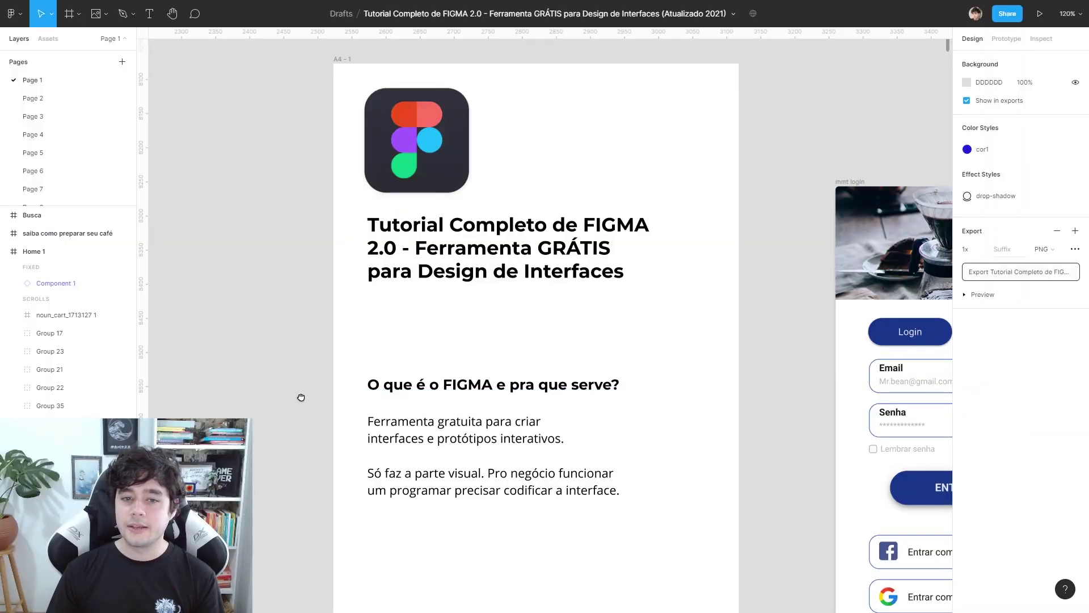
# Pan the canvas left to show the mmt login and Home 1 coffee-app screens.
pyautogui.hscroll(-1, 301, 396)
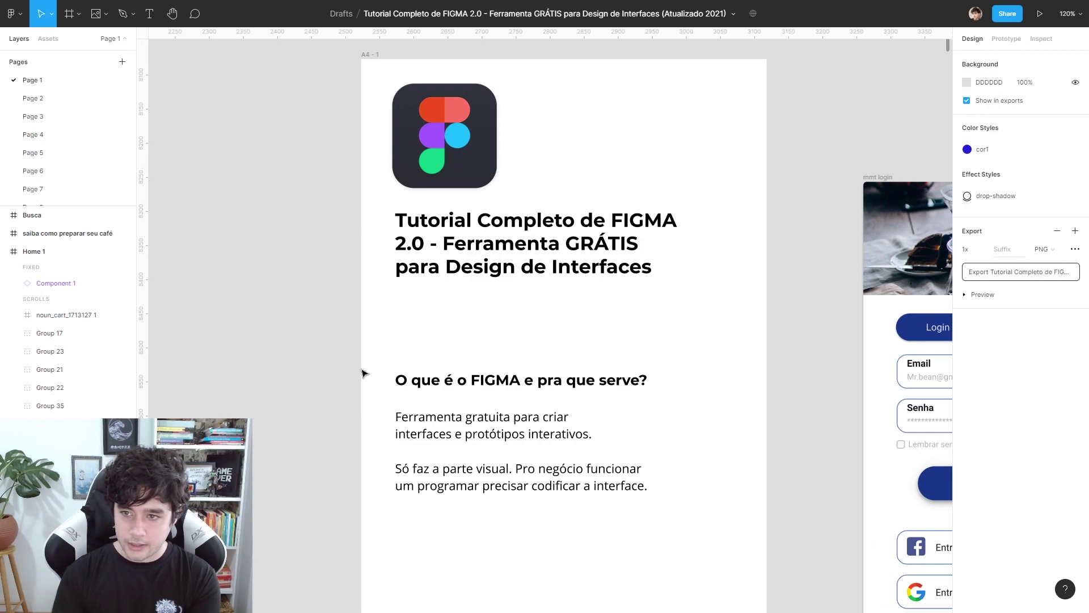
pyautogui.moveTo(726, 336); pyautogui.dragTo(289, 255)
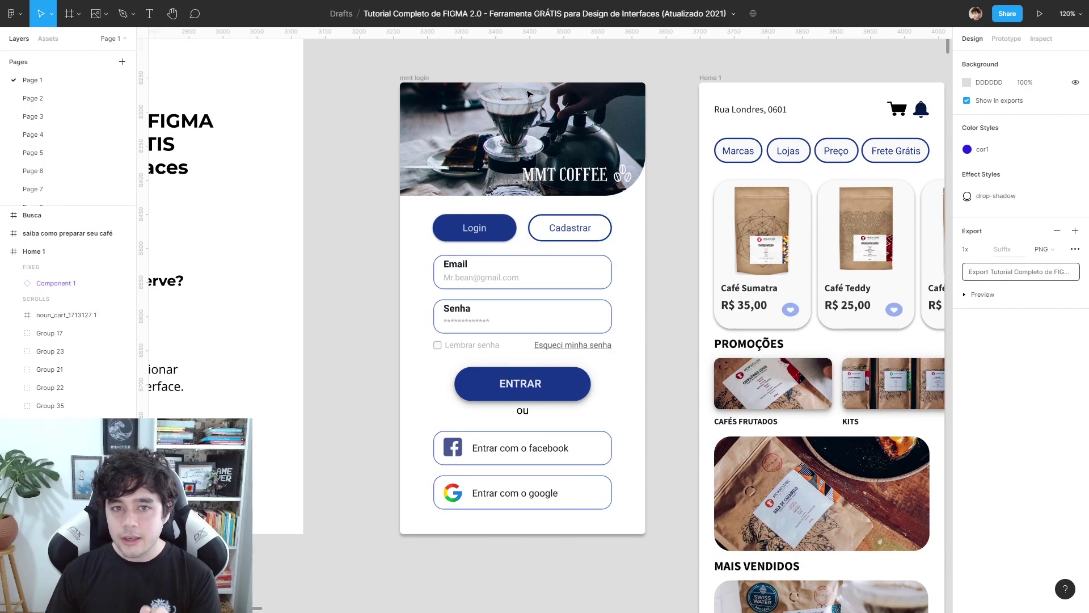
# Scroll and zoom across the coffee-app frames to tour the screen designs.
pyautogui.hscroll(5, 539, 243)
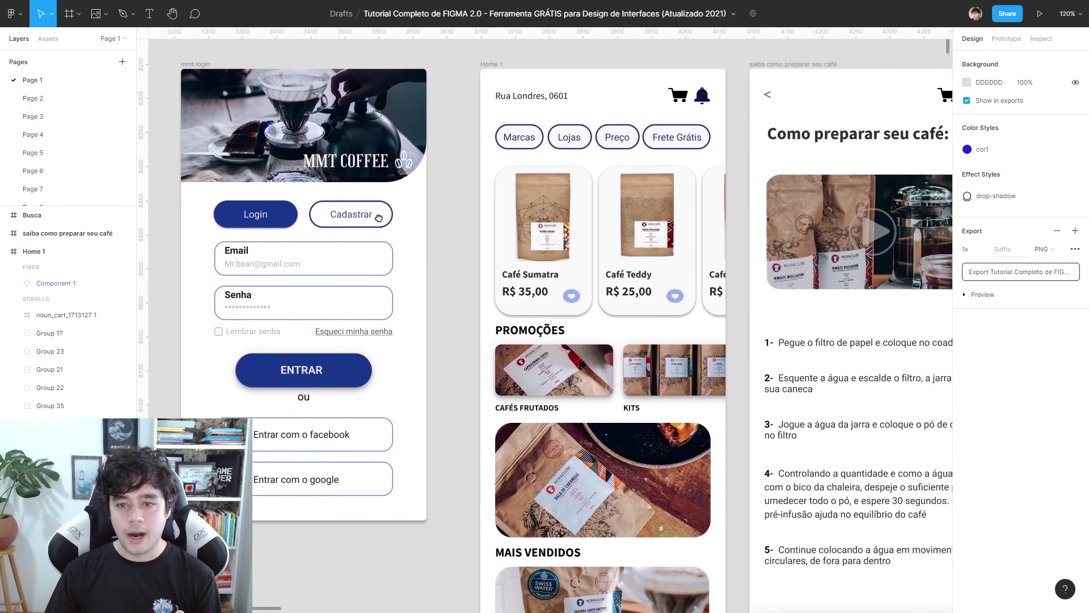
pyautogui.scroll(-5, 499, 136)
pyautogui.scroll(-3, 499, 136)
pyautogui.scroll(5, 443, 392)
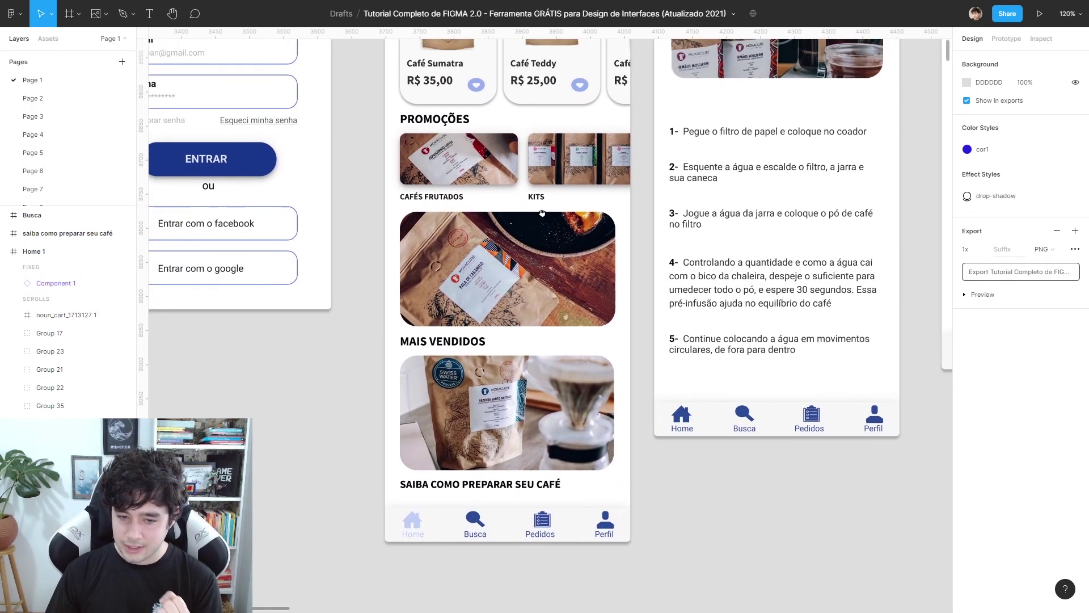
pyautogui.hscroll(3, 442, 393)
pyautogui.scroll(1, 442, 393)
pyautogui.hscroll(1, 443, 393)
pyautogui.hscroll(1, 482, 369)
pyautogui.hscroll(5, 539, 340)
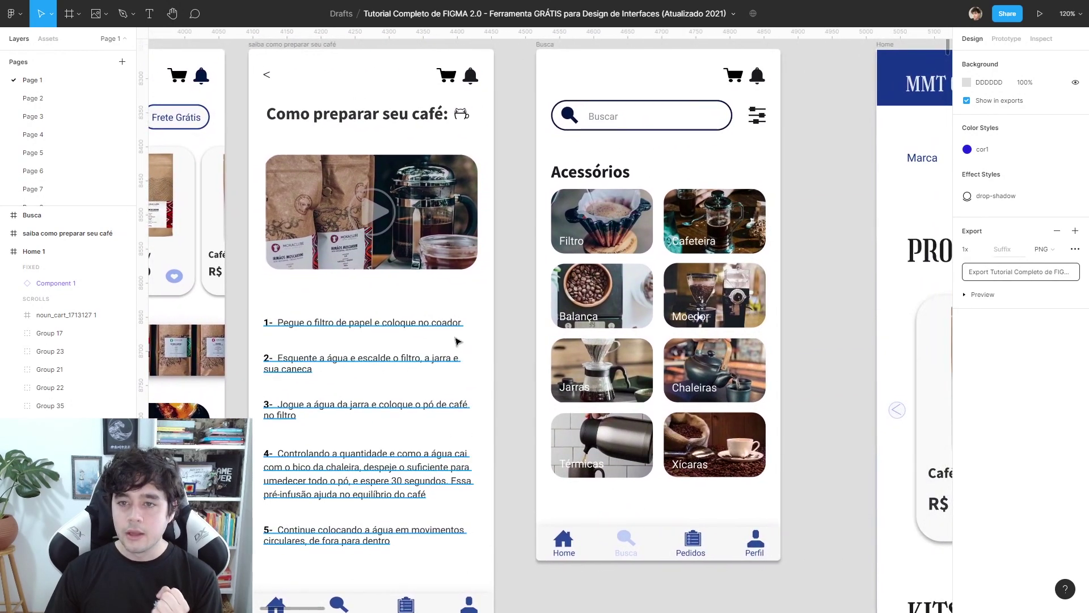
pyautogui.hscroll(3, 579, 314)
pyautogui.scroll(-1, 579, 313)
pyautogui.hscroll(1, 579, 313)
pyautogui.hscroll(3, 465, 307)
pyautogui.hscroll(2, 351, 301)
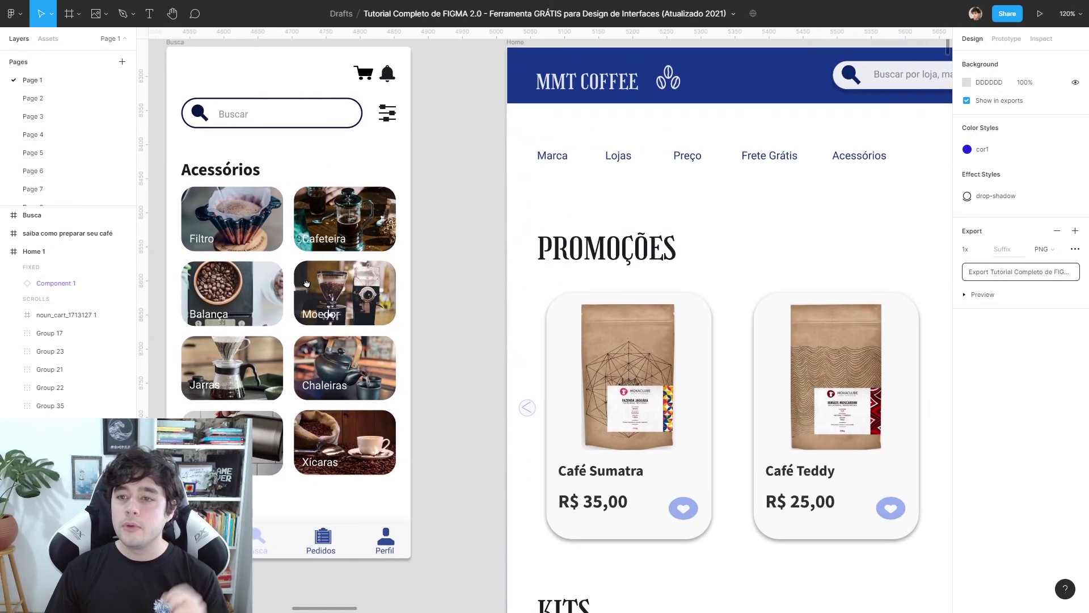
pyautogui.hscroll(2, 238, 295)
pyautogui.scroll(-3, 397, 255)
pyautogui.scroll(-3, 413, 251)
pyautogui.scroll(-2, 442, 227)
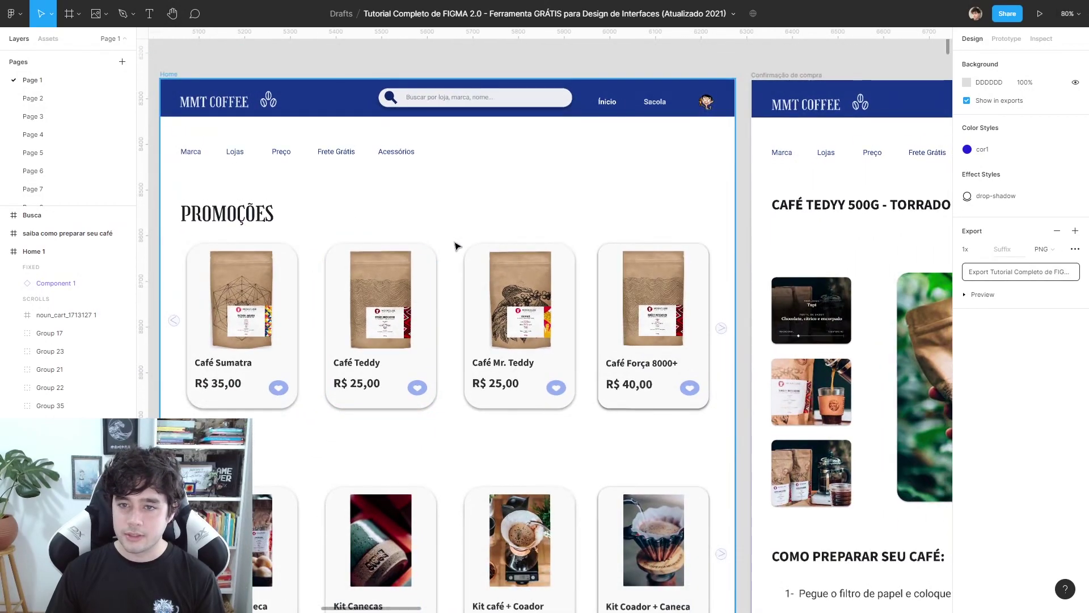
pyautogui.scroll(-2, 469, 200)
pyautogui.scroll(-5, 482, 222)
pyautogui.scroll(5, 539, 329)
pyautogui.hscroll(9, 539, 329)
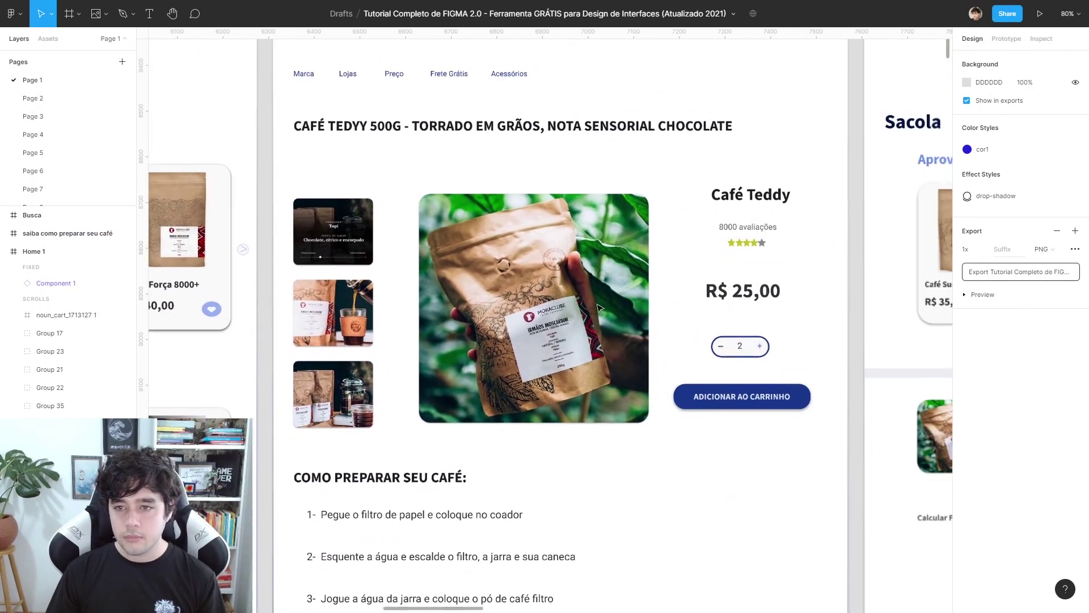
pyautogui.hscroll(3, 512, 352)
pyautogui.scroll(1, 513, 352)
pyautogui.hscroll(5, 513, 351)
pyautogui.scroll(-2, 513, 352)
pyautogui.scroll(-3, 567, 329)
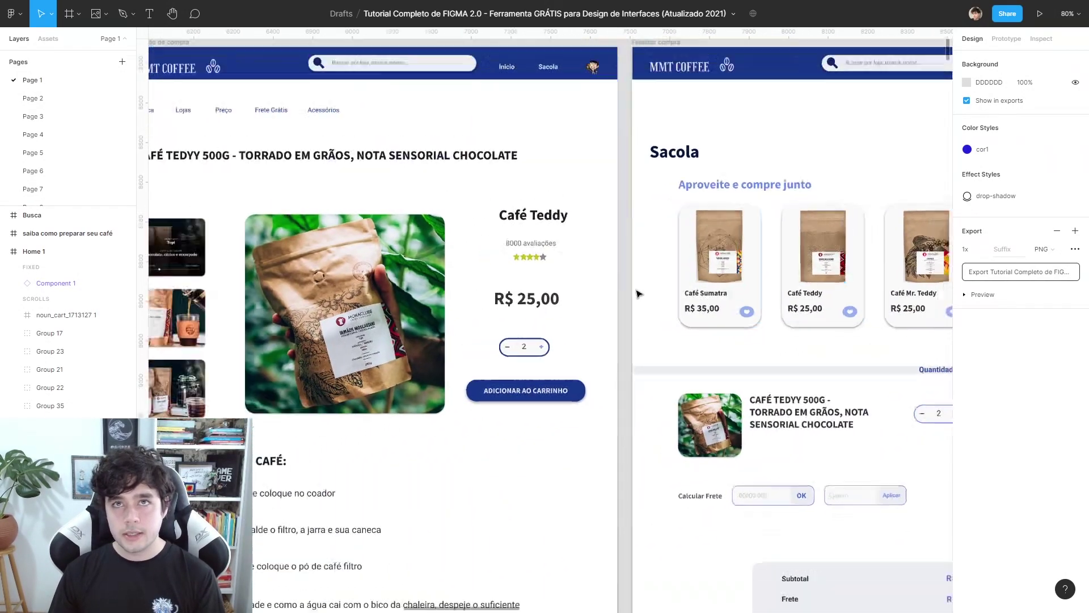
pyautogui.scroll(-3, 646, 302)
# Return to the A4-1 title slide 'O que é o FIGMA e pra que serve?'.
pyautogui.hscroll(-5, 646, 303)
pyautogui.scroll(2, 646, 283)
pyautogui.scroll(5, 645, 209)
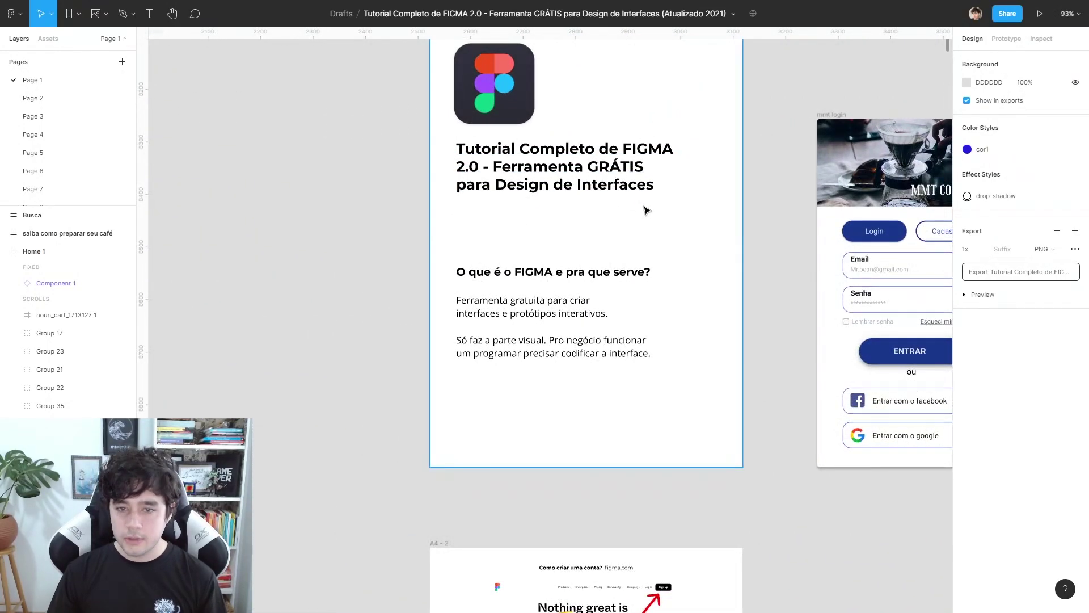
pyautogui.scroll(3, 706, 249)
pyautogui.moveTo(707, 249); pyautogui.dragTo(713, 263)
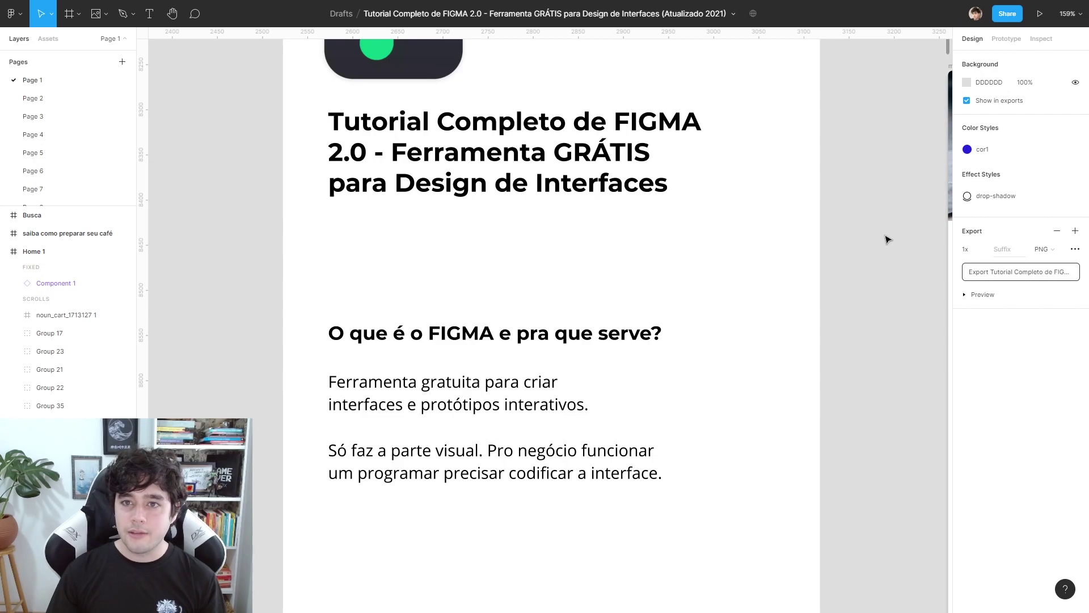
pyautogui.scroll(-2, 701, 365)
pyautogui.hotkey('shift', '0')
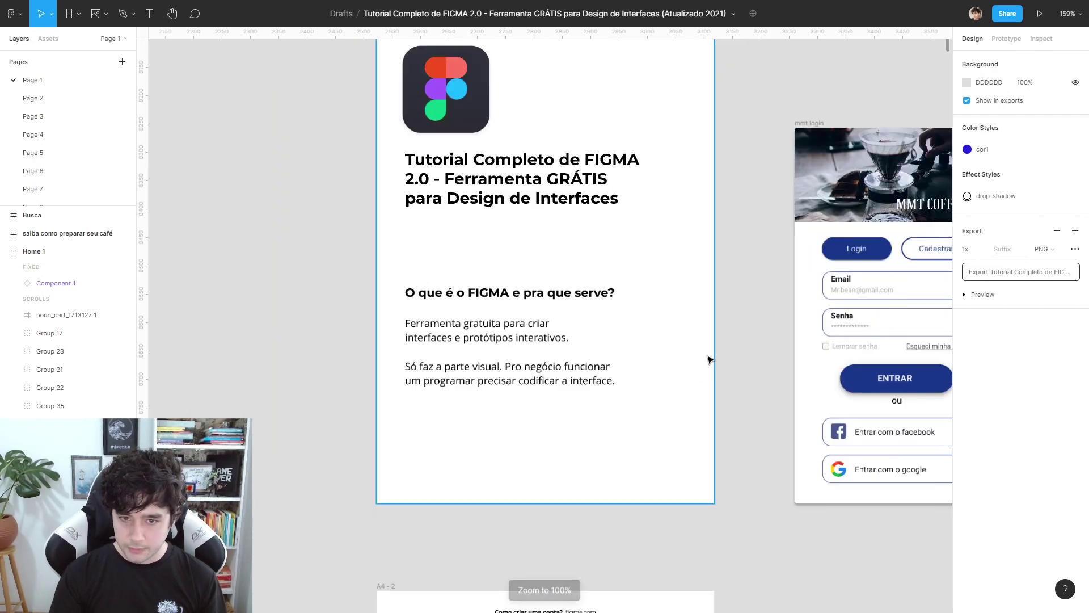
# Scroll down to the A4-2 'Como criar uma conta?' slide and zoom to 138%.
pyautogui.scroll(-3, 621, 202)
pyautogui.scroll(-3, 760, 267)
pyautogui.scroll(-2, 756, 161)
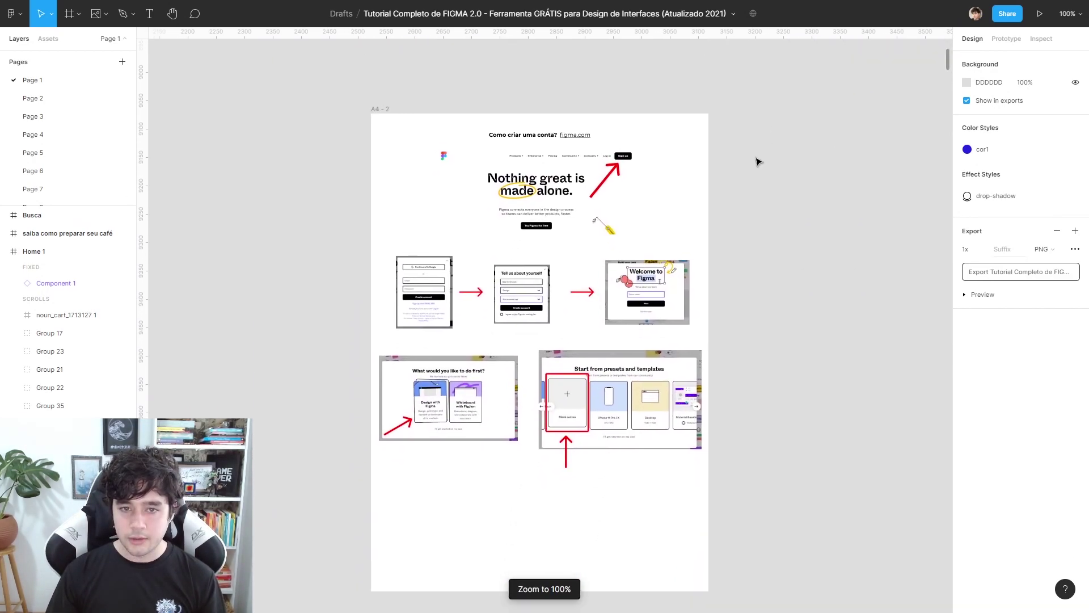
pyautogui.keyDown('ctrl'); pyautogui.scroll(2, 683, 165); pyautogui.keyUp('ctrl')
pyautogui.keyDown('ctrl'); pyautogui.scroll(2, 757, 165); pyautogui.keyUp('ctrl')
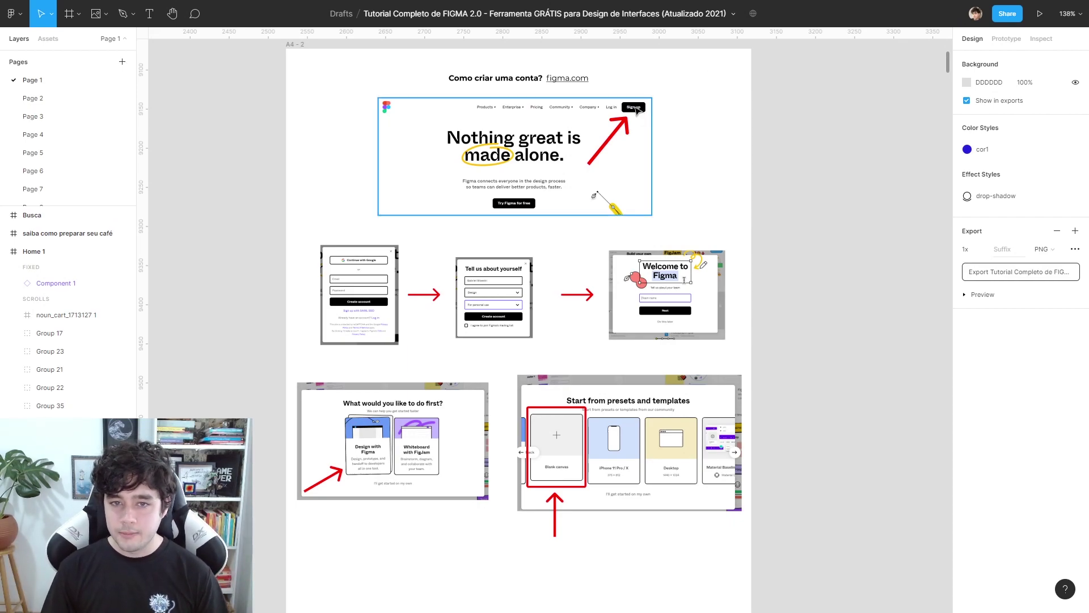
# Zoom into and pan across the onboarding screenshots on the A4-2 slide.
pyautogui.scroll(5, 337, 274)
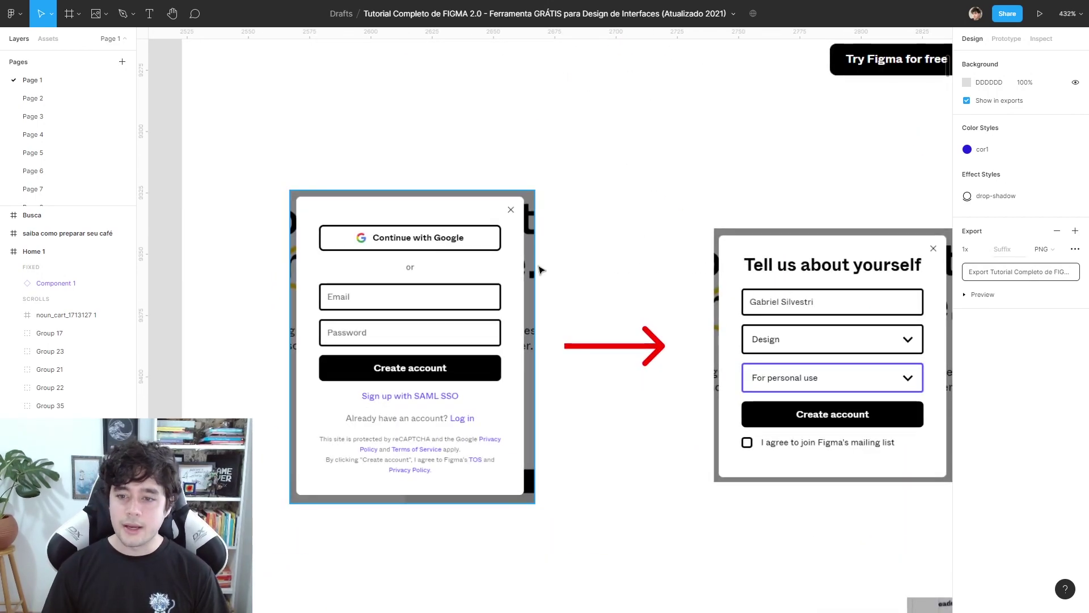
pyautogui.hscroll(5, 539, 269)
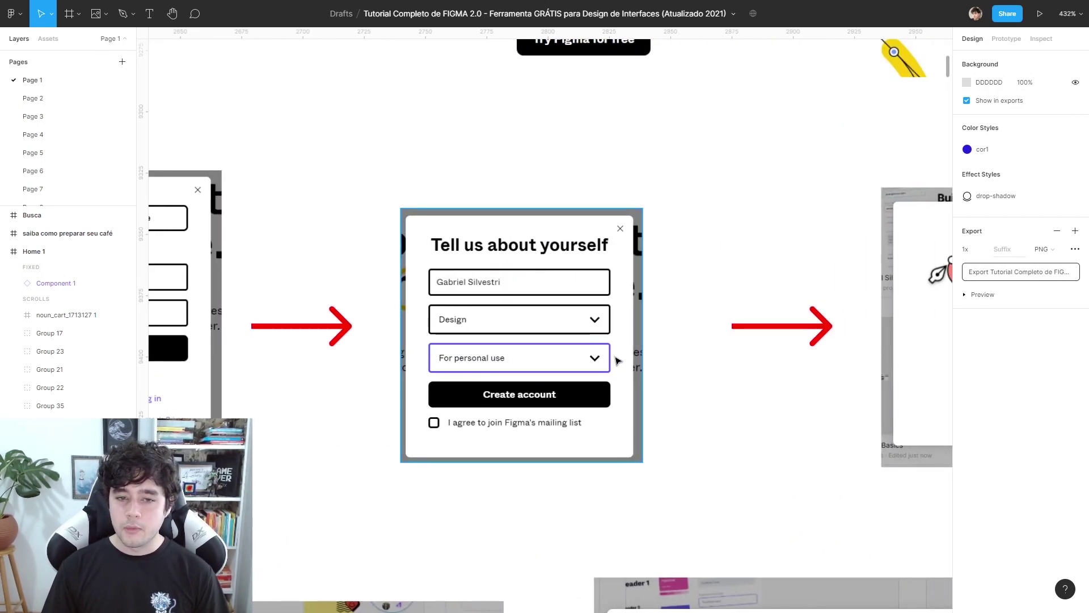
pyautogui.hscroll(6, 511, 301)
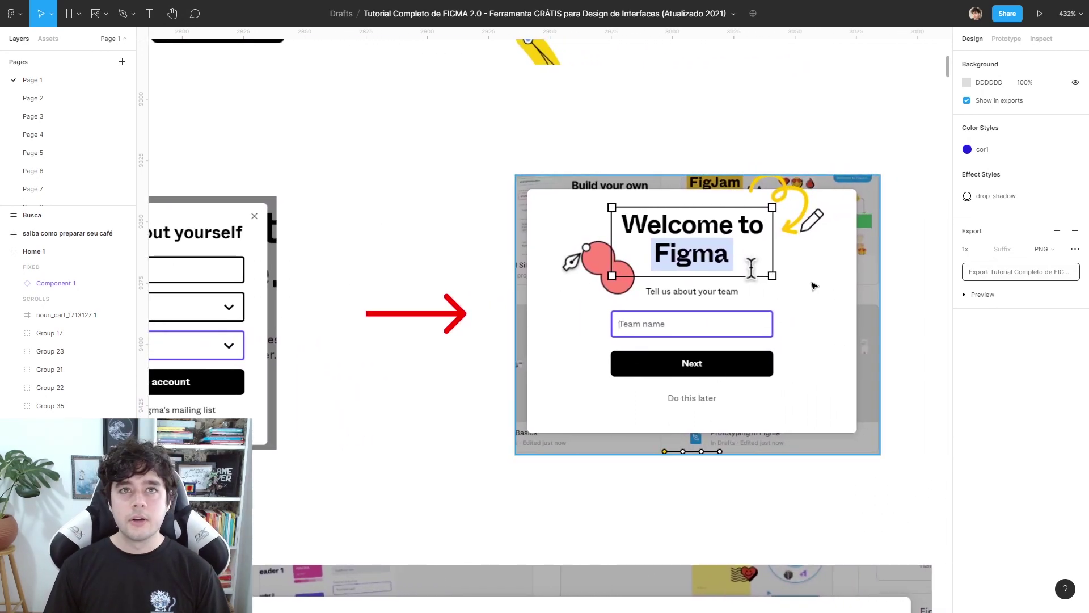
pyautogui.hscroll(3, 661, 311)
pyautogui.scroll(-2, 661, 311)
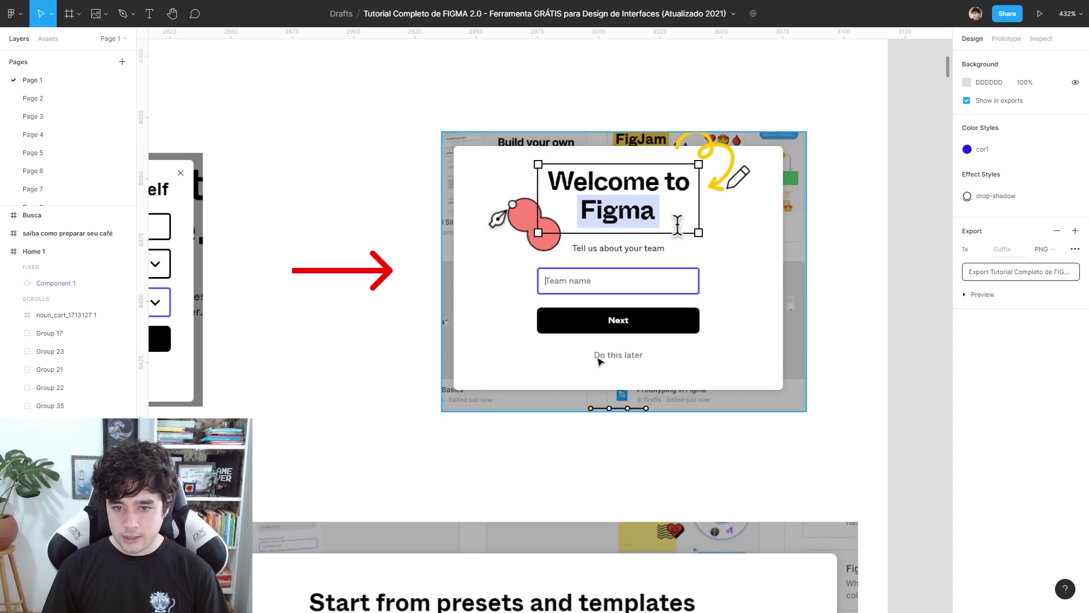
pyautogui.scroll(-3, 623, 316)
pyautogui.scroll(-2, 594, 340)
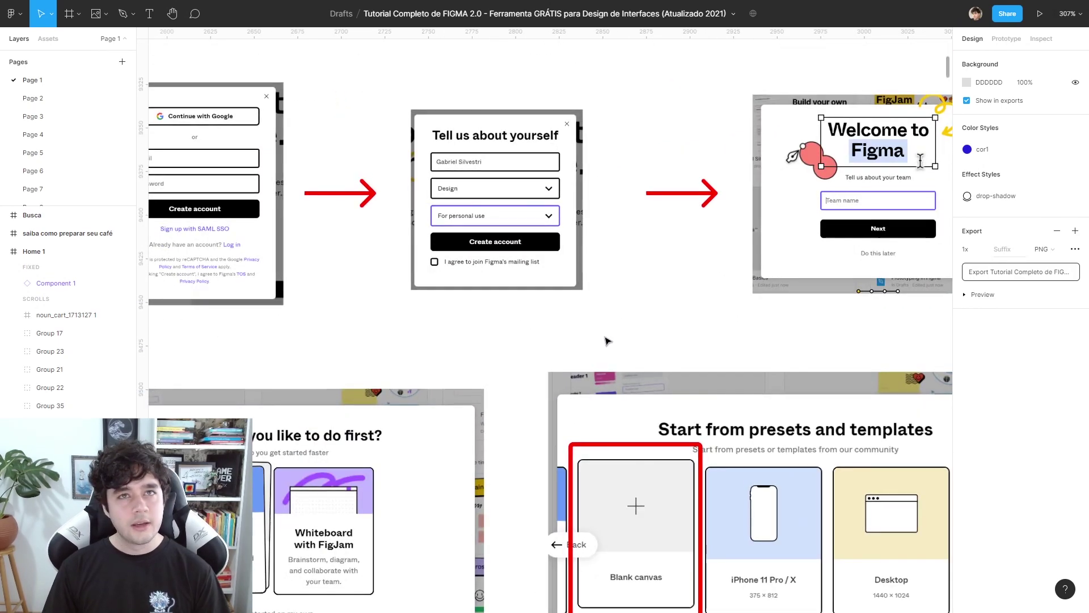
pyautogui.scroll(-3, 595, 340)
pyautogui.hscroll(-3, 441, 308)
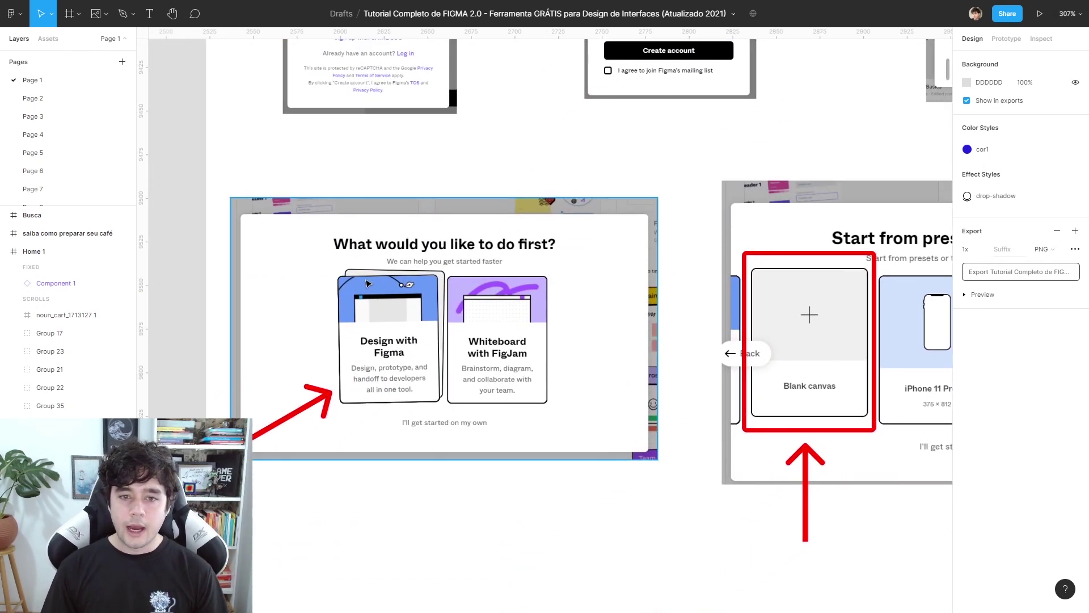
pyautogui.hscroll(-2, 366, 284)
pyautogui.scroll(1, 510, 304)
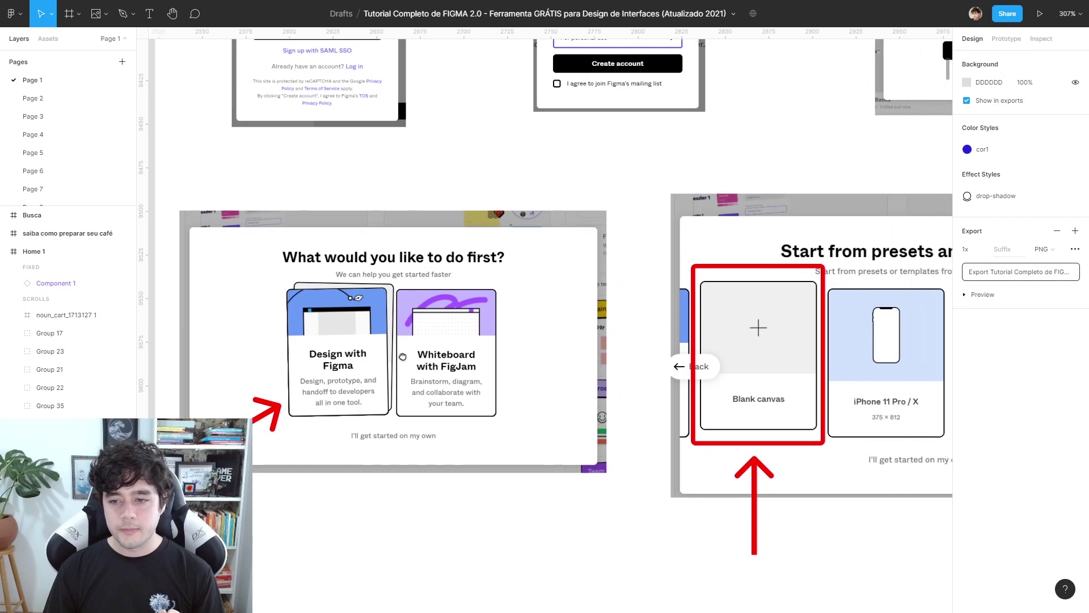
# Center the 'Start from presets and templates' screenshot with Blank canvas boxed in red.
pyautogui.hscroll(10, 482, 341)
pyautogui.hscroll(-2, 406, 328)
pyautogui.scroll(-1, 448, 318)
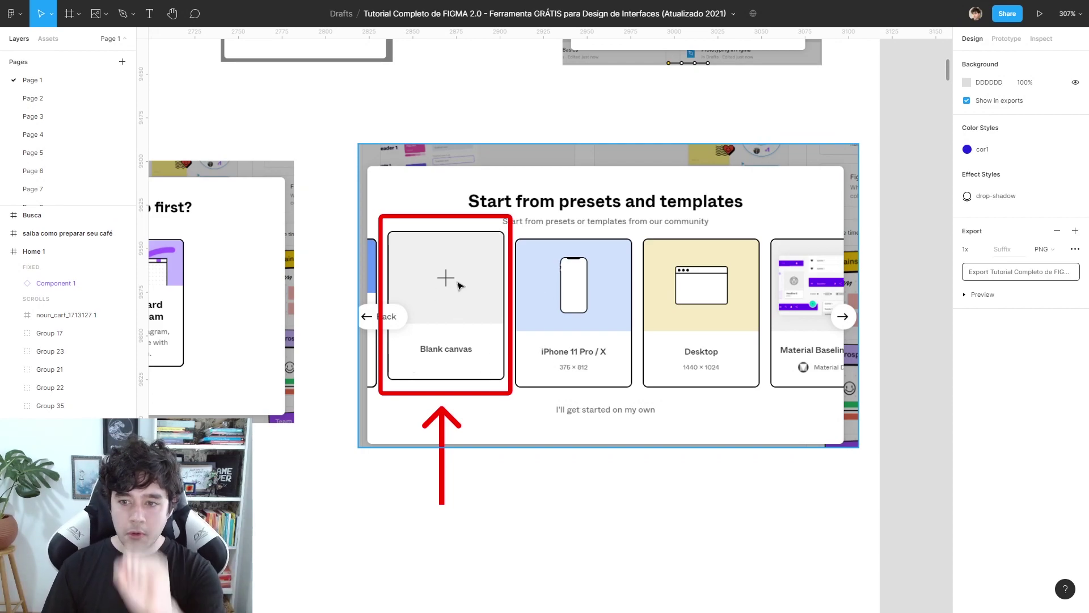
# Pan back to the sign-up screenshots and reset zoom to 100% to see the whole slide.
pyautogui.hscroll(-10, 465, 341)
pyautogui.hscroll(-6, 885, 277)
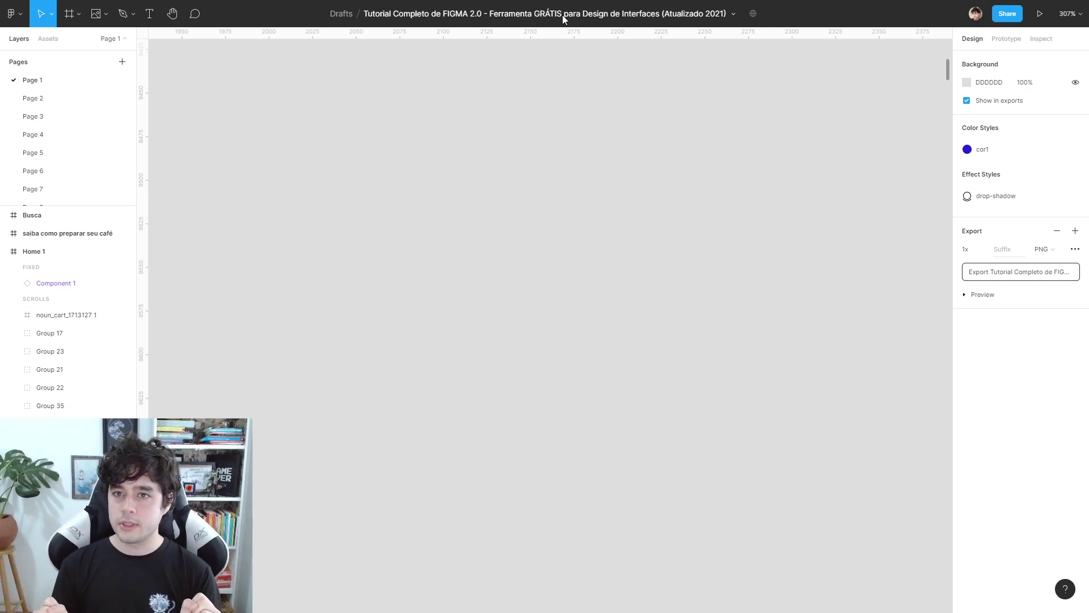
pyautogui.moveTo(699, 218); pyautogui.dragTo(393, 246)
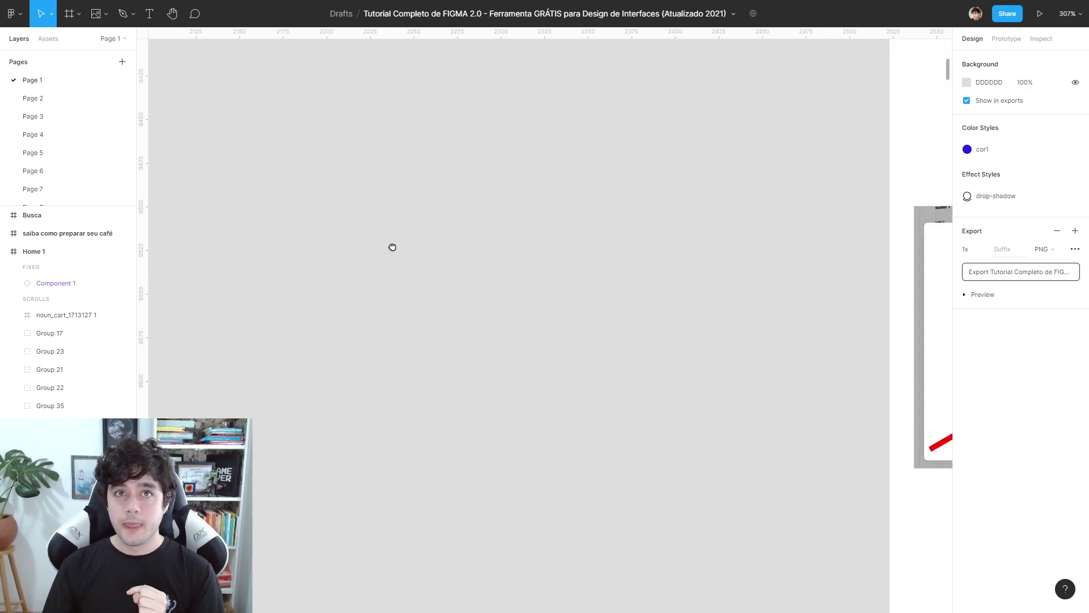
pyautogui.moveTo(675, 239); pyautogui.dragTo(214, 233)
pyautogui.moveTo(596, 241)
pyautogui.mouseDown()
pyautogui.moveTo(435, 243)
pyautogui.moveTo(329, 228)
pyautogui.mouseUp()
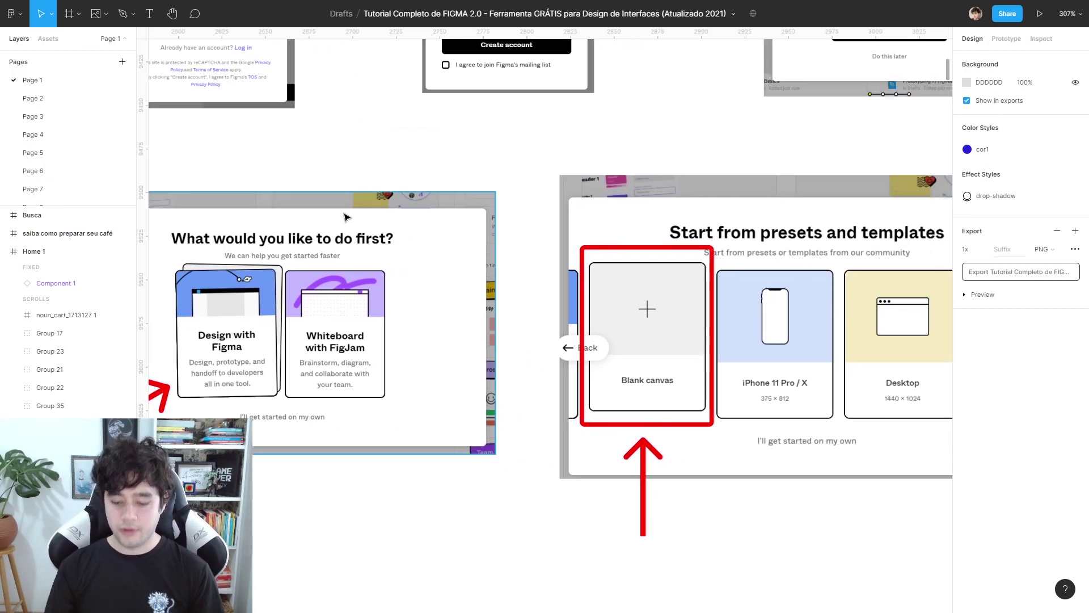
pyautogui.hotkey('shift', '0')
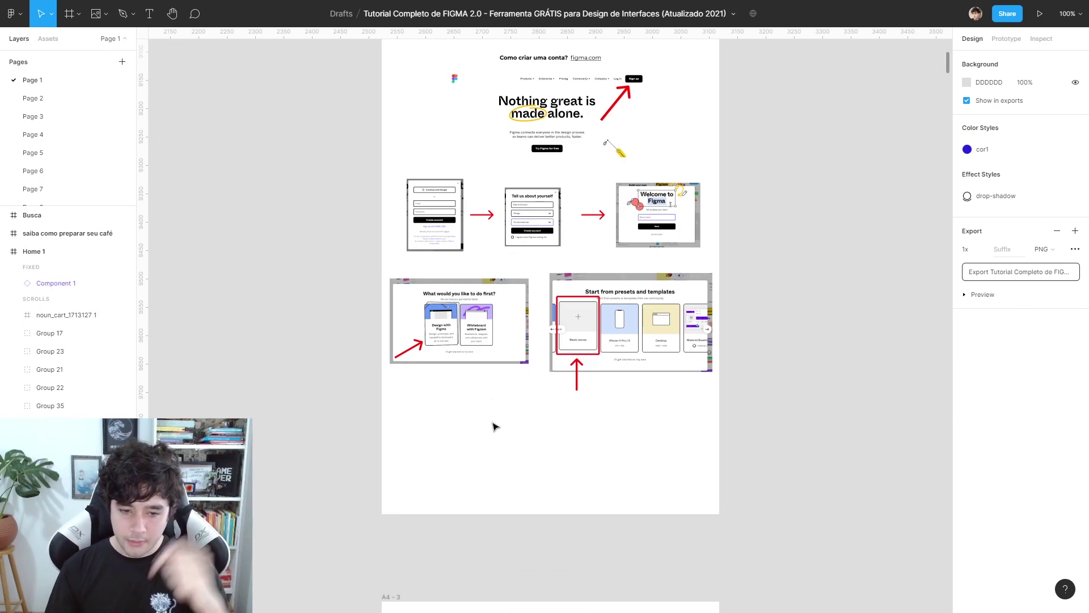
pyautogui.scroll(-1, 560, 458)
pyautogui.scroll(-4, 618, 353)
pyautogui.scroll(-3, 766, 418)
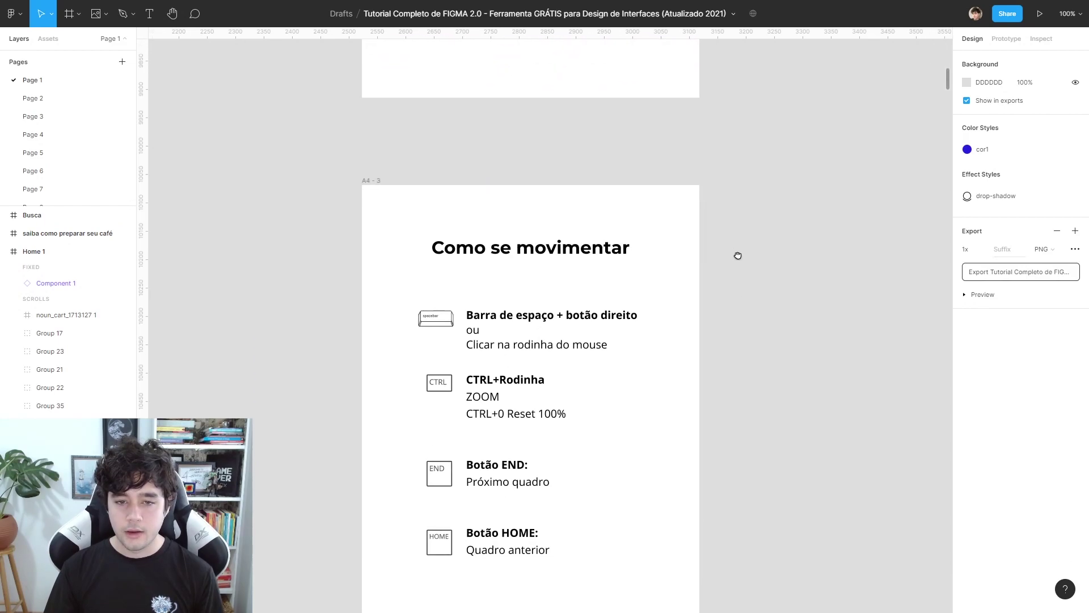
pyautogui.scroll(-2, 738, 254)
pyautogui.scroll(-1, 722, 162)
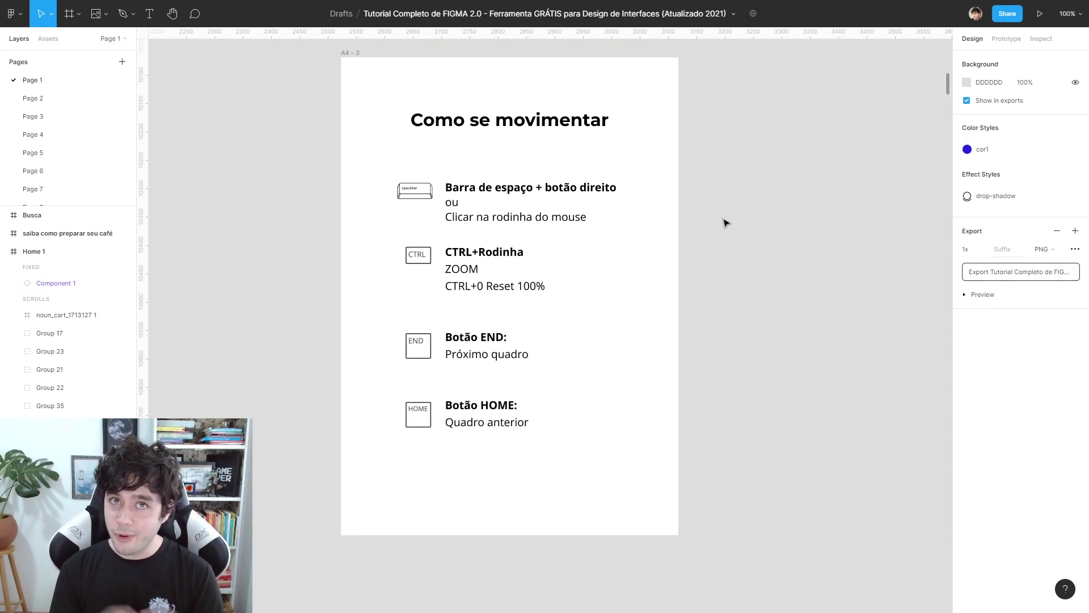
pyautogui.moveTo(676, 160)
pyautogui.mouseDown()
pyautogui.moveTo(671, 382)
pyautogui.moveTo(817, 226)
pyautogui.moveTo(693, 155)
pyautogui.moveTo(720, 189)
pyautogui.moveTo(640, 176)
pyautogui.mouseUp()
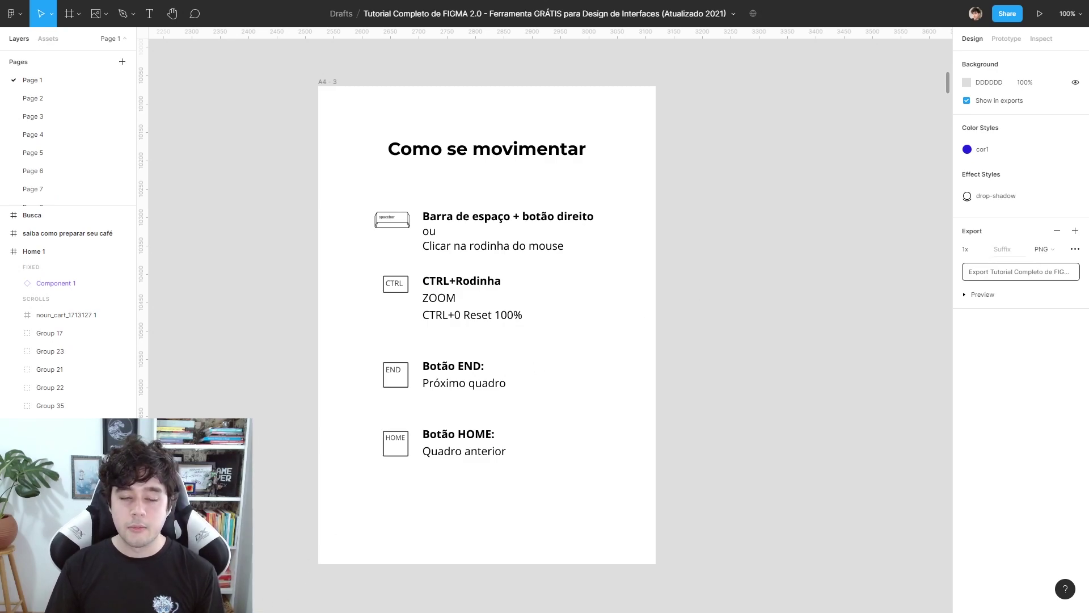
pyautogui.moveTo(266, 609)
pyautogui.mouseDown()
pyautogui.moveTo(348, 610)
pyautogui.moveTo(267, 609)
pyautogui.mouseUp()
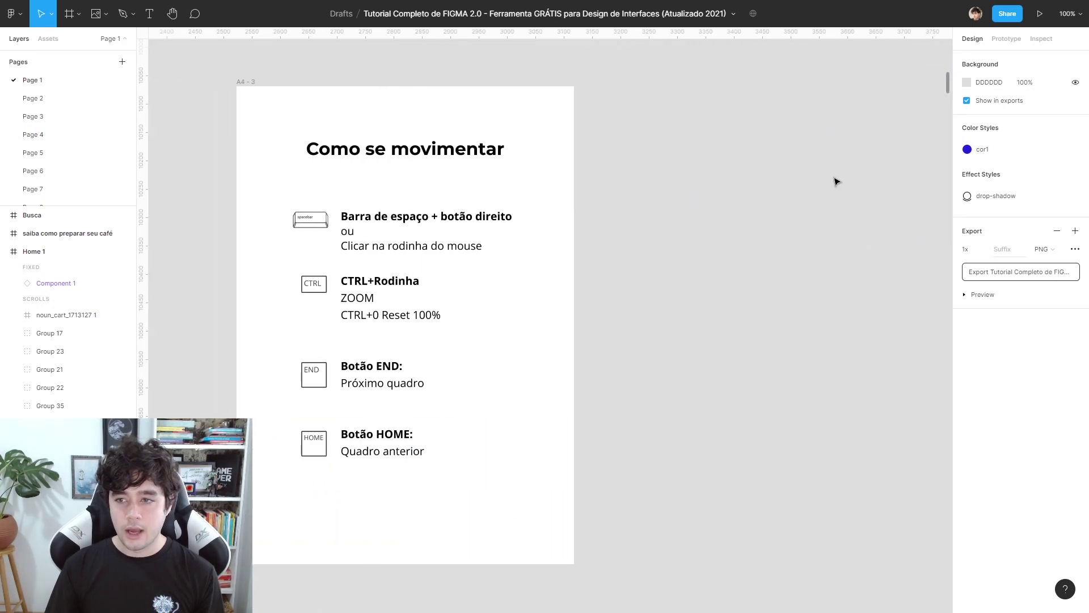
pyautogui.moveTo(948, 90); pyautogui.dragTo(948, 90)
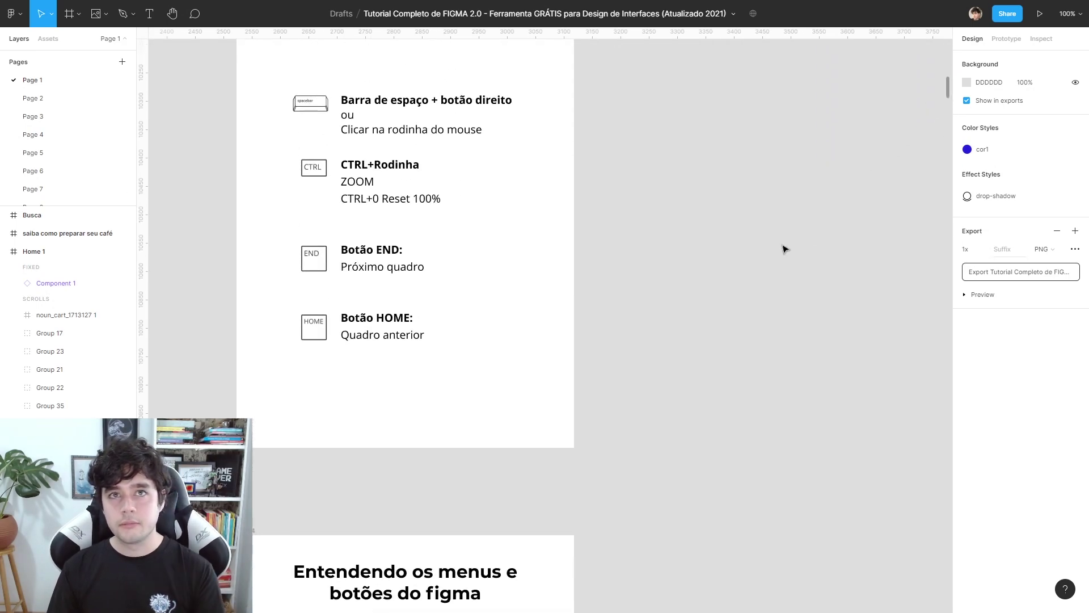
pyautogui.moveTo(783, 245)
pyautogui.mouseDown()
pyautogui.moveTo(854, 284)
pyautogui.moveTo(829, 307)
pyautogui.moveTo(884, 301)
pyautogui.mouseUp()
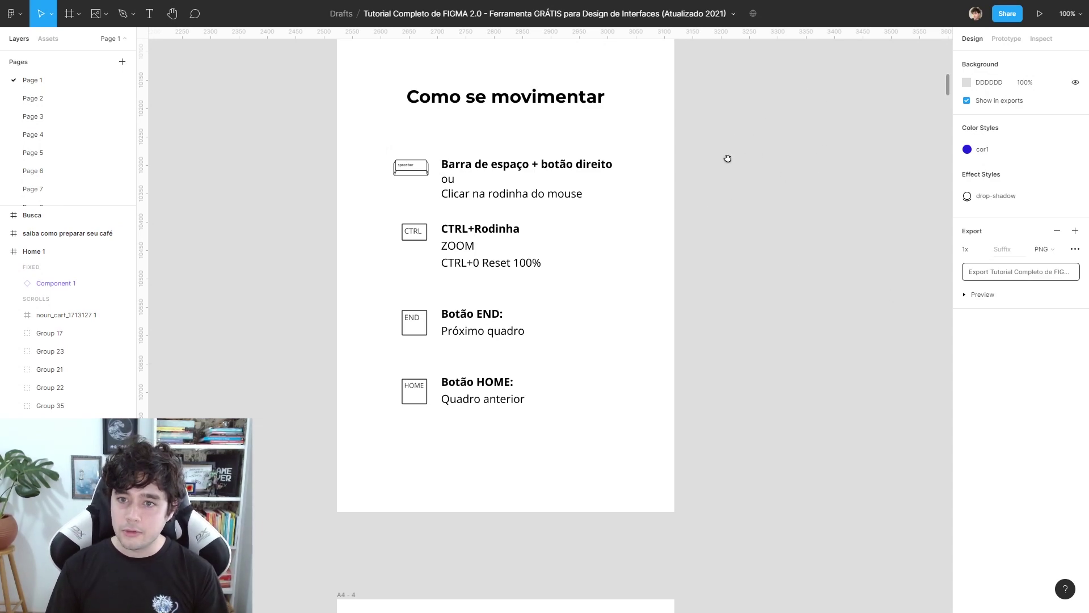
pyautogui.moveTo(727, 158)
pyautogui.mouseDown()
pyautogui.moveTo(724, 137)
pyautogui.moveTo(603, 207)
pyautogui.moveTo(846, 342)
pyautogui.moveTo(783, 61)
pyautogui.moveTo(430, 139)
pyautogui.moveTo(487, 359)
pyautogui.moveTo(744, 270)
pyautogui.moveTo(744, 197)
pyautogui.moveTo(692, 160)
pyautogui.mouseUp()
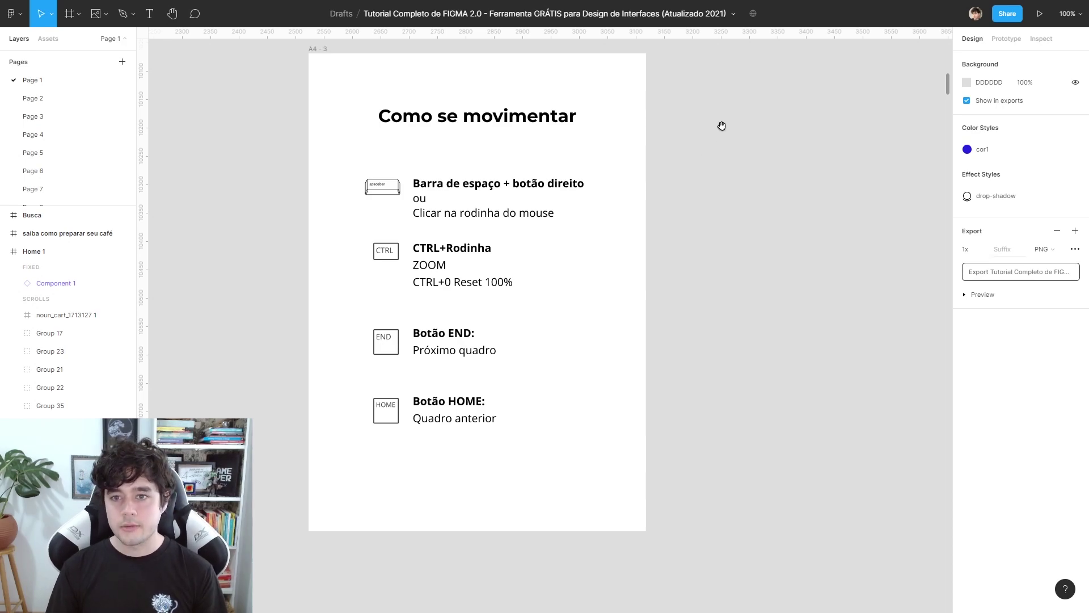
pyautogui.moveTo(656, 100)
pyautogui.mouseDown()
pyautogui.moveTo(693, 306)
pyautogui.moveTo(908, 136)
pyautogui.moveTo(611, 108)
pyautogui.moveTo(486, 117)
pyautogui.moveTo(833, 112)
pyautogui.moveTo(745, 92)
pyautogui.moveTo(553, 84)
pyautogui.moveTo(489, 187)
pyautogui.moveTo(737, 258)
pyautogui.moveTo(720, 117)
pyautogui.moveTo(671, 124)
pyautogui.moveTo(617, 163)
pyautogui.mouseUp()
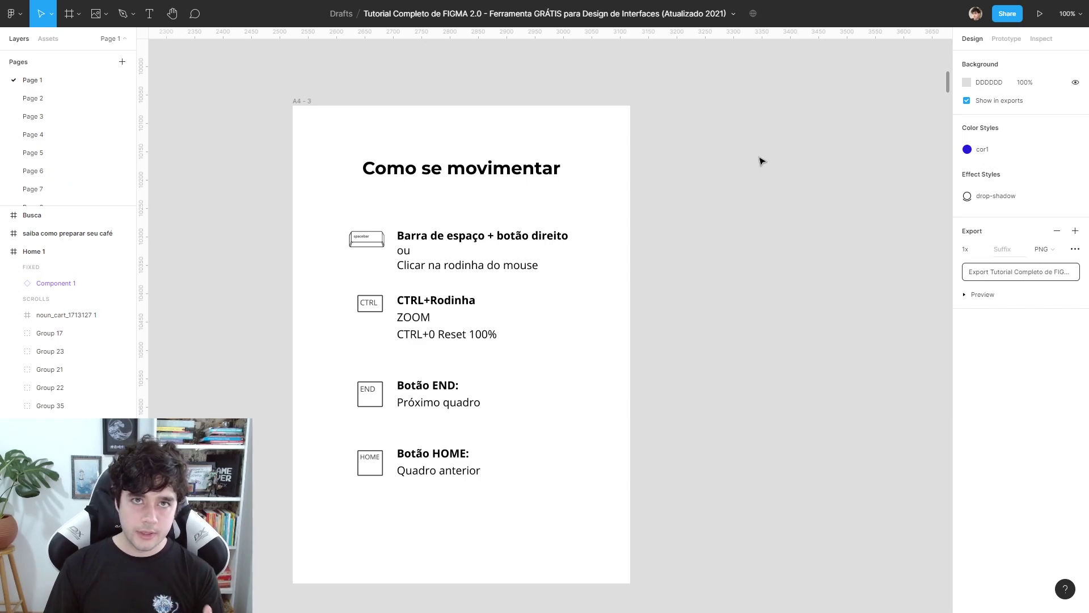
pyautogui.moveTo(759, 160)
pyautogui.mouseDown()
pyautogui.moveTo(723, 157)
pyautogui.moveTo(693, 176)
pyautogui.mouseUp()
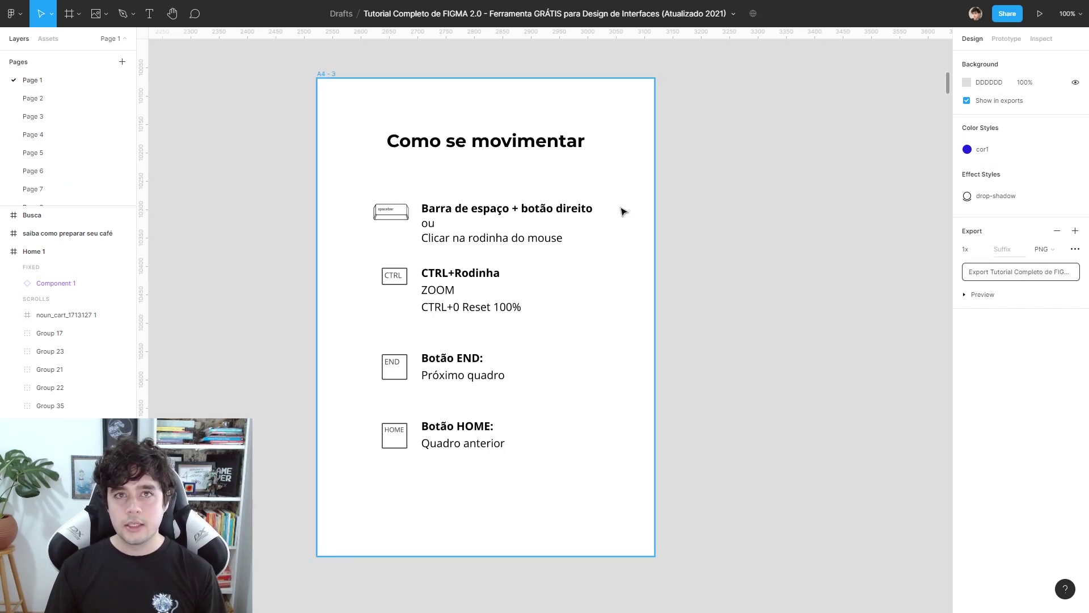
pyautogui.keyDown('ctrl'); pyautogui.scroll(-1, 624, 211); pyautogui.keyUp('ctrl')
pyautogui.keyDown('ctrl'); pyautogui.scroll(-2, 630, 244); pyautogui.keyUp('ctrl')
pyautogui.keyDown('ctrl'); pyautogui.scroll(2, 607, 274); pyautogui.keyUp('ctrl')
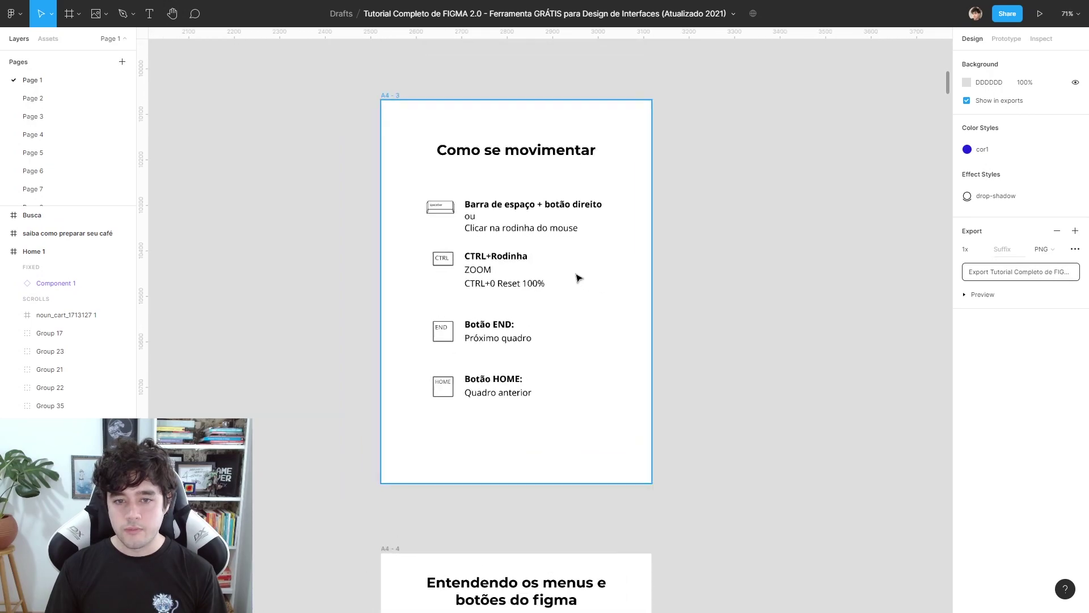
pyautogui.keyDown('ctrl'); pyautogui.scroll(2, 539, 270); pyautogui.keyUp('ctrl')
pyautogui.keyDown('ctrl'); pyautogui.scroll(5, 504, 266); pyautogui.keyUp('ctrl')
pyautogui.keyDown('ctrl'); pyautogui.scroll(-4, 519, 260); pyautogui.keyUp('ctrl')
pyautogui.keyDown('ctrl'); pyautogui.scroll(1, 521, 260); pyautogui.keyUp('ctrl')
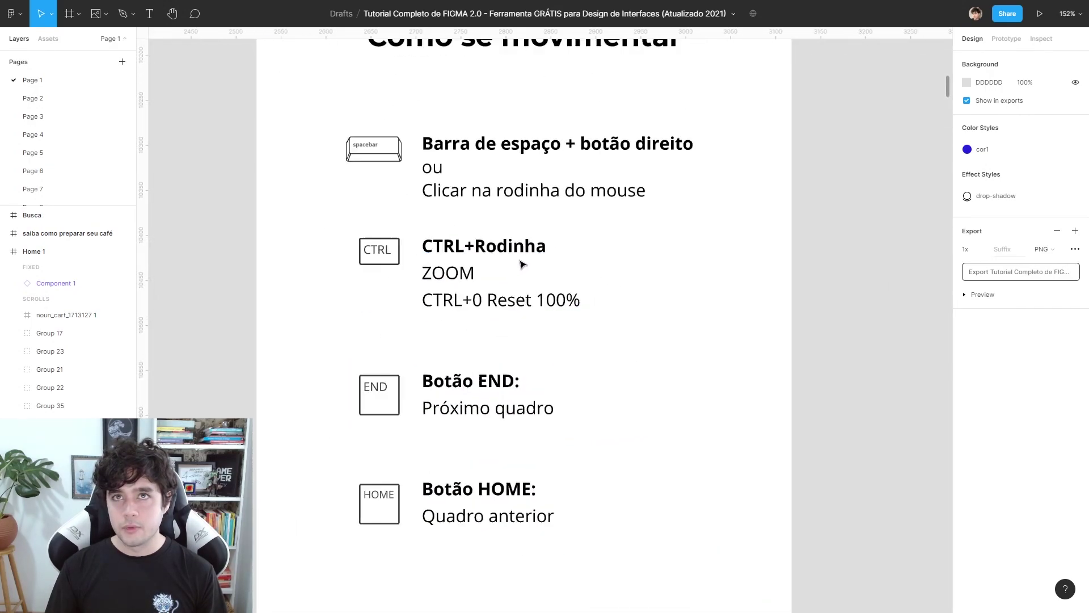
pyautogui.keyDown('ctrl'); pyautogui.scroll(2, 520, 260); pyautogui.keyUp('ctrl')
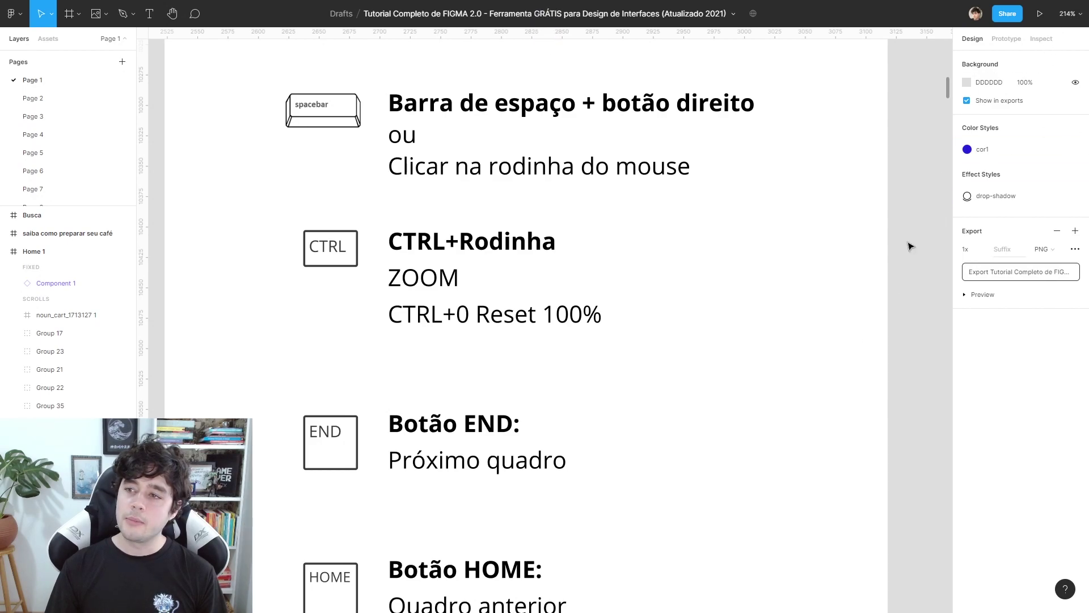
pyautogui.keyDown('ctrl'); pyautogui.scroll(-4, 766, 340); pyautogui.keyUp('ctrl')
pyautogui.keyDown('ctrl'); pyautogui.scroll(5, 584, 241); pyautogui.keyUp('ctrl')
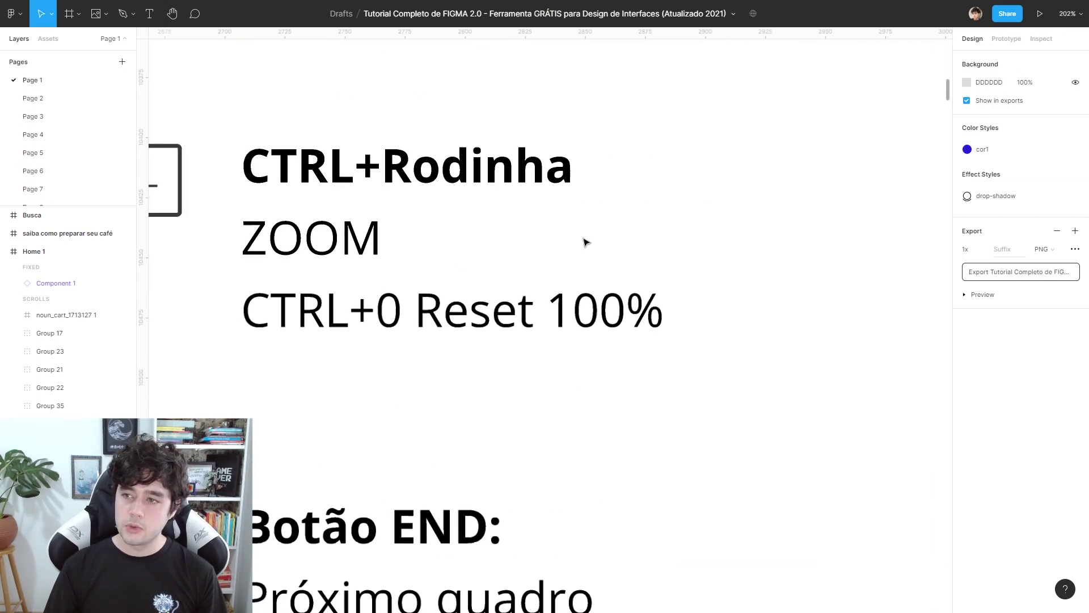
pyautogui.keyDown('ctrl'); pyautogui.scroll(5, 584, 241); pyautogui.keyUp('ctrl')
pyautogui.keyDown('ctrl'); pyautogui.scroll(5, 584, 240); pyautogui.keyUp('ctrl')
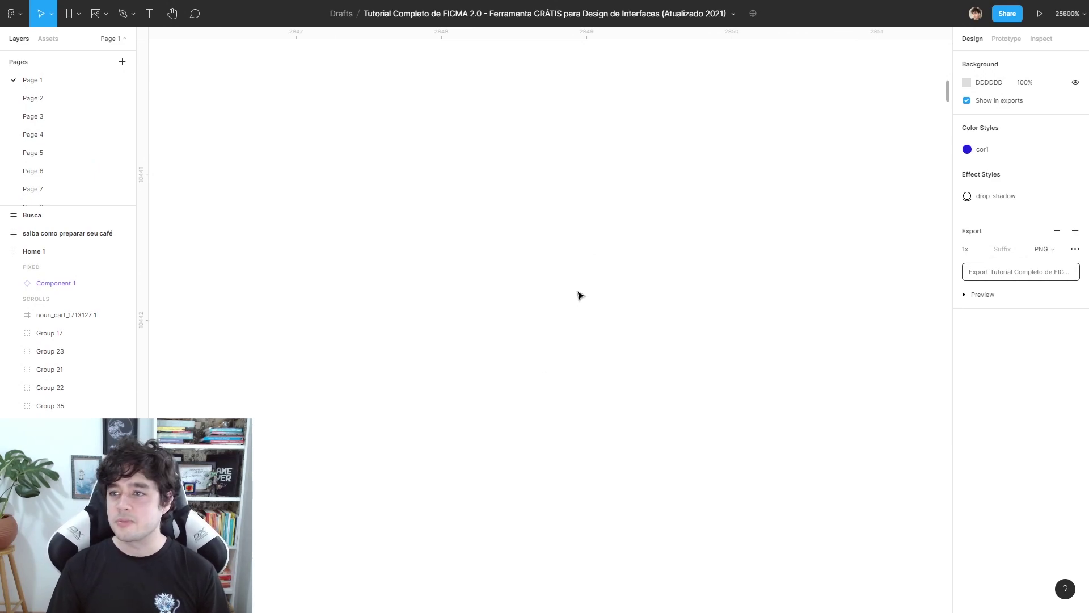
pyautogui.keyDown('ctrl'); pyautogui.scroll(-5, 585, 298); pyautogui.keyUp('ctrl')
pyautogui.keyDown('ctrl'); pyautogui.scroll(-5, 590, 301); pyautogui.keyUp('ctrl')
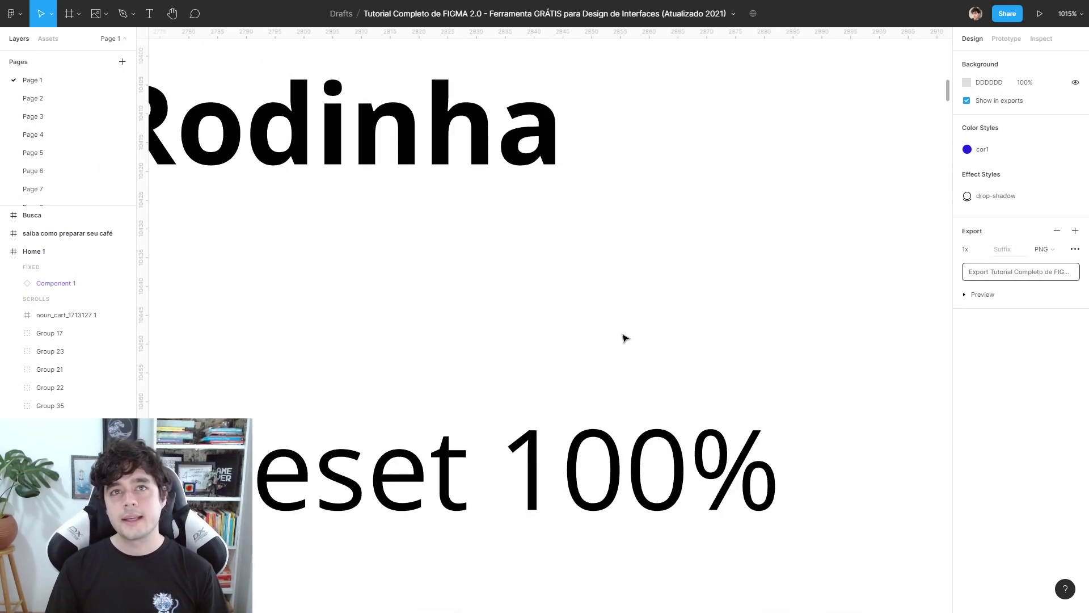
pyautogui.hotkey('ctrl', '0')
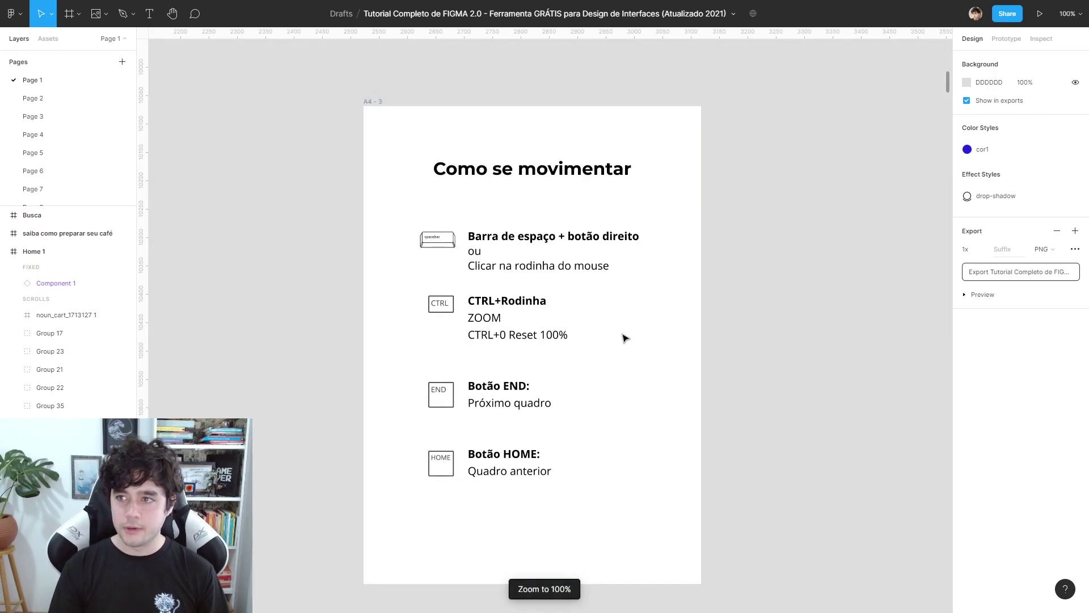
pyautogui.moveTo(1066, 13)
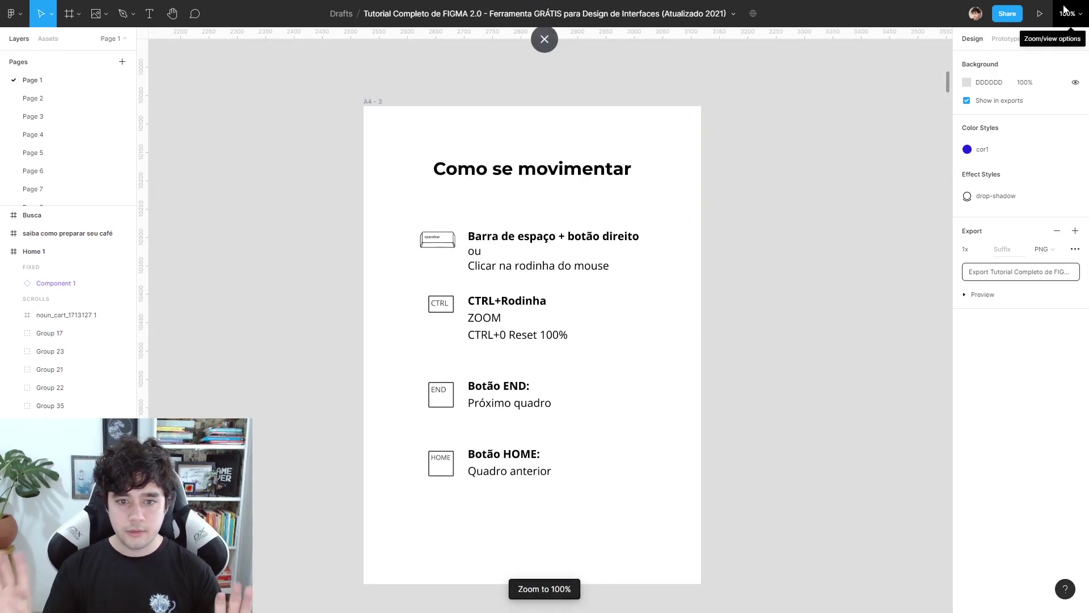
pyautogui.scroll(-1, 659, 341)
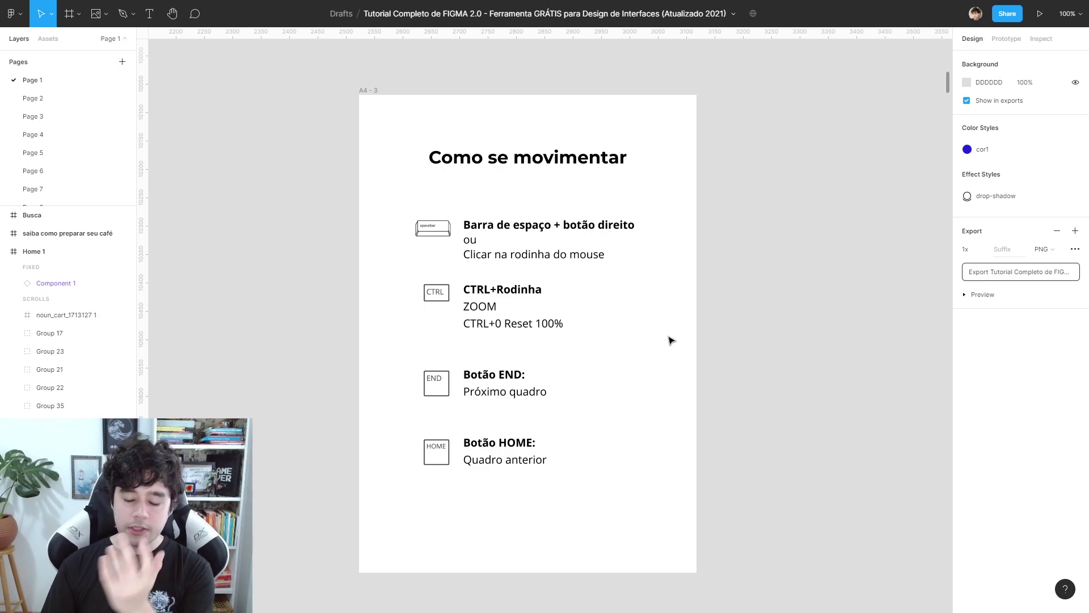
pyautogui.click(370, 98)
pyautogui.click(305, 165)
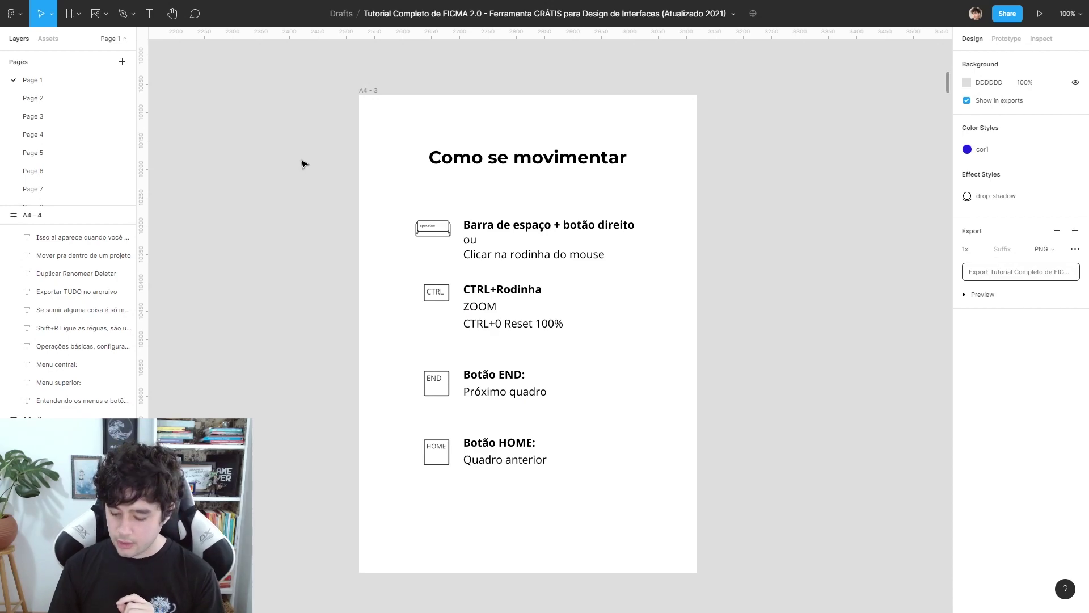
pyautogui.press('Home')
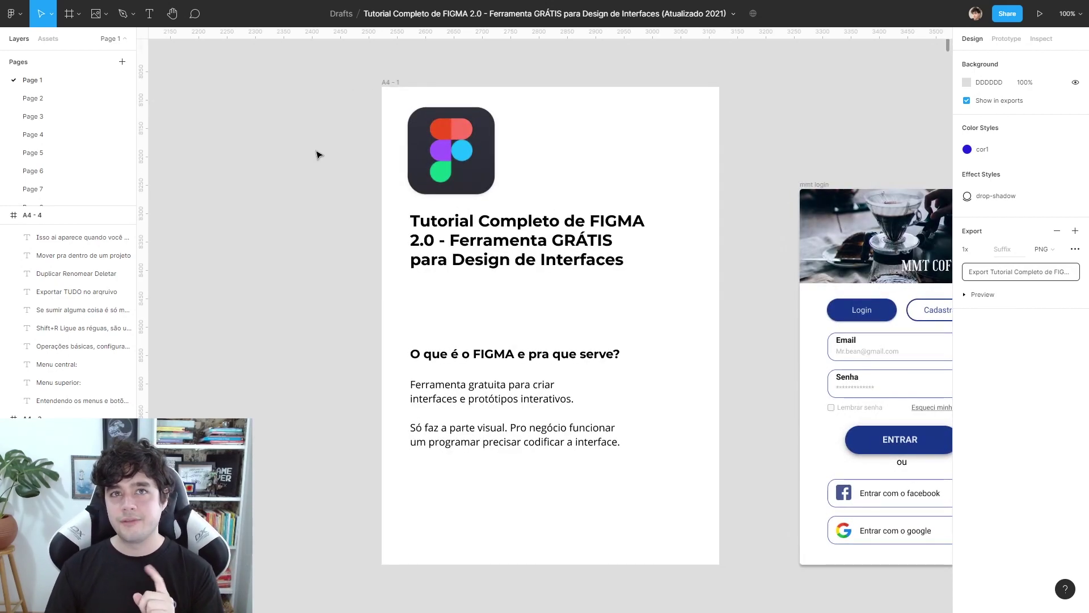
pyautogui.press('n')
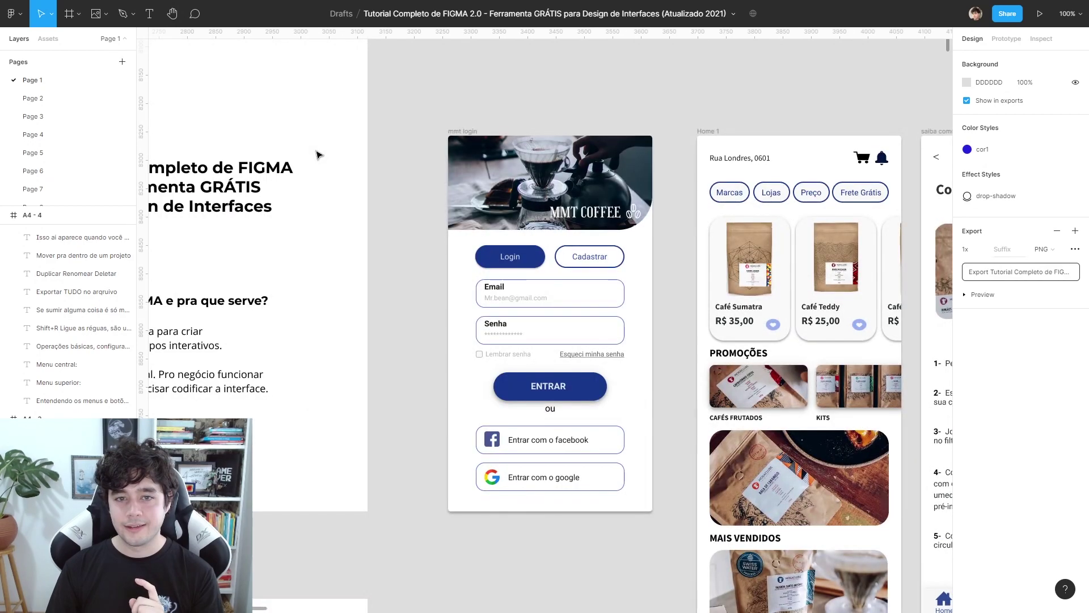
pyautogui.press('n')
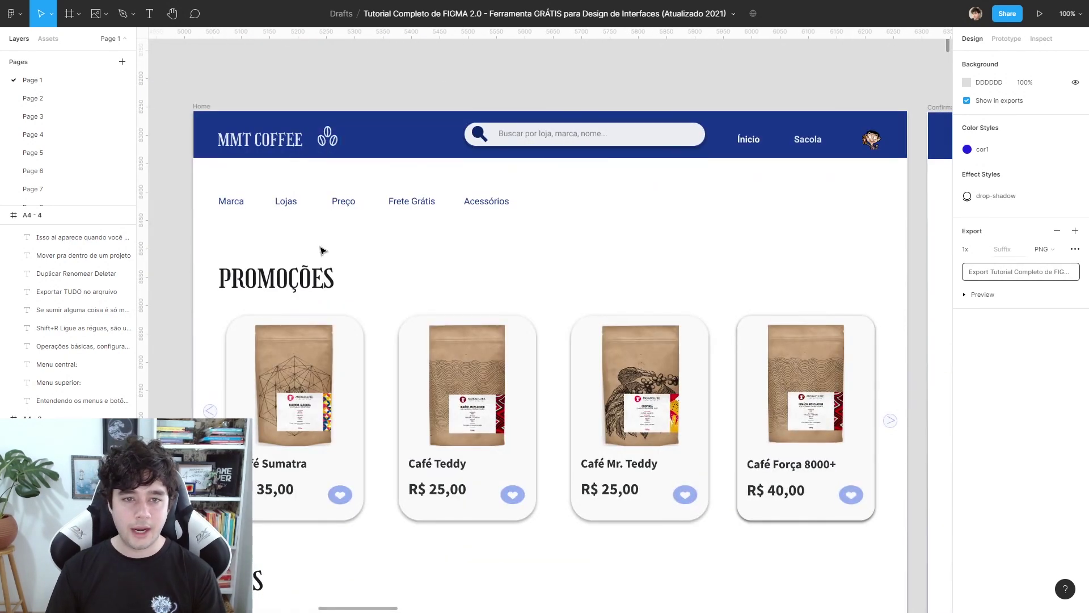
pyautogui.press('n')
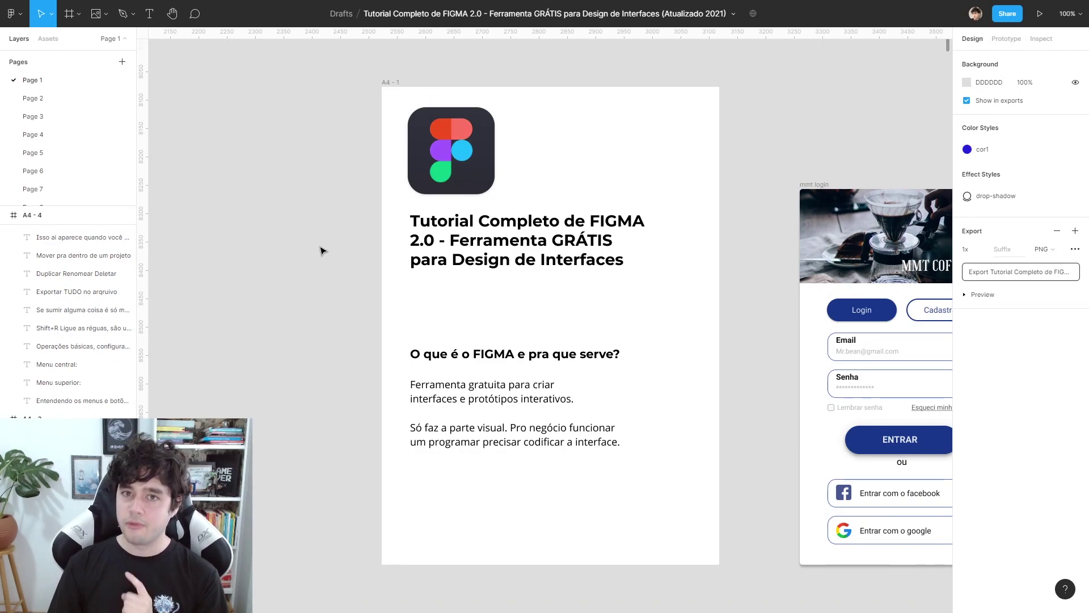
pyautogui.press('n')
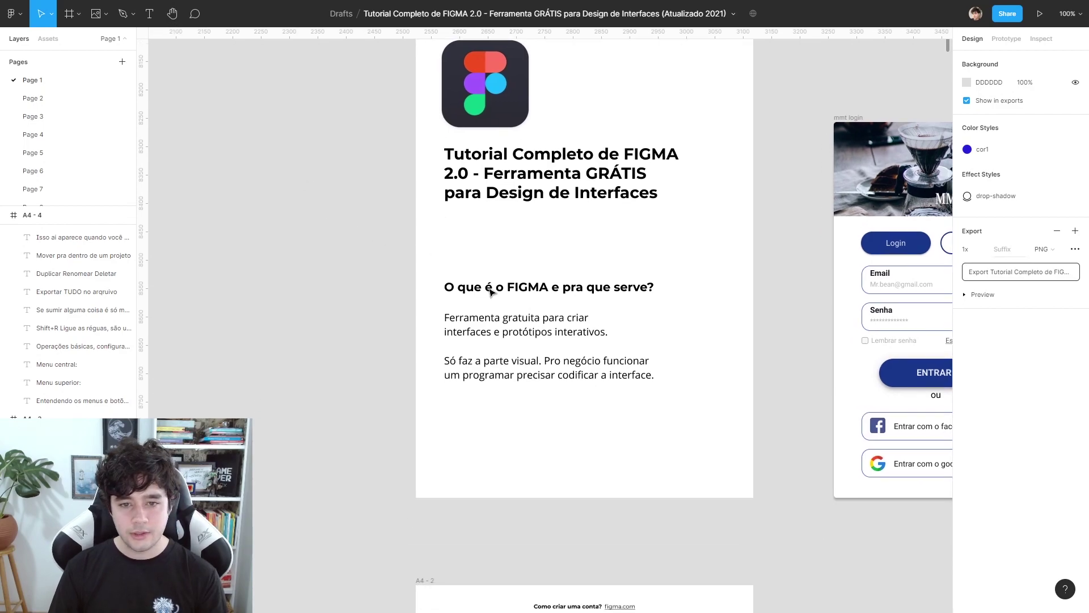
pyautogui.press('n')
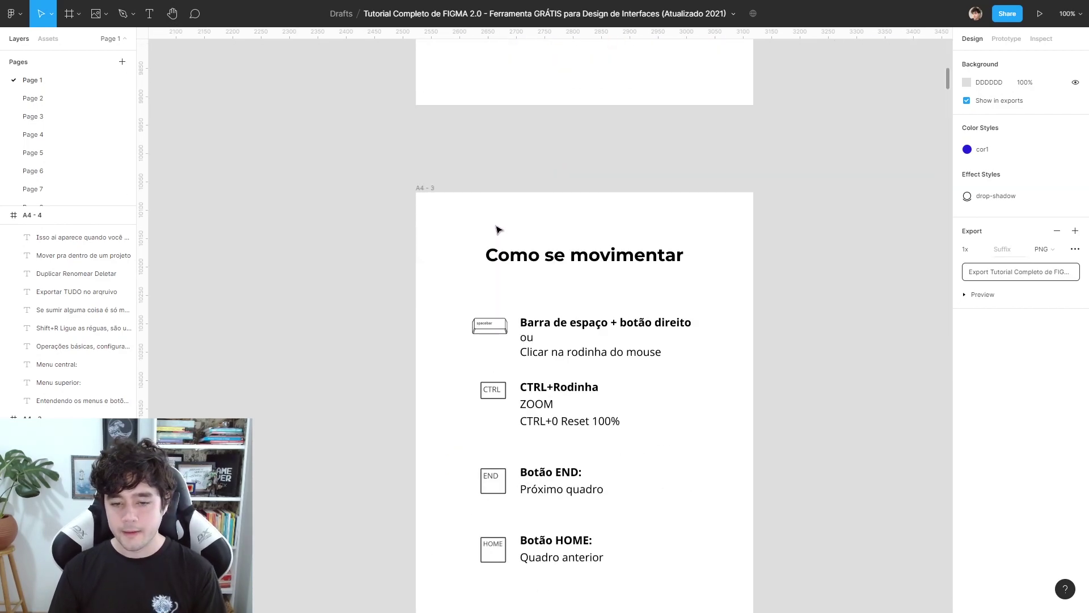
pyautogui.moveTo(656, 288); pyautogui.dragTo(717, 257)
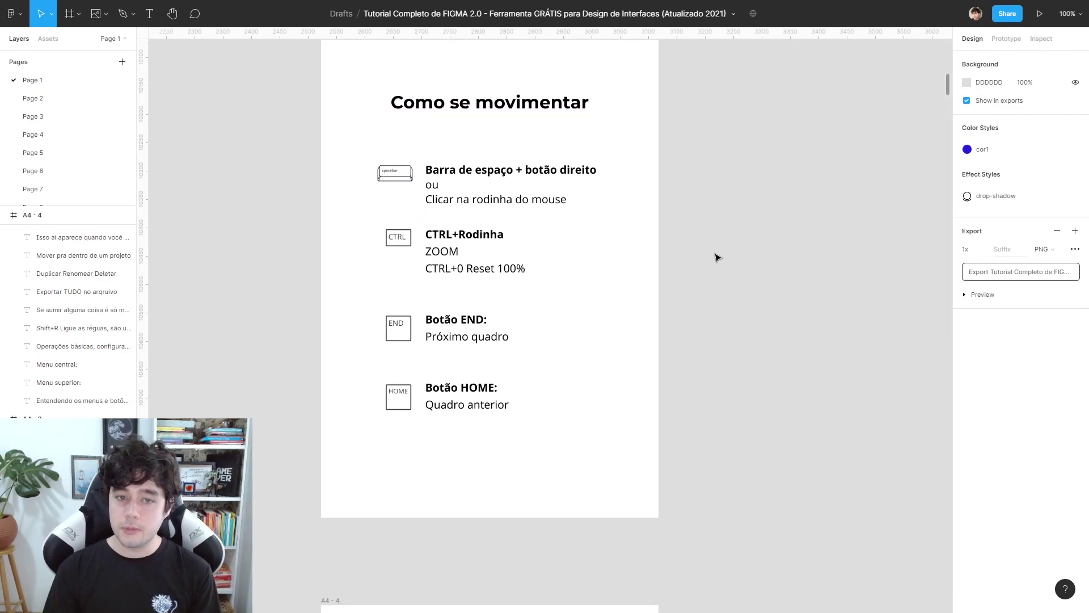
pyautogui.moveTo(601, 472); pyautogui.dragTo(363, 314)
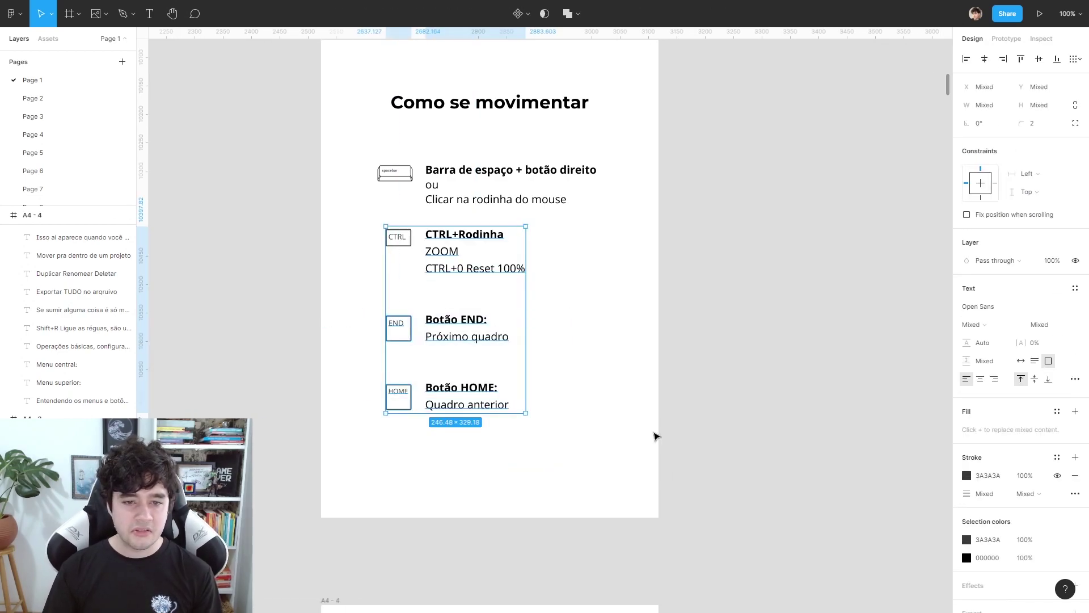
pyautogui.moveTo(590, 440); pyautogui.dragTo(357, 336)
pyautogui.click(674, 377)
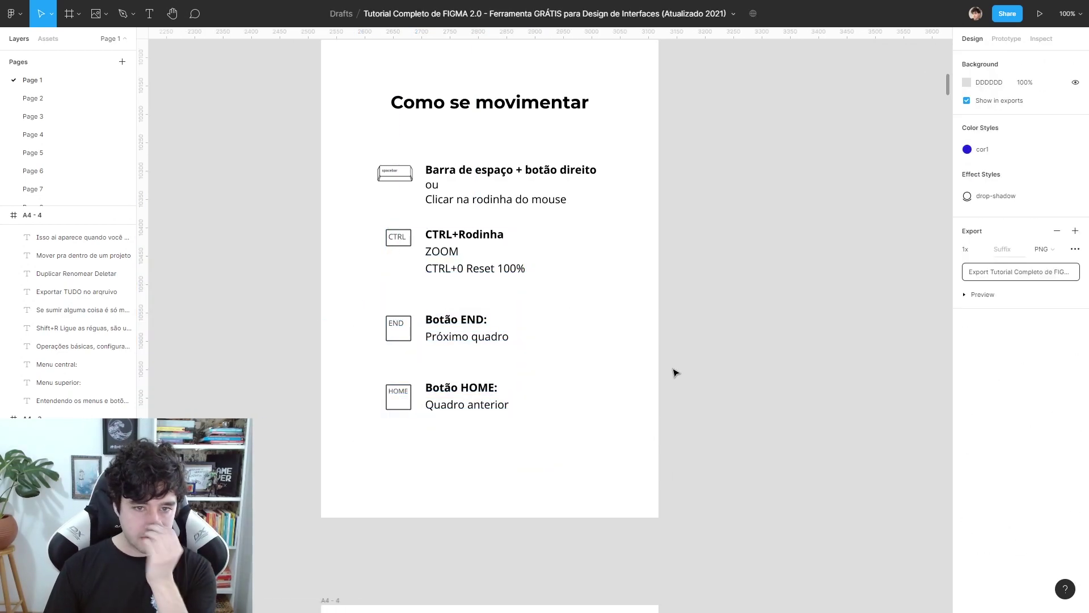
pyautogui.scroll(1, 635, 385)
pyautogui.moveTo(667, 369)
pyautogui.mouseDown()
pyautogui.moveTo(807, 138)
pyautogui.moveTo(673, 203)
pyautogui.moveTo(736, 211)
pyautogui.mouseUp()
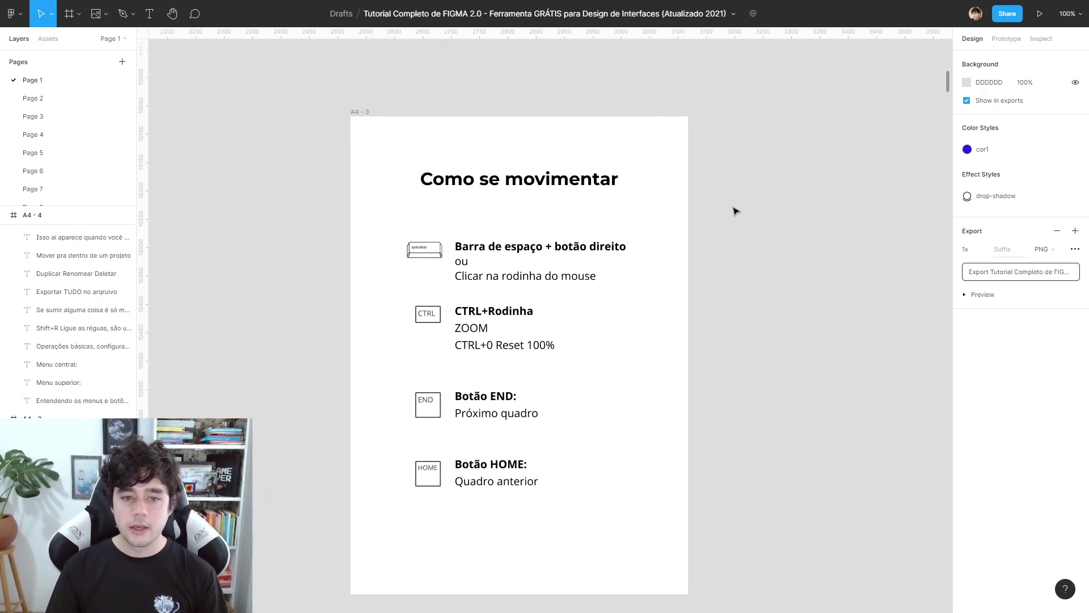
pyautogui.keyDown('ctrl'); pyautogui.scroll(-3, 743, 244); pyautogui.keyUp('ctrl')
pyautogui.keyDown('ctrl'); pyautogui.scroll(1, 746, 250); pyautogui.keyUp('ctrl')
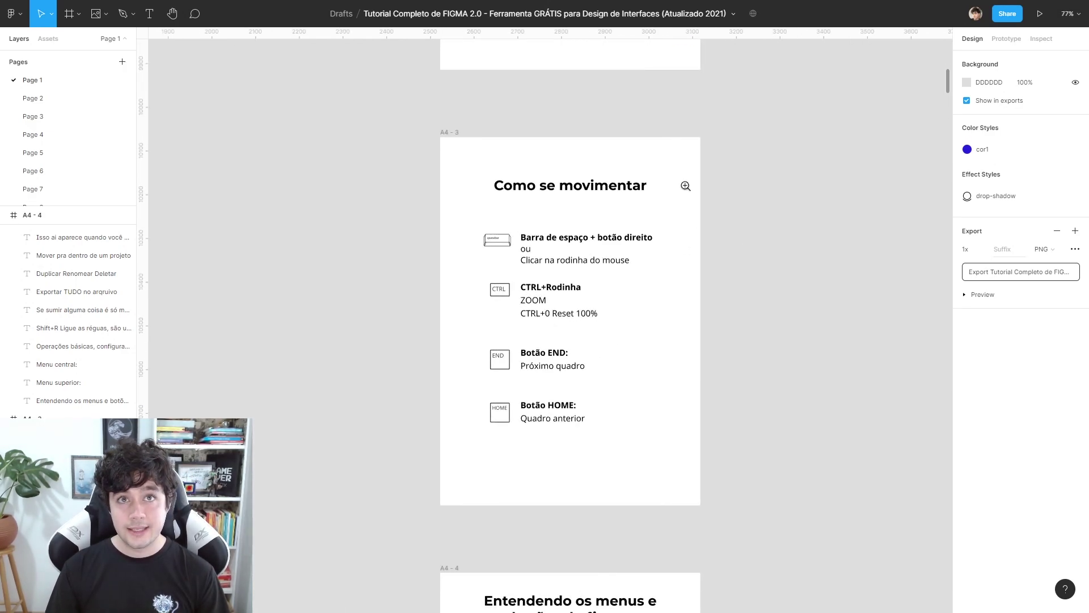
pyautogui.moveTo(419, 117); pyautogui.dragTo(726, 301)
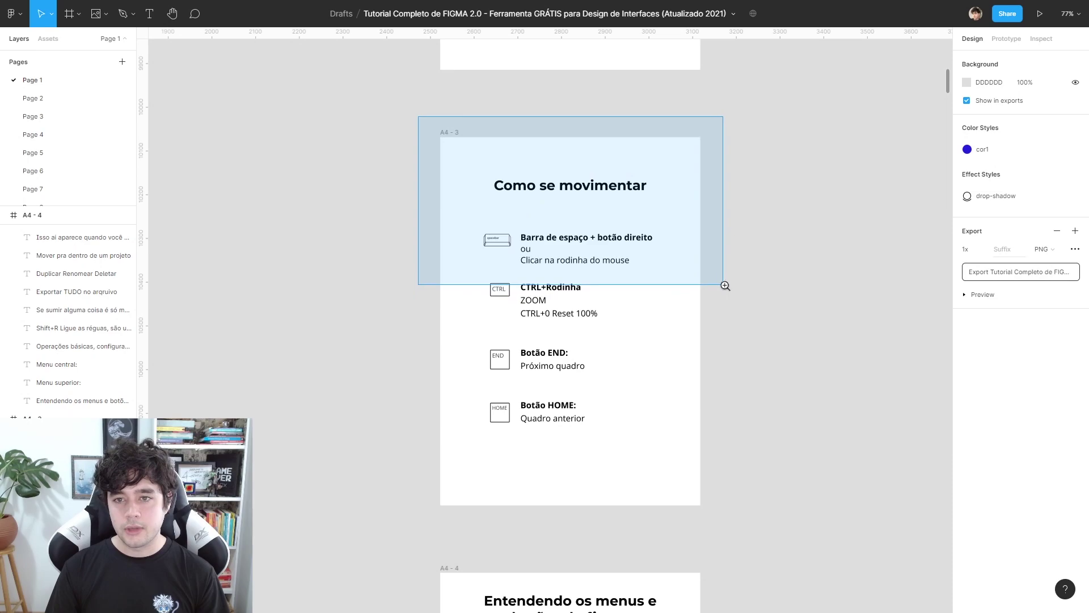
pyautogui.hotkey('ctrl', '0')
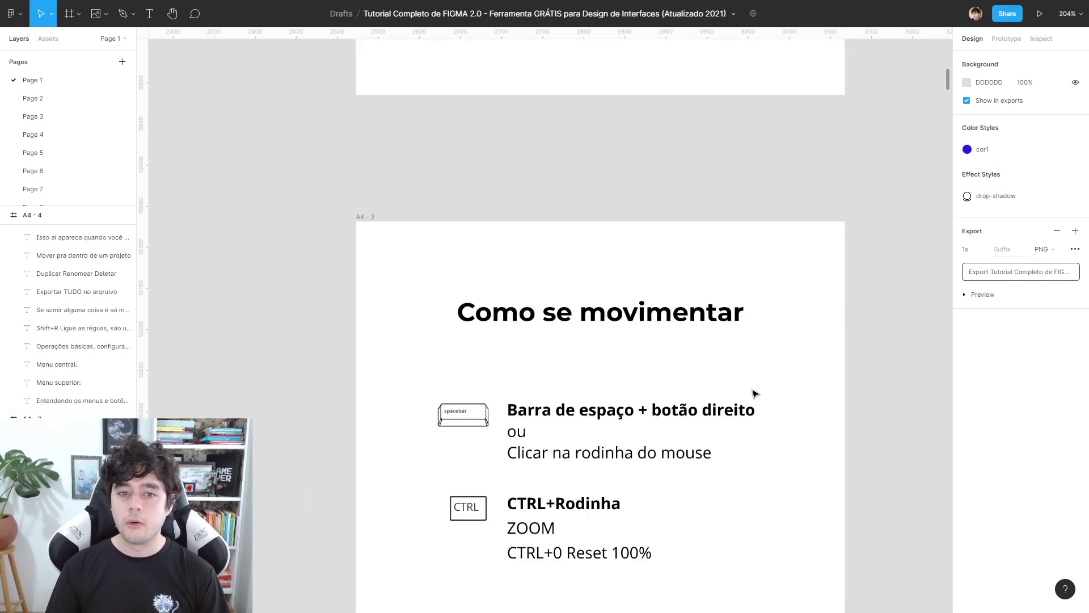
pyautogui.scroll(-3, 758, 339)
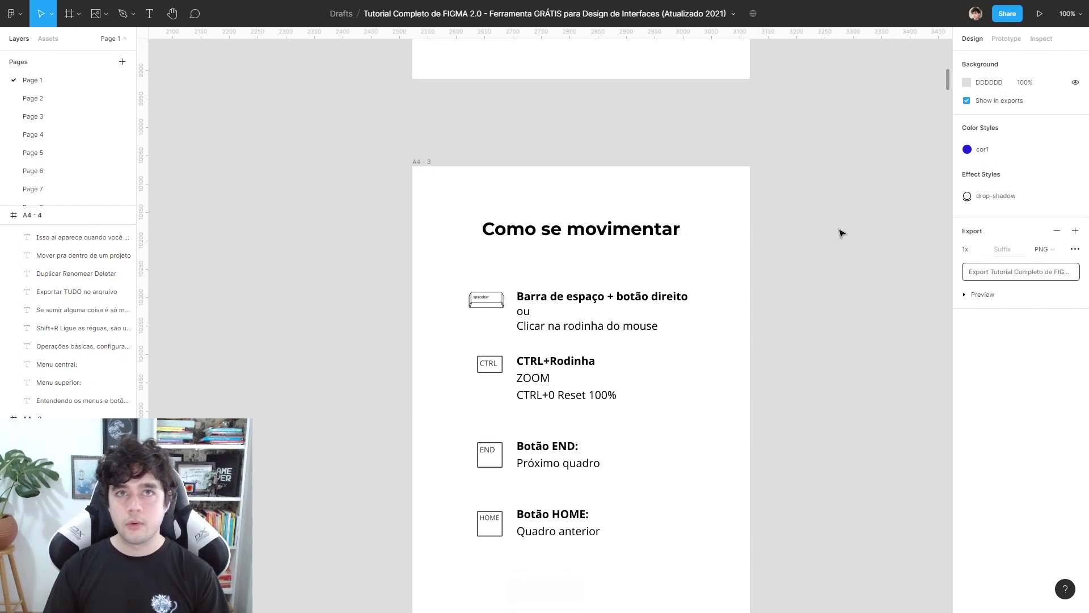
# Scroll to the A4-4 slide and zoom to about 242% on its Menu superior section.
pyautogui.scroll(-5, 724, 338)
pyautogui.scroll(-3, 768, 245)
pyautogui.scroll(-4, 732, 343)
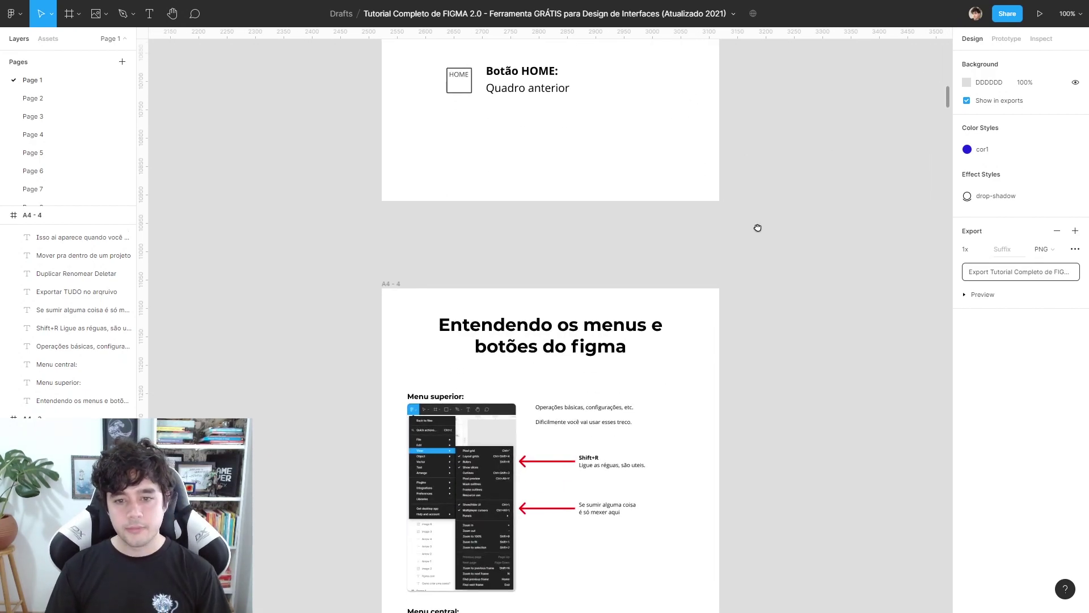
pyautogui.scroll(-2, 758, 227)
pyautogui.scroll(1, 691, 370)
pyautogui.scroll(-2, 664, 348)
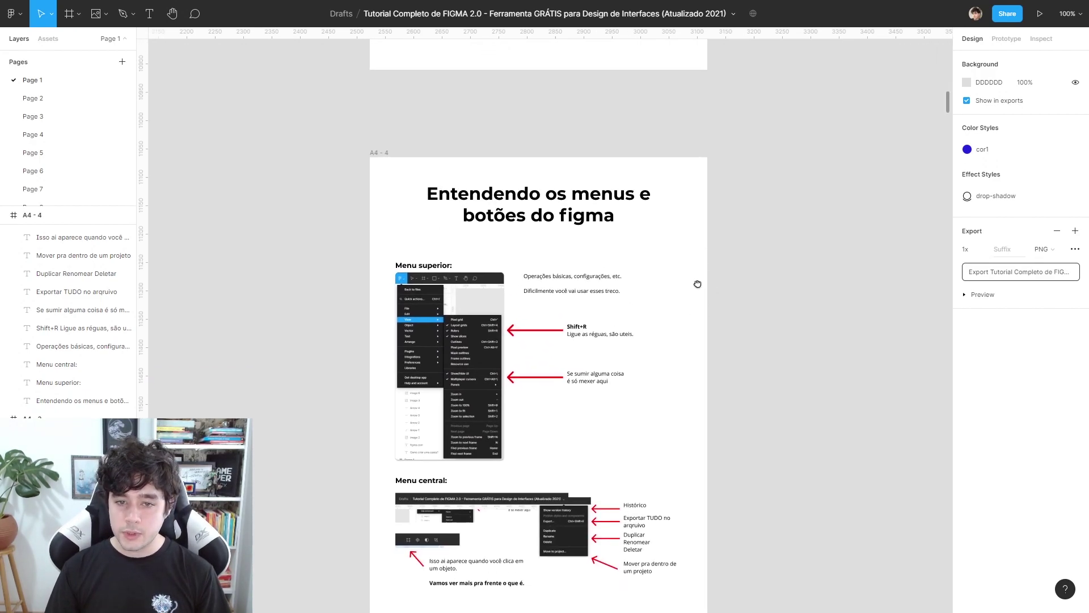
pyautogui.scroll(-2, 698, 284)
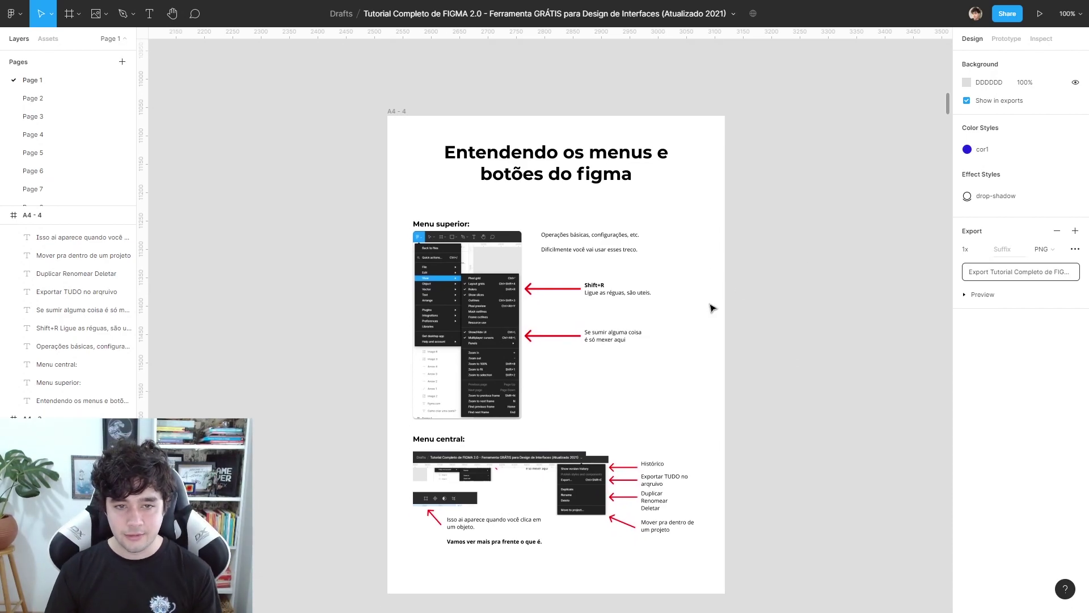
pyautogui.keyDown('ctrl'); pyautogui.scroll(2, 579, 252); pyautogui.keyUp('ctrl')
pyautogui.keyDown('ctrl'); pyautogui.scroll(3, 550, 259); pyautogui.keyUp('ctrl')
pyautogui.keyDown('ctrl'); pyautogui.scroll(2, 562, 250); pyautogui.keyUp('ctrl')
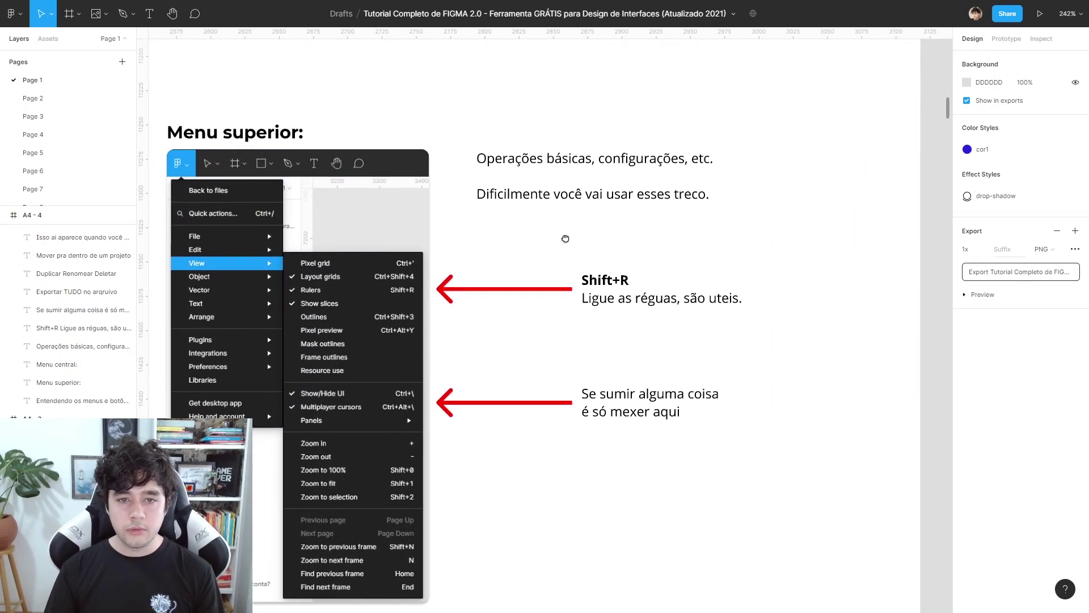
pyautogui.keyDown('ctrl'); pyautogui.scroll(2, 568, 237); pyautogui.keyUp('ctrl')
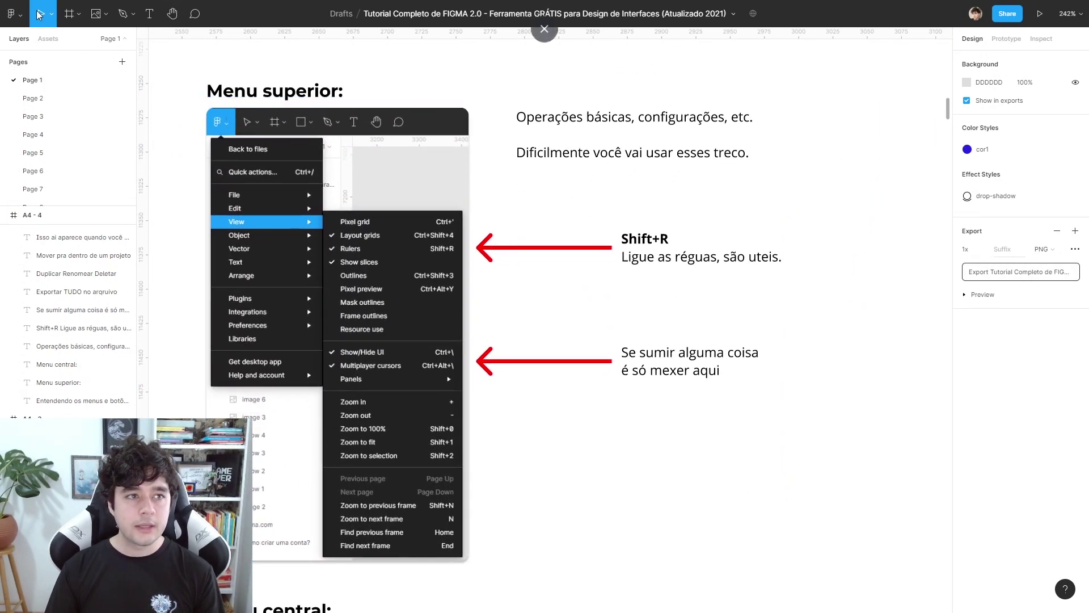
pyautogui.moveTo(12, 14)
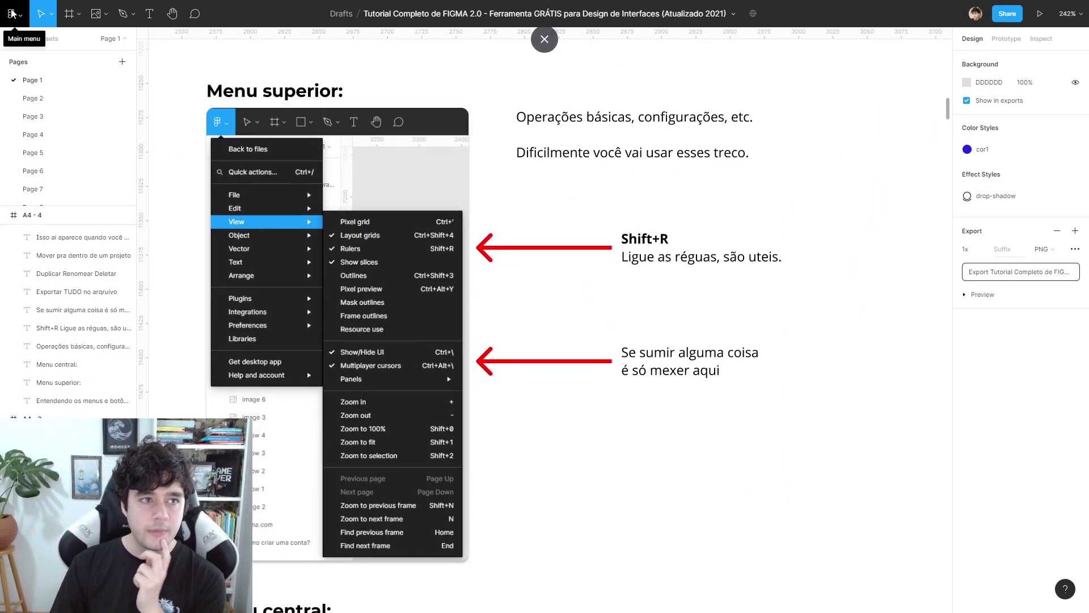
# Hide the UI via main menu View > Show/Hide UI, restore it with Ctrl+\, then review View options.
pyautogui.click(12, 11)
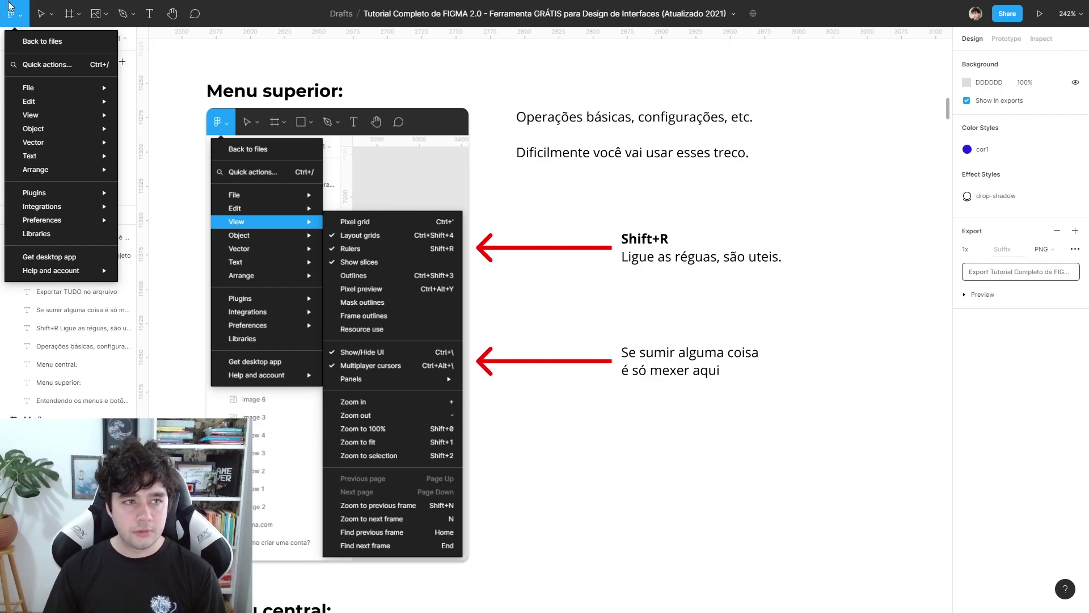
pyautogui.moveTo(60, 115)
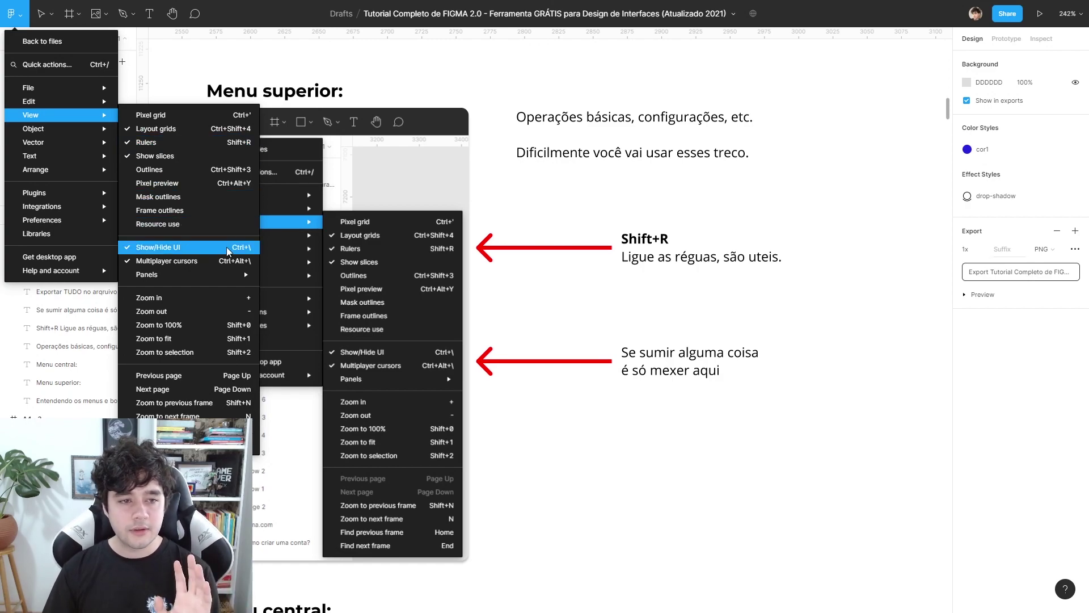
pyautogui.click(188, 248)
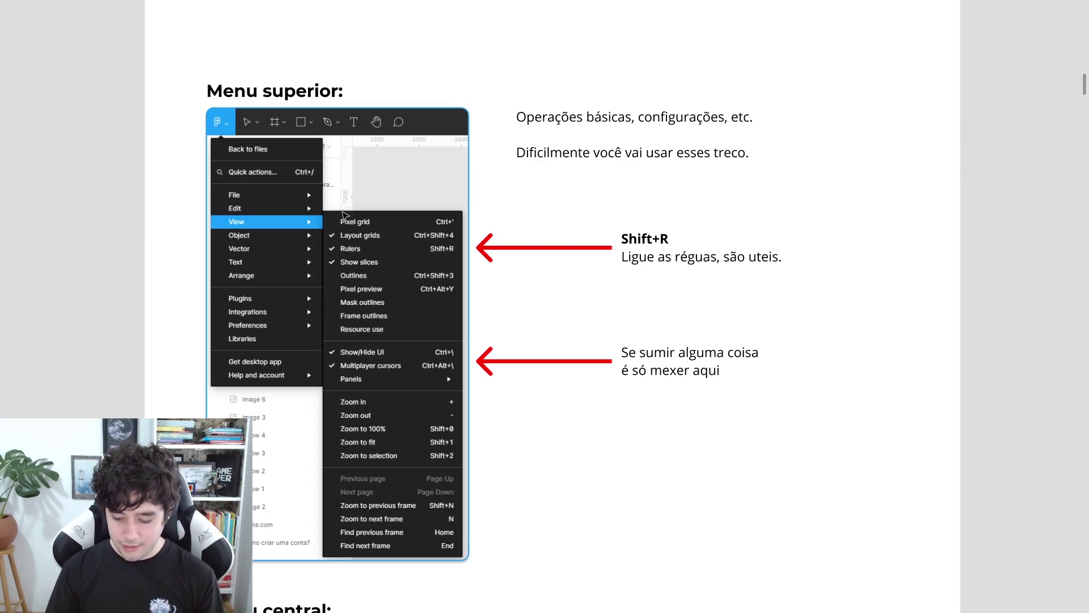
pyautogui.hotkey('ctrl', '\\')
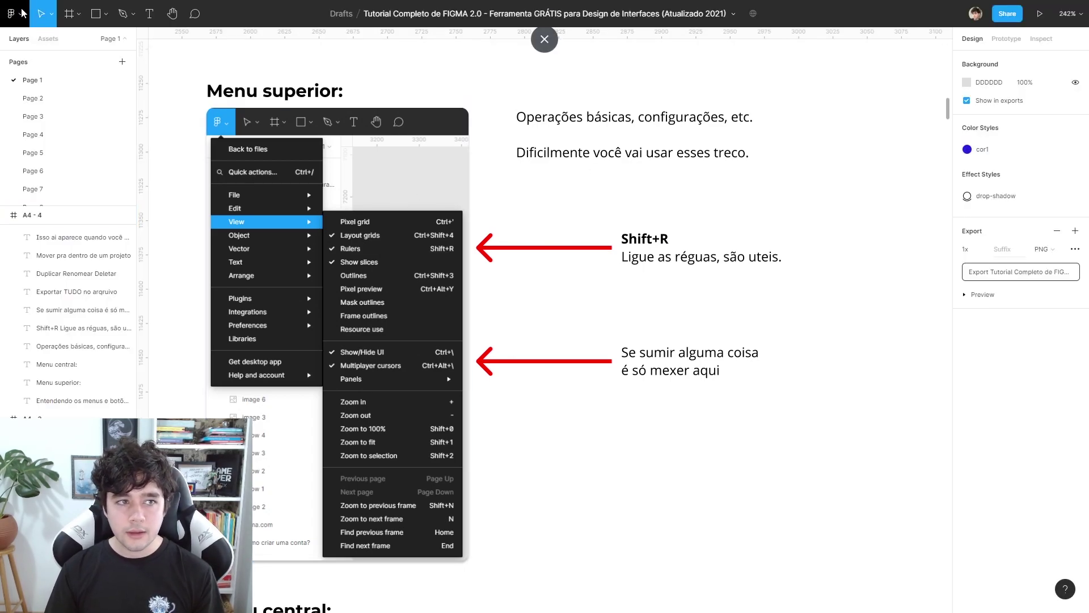
pyautogui.click(14, 14)
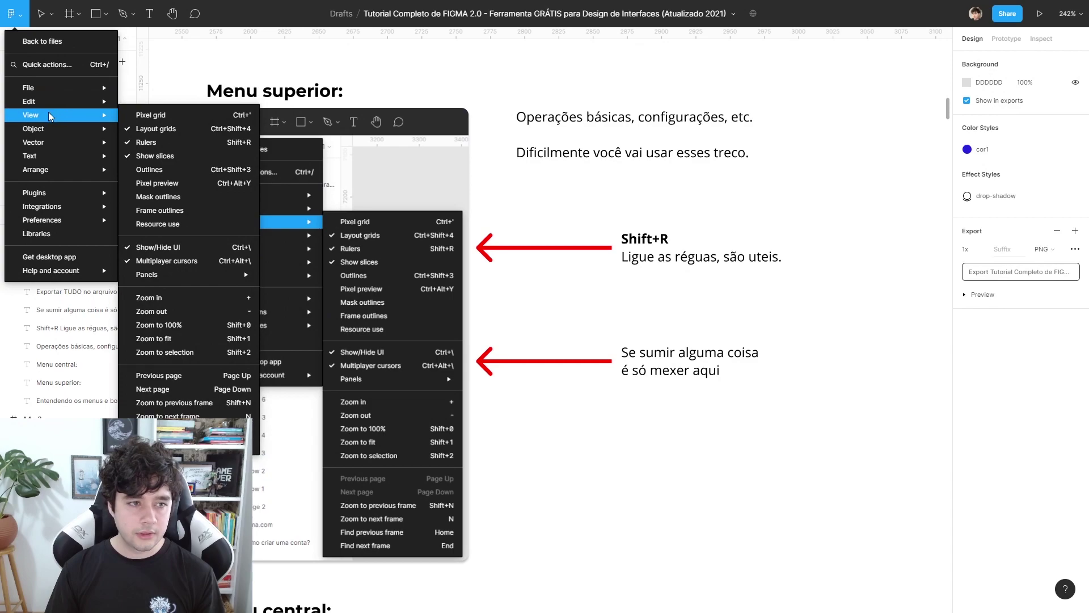
pyautogui.moveTo(31, 114)
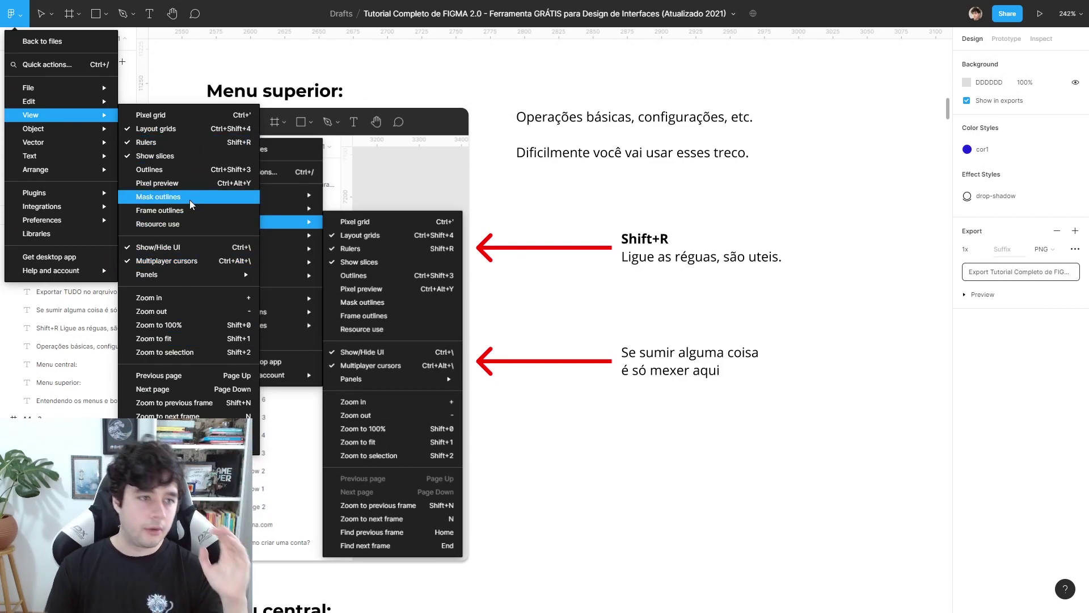
pyautogui.click(796, 413)
# Open the file-name options list, then close it again.
pyautogui.scroll(-3, 757, 440)
pyautogui.scroll(-5, 756, 364)
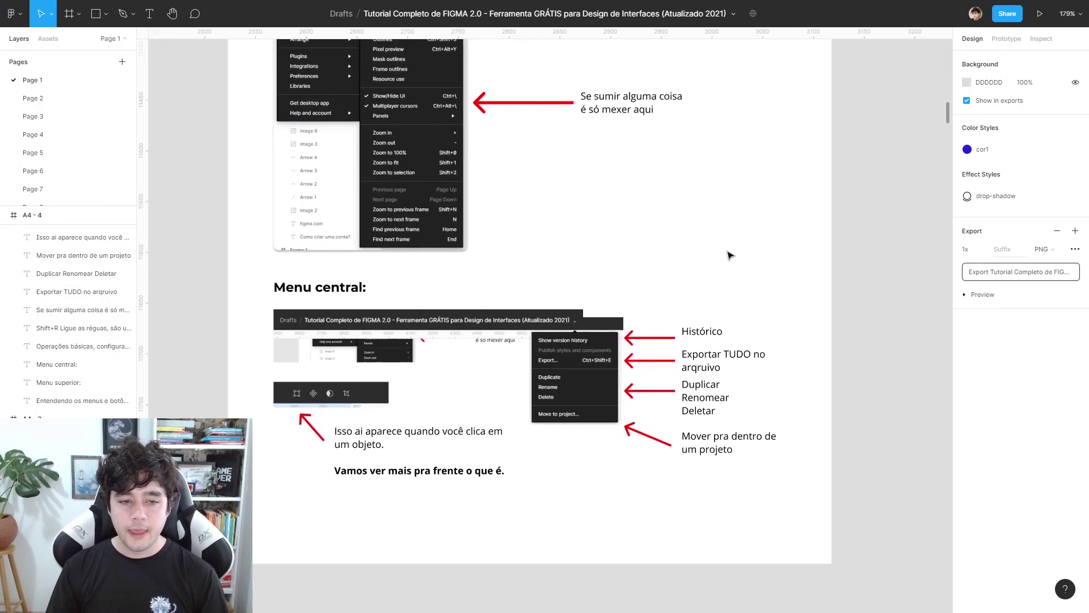
pyautogui.scroll(3, 529, 464)
pyautogui.scroll(2, 529, 464)
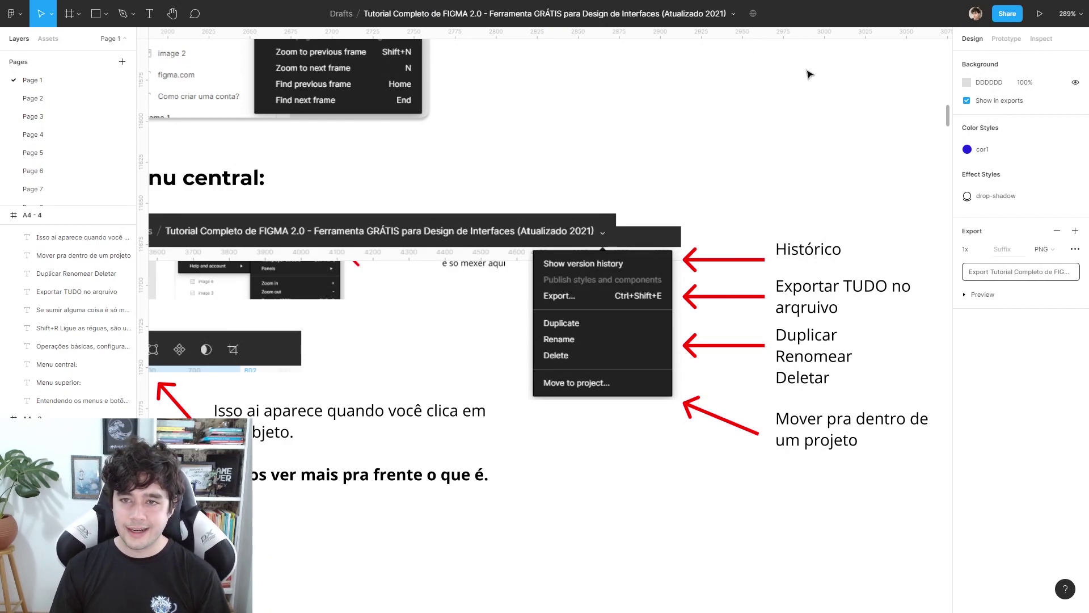
pyautogui.click(733, 16)
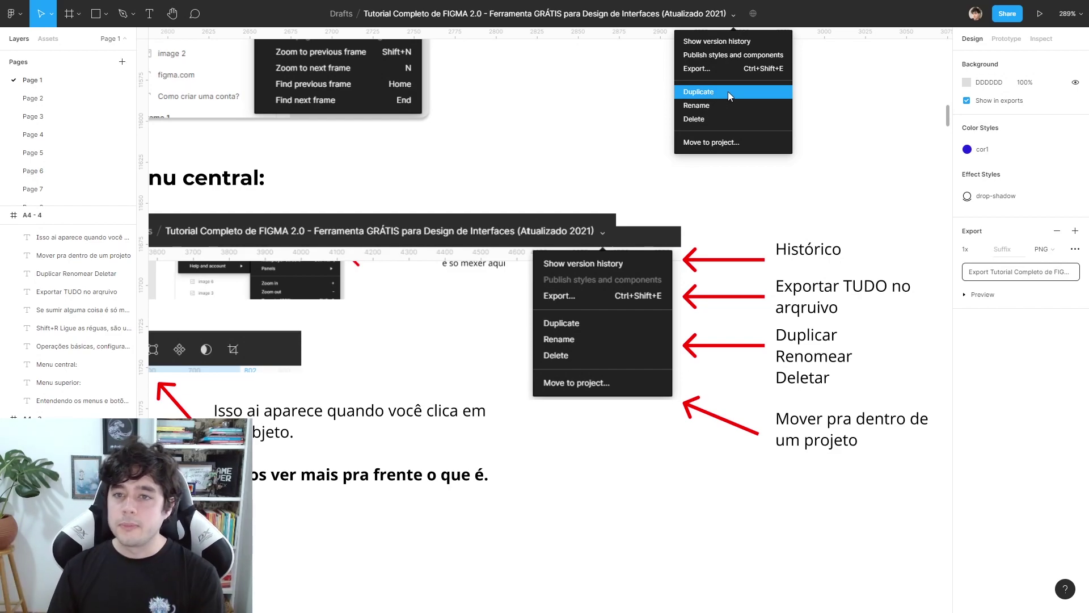
pyautogui.click(519, 122)
# Move the view onto the Menu central section, briefly selecting its screenshot image.
pyautogui.hscroll(-2, 567, 122)
pyautogui.moveTo(704, 124); pyautogui.dragTo(692, 160)
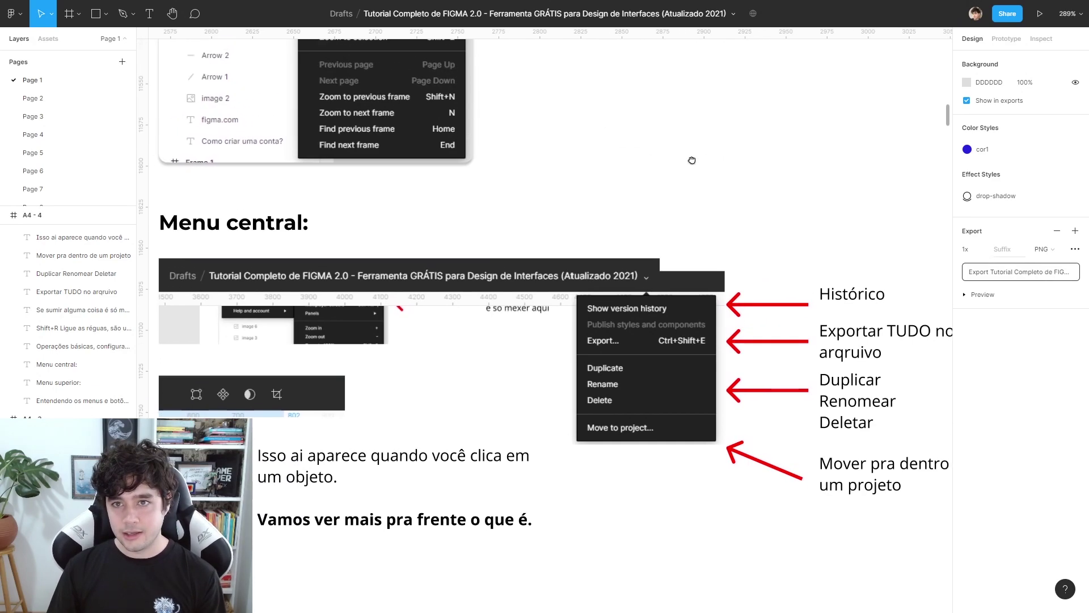
pyautogui.scroll(4, 572, 130)
pyautogui.click(396, 163)
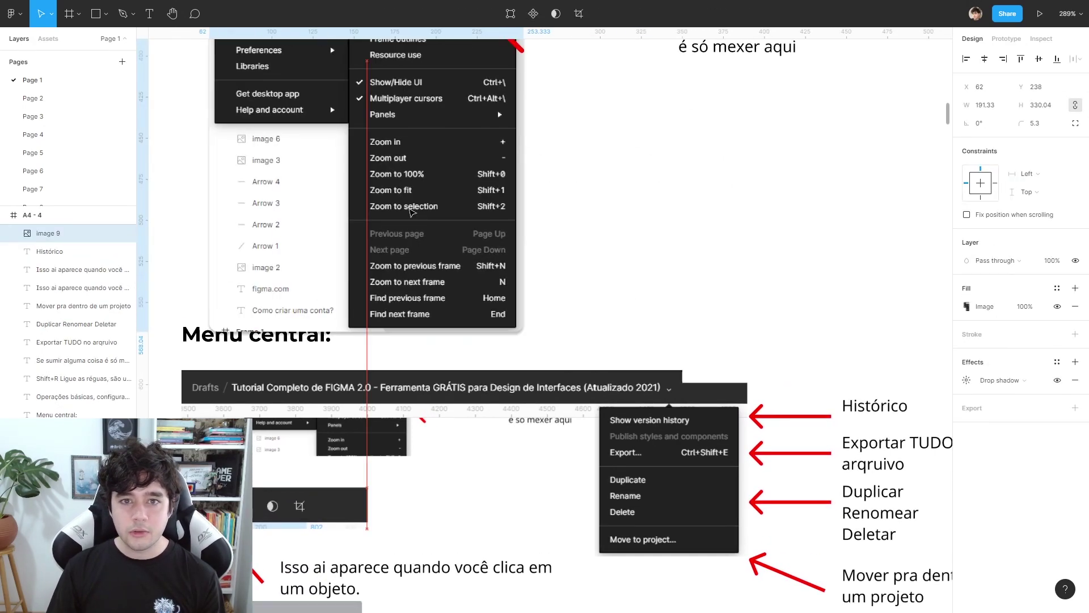
pyautogui.click(748, 226)
pyautogui.scroll(-3, 633, 151)
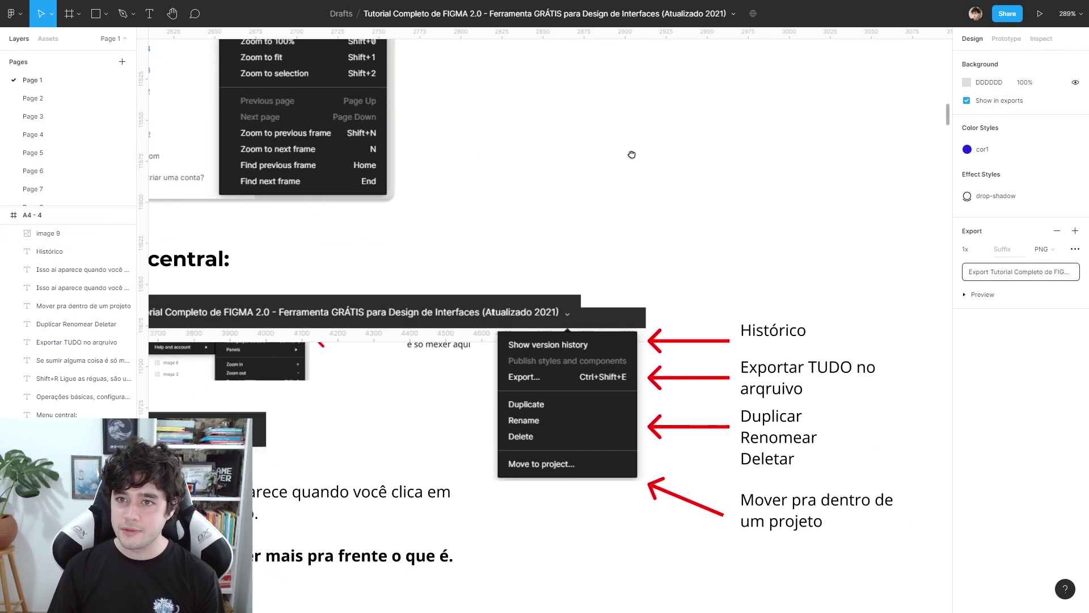
pyautogui.hscroll(3, 633, 151)
# Start renaming the file, cancel, and reopen the file's options list.
pyautogui.click(735, 15)
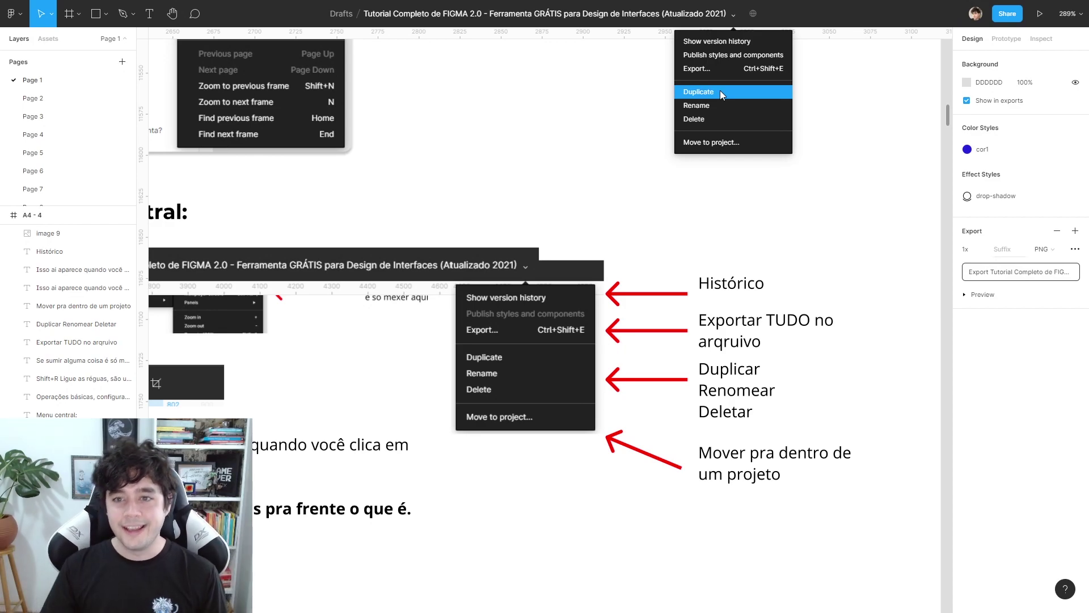
pyautogui.click(709, 105)
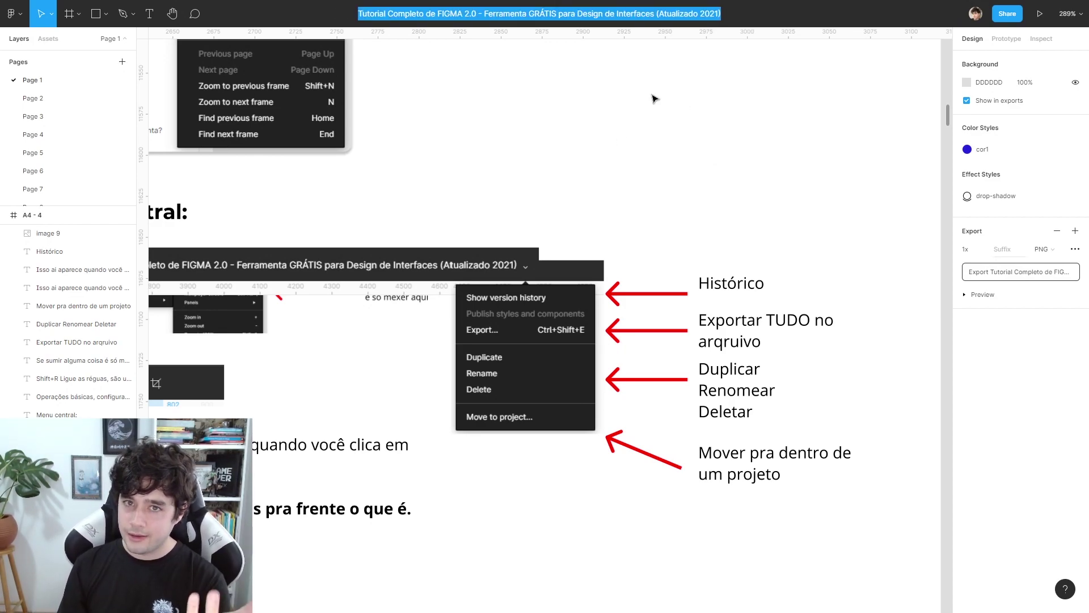
pyautogui.click(723, 48)
pyautogui.click(734, 13)
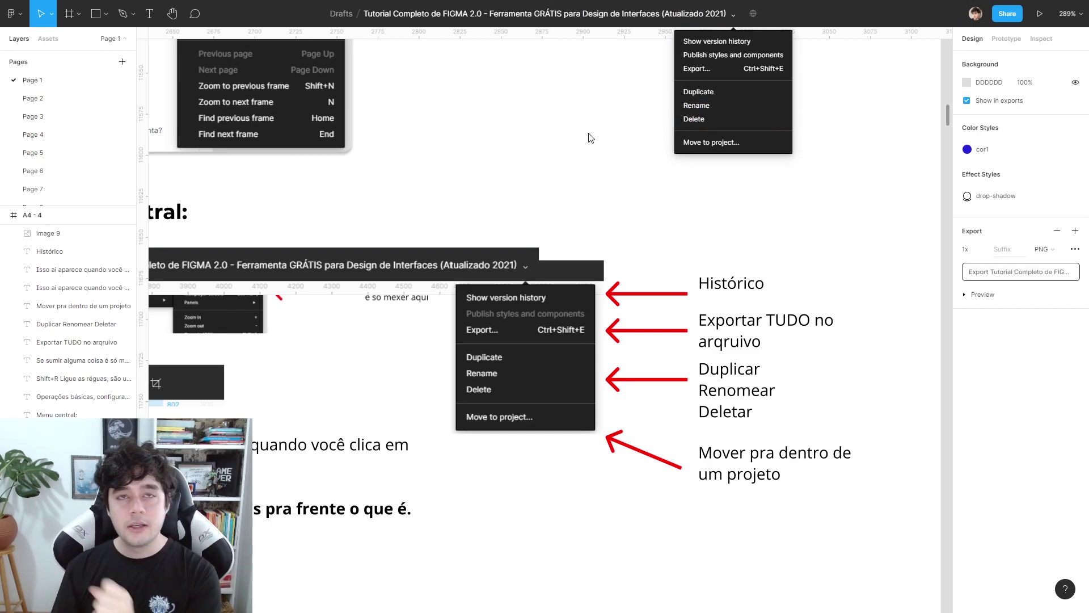
# Scroll down and zoom out to about 228% on the 'Menu lateral esquerdo' slide.
pyautogui.scroll(-1, 590, 137)
pyautogui.scroll(-2, 613, 193)
pyautogui.scroll(-1, 636, 256)
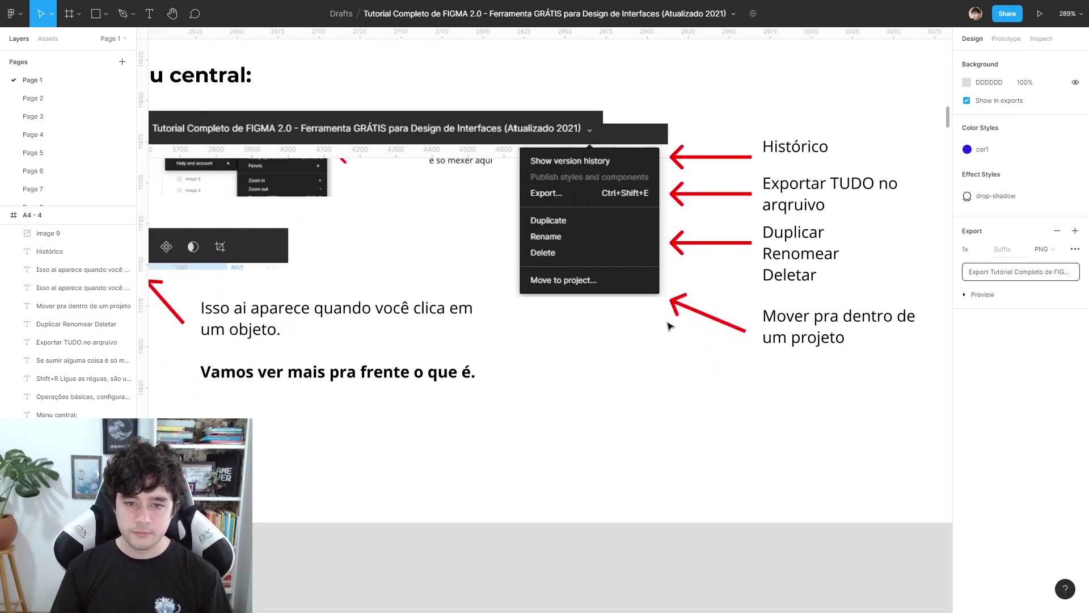
pyautogui.scroll(-8, 668, 326)
pyautogui.scroll(-4, 669, 326)
pyautogui.scroll(-1, 652, 355)
pyautogui.scroll(-2, 742, 318)
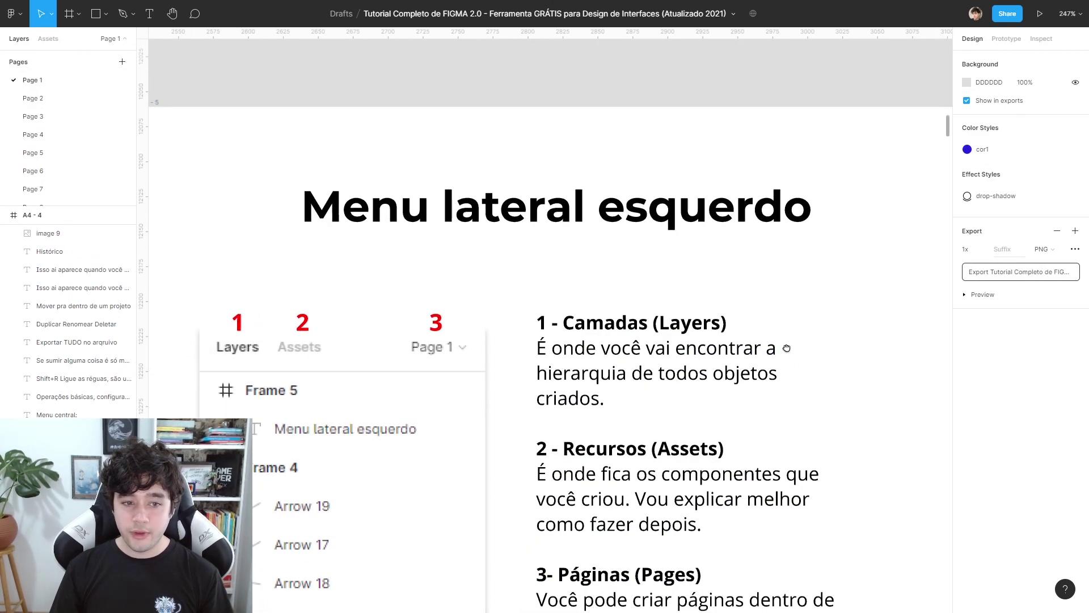
pyautogui.scroll(-2, 825, 345)
pyautogui.scroll(-1, 770, 277)
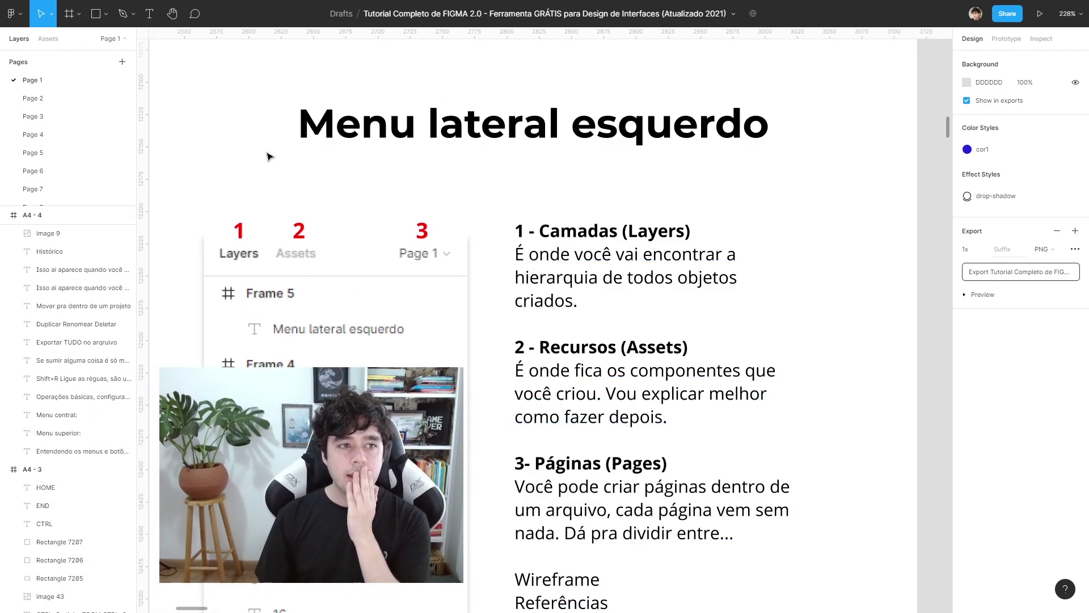
pyautogui.hscroll(-2, 278, 151)
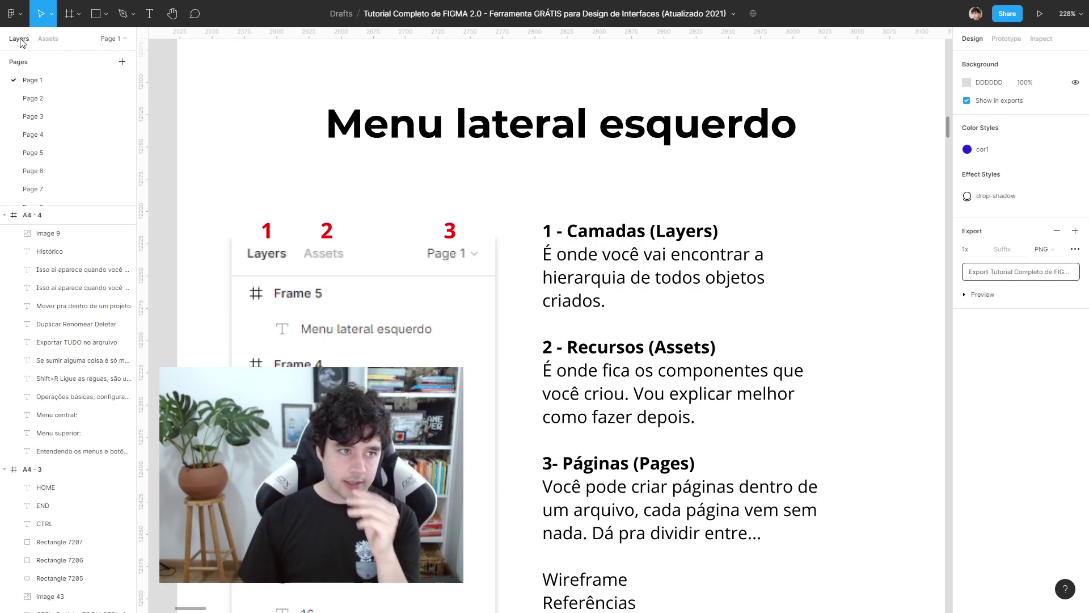
# Collapse the pages list and inspect the slide's explanation text, image 27, labels 1–3 and title.
pyautogui.click(118, 39)
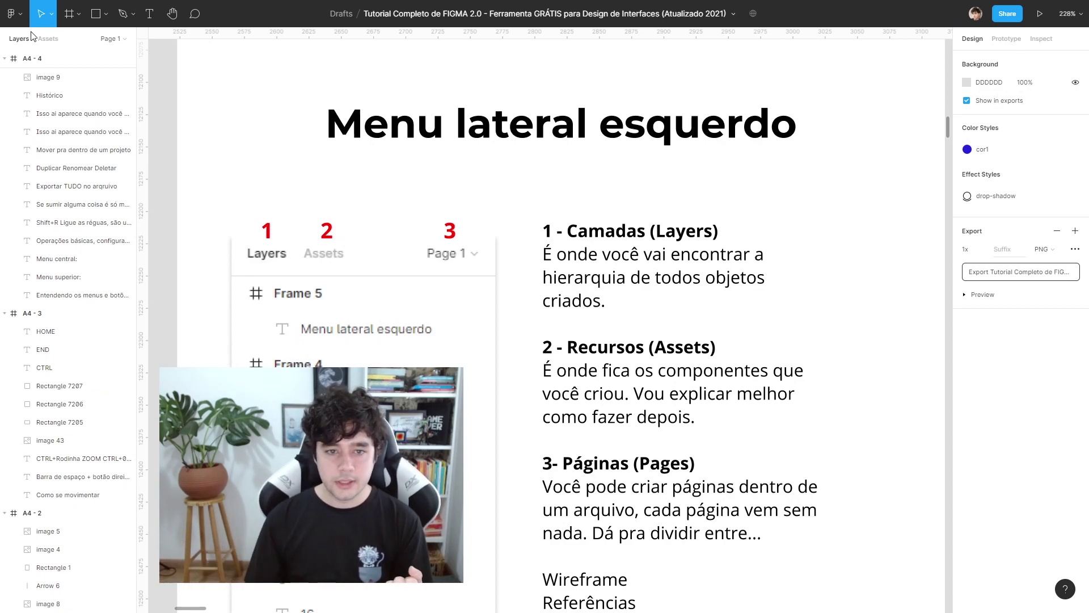
pyautogui.click(623, 259)
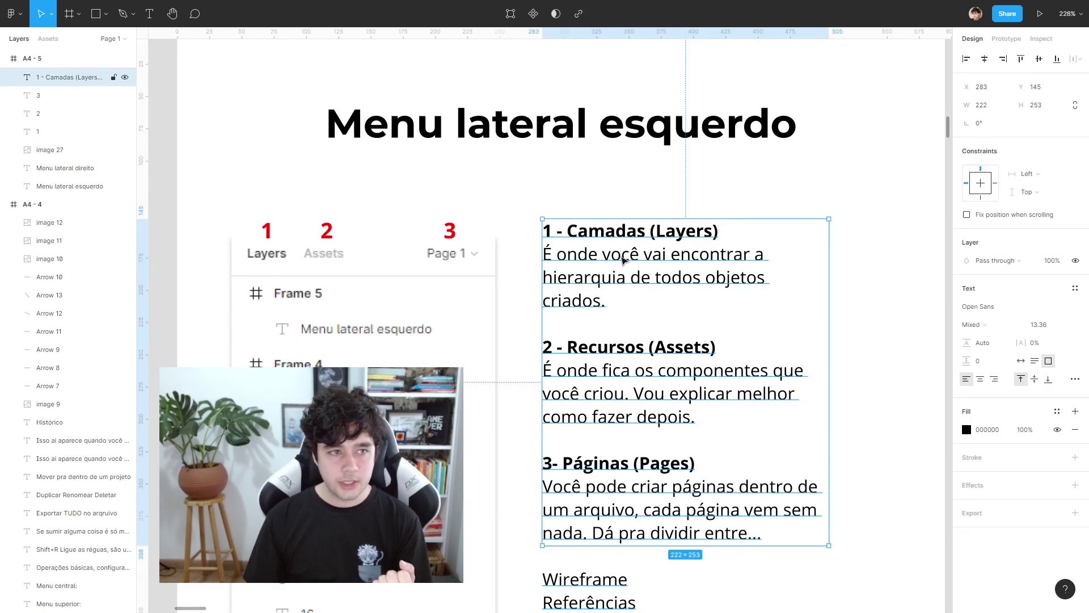
pyautogui.click(454, 267)
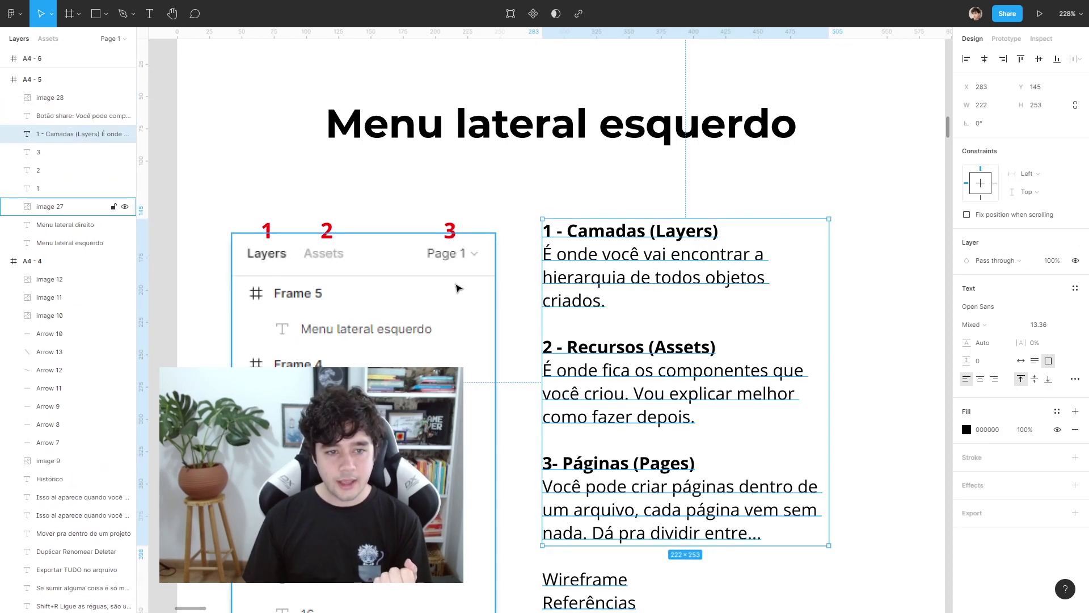
pyautogui.click(265, 228)
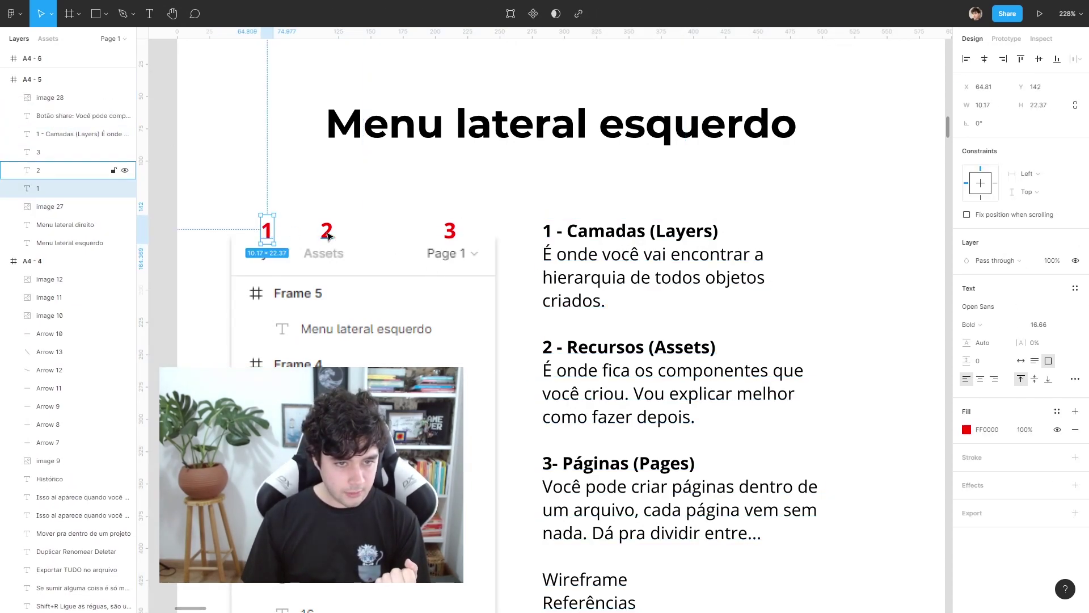
pyautogui.click(327, 230)
pyautogui.click(449, 230)
pyautogui.click(491, 146)
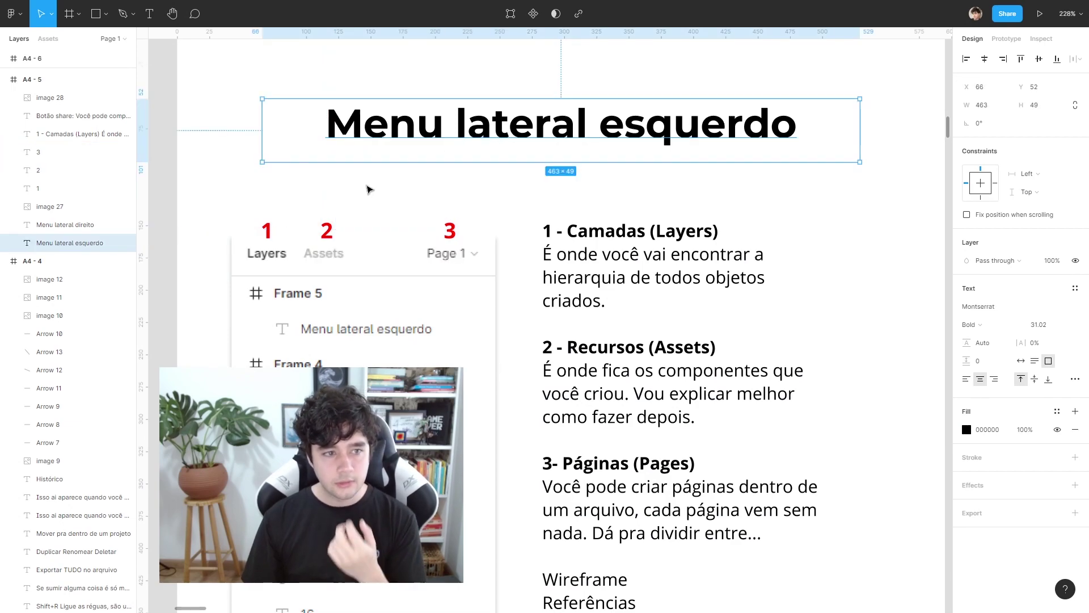
pyautogui.click(366, 190)
# Select the A4-5 frame, view at 100%, then select the share-bar screenshot image 28.
pyautogui.scroll(3, 318, 238)
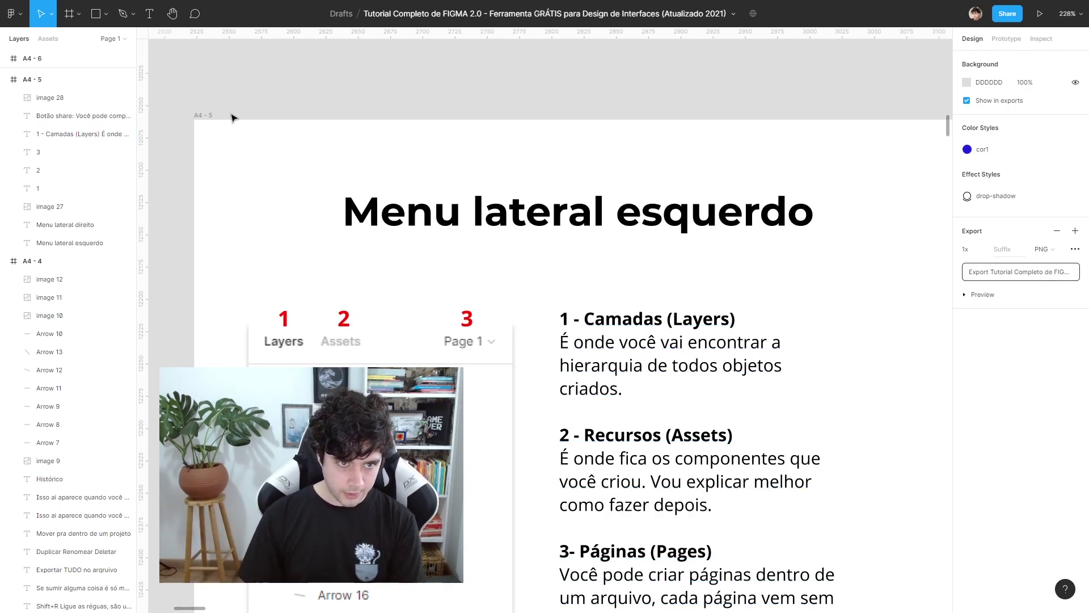
pyautogui.click(213, 115)
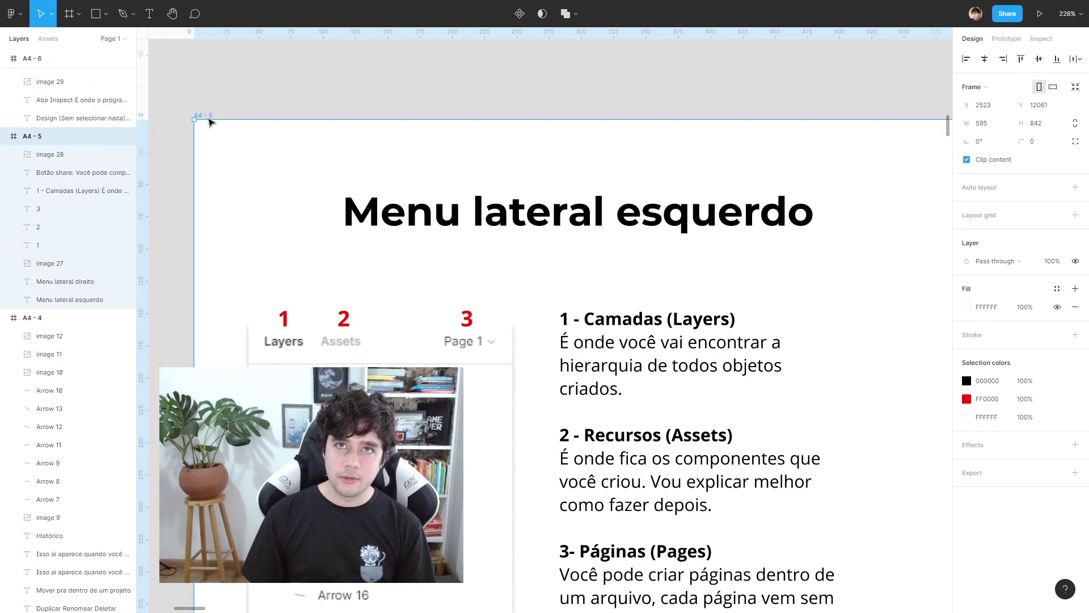
pyautogui.hotkey('shift', '0')
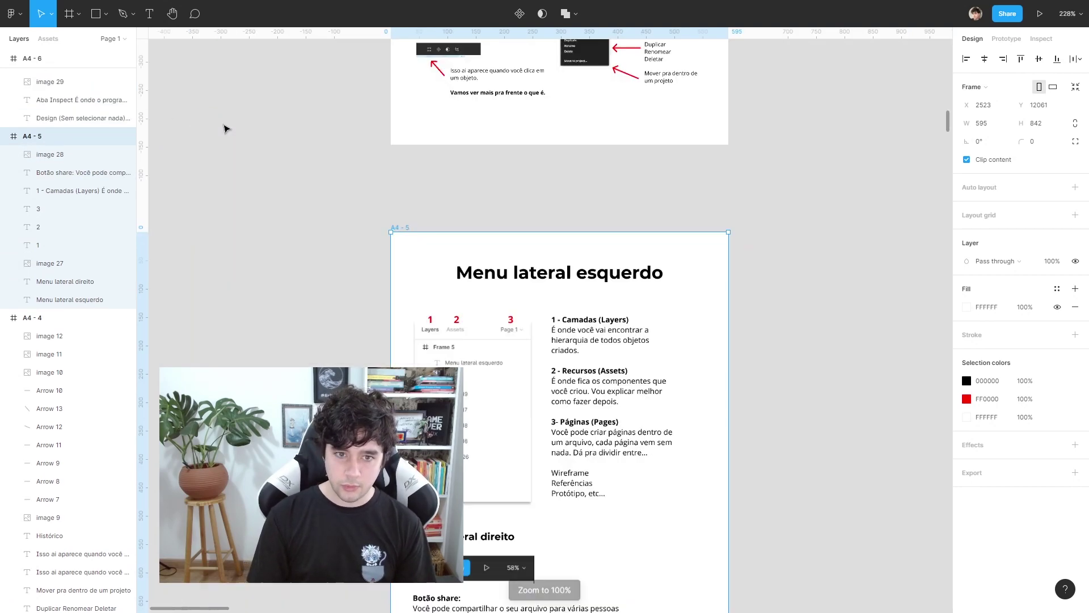
pyautogui.scroll(-1, 239, 156)
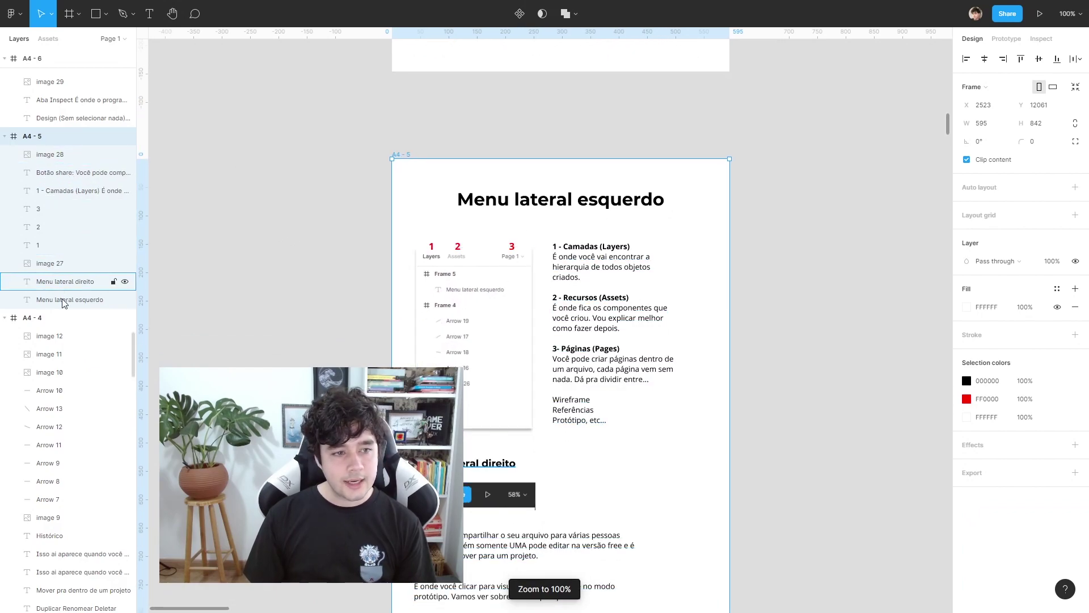
pyautogui.scroll(-1, 233, 202)
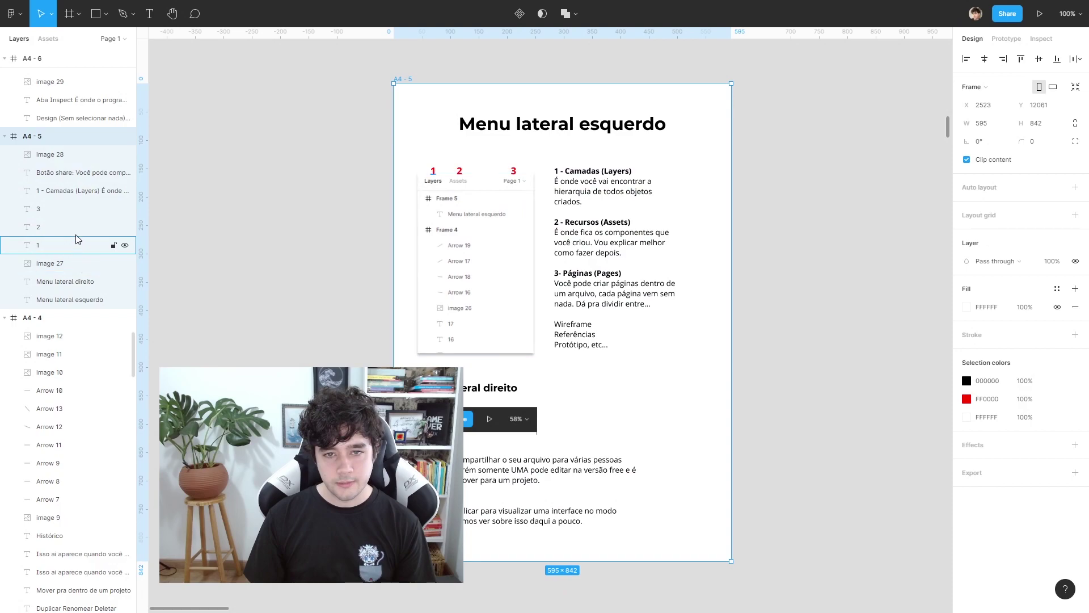
pyautogui.click(64, 152)
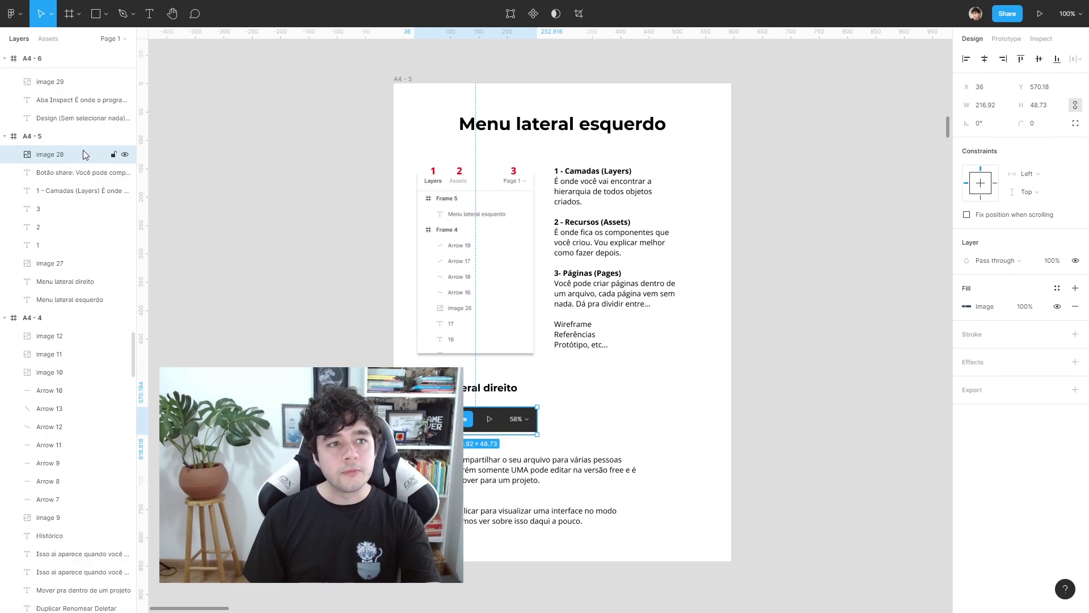
# Rename the share-bar image layer 'imagem menu lateral' and move it to the frame's top right (X 326, Y 121).
pyautogui.doubleClick(53, 154)
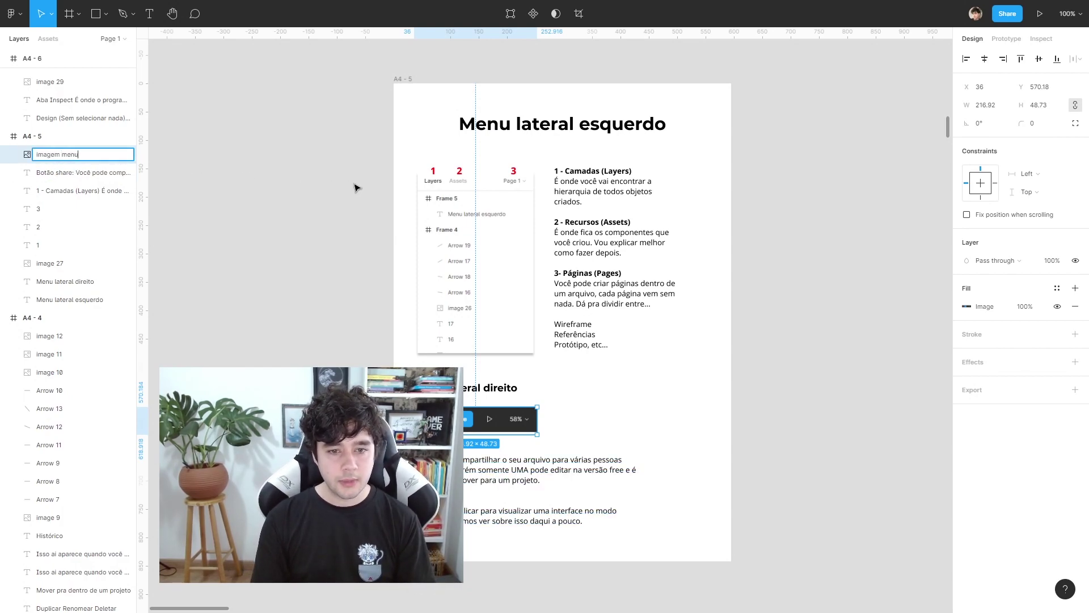
pyautogui.write(' lateral')
pyautogui.press('Return')
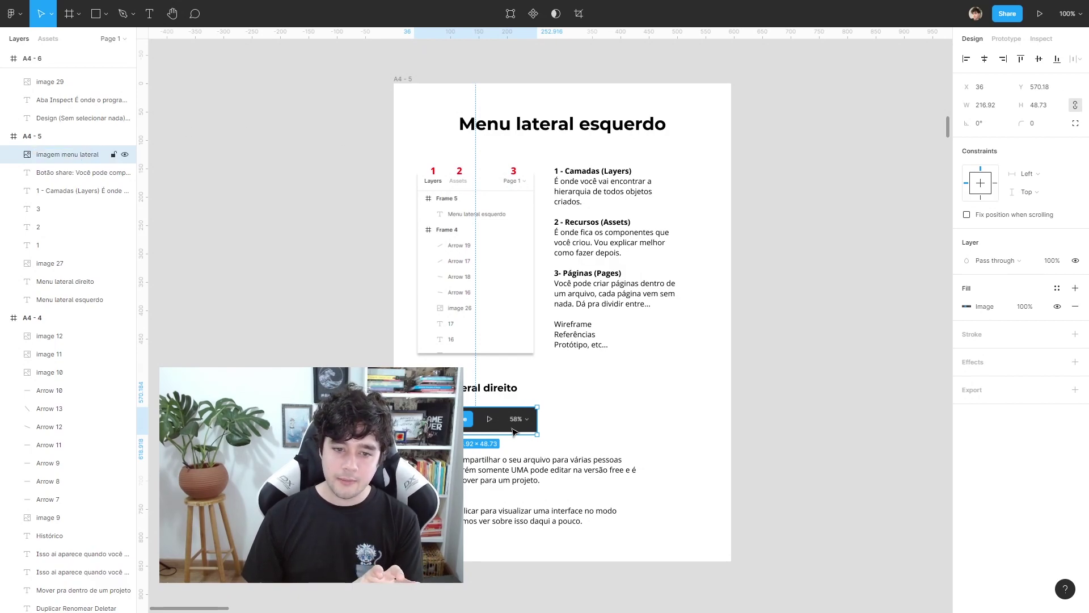
pyautogui.moveTo(511, 429)
pyautogui.mouseDown()
pyautogui.moveTo(616, 483)
pyautogui.moveTo(541, 403)
pyautogui.moveTo(673, 172)
pyautogui.moveTo(690, 198)
pyautogui.mouseUp()
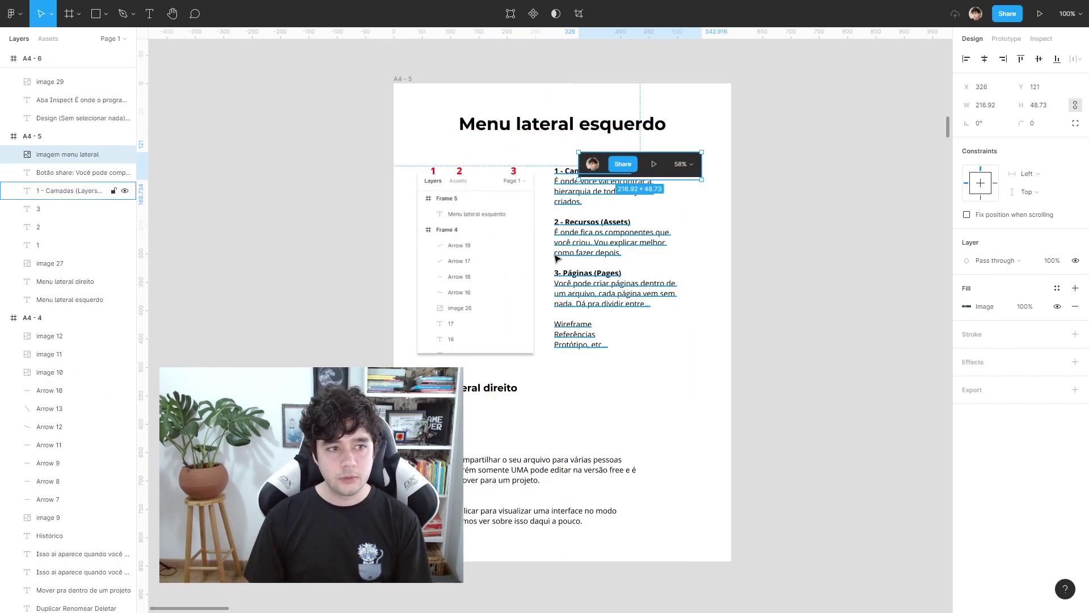
pyautogui.moveTo(250, 178); pyautogui.dragTo(379, 168)
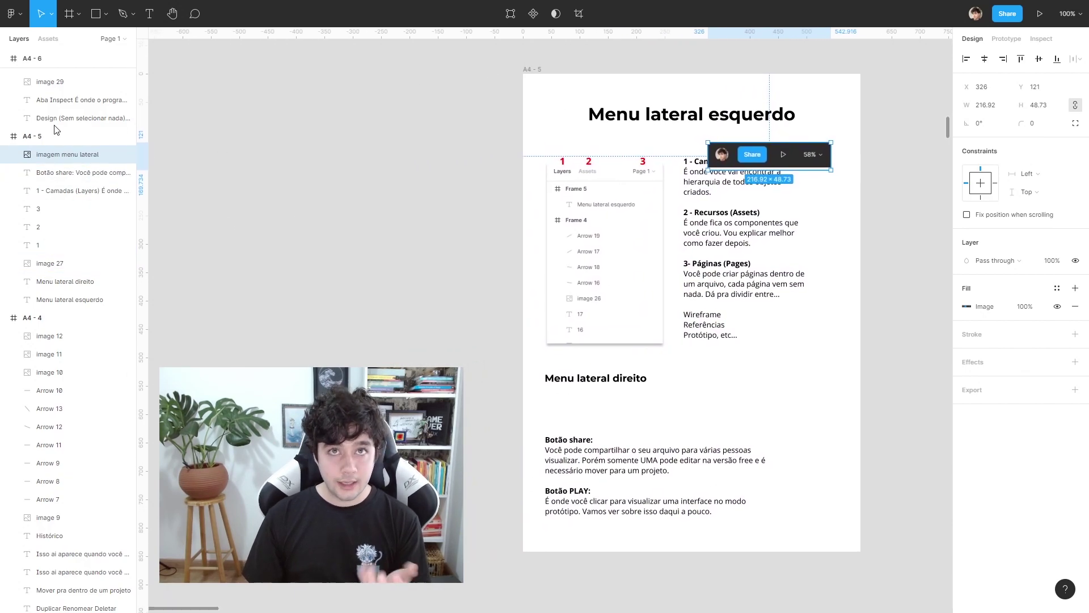
pyautogui.click(71, 300)
pyautogui.moveTo(381, 248); pyautogui.dragTo(362, 246)
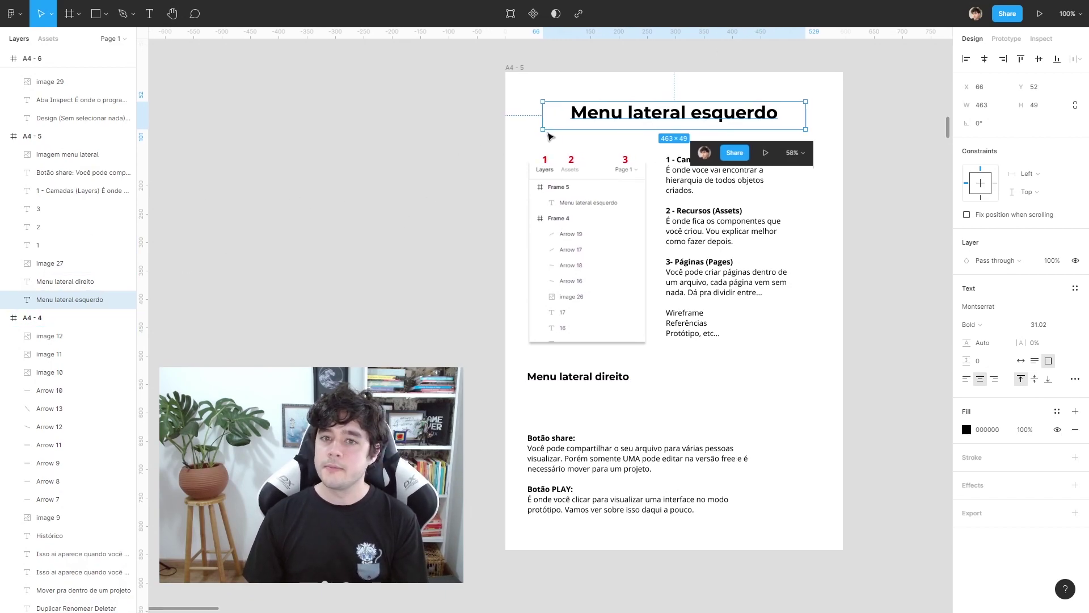
pyautogui.moveTo(617, 116)
pyautogui.mouseDown()
pyautogui.moveTo(637, 250)
pyautogui.moveTo(608, 258)
pyautogui.moveTo(617, 263)
pyautogui.moveTo(545, 263)
pyautogui.moveTo(568, 263)
pyautogui.moveTo(573, 278)
pyautogui.moveTo(549, 322)
pyautogui.mouseUp()
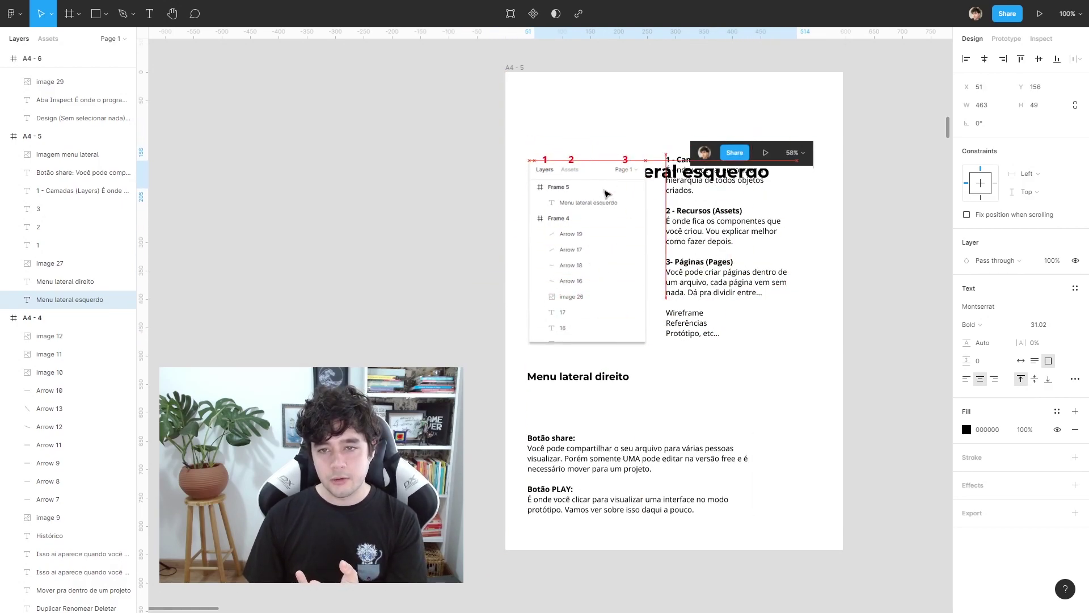
pyautogui.moveTo(603, 157); pyautogui.dragTo(606, 196)
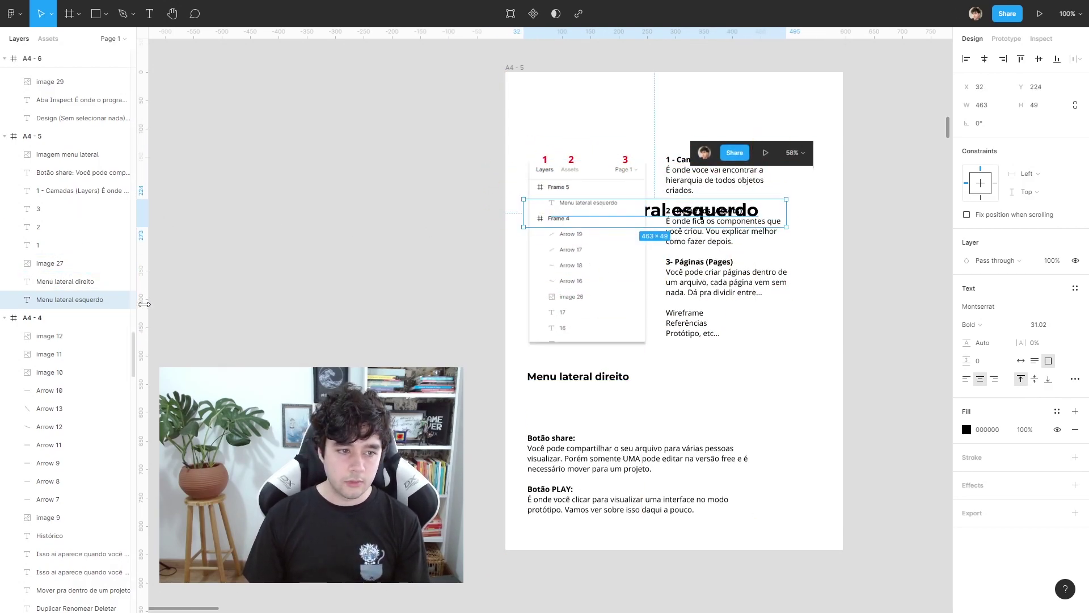
pyautogui.hotkey('ctrl', 'z')
pyautogui.click(358, 239)
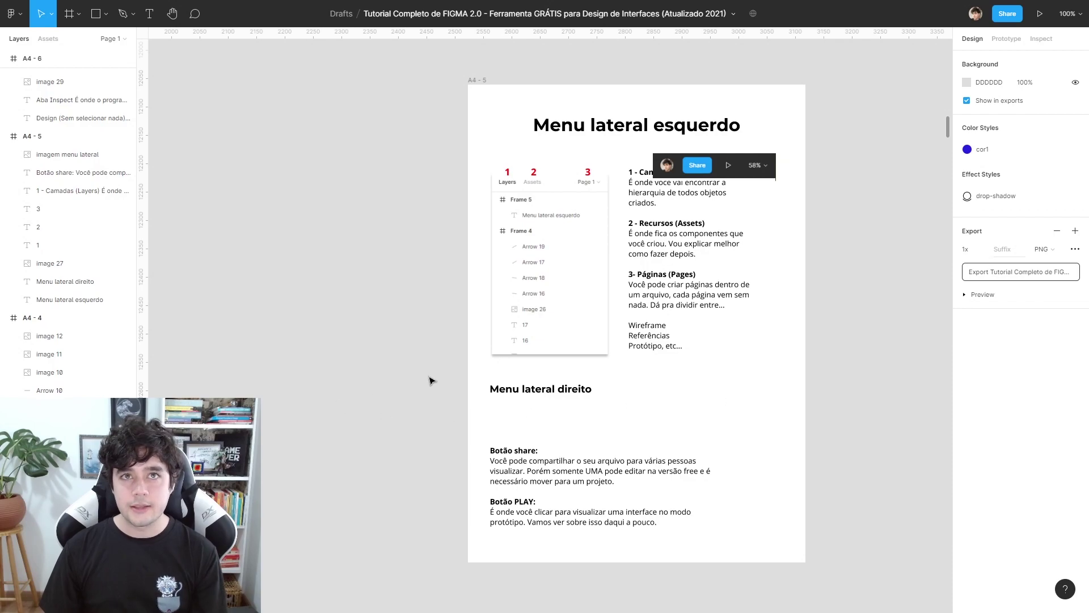
# Zoom to the MMT Coffee login screen and select its title, then the Login and Cadastrar buttons.
pyautogui.scroll(5, 656, 275)
pyautogui.scroll(5, 628, 338)
pyautogui.keyDown('ctrl'); pyautogui.scroll(-3, 589, 516); pyautogui.keyUp('ctrl')
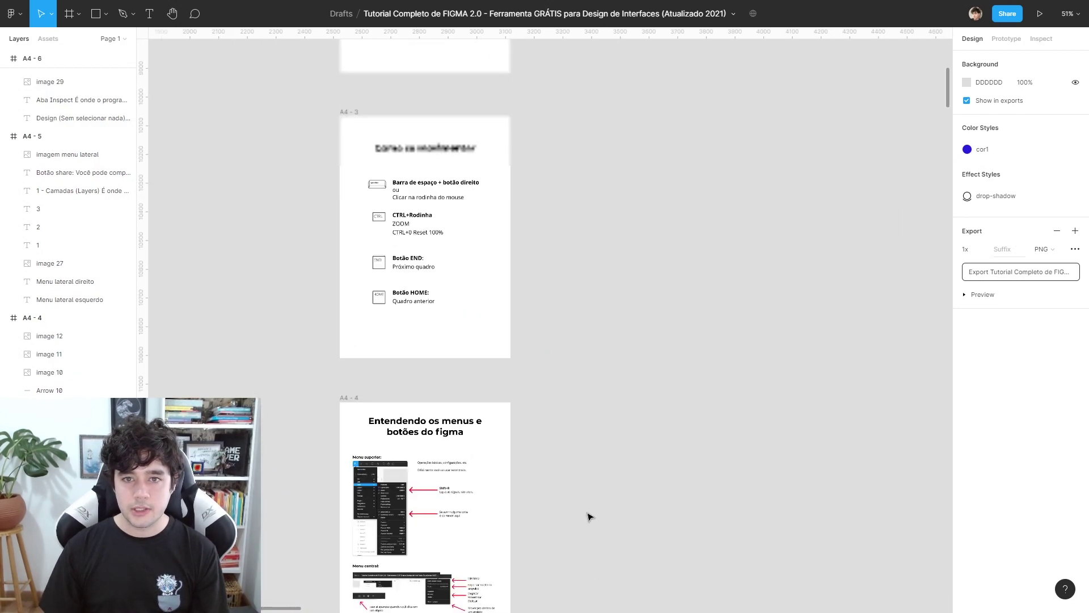
pyautogui.scroll(5, 569, 263)
pyautogui.scroll(5, 569, 262)
pyautogui.keyDown('ctrl'); pyautogui.scroll(5, 570, 262); pyautogui.keyUp('ctrl')
pyautogui.keyDown('ctrl'); pyautogui.scroll(2, 477, 123); pyautogui.keyUp('ctrl')
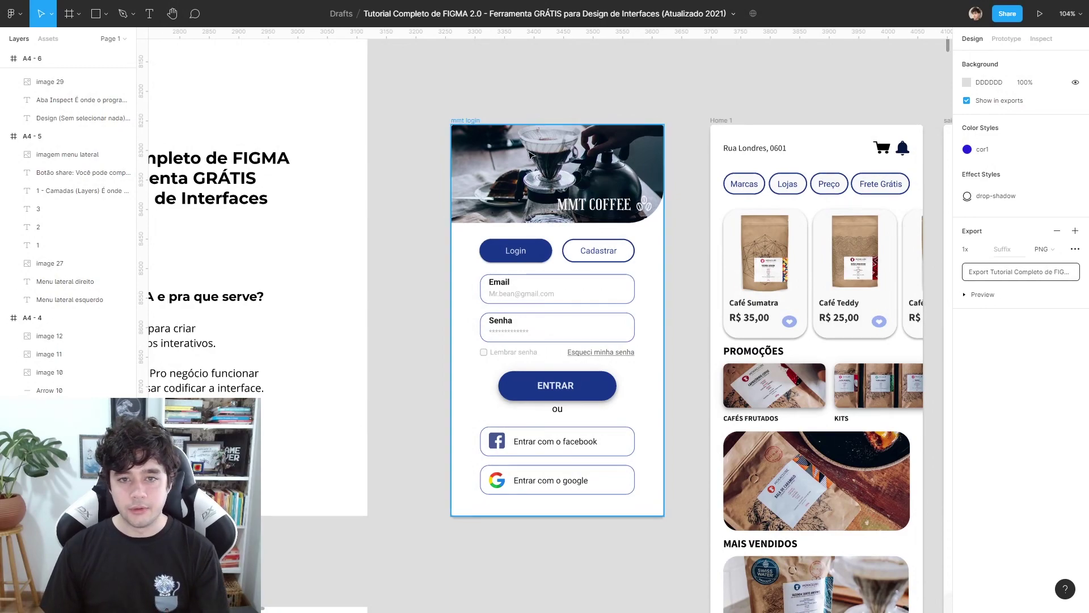
pyautogui.keyDown('ctrl'); pyautogui.scroll(3, 531, 155); pyautogui.keyUp('ctrl')
pyautogui.scroll(-2, 393, 165)
pyautogui.scroll(-1, 626, 151)
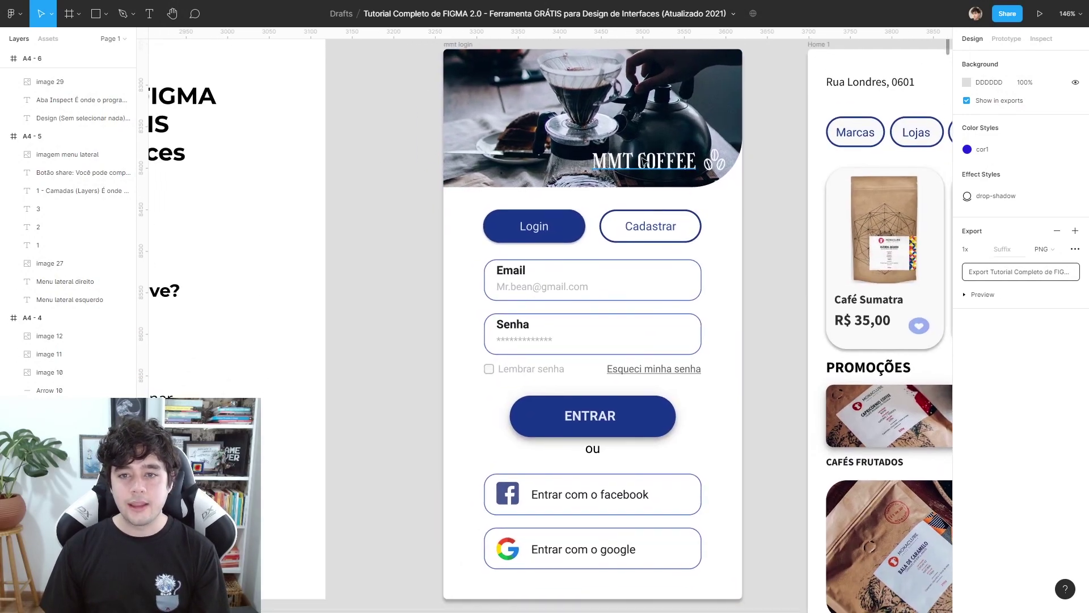
pyautogui.click(645, 162)
pyautogui.click(576, 225)
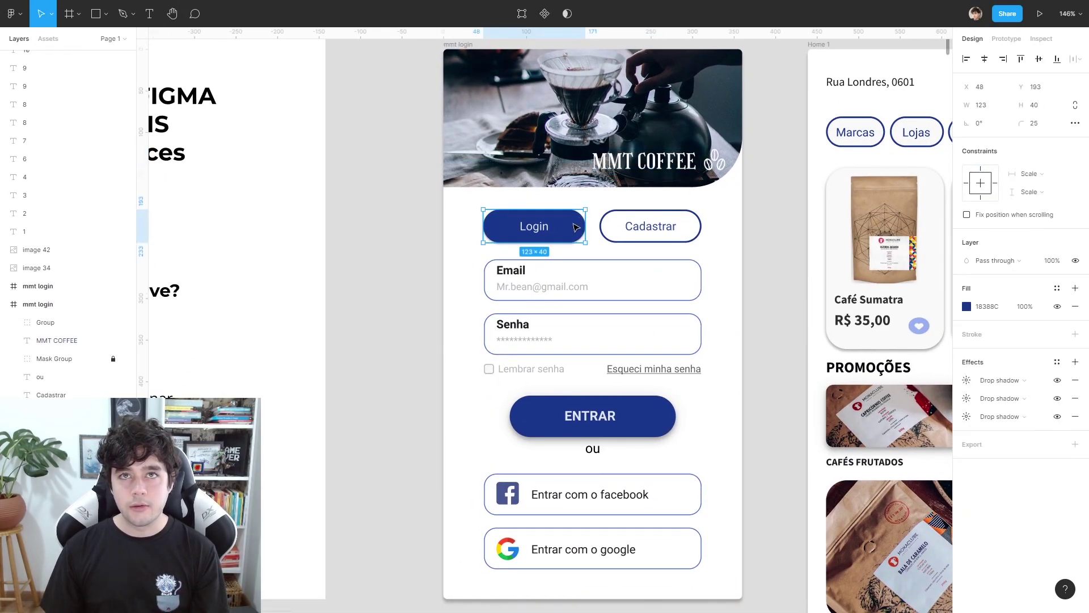
pyautogui.click(655, 220)
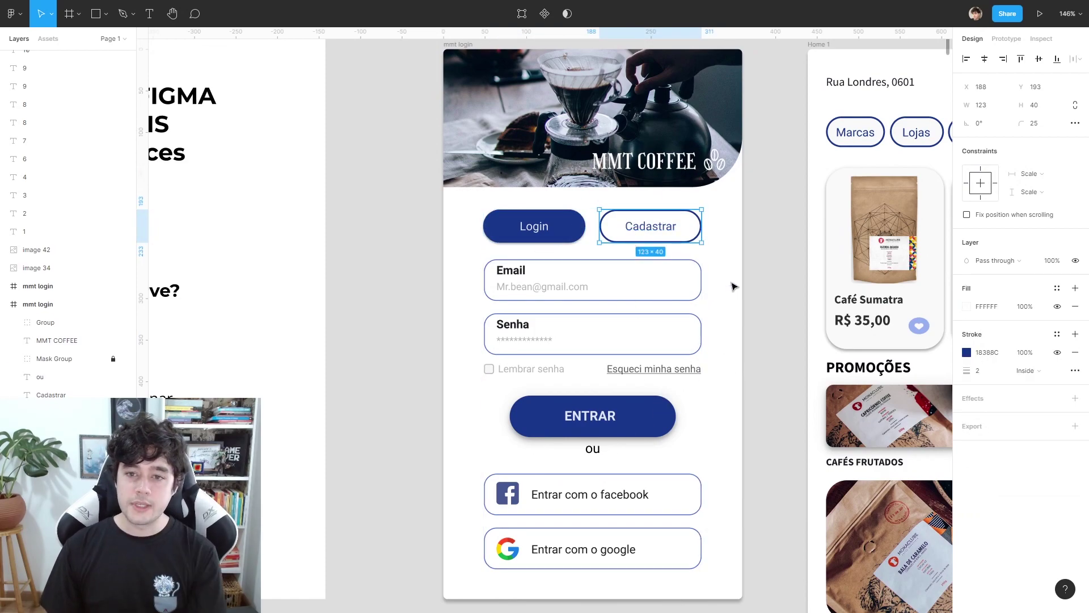
# Delete the Login button's text label, then undo to restore it.
pyautogui.doubleClick(541, 222)
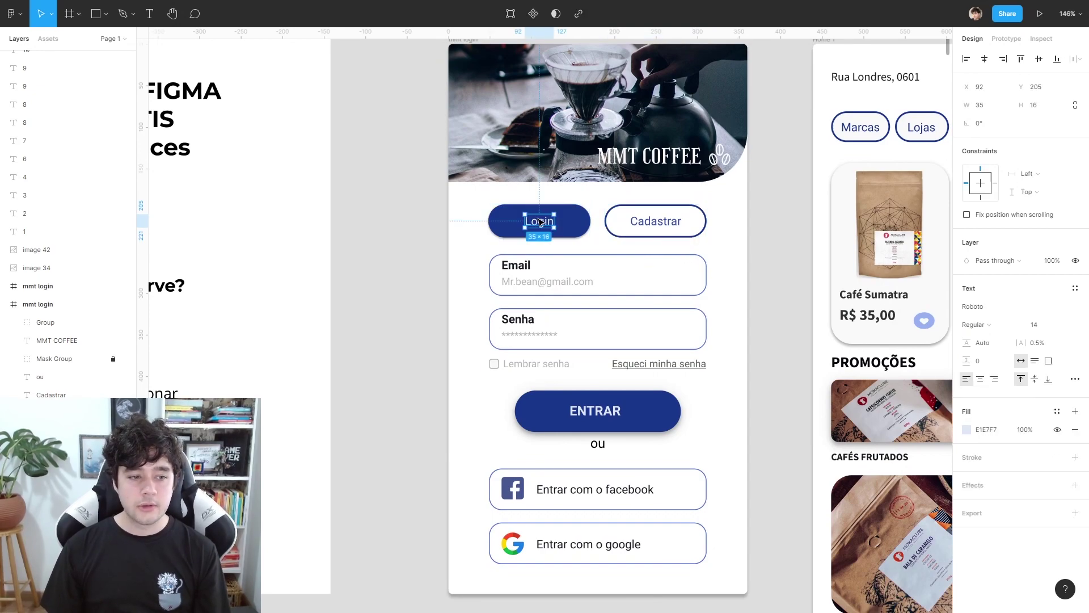
pyautogui.click(586, 222)
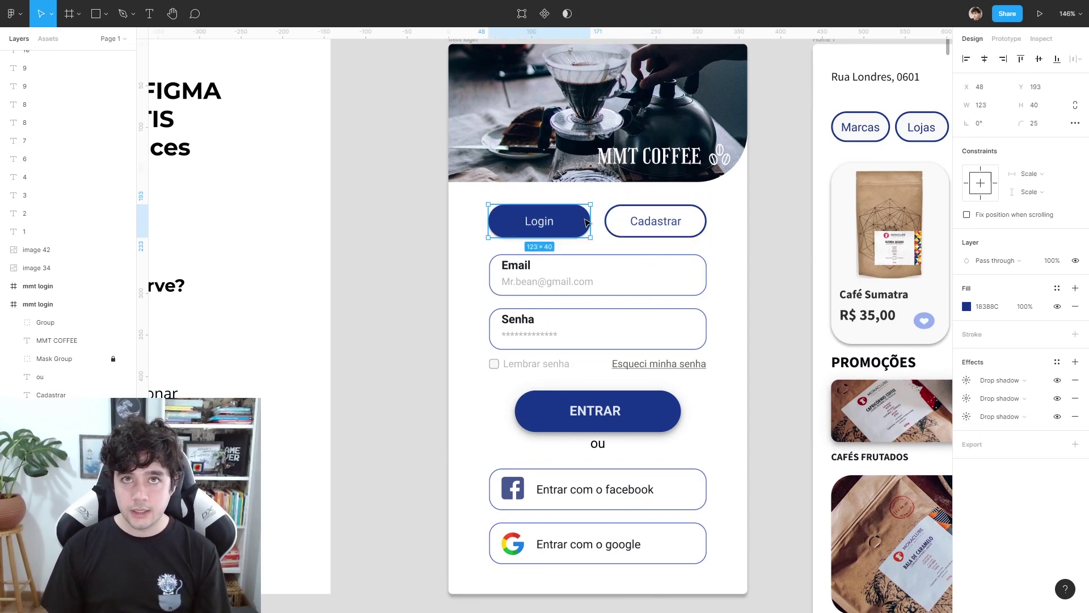
pyautogui.click(549, 226)
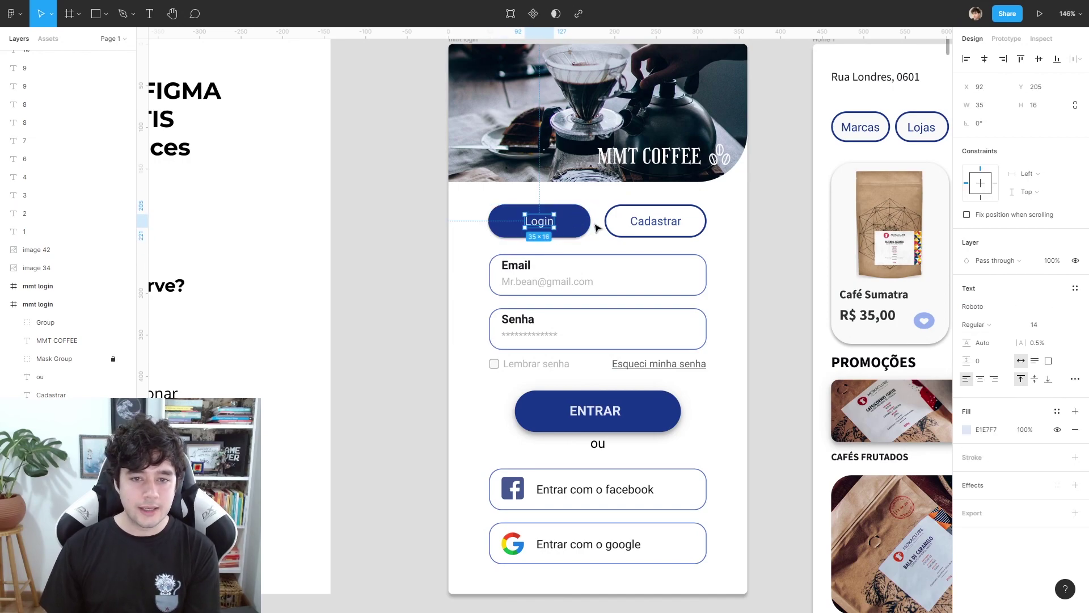
pyautogui.press('Delete')
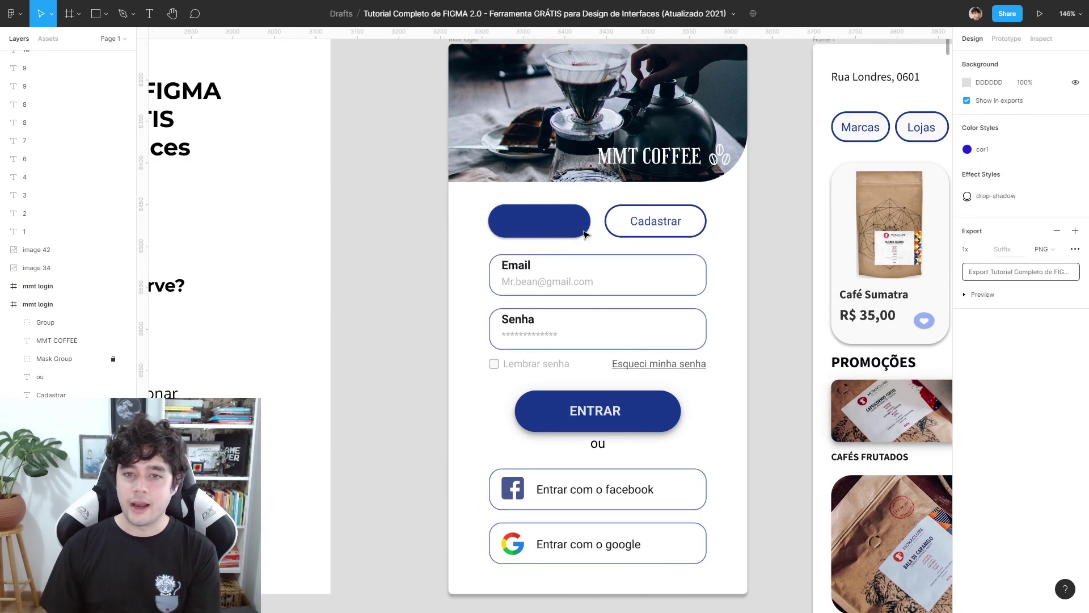
pyautogui.hotkey('ctrl', 'z')
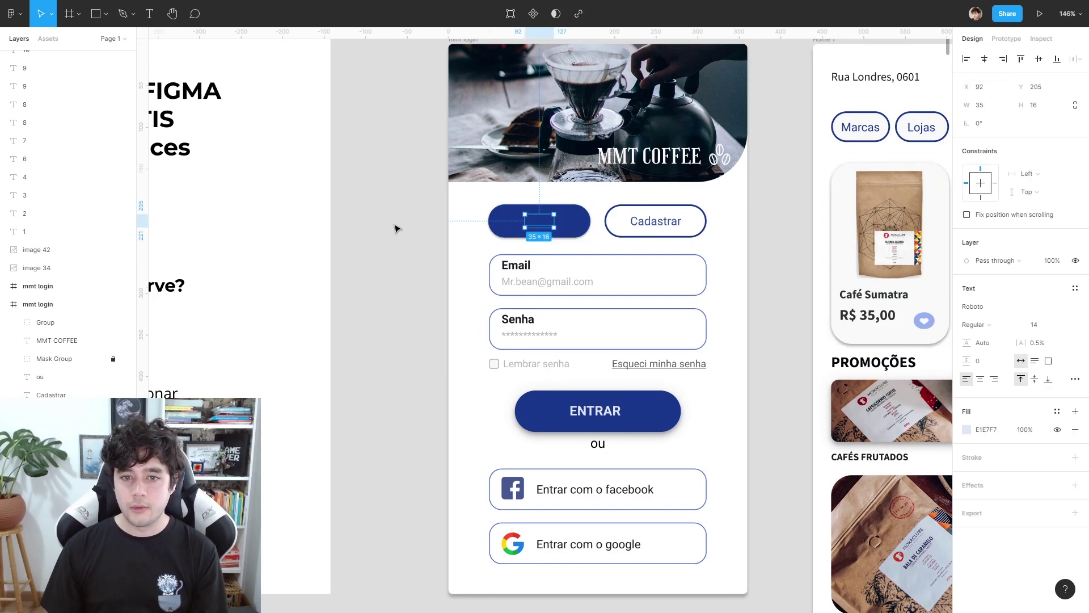
pyautogui.click(403, 228)
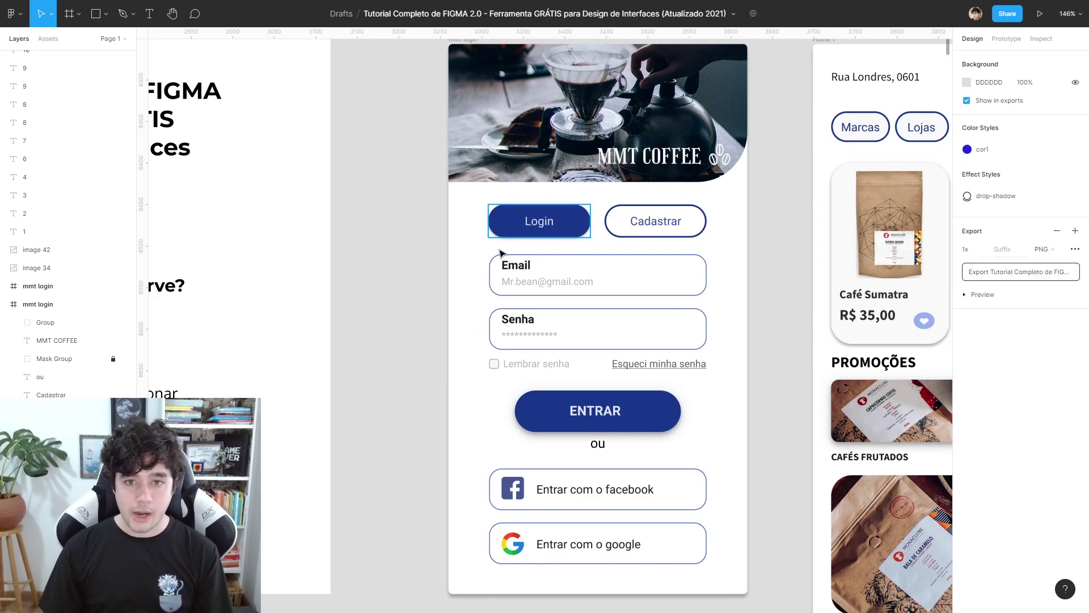
# Select the whole 360 × 662 mmt login frame.
pyautogui.scroll(-5, 567, 227)
pyautogui.scroll(1, 507, 278)
pyautogui.hscroll(-1, 508, 279)
pyautogui.click(581, 88)
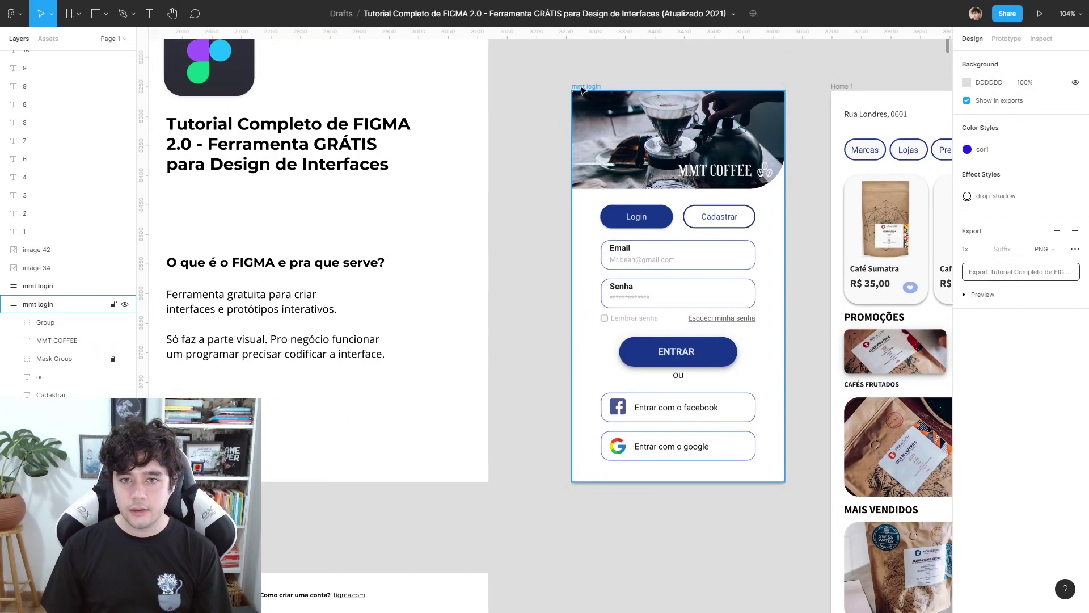
pyautogui.click(582, 88)
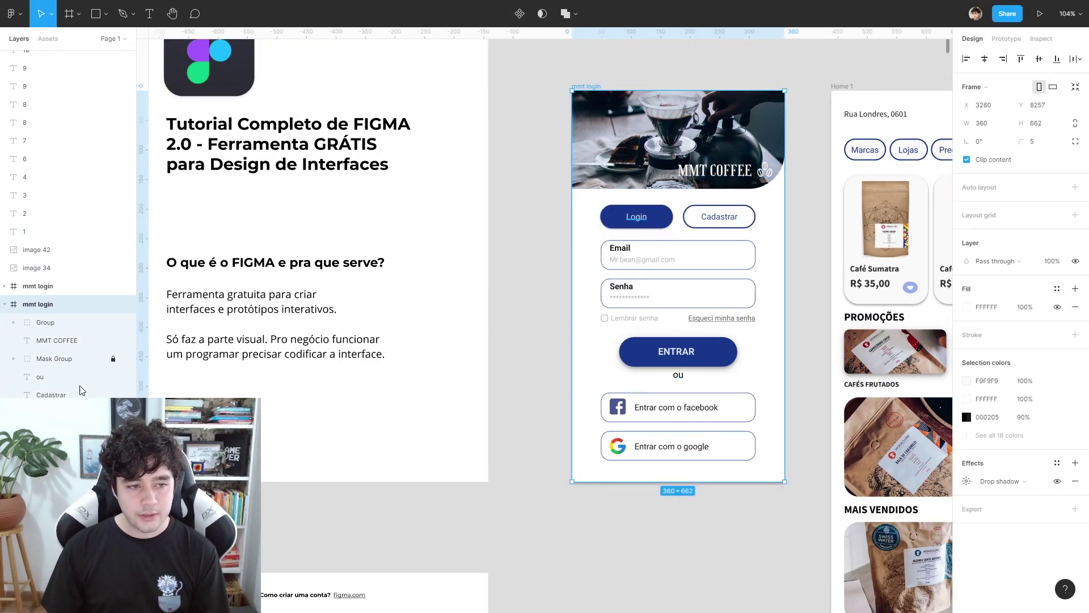
pyautogui.click(530, 532)
pyautogui.scroll(-5, 720, 333)
pyautogui.keyDown('ctrl'); pyautogui.scroll(-1, 710, 173); pyautogui.keyUp('ctrl')
pyautogui.scroll(-5, 728, 292)
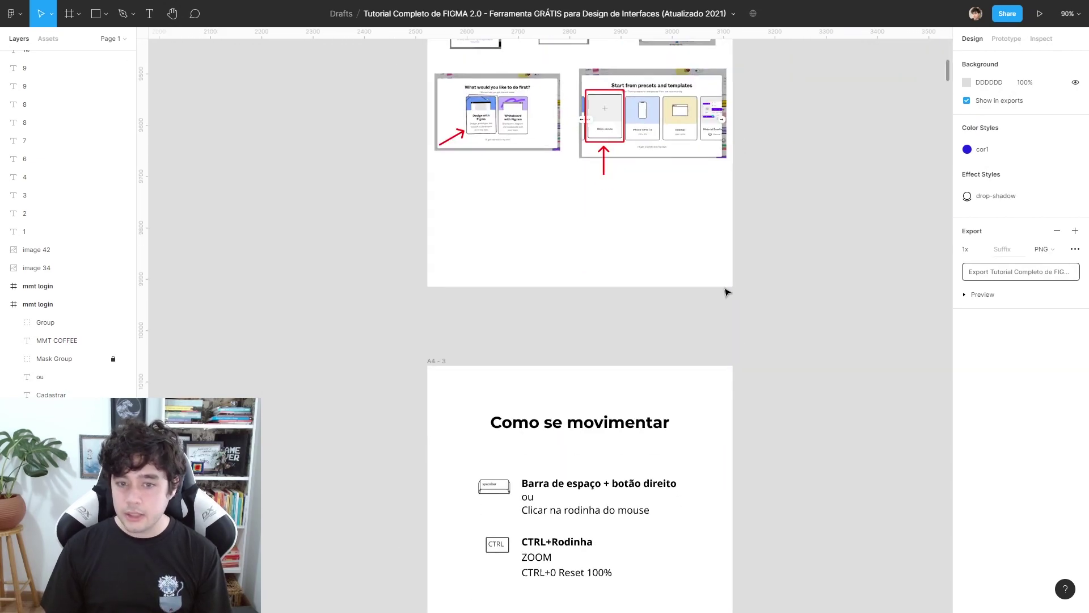
pyautogui.scroll(-3, 728, 292)
pyautogui.scroll(-4, 724, 207)
pyautogui.scroll(-3, 727, 365)
pyautogui.scroll(-5, 751, 245)
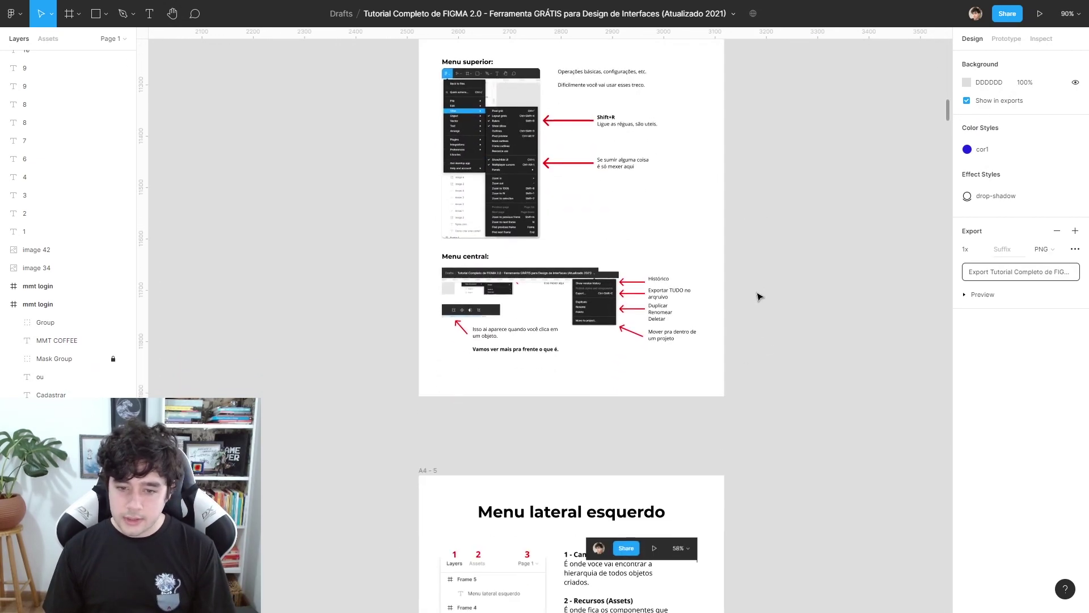
pyautogui.scroll(-5, 759, 296)
pyautogui.scroll(-2, 794, 227)
pyautogui.keyDown('ctrl'); pyautogui.scroll(1, 767, 240); pyautogui.keyUp('ctrl')
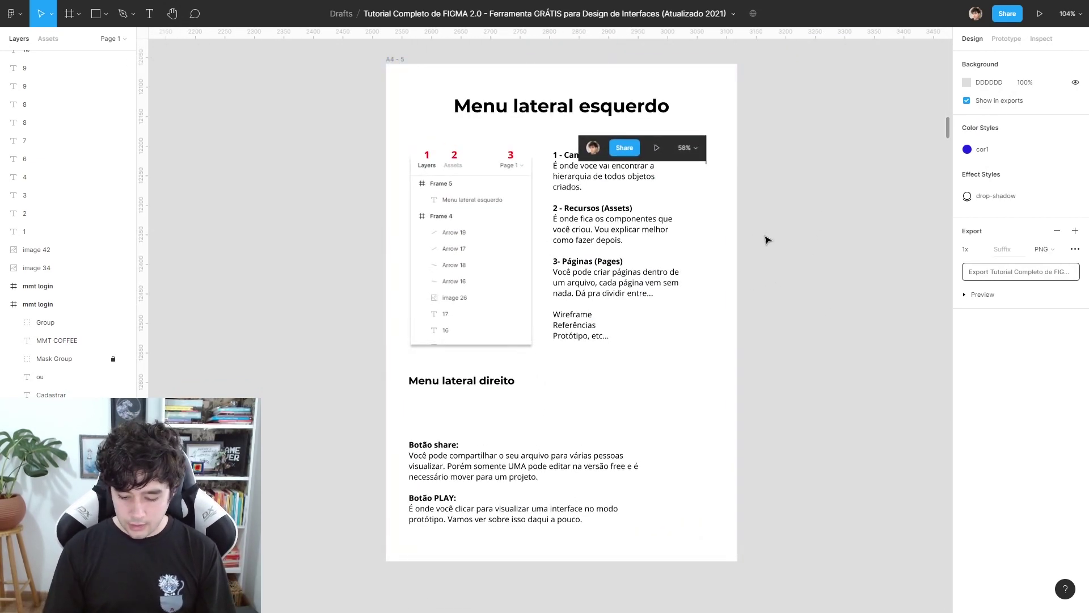
pyautogui.hotkey('shift', '0')
pyautogui.moveTo(651, 157); pyautogui.dragTo(484, 417)
pyautogui.scroll(1, 698, 332)
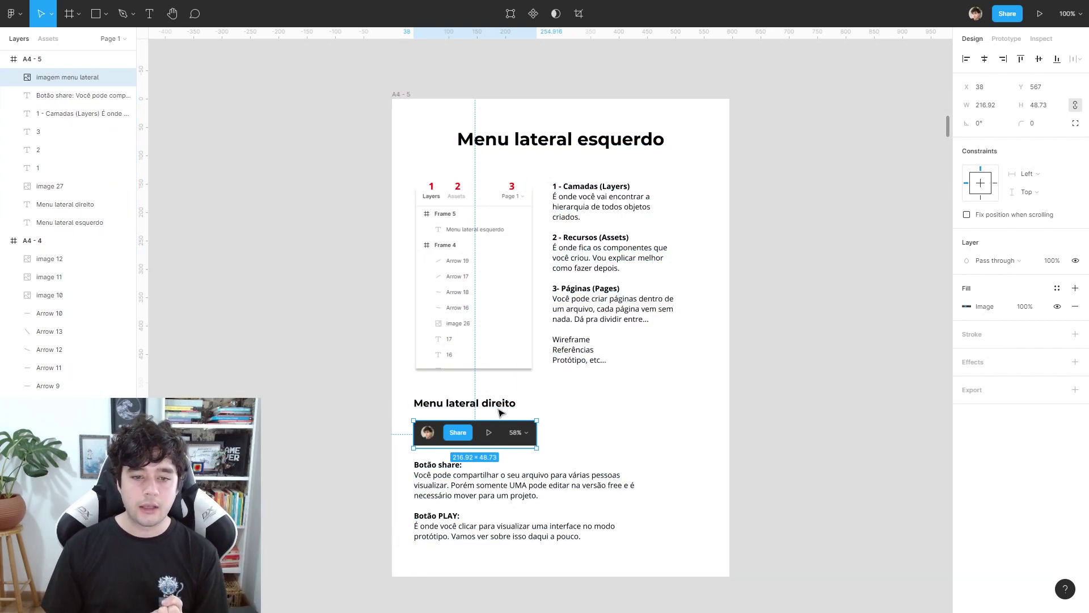
pyautogui.doubleClick(67, 96)
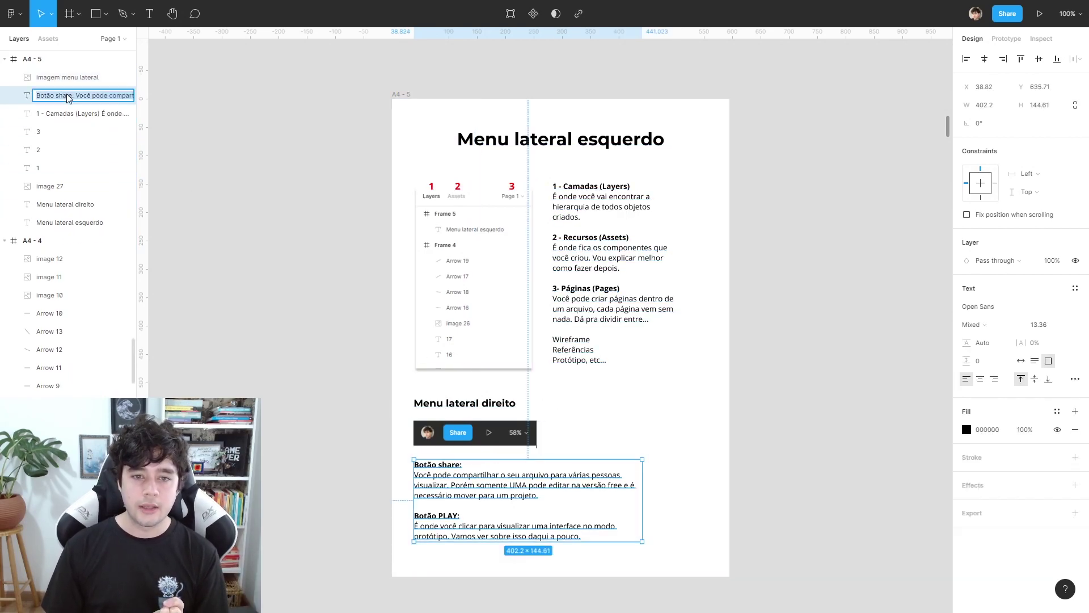
pyautogui.write('To')
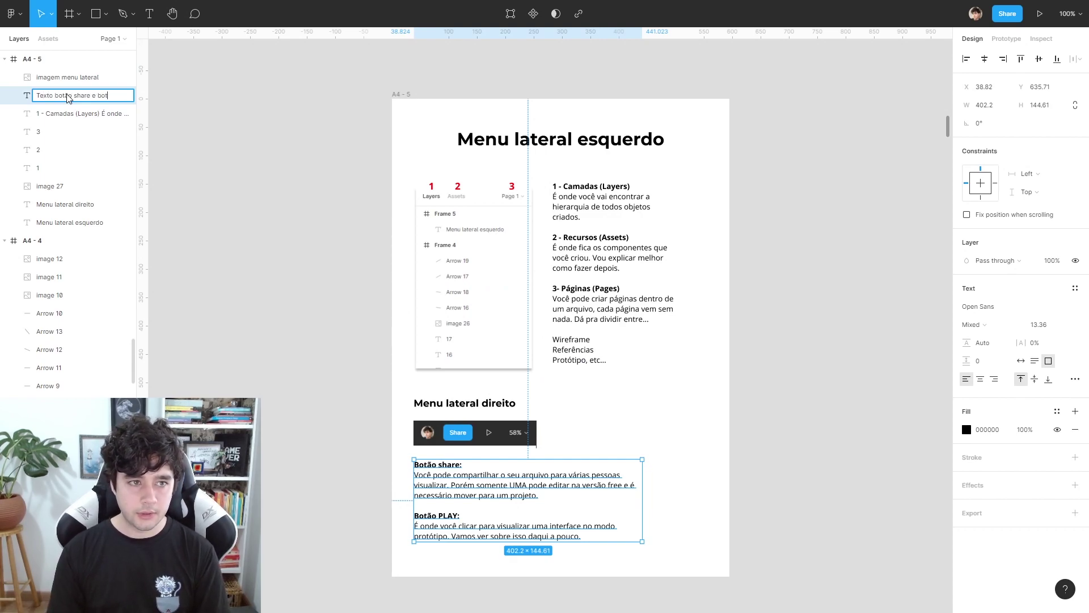
pyautogui.press('Return')
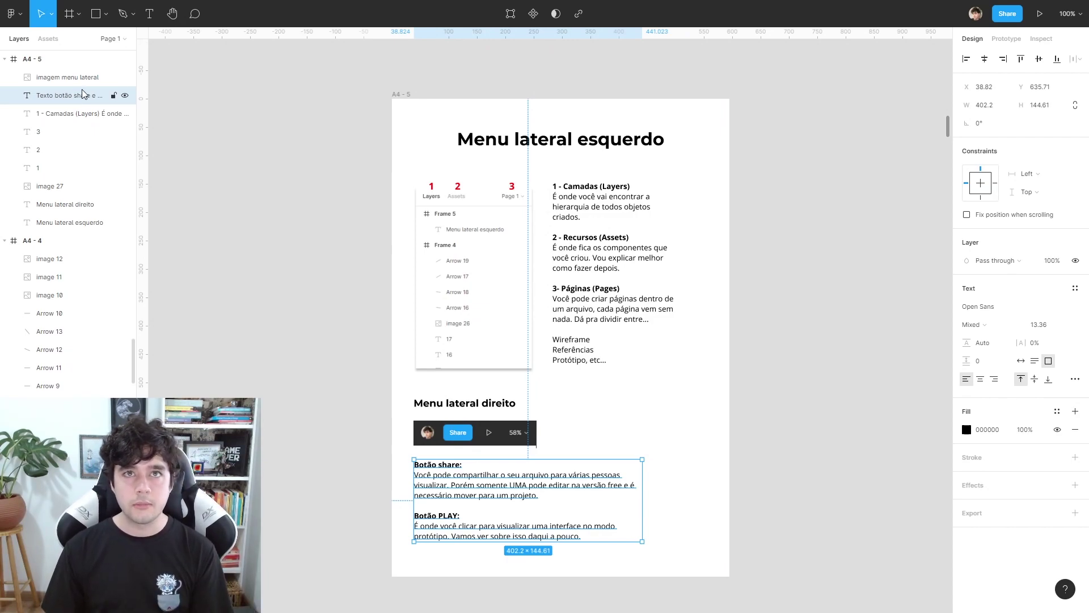
pyautogui.click(233, 112)
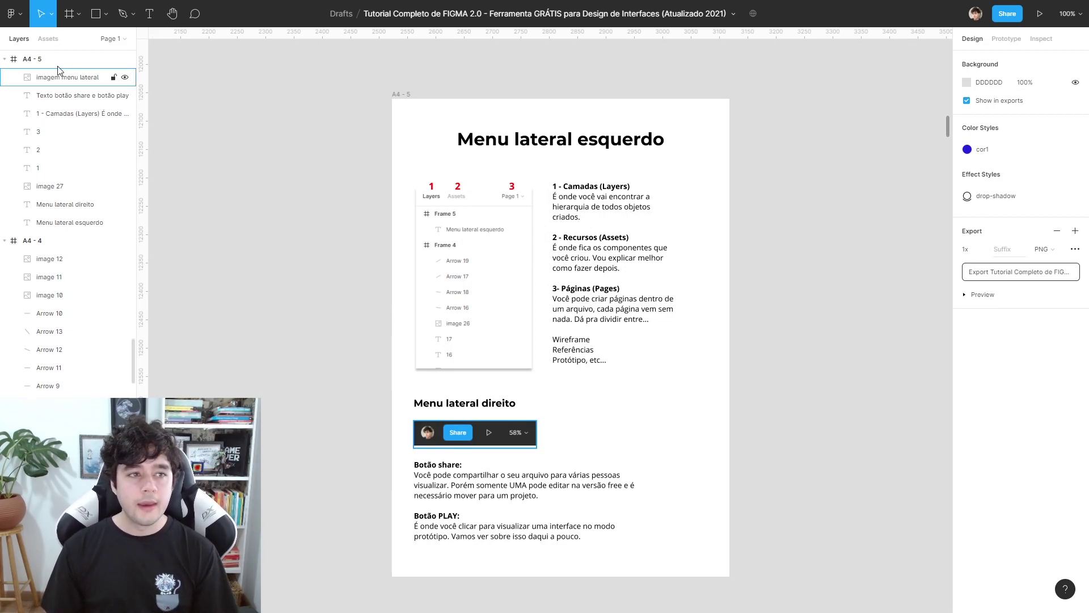
# Show the Assets panel, expanding and then collapsing 'Used in this file'.
pyautogui.click(48, 39)
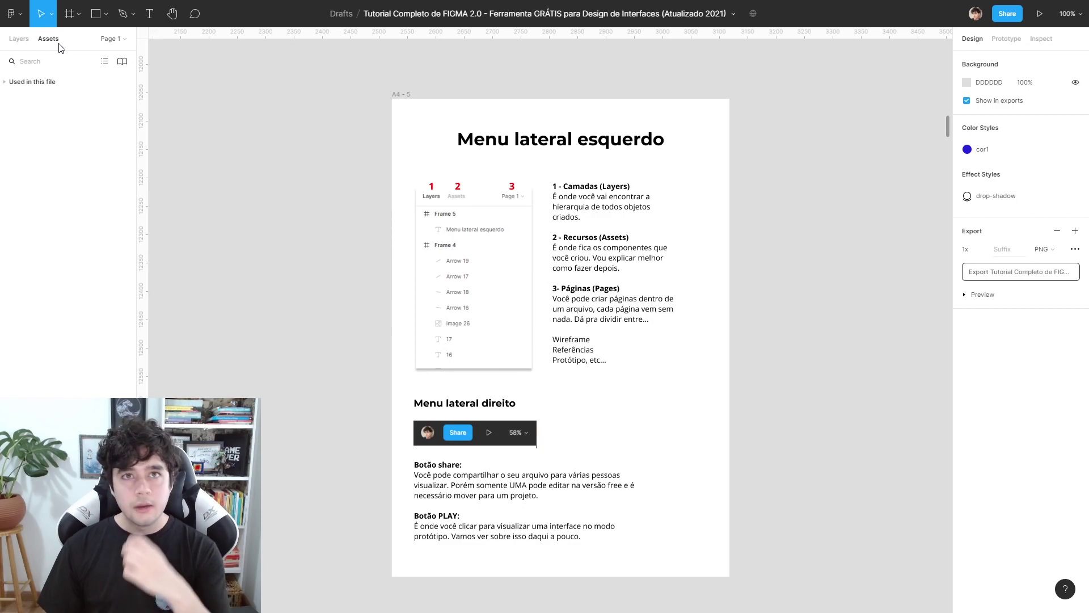
pyautogui.moveTo(257, 196); pyautogui.dragTo(278, 205)
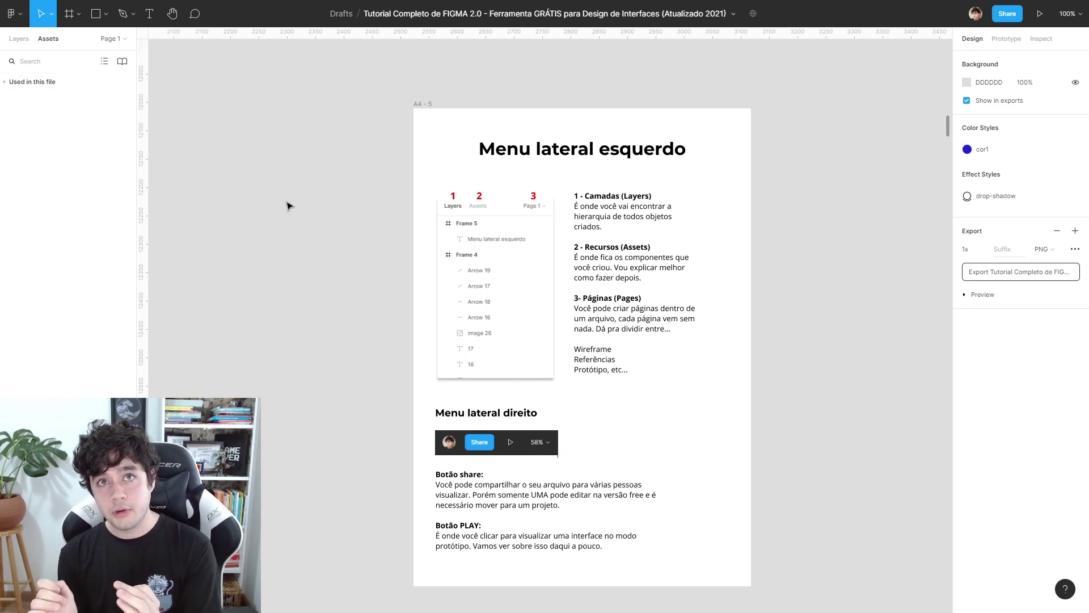
pyautogui.click(3, 83)
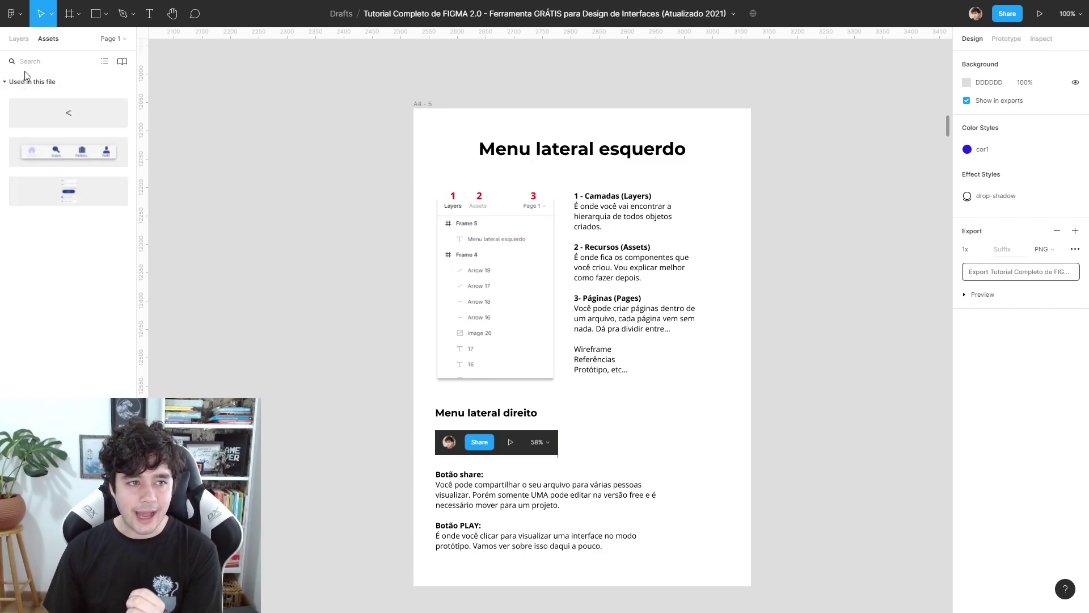
pyautogui.click(6, 82)
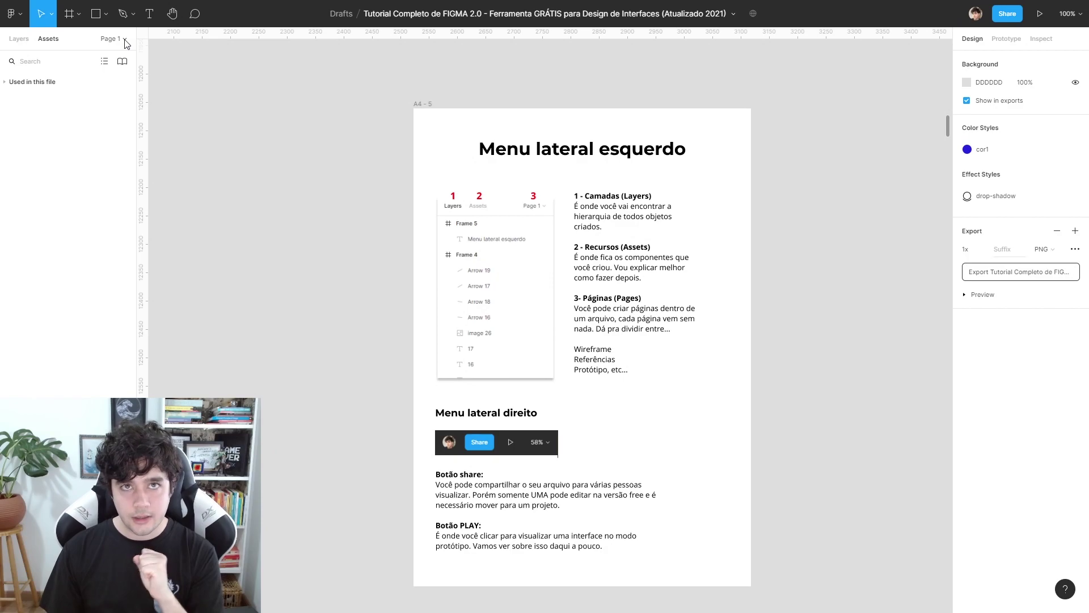
# Rename Page 1 to Tutorial and Page 2 to Imagens de gatinhos.
pyautogui.click(125, 40)
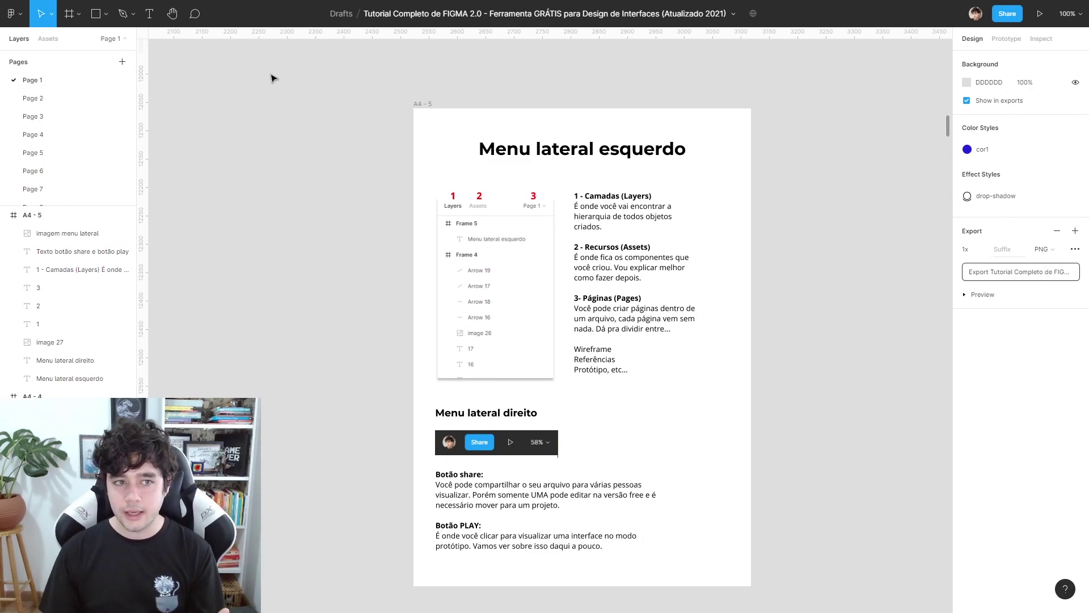
pyautogui.doubleClick(31, 79)
pyautogui.write('Tutorial')
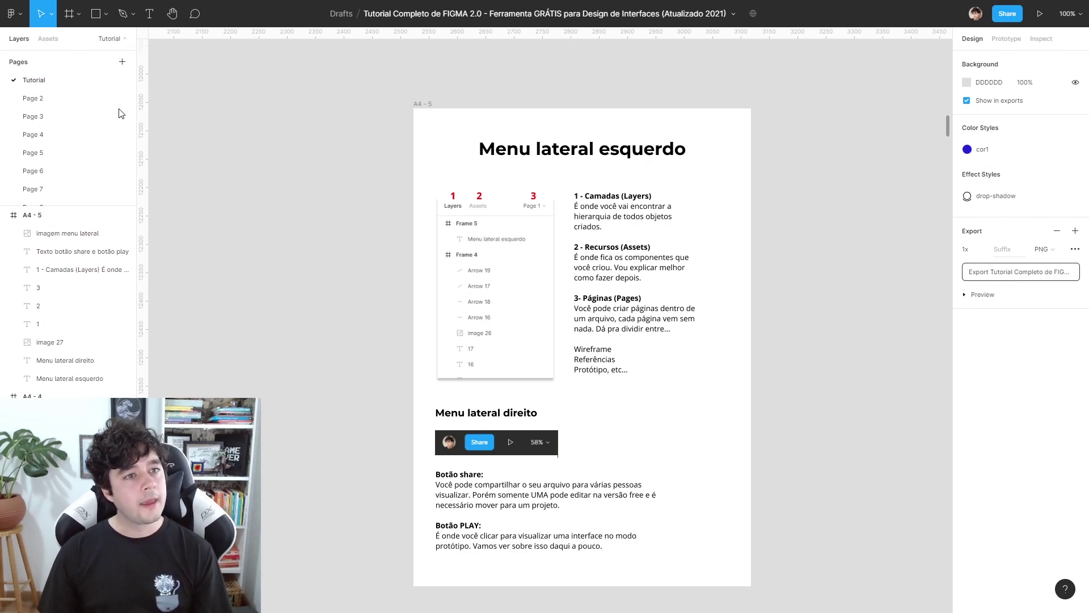
pyautogui.doubleClick(46, 100)
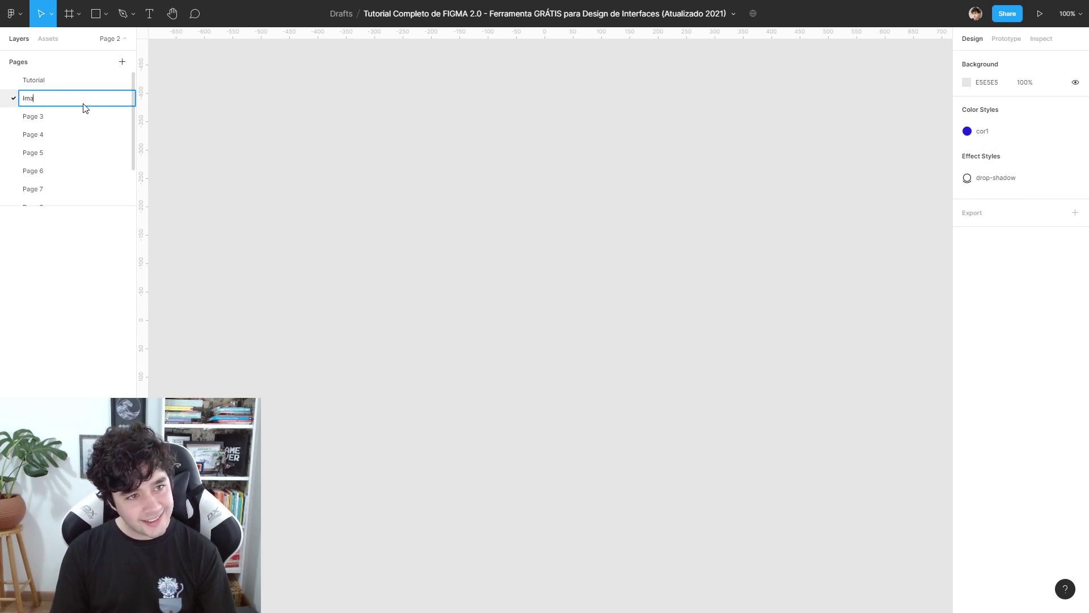
pyautogui.write('gens de gatinho')
pyautogui.press('Return')
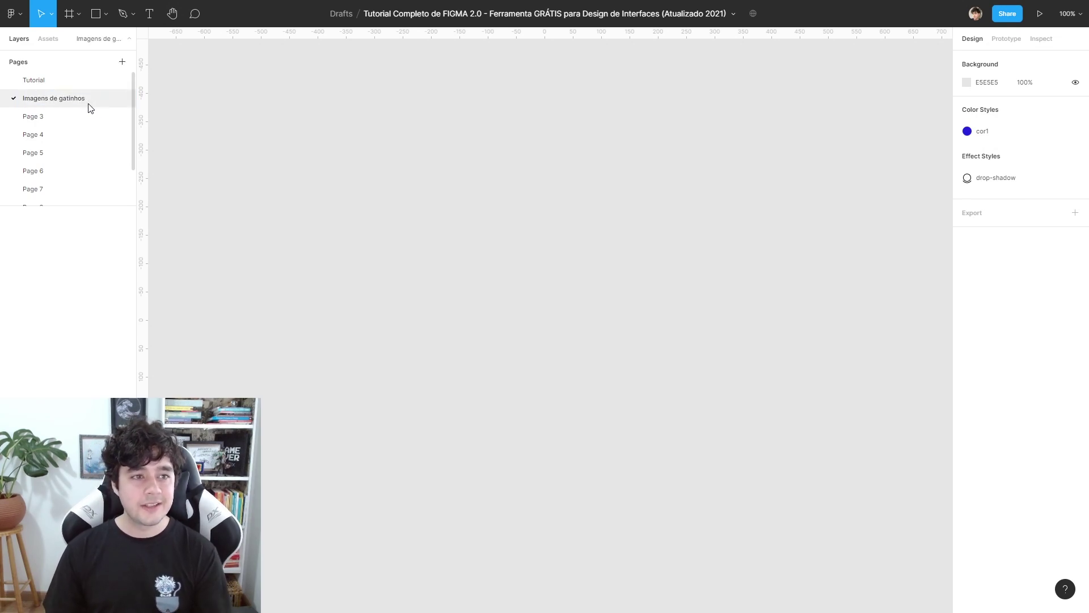
# Rename Page 3 to Esboços da interface and view it at 100% zoom.
pyautogui.doubleClick(34, 115)
pyautogui.write('E')
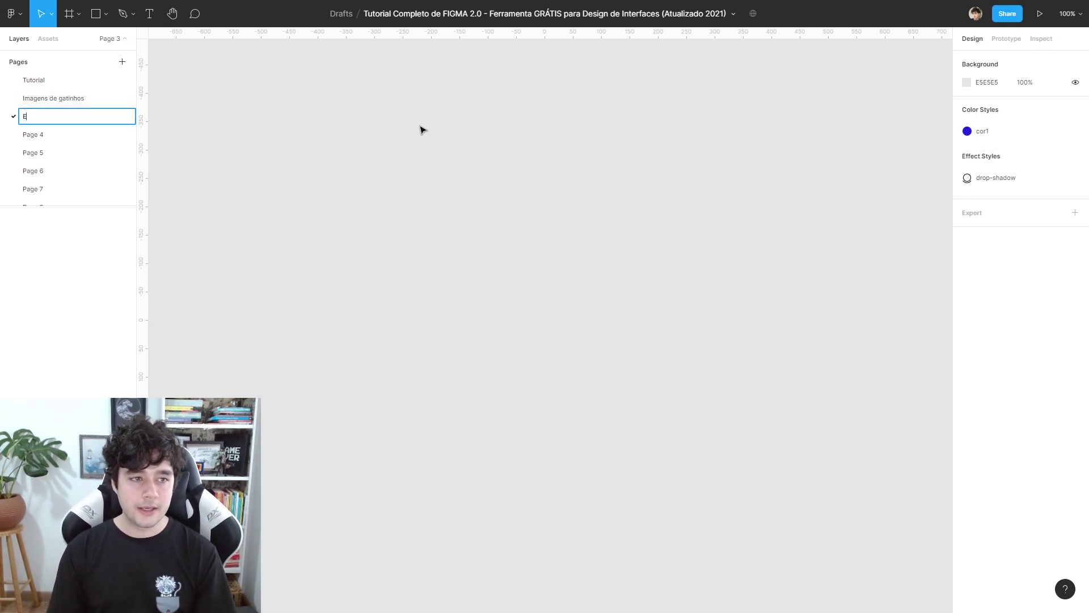
pyautogui.write('face')
pyautogui.press('Return')
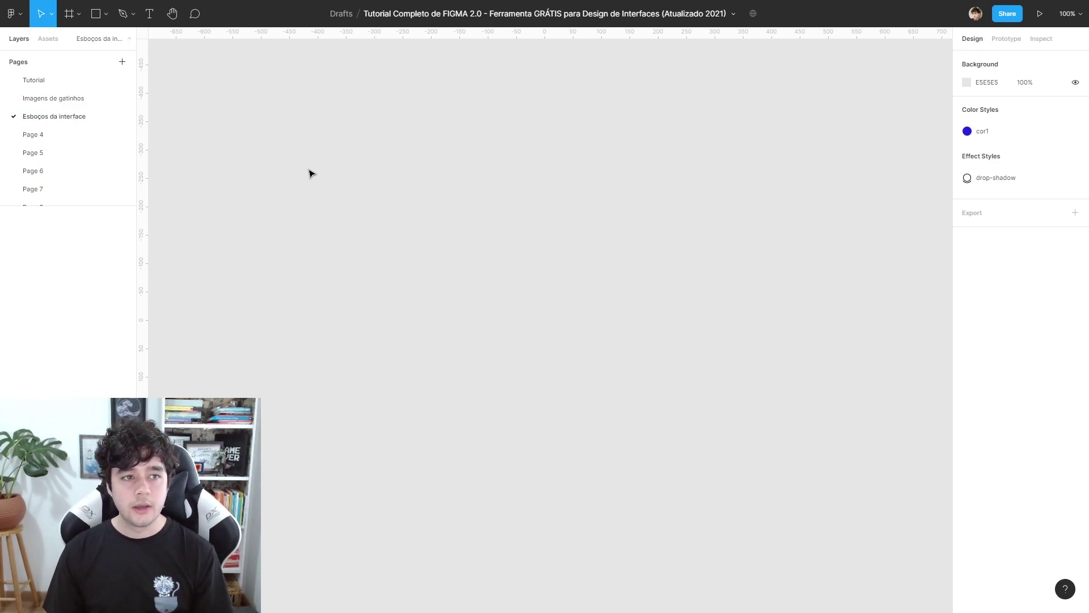
pyautogui.scroll(-5, 721, 212)
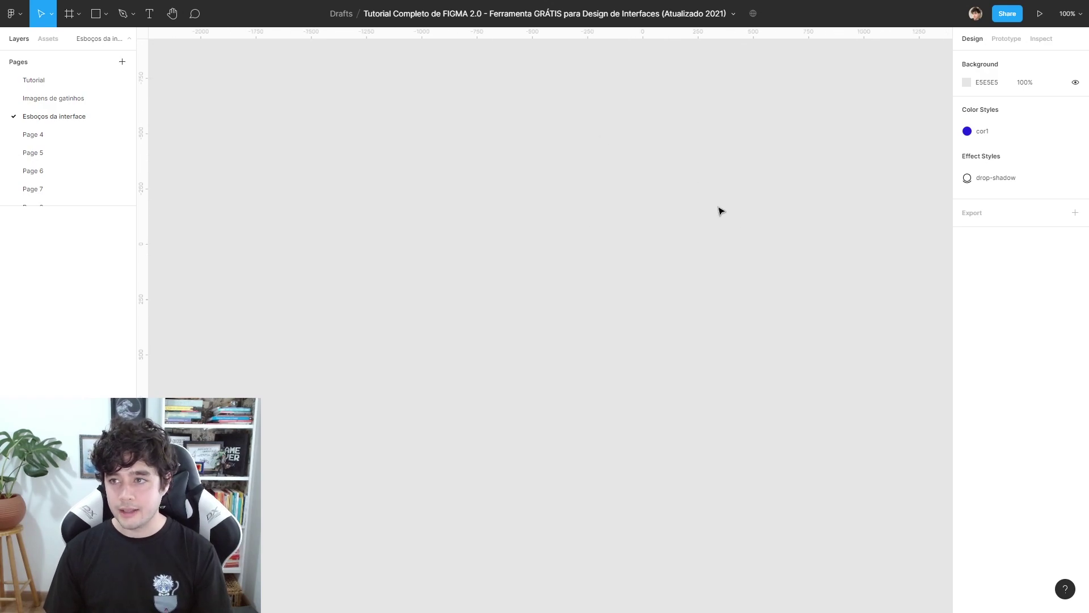
pyautogui.scroll(-10, 721, 211)
pyautogui.hotkey('shift', '0')
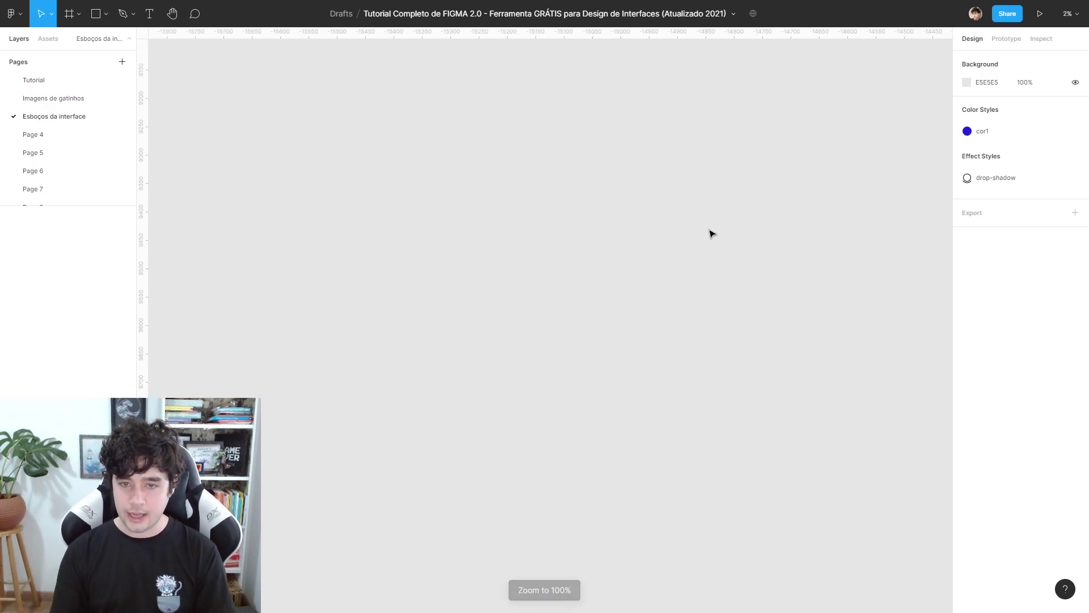
# Return to the Tutorial page, check Page 4's options, and collapse the page list.
pyautogui.click(53, 98)
pyautogui.click(33, 80)
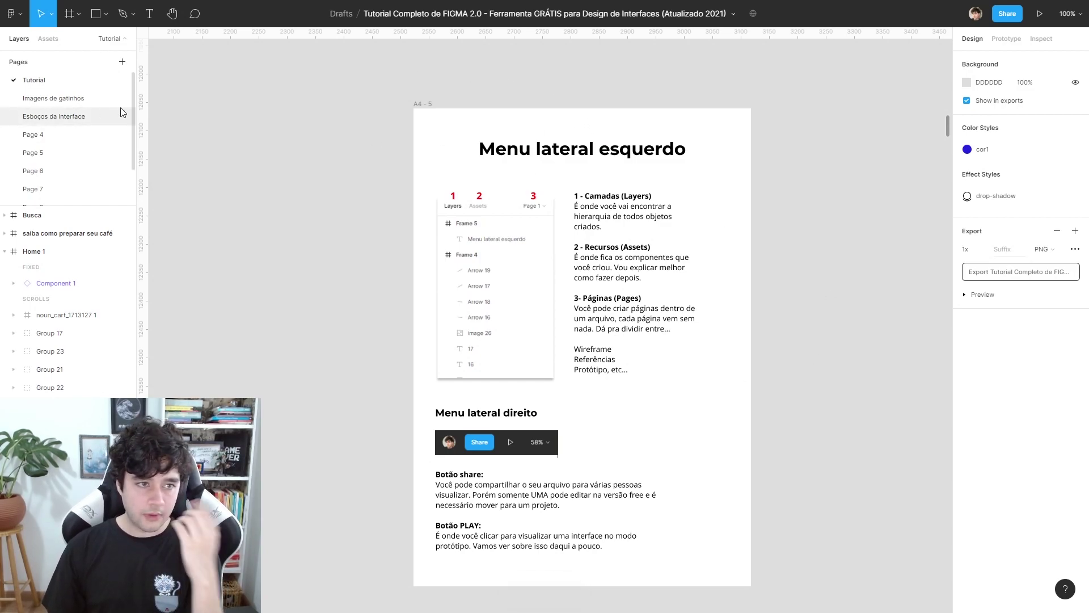
pyautogui.rightClick(44, 134)
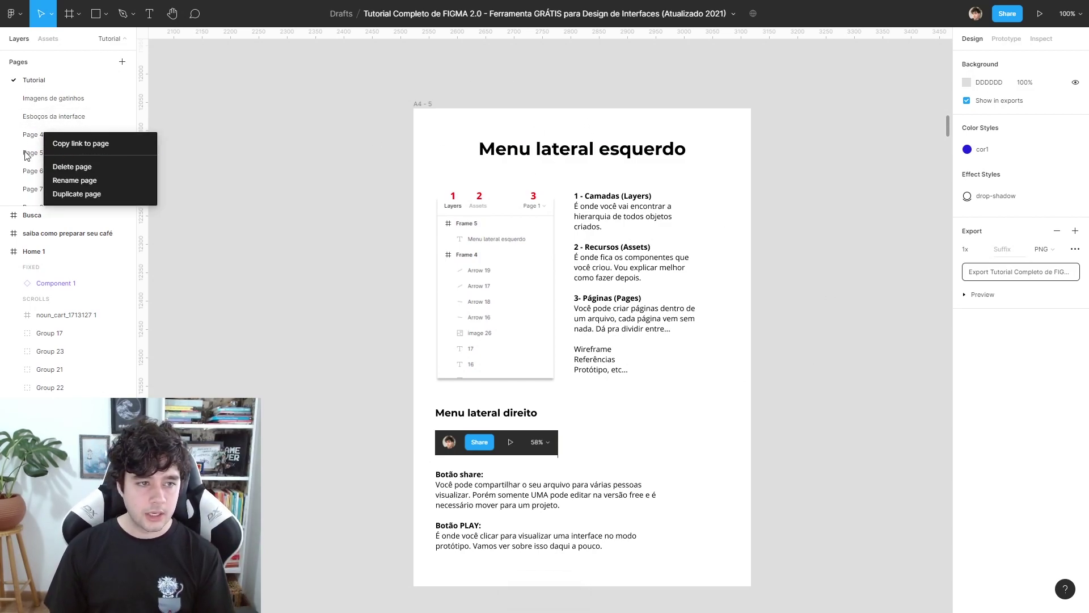
pyautogui.click(23, 68)
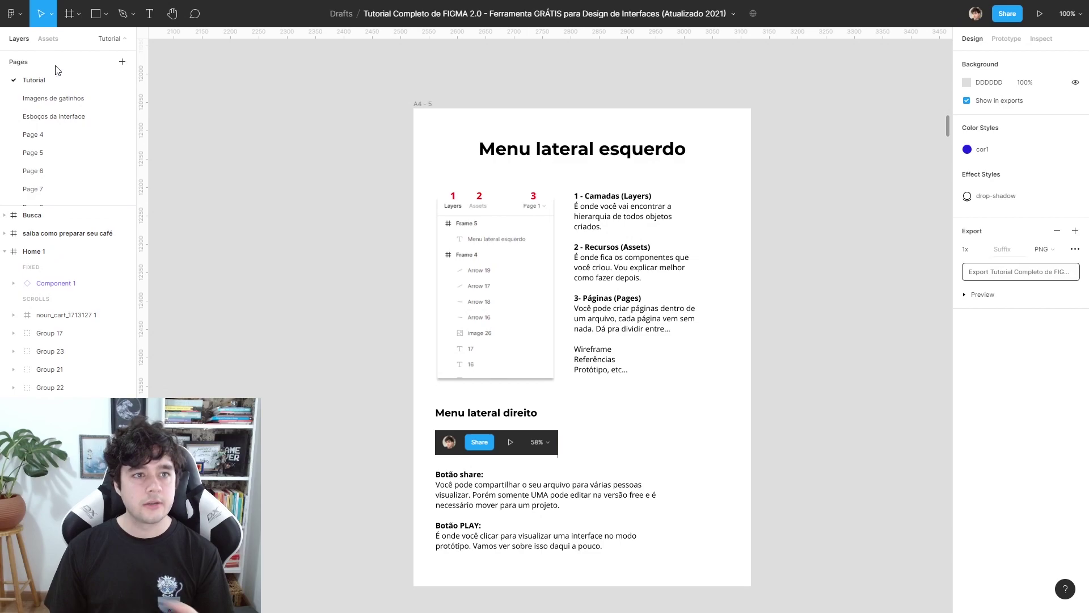
pyautogui.click(120, 39)
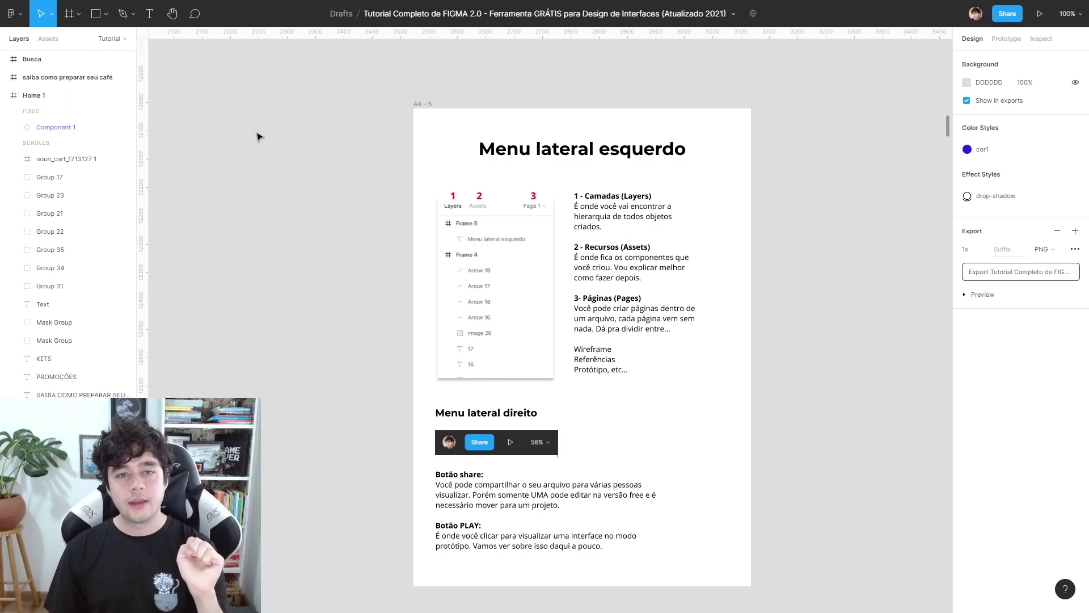
# Pan the canvas so the Menu lateral esquerdo slide sits higher in view.
pyautogui.hscroll(2, 267, 130)
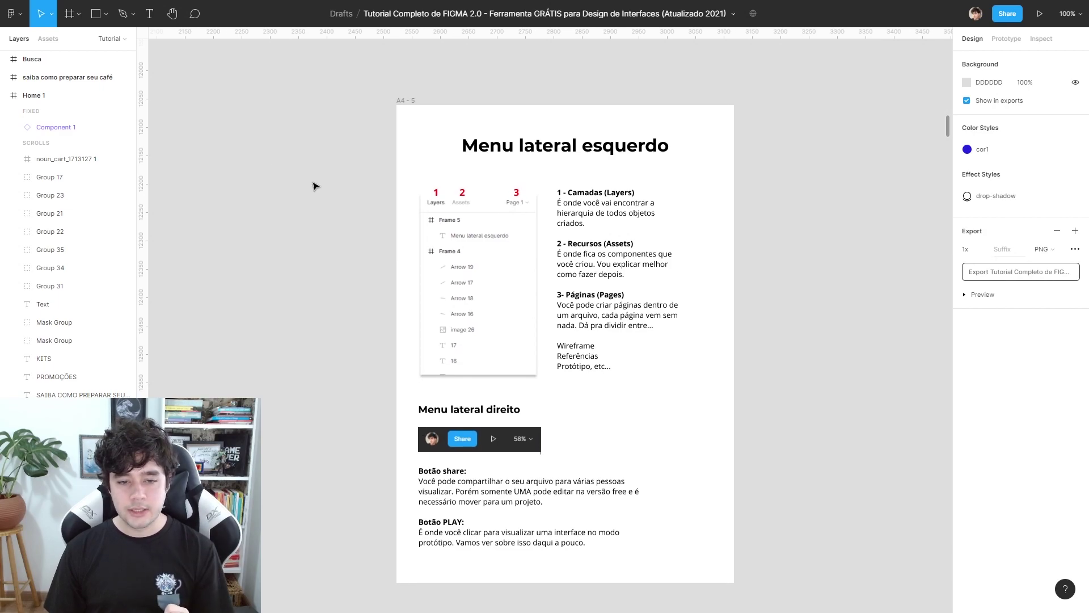
pyautogui.hscroll(3, 306, 182)
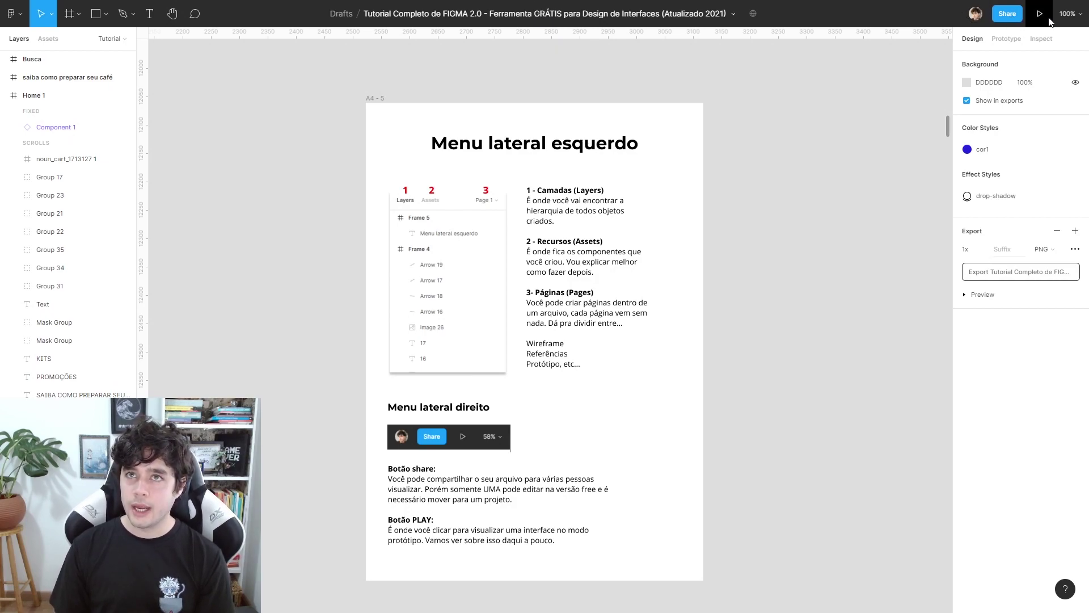
pyautogui.hscroll(-3, 886, 74)
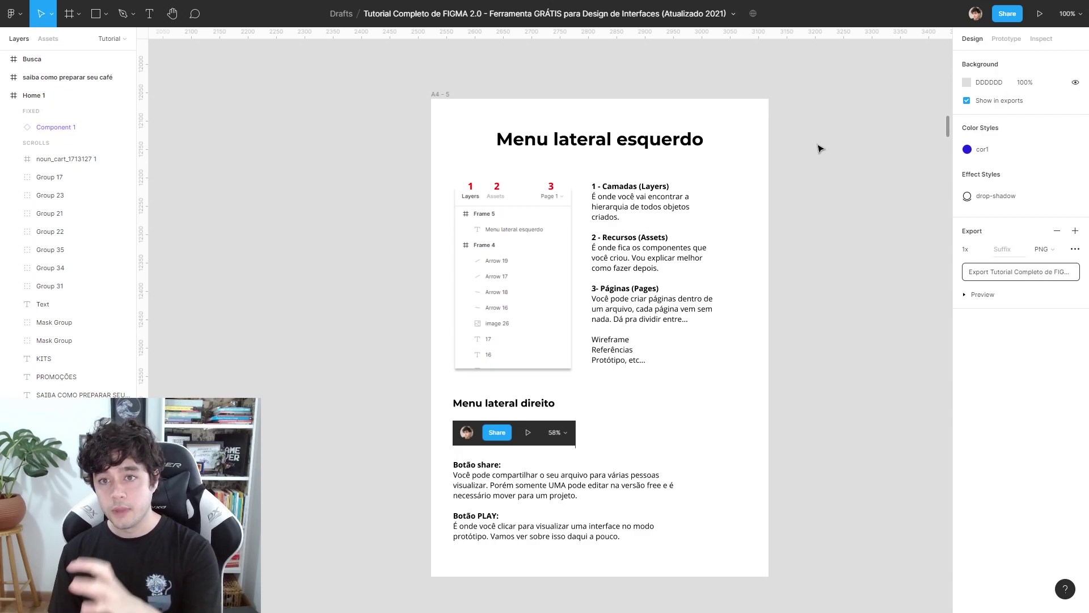
pyautogui.hscroll(2, 823, 165)
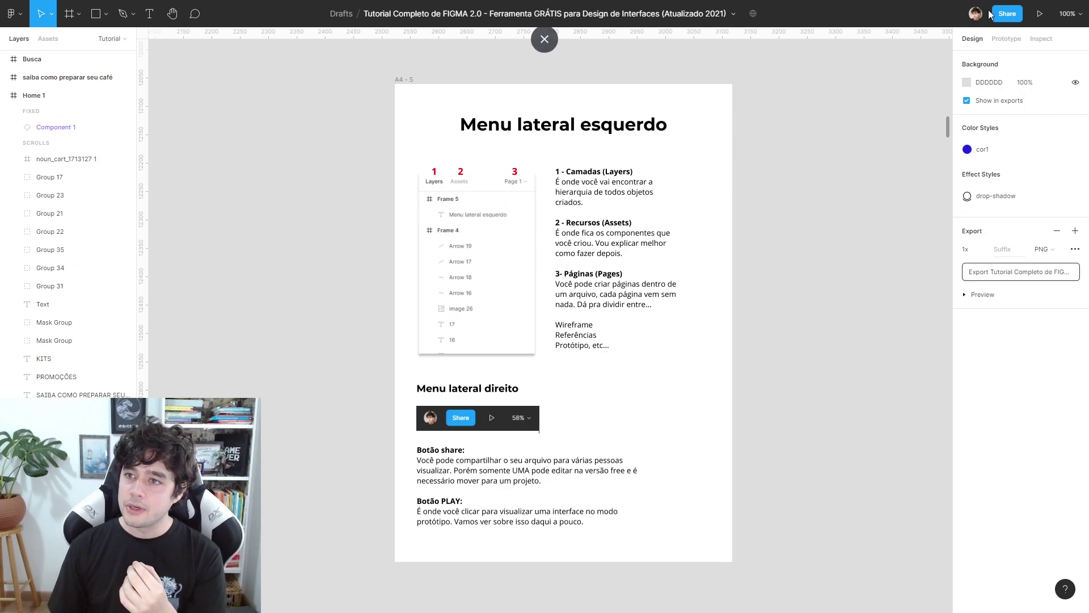
pyautogui.hscroll(3, 870, 158)
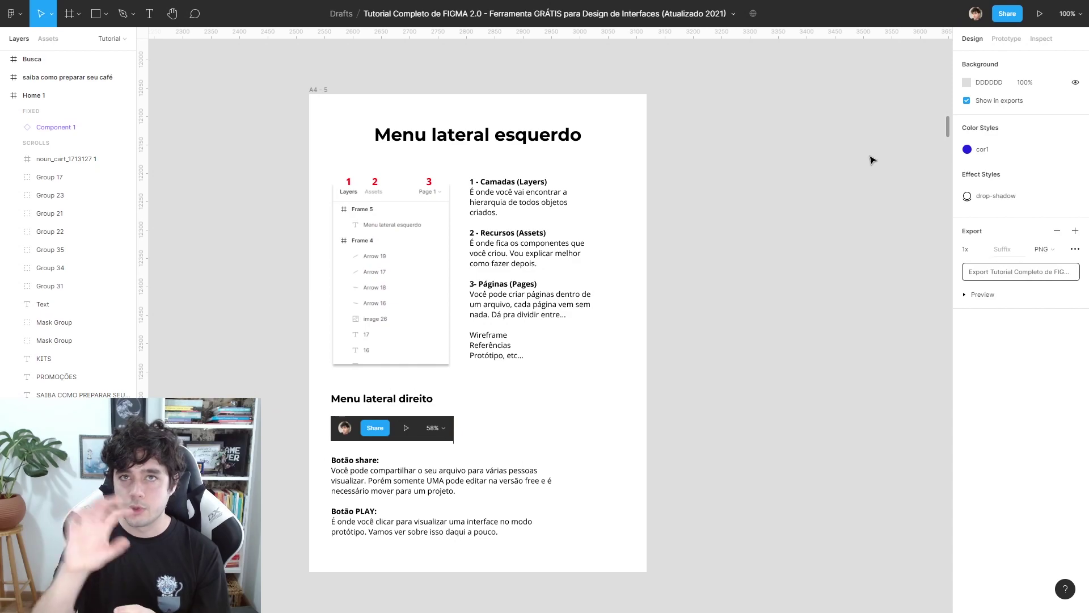
pyautogui.hscroll(-2, 793, 233)
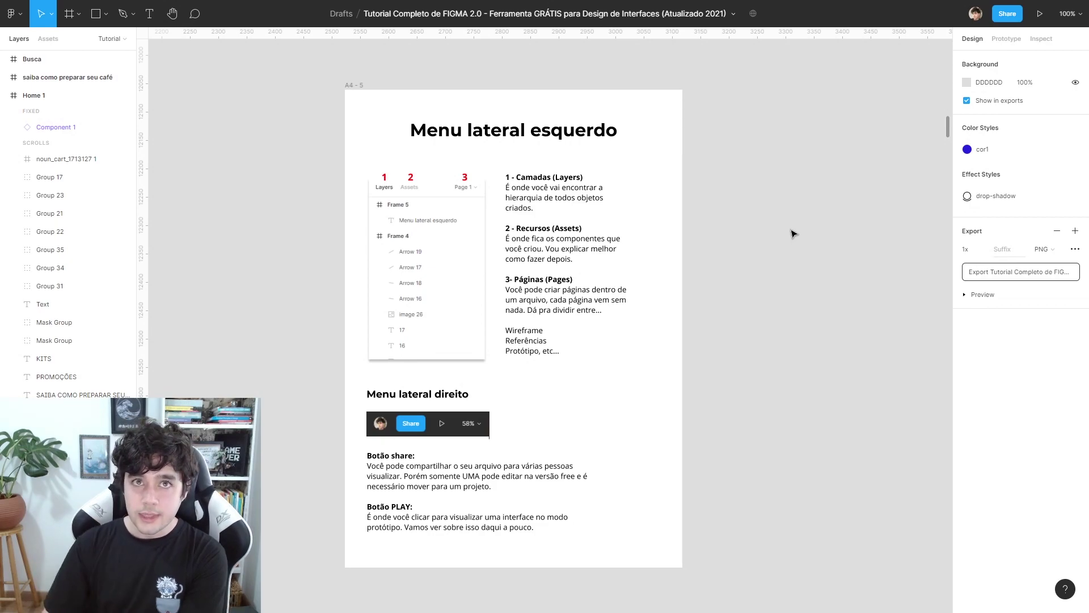
pyautogui.moveTo(813, 157); pyautogui.dragTo(884, 125)
# Copy the file's share link from the Share dialog and close the dialog.
pyautogui.click(1016, 15)
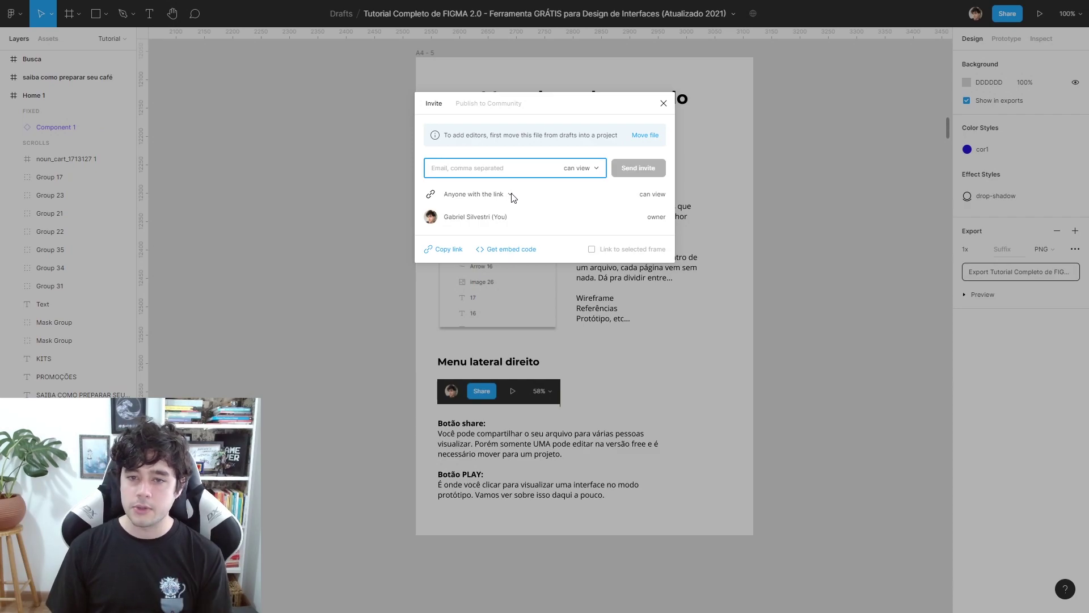
pyautogui.click(648, 193)
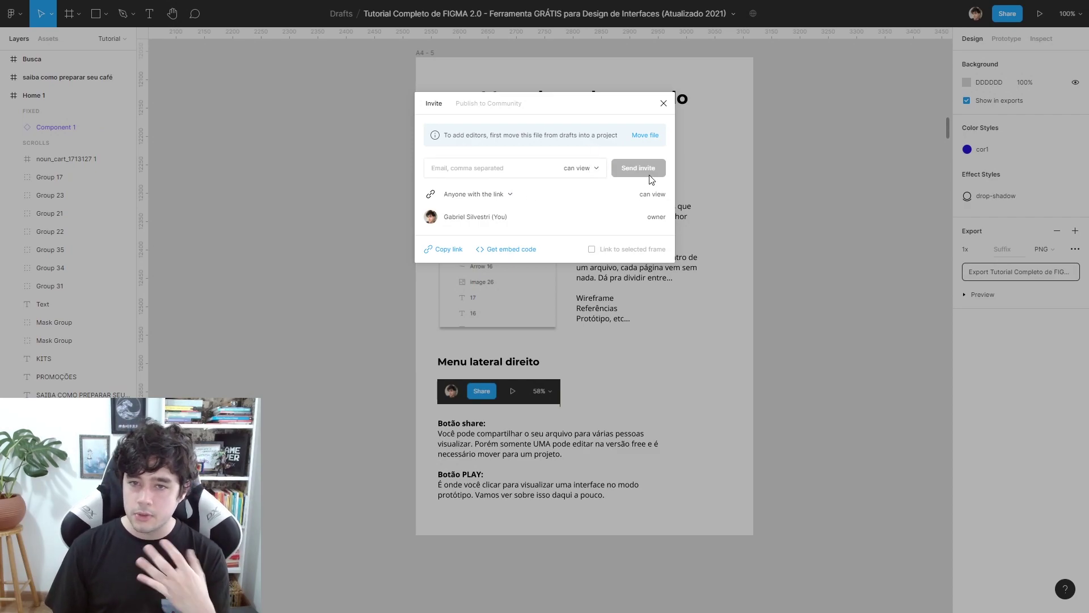
pyautogui.click(444, 253)
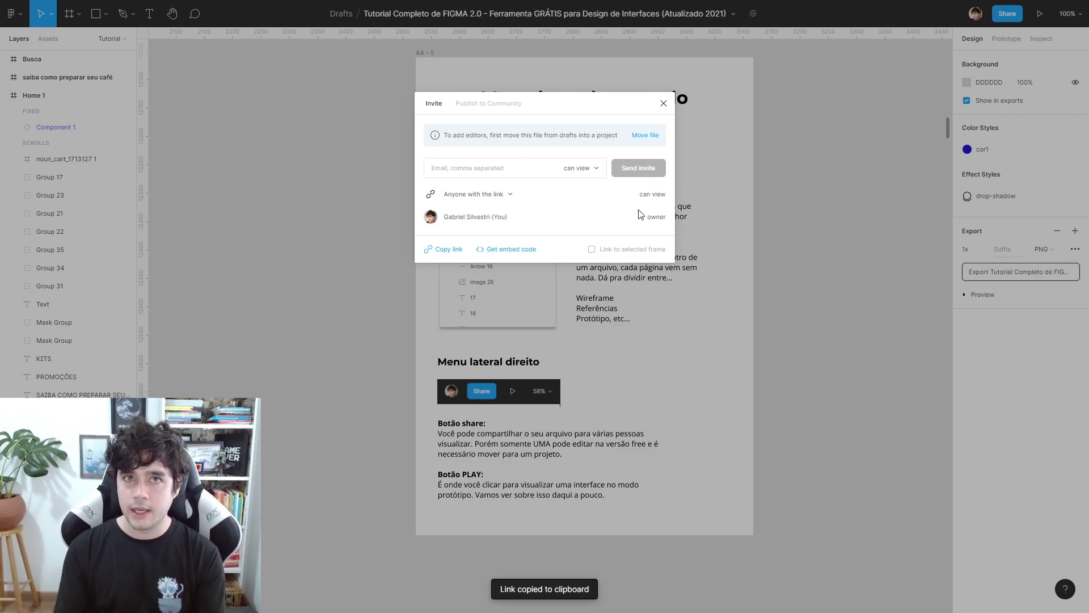
pyautogui.click(805, 185)
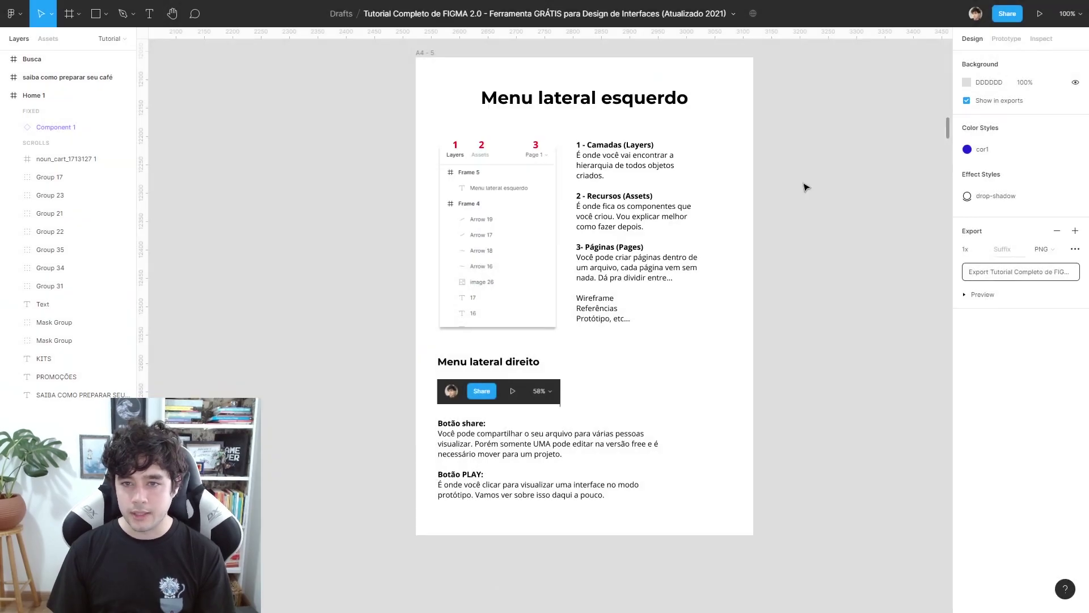
# Paste the link onto the canvas, then delete the pasted text.
pyautogui.hscroll(1, 795, 199)
pyautogui.hotkey('ctrl', 'v')
pyautogui.hscroll(3, 791, 216)
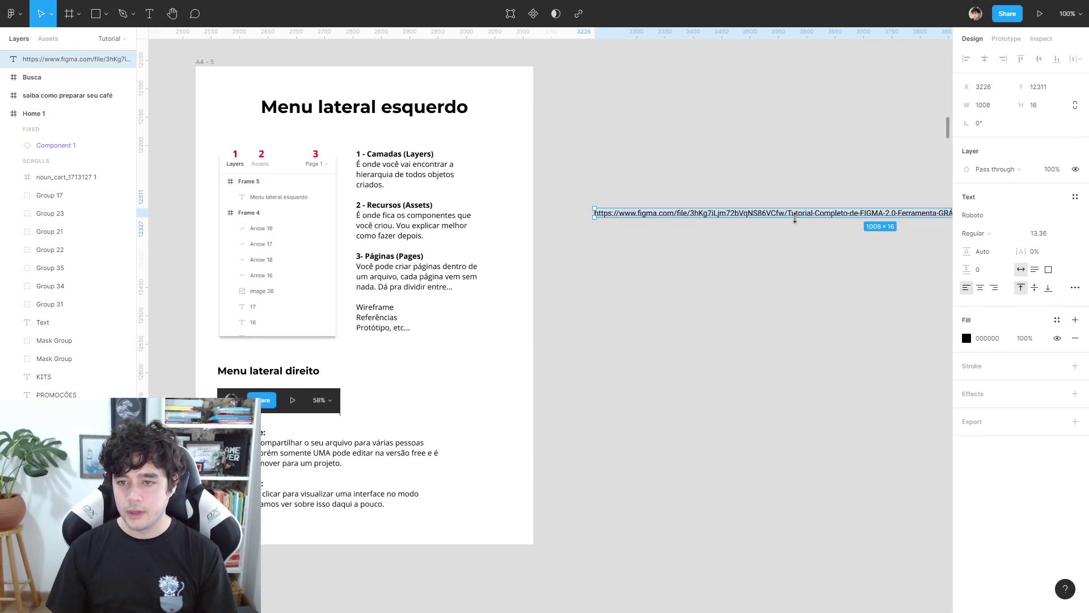
pyautogui.press('Delete')
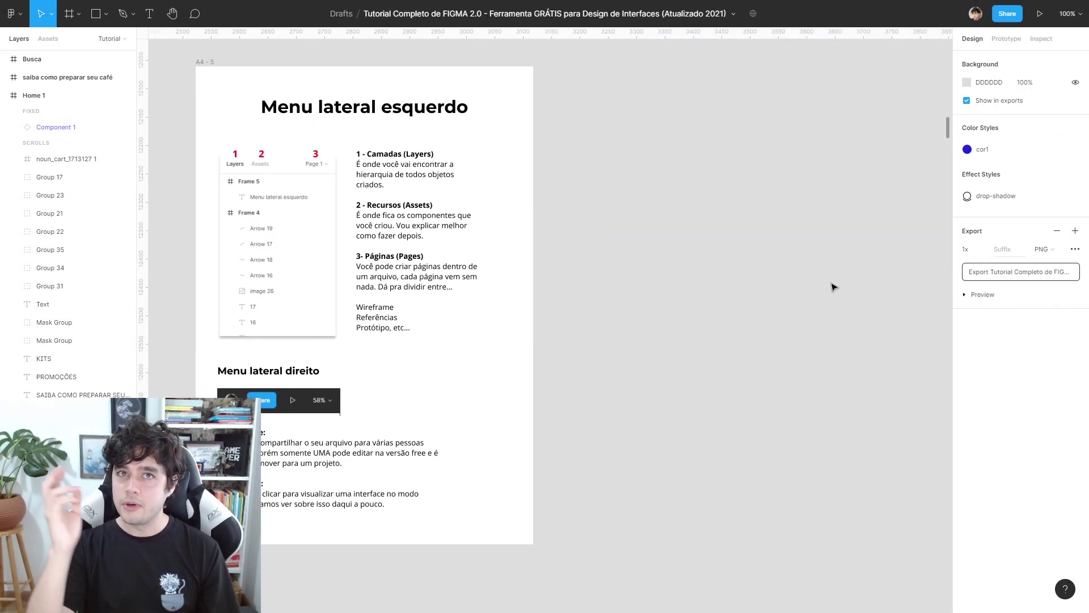
# Pan down from the A4-5 slide to the A4-6 slide with its Design, Export and Aba Inspect notes.
pyautogui.moveTo(668, 260); pyautogui.dragTo(777, 258)
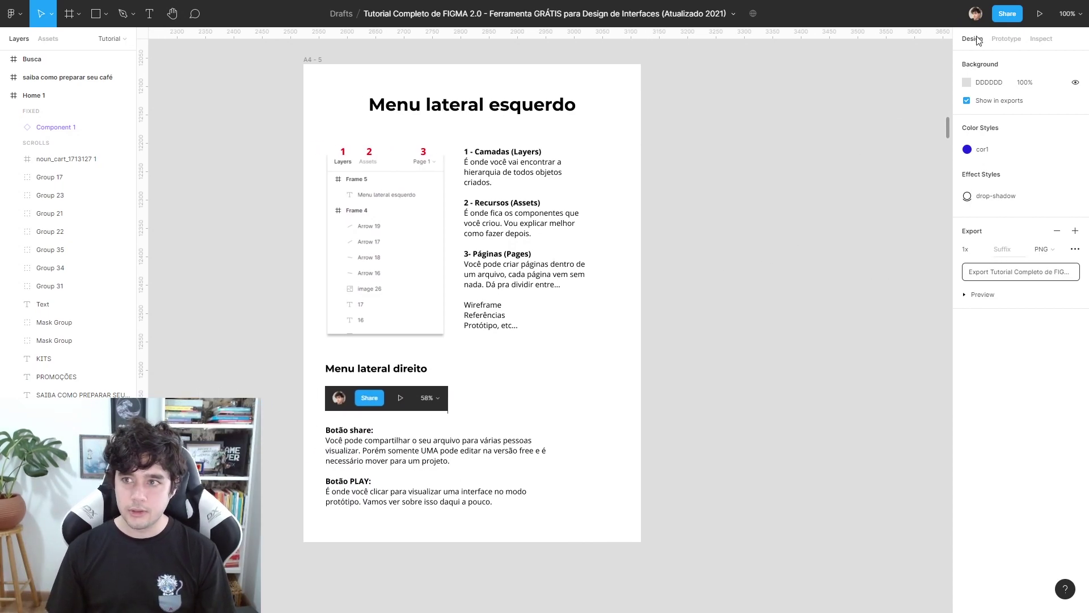
pyautogui.click(1037, 21)
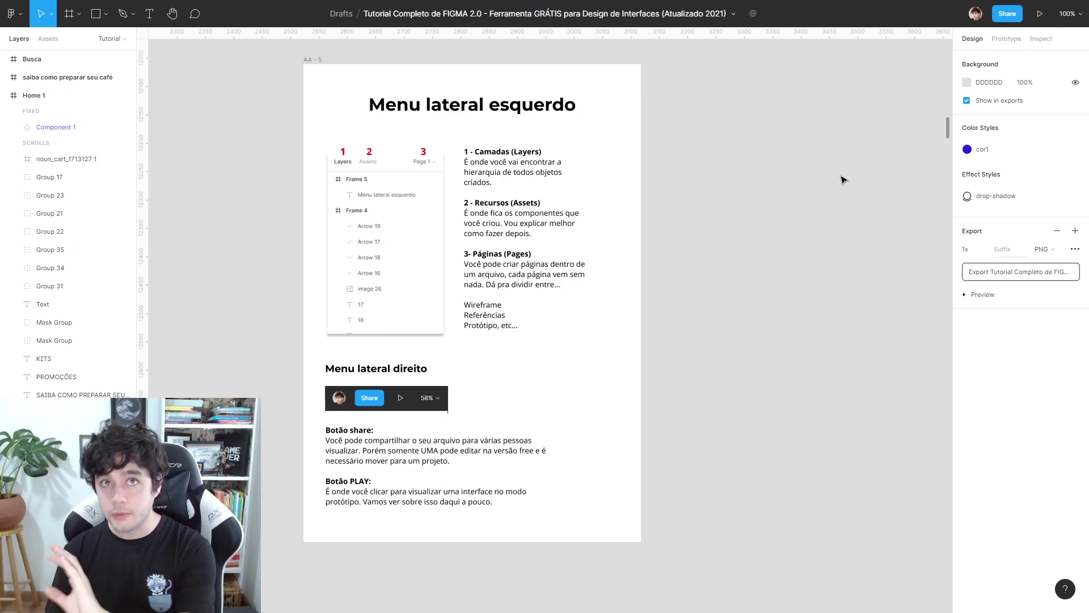
pyautogui.hscroll(-1, 841, 178)
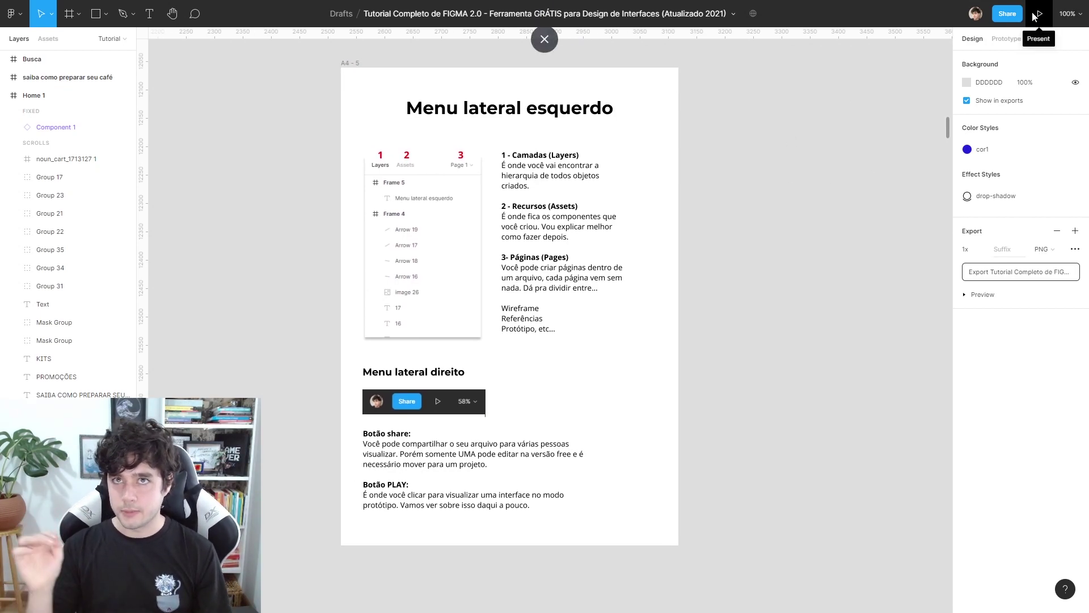
pyautogui.scroll(1, 814, 170)
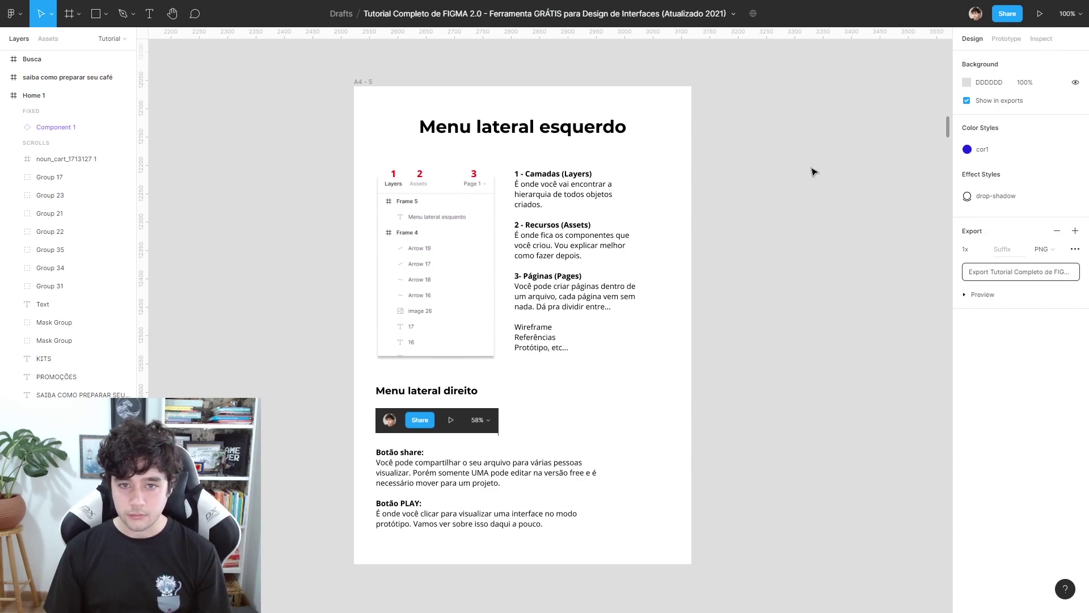
pyautogui.moveTo(708, 453); pyautogui.dragTo(694, 363)
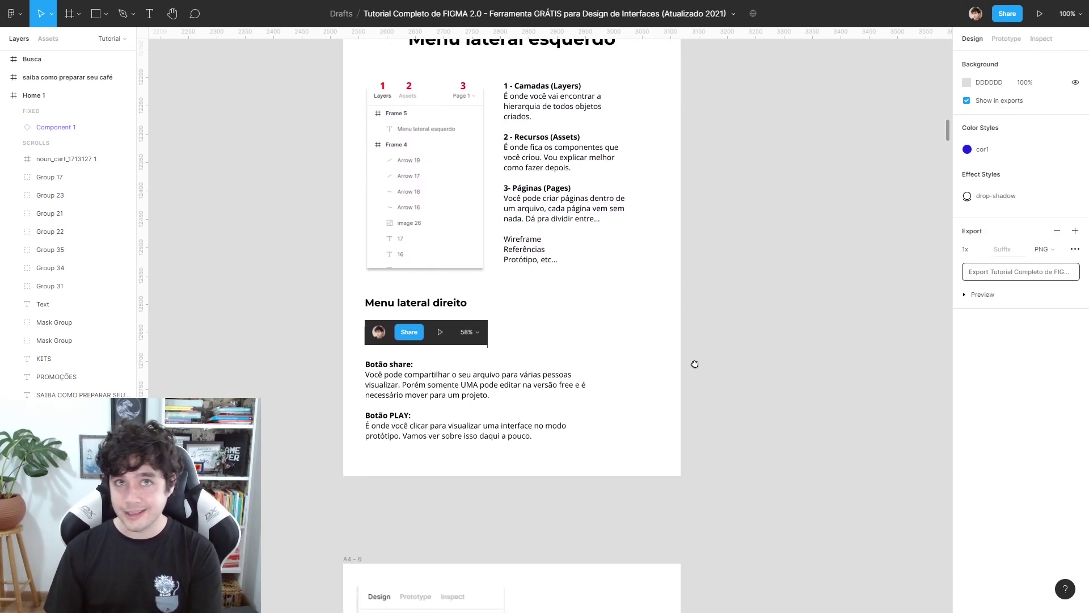
pyautogui.scroll(2, 762, 374)
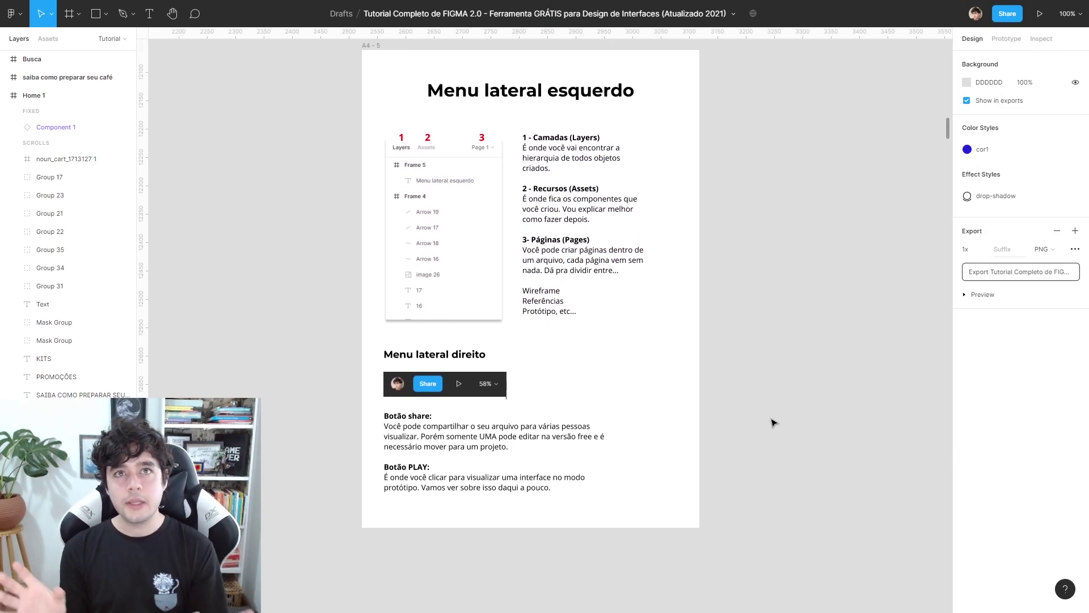
pyautogui.scroll(-3, 789, 397)
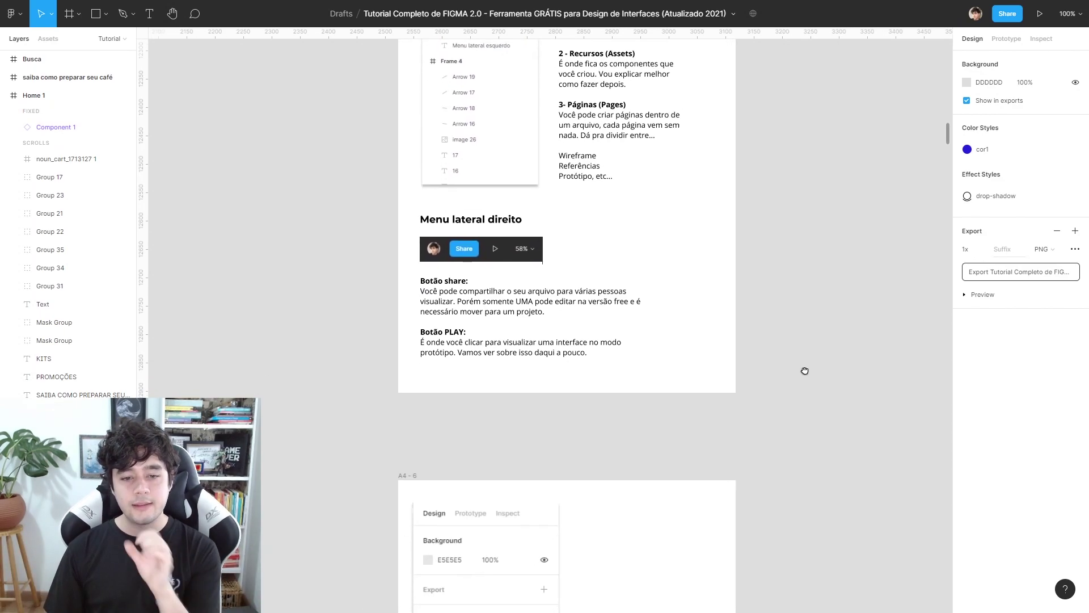
pyautogui.scroll(-3, 803, 340)
pyautogui.scroll(-5, 794, 323)
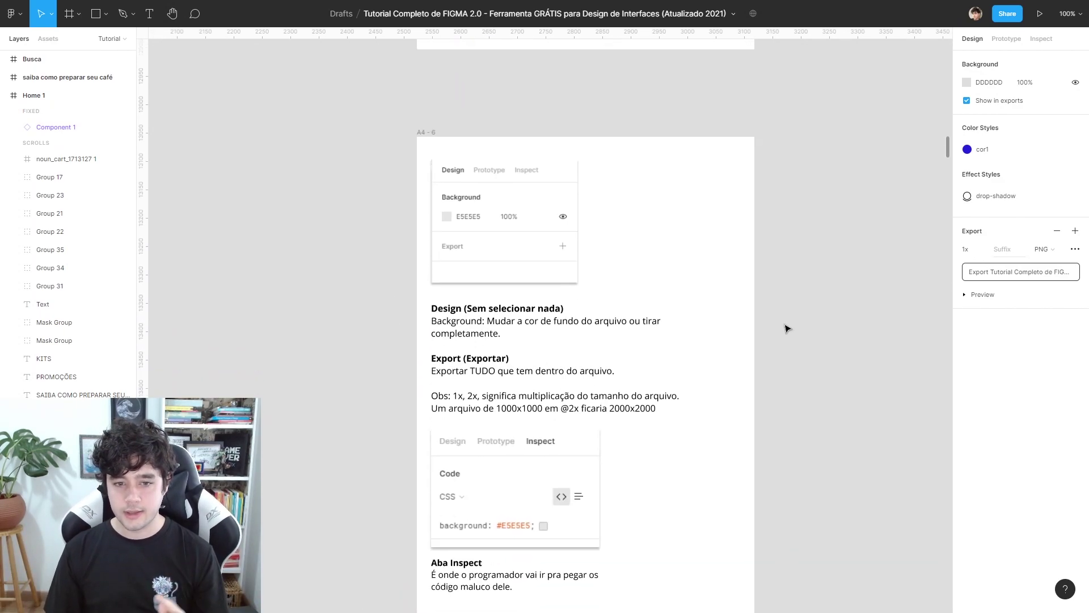
pyautogui.scroll(-2, 730, 226)
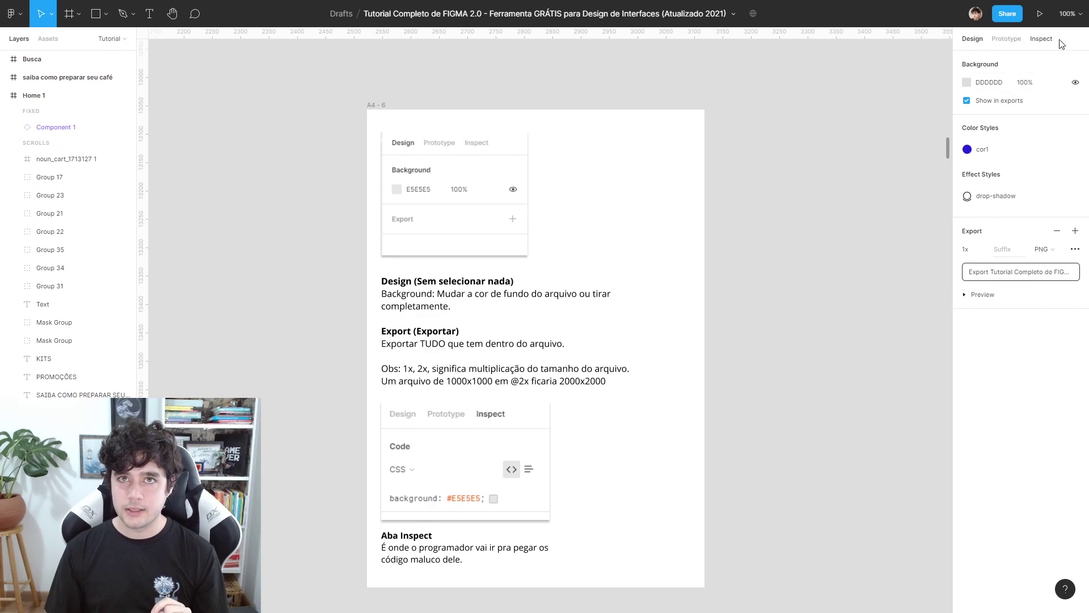
pyautogui.scroll(-1, 883, 80)
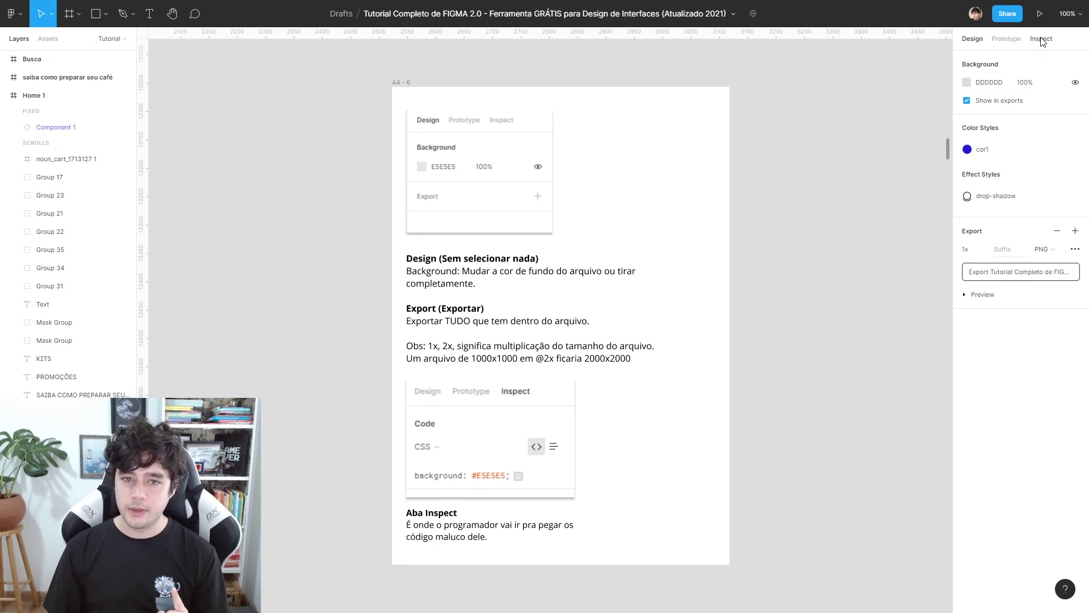
pyautogui.scroll(-1, 842, 261)
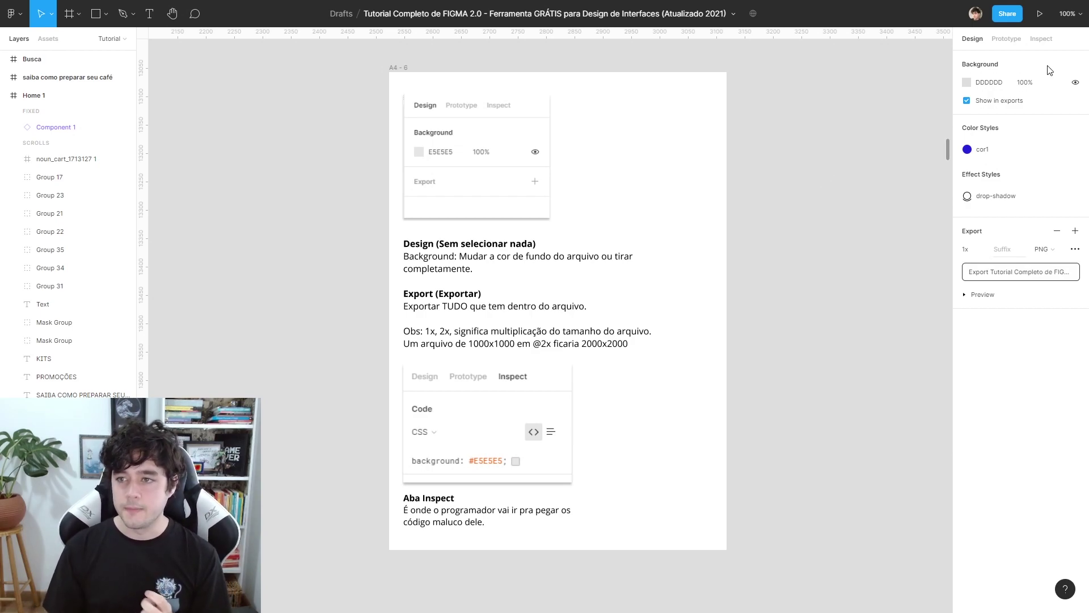
# Hide and re-show the DDDDDD page background, then close its colour picker.
pyautogui.click(968, 85)
pyautogui.moveTo(850, 154)
pyautogui.mouseDown()
pyautogui.moveTo(804, 221)
pyautogui.moveTo(803, 245)
pyautogui.moveTo(811, 200)
pyautogui.moveTo(780, 160)
pyautogui.mouseUp()
pyautogui.click(1076, 82)
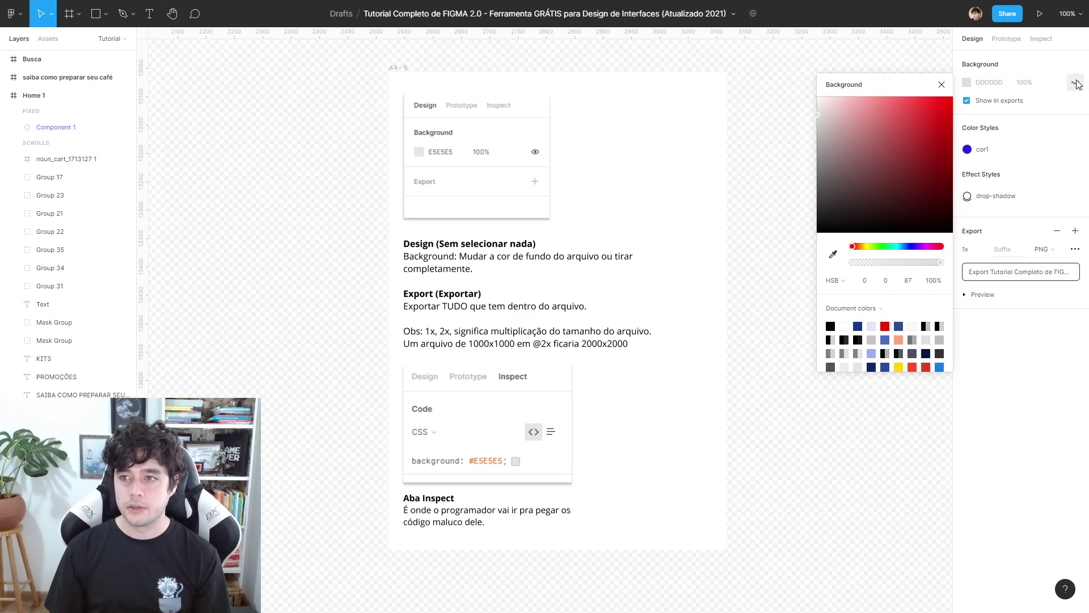
pyautogui.click(1075, 83)
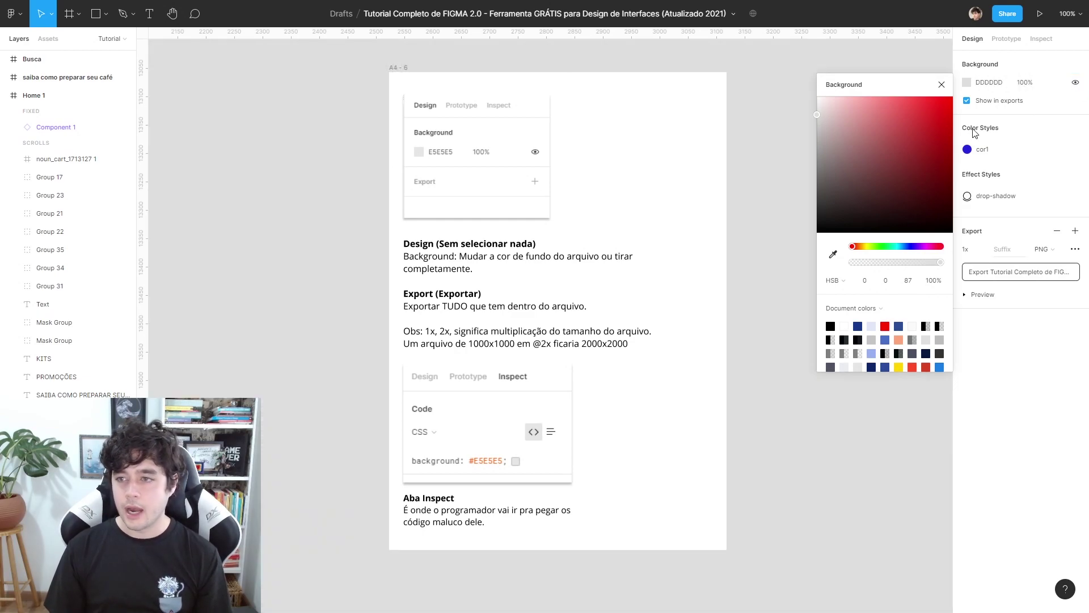
pyautogui.click(994, 128)
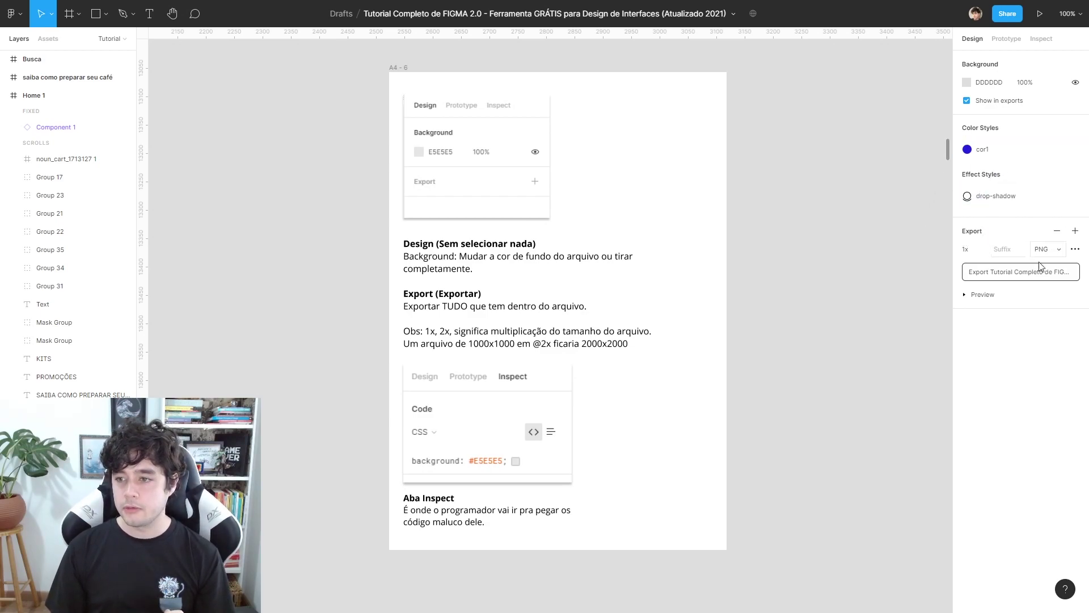
# Open and close the file-name options menu.
pyautogui.click(733, 14)
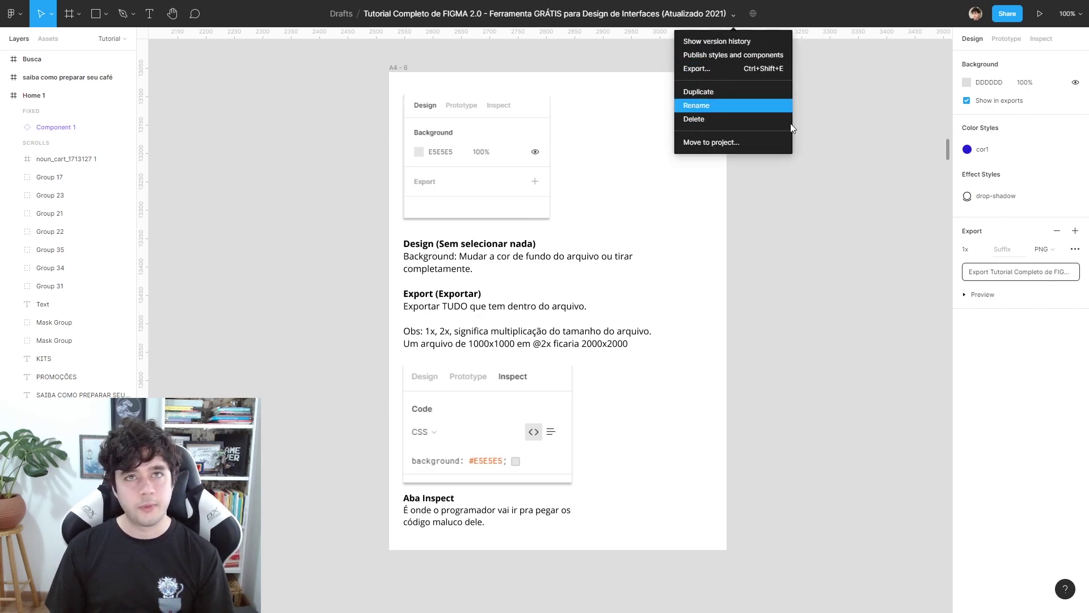
pyautogui.click(883, 266)
pyautogui.hscroll(1, 851, 274)
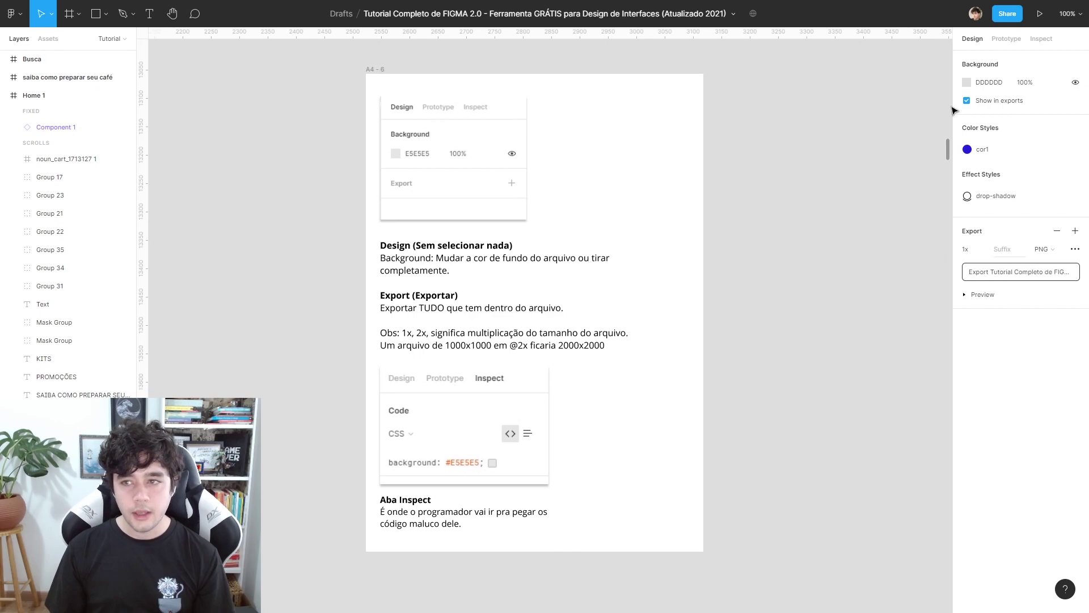
# View the prototype settings, then switch the Inspect code language from iOS to CSS.
pyautogui.click(1010, 40)
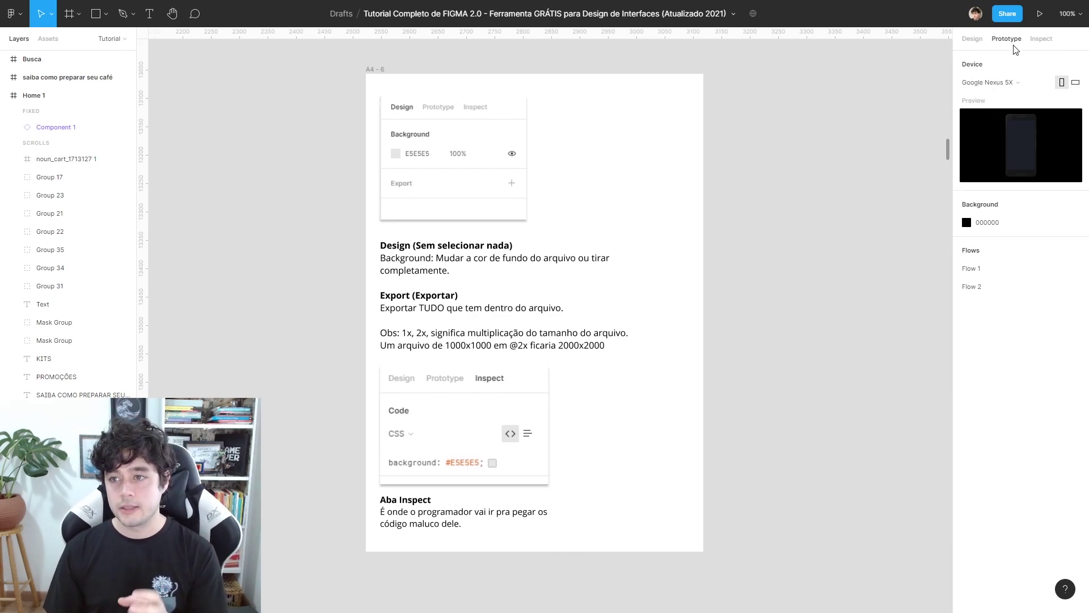
pyautogui.scroll(2, 800, 245)
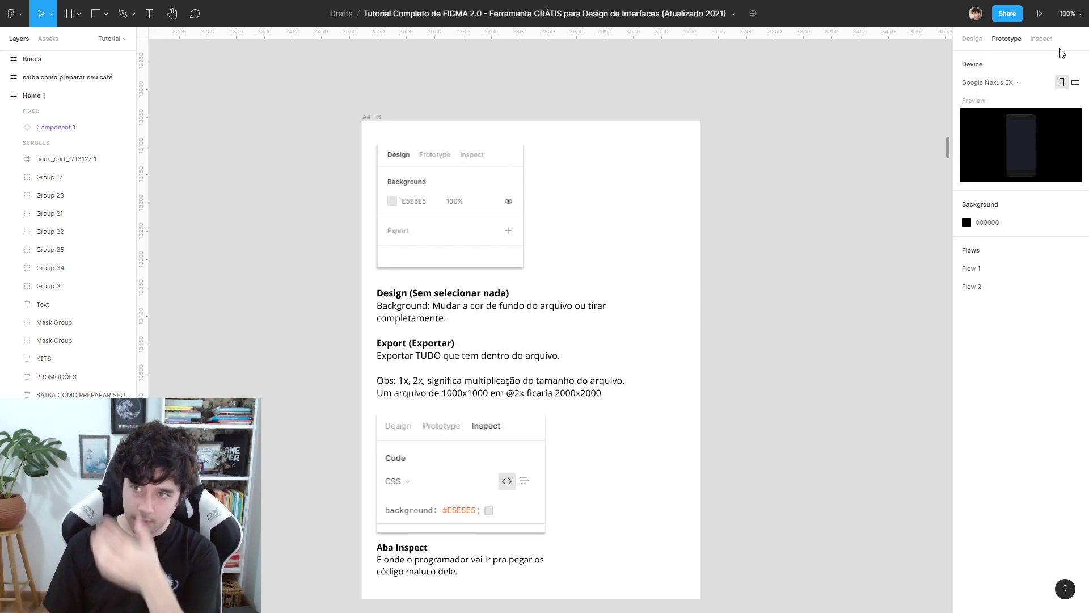
pyautogui.click(1041, 39)
pyautogui.scroll(-1, 803, 156)
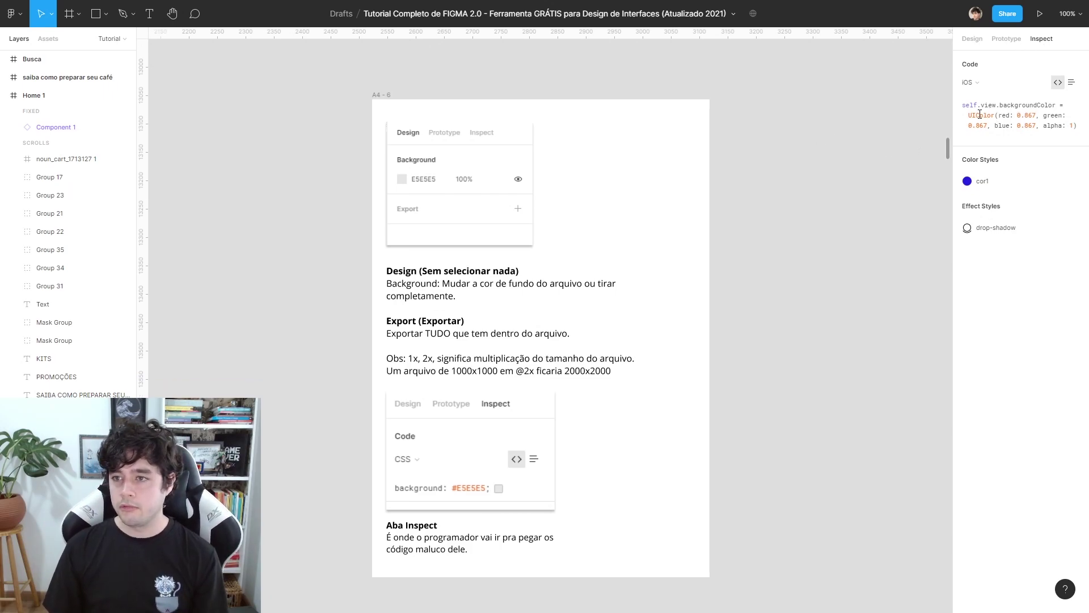
pyautogui.click(972, 82)
pyautogui.click(1014, 75)
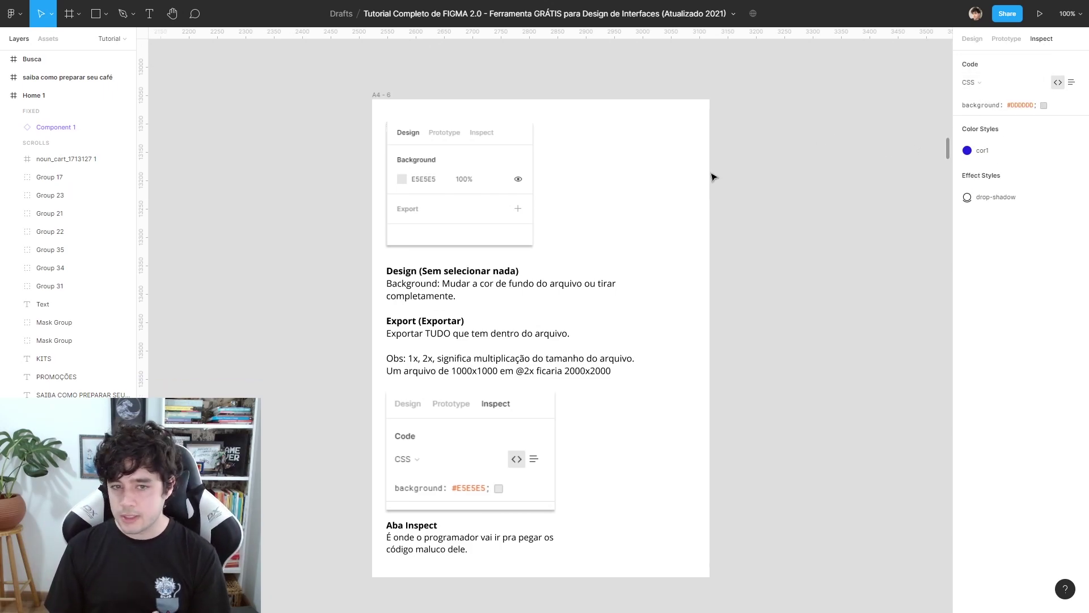
# Inspect the CSS of the 'Design (Sem selecionar nada)' text, then return to Design and deselect.
pyautogui.click(452, 277)
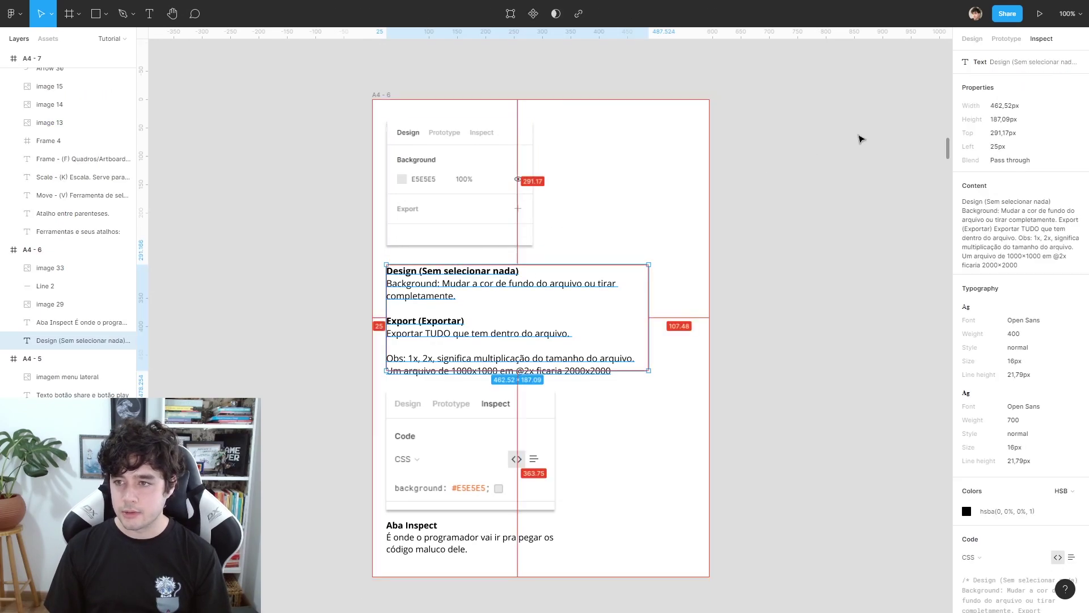
pyautogui.scroll(-2, 1010, 312)
pyautogui.scroll(-3, 1024, 397)
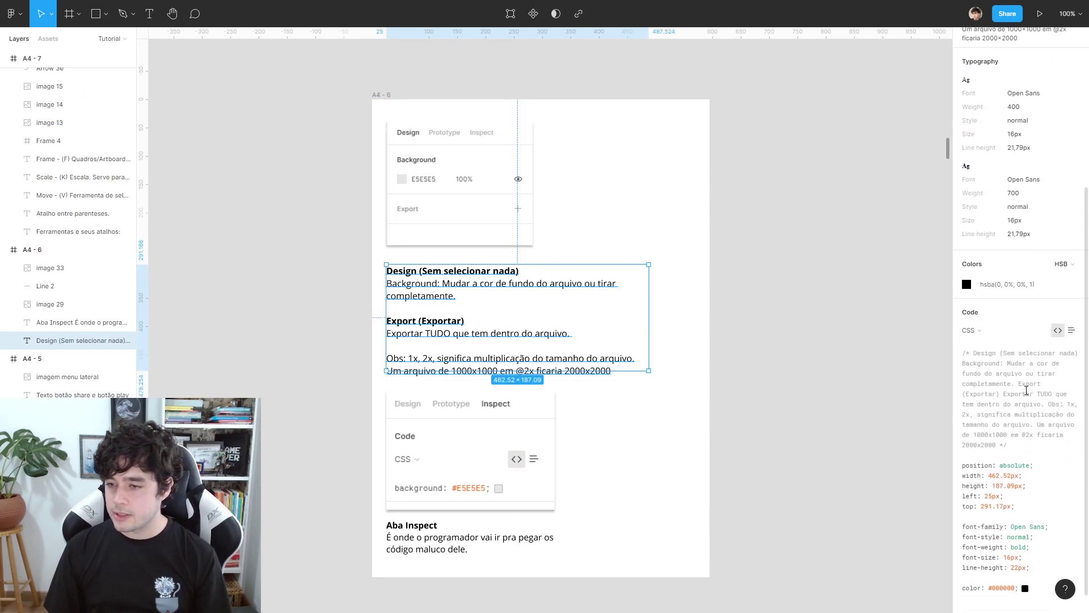
pyautogui.scroll(5, 1024, 227)
pyautogui.scroll(-4, 1035, 219)
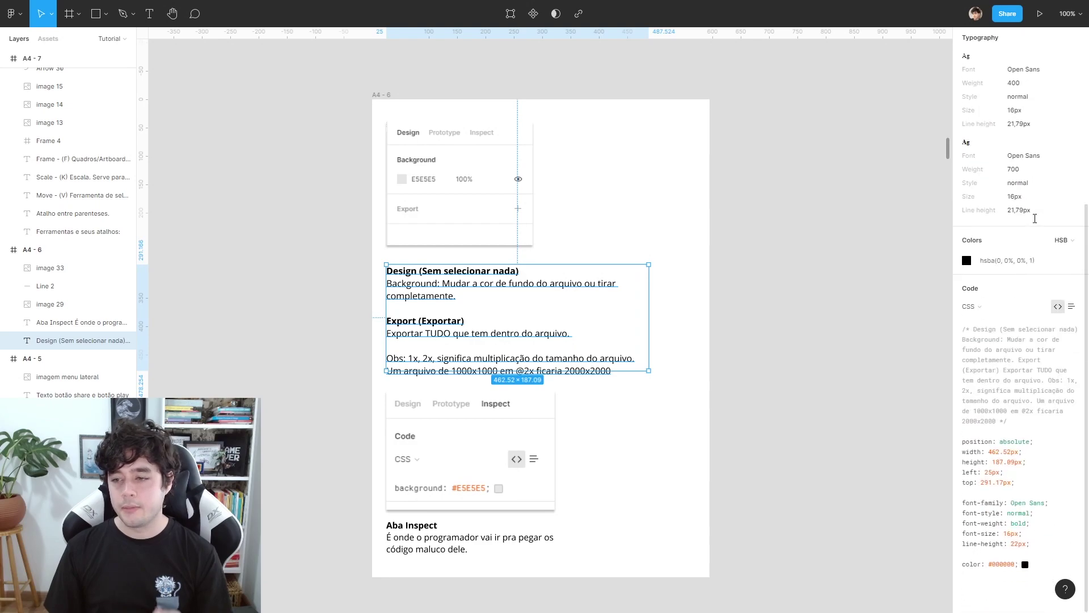
pyautogui.moveTo(963, 441); pyautogui.dragTo(1030, 543)
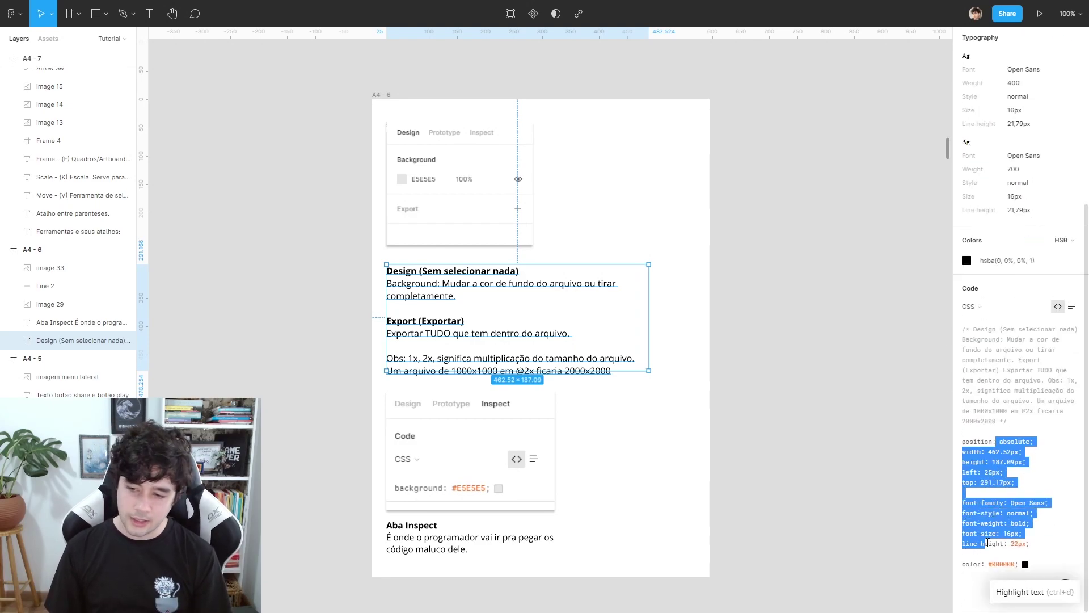
pyautogui.click(952, 480)
pyautogui.scroll(1, 1021, 170)
pyautogui.scroll(4, 1027, 161)
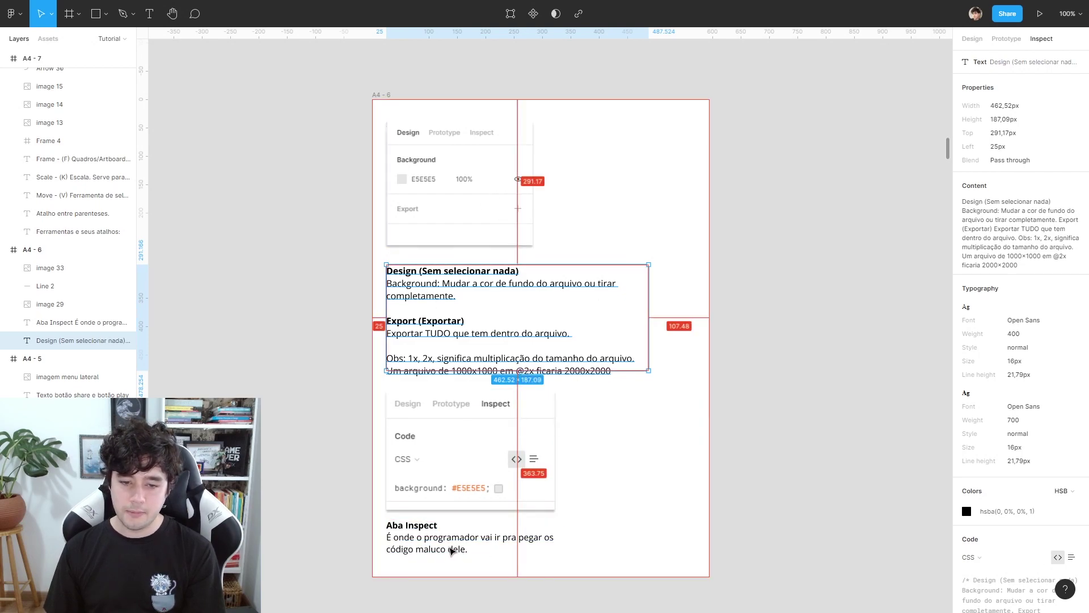
pyautogui.click(971, 39)
pyautogui.click(773, 258)
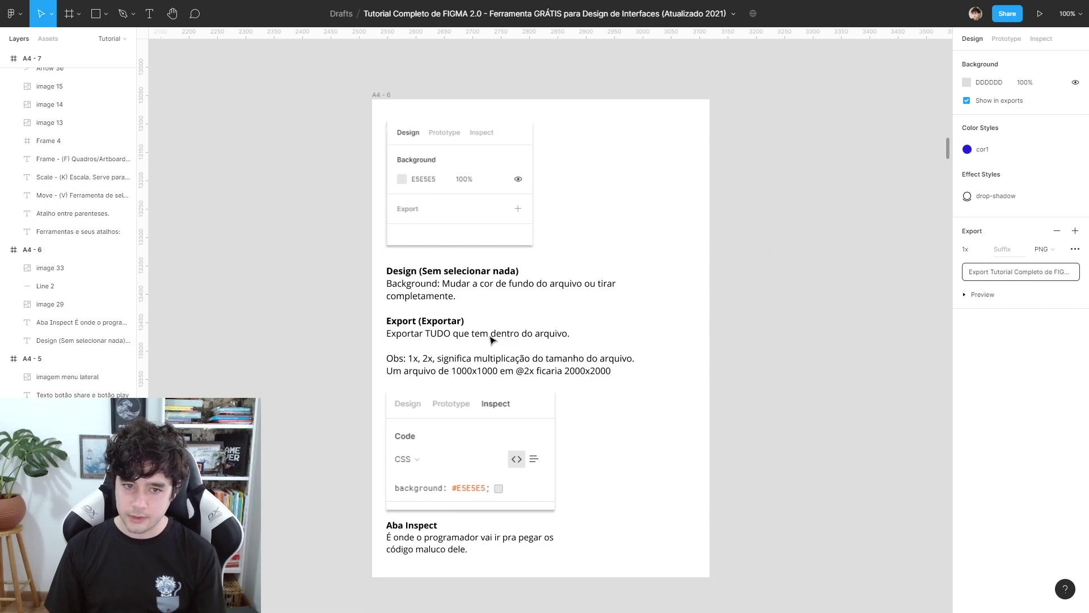
pyautogui.click(457, 287)
pyautogui.press('alt')
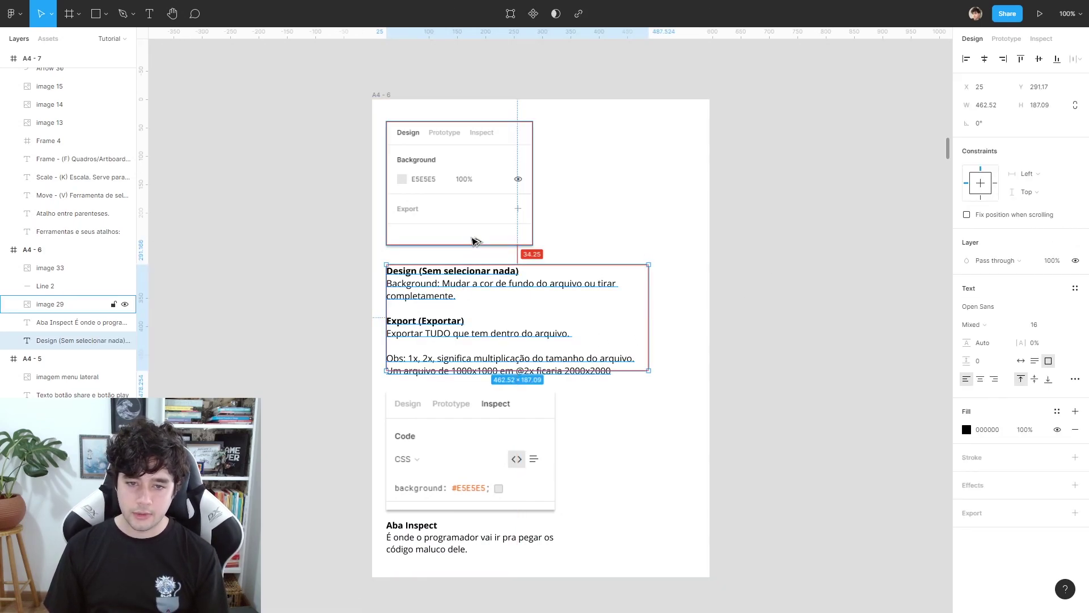
pyautogui.click(739, 275)
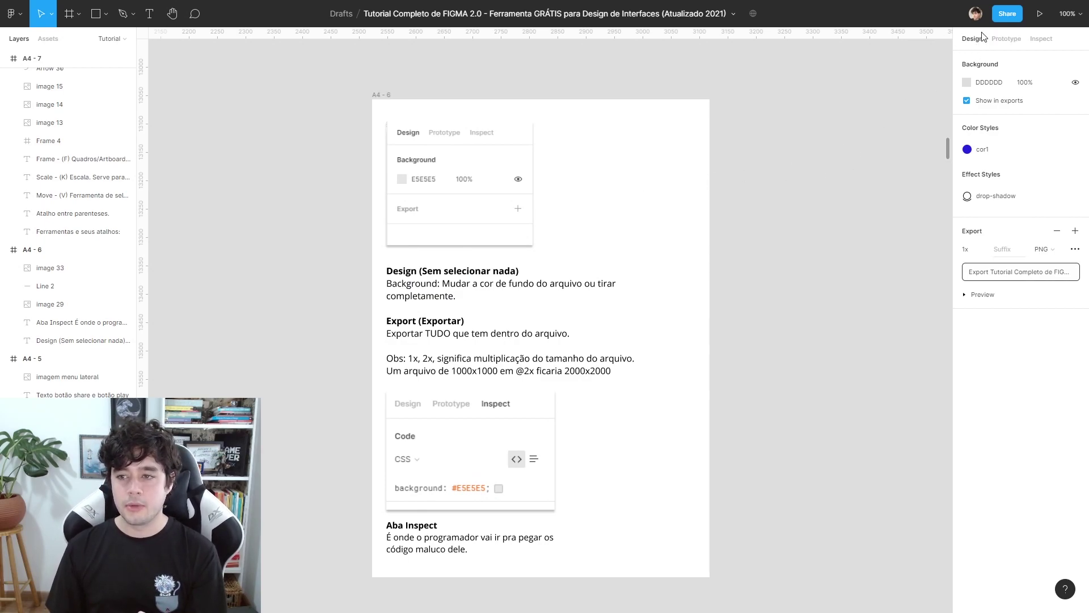
# Scroll to the A4-7 slide and select its title 'Ferramentas e seus atalhos:'.
pyautogui.scroll(-1, 874, 210)
pyautogui.scroll(-3, 834, 284)
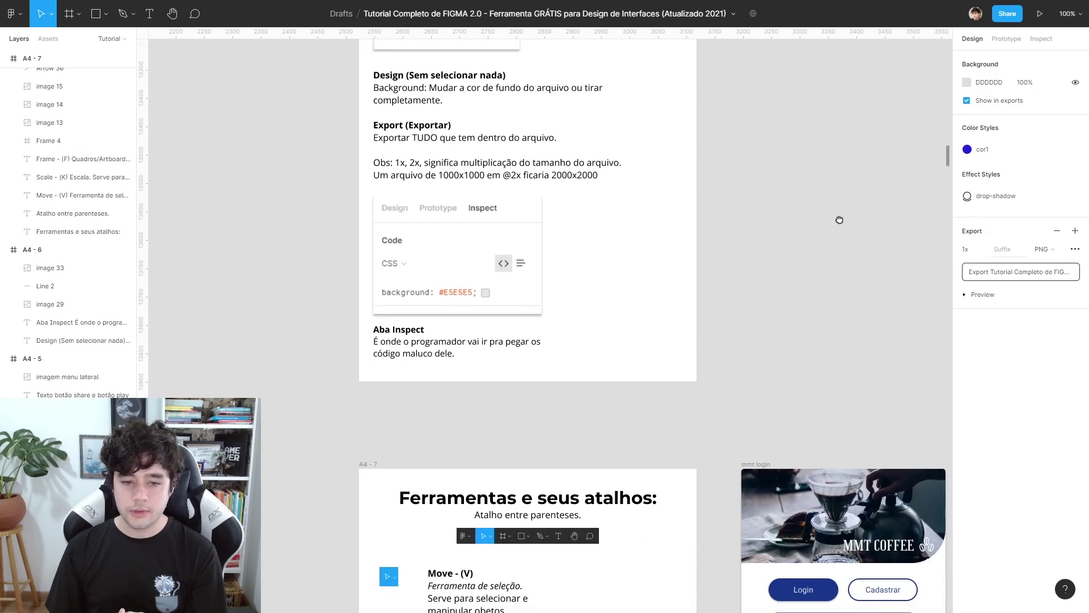
pyautogui.scroll(-4, 834, 171)
pyautogui.scroll(-1, 738, 165)
pyautogui.scroll(-1, 703, 153)
pyautogui.scroll(3, 704, 152)
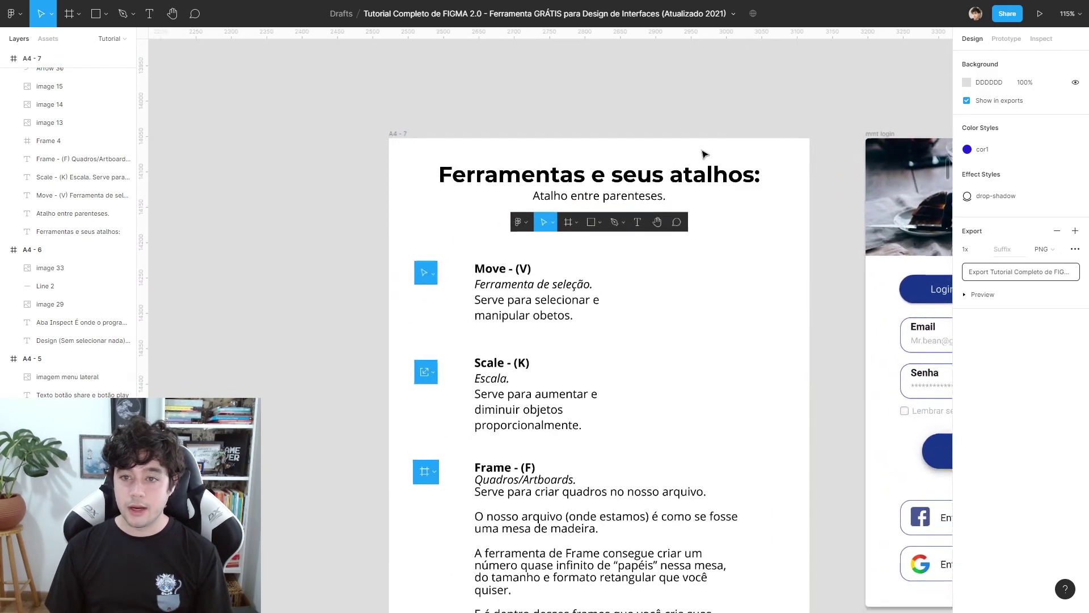
pyautogui.scroll(2, 667, 147)
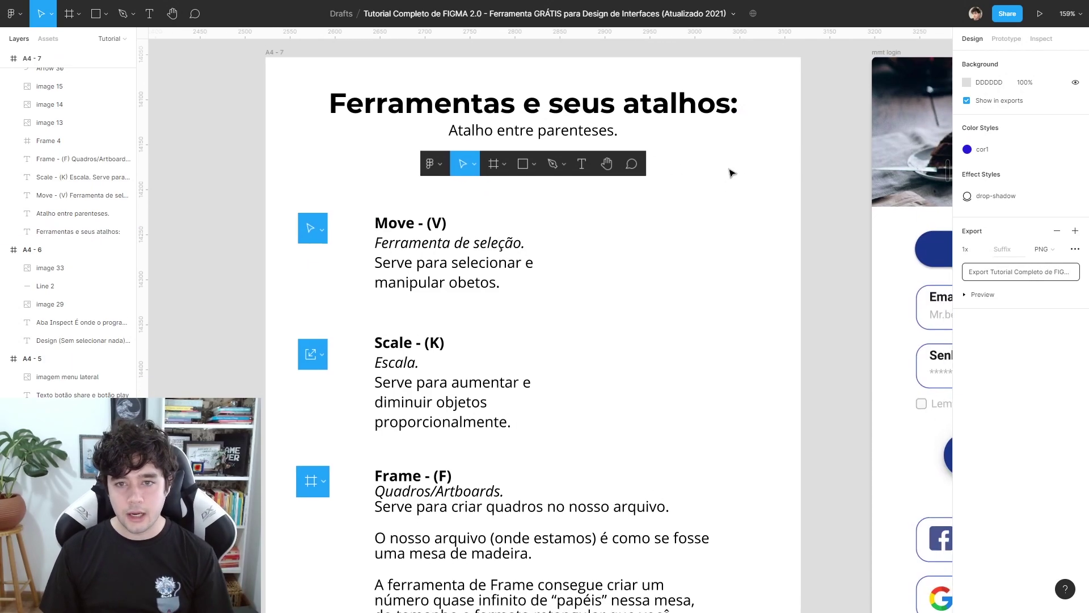
pyautogui.scroll(-1, 681, 153)
pyautogui.hscroll(1, 681, 154)
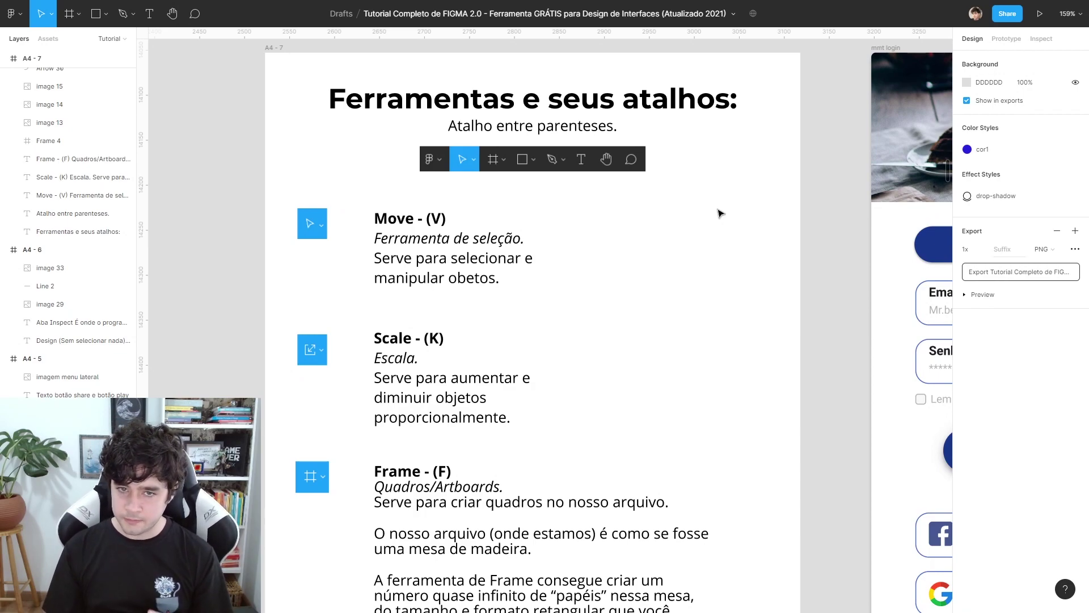
pyautogui.click(564, 109)
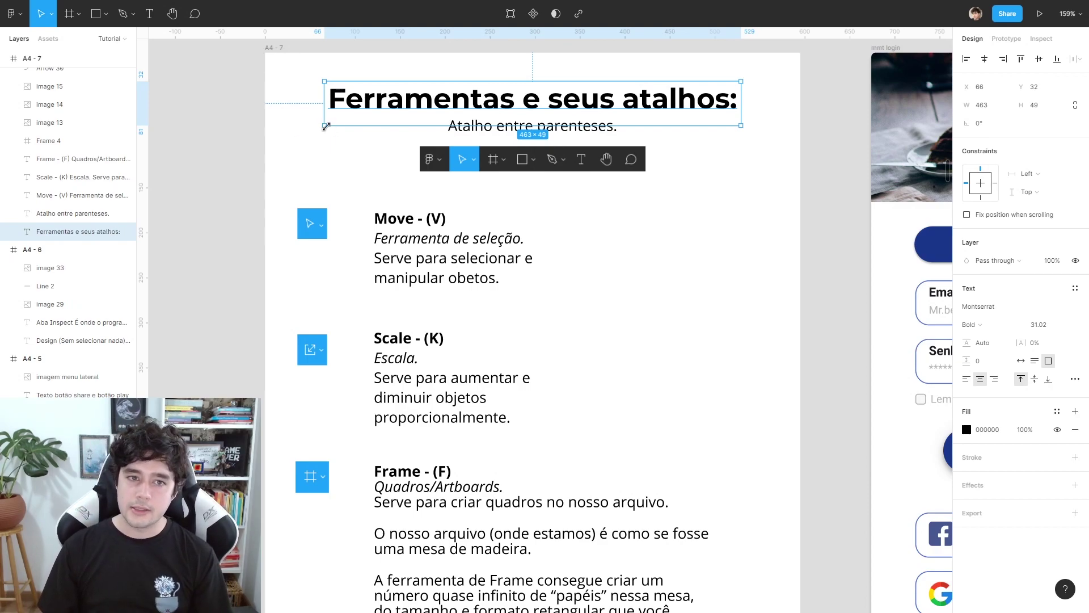
# Widen the slide title to 479 × 38, then trial-resize the toolbar image and undo it.
pyautogui.moveTo(313, 118)
pyautogui.mouseDown()
pyautogui.moveTo(293, 113)
pyautogui.moveTo(454, 250)
pyautogui.moveTo(558, 179)
pyautogui.moveTo(737, 170)
pyautogui.moveTo(627, 238)
pyautogui.moveTo(418, 146)
pyautogui.moveTo(308, 117)
pyautogui.mouseUp()
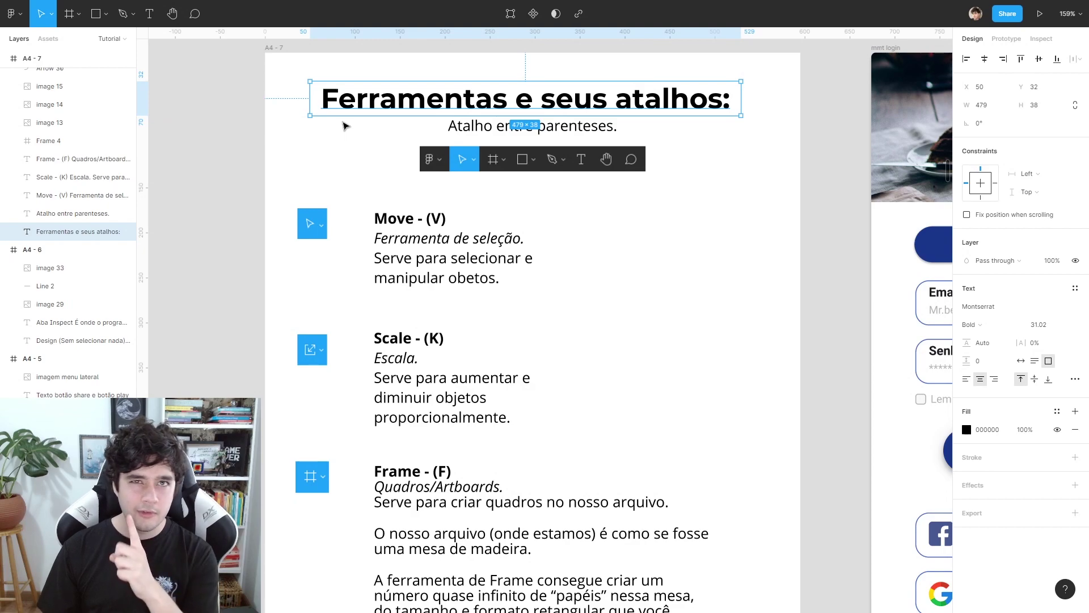
pyautogui.click(603, 164)
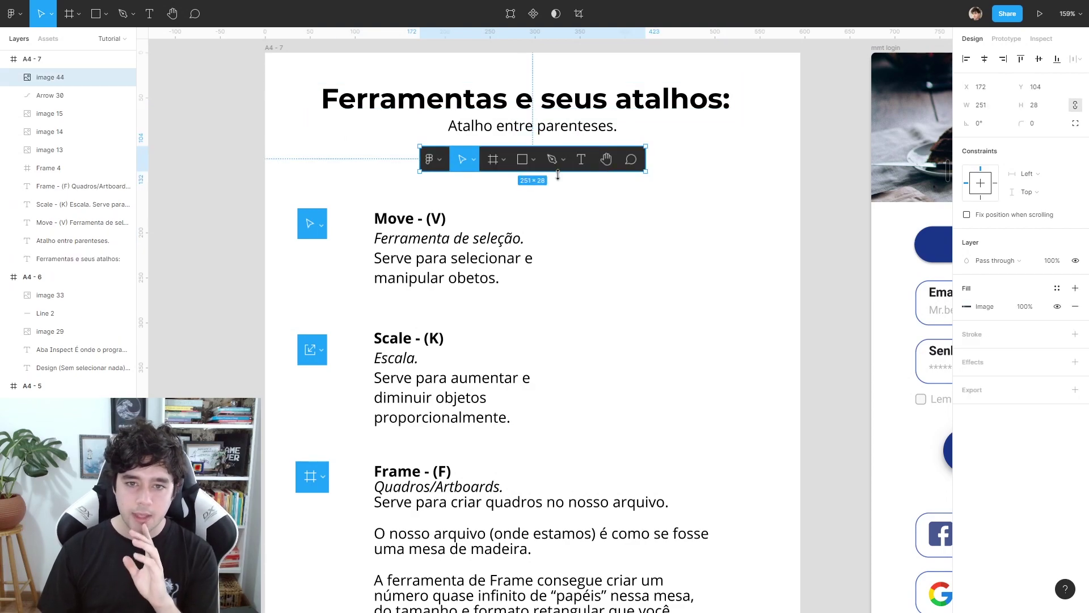
pyautogui.moveTo(532, 172); pyautogui.dragTo(534, 176)
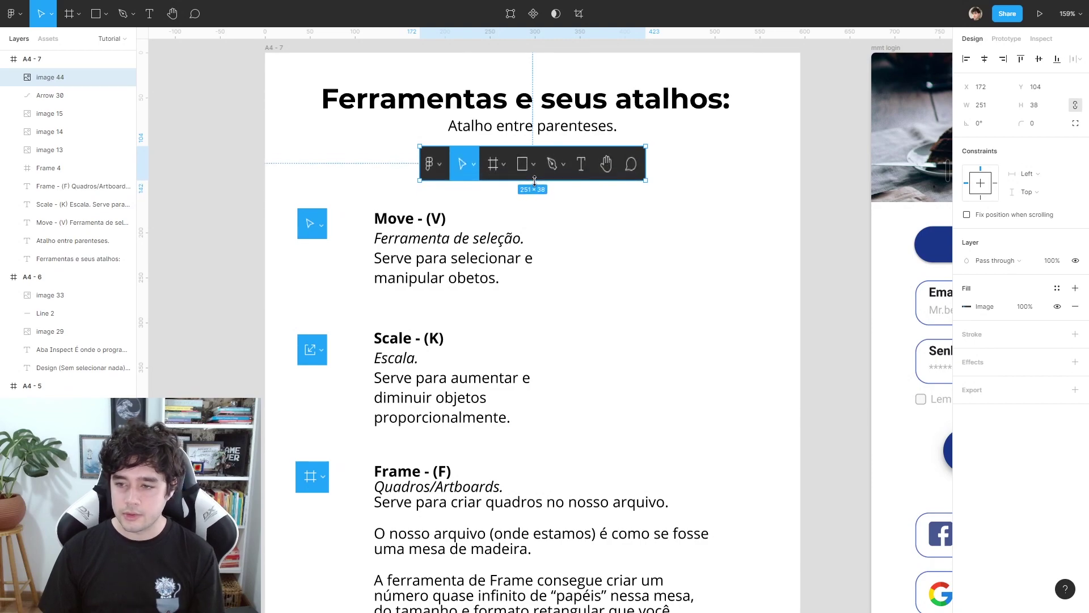
pyautogui.moveTo(646, 180); pyautogui.dragTo(677, 192)
pyautogui.hotkey('ctrl', 'z')
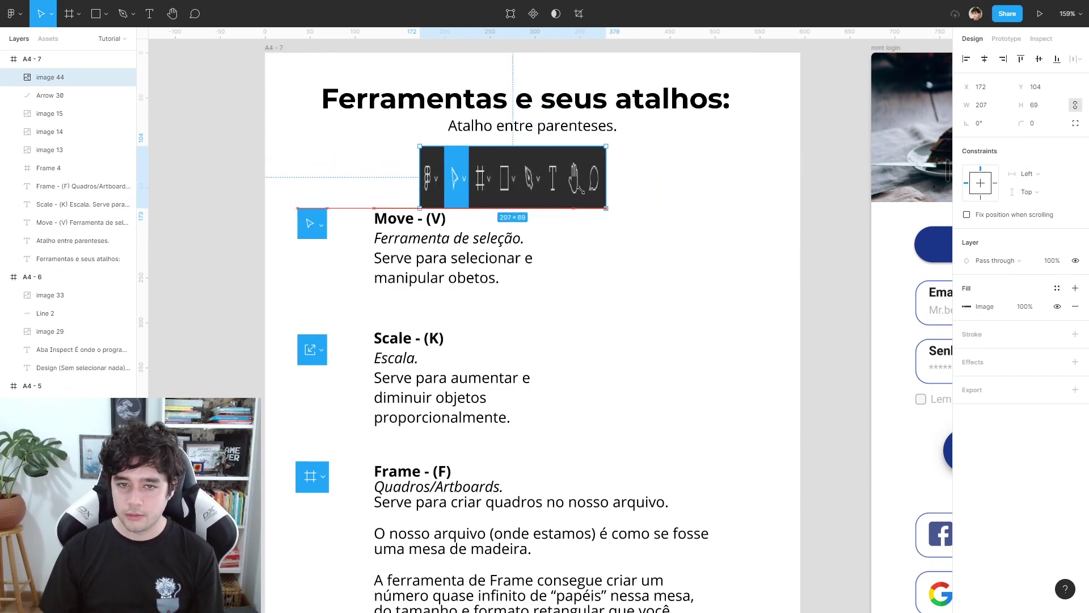
pyautogui.hotkey('ctrl', 'z')
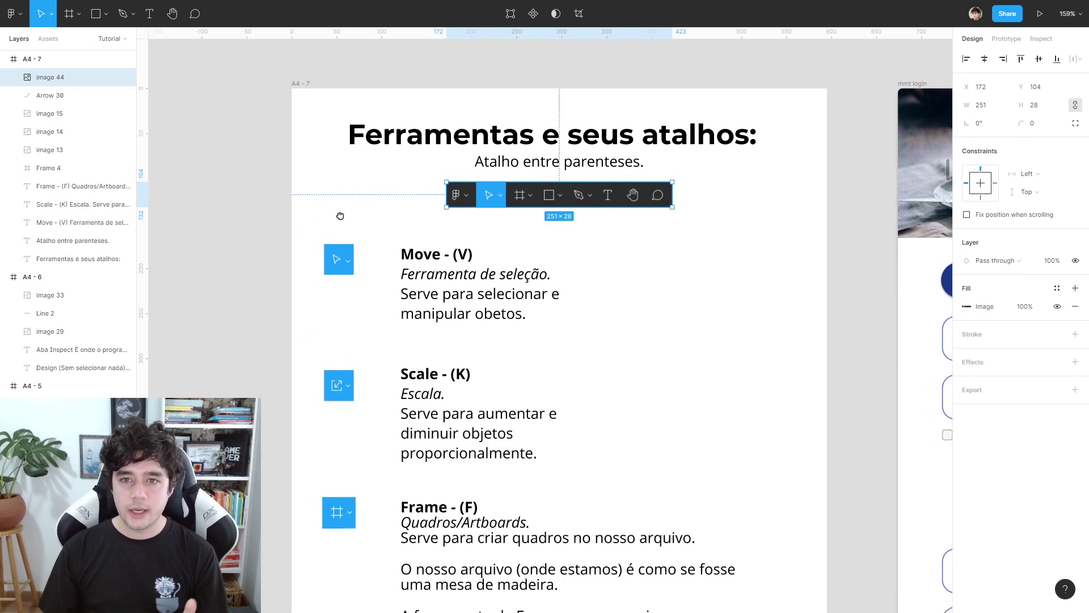
# Draw a grey rectangle beside the slide, reshape it to 104×143, then delete it.
pyautogui.moveTo(329, 157); pyautogui.dragTo(702, 290)
pyautogui.click(543, 270)
pyautogui.press('r')
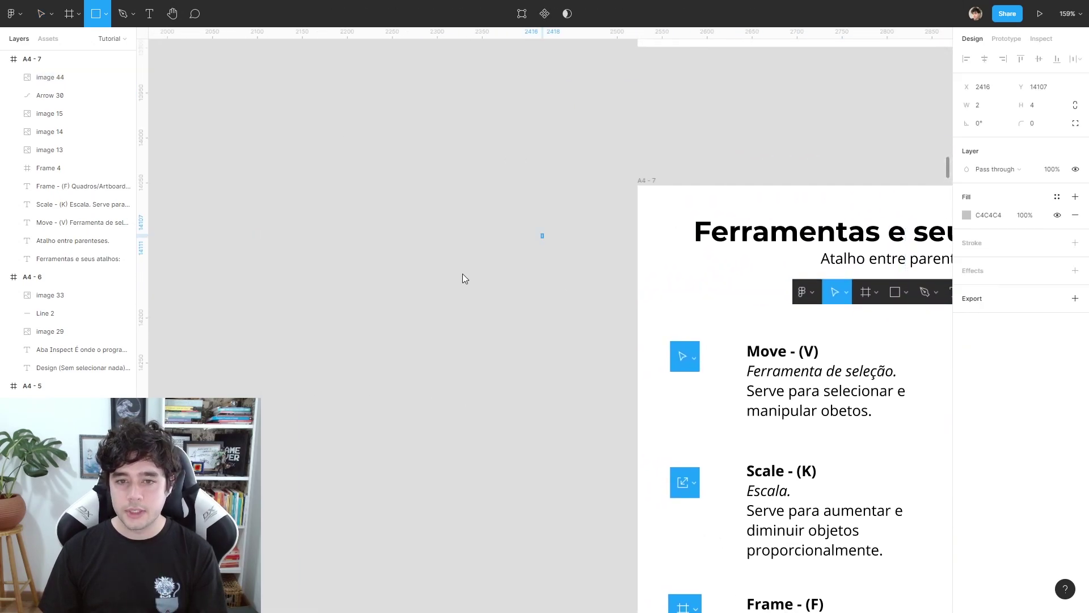
pyautogui.moveTo(543, 234); pyautogui.dragTo(415, 326)
pyautogui.click(571, 357)
pyautogui.click(526, 309)
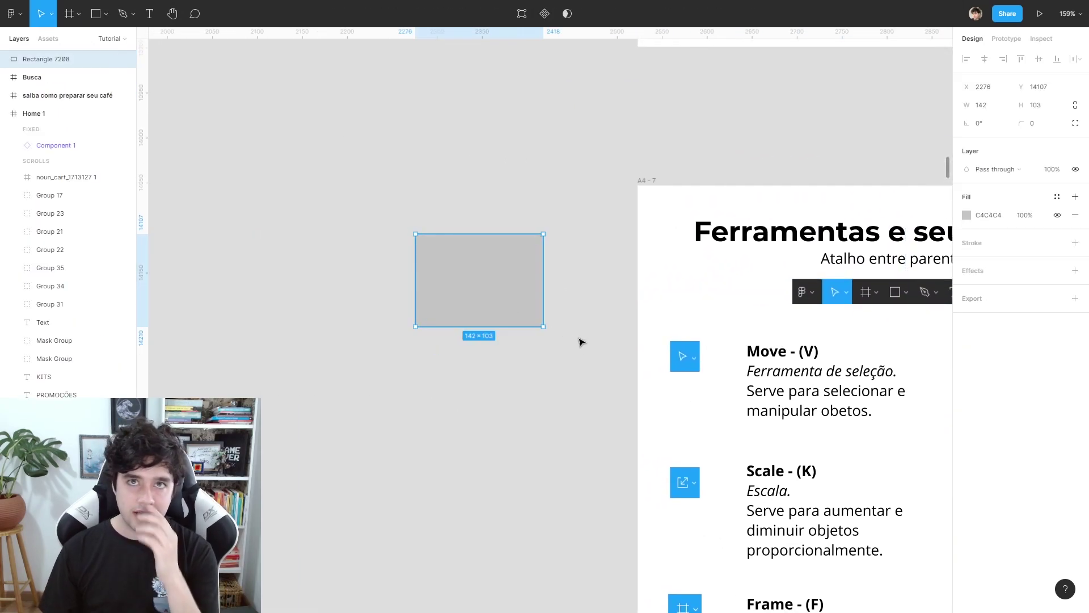
pyautogui.moveTo(544, 327); pyautogui.dragTo(516, 372)
pyautogui.click(599, 387)
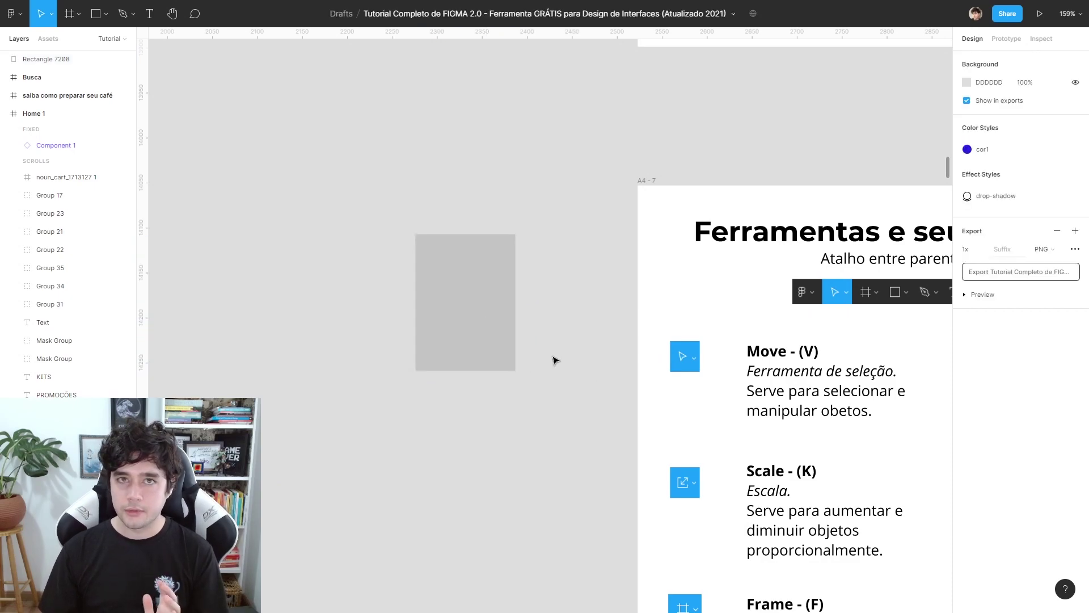
pyautogui.click(509, 284)
pyautogui.press('Delete')
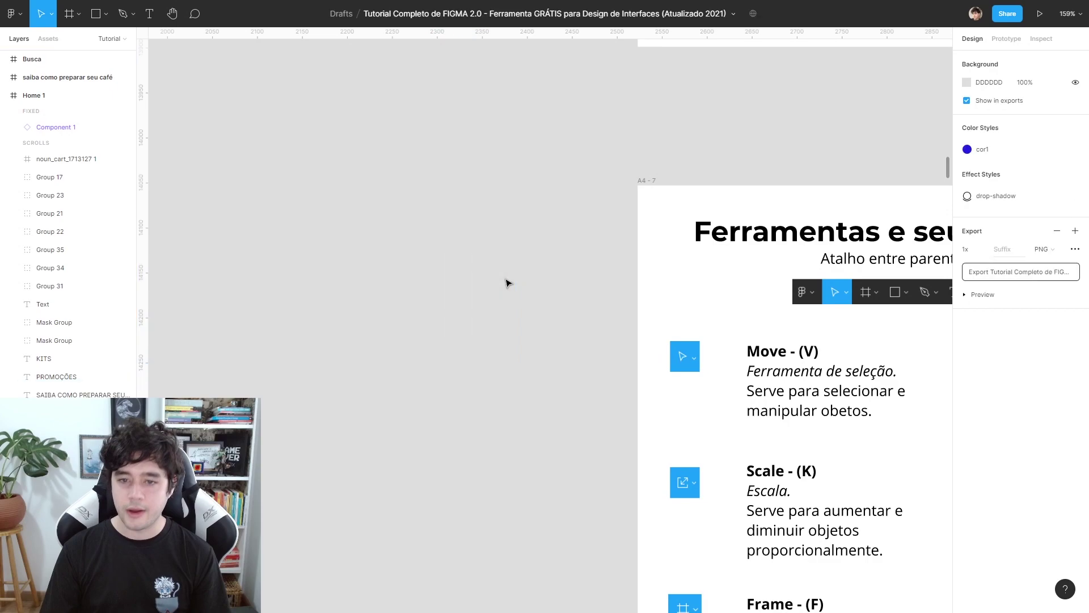
pyautogui.hscroll(5, 420, 200)
pyautogui.scroll(-2, 419, 200)
# Select and deselect the Scale description text on the slide.
pyautogui.scroll(-1, 539, 338)
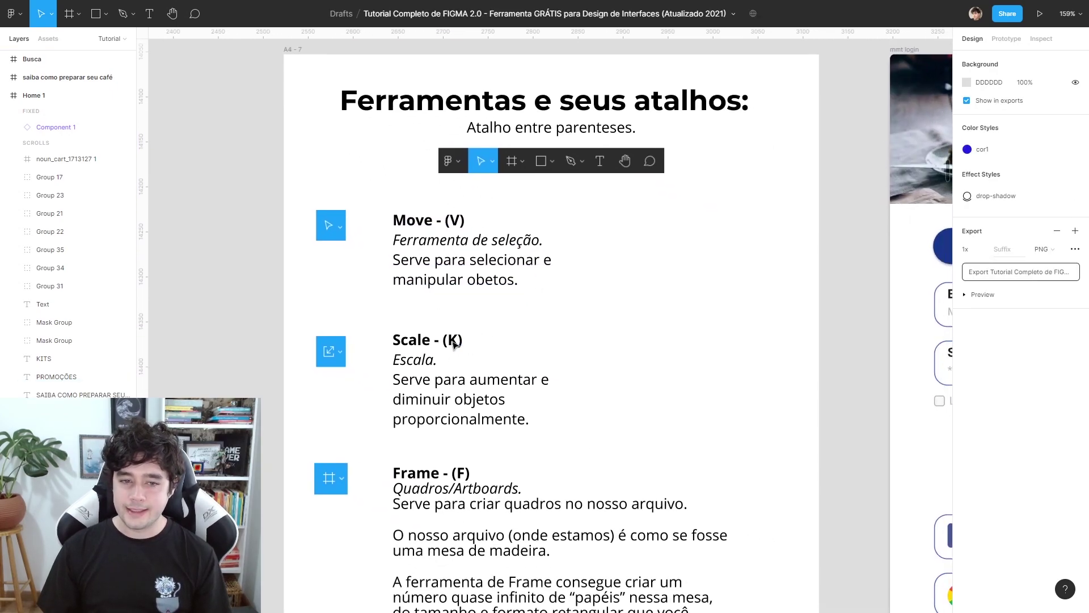
pyautogui.click(467, 340)
pyautogui.click(698, 340)
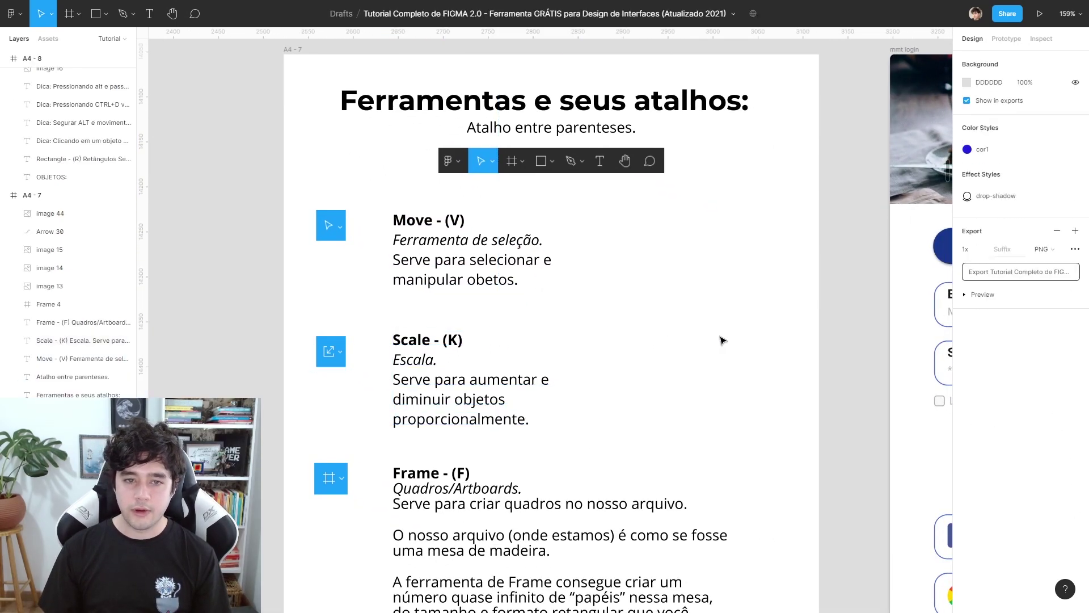
pyautogui.click(471, 338)
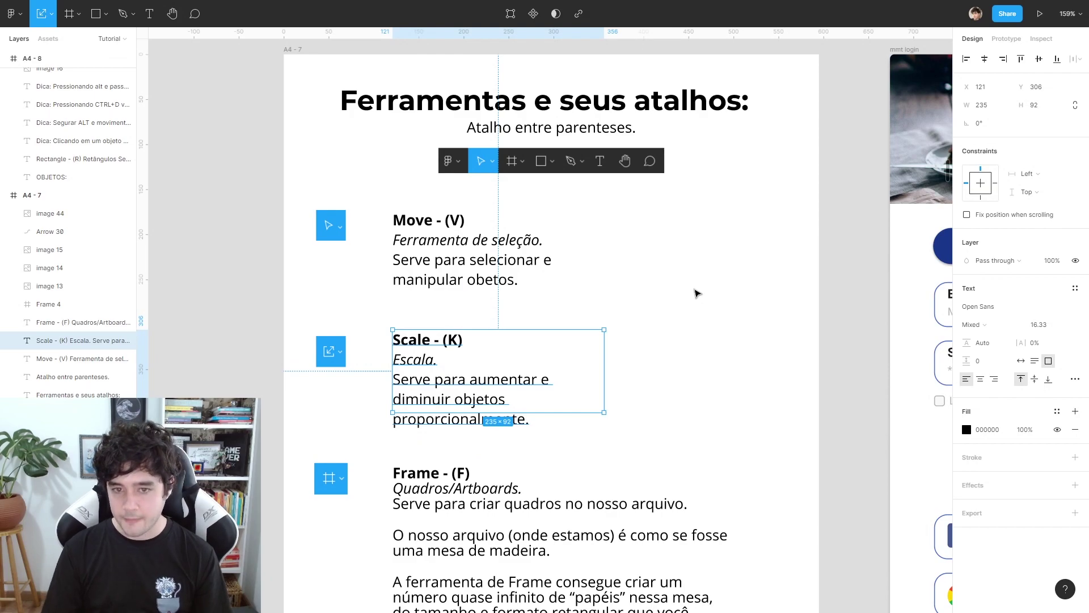
pyautogui.click(698, 293)
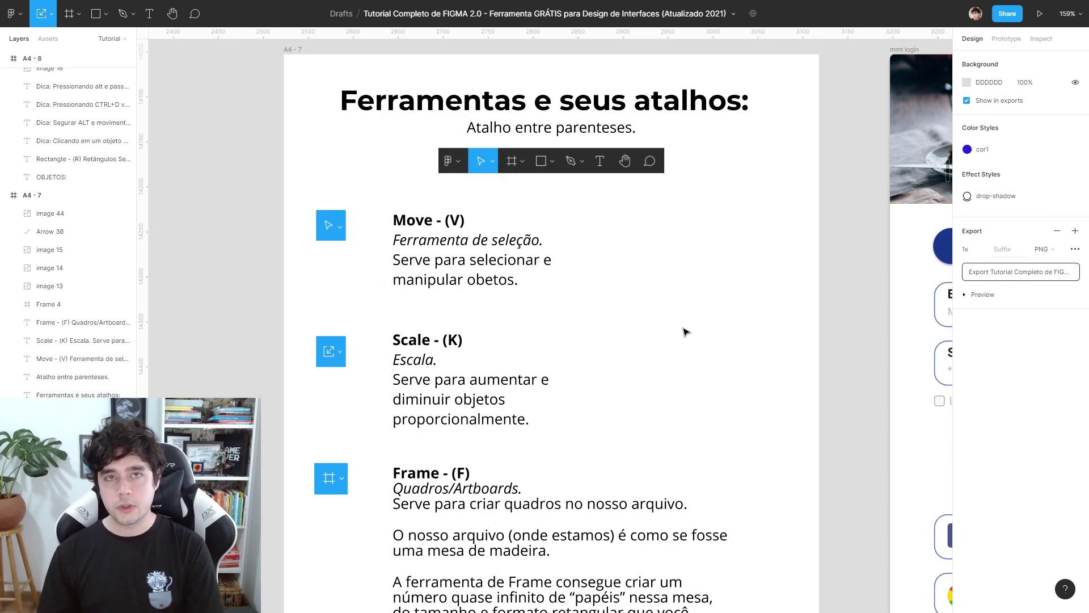
# Trial-scale the slide title and toolbar image by their corner handles.
pyautogui.click(710, 105)
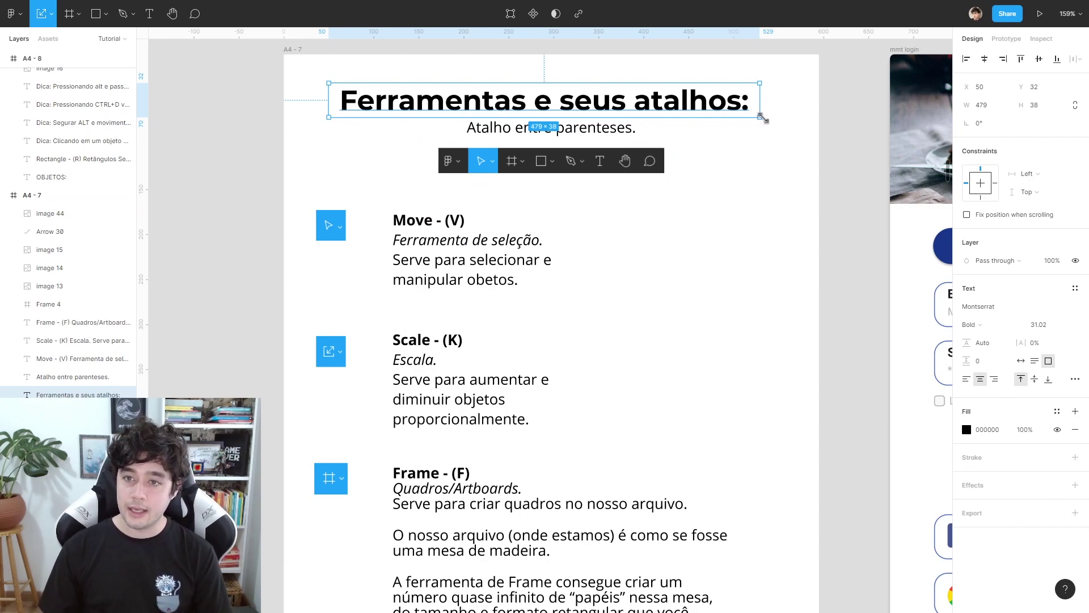
pyautogui.moveTo(763, 120)
pyautogui.mouseDown()
pyautogui.moveTo(790, 145)
pyautogui.moveTo(737, 124)
pyautogui.moveTo(754, 114)
pyautogui.mouseUp()
pyautogui.click(652, 164)
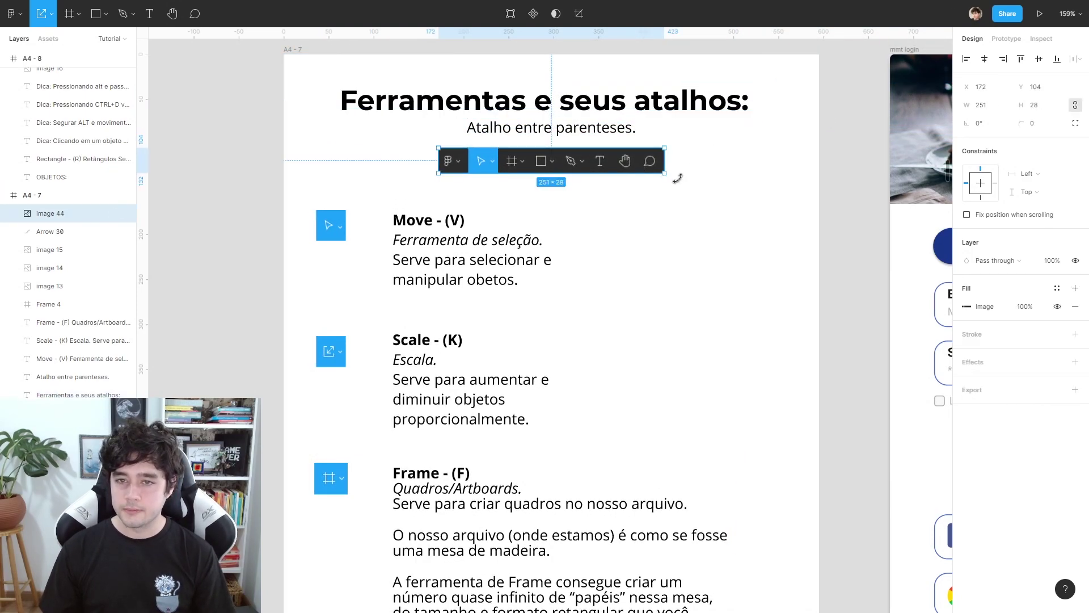
pyautogui.moveTo(665, 172)
pyautogui.mouseDown()
pyautogui.moveTo(704, 188)
pyautogui.moveTo(677, 168)
pyautogui.moveTo(834, 193)
pyautogui.moveTo(664, 173)
pyautogui.mouseUp()
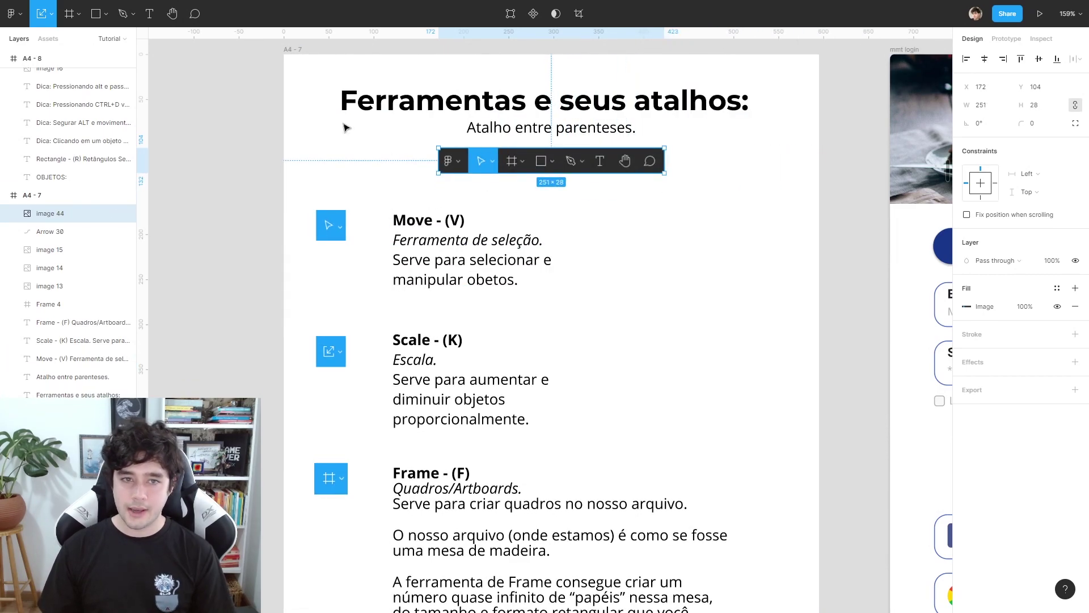
pyautogui.click(275, 104)
pyautogui.keyDown('ctrl'); pyautogui.scroll(2, 759, 139); pyautogui.keyUp('ctrl')
# Enlarge the mmt login frame to 834×977 twice with the Move tool, undoing each resize.
pyautogui.hscroll(8, 688, 146)
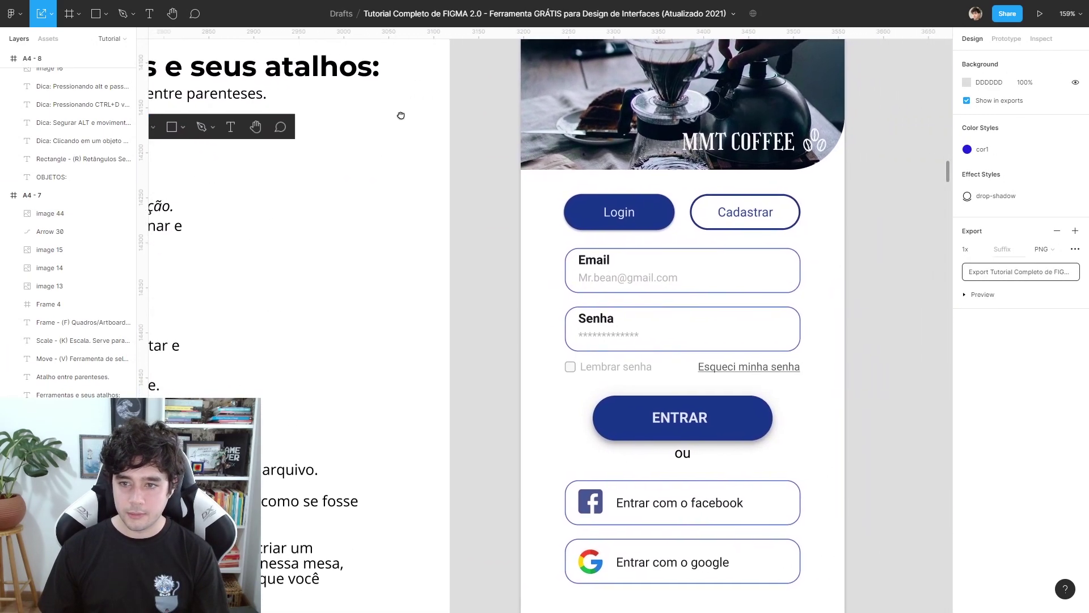
pyautogui.keyDown('ctrl'); pyautogui.scroll(-2, 401, 114); pyautogui.keyUp('ctrl')
pyautogui.keyDown('ctrl'); pyautogui.scroll(-3, 480, 118); pyautogui.keyUp('ctrl')
pyautogui.press('v')
pyautogui.click(478, 77)
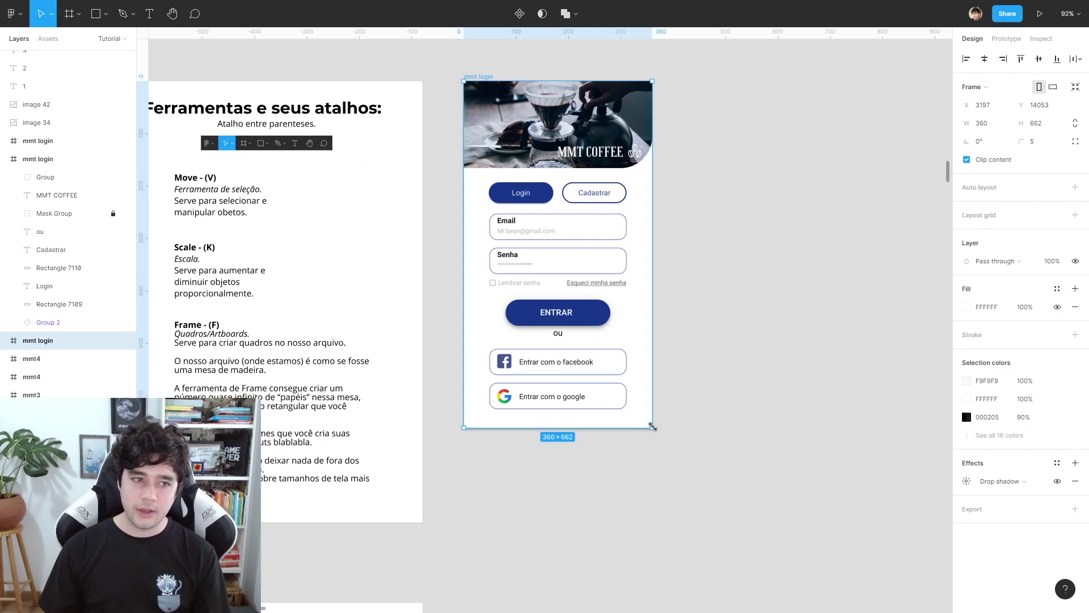
pyautogui.moveTo(653, 429); pyautogui.dragTo(900, 593)
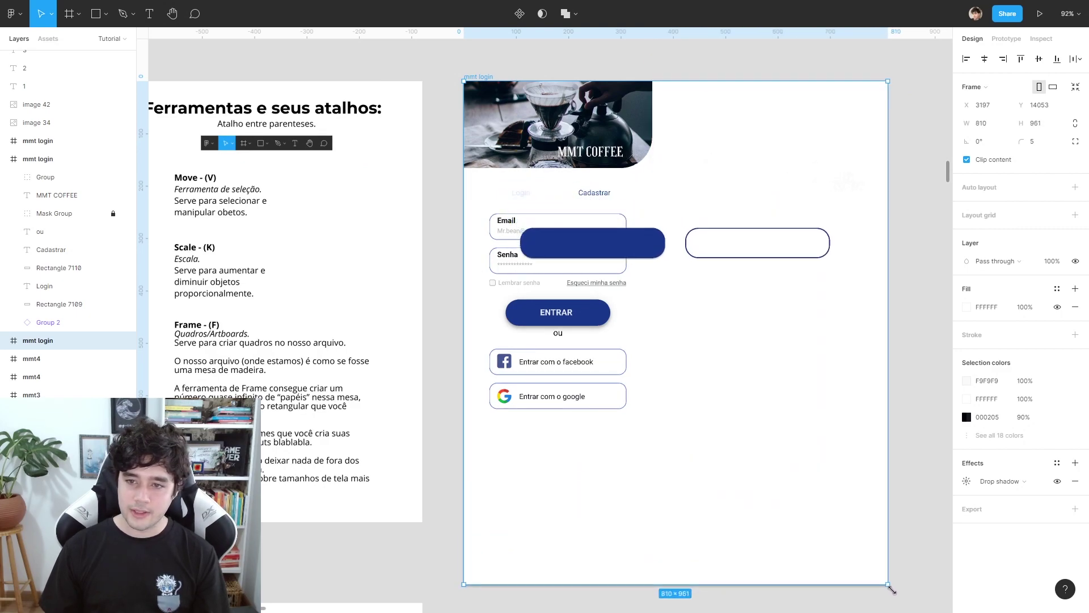
pyautogui.hotkey('ctrl', 'z')
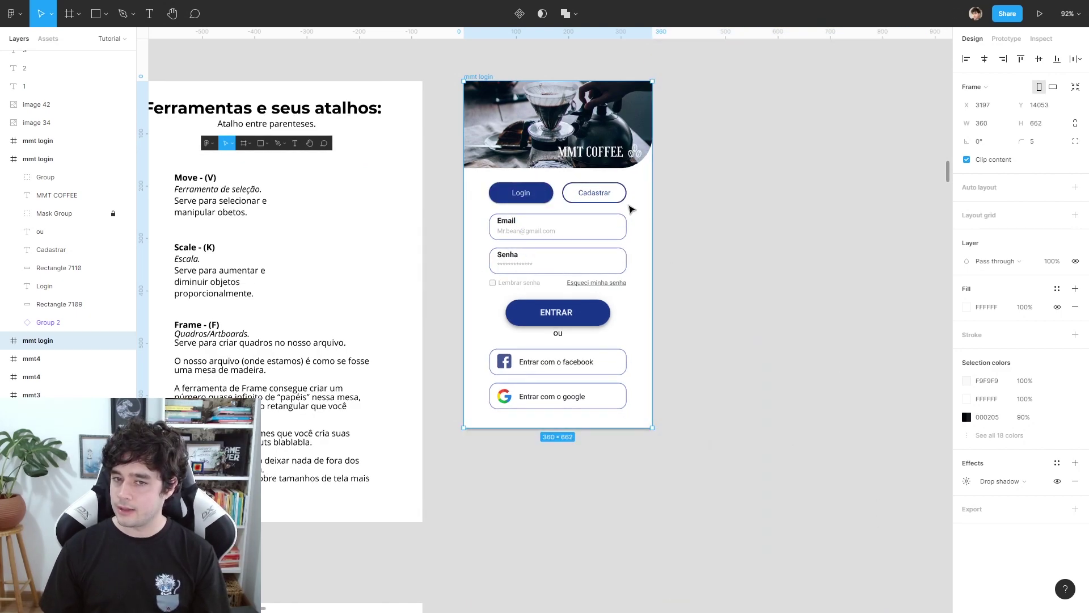
pyautogui.moveTo(619, 200); pyautogui.dragTo(494, 185)
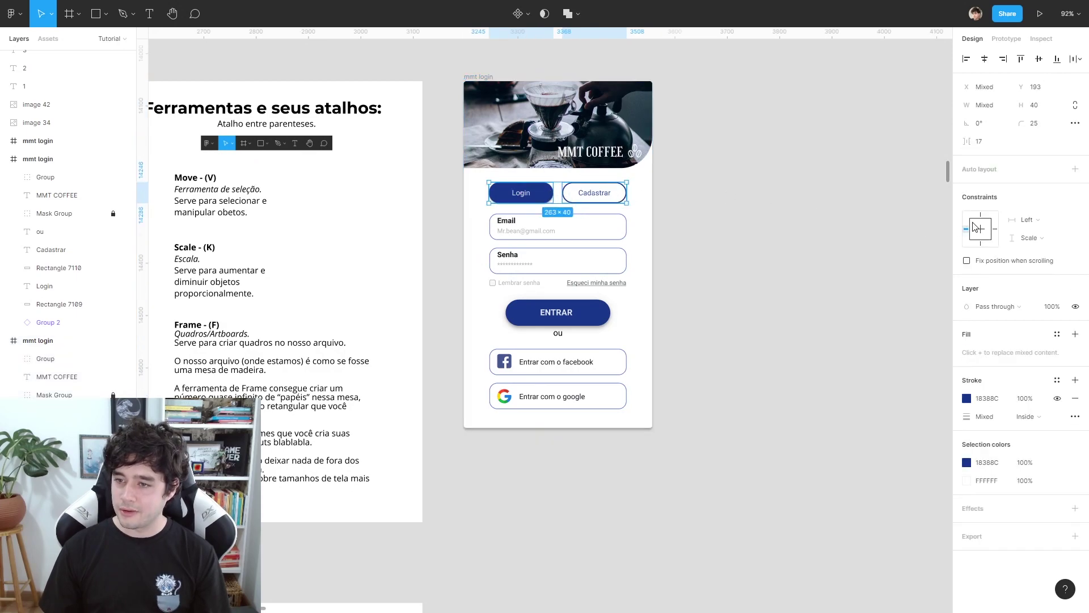
pyautogui.click(760, 223)
pyautogui.click(593, 211)
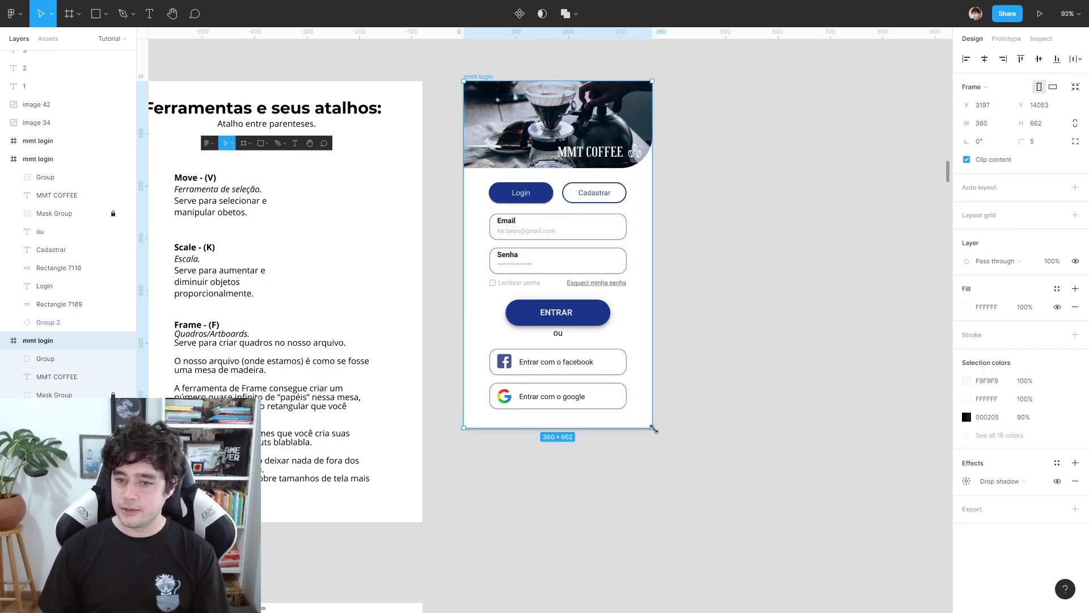
pyautogui.moveTo(654, 429)
pyautogui.mouseDown()
pyautogui.moveTo(827, 590)
pyautogui.moveTo(846, 553)
pyautogui.mouseUp()
pyautogui.hotkey('ctrl', 'z')
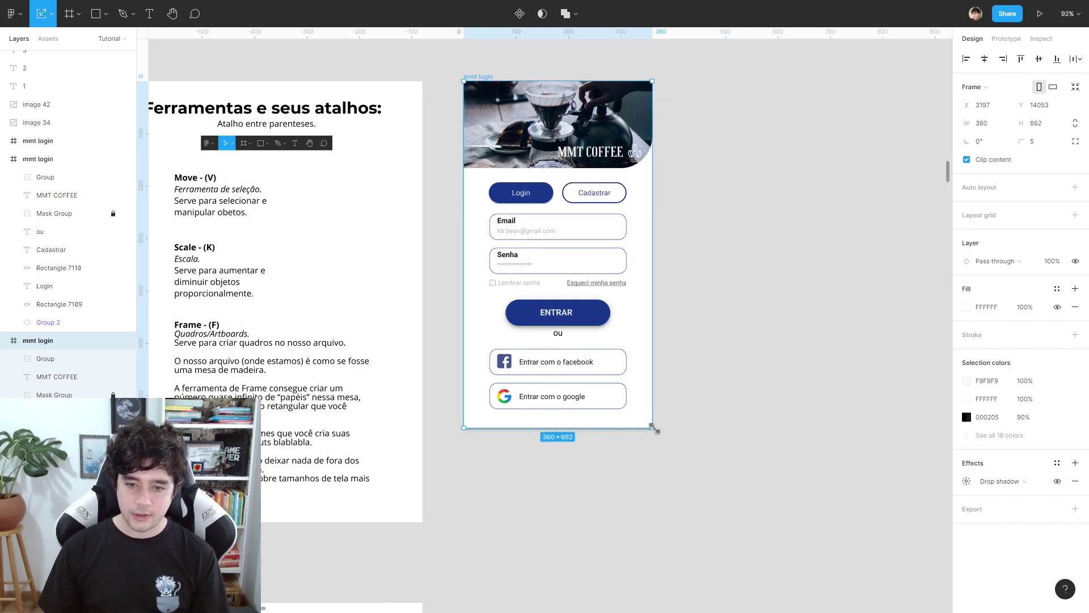
# Scale the login frame and its contents up, then back to 360 × 662.
pyautogui.hscroll(-3, 216, 269)
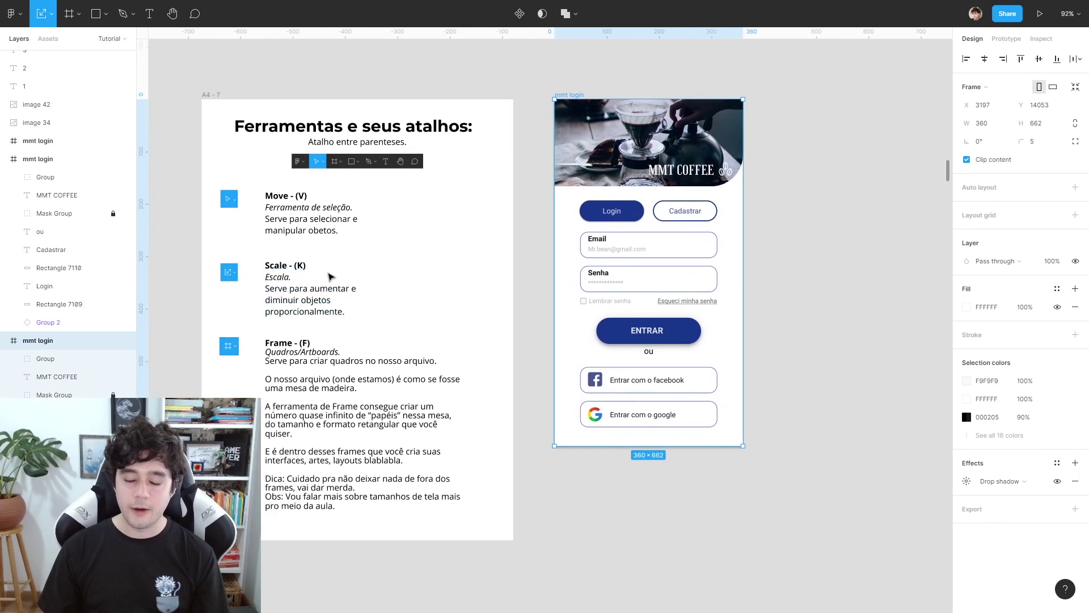
pyautogui.hscroll(3, 457, 324)
pyautogui.scroll(-2, 574, 342)
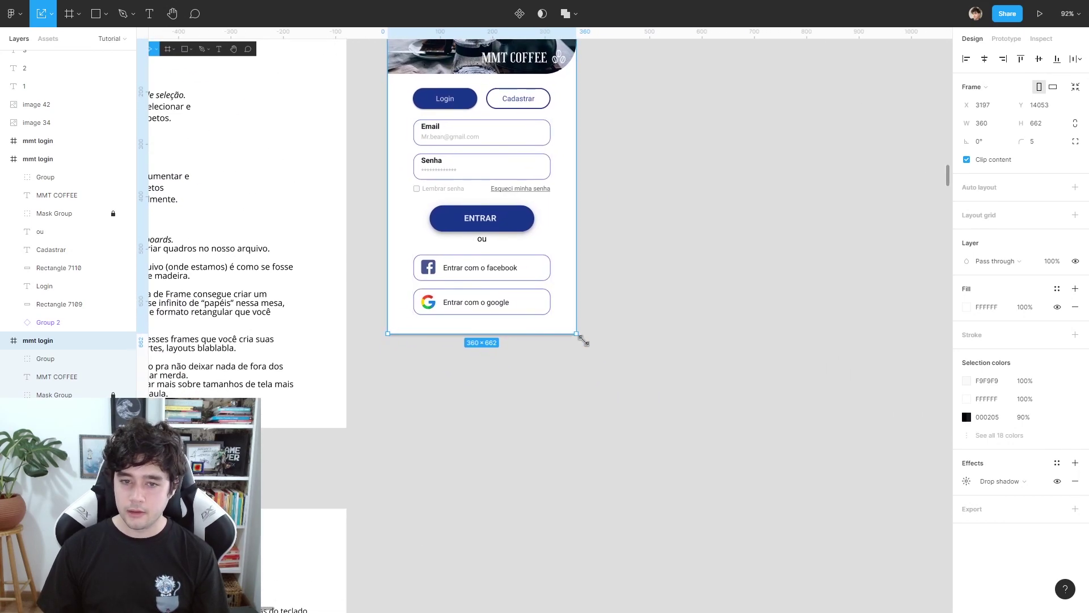
pyautogui.moveTo(583, 339)
pyautogui.mouseDown()
pyautogui.moveTo(653, 401)
pyautogui.moveTo(597, 389)
pyautogui.mouseUp()
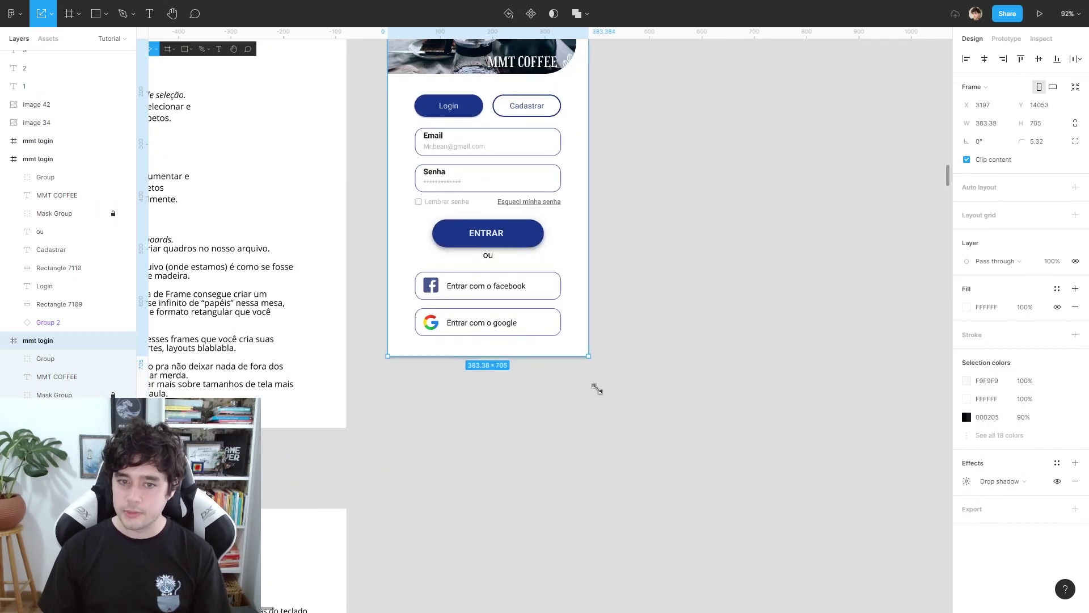
pyautogui.moveTo(597, 389); pyautogui.dragTo(545, 356)
pyautogui.hscroll(-5, 624, 357)
pyautogui.scroll(2, 624, 358)
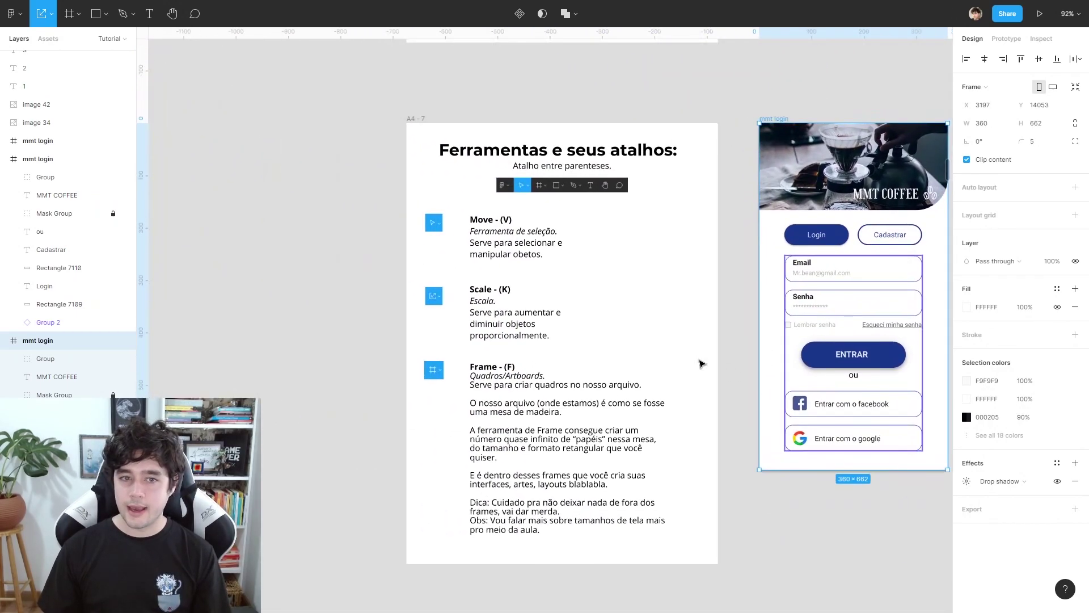
pyautogui.scroll(5, 702, 364)
pyautogui.scroll(-2, 671, 262)
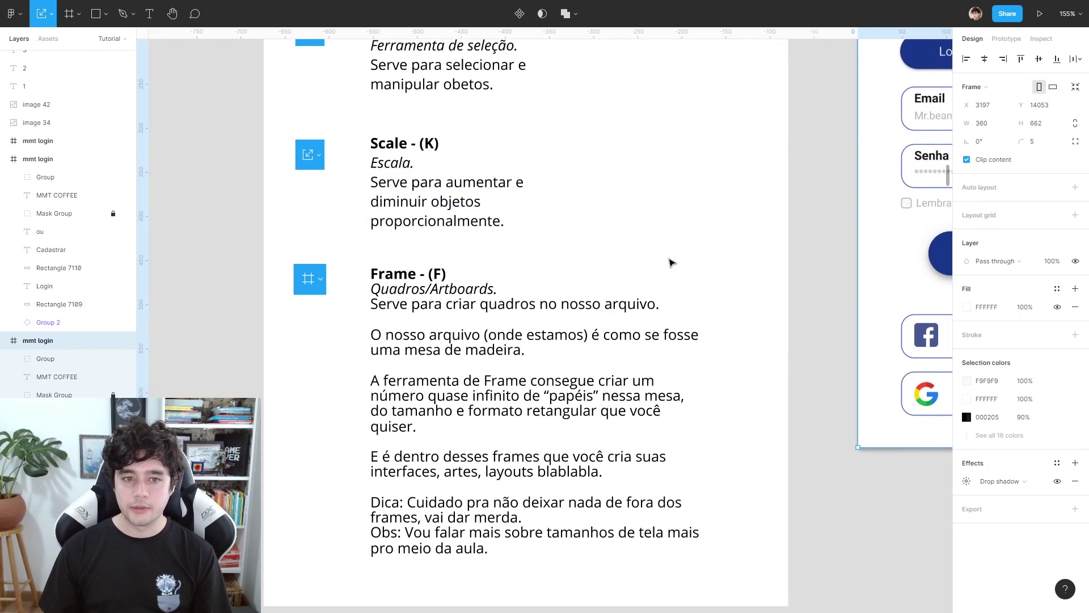
pyautogui.scroll(-2, 671, 262)
pyautogui.click(804, 232)
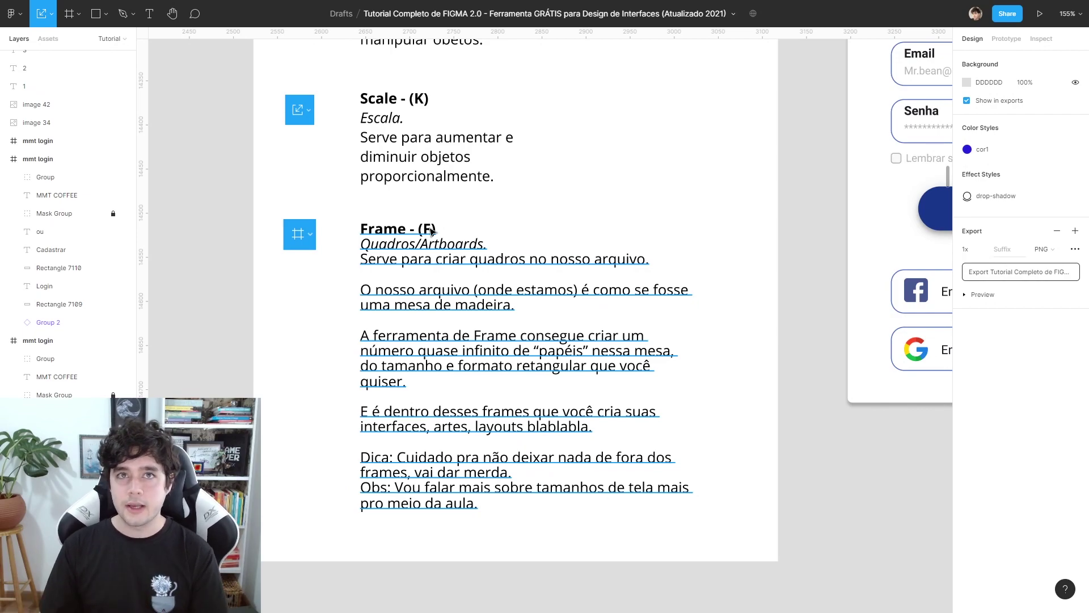
pyautogui.scroll(-1, 587, 193)
pyautogui.scroll(5, 499, 392)
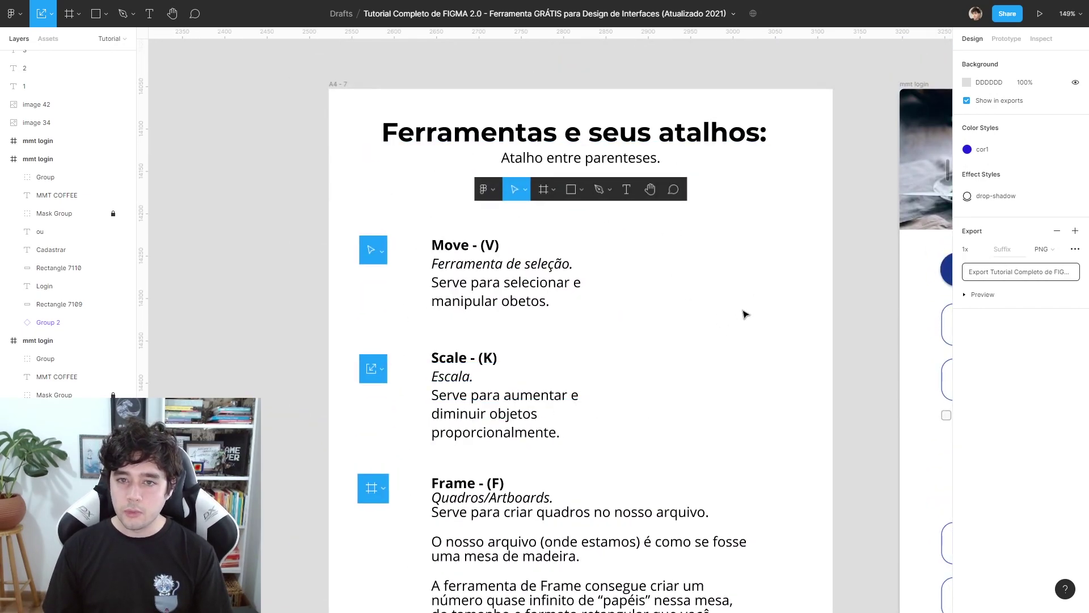
pyautogui.click(750, 375)
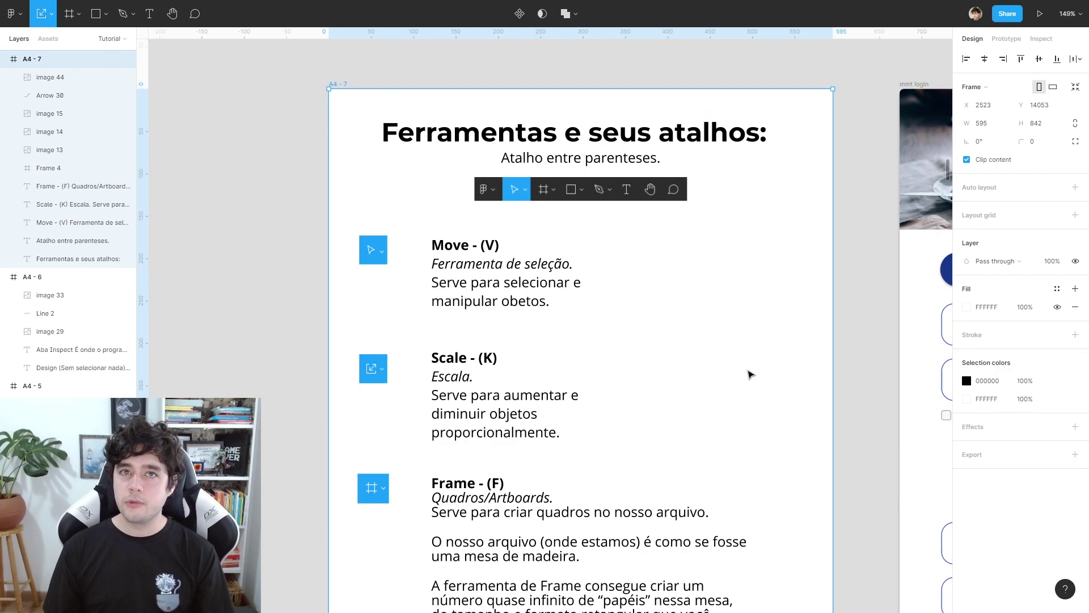
pyautogui.scroll(-1, 709, 370)
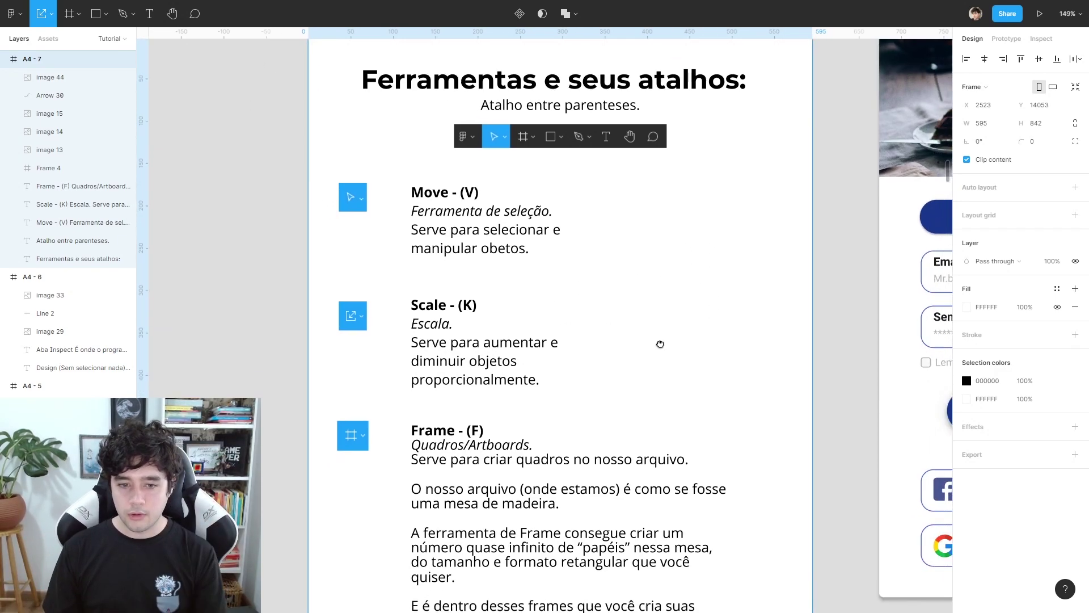
pyautogui.scroll(-5, 590, 345)
pyautogui.press('Escape')
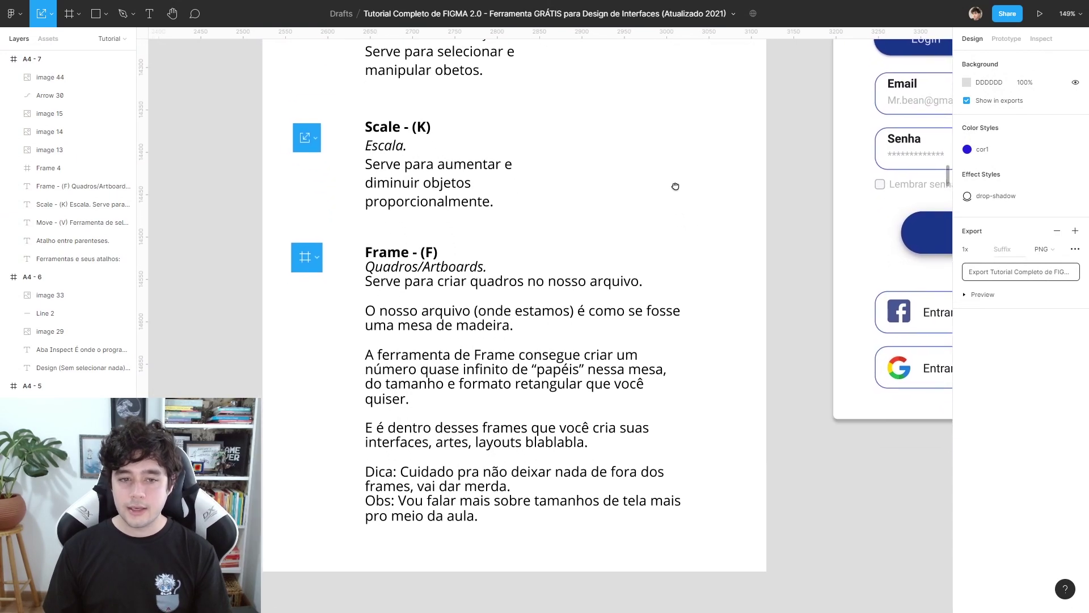
pyautogui.scroll(2, 683, 248)
pyautogui.scroll(-2, 683, 248)
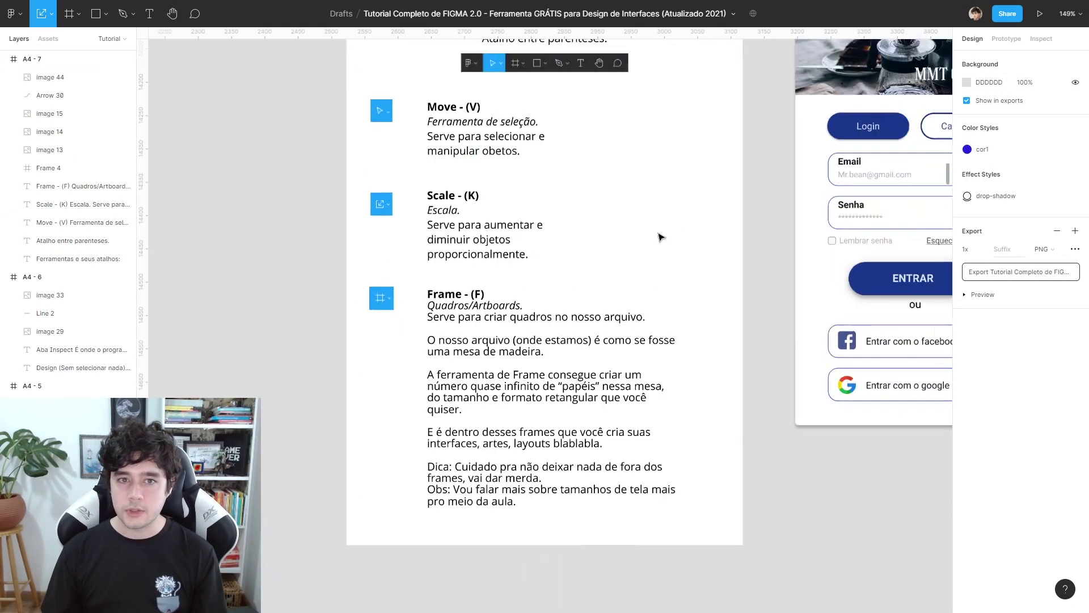
pyautogui.scroll(-10, 662, 236)
pyautogui.scroll(-5, 656, 437)
pyautogui.scroll(2, 745, 393)
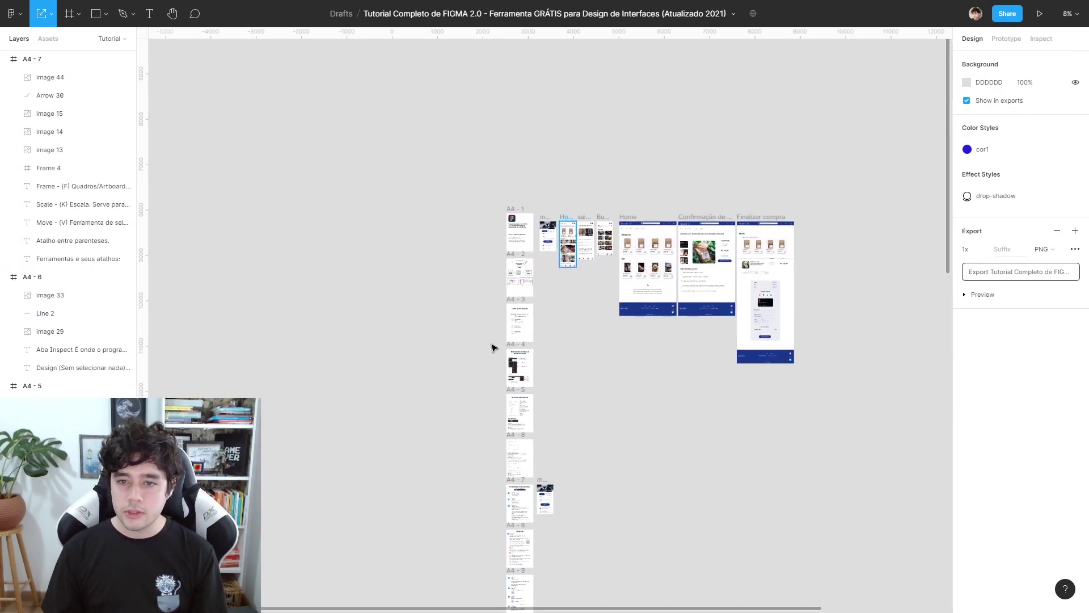
pyautogui.hscroll(3, 513, 282)
pyautogui.scroll(2, 604, 369)
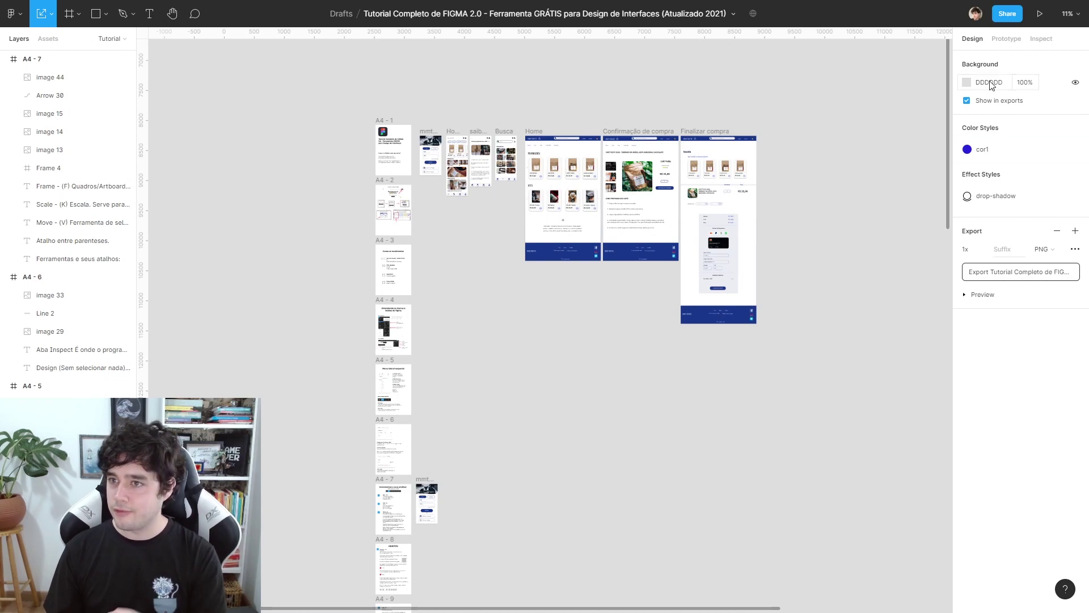
pyautogui.click(967, 84)
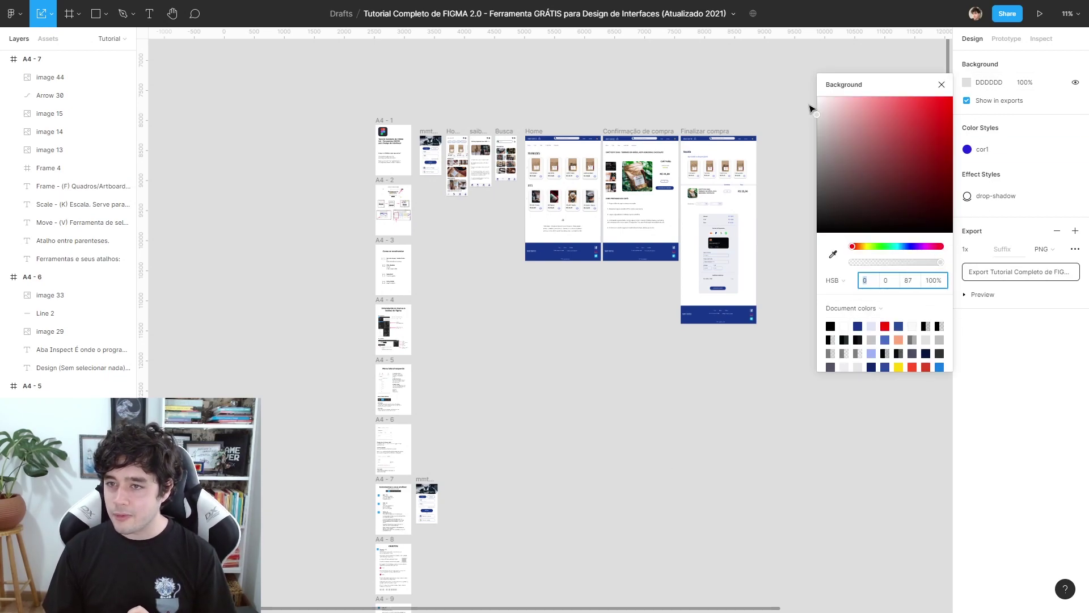
pyautogui.click(855, 246)
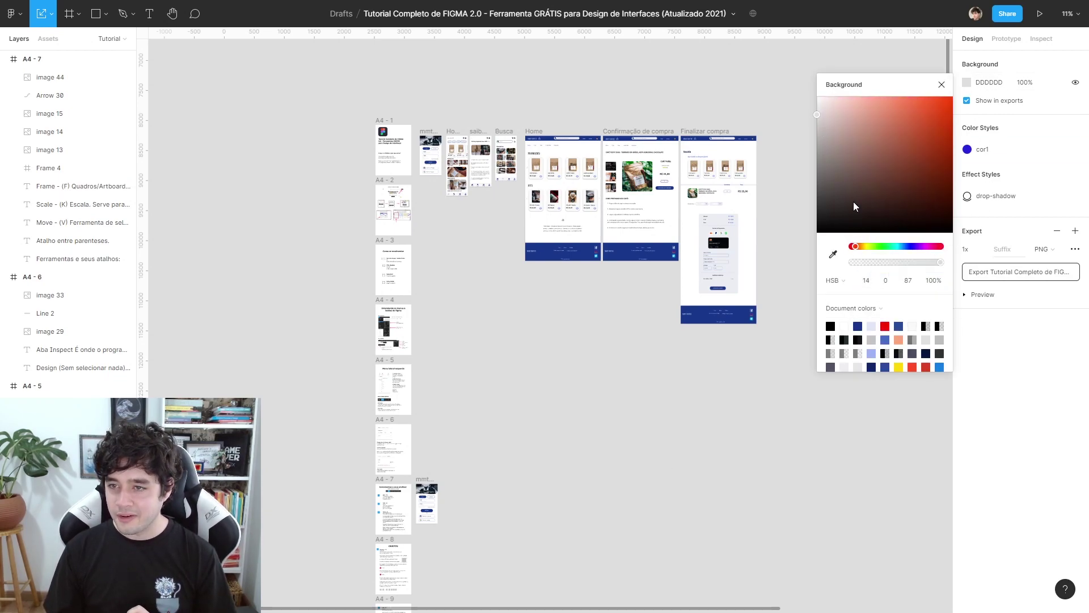
pyautogui.moveTo(858, 98); pyautogui.dragTo(865, 95)
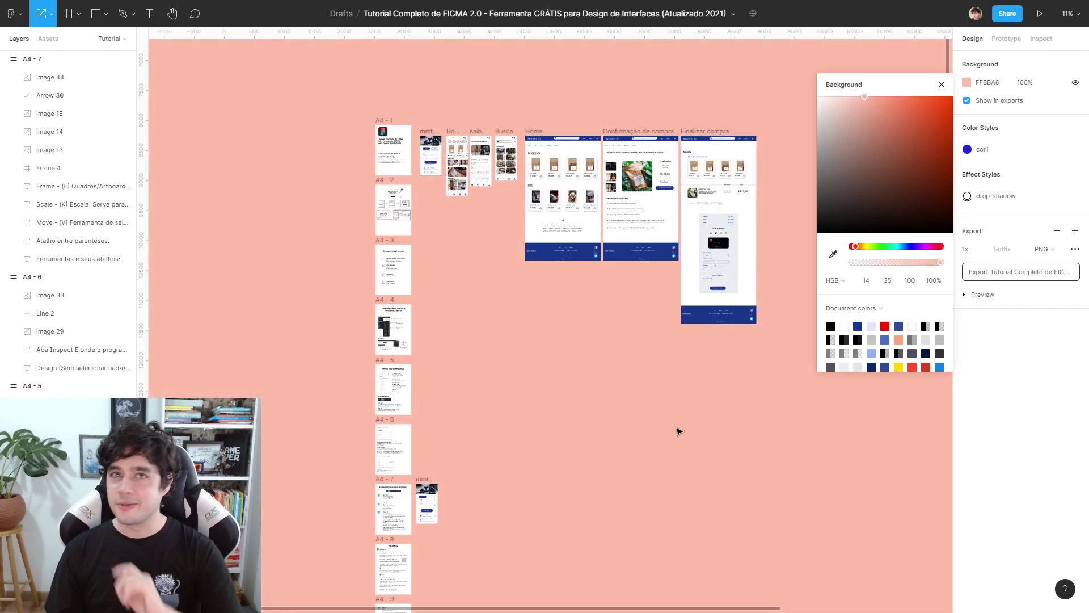
pyautogui.click(942, 85)
pyautogui.hotkey('ctrl', 'z')
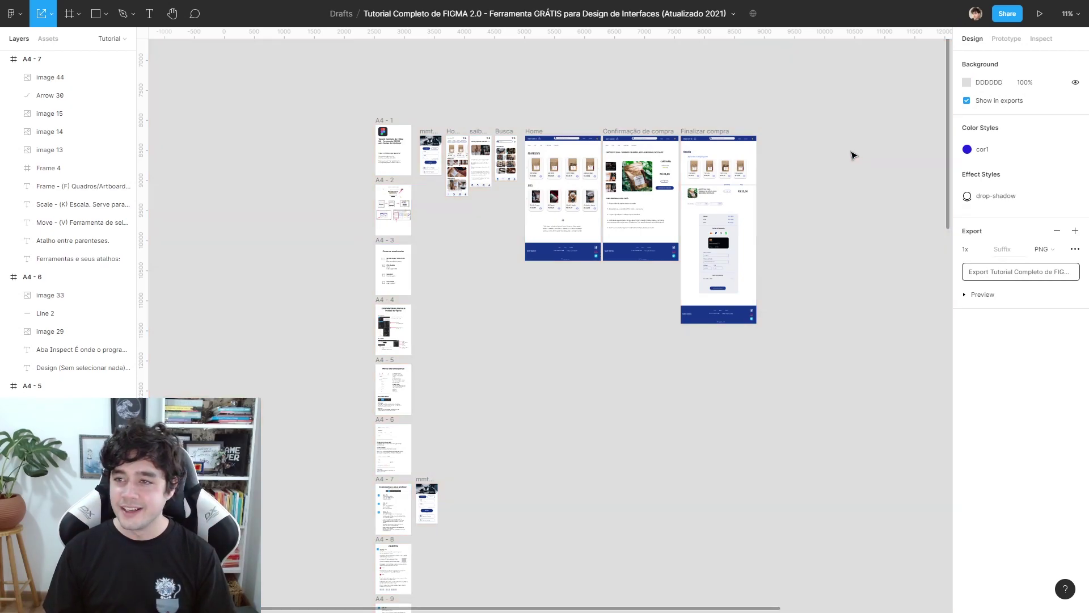
pyautogui.hscroll(-1, 584, 353)
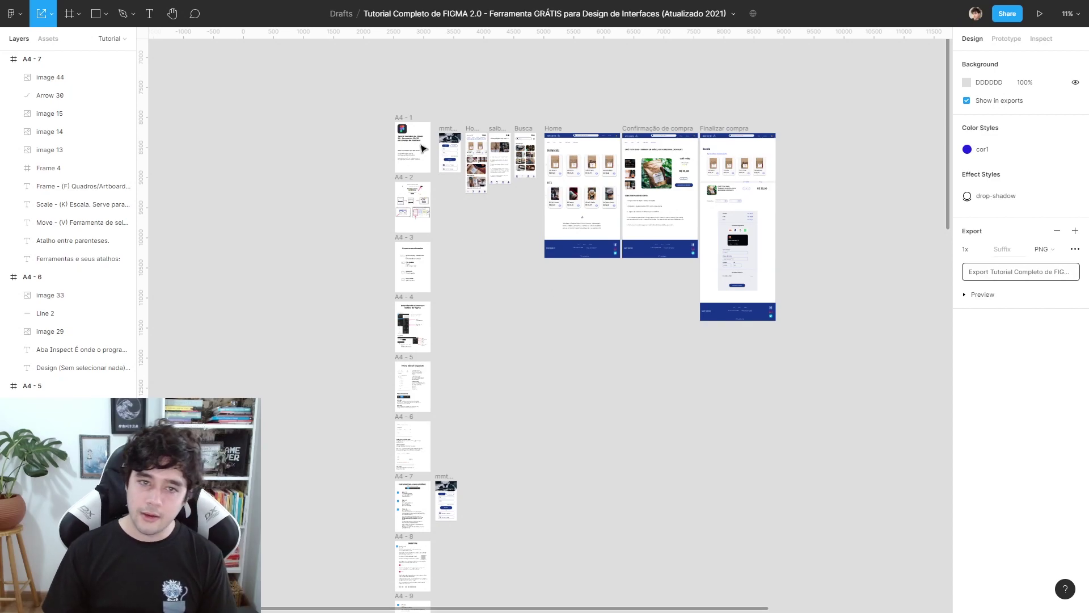
pyautogui.click(405, 119)
pyautogui.scroll(10, 405, 119)
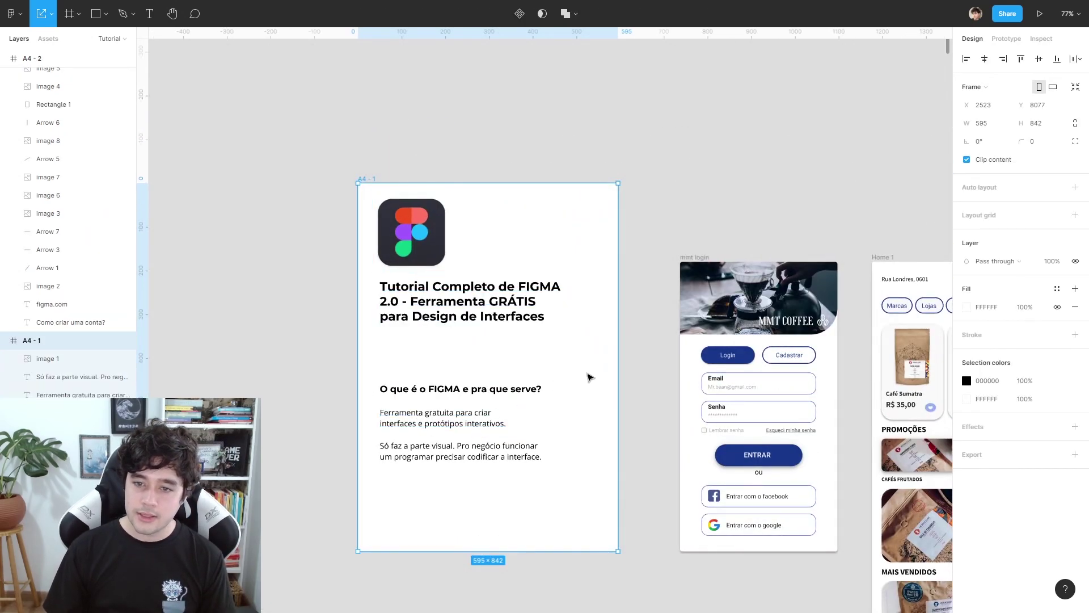
pyautogui.hscroll(5, 422, 187)
pyautogui.click(423, 187)
pyautogui.scroll(-5, 649, 428)
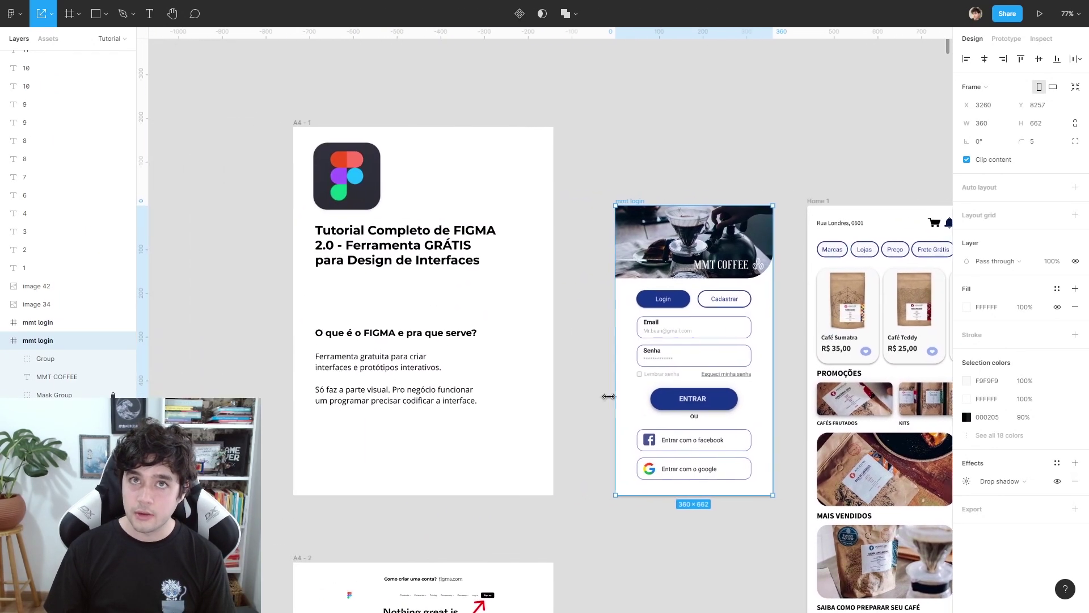
pyautogui.scroll(-5, 650, 429)
pyautogui.scroll(-5, 594, 401)
pyautogui.hscroll(4, 593, 401)
pyautogui.scroll(2, 440, 182)
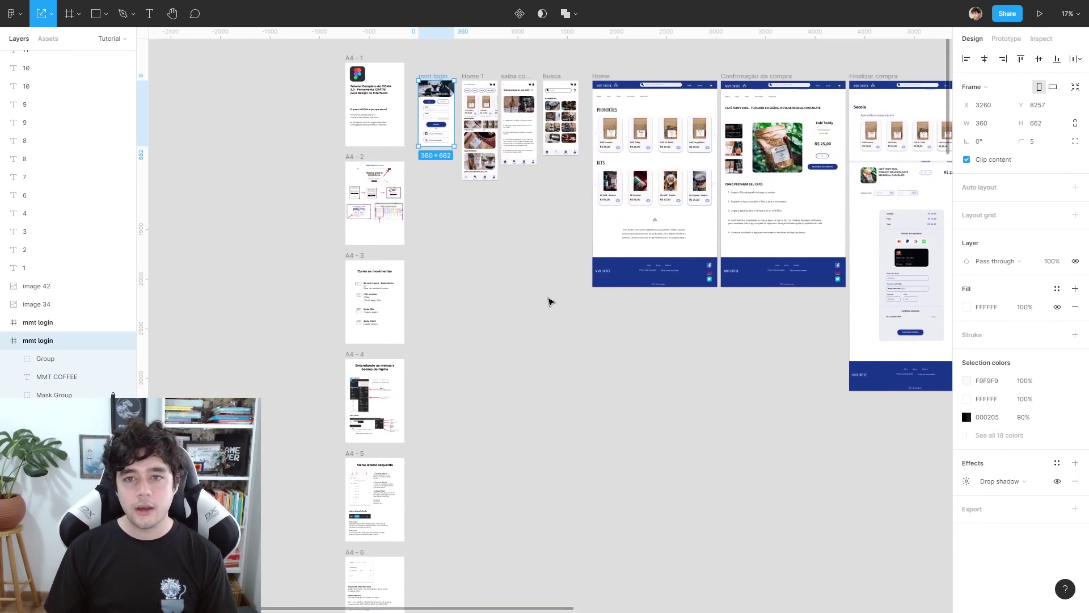
pyautogui.scroll(2, 569, 355)
pyautogui.hscroll(2, 531, 350)
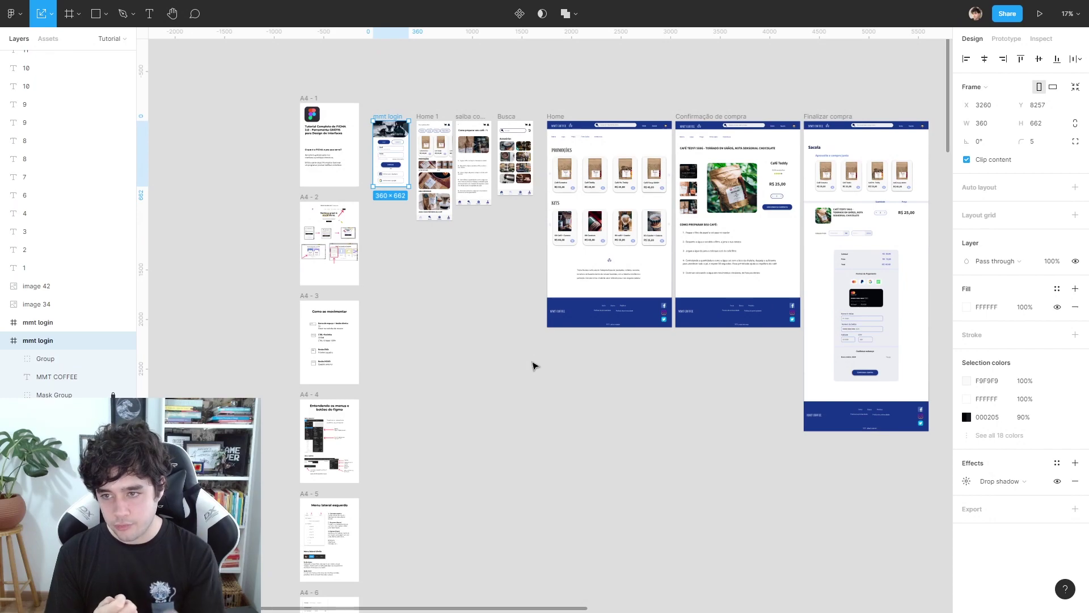
pyautogui.moveTo(486, 391); pyautogui.dragTo(482, 156)
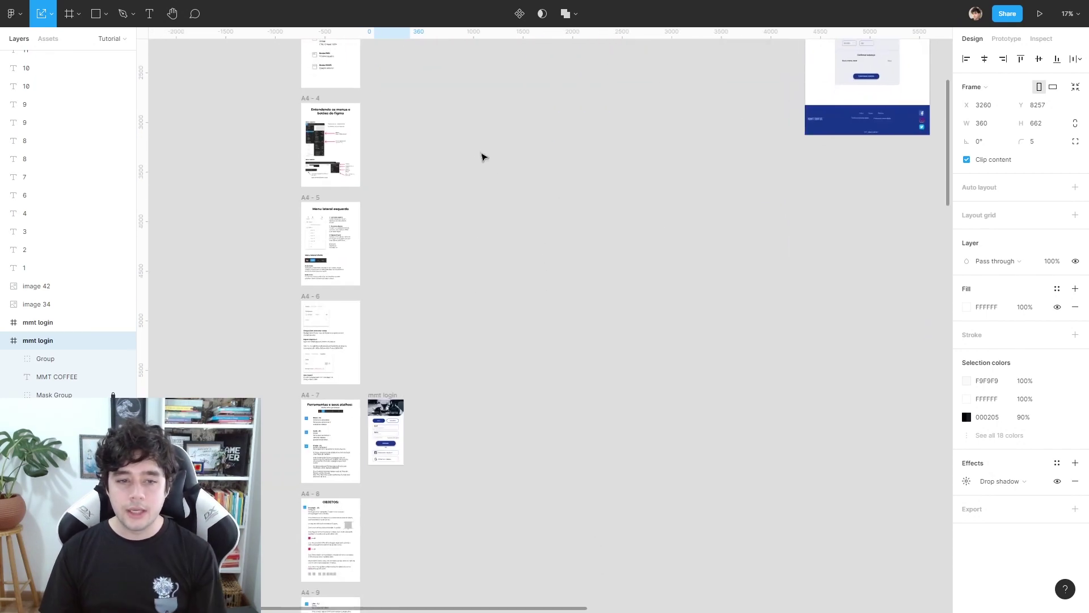
pyautogui.hscroll(-2, 580, 292)
pyautogui.hscroll(-2, 433, 426)
pyautogui.scroll(5, 443, 427)
# Check the Frame tool's Frame/Slice variants, then draw Frame 5 on blank canvas.
pyautogui.scroll(5, 444, 426)
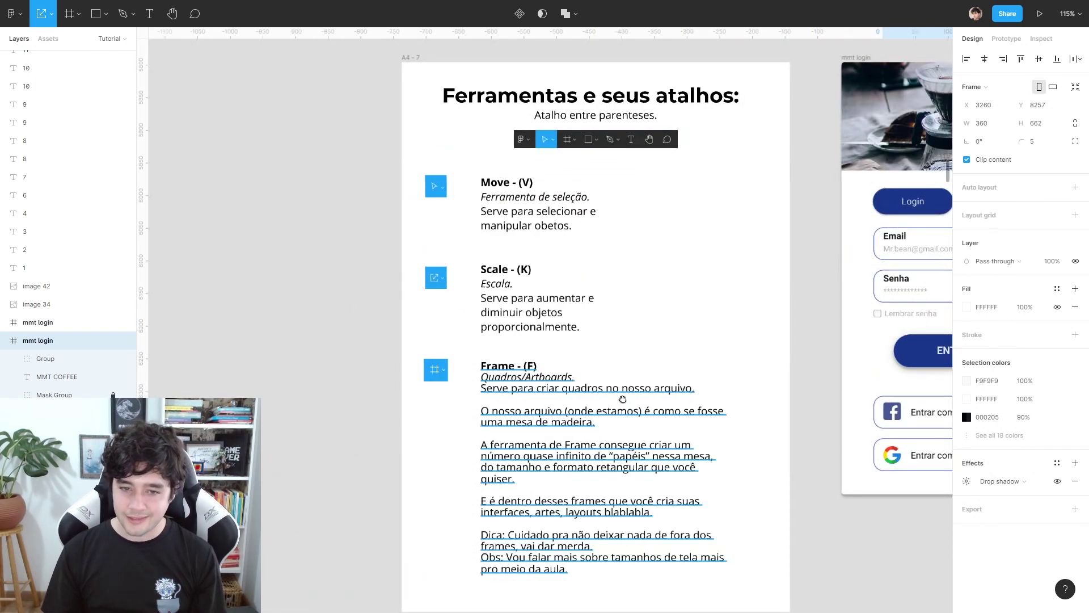
pyautogui.scroll(3, 606, 299)
pyautogui.moveTo(481, 289); pyautogui.dragTo(526, 275)
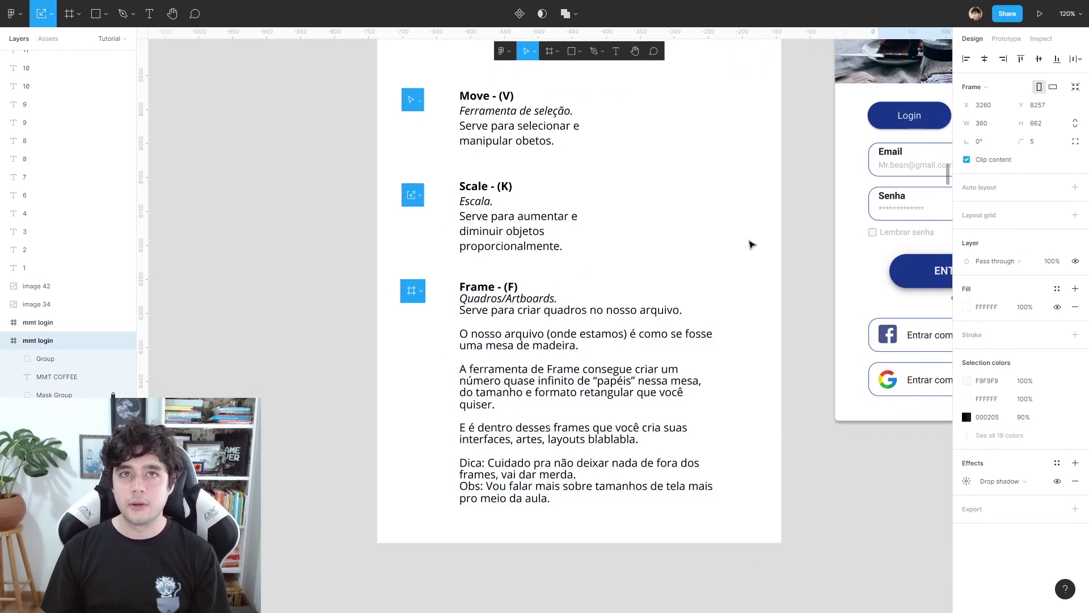
pyautogui.press('f')
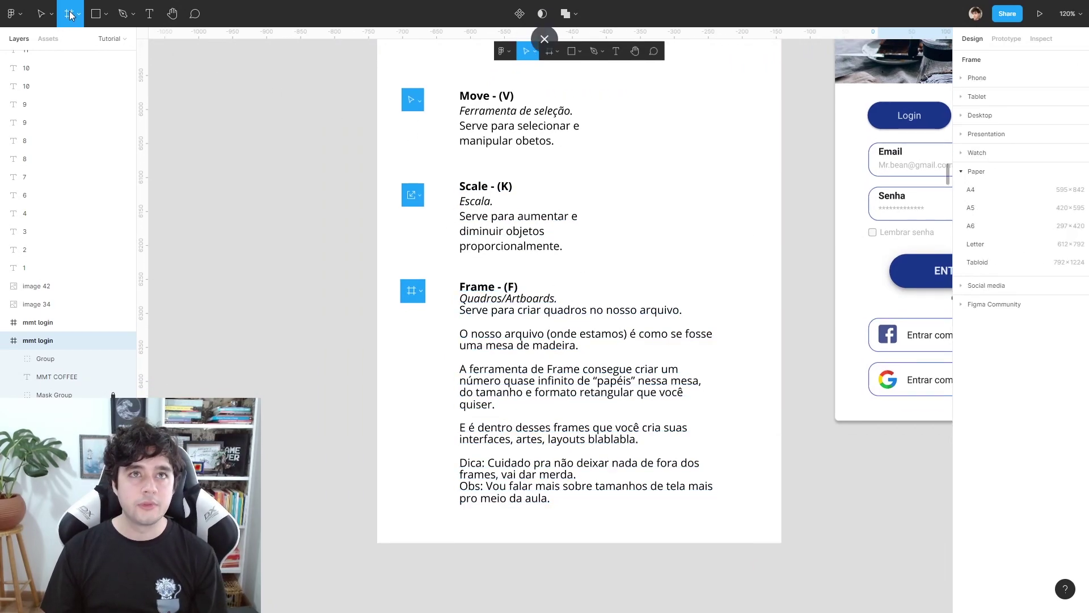
pyautogui.click(78, 17)
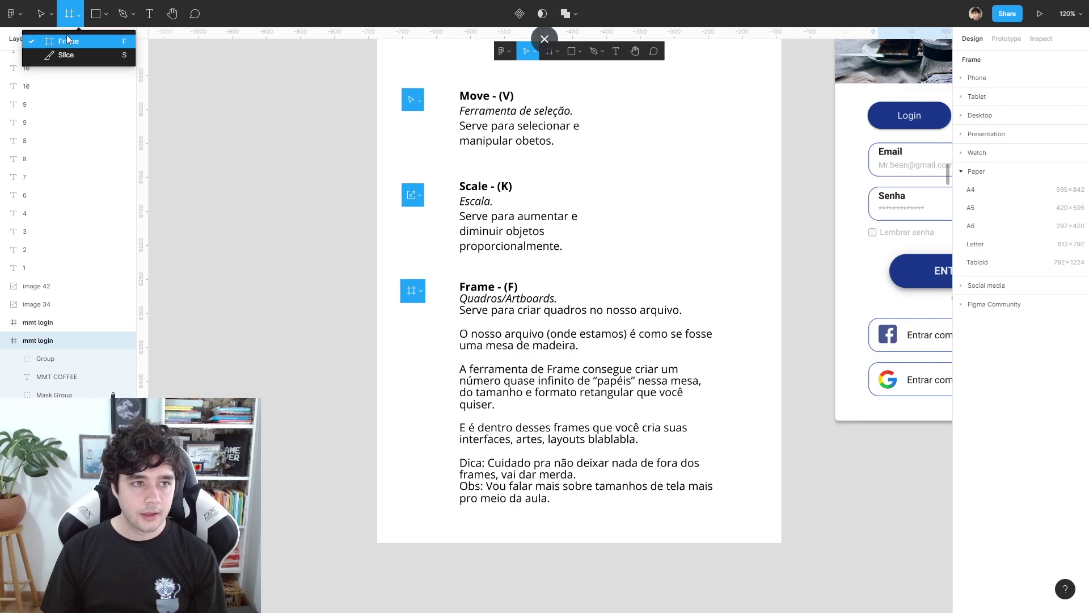
pyautogui.click(78, 45)
pyautogui.hscroll(-10, 535, 162)
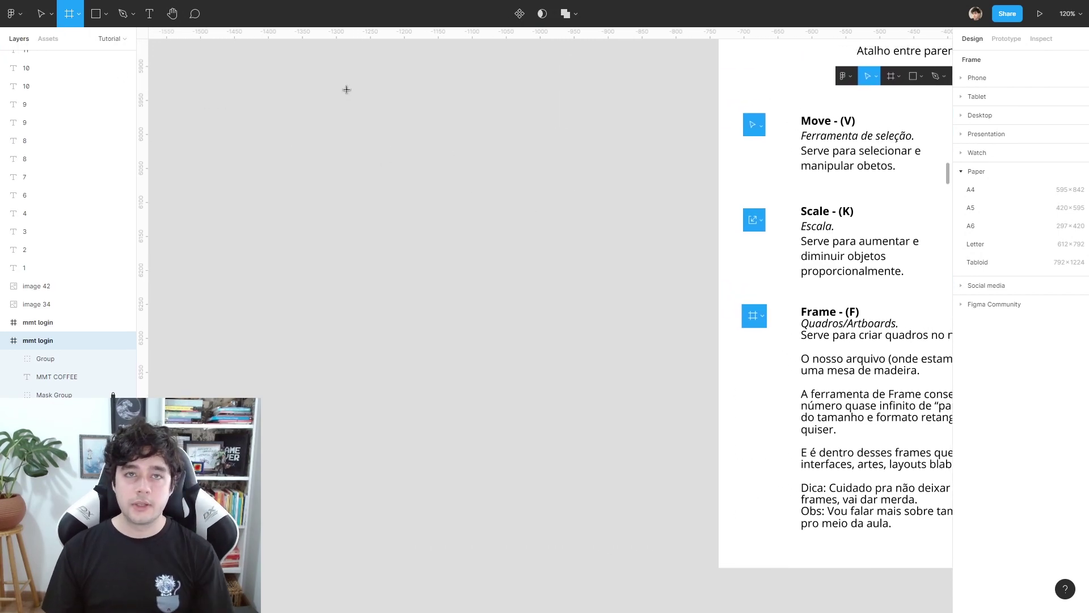
pyautogui.moveTo(339, 73); pyautogui.dragTo(498, 417)
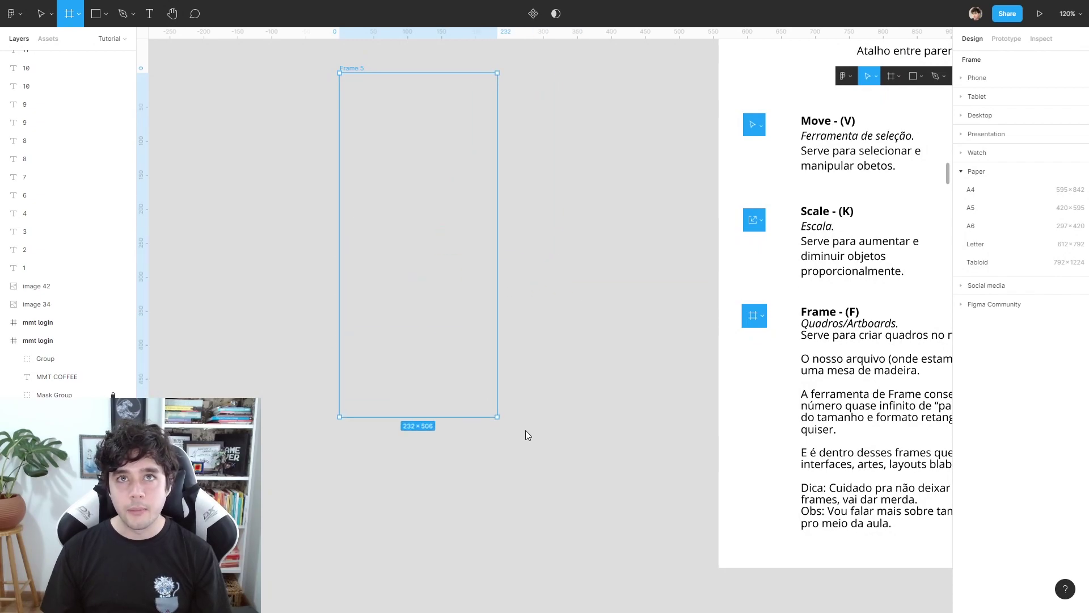
pyautogui.moveTo(526, 435)
pyautogui.mouseDown()
pyautogui.moveTo(570, 458)
pyautogui.moveTo(629, 440)
pyautogui.moveTo(604, 484)
pyautogui.mouseUp()
pyautogui.click(662, 513)
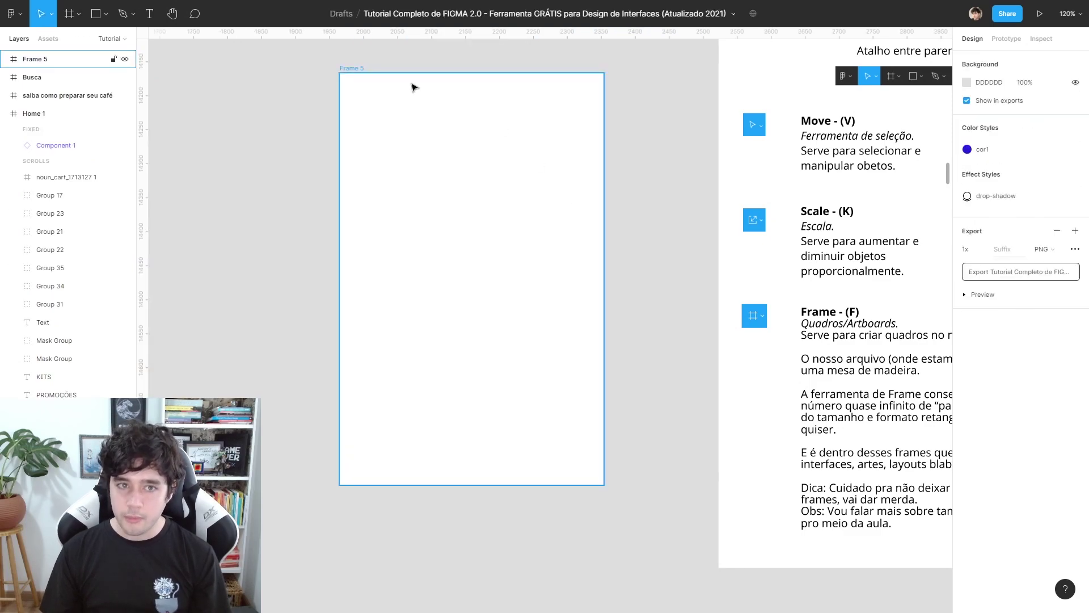
# Replace Frame 5 with a 428×926 iPhone 13 Pro Max preset frame.
pyautogui.click(367, 70)
pyautogui.press('Delete')
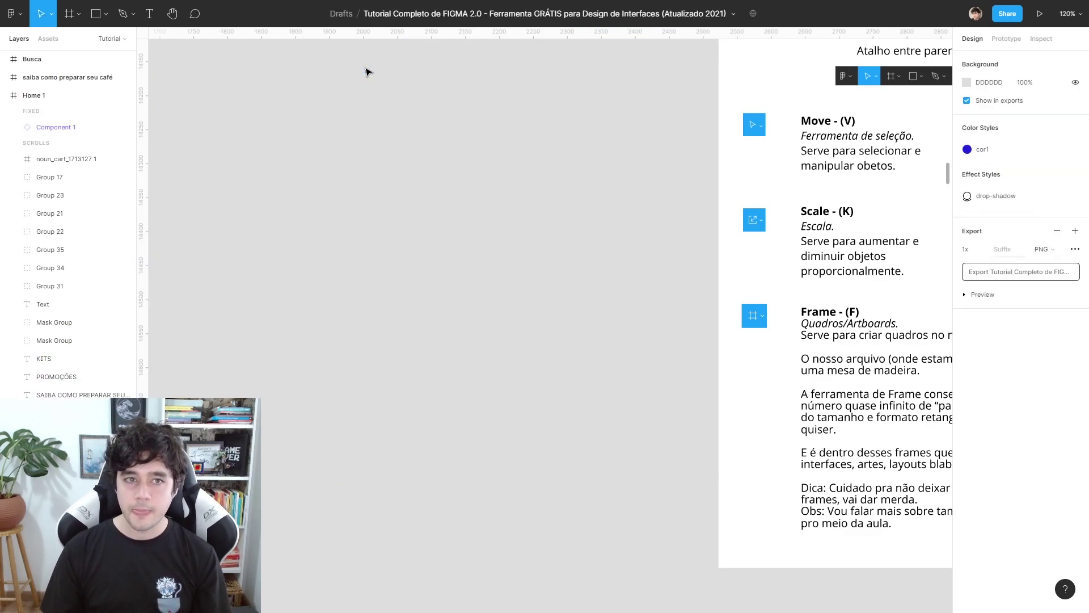
pyautogui.press('f')
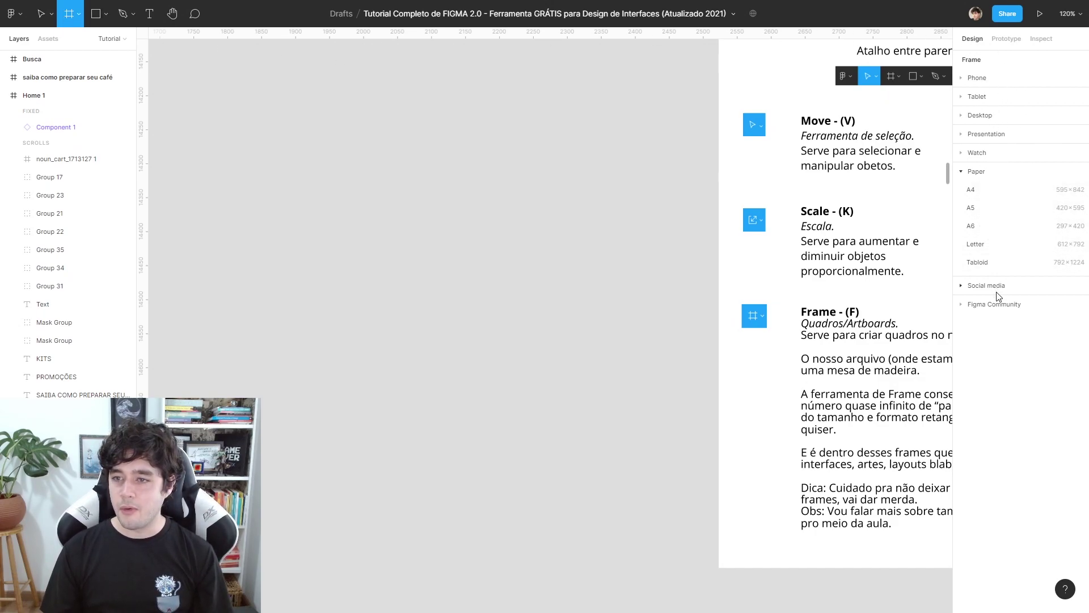
pyautogui.hscroll(-5, 889, 167)
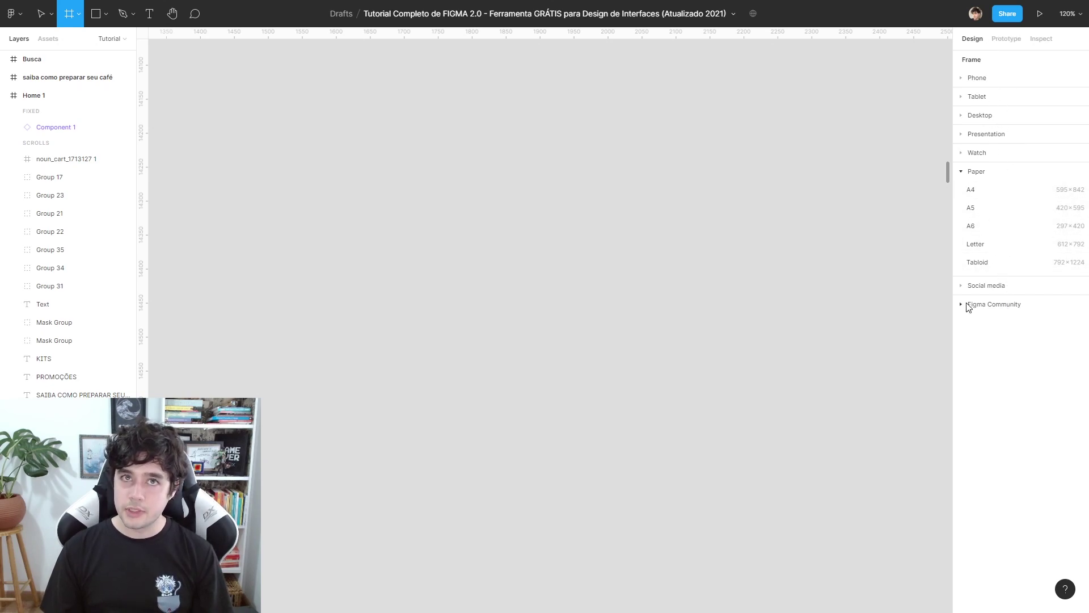
pyautogui.click(962, 79)
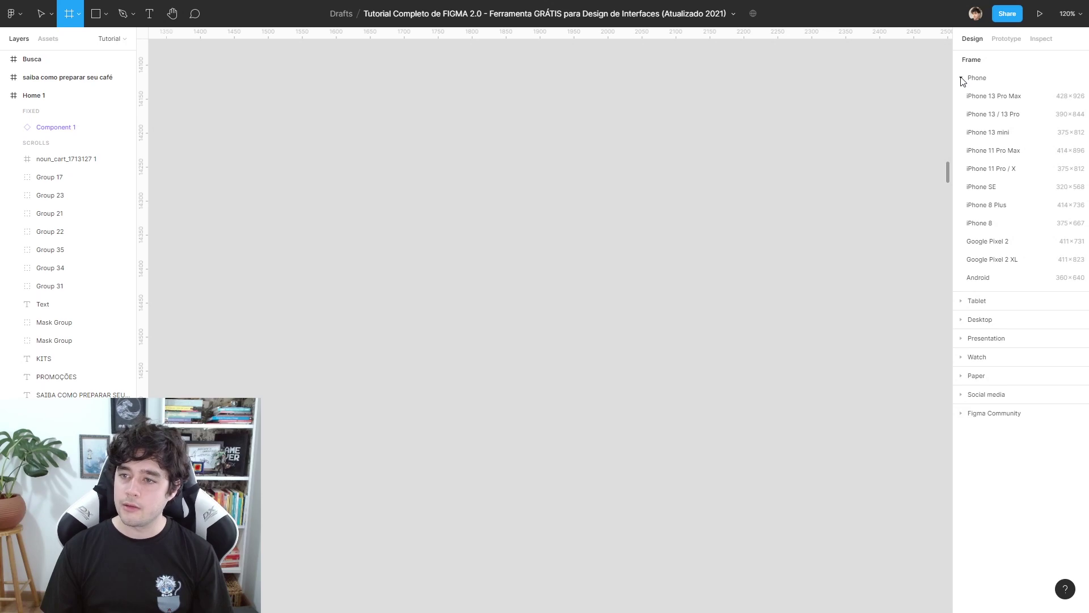
pyautogui.click(994, 97)
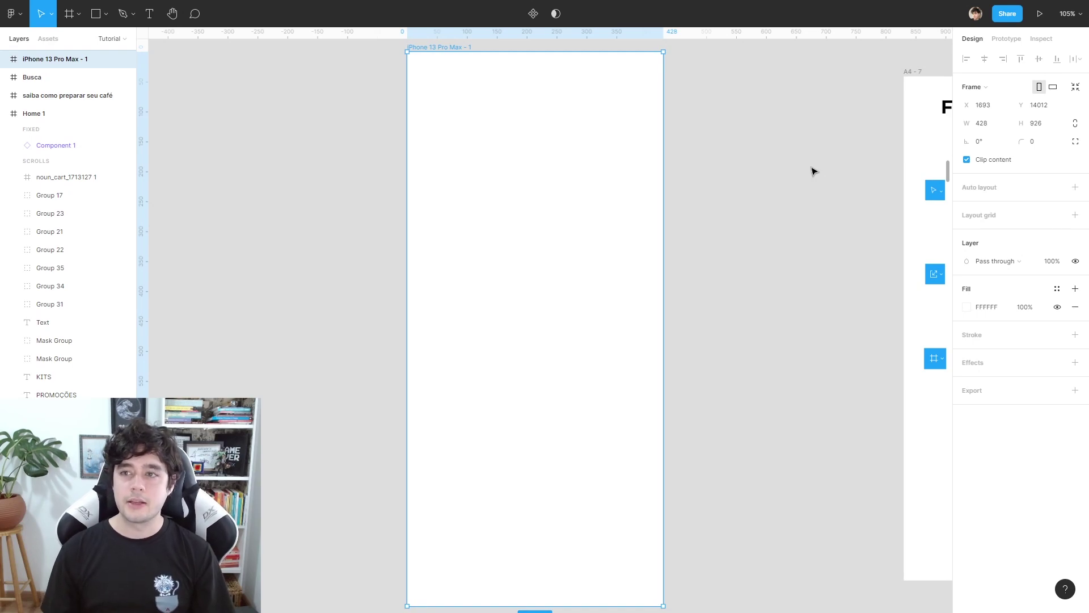
# Replace the iPhone frame with a 360×640 Android - 1 preset frame, nudged slightly right.
pyautogui.press('Delete')
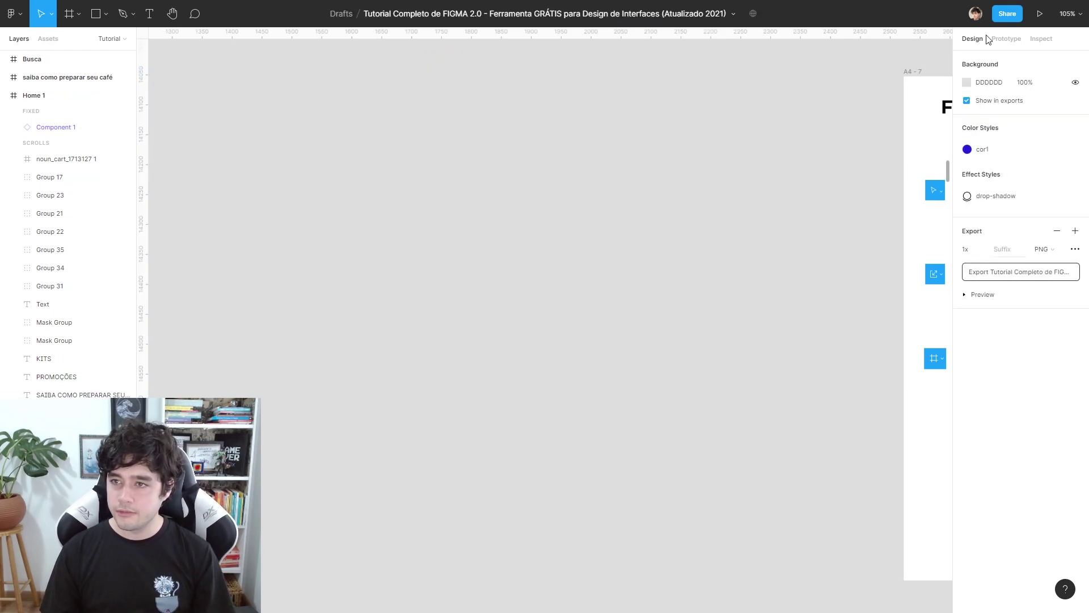
pyautogui.press('f')
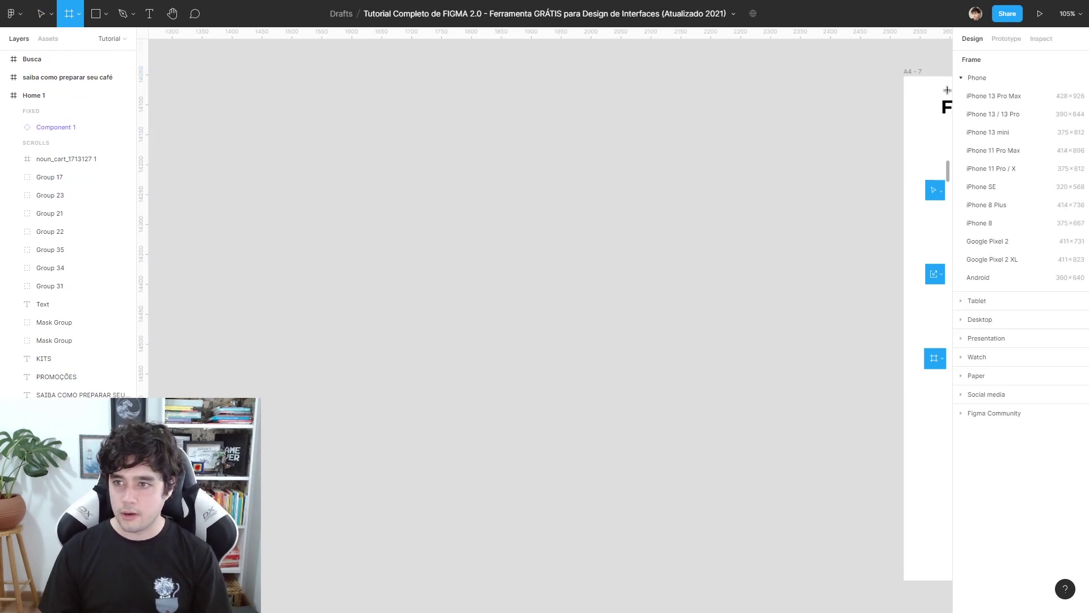
pyautogui.click(978, 278)
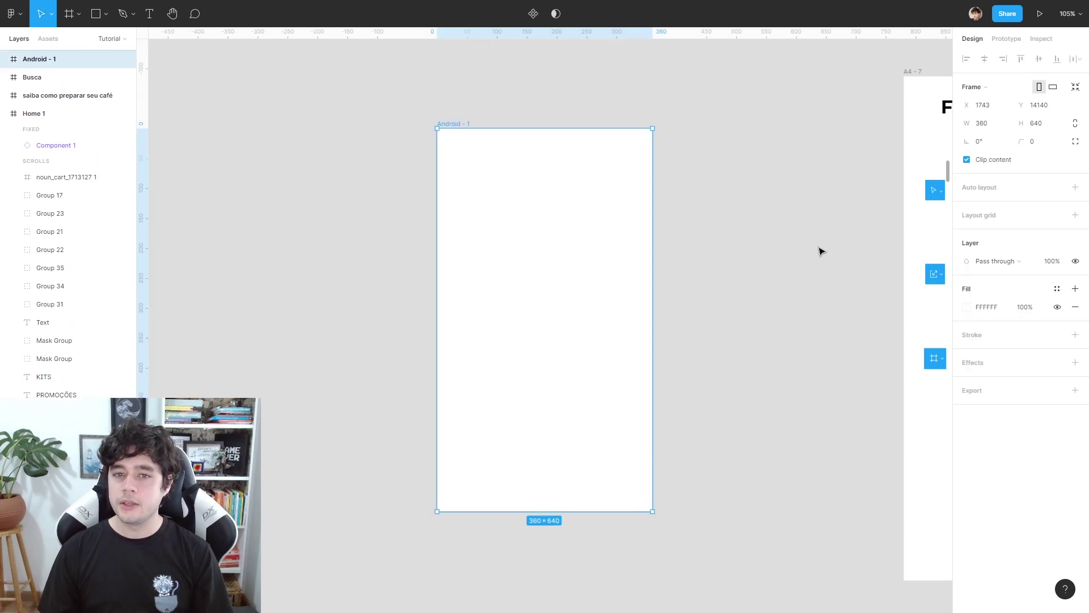
pyautogui.moveTo(457, 123); pyautogui.dragTo(518, 119)
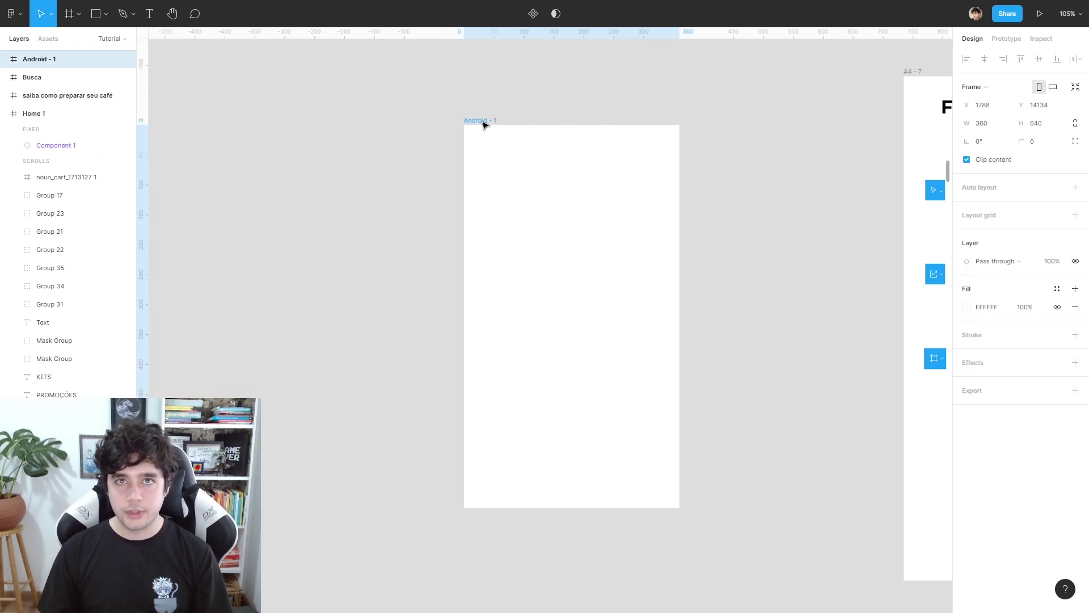
pyautogui.click(800, 173)
# Delete and recreate the Android - 1 frame, then undo to restore the original.
pyautogui.hscroll(5, 568, 148)
pyautogui.hscroll(8, 459, 226)
pyautogui.hscroll(2, 556, 99)
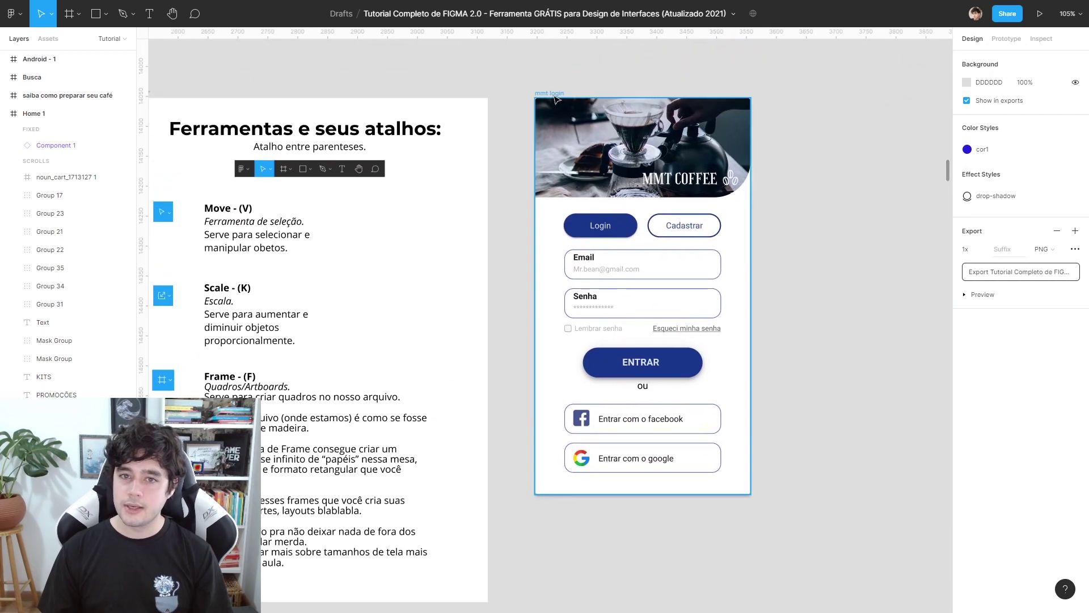
pyautogui.click(554, 94)
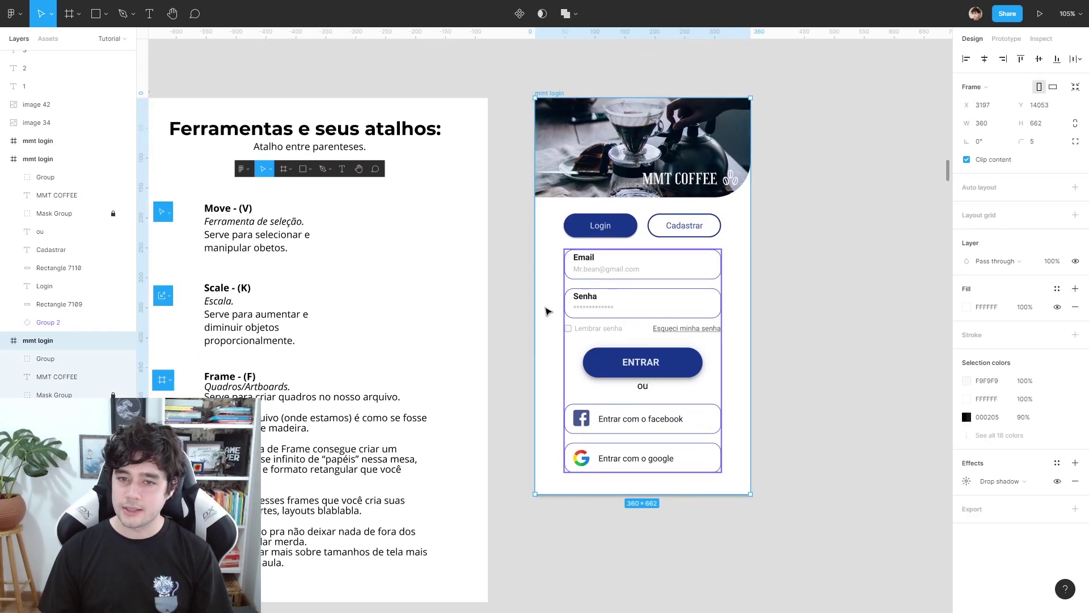
pyautogui.click(504, 270)
pyautogui.hscroll(-10, 504, 271)
pyautogui.click(316, 134)
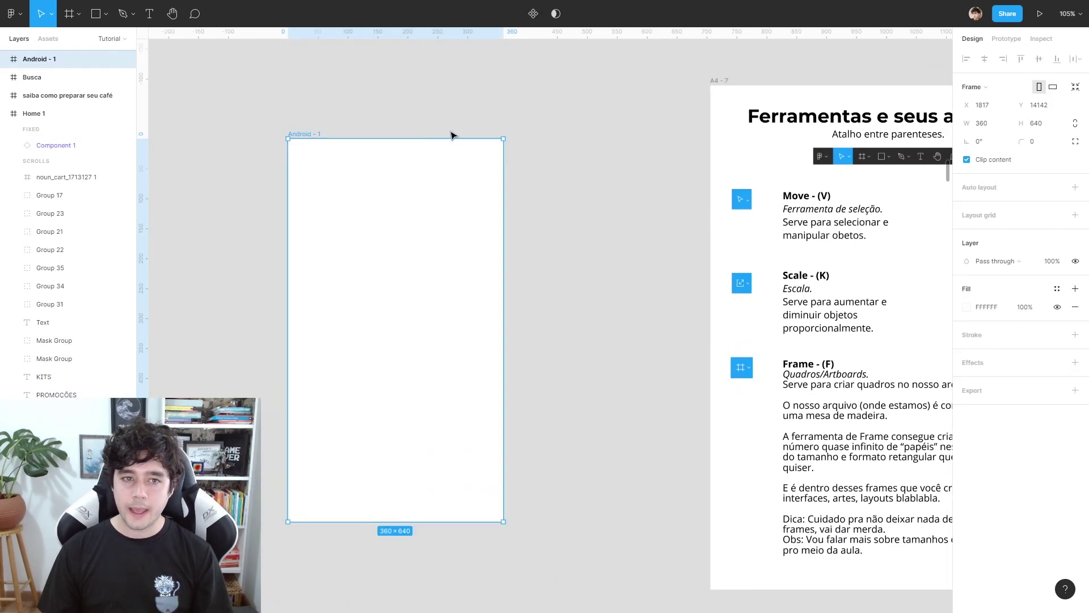
pyautogui.press('Delete')
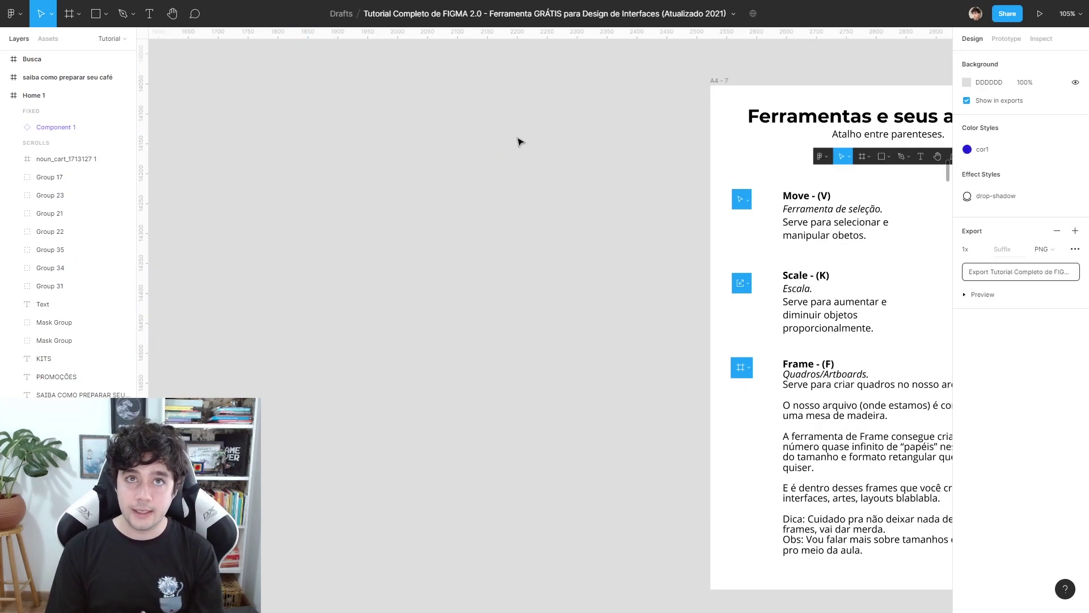
pyautogui.press('f')
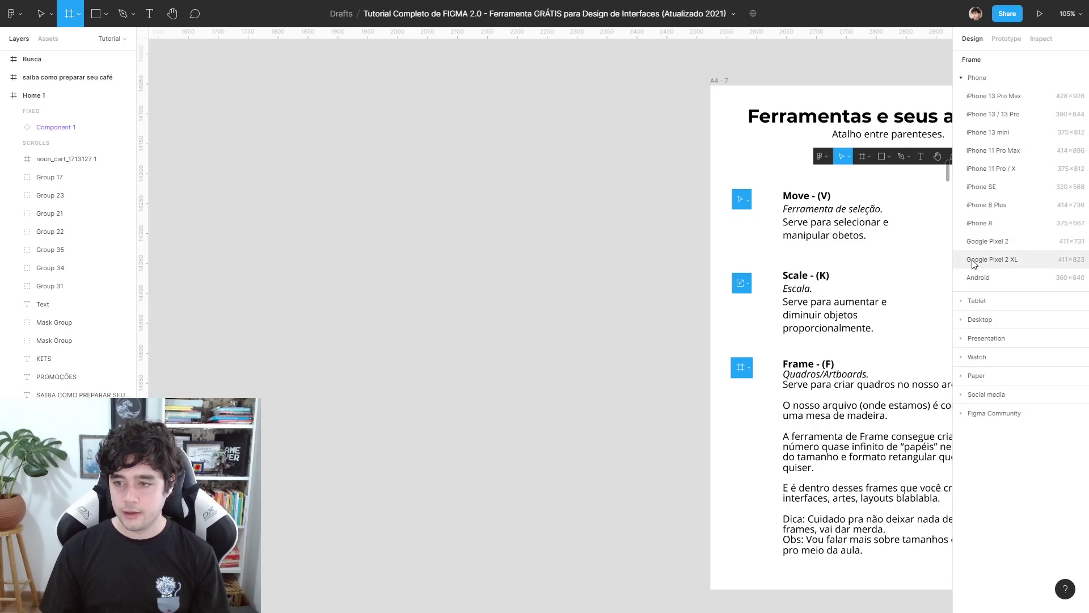
pyautogui.click(974, 275)
pyautogui.hotkey('ctrl', 'z')
pyautogui.hotkey('ctrl', 'z')
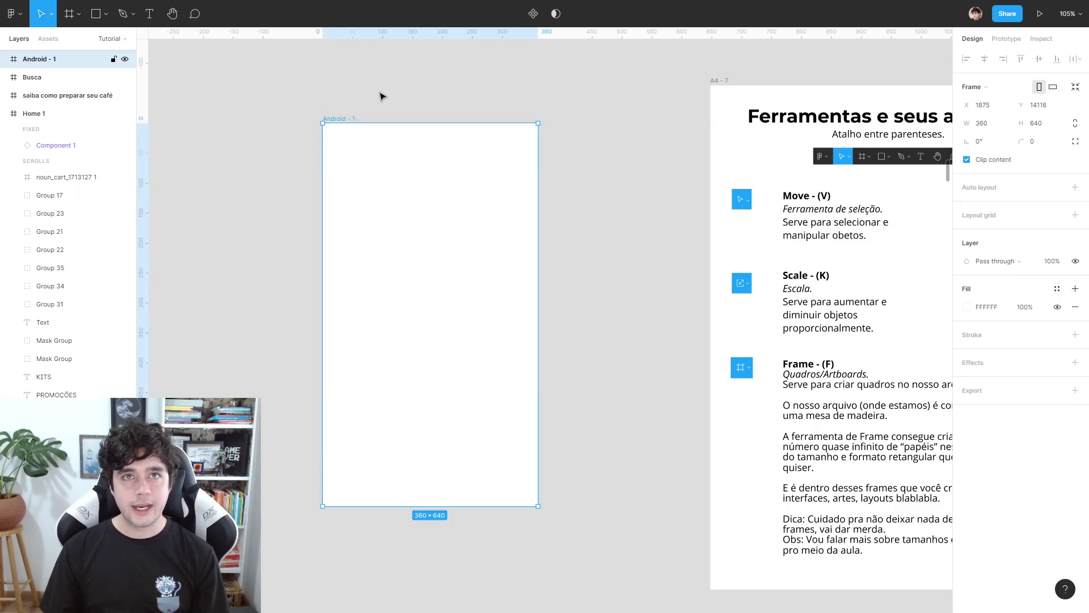
pyautogui.press('Escape')
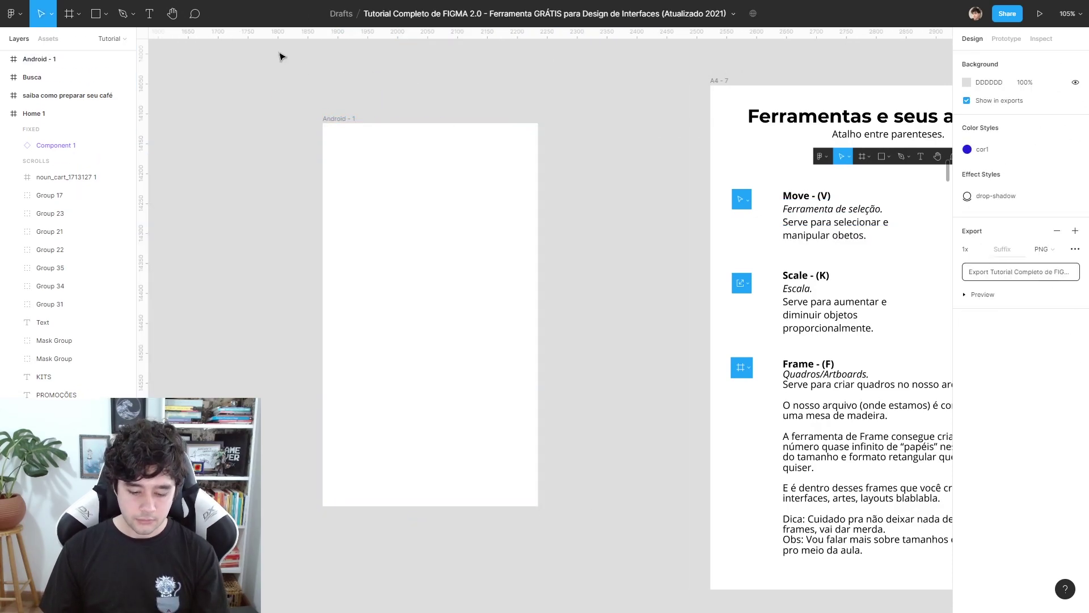
# Draw a grey rectangle near Android - 1's top and duplicate it 40 px below.
pyautogui.press('r')
pyautogui.moveTo(334, 156); pyautogui.dragTo(522, 192)
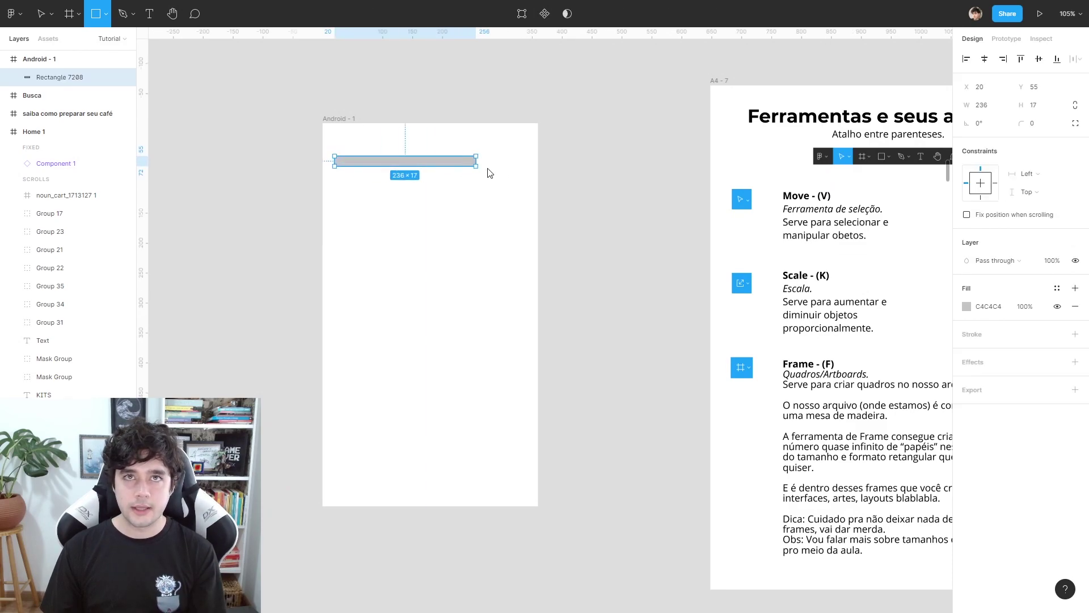
pyautogui.click(527, 221)
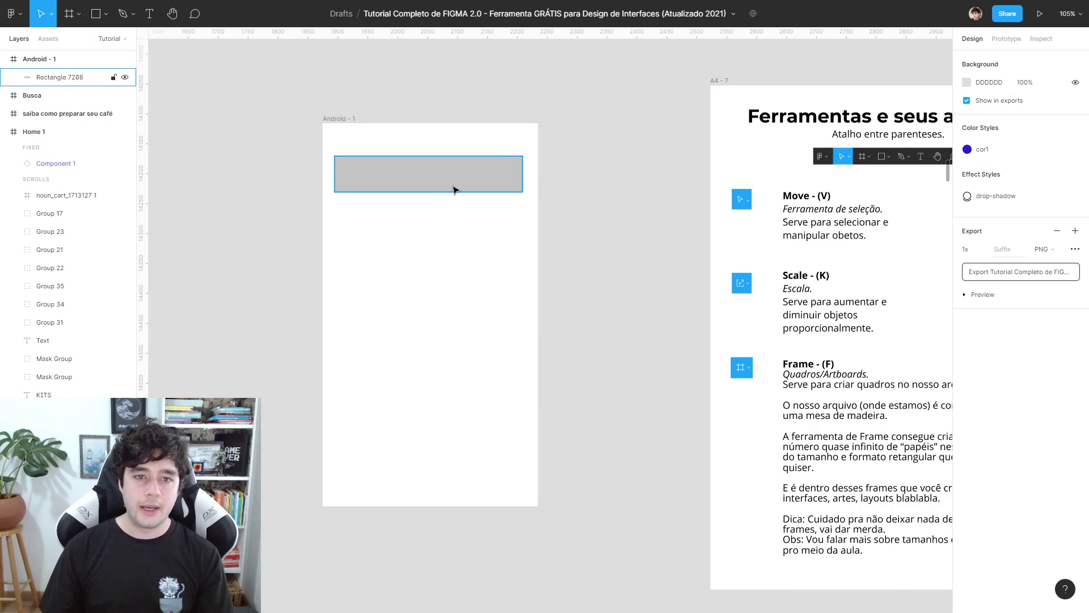
pyautogui.click(454, 190)
pyautogui.moveTo(454, 190); pyautogui.dragTo(471, 336)
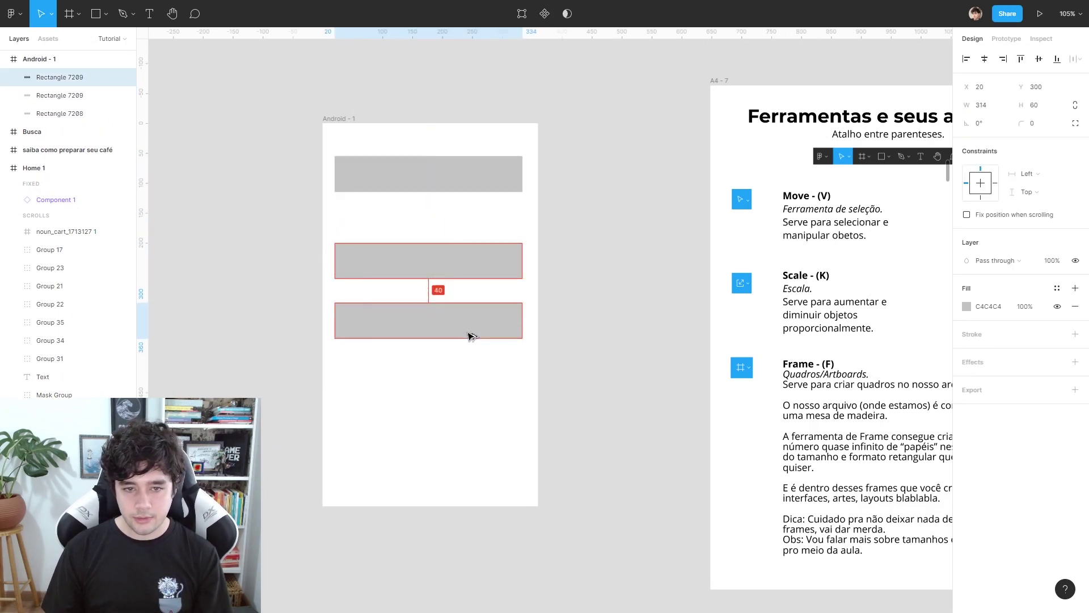
pyautogui.click(474, 397)
# Move the middle rectangle out of Android - 1 in the Layers panel.
pyautogui.hscroll(-5, 510, 375)
pyautogui.click(591, 250)
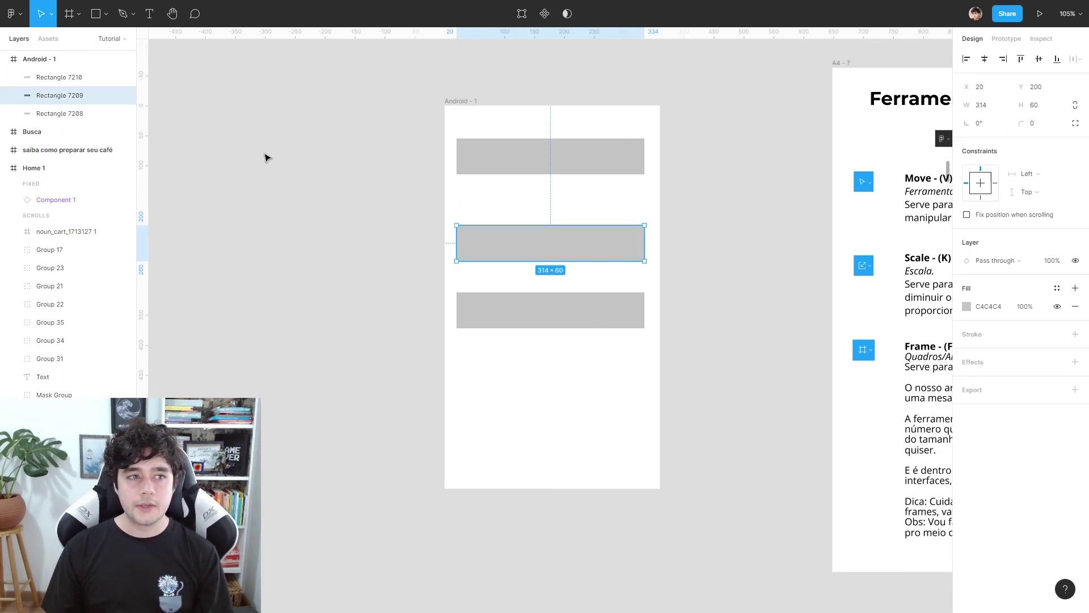
pyautogui.click(366, 210)
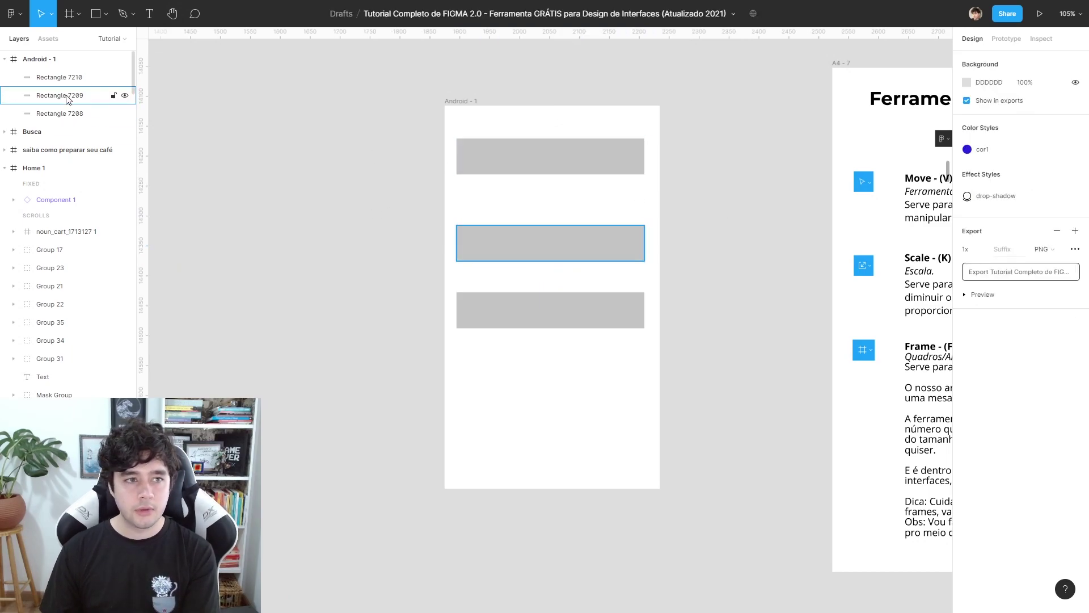
pyautogui.moveTo(59, 95); pyautogui.dragTo(45, 56)
pyautogui.click(350, 137)
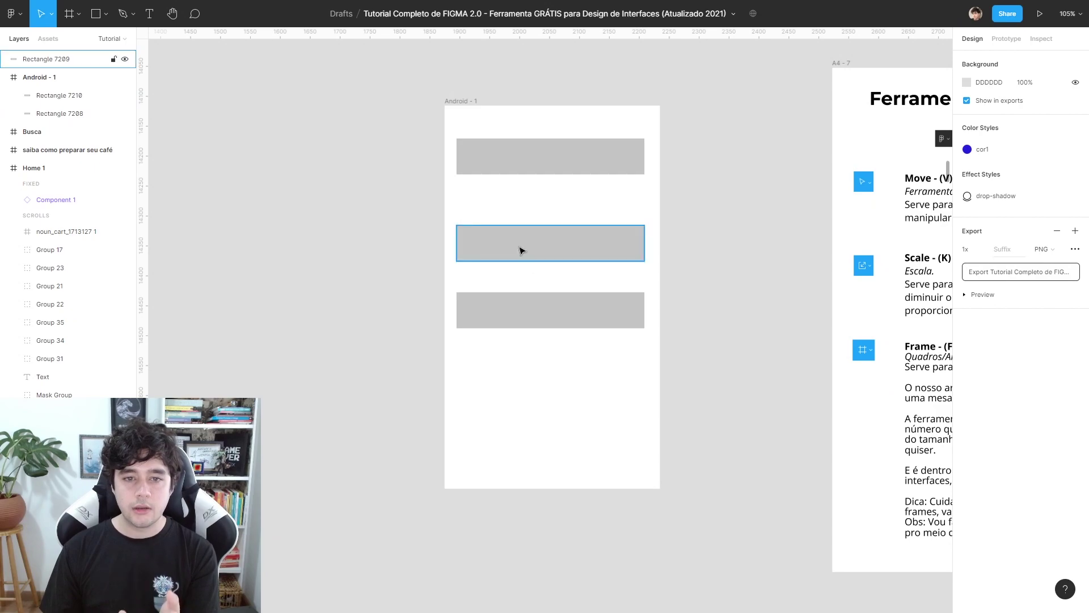
pyautogui.click(581, 250)
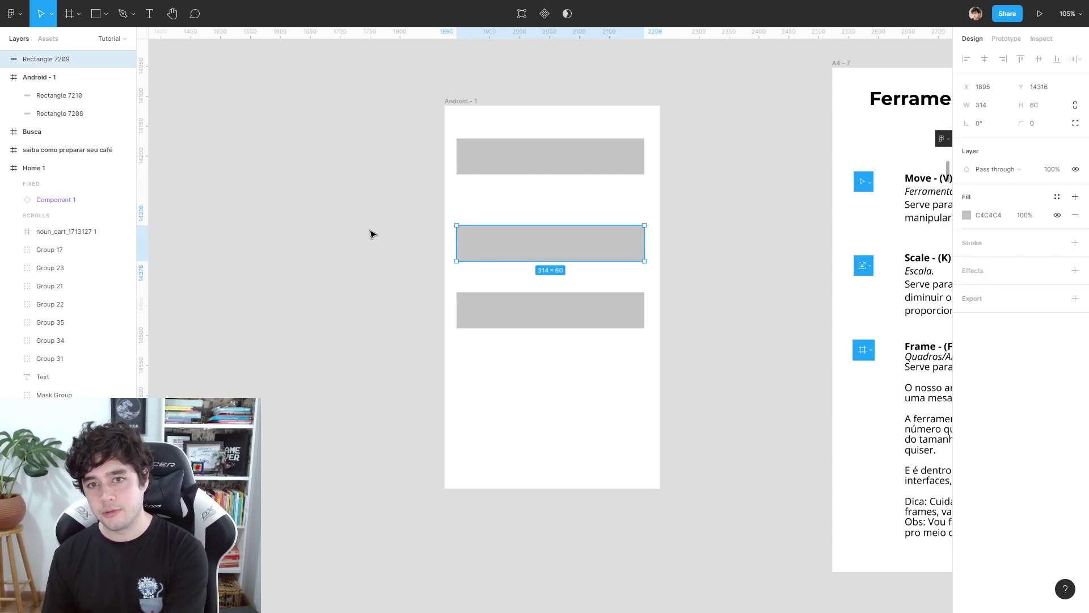
pyautogui.click(34, 79)
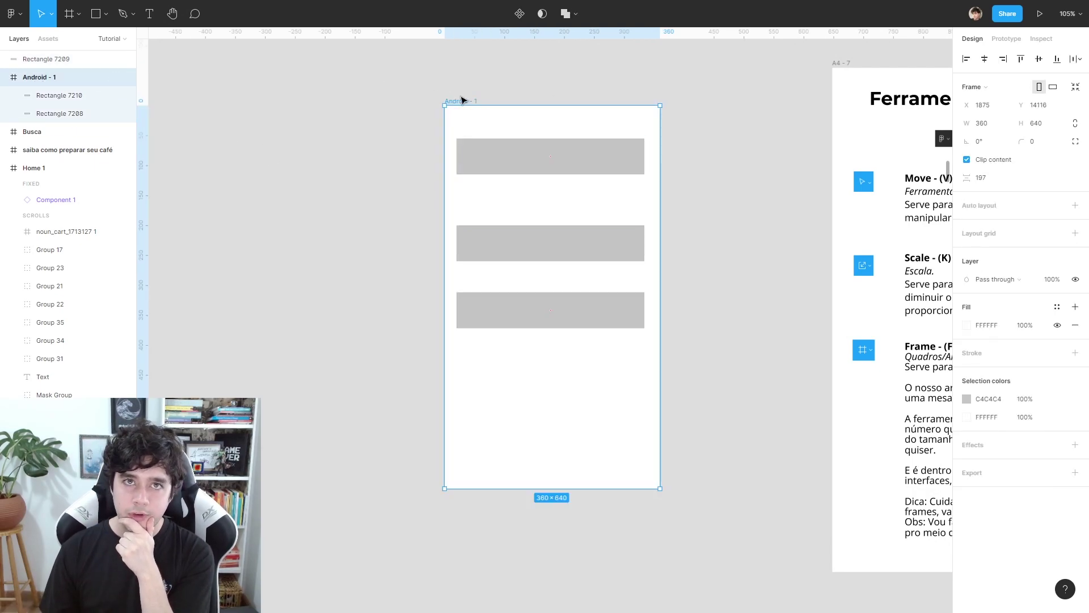
pyautogui.click(71, 95)
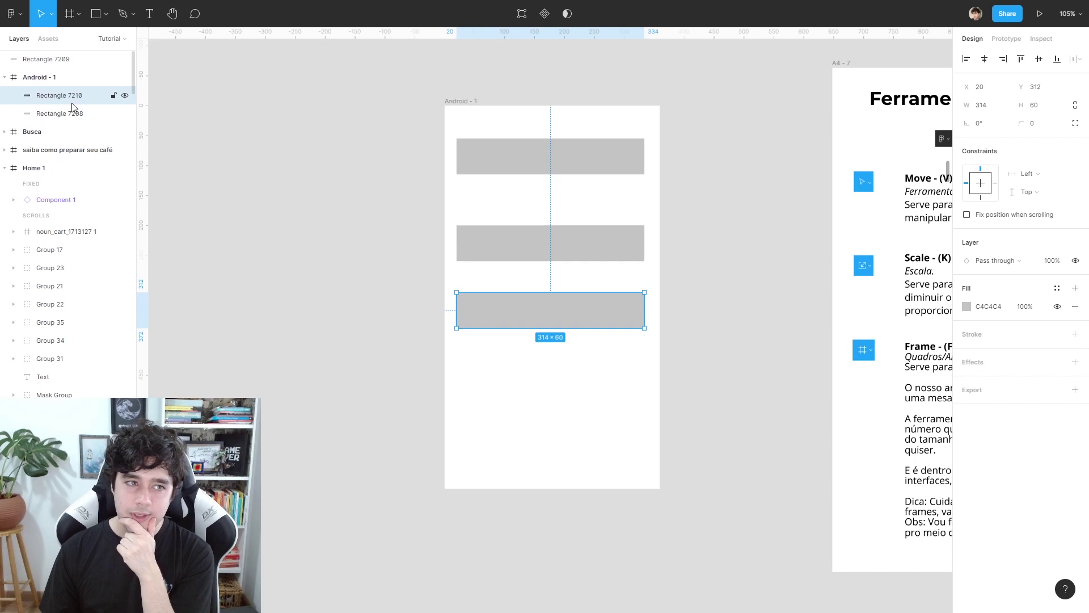
pyautogui.click(75, 62)
pyautogui.click(471, 109)
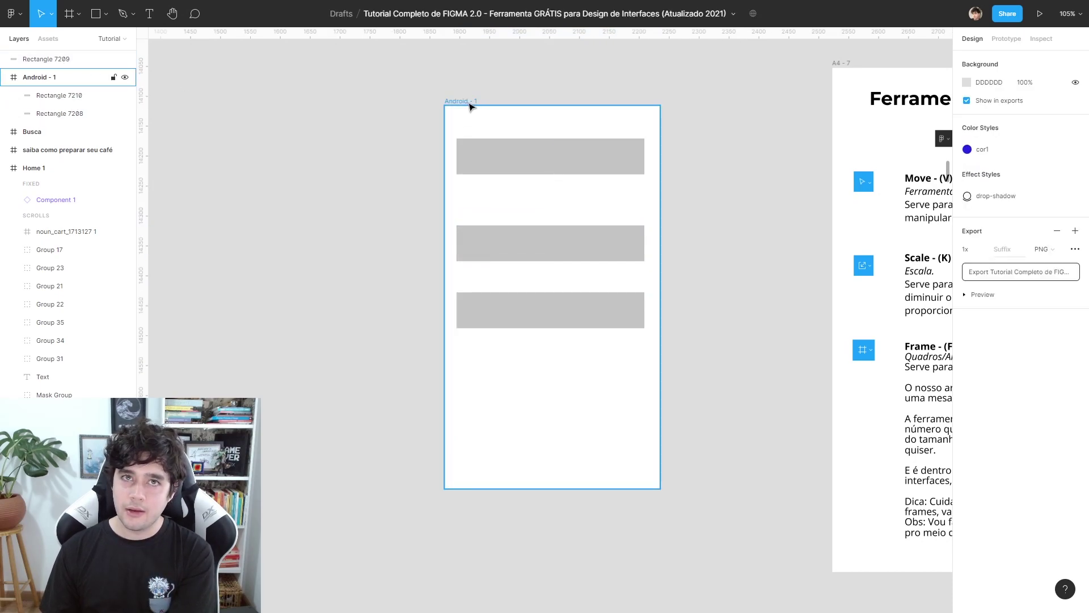
# Move the Android - 1 frame around, showing the middle rectangle stays behind.
pyautogui.moveTo(470, 107)
pyautogui.mouseDown()
pyautogui.moveTo(319, 93)
pyautogui.moveTo(255, 107)
pyautogui.moveTo(601, 112)
pyautogui.moveTo(438, 98)
pyautogui.moveTo(479, 112)
pyautogui.moveTo(467, 110)
pyautogui.moveTo(465, 124)
pyautogui.moveTo(474, 122)
pyautogui.mouseUp()
pyautogui.click(559, 243)
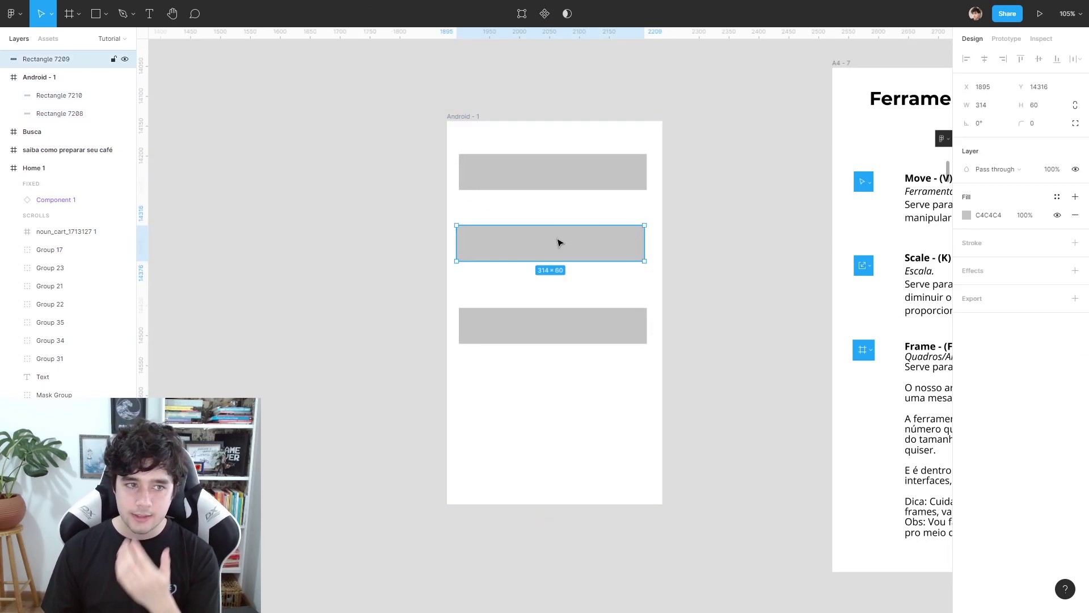
pyautogui.click(463, 117)
pyautogui.click(479, 97)
pyautogui.scroll(1, 482, 114)
pyautogui.hscroll(2, 483, 113)
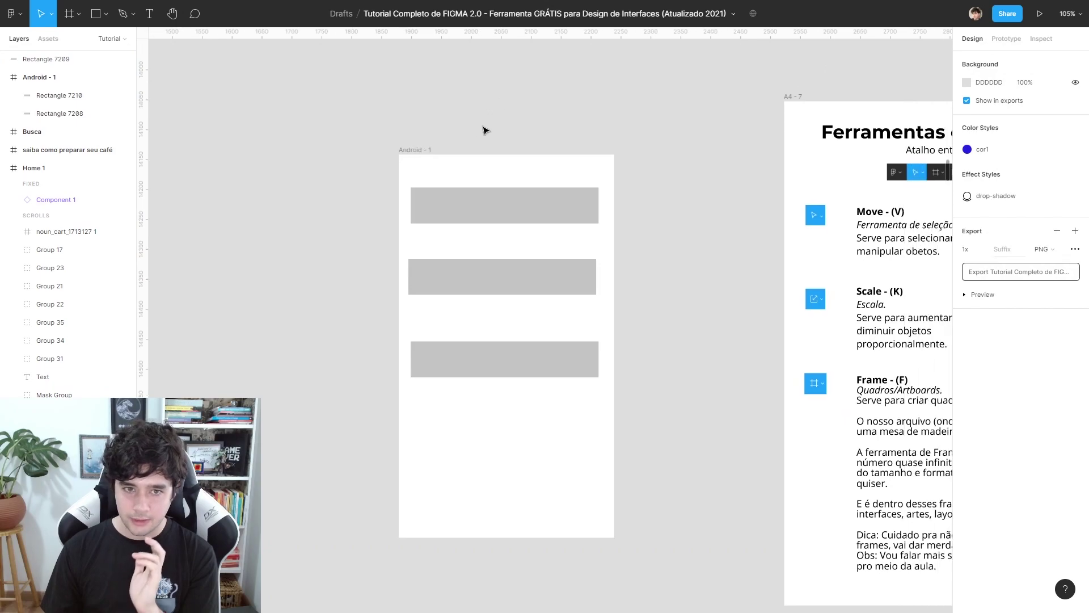
pyautogui.click(427, 151)
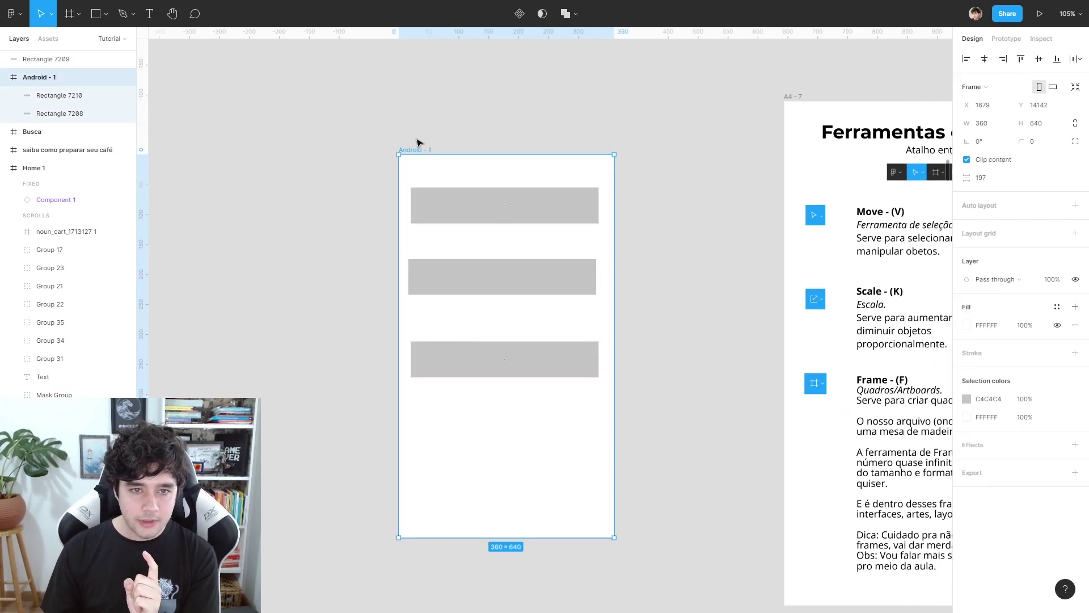
pyautogui.moveTo(426, 152); pyautogui.dragTo(403, 148)
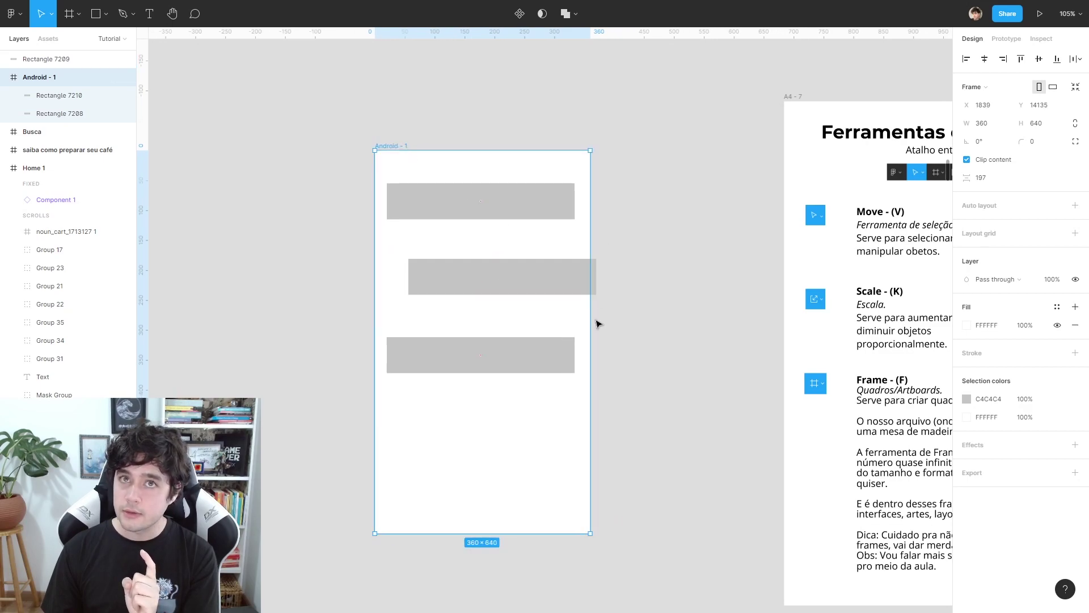
pyautogui.moveTo(404, 160)
pyautogui.mouseDown()
pyautogui.moveTo(490, 153)
pyautogui.moveTo(404, 165)
pyautogui.mouseUp()
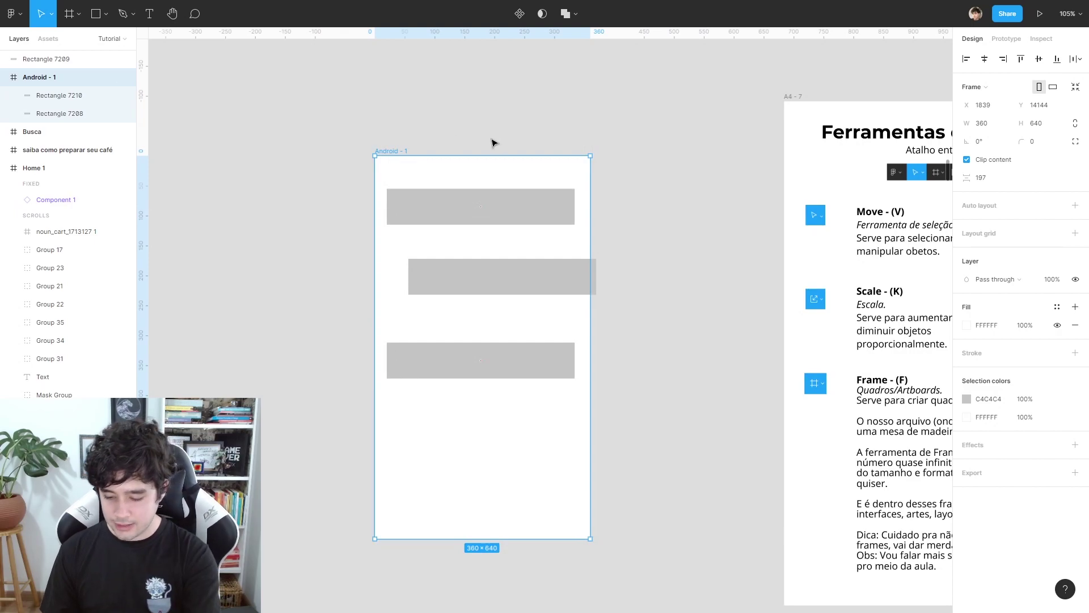
# Delete the Android - 1 frame and the leftover middle rectangle.
pyautogui.press('Delete')
pyautogui.click(511, 276)
pyautogui.press('Delete')
pyautogui.moveTo(664, 364); pyautogui.dragTo(269, 298)
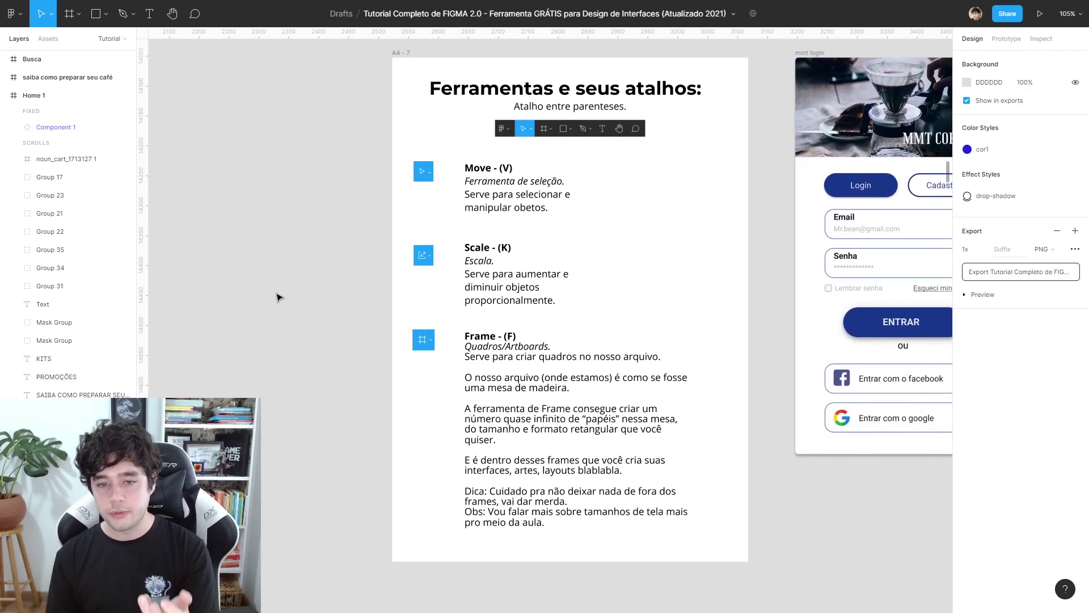
pyautogui.scroll(-4, 593, 321)
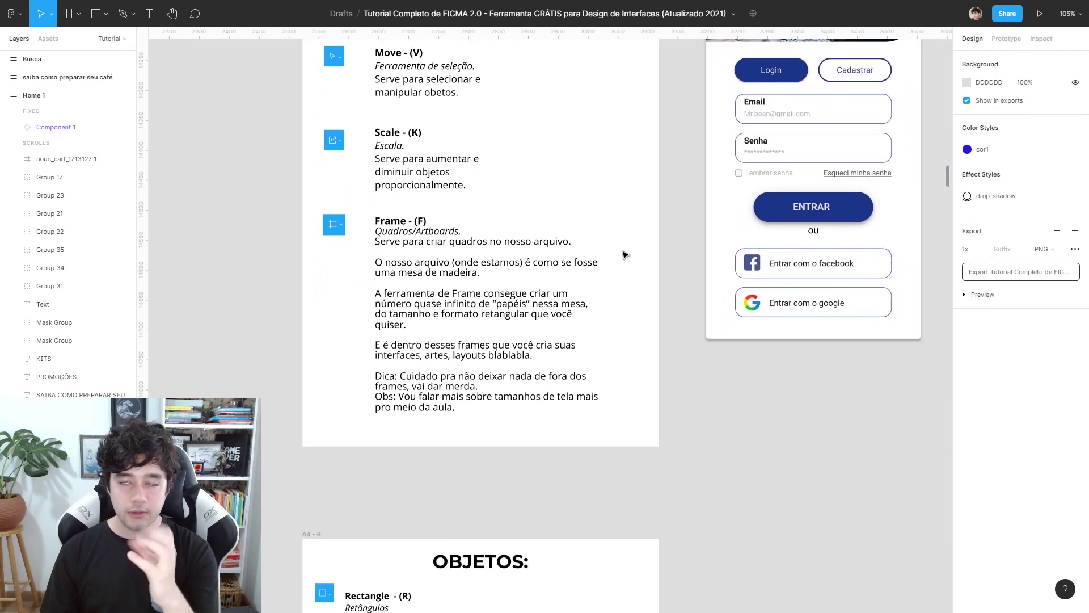
pyautogui.scroll(-6, 641, 250)
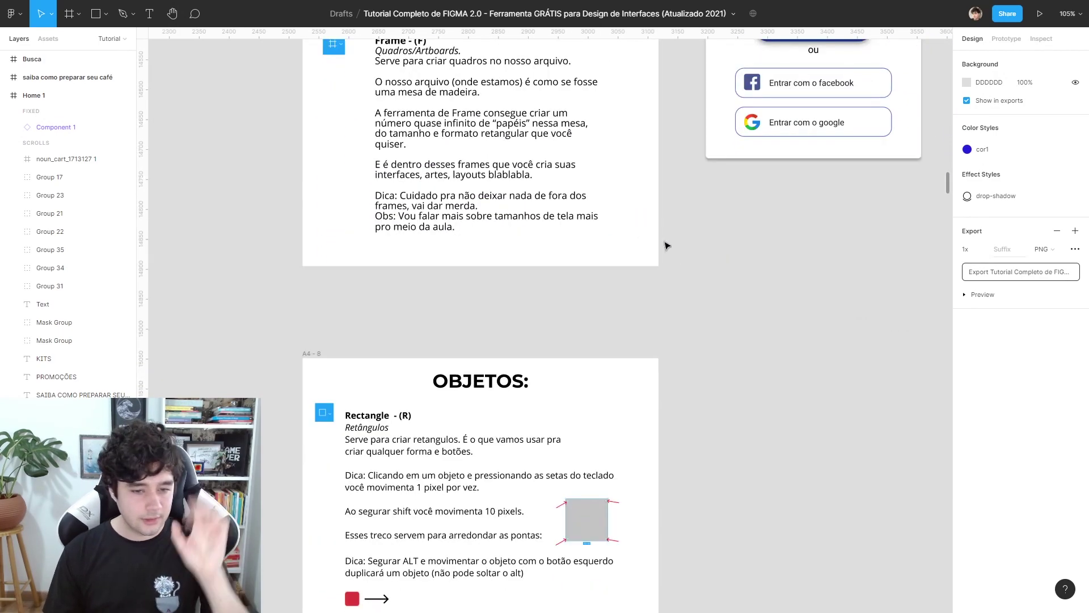
pyautogui.scroll(-3, 636, 247)
pyautogui.scroll(-2, 573, 245)
pyautogui.scroll(-2, 533, 216)
pyautogui.scroll(-2, 573, 148)
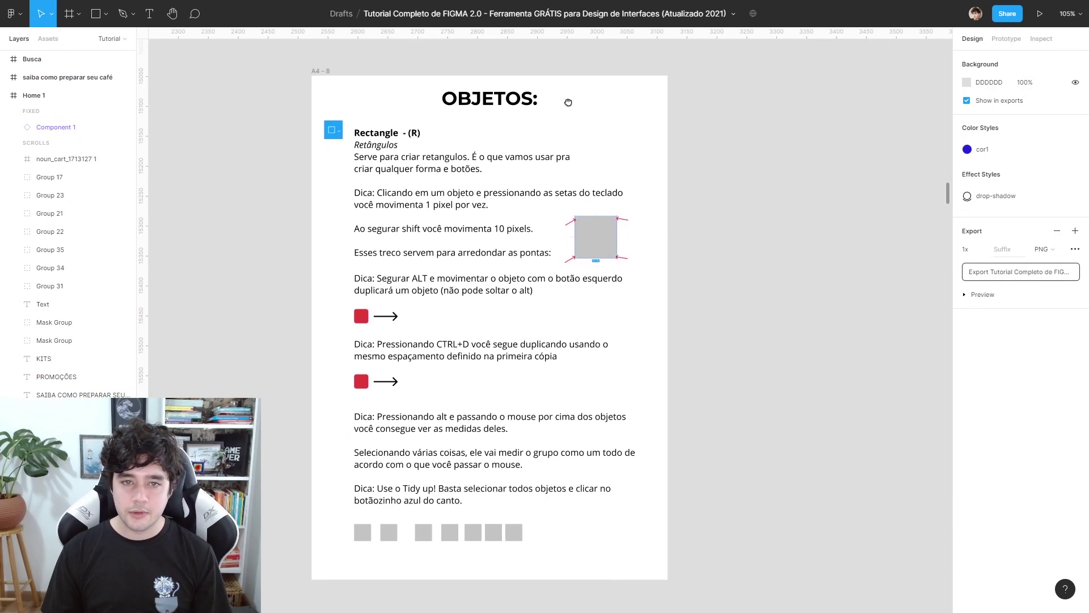
pyautogui.keyDown('ctrl'); pyautogui.scroll(3, 614, 118); pyautogui.keyUp('ctrl')
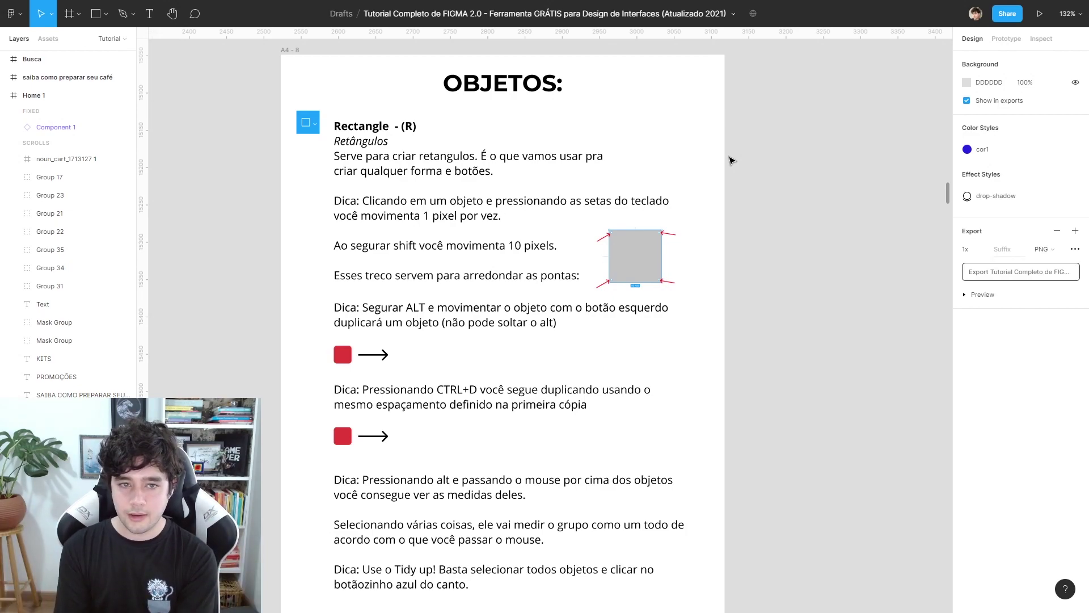
pyautogui.keyDown('ctrl'); pyautogui.scroll(-2, 841, 168); pyautogui.keyUp('ctrl')
pyautogui.keyDown('ctrl'); pyautogui.scroll(-2, 820, 119); pyautogui.keyUp('ctrl')
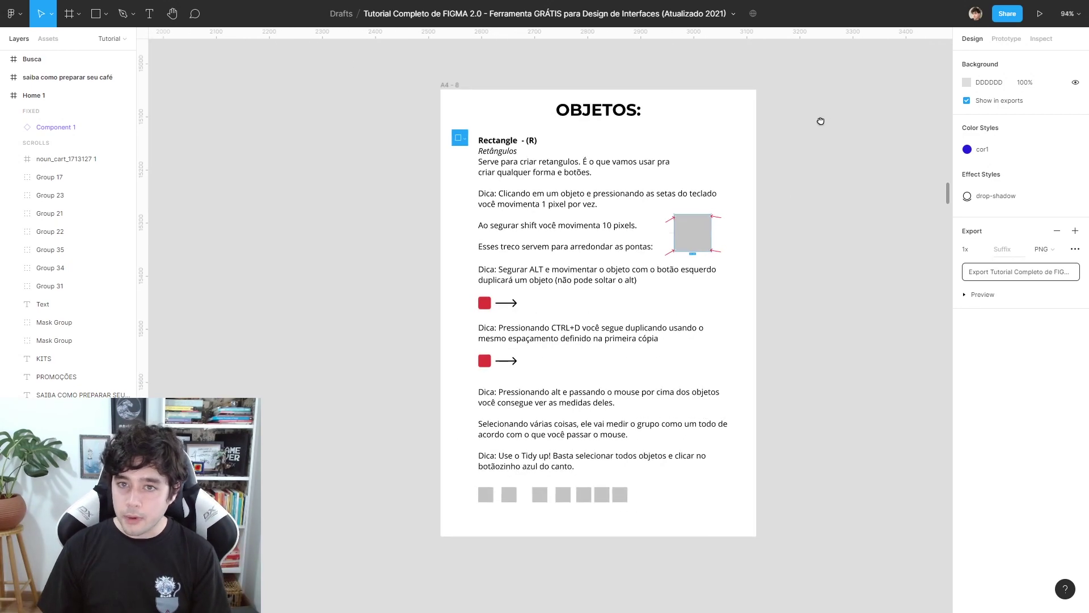
pyautogui.scroll(5, 871, 305)
pyautogui.scroll(1, 870, 305)
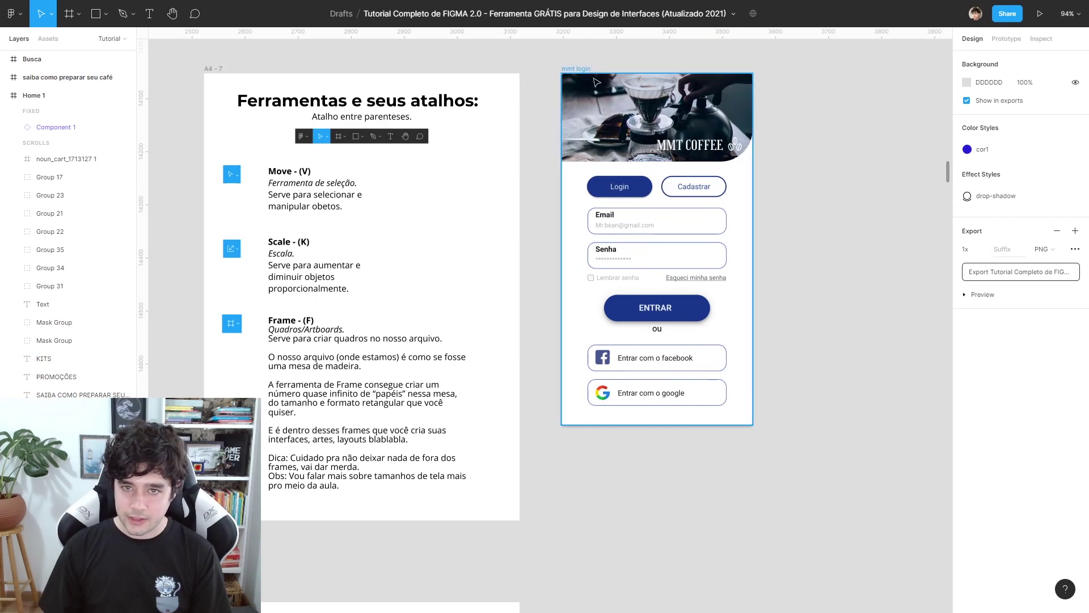
# Move the mmt login frame beside OBJETOS, zoom to it, and inspect its Login and Cadastrar buttons.
pyautogui.moveTo(581, 69); pyautogui.dragTo(581, 553)
pyautogui.hotkey('shift', '2')
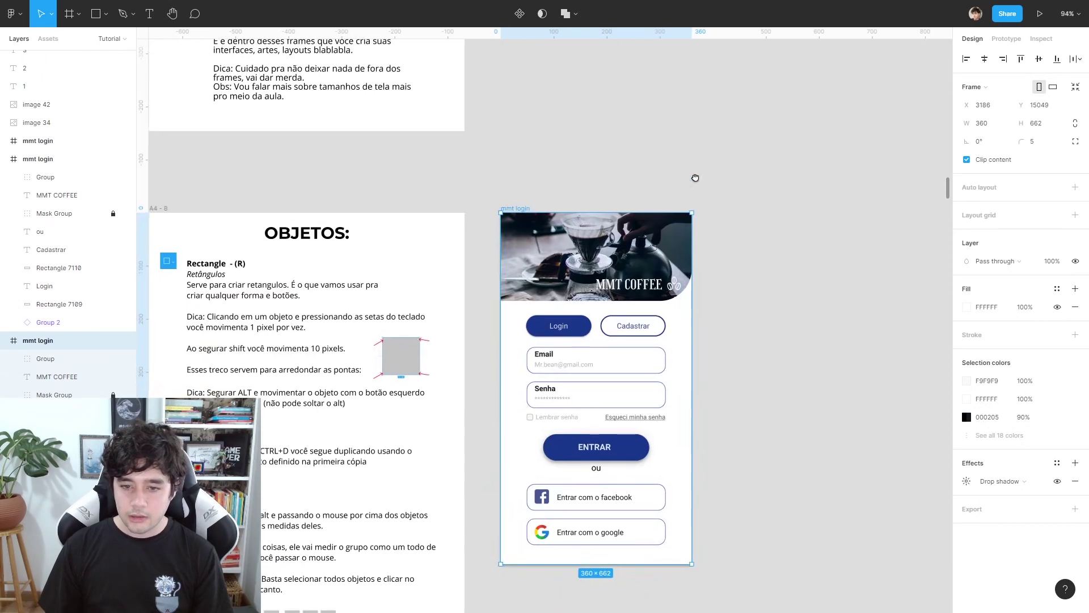
pyautogui.scroll(-1, 835, 175)
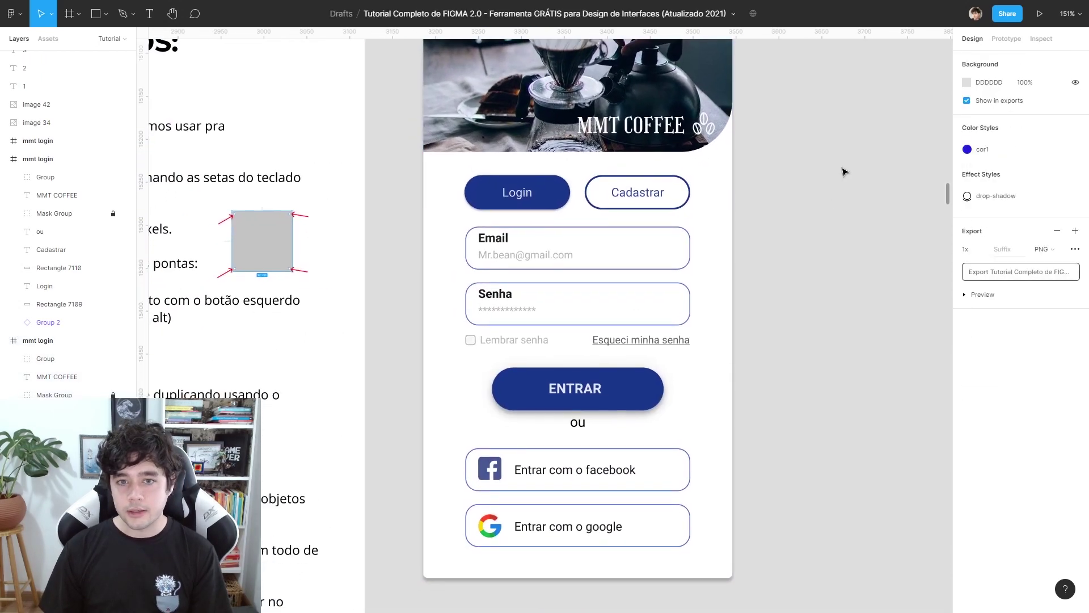
pyautogui.click(565, 194)
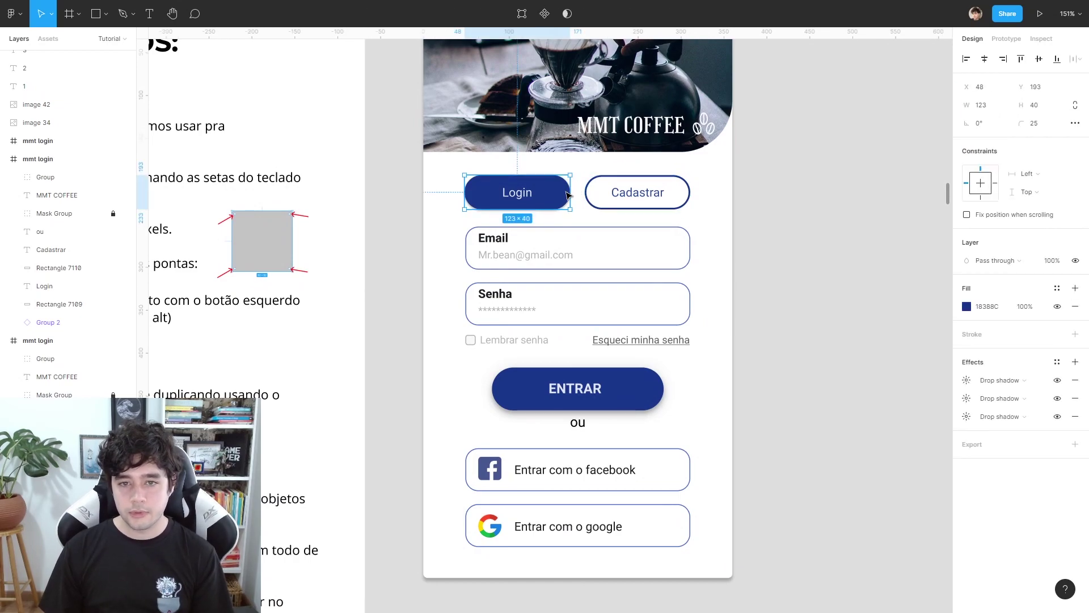
pyautogui.click(604, 186)
pyautogui.click(588, 227)
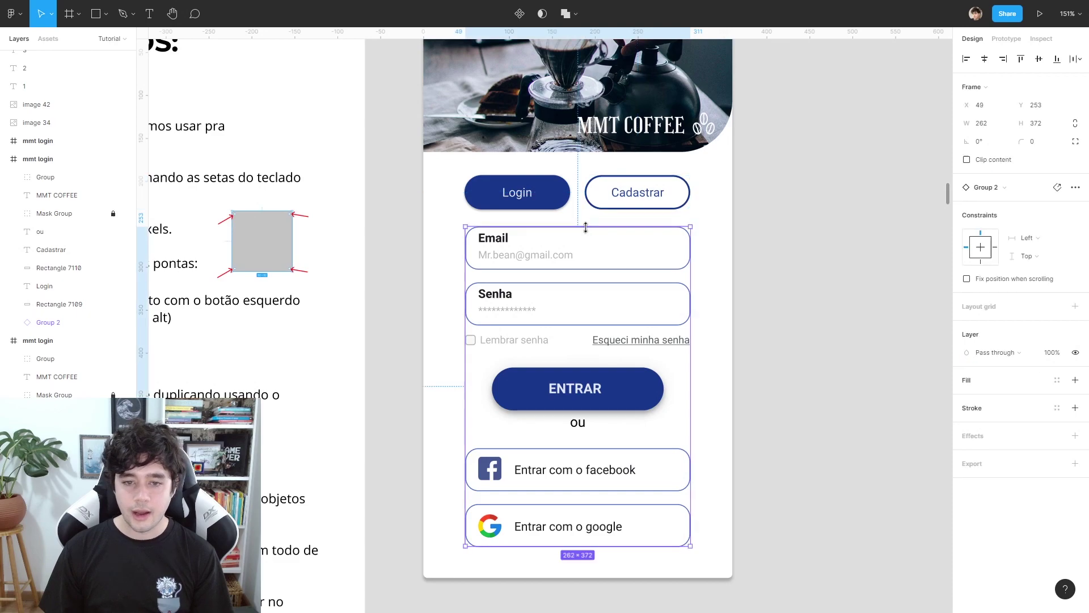
pyautogui.click(800, 300)
# Move the mmt login frame back up beside the Ferramentas slide and deselect it.
pyautogui.scroll(-1, 737, 289)
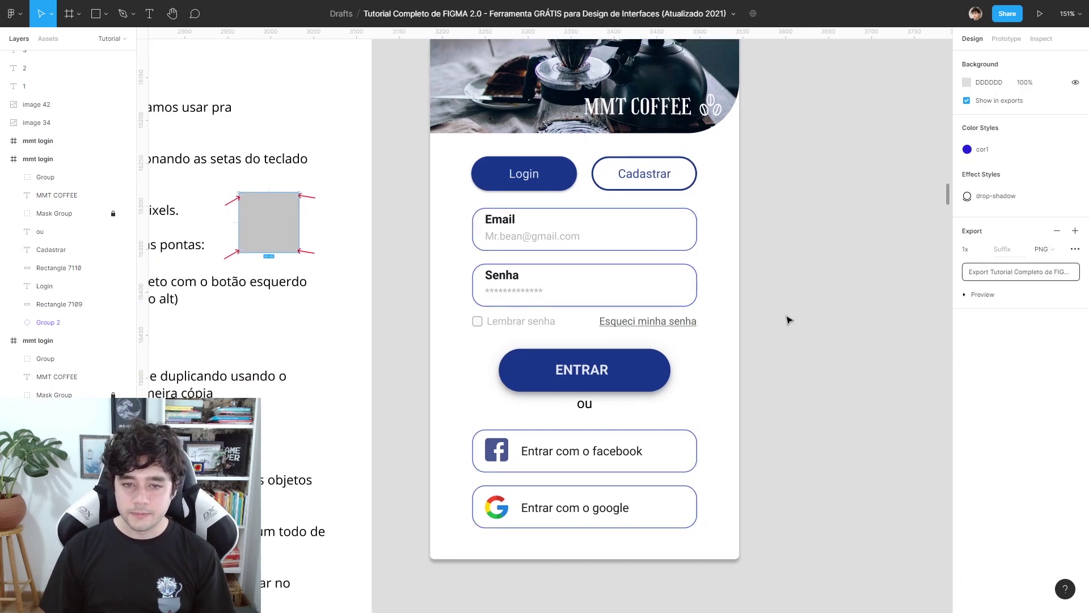
pyautogui.scroll(-1, 782, 316)
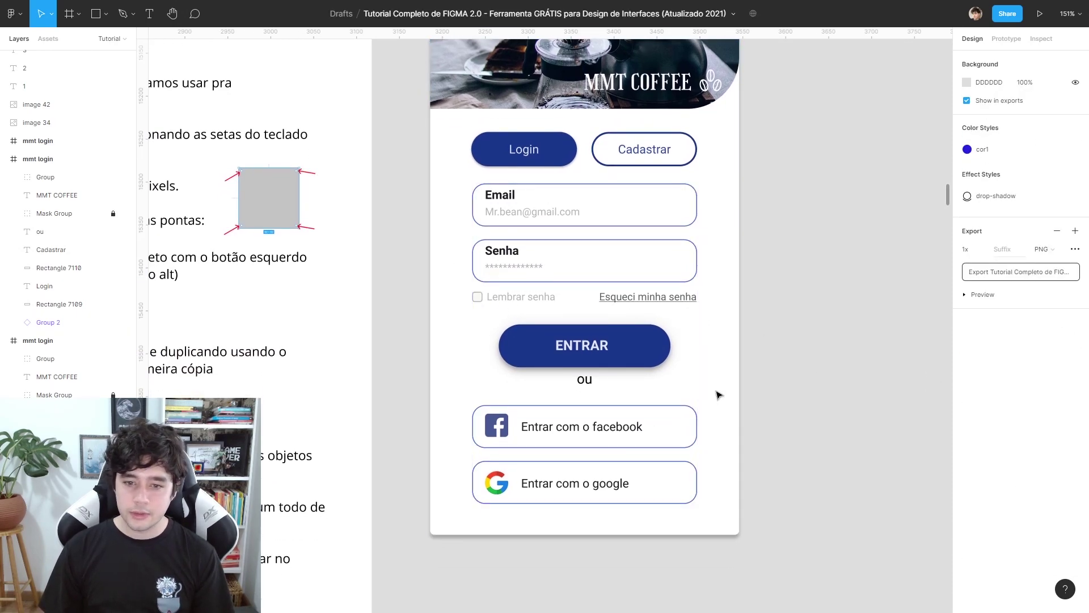
pyautogui.scroll(1, 732, 431)
pyautogui.scroll(1, 856, 348)
pyautogui.scroll(1, 846, 299)
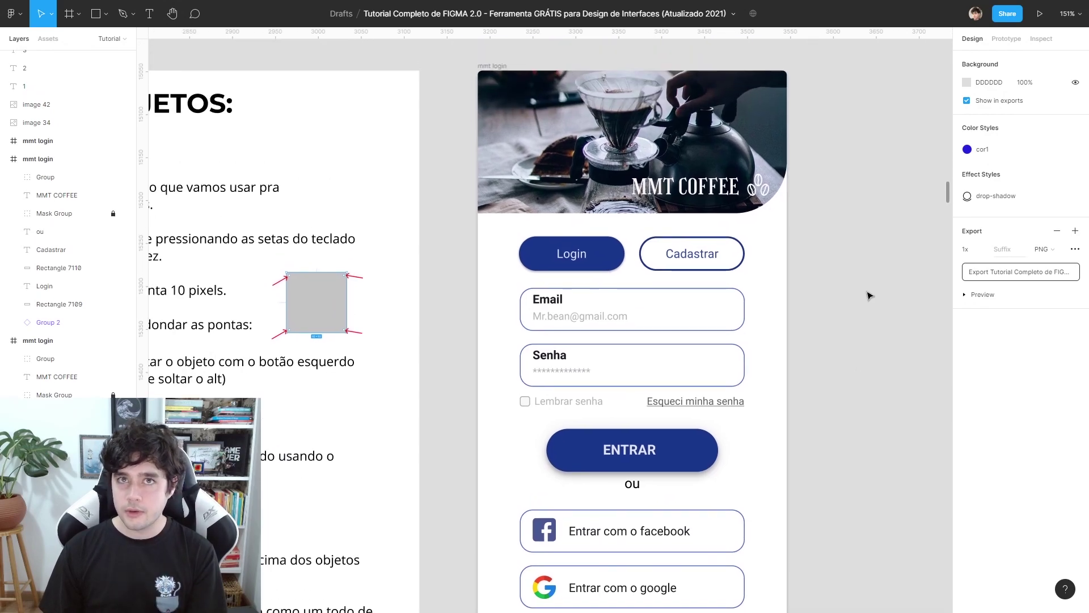
pyautogui.scroll(1, 870, 271)
pyautogui.keyDown('ctrl'); pyautogui.scroll(-2, 628, 236); pyautogui.keyUp('ctrl')
pyautogui.scroll(3, 628, 236)
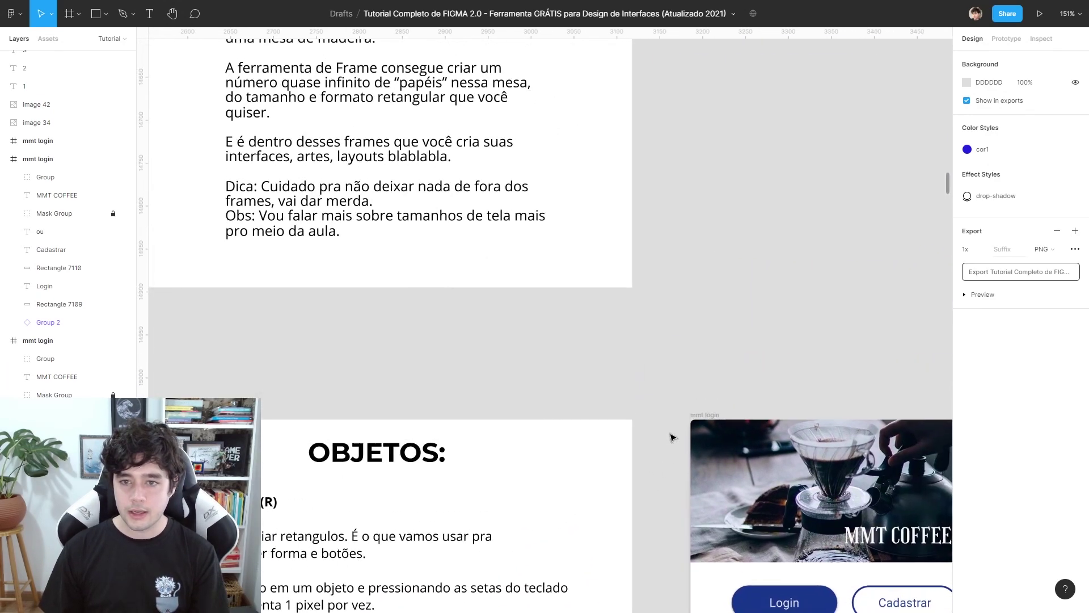
pyautogui.keyDown('ctrl'); pyautogui.scroll(-2, 693, 398); pyautogui.keyUp('ctrl')
pyautogui.moveTo(694, 398); pyautogui.dragTo(669, 70)
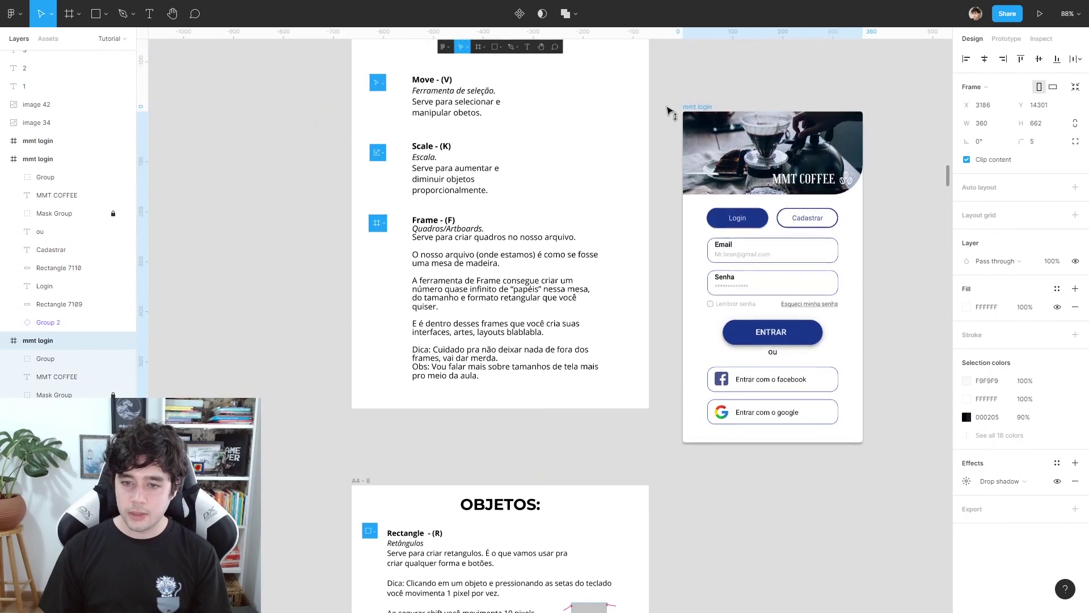
pyautogui.scroll(-4, 737, 318)
pyautogui.scroll(-2, 706, 249)
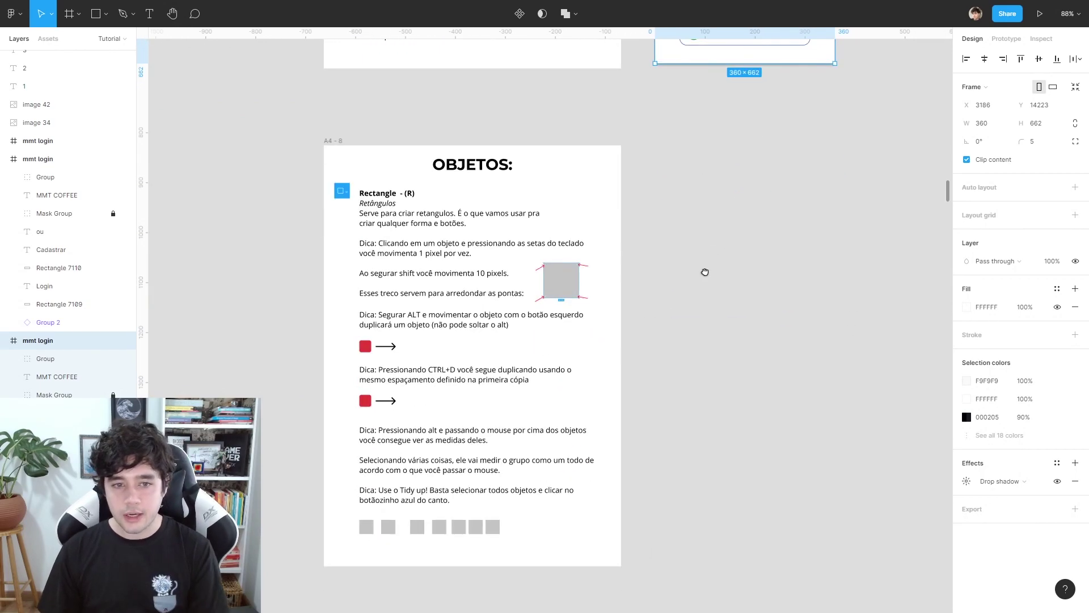
pyautogui.keyDown('ctrl'); pyautogui.scroll(1, 429, 197); pyautogui.keyUp('ctrl')
pyautogui.keyDown('ctrl'); pyautogui.scroll(3, 429, 197); pyautogui.keyUp('ctrl')
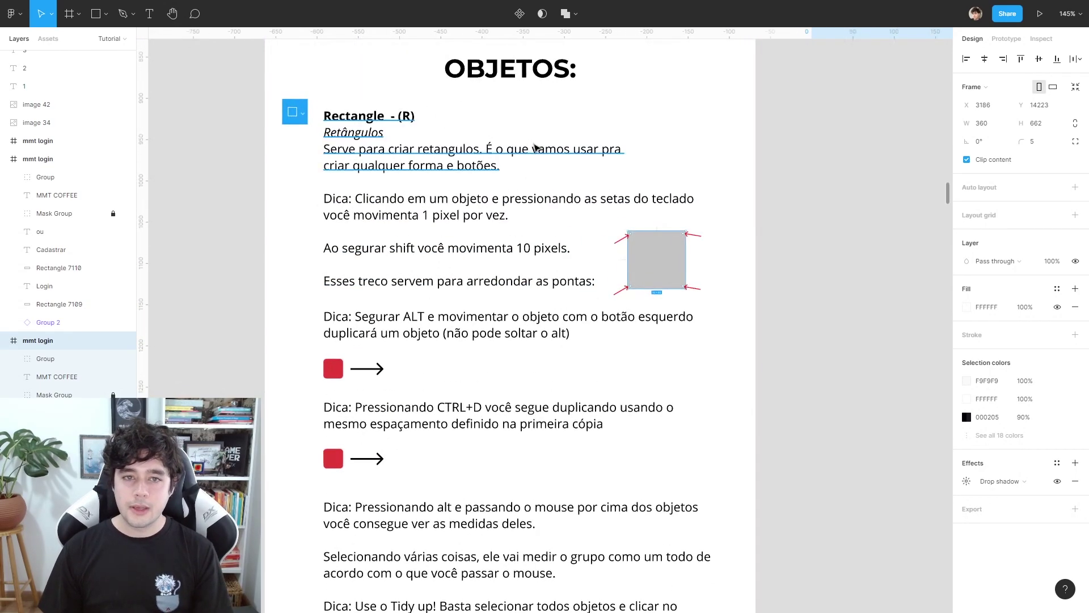
pyautogui.keyDown('ctrl'); pyautogui.scroll(-1, 796, 207); pyautogui.keyUp('ctrl')
pyautogui.click(874, 219)
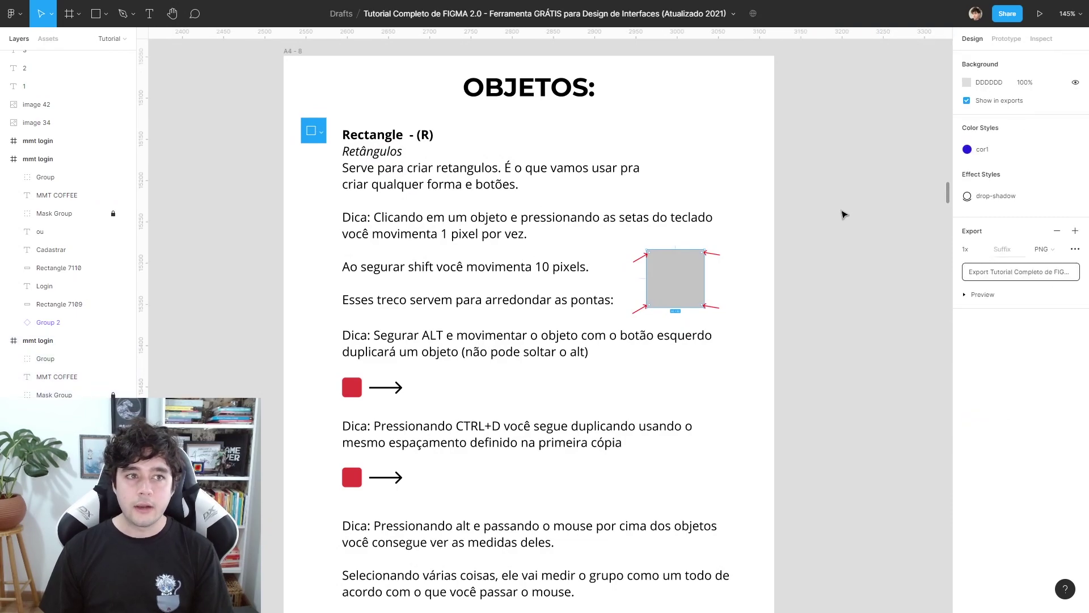
# Draw a trial rectangle right of the OBJETOS slide, then delete it.
pyautogui.press('r')
pyautogui.hscroll(3, 822, 205)
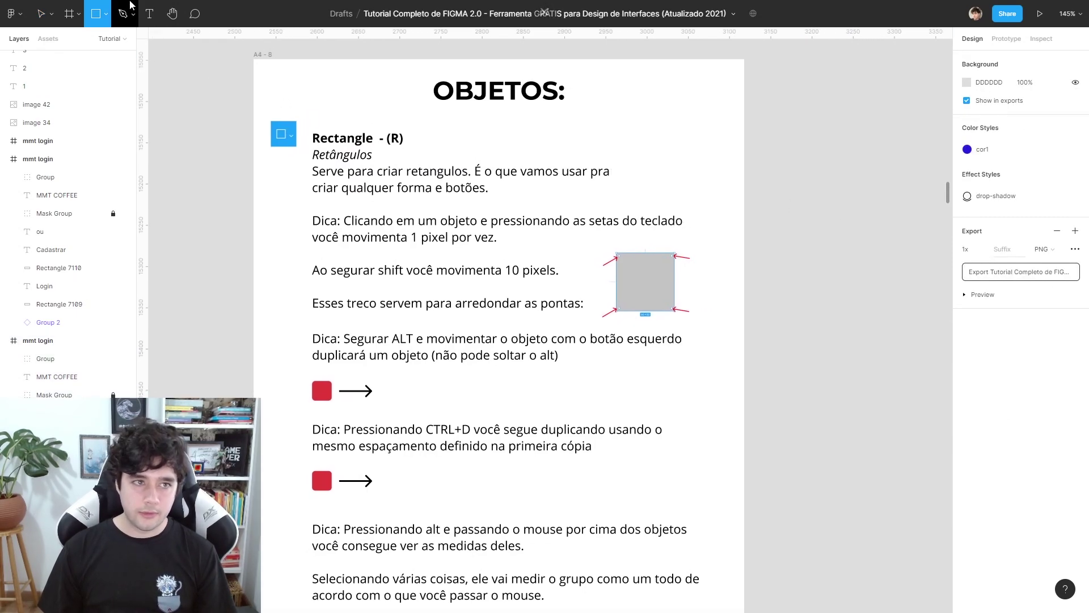
pyautogui.hscroll(3, 521, 215)
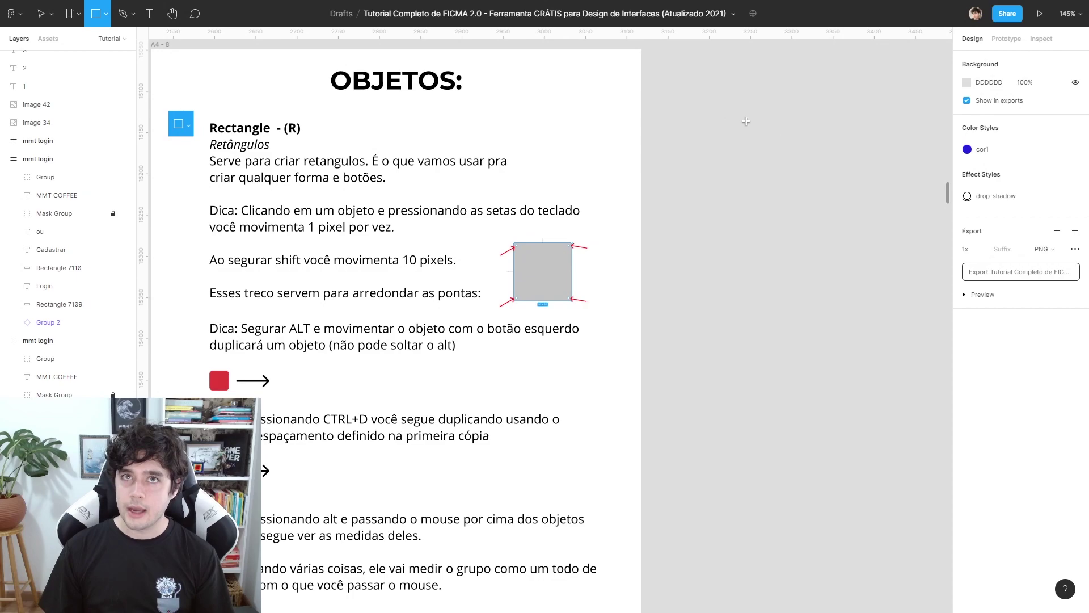
pyautogui.moveTo(725, 112); pyautogui.dragTo(853, 267)
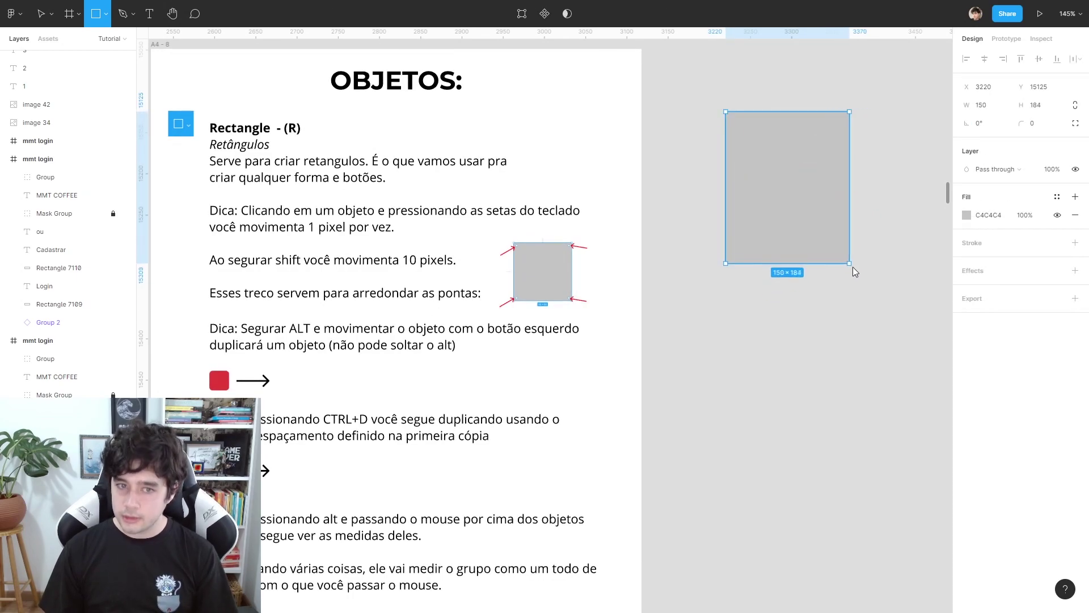
pyautogui.press('Escape')
pyautogui.click(820, 207)
pyautogui.press('Delete')
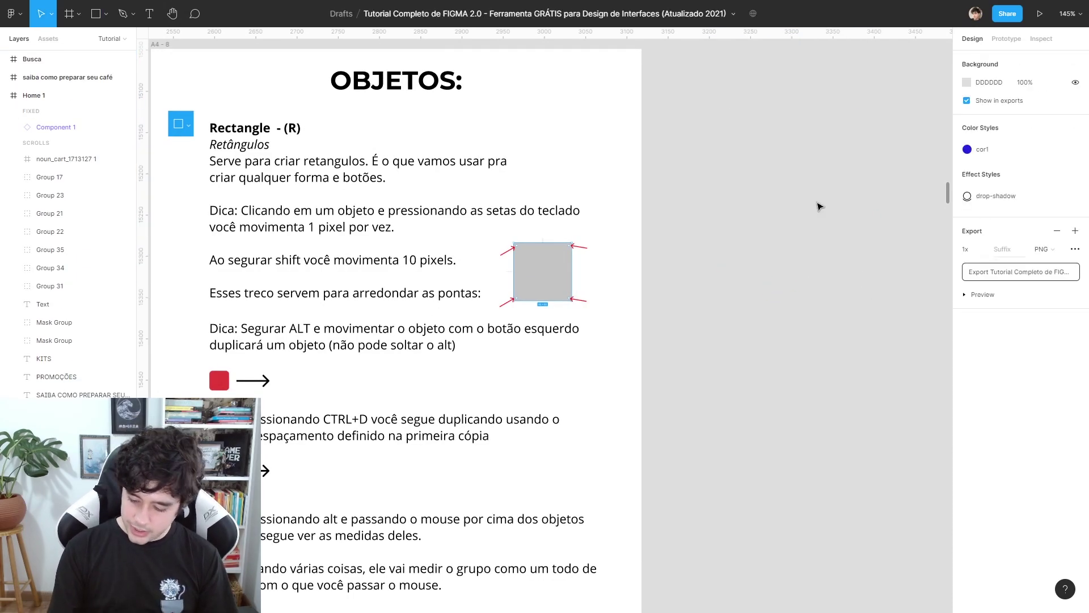
# Draw a 229×229 grey square beside the OBJETOS slide.
pyautogui.press('r')
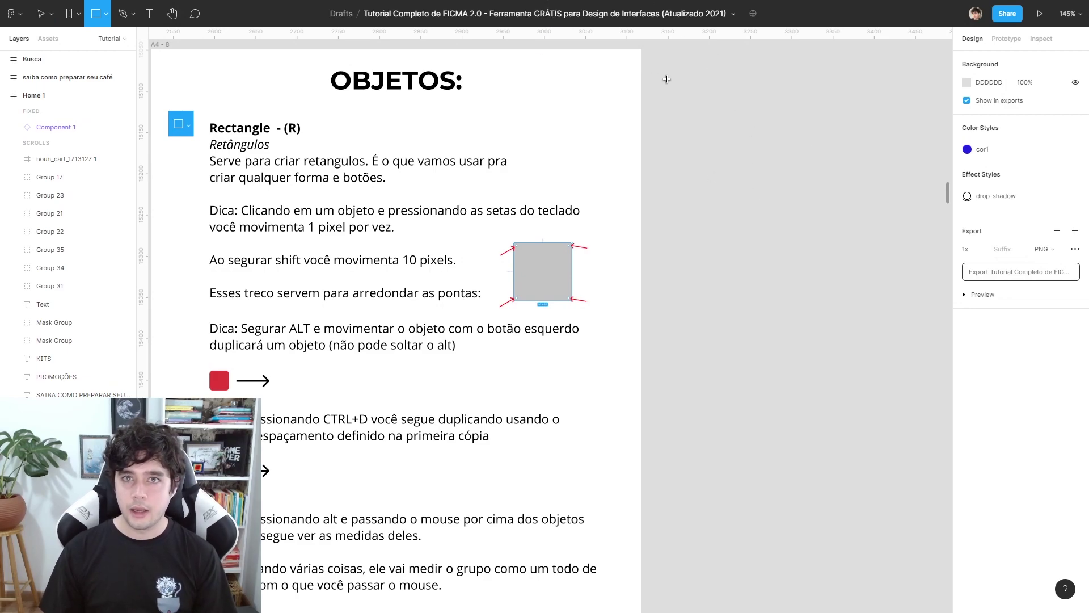
pyautogui.moveTo(670, 82); pyautogui.dragTo(672, 85)
pyautogui.moveTo(742, 138); pyautogui.dragTo(722, 188)
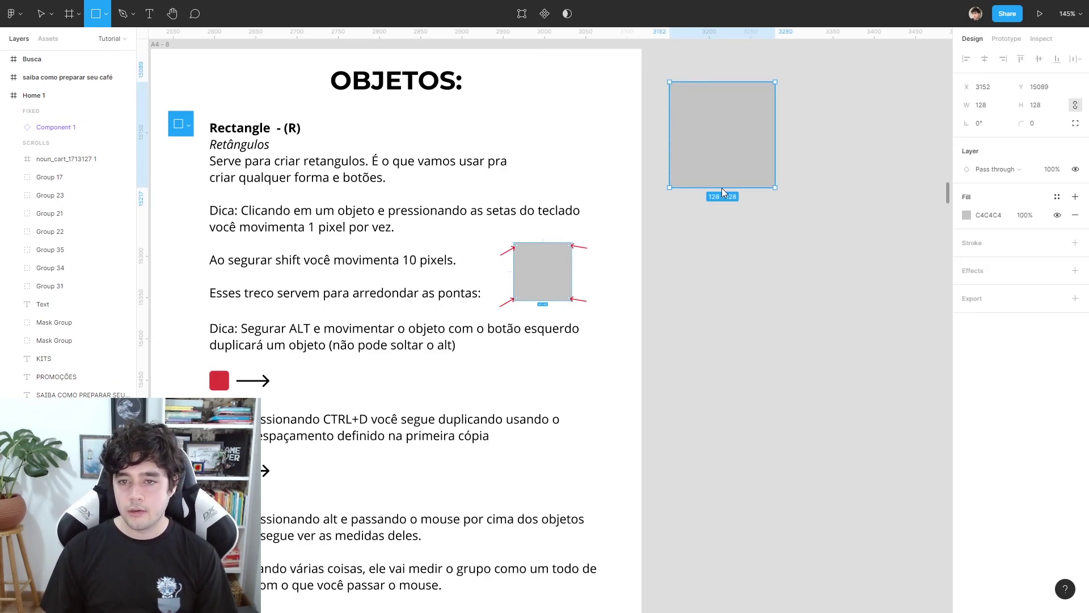
pyautogui.moveTo(722, 188)
pyautogui.mouseDown()
pyautogui.moveTo(768, 225)
pyautogui.moveTo(724, 214)
pyautogui.moveTo(781, 261)
pyautogui.moveTo(743, 231)
pyautogui.moveTo(761, 281)
pyautogui.moveTo(731, 260)
pyautogui.moveTo(759, 288)
pyautogui.moveTo(724, 287)
pyautogui.moveTo(764, 293)
pyautogui.moveTo(724, 236)
pyautogui.moveTo(772, 279)
pyautogui.mouseUp()
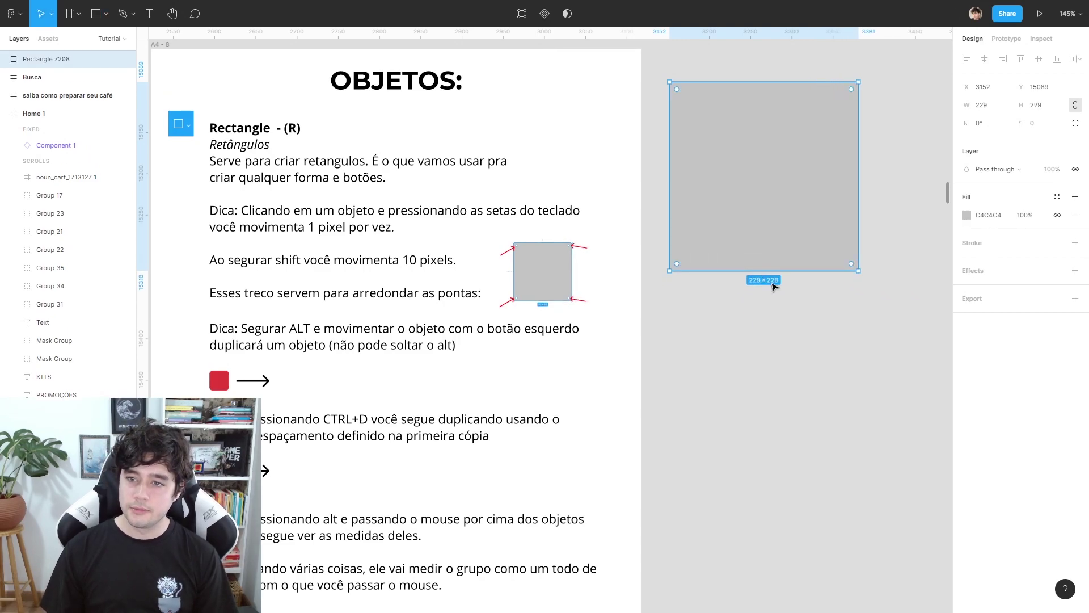
# Nudge the square slightly right and down with Shift+arrow keys.
pyautogui.click(833, 375)
pyautogui.click(743, 217)
pyautogui.hotkey('shift', 'Right')
pyautogui.hotkey('shift', 'Right')
pyautogui.hotkey('shift', 'Down')
pyautogui.hotkey('shift', 'Down')
pyautogui.hotkey('shift', 'Down')
pyautogui.click(693, 462)
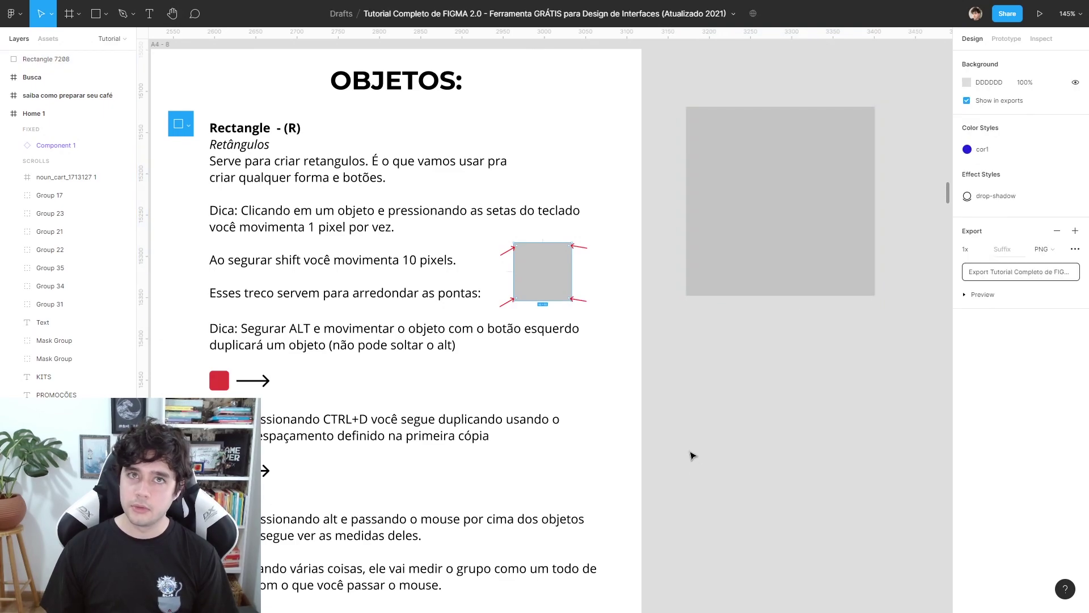
# Resize the square from its corner to 183×183, undoing stray resizes.
pyautogui.click(807, 286)
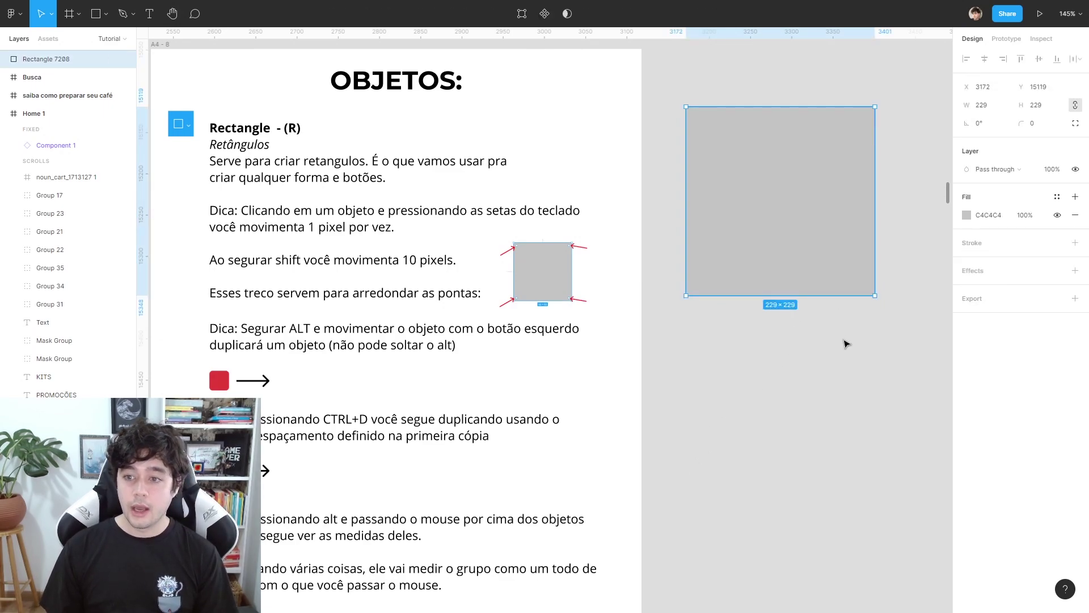
pyautogui.moveTo(874, 295)
pyautogui.mouseDown()
pyautogui.moveTo(856, 246)
pyautogui.moveTo(874, 282)
pyautogui.mouseUp()
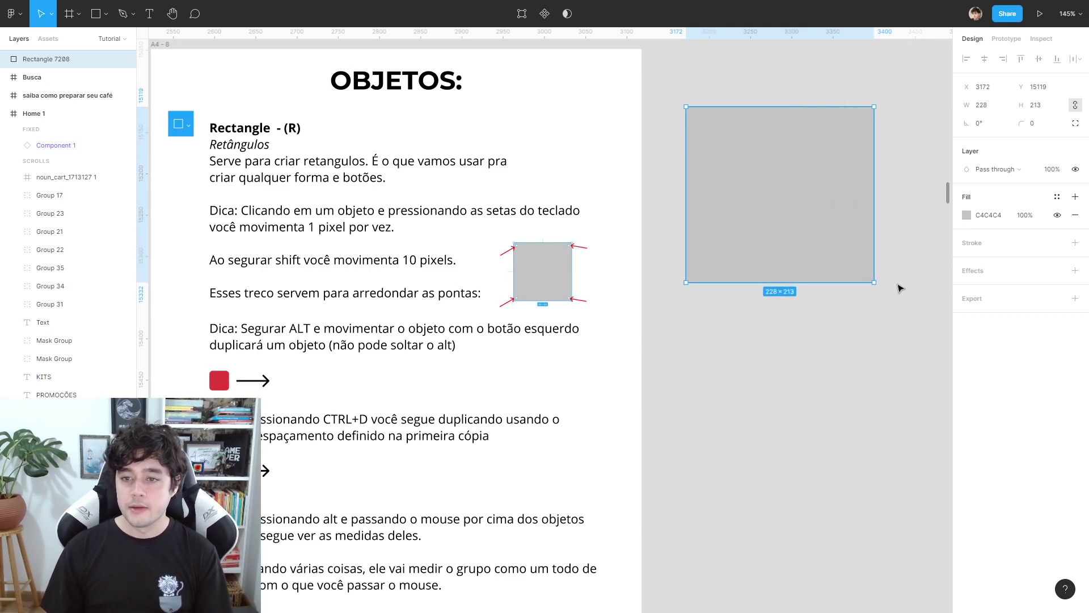
pyautogui.hotkey('ctrl', 'z')
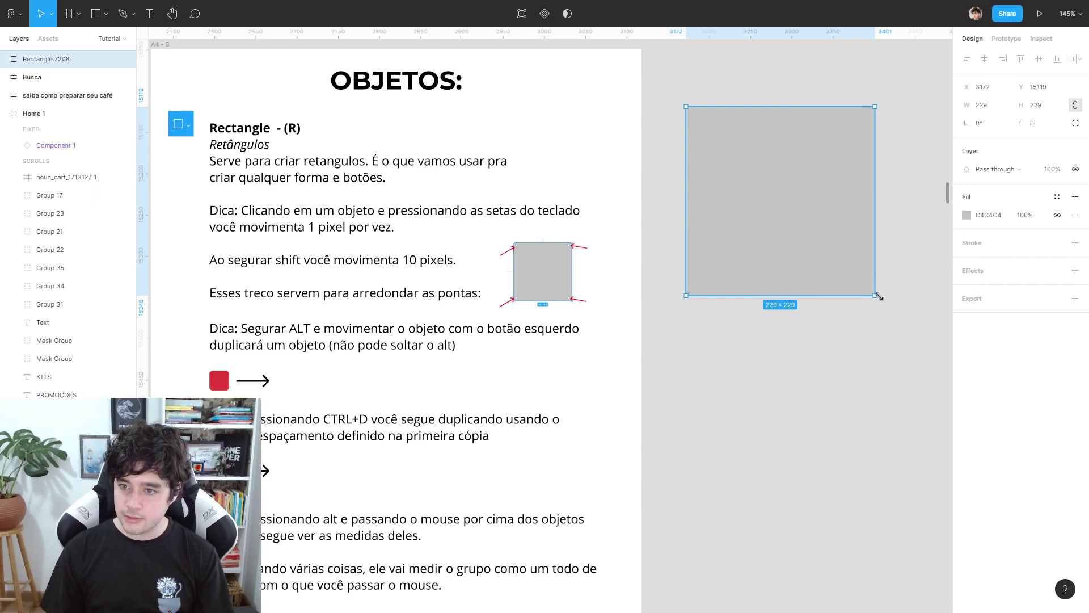
pyautogui.moveTo(878, 295)
pyautogui.mouseDown()
pyautogui.moveTo(861, 307)
pyautogui.moveTo(850, 260)
pyautogui.mouseUp()
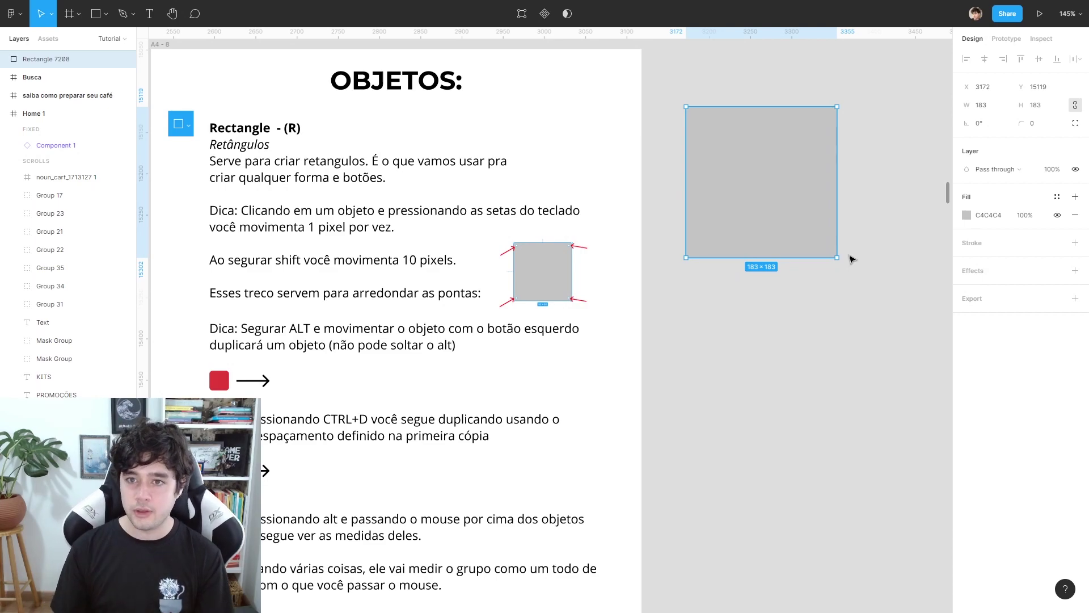
pyautogui.moveTo(851, 260); pyautogui.dragTo(844, 234)
pyautogui.click(880, 288)
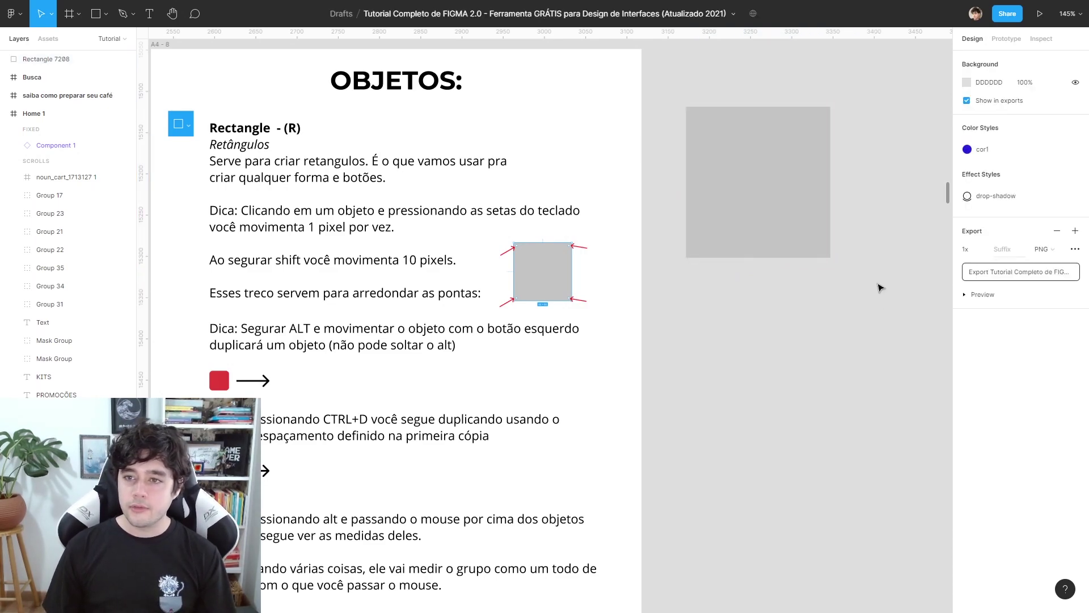
pyautogui.hotkey('ctrl', 'z')
pyautogui.hotkey('ctrl', 'z')
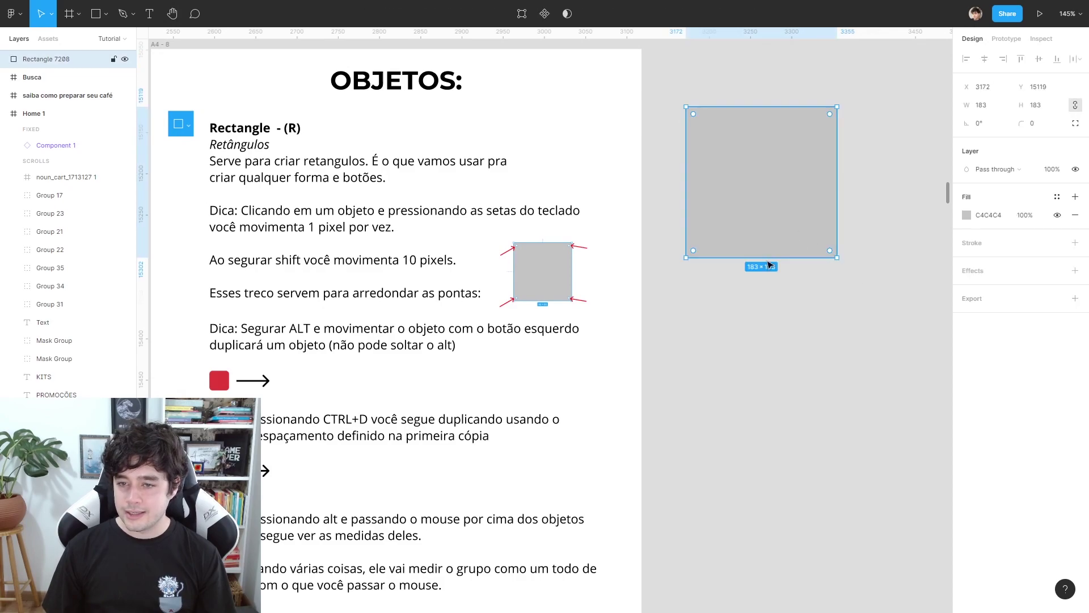
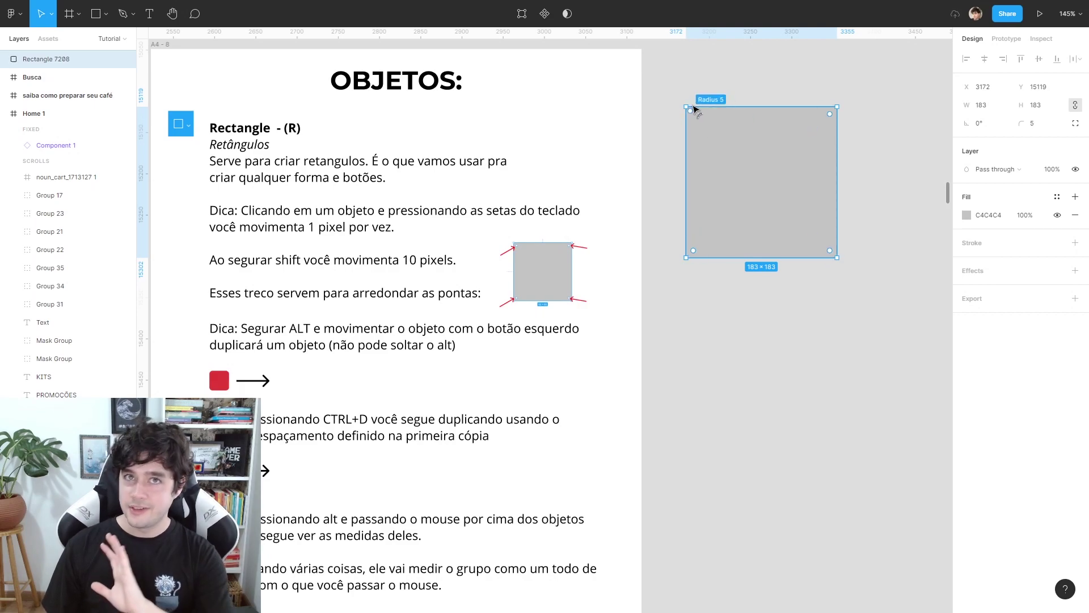
# Round the grey 183×183 square's corners to 91.5, reset them to 0, then delete the square.
pyautogui.moveTo(699, 121); pyautogui.dragTo(857, 298)
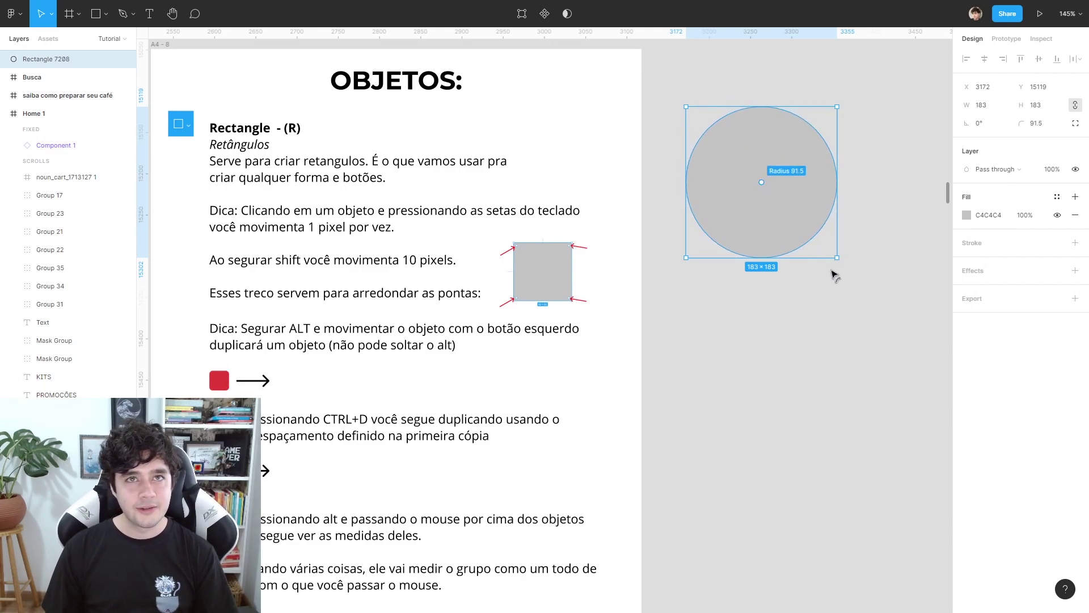
pyautogui.moveTo(762, 182); pyautogui.dragTo(652, 100)
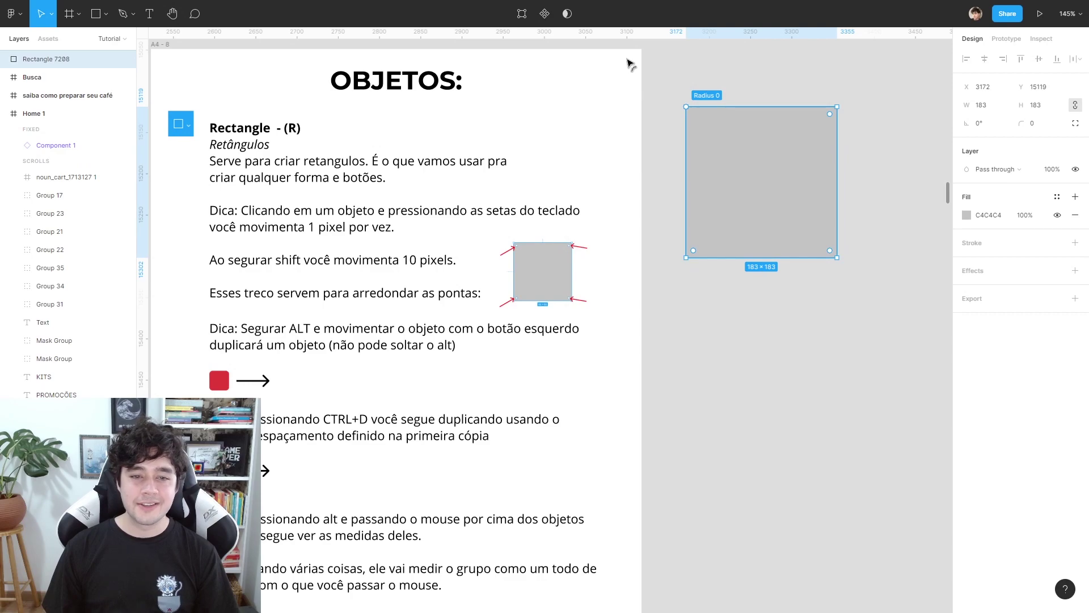
pyautogui.click(808, 289)
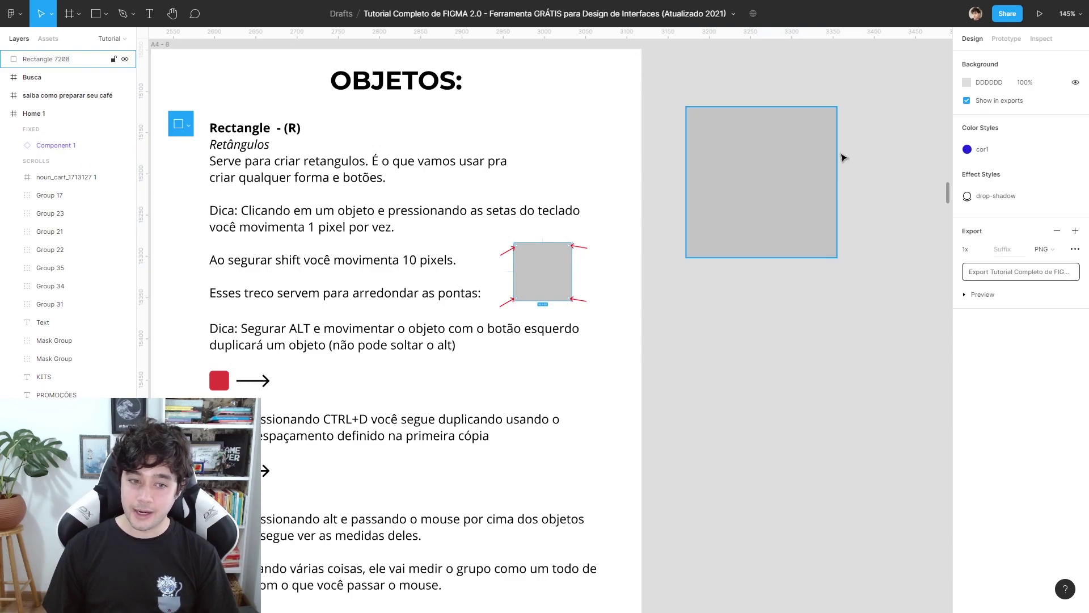
pyautogui.click(797, 181)
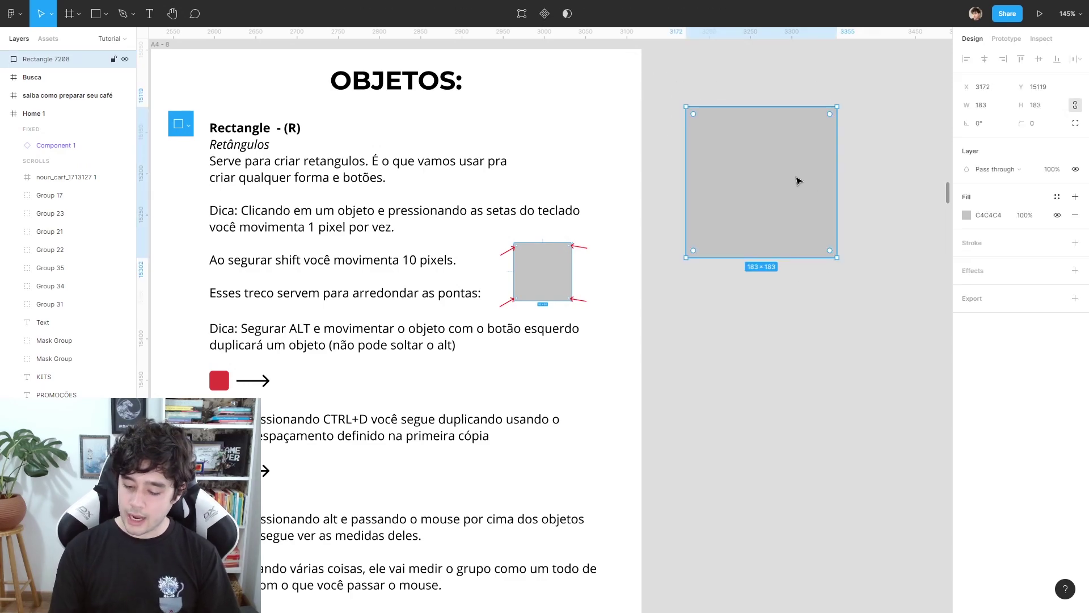
pyautogui.press('Delete')
pyautogui.keyDown('ctrl'); pyautogui.scroll(5, 315, 363); pyautogui.keyUp('ctrl')
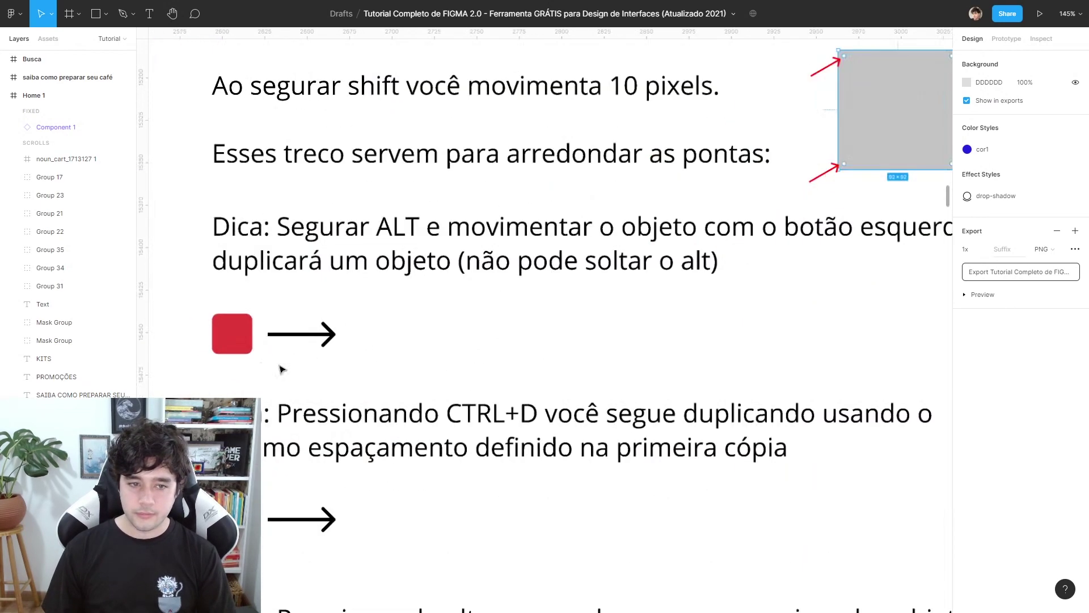
# Alt-drag a copy of the red square to the right of the arrow, at X 182, Y 390.
pyautogui.click(251, 258)
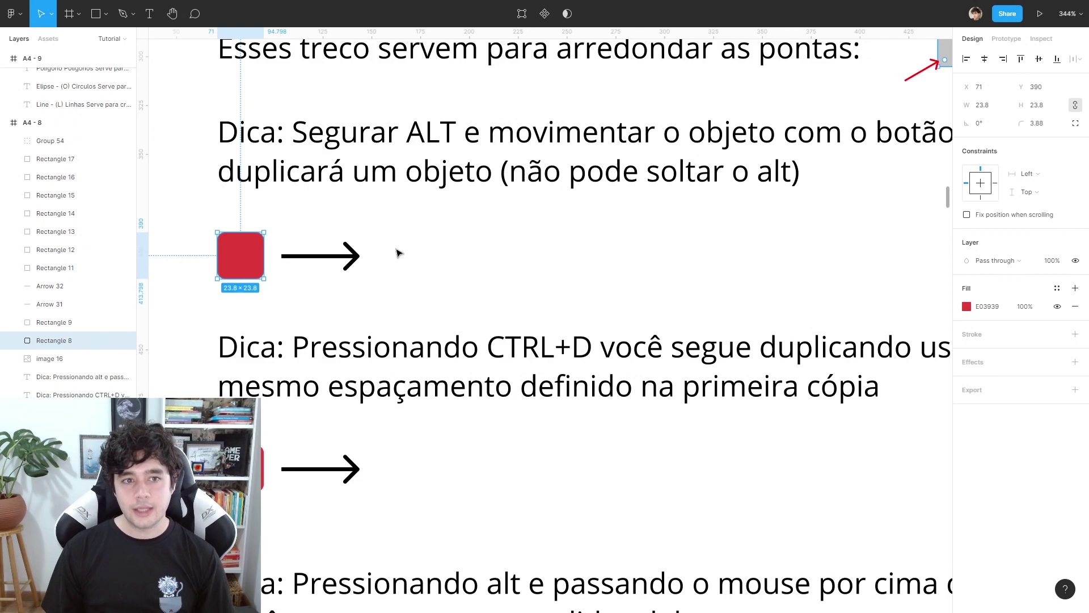
pyautogui.press('alt')
pyautogui.moveTo(245, 263)
pyautogui.mouseDown()
pyautogui.moveTo(402, 234)
pyautogui.moveTo(448, 265)
pyautogui.mouseUp()
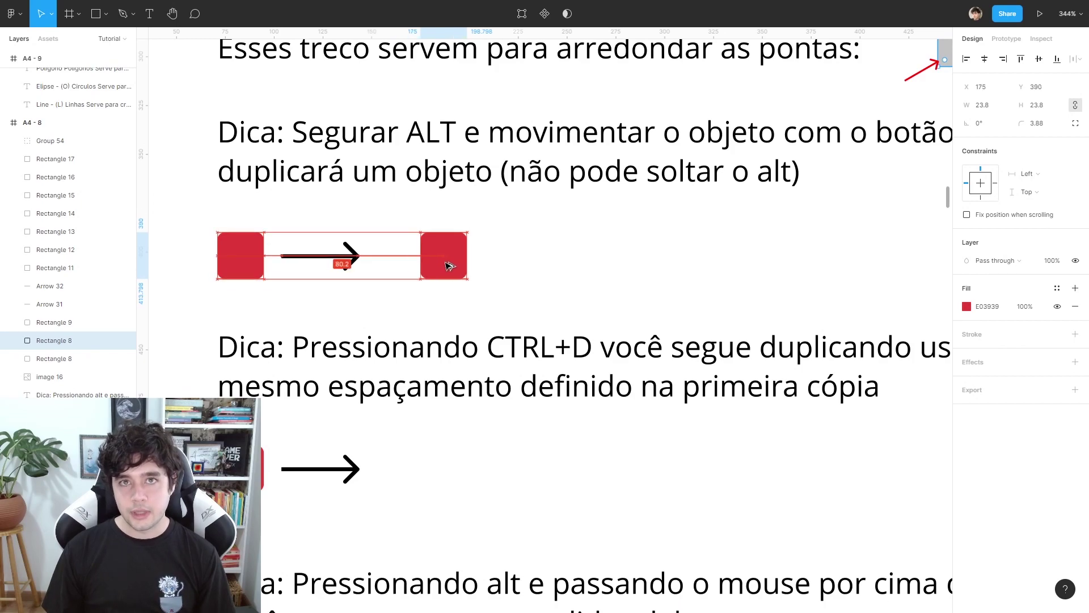
pyautogui.moveTo(449, 266); pyautogui.dragTo(462, 266)
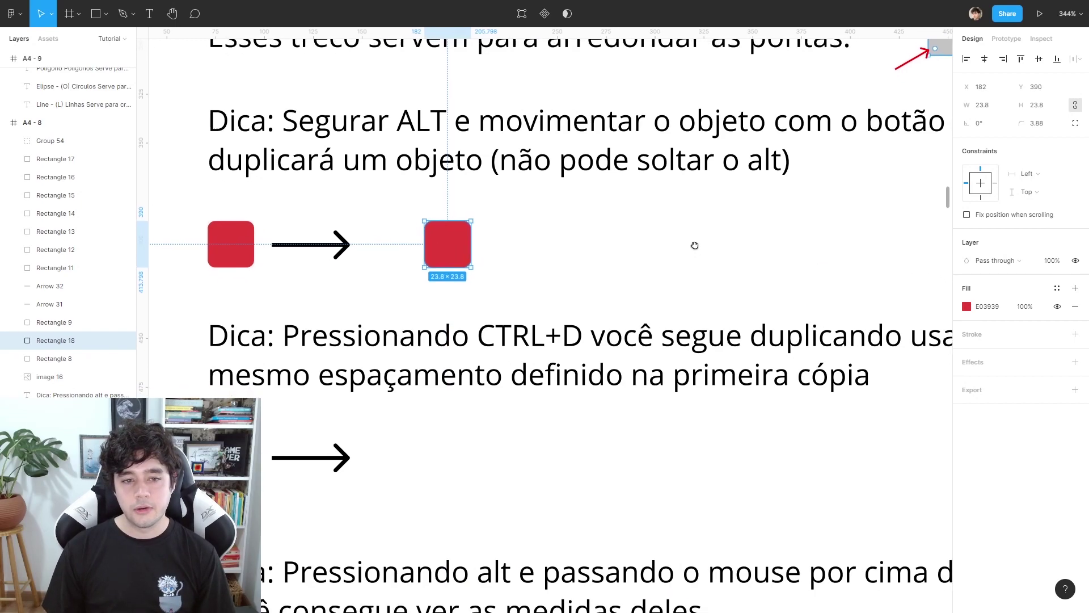
# Delete the arrow beside the lower red square under the CTRL+D tip.
pyautogui.scroll(-3, 696, 243)
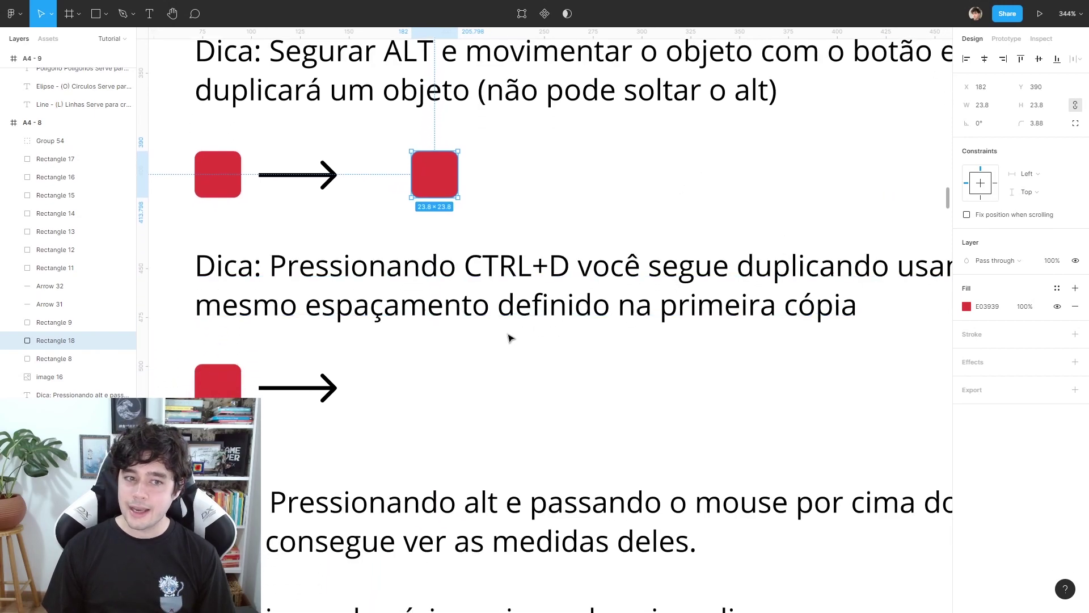
pyautogui.click(322, 390)
pyautogui.press('Delete')
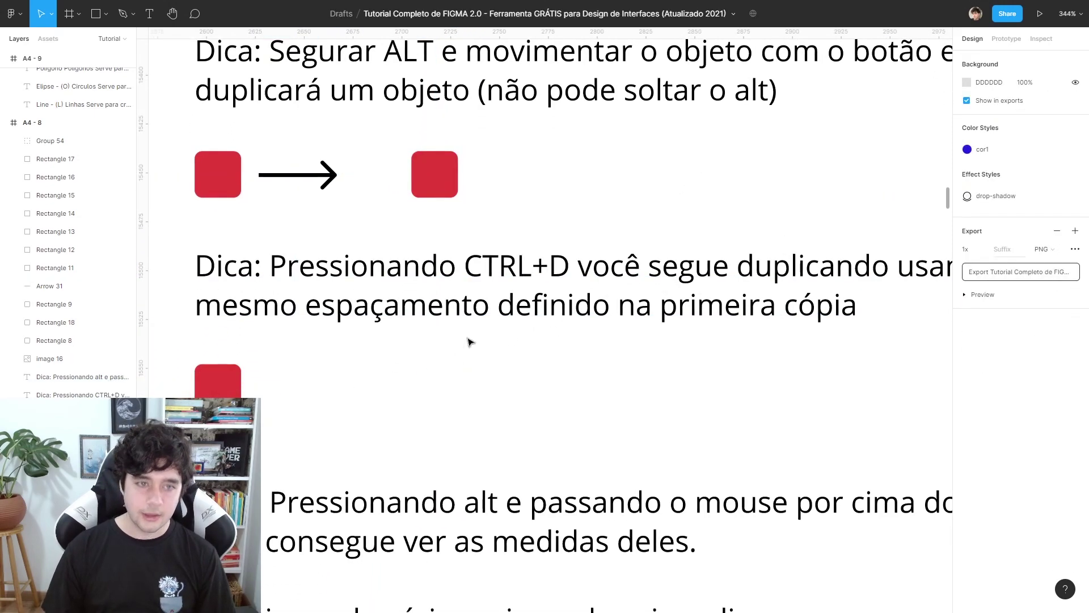
pyautogui.click(227, 383)
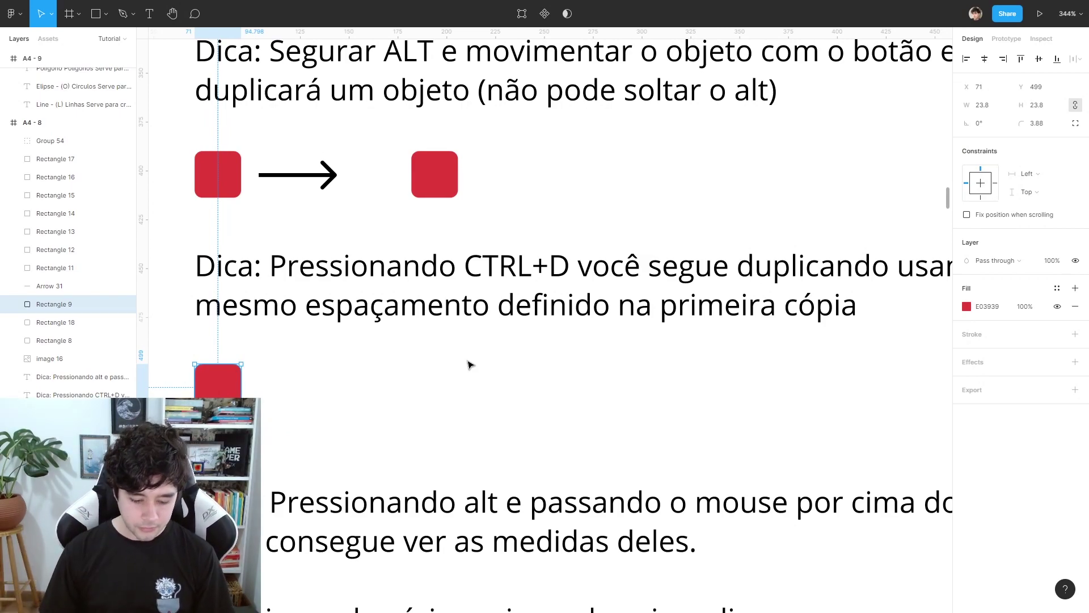
pyautogui.press('alt')
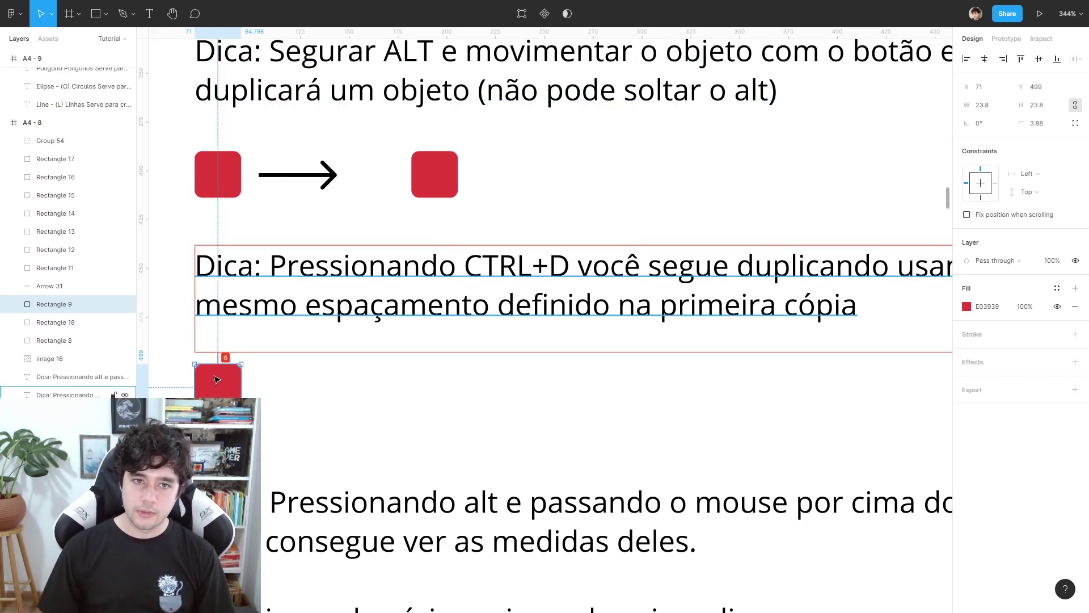
pyautogui.moveTo(217, 393); pyautogui.dragTo(278, 396)
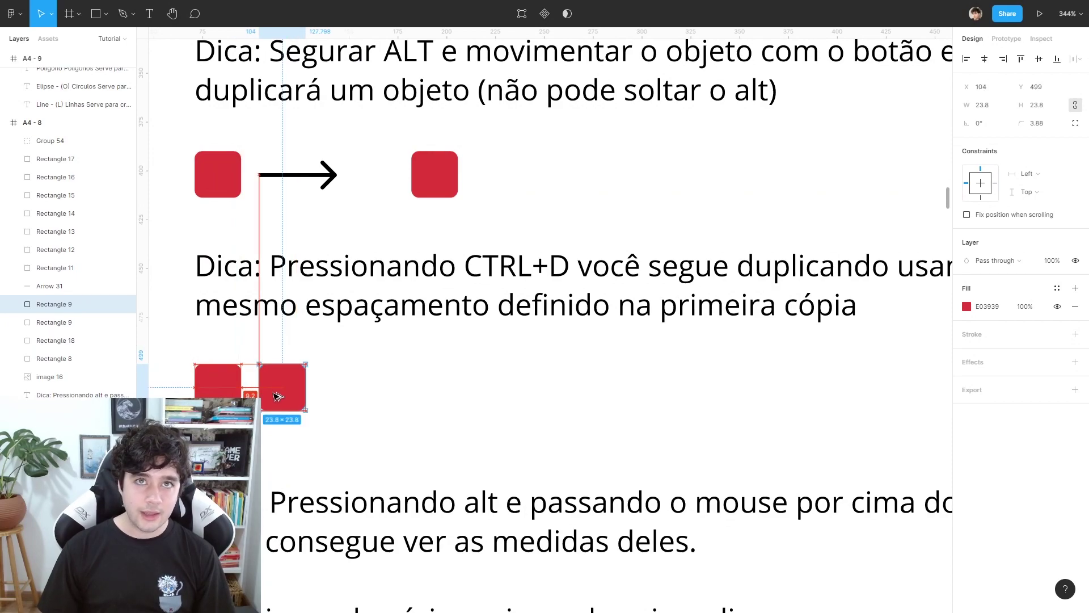
pyautogui.scroll(2, 540, 280)
pyautogui.scroll(2, 479, 285)
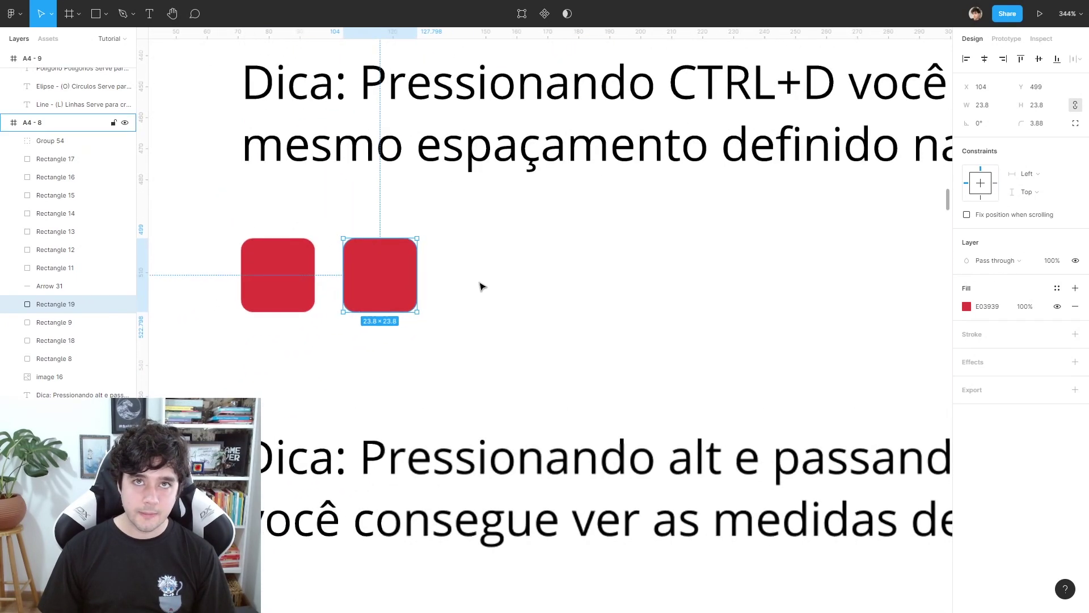
pyautogui.scroll(2, 592, 242)
pyautogui.scroll(2, 591, 242)
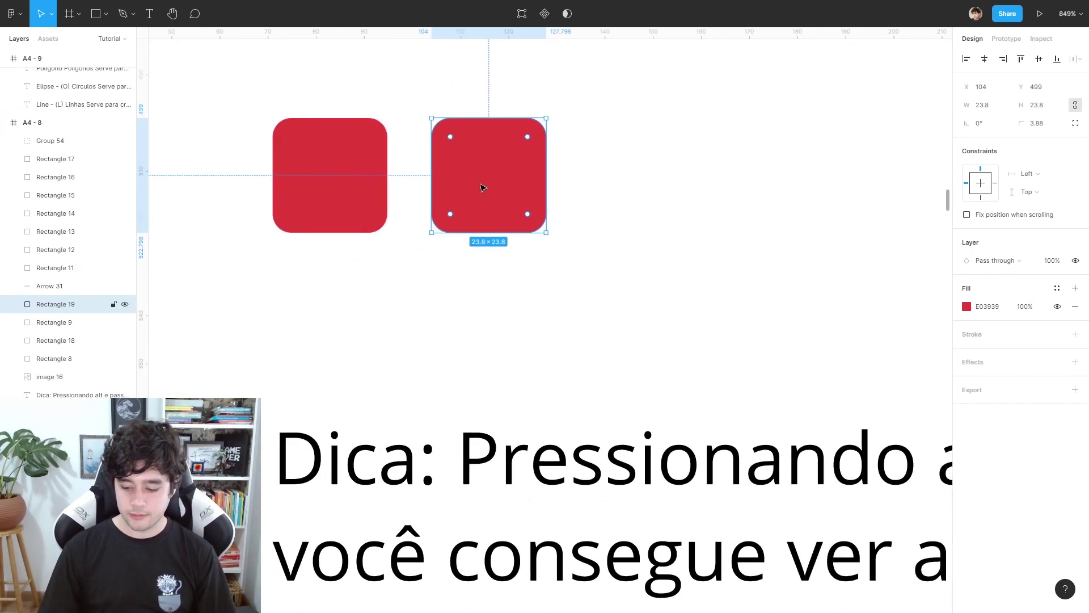
pyautogui.press('Delete')
pyautogui.moveTo(365, 170); pyautogui.dragTo(518, 171)
pyautogui.moveTo(661, 255)
pyautogui.mouseDown()
pyautogui.moveTo(624, 301)
pyautogui.moveTo(540, 305)
pyautogui.mouseUp()
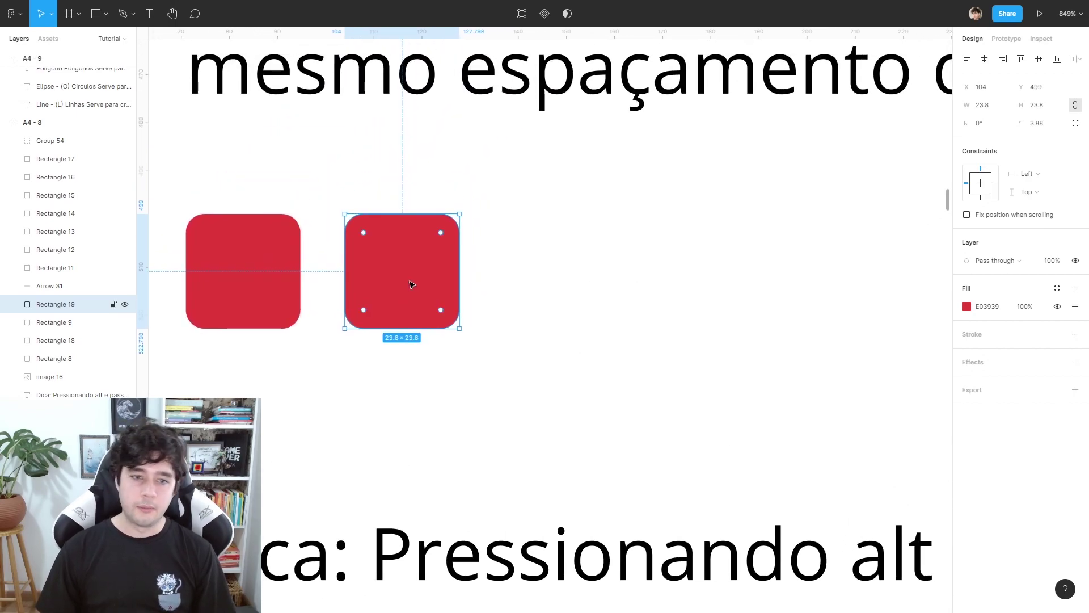
pyautogui.moveTo(411, 285)
pyautogui.mouseDown()
pyautogui.moveTo(565, 287)
pyautogui.moveTo(607, 270)
pyautogui.moveTo(552, 205)
pyautogui.moveTo(564, 193)
pyautogui.moveTo(608, 289)
pyautogui.moveTo(586, 317)
pyautogui.moveTo(562, 314)
pyautogui.moveTo(578, 308)
pyautogui.mouseUp()
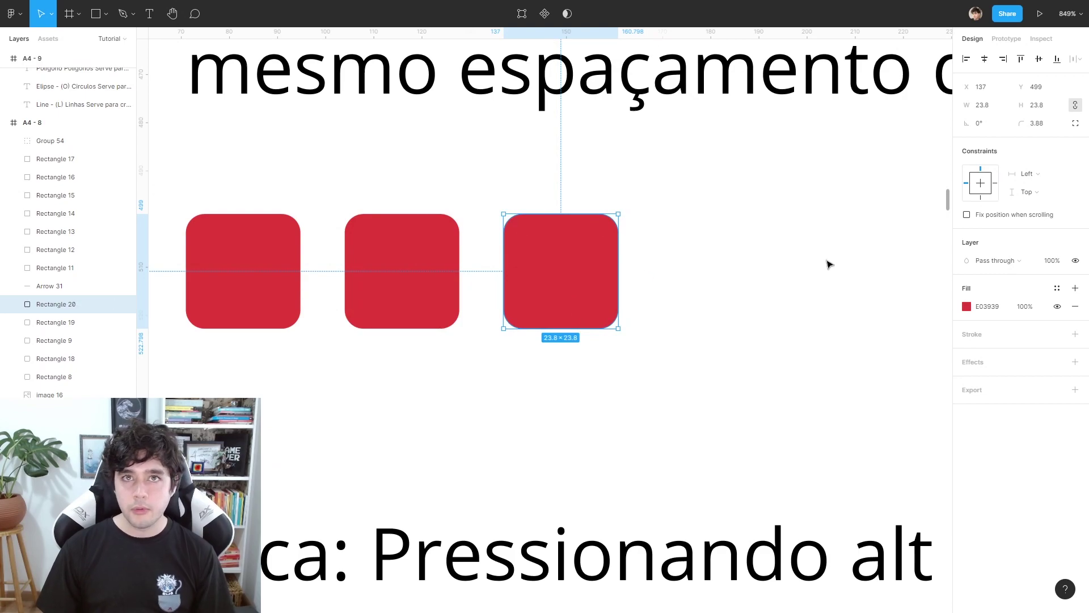
pyautogui.moveTo(813, 264); pyautogui.dragTo(788, 271)
pyautogui.scroll(-1, 788, 288)
pyautogui.scroll(-3, 705, 287)
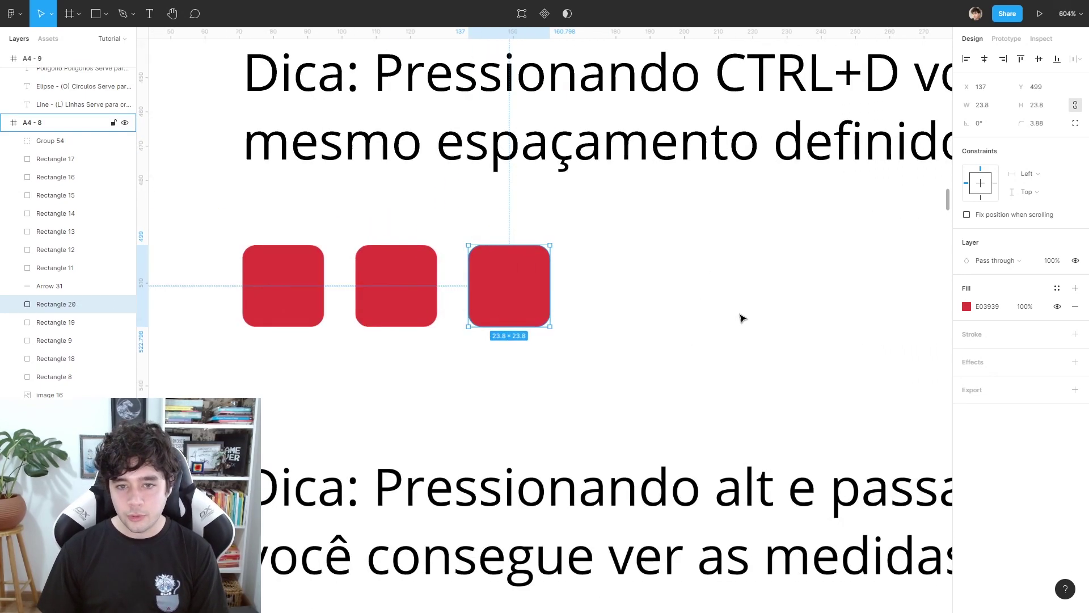
pyautogui.hotkey('ctrl', 'd')
pyautogui.hotkey('ctrl', 'd')
pyautogui.hotkey('ctrl', 'd')
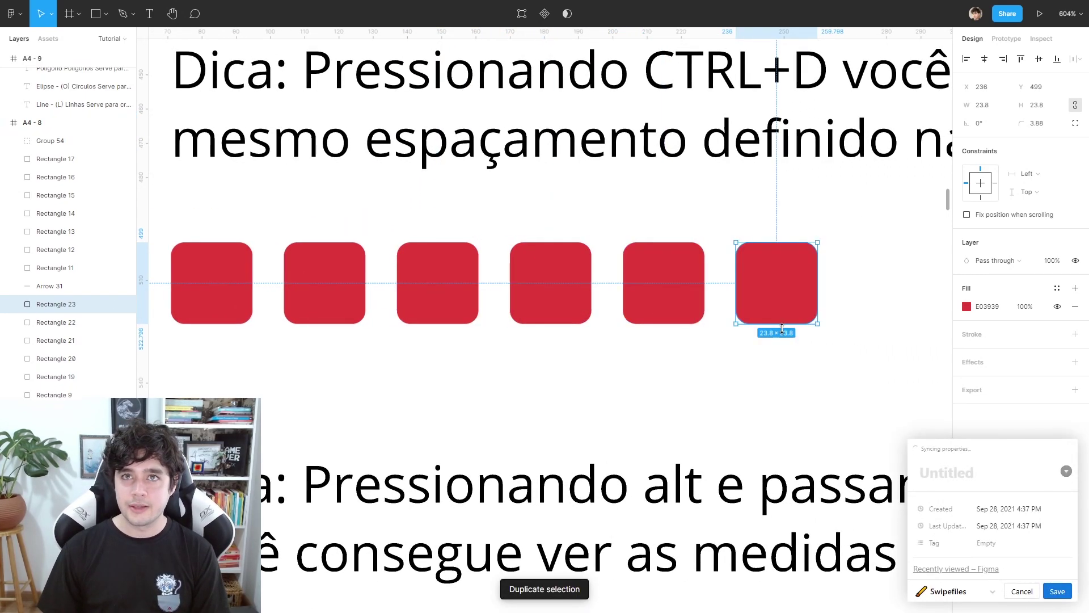
pyautogui.hotkey('ctrl', 'd')
pyautogui.hscroll(3, 698, 378)
pyautogui.hotkey('ctrl', 'd')
pyautogui.hotkey('ctrl', 'd')
pyautogui.hscroll(2, 705, 369)
pyautogui.hotkey('ctrl', 'd')
pyautogui.hscroll(2, 528, 362)
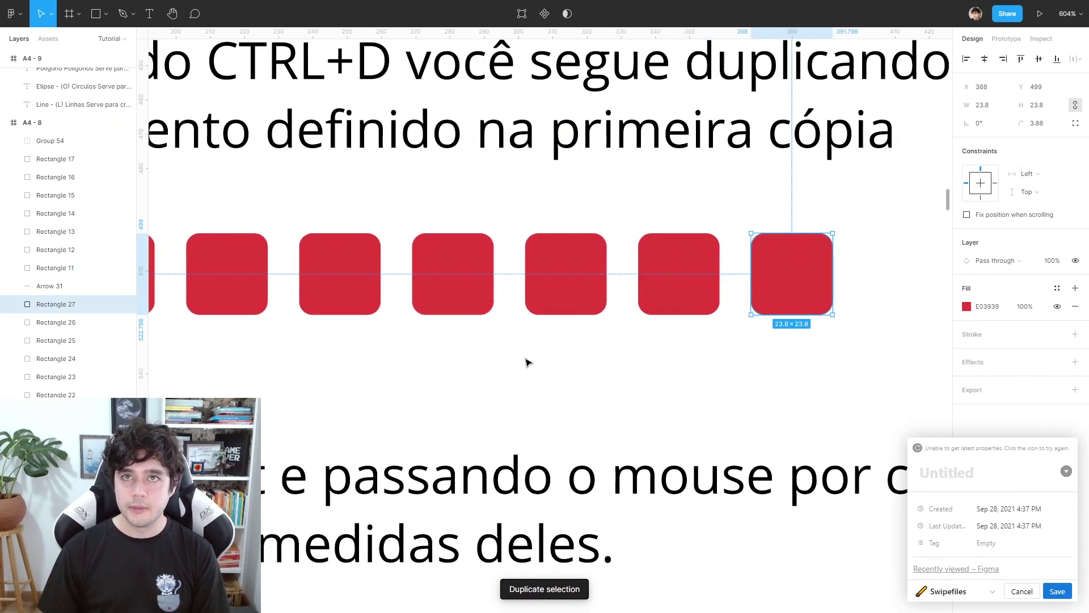
pyautogui.click(1021, 591)
pyautogui.click(688, 367)
pyautogui.scroll(-2, 607, 364)
pyautogui.scroll(-2, 607, 363)
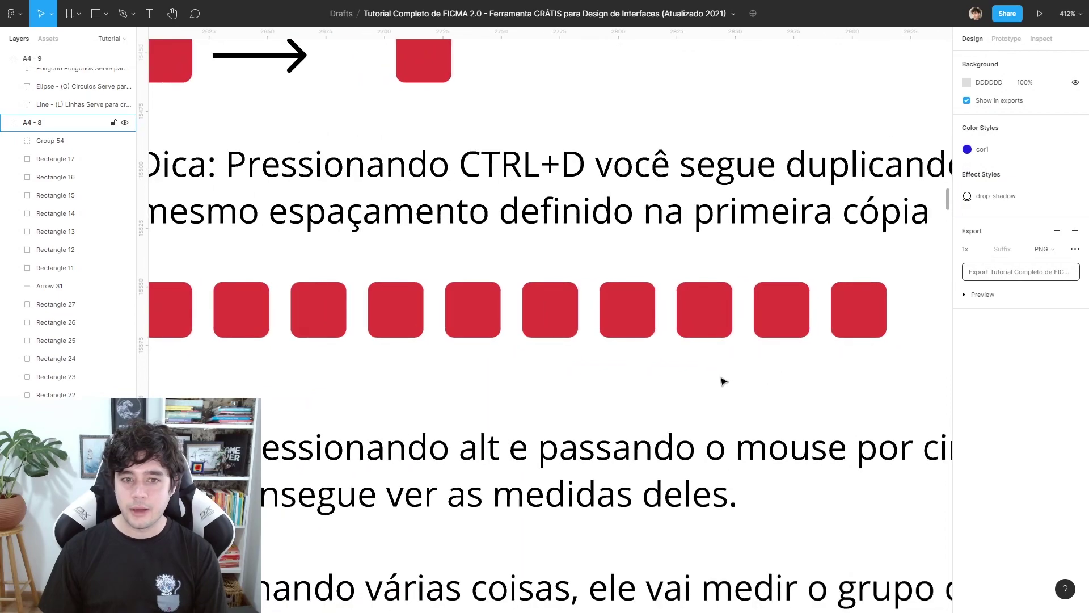
pyautogui.scroll(2, 723, 377)
pyautogui.scroll(-2, 795, 357)
pyautogui.scroll(-1, 726, 352)
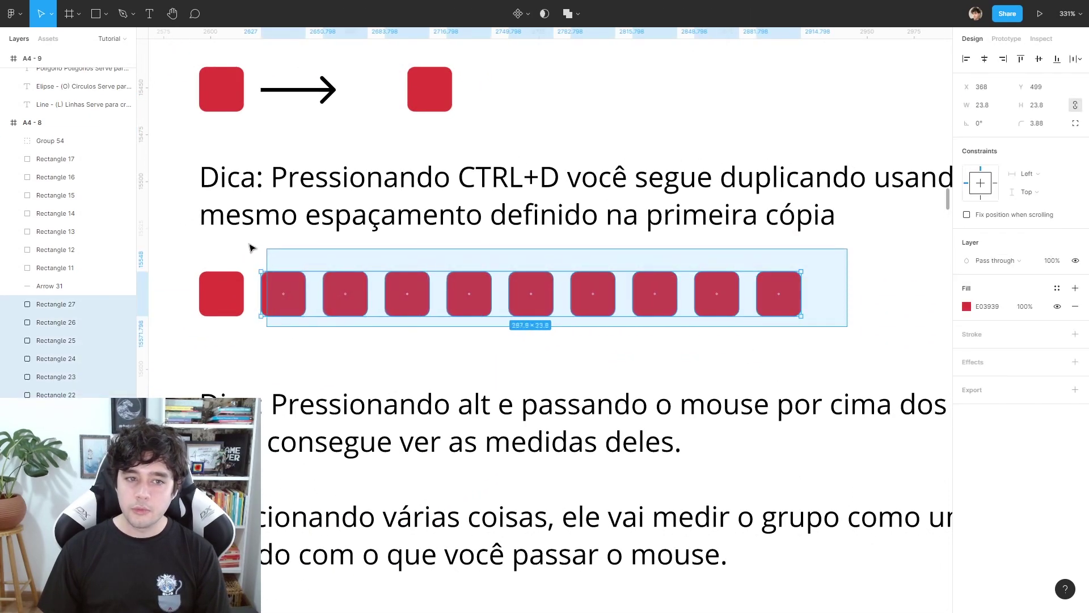
pyautogui.moveTo(849, 331); pyautogui.dragTo(238, 244)
pyautogui.moveTo(867, 329); pyautogui.dragTo(250, 254)
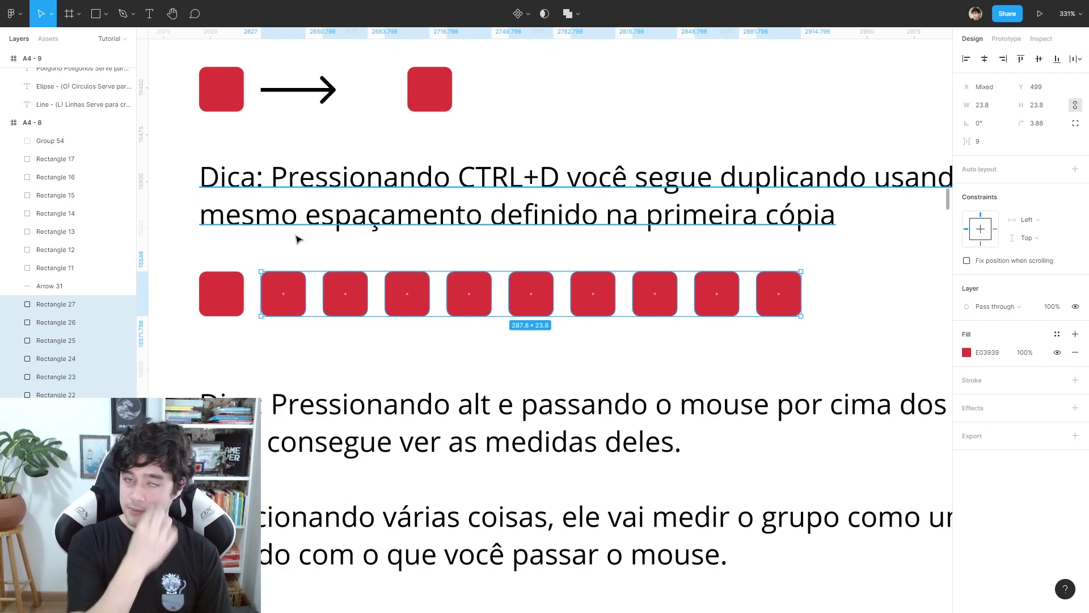
pyautogui.press('Delete')
pyautogui.click(233, 287)
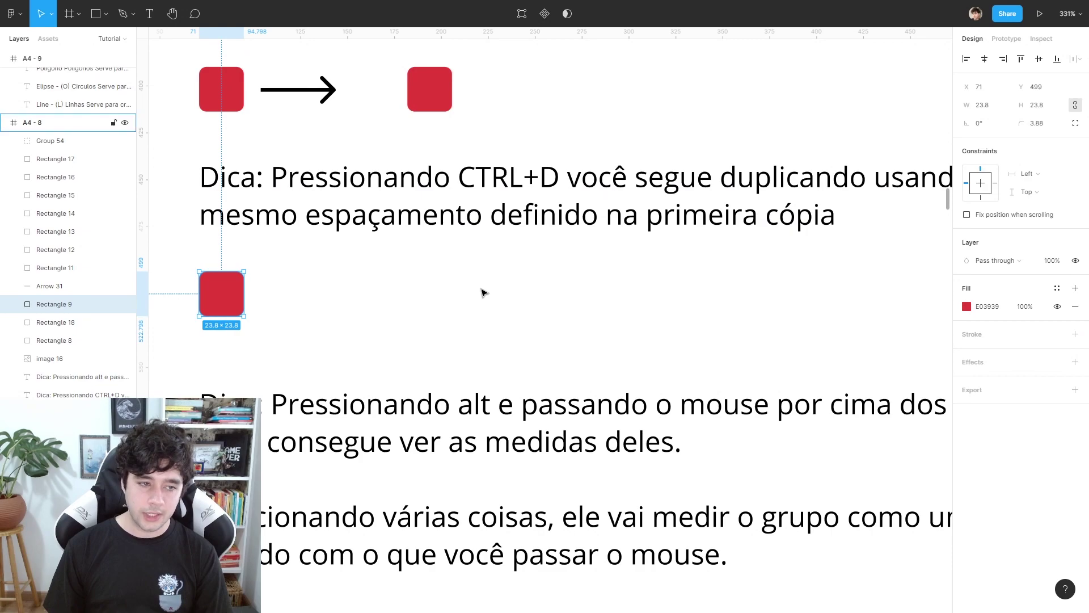
pyautogui.hotkey('ctrl', 'd')
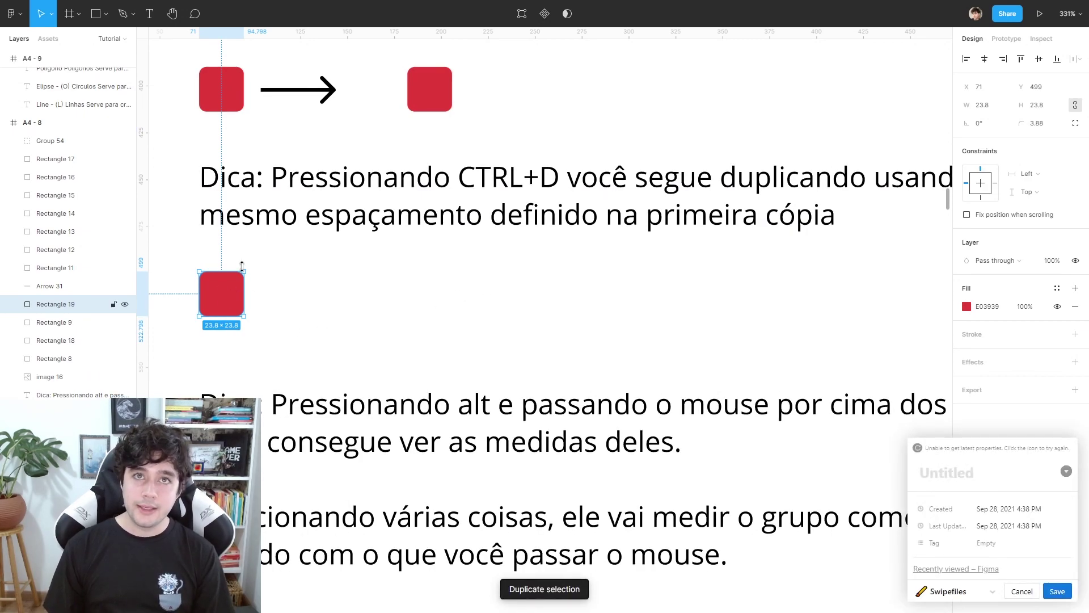
pyautogui.moveTo(231, 301); pyautogui.dragTo(313, 279)
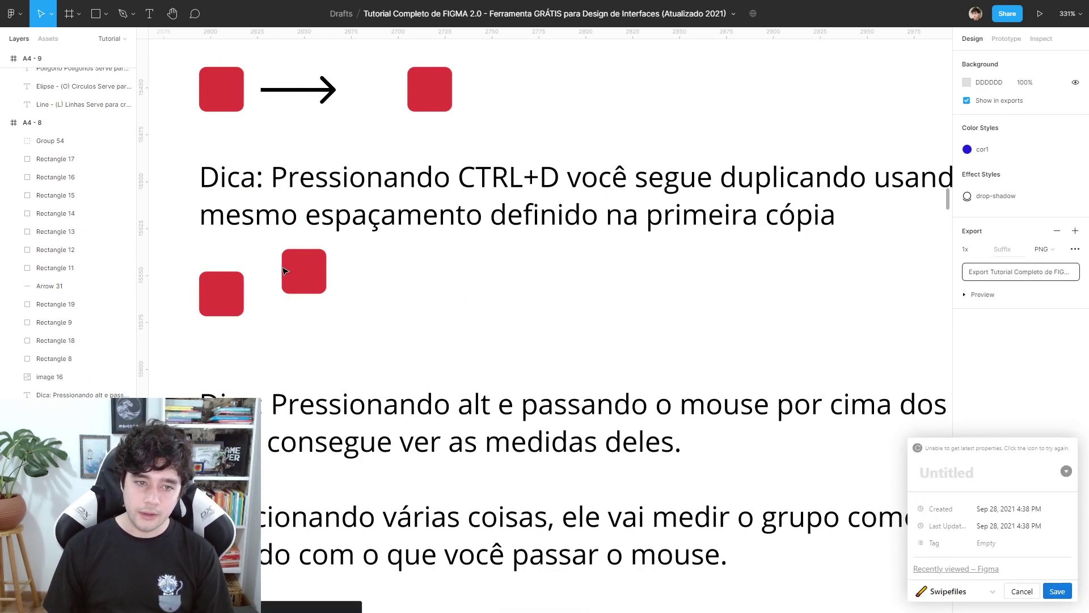
# Alt-drag a copy of the lower red square, then repeat it with Ctrl+D at equal spacing.
pyautogui.click(1022, 591)
pyautogui.press('Delete')
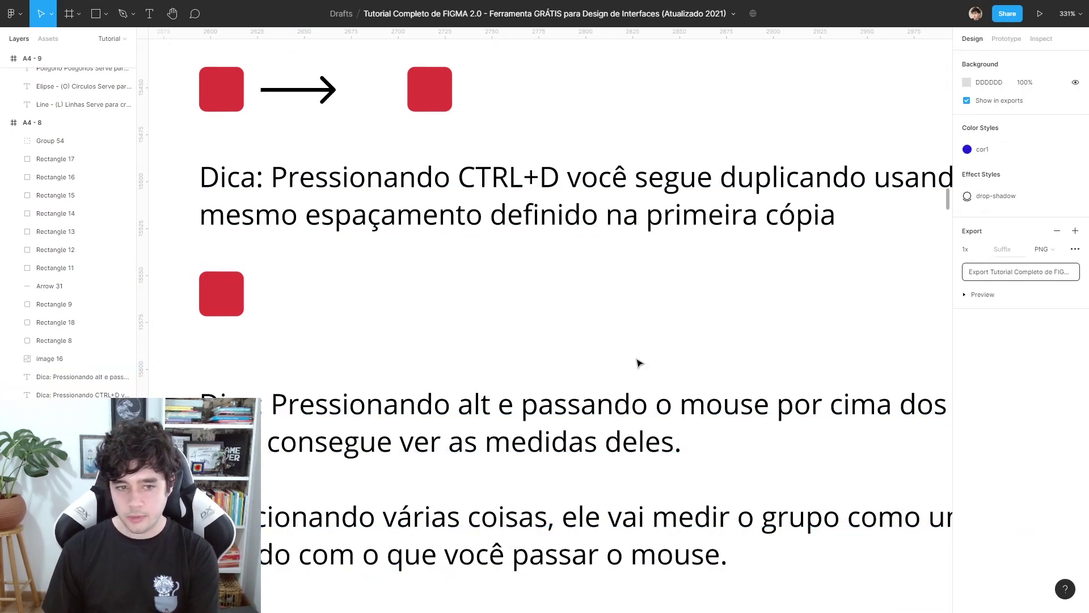
pyautogui.scroll(-3, 638, 360)
pyautogui.scroll(-2, 557, 253)
pyautogui.scroll(-1, 398, 207)
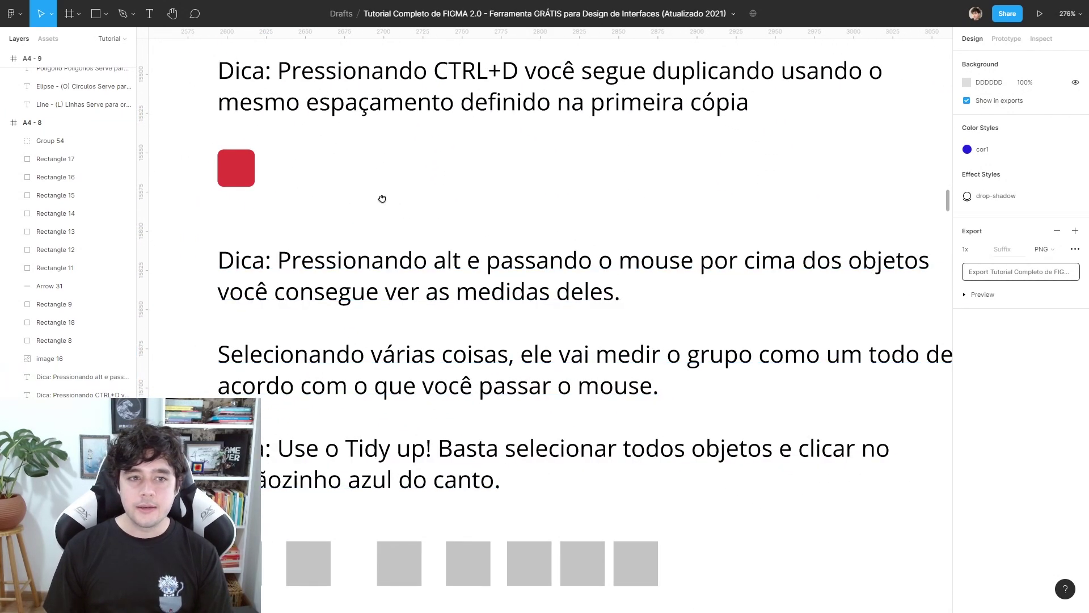
pyautogui.scroll(4, 350, 284)
pyautogui.click(300, 288)
pyautogui.moveTo(317, 286); pyautogui.dragTo(360, 286)
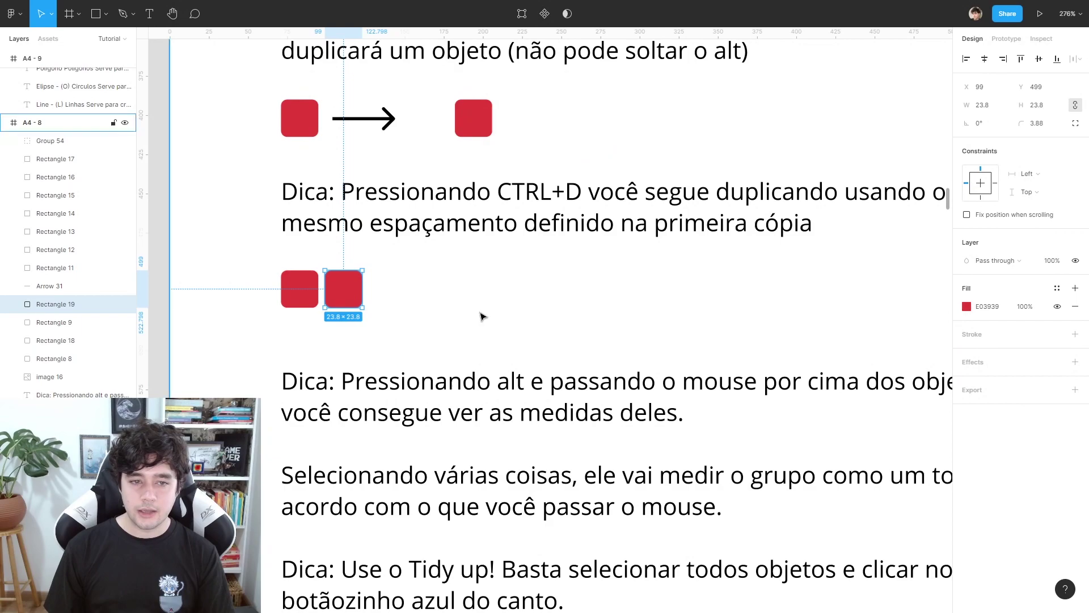
pyautogui.hotkey('ctrl', 'd')
pyautogui.hotkey('ctrl', 'd')
pyautogui.hotkey('ctrl', 'd')
pyautogui.hotkey('ctrl', 'd')
pyautogui.click(719, 341)
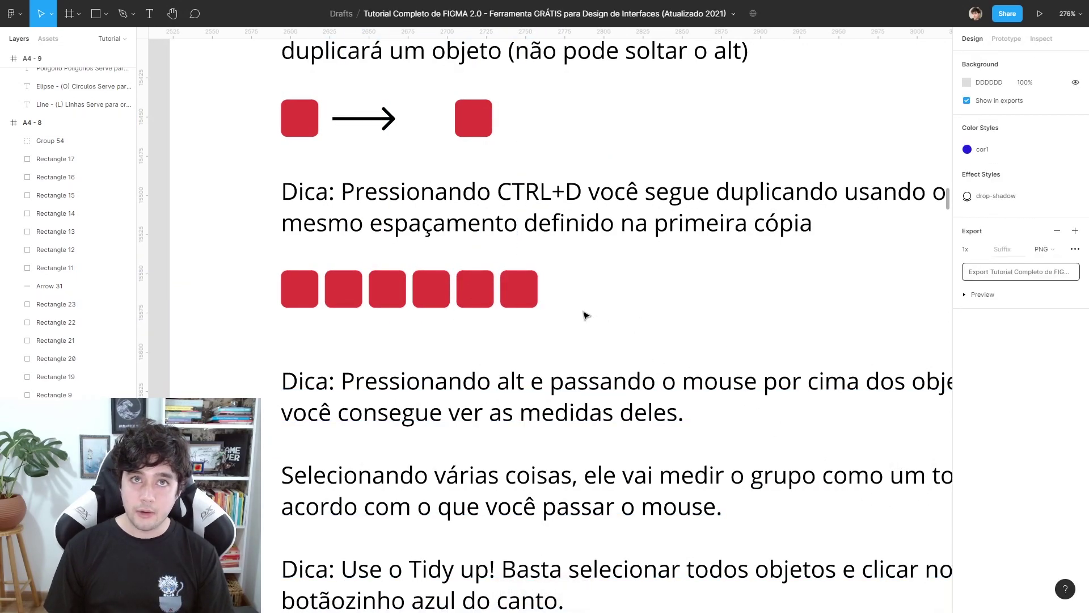
# Pan along the new row and inspect one of the red squares.
pyautogui.scroll(5, 344, 300)
pyautogui.hscroll(-2, 451, 380)
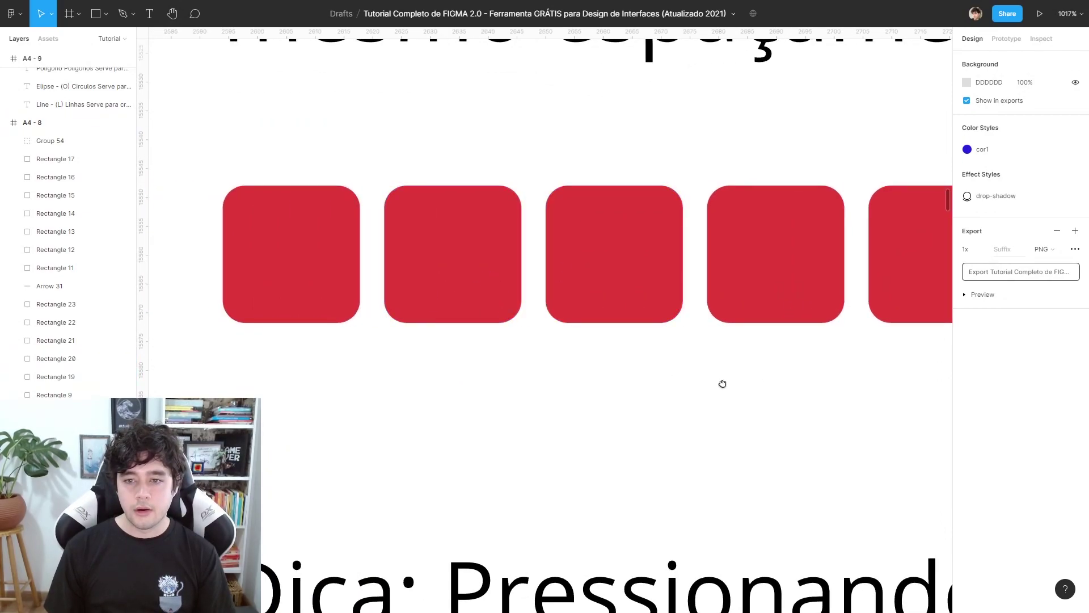
pyautogui.hscroll(2, 722, 384)
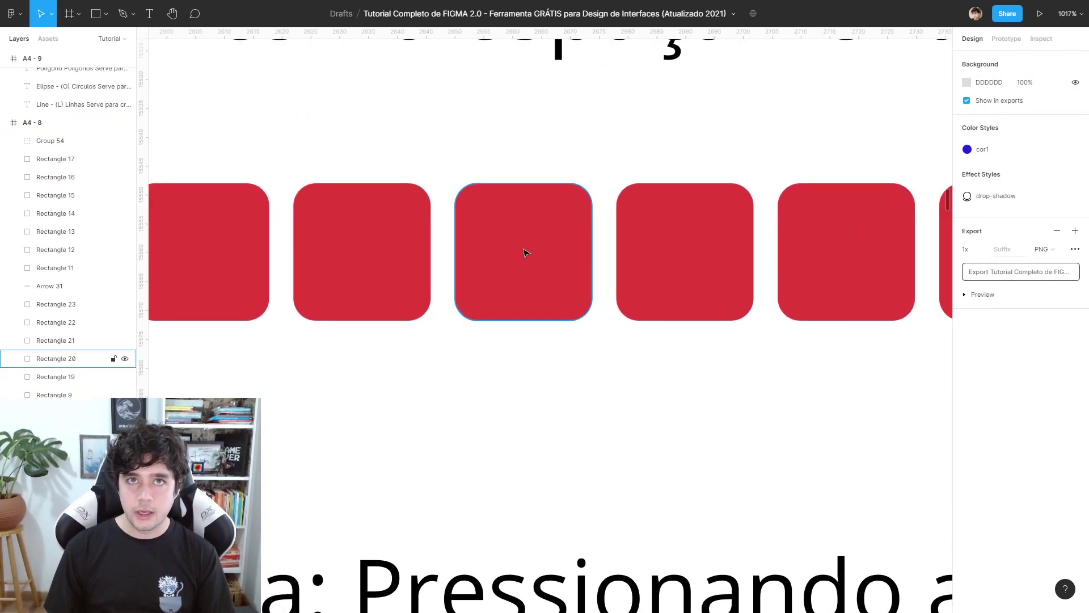
pyautogui.hscroll(-1, 525, 252)
pyautogui.click(606, 236)
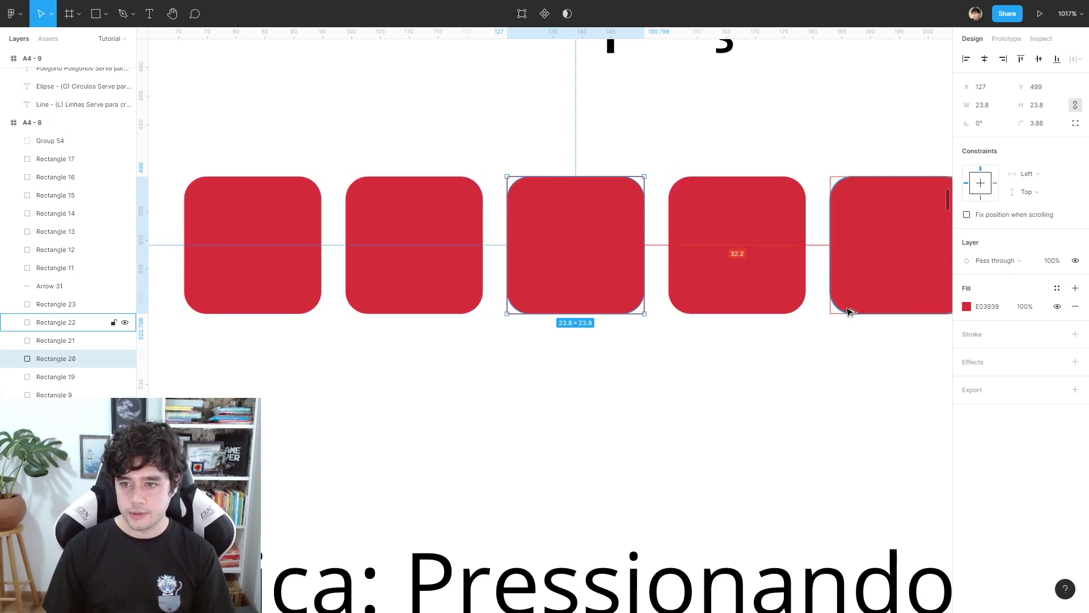
pyautogui.click(691, 389)
pyautogui.scroll(-3, 725, 392)
pyautogui.scroll(-3, 725, 392)
# Marquee-select all six red squares (163.8 × 23.8) and check their spacing with Alt.
pyautogui.moveTo(752, 379); pyautogui.dragTo(356, 314)
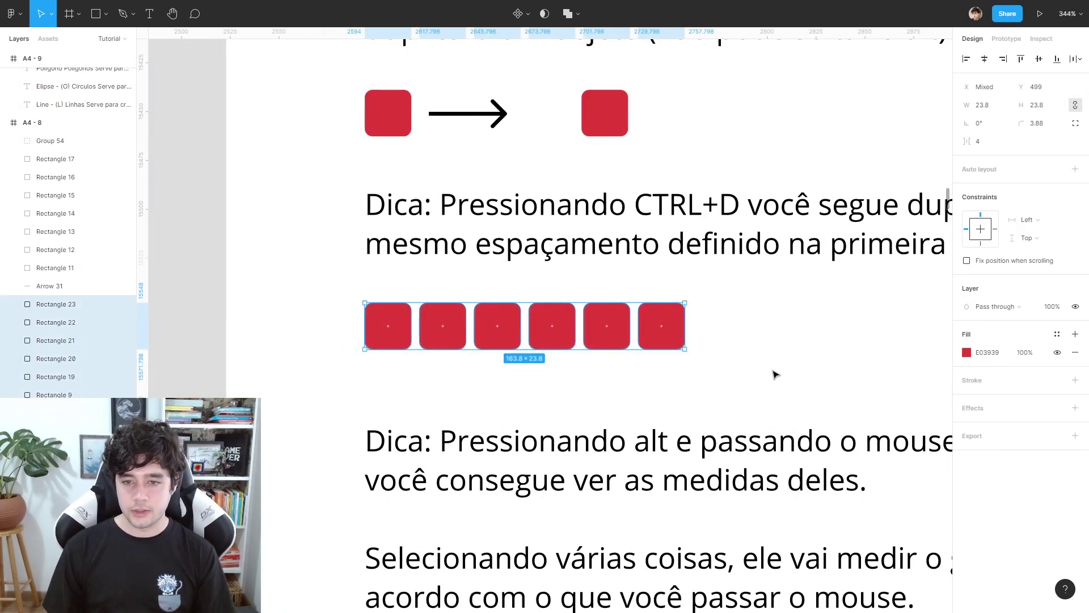
pyautogui.press('alt')
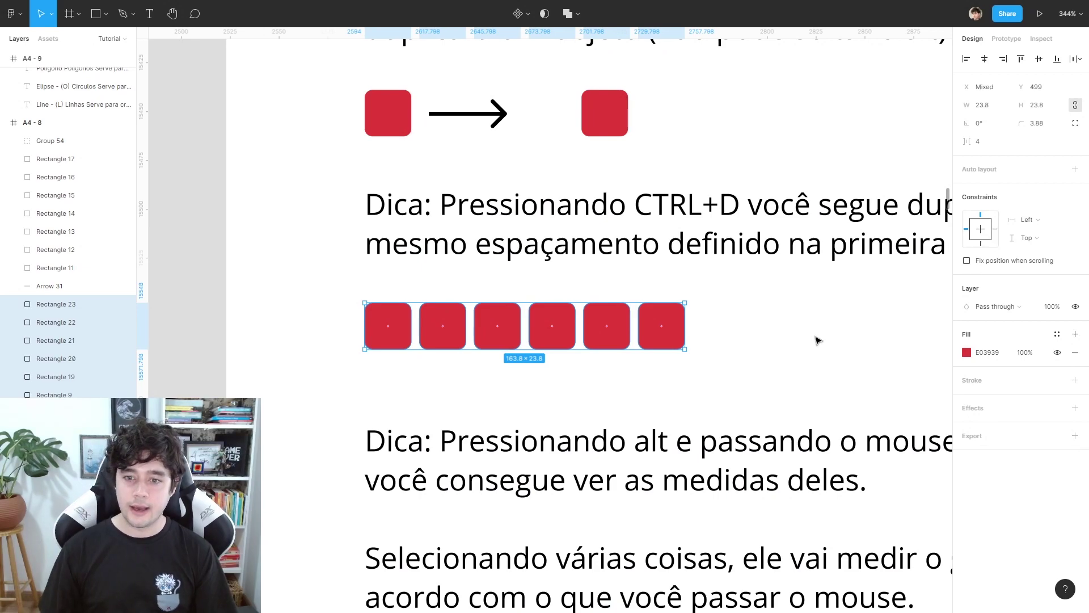
pyautogui.click(817, 340)
pyautogui.scroll(-5, 795, 284)
pyautogui.hscroll(4, 738, 241)
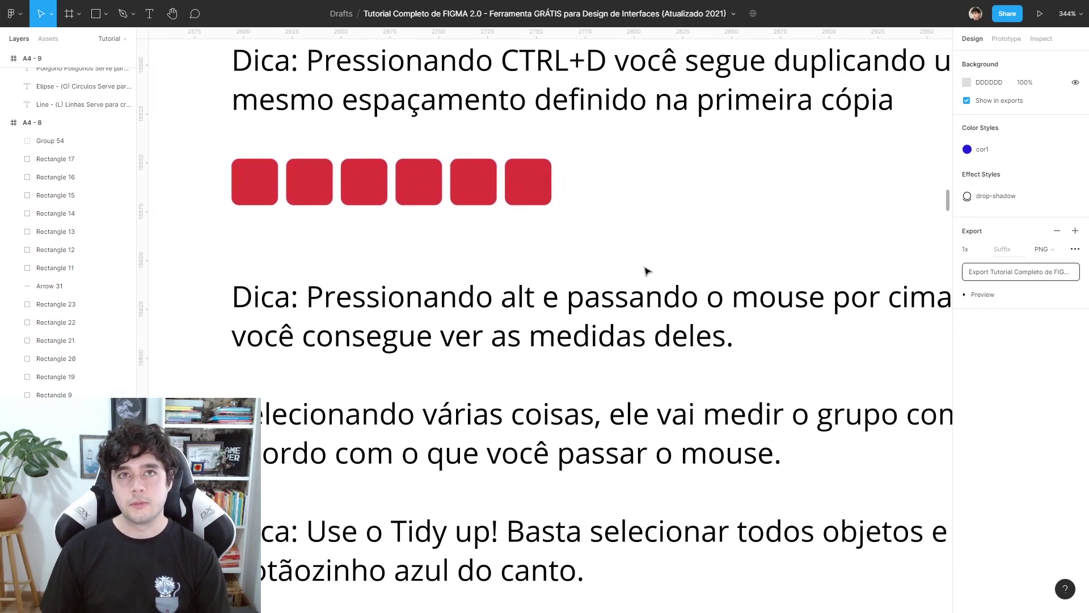
# Scroll down to the grey squares beneath the Tidy up tip and try a marquee selection.
pyautogui.scroll(-3, 646, 271)
pyautogui.hscroll(-2, 676, 272)
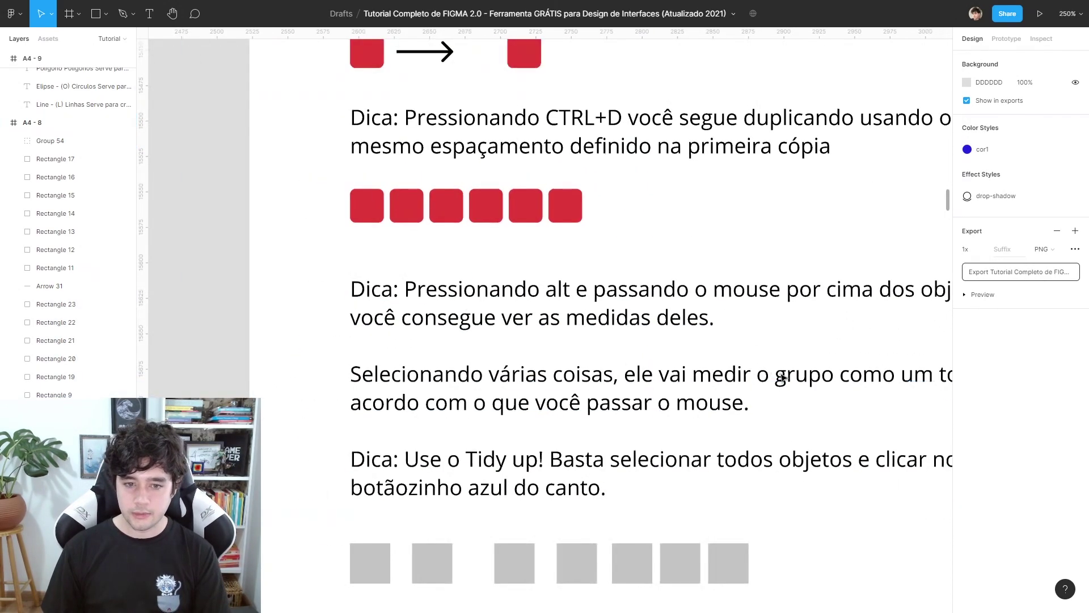
pyautogui.scroll(-2, 782, 377)
pyautogui.scroll(-1, 741, 414)
pyautogui.scroll(-2, 803, 384)
pyautogui.scroll(-2, 797, 343)
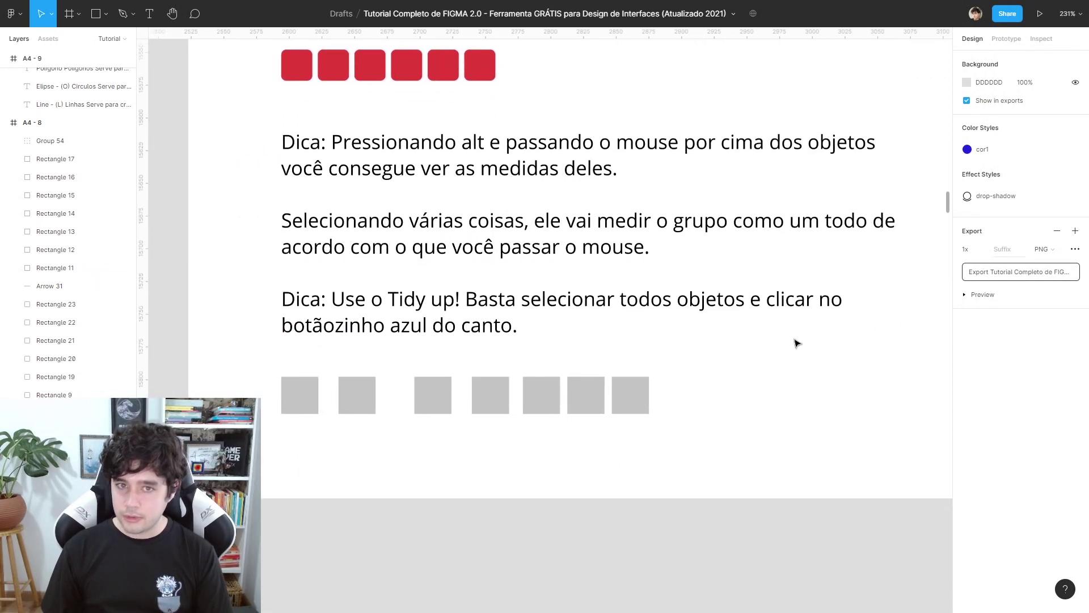
pyautogui.hscroll(-3, 627, 355)
pyautogui.scroll(-2, 627, 356)
pyautogui.scroll(2, 628, 355)
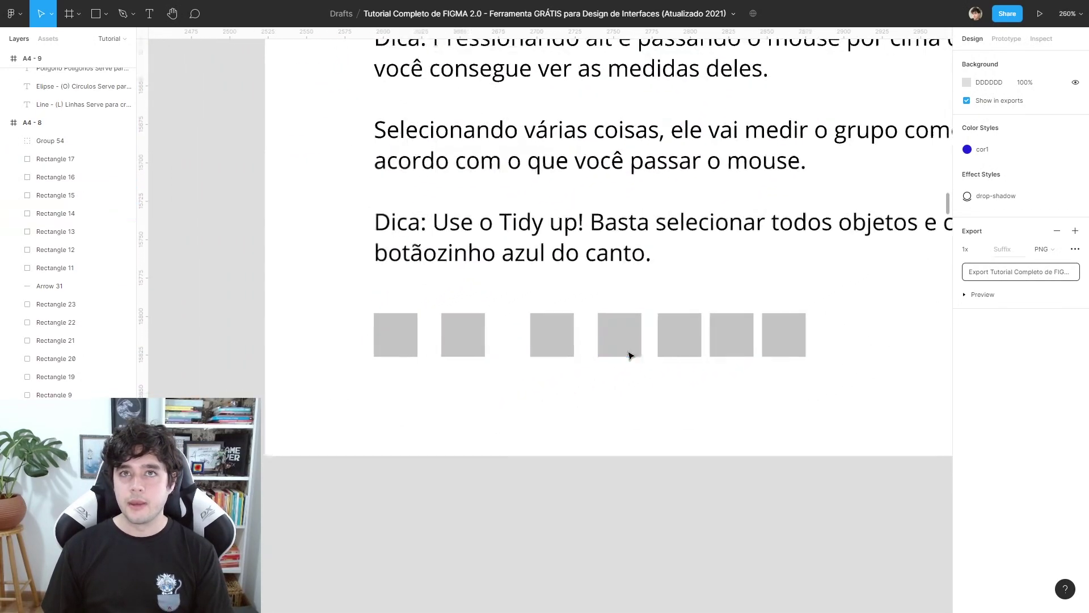
pyautogui.scroll(2, 737, 397)
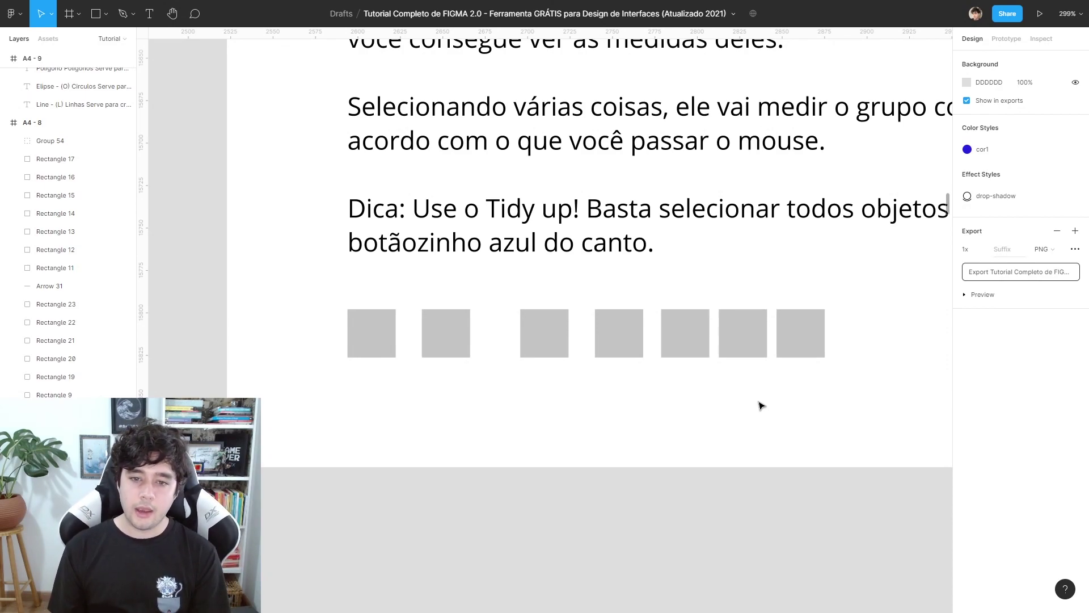
pyautogui.moveTo(330, 286)
pyautogui.mouseDown()
pyautogui.moveTo(853, 330)
pyautogui.moveTo(874, 374)
pyautogui.mouseUp()
pyautogui.click(482, 353)
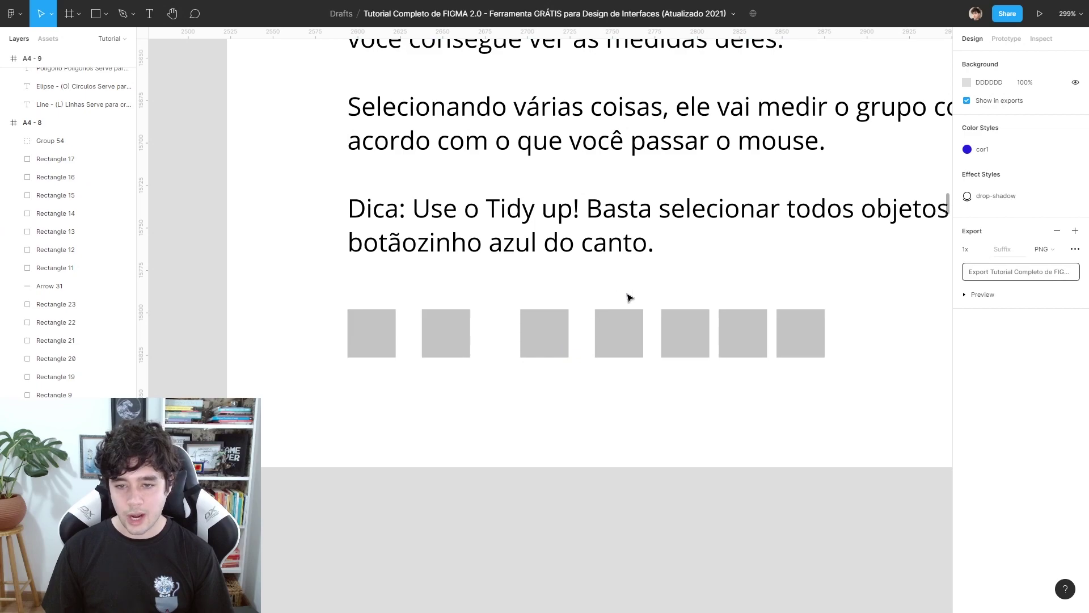
# Select all seven grey squares, tidy them up with Ctrl+Alt+T, and widen the gap to 18.
pyautogui.moveTo(879, 427); pyautogui.dragTo(315, 299)
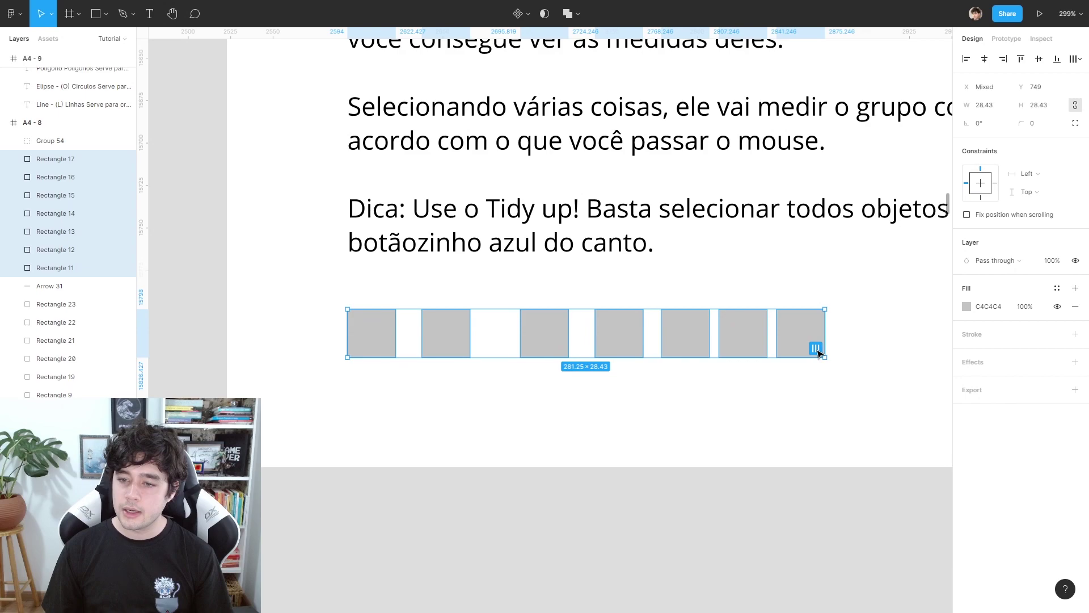
pyautogui.hotkey('ctrl', 'alt', 't')
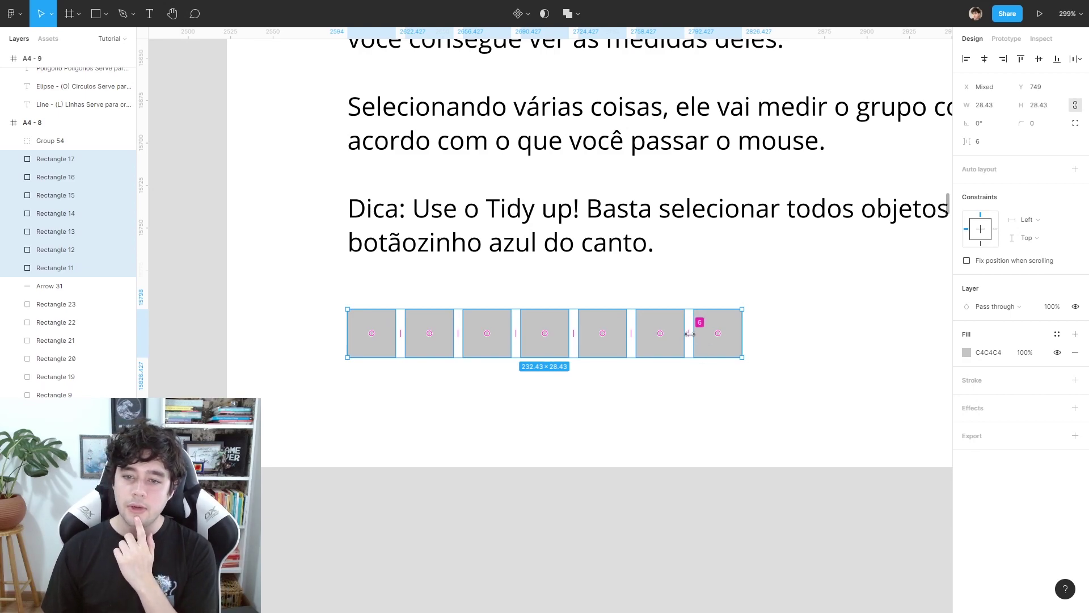
pyautogui.moveTo(689, 334); pyautogui.dragTo(847, 332)
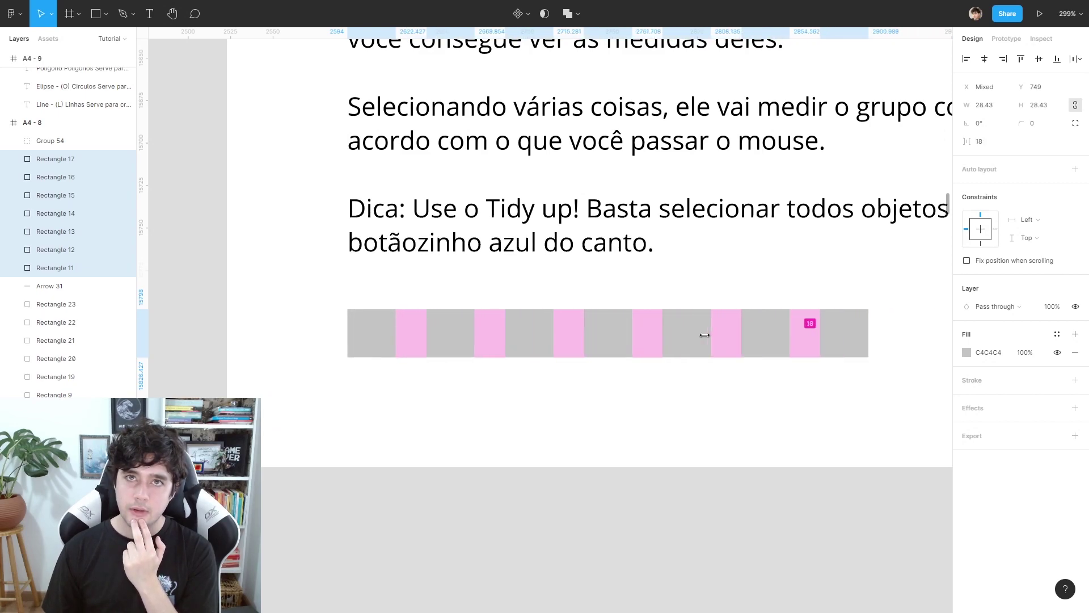
# Set the grey squares' gap to 14 and fill the rightmost square red.
pyautogui.moveTo(847, 332)
pyautogui.mouseDown()
pyautogui.moveTo(794, 332)
pyautogui.moveTo(824, 332)
pyautogui.mouseUp()
pyautogui.press('Escape')
pyautogui.click(808, 356)
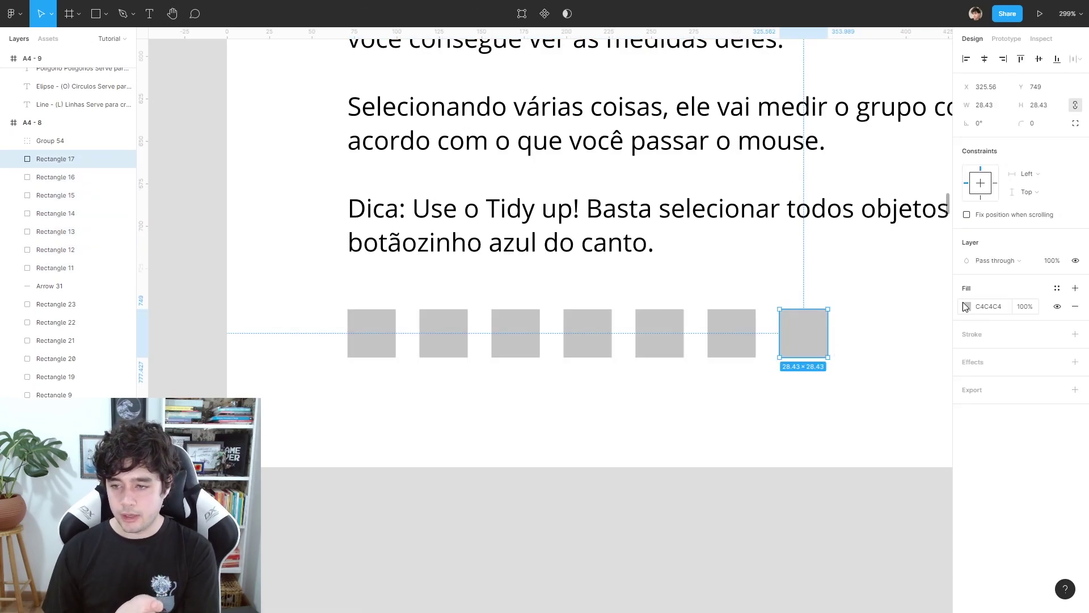
pyautogui.click(966, 307)
pyautogui.click(915, 332)
# Fill the second square from the right dark red and the third one blue.
pyautogui.click(732, 335)
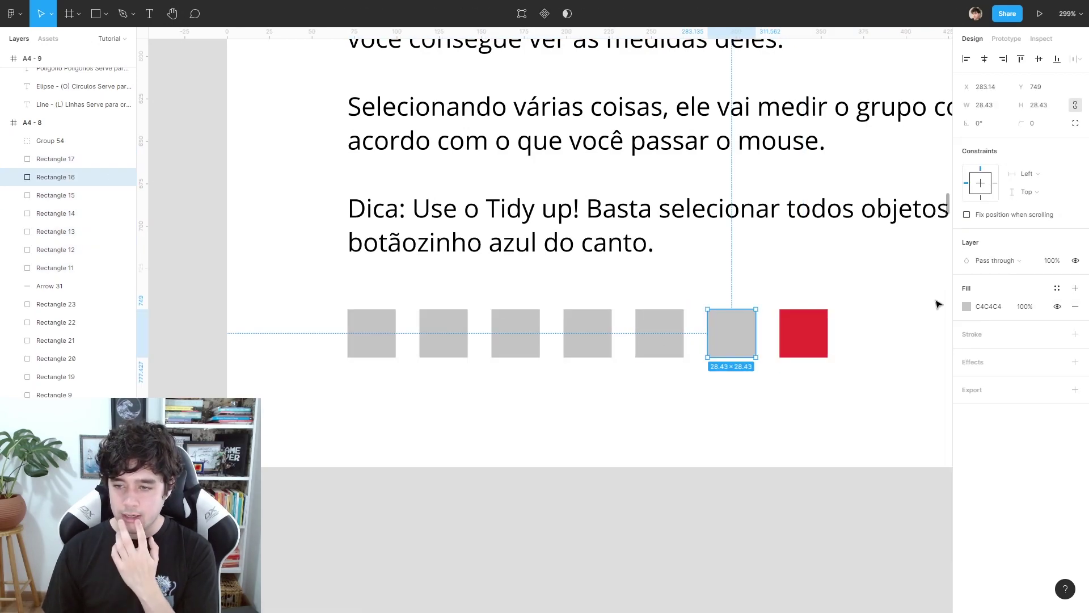
pyautogui.click(967, 306)
pyautogui.moveTo(902, 351); pyautogui.dragTo(899, 392)
pyautogui.click(661, 335)
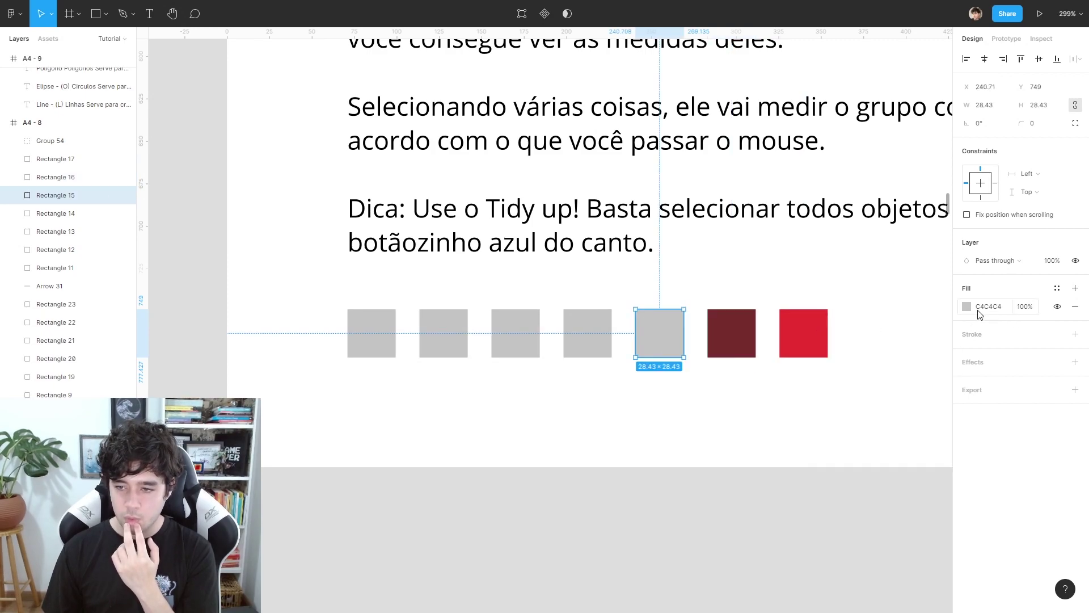
pyautogui.click(967, 308)
pyautogui.moveTo(893, 473); pyautogui.dragTo(912, 470)
pyautogui.click(942, 347)
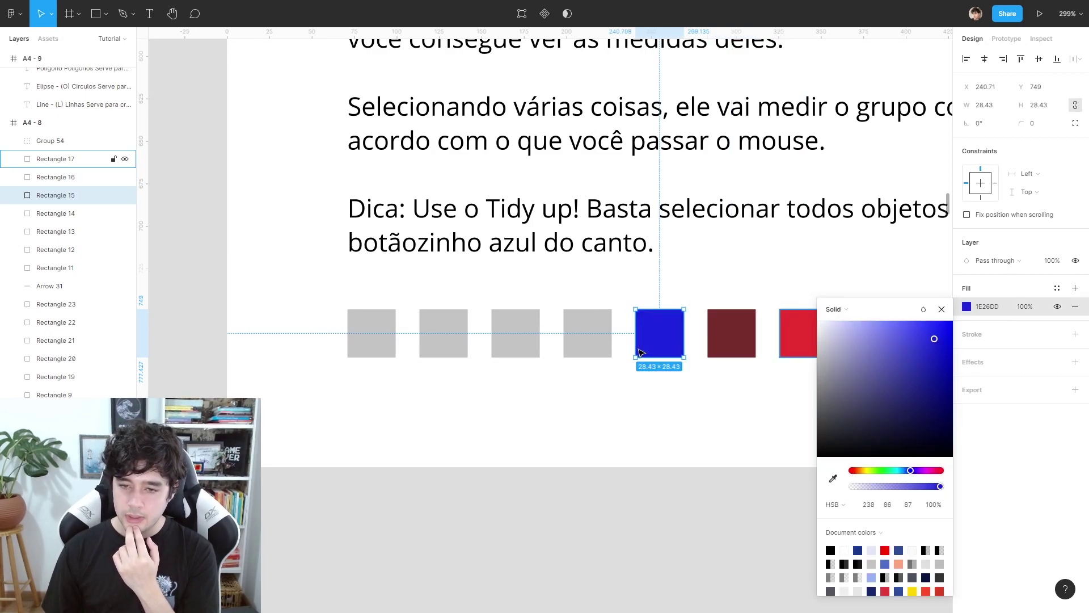
# Fill the fourth square from the right purple and select the whole row.
pyautogui.click(587, 335)
pyautogui.click(967, 307)
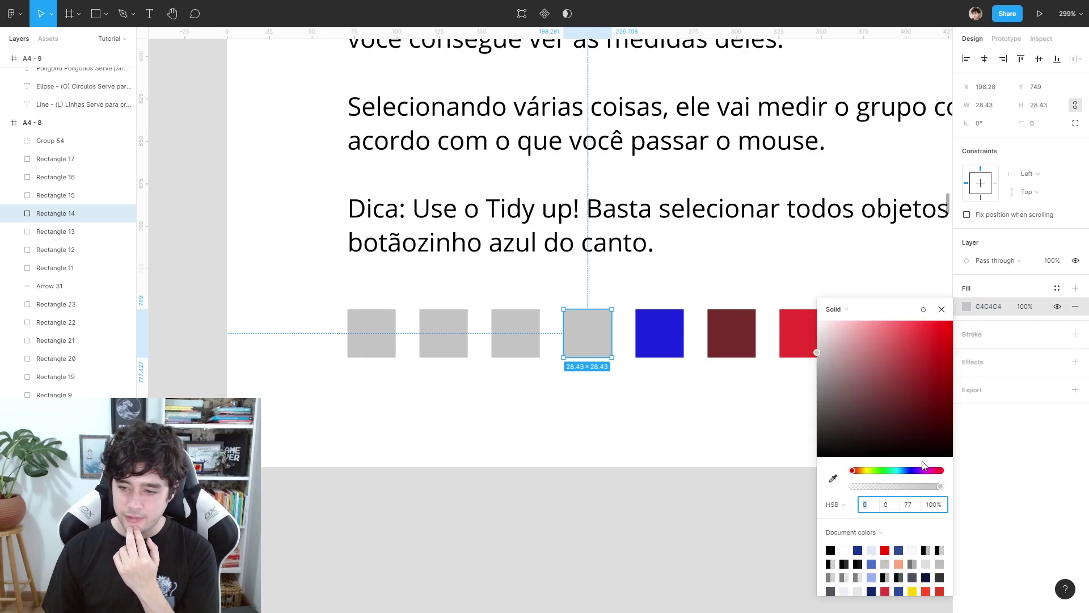
pyautogui.click(919, 360)
pyautogui.click(762, 375)
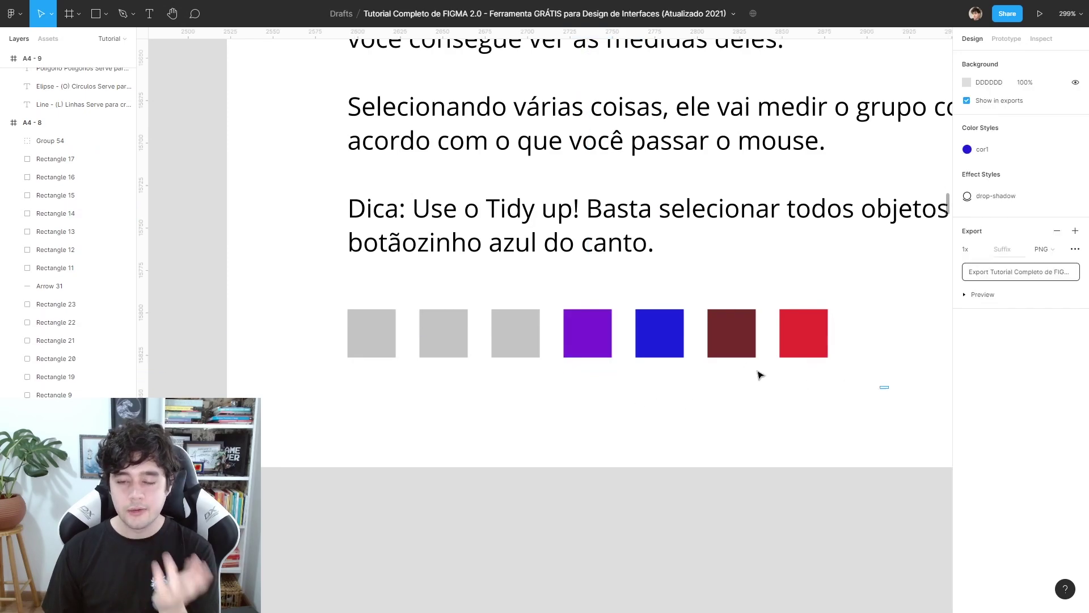
pyautogui.moveTo(830, 379); pyautogui.dragTo(298, 291)
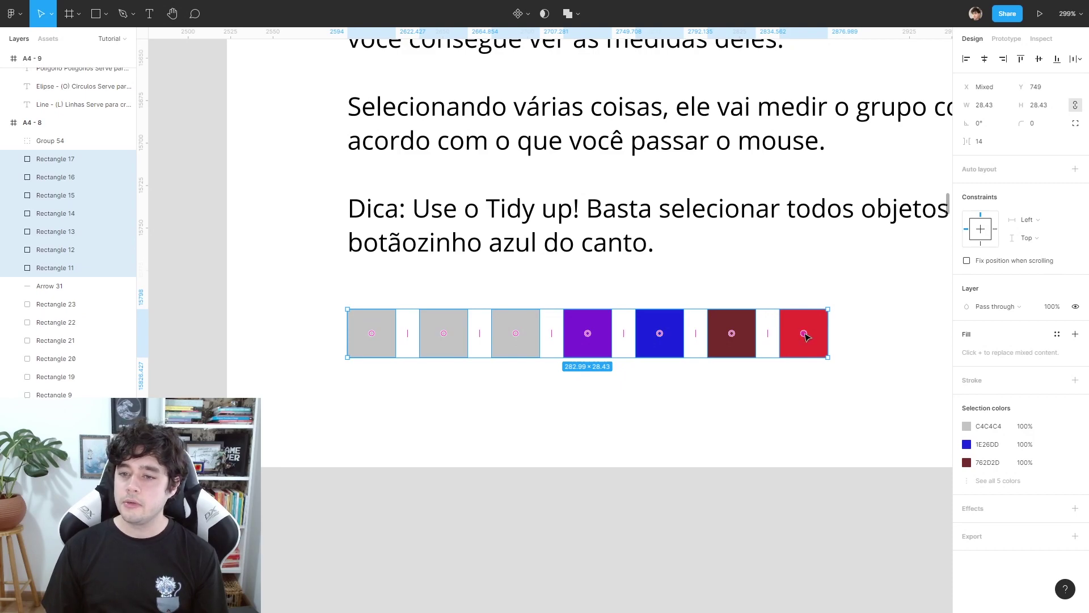
# Drag the coloured squares into the order red, grey, purple, dark red, grey, blue, grey.
pyautogui.moveTo(805, 334); pyautogui.dragTo(352, 329)
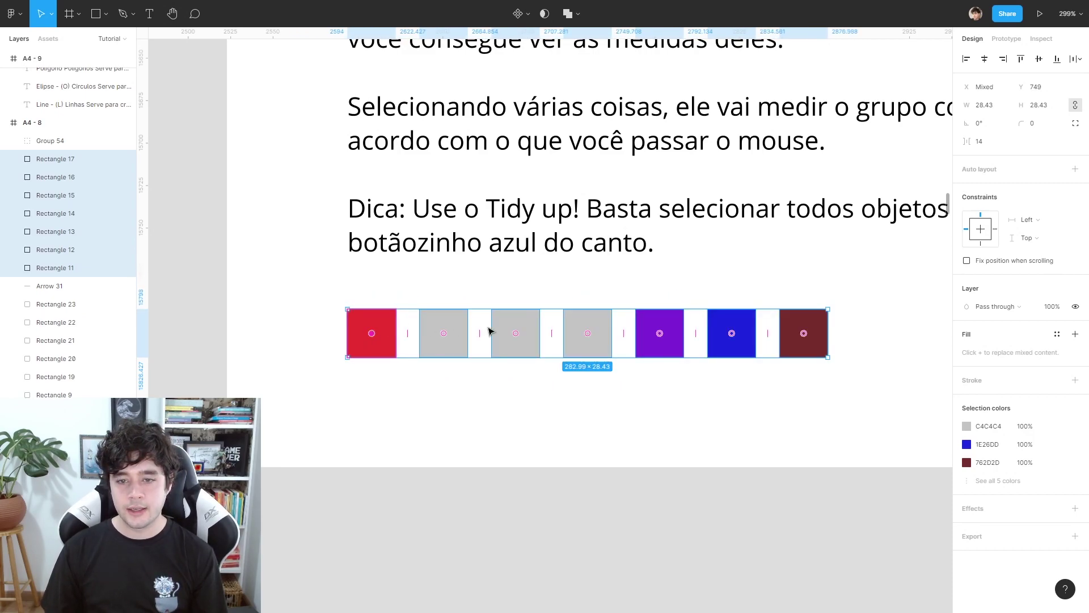
pyautogui.moveTo(660, 337); pyautogui.dragTo(523, 338)
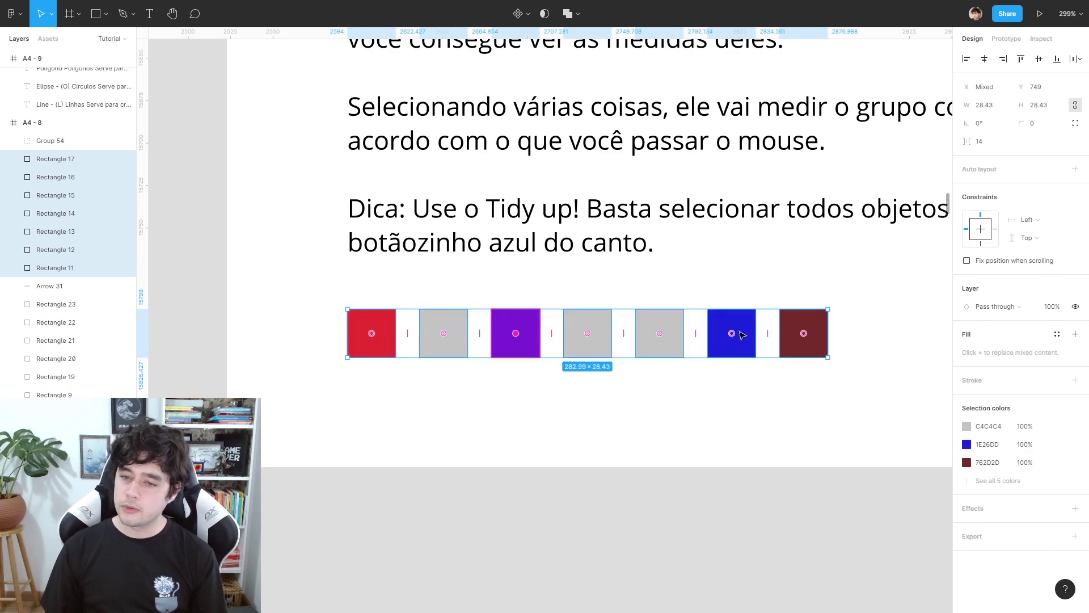
pyautogui.moveTo(734, 336); pyautogui.dragTo(660, 335)
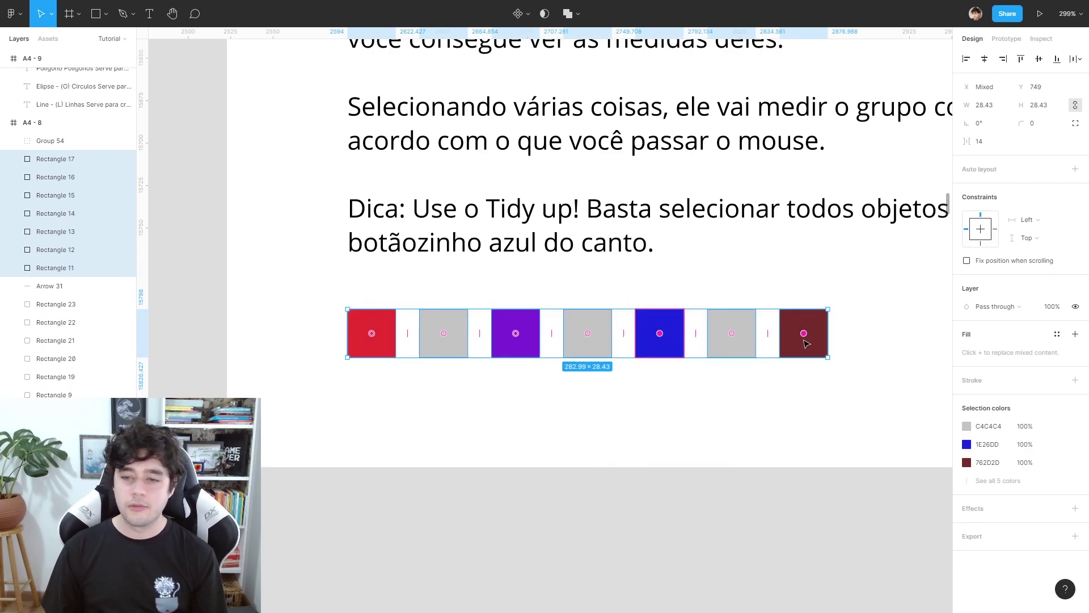
pyautogui.moveTo(806, 343); pyautogui.dragTo(523, 337)
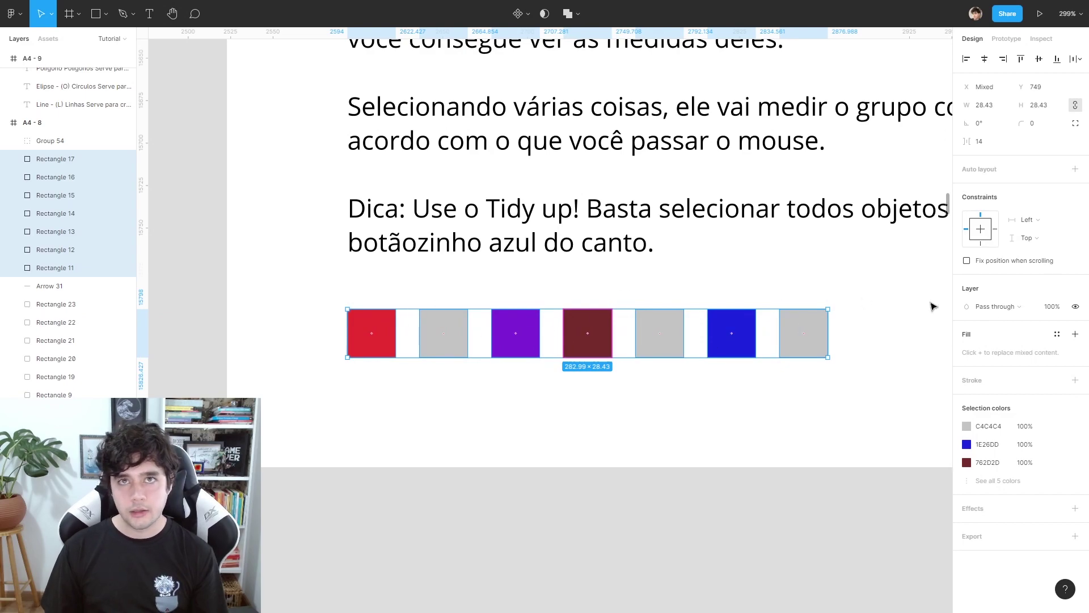
pyautogui.hscroll(3, 815, 385)
pyautogui.scroll(-3, 745, 318)
pyautogui.scroll(-3, 765, 201)
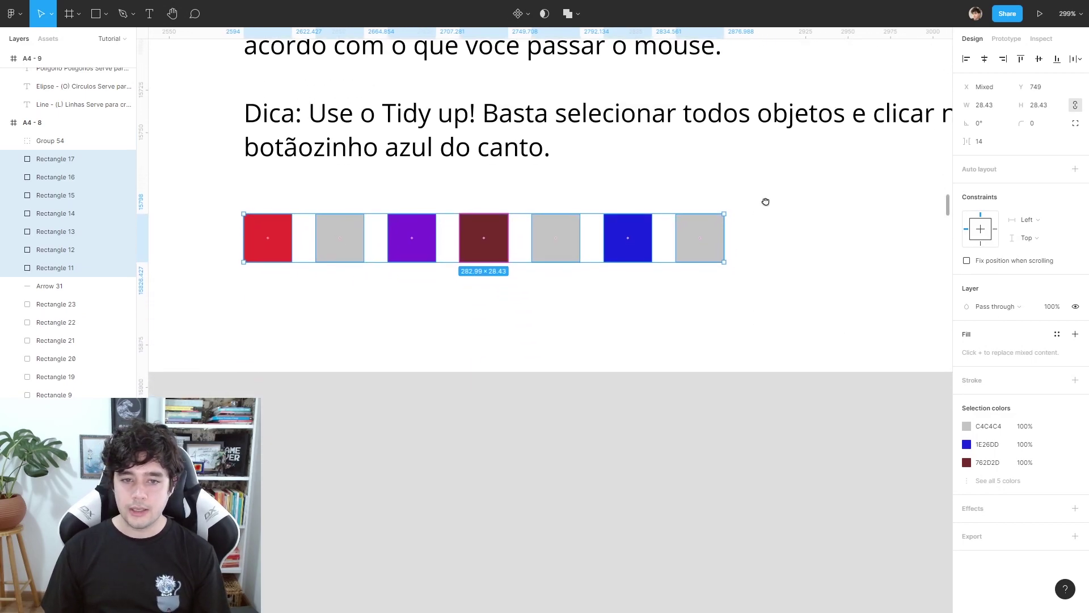
pyautogui.hscroll(-5, 632, 280)
pyautogui.scroll(-2, 704, 352)
pyautogui.scroll(-2, 652, 351)
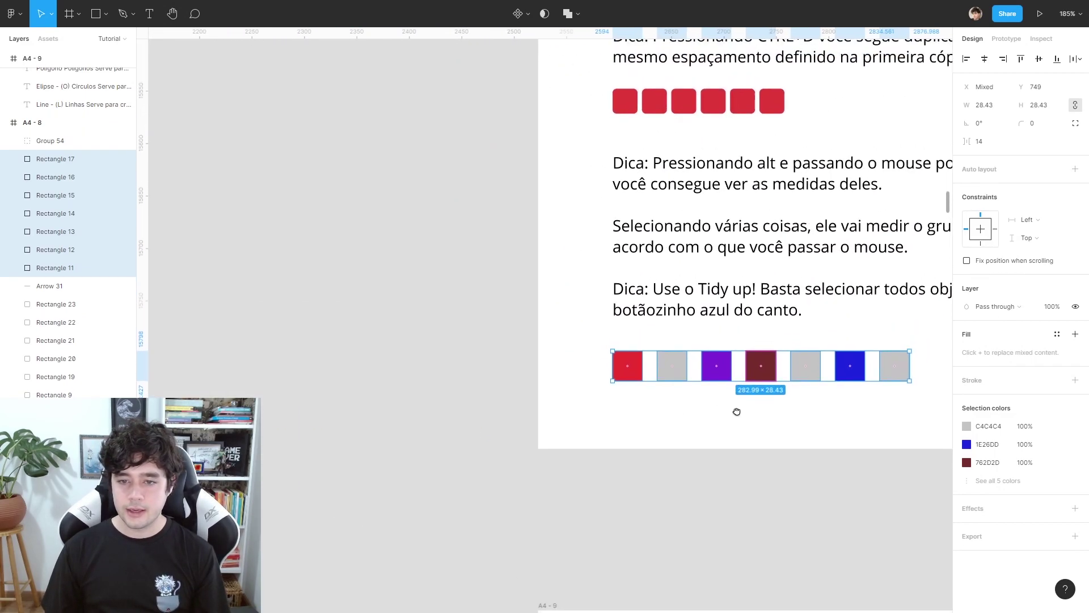
pyautogui.scroll(-2, 737, 410)
# Move the square row onto empty canvas and copy it downward with Alt-drag and Ctrl+D.
pyautogui.moveTo(784, 397); pyautogui.dragTo(232, 173)
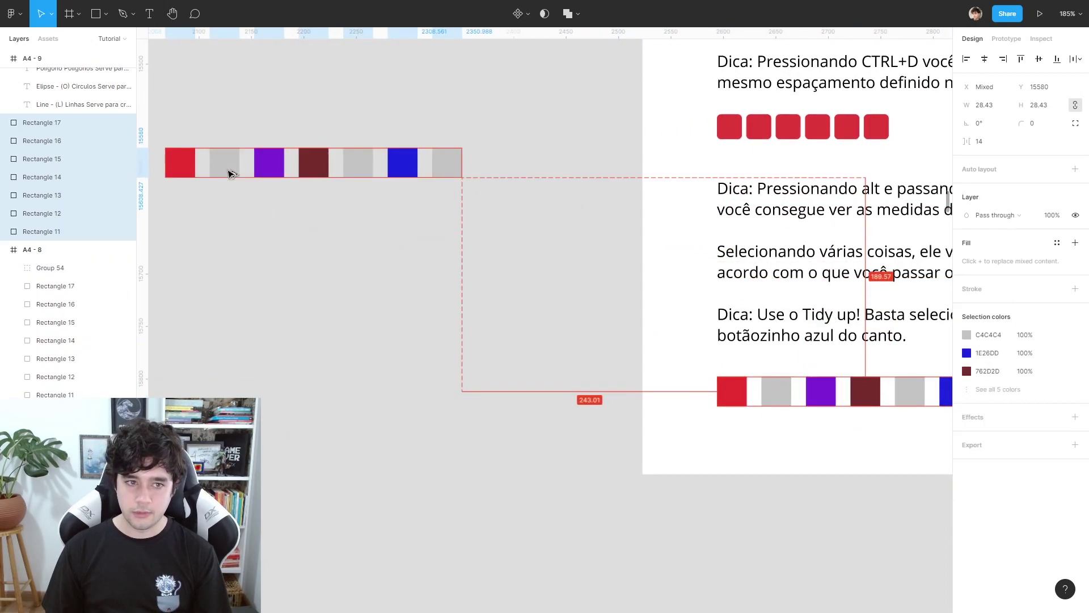
pyautogui.hscroll(-5, 510, 285)
pyautogui.scroll(1, 548, 194)
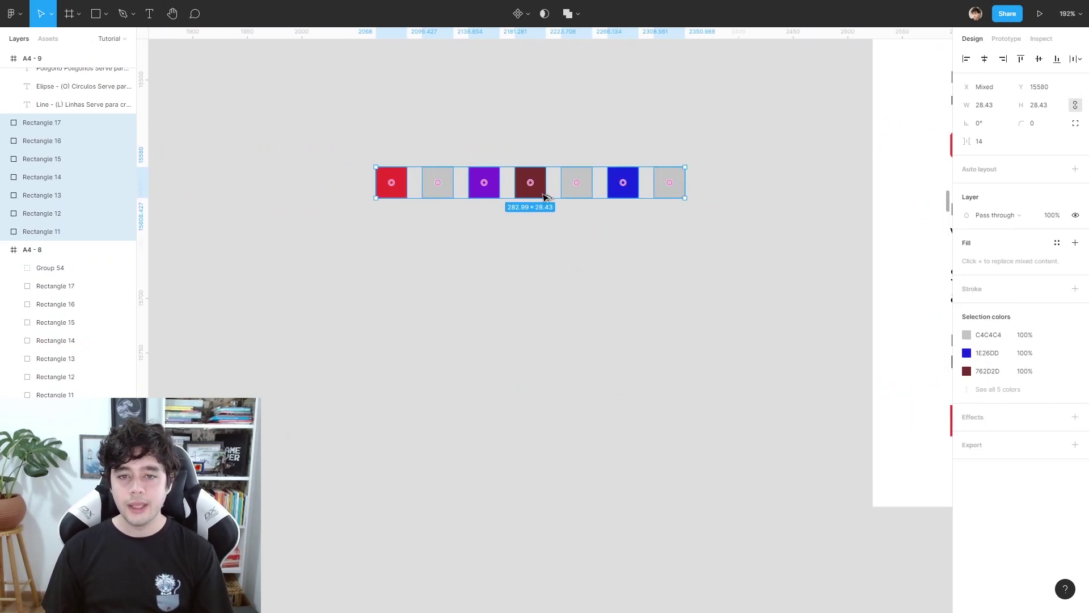
pyautogui.moveTo(548, 201); pyautogui.dragTo(547, 243)
pyautogui.hotkey('ctrl', 'd')
pyautogui.hotkey('ctrl', 'd')
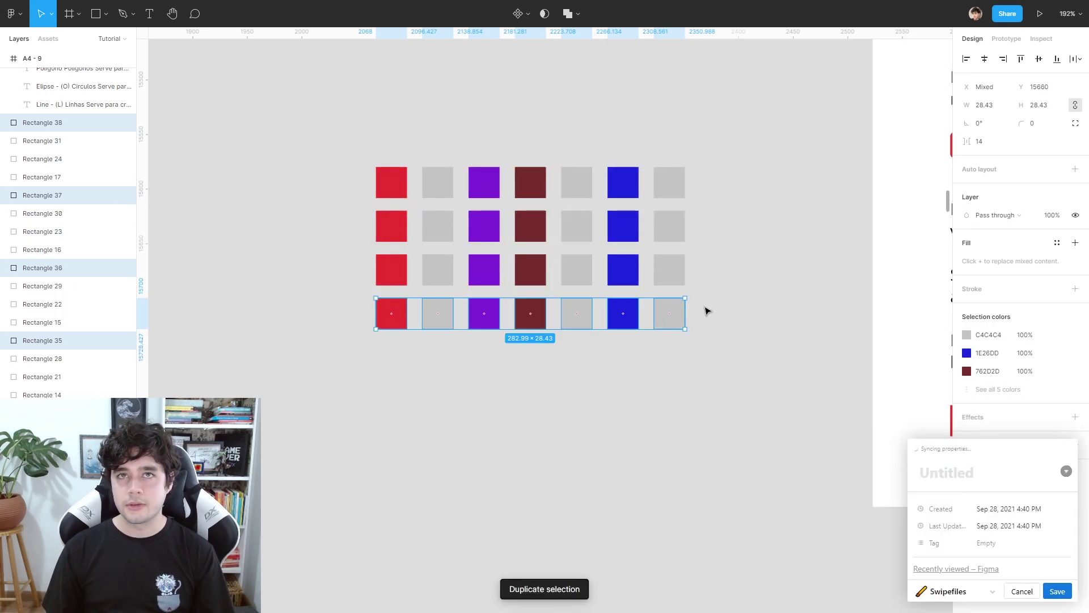
pyautogui.hotkey('ctrl', 'd')
pyautogui.hotkey('ctrl', 'd')
pyautogui.hotkey('ctrl', 'd')
# Nudge several blue and grey squares in the lower rows out of line.
pyautogui.click(752, 449)
pyautogui.moveTo(635, 451); pyautogui.dragTo(629, 451)
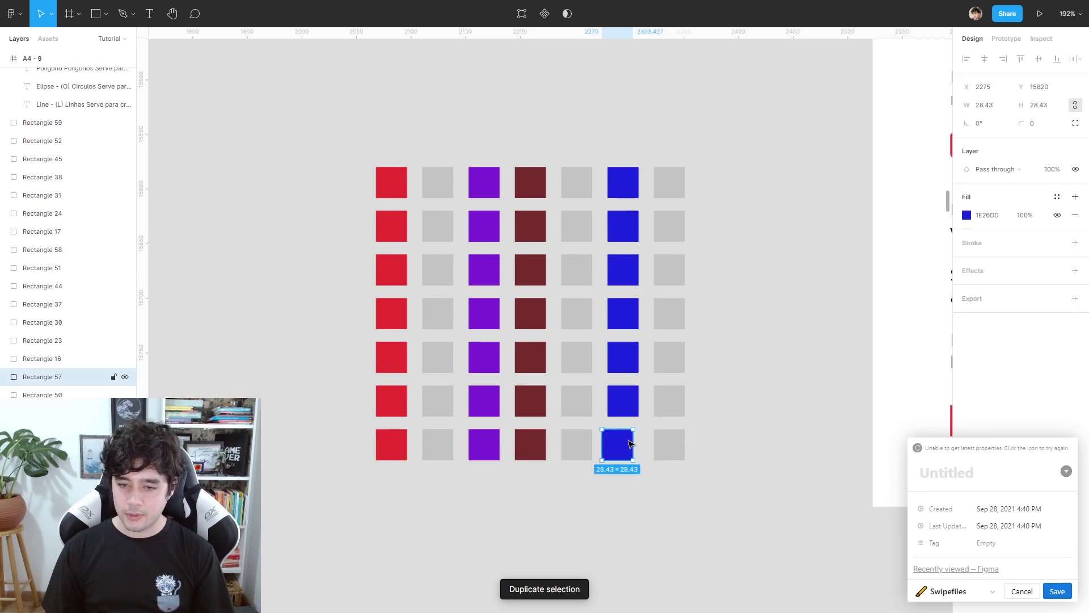
pyautogui.moveTo(618, 400); pyautogui.dragTo(620, 396)
pyautogui.moveTo(624, 358); pyautogui.dragTo(619, 358)
pyautogui.moveTo(577, 313); pyautogui.dragTo(580, 310)
pyautogui.click(815, 458)
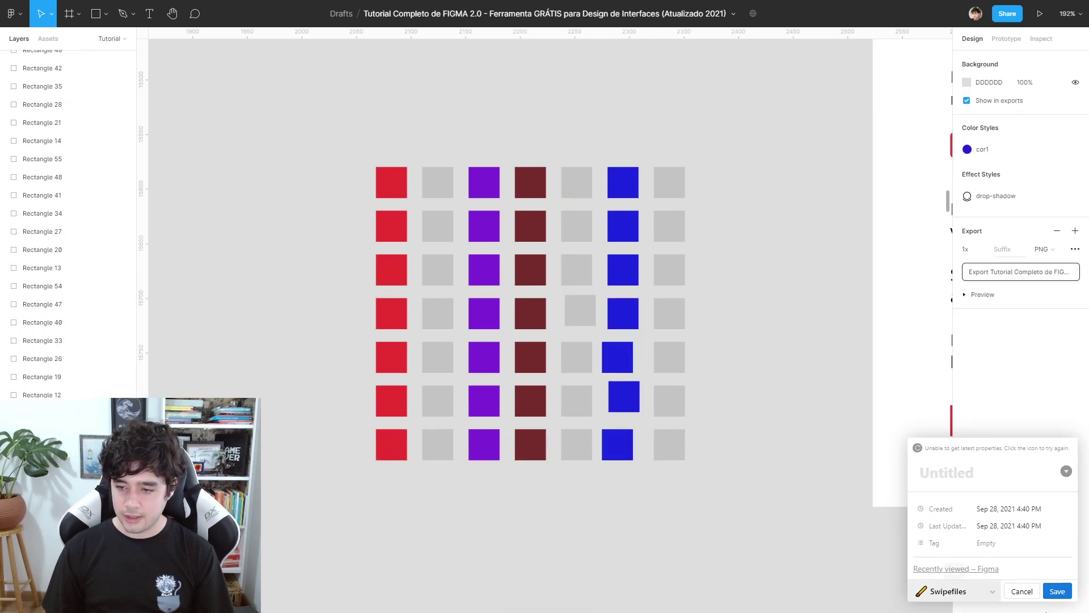
pyautogui.click(1021, 591)
# Tidy the grid into even rows, spaced 33 down and 15 across.
pyautogui.moveTo(778, 535); pyautogui.dragTo(288, 131)
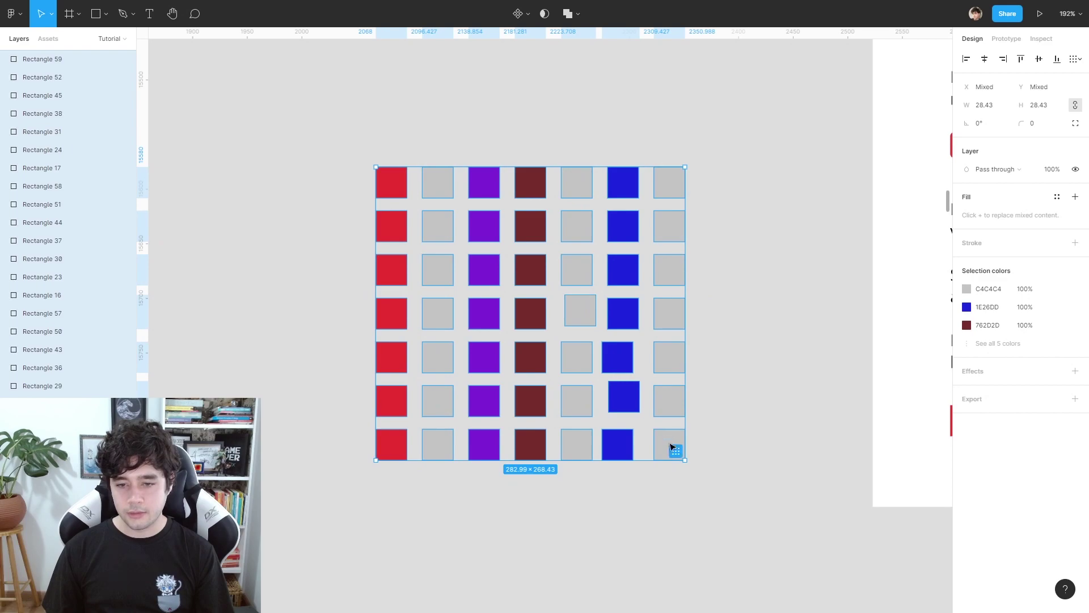
pyautogui.click(677, 452)
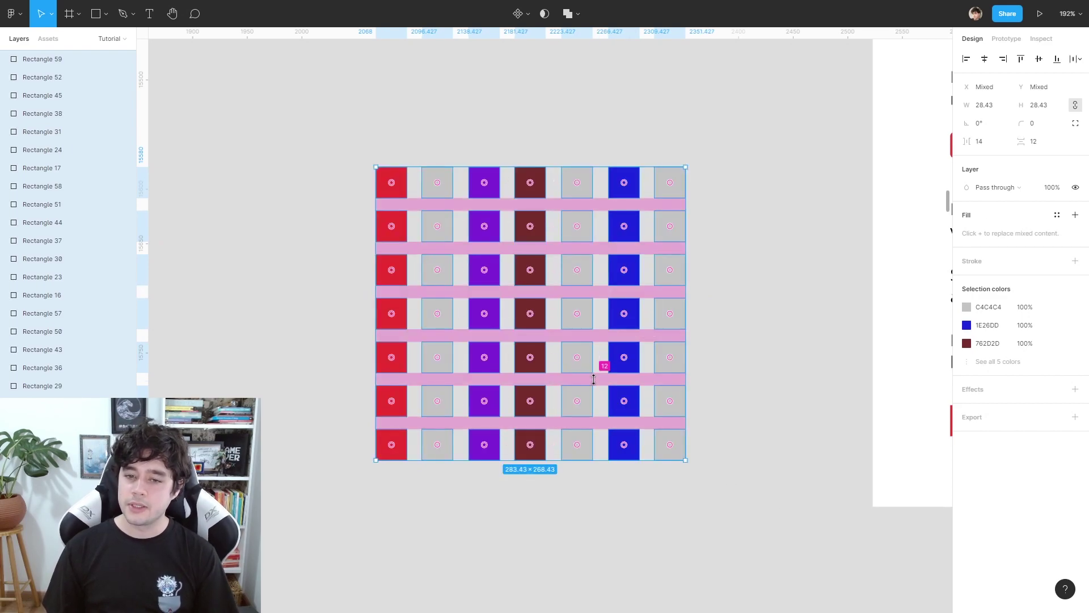
pyautogui.moveTo(596, 378); pyautogui.dragTo(606, 471)
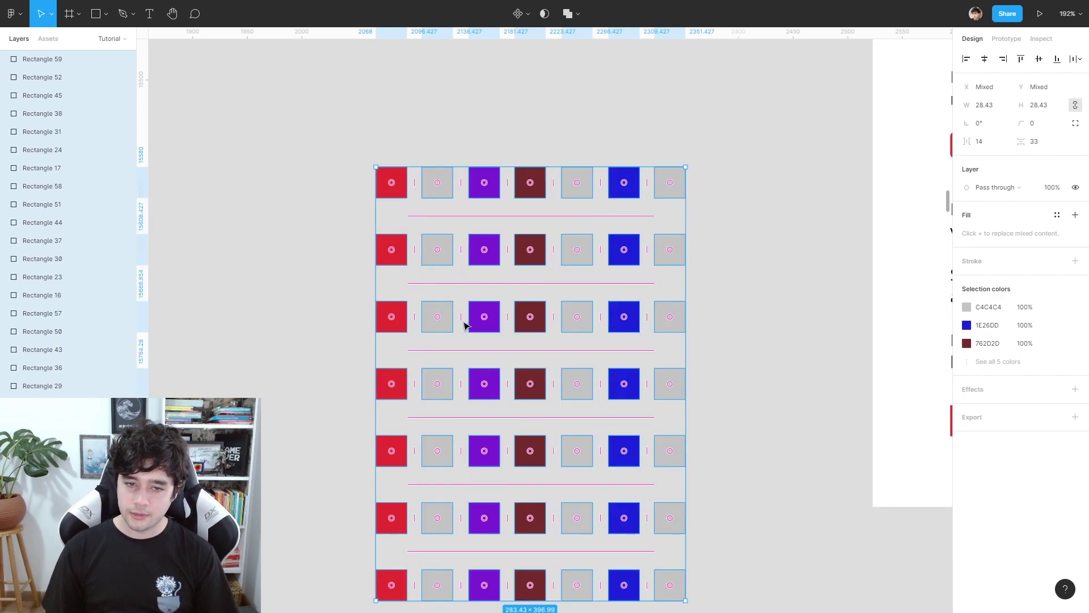
pyautogui.moveTo(464, 325); pyautogui.dragTo(543, 282)
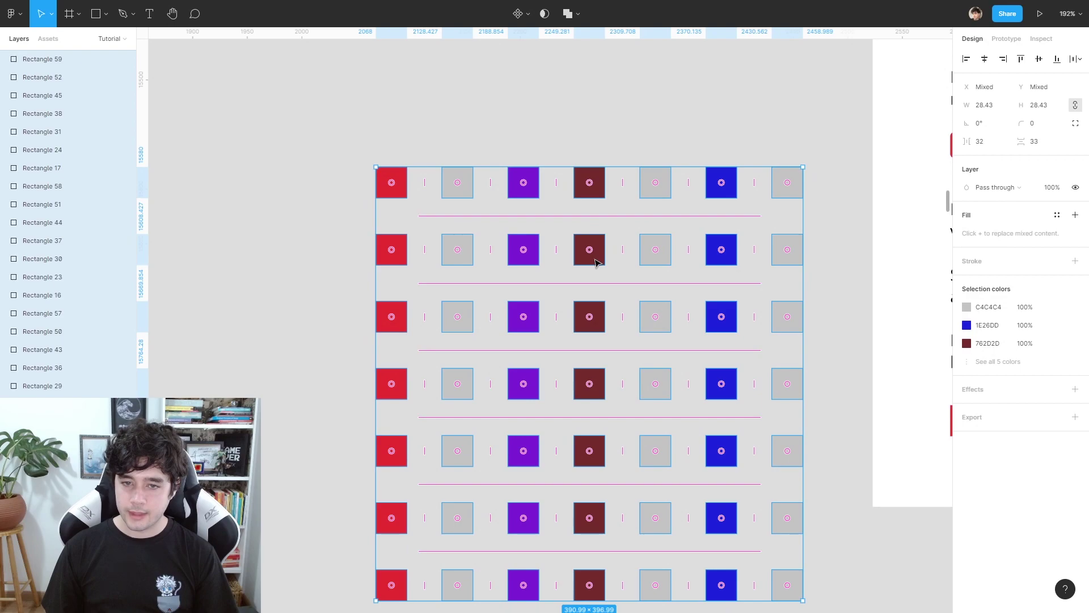
pyautogui.scroll(-3, 595, 262)
pyautogui.hscroll(3, 595, 261)
pyautogui.moveTo(529, 166); pyautogui.dragTo(475, 111)
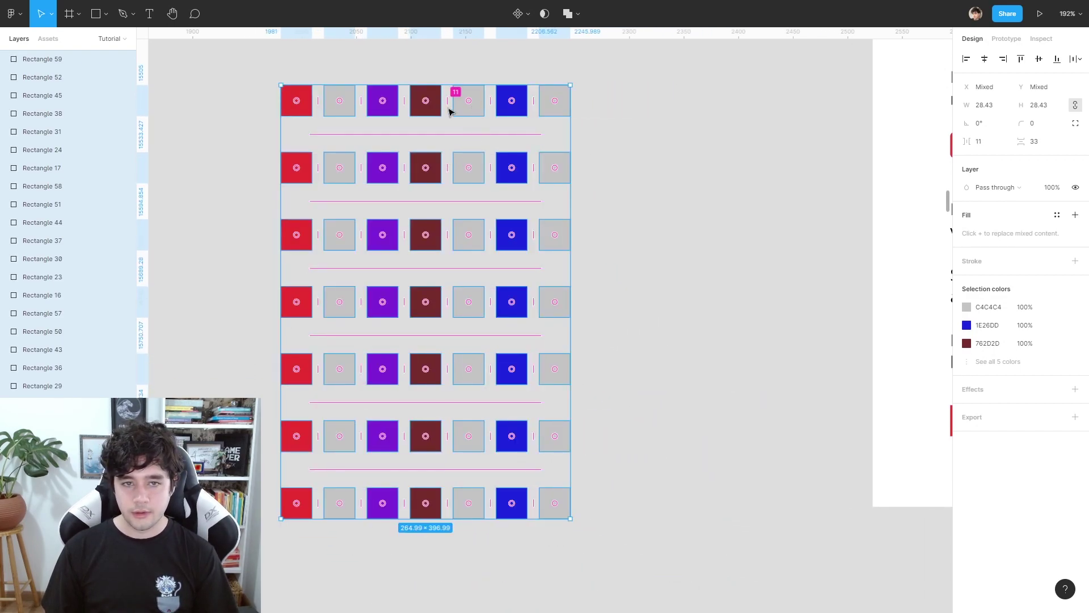
pyautogui.moveTo(449, 107); pyautogui.dragTo(471, 93)
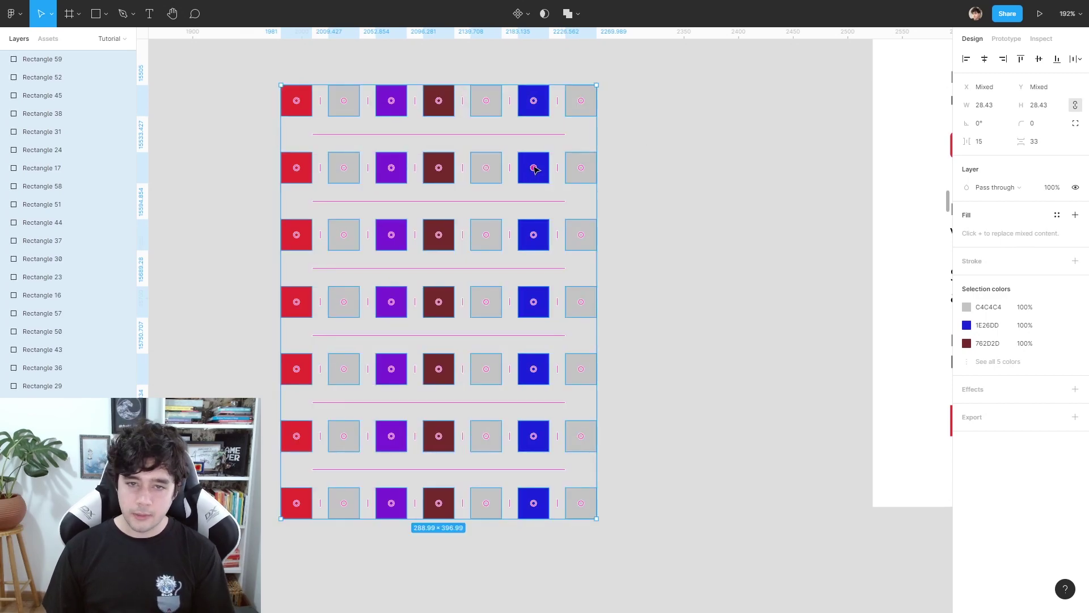
# Swap blue and grey squares between rows 2 to 6, then select the whole grid.
pyautogui.moveTo(532, 168)
pyautogui.mouseDown()
pyautogui.moveTo(357, 256)
pyautogui.moveTo(349, 241)
pyautogui.mouseUp()
pyautogui.moveTo(583, 239); pyautogui.dragTo(584, 174)
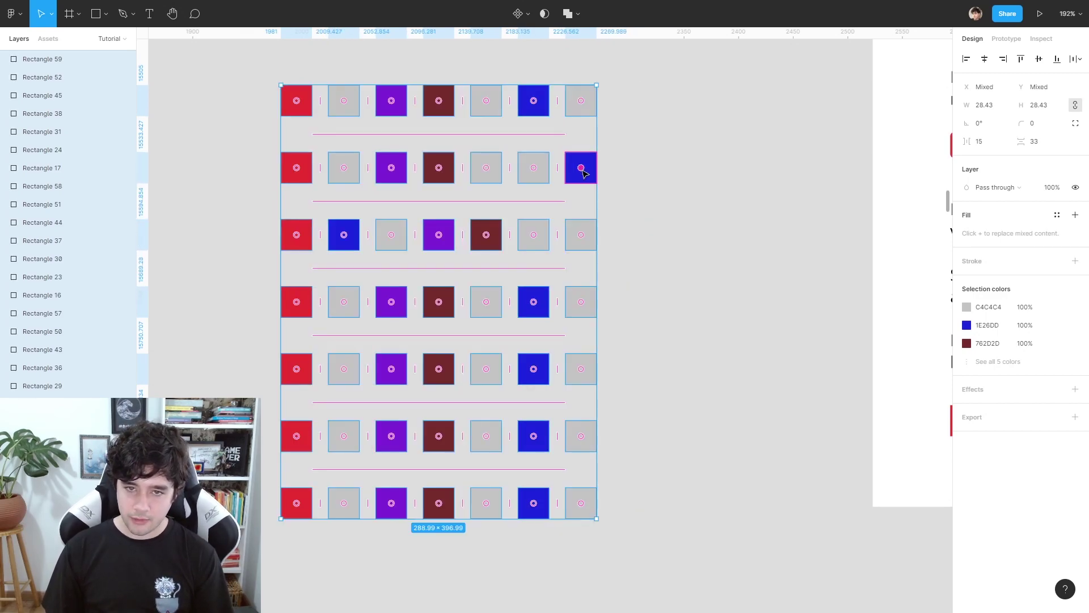
pyautogui.moveTo(581, 237); pyautogui.dragTo(392, 367)
pyautogui.moveTo(581, 367)
pyautogui.mouseDown()
pyautogui.moveTo(586, 276)
pyautogui.moveTo(394, 441)
pyautogui.mouseUp()
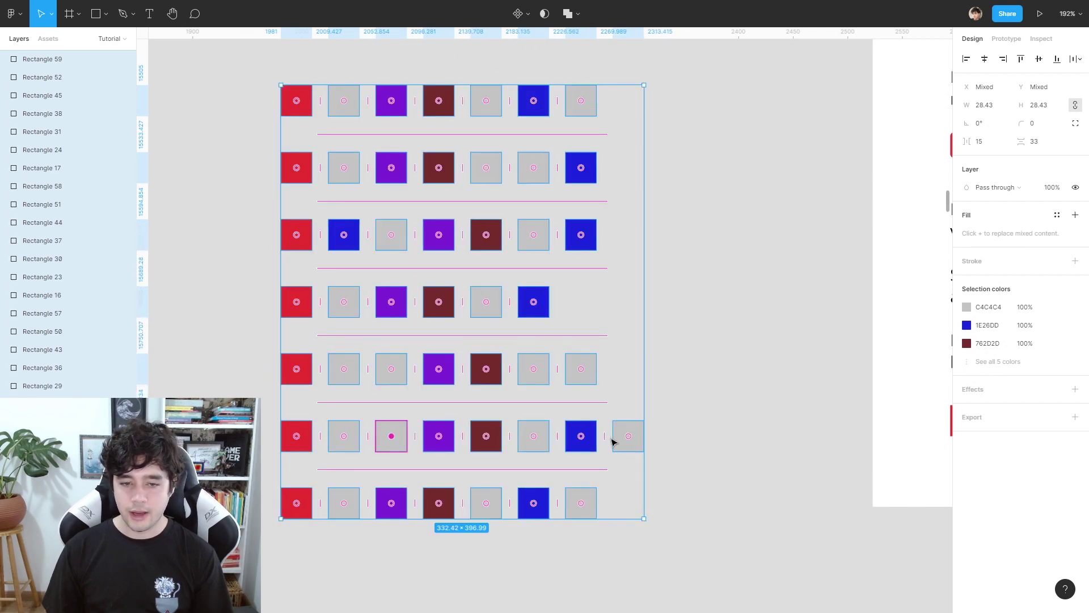
pyautogui.moveTo(629, 438); pyautogui.dragTo(585, 304)
pyautogui.click(713, 416)
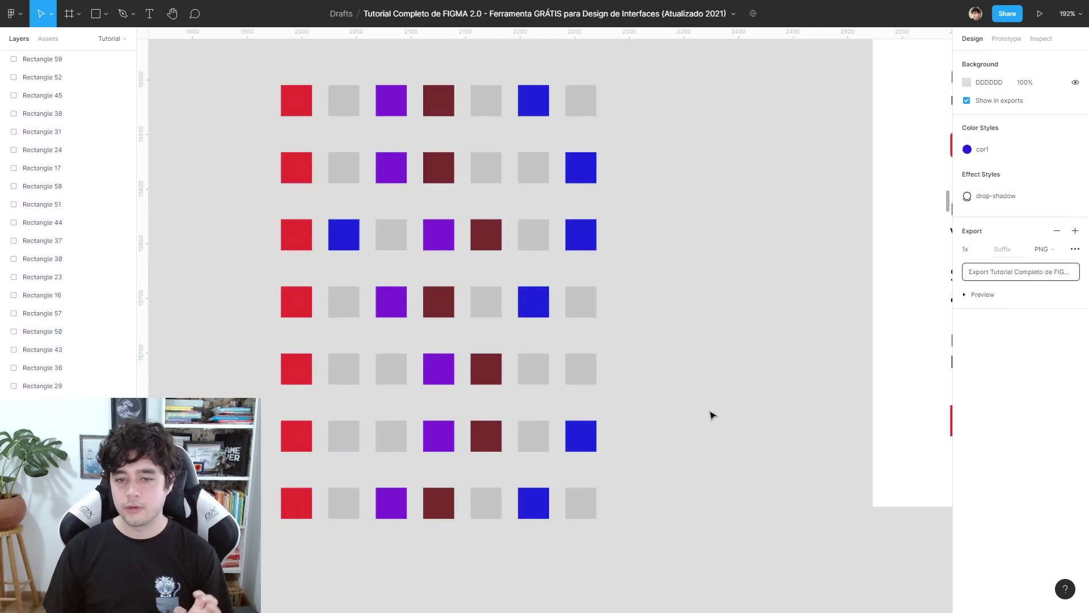
pyautogui.moveTo(675, 539); pyautogui.dragTo(265, 90)
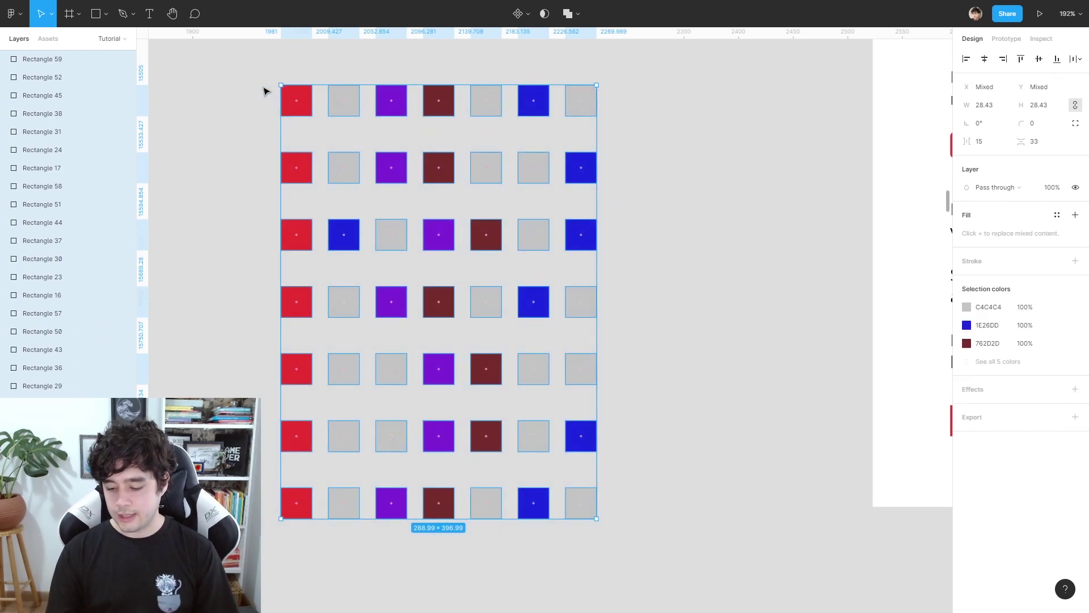
# Delete the square grid and scroll to the Line notes in frame A4 - 9.
pyautogui.press('Delete')
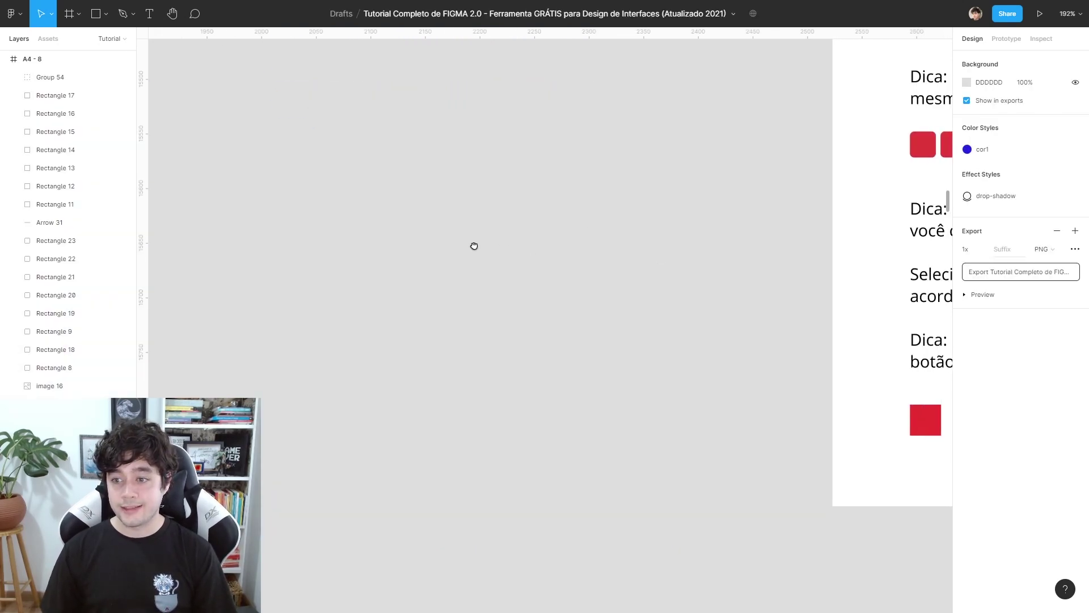
pyautogui.hscroll(10, 474, 246)
pyautogui.scroll(-1, 770, 333)
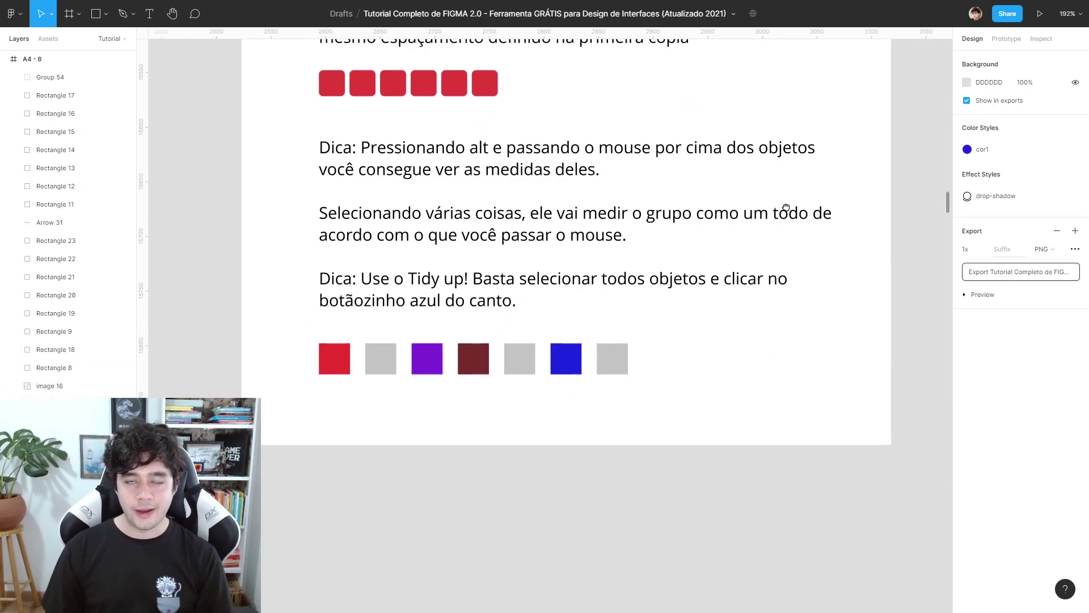
pyautogui.scroll(-3, 766, 318)
pyautogui.scroll(-5, 737, 283)
pyautogui.scroll(-3, 665, 234)
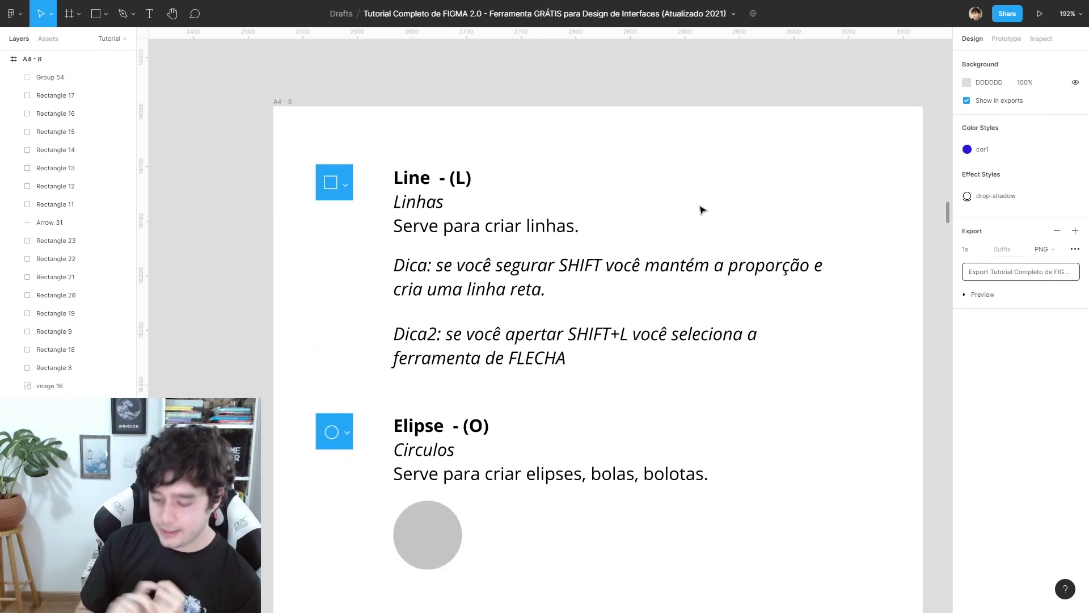
# Draw a slanted line and a horizontal line above the A4 - 9 frame.
pyautogui.press('l')
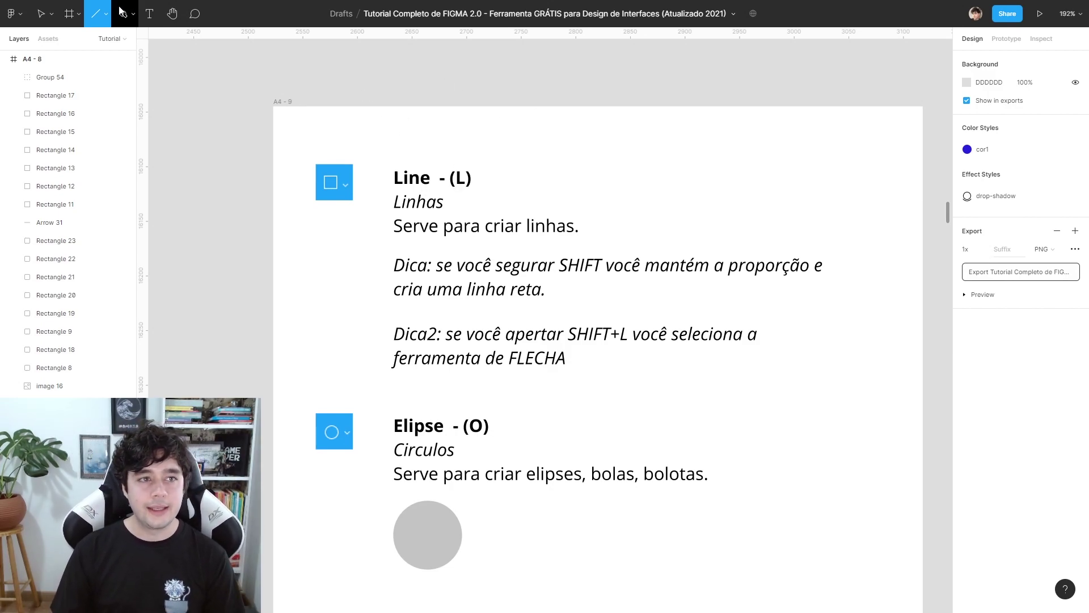
pyautogui.click(103, 17)
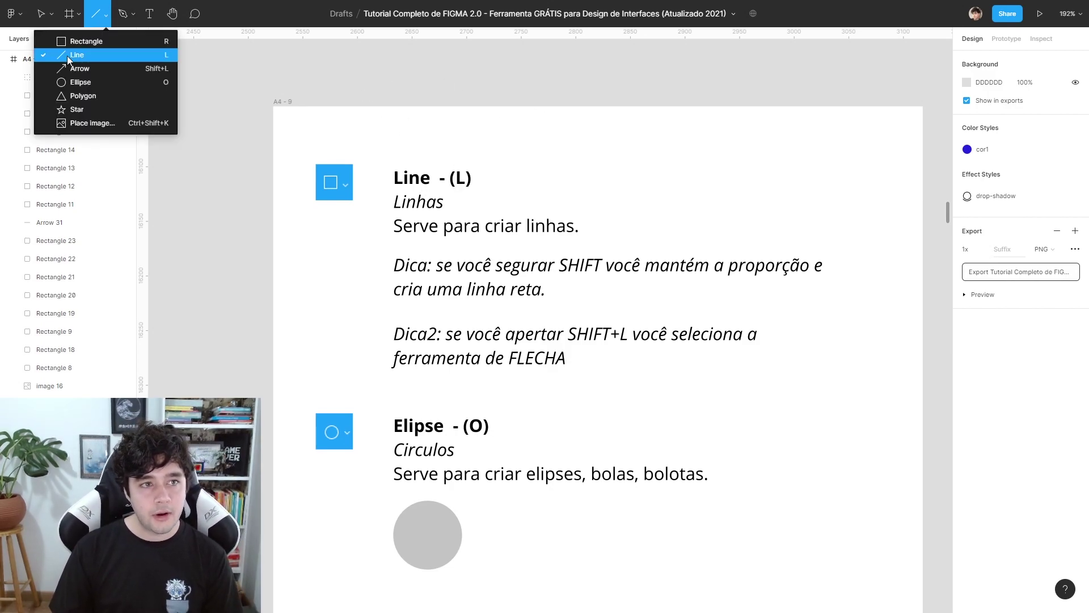
pyautogui.click(100, 54)
pyautogui.scroll(3, 263, 121)
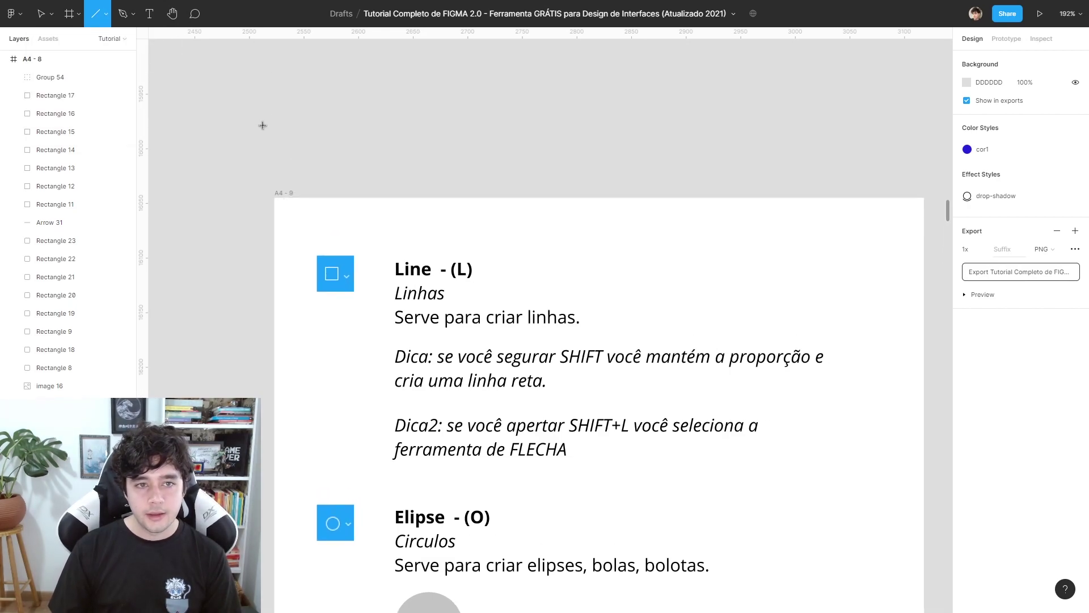
pyautogui.moveTo(263, 124); pyautogui.dragTo(837, 162)
pyautogui.click(892, 115)
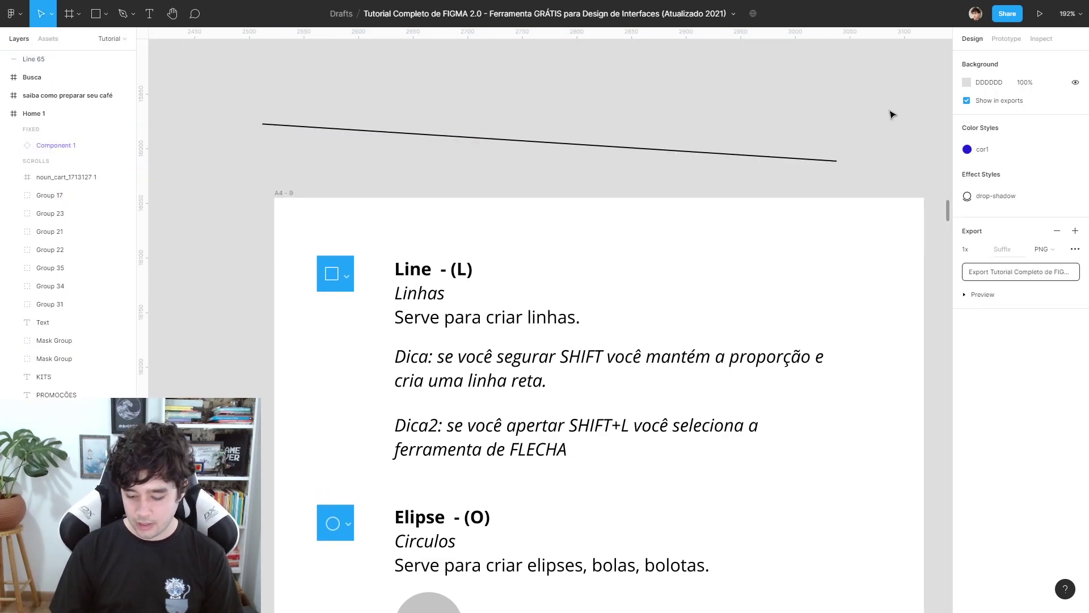
pyautogui.press('l')
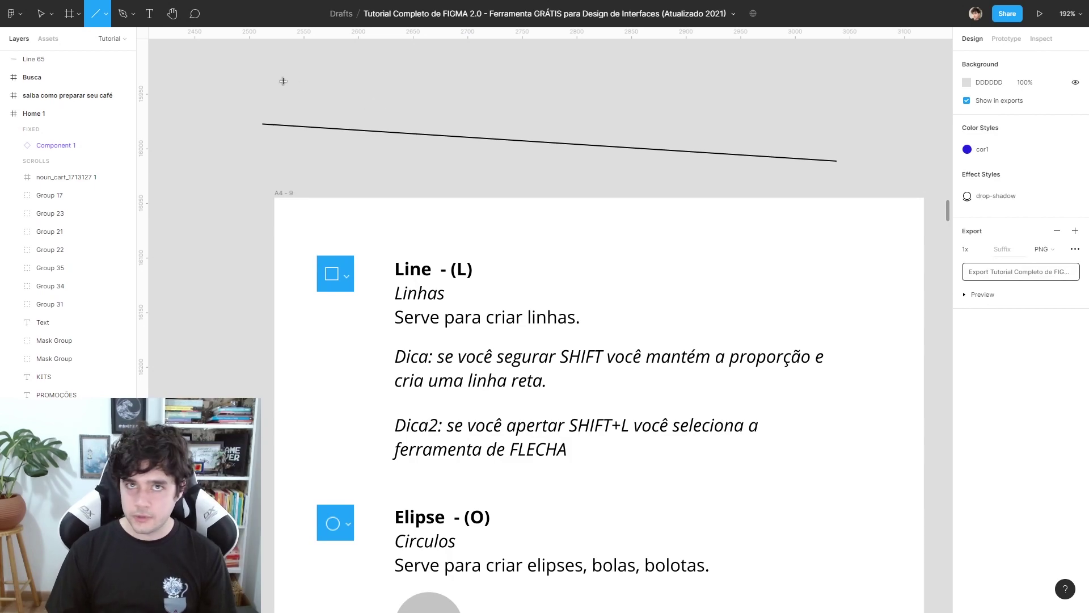
pyautogui.moveTo(283, 81); pyautogui.dragTo(808, 101)
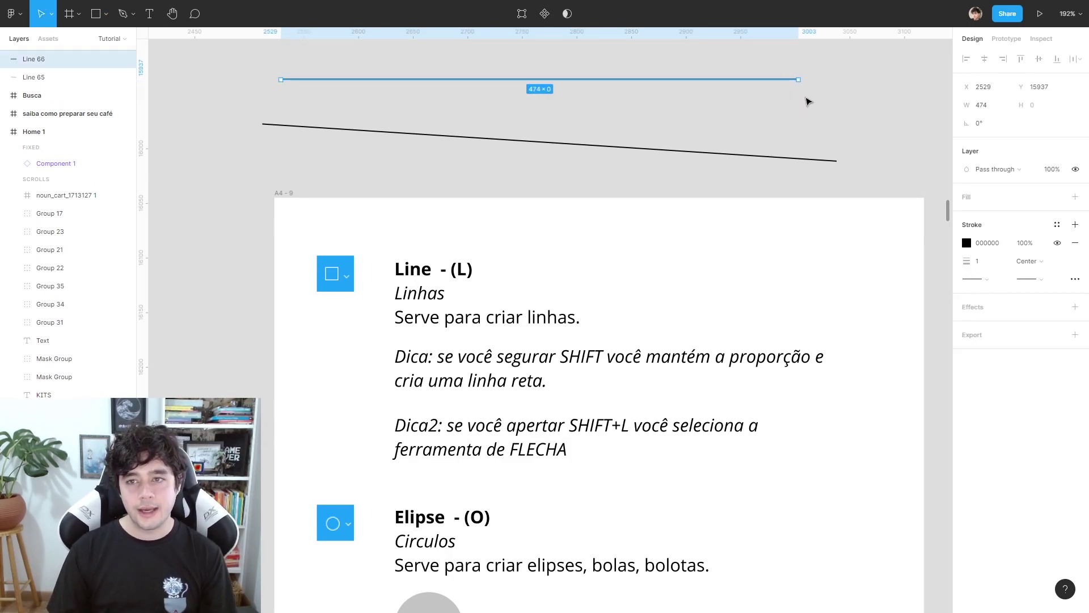
pyautogui.click(861, 133)
# Draw a practice line beside the Line heading and delete it.
pyautogui.press('l')
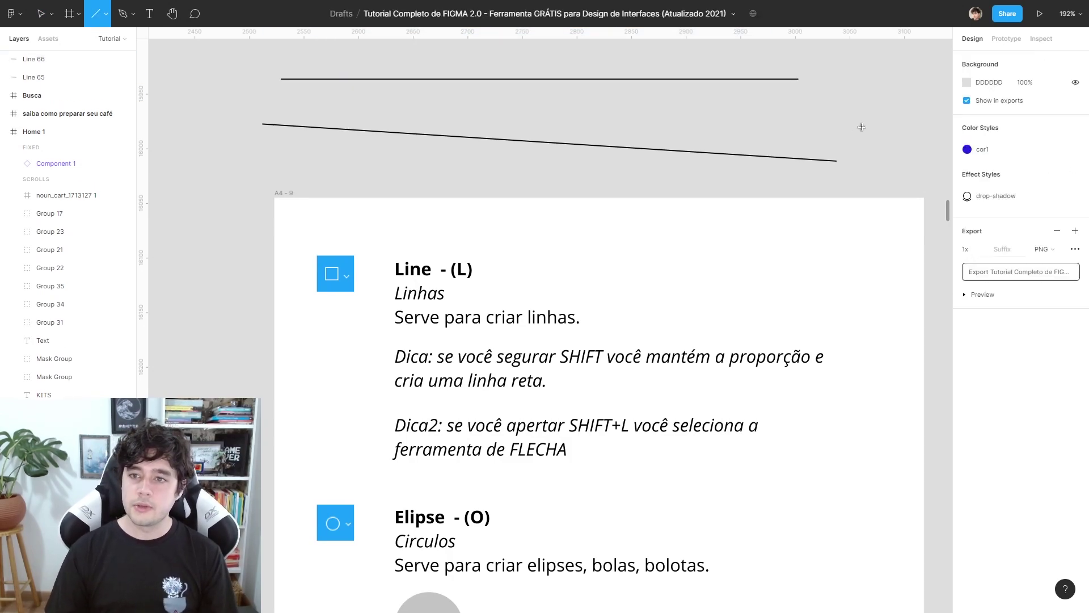
pyautogui.moveTo(604, 310)
pyautogui.mouseDown()
pyautogui.moveTo(795, 154)
pyautogui.moveTo(782, 101)
pyautogui.moveTo(805, 98)
pyautogui.moveTo(905, 199)
pyautogui.moveTo(872, 414)
pyautogui.moveTo(580, 538)
pyautogui.moveTo(328, 417)
pyautogui.moveTo(563, 159)
pyautogui.moveTo(805, 309)
pyautogui.moveTo(414, 333)
pyautogui.moveTo(779, 202)
pyautogui.moveTo(782, 259)
pyautogui.mouseUp()
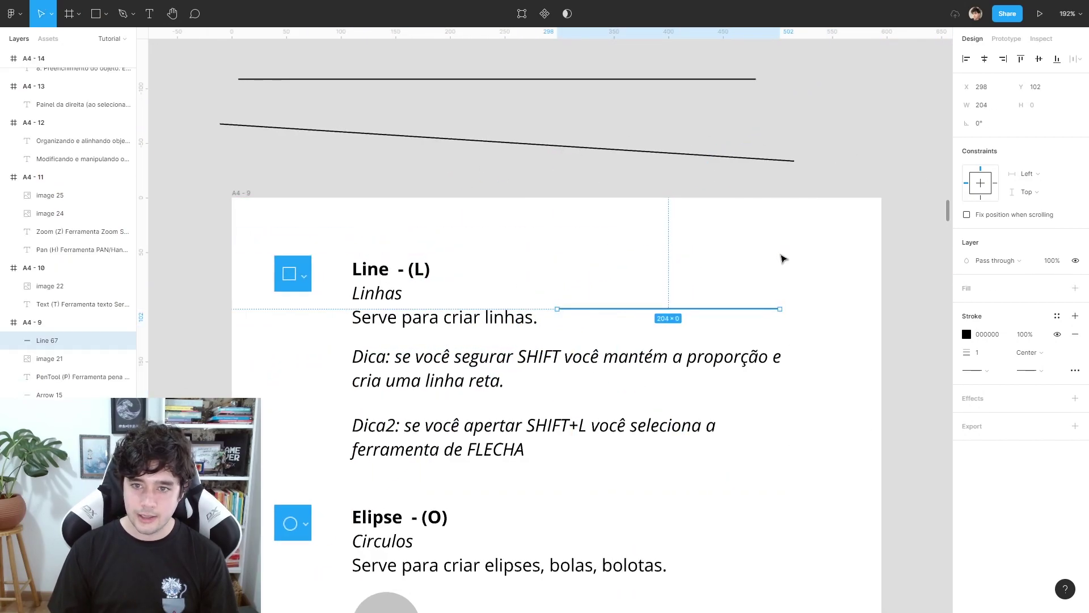
pyautogui.press('Delete')
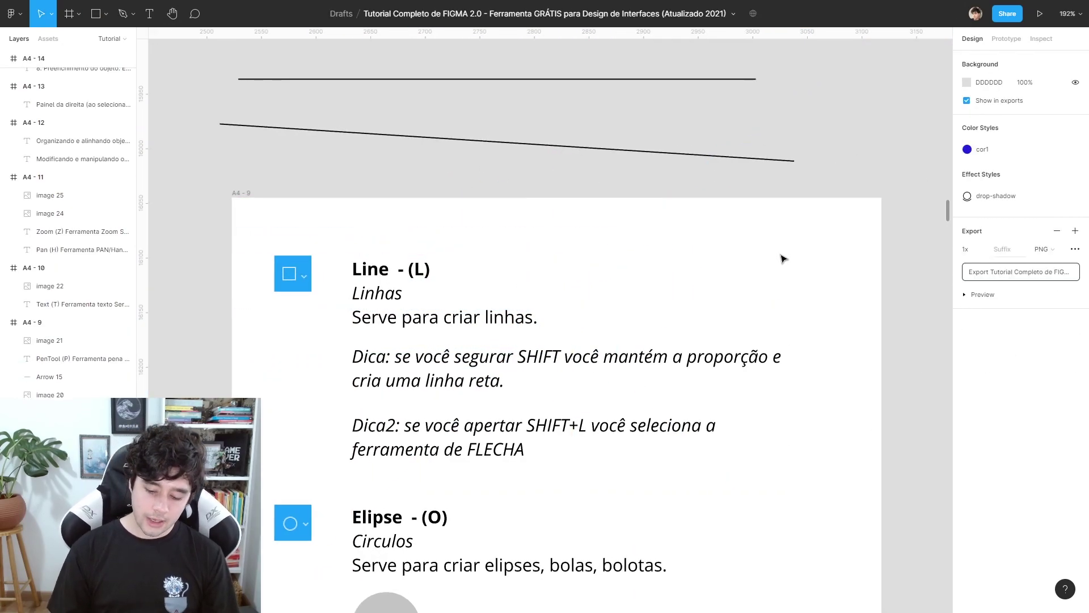
# Draw a 198-wide horizontal arrow at the frame's top, then delete it.
pyautogui.press('l')
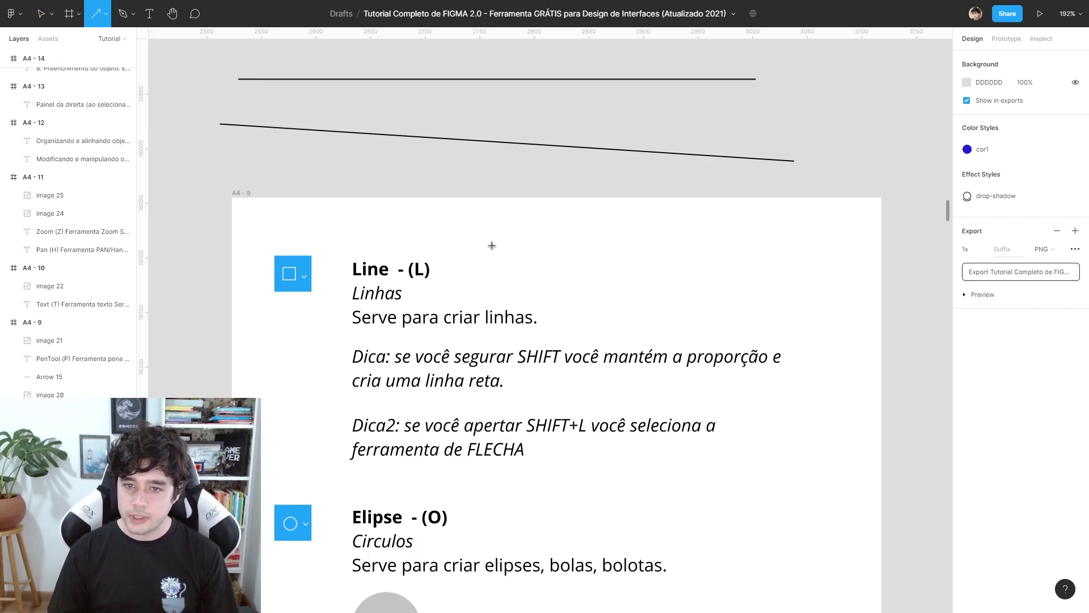
pyautogui.moveTo(460, 246); pyautogui.dragTo(676, 246)
pyautogui.hscroll(-3, 720, 304)
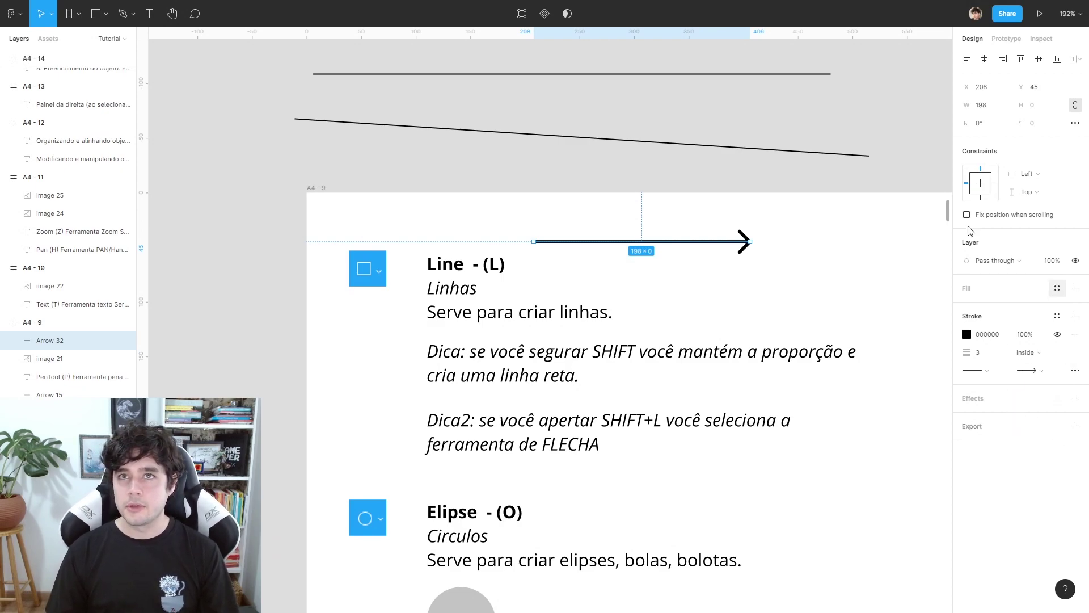
pyautogui.hscroll(2, 785, 309)
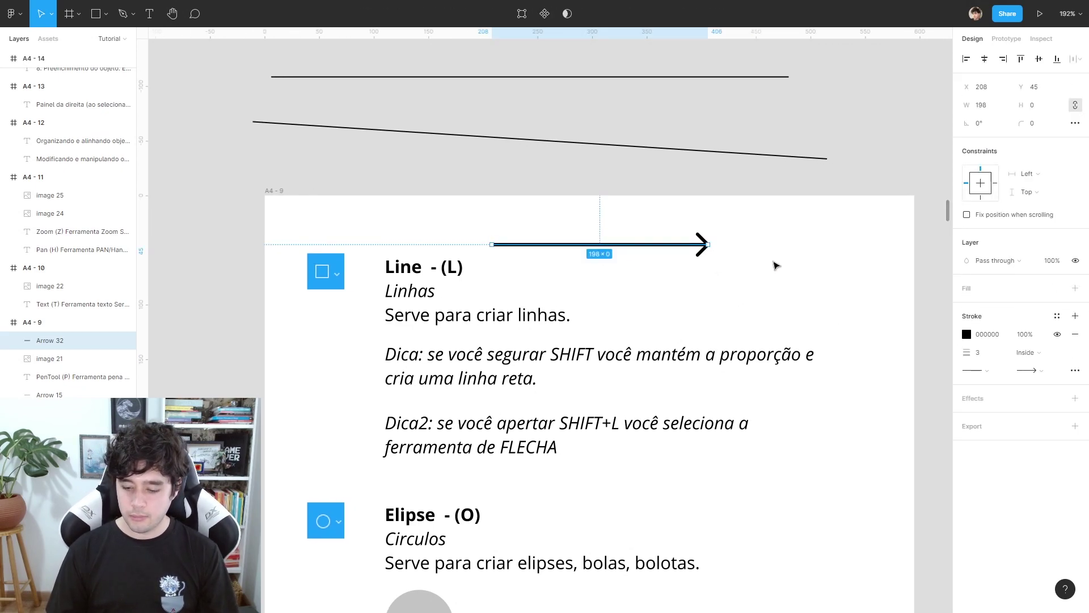
pyautogui.press('Delete')
pyautogui.scroll(-4, 761, 199)
# Delete both the diagonal and horizontal practice lines together.
pyautogui.scroll(4, 738, 170)
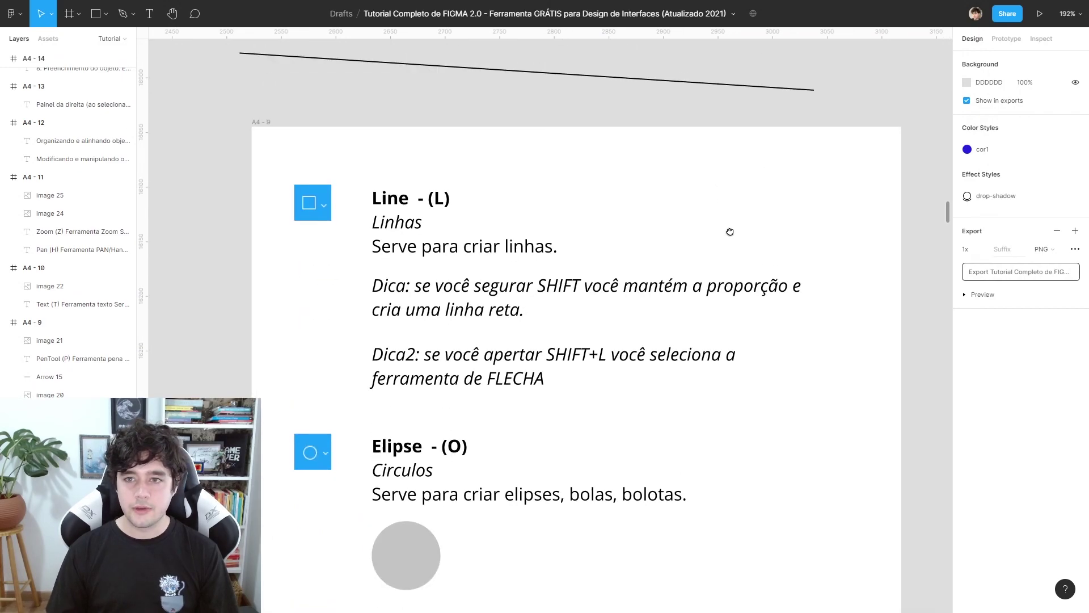
pyautogui.click(686, 152)
pyautogui.keyDown('shift'); pyautogui.click(643, 77); pyautogui.keyUp('shift')
pyautogui.press('Delete')
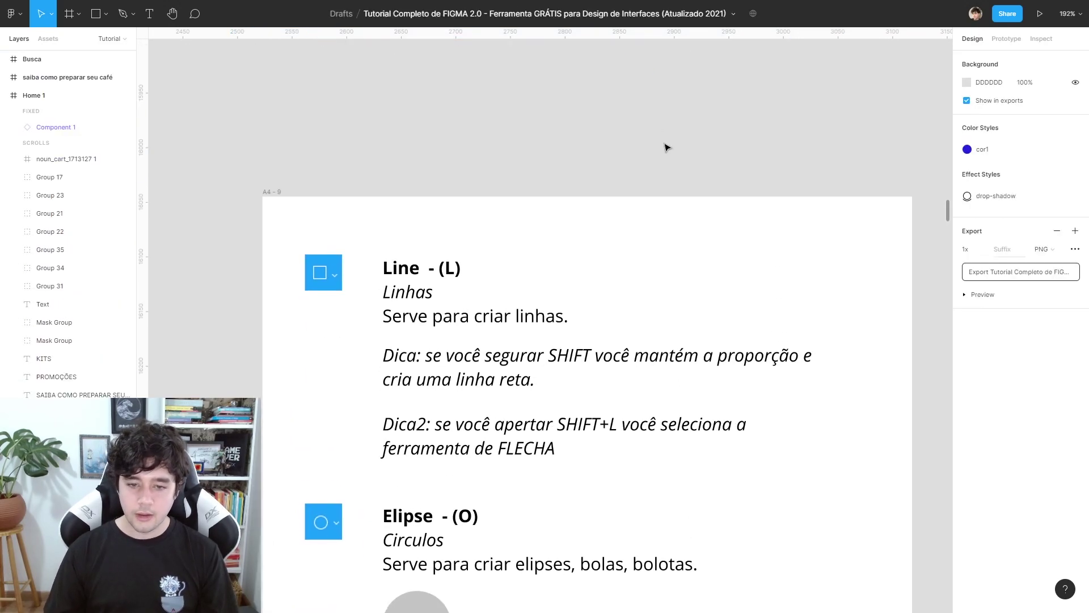
pyautogui.scroll(-5, 666, 148)
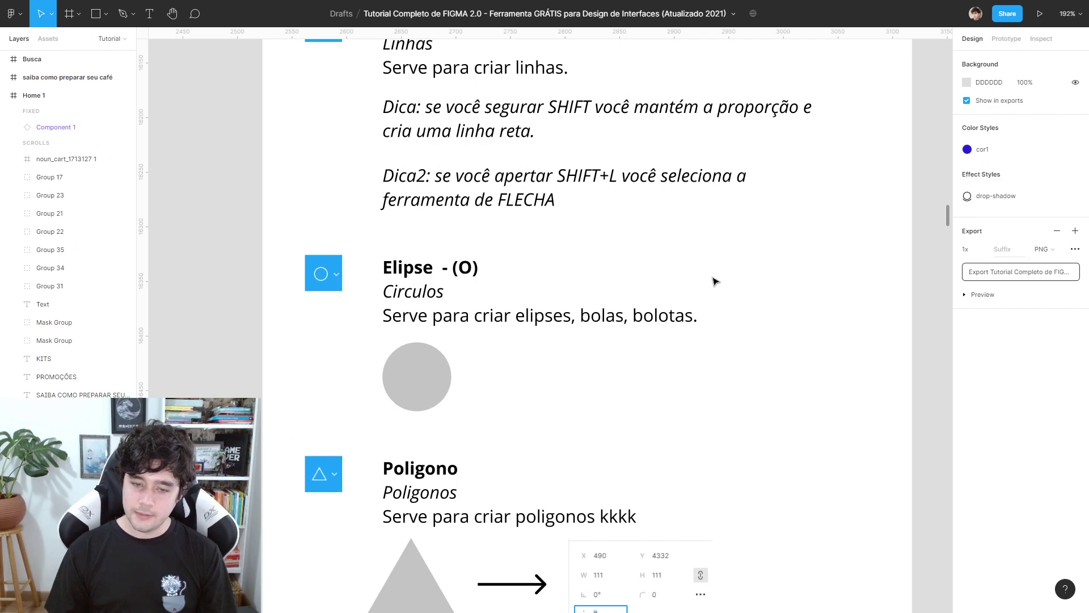
# Draw a practice ellipse, then delete it.
pyautogui.press('o')
pyautogui.moveTo(558, 372); pyautogui.dragTo(660, 448)
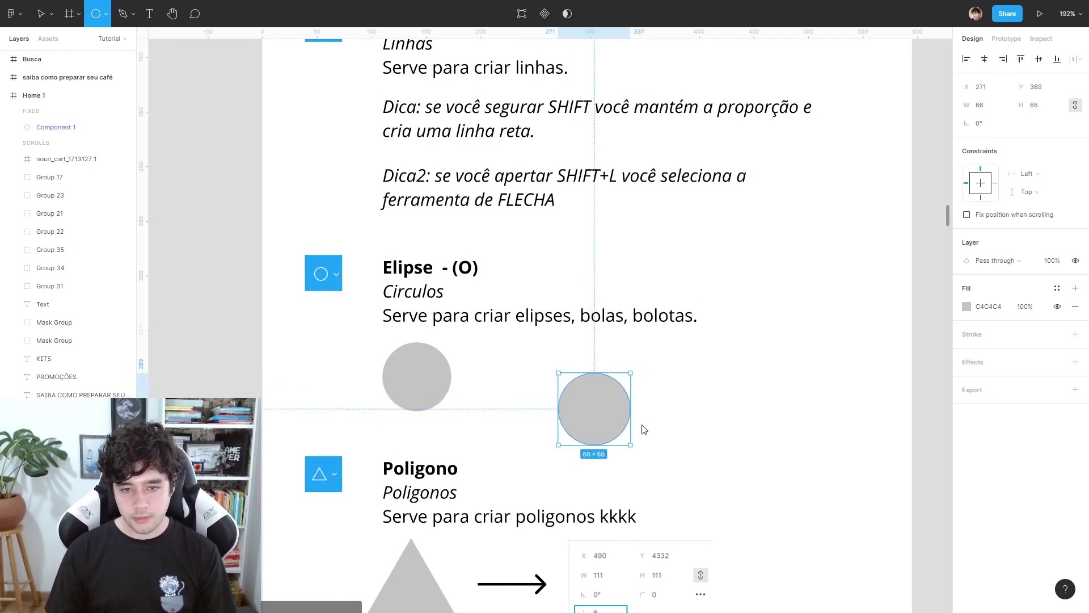
pyautogui.scroll(-2, 800, 340)
pyautogui.press('Delete')
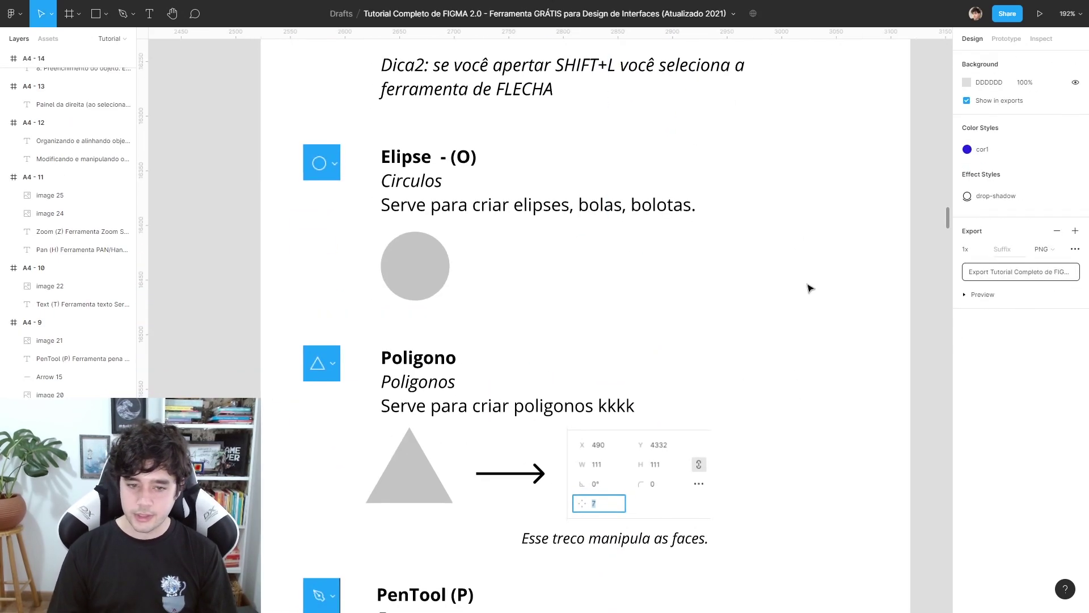
pyautogui.scroll(-2, 794, 284)
# Draw a polygon right of the Poligono heading and set it to 4 points, a diamond.
pyautogui.click(100, 18)
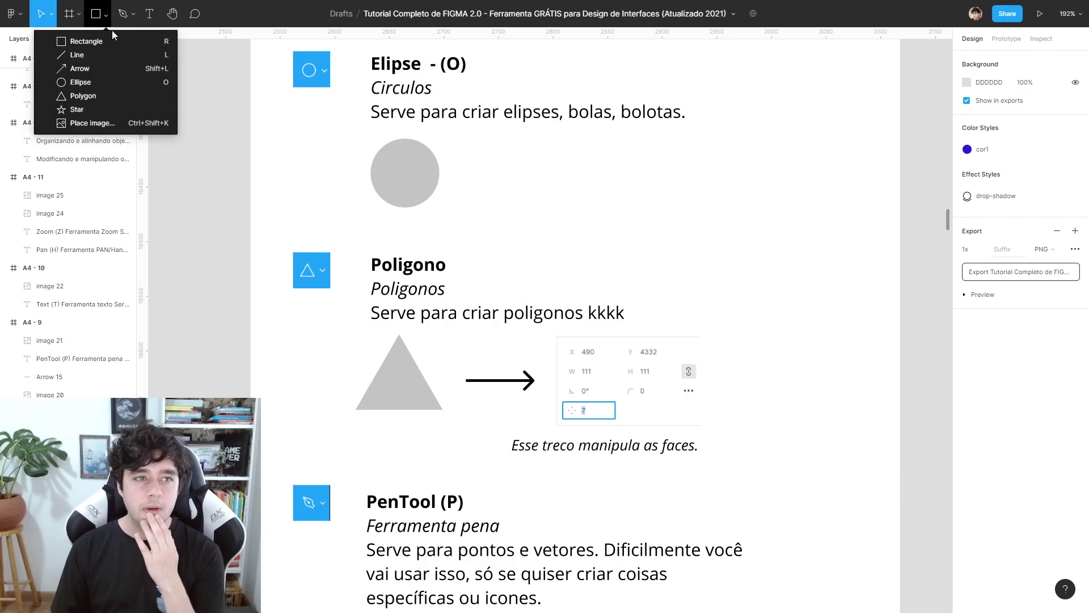
pyautogui.click(137, 98)
pyautogui.moveTo(676, 203); pyautogui.dragTo(760, 277)
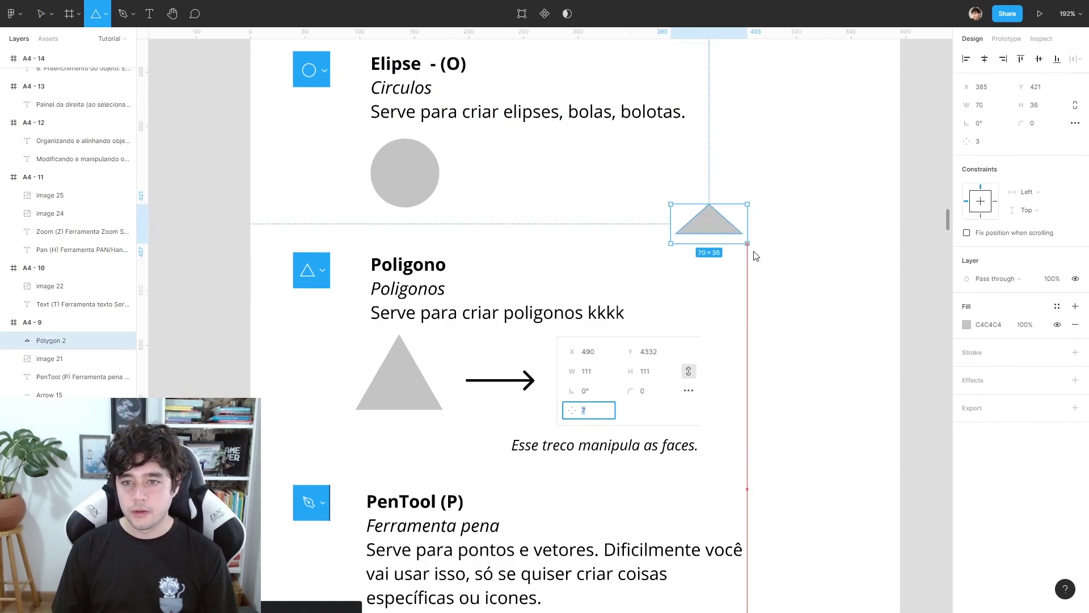
pyautogui.click(726, 249)
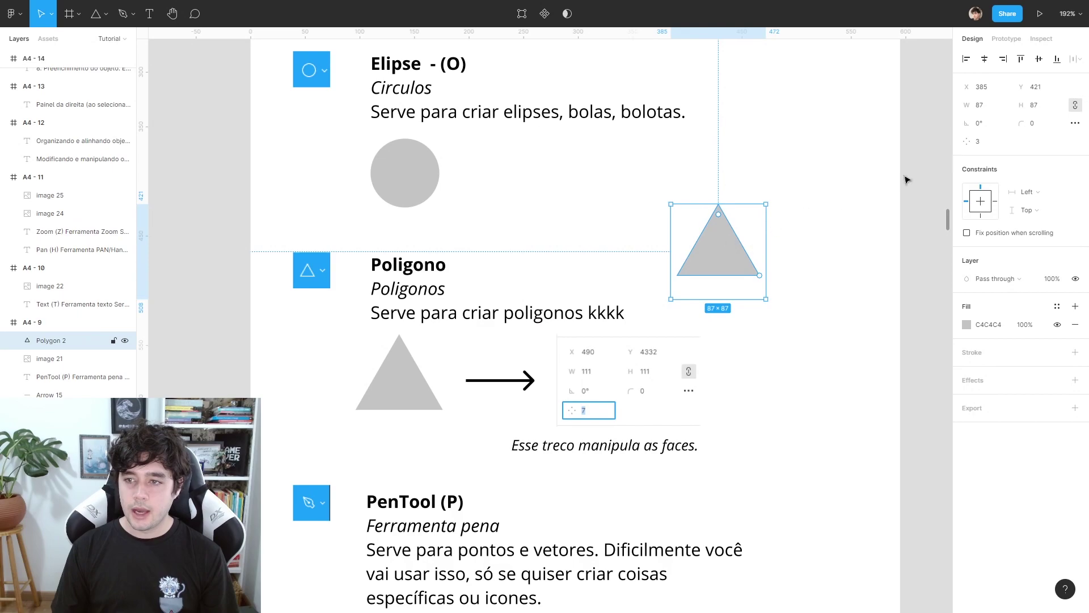
pyautogui.press('Up')
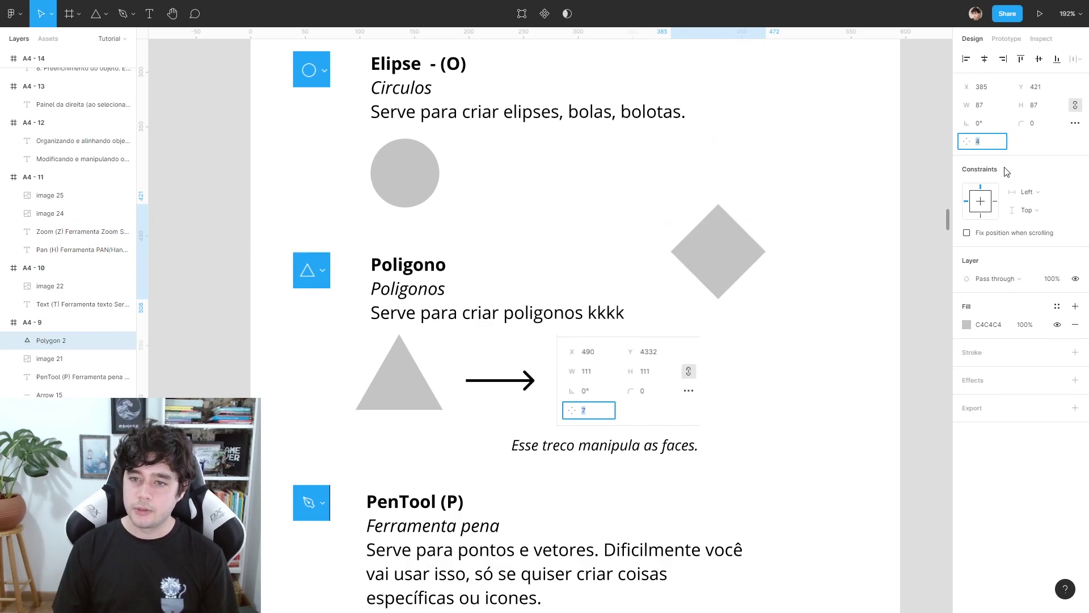
pyautogui.press('Up')
pyautogui.press('Up')
pyautogui.press('Up')
pyautogui.press('Down')
pyautogui.press('Down')
pyautogui.press('Down')
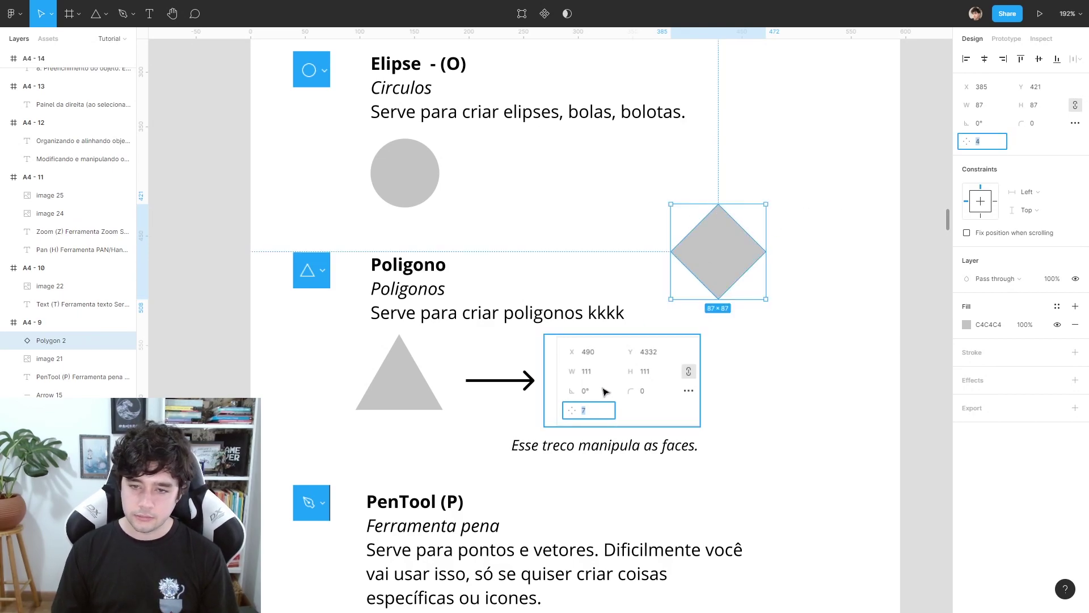
pyautogui.click(624, 386)
pyautogui.scroll(-4, 770, 335)
pyautogui.click(810, 352)
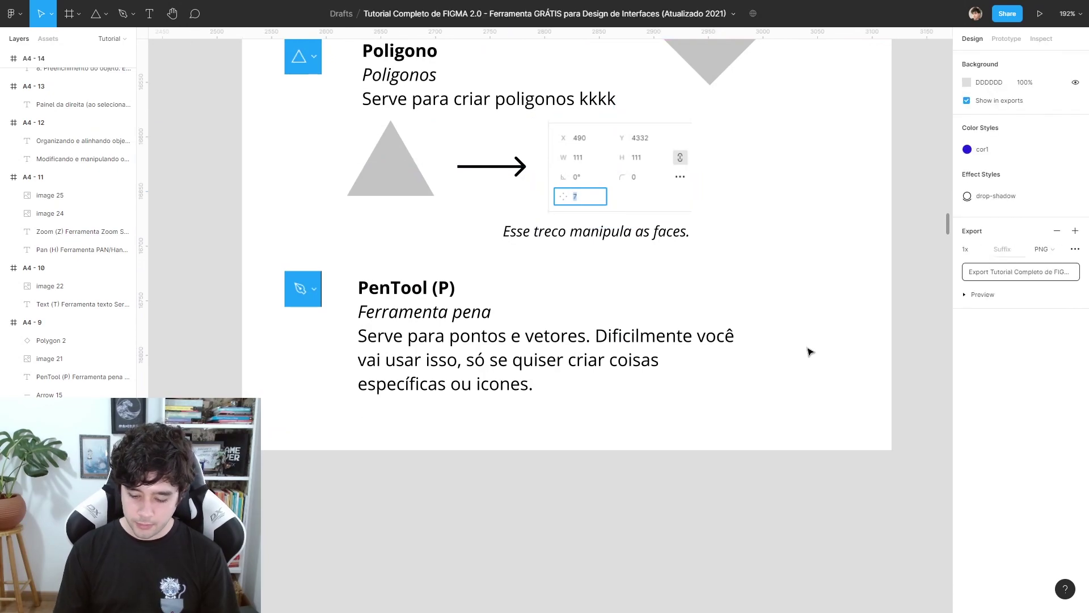
pyautogui.press('p')
pyautogui.scroll(-1, 650, 243)
pyautogui.scroll(-2, 614, 268)
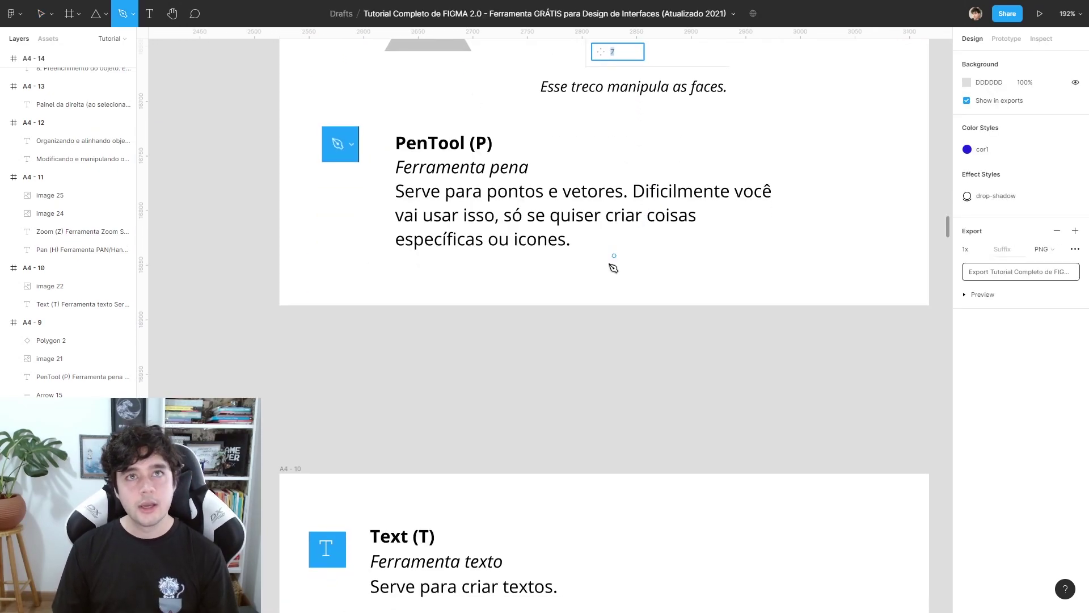
pyautogui.click(375, 416)
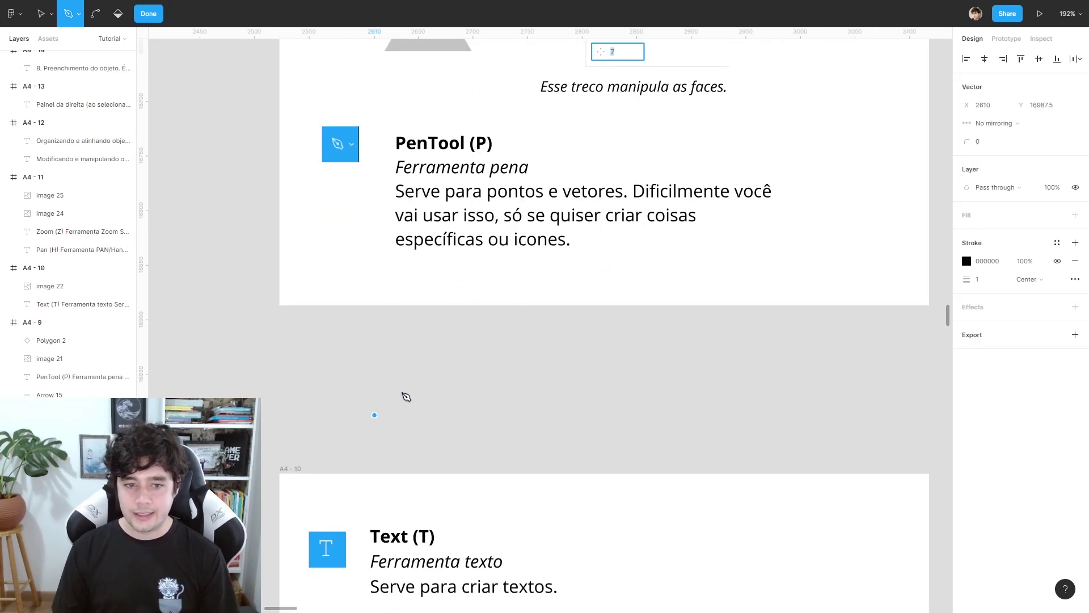
pyautogui.moveTo(534, 337); pyautogui.dragTo(658, 337)
pyautogui.moveTo(834, 426); pyautogui.dragTo(932, 430)
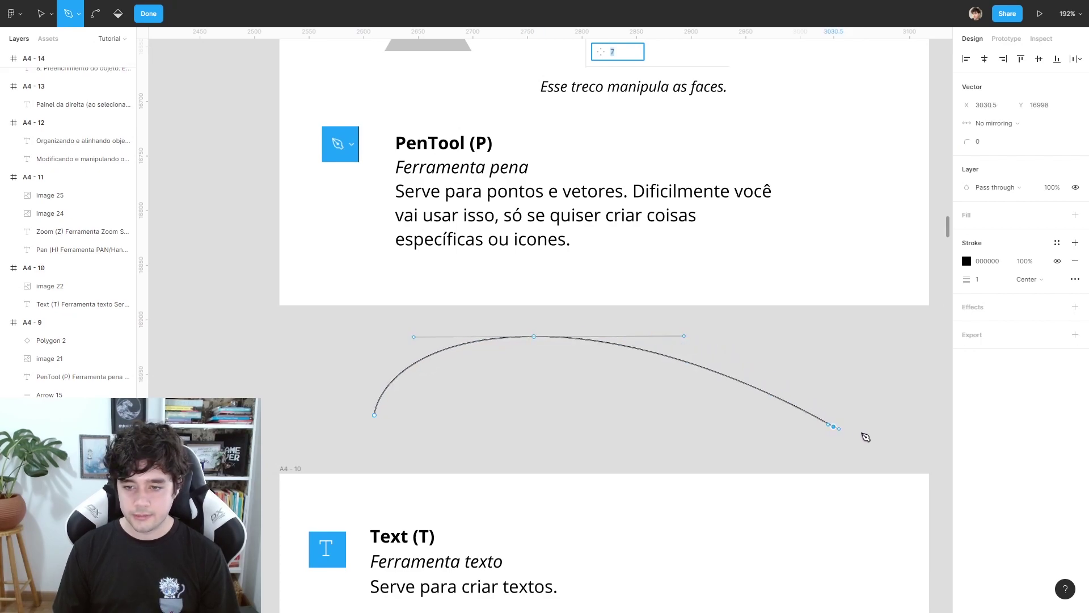
pyautogui.moveTo(917, 327); pyautogui.dragTo(894, 328)
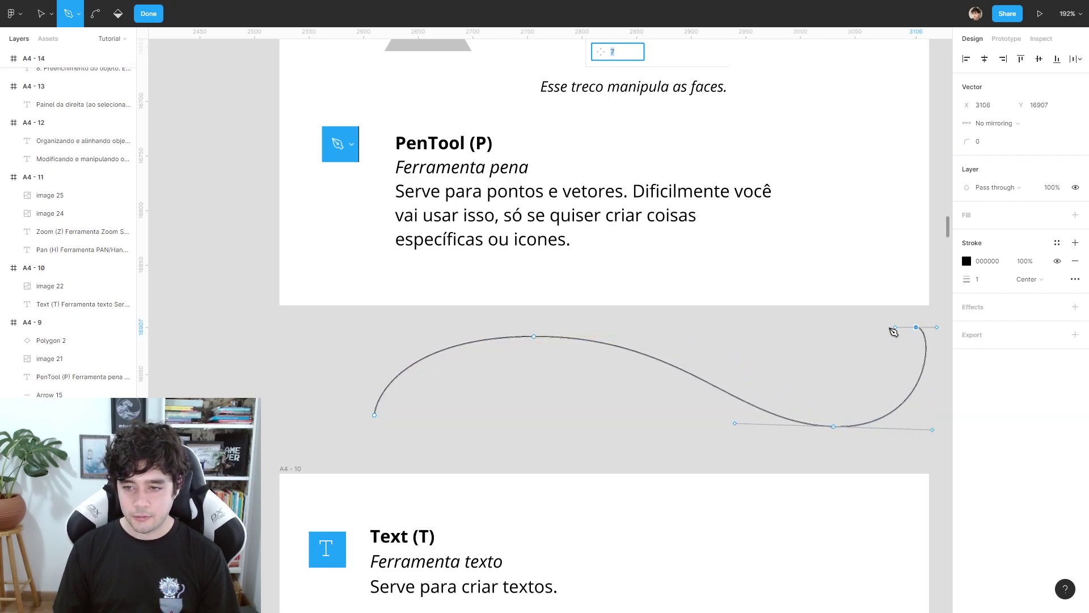
pyautogui.click(380, 321)
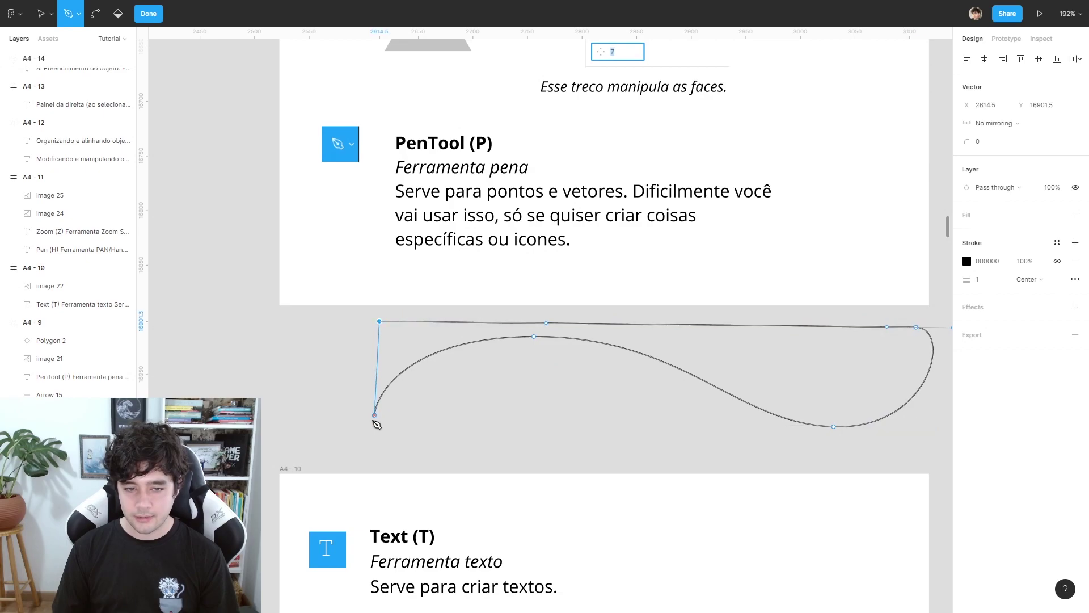
pyautogui.click(376, 415)
pyautogui.press('Escape')
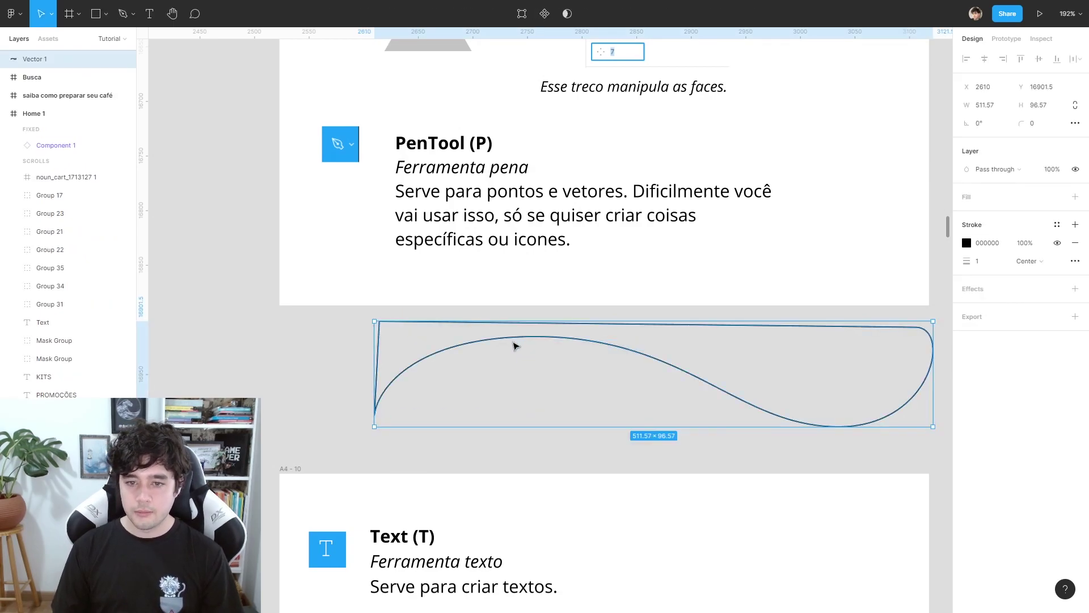
# Delete the drawn vector shape and scroll down to empty canvas.
pyautogui.press('Delete')
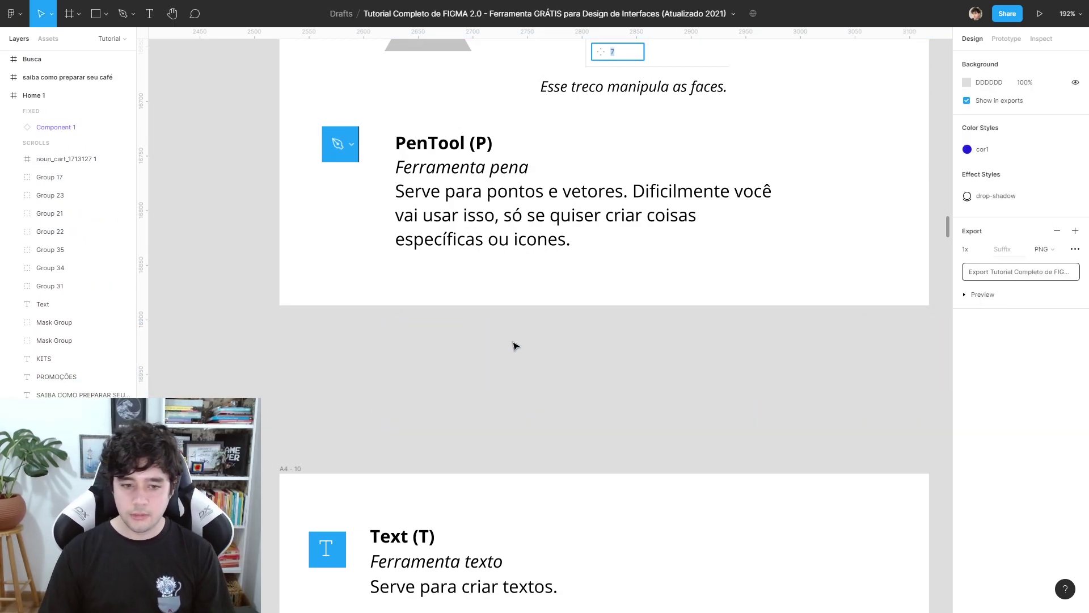
pyautogui.scroll(-3, 440, 282)
pyautogui.scroll(-2, 681, 256)
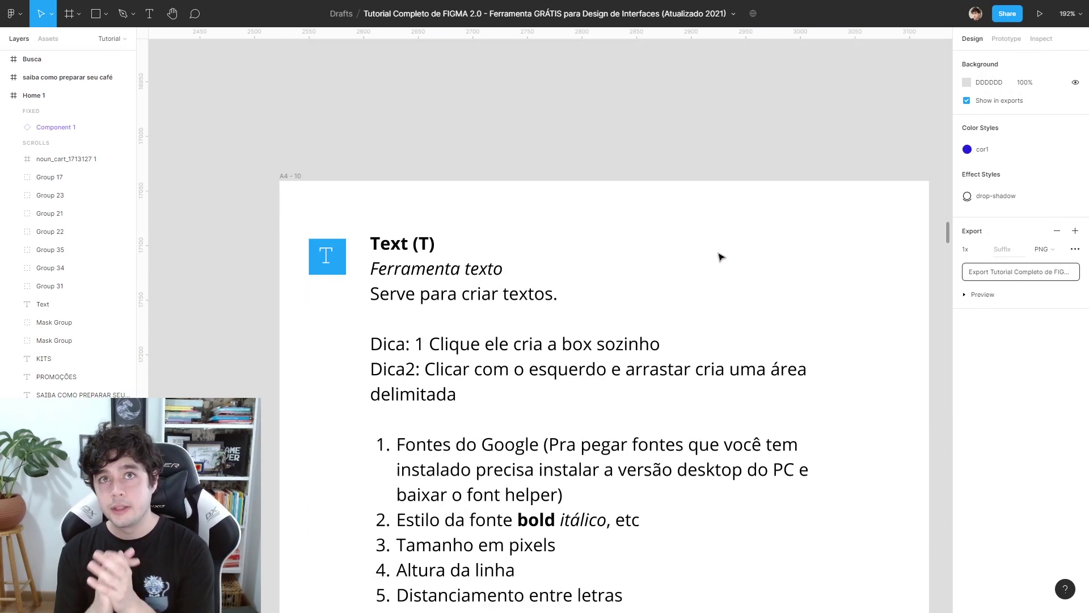
pyautogui.scroll(-1, 567, 159)
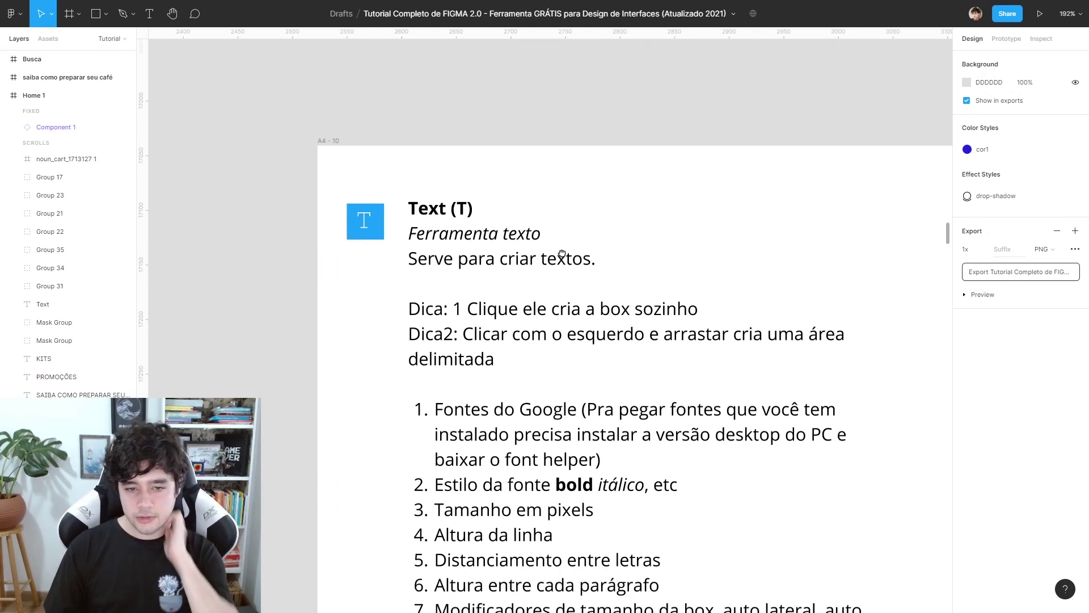
pyautogui.scroll(-3, 511, 170)
pyautogui.scroll(1, 492, 180)
pyautogui.scroll(-1, 491, 179)
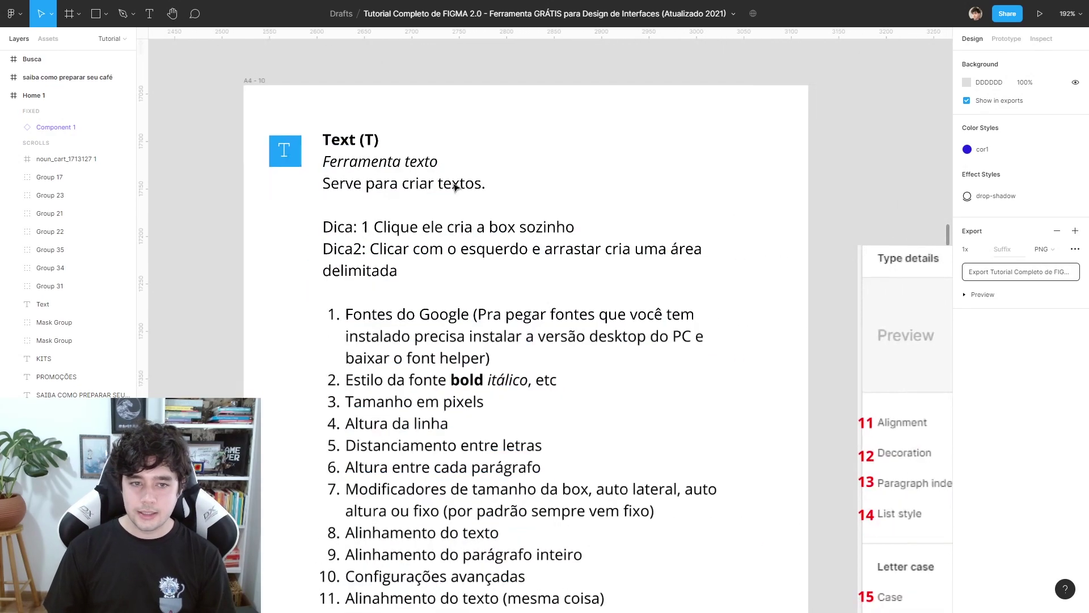
pyautogui.scroll(-1, 494, 180)
pyautogui.scroll(-1, 505, 182)
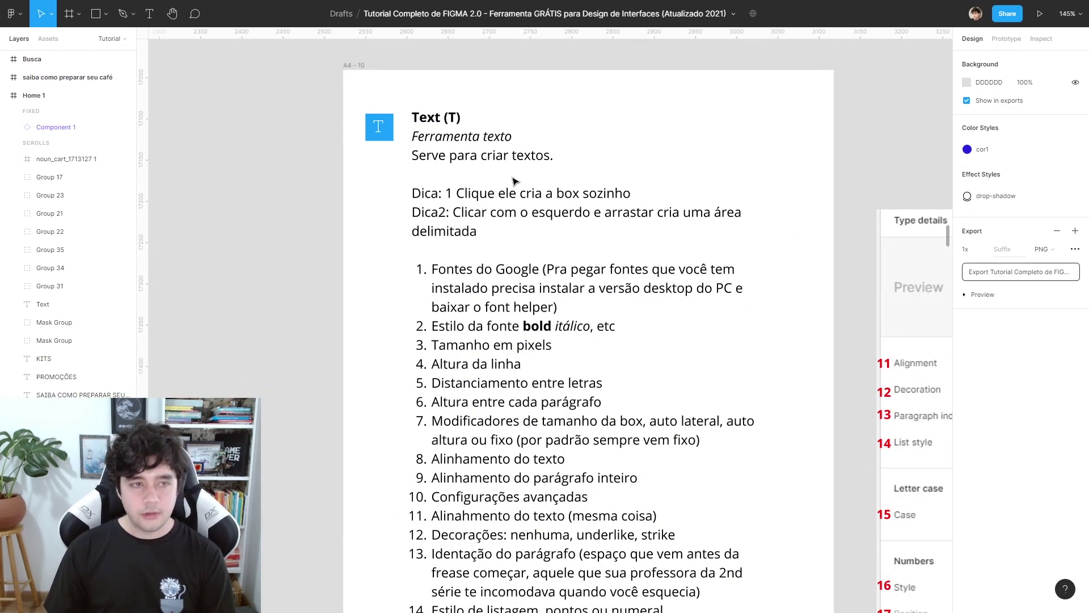
# Create a text box with two lines of gibberish text on empty canvas.
pyautogui.press('t')
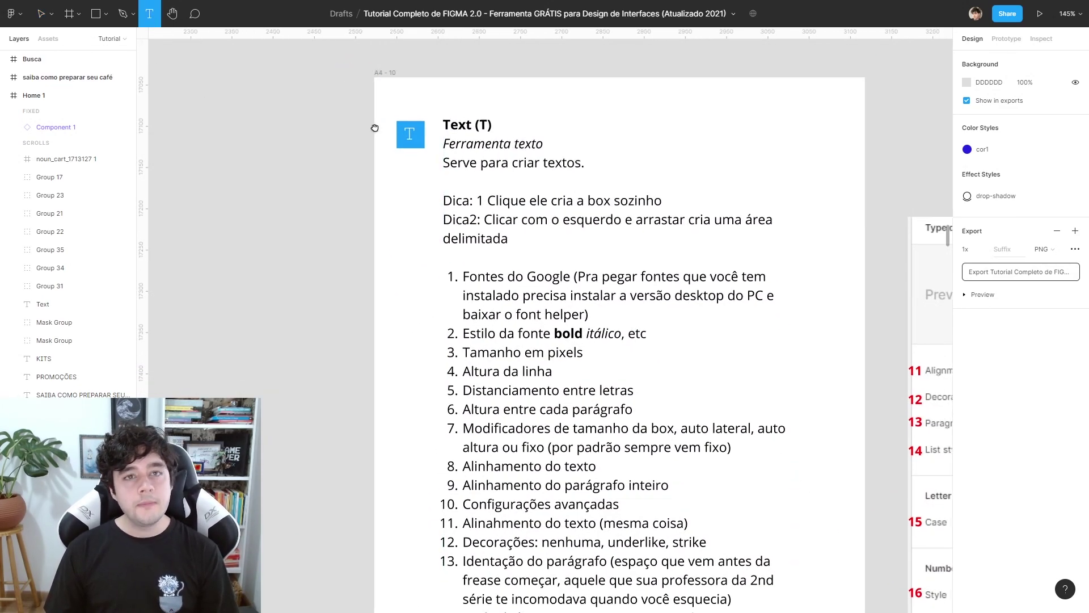
pyautogui.hscroll(-5, 482, 169)
pyautogui.scroll(1, 482, 169)
pyautogui.click(274, 196)
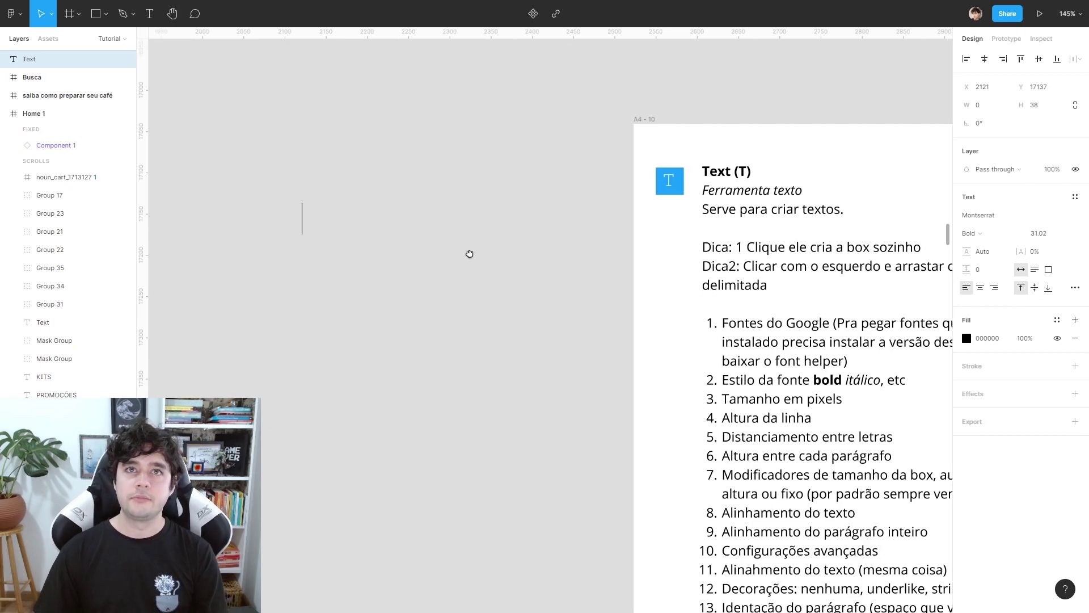
pyautogui.scroll(3, 470, 254)
pyautogui.scroll(3, 486, 260)
pyautogui.write('sdafasdf')
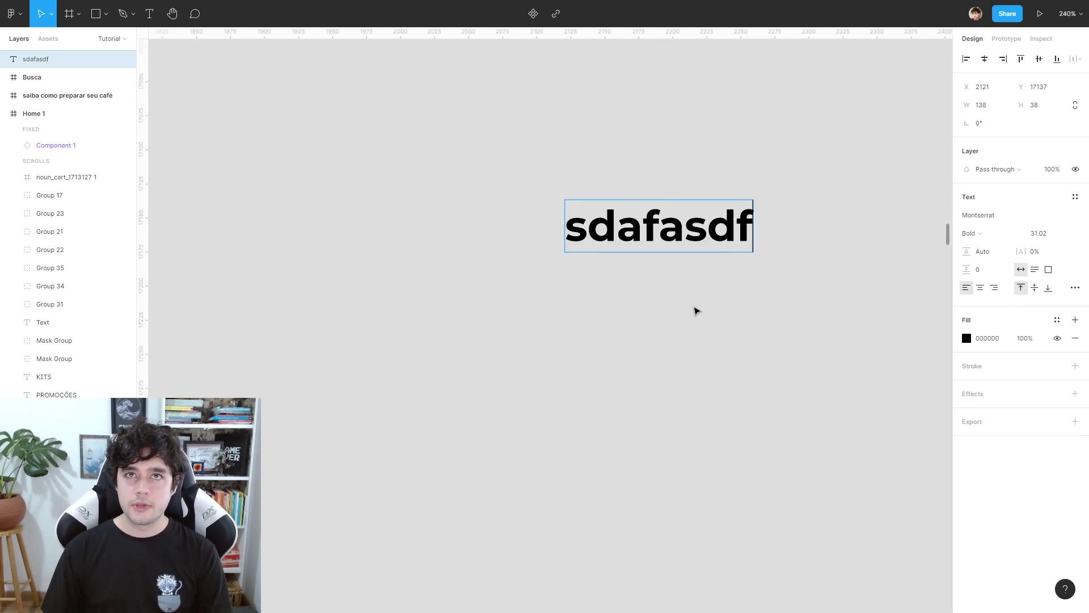
pyautogui.write('sdasgasdcfsa')
pyautogui.press('Return')
pyautogui.write('sadik')
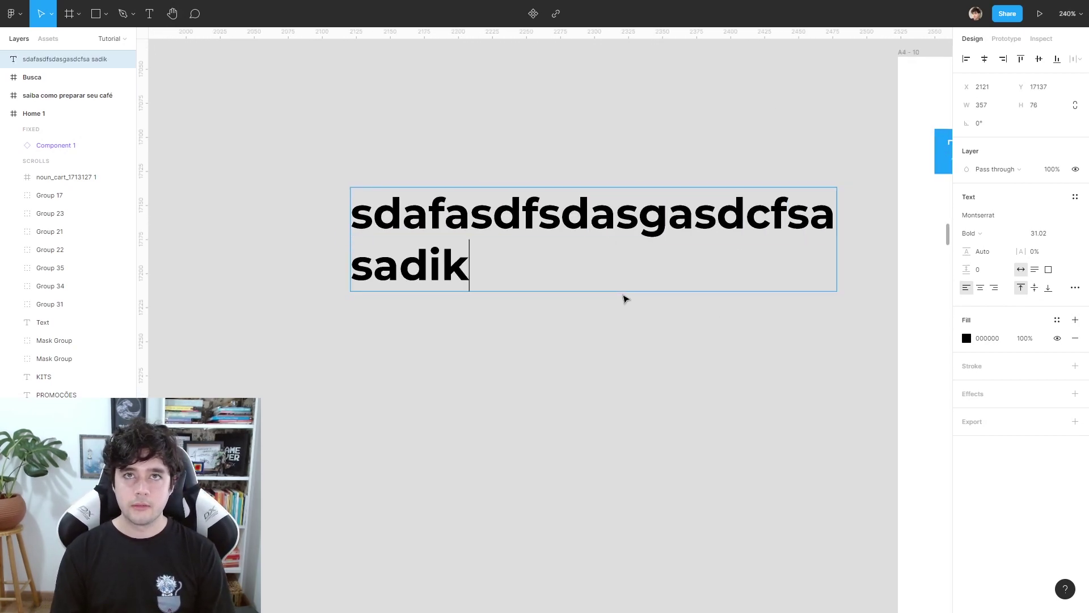
pyautogui.write('fuhsdiuhfasdui')
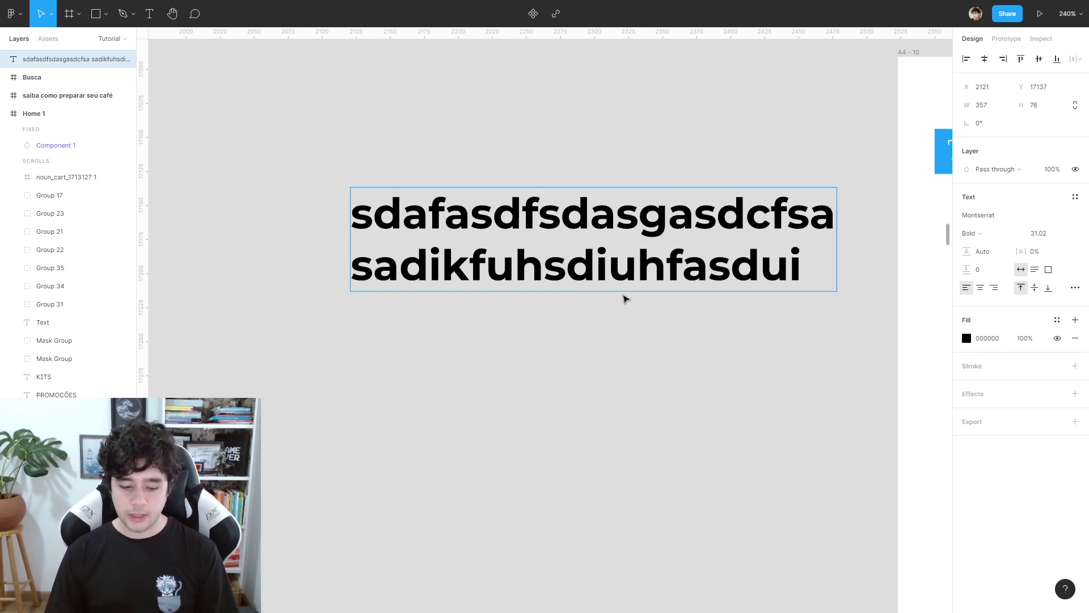
pyautogui.press('Escape')
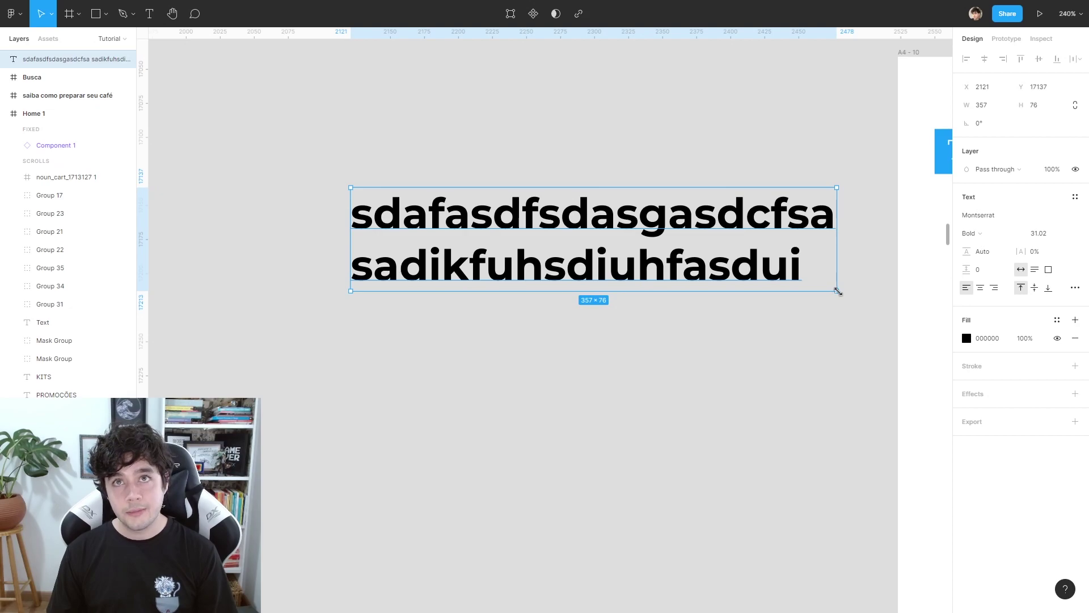
# Nudge the gibberish text layer slightly, then delete it.
pyautogui.press('Left')
pyautogui.press('Left')
pyautogui.press('Down')
pyautogui.press('Down')
pyautogui.press('Down')
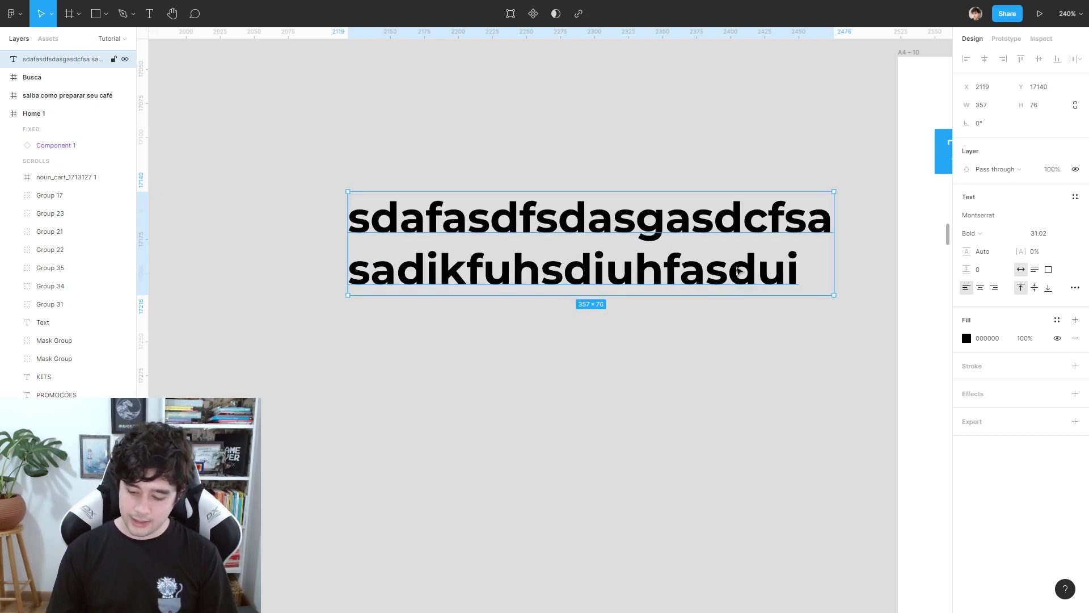
pyautogui.press('Delete')
# Draw an empty fixed-size text box, then click away to discard it.
pyautogui.click(151, 17)
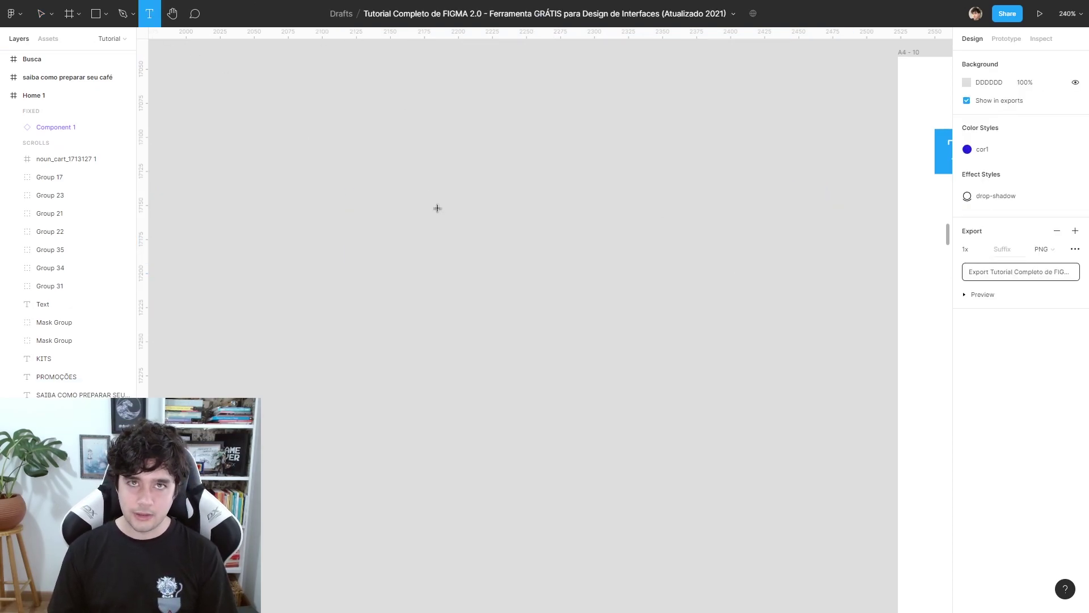
pyautogui.moveTo(324, 167); pyautogui.dragTo(675, 330)
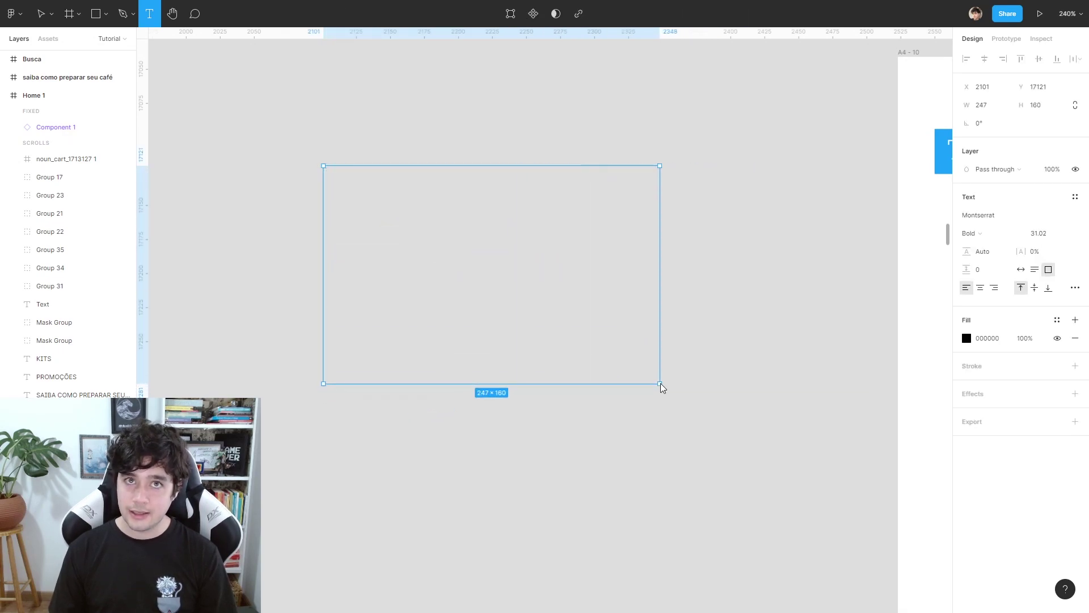
pyautogui.moveTo(674, 331); pyautogui.dragTo(617, 386)
pyautogui.click(717, 364)
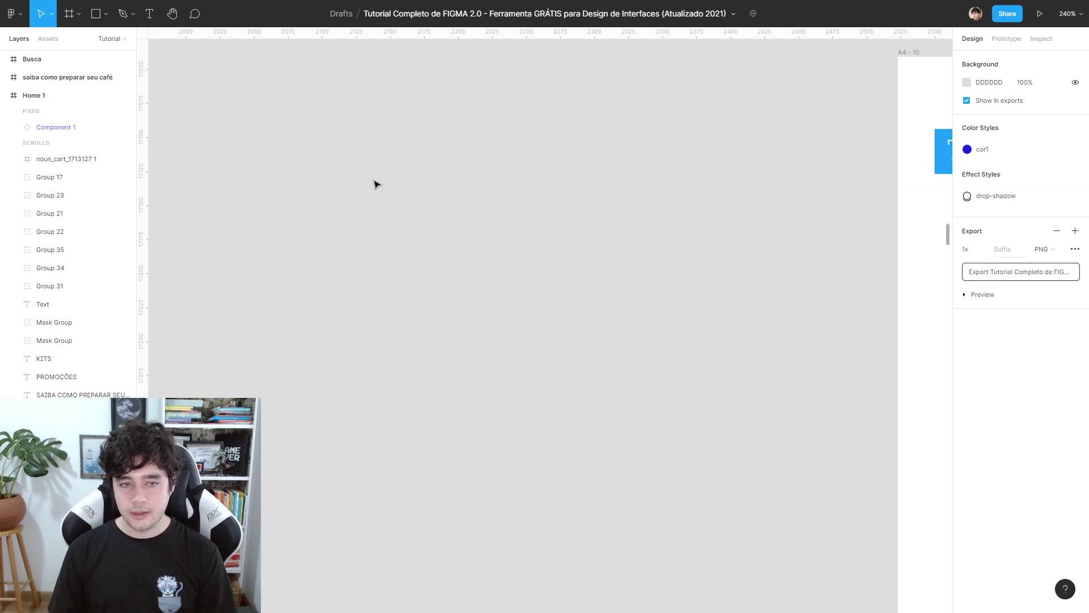
# Draw a 191×41 grey rectangle as a button.
pyautogui.press('r')
pyautogui.moveTo(375, 240); pyautogui.dragTo(636, 295)
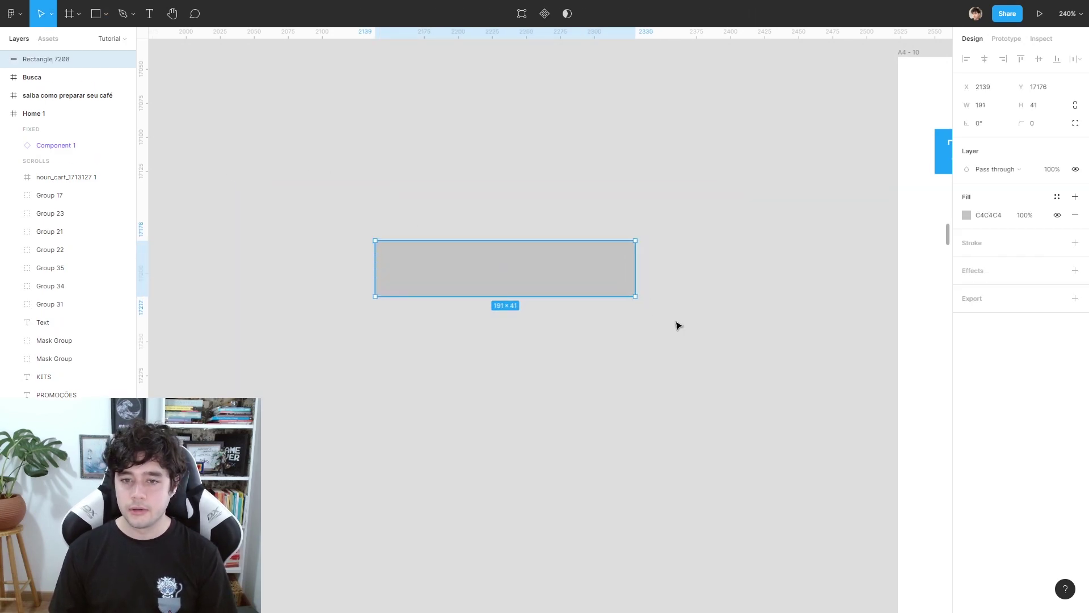
pyautogui.click(702, 334)
# Add centred 'botão' text at size 18 over the rectangle, then delete both.
pyautogui.press('t')
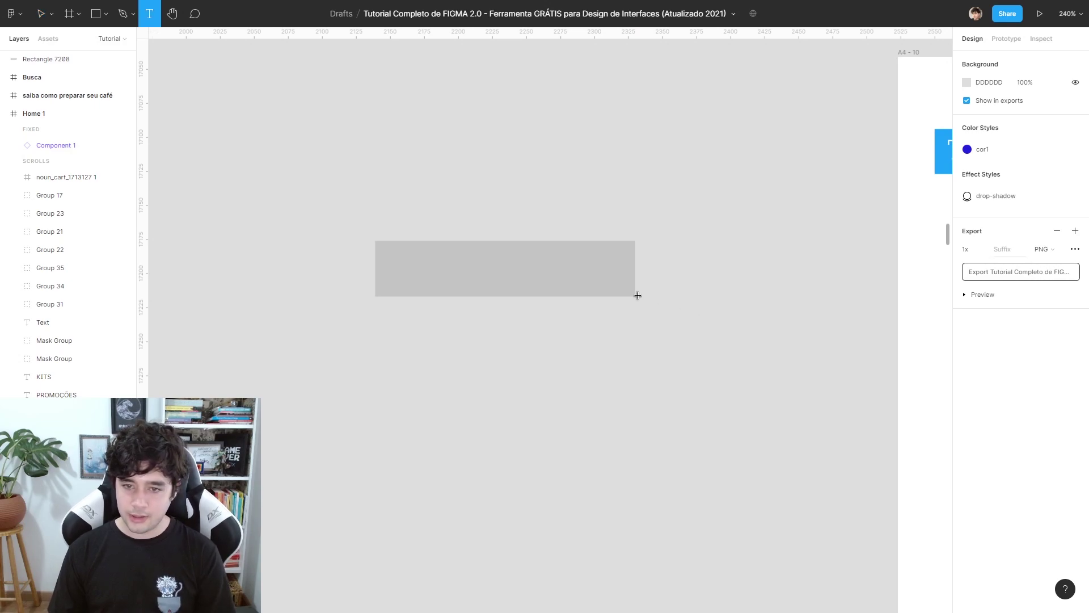
pyautogui.moveTo(635, 295); pyautogui.dragTo(378, 240)
pyautogui.click(977, 291)
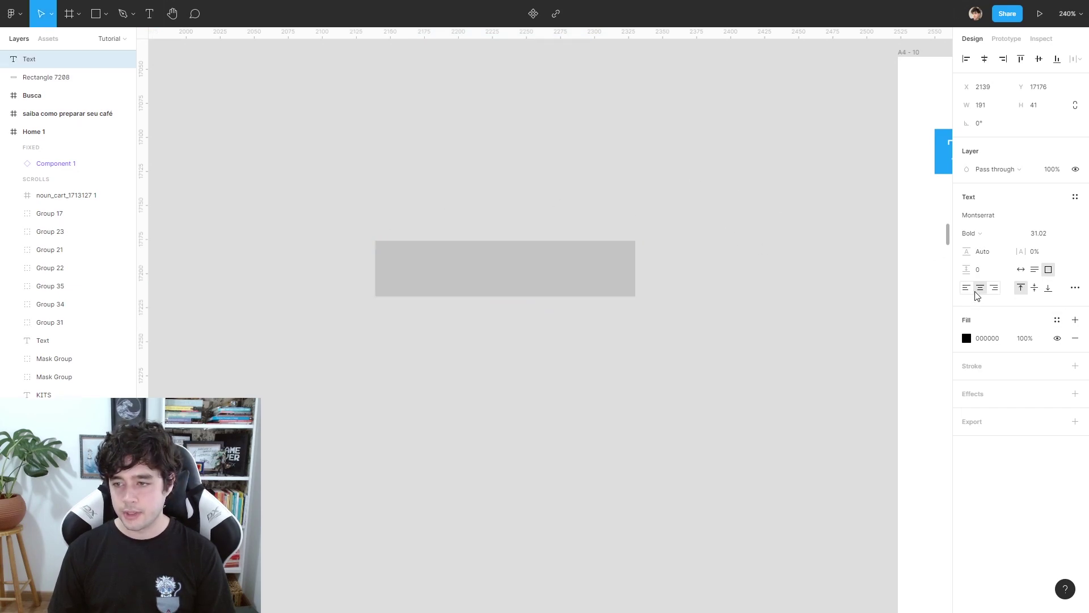
pyautogui.click(521, 269)
pyautogui.write('otã')
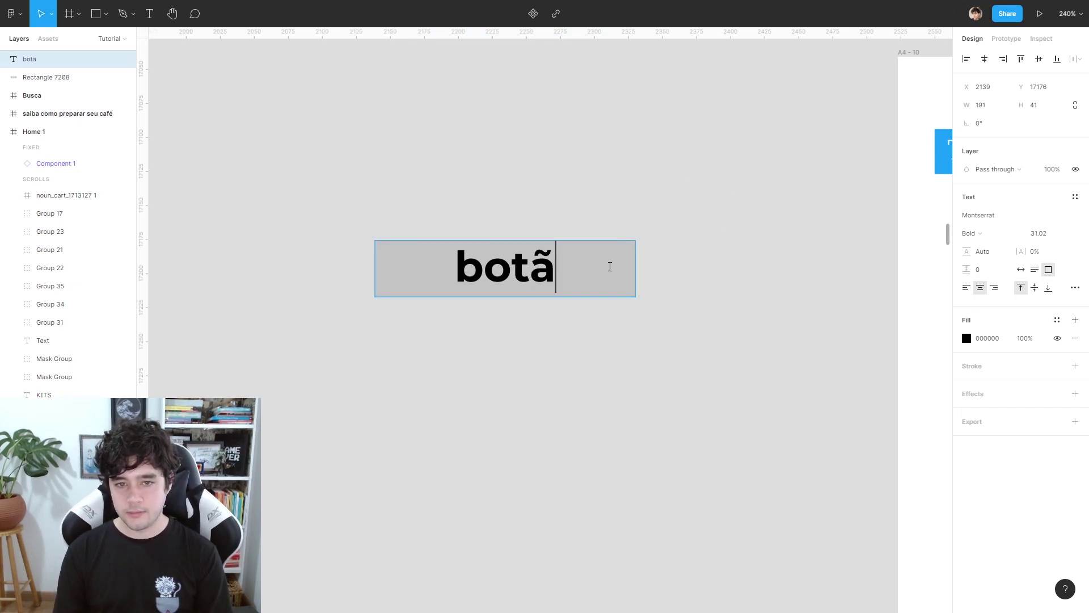
pyautogui.write('o')
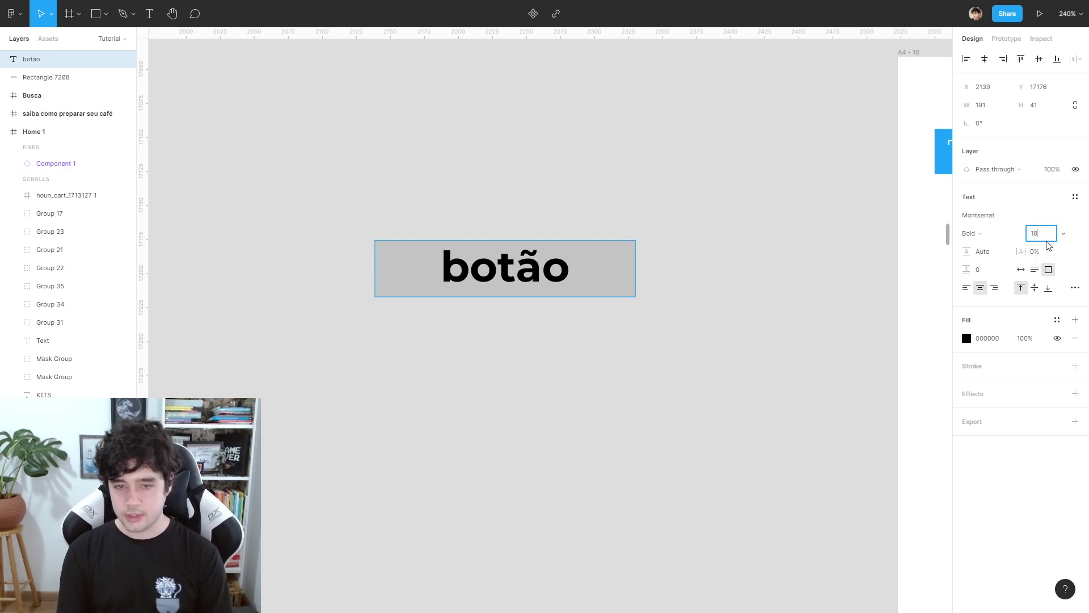
pyautogui.hotkey('ctrl', 'a')
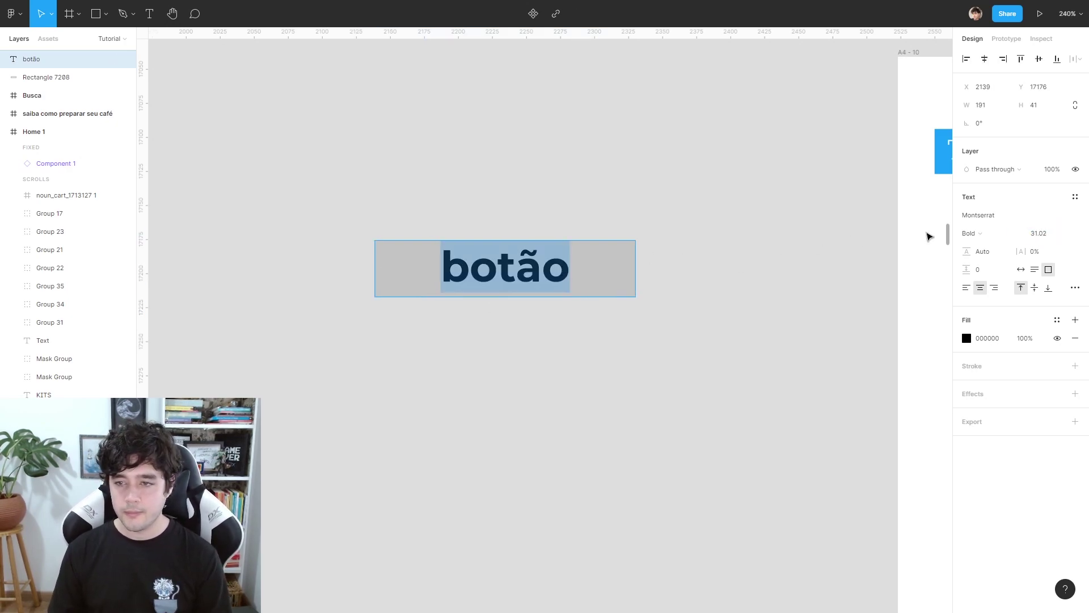
pyautogui.write('18')
pyautogui.press('Return')
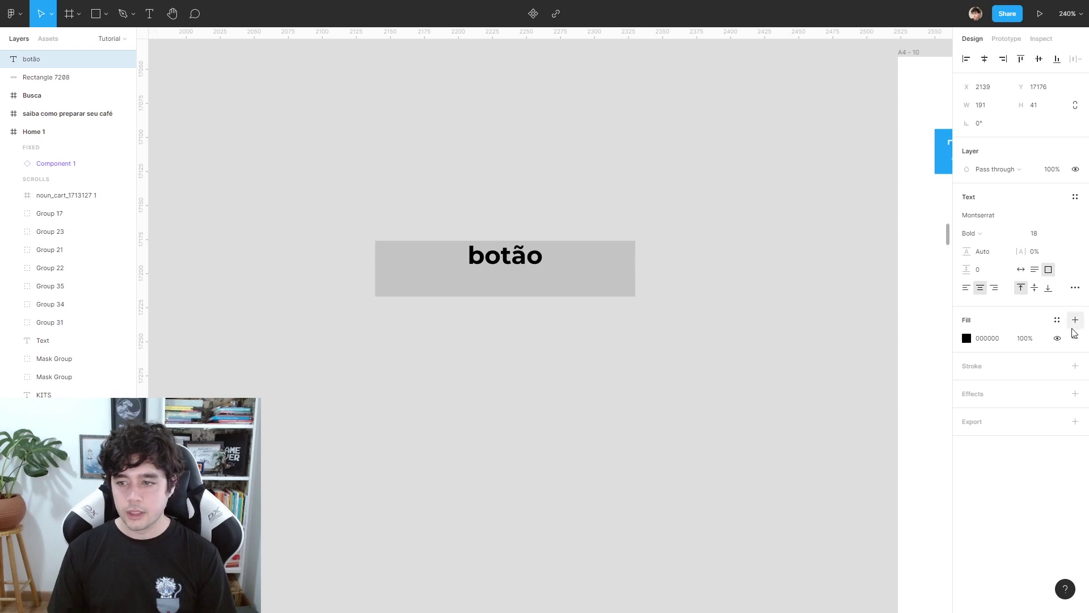
pyautogui.click(1035, 287)
pyautogui.click(775, 350)
pyautogui.moveTo(735, 359); pyautogui.dragTo(362, 246)
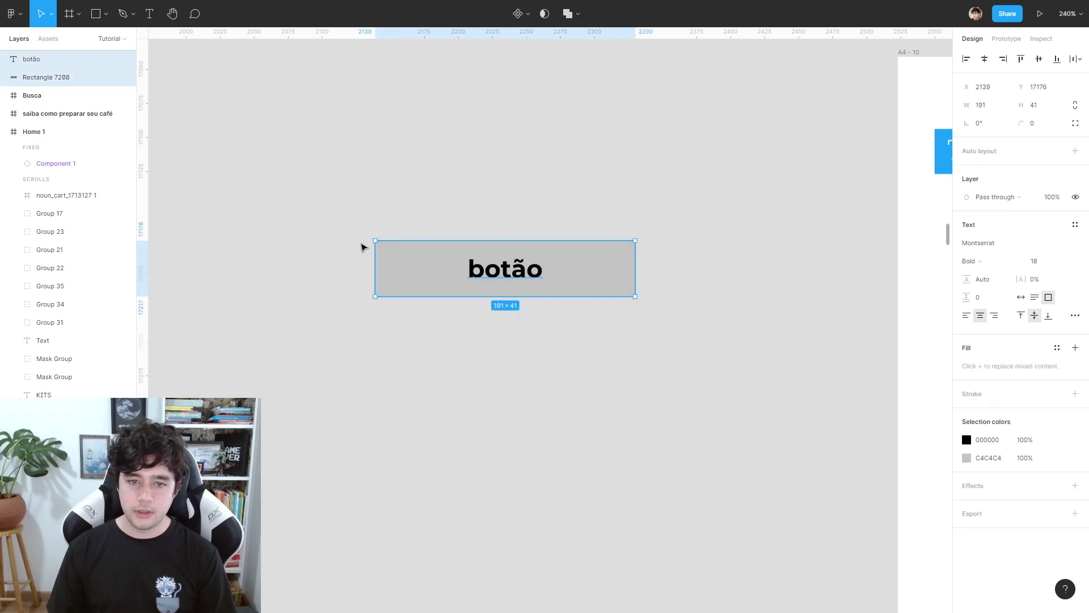
pyautogui.press('Delete')
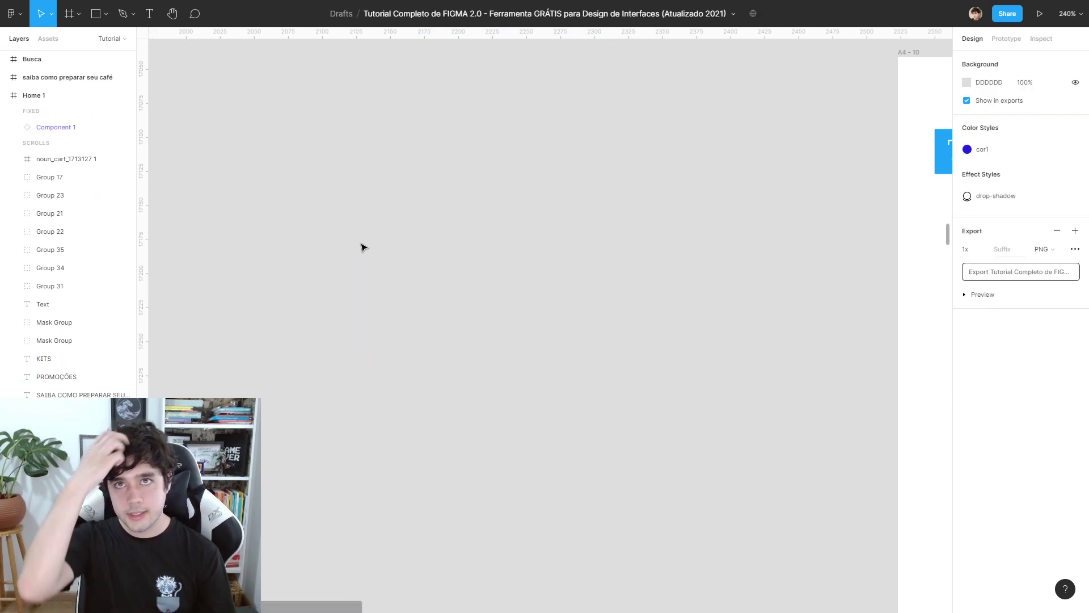
# Pan to the Text (T) notes frame and start a new text layer beside it.
pyautogui.hscroll(4, 364, 247)
pyautogui.hscroll(5, 364, 250)
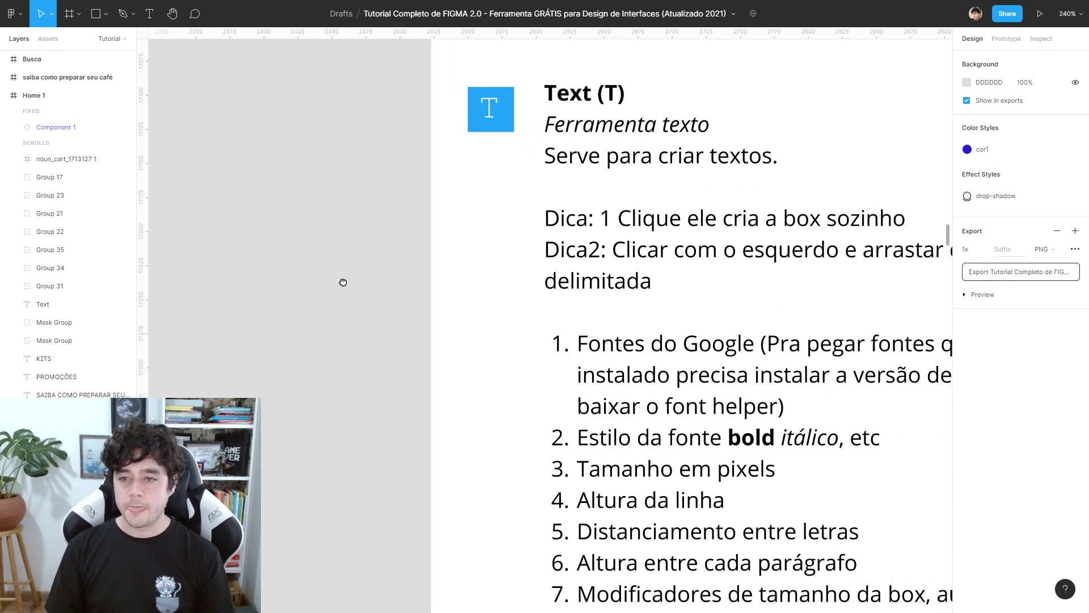
pyautogui.hscroll(1, 364, 254)
pyautogui.scroll(-3, 364, 257)
pyautogui.hscroll(-3, 498, 214)
pyautogui.scroll(-2, 530, 214)
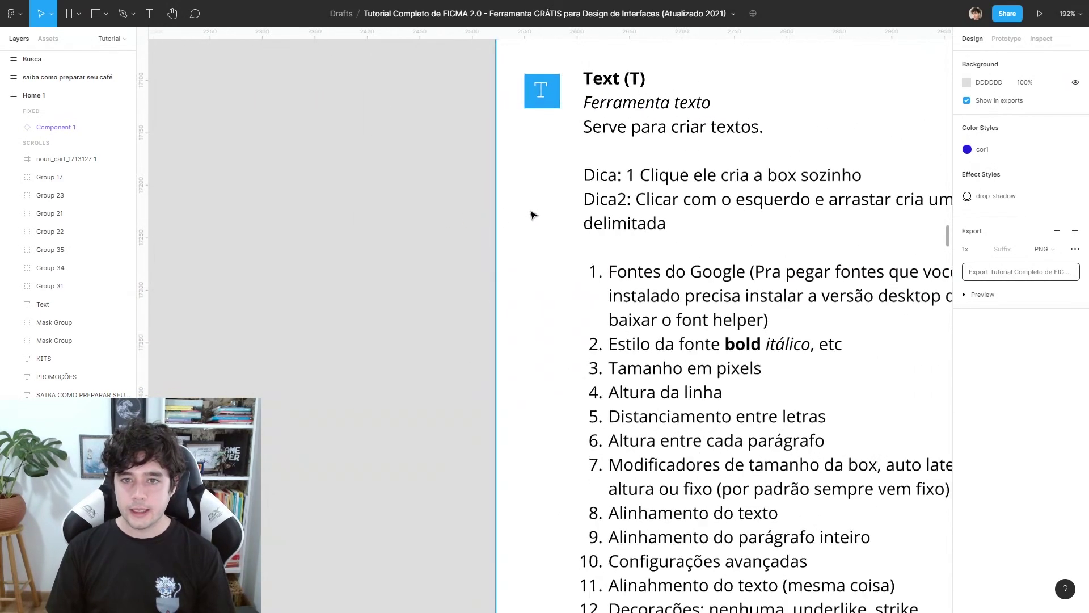
pyautogui.hscroll(3, 375, 209)
pyautogui.hscroll(3, 375, 208)
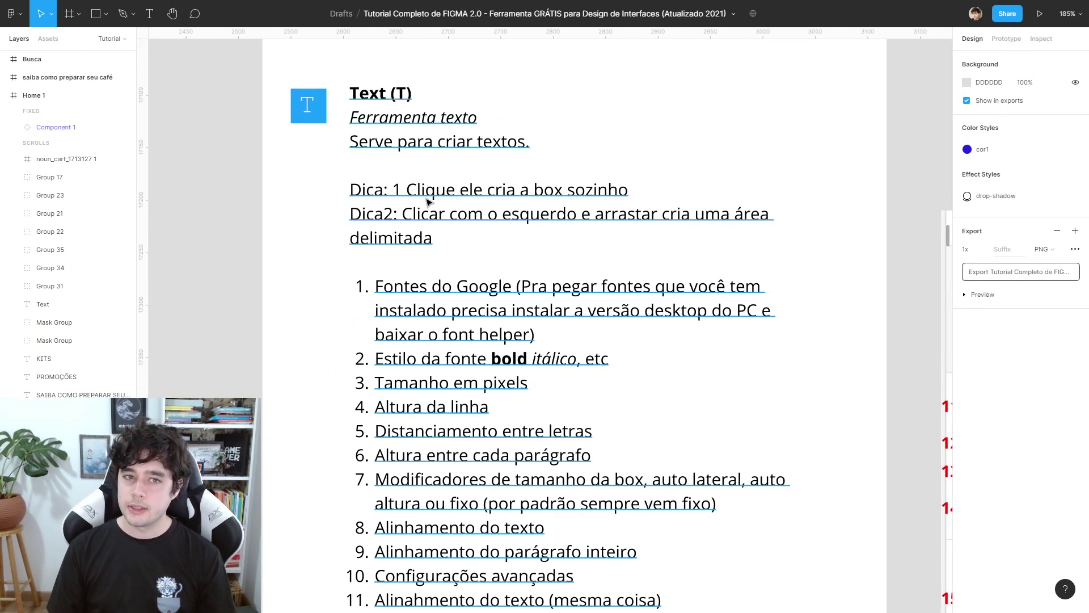
pyautogui.hscroll(-3, 431, 205)
pyautogui.press('t')
pyautogui.click(302, 222)
pyautogui.write('Tes')
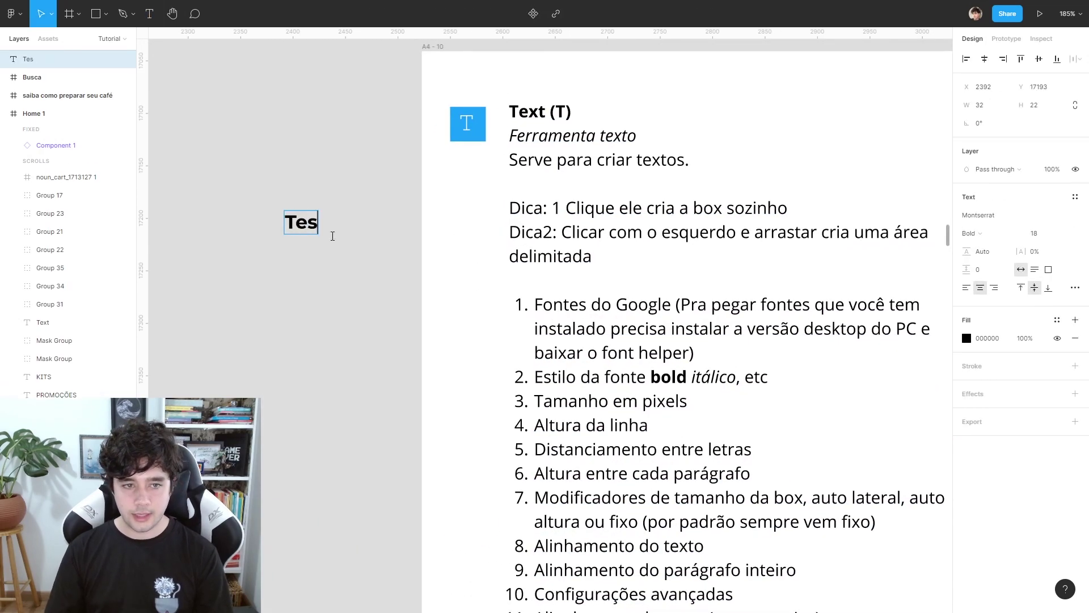
# Finish the text as 'Teste', move it down and right, and reselect it.
pyautogui.write('te')
pyautogui.press('Escape')
pyautogui.press('Escape')
pyautogui.hscroll(3, 321, 250)
pyautogui.hscroll(-2, 274, 222)
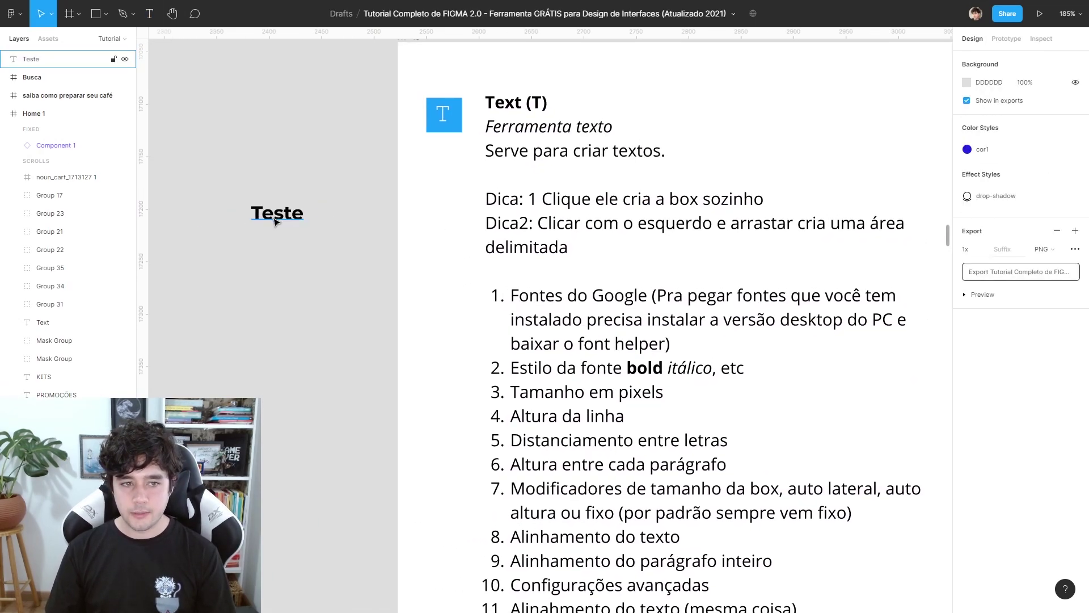
pyautogui.scroll(-2, 275, 221)
pyautogui.scroll(-2, 328, 248)
pyautogui.moveTo(313, 165); pyautogui.dragTo(330, 251)
pyautogui.click(396, 294)
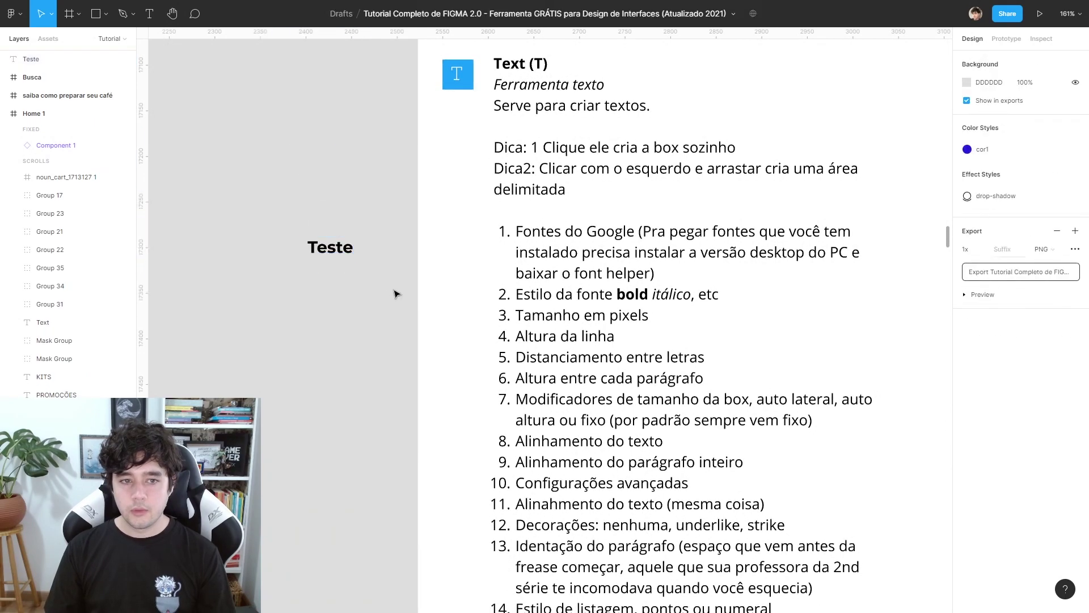
pyautogui.click(336, 252)
pyautogui.click(393, 328)
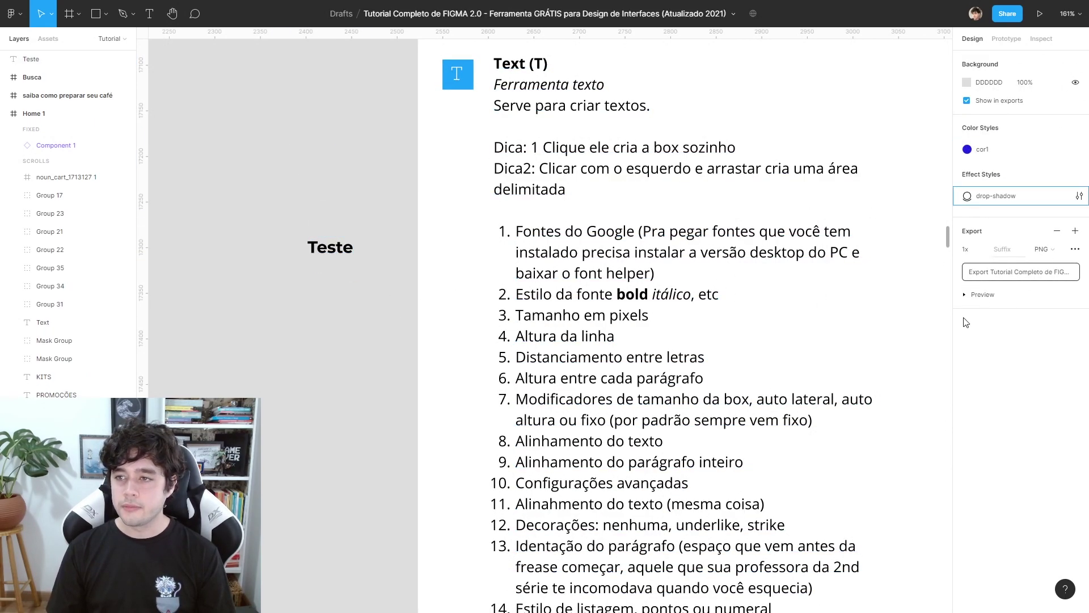
pyautogui.click(335, 260)
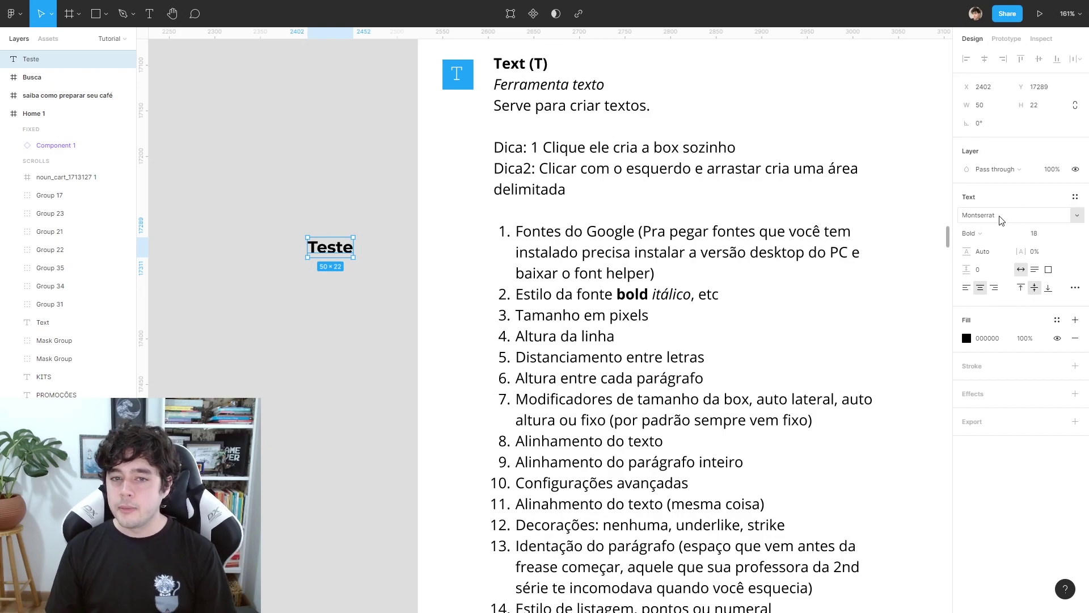
# Move the Teste text to the upper right of the page.
pyautogui.scroll(-3, 703, 232)
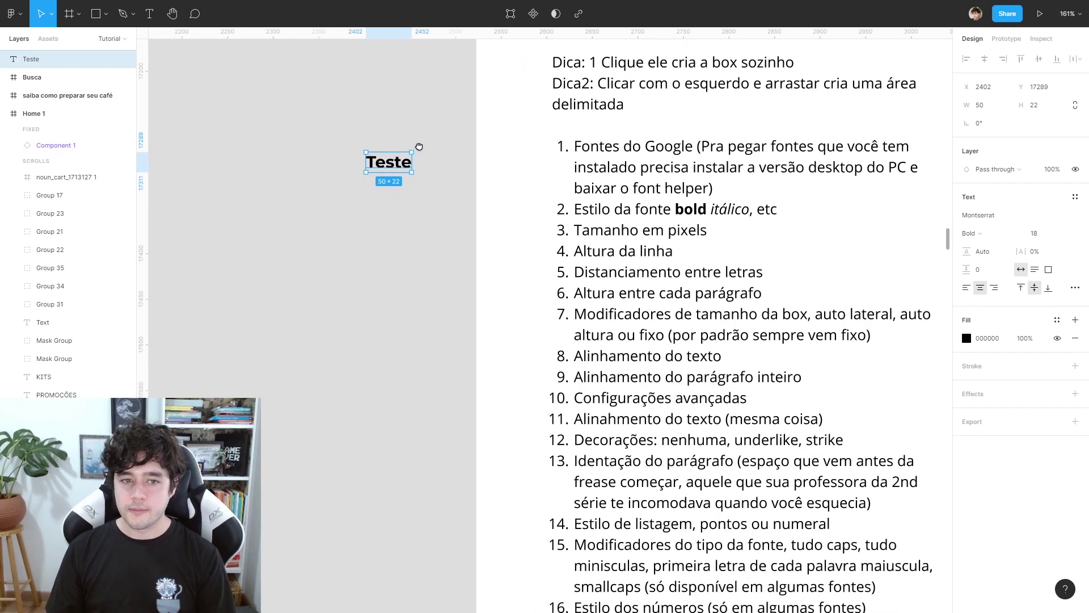
pyautogui.keyDown('ctrl'); pyautogui.scroll(-2, 462, 212); pyautogui.keyUp('ctrl')
pyautogui.keyDown('ctrl'); pyautogui.scroll(-3, 322, 175); pyautogui.keyUp('ctrl')
pyautogui.keyDown('ctrl'); pyautogui.scroll(1, 314, 223); pyautogui.keyUp('ctrl')
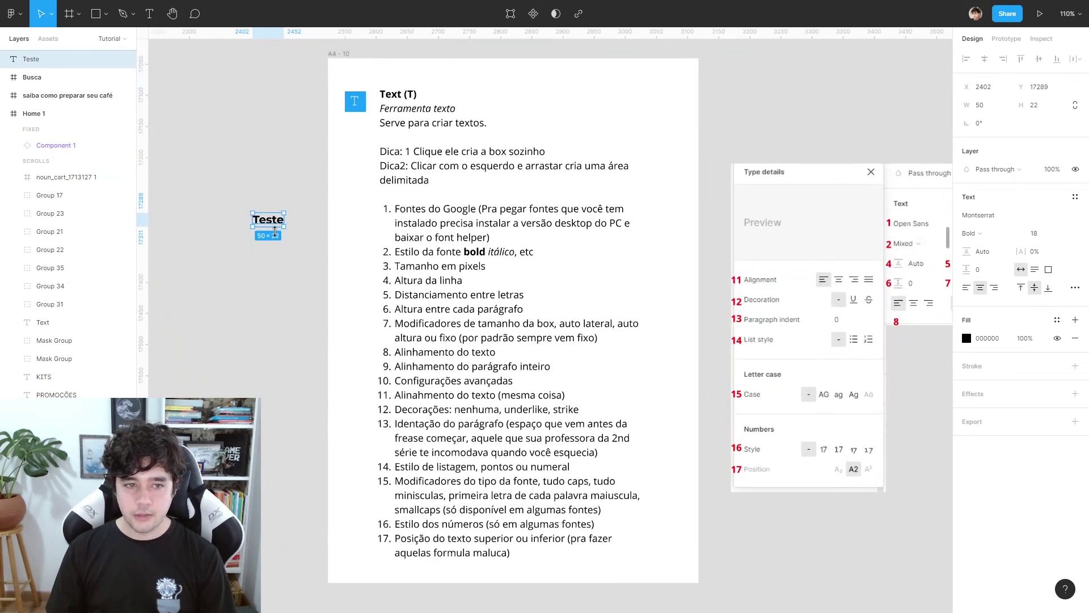
pyautogui.moveTo(275, 221)
pyautogui.mouseDown()
pyautogui.moveTo(778, 119)
pyautogui.moveTo(732, 99)
pyautogui.mouseUp()
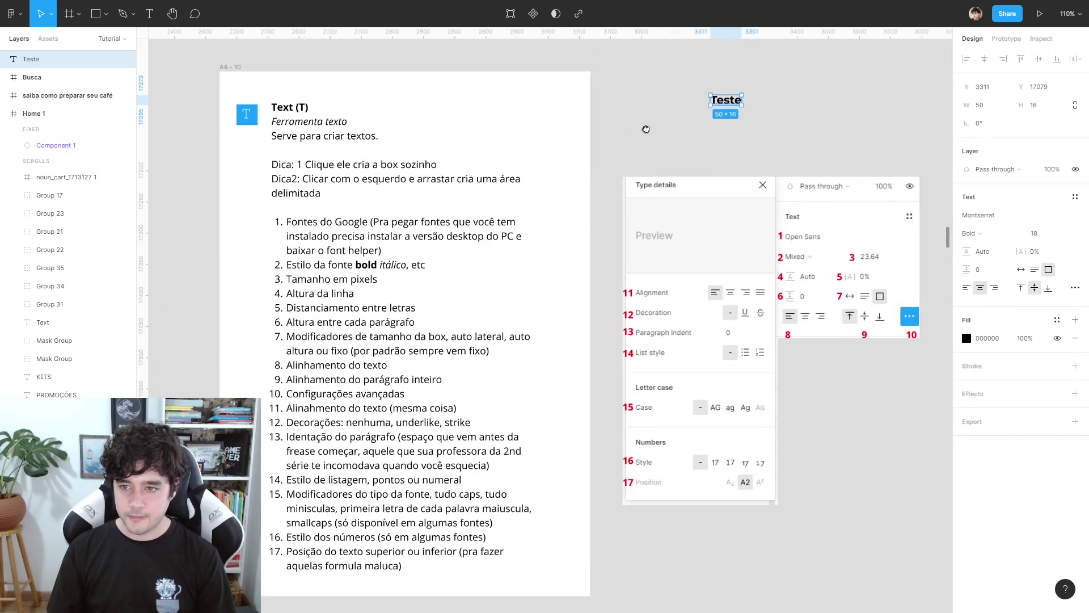
pyautogui.keyDown('ctrl'); pyautogui.scroll(4, 635, 130); pyautogui.keyUp('ctrl')
pyautogui.scroll(-2, 615, 134)
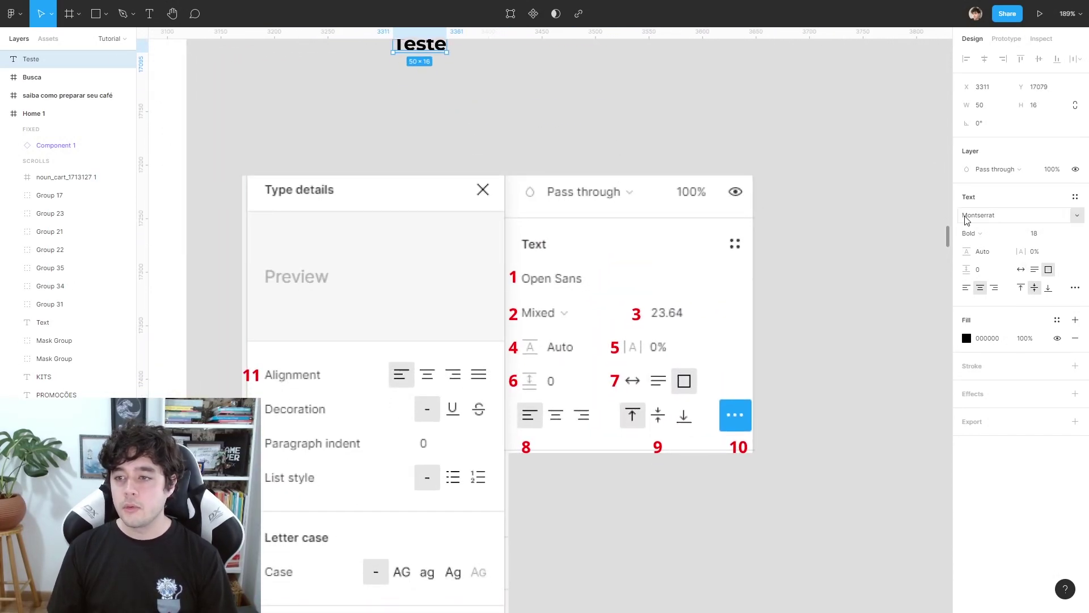
# Change Teste's font family to Montserrat Bold, nudging it further down and right.
pyautogui.click(1005, 219)
pyautogui.click(1076, 216)
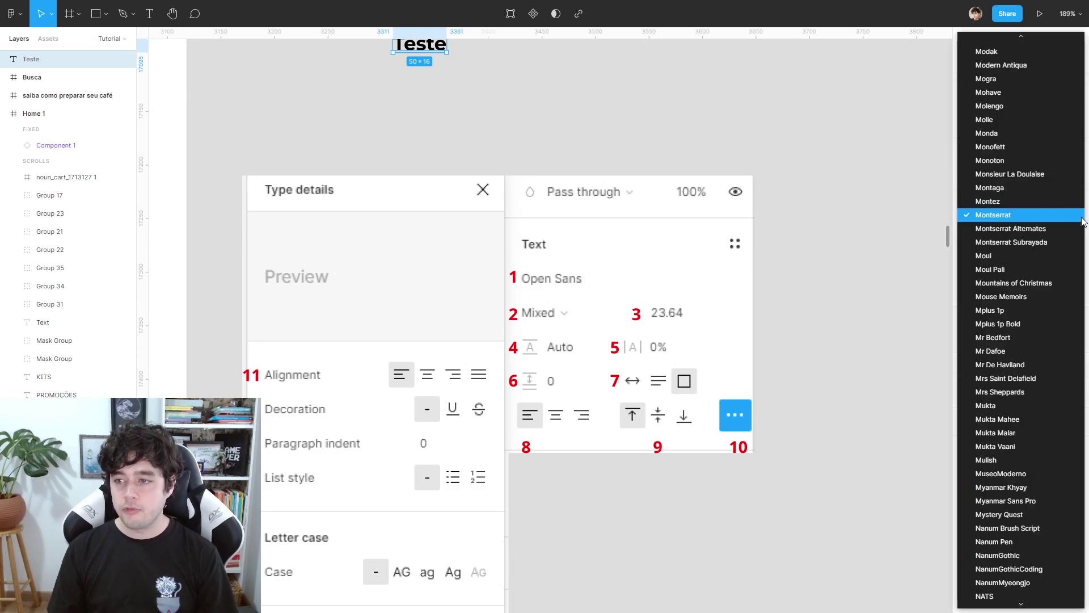
pyautogui.scroll(-2, 1058, 249)
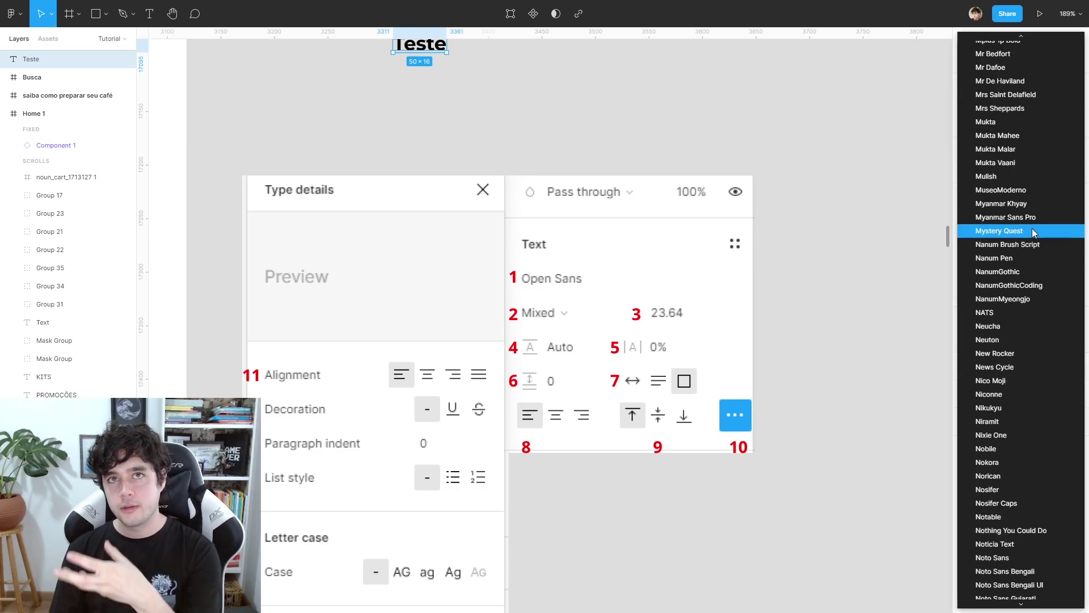
pyautogui.scroll(-3, 1027, 250)
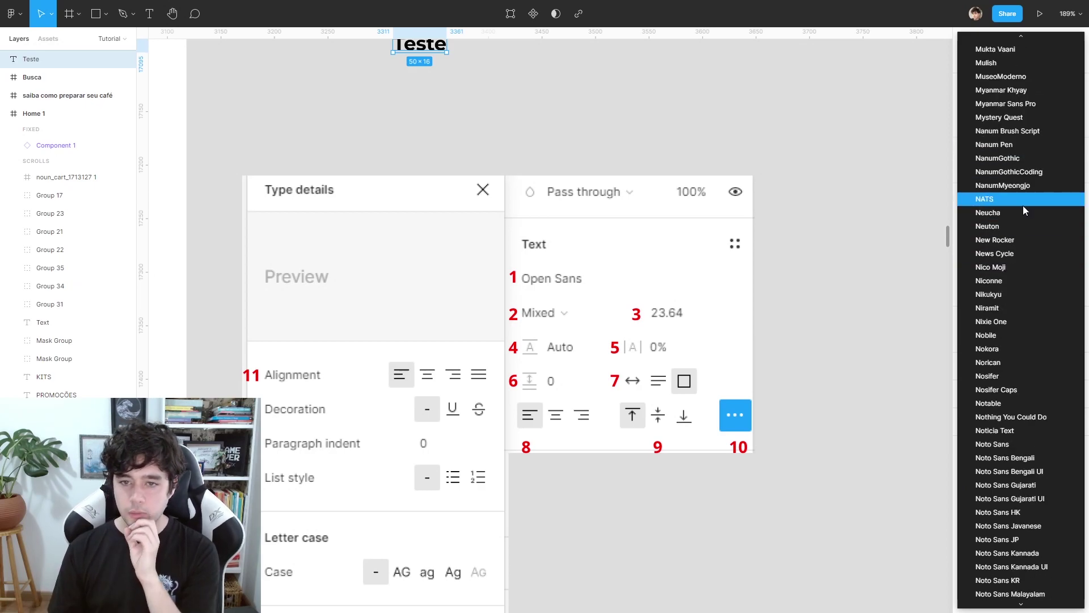
pyautogui.click(784, 169)
pyautogui.moveTo(429, 54); pyautogui.dragTo(615, 127)
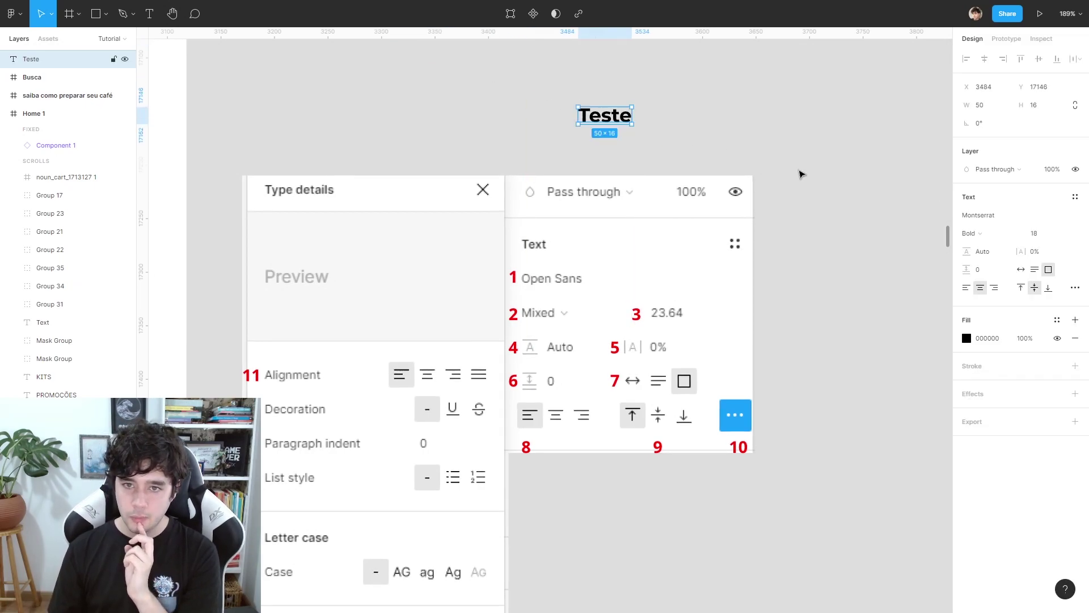
pyautogui.click(1046, 214)
pyautogui.write('Open Sans')
pyautogui.press('Return')
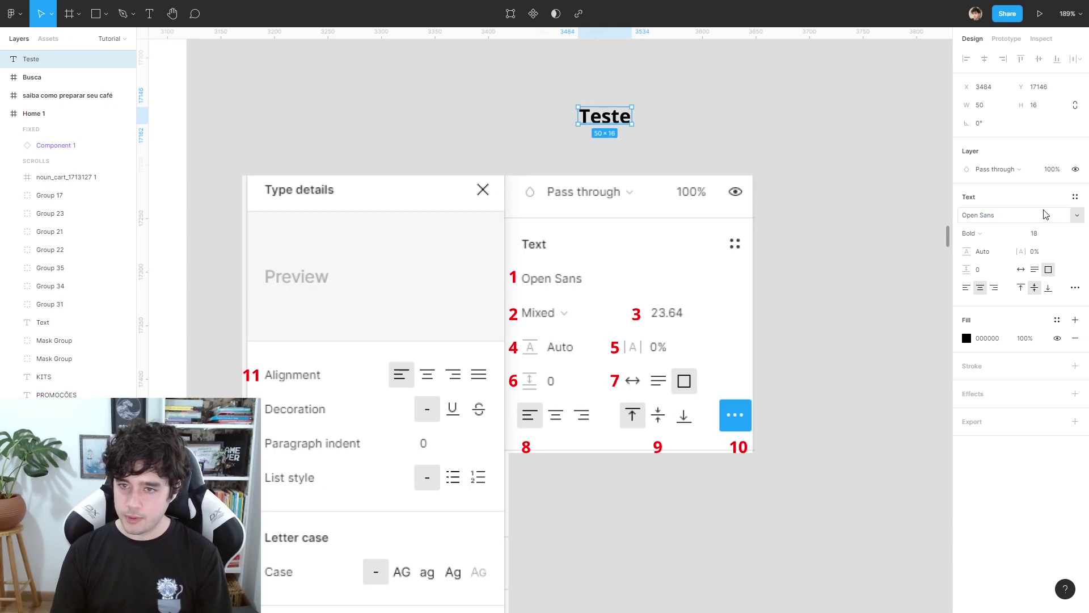
pyautogui.click(1061, 215)
pyautogui.write('Monts')
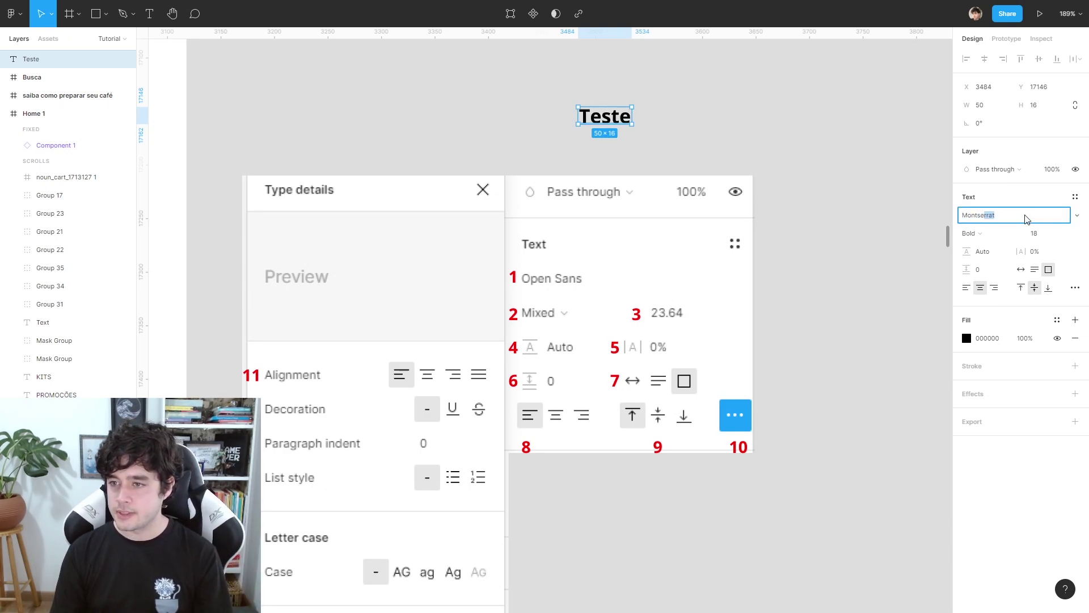
pyautogui.press('Return')
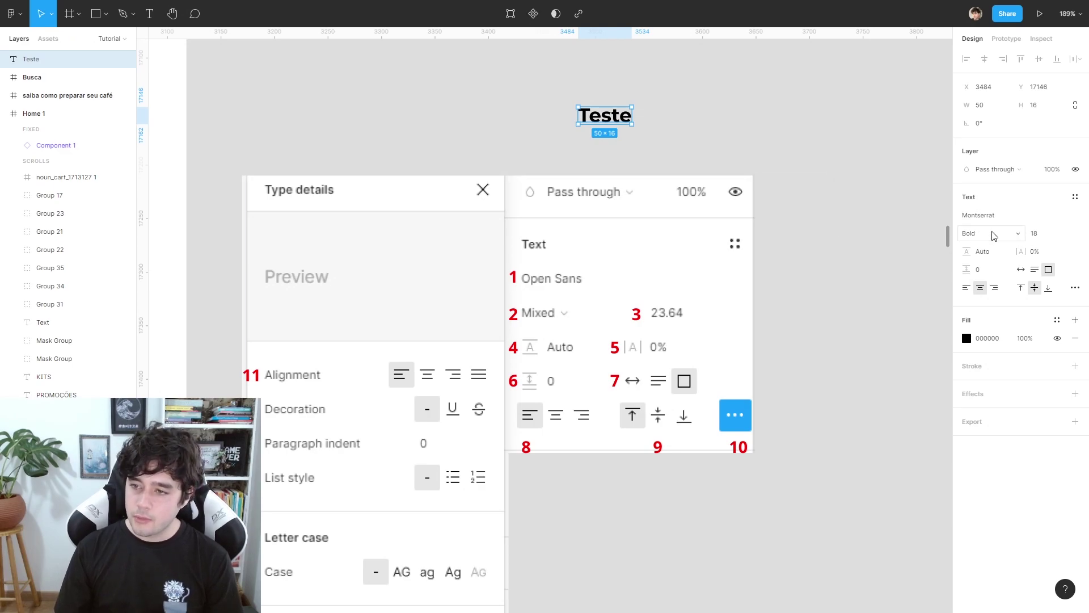
pyautogui.click(1024, 233)
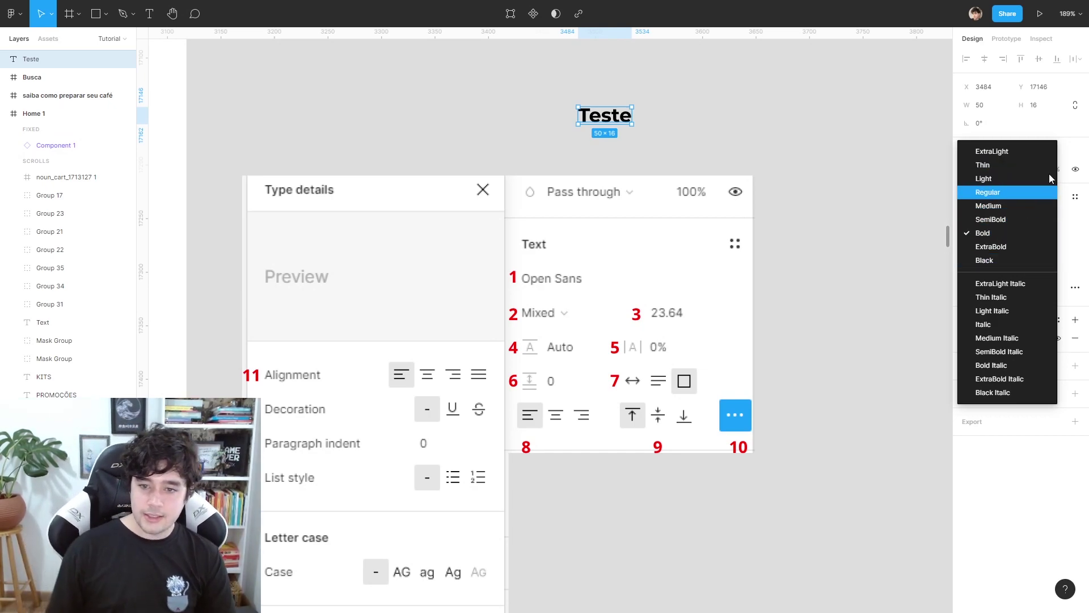
# Close the weight list and toggle bold off so Teste reads Montserrat Regular.
pyautogui.click(798, 108)
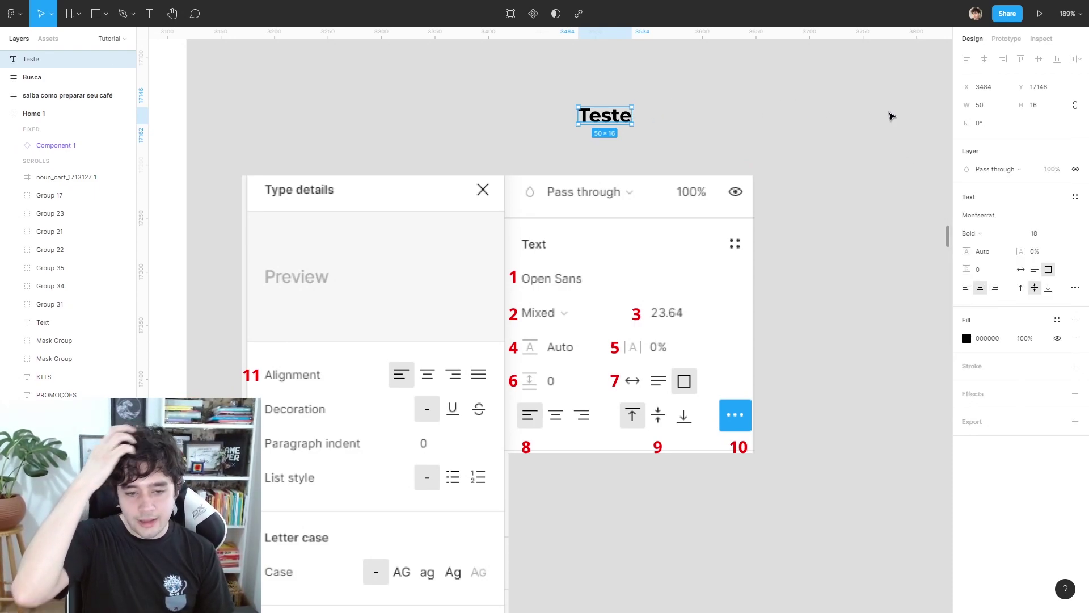
pyautogui.hotkey('ctrl', 'b')
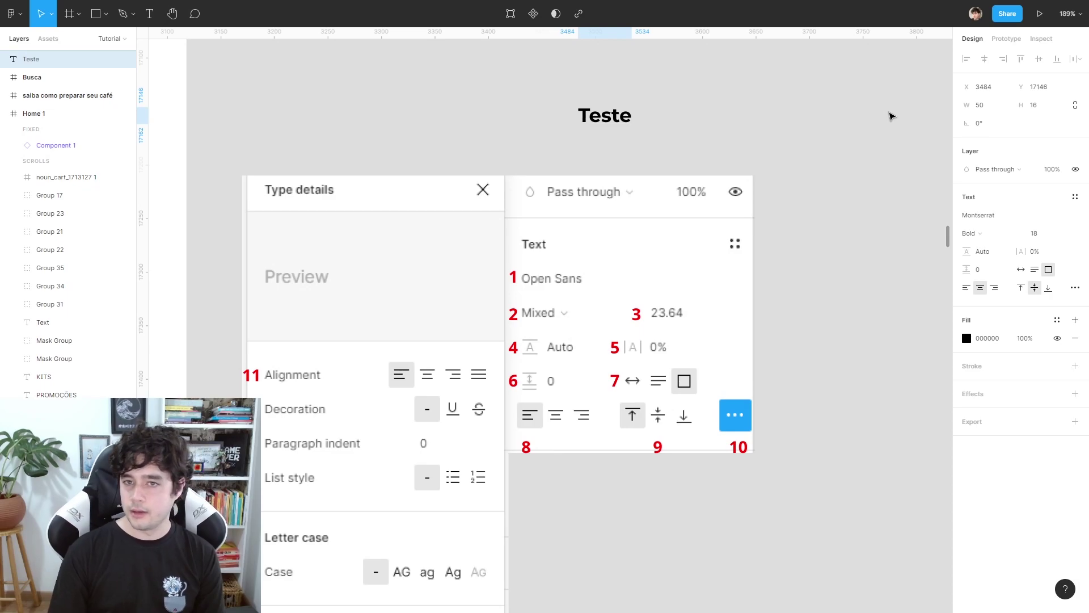
pyautogui.hotkey('ctrl', 'b')
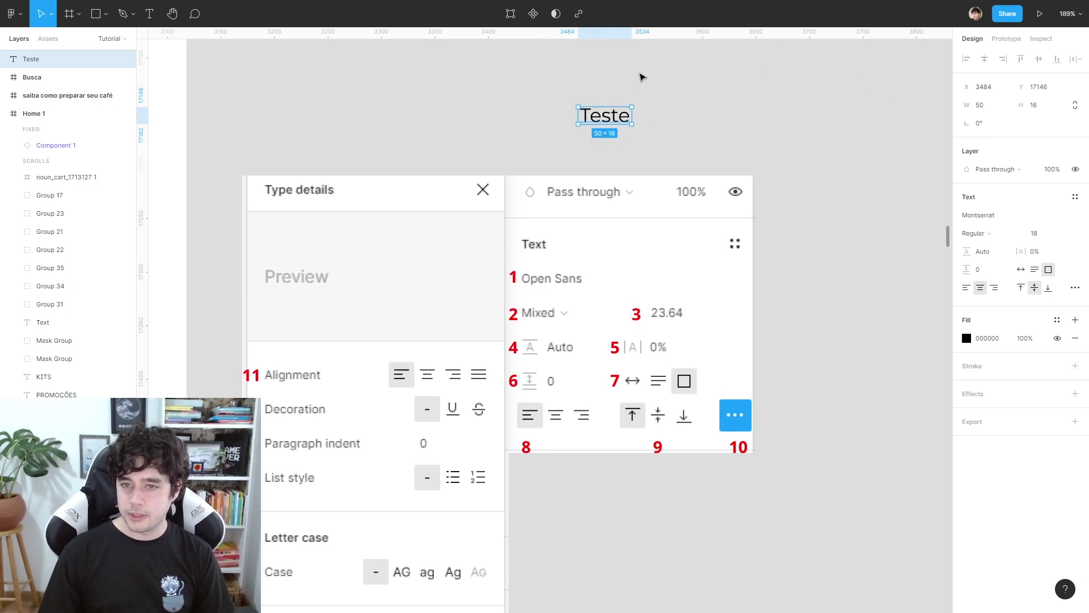
# Try a font size of 888 on Teste, then undo it.
pyautogui.click(1065, 235)
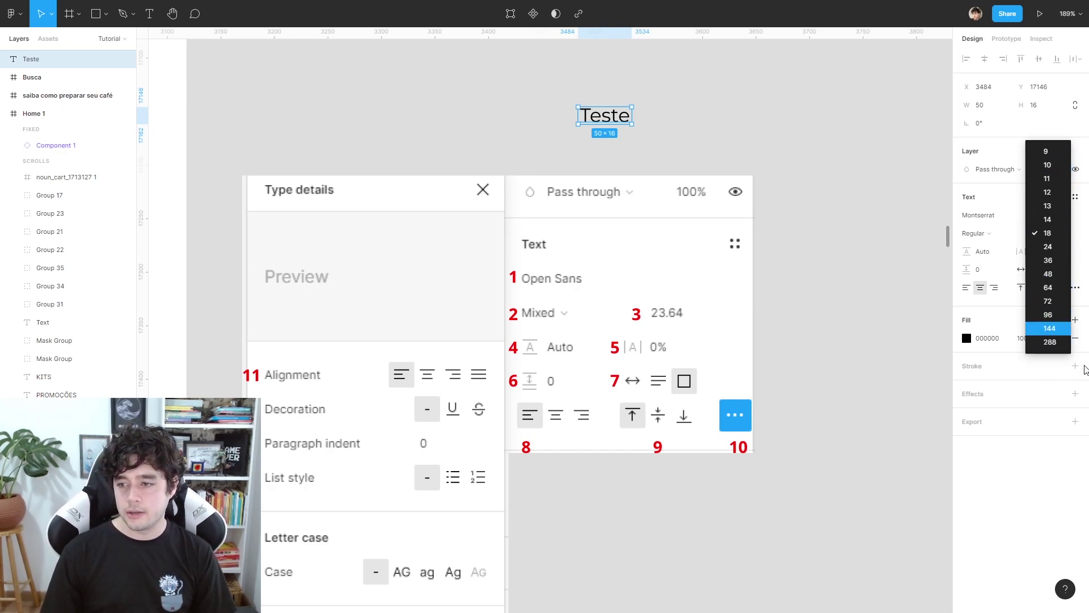
pyautogui.click(764, 171)
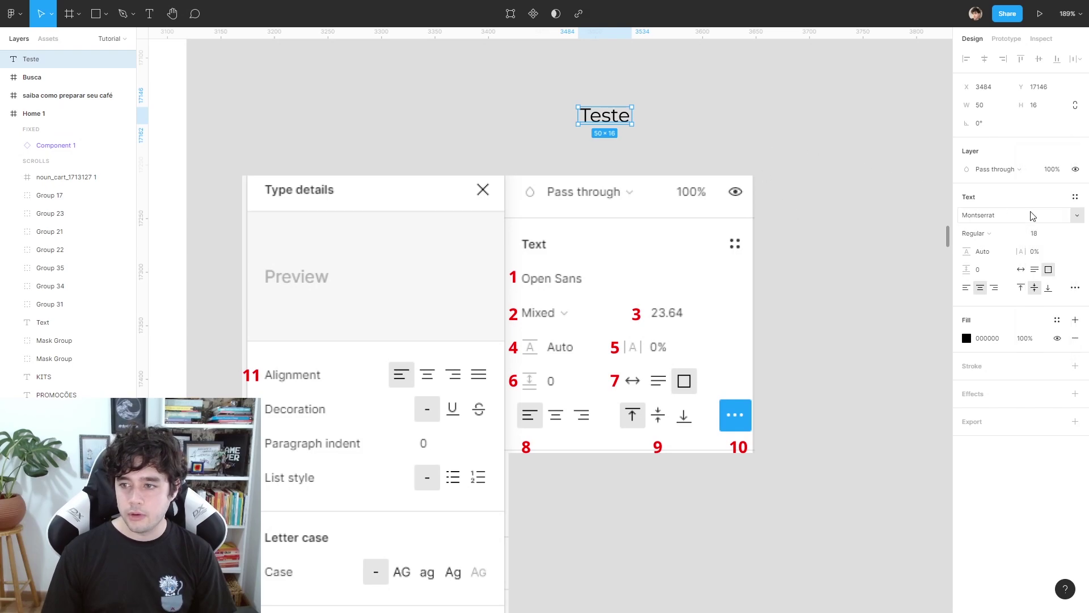
pyautogui.click(1054, 227)
pyautogui.write('88')
pyautogui.press('Return')
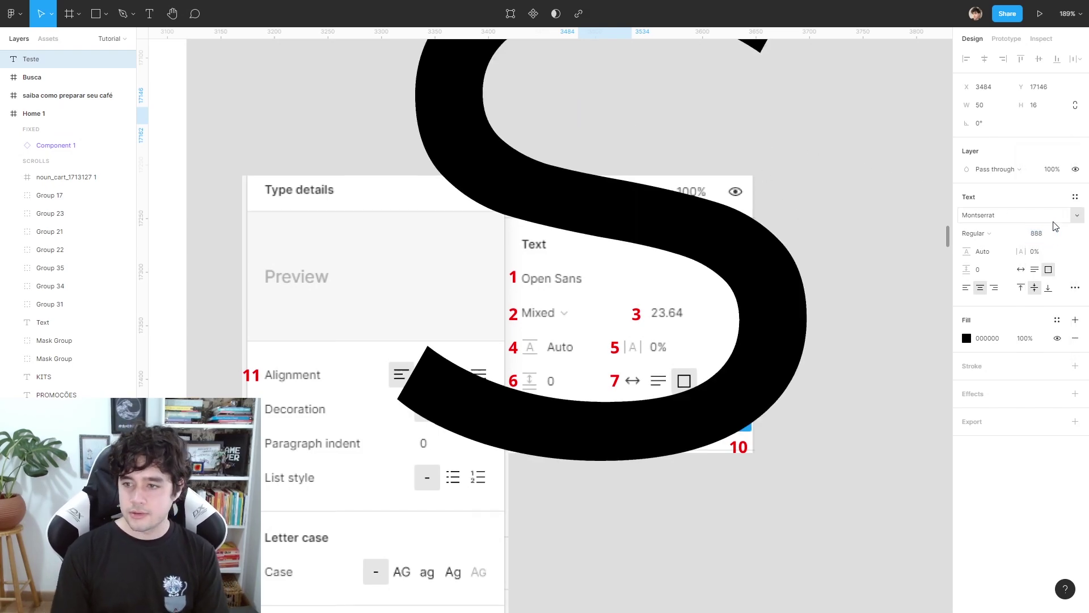
pyautogui.hotkey('ctrl', 'z')
# Try font sizes 15, 20 and 48, then return Teste to 18 and reselect it.
pyautogui.click(1043, 233)
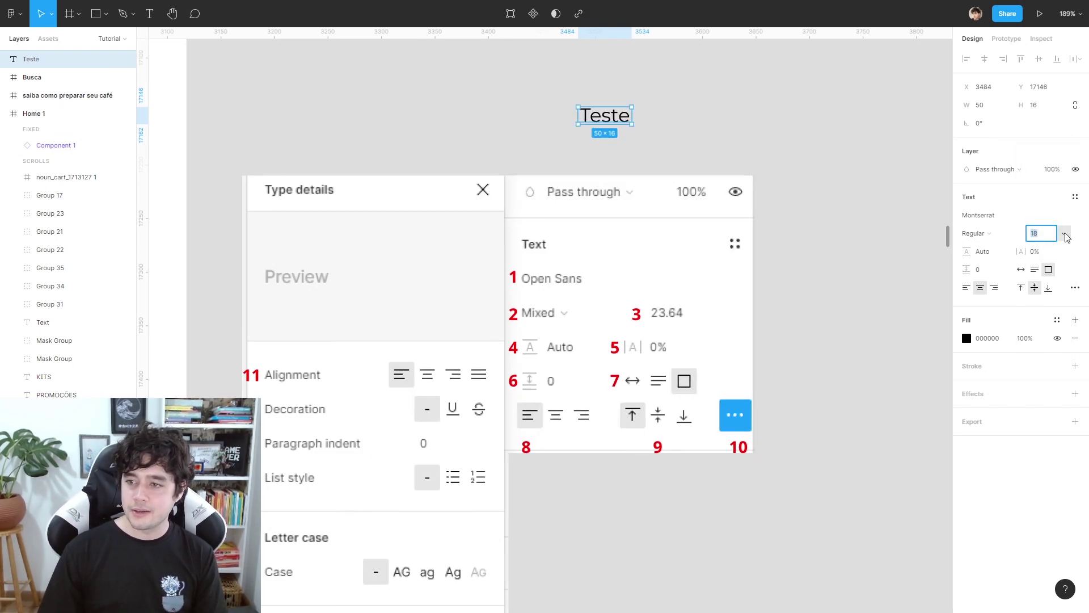
pyautogui.write('15')
pyautogui.press('Return')
pyautogui.write('20')
pyautogui.press('Return')
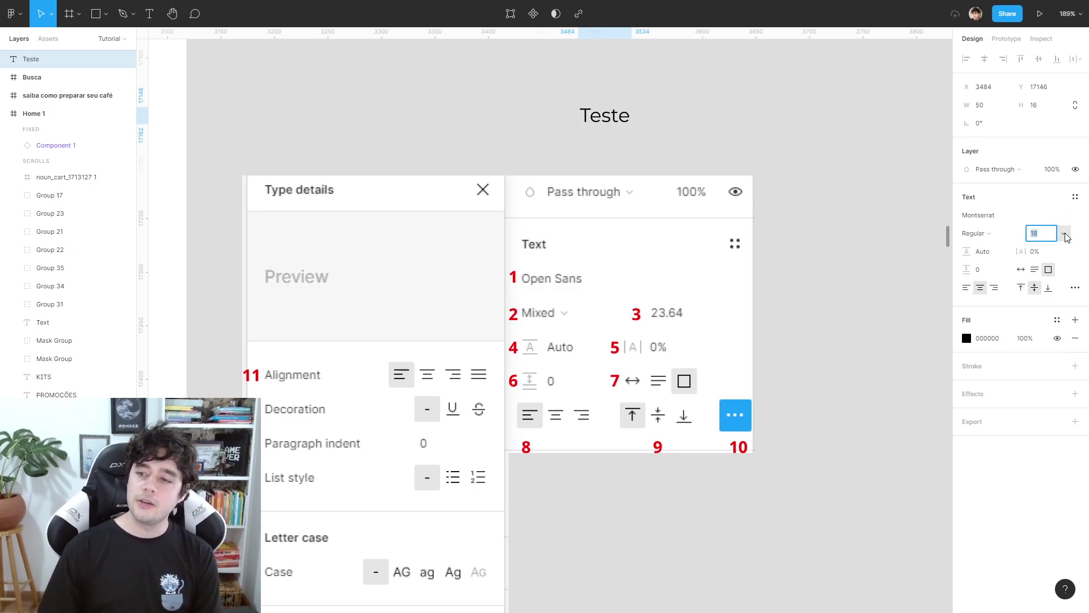
pyautogui.write('48')
pyautogui.press('Return')
pyautogui.write('18')
pyautogui.press('Return')
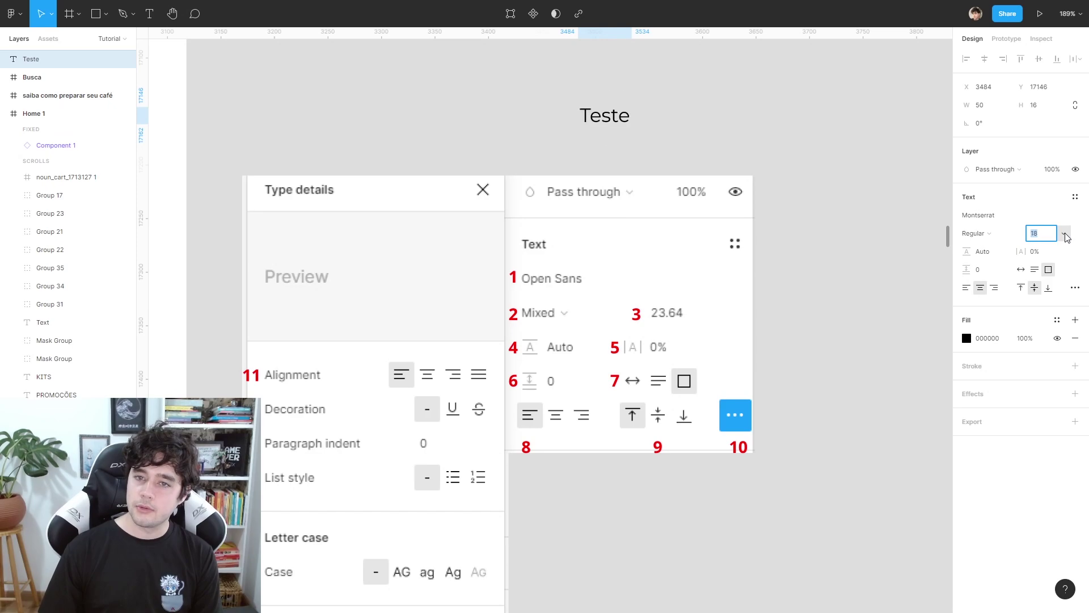
pyautogui.press('Escape')
pyautogui.hscroll(5, 616, 158)
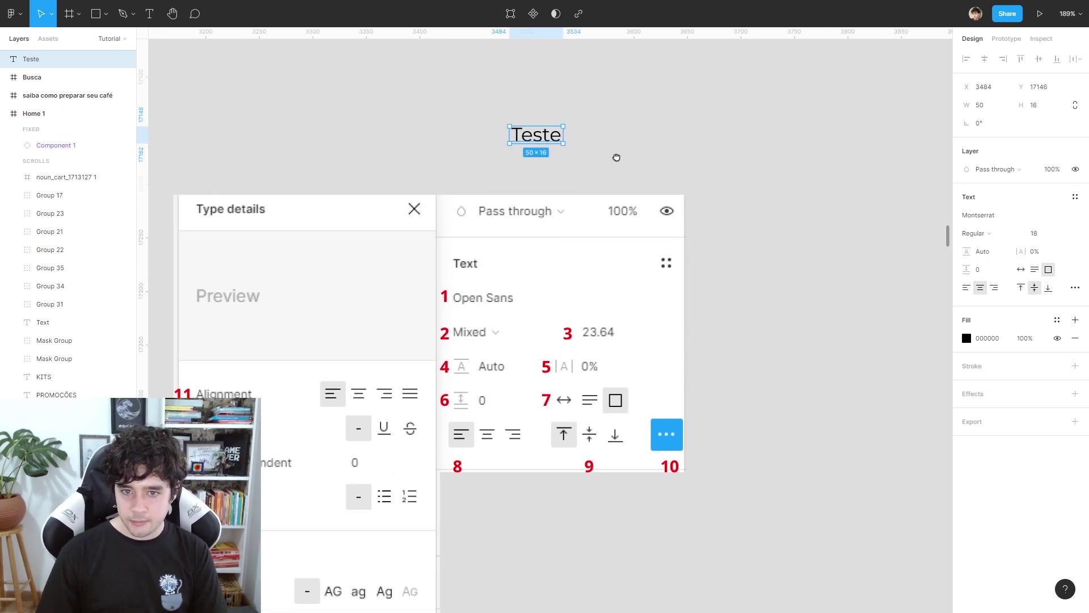
pyautogui.press('Escape')
pyautogui.click(374, 167)
# Delete Teste and copy the list of text properties from the tutorial notes.
pyautogui.press('Delete')
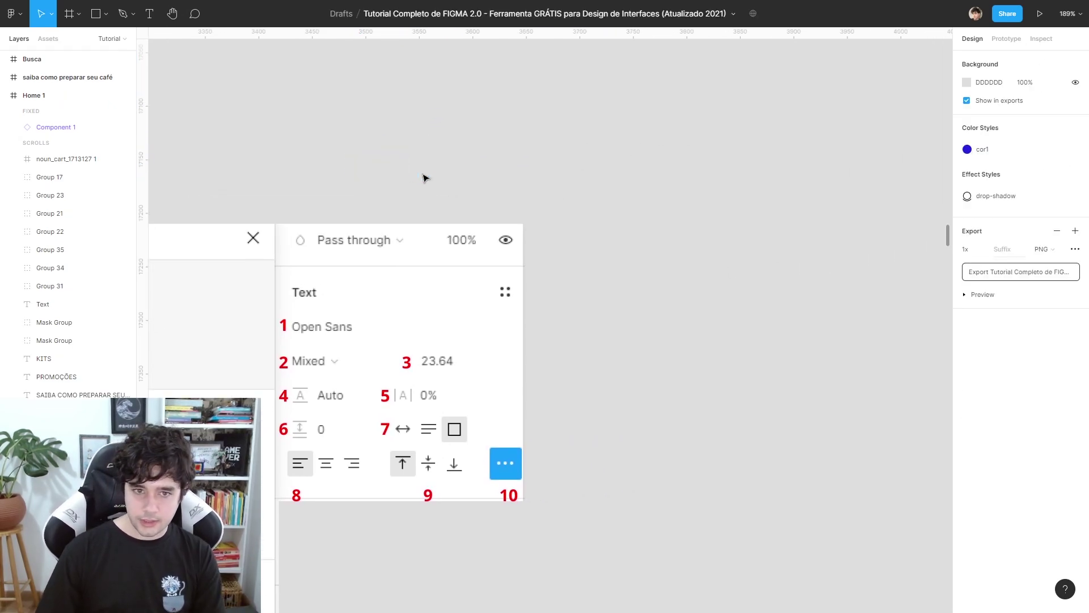
pyautogui.hscroll(-10, 561, 188)
pyautogui.scroll(-3, 267, 262)
pyautogui.click(267, 262)
pyautogui.doubleClick(231, 258)
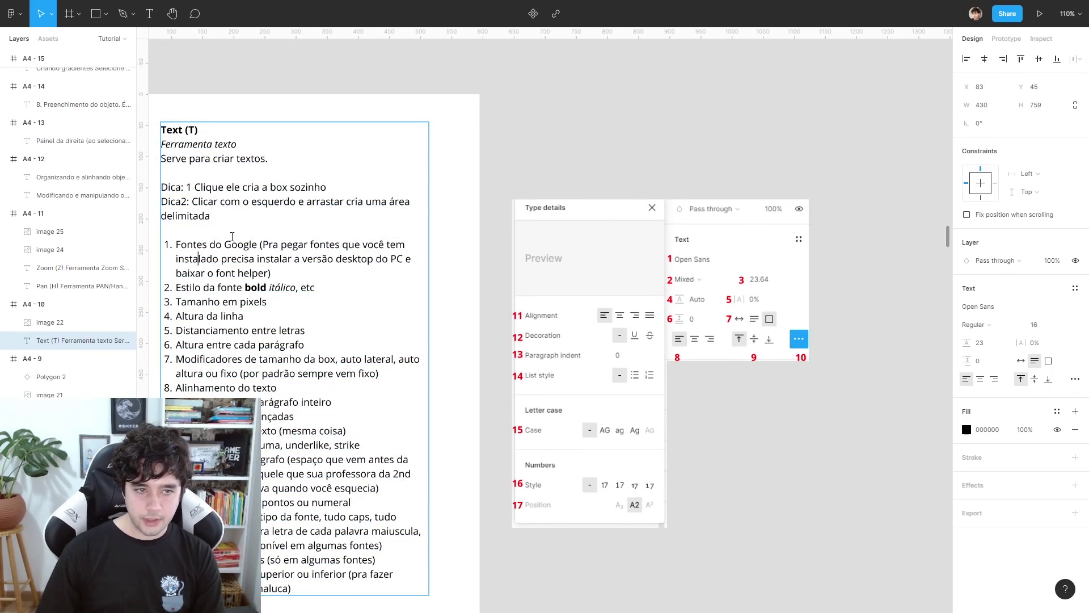
pyautogui.moveTo(231, 259)
pyautogui.mouseDown()
pyautogui.moveTo(244, 316)
pyautogui.moveTo(327, 391)
pyautogui.mouseUp()
pyautogui.hotkey('ctrl', 'c')
pyautogui.press('Escape')
# Paste the list as a new text layer, remove its bold, and move it up-left.
pyautogui.press('pagedown')
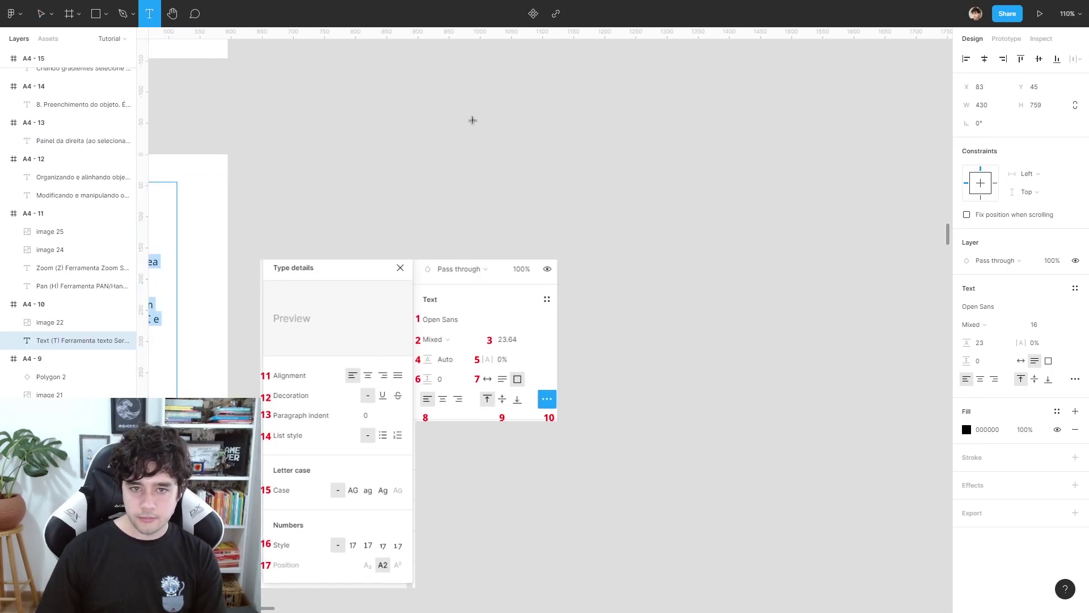
pyautogui.hotkey('ctrl', 'v')
pyautogui.hotkey('ctrl', 'a')
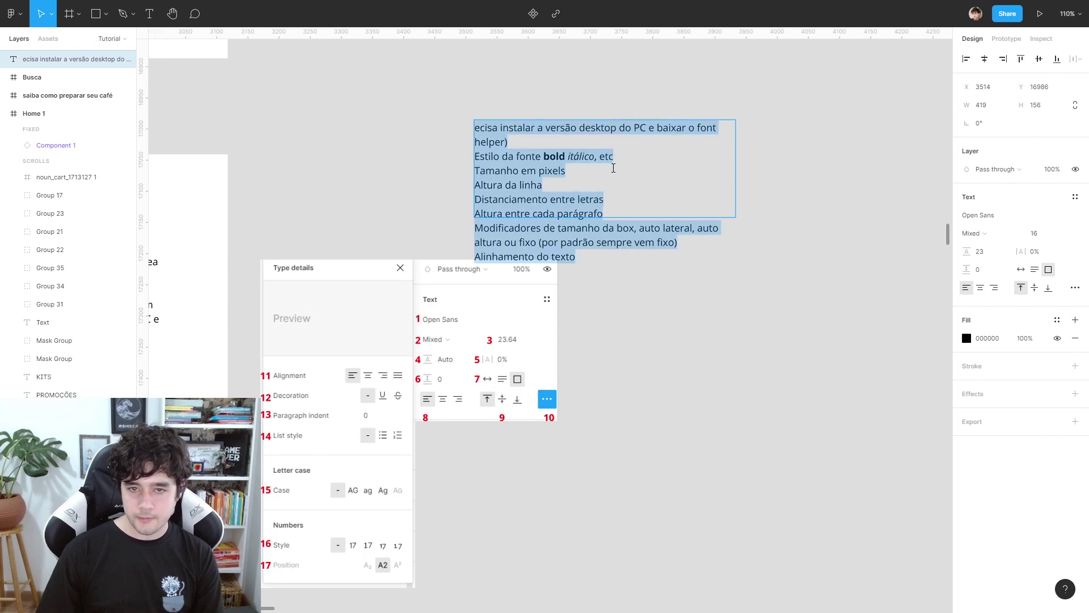
pyautogui.hotkey('ctrl', 'b')
pyautogui.press('Escape')
pyautogui.moveTo(516, 194); pyautogui.dragTo(503, 152)
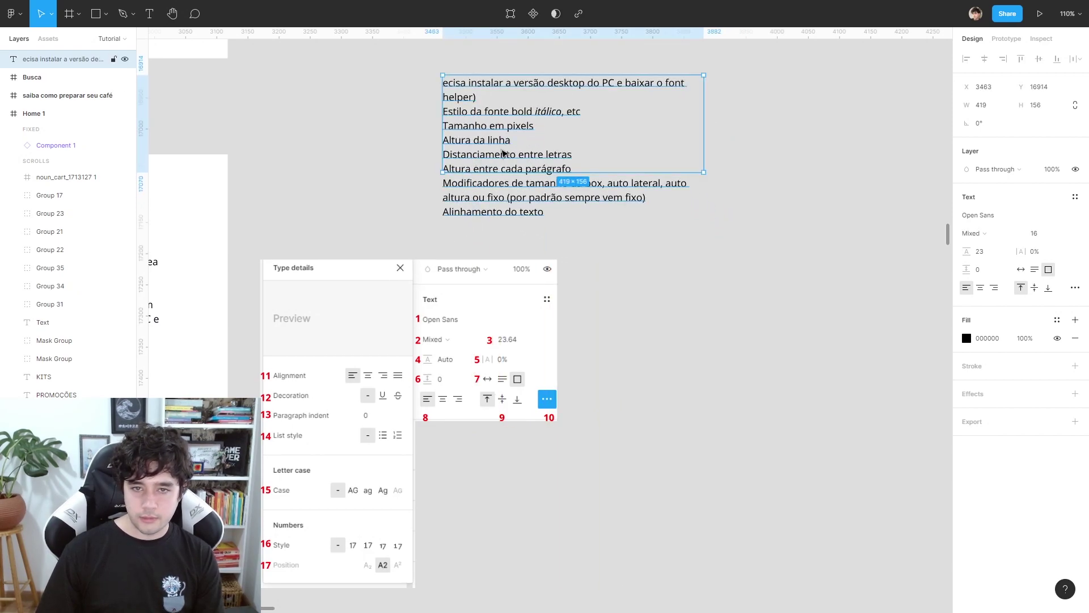
pyautogui.keyDown('ctrl'); pyautogui.scroll(4, 389, 238); pyautogui.keyUp('ctrl')
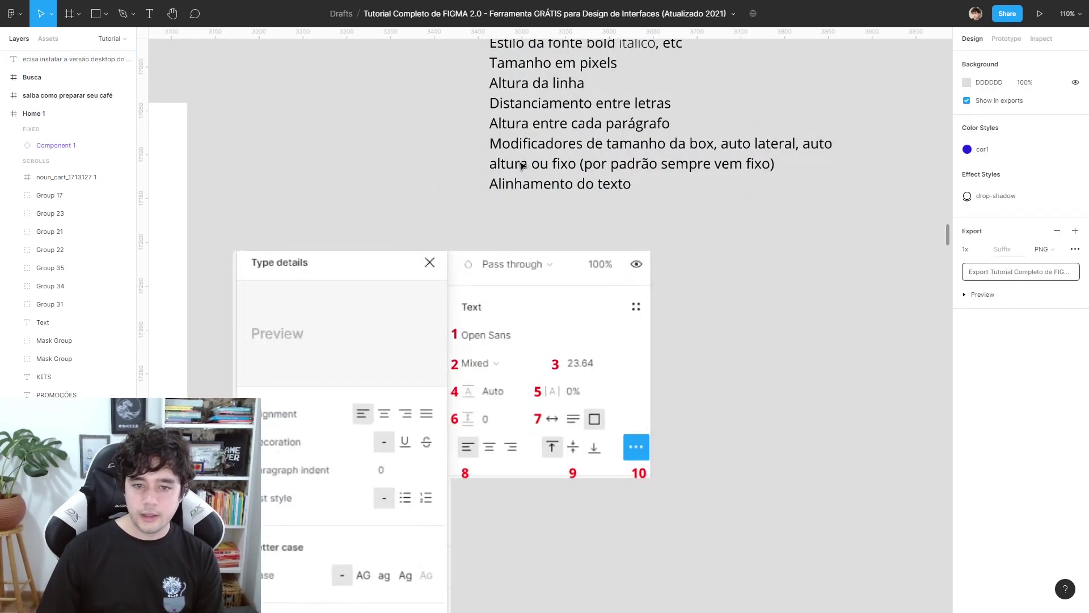
pyautogui.scroll(3, 671, 145)
pyautogui.hscroll(2, 671, 146)
pyautogui.moveTo(522, 165); pyautogui.dragTo(628, 163)
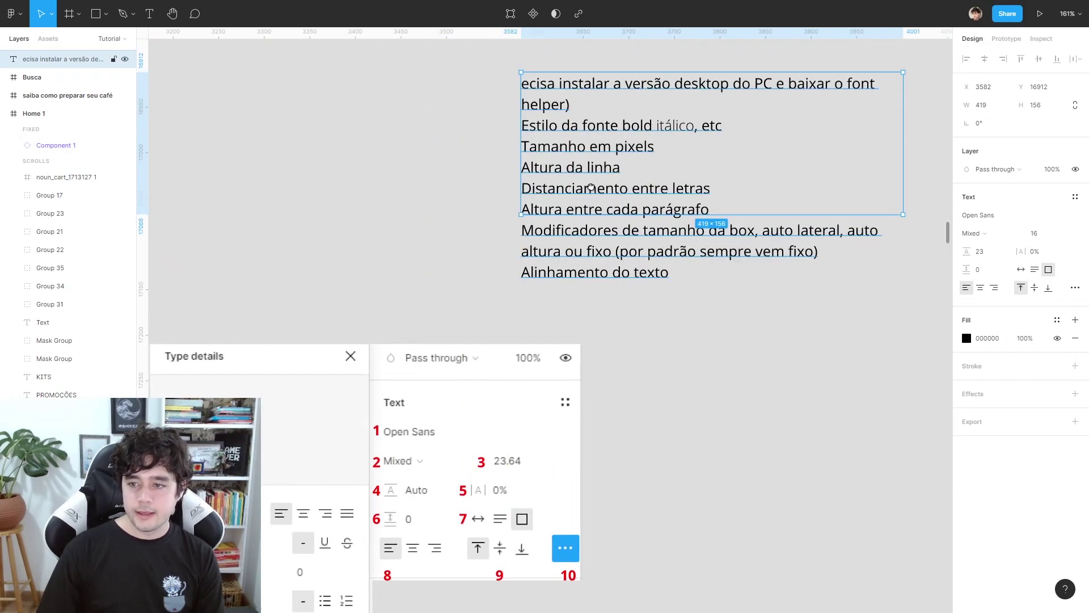
pyautogui.scroll(-2, 629, 164)
pyautogui.hscroll(3, 628, 163)
pyautogui.scroll(1, 796, 239)
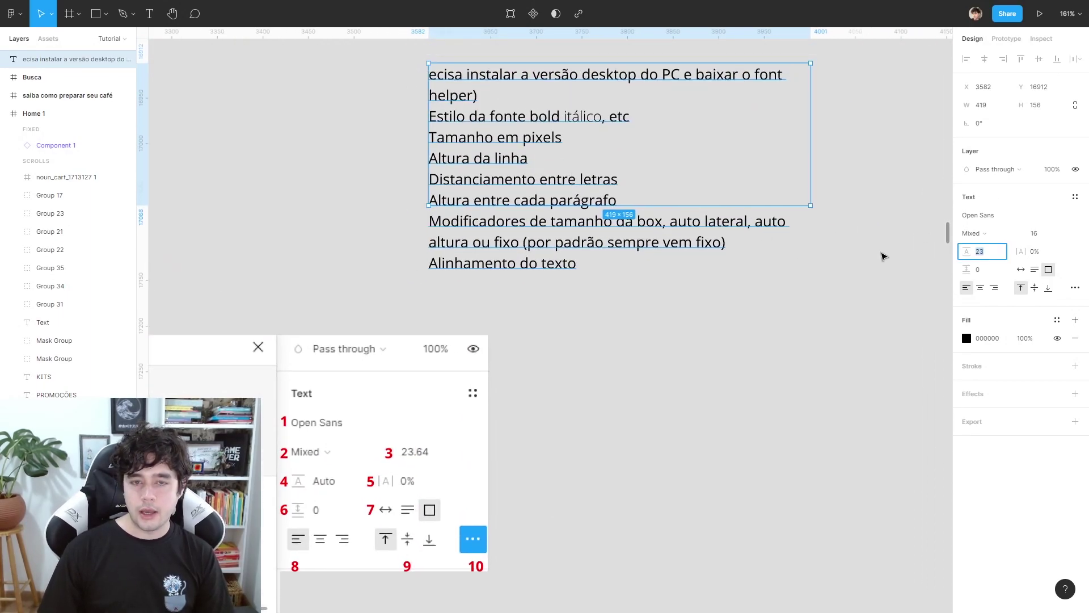
pyautogui.press('Up')
pyautogui.press('Up')
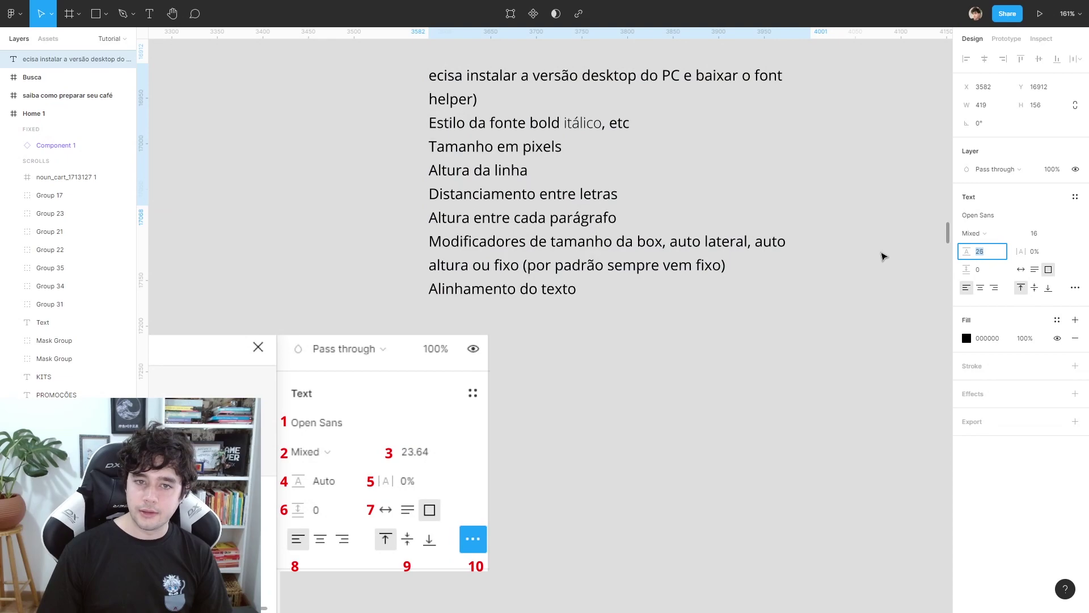
pyautogui.press('Up')
pyautogui.press('Up')
pyautogui.press('Up')
pyautogui.press('Up')
pyautogui.press('Up')
pyautogui.press('Up')
pyautogui.press('Down')
pyautogui.press('Down')
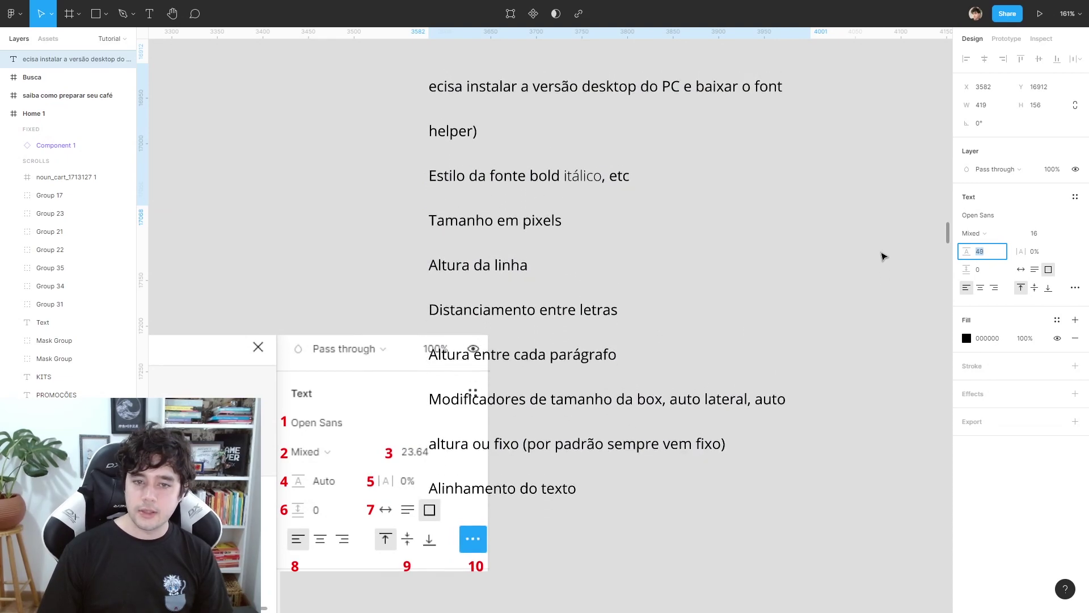
pyautogui.press('Down')
pyautogui.press('Down')
pyautogui.press('Down')
pyautogui.press('Down')
pyautogui.press('Down')
pyautogui.press('Down')
pyautogui.press('Down')
pyautogui.press('Down')
pyautogui.press('Up')
pyautogui.press('Up')
pyautogui.press('Up')
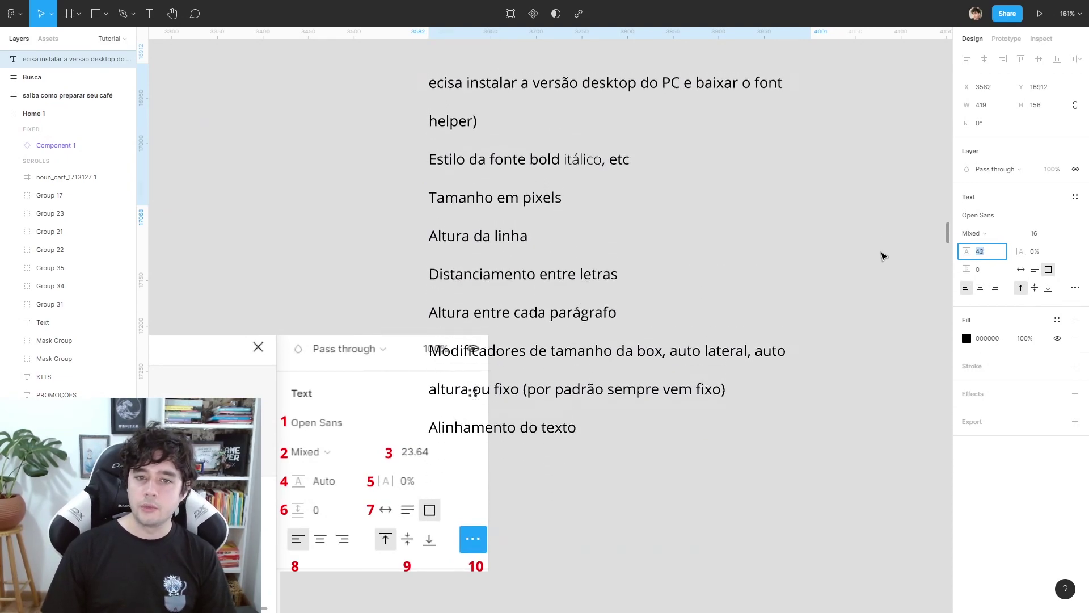
pyautogui.press('Up')
pyautogui.press('Up')
pyautogui.press('Up')
pyautogui.press('Up')
pyautogui.press('Up')
pyautogui.press('Up')
pyautogui.press('Up')
pyautogui.press('Down')
pyautogui.press('Down')
pyautogui.press('Down')
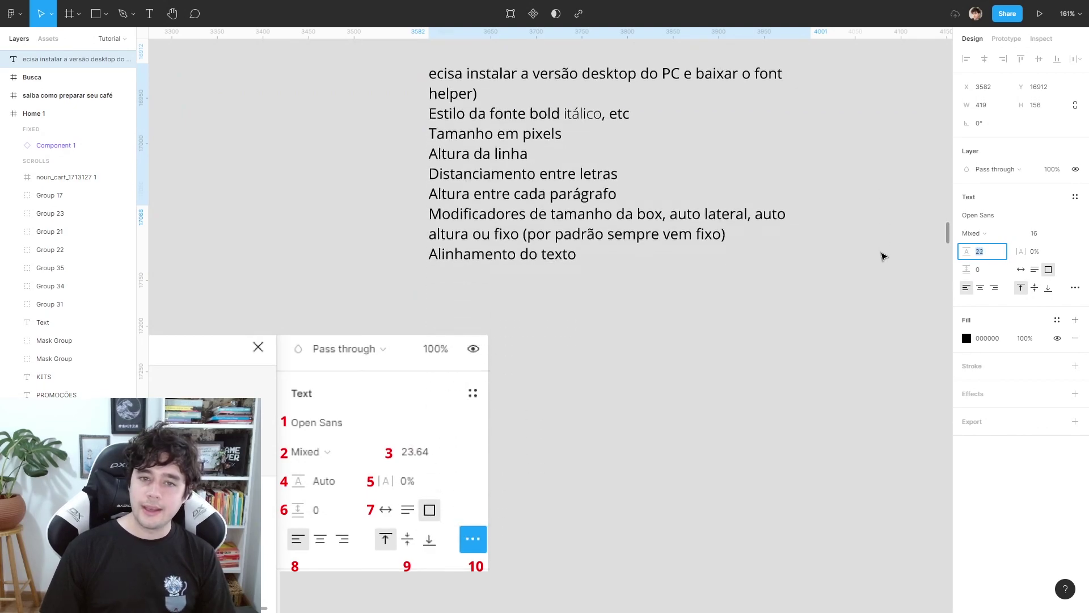
pyautogui.press('Up')
pyautogui.press('Up')
pyautogui.press('Up')
pyautogui.press('Up')
pyautogui.press('Up')
pyautogui.press('Up')
pyautogui.press('Down')
pyautogui.press('Down')
pyautogui.press('Down')
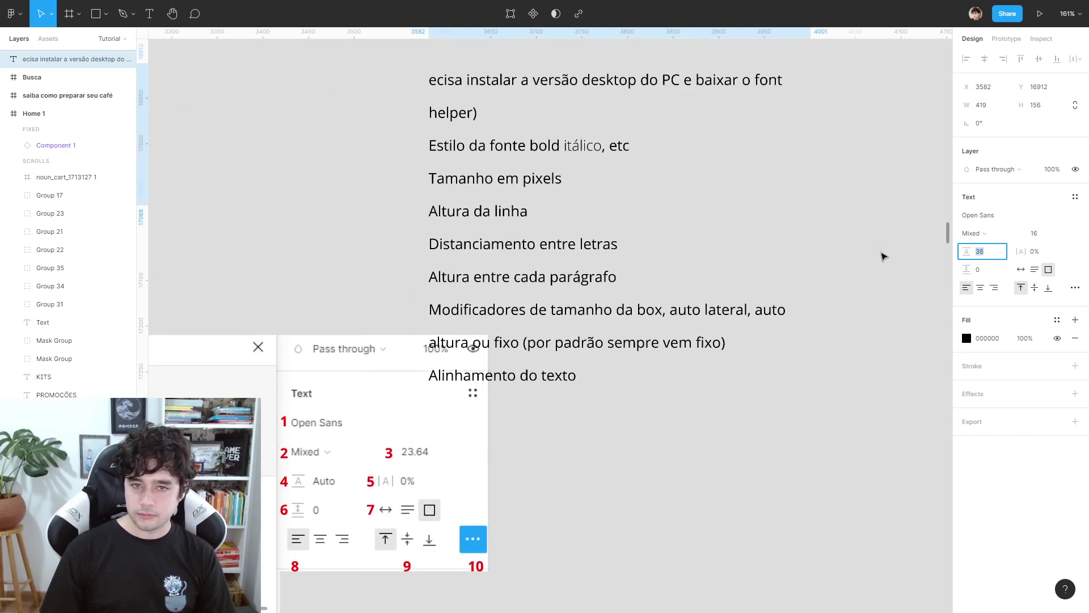
pyautogui.press('Down')
pyautogui.press('Down')
pyautogui.press('Down')
pyautogui.press('Down')
pyautogui.press('Down')
pyautogui.press('Down')
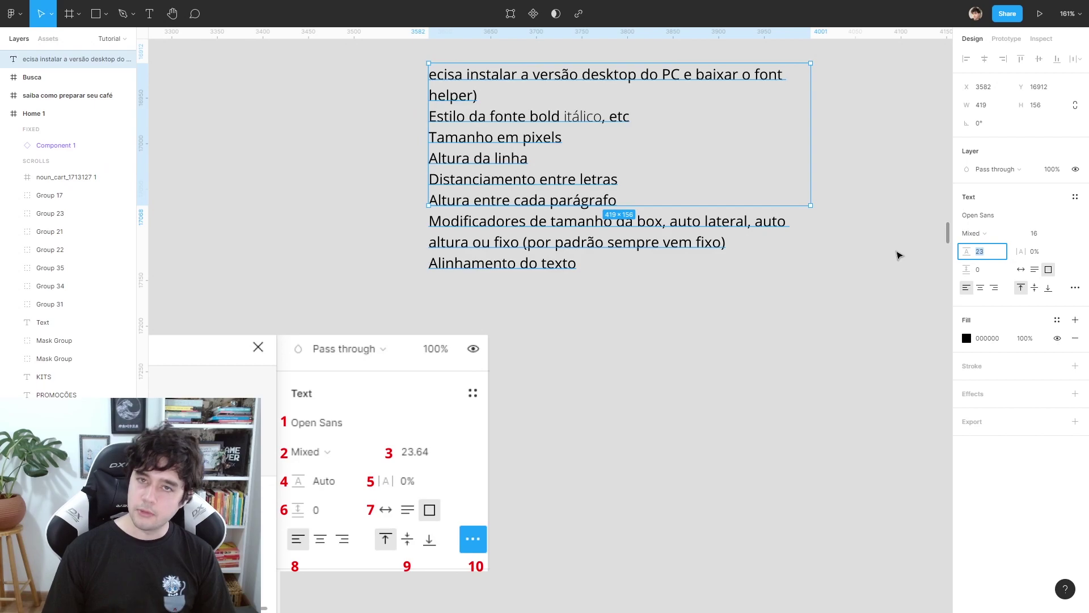
pyautogui.press('Return')
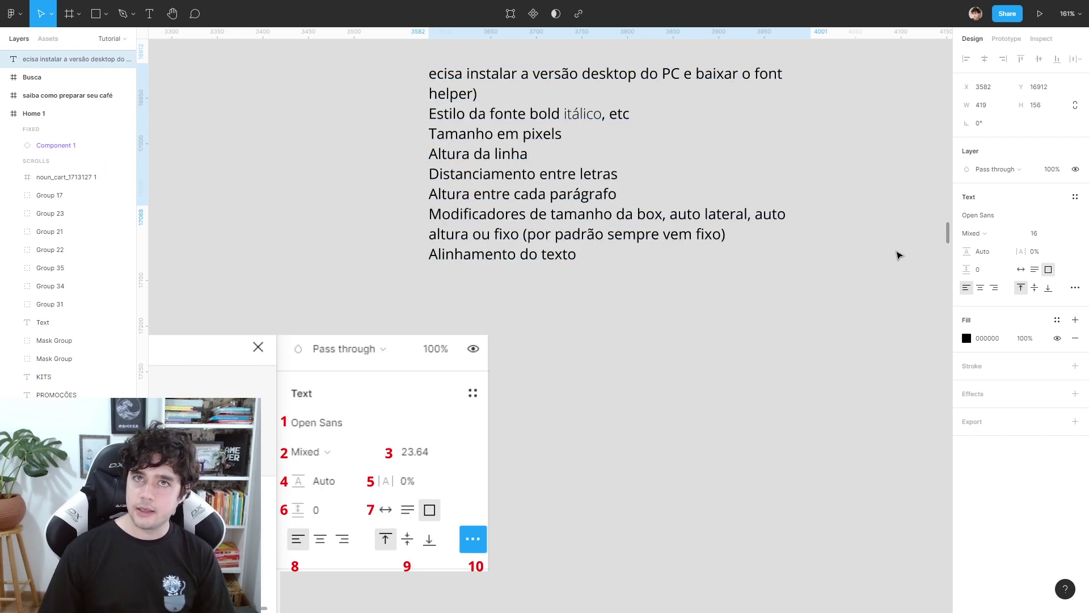
pyautogui.moveTo(698, 178); pyautogui.dragTo(653, 201)
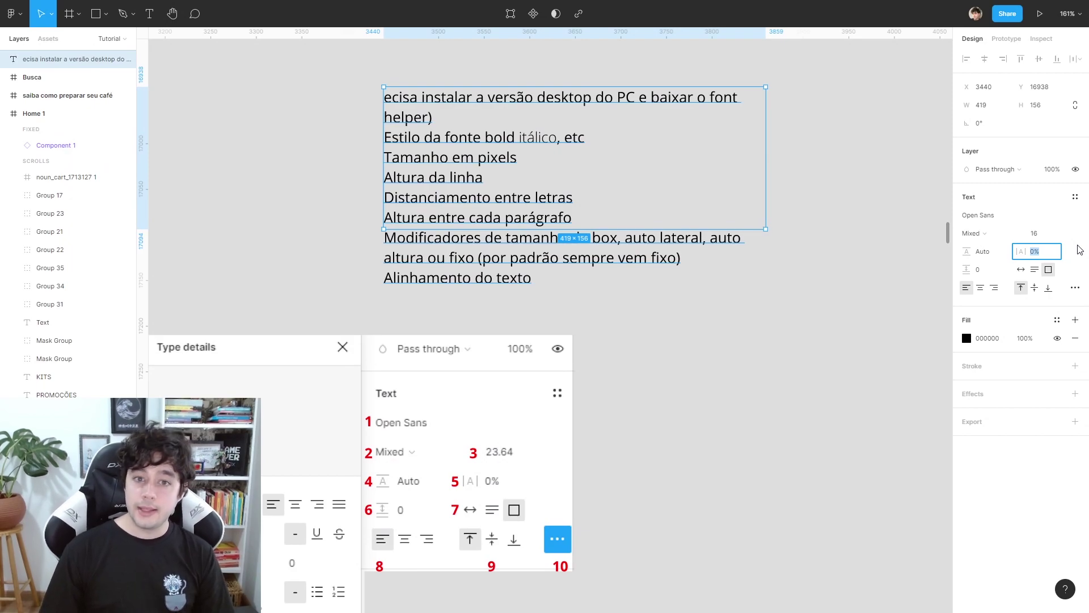
pyautogui.press('Up')
pyautogui.press('Up')
pyautogui.press('Up')
pyautogui.press('Up')
pyautogui.press('Up')
pyautogui.press('Up')
pyautogui.press('Up')
pyautogui.press('Up')
pyautogui.press('Up')
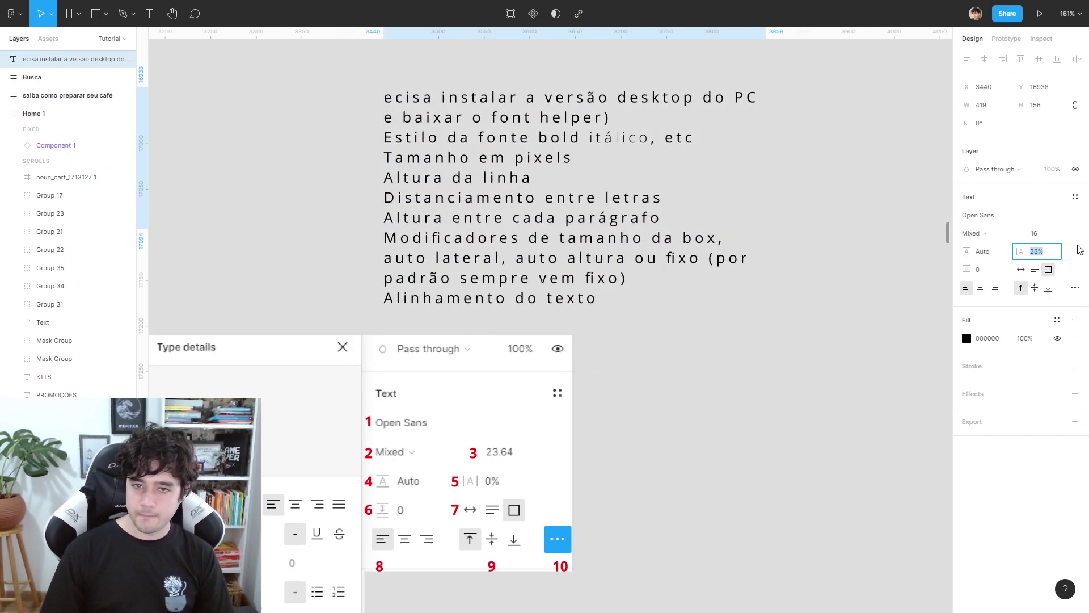
pyautogui.press('Down')
pyautogui.press('Down')
pyautogui.press('Down')
pyautogui.press('Down')
pyautogui.press('Down')
pyautogui.press('Down')
pyautogui.press('Up')
pyautogui.press('Up')
pyautogui.press('Up')
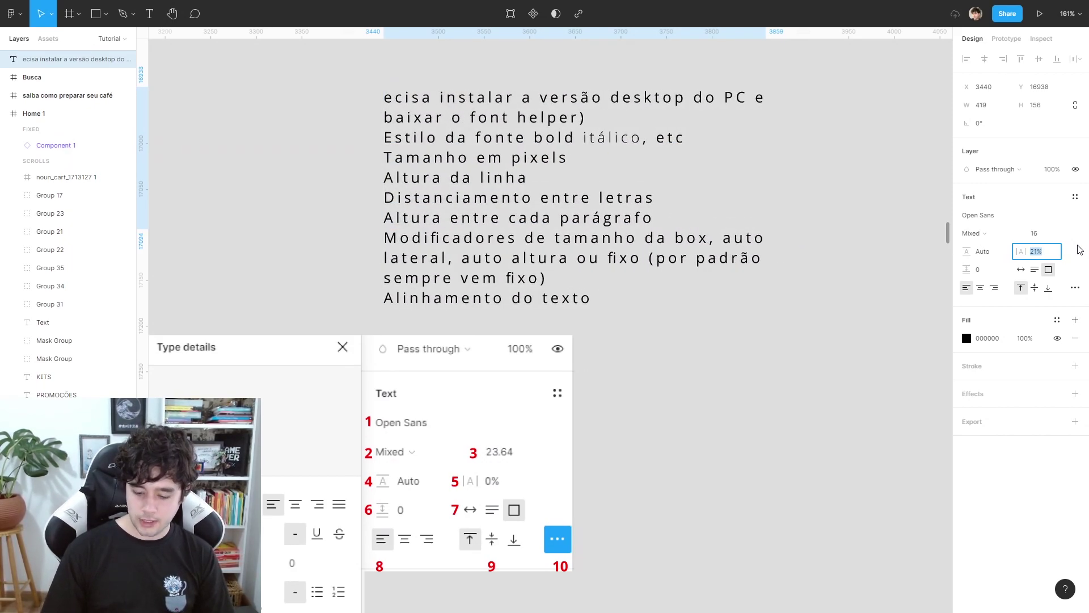
pyautogui.write('0')
pyautogui.press('Return')
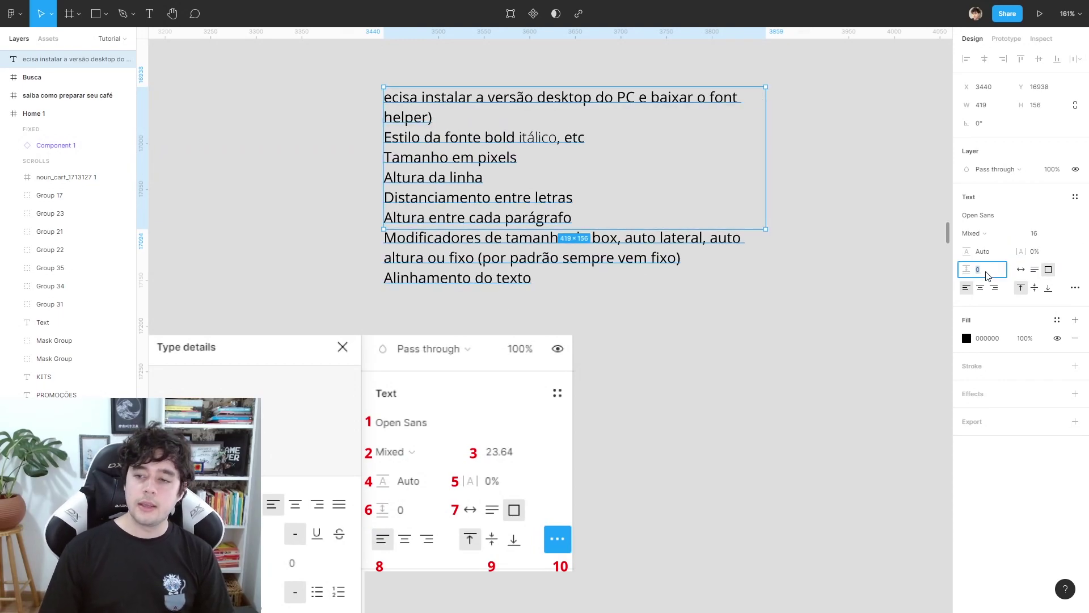
pyautogui.press('Up')
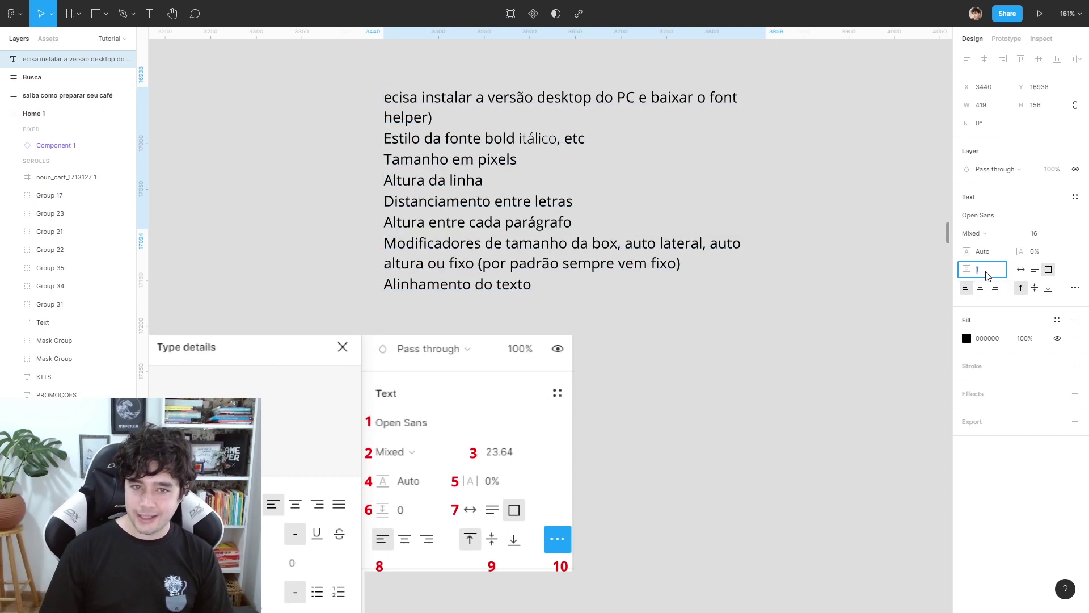
pyautogui.press('Up')
pyautogui.press('Up')
pyautogui.press('Up')
pyautogui.press('Up')
pyautogui.press('Up')
pyautogui.press('Down')
pyautogui.press('Down')
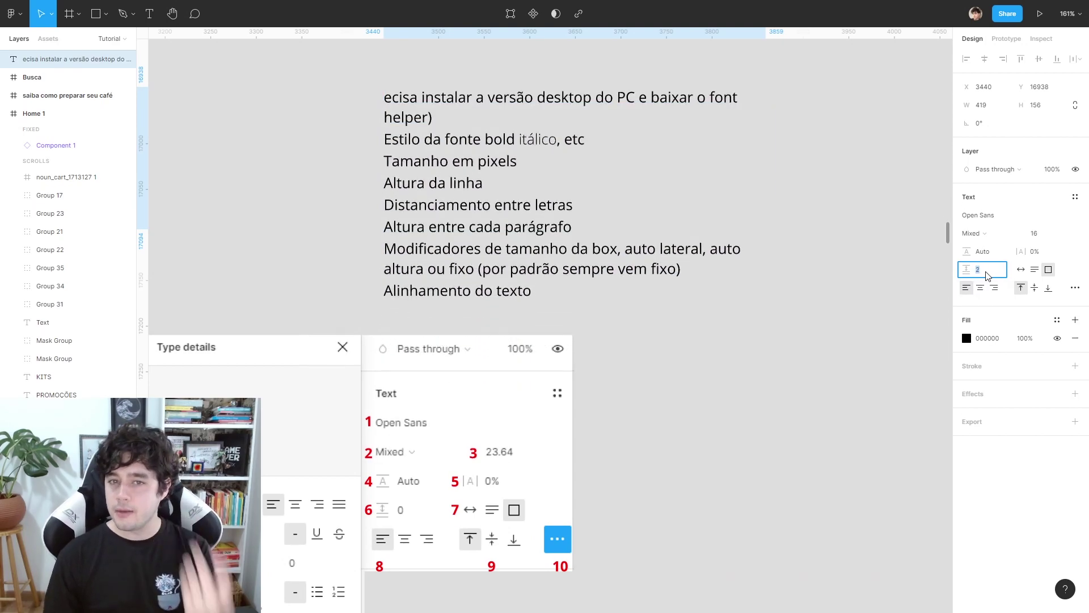
pyautogui.press('Down')
pyautogui.press('Down')
pyautogui.press('Down')
pyautogui.press('Down')
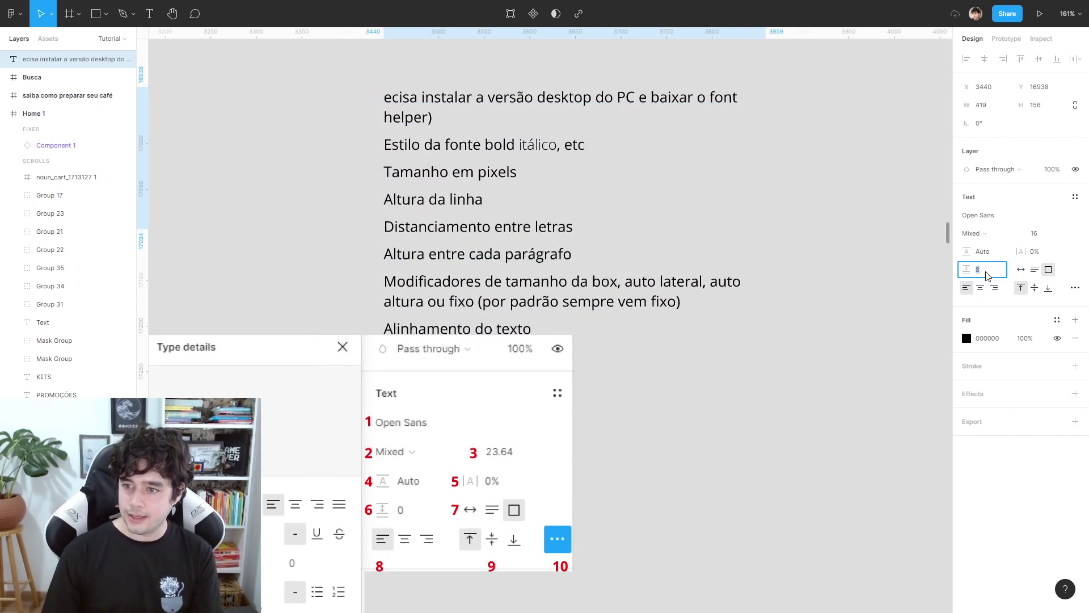
pyautogui.press('Down')
pyautogui.press('Down')
pyautogui.press('Down')
pyautogui.press('Down')
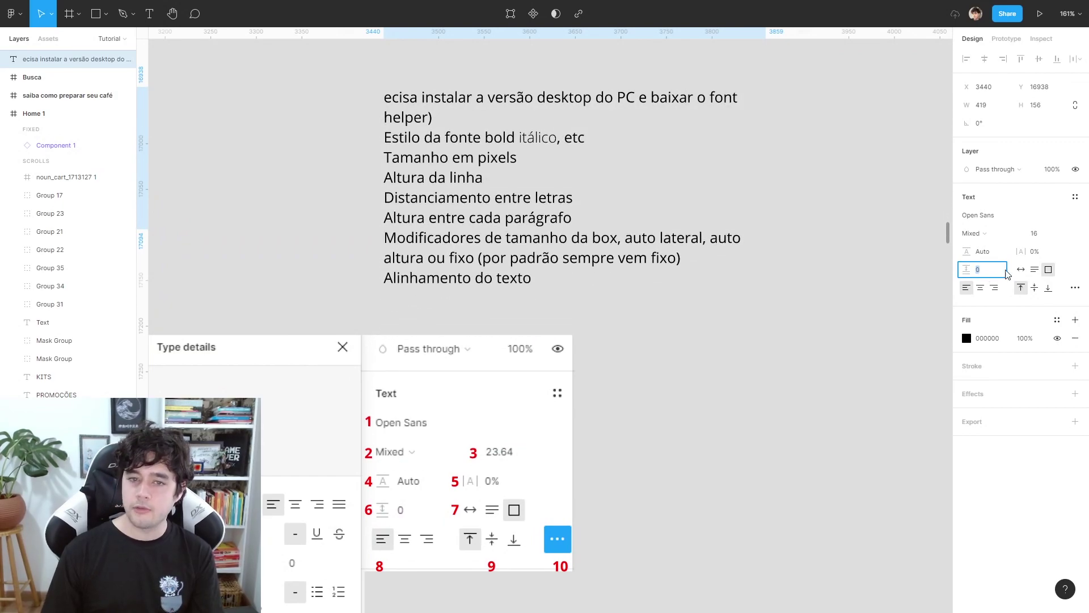
pyautogui.doubleClick(568, 238)
# Join the Estilo and Tamanho lines into sentences with periods, and add a blank line after 'pixels.'.
pyautogui.click(384, 138)
pyautogui.press('BackSpace')
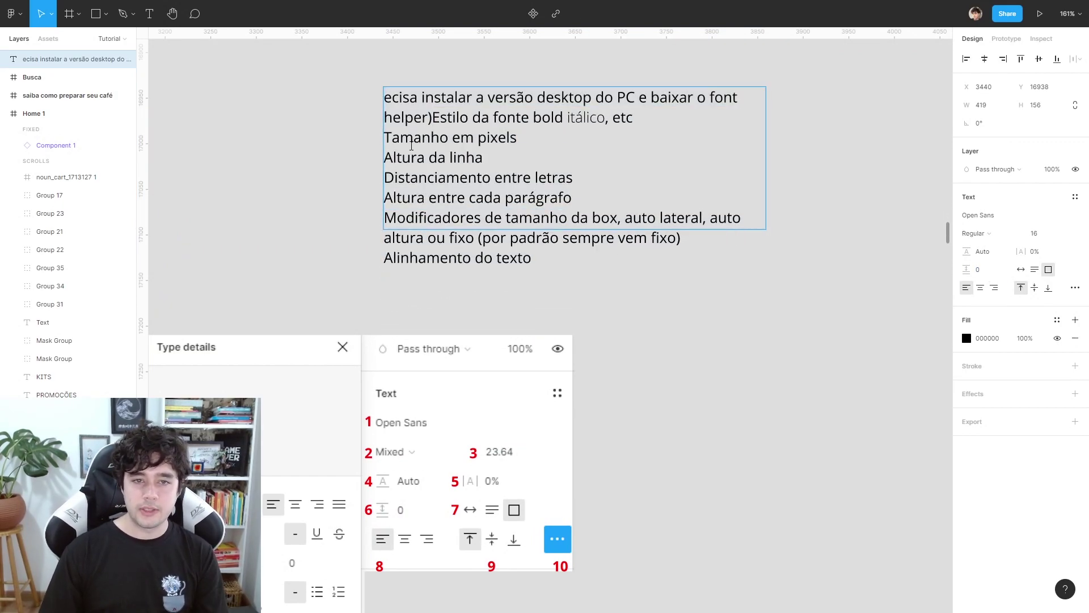
pyautogui.write('.')
pyautogui.press('BackSpace')
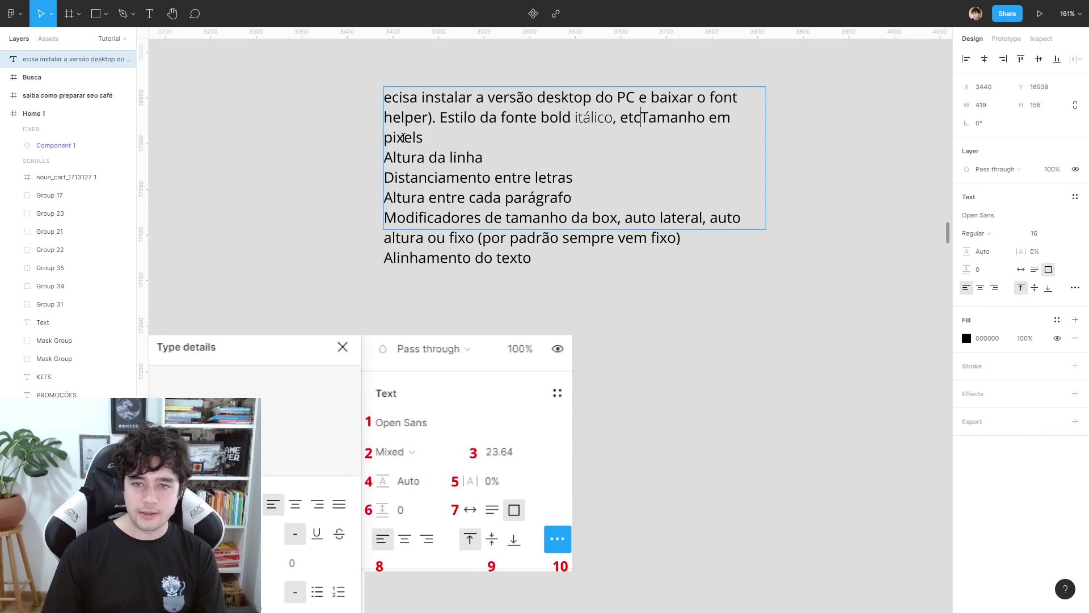
pyautogui.write('.')
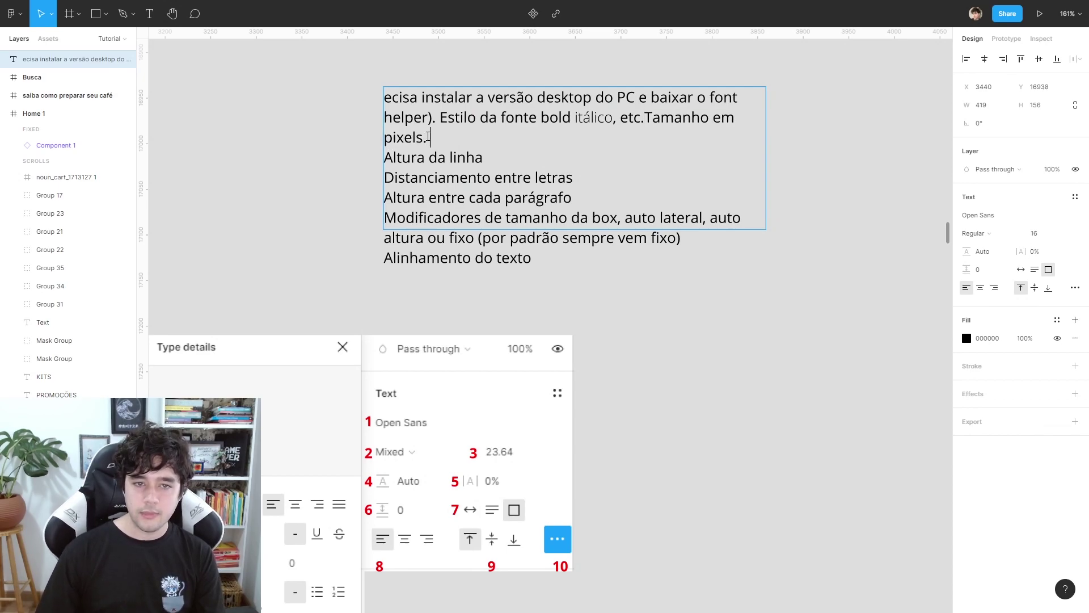
pyautogui.press('Return')
# Merge the Distanciamento and letras lines into sentences, leaving a blank line before Modificadores.
pyautogui.press('BackSpace')
pyautogui.write('. Distanciamento entre letras')
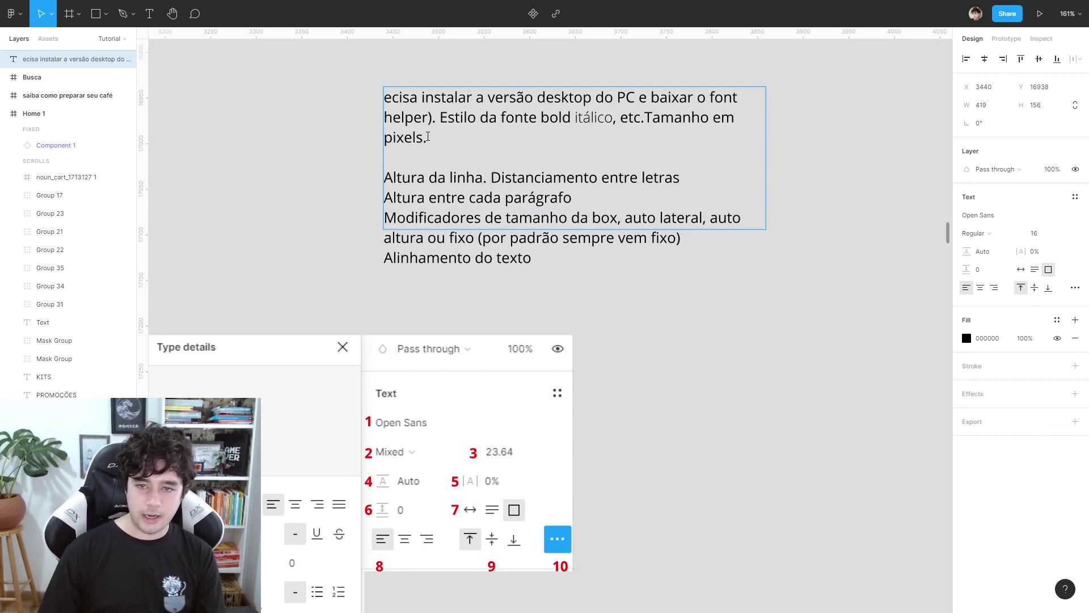
pyautogui.press('BackSpace')
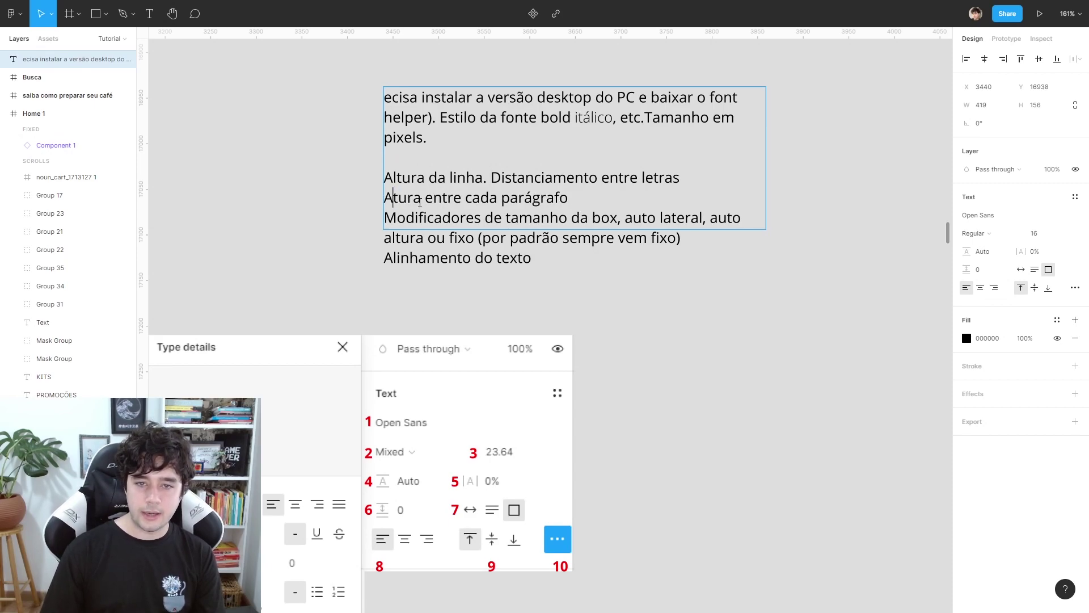
pyautogui.press('BackSpace')
pyautogui.press('BackSpace')
pyautogui.write('. tura entre cada parágrafo')
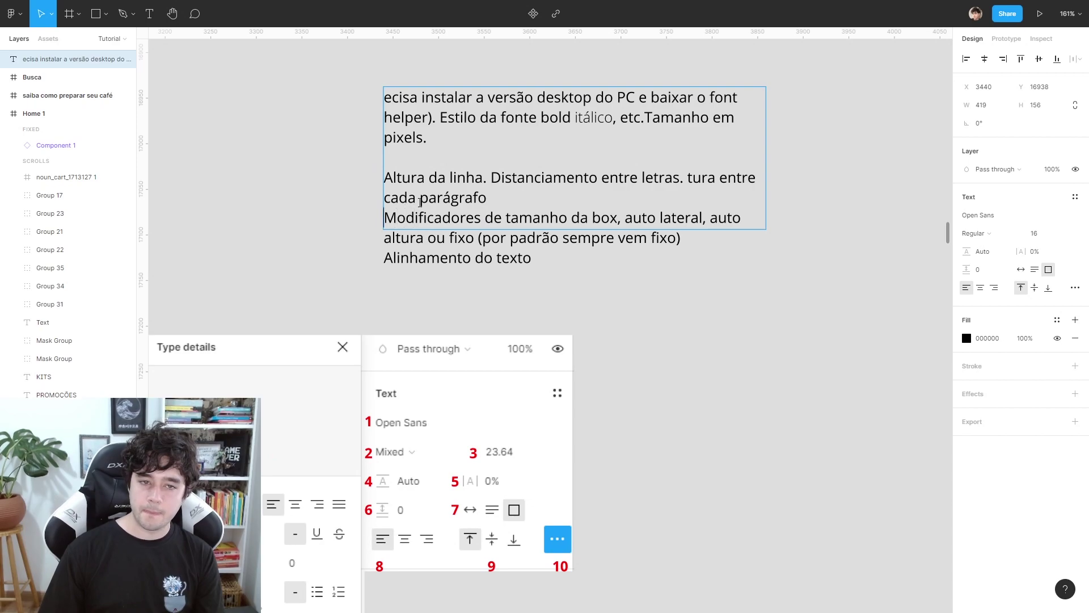
pyautogui.press('Home')
pyautogui.press('BackSpace')
pyautogui.write('.')
pyautogui.press('Return')
pyautogui.press('Return')
pyautogui.press('Escape')
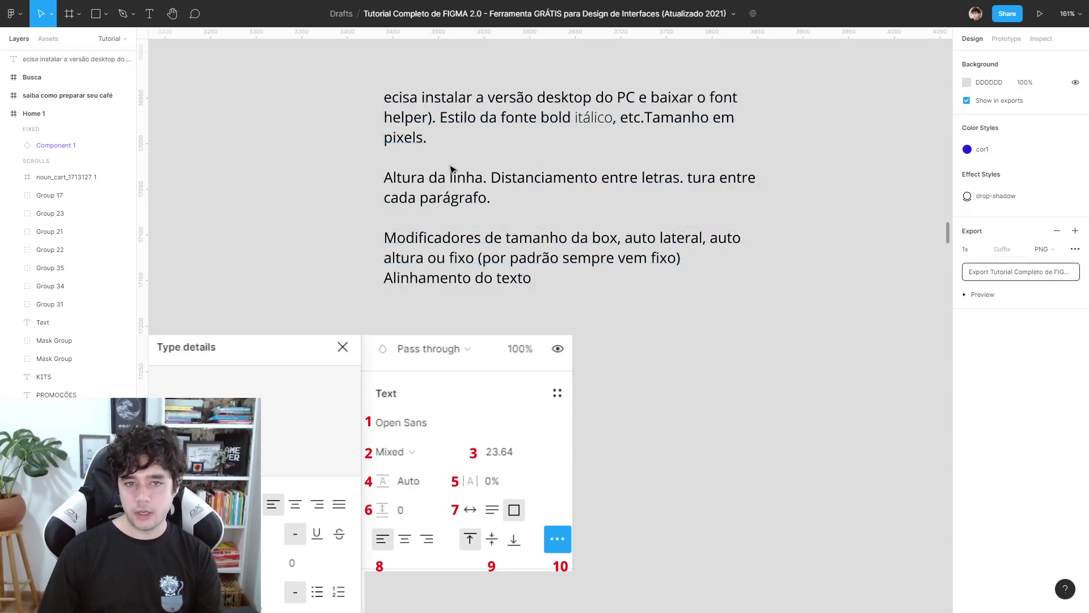
# Narrow the notes box to 384 px and set paragraph spacing to 1 after trying larger values.
pyautogui.moveTo(758, 167); pyautogui.dragTo(759, 152)
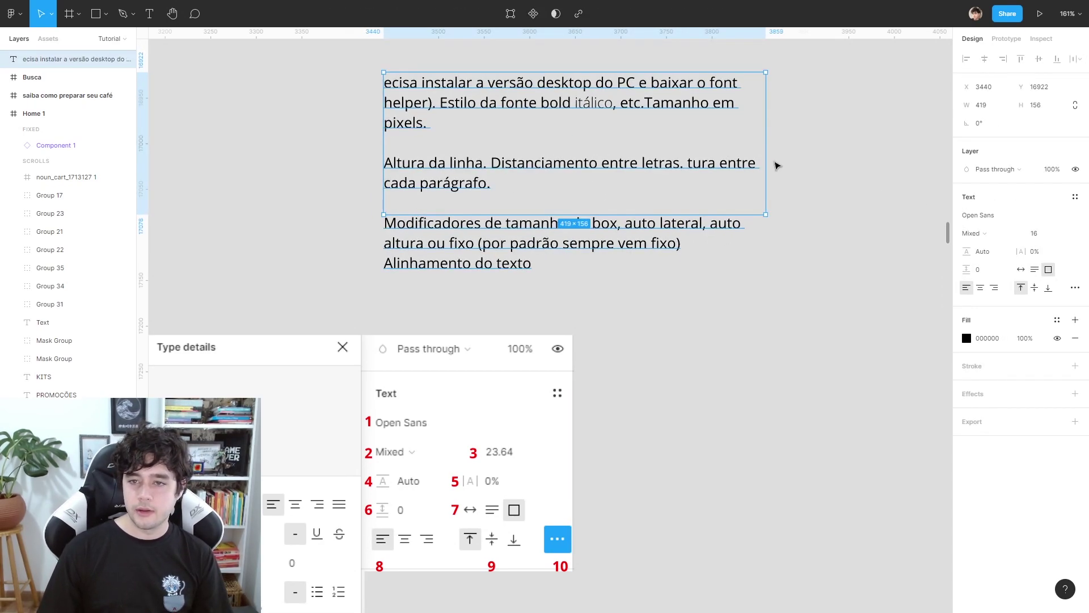
pyautogui.moveTo(766, 160)
pyautogui.mouseDown()
pyautogui.moveTo(804, 160)
pyautogui.moveTo(734, 171)
pyautogui.mouseUp()
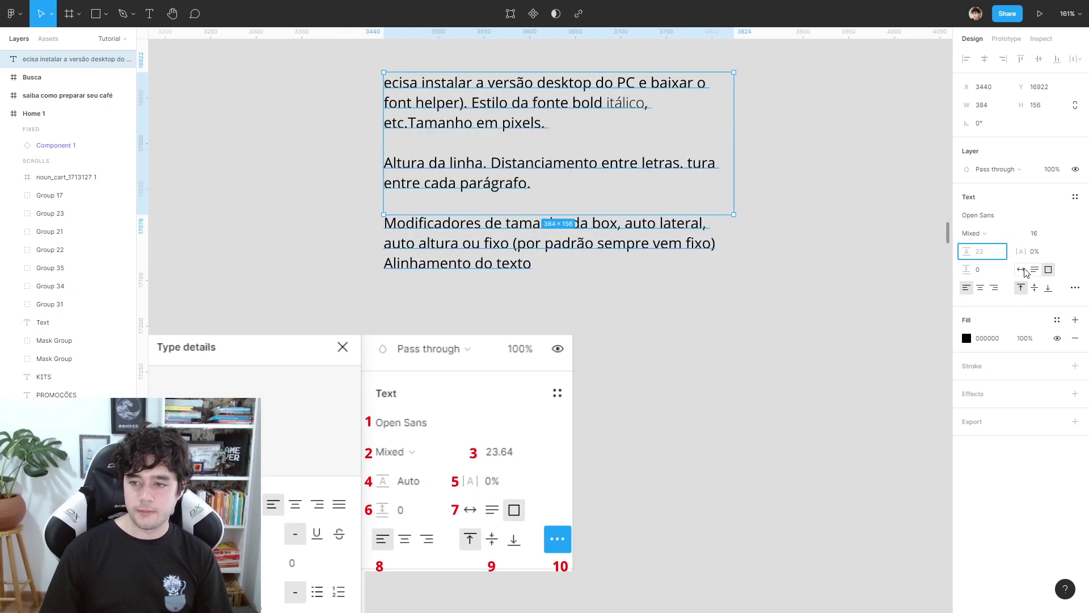
pyautogui.click(1001, 271)
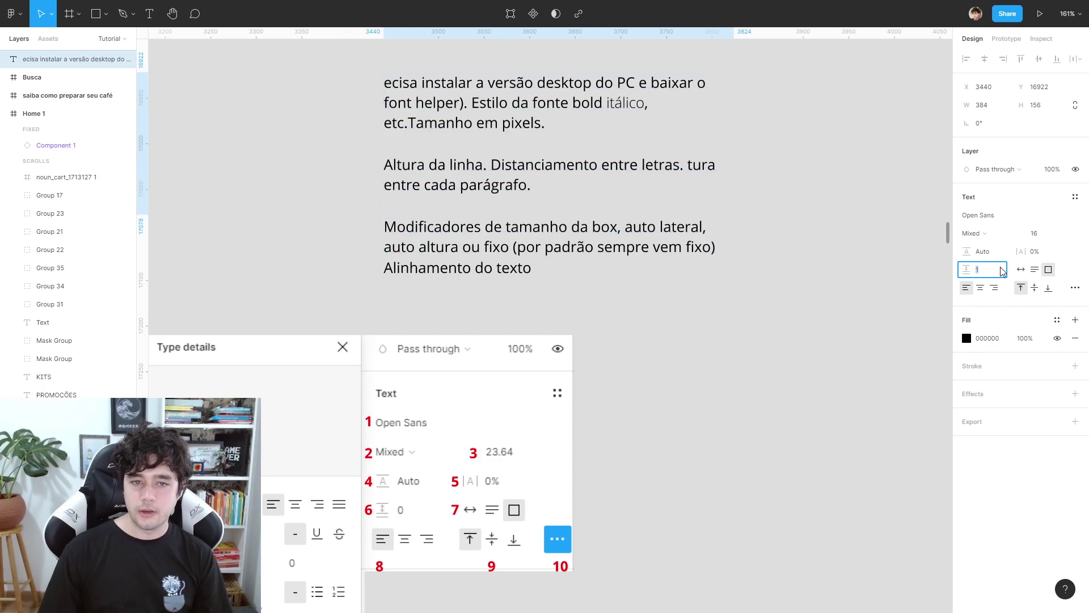
pyautogui.press('Up')
pyautogui.press('Up')
pyautogui.press('Up')
pyautogui.press('Up')
pyautogui.press('Up')
pyautogui.press('Up')
pyautogui.press('Up')
pyautogui.press('Up')
pyautogui.press('Up')
pyautogui.press('Up')
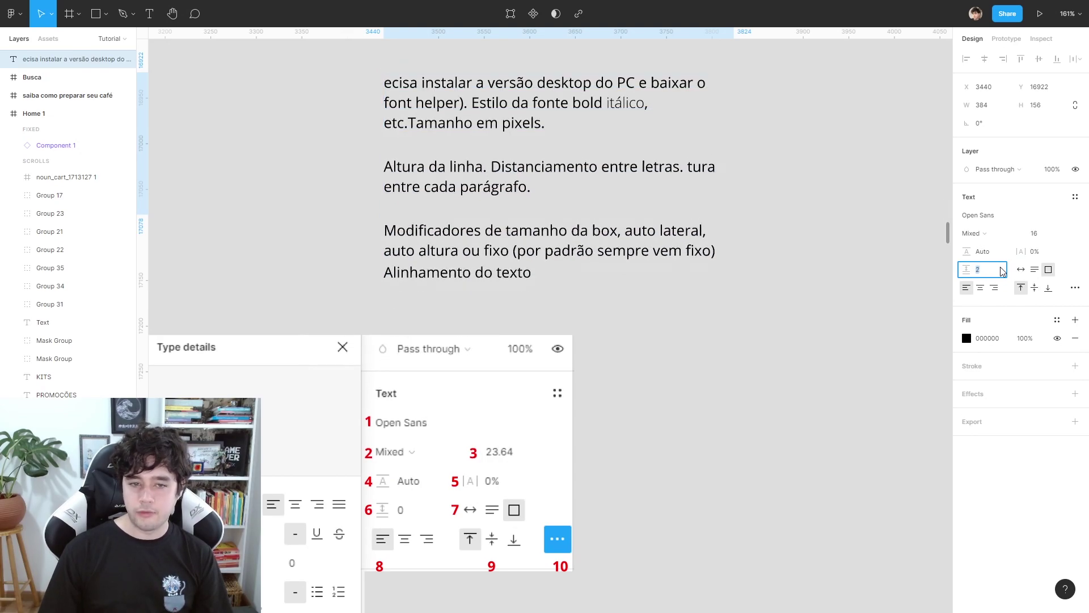
pyautogui.press('Up')
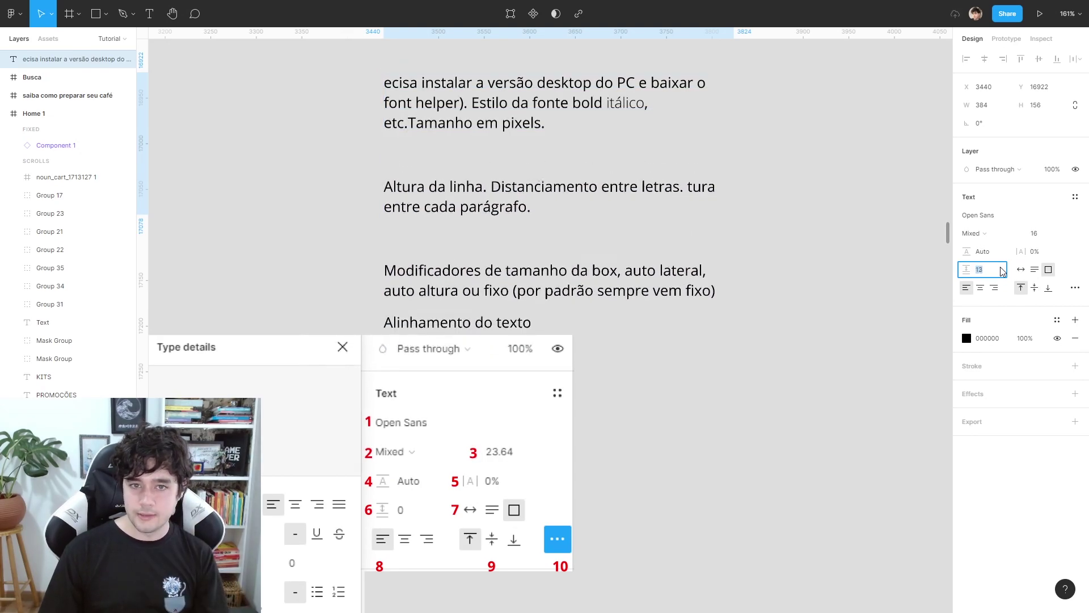
pyautogui.press('Up')
pyautogui.press('Up')
pyautogui.press('Up')
pyautogui.press('Up')
pyautogui.press('Up')
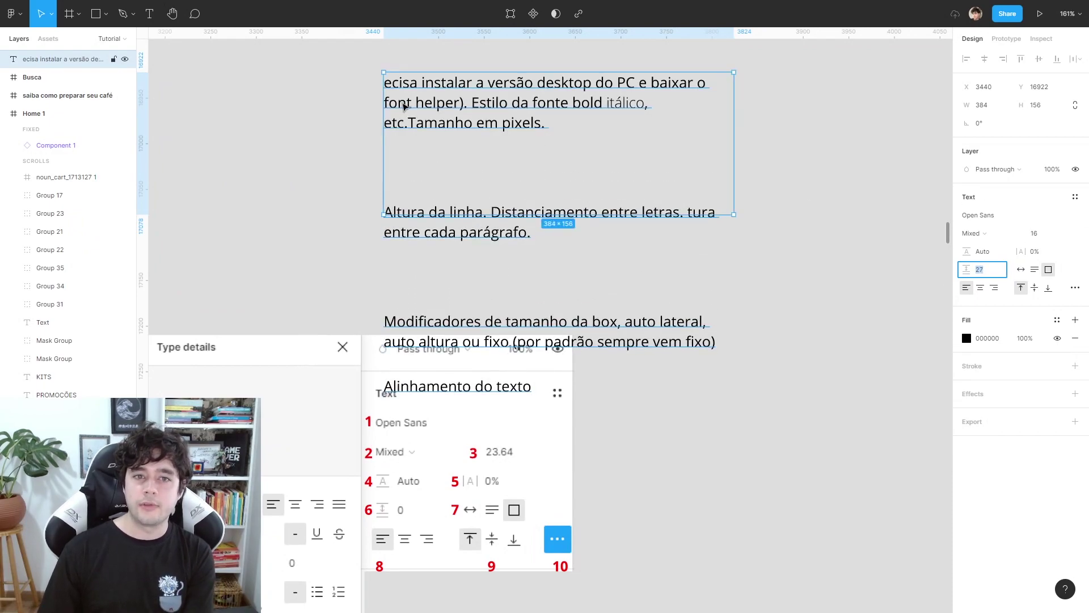
pyautogui.press('Down')
pyautogui.press('Down')
pyautogui.press('Down')
pyautogui.press('Down')
pyautogui.press('Down')
pyautogui.press('Down')
pyautogui.press('Down')
pyautogui.press('Down')
pyautogui.press('Down')
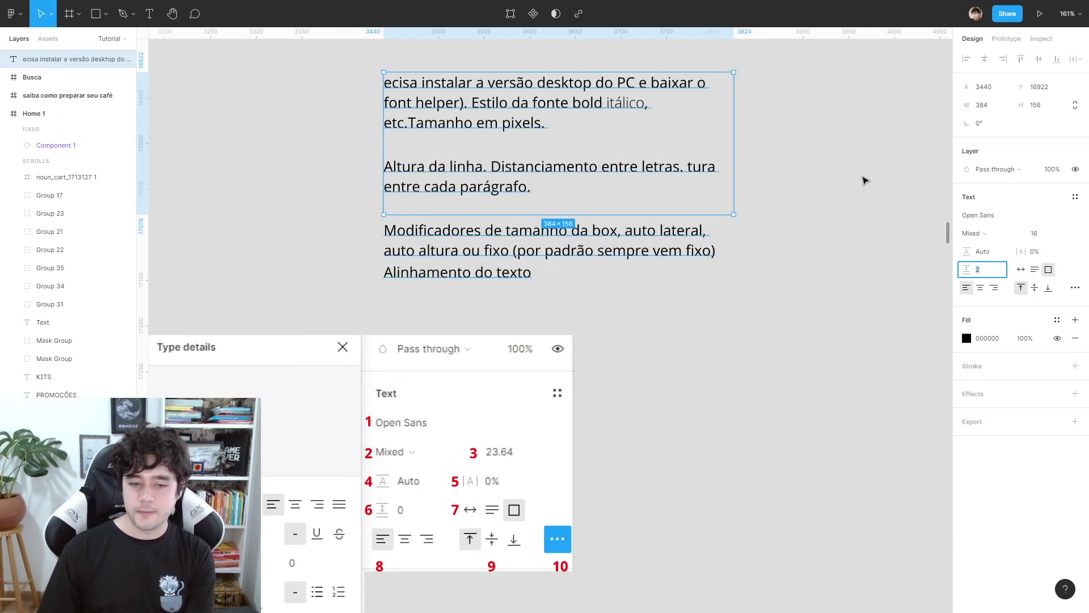
pyautogui.click(857, 181)
pyautogui.hotkey('ctrl', 'z')
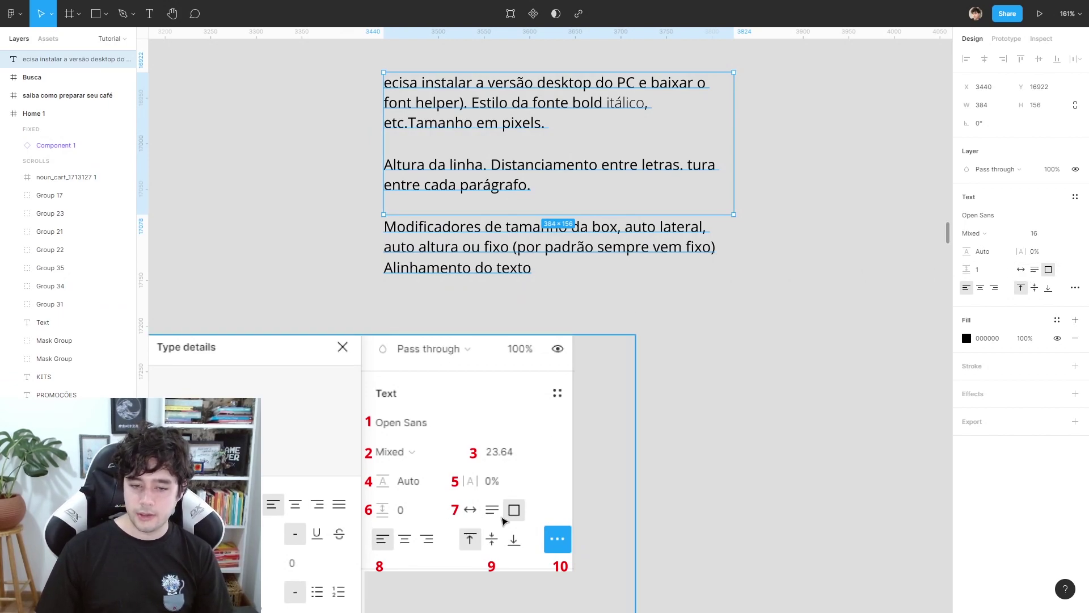
# Move the notes text box below the Type details image.
pyautogui.scroll(-5, 749, 408)
pyautogui.hscroll(-5, 749, 408)
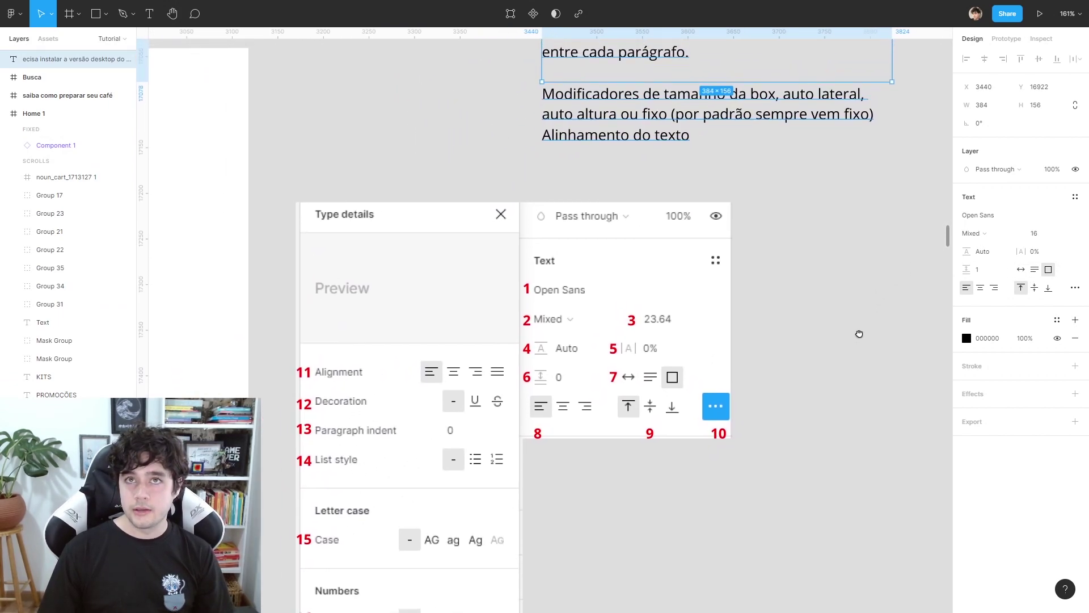
pyautogui.hscroll(2, 859, 334)
pyautogui.moveTo(546, 95); pyautogui.dragTo(614, 521)
pyautogui.scroll(-5, 696, 287)
pyautogui.hscroll(-1, 697, 287)
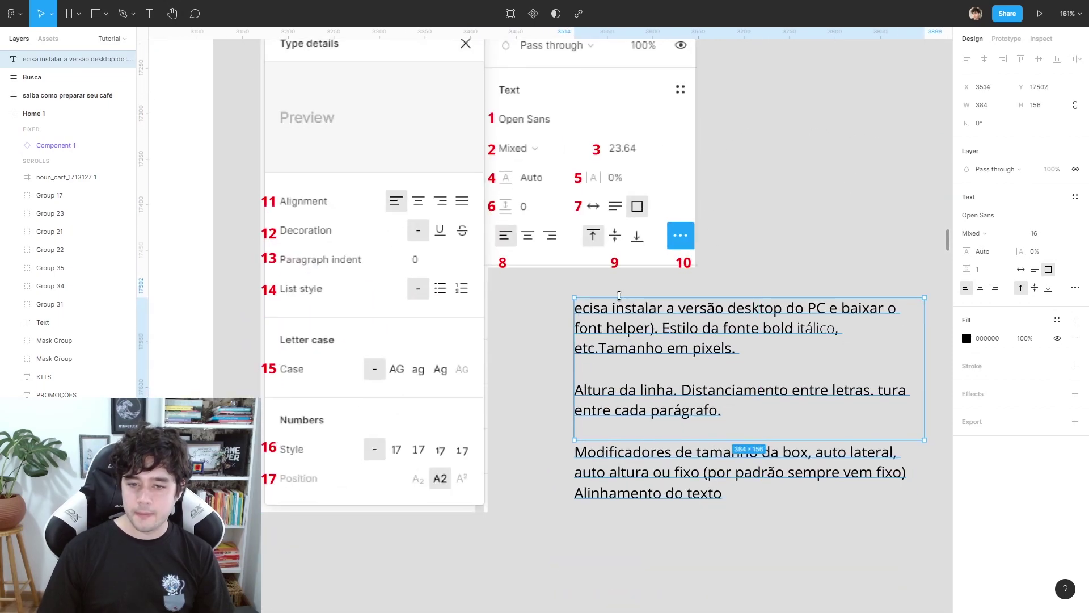
pyautogui.moveTo(641, 318); pyautogui.dragTo(584, 314)
pyautogui.scroll(2, 724, 260)
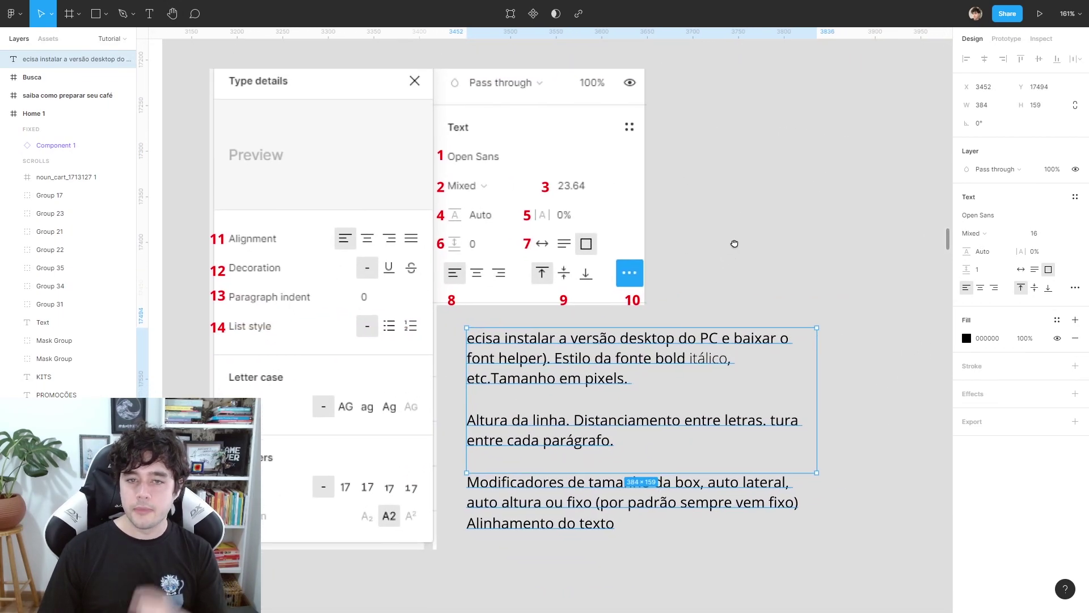
pyautogui.moveTo(772, 235); pyautogui.dragTo(774, 233)
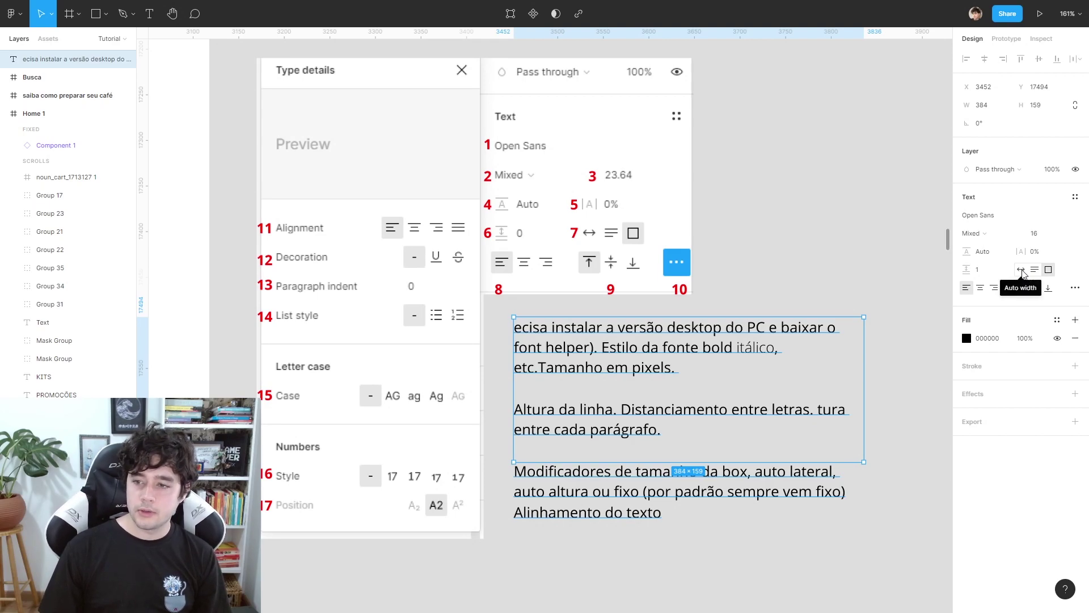
# Try auto-width resizing, then switch the box to fixed width with auto height.
pyautogui.click(1021, 271)
pyautogui.scroll(-3, 555, 250)
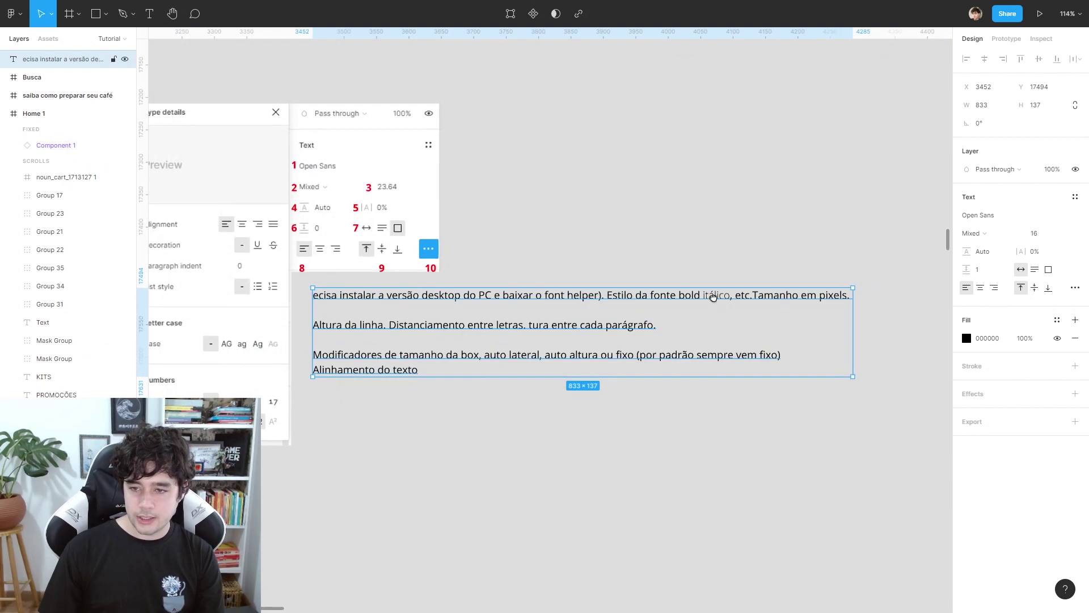
pyautogui.hscroll(3, 397, 331)
pyautogui.hscroll(-5, 544, 306)
pyautogui.hscroll(2, 585, 311)
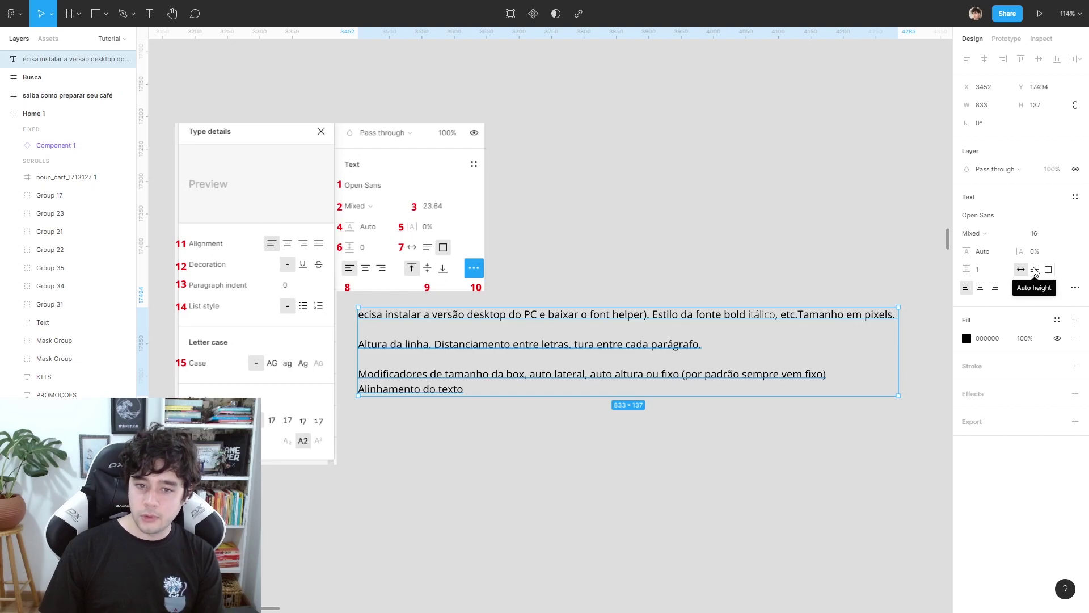
pyautogui.click(1035, 270)
# Add empty lines at the end of the sample text, then remove them again.
pyautogui.doubleClick(462, 384)
pyautogui.click(555, 386)
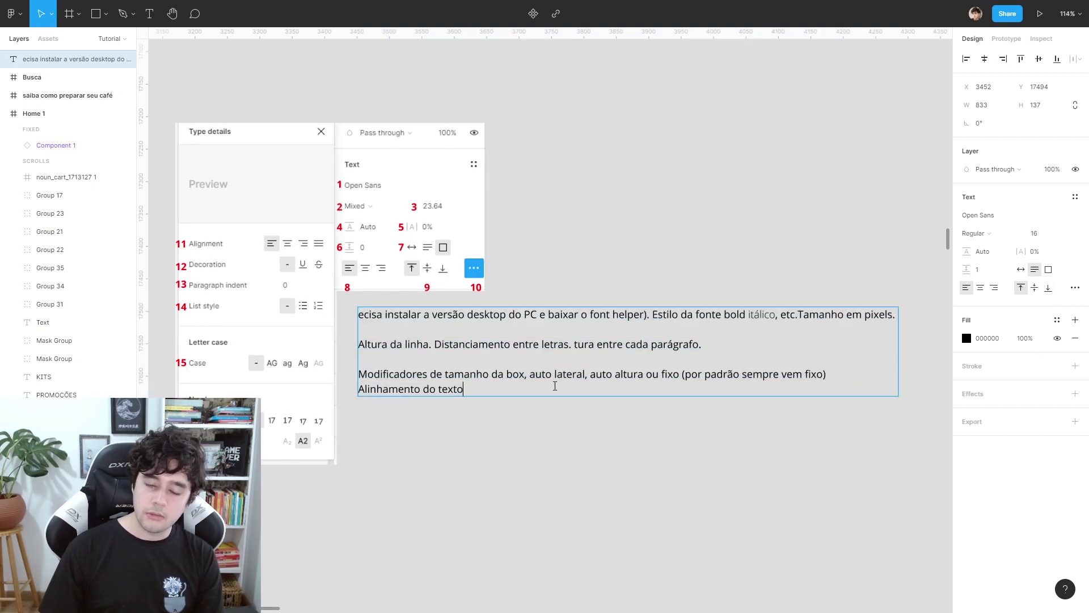
pyautogui.press('Return')
pyautogui.press('Return')
pyautogui.press('Return')
pyautogui.press('Return')
pyautogui.press('Return')
pyautogui.press('Return')
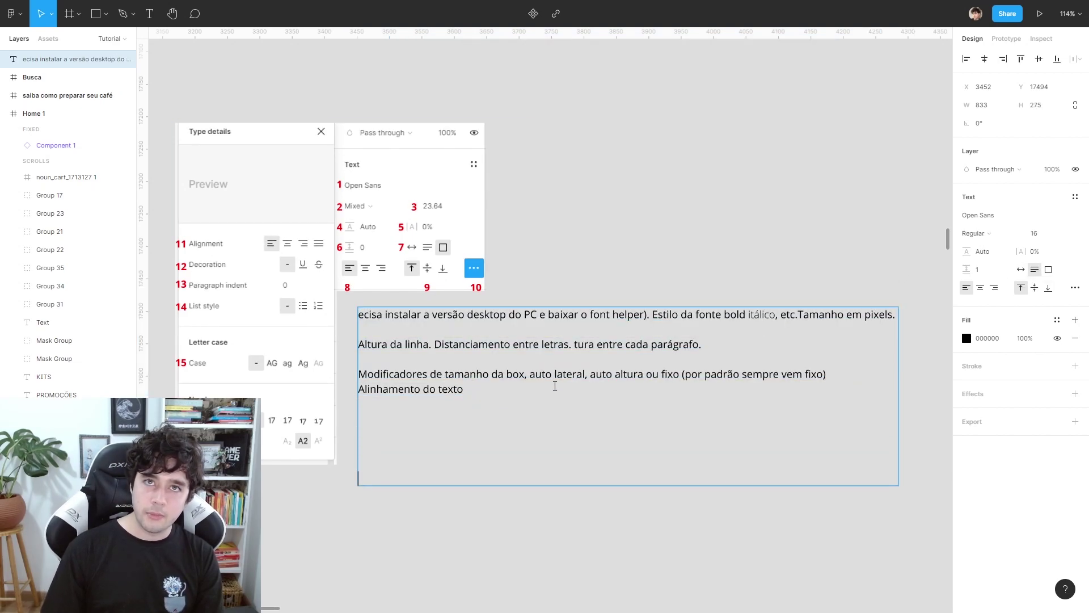
pyautogui.press('Return')
pyautogui.press('Return')
pyautogui.press('Return')
pyautogui.press('BackSpace')
pyautogui.press('BackSpace')
pyautogui.press('BackSpace')
pyautogui.press('BackSpace')
pyautogui.press('BackSpace')
pyautogui.press('BackSpace')
pyautogui.press('BackSpace')
pyautogui.press('BackSpace')
pyautogui.press('BackSpace')
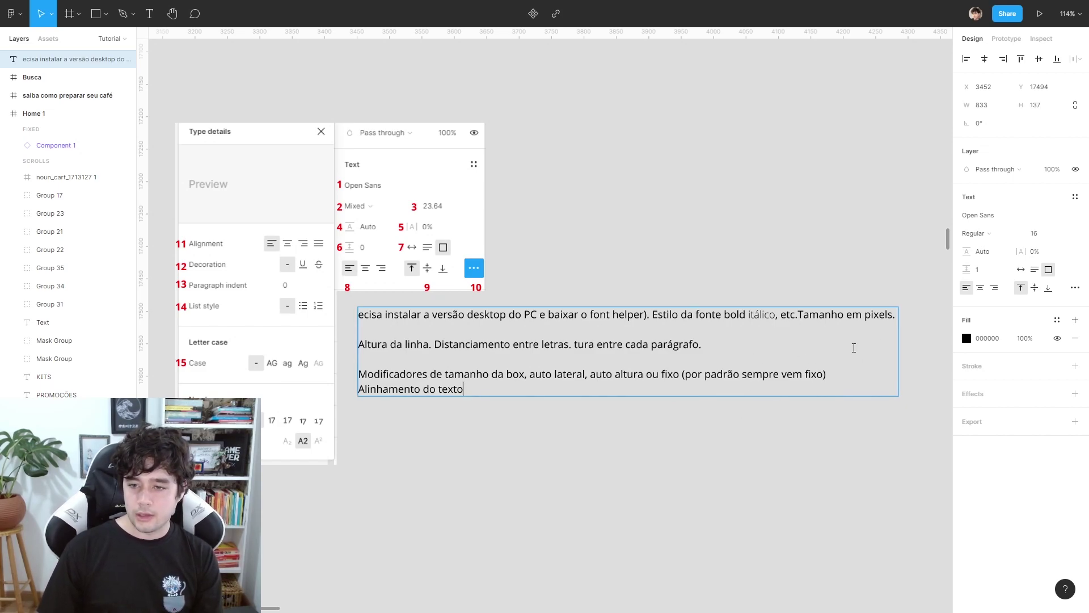
pyautogui.press('Escape')
# Resize the box to 400 × 377, briefly trying centre alignment before undoing it.
pyautogui.moveTo(898, 338); pyautogui.dragTo(617, 332)
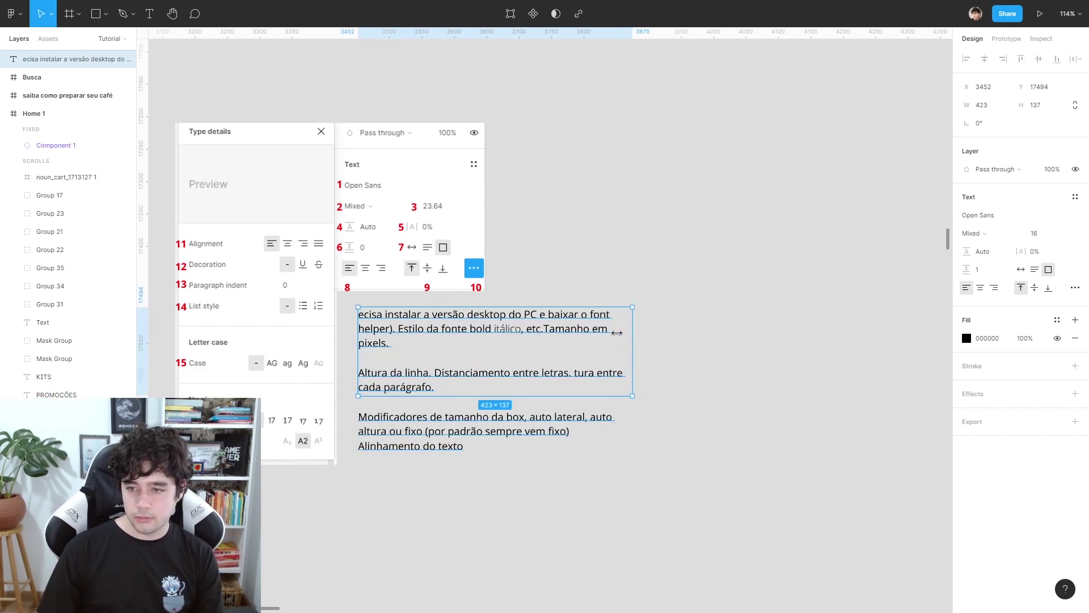
pyautogui.hscroll(-5, 613, 363)
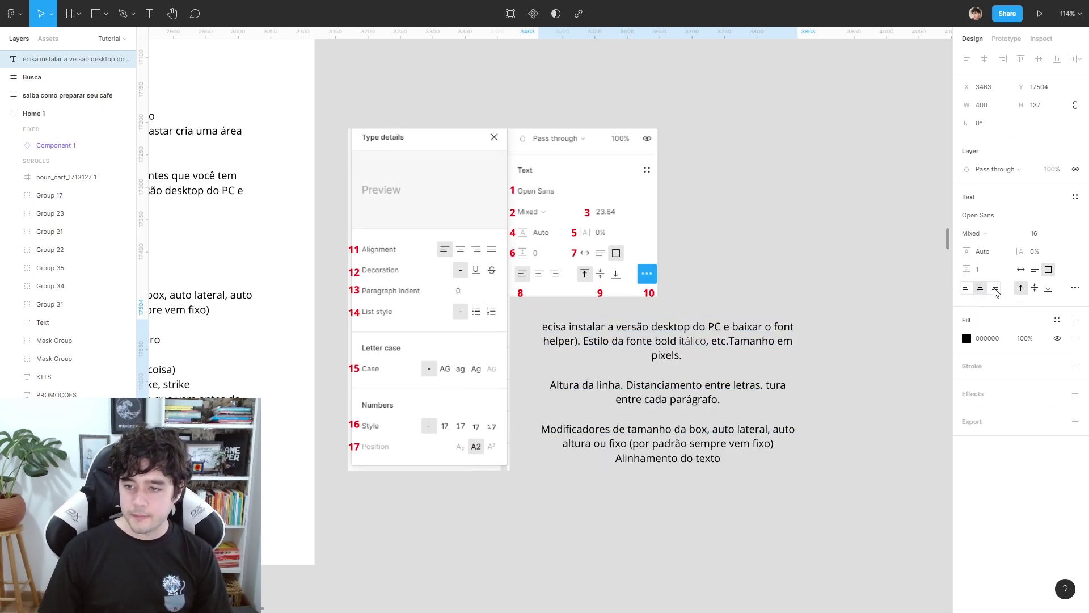
pyautogui.click(976, 290)
pyautogui.hotkey('ctrl', 'z')
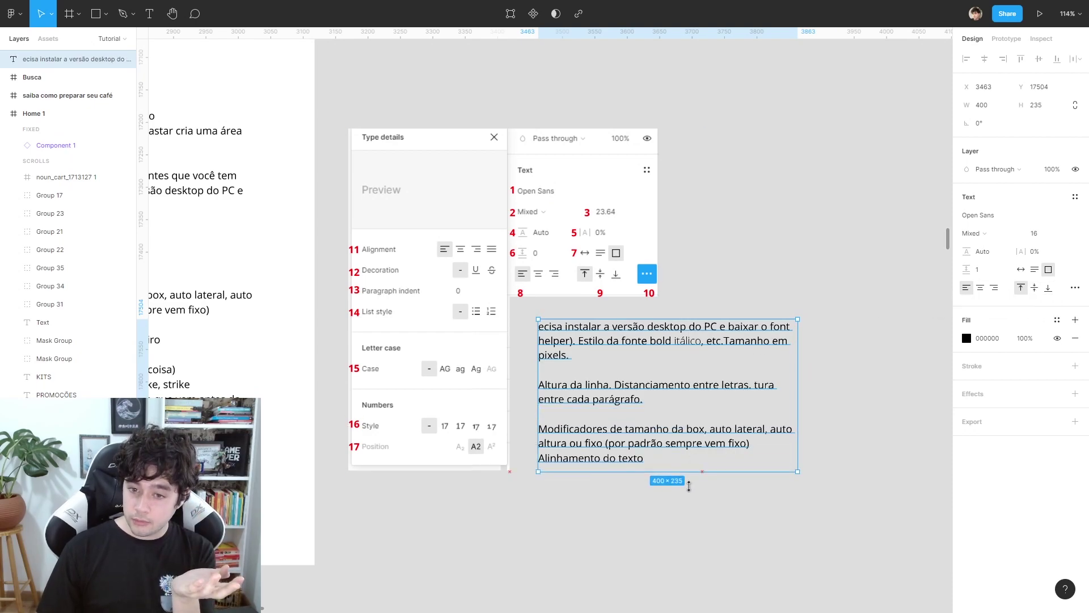
pyautogui.moveTo(709, 408); pyautogui.dragTo(709, 516)
pyautogui.scroll(-3, 555, 350)
pyautogui.hscroll(3, 555, 350)
pyautogui.moveTo(555, 350); pyautogui.dragTo(564, 391)
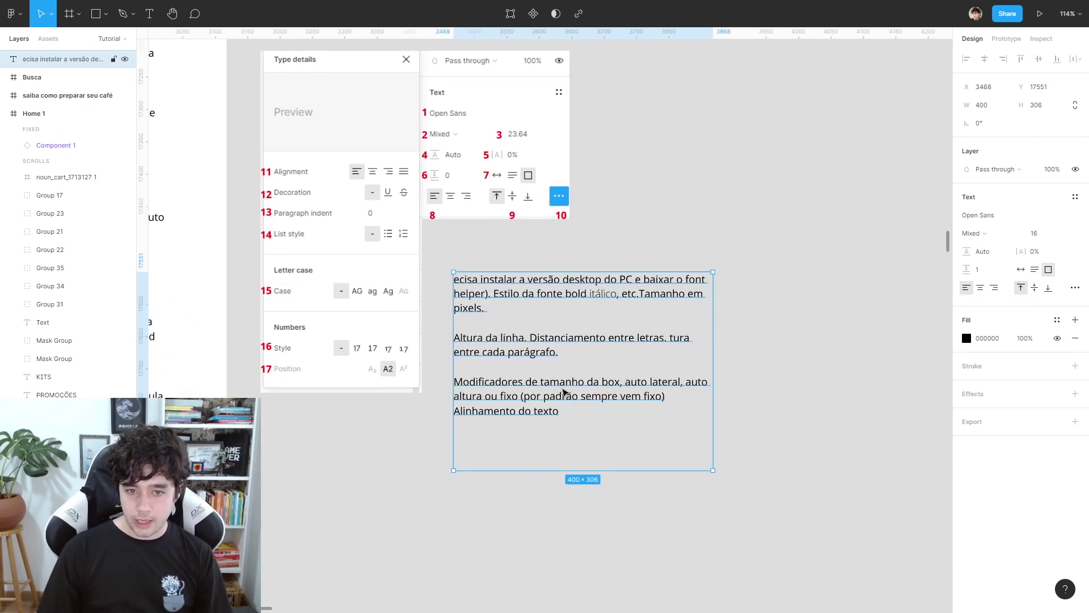
pyautogui.moveTo(682, 467); pyautogui.dragTo(681, 513)
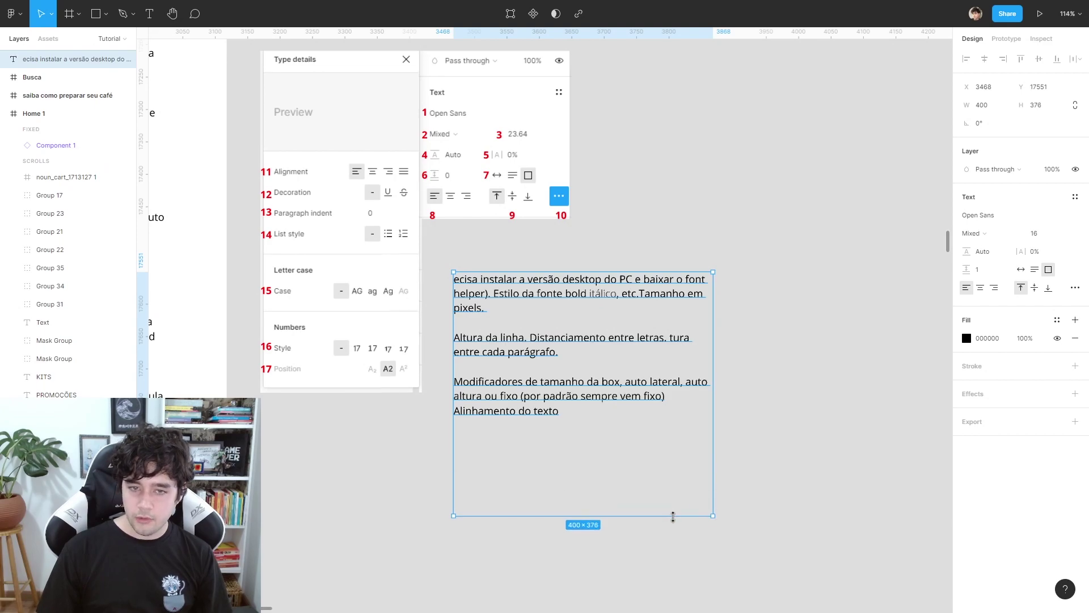
pyautogui.moveTo(585, 431); pyautogui.dragTo(600, 418)
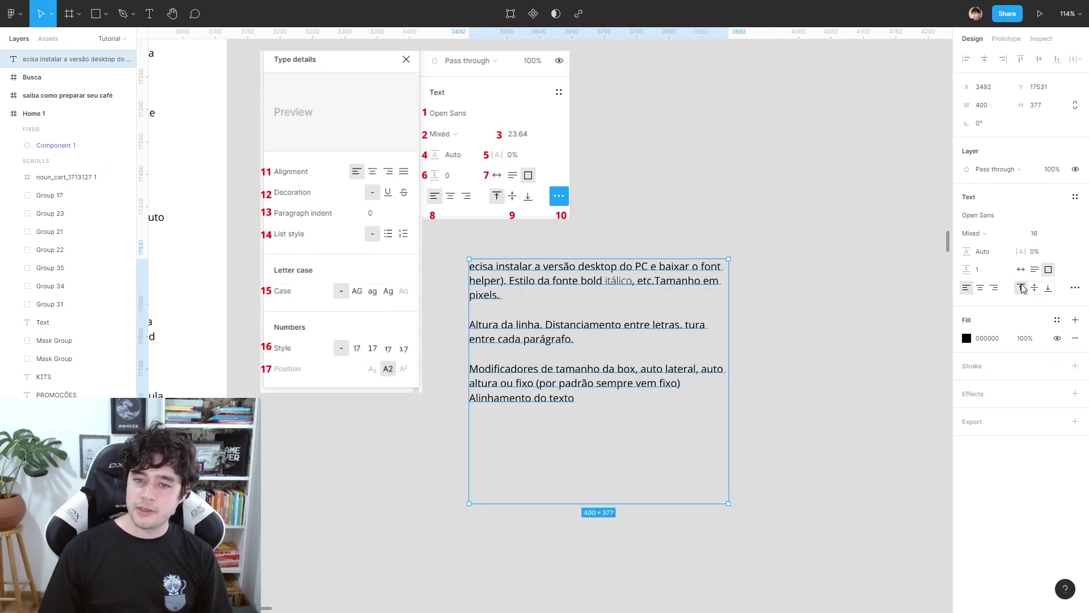
# Add 'Pr' to the start of the text so the first word reads Precisa.
pyautogui.press('Return')
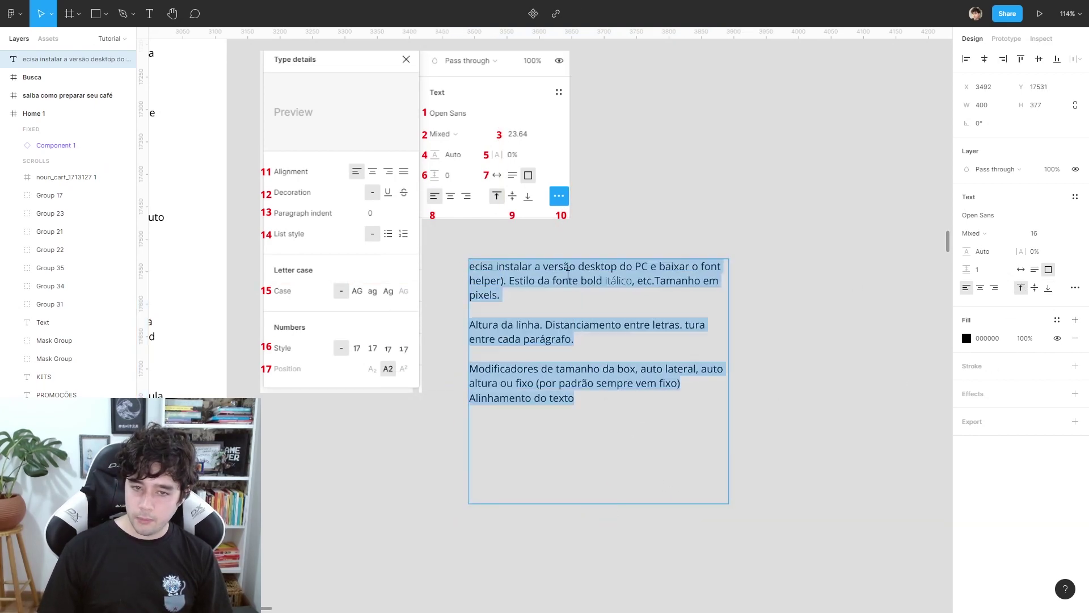
pyautogui.press('Left')
pyautogui.write('Pr')
pyautogui.press('Escape')
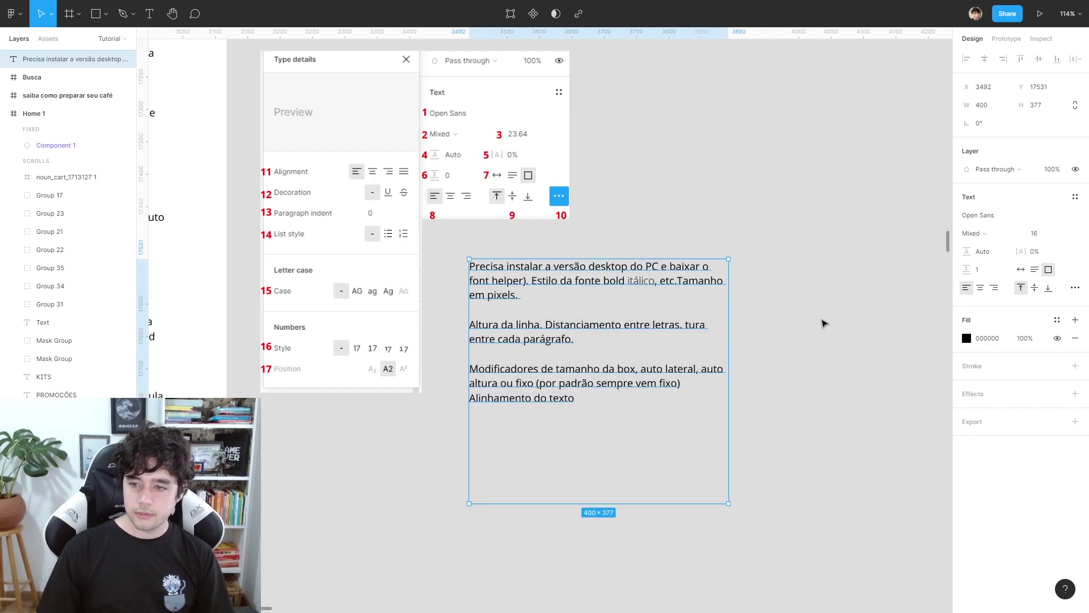
# Try middle and bottom vertical alignment, then set the text back to top alignment.
pyautogui.click(1035, 290)
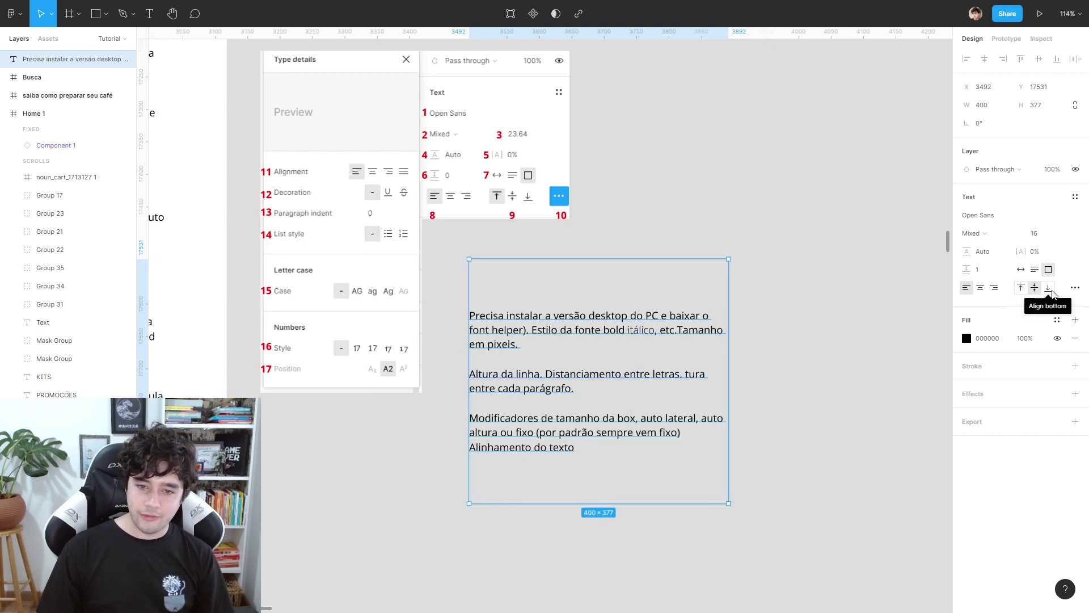
pyautogui.click(1051, 290)
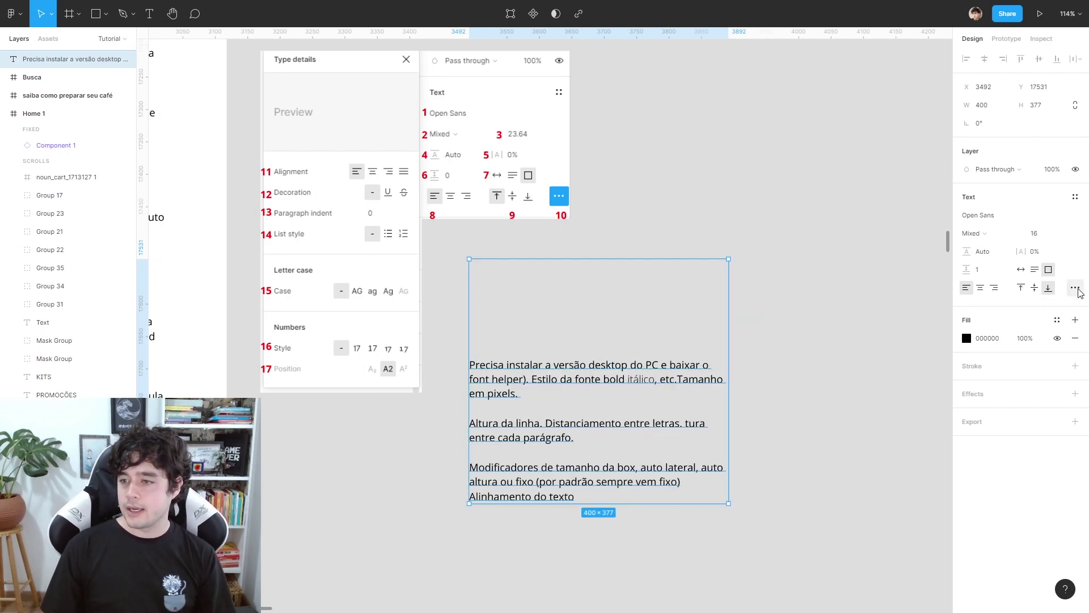
pyautogui.click(1020, 287)
pyautogui.hscroll(-3, 698, 340)
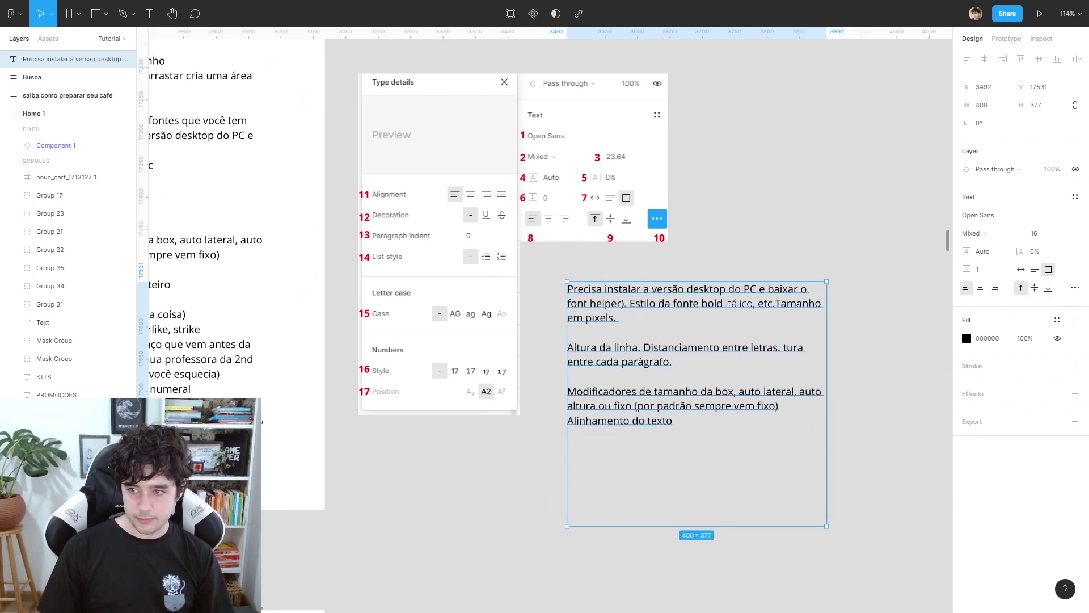
# In Type details, try Justify, Left align and Strikethrough, and browse the remaining options.
pyautogui.click(1076, 292)
pyautogui.click(940, 388)
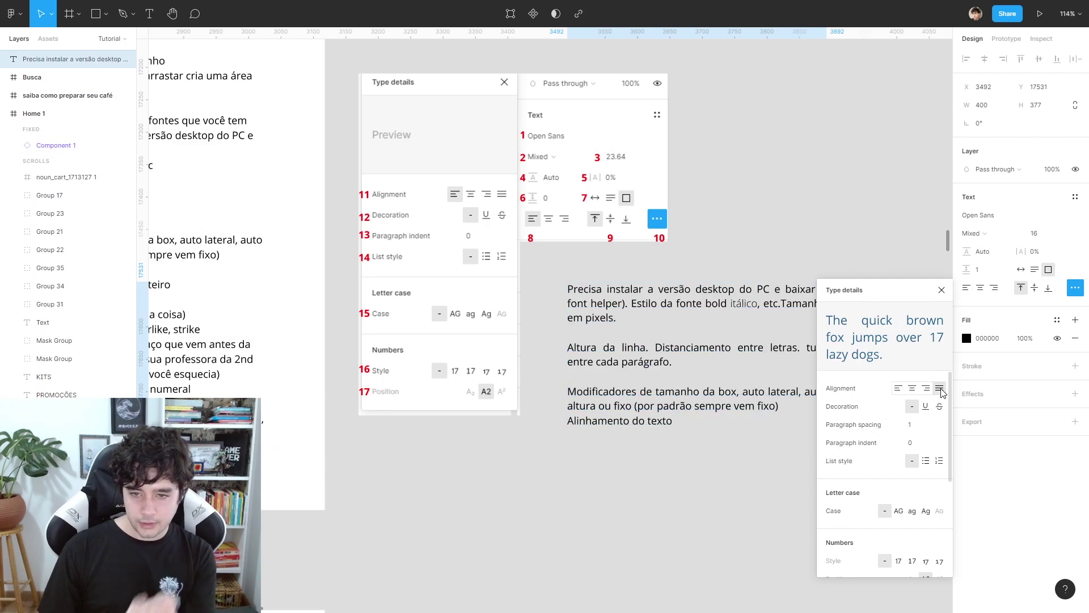
pyautogui.click(899, 388)
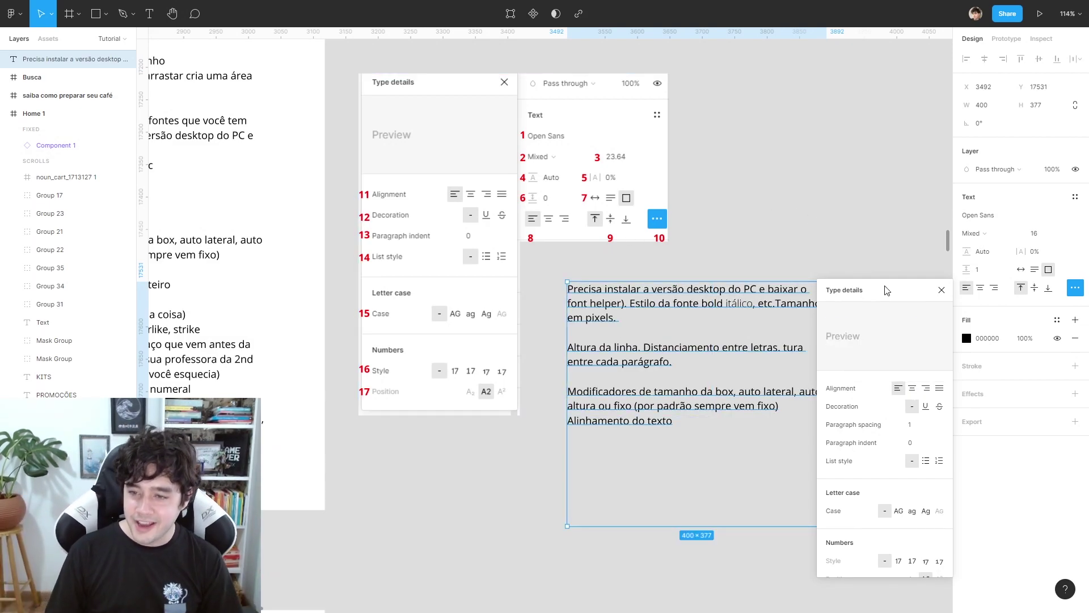
pyautogui.moveTo(893, 289); pyautogui.dragTo(888, 165)
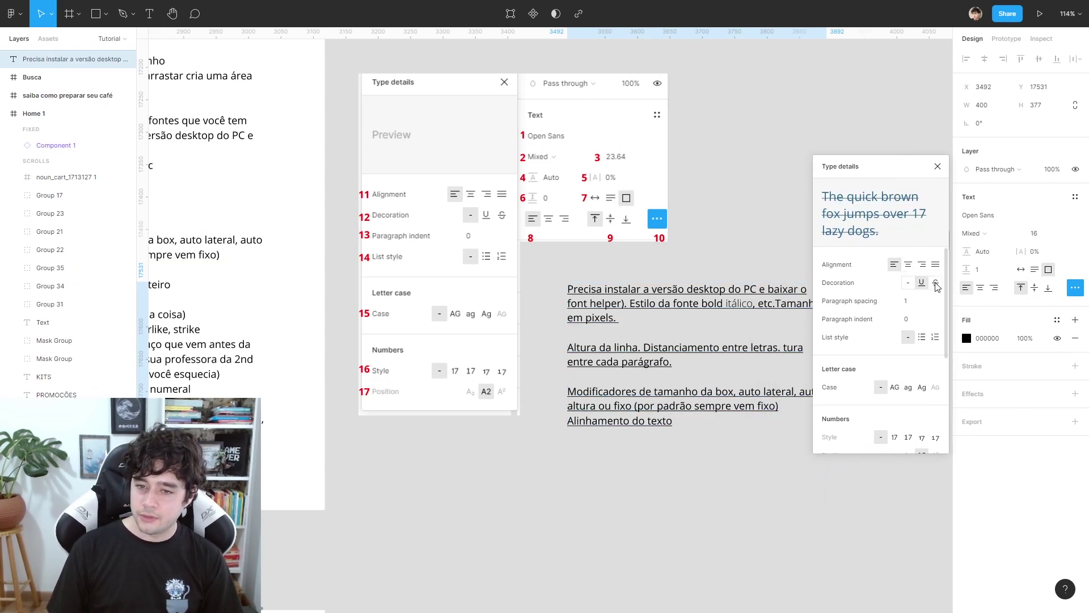
pyautogui.click(936, 283)
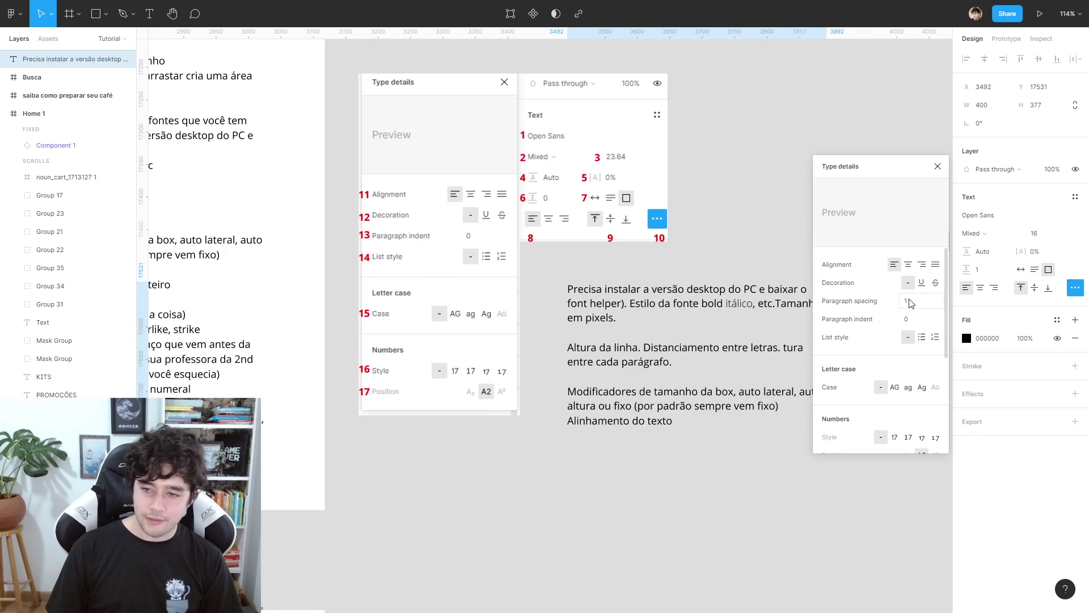
pyautogui.scroll(-2, 925, 300)
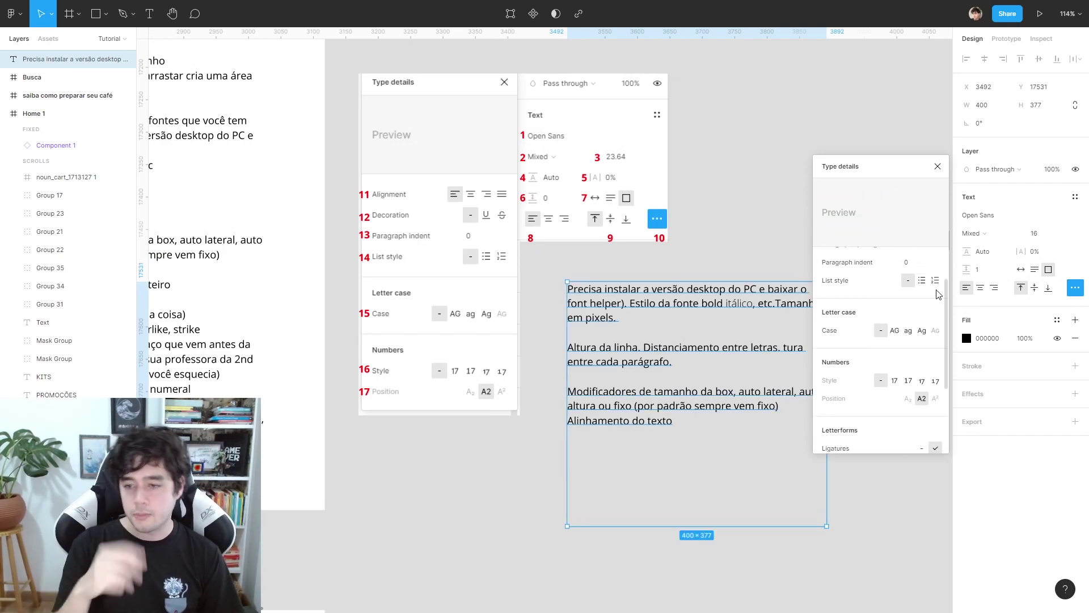
pyautogui.scroll(-4, 908, 306)
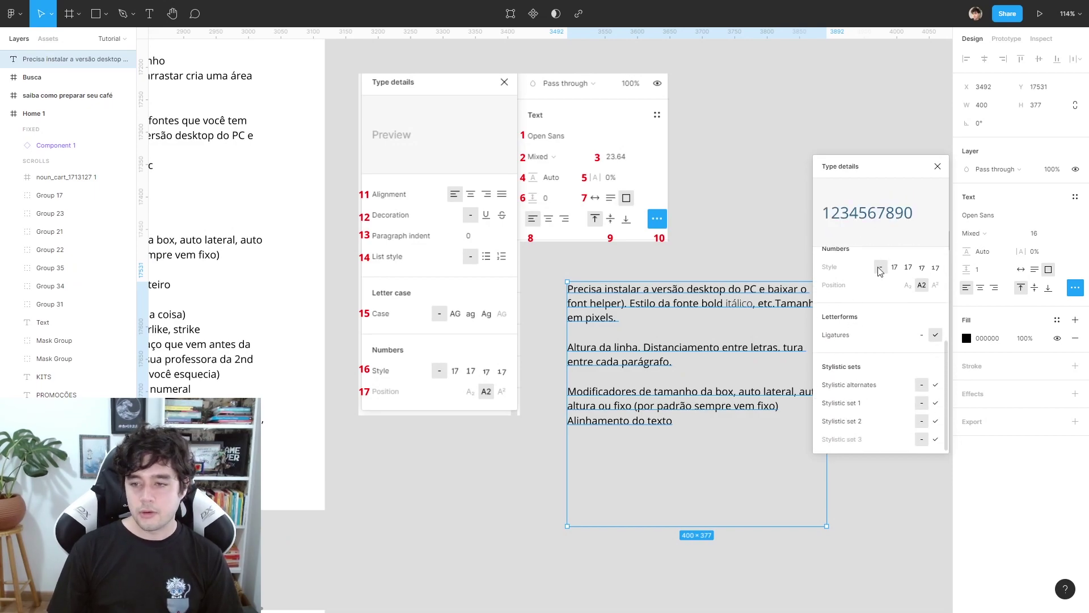
pyautogui.scroll(-1, 896, 301)
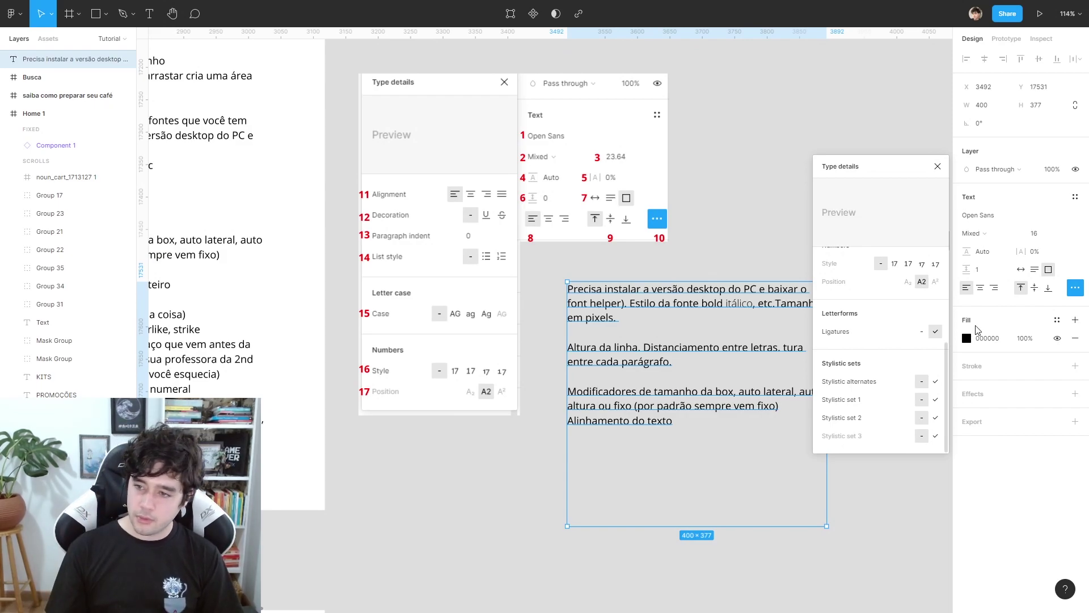
# Close the Type details panel and select the sample text box.
pyautogui.click(1075, 287)
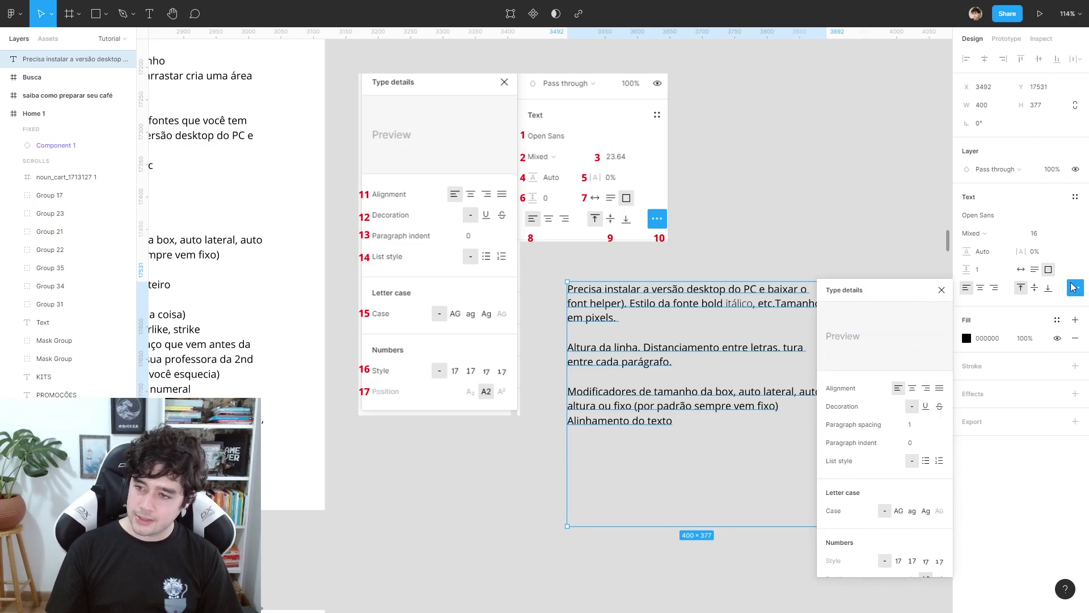
pyautogui.click(940, 291)
pyautogui.click(673, 317)
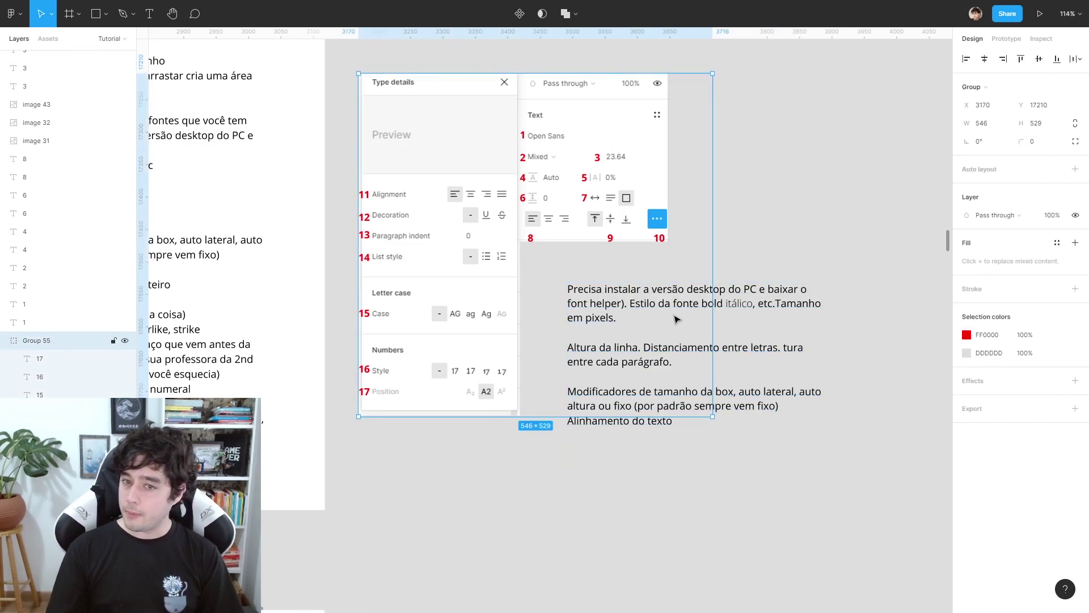
pyautogui.doubleClick(743, 310)
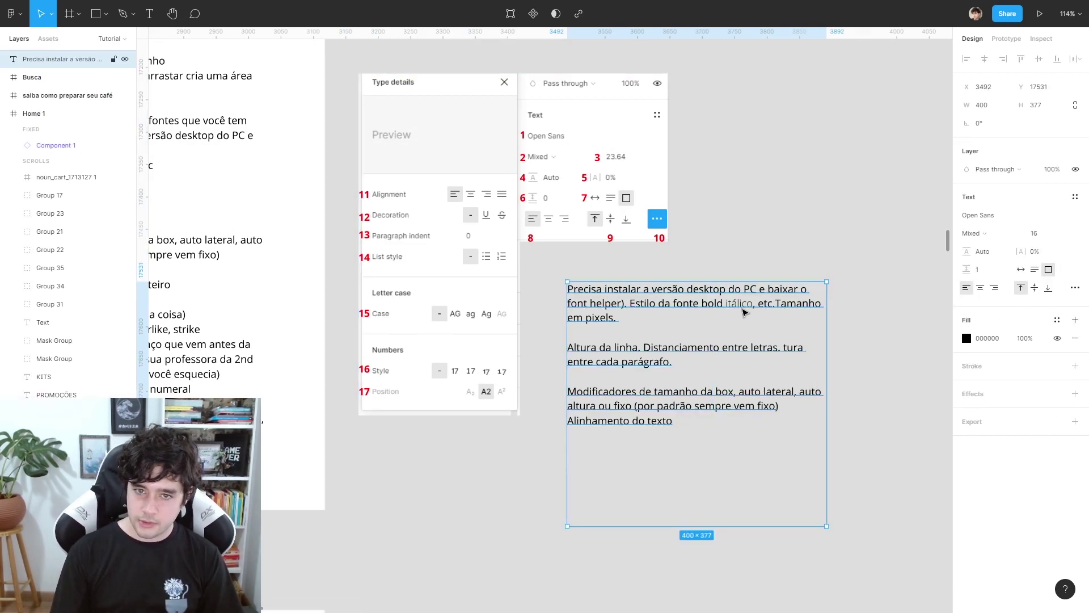
# Delete the sample text box and pan with the Hand tool to the Pan and Zoom notes.
pyautogui.press('Delete')
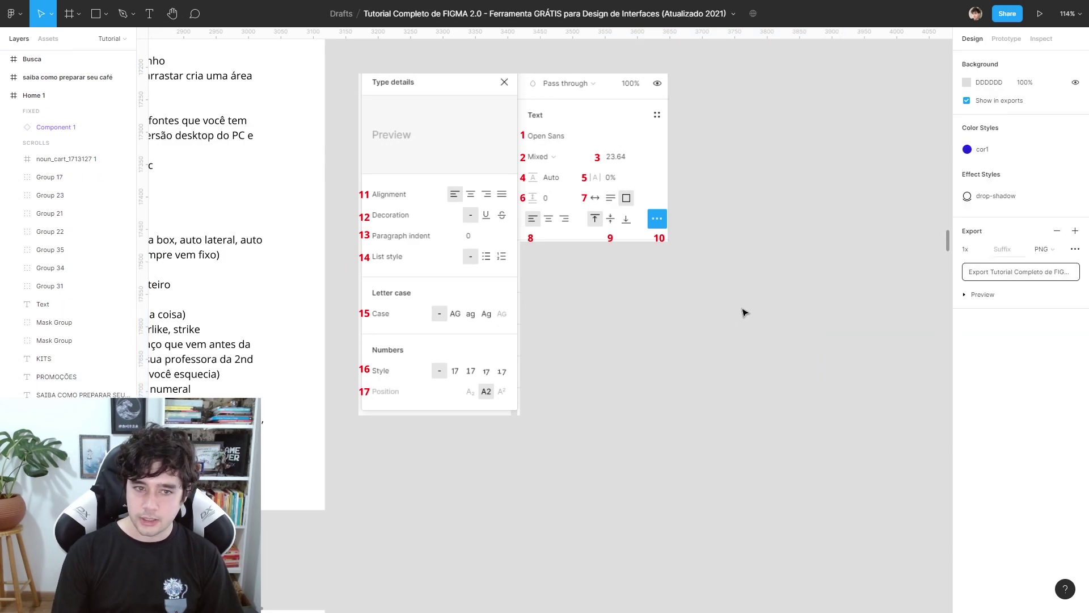
pyautogui.moveTo(550, 322); pyautogui.dragTo(728, 308)
pyautogui.scroll(-7, 728, 309)
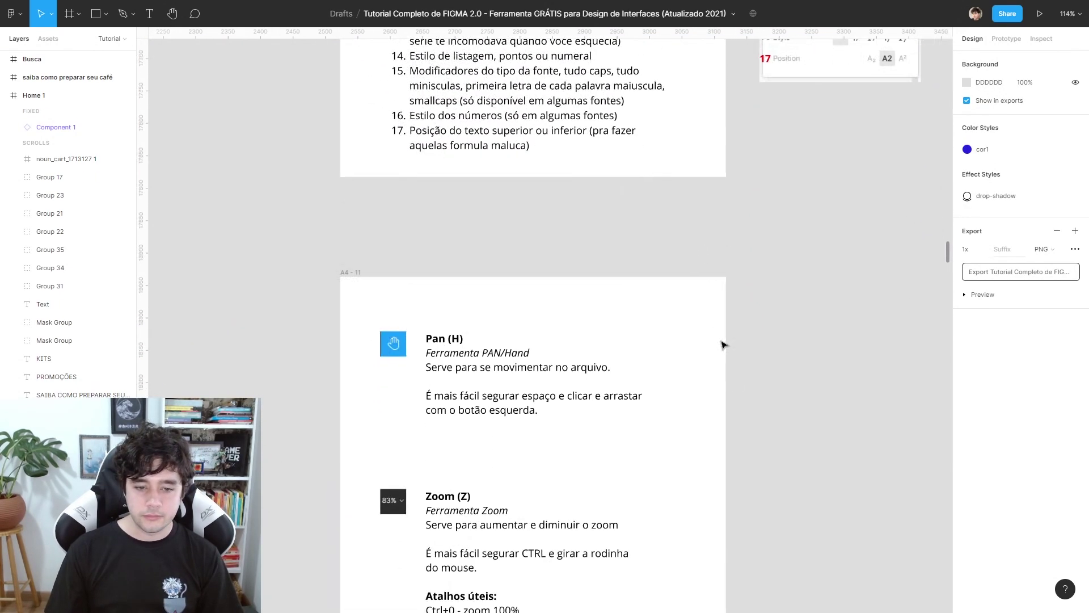
pyautogui.moveTo(541, 206); pyautogui.dragTo(577, 175)
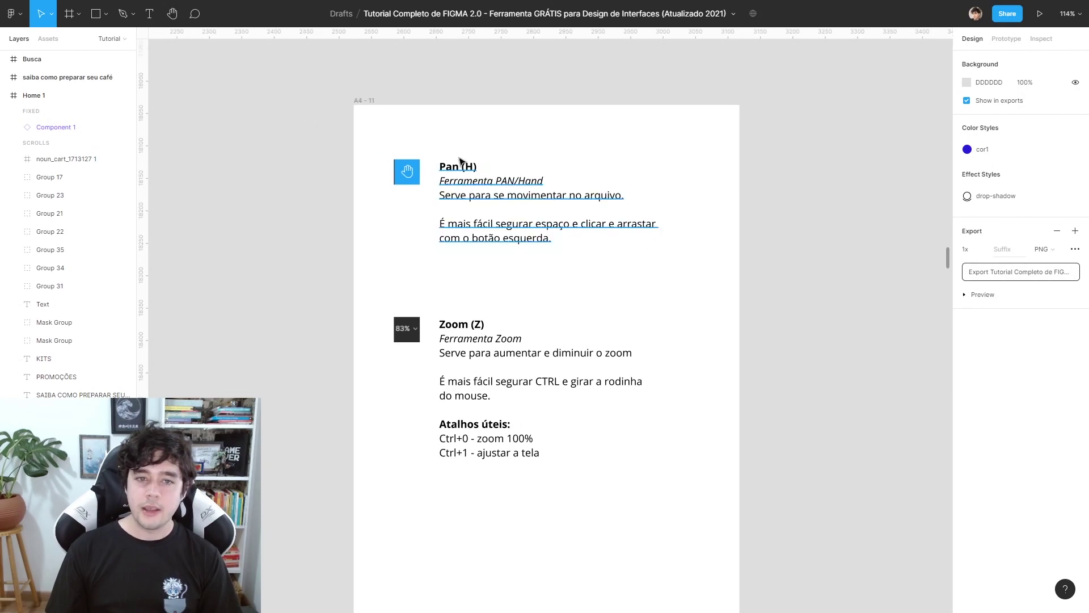
pyautogui.click(173, 13)
pyautogui.moveTo(398, 191); pyautogui.dragTo(400, 208)
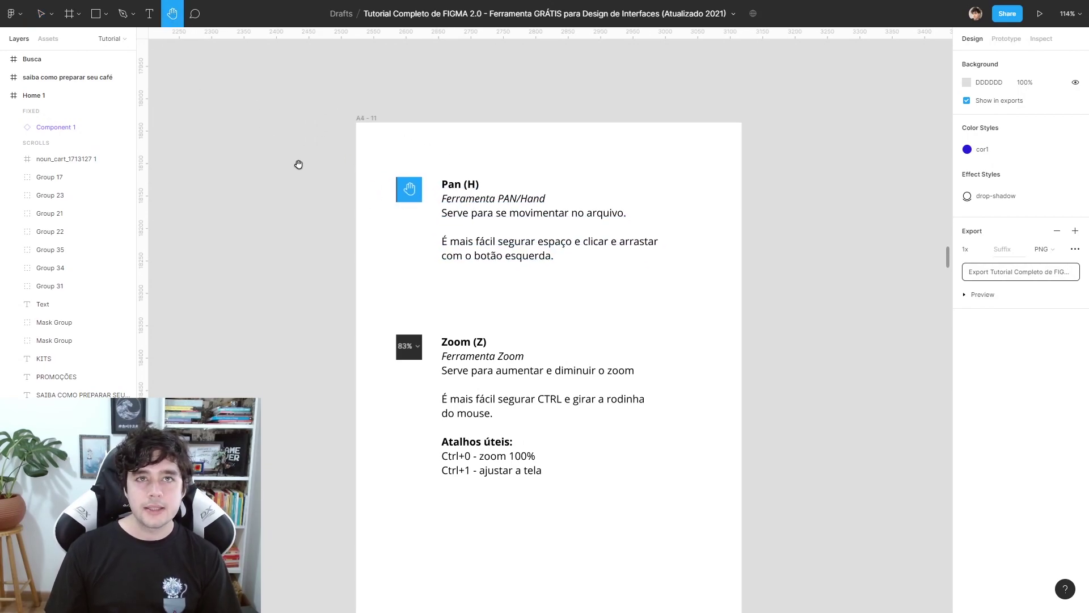
pyautogui.scroll(2, 337, 145)
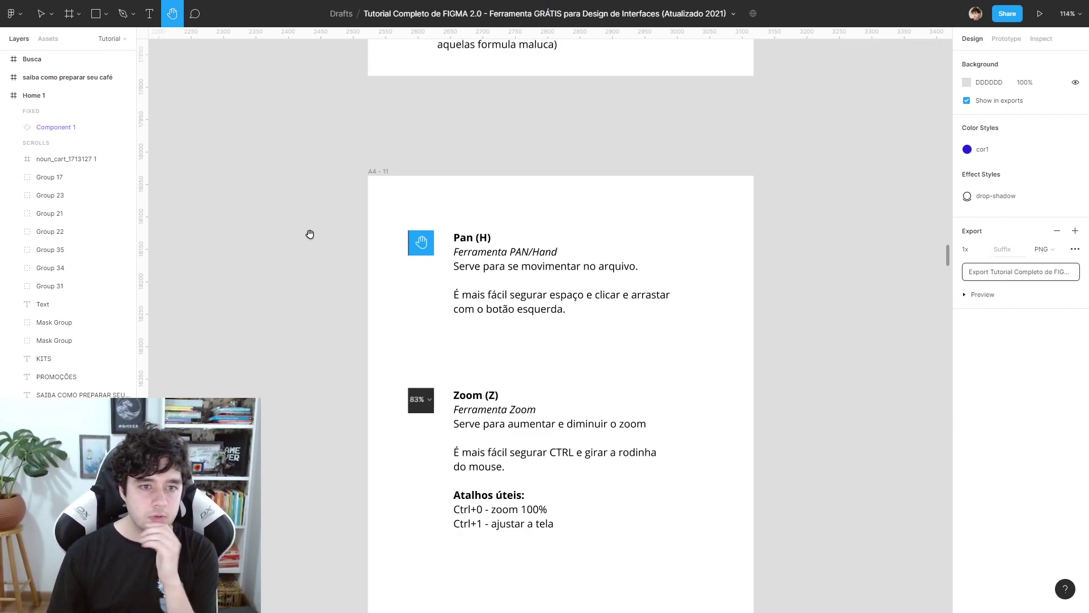
pyautogui.scroll(-2, 340, 244)
pyautogui.scroll(1, 378, 334)
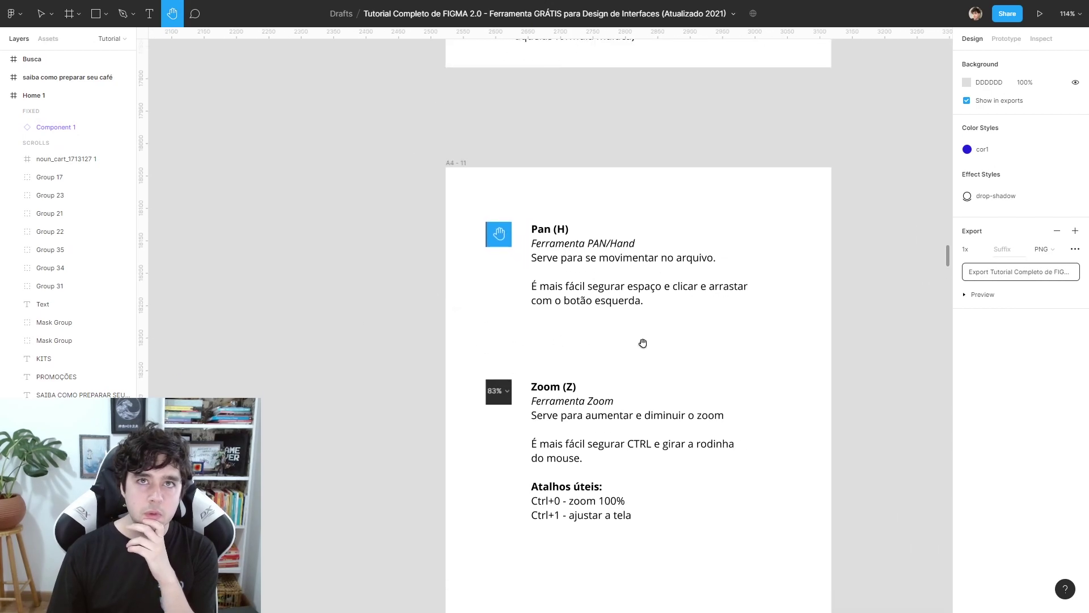
pyautogui.scroll(-2, 647, 236)
pyautogui.hscroll(-1, 587, 242)
pyautogui.press('v')
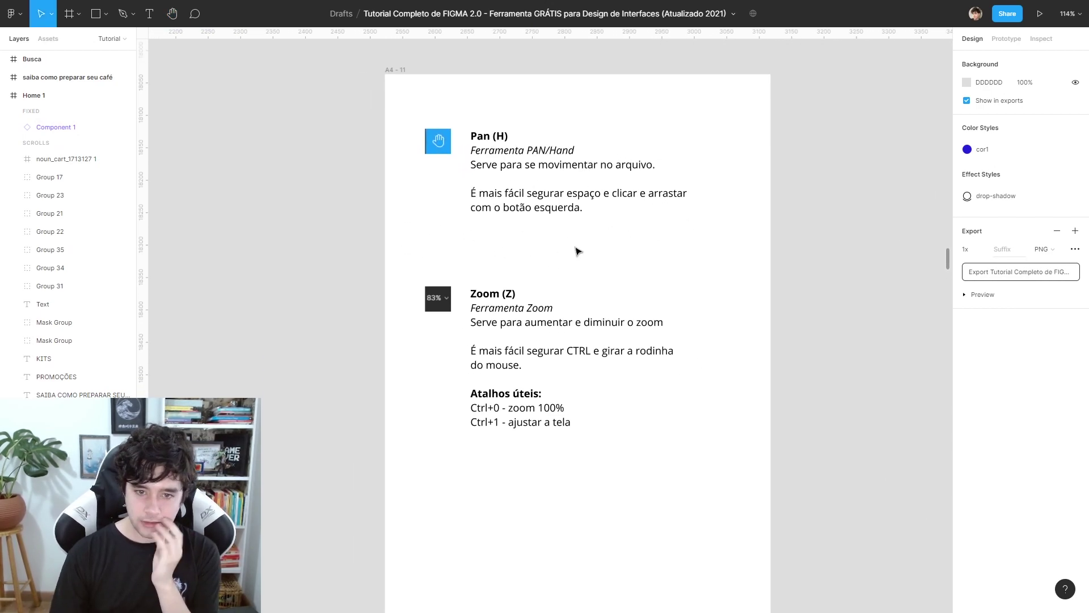
pyautogui.moveTo(741, 328); pyautogui.dragTo(718, 289)
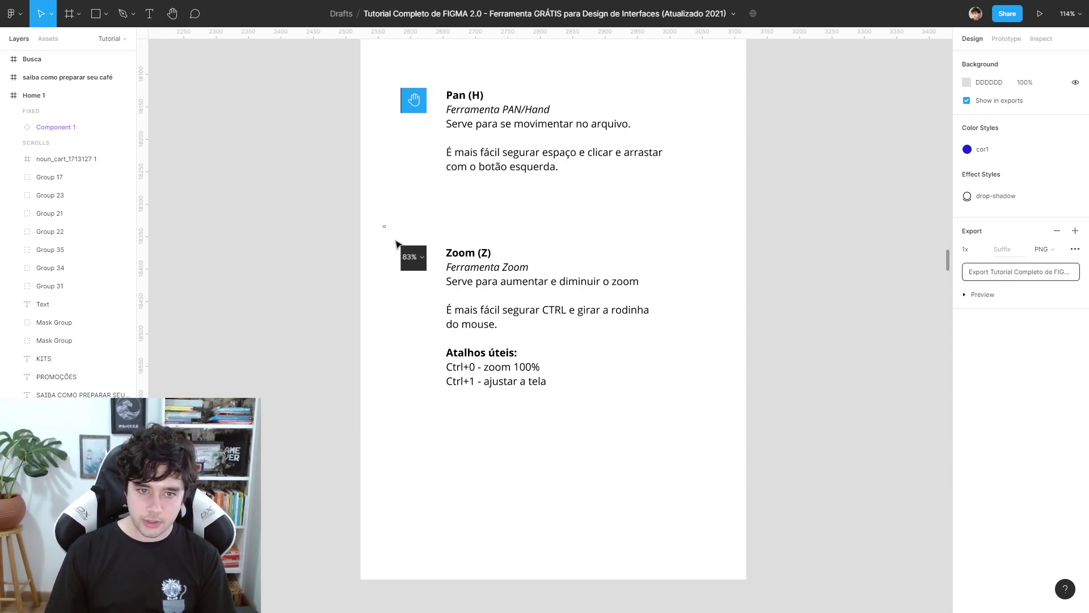
# Marquee-zoom onto the Zoom text, reset to 100%, and scroll to the A4 - 12 page.
pyautogui.press('z')
pyautogui.moveTo(385, 222); pyautogui.dragTo(684, 438)
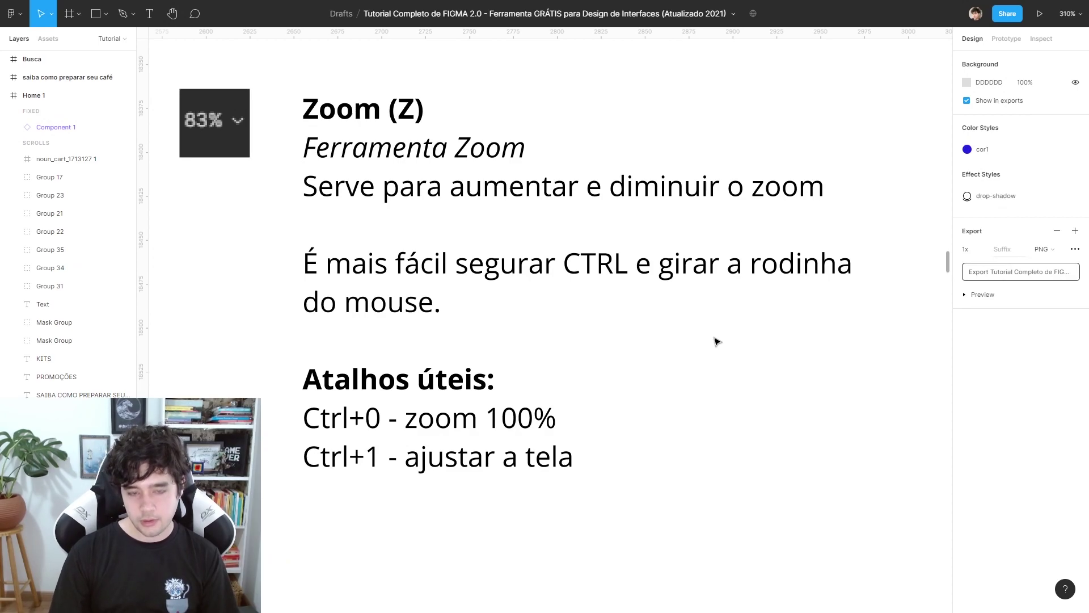
pyautogui.hotkey('ctrl', '0')
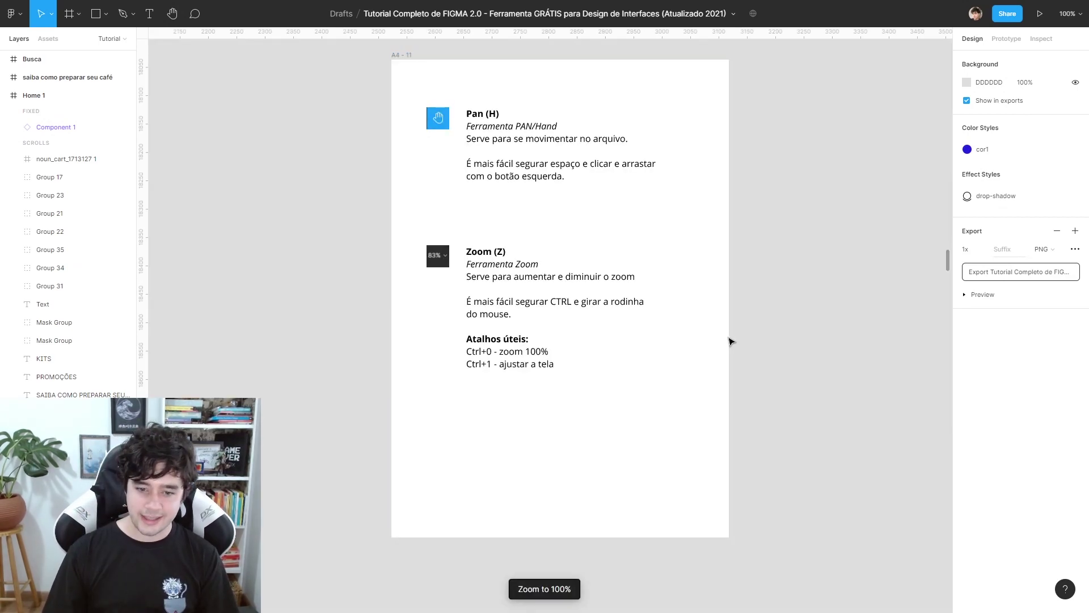
pyautogui.scroll(-3, 731, 340)
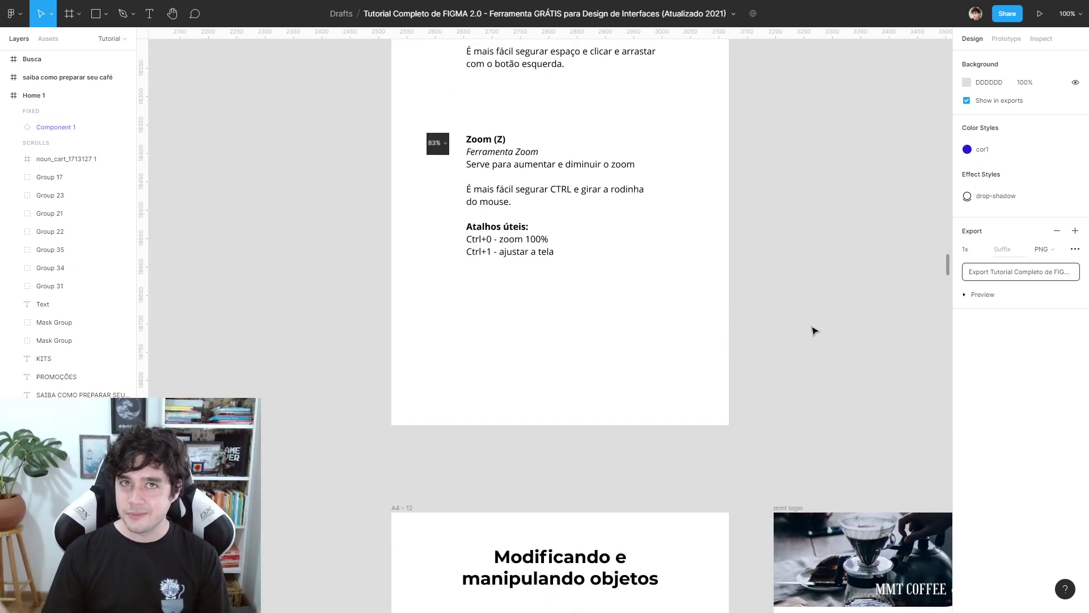
pyautogui.scroll(-3, 815, 303)
pyautogui.scroll(-4, 805, 165)
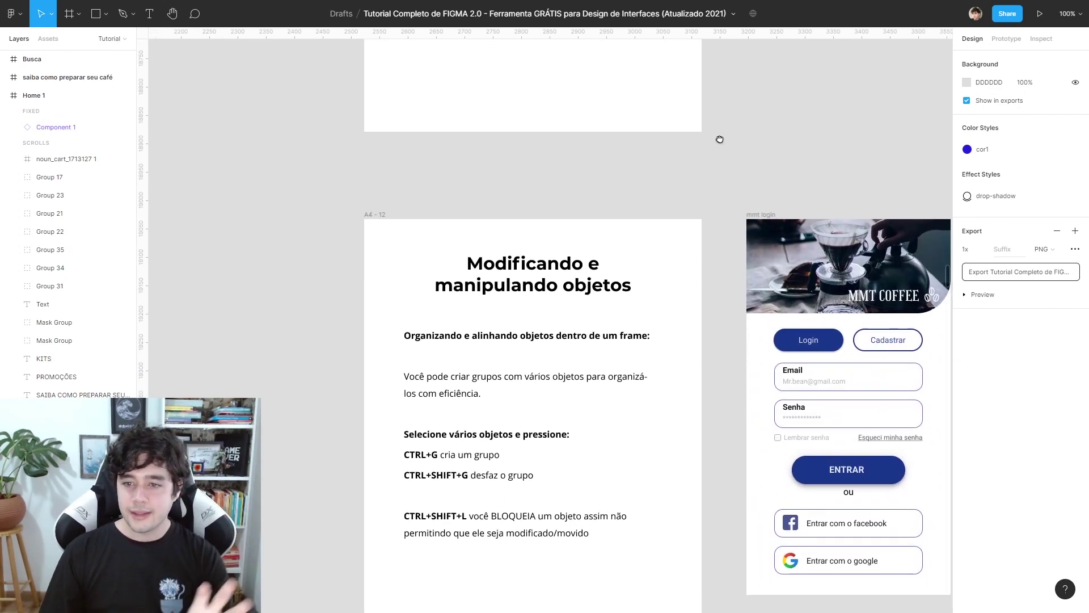
pyautogui.moveTo(721, 126); pyautogui.dragTo(732, 123)
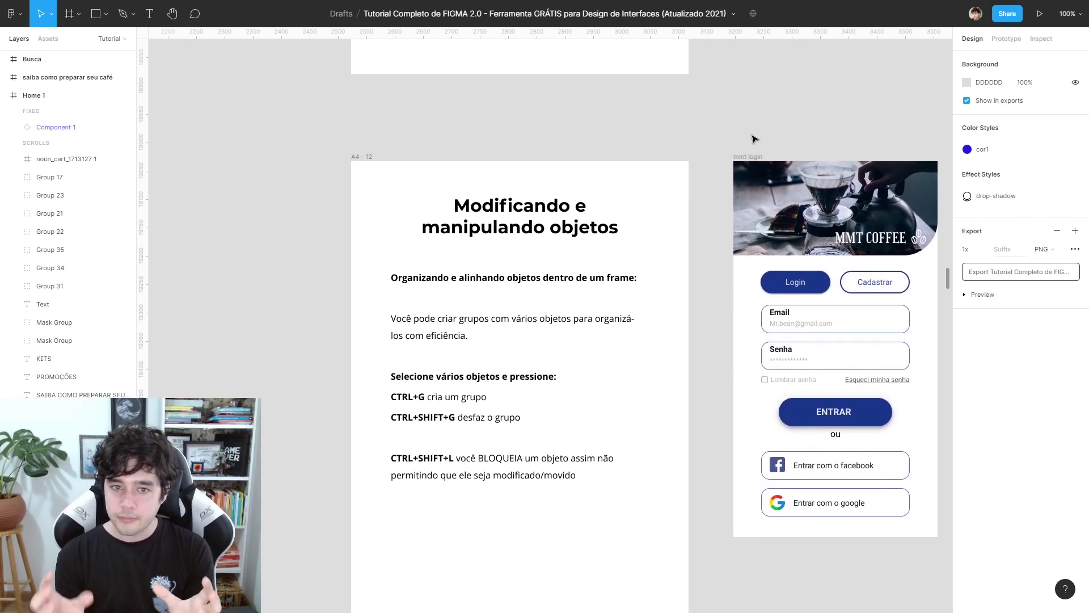
# Bring the Modificando frame and the mmt login mockup into view.
pyautogui.scroll(10, 694, 80)
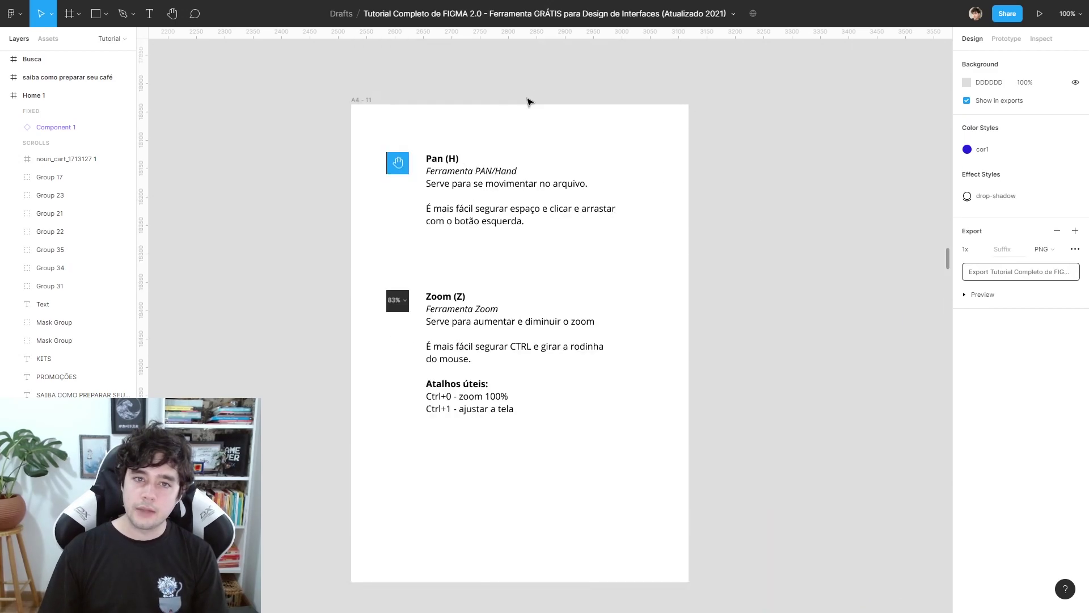
pyautogui.scroll(9, 529, 100)
pyautogui.scroll(8, 434, 74)
pyautogui.scroll(4, 511, 227)
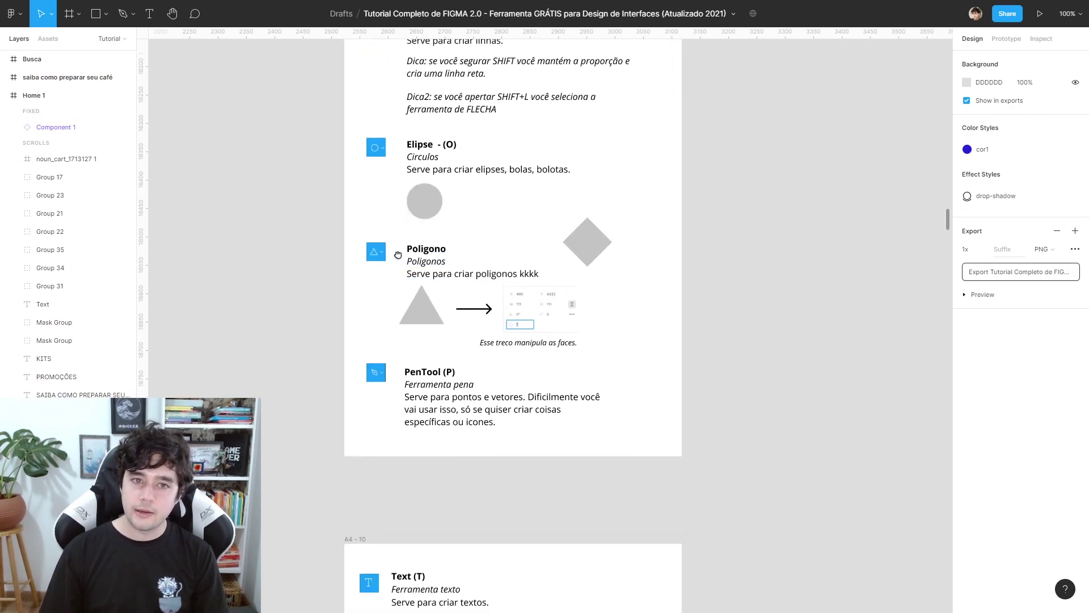
pyautogui.scroll(6, 473, 482)
pyautogui.scroll(-7, 473, 482)
pyautogui.scroll(-7, 483, 397)
pyautogui.scroll(-2, 493, 284)
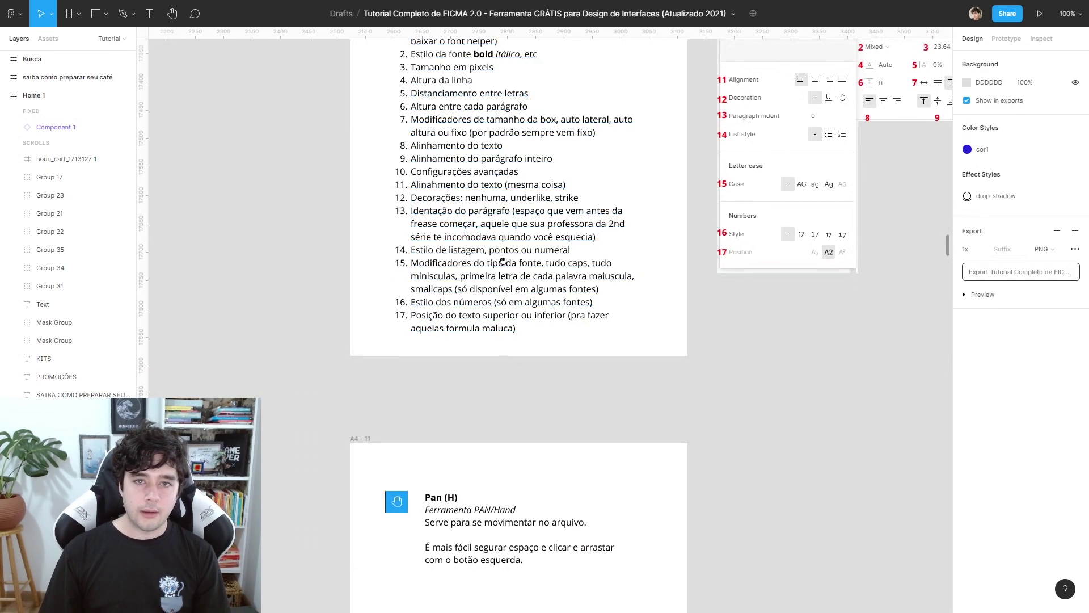
pyautogui.scroll(-8, 505, 181)
pyautogui.moveTo(505, 181)
pyautogui.mouseDown()
pyautogui.moveTo(509, 97)
pyautogui.moveTo(536, 2)
pyautogui.mouseUp()
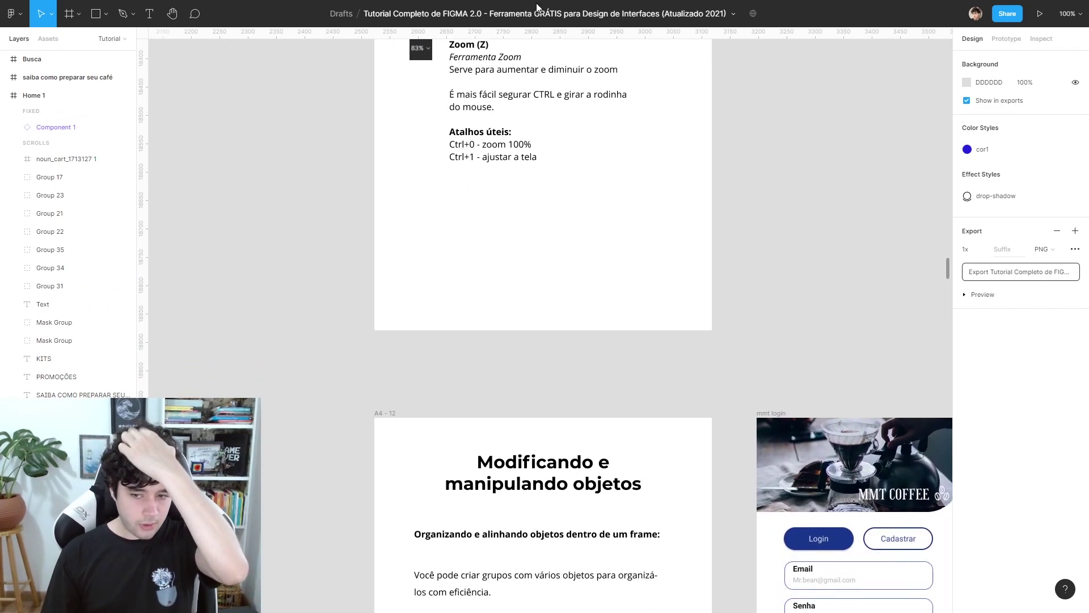
# Move the mmt login mockup farther right, leaving open canvas space between the frames.
pyautogui.scroll(-1, 618, 125)
pyautogui.scroll(-3, 637, 134)
pyautogui.scroll(-1, 637, 134)
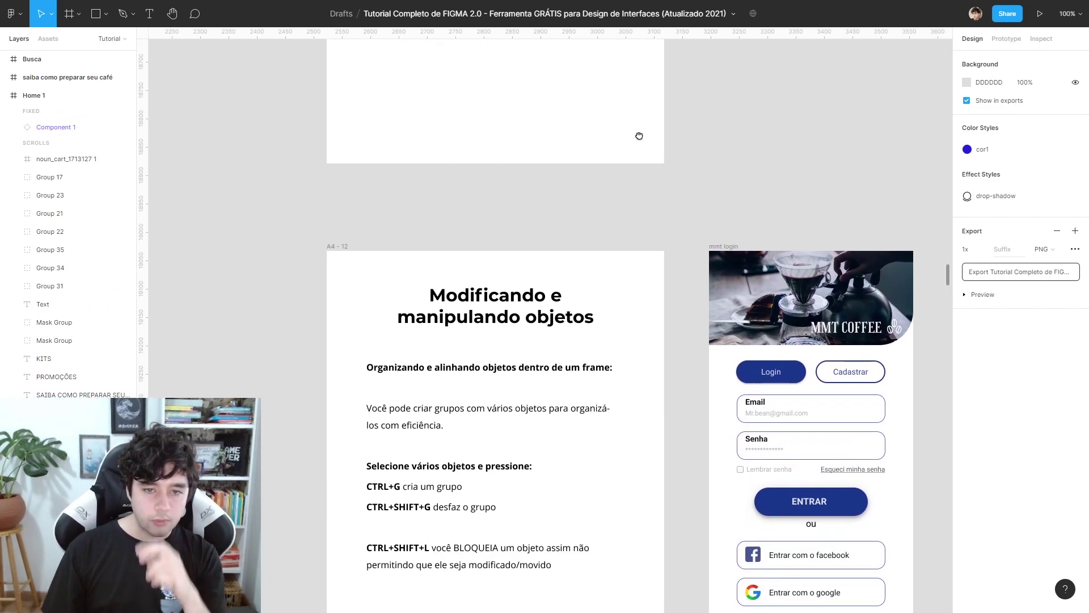
pyautogui.scroll(-3, 688, 91)
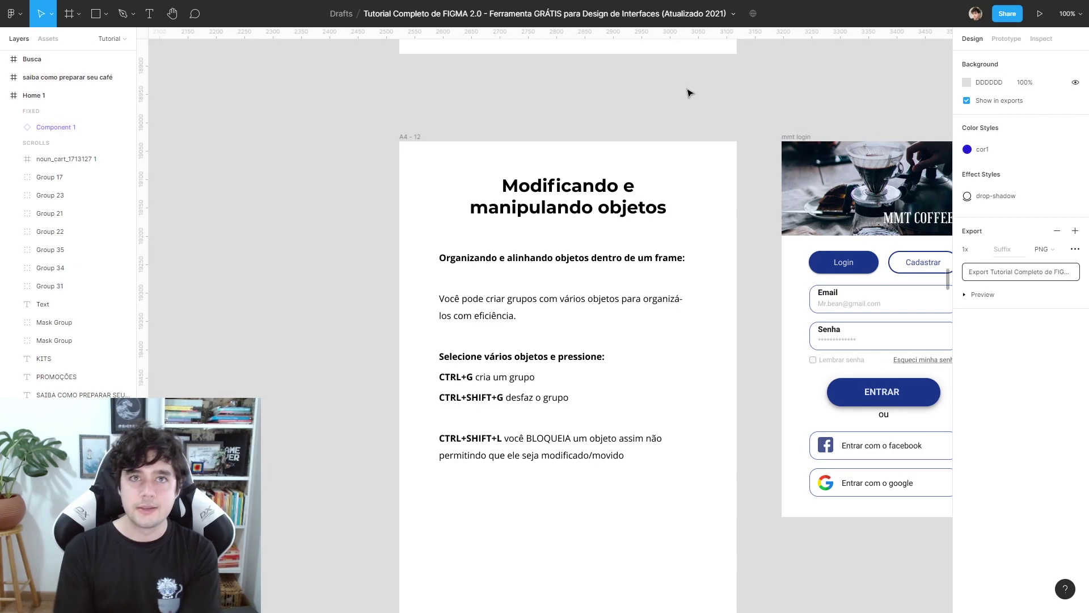
pyautogui.hscroll(3, 653, 136)
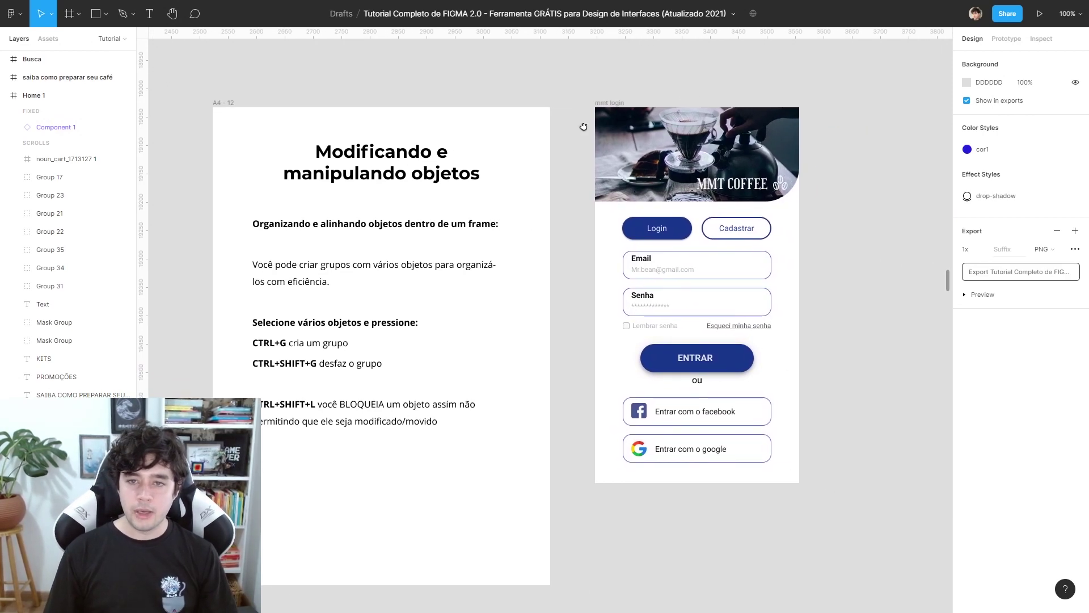
pyautogui.hscroll(-1, 585, 119)
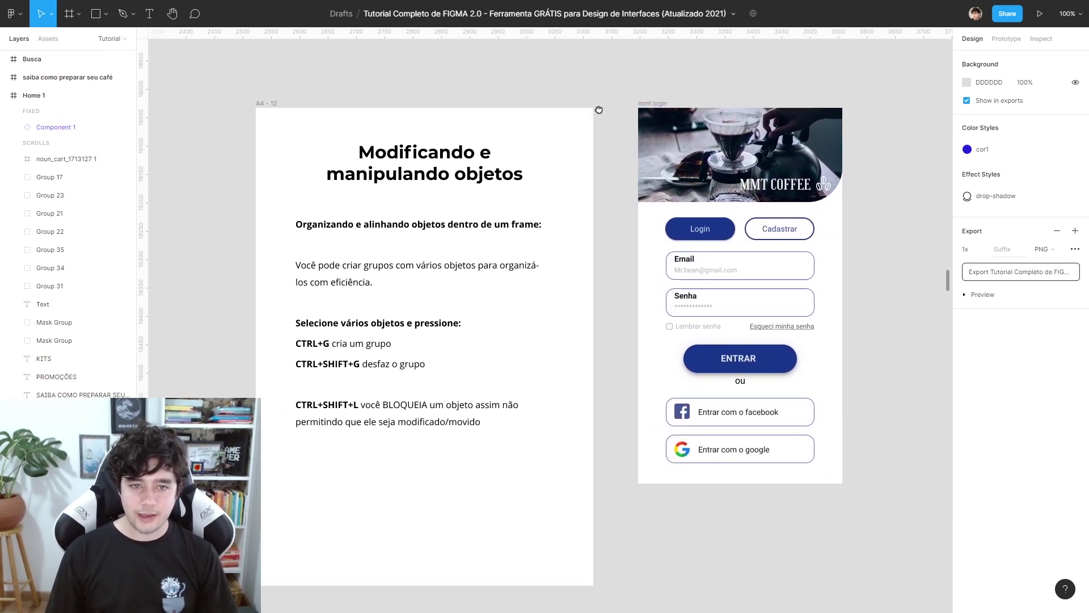
pyautogui.hscroll(3, 573, 113)
pyautogui.moveTo(567, 107); pyautogui.dragTo(677, 101)
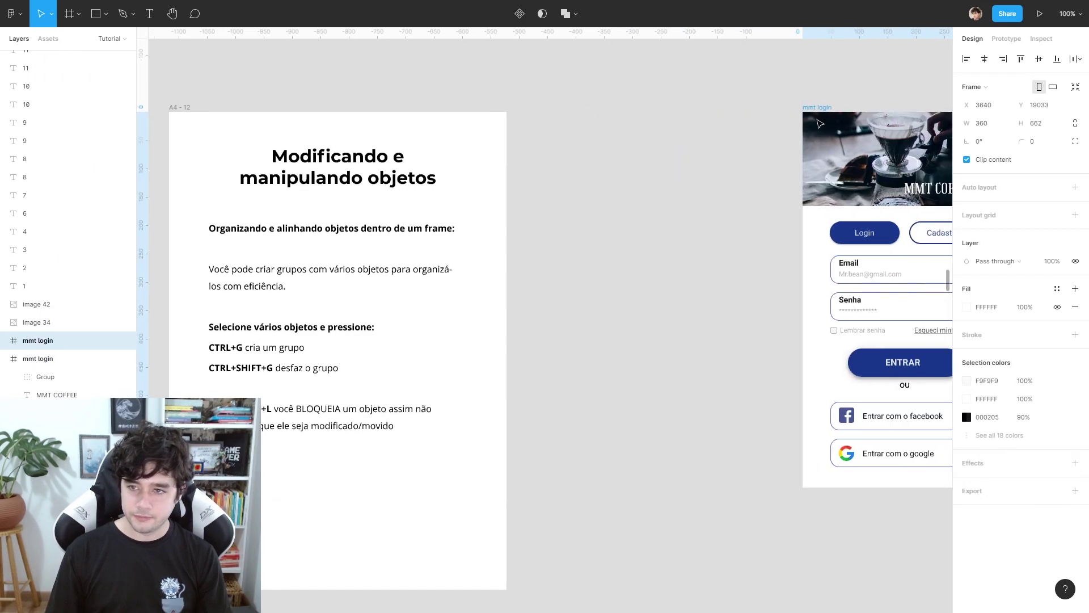
pyautogui.moveTo(480, 119); pyautogui.dragTo(632, 141)
pyautogui.hscroll(-2, 586, 129)
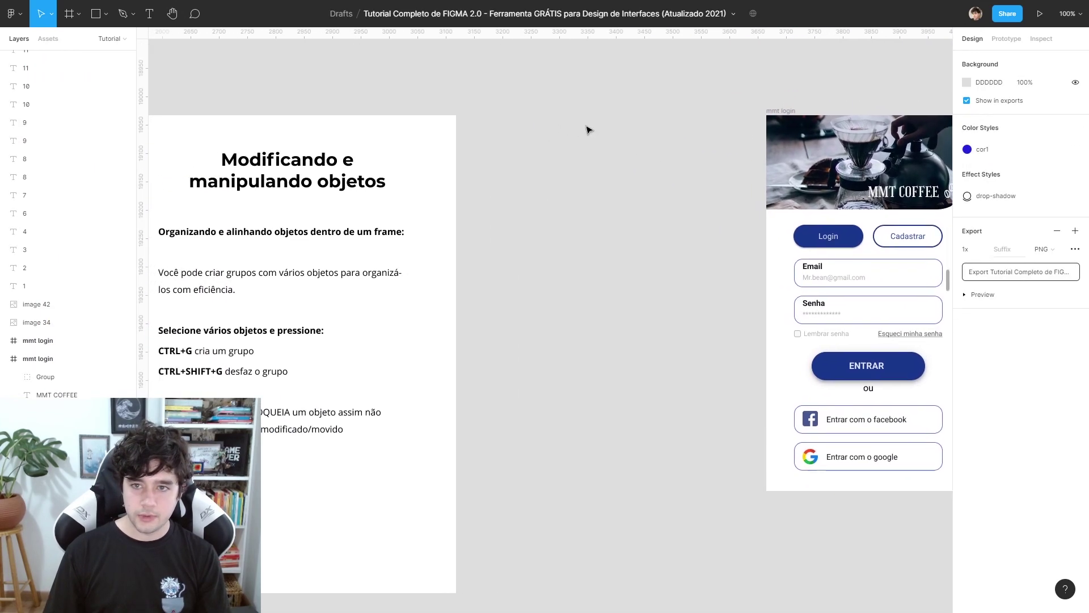
# Create an Android - 1 frame (360 × 640) in the gap between the frames.
pyautogui.press('f')
pyautogui.click(1006, 276)
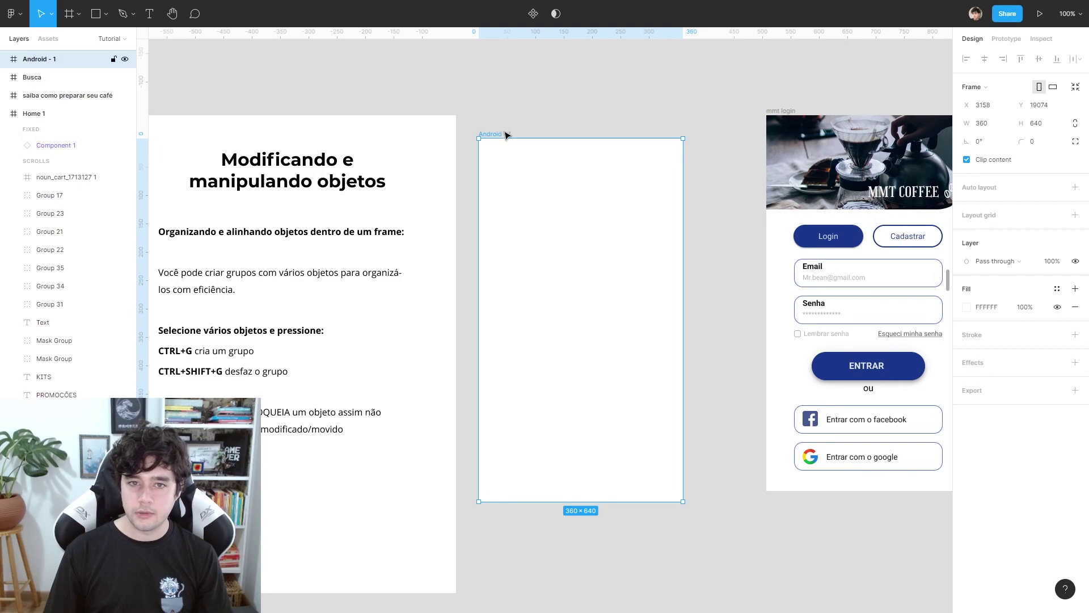
pyautogui.moveTo(505, 134); pyautogui.dragTo(521, 116)
pyautogui.click(510, 97)
pyautogui.moveTo(550, 181)
pyautogui.mouseDown()
pyautogui.moveTo(520, 175)
pyautogui.moveTo(577, 192)
pyautogui.mouseUp()
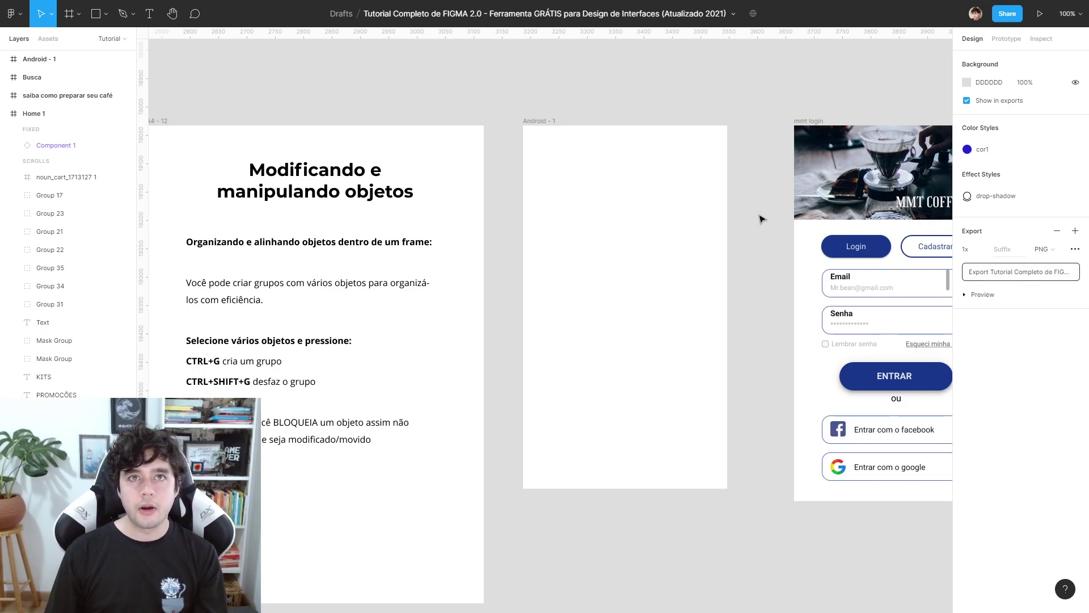
# Copy the mockup's Login button into the Android - 1 frame.
pyautogui.click(862, 240)
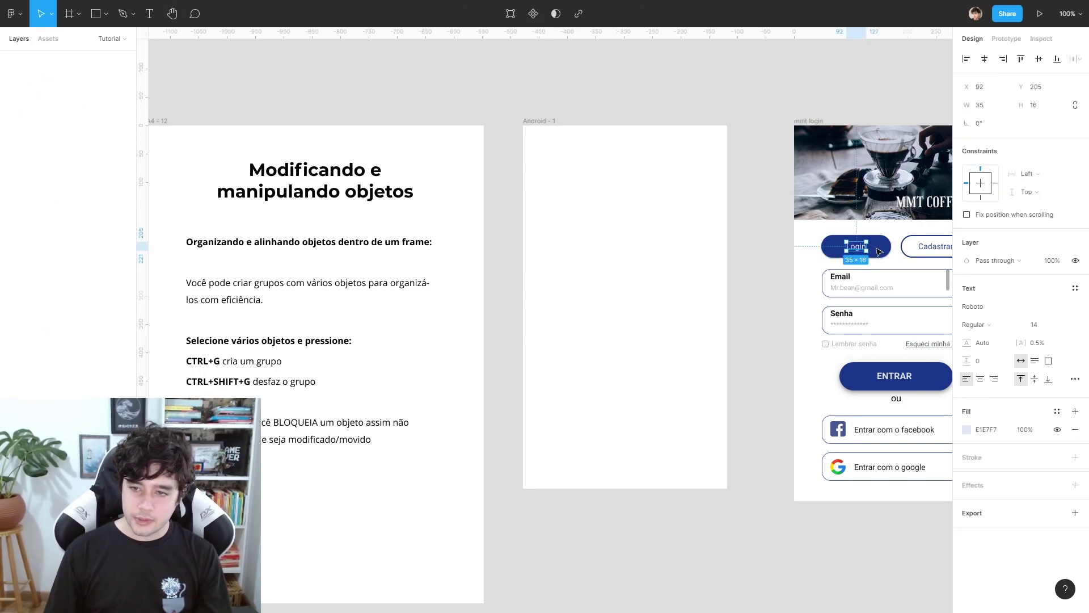
pyautogui.moveTo(862, 244); pyautogui.dragTo(641, 278)
pyautogui.click(666, 299)
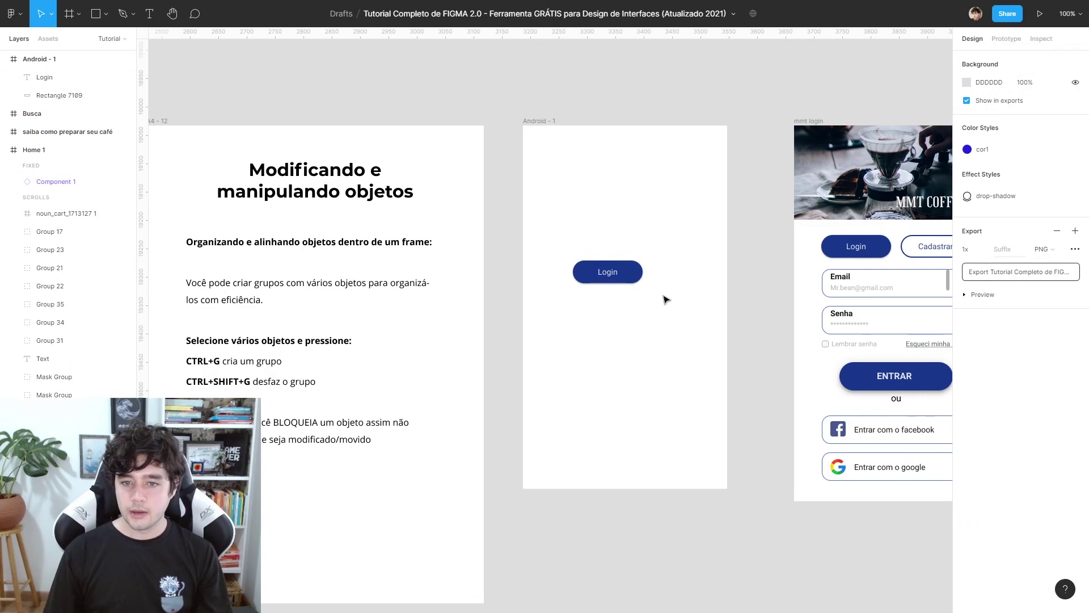
pyautogui.click(597, 268)
pyautogui.click(679, 324)
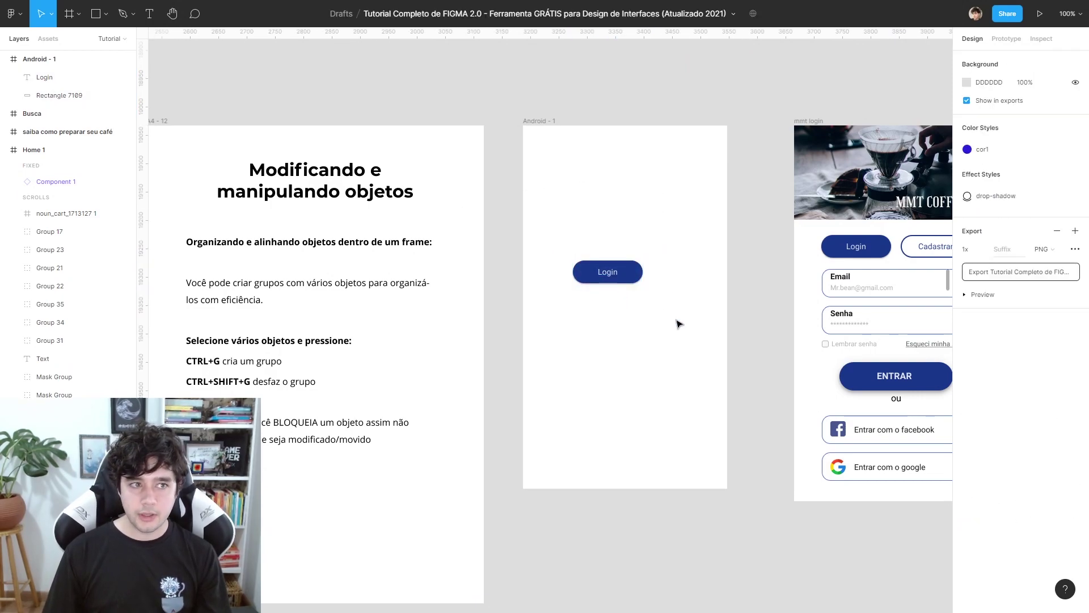
# Rename the copied button's rectangle to botão and move it up and right.
pyautogui.click(611, 276)
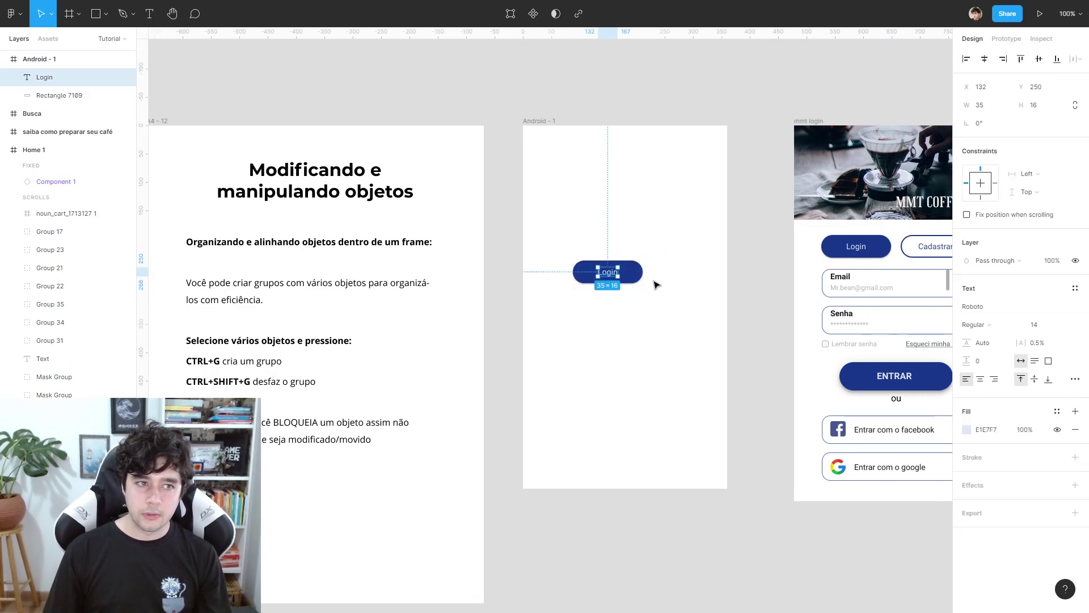
pyautogui.click(53, 96)
pyautogui.write('bo')
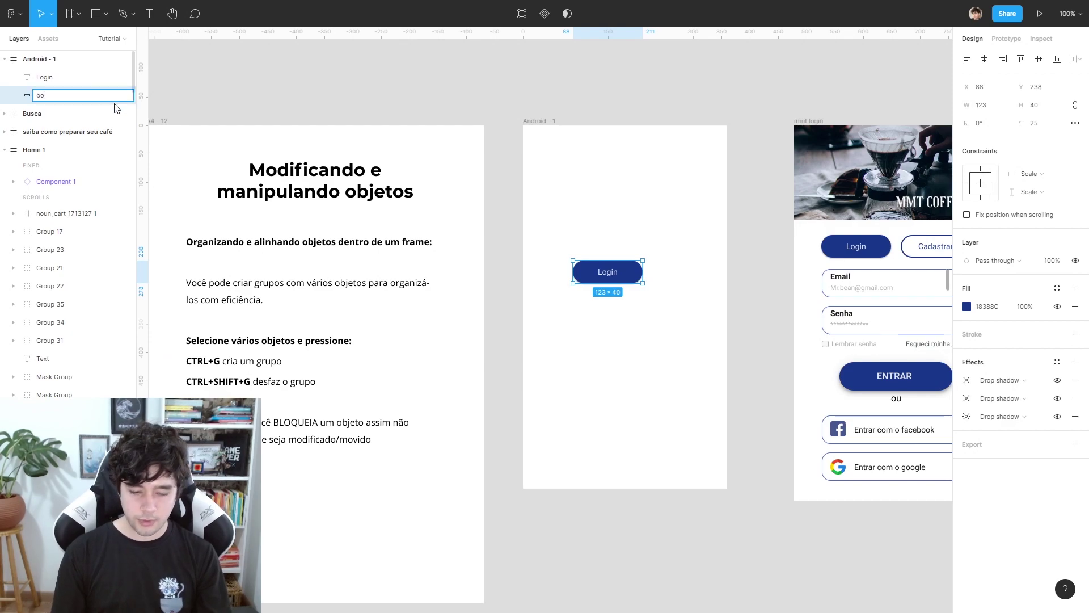
pyautogui.write('tão')
pyautogui.press('Return')
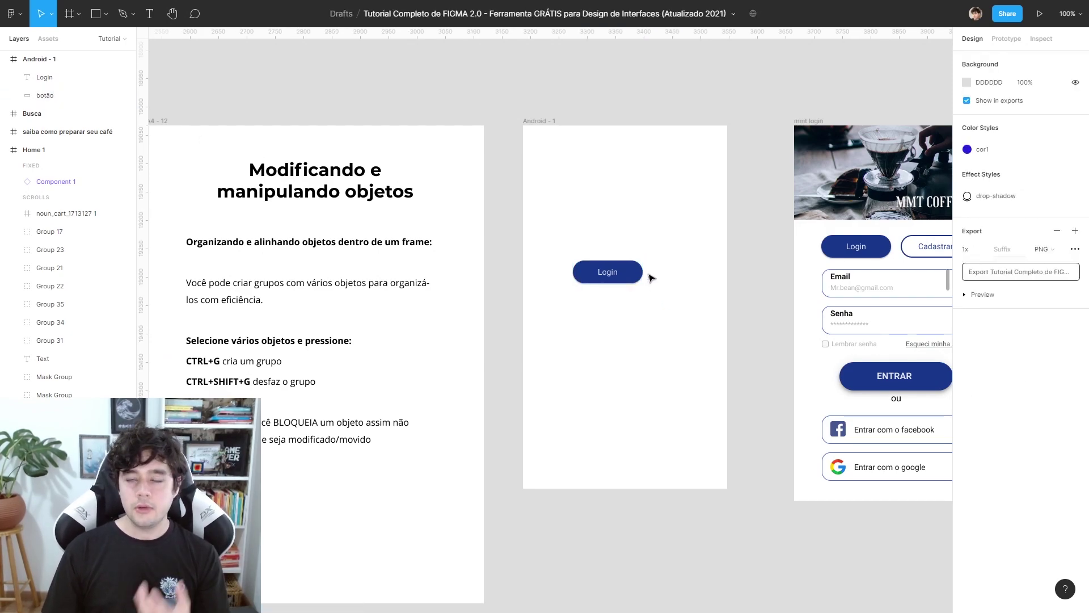
pyautogui.moveTo(642, 274); pyautogui.dragTo(685, 211)
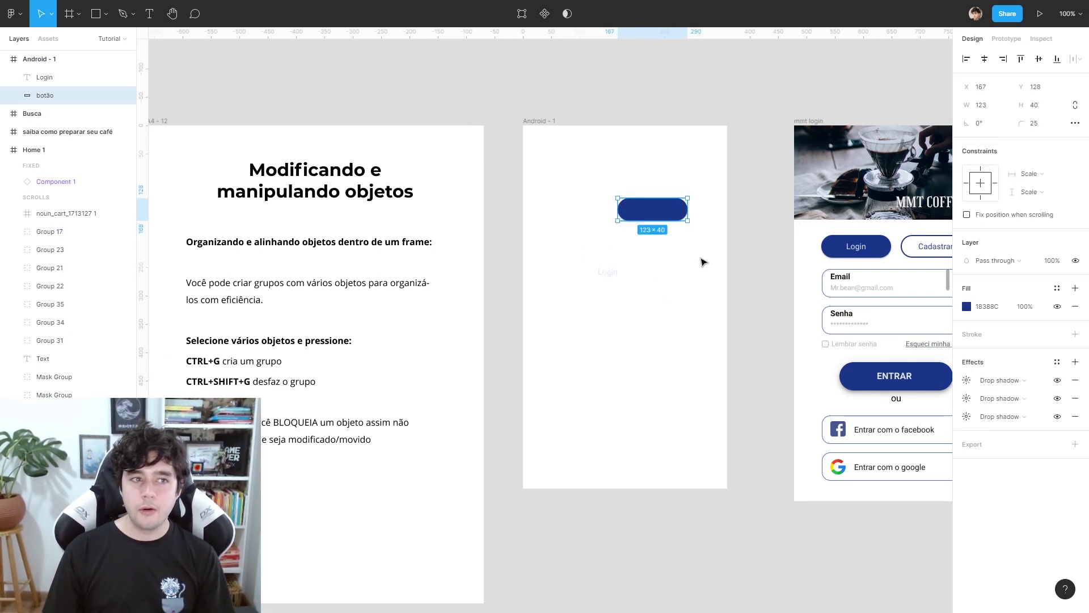
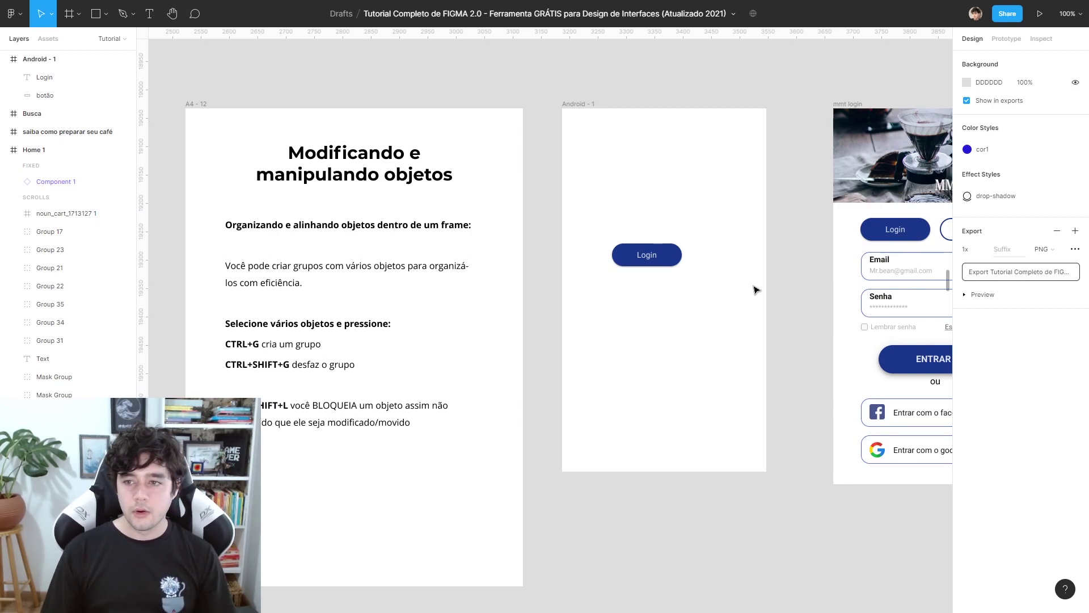
# Group the Login text and button shape, then nudge the group slightly down and right.
pyautogui.hscroll(2, 698, 255)
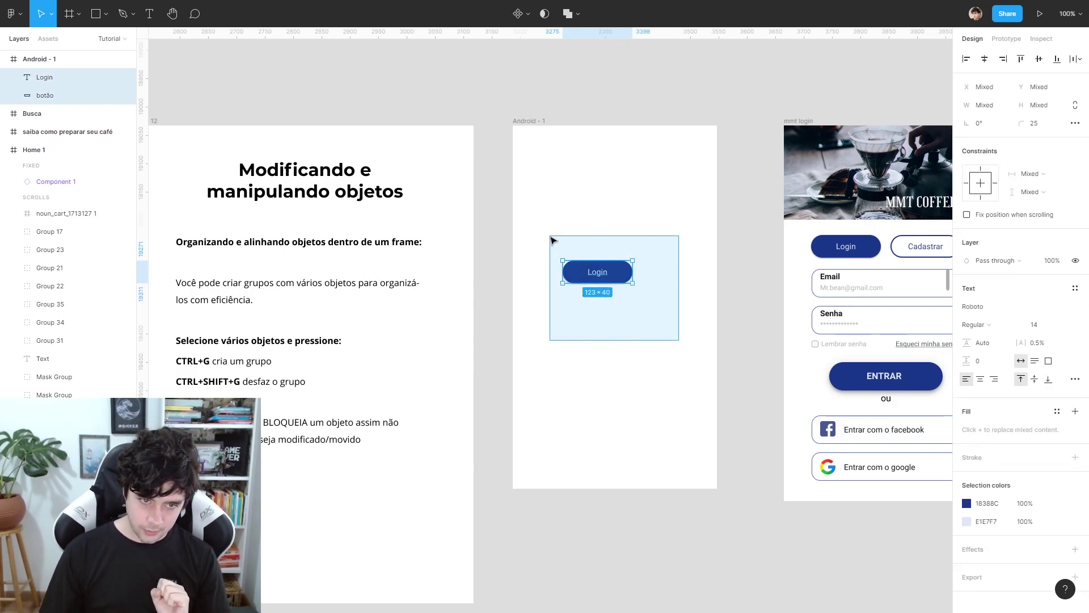
pyautogui.moveTo(681, 343); pyautogui.dragTo(541, 226)
pyautogui.hotkey('ctrl', 'g')
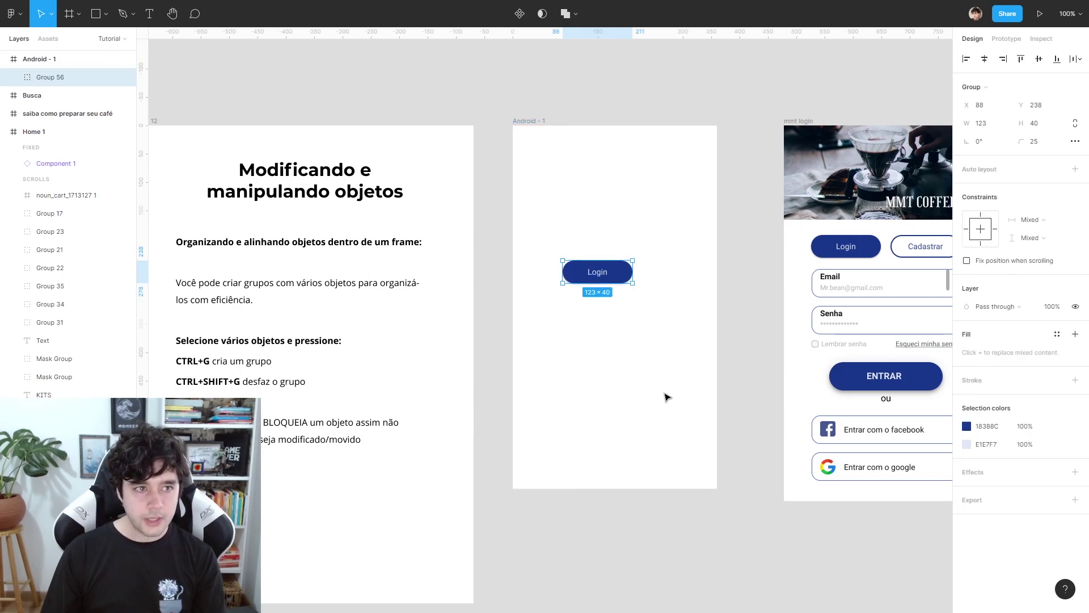
pyautogui.moveTo(600, 275); pyautogui.dragTo(603, 282)
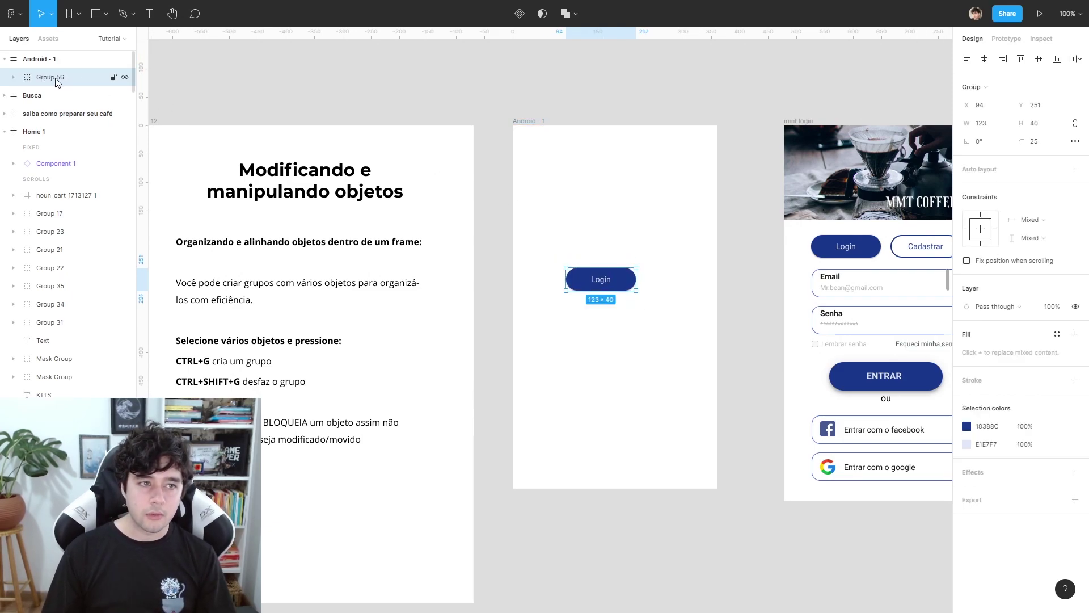
# Rename the new group in the Layers panel to 'BTN / Login'.
pyautogui.click(14, 77)
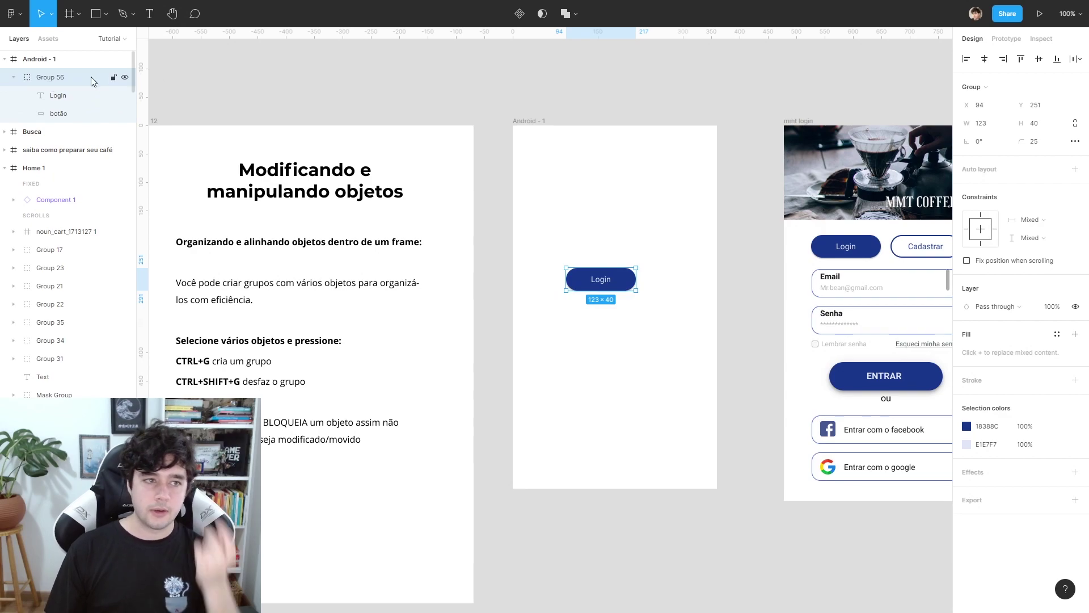
pyautogui.doubleClick(56, 81)
pyautogui.write('Botã')
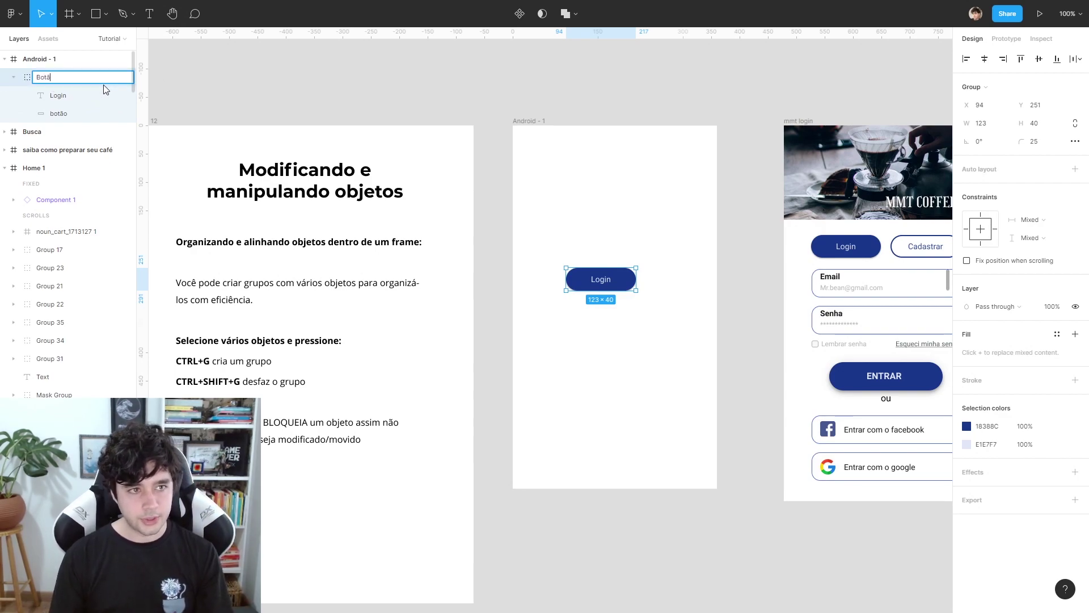
pyautogui.press('Return')
pyautogui.hotkey('ctrl', 'r')
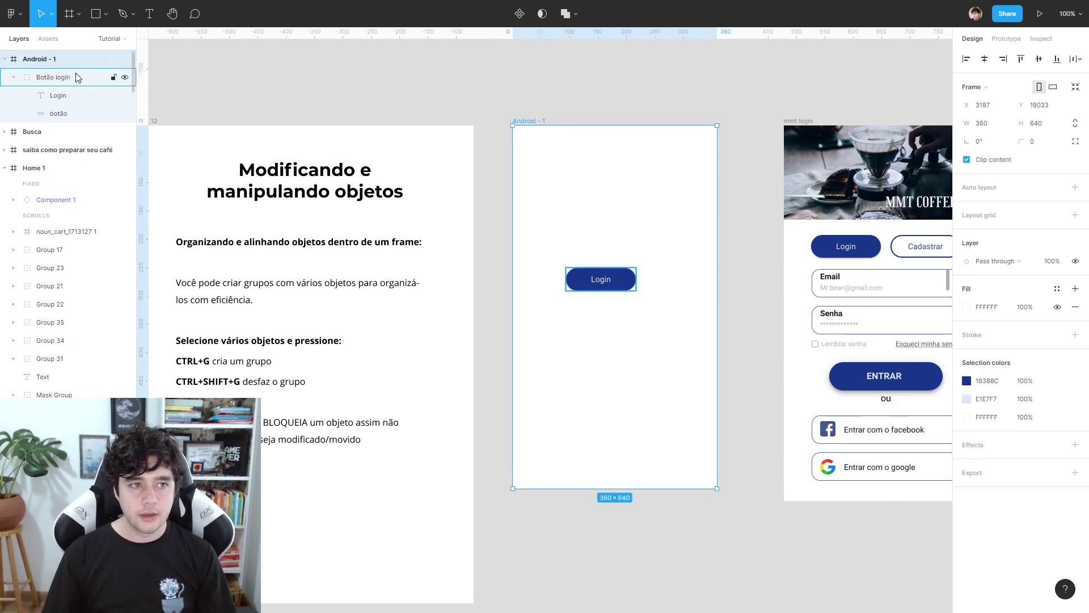
pyautogui.doubleClick(78, 77)
pyautogui.write('BTN / Log')
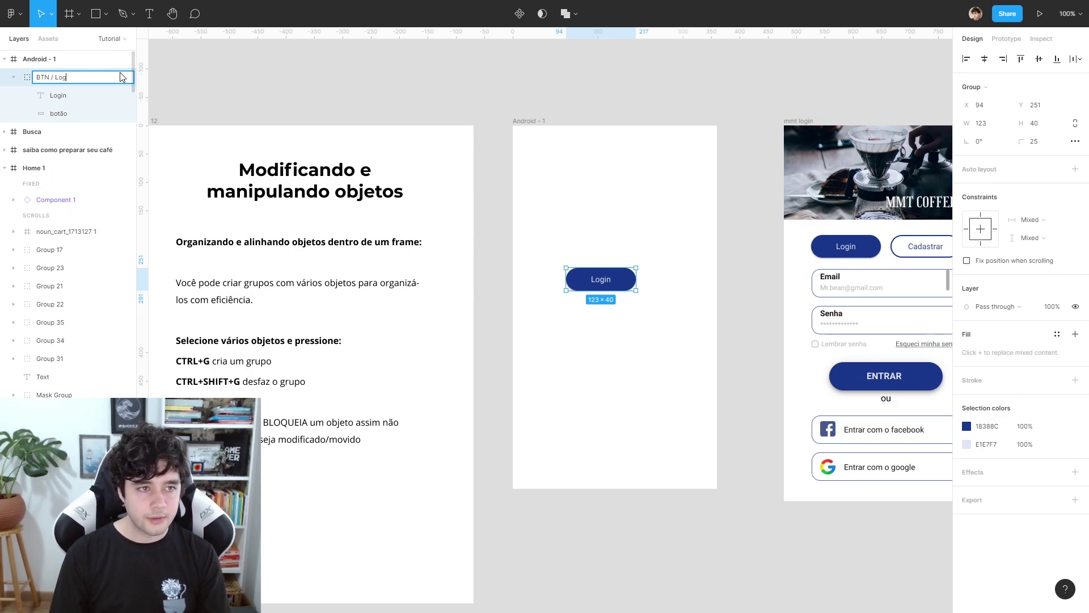
pyautogui.write('in')
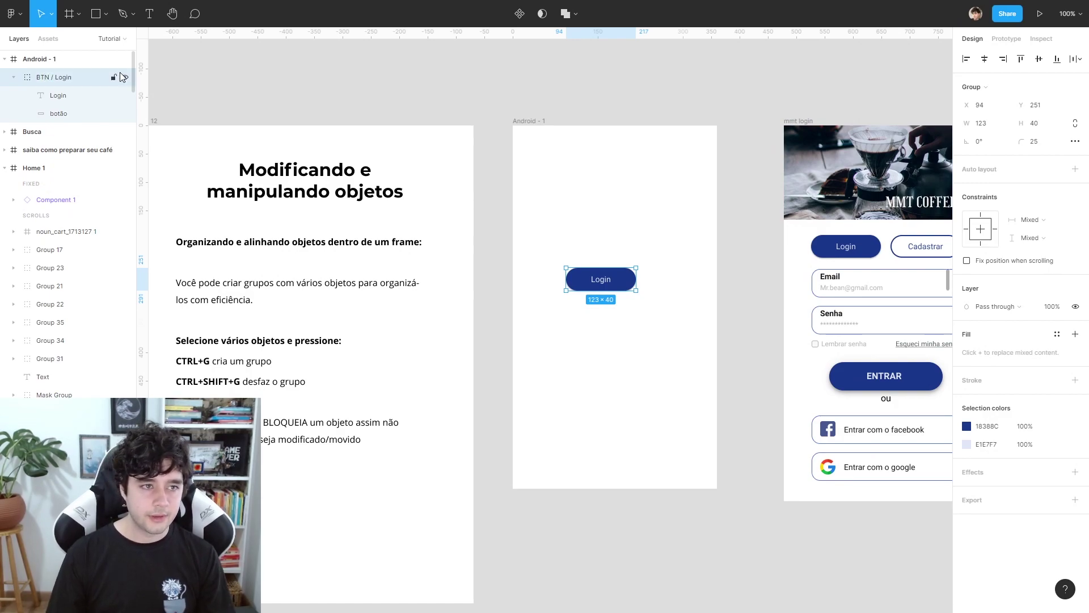
pyautogui.click(603, 199)
pyautogui.moveTo(737, 312); pyautogui.dragTo(620, 206)
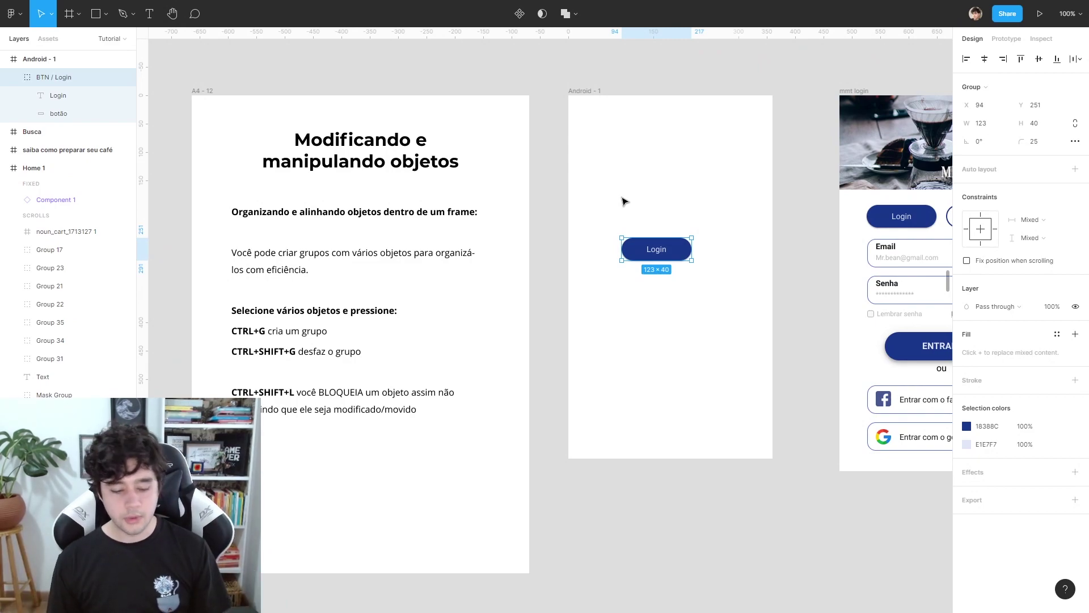
# Ungroup BTN / Login, regroup the Login layers from the right-click menu, and move the group.
pyautogui.hotkey('ctrl', 'shift', 'g')
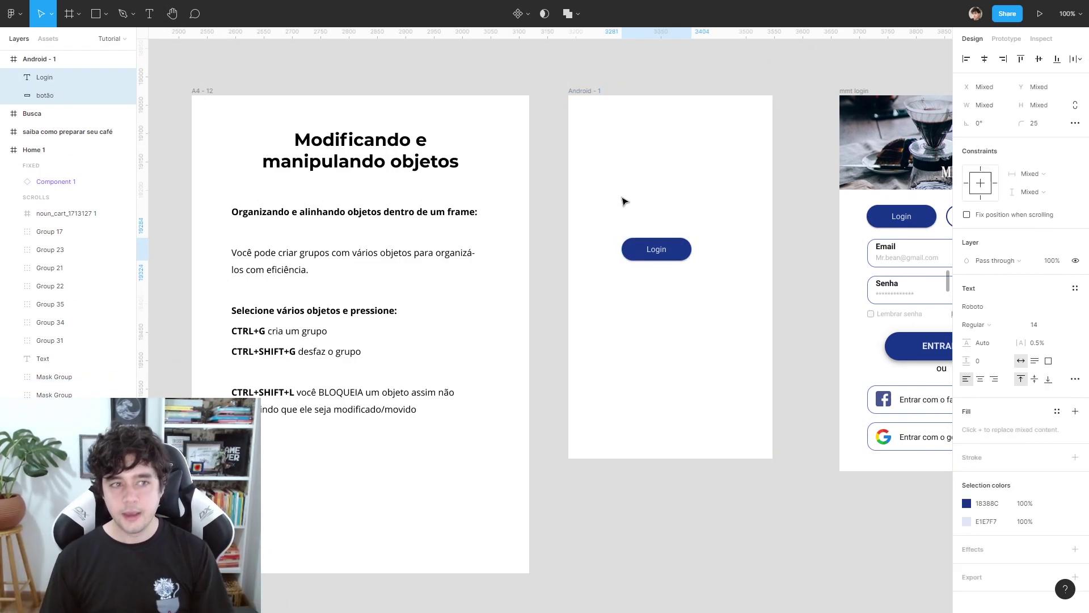
pyautogui.click(624, 201)
pyautogui.hscroll(3, 567, 216)
pyautogui.hscroll(-2, 584, 215)
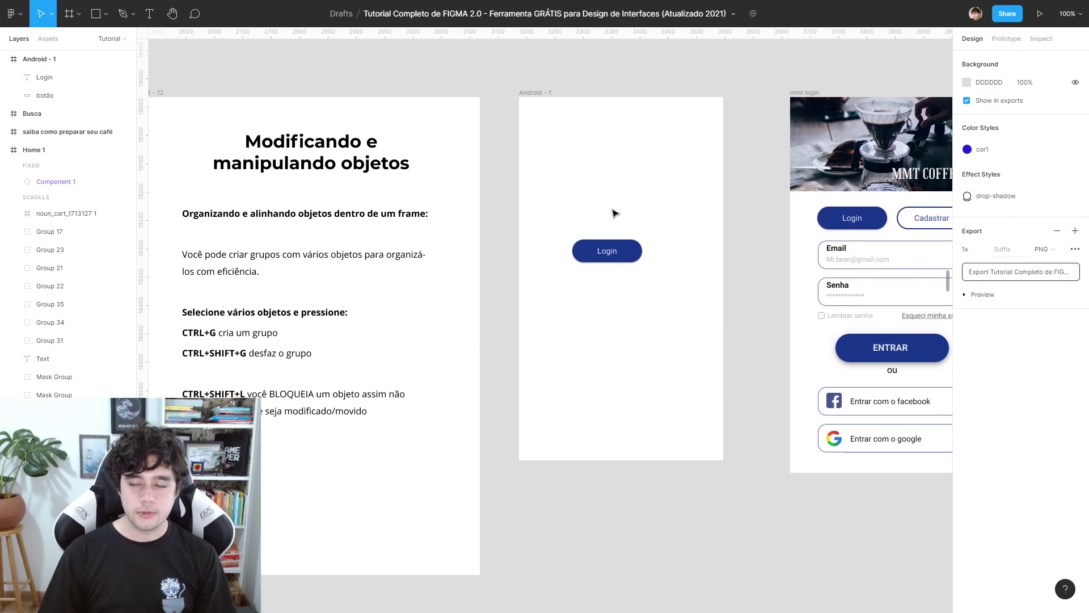
pyautogui.hscroll(-1, 652, 210)
pyautogui.moveTo(692, 321); pyautogui.dragTo(582, 203)
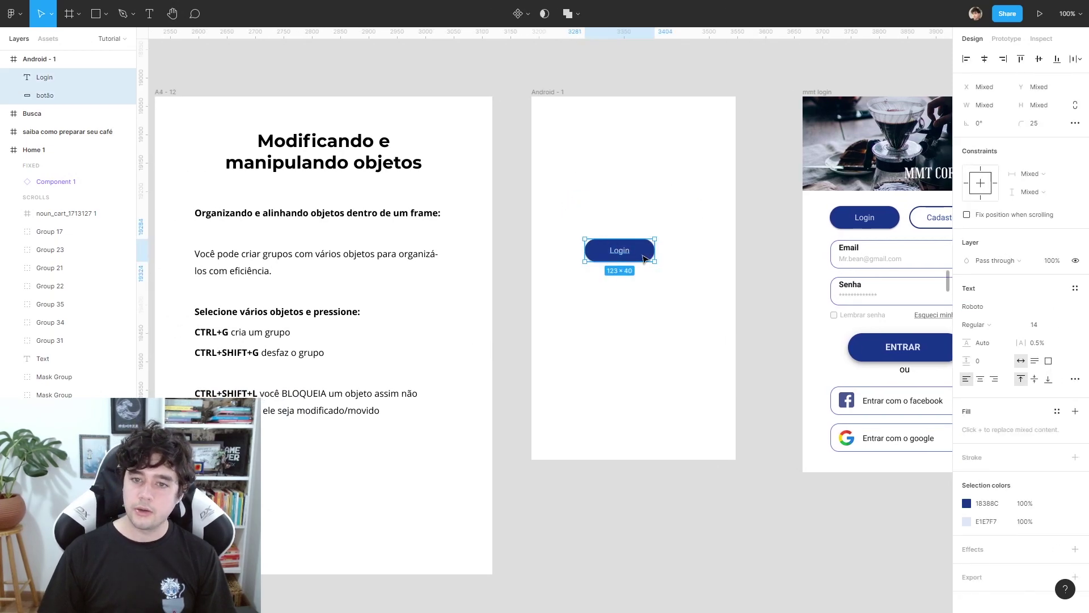
pyautogui.rightClick(618, 256)
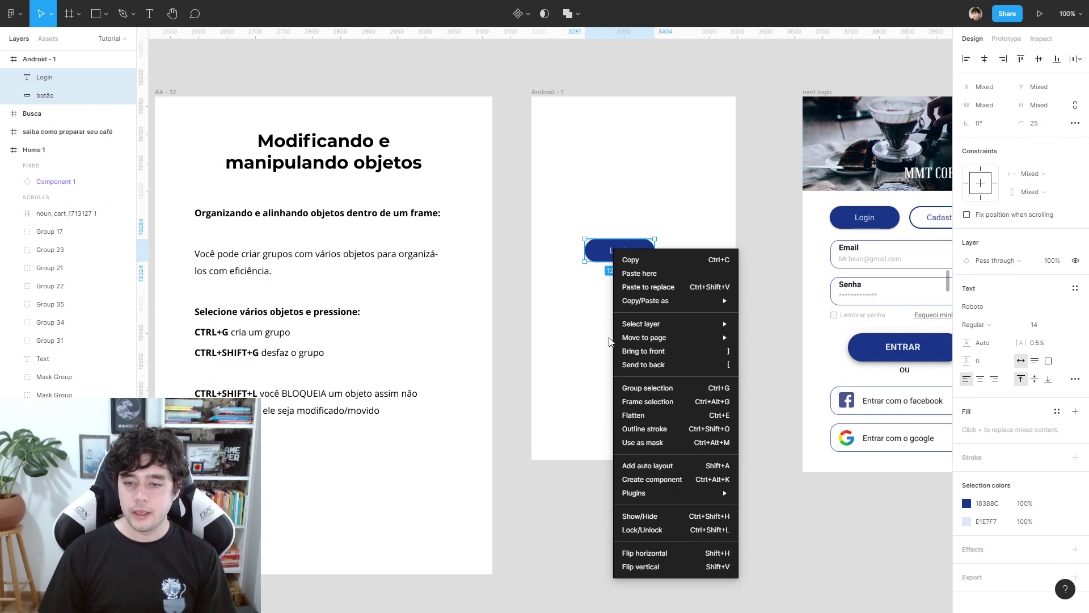
pyautogui.click(714, 389)
pyautogui.click(667, 312)
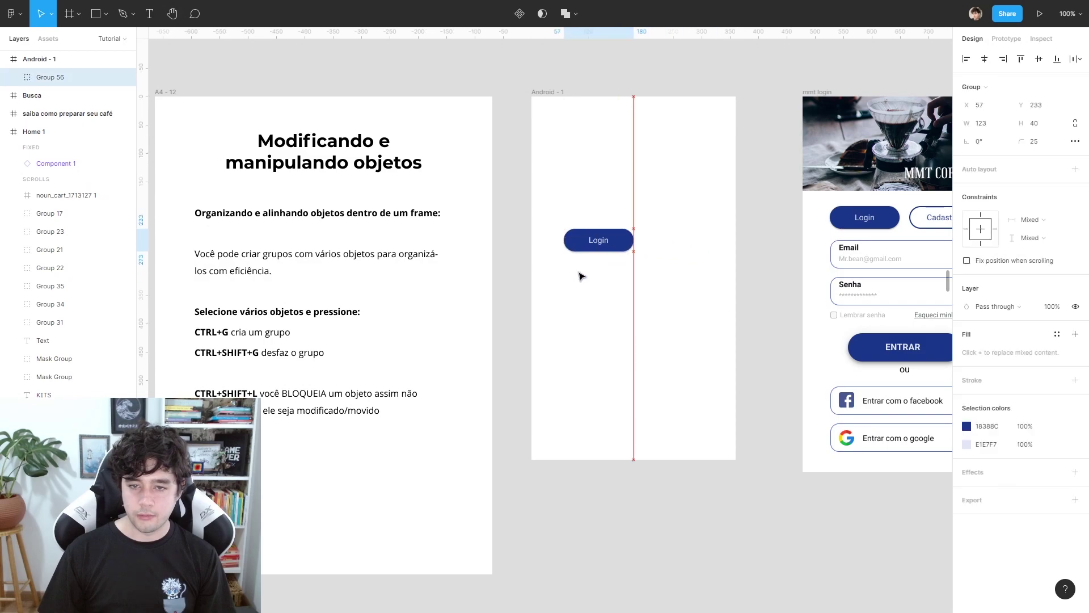
pyautogui.moveTo(624, 250)
pyautogui.mouseDown()
pyautogui.moveTo(649, 284)
pyautogui.moveTo(621, 295)
pyautogui.moveTo(703, 153)
pyautogui.moveTo(643, 279)
pyautogui.mouseUp()
pyautogui.click(613, 260)
# Ungroup the Login group from the right-click menu and delete the Login text and button.
pyautogui.moveTo(720, 352); pyautogui.dragTo(590, 248)
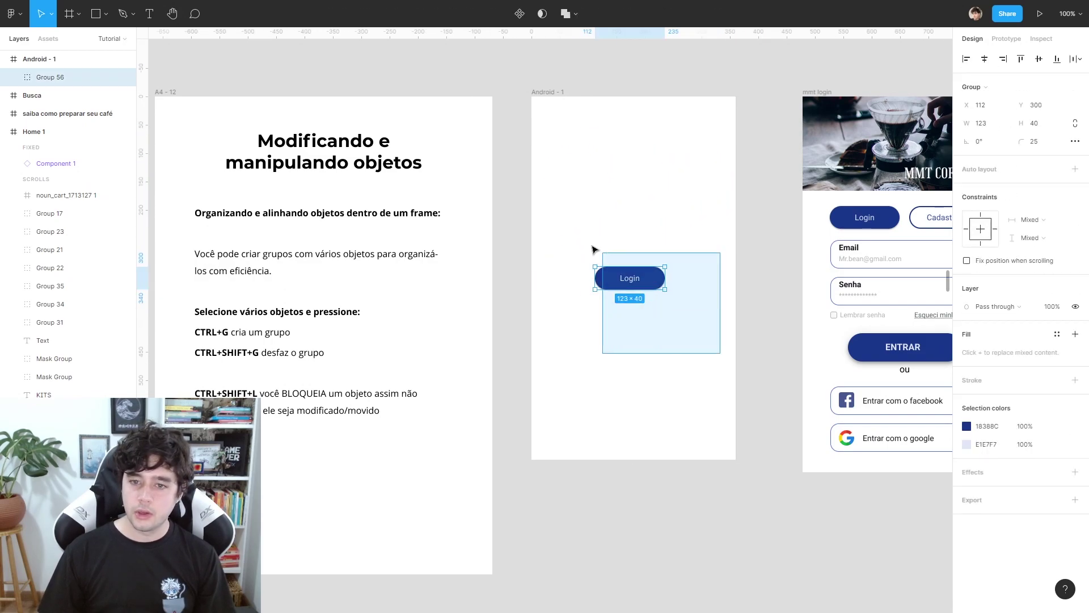
pyautogui.rightClick(631, 281)
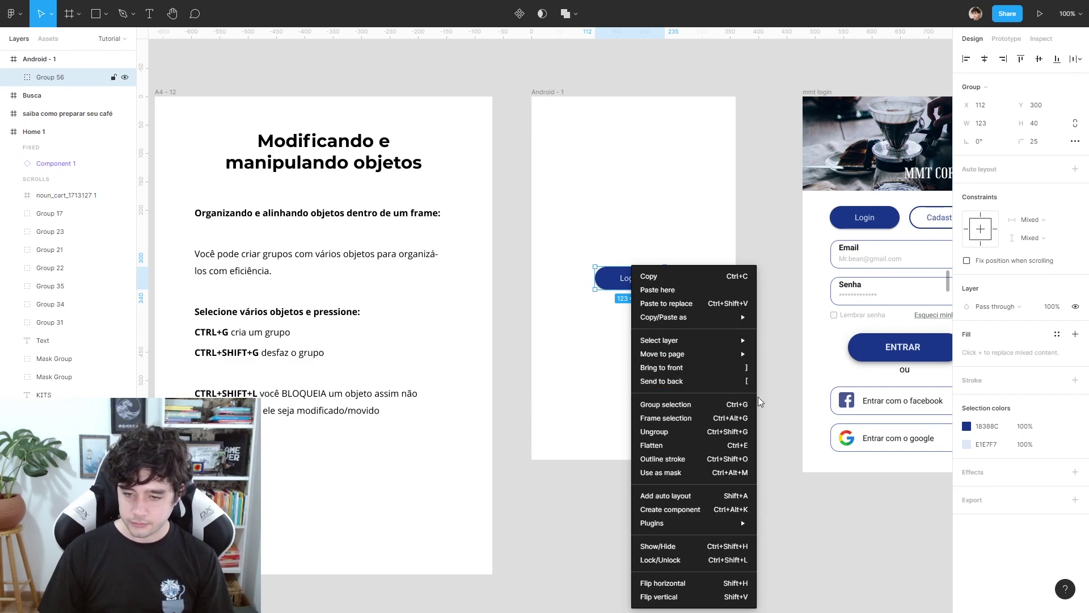
pyautogui.click(689, 432)
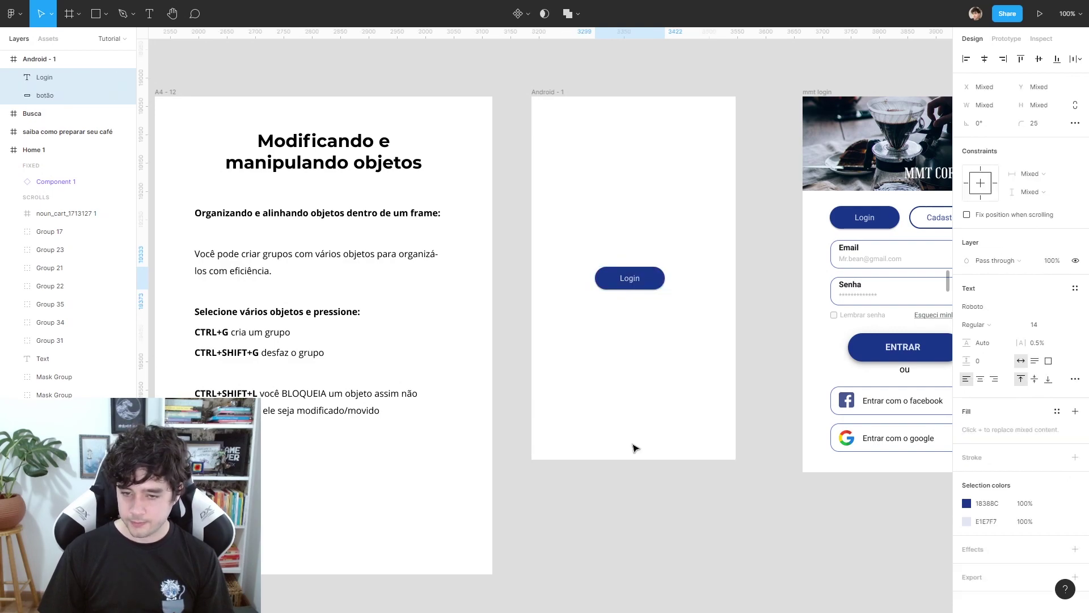
pyautogui.click(670, 372)
pyautogui.moveTo(655, 324); pyautogui.dragTo(695, 342)
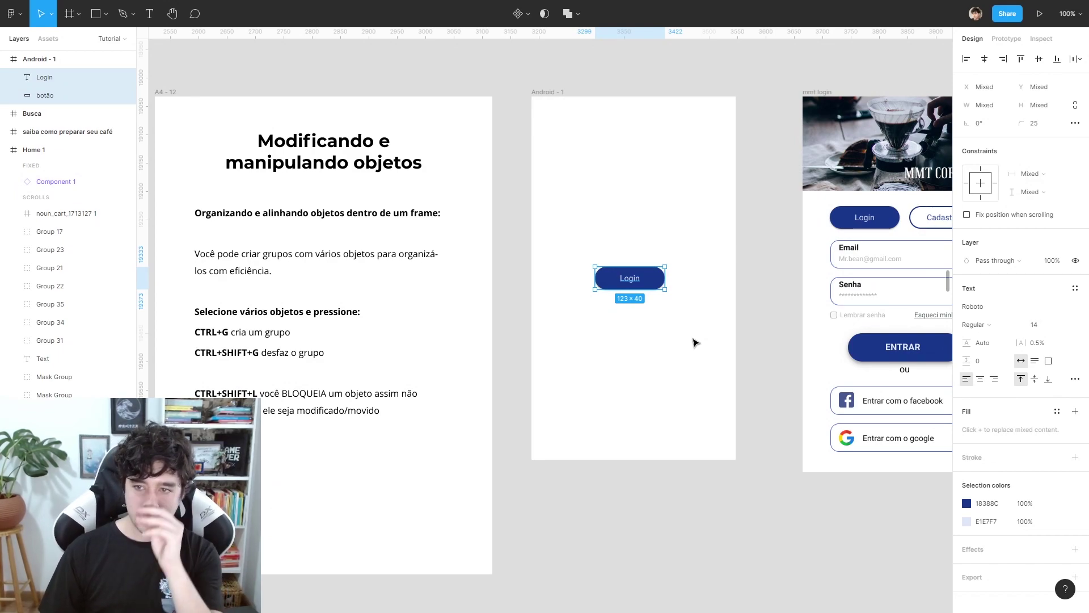
pyautogui.hscroll(2, 695, 342)
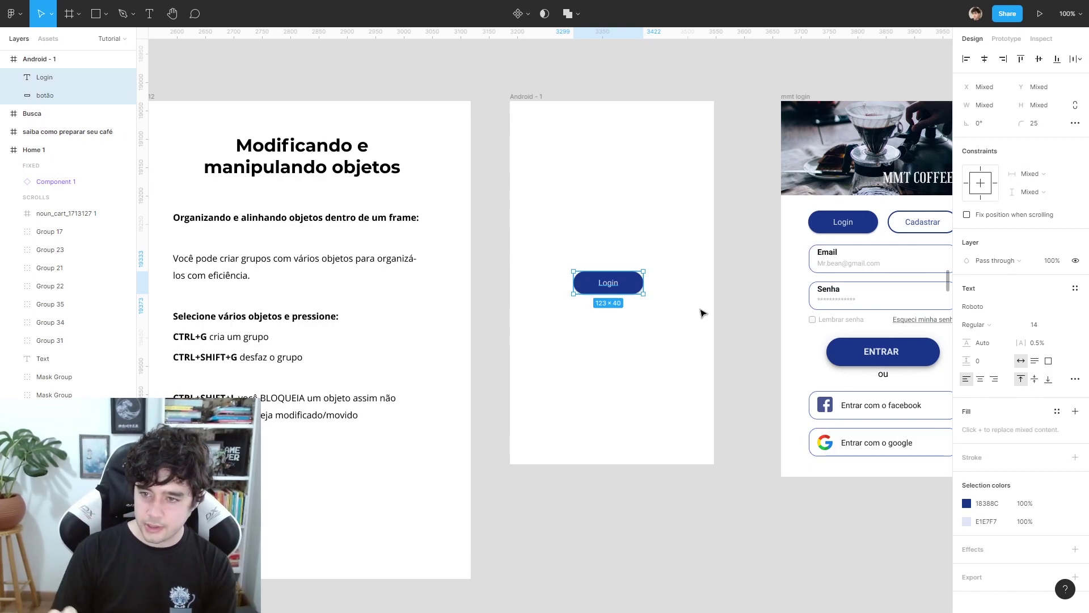
pyautogui.hscroll(4, 609, 278)
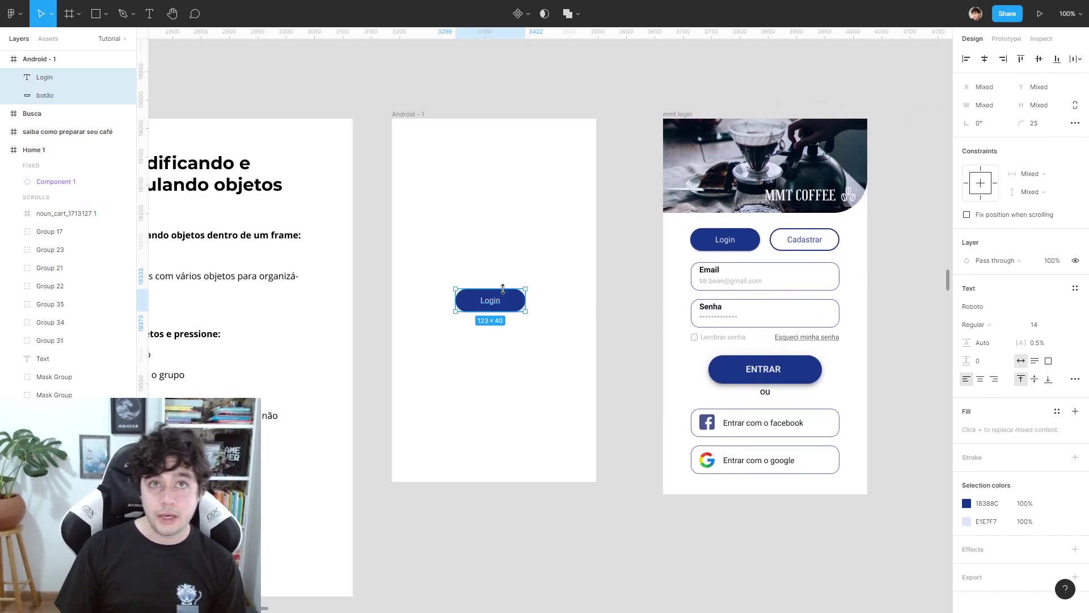
pyautogui.scroll(2, 511, 348)
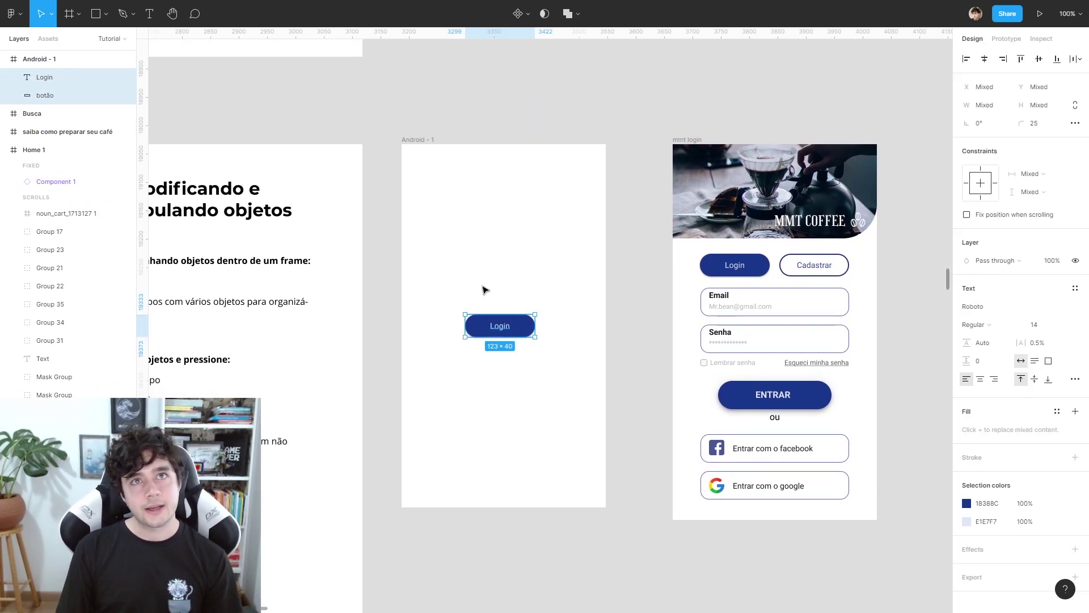
pyautogui.press('Delete')
pyautogui.hscroll(6, 486, 287)
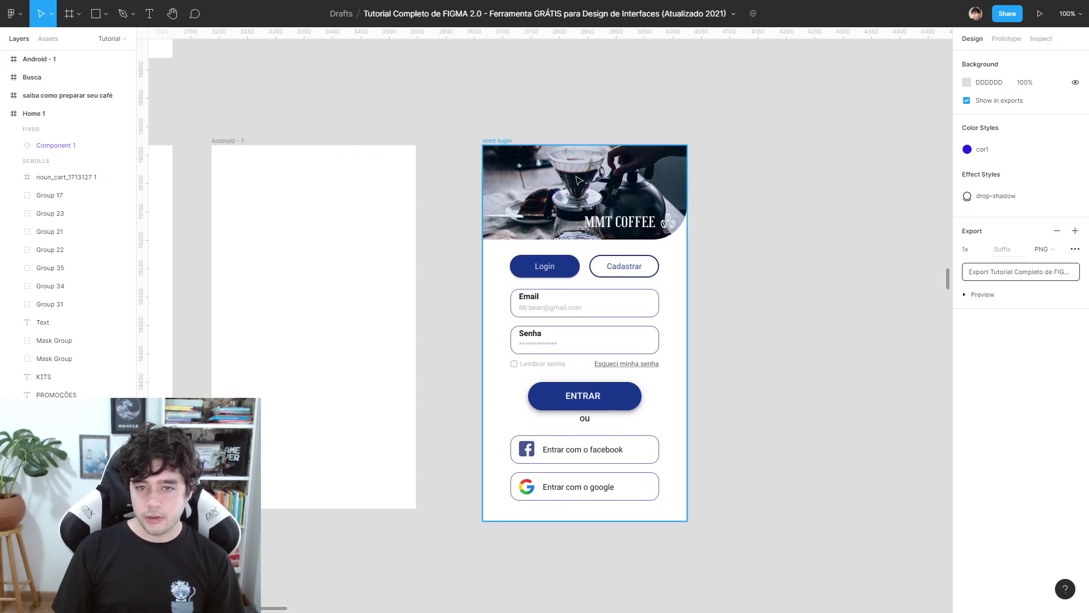
# Rename the coffee photo Mask Group layer in mmt login to 'Image'.
pyautogui.click(576, 201)
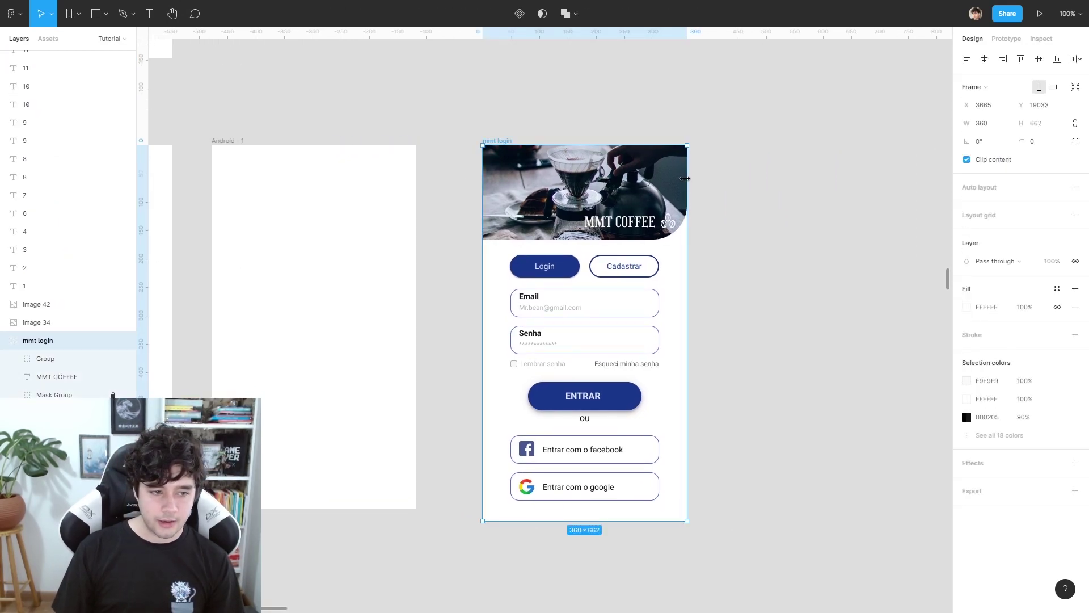
pyautogui.click(107, 396)
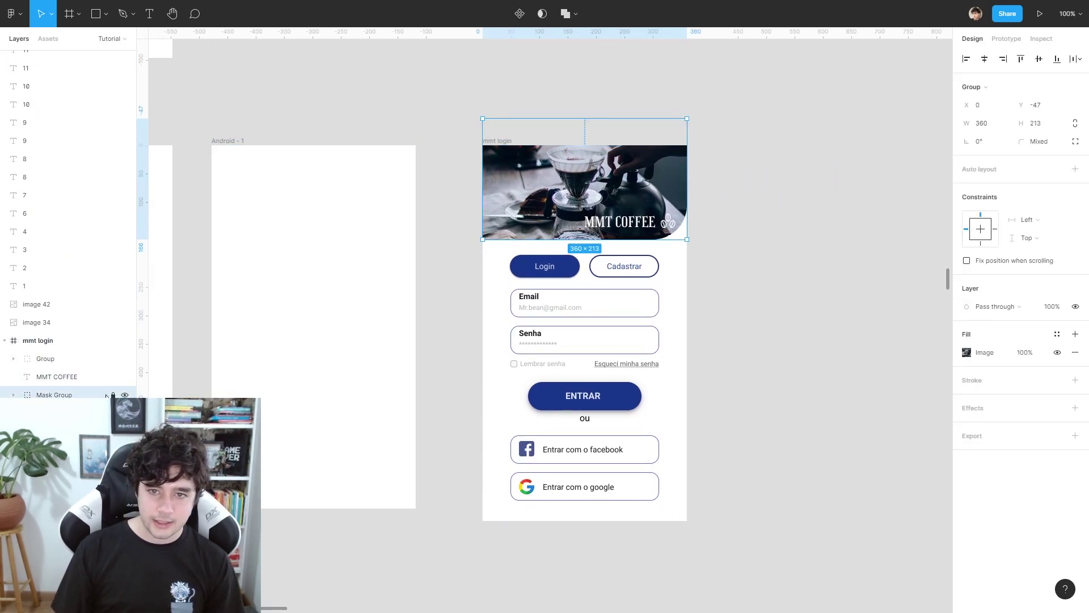
pyautogui.click(688, 206)
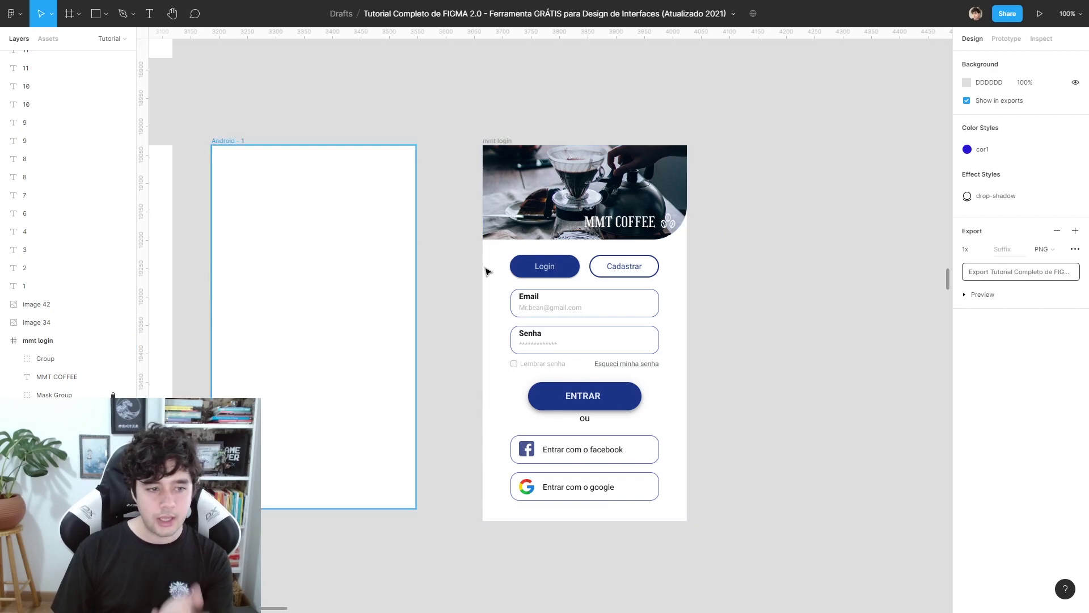
pyautogui.click(85, 394)
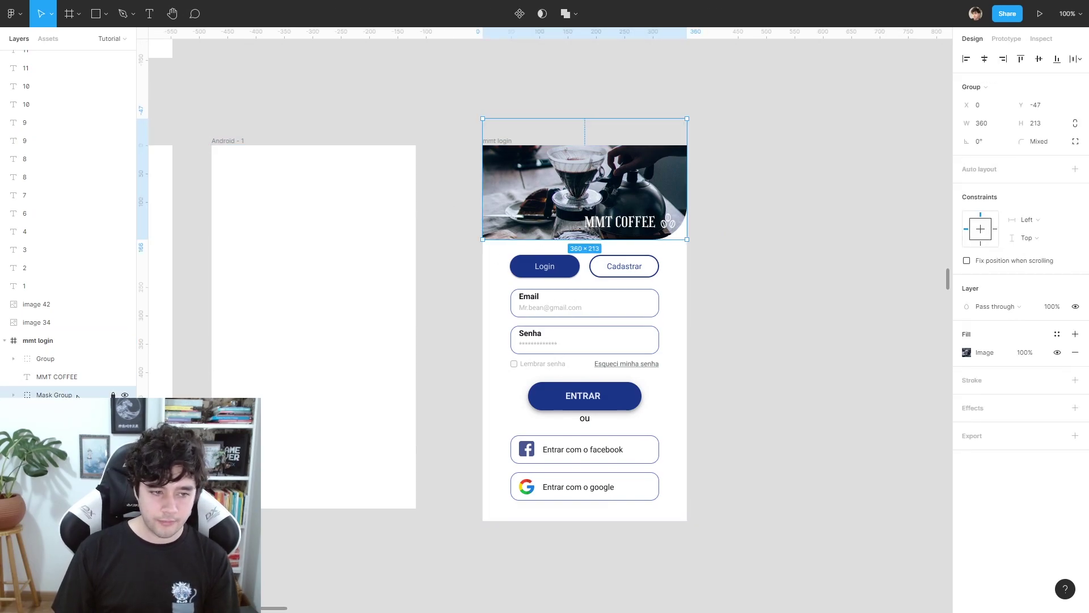
pyautogui.doubleClick(77, 395)
pyautogui.write('Image')
pyautogui.press('Return')
# Unlock the Imagem layer, test dragging it out of the frame, and undo the move.
pyautogui.scroll(-2, 57, 338)
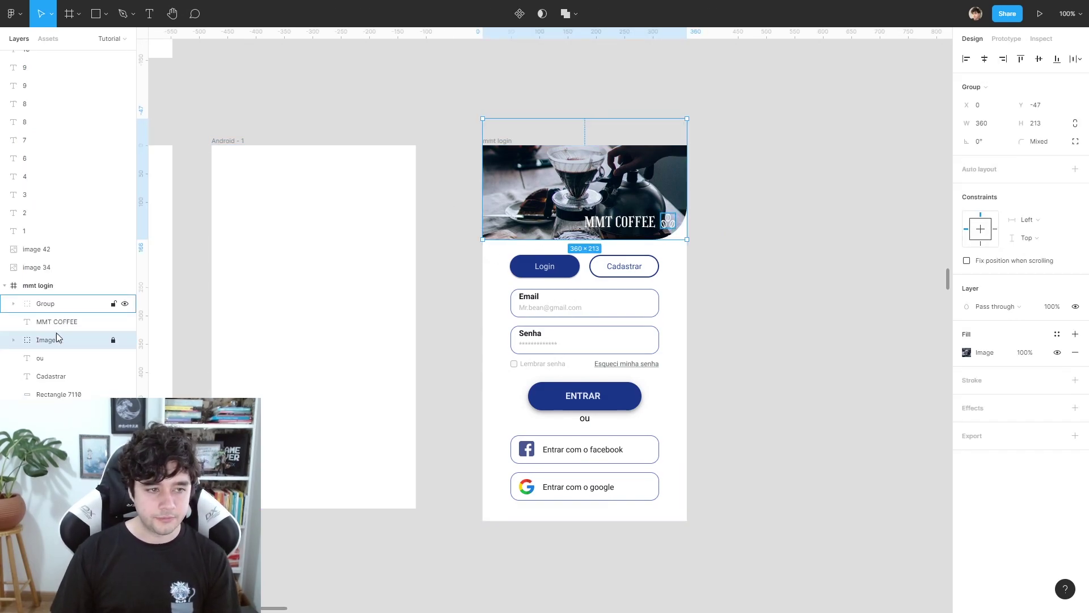
pyautogui.scroll(-5, 57, 338)
pyautogui.scroll(-2, 94, 170)
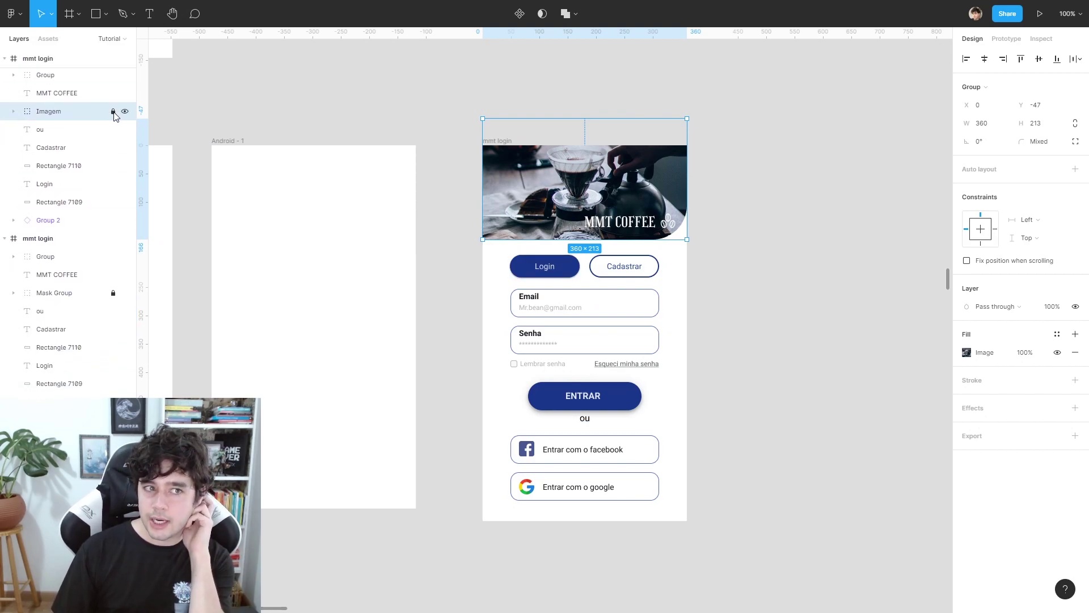
pyautogui.click(114, 112)
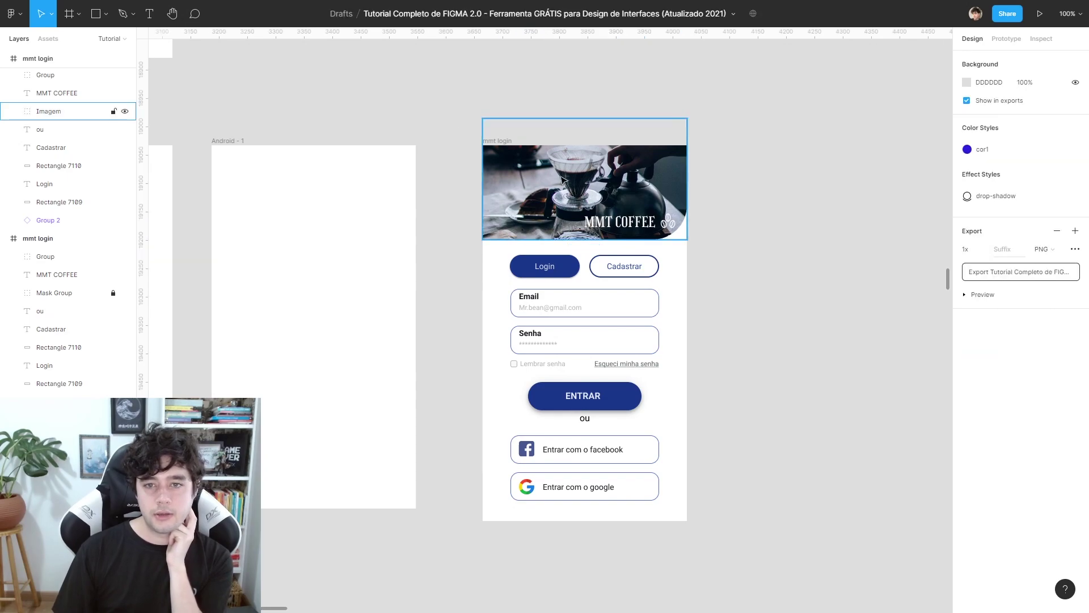
pyautogui.moveTo(560, 185)
pyautogui.mouseDown()
pyautogui.moveTo(509, 177)
pyautogui.moveTo(773, 132)
pyautogui.mouseUp()
pyautogui.hotkey('ctrl', 'z')
pyautogui.hotkey('ctrl', 'z')
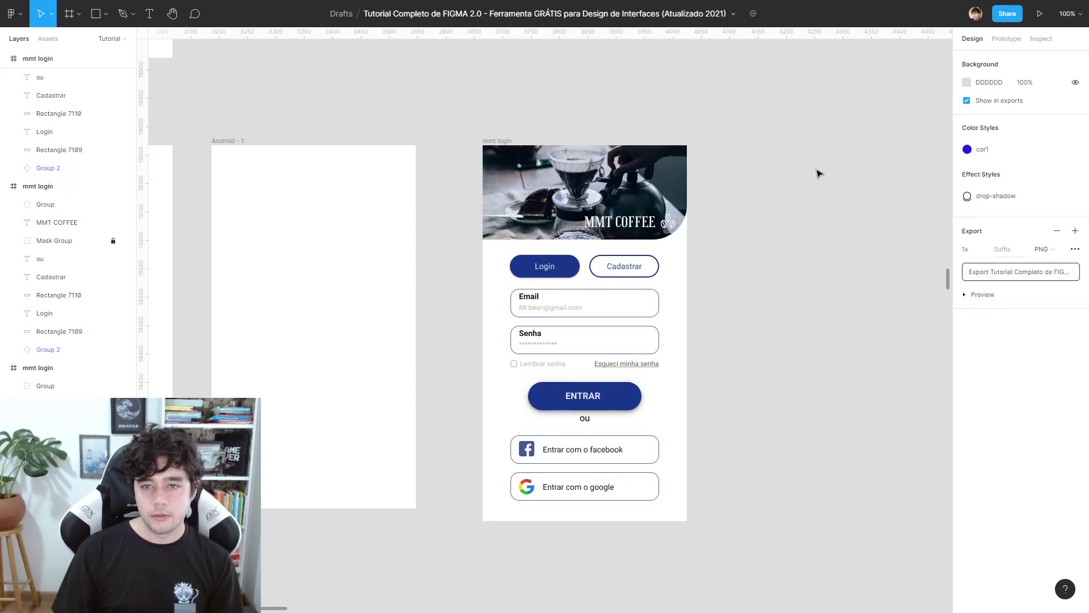
# Lock the Imagem group in the login frame with Ctrl+Shift+L.
pyautogui.click(536, 183)
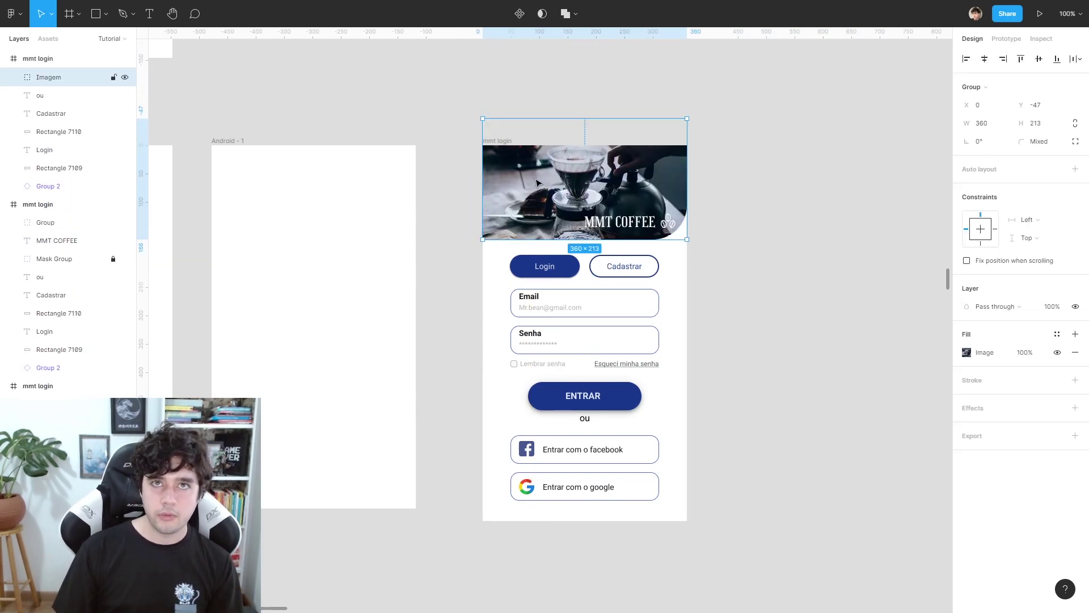
pyautogui.scroll(1, 62, 130)
pyautogui.scroll(1, 113, 122)
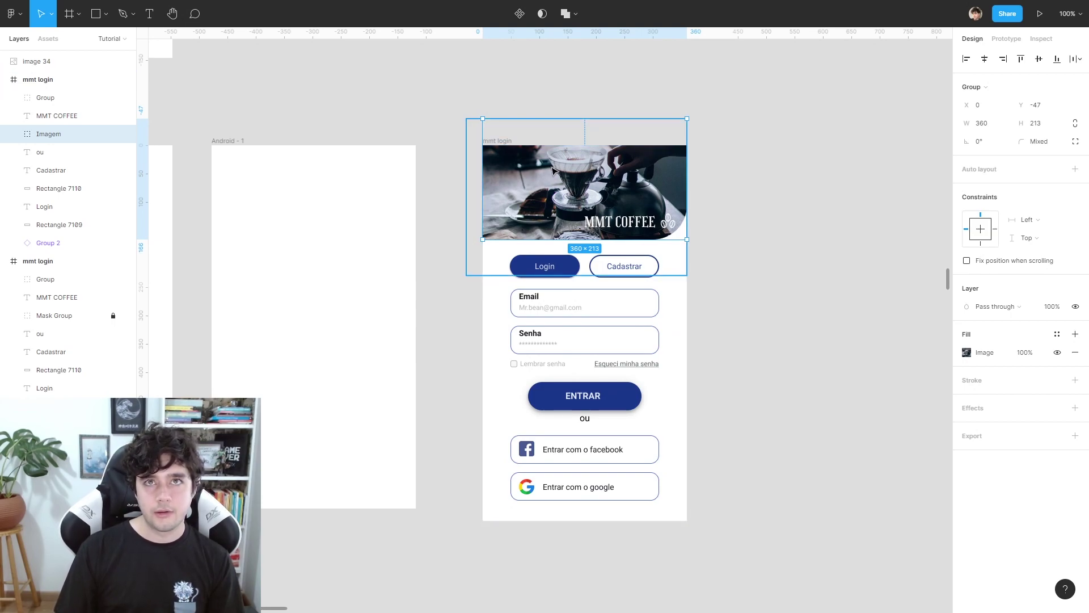
pyautogui.hotkey('ctrl', 'shift', 'l')
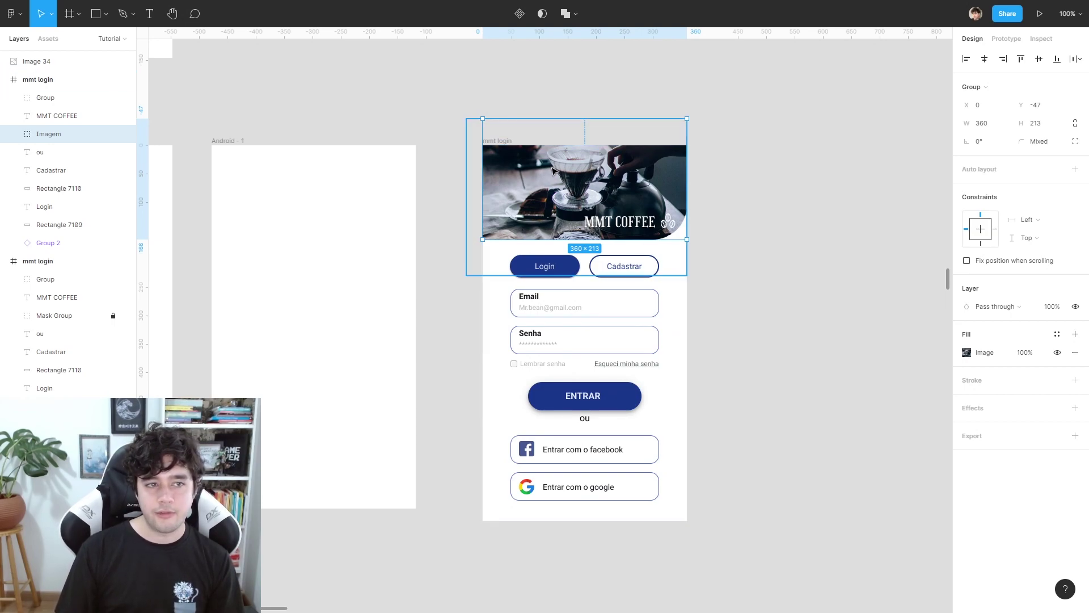
pyautogui.scroll(1, 562, 176)
pyautogui.click(647, 191)
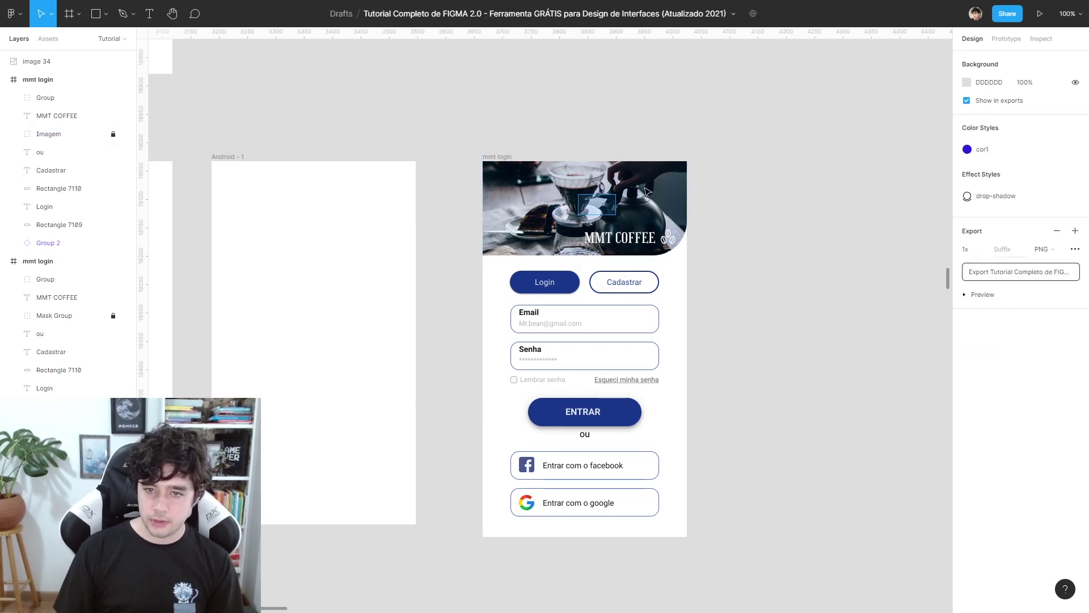
pyautogui.hscroll(-3, 563, 203)
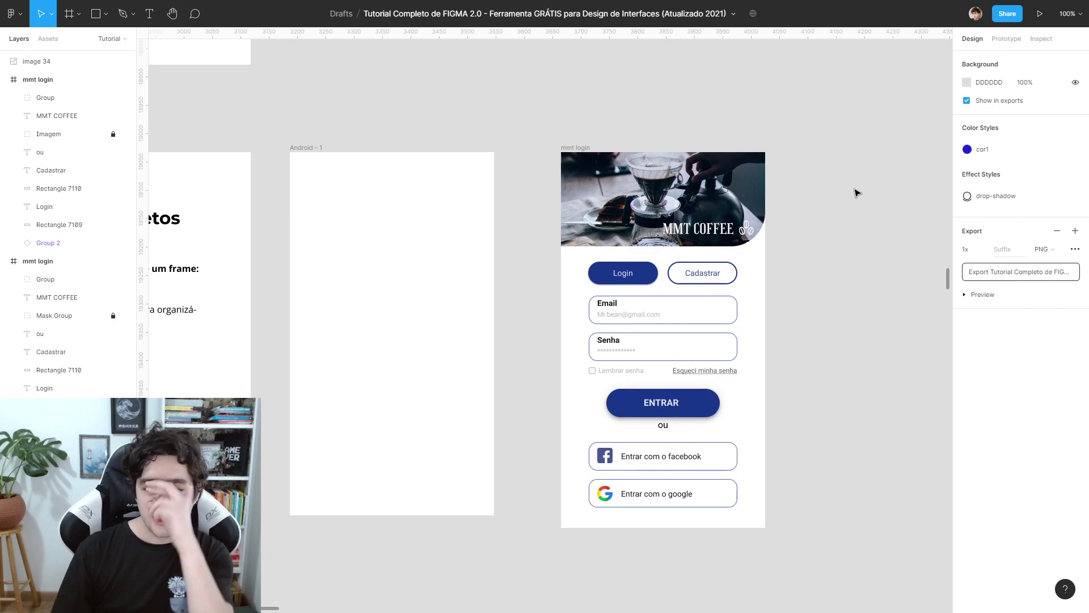
# Select the empty Android - 1 frame and pan the view toward it.
pyautogui.click(728, 327)
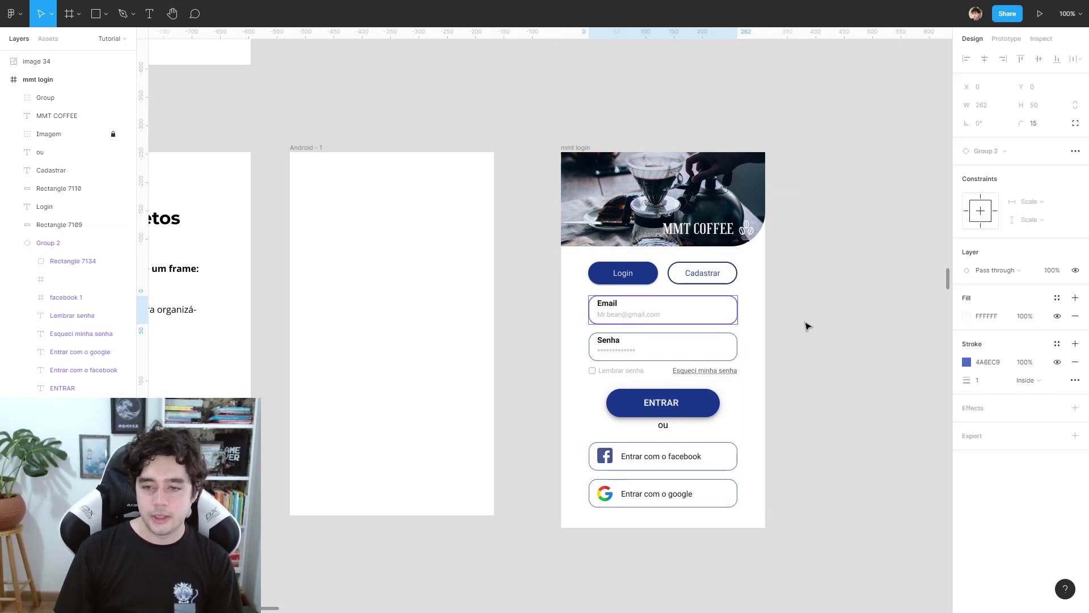
pyautogui.click(800, 312)
pyautogui.click(404, 342)
pyautogui.moveTo(403, 343); pyautogui.dragTo(768, 328)
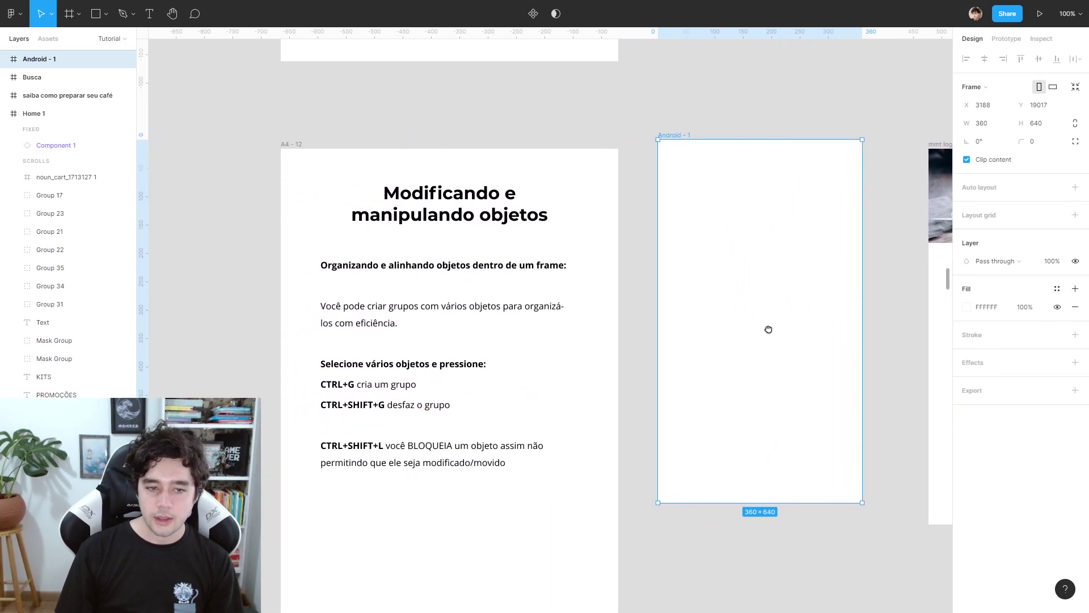
# Draw a grey test square beside the Painel da direita notes, then delete it.
pyautogui.scroll(-5, 755, 468)
pyautogui.click(706, 478)
pyautogui.scroll(-3, 706, 477)
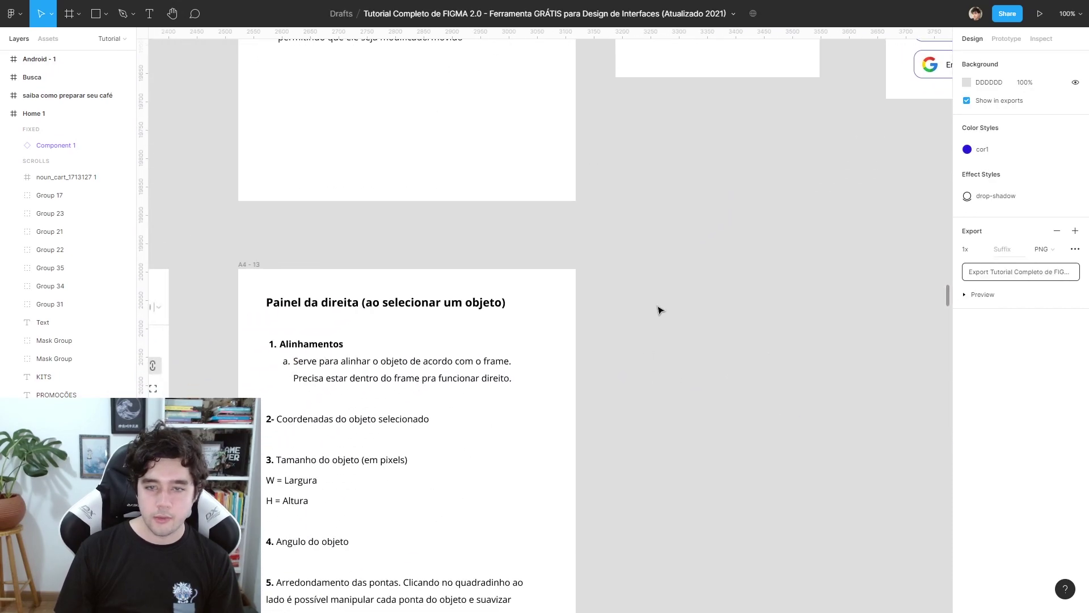
pyautogui.scroll(2, 656, 309)
pyautogui.scroll(-3, 688, 309)
pyautogui.moveTo(693, 287)
pyautogui.mouseDown()
pyautogui.moveTo(700, 228)
pyautogui.moveTo(827, 165)
pyautogui.moveTo(835, 134)
pyautogui.moveTo(870, 183)
pyautogui.moveTo(864, 194)
pyautogui.mouseUp()
pyautogui.hscroll(1, 842, 107)
pyautogui.press('r')
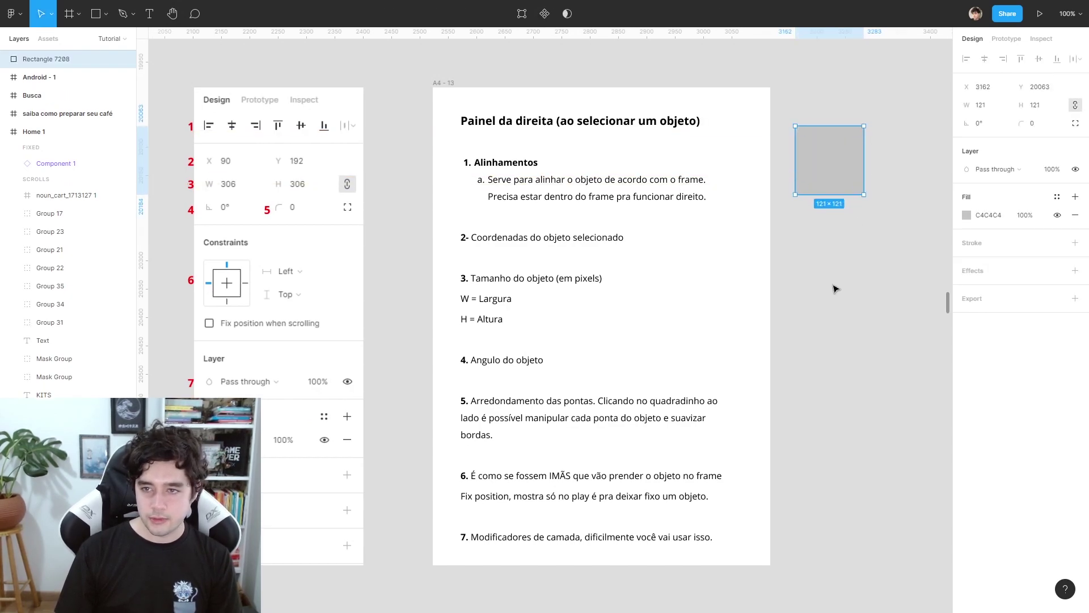
pyautogui.click(834, 287)
pyautogui.click(834, 189)
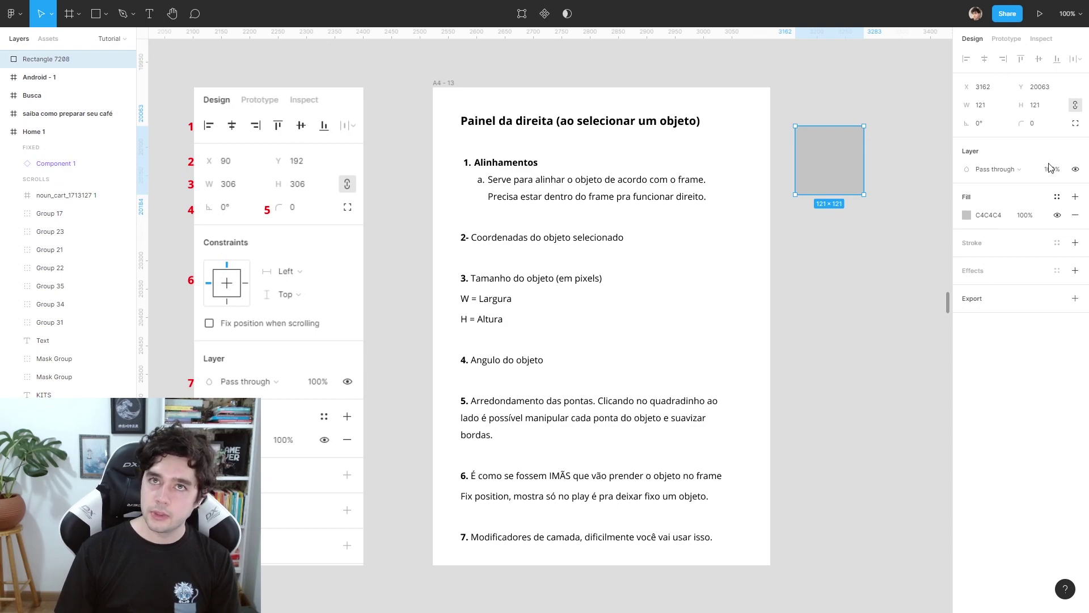
pyautogui.hscroll(3, 827, 366)
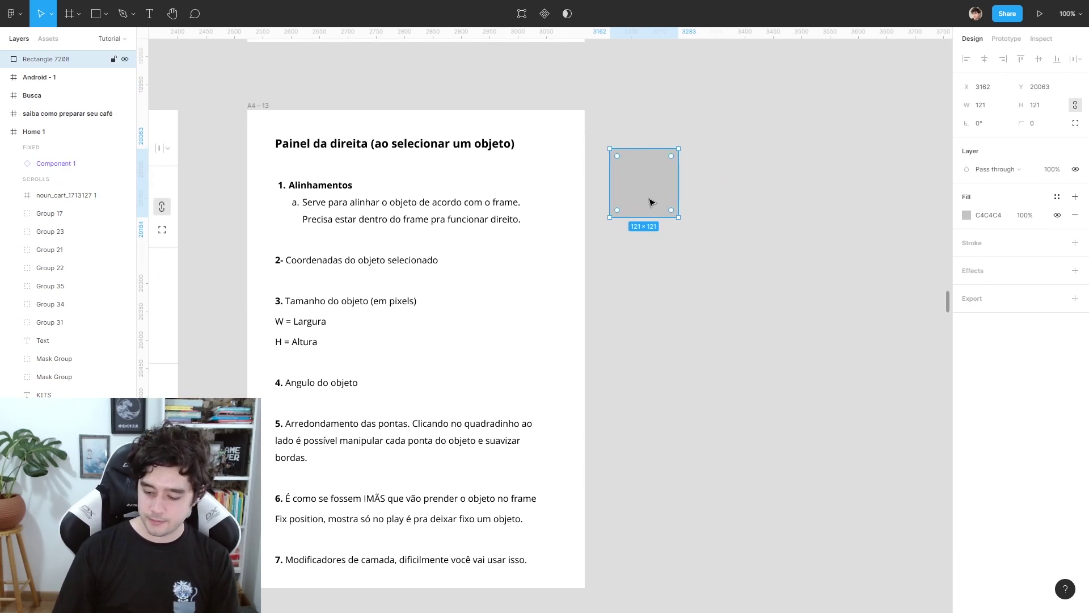
pyautogui.press('Delete')
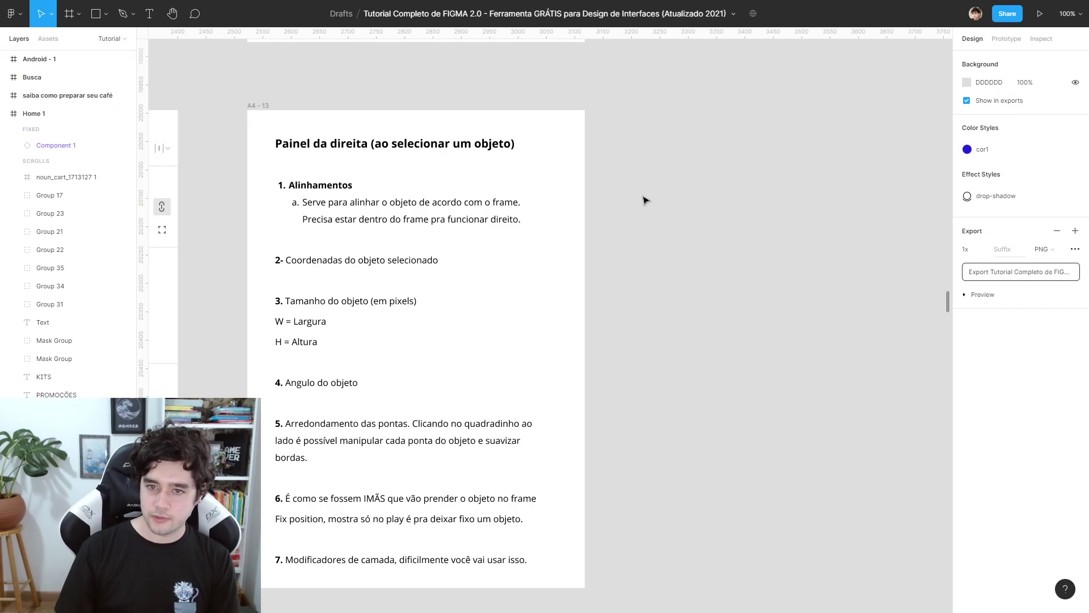
# Move Android - 1 beside the A4-13 notes and draw a grey rectangle inside it.
pyautogui.keyDown('ctrl'); pyautogui.scroll(-3, 644, 200); pyautogui.keyUp('ctrl')
pyautogui.scroll(5, 627, 350)
pyautogui.scroll(1, 645, 418)
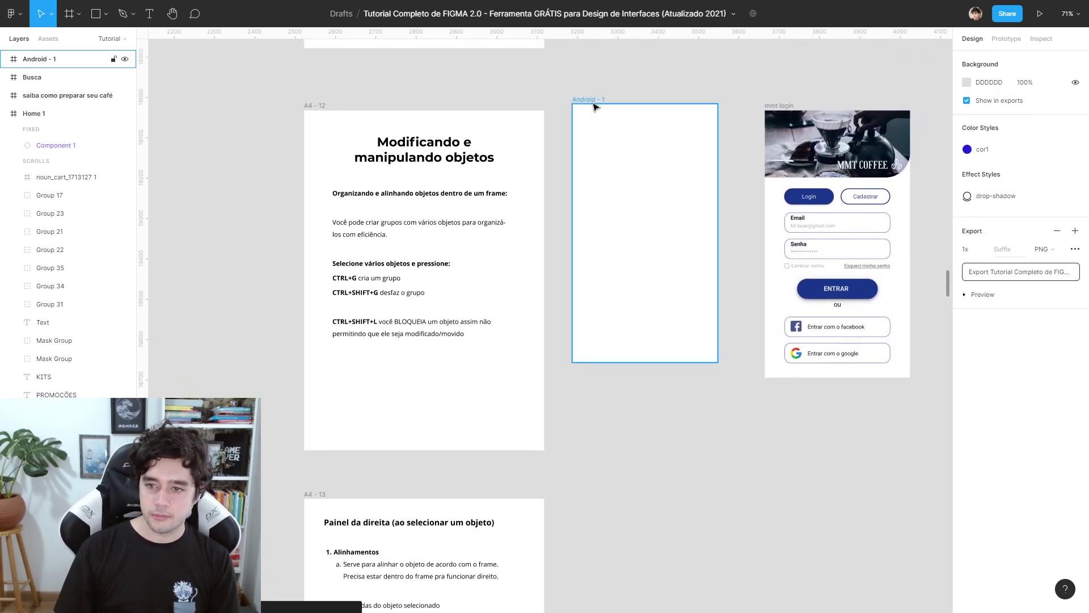
pyautogui.moveTo(591, 97); pyautogui.dragTo(598, 492)
pyautogui.scroll(-4, 652, 318)
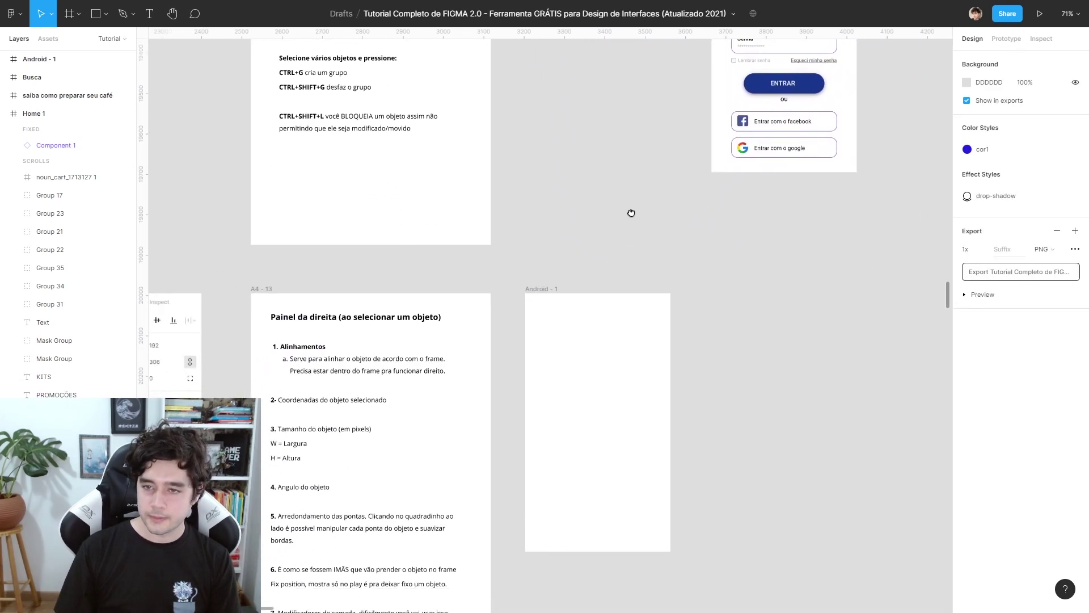
pyautogui.click(591, 328)
pyautogui.keyDown('ctrl'); pyautogui.scroll(2, 624, 267); pyautogui.keyUp('ctrl')
pyautogui.press('r')
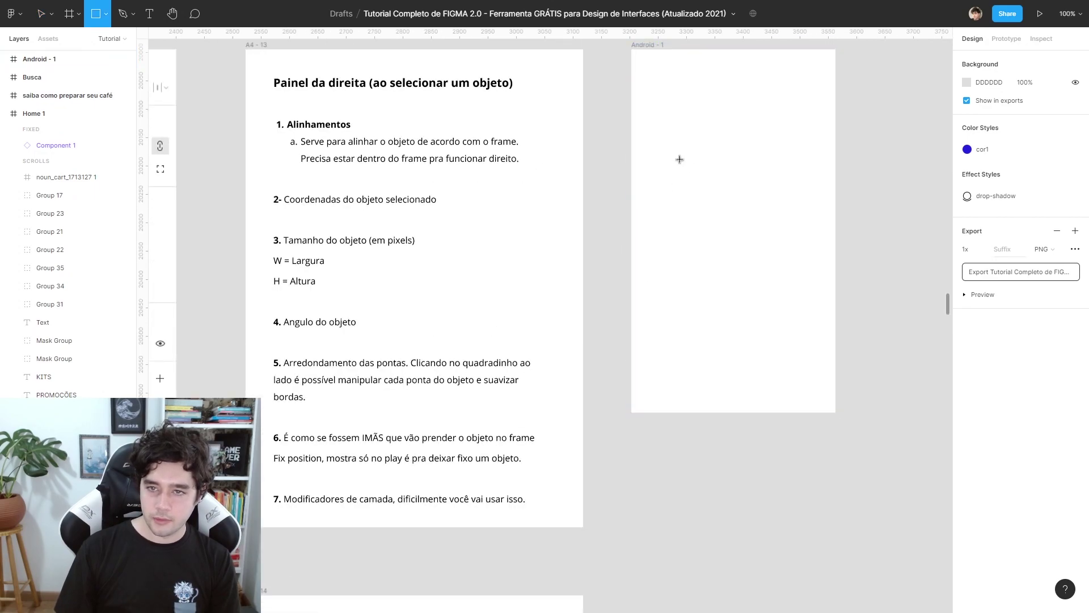
pyautogui.moveTo(676, 165); pyautogui.dragTo(796, 202)
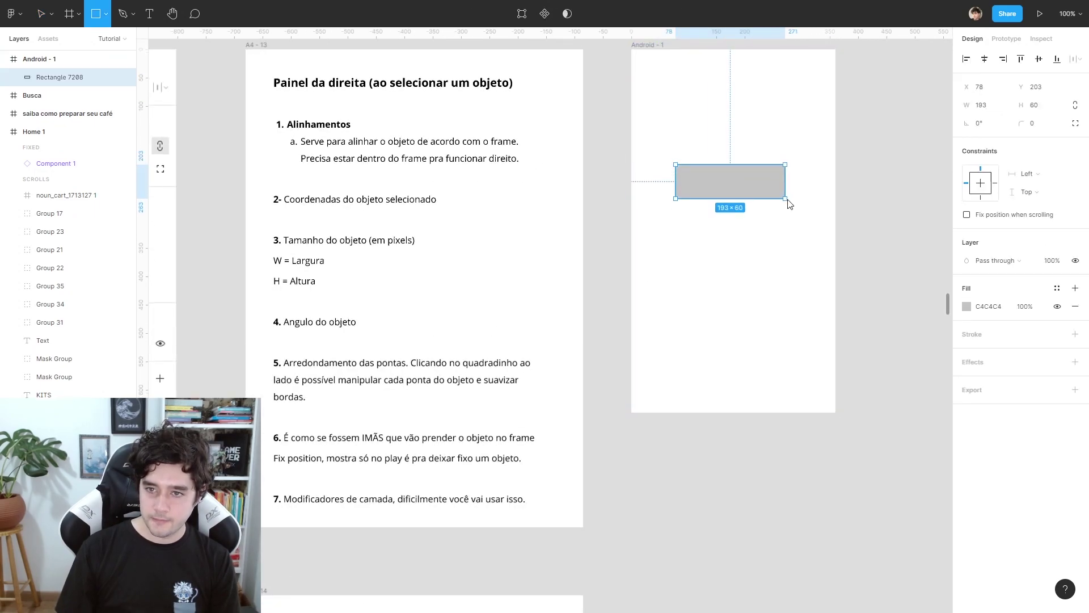
# Reposition Android - 1 beside the Design panel reference image.
pyautogui.moveTo(762, 333); pyautogui.dragTo(760, 353)
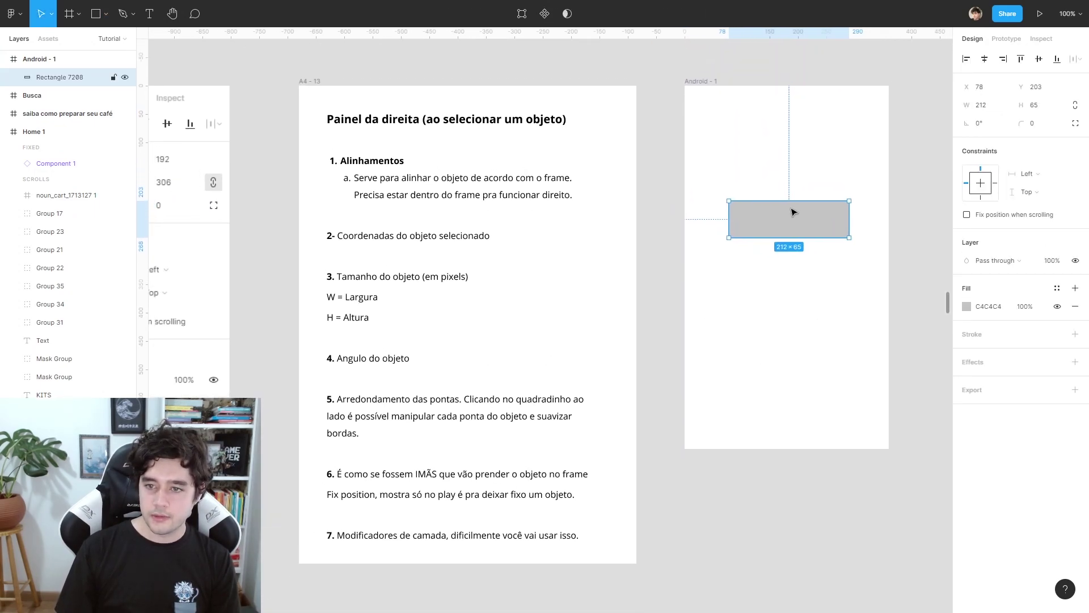
pyautogui.hscroll(-3, 725, 258)
pyautogui.moveTo(683, 302)
pyautogui.mouseDown()
pyautogui.moveTo(781, 288)
pyautogui.moveTo(757, 302)
pyautogui.mouseUp()
pyautogui.click(821, 77)
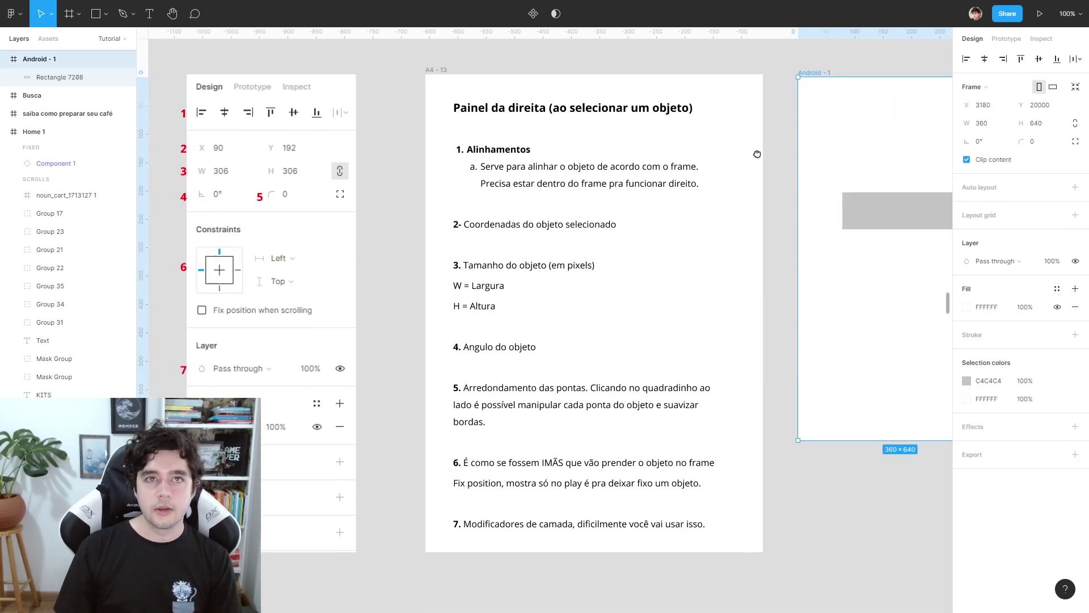
pyautogui.hscroll(-5, 757, 153)
pyautogui.scroll(-5, 693, 195)
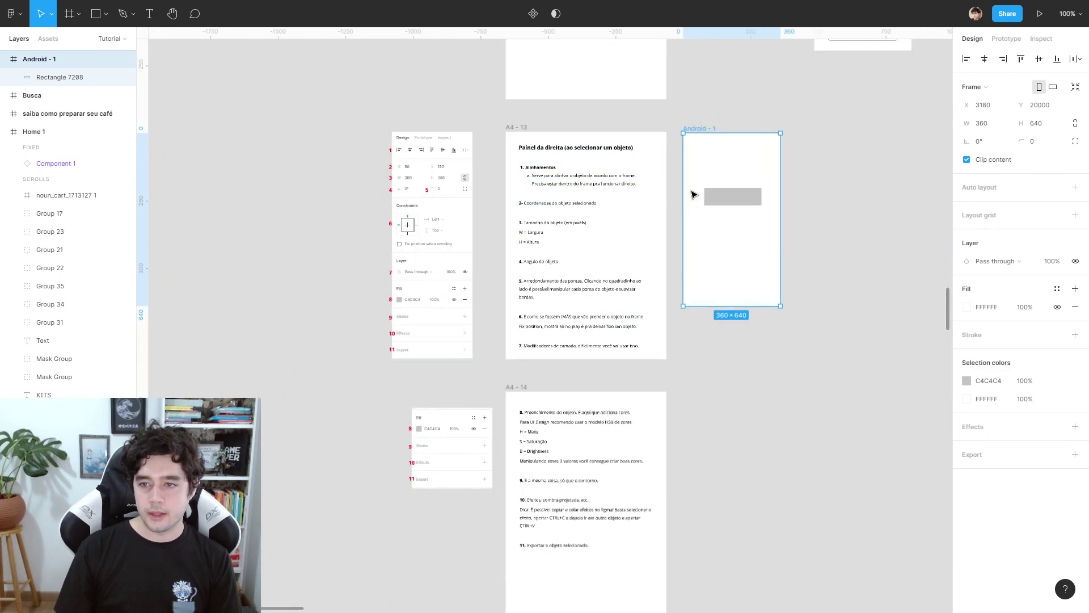
pyautogui.moveTo(703, 134); pyautogui.dragTo(294, 151)
pyautogui.scroll(5, 701, 132)
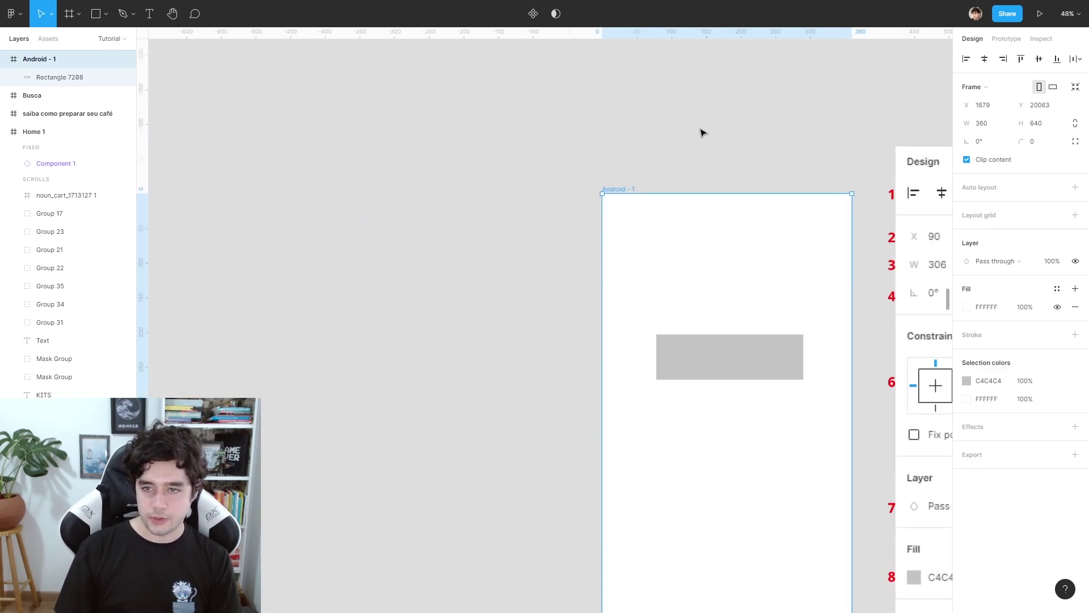
pyautogui.moveTo(703, 133)
pyautogui.mouseDown()
pyautogui.moveTo(486, 85)
pyautogui.moveTo(445, 114)
pyautogui.mouseUp()
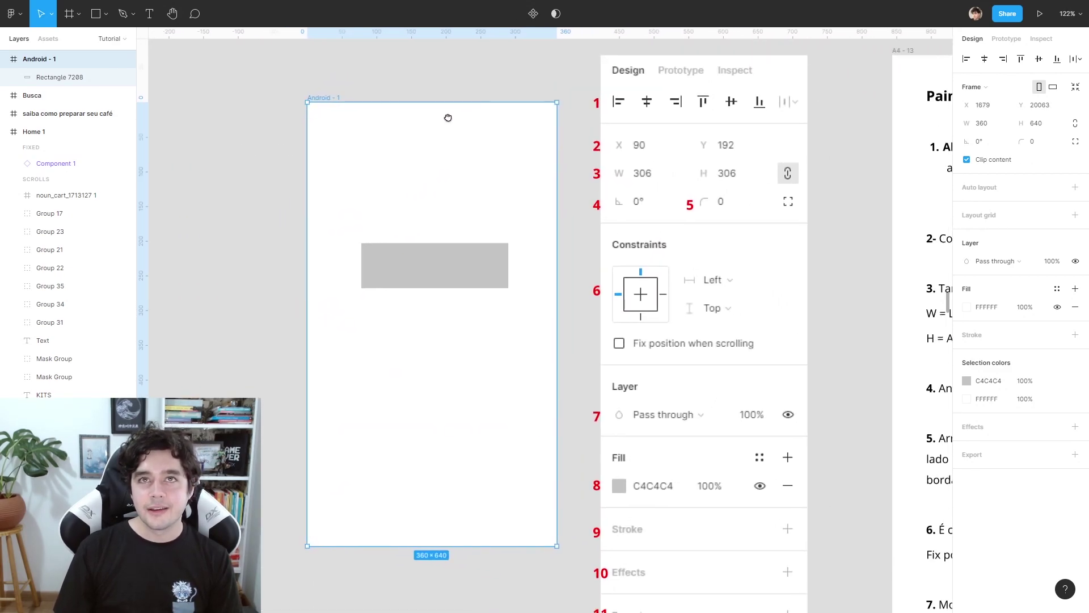
# Nudge the 212 × 65 rectangle to X 82, Y 211 inside Android - 1.
pyautogui.click(453, 245)
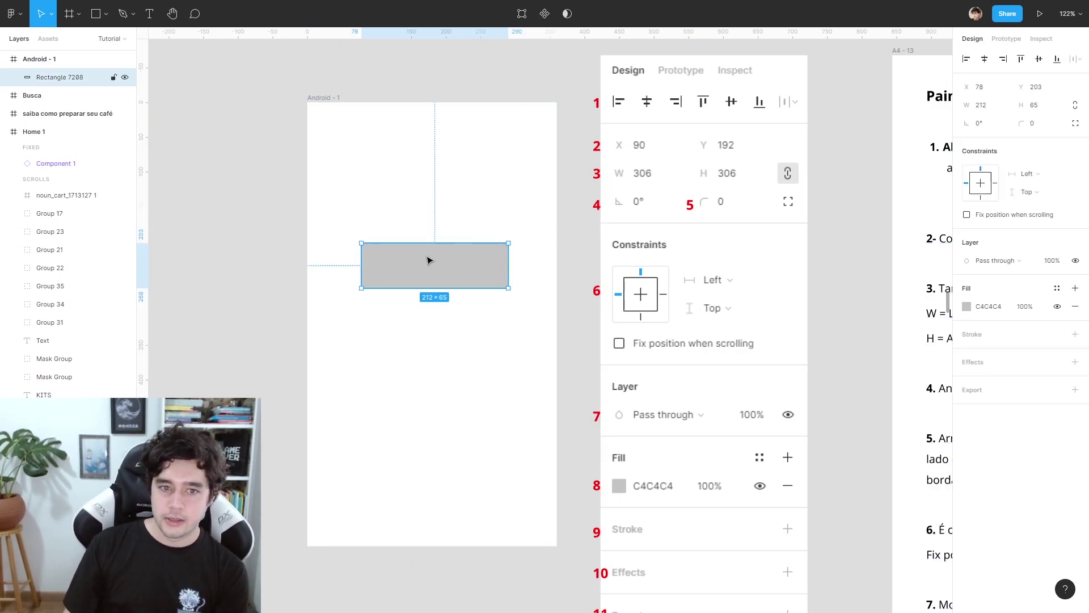
pyautogui.moveTo(447, 261); pyautogui.dragTo(450, 268)
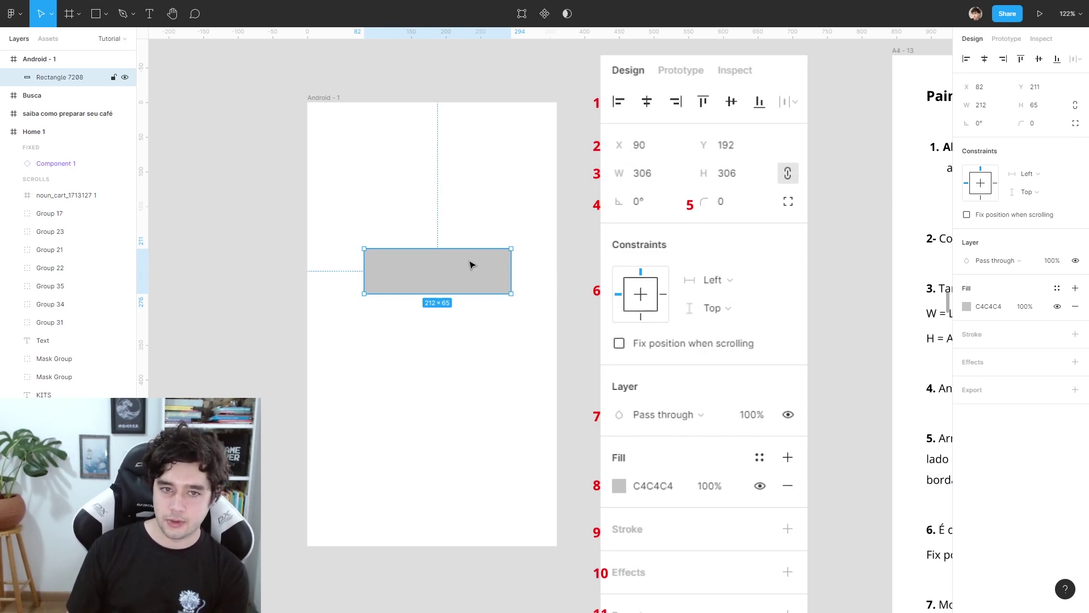
pyautogui.moveTo(481, 256); pyautogui.dragTo(500, 262)
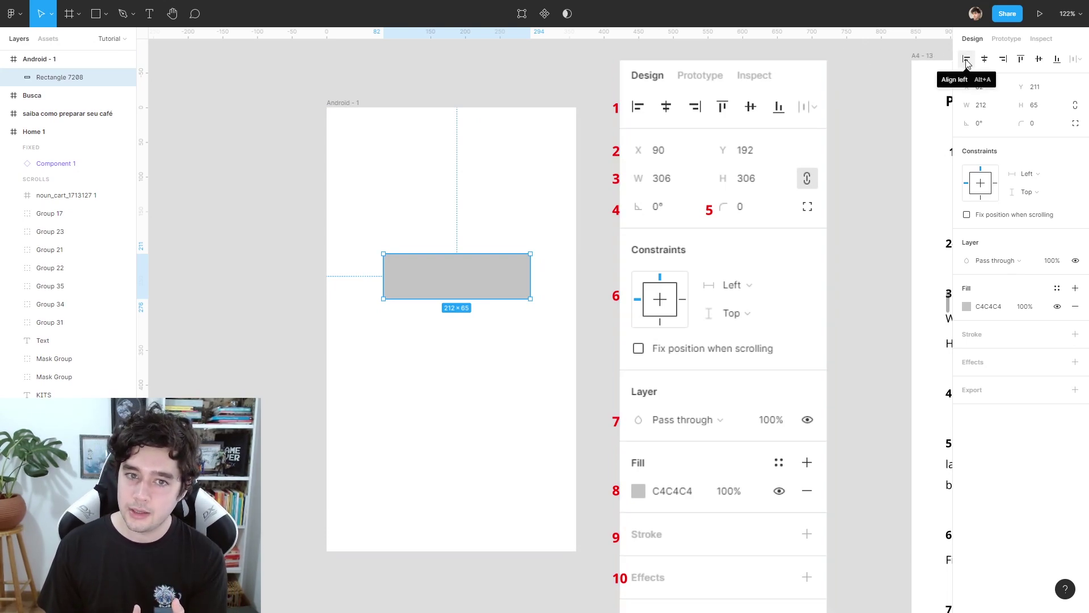
pyautogui.moveTo(965, 59)
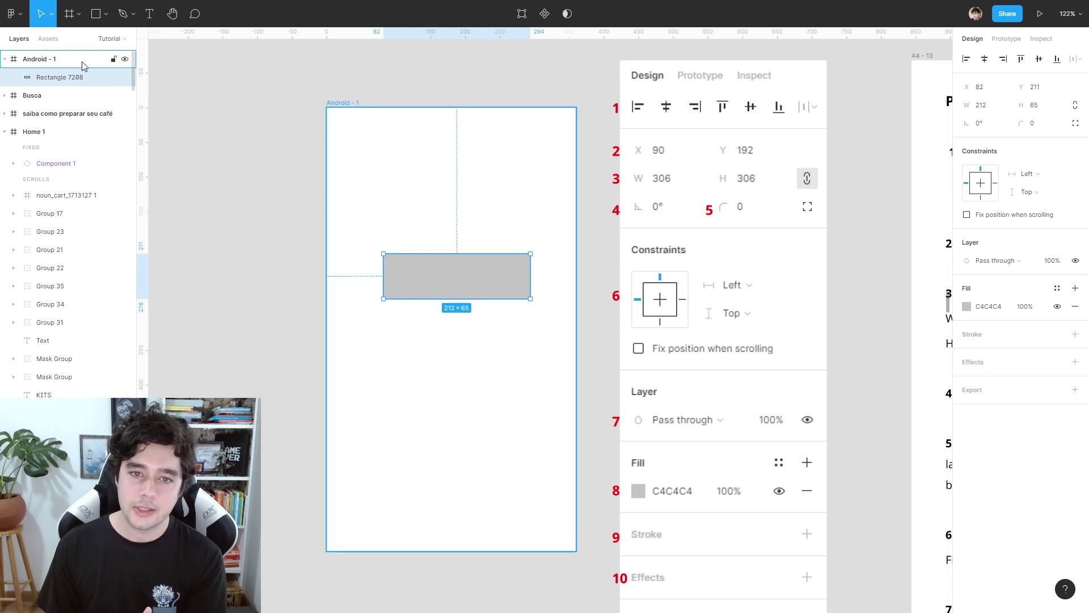
# Try the left, centre, right, vertical-centre, bottom and top align buttons on the rectangle.
pyautogui.click(967, 59)
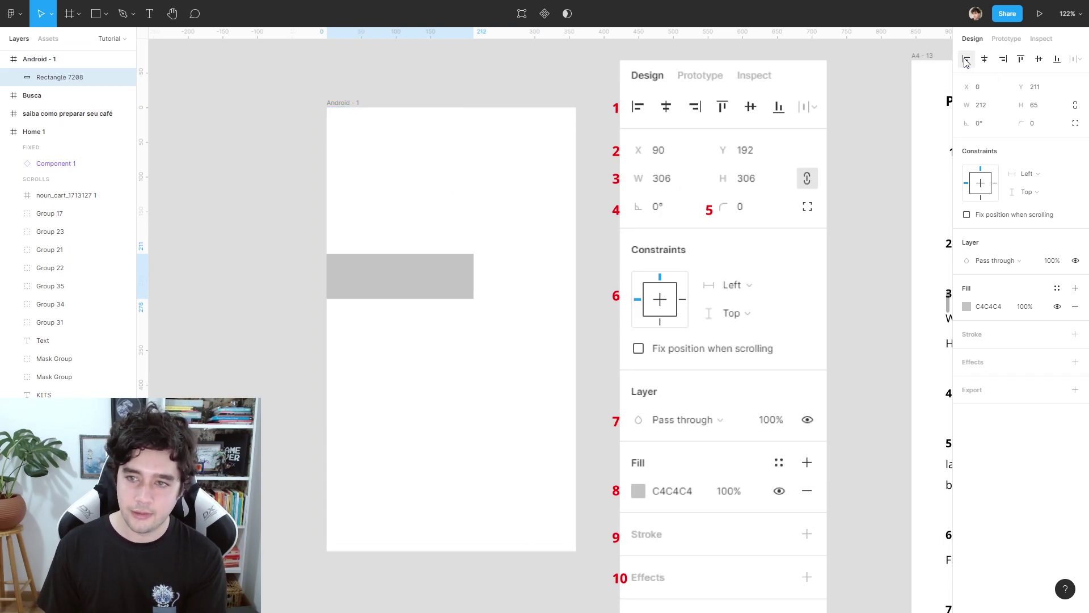
pyautogui.click(985, 59)
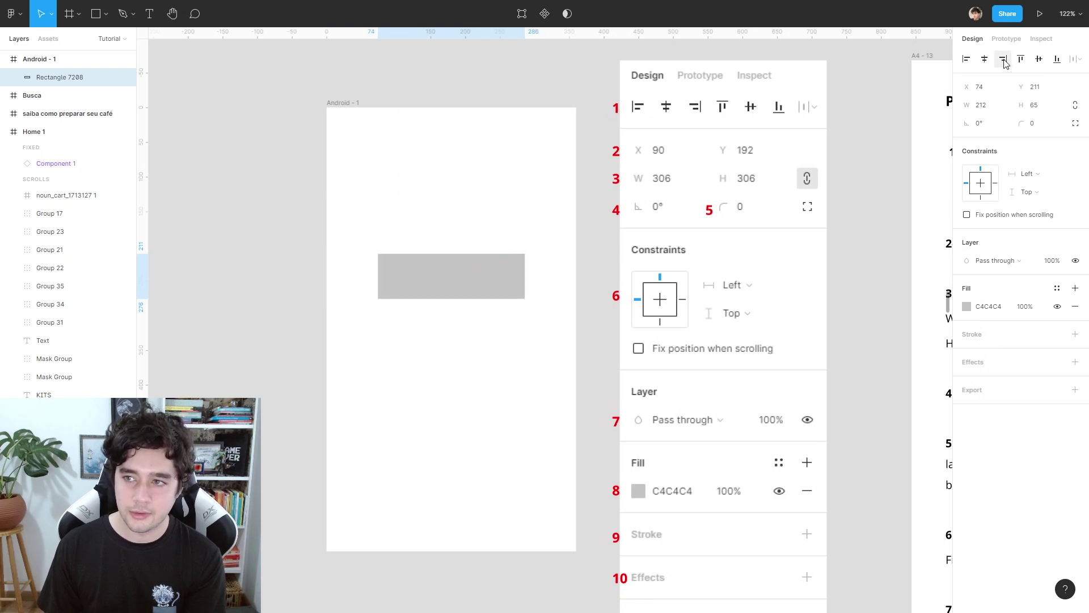
pyautogui.click(1003, 59)
pyautogui.click(1022, 60)
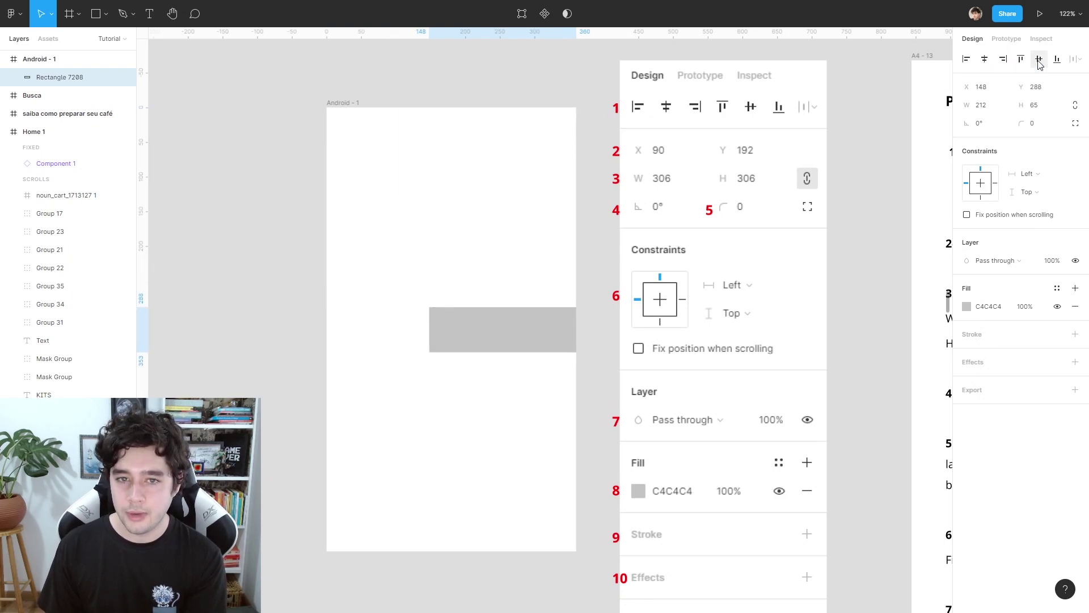
pyautogui.click(1058, 59)
pyautogui.click(1022, 59)
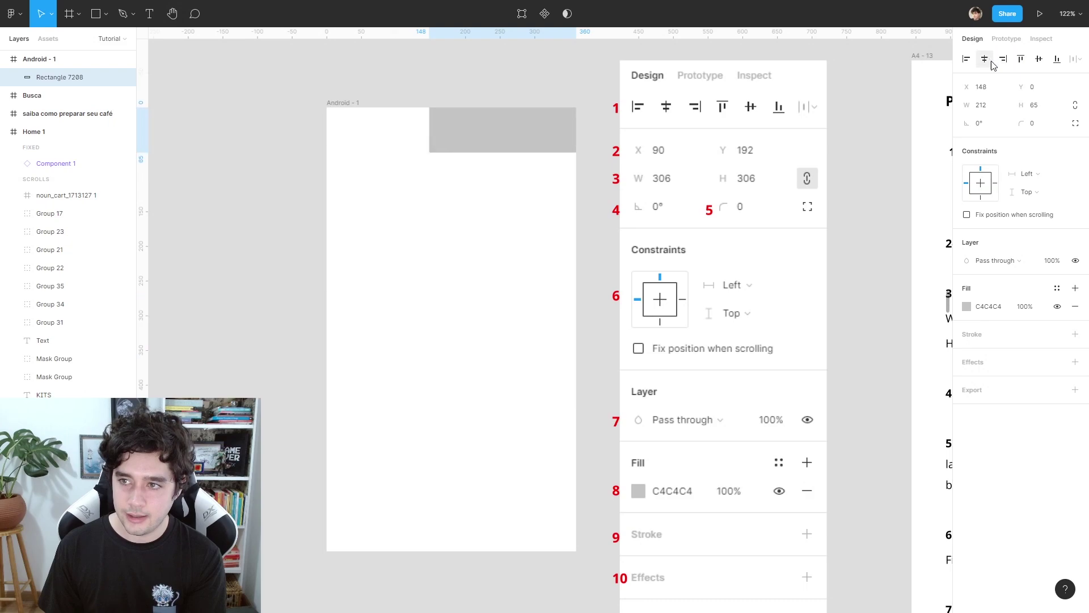
pyautogui.click(966, 59)
pyautogui.click(1004, 59)
pyautogui.click(262, 151)
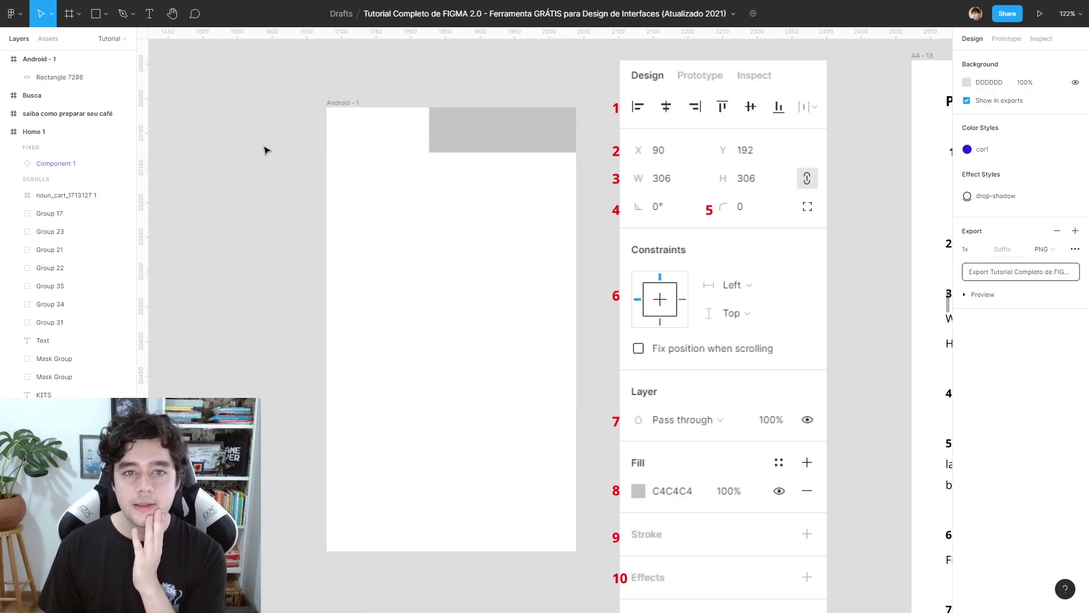
# Move the rectangle out of Android - 1 and draw a second rectangle above it.
pyautogui.hscroll(-2, 627, 123)
pyautogui.moveTo(627, 123)
pyautogui.mouseDown()
pyautogui.moveTo(426, 146)
pyautogui.moveTo(236, 257)
pyautogui.mouseUp()
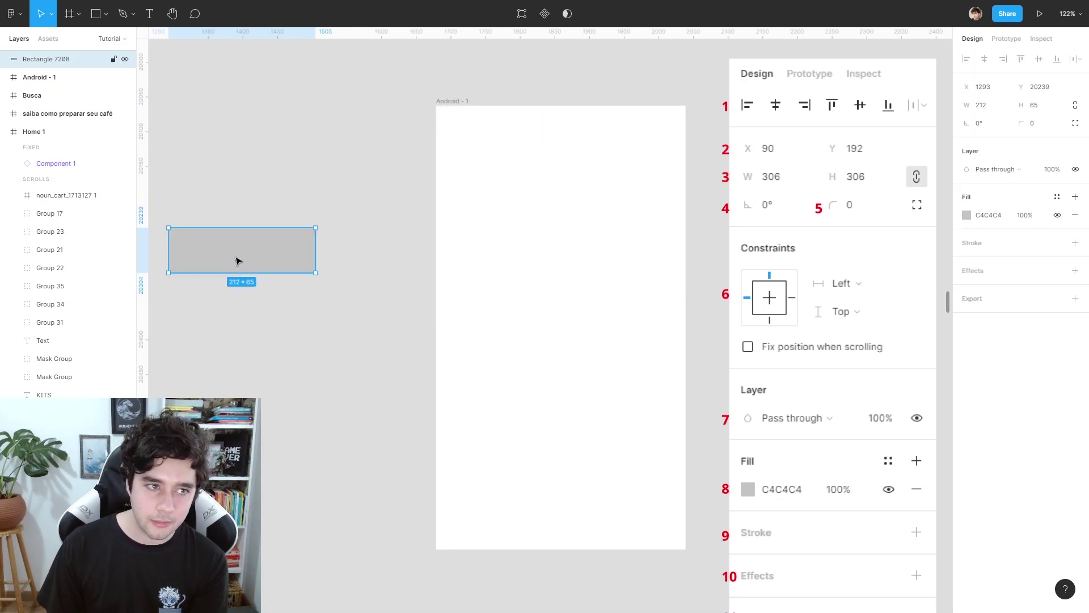
pyautogui.moveTo(281, 377); pyautogui.dragTo(392, 392)
pyautogui.click(370, 291)
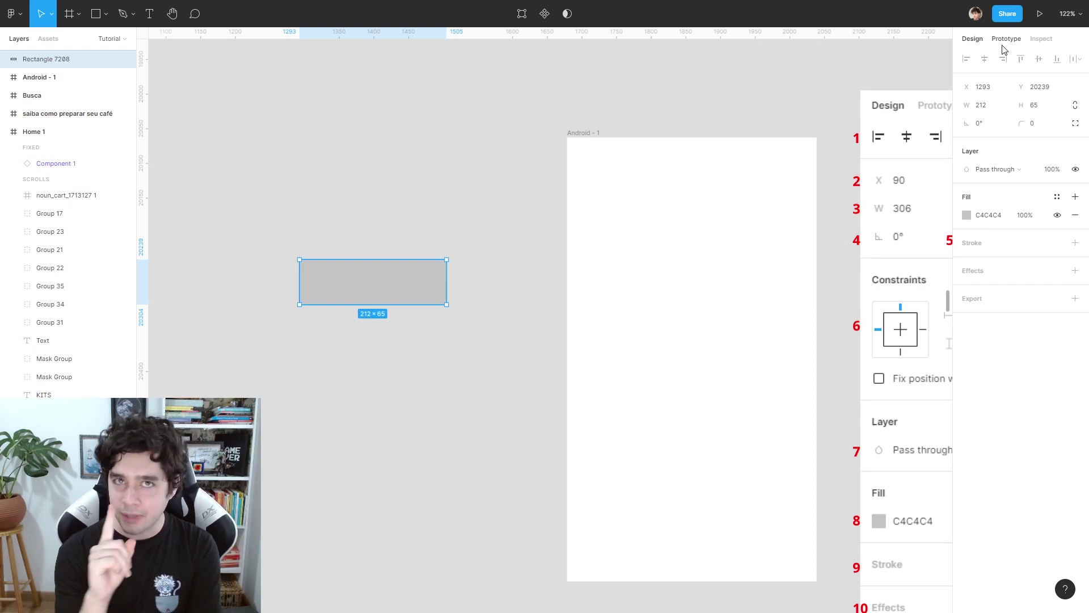
pyautogui.click(333, 133)
pyautogui.press('r')
pyautogui.moveTo(319, 137); pyautogui.dragTo(456, 199)
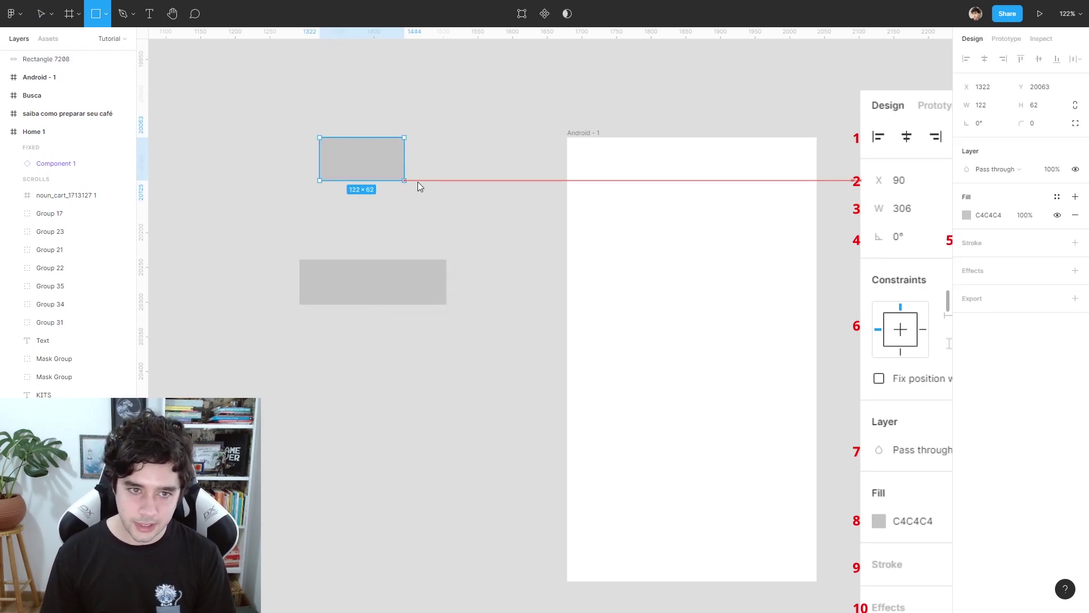
pyautogui.click(521, 234)
pyautogui.moveTo(387, 193); pyautogui.dragTo(379, 188)
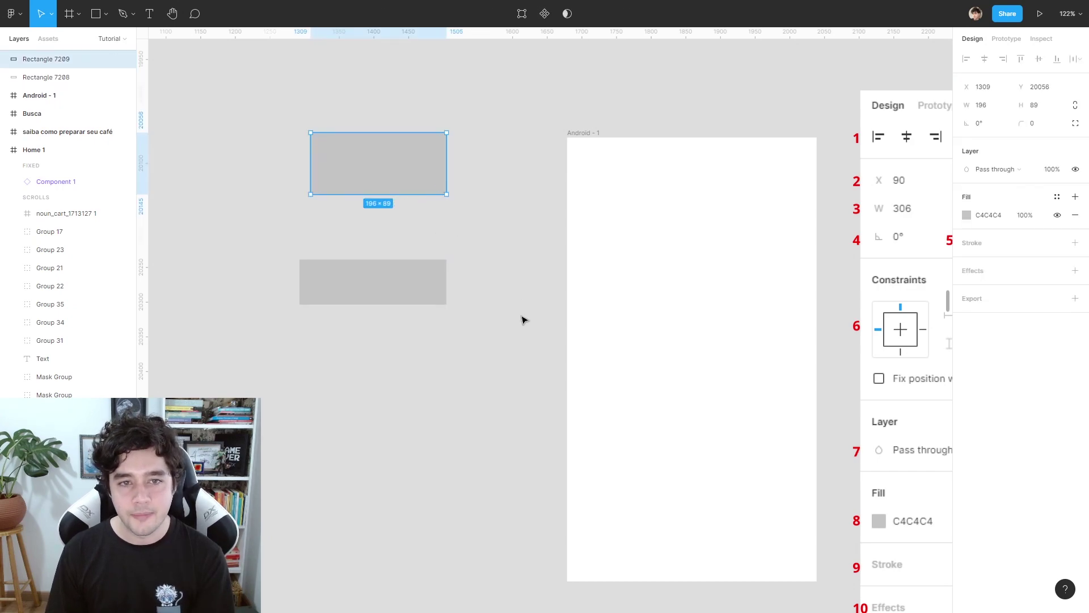
pyautogui.click(525, 355)
# Narrow the top rectangle to 97 × 89, right-align it with the lower one, then select both.
pyautogui.click(399, 164)
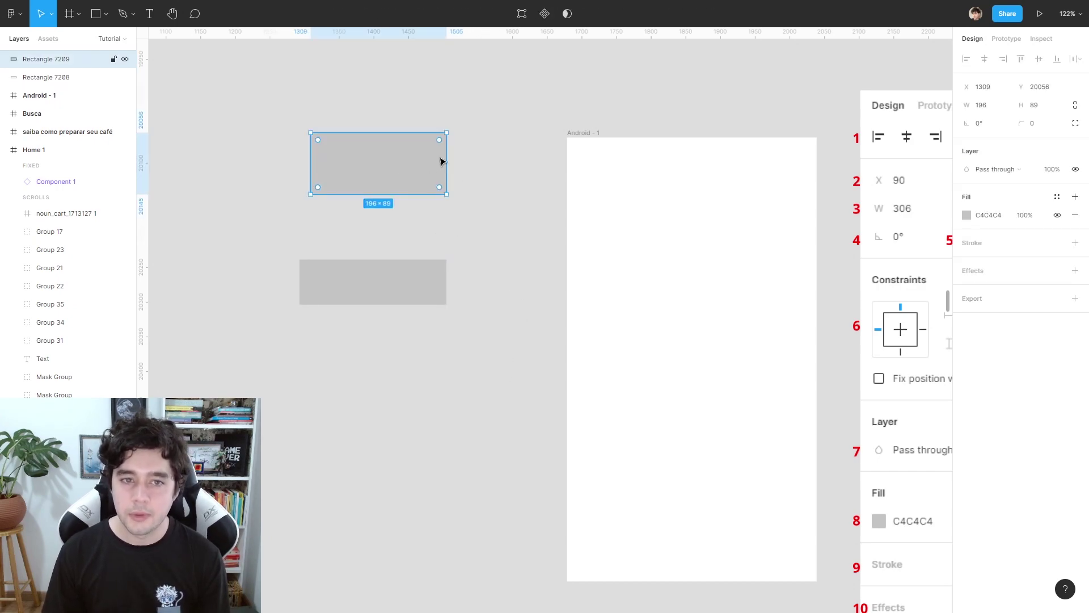
pyautogui.click(408, 287)
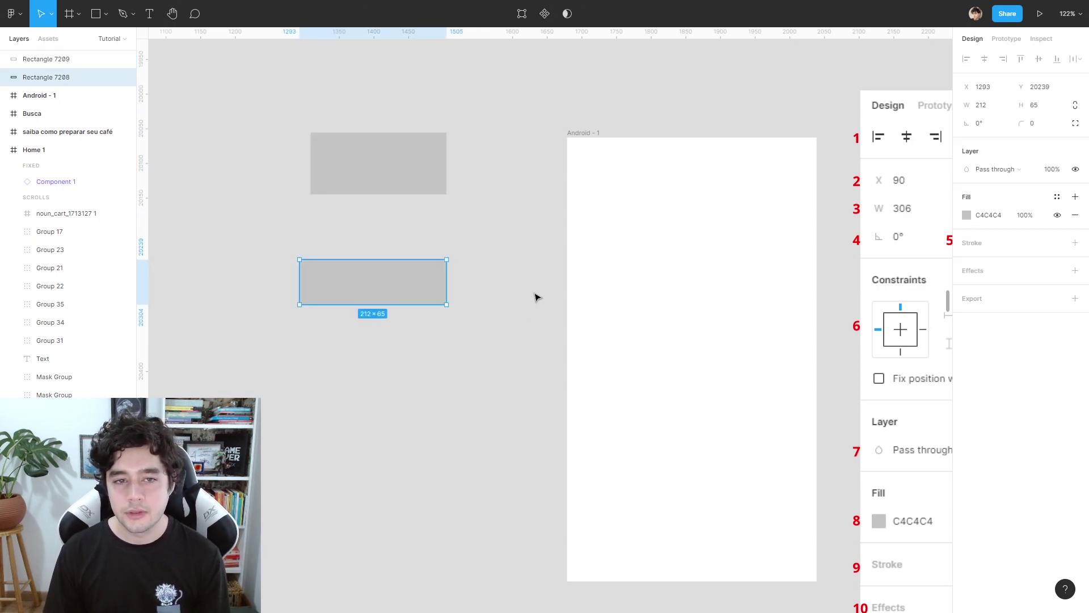
pyautogui.keyDown('shift'); pyautogui.click(440, 182); pyautogui.keyUp('shift')
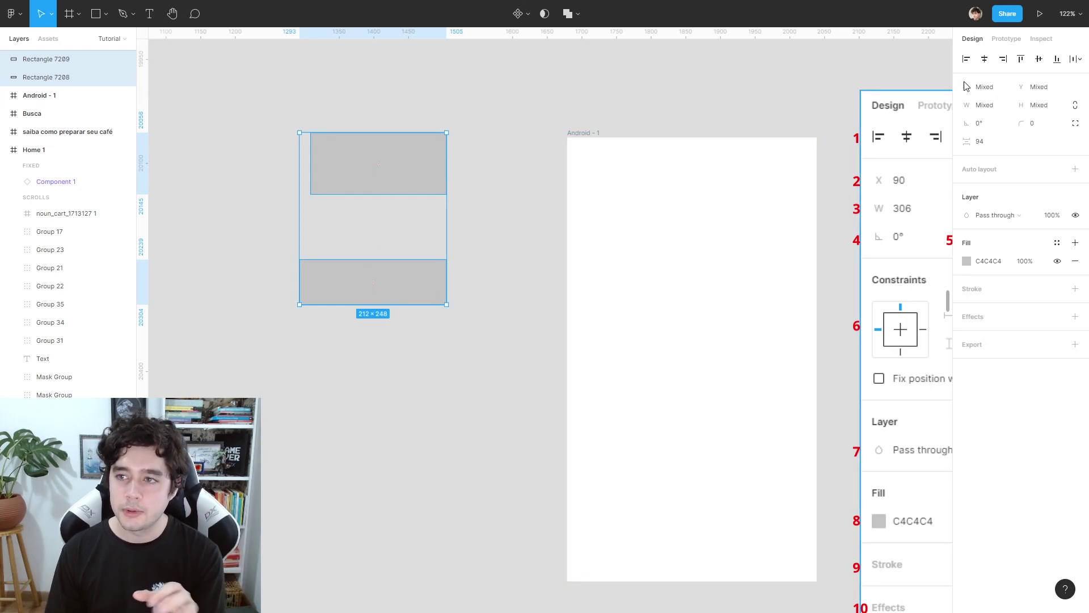
pyautogui.click(986, 60)
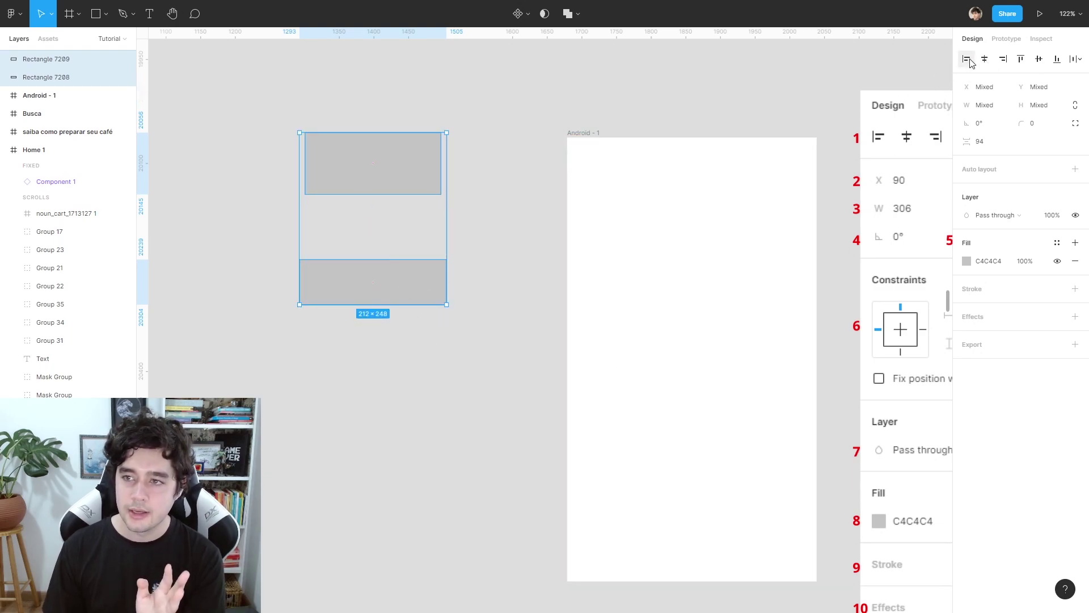
pyautogui.click(967, 59)
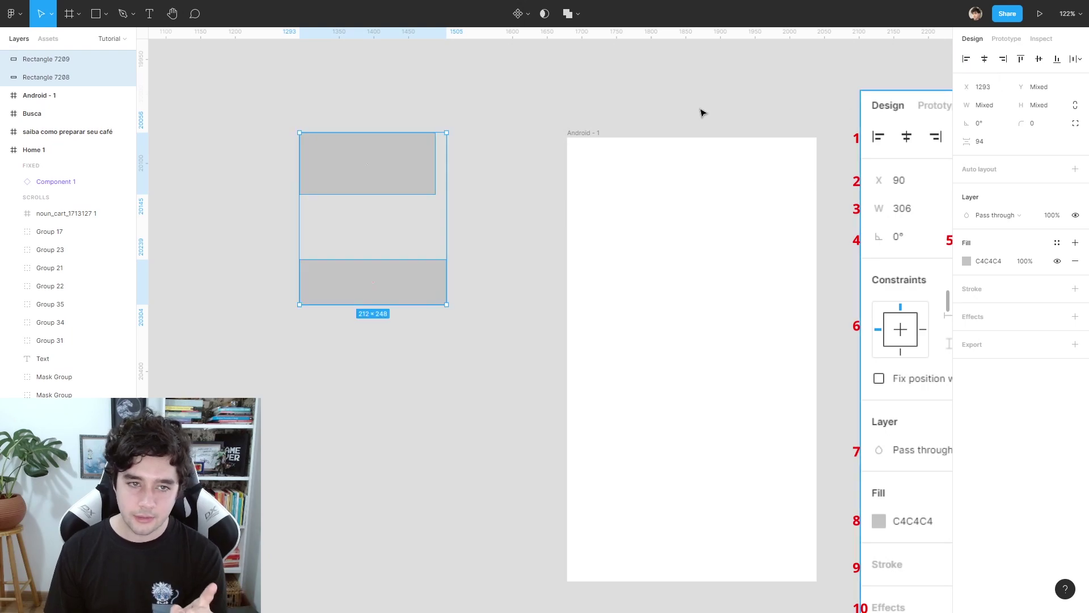
pyautogui.moveTo(435, 164); pyautogui.dragTo(367, 164)
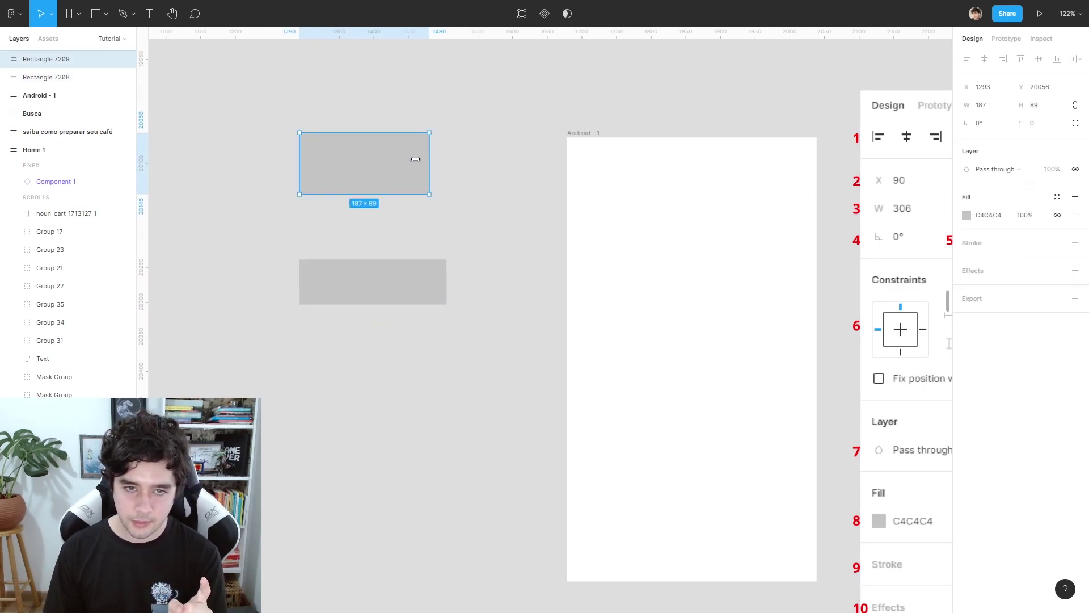
pyautogui.click(1002, 59)
pyautogui.click(516, 336)
pyautogui.moveTo(503, 357); pyautogui.dragTo(387, 113)
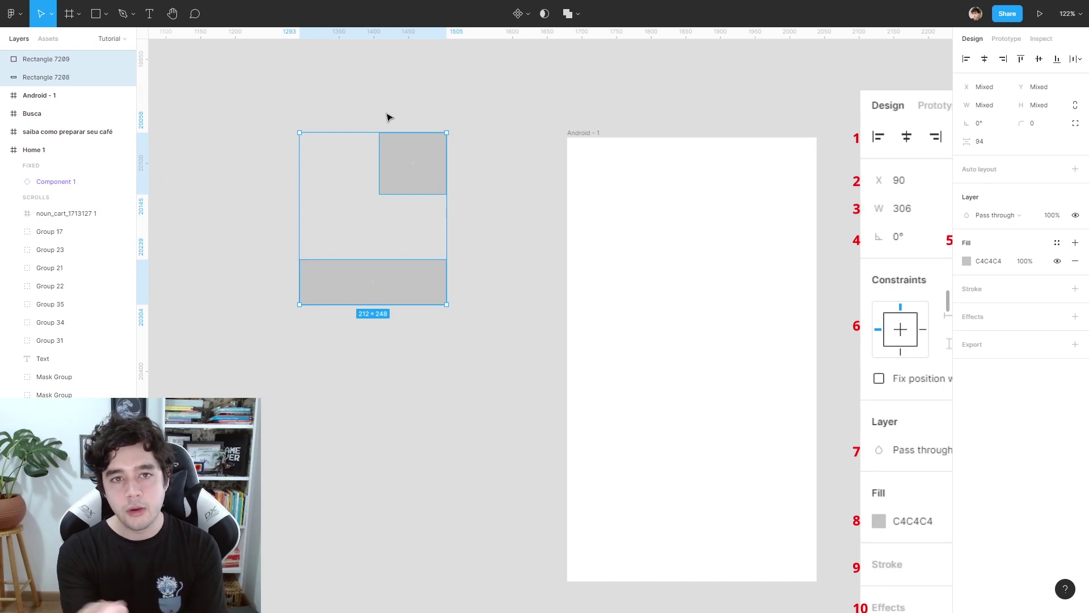
# Delete both practice rectangles, draw a grey 132×57 rectangle, and Alt-drag copies of it.
pyautogui.press('Delete')
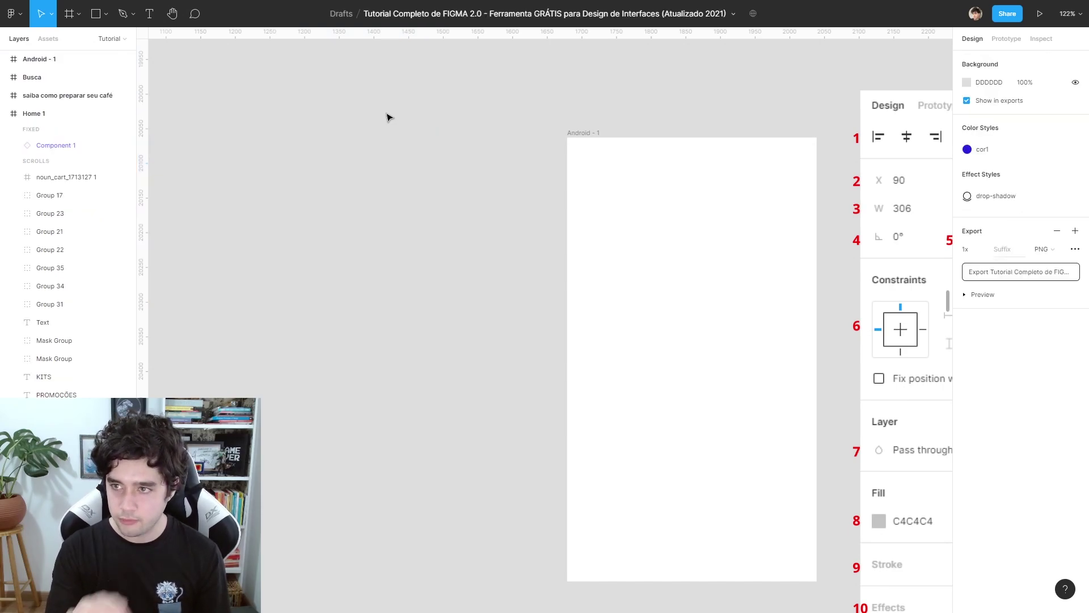
pyautogui.press('r')
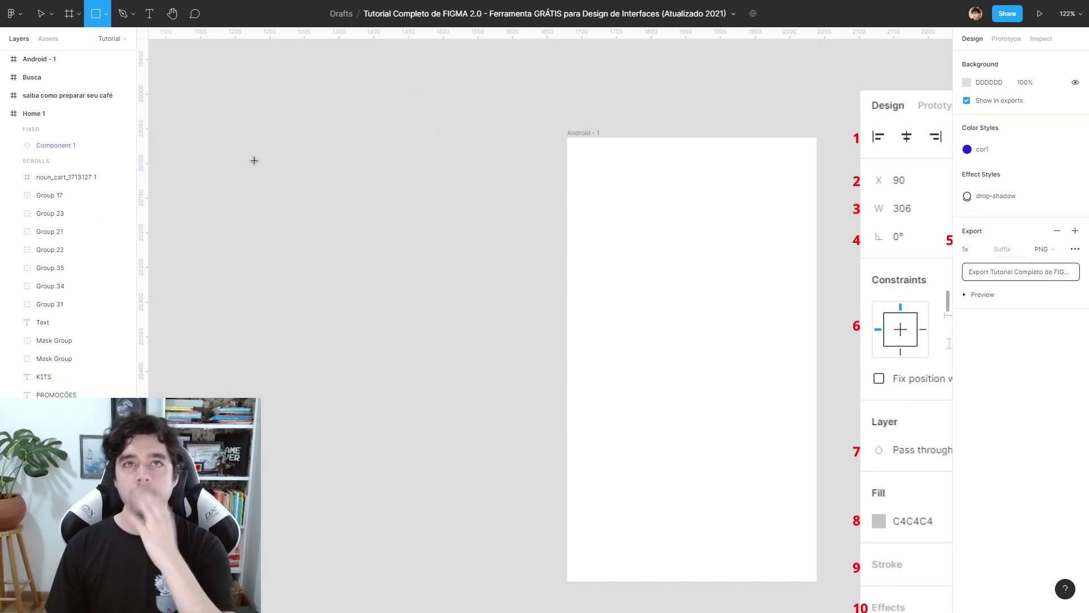
pyautogui.moveTo(258, 160)
pyautogui.mouseDown()
pyautogui.moveTo(349, 196)
pyautogui.moveTo(326, 240)
pyautogui.moveTo(389, 282)
pyautogui.moveTo(358, 295)
pyautogui.moveTo(295, 348)
pyautogui.moveTo(301, 354)
pyautogui.mouseUp()
pyautogui.moveTo(301, 355)
pyautogui.mouseDown()
pyautogui.moveTo(381, 430)
pyautogui.moveTo(328, 486)
pyautogui.mouseUp()
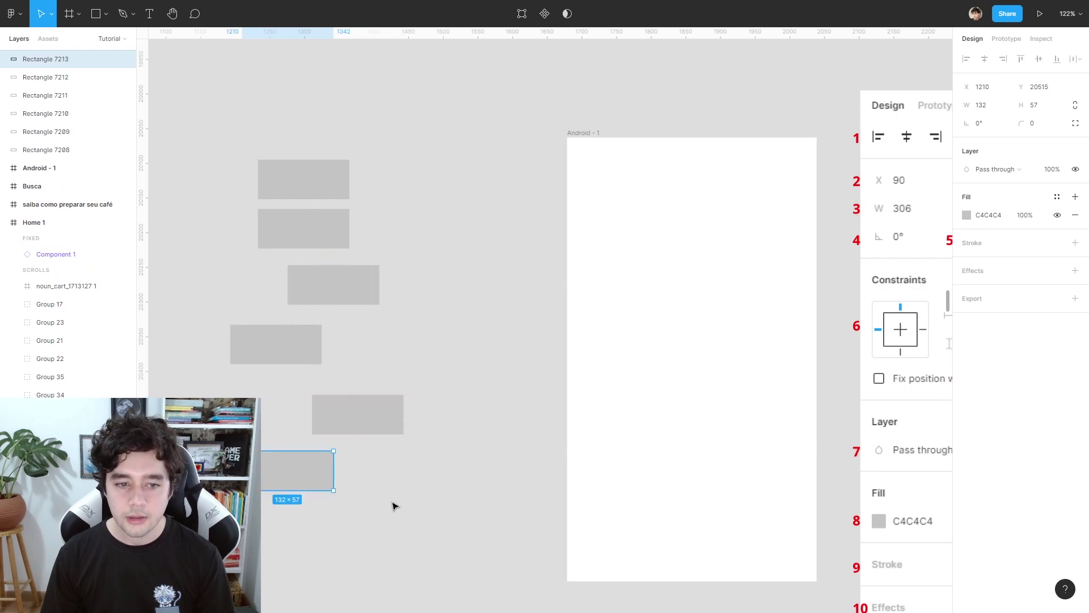
# Tidy up the six rectangles into an even stack, left-align them, and widen the gaps.
pyautogui.moveTo(458, 512); pyautogui.dragTo(227, 149)
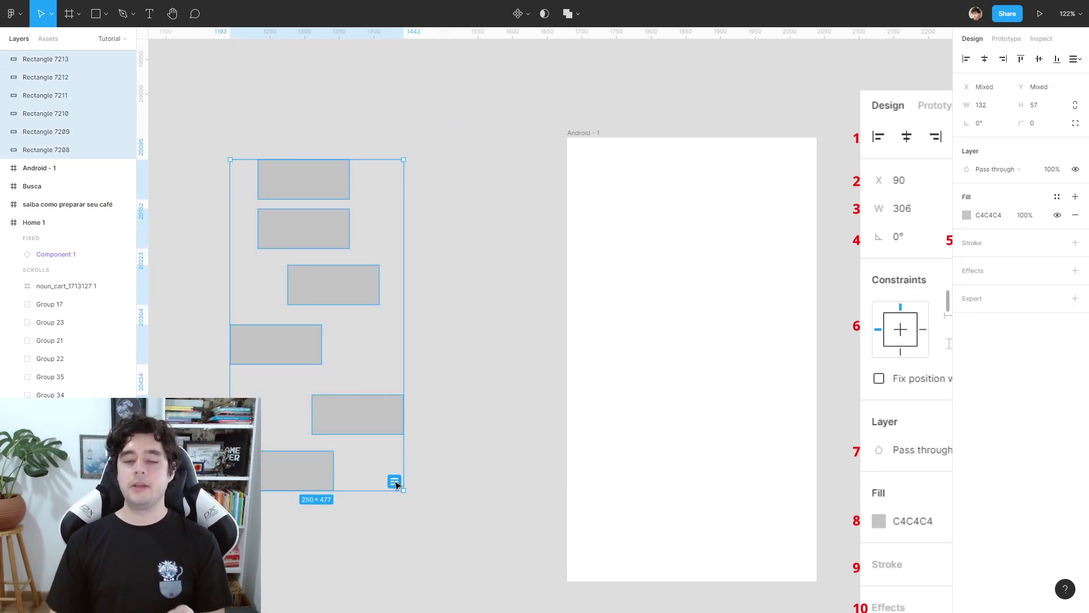
pyautogui.click(396, 483)
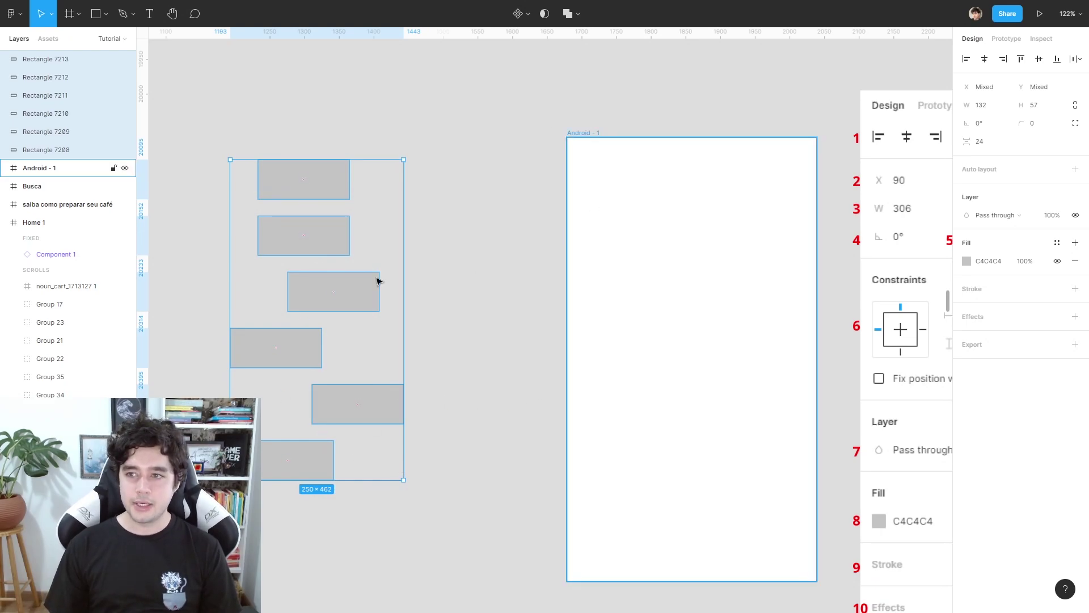
pyautogui.click(450, 389)
pyautogui.moveTo(419, 493); pyautogui.dragTo(271, 153)
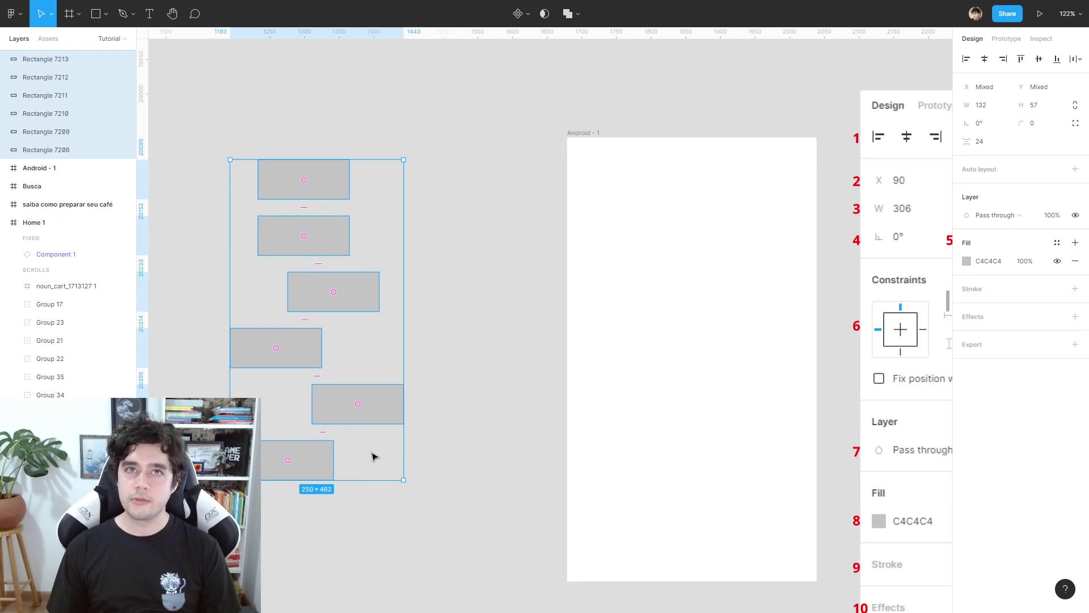
pyautogui.click(966, 60)
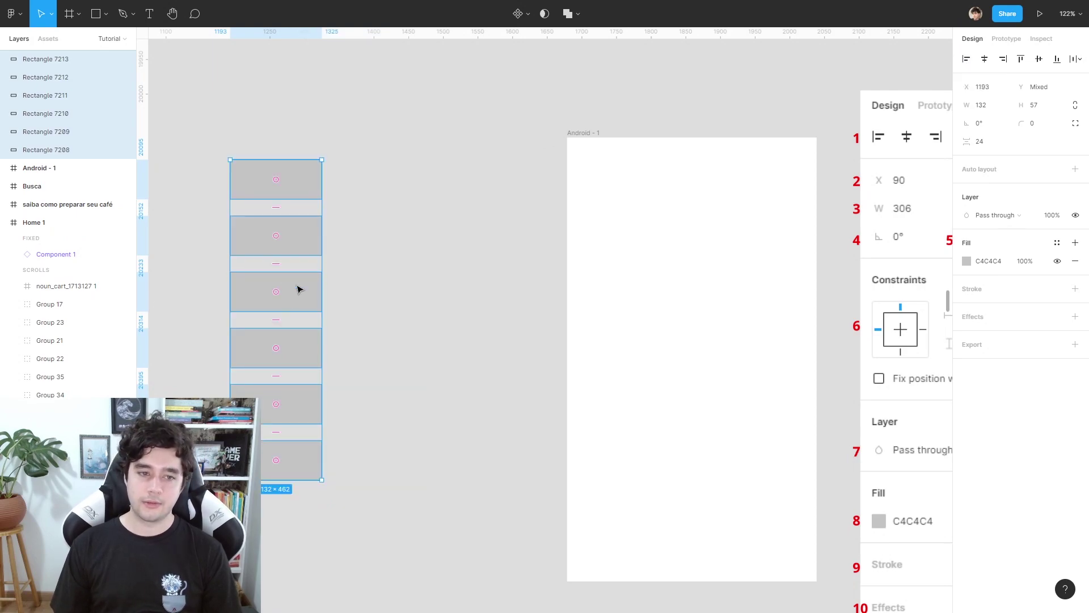
pyautogui.moveTo(280, 322); pyautogui.dragTo(276, 350)
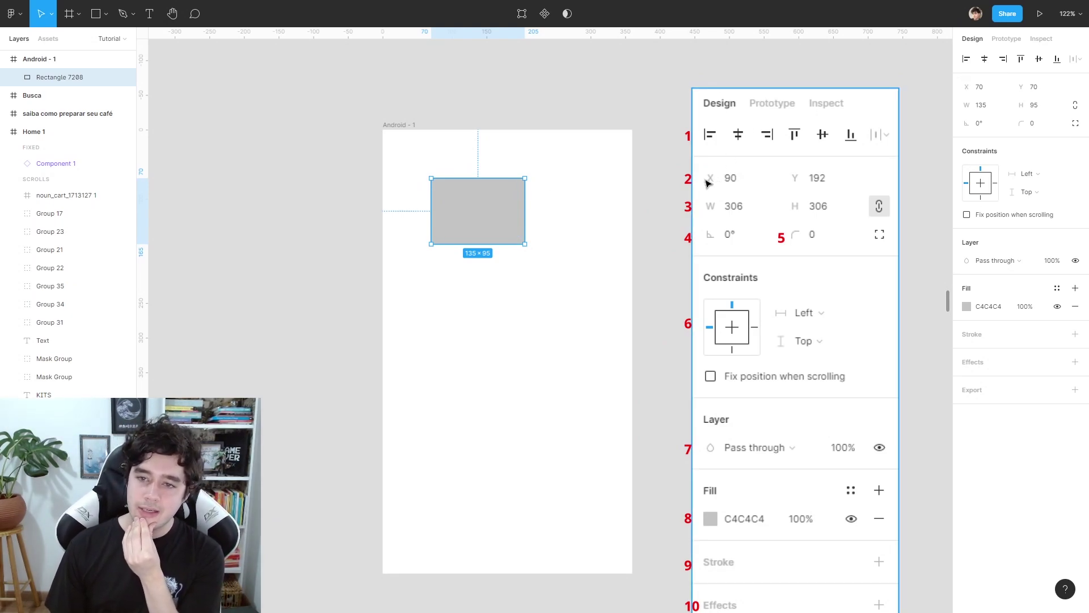
pyautogui.click(997, 87)
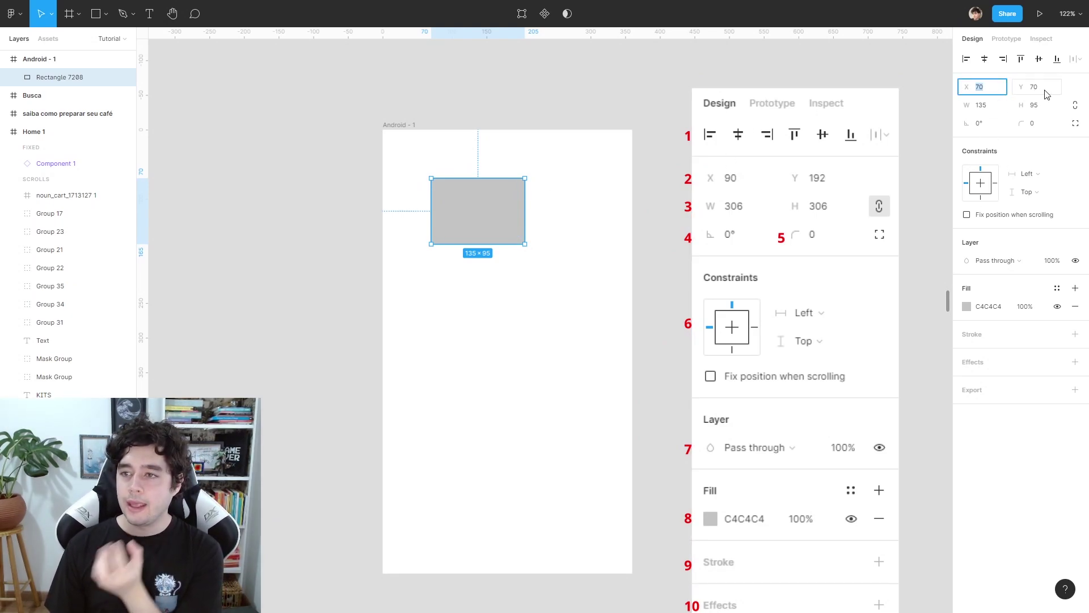
pyautogui.click(1045, 90)
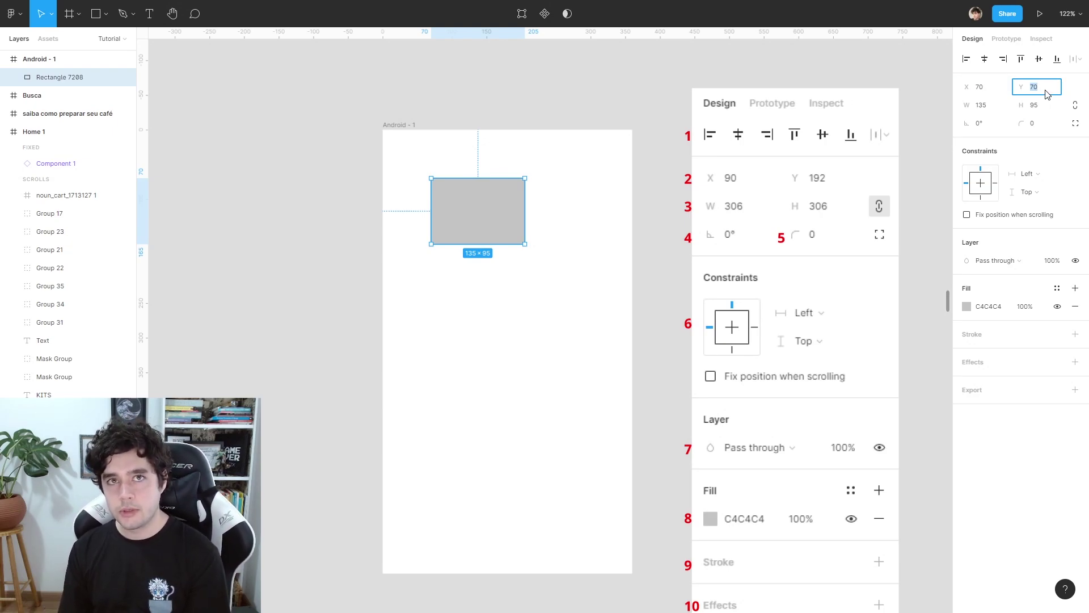
pyautogui.click(632, 122)
pyautogui.scroll(-10, 626, 85)
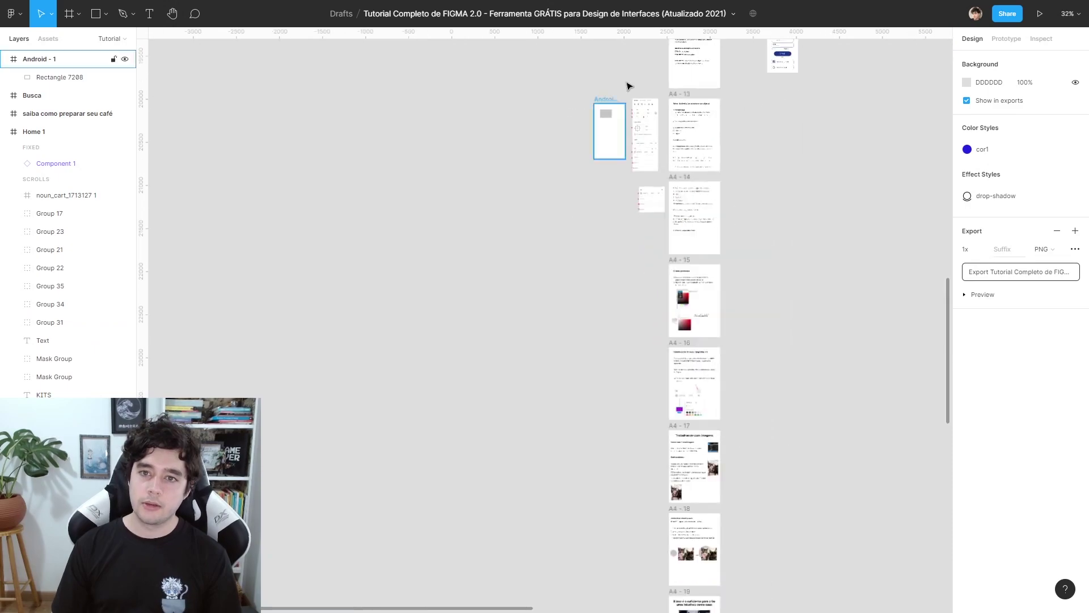
pyautogui.scroll(4, 619, 340)
pyautogui.scroll(-5, 617, 250)
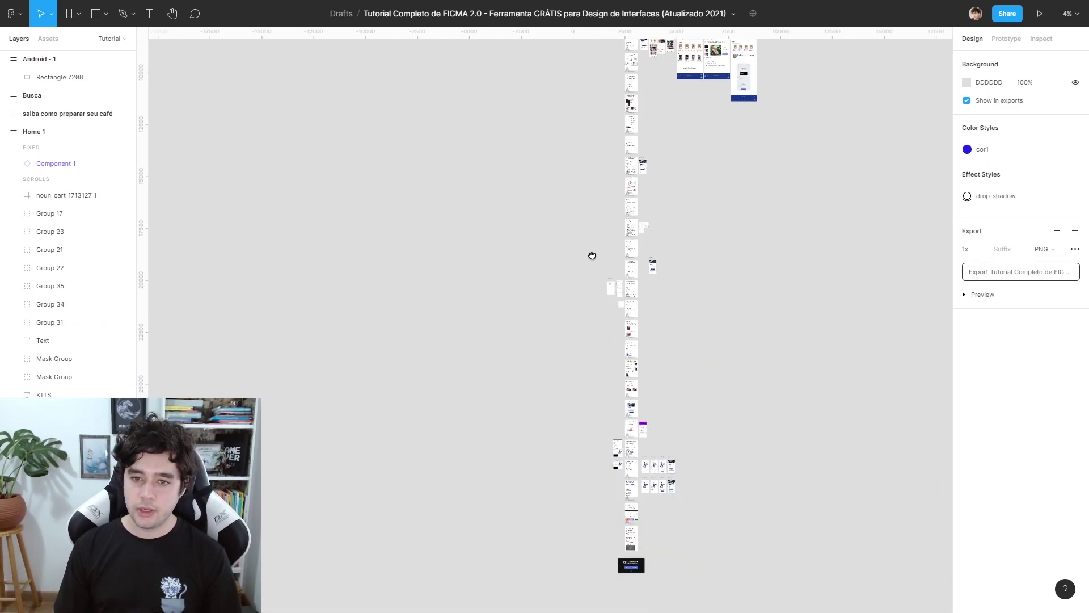
pyautogui.scroll(1, 590, 253)
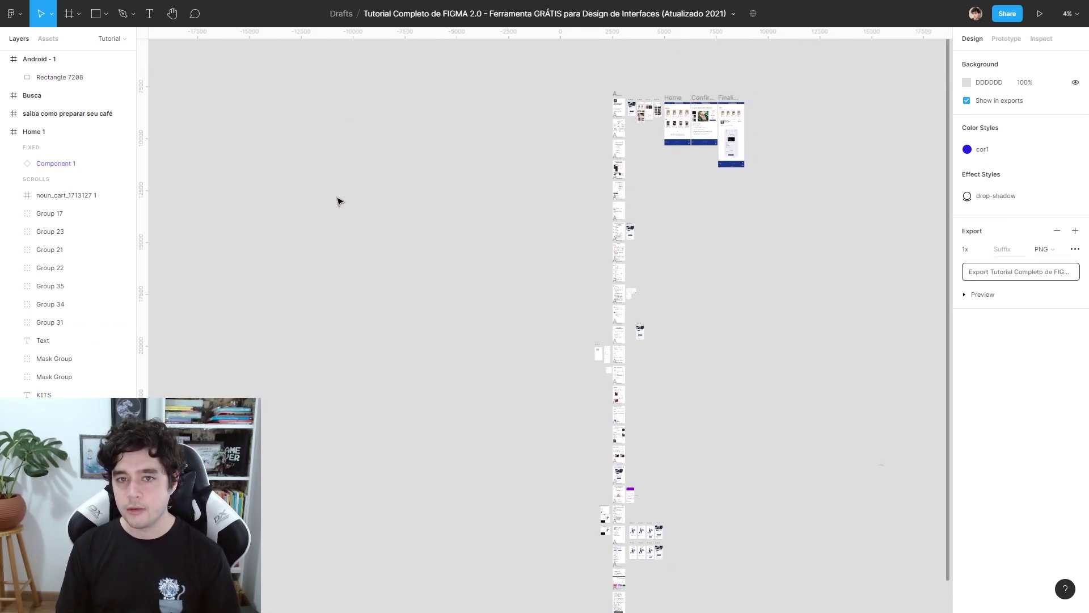
pyautogui.press('r')
pyautogui.moveTo(169, 59); pyautogui.dragTo(198, 78)
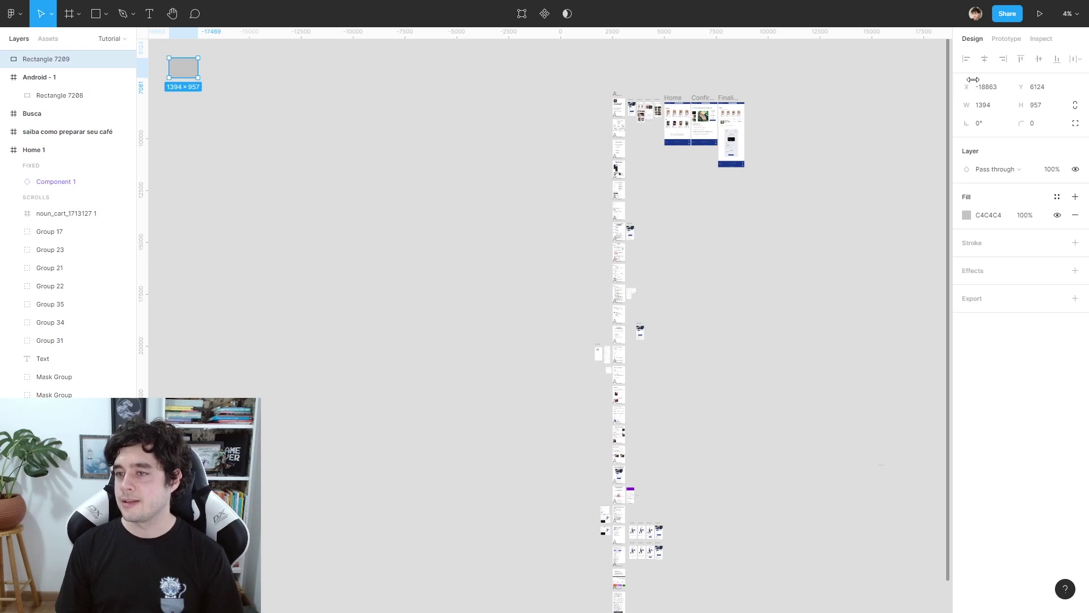
pyautogui.press('Delete')
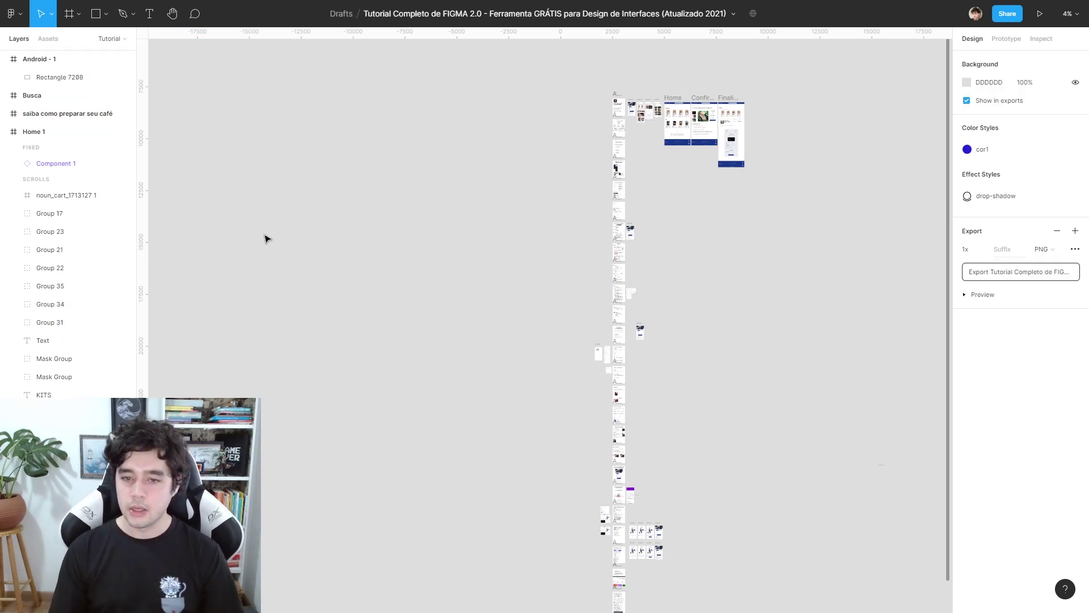
pyautogui.scroll(5, 625, 352)
pyautogui.scroll(5, 612, 317)
pyautogui.scroll(5, 610, 286)
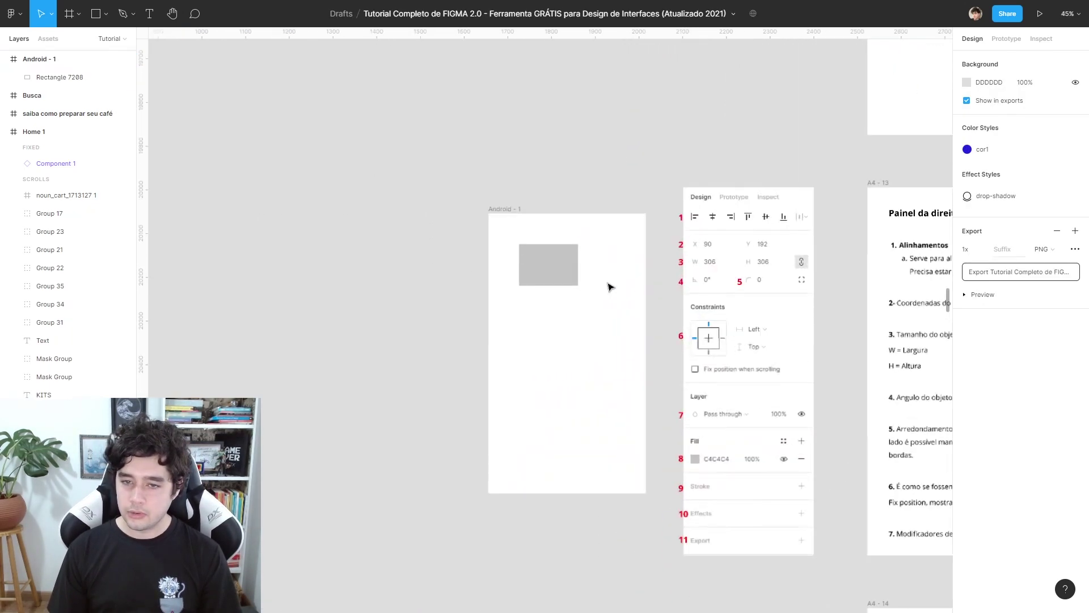
pyautogui.scroll(3, 610, 287)
pyautogui.click(553, 236)
# Make the grey rectangle a 200 × 200 square using the W and H fields.
pyautogui.scroll(3, 611, 236)
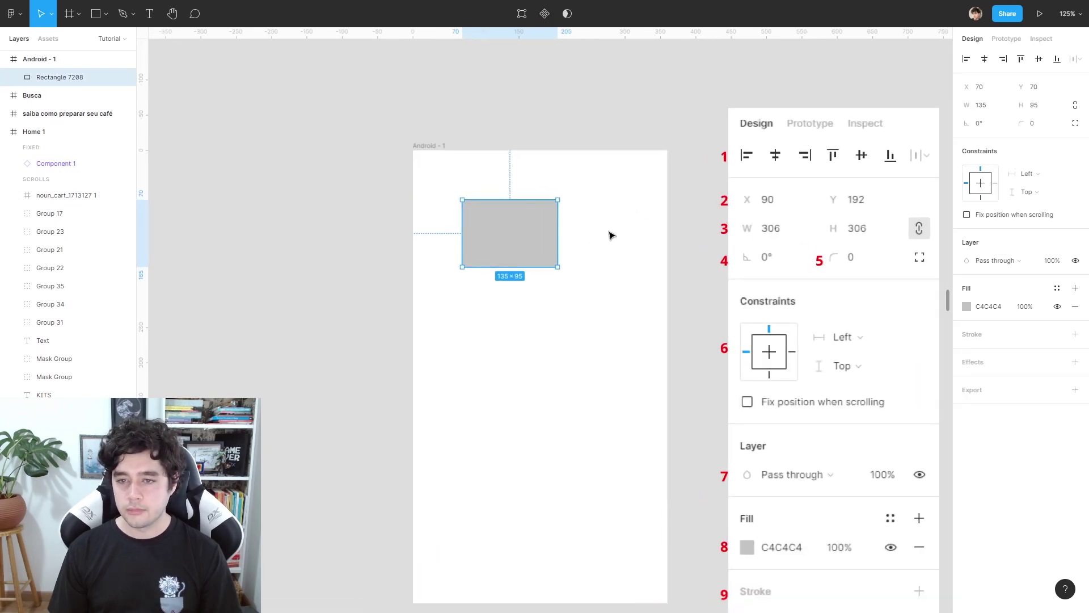
pyautogui.scroll(-2, 624, 193)
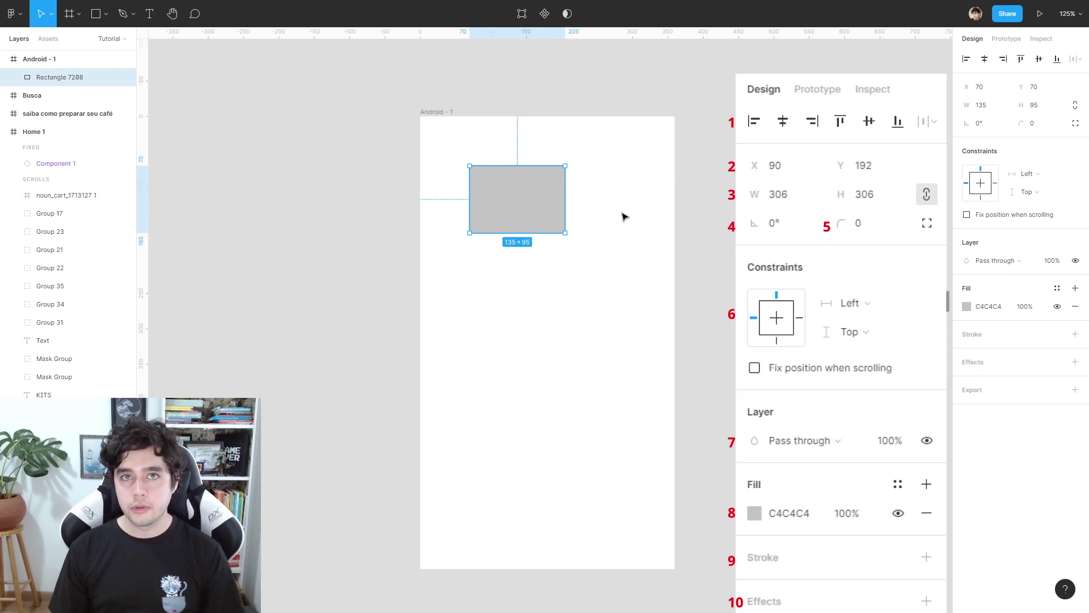
pyautogui.click(990, 106)
pyautogui.write('200')
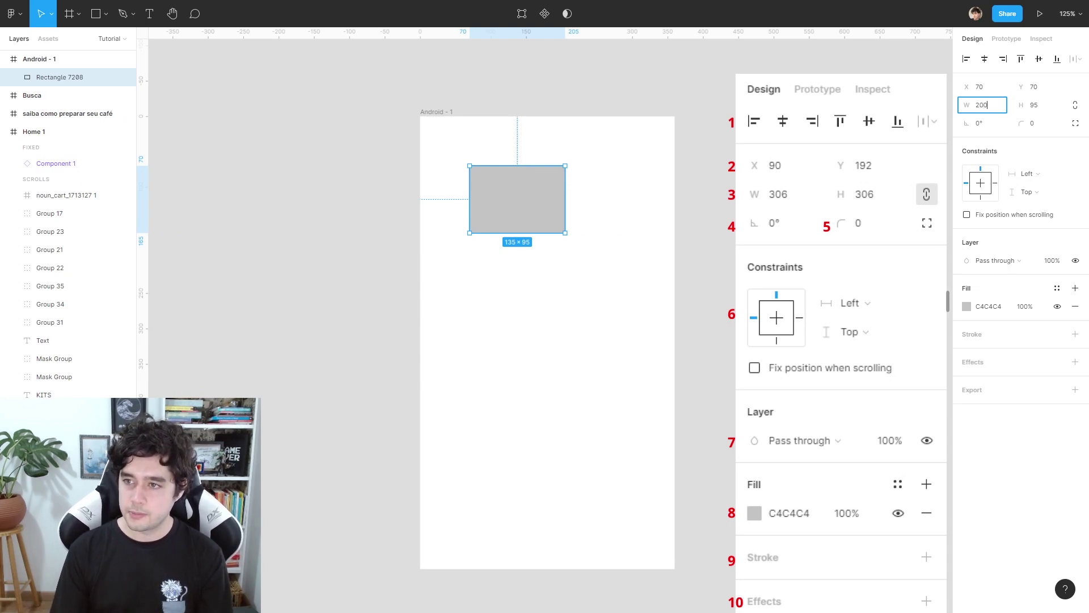
pyautogui.press('Return')
pyautogui.click(1042, 112)
pyautogui.write('2')
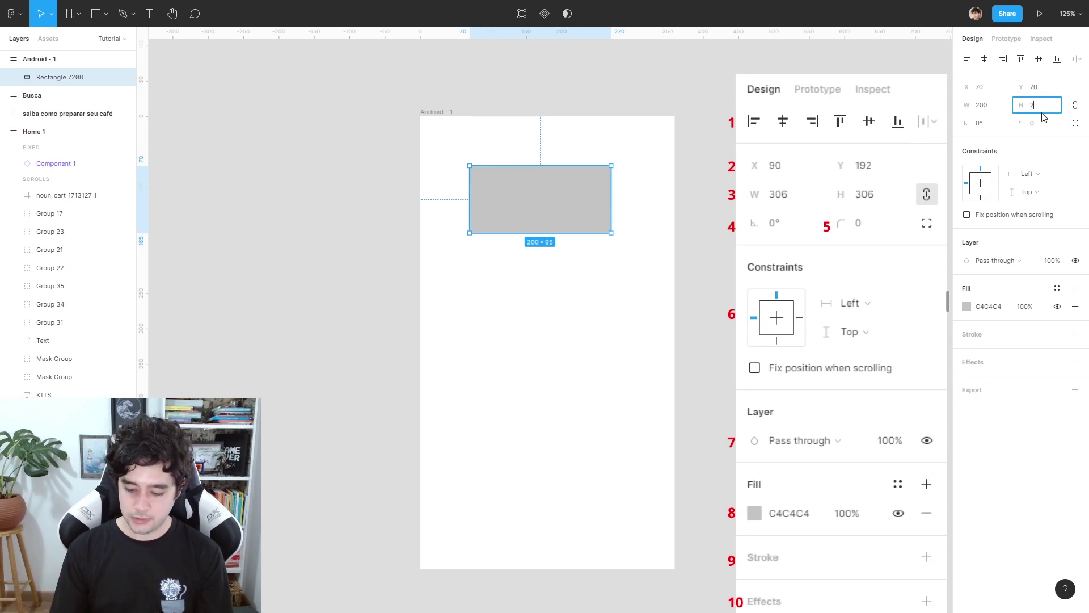
pyautogui.write('00')
pyautogui.press('Return')
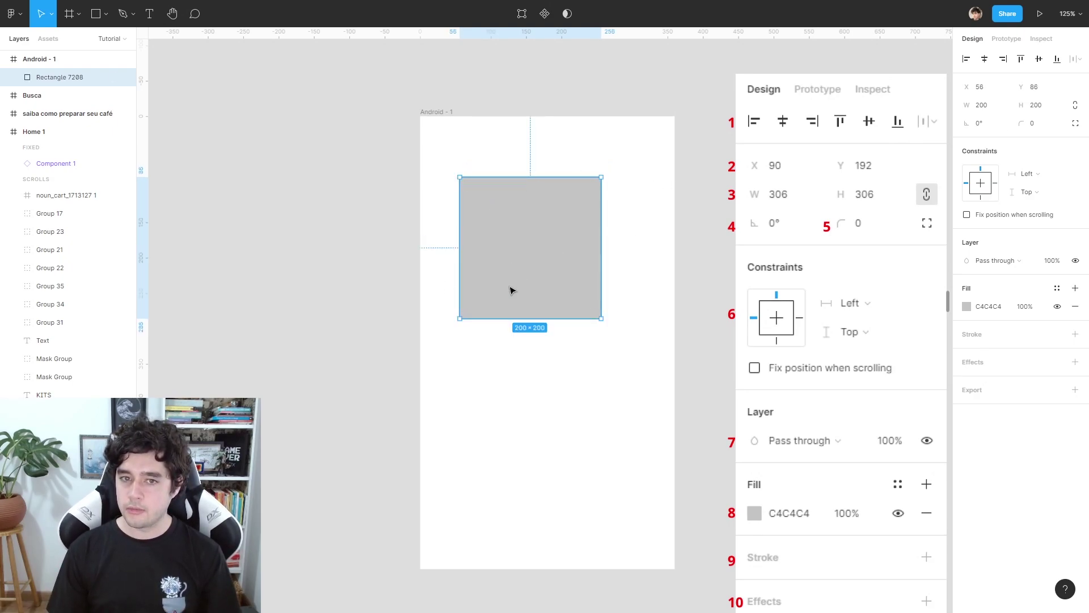
# Lock proportions and nudge the square's size down to 183, undoing a free stretch.
pyautogui.click(1054, 110)
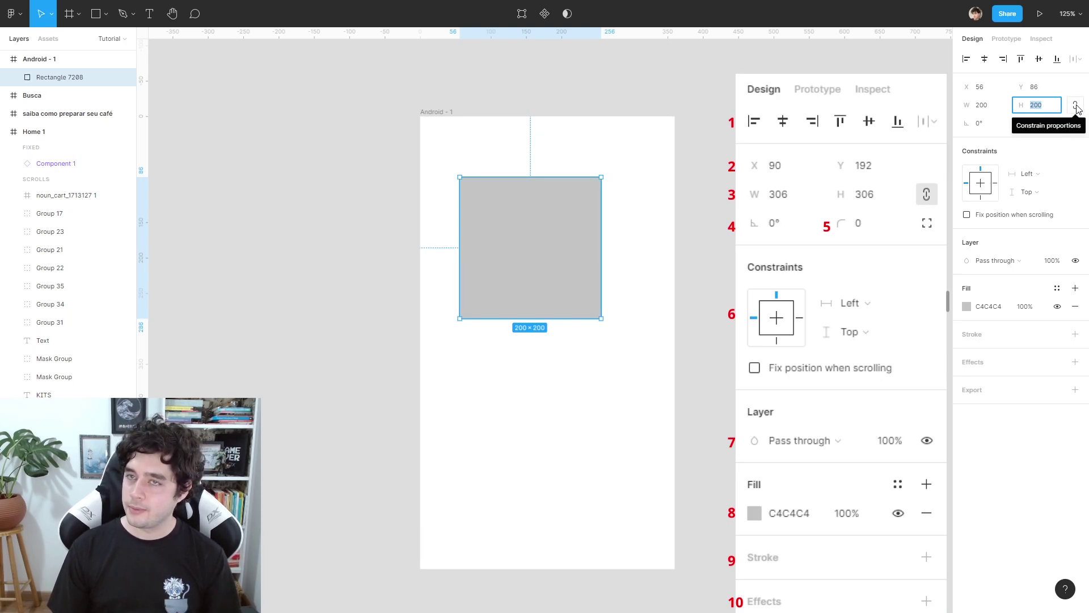
pyautogui.click(1078, 113)
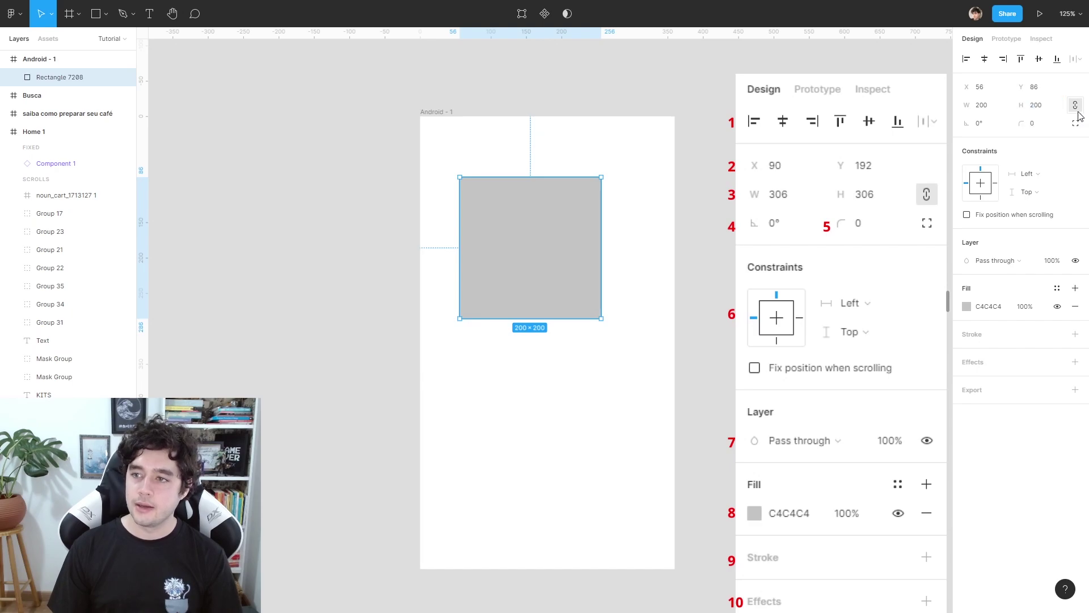
pyautogui.click(999, 106)
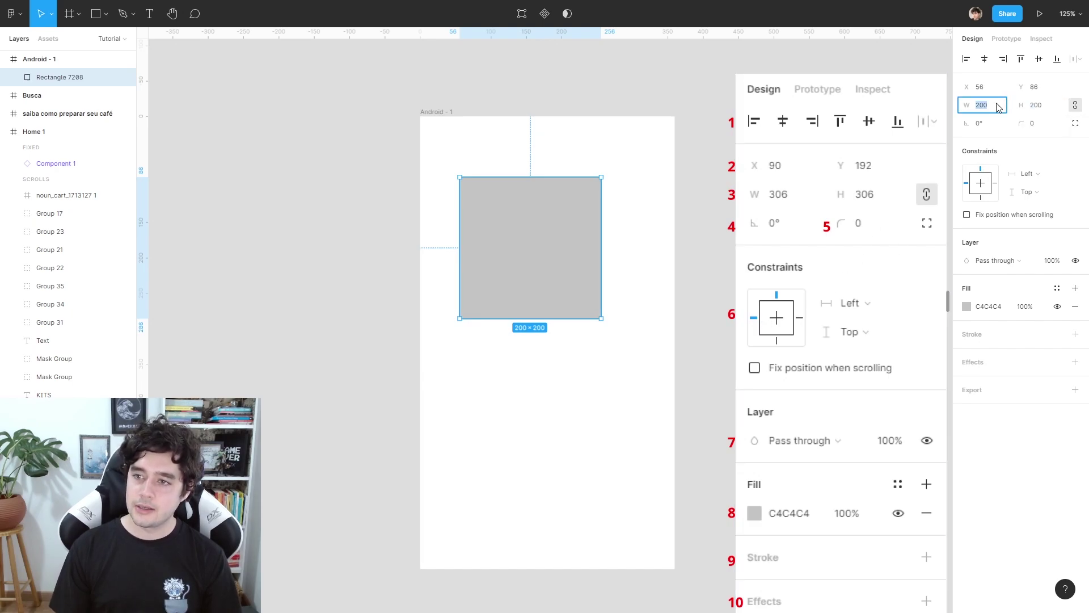
pyautogui.press('Up')
pyautogui.press('Up')
pyautogui.press('Up')
pyautogui.press('Up')
pyautogui.press('Up')
pyautogui.press('Up')
pyautogui.press('Up')
pyautogui.press('Up')
pyautogui.press('Up')
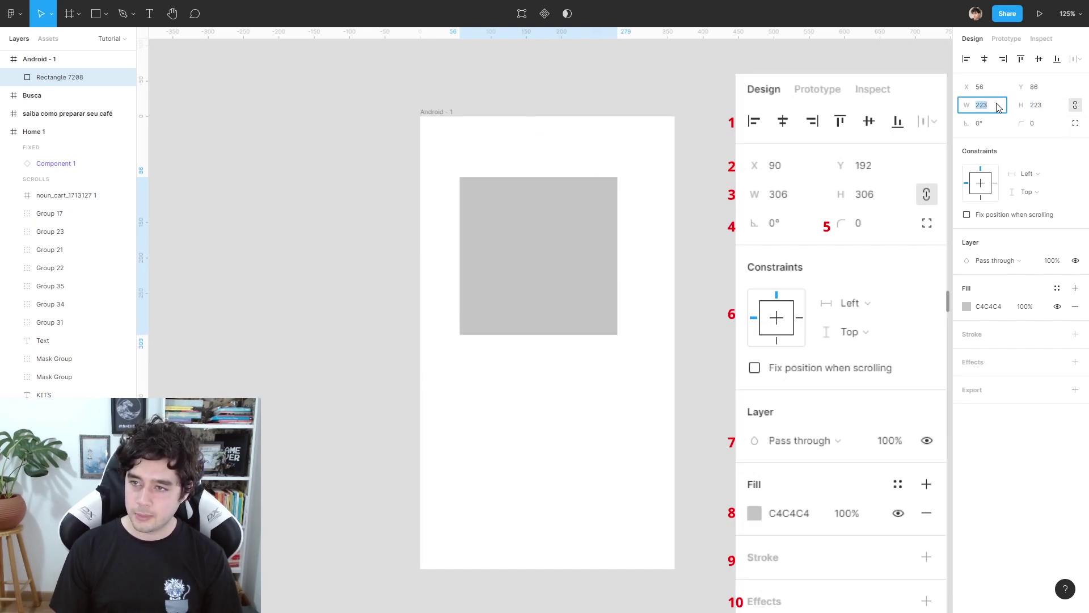
pyautogui.press('Up')
pyautogui.press('Up')
pyautogui.press('Down')
pyautogui.press('Down')
pyautogui.press('Down')
pyautogui.press('Down')
pyautogui.press('Down')
pyautogui.press('Down')
pyautogui.press('Down')
pyautogui.press('Down')
pyautogui.press('Down')
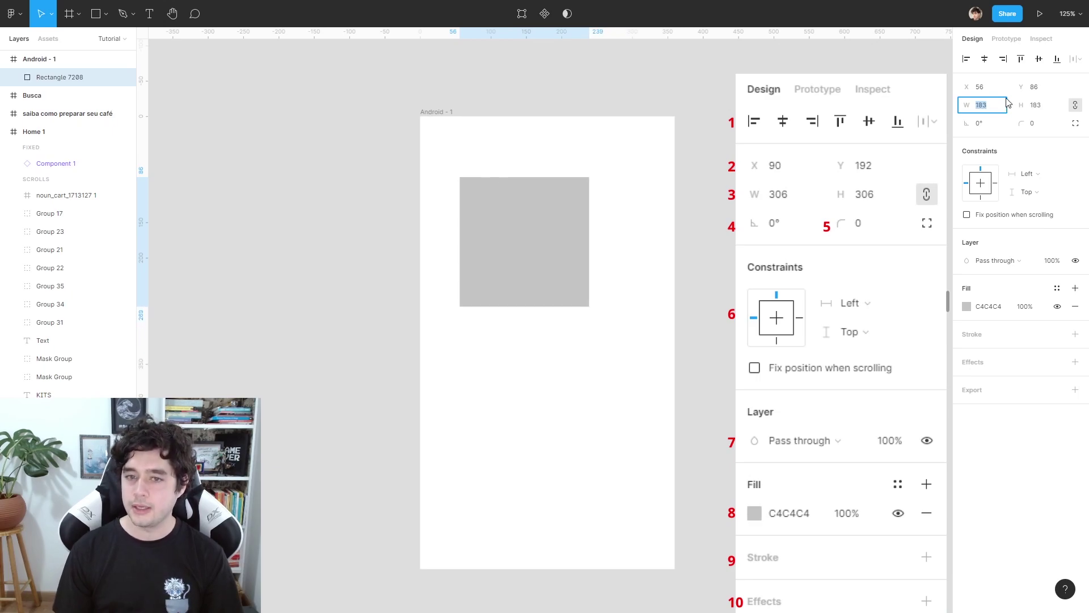
pyautogui.press('Down')
pyautogui.press('Down')
pyautogui.press('Down')
pyautogui.moveTo(590, 307)
pyautogui.mouseDown()
pyautogui.moveTo(516, 322)
pyautogui.moveTo(593, 324)
pyautogui.mouseUp()
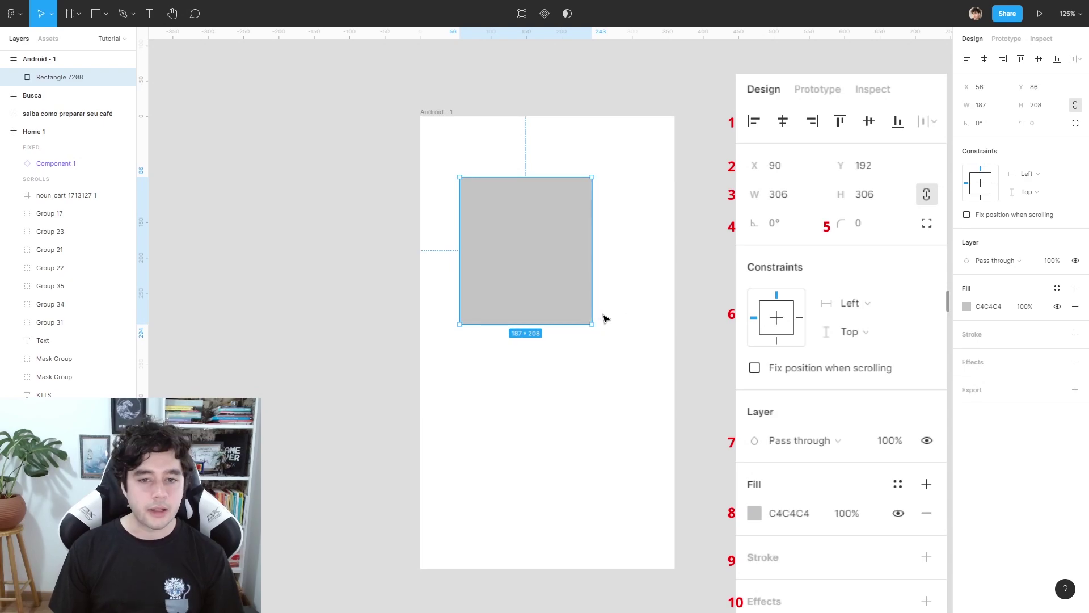
pyautogui.hotkey('ctrl', 'z')
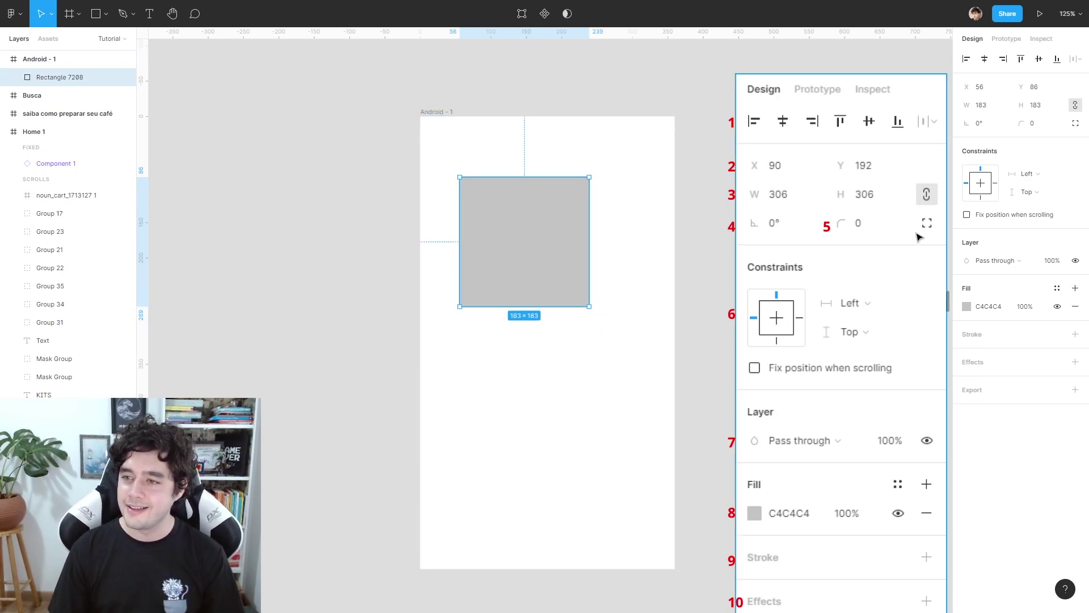
# Shrink the square proportionally to 152, then set it to 100 × 100 and relock proportions.
pyautogui.moveTo(590, 307); pyautogui.dragTo(567, 284)
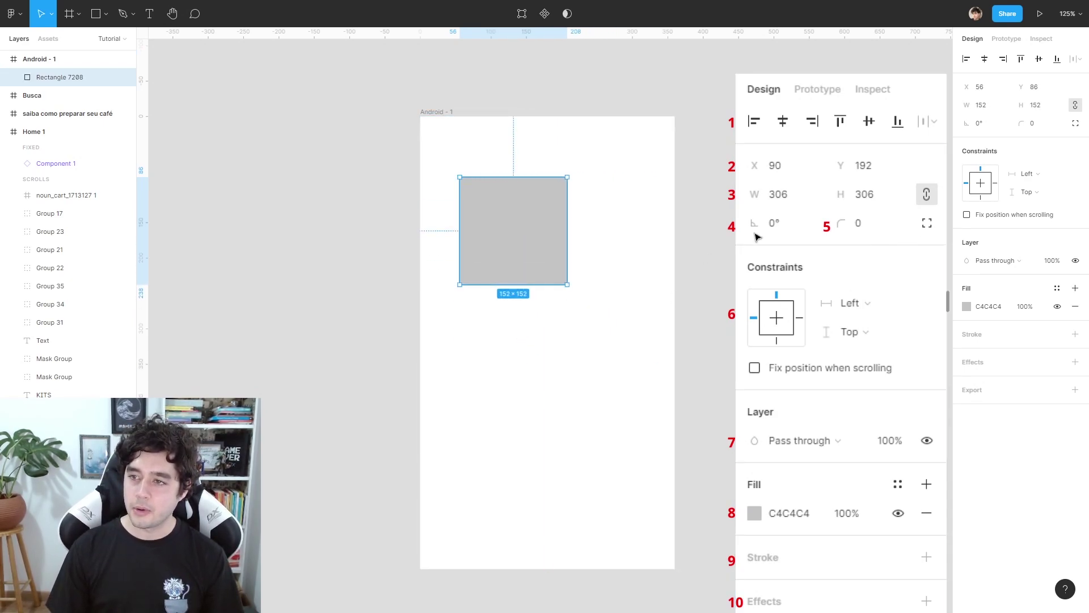
pyautogui.click(988, 105)
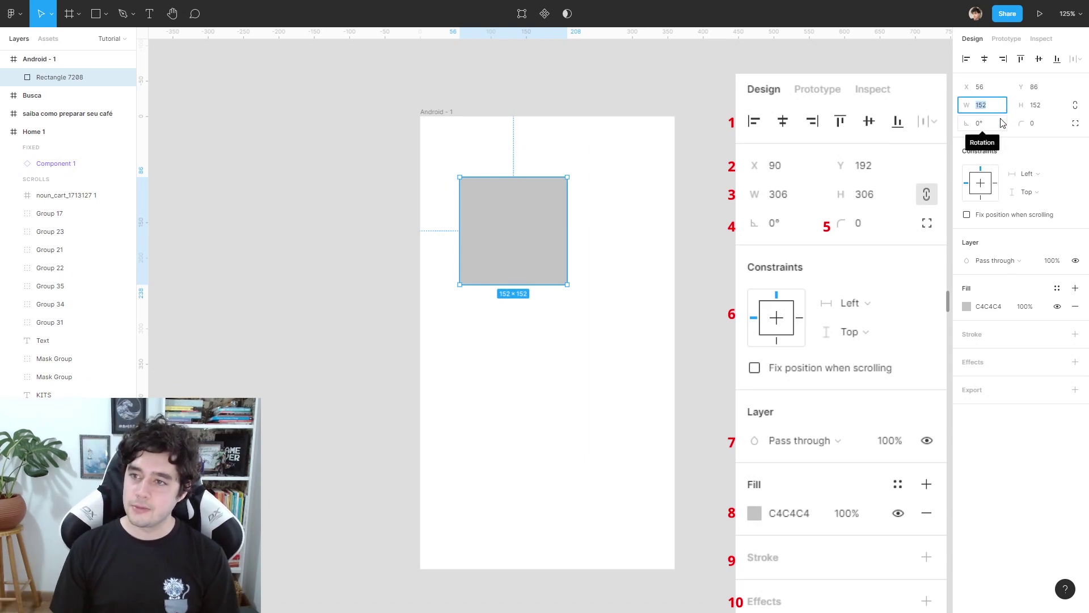
pyautogui.write('100')
pyautogui.press('Tab')
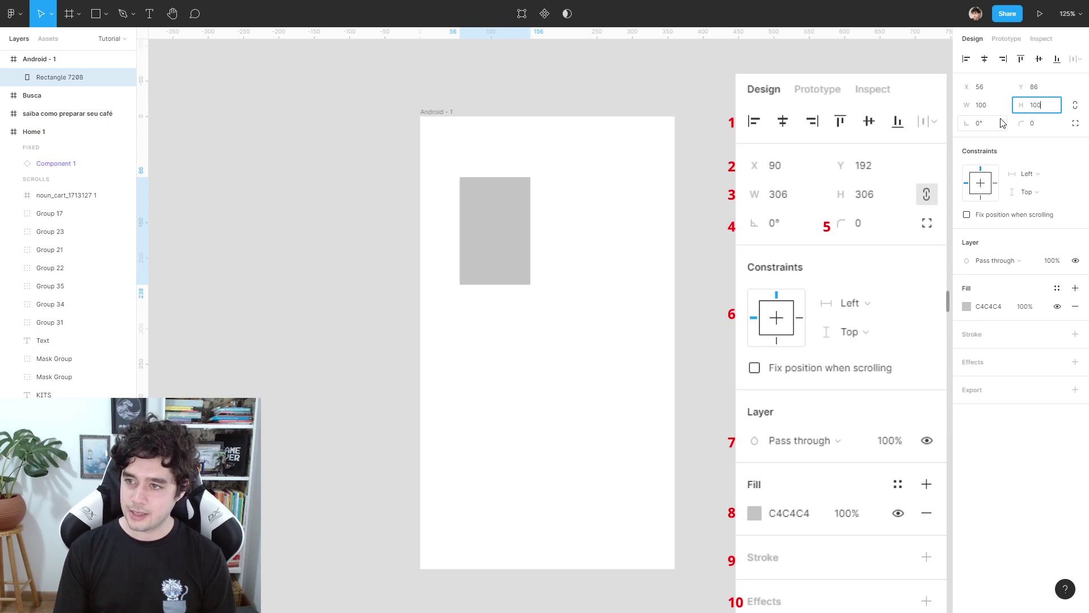
pyautogui.press('Return')
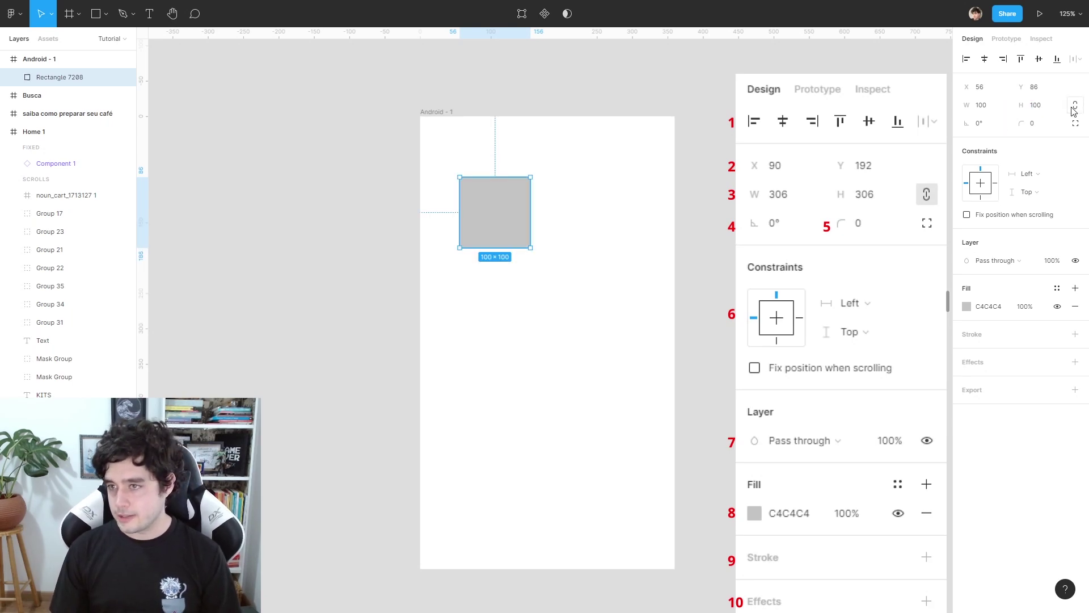
pyautogui.click(1074, 106)
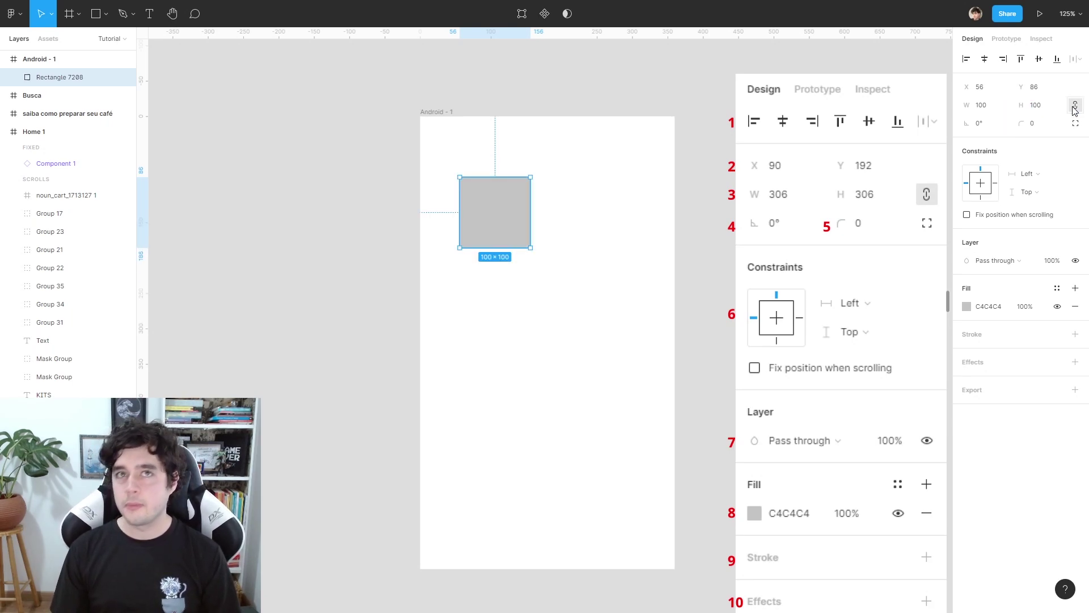
# Use width math expressions: 500 × 500, back to 199 × 199, then 321.98 wide.
pyautogui.click(988, 108)
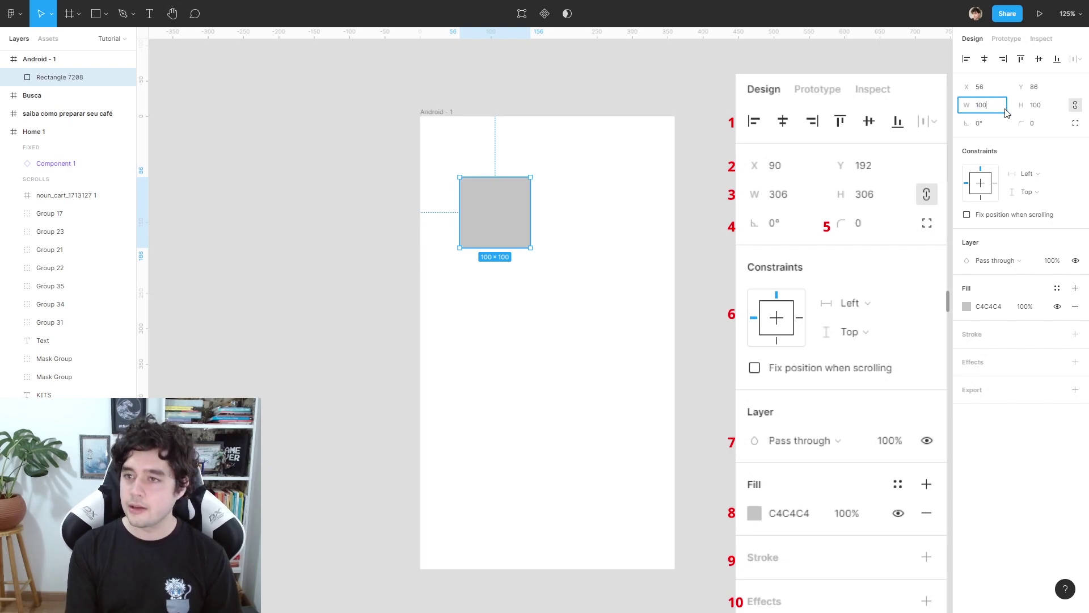
pyautogui.write('*')
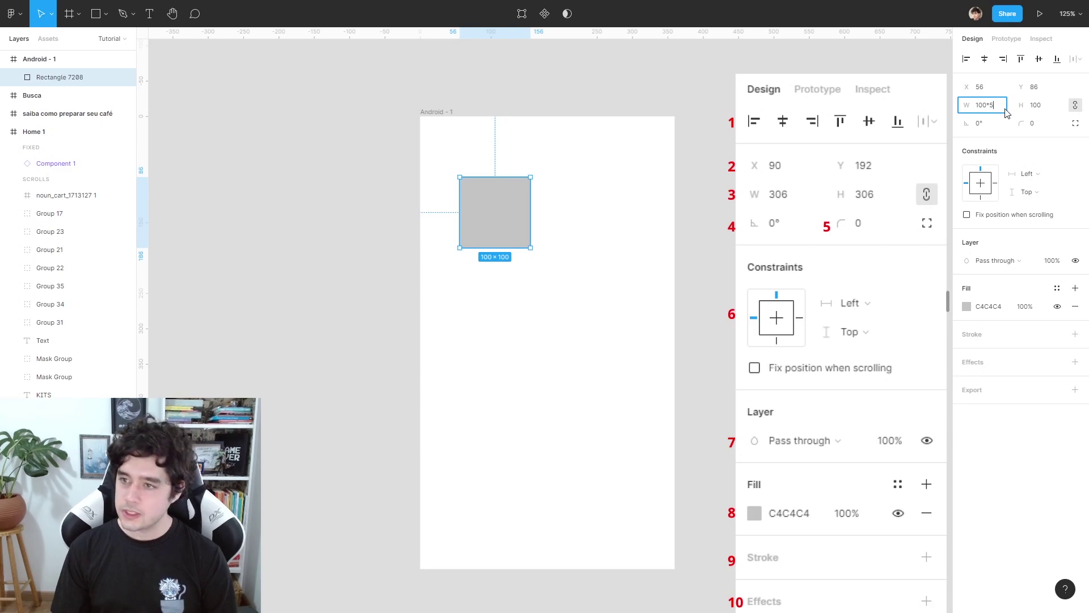
pyautogui.press('Return')
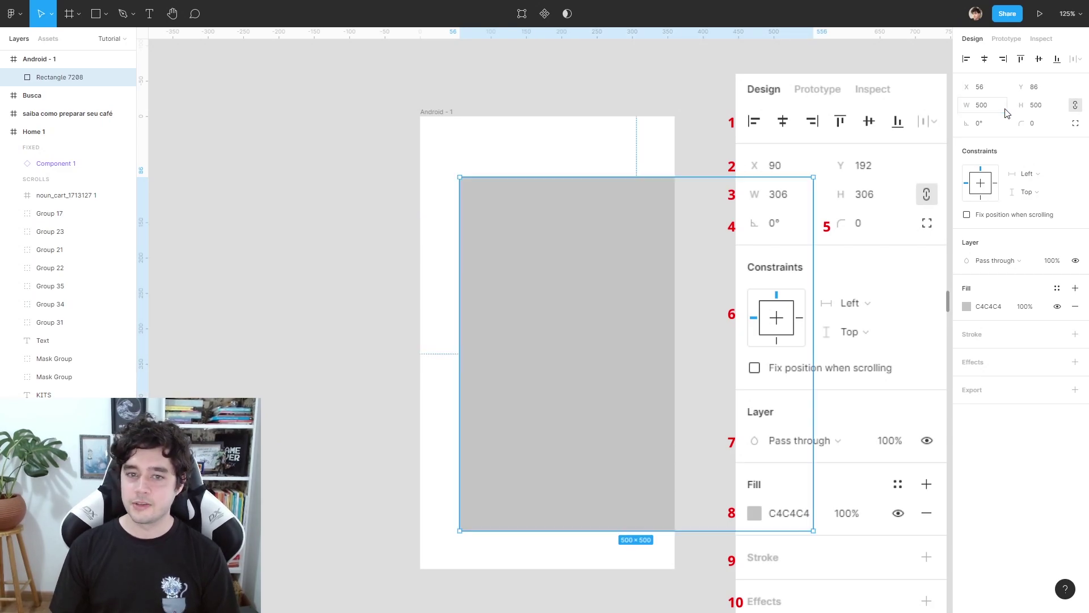
pyautogui.moveTo(812, 529)
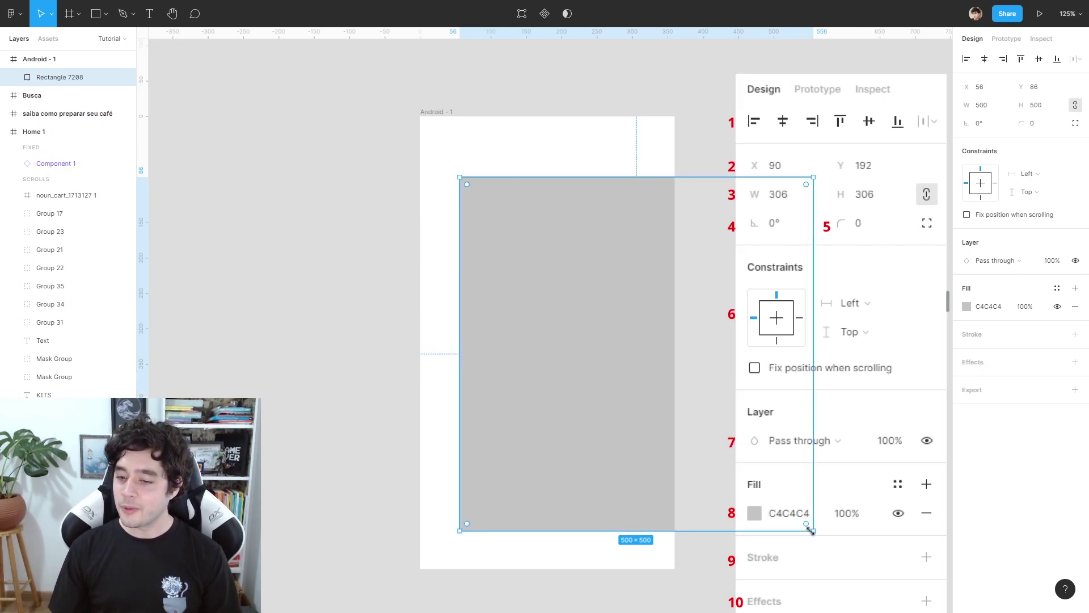
pyautogui.moveTo(812, 531); pyautogui.dragTo(601, 317)
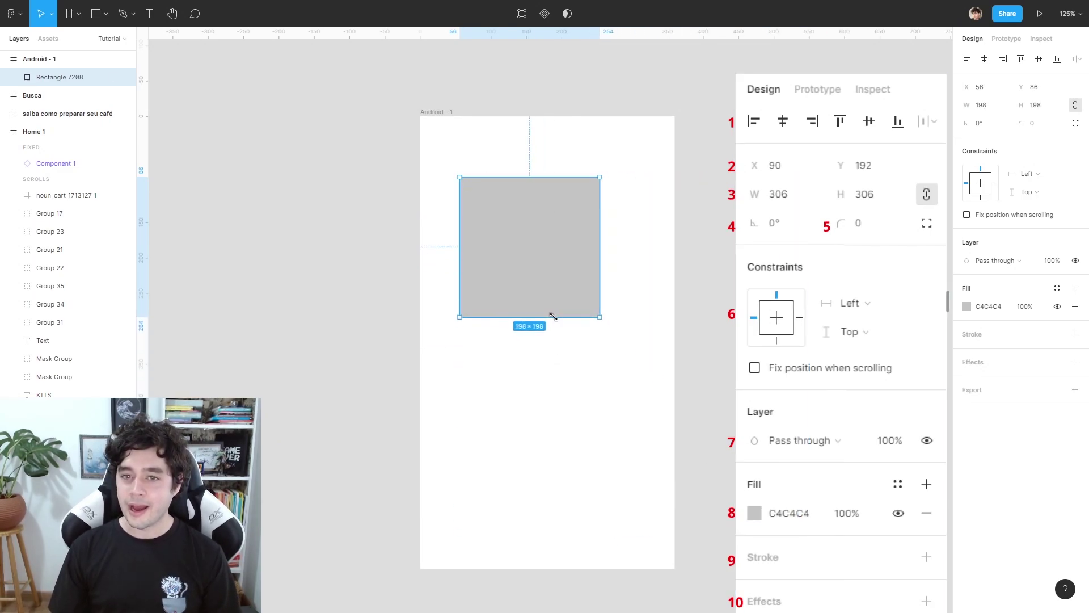
pyautogui.click(990, 105)
pyautogui.write('*1,61')
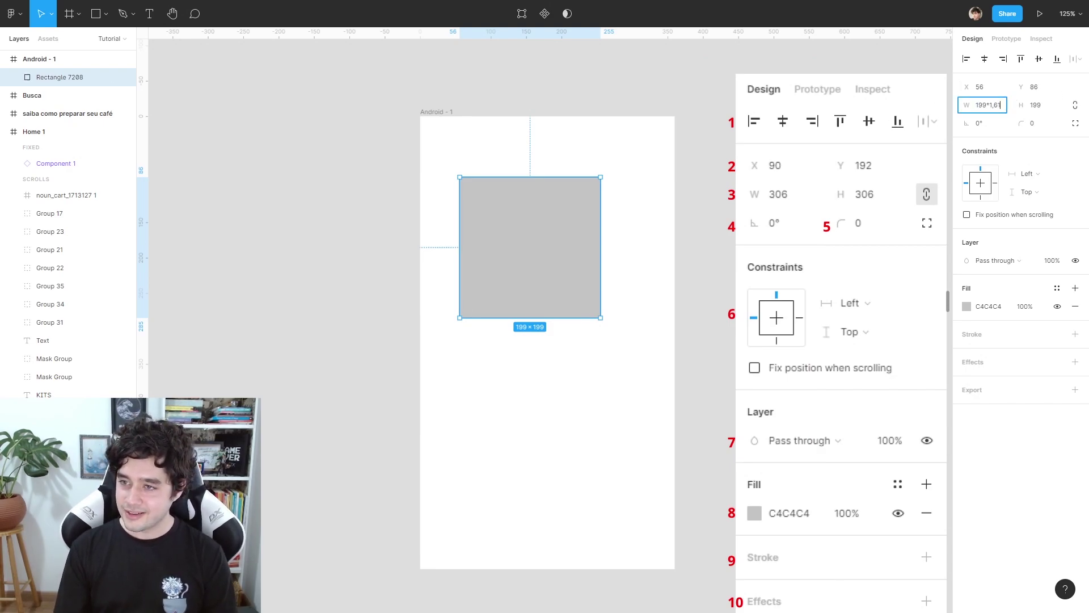
pyautogui.write('8')
pyautogui.press('Return')
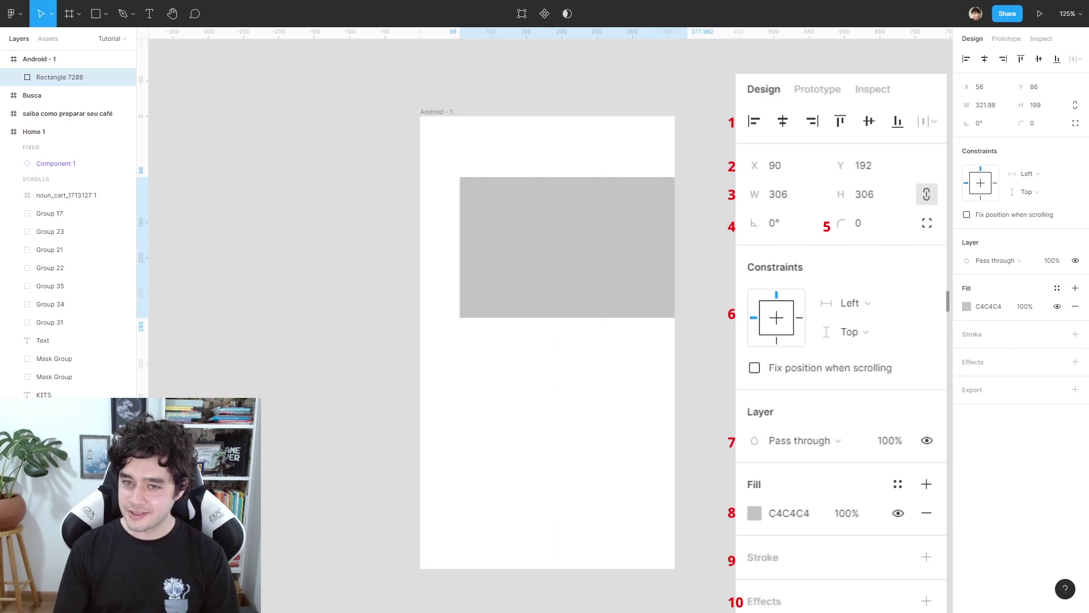
# Centre the rectangle horizontally, undoing a divided-width trial to keep 321.98.
pyautogui.moveTo(586, 267); pyautogui.dragTo(560, 267)
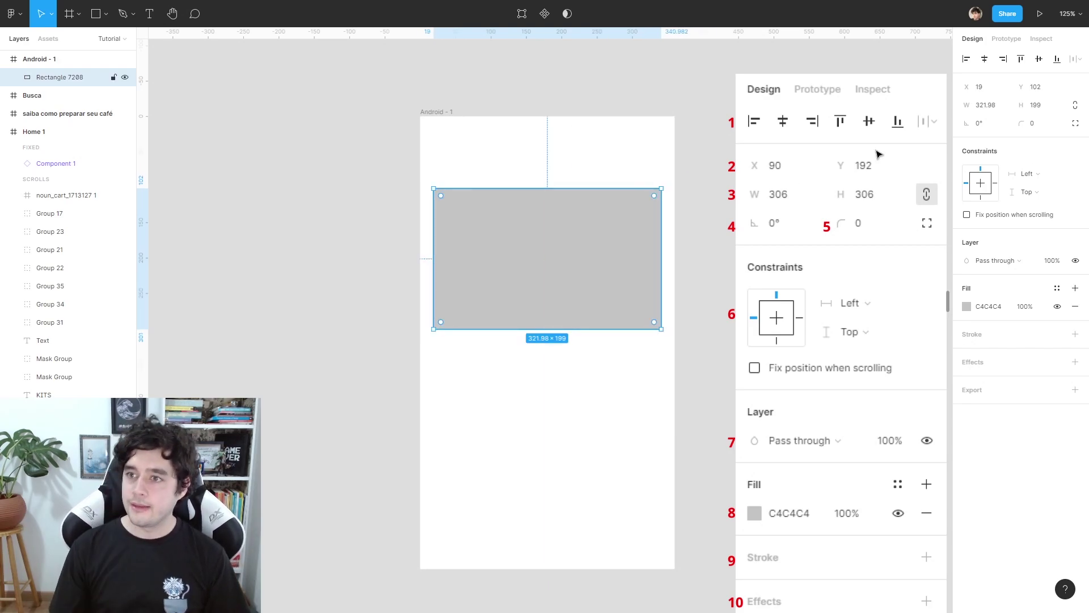
pyautogui.click(1001, 106)
pyautogui.write('100/50')
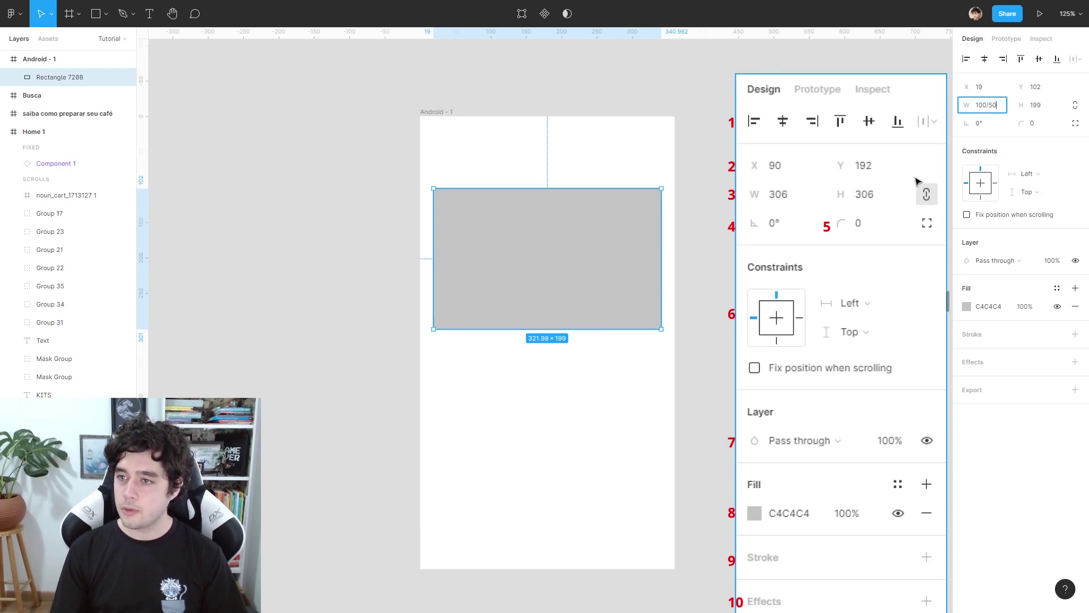
pyautogui.press('Return')
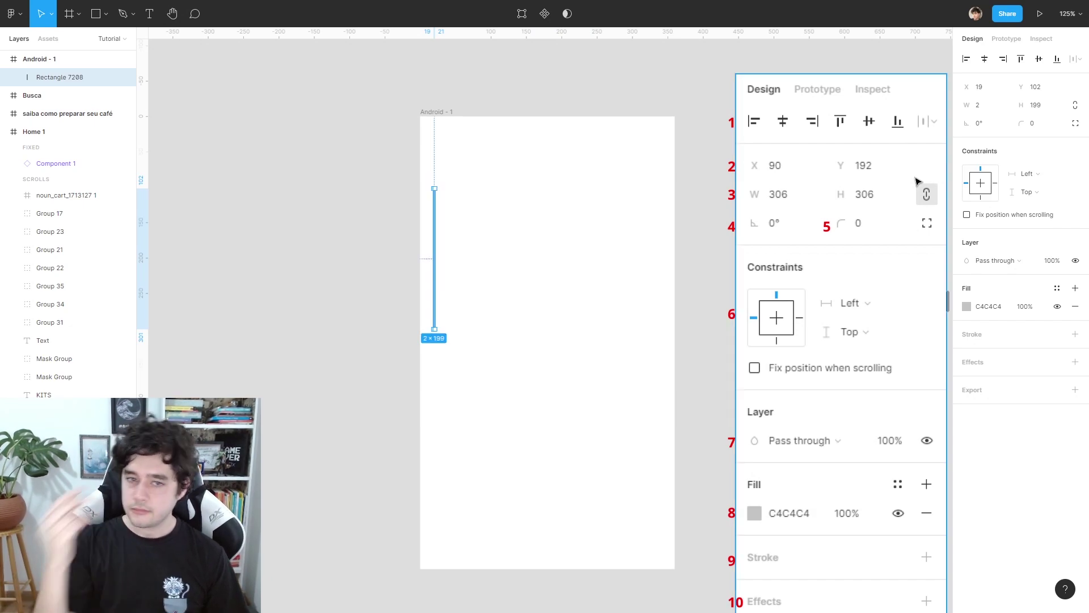
pyautogui.hotkey('ctrl', 'z')
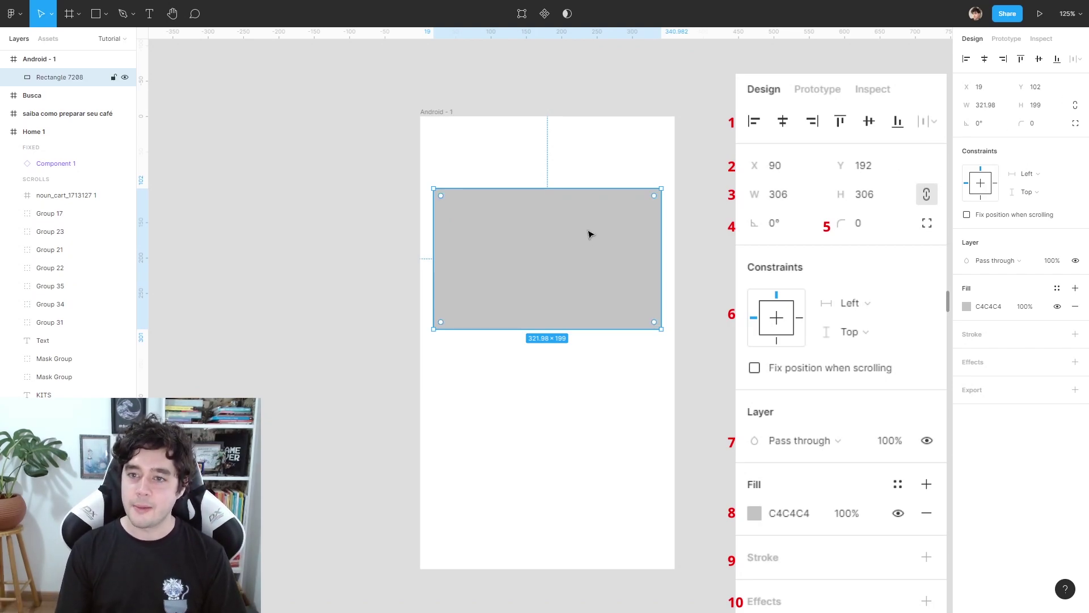
# Rotate the rectangle in Shift+Up steps through 80° to -170° via the rotation field.
pyautogui.click(990, 124)
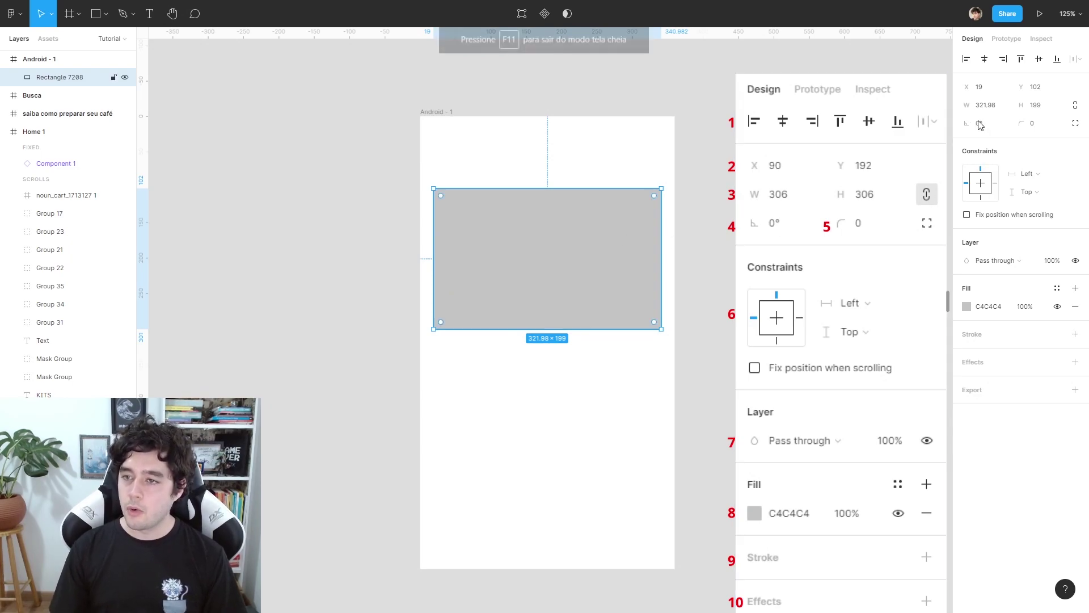
pyautogui.hotkey('shift', 'Up')
pyautogui.hotkey('shift', 'Up')
pyautogui.hotkey('shift', 'Up')
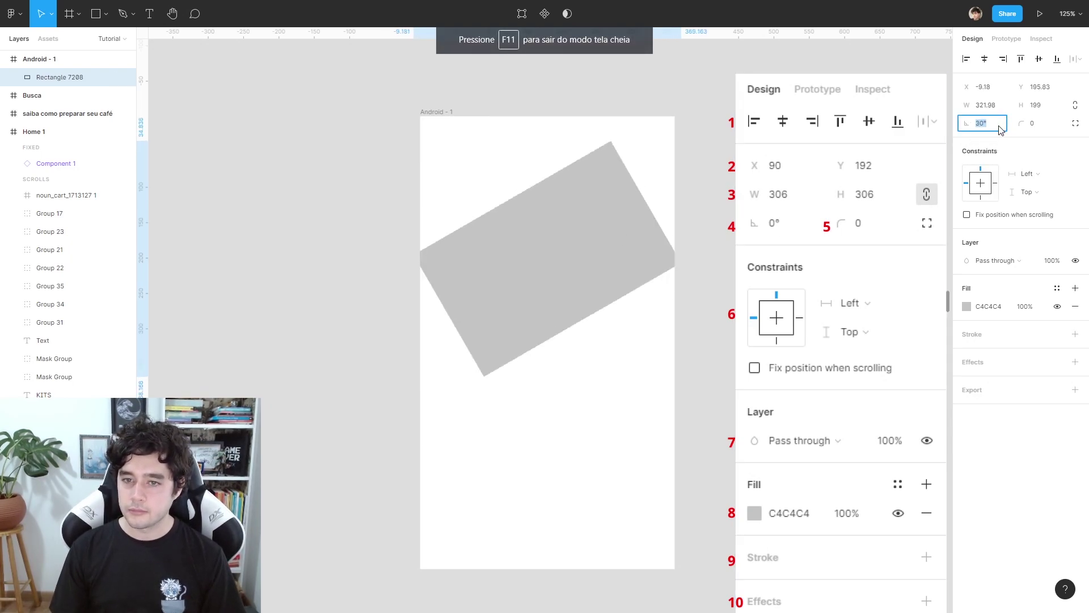
pyautogui.hotkey('shift', 'Up')
pyautogui.hotkey('shift', 'Up')
pyautogui.hotkey('shift', 'Up')
pyautogui.hotkey('shift', 'Up')
pyautogui.hotkey('shift', 'Up')
pyautogui.hotkey('shift', 'Up')
pyautogui.hotkey('shift', 'Up')
pyautogui.hotkey('shift', 'Up')
pyautogui.hotkey('shift', 'Up')
pyautogui.hotkey('shift', 'Up')
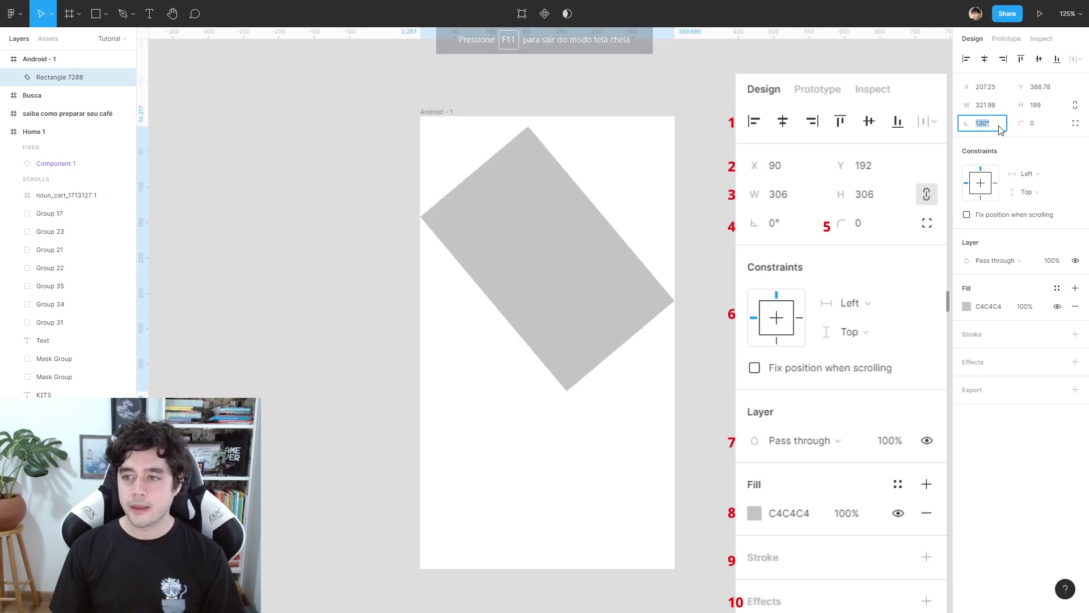
pyautogui.hotkey('shift', 'Up')
pyautogui.hotkey('shift', 'Up')
pyautogui.hotkey('shift', 'Up')
pyautogui.hotkey('shift', 'Up')
pyautogui.hotkey('shift', 'Up')
pyautogui.hotkey('shift', 'Up')
pyautogui.hotkey('shift', 'Up')
pyautogui.hotkey('shift', 'Up')
pyautogui.hotkey('shift', 'Up')
pyautogui.hotkey('shift', 'Up')
pyautogui.hotkey('shift', 'Up')
pyautogui.hotkey('shift', 'Up')
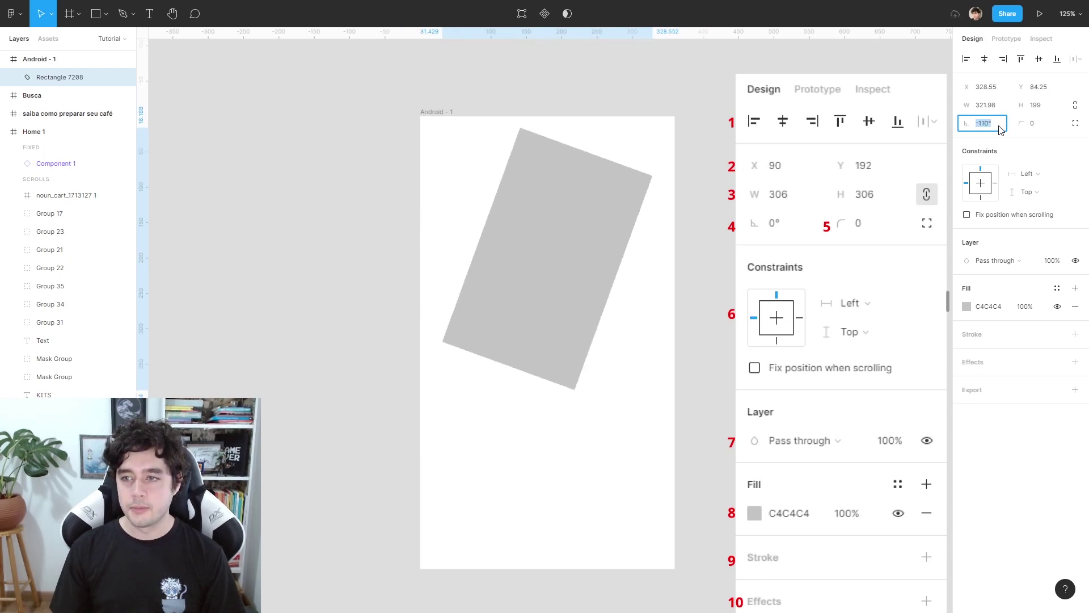
pyautogui.hotkey('shift', 'Up')
pyautogui.hotkey('shift', 'Up')
pyautogui.hotkey('shift', 'Up')
pyautogui.hotkey('shift', 'Up')
pyautogui.hotkey('shift', 'Up')
pyautogui.hotkey('shift', 'Up')
pyautogui.hotkey('shift', 'Up')
pyautogui.hotkey('shift', 'Up')
pyautogui.hotkey('shift', 'Up')
pyautogui.hotkey('shift', 'Up')
pyautogui.hotkey('shift', 'Up')
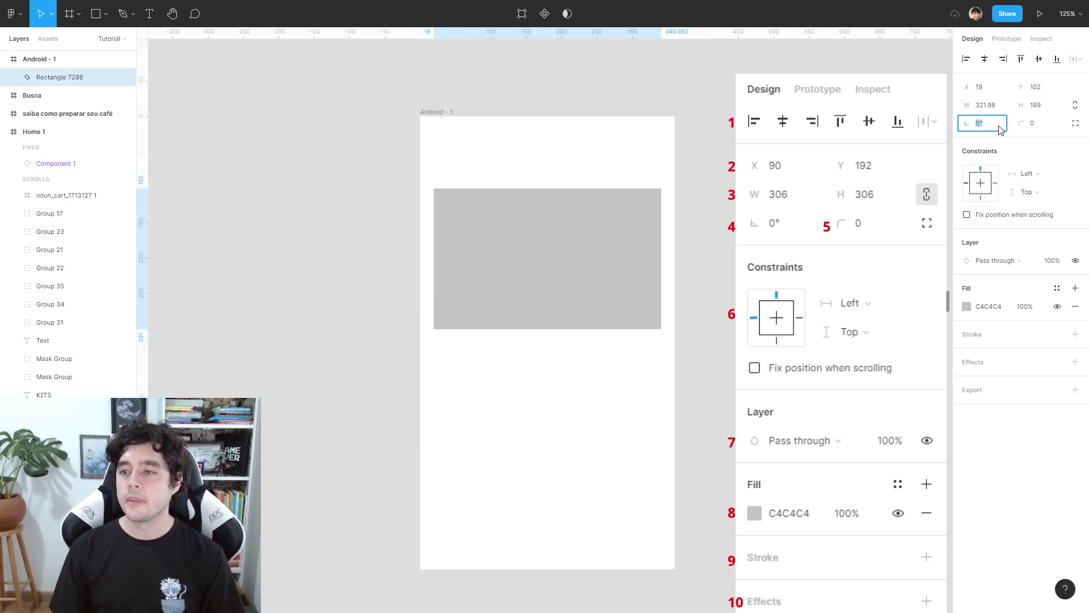
# Nudge the corner radius up and down, then expose independent corner radii at 0.
pyautogui.click(1036, 126)
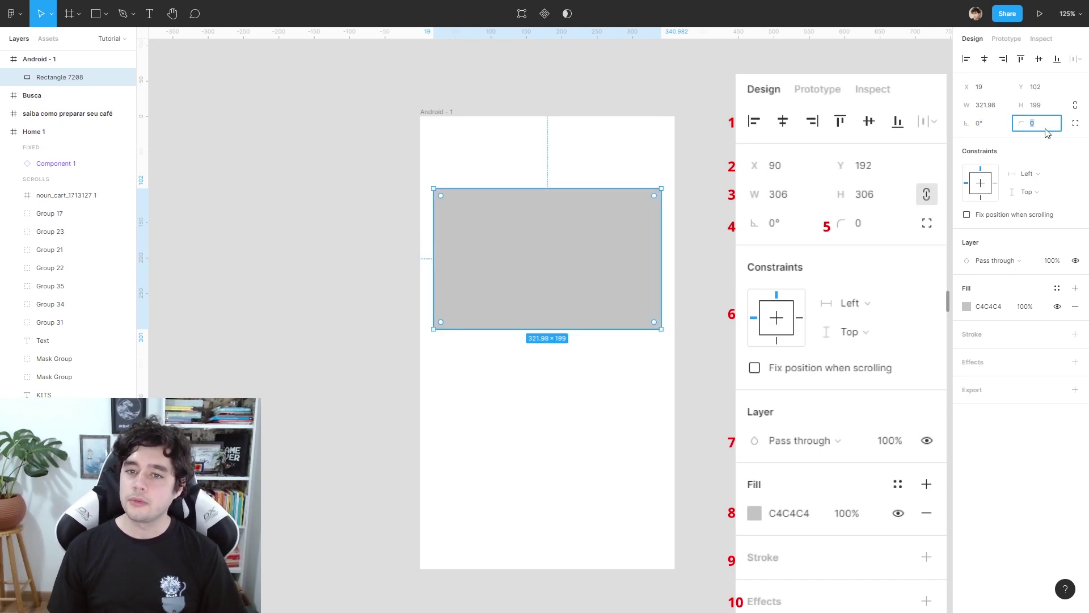
pyautogui.press('Up')
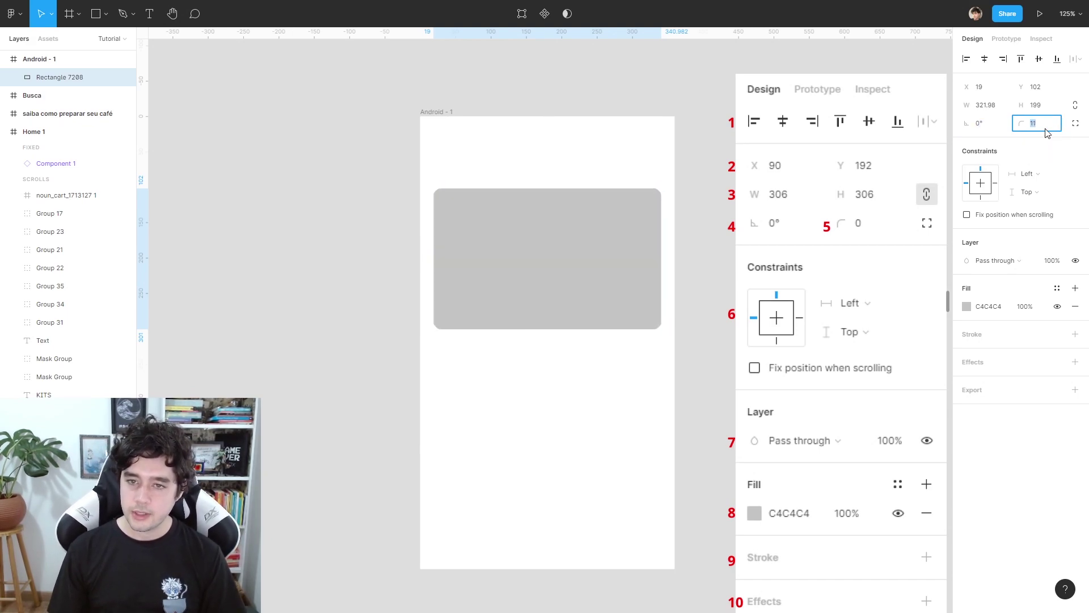
pyautogui.press('Up')
pyautogui.press('Up')
pyautogui.press('Up')
pyautogui.press('Down')
pyautogui.press('Down')
pyautogui.press('Down')
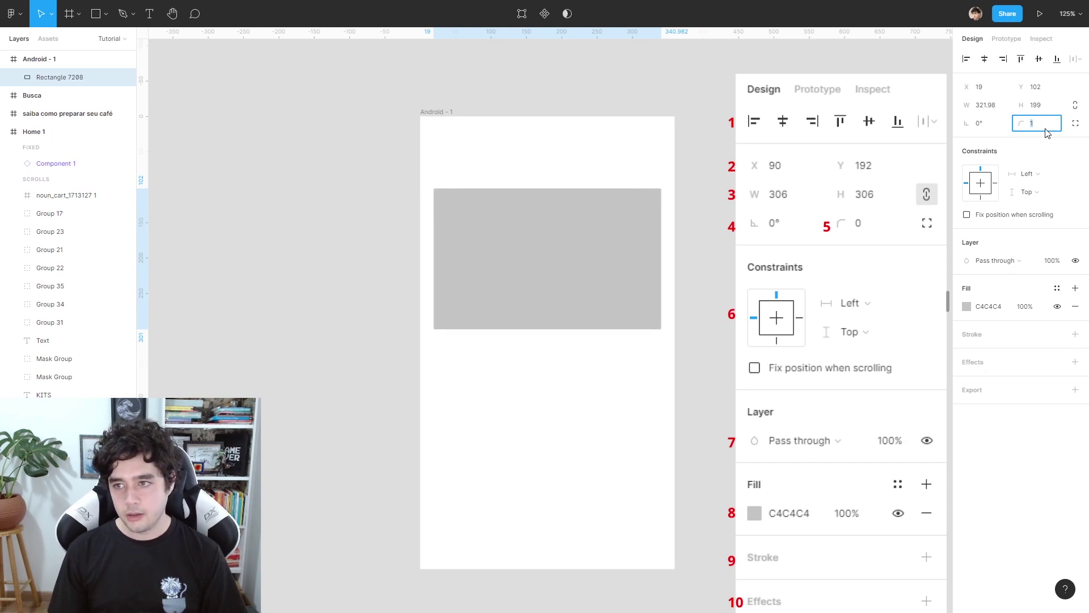
pyautogui.click(1075, 125)
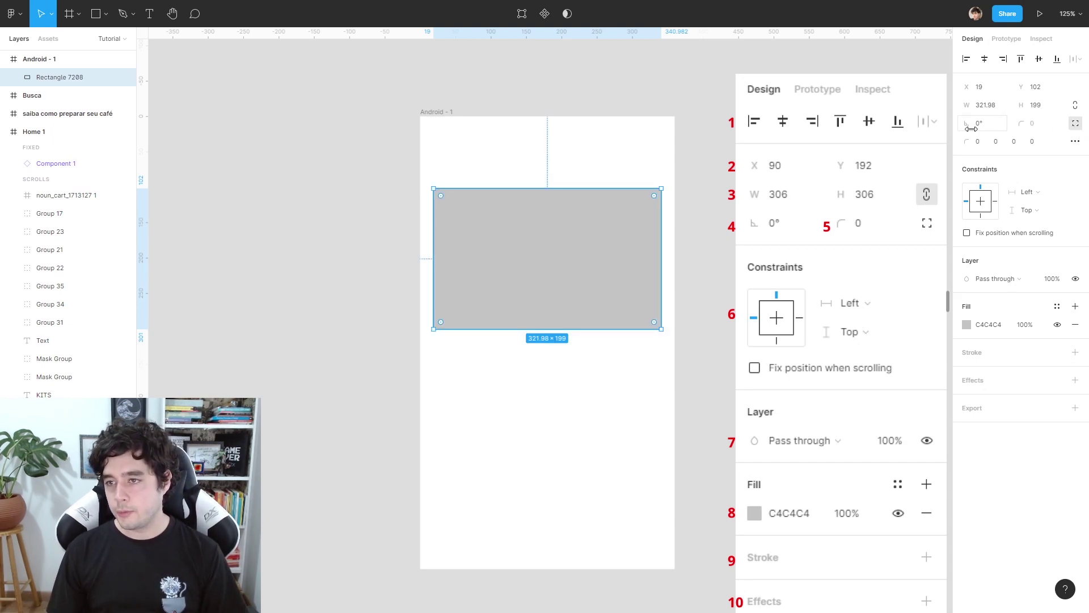
# Trial-round individual corners, bottom-left to 50, then undo back to square corners.
pyautogui.press('Up')
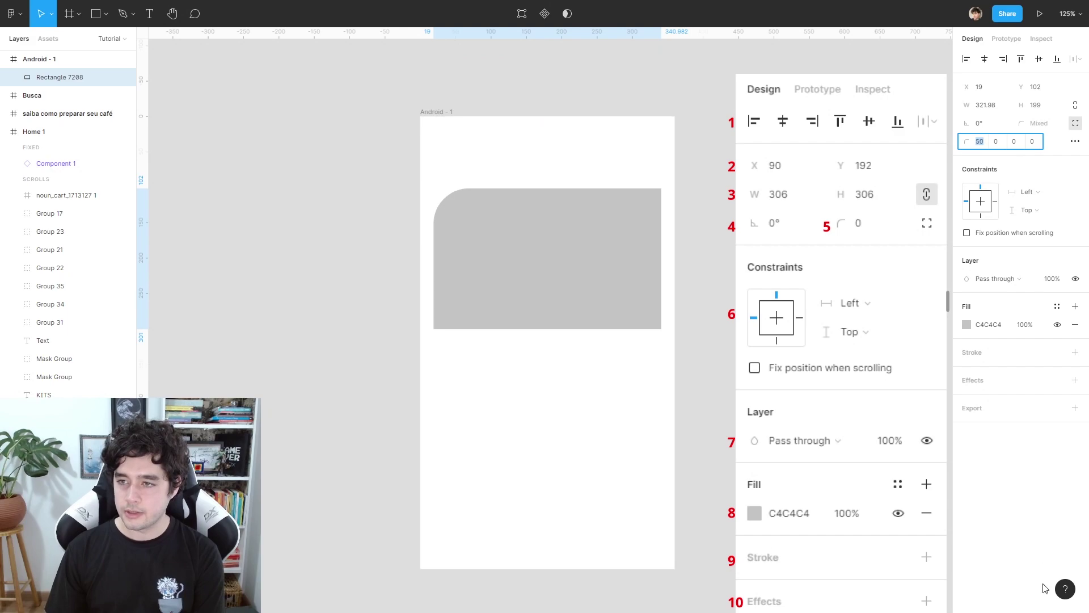
pyautogui.write('50')
pyautogui.press('Return')
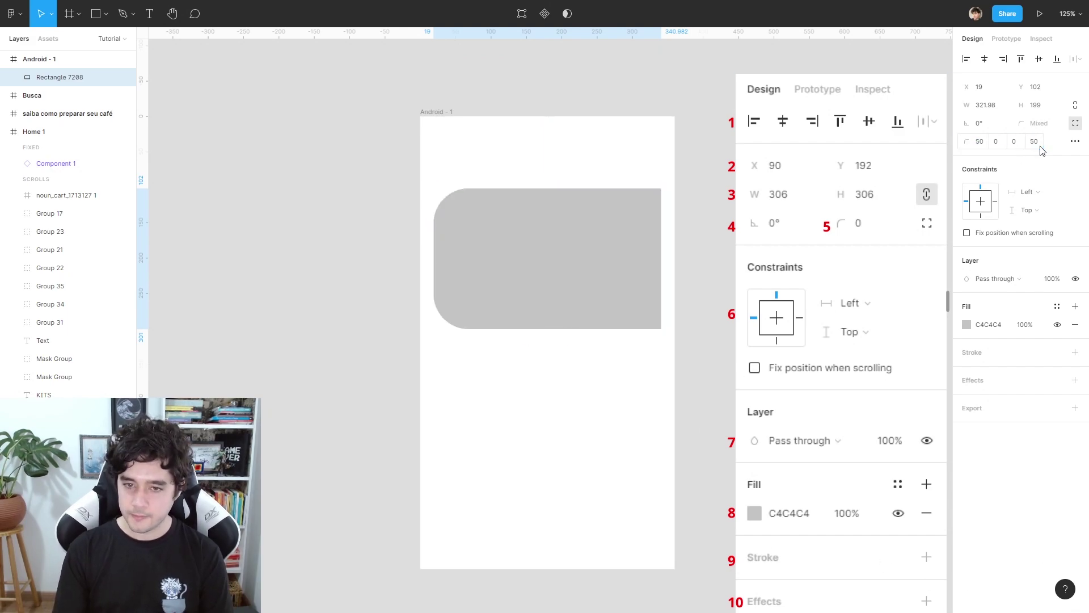
pyautogui.press('Up')
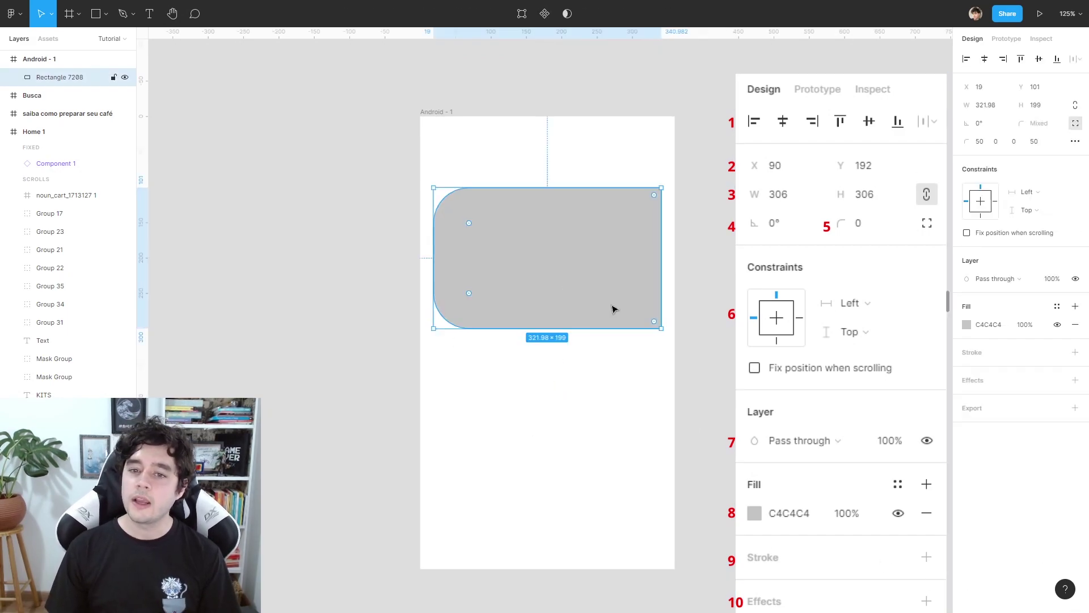
pyautogui.hotkey('ctrl', 'z')
pyautogui.hotkey('ctrl', 'z')
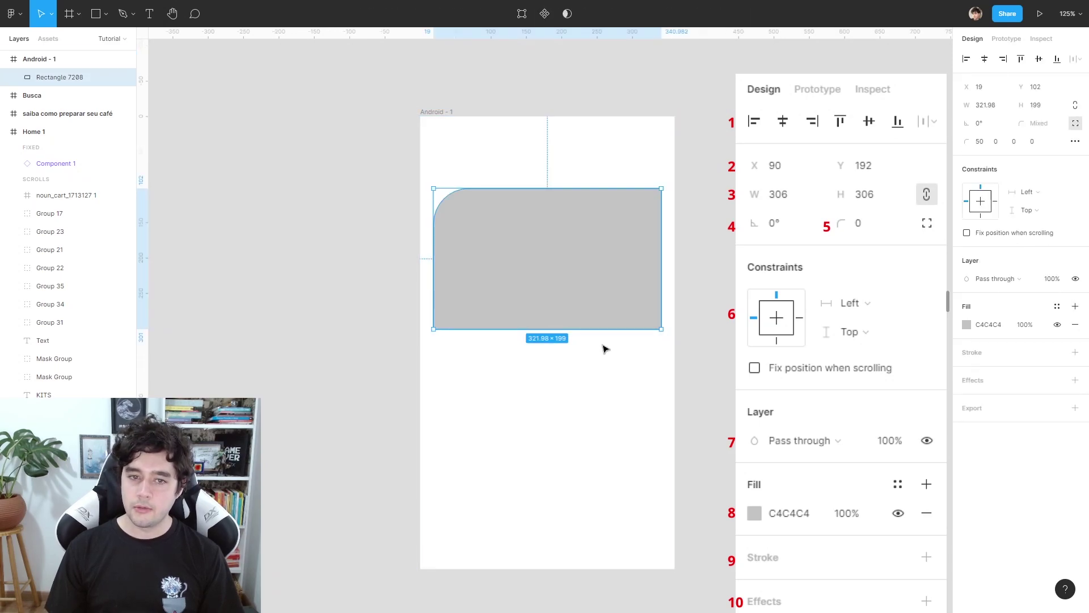
pyautogui.hotkey('ctrl', 'z')
# Set all four corner radii to 20 and increase corner smoothing.
pyautogui.click(1052, 125)
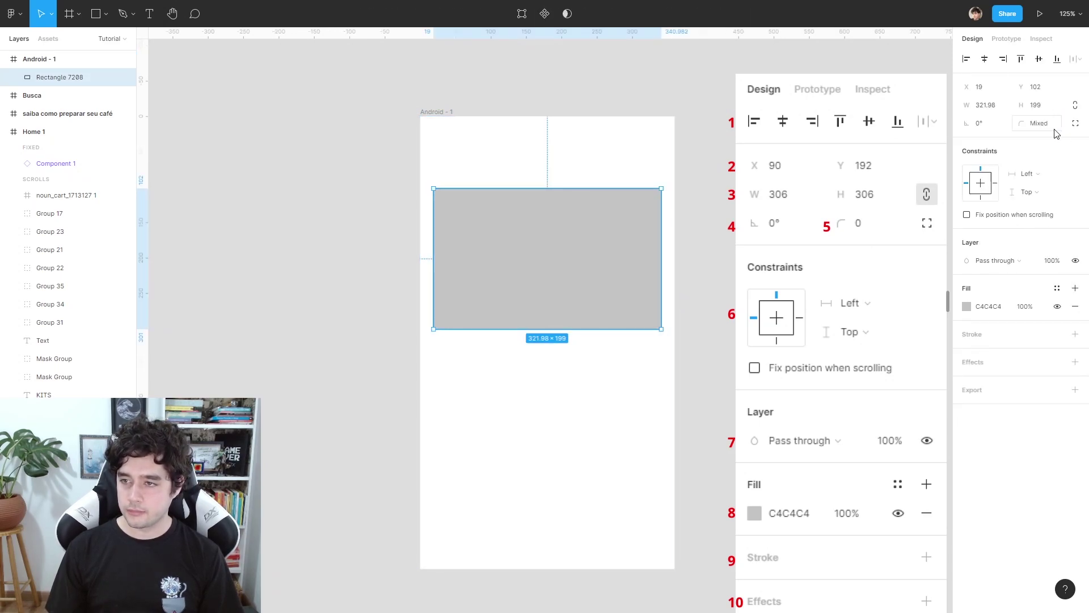
pyautogui.write('20')
pyautogui.press('Return')
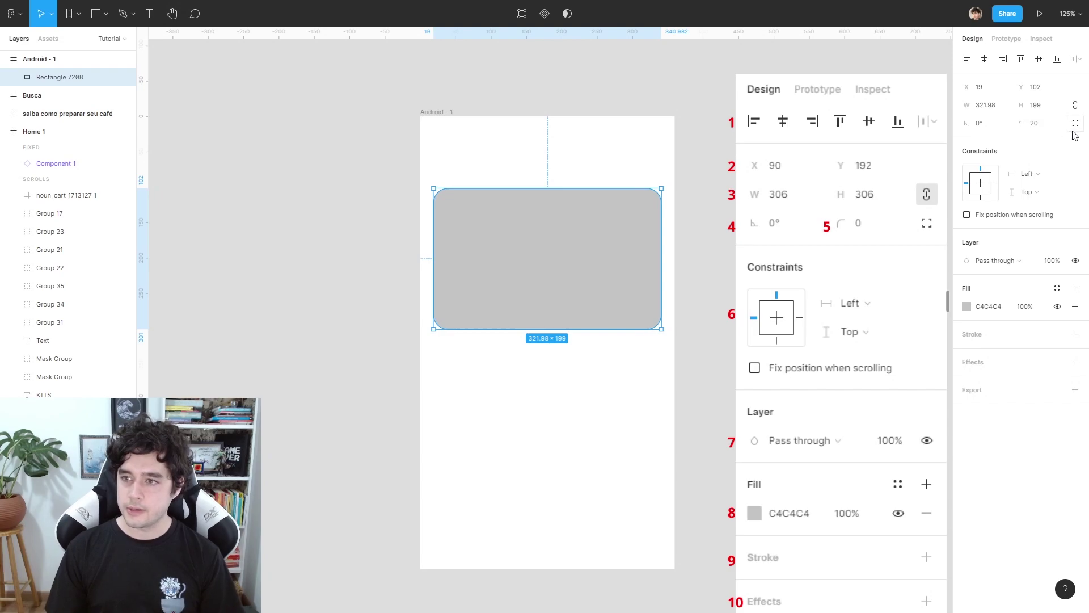
pyautogui.click(1076, 123)
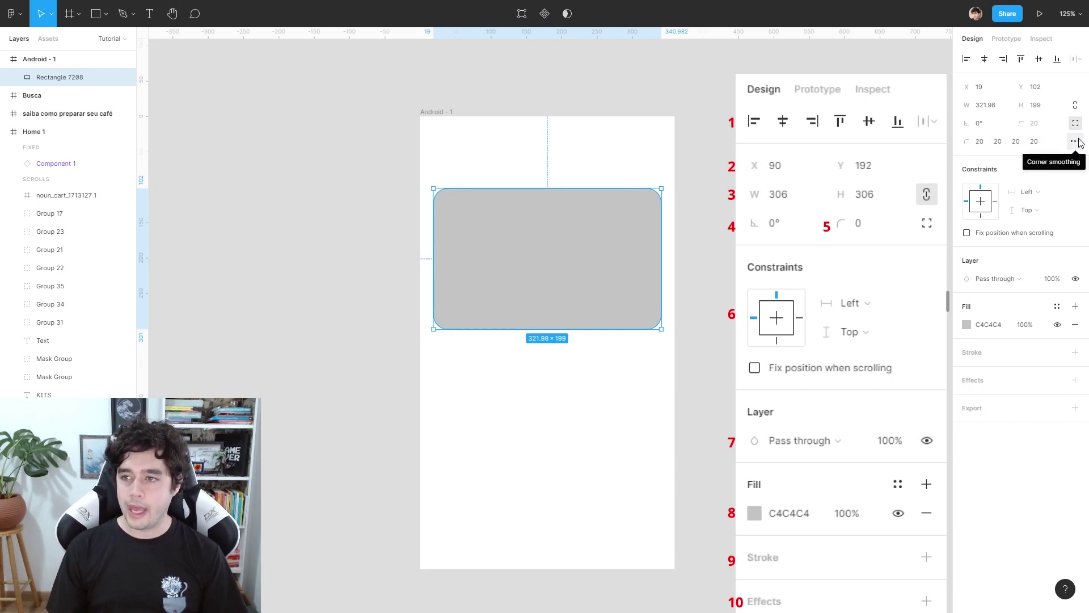
pyautogui.click(1078, 142)
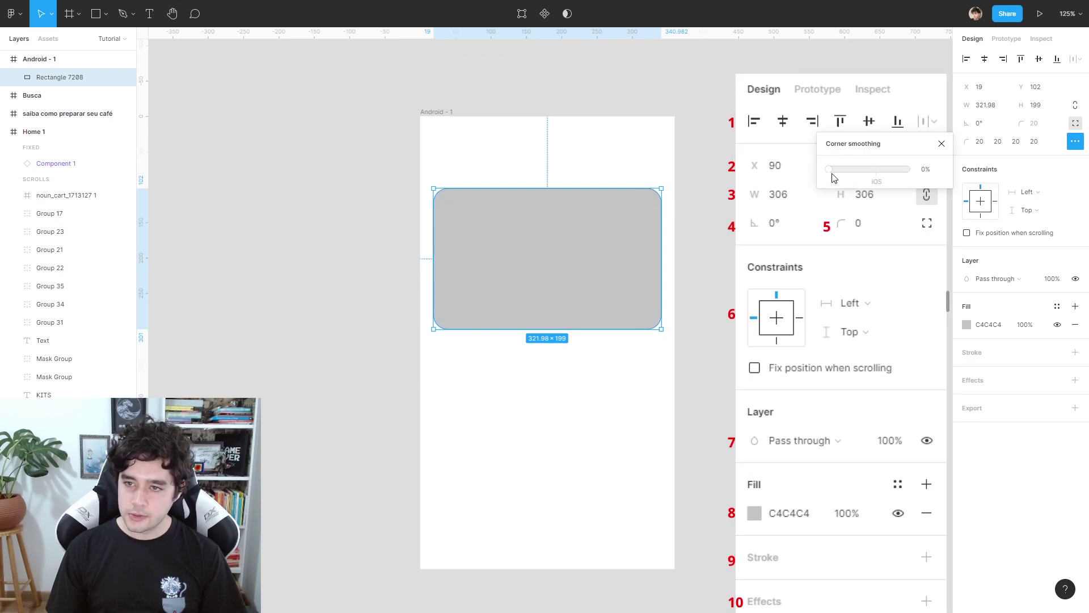
pyautogui.moveTo(829, 169); pyautogui.dragTo(864, 171)
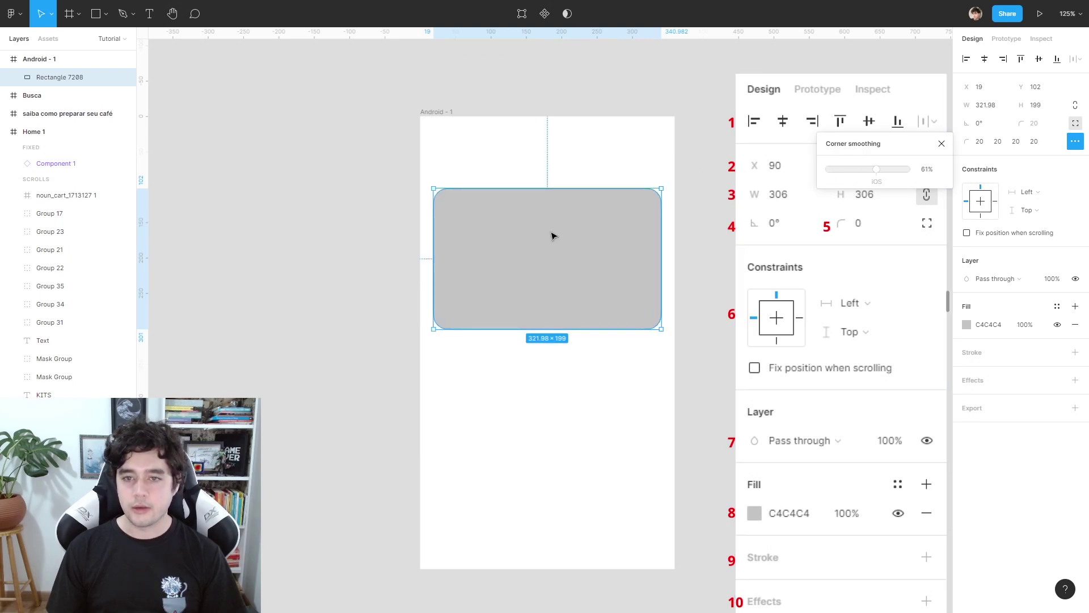
pyautogui.click(947, 144)
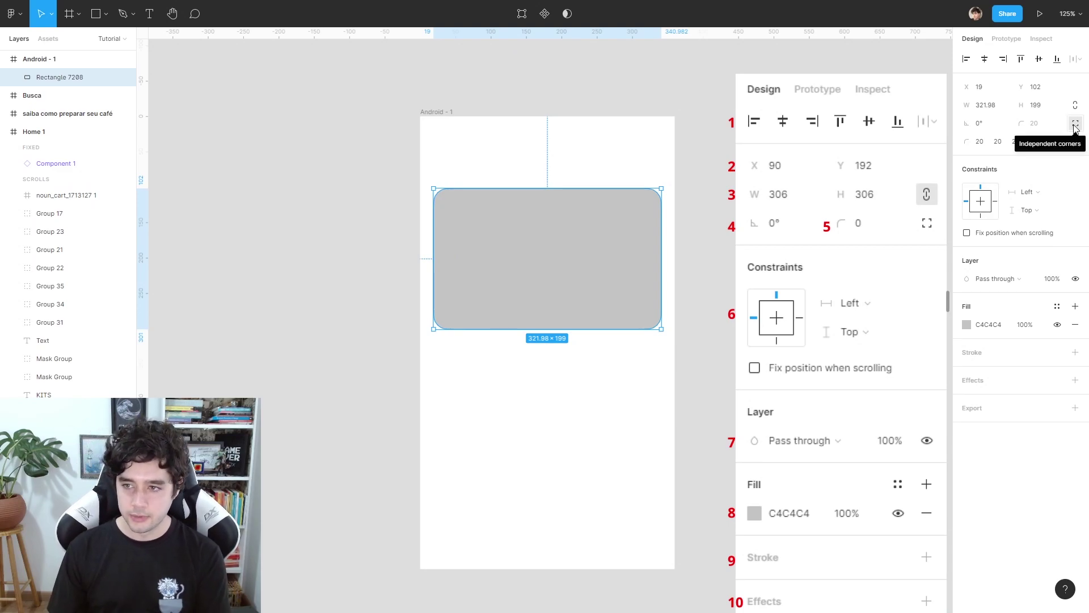
# Shrink the rectangle into a 320 × 70 bar centred horizontally near the frame top.
pyautogui.hscroll(2, 618, 225)
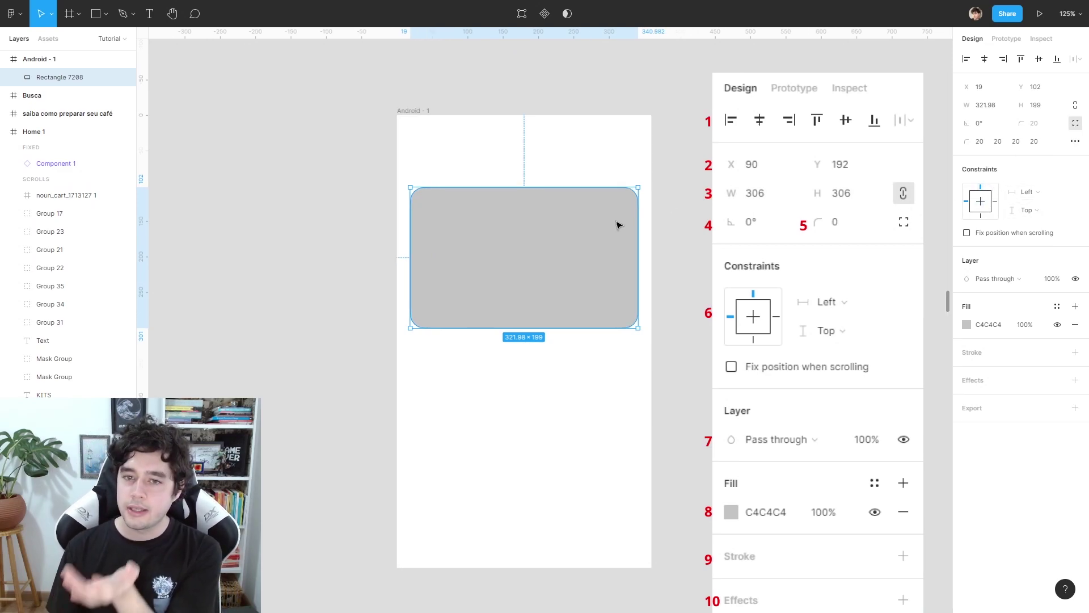
pyautogui.moveTo(638, 329); pyautogui.dragTo(640, 237)
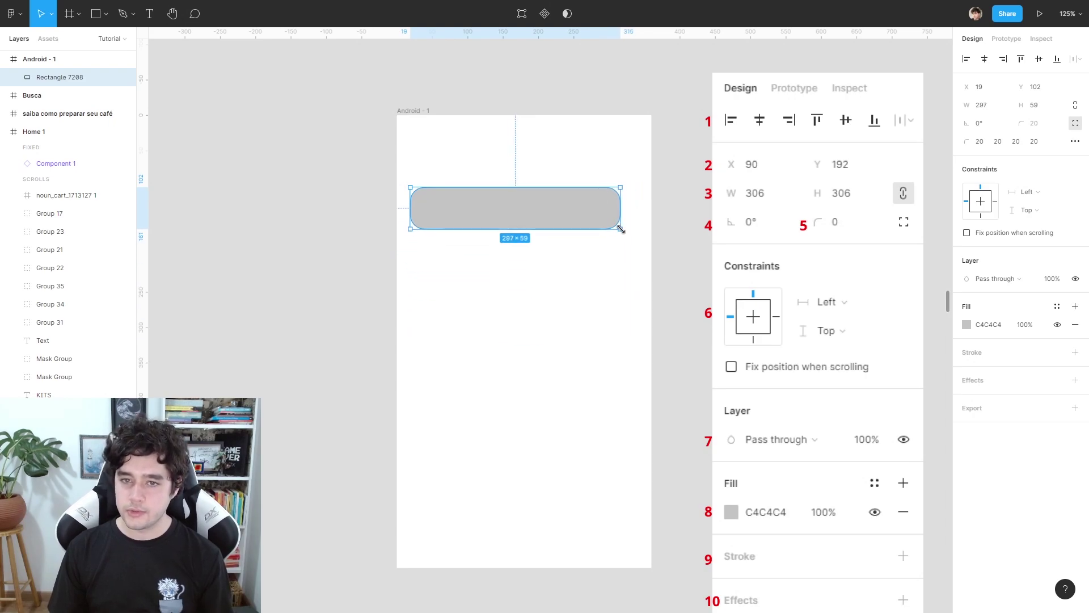
pyautogui.click(986, 59)
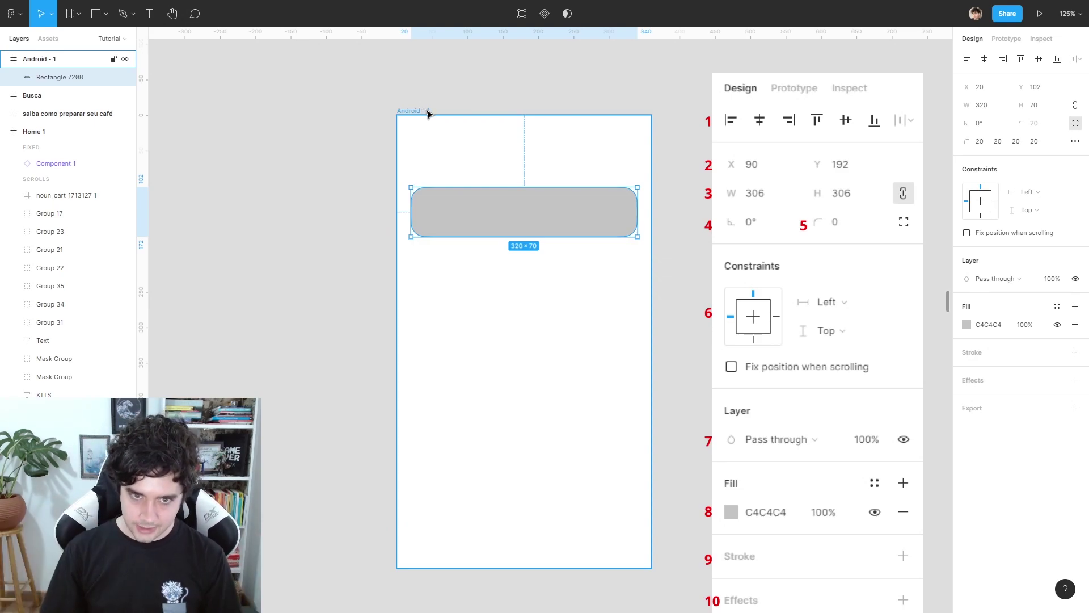
pyautogui.moveTo(539, 217); pyautogui.dragTo(538, 224)
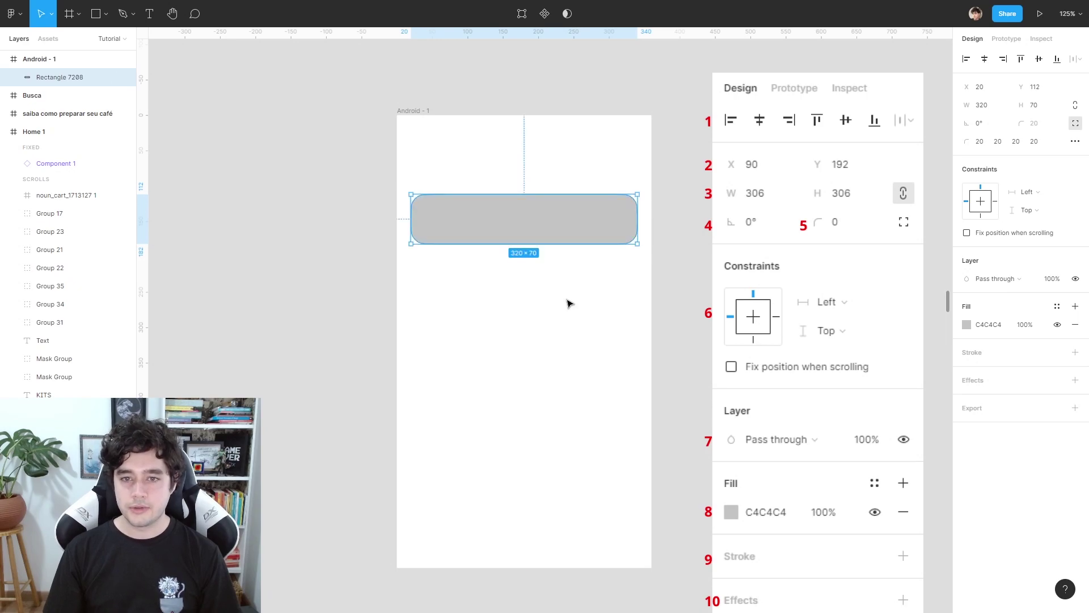
pyautogui.moveTo(569, 303); pyautogui.dragTo(539, 314)
# Remove the grey bar and move the mmt login frame beside Android - 1.
pyautogui.hotkey('ctrl', 'z')
pyautogui.hscroll(5, 611, 321)
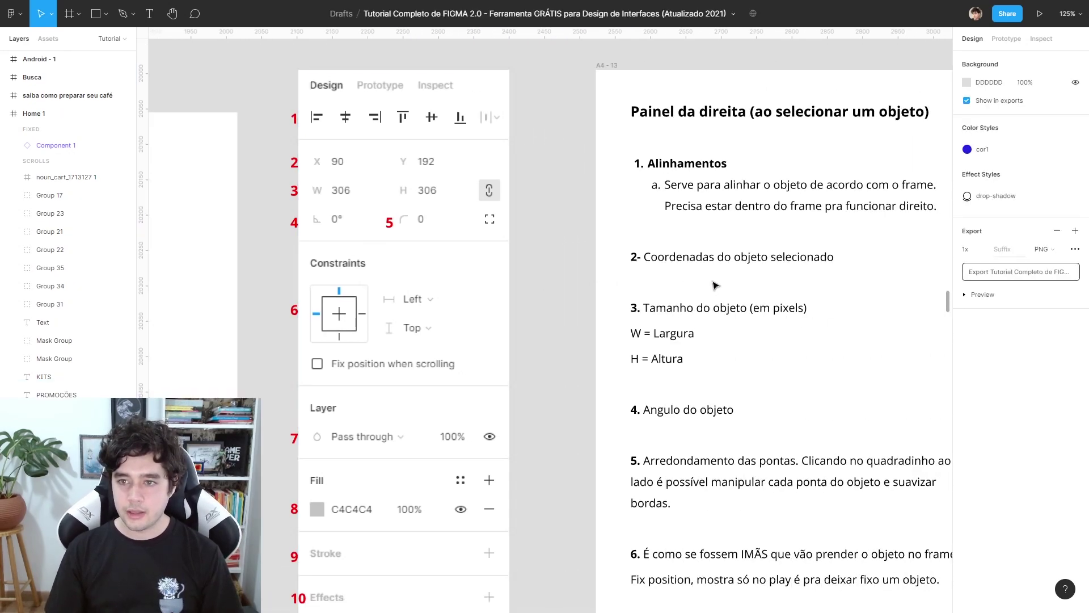
pyautogui.keyDown('ctrl'); pyautogui.scroll(-3, 568, 336); pyautogui.keyUp('ctrl')
pyautogui.keyDown('ctrl'); pyautogui.scroll(-5, 568, 336); pyautogui.keyUp('ctrl')
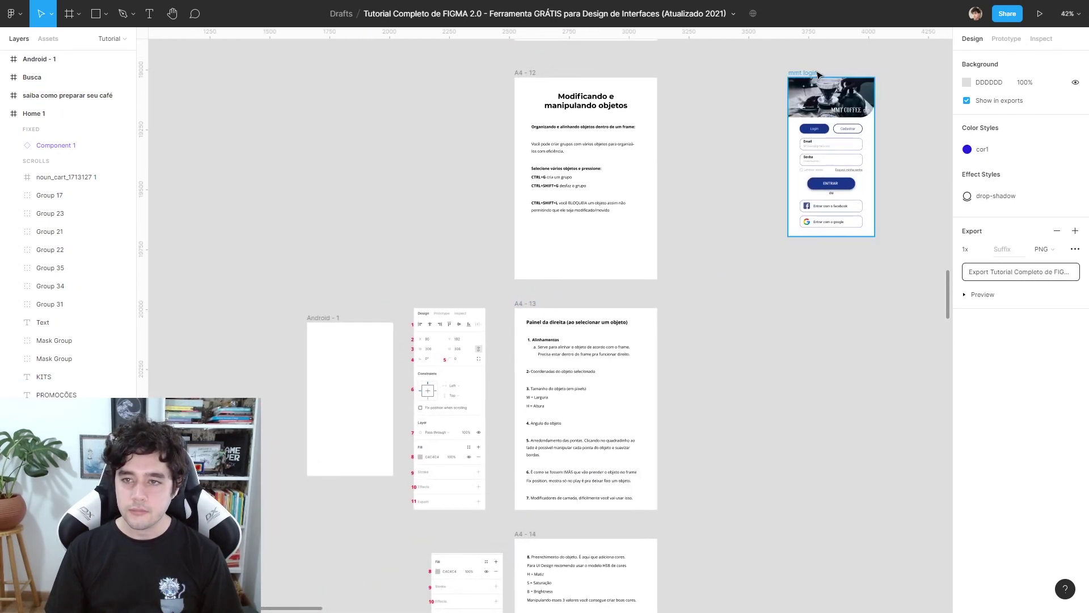
pyautogui.moveTo(818, 73); pyautogui.dragTo(232, 322)
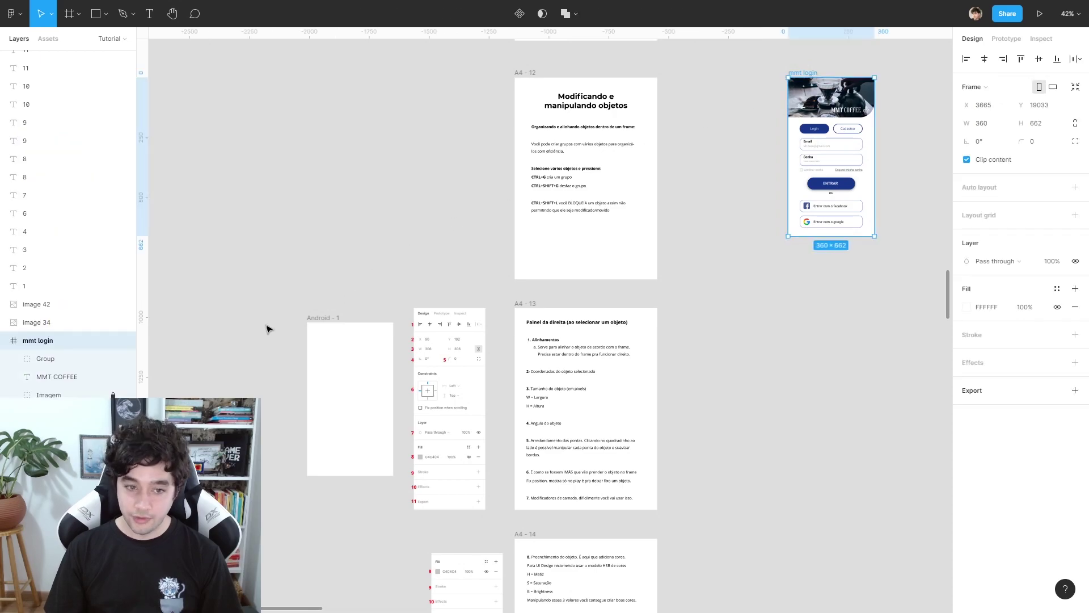
# Delete the Android - 1 frame and place mmt login next to the annotated panel.
pyautogui.click(364, 322)
pyautogui.press('Delete')
pyautogui.keyDown('ctrl'); pyautogui.scroll(3, 382, 370); pyautogui.keyUp('ctrl')
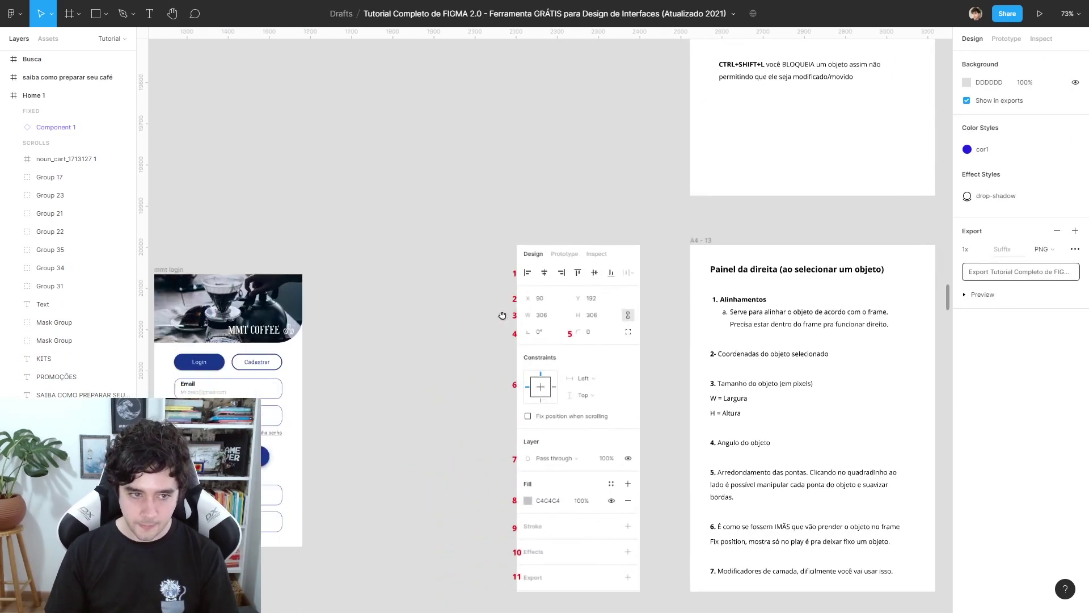
pyautogui.moveTo(502, 316); pyautogui.dragTo(599, 291)
pyautogui.moveTo(284, 318); pyautogui.dragTo(474, 299)
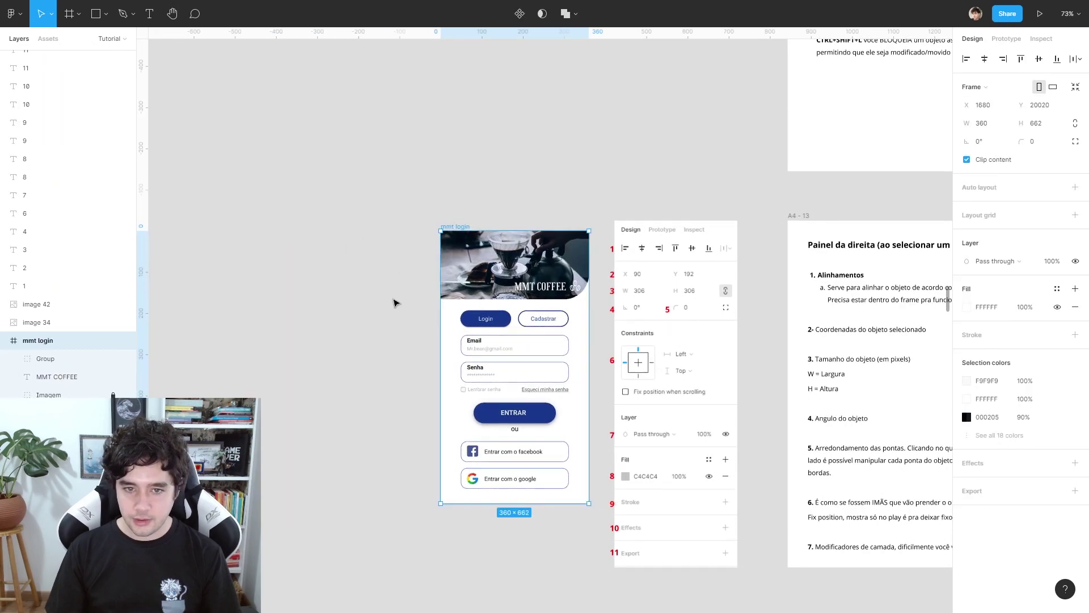
# Select the MMT COFFEE heading and icon, then shift the mmt login frame up and left.
pyautogui.keyDown('ctrl'); pyautogui.scroll(5, 395, 303); pyautogui.keyUp('ctrl')
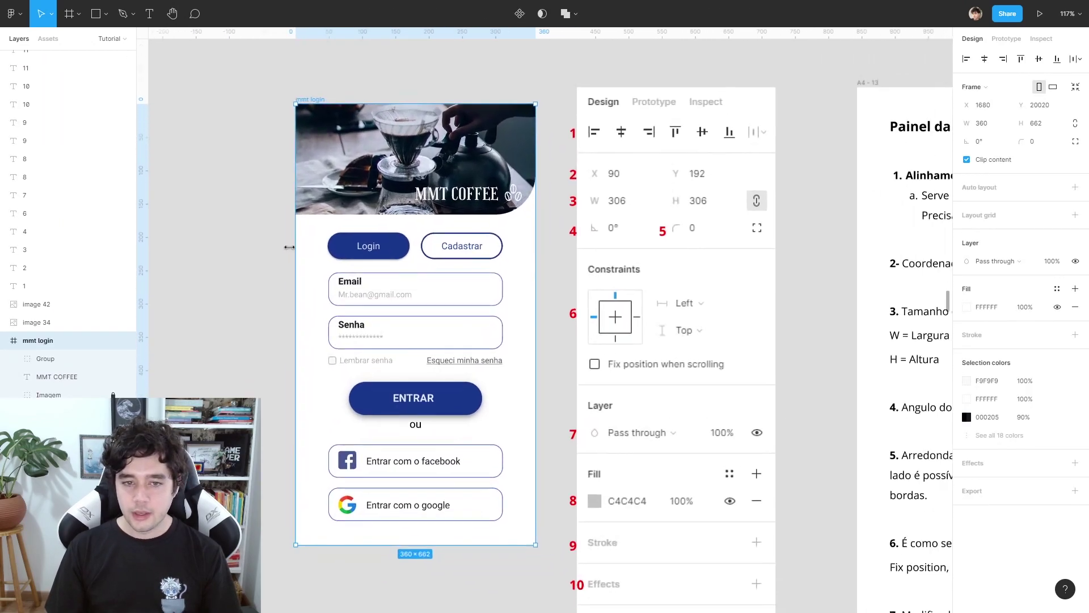
pyautogui.click(291, 240)
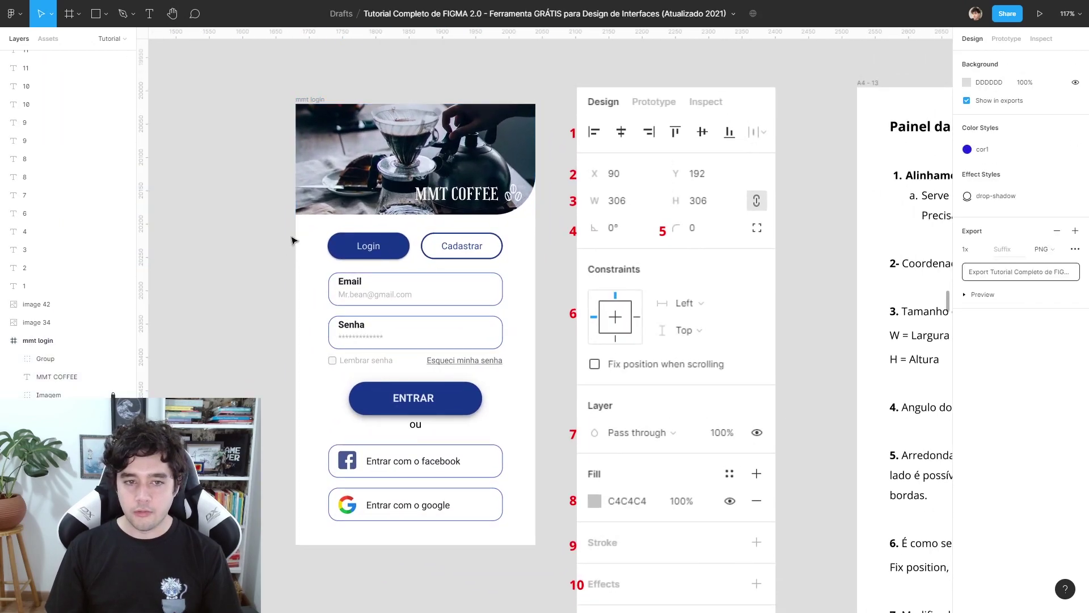
pyautogui.moveTo(325, 104); pyautogui.dragTo(274, 80)
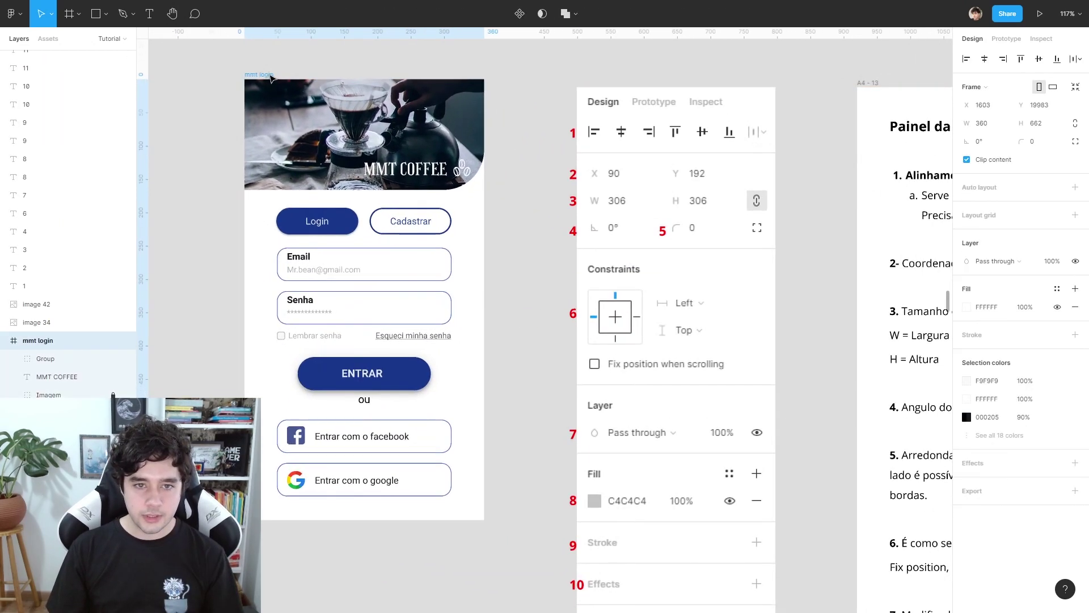
pyautogui.click(406, 168)
pyautogui.click(463, 169)
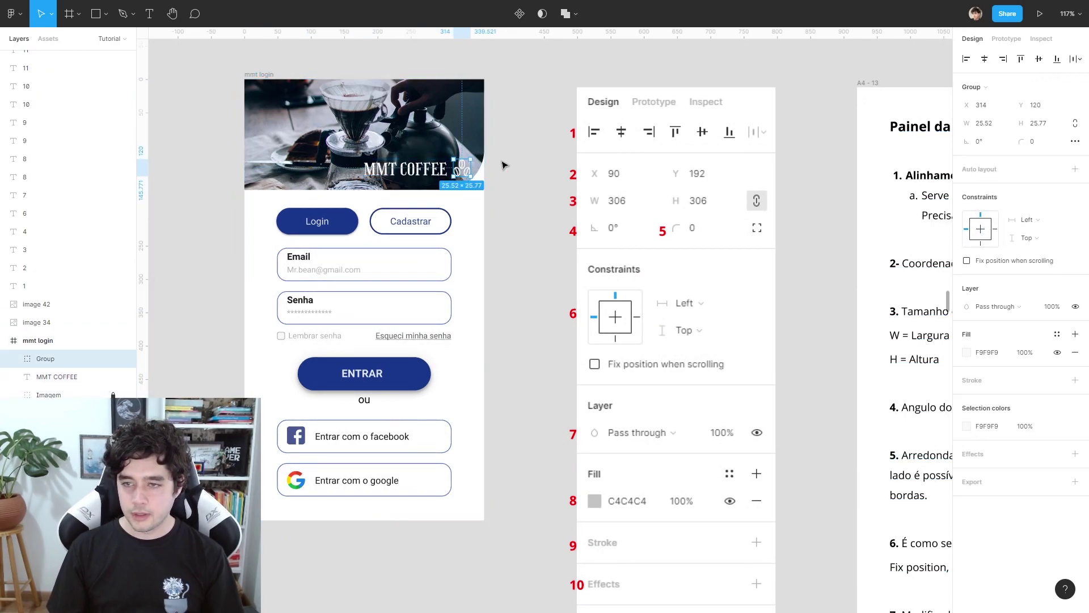
pyautogui.click(437, 85)
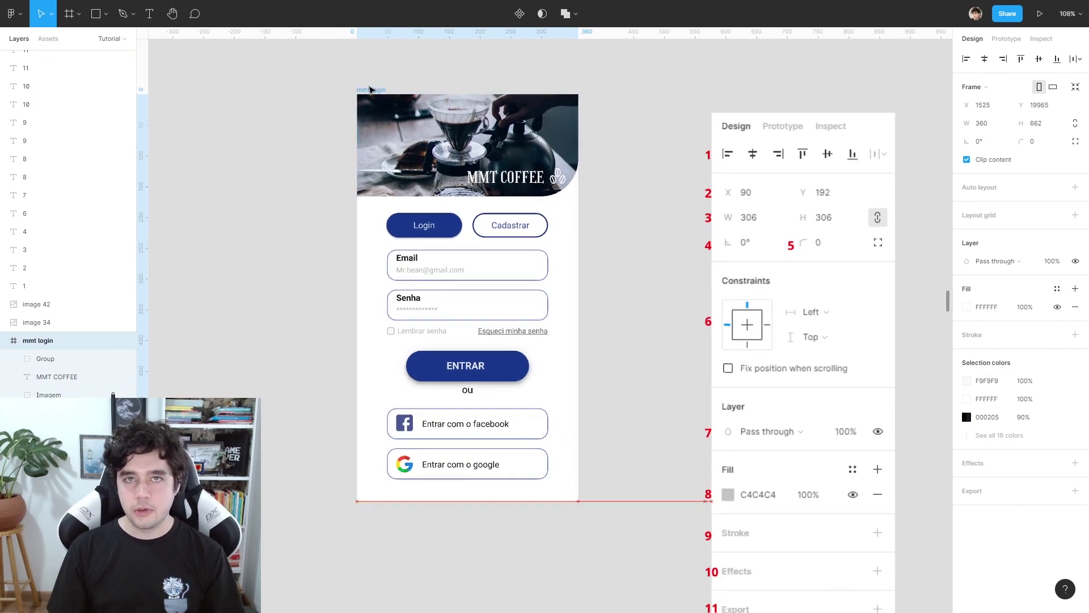
pyautogui.moveTo(369, 90); pyautogui.dragTo(357, 87)
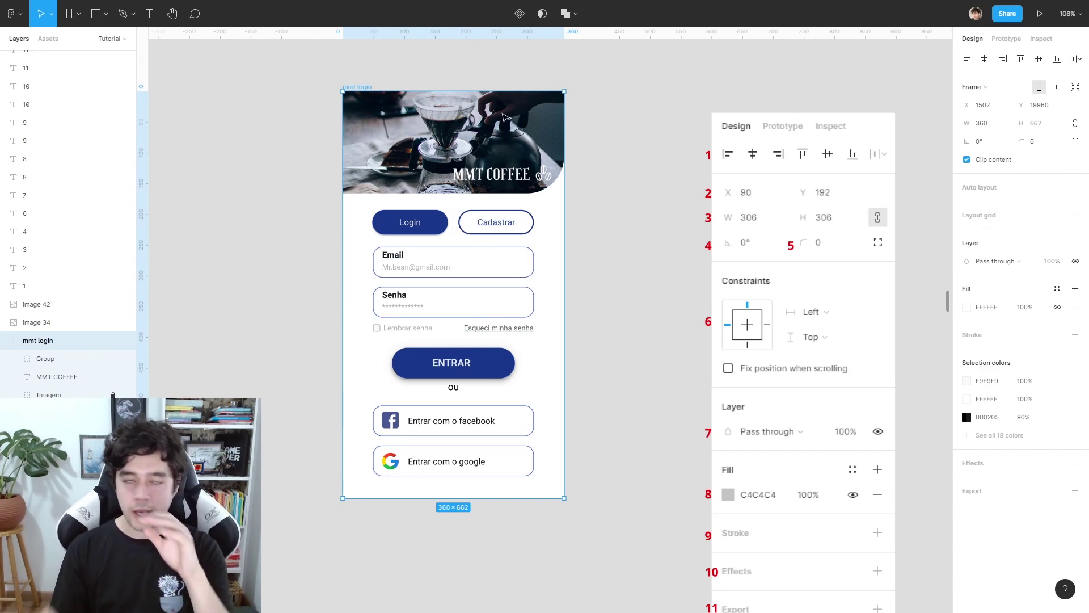
# Trial-stretch the login frame taller, then undo back to 662 px height.
pyautogui.scroll(-2, 509, 137)
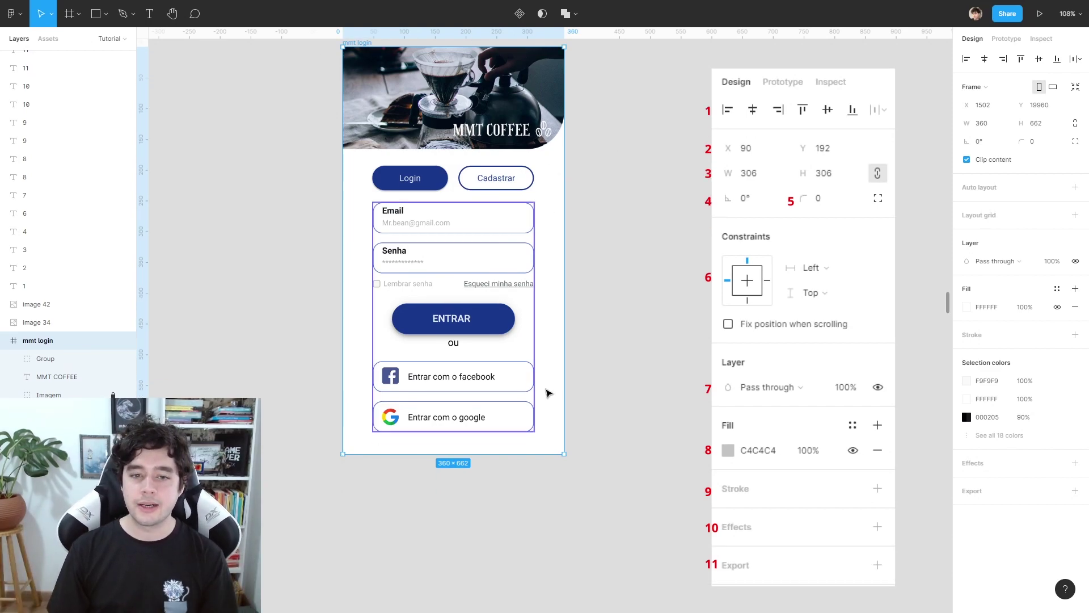
pyautogui.moveTo(542, 454)
pyautogui.mouseDown()
pyautogui.moveTo(564, 610)
pyautogui.moveTo(551, 546)
pyautogui.mouseUp()
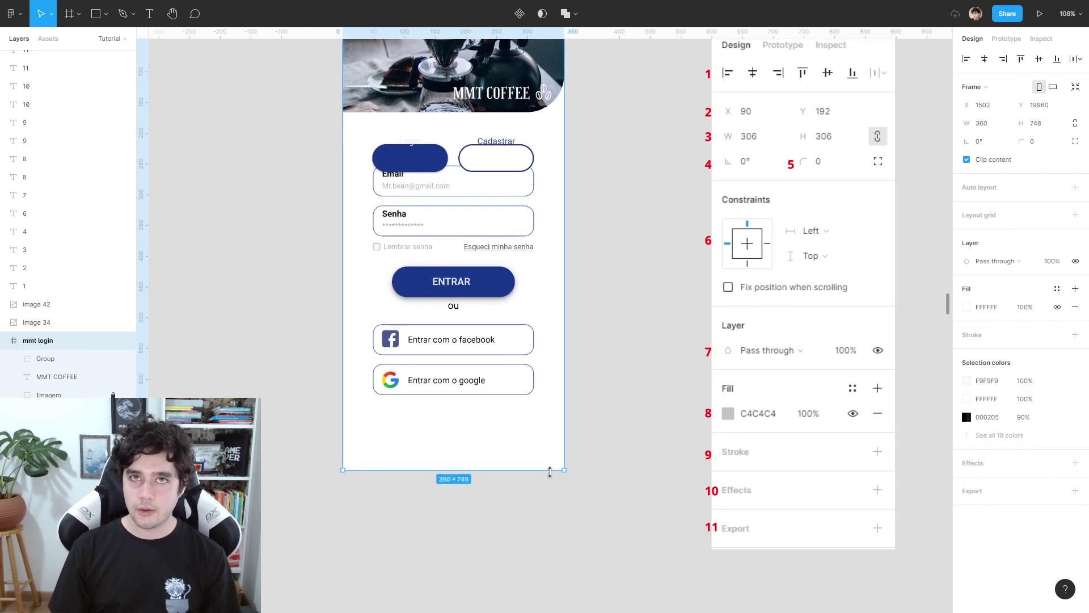
pyautogui.moveTo(551, 546); pyautogui.dragTo(567, 574)
pyautogui.hotkey('ctrl', 'z')
pyautogui.click(628, 370)
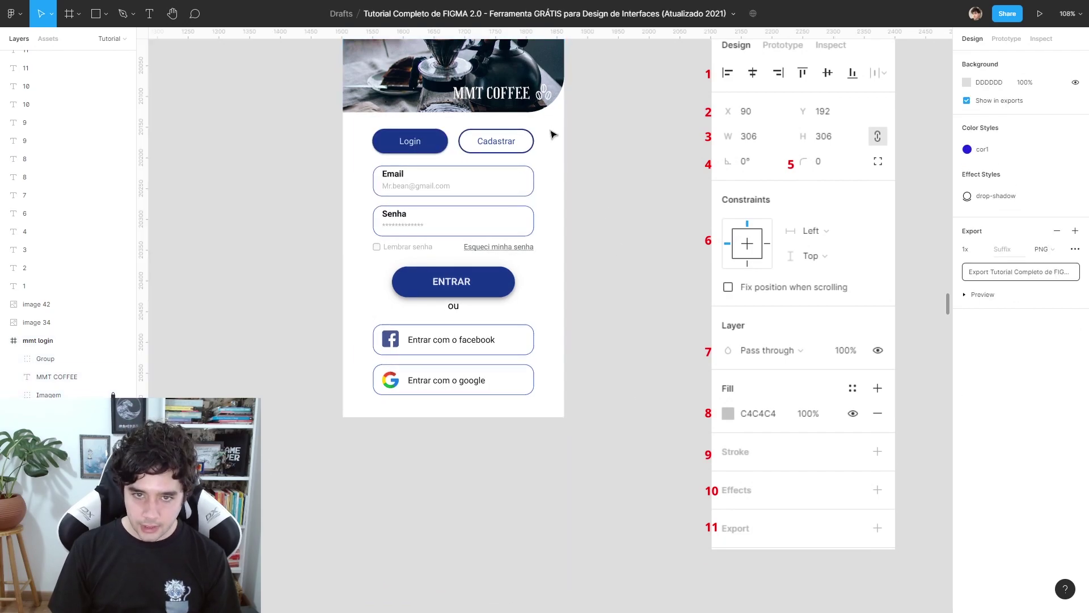
# Select the Cadastrar and Login buttons, then the frame, and drag its bottom edge.
pyautogui.click(528, 142)
pyautogui.keyDown('shift'); pyautogui.click(442, 143); pyautogui.keyUp('shift')
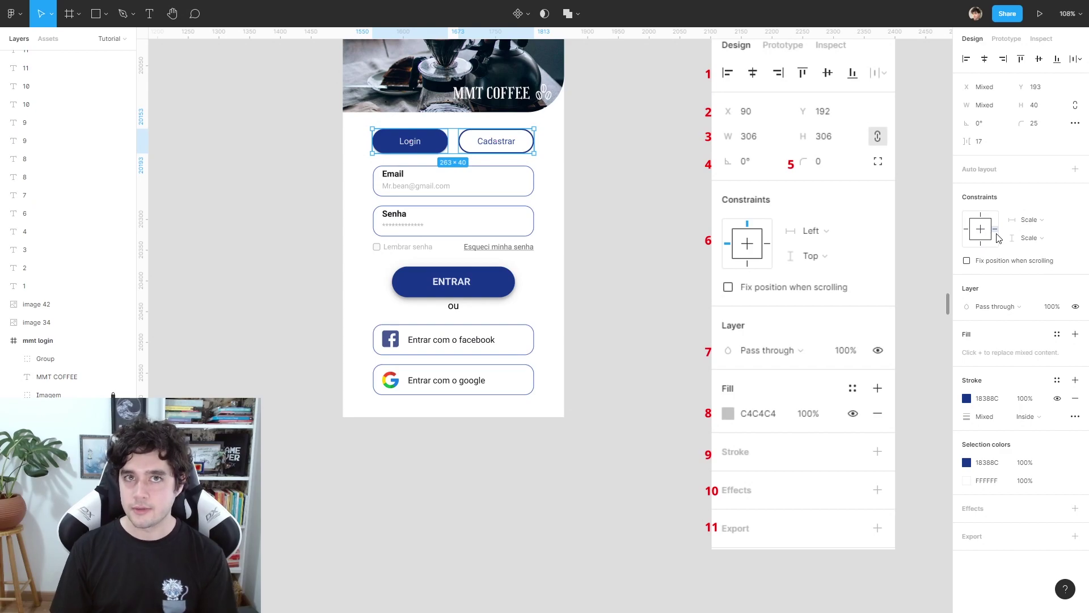
pyautogui.scroll(2, 585, 215)
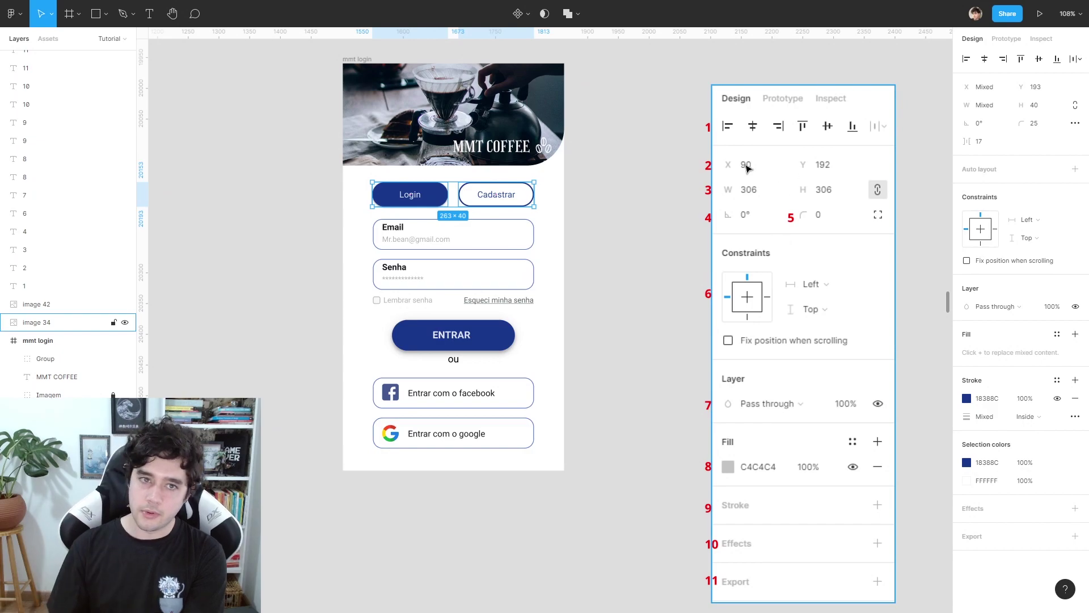
pyautogui.click(479, 464)
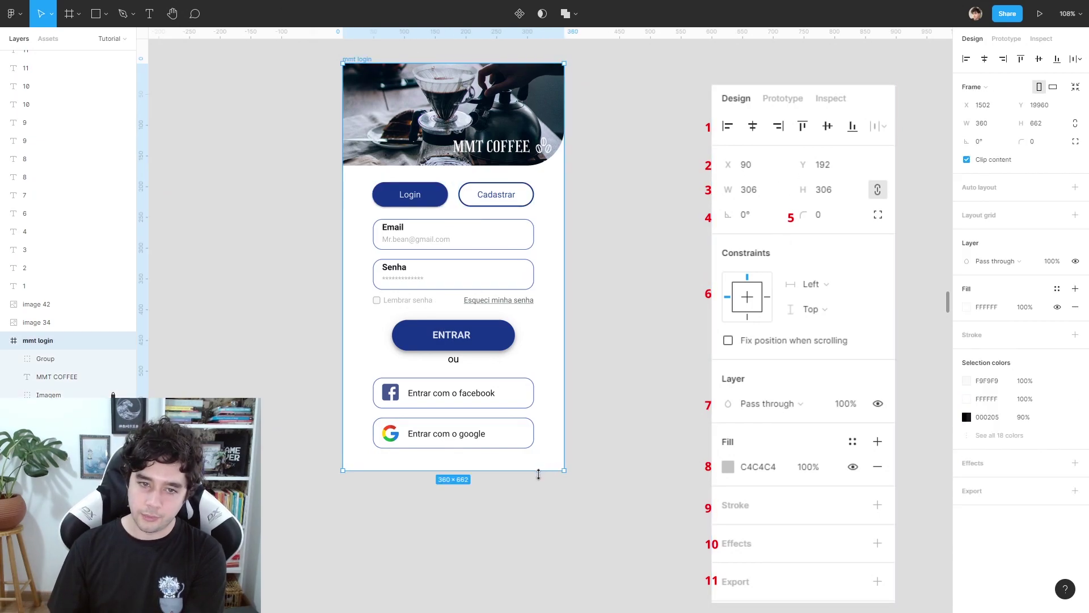
pyautogui.moveTo(538, 475)
pyautogui.mouseDown()
pyautogui.moveTo(519, 391)
pyautogui.moveTo(530, 327)
pyautogui.mouseUp()
pyautogui.scroll(-3, 541, 506)
pyautogui.click(606, 261)
pyautogui.scroll(3, 653, 341)
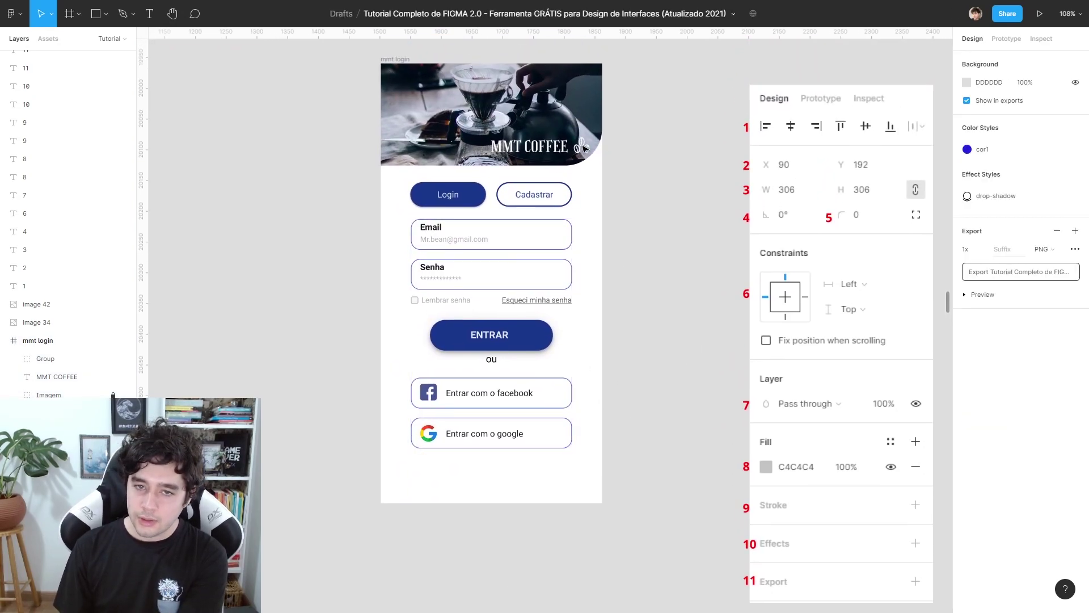
# Stretch the mmt login frame to test its contents, settling at 715 px tall.
pyautogui.moveTo(578, 463); pyautogui.dragTo(400, 180)
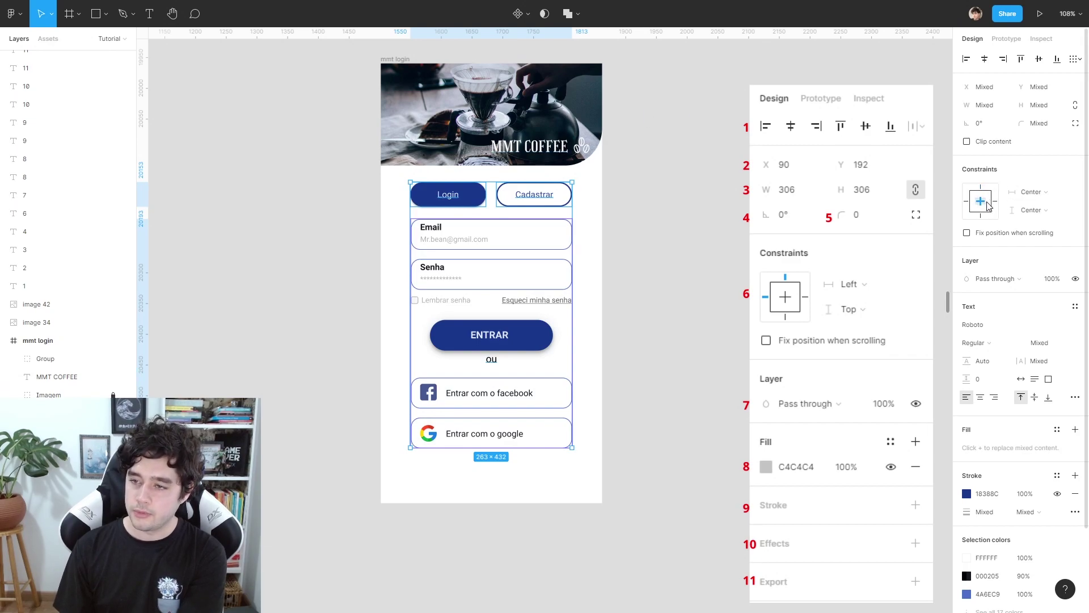
pyautogui.press('Escape')
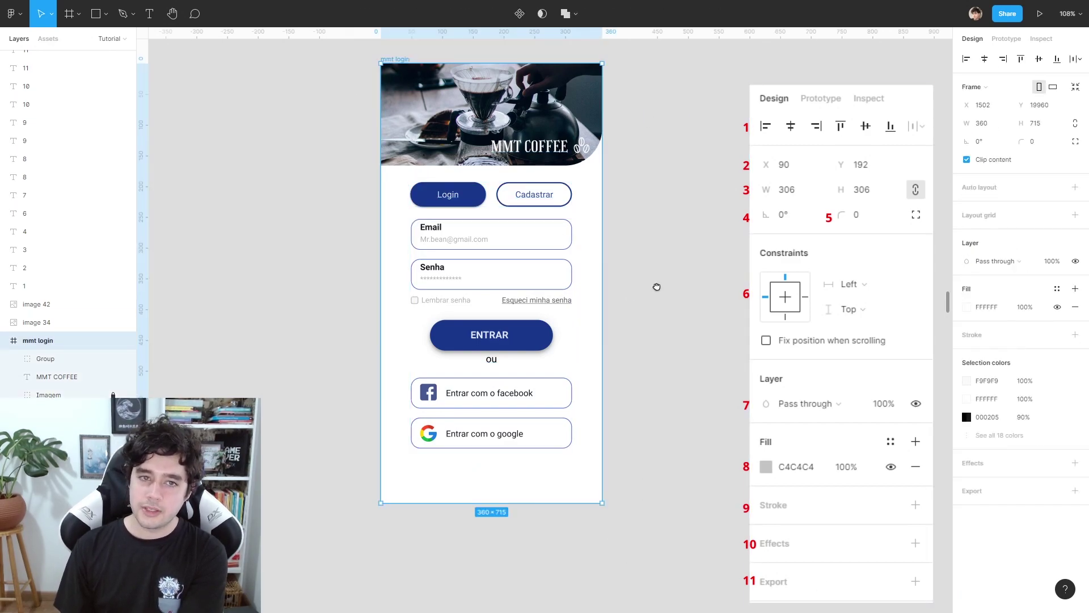
pyautogui.scroll(-3, 535, 426)
pyautogui.moveTo(535, 426)
pyautogui.mouseDown()
pyautogui.moveTo(531, 609)
pyautogui.moveTo(572, 583)
pyautogui.mouseUp()
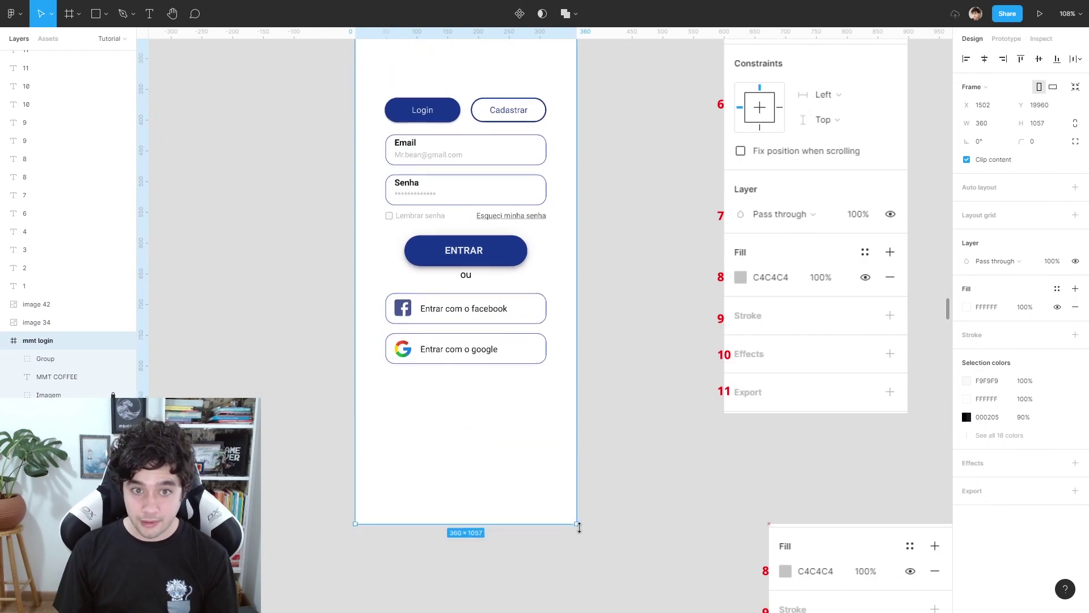
pyautogui.moveTo(572, 583); pyautogui.dragTo(576, 313)
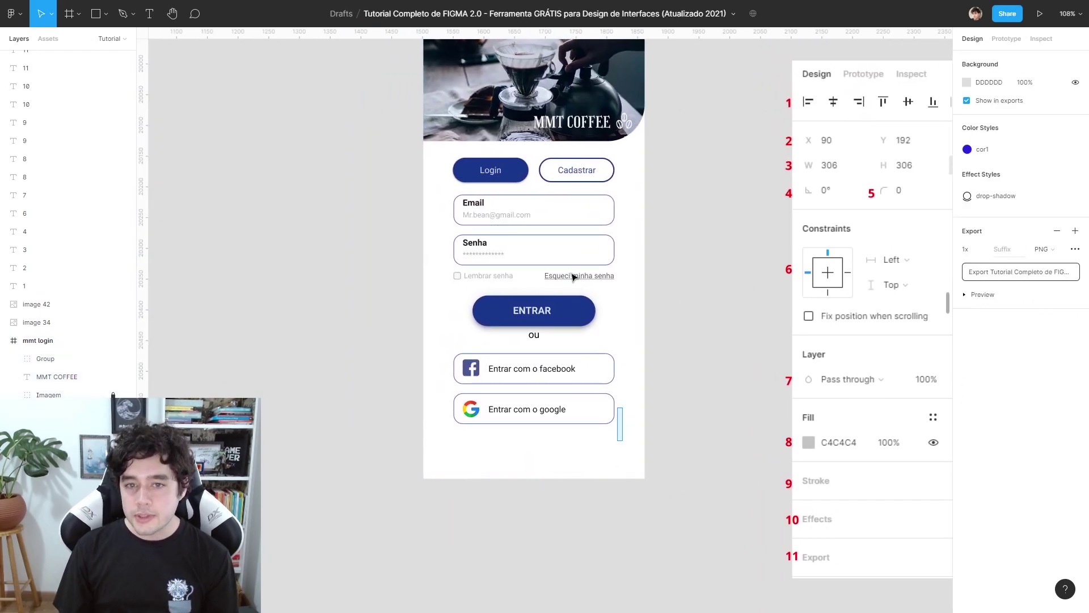
pyautogui.moveTo(573, 277); pyautogui.dragTo(450, 153)
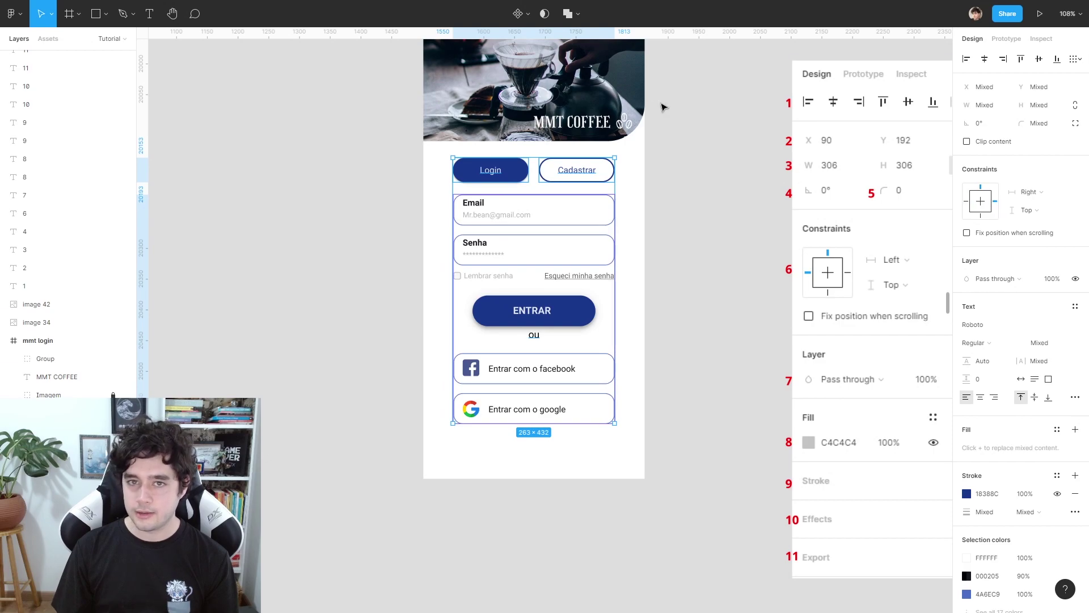
pyautogui.click(454, 109)
# Nudge the frame up-left and trial a wider width, undoing back to 360 px.
pyautogui.moveTo(291, 97); pyautogui.dragTo(243, 83)
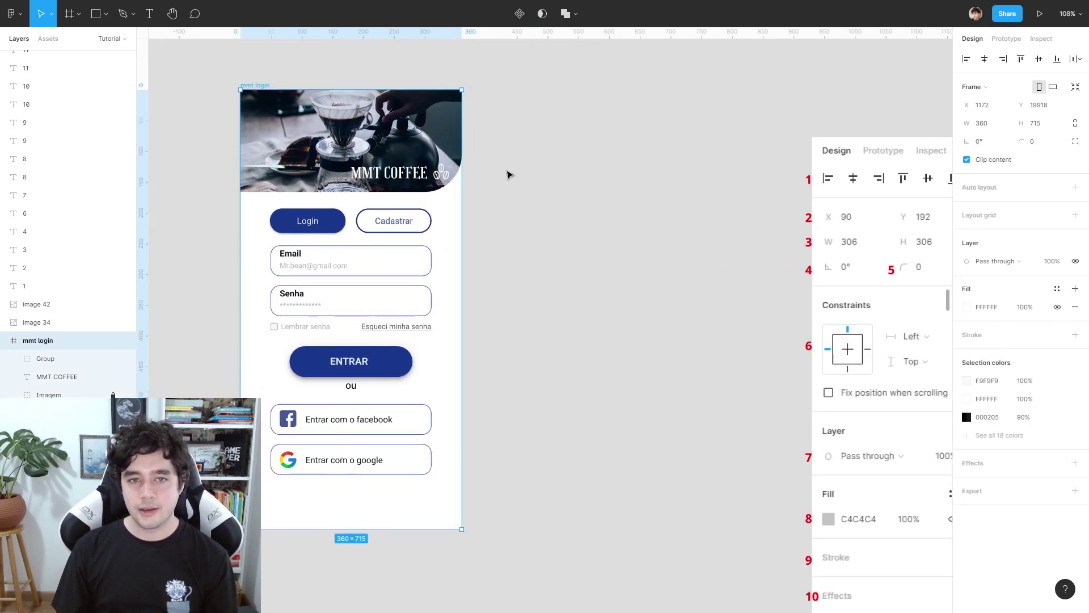
pyautogui.moveTo(463, 191)
pyautogui.mouseDown()
pyautogui.moveTo(773, 256)
pyautogui.moveTo(700, 263)
pyautogui.mouseUp()
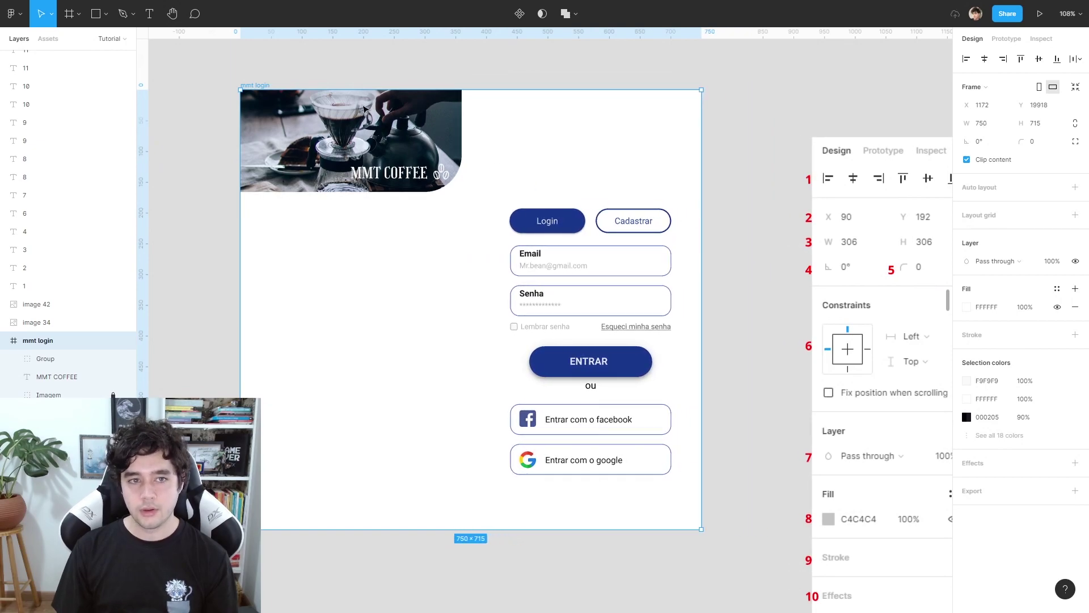
pyautogui.hotkey('ctrl', 'z')
pyautogui.moveTo(252, 203)
pyautogui.mouseDown()
pyautogui.moveTo(440, 452)
pyautogui.moveTo(458, 492)
pyautogui.mouseUp()
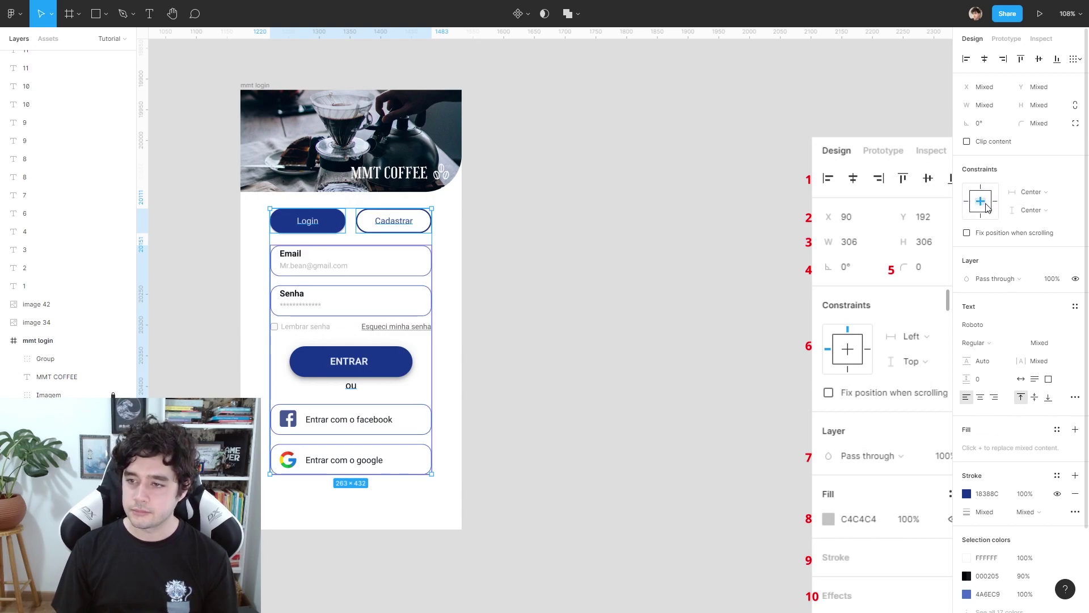
pyautogui.hscroll(-3, 590, 220)
pyautogui.scroll(-1, 590, 220)
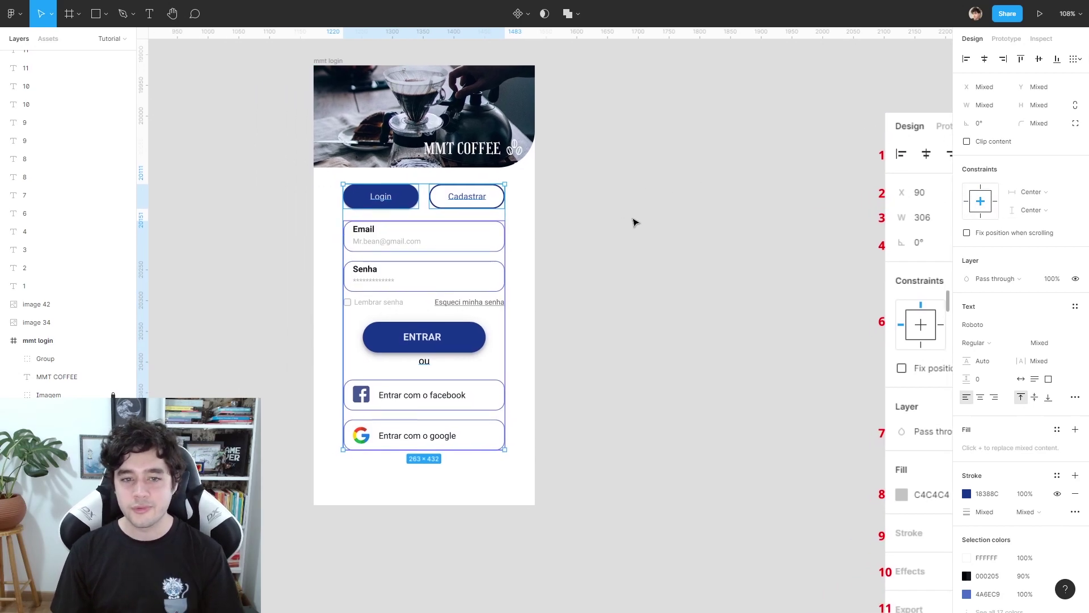
pyautogui.click(635, 222)
pyautogui.moveTo(397, 254); pyautogui.dragTo(336, 195)
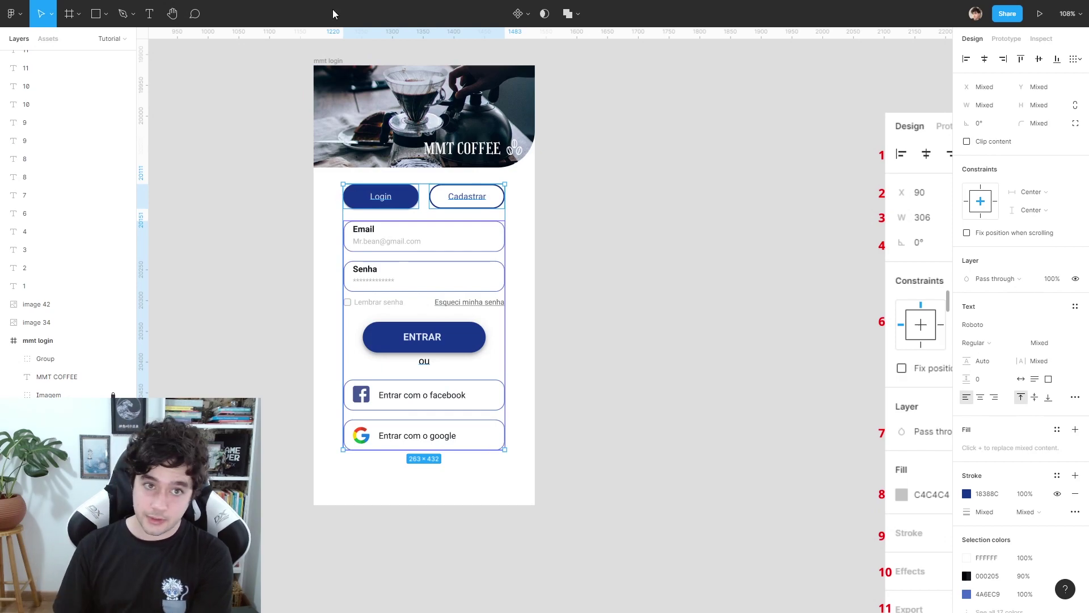
pyautogui.press('Escape')
# Make the frame 736 px tall and marquee-select the buttons and form group.
pyautogui.moveTo(508, 505); pyautogui.dragTo(549, 522)
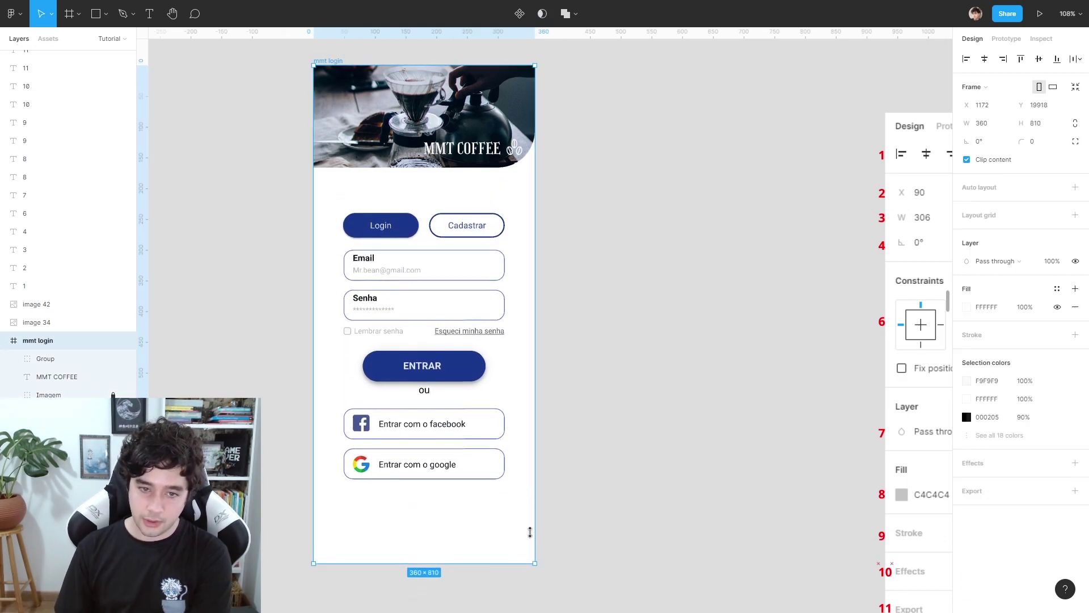
pyautogui.press('Escape')
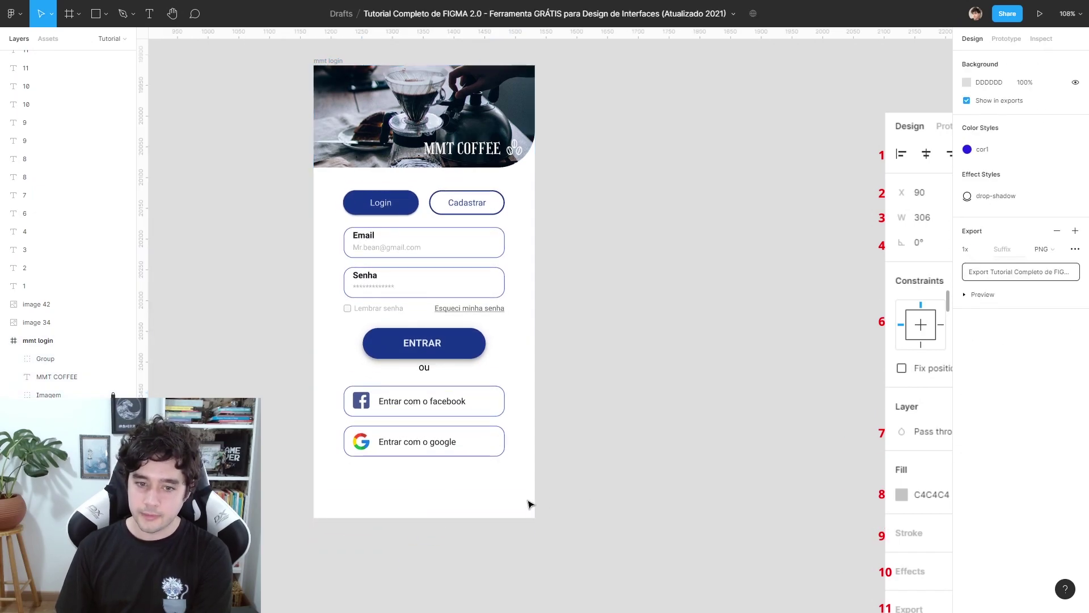
pyautogui.moveTo(533, 482); pyautogui.dragTo(311, 189)
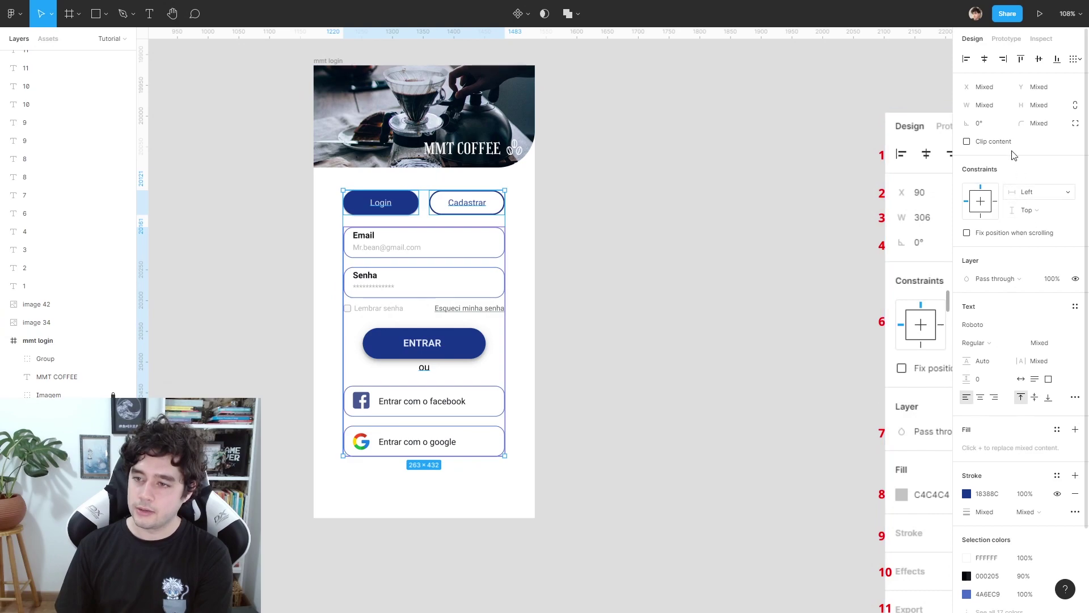
pyautogui.click(685, 309)
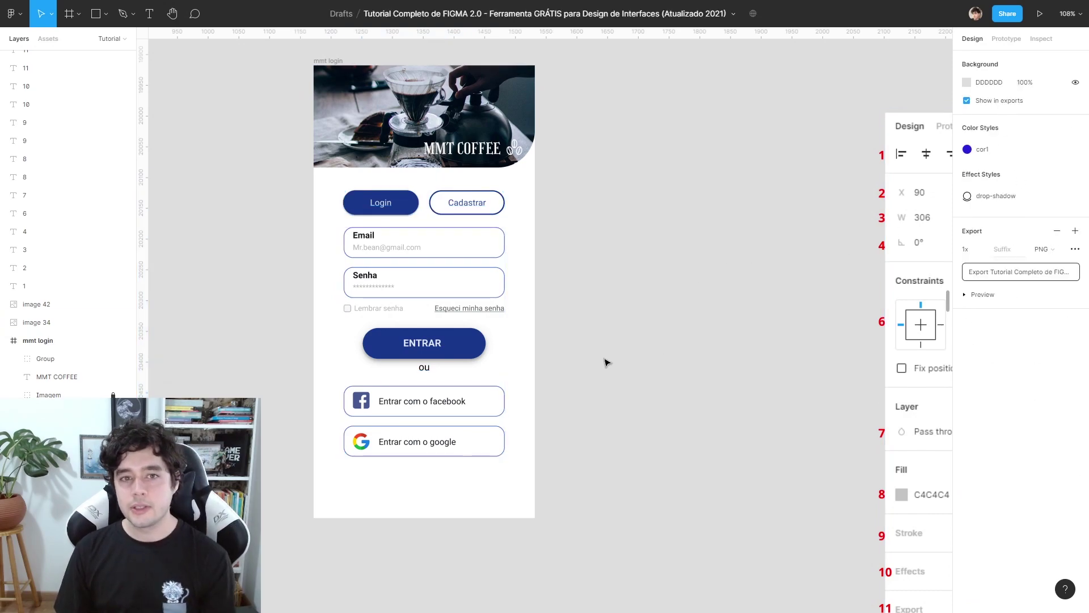
pyautogui.hscroll(-2, 625, 386)
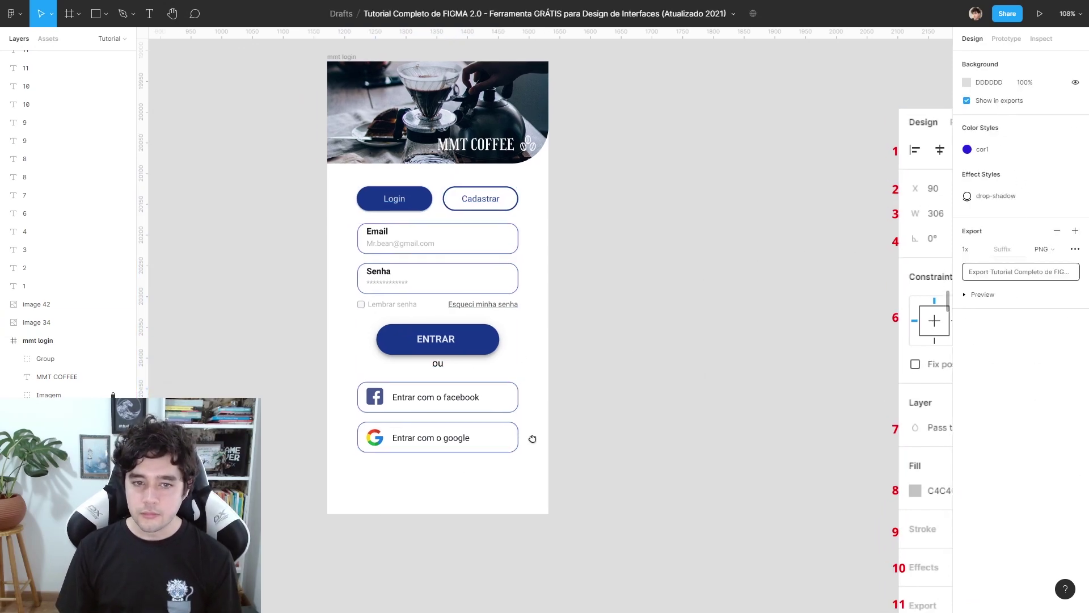
pyautogui.hscroll(-1, 532, 438)
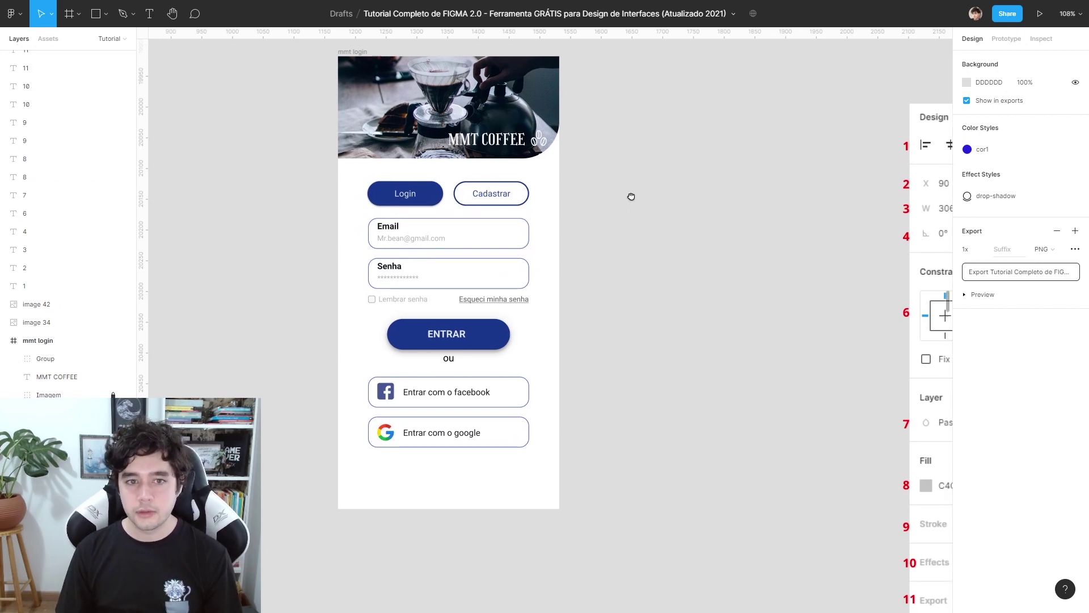
pyautogui.hscroll(-2, 627, 193)
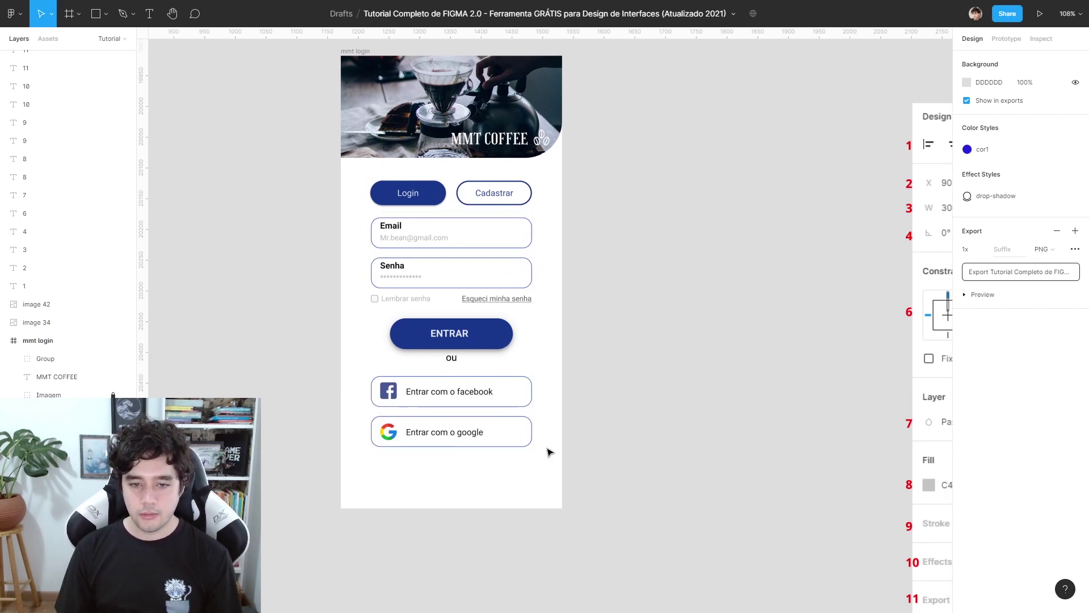
pyautogui.moveTo(550, 450); pyautogui.dragTo(357, 177)
# Move the login form about 77 px lower and draw a grey bar at the frame top.
pyautogui.moveTo(438, 215); pyautogui.dragTo(439, 258)
pyautogui.press('r')
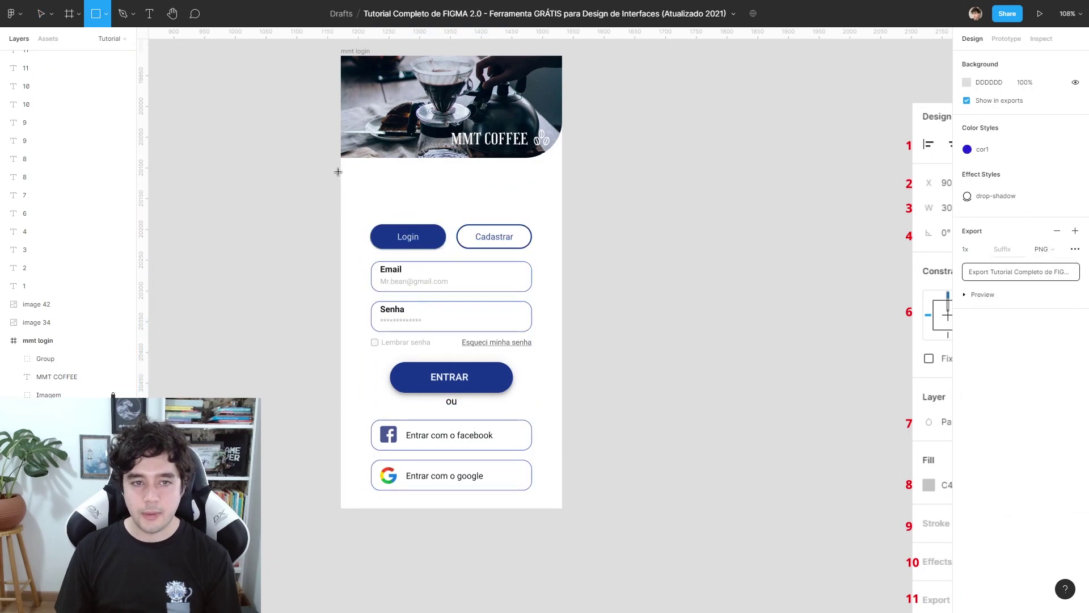
pyautogui.moveTo(338, 175); pyautogui.dragTo(563, 195)
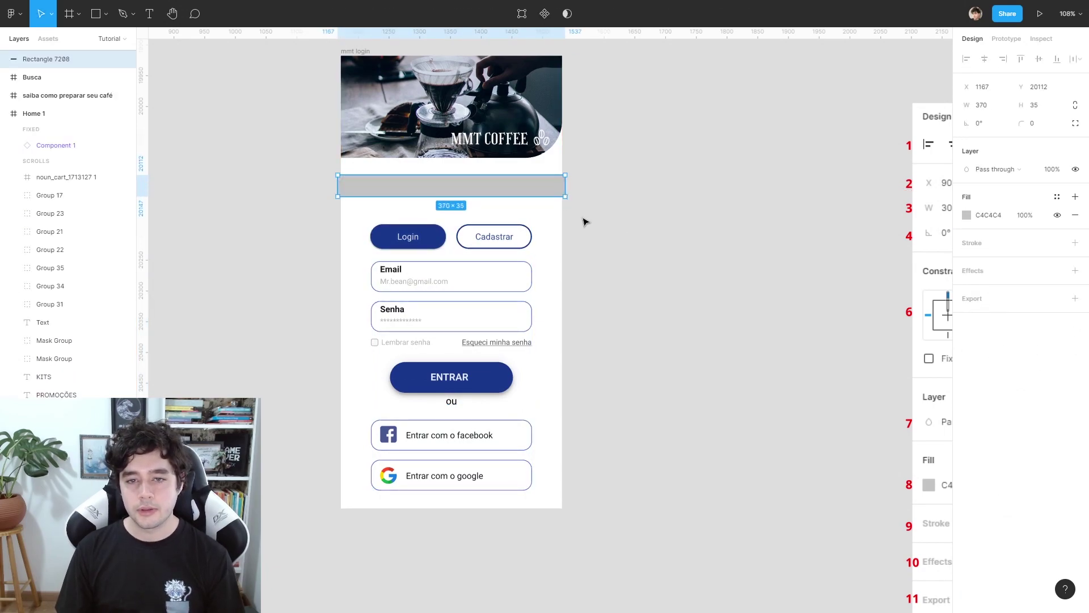
pyautogui.moveTo(476, 187); pyautogui.dragTo(477, 68)
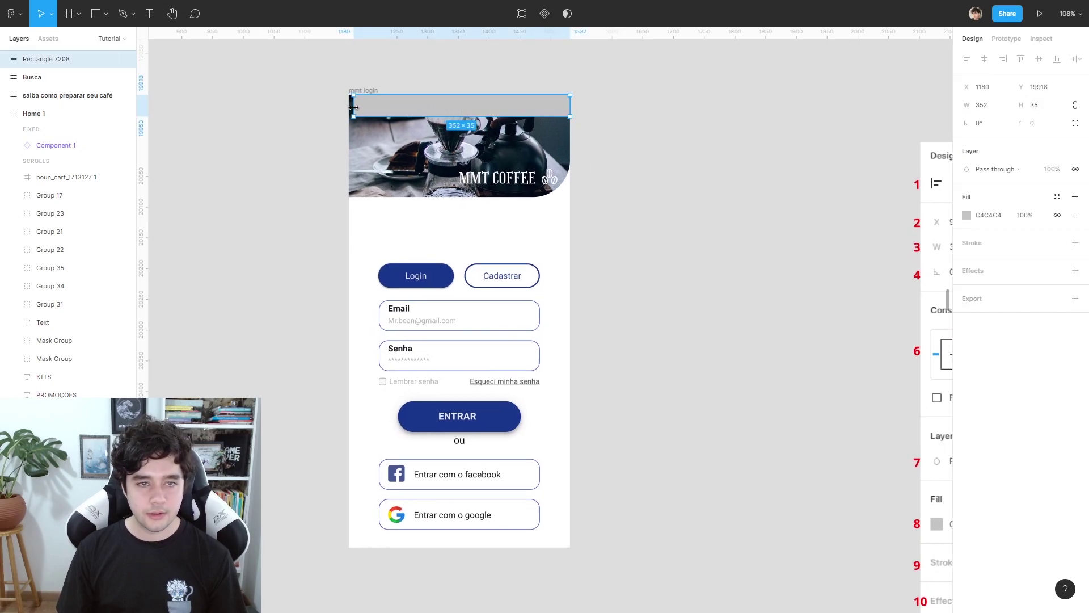
# Put the grey bar inside the mmt login frame at full width, fixed while scrolling.
pyautogui.hotkey('ctrl', 'x')
pyautogui.click(363, 90)
pyautogui.hotkey('ctrl', 'v')
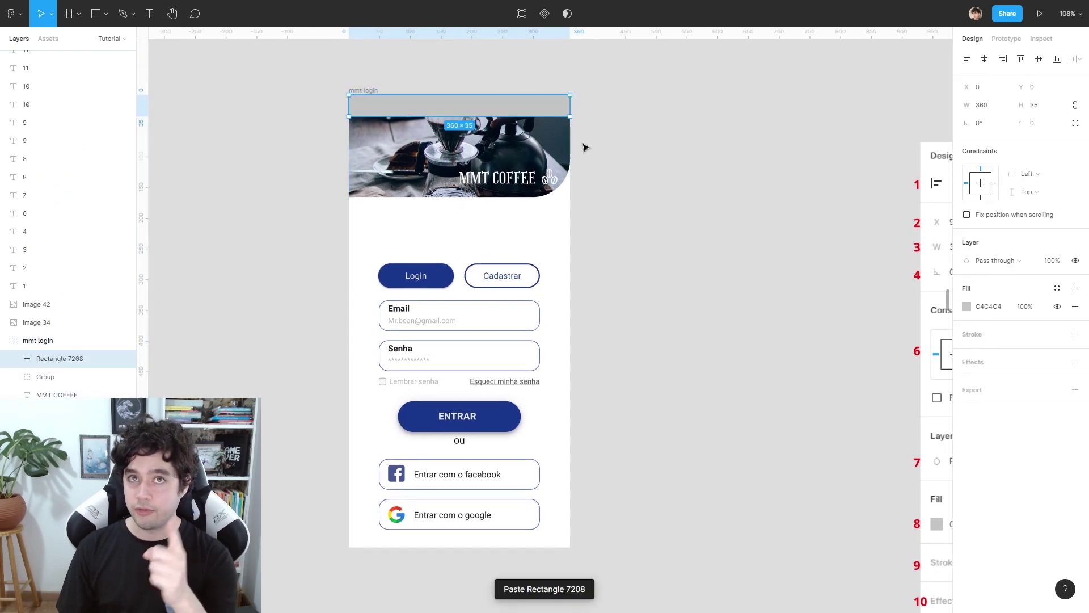
pyautogui.moveTo(471, 111); pyautogui.dragTo(472, 114)
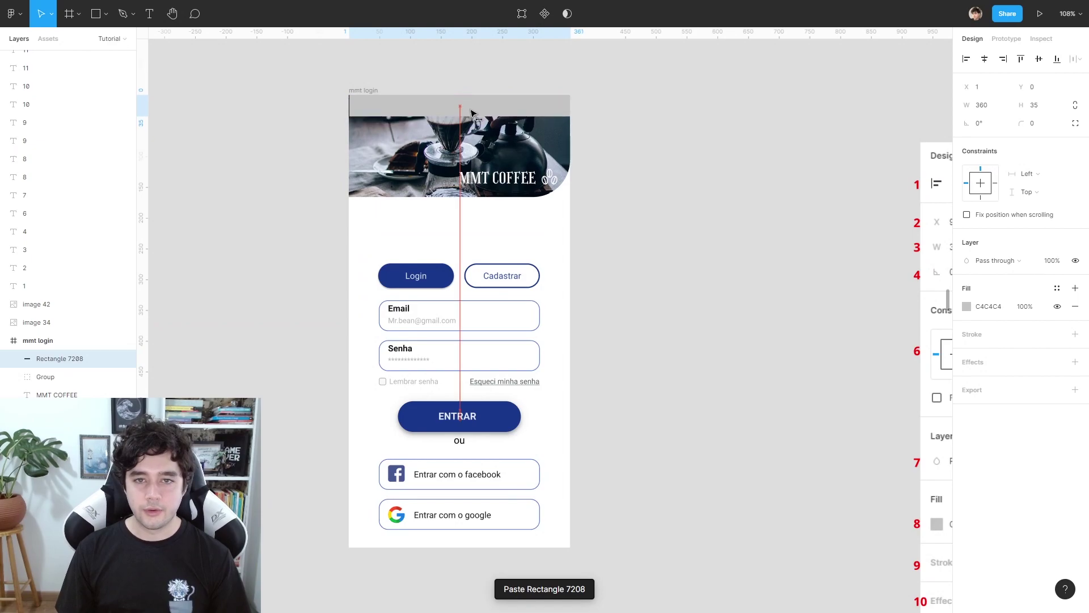
pyautogui.moveTo(352, 104); pyautogui.dragTo(344, 107)
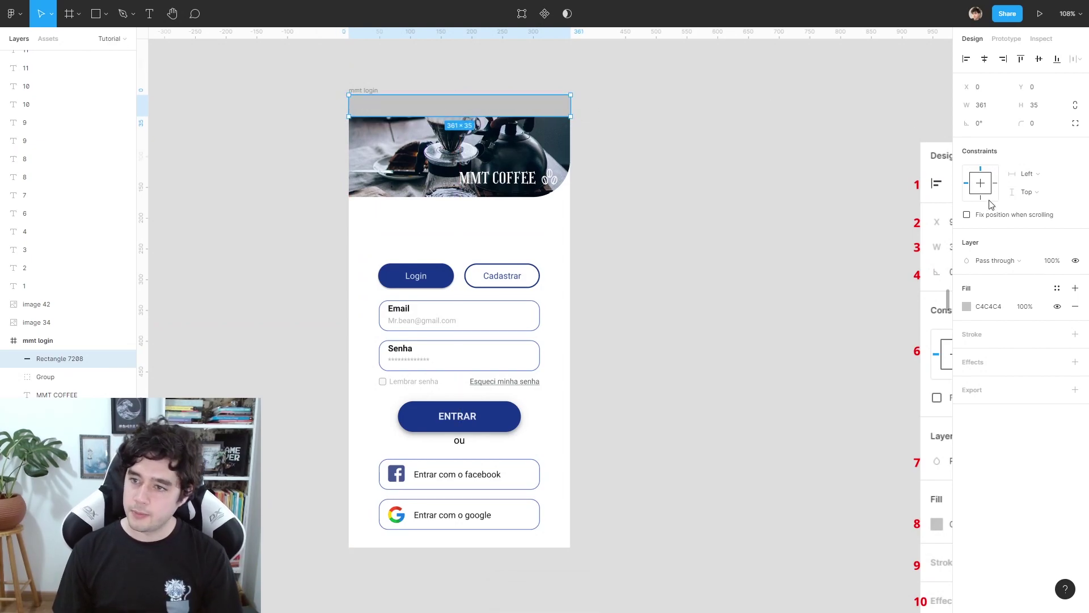
pyautogui.click(1008, 216)
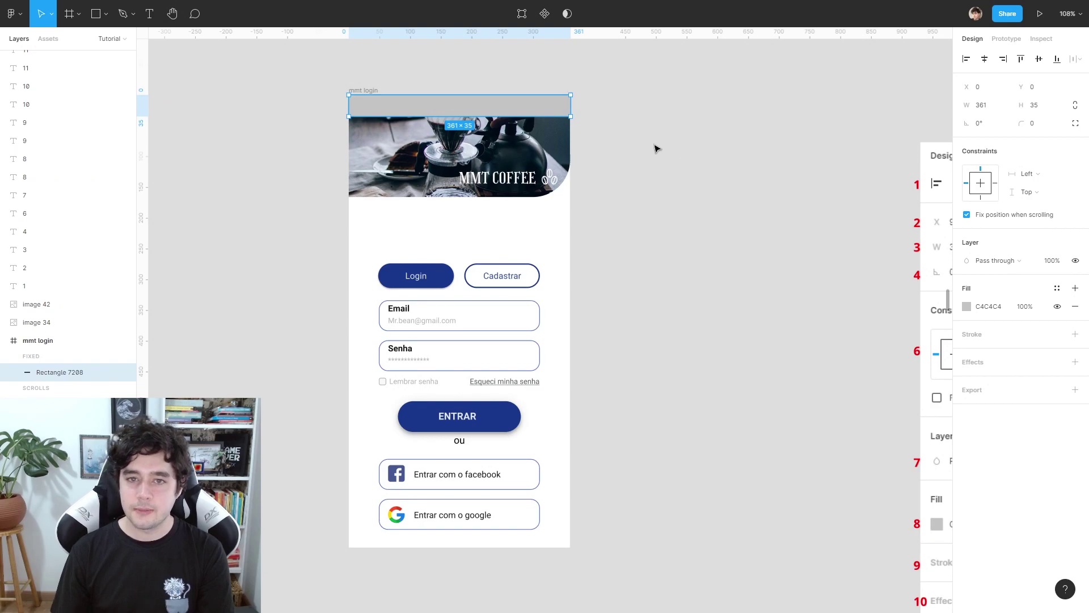
# Delete the grey bar, comparing before and after with undo/redo, then remove it for good.
pyautogui.click(366, 91)
pyautogui.scroll(-3, 525, 446)
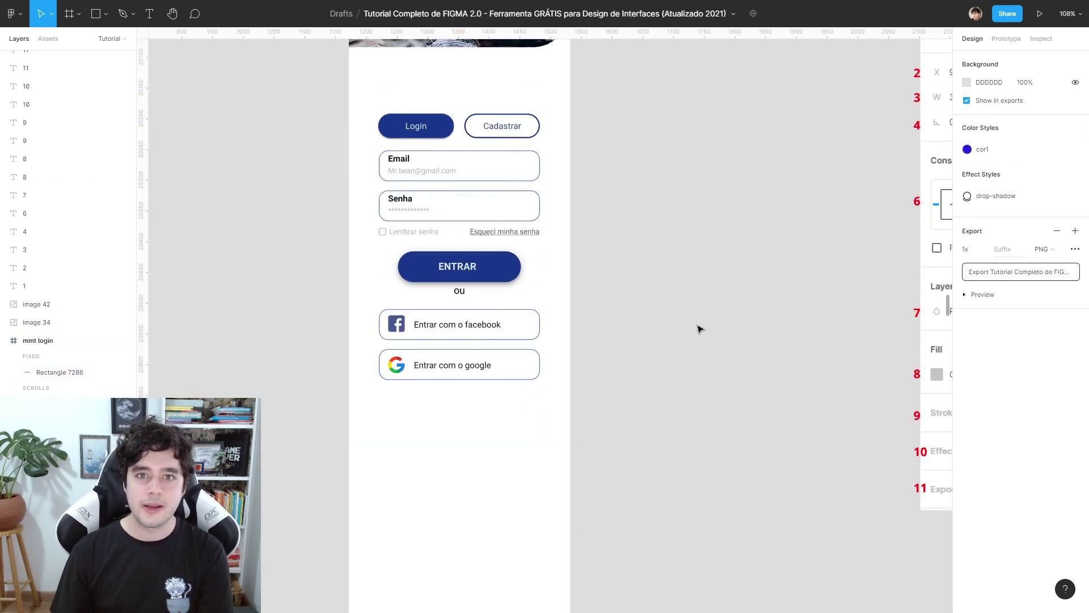
pyautogui.click(486, 108)
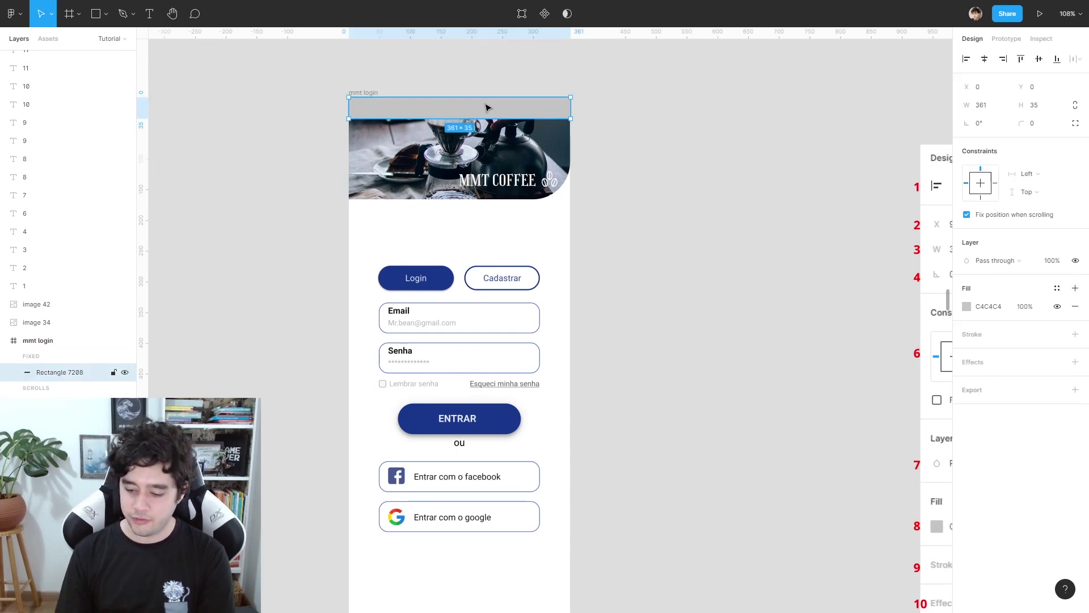
pyautogui.press('Delete')
pyautogui.hotkey('ctrl', 'z')
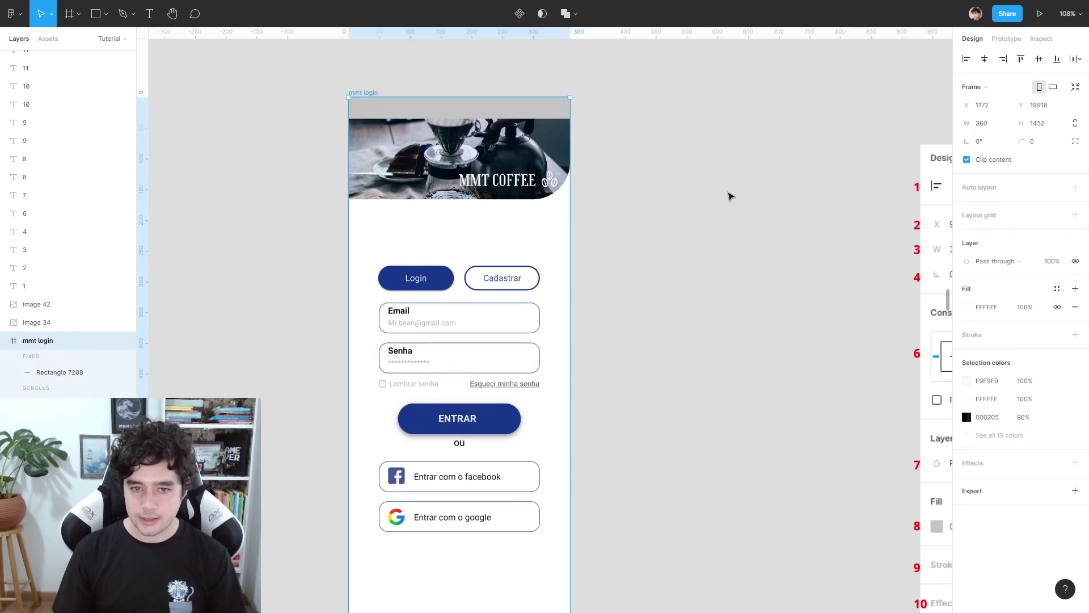
pyautogui.hotkey('ctrl', 'shift', 'z')
pyautogui.hotkey('ctrl', 'z')
pyautogui.press('Delete')
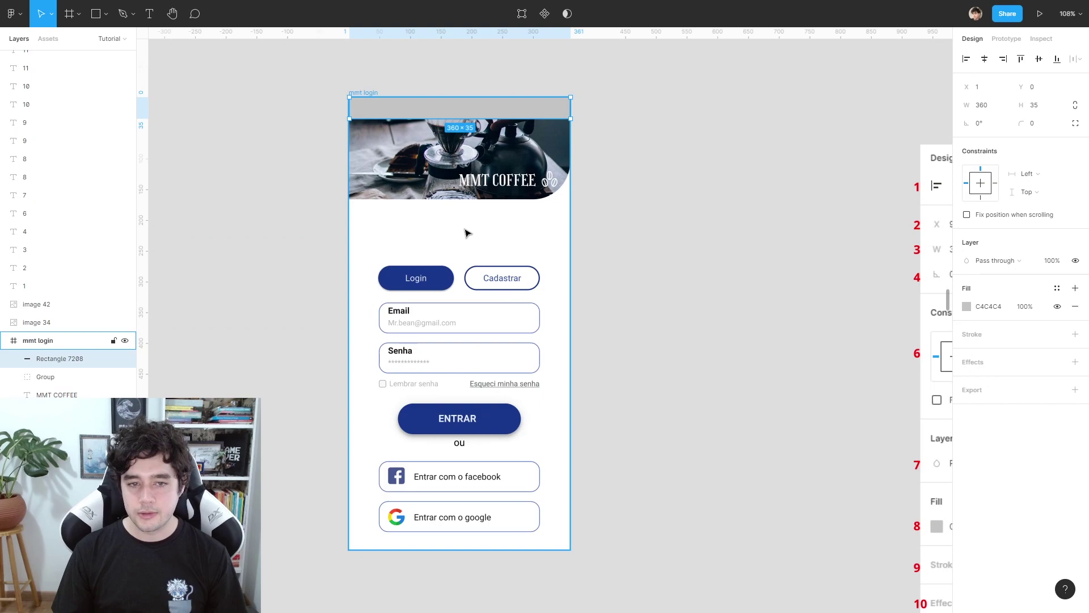
pyautogui.hotkey('ctrl', 'z')
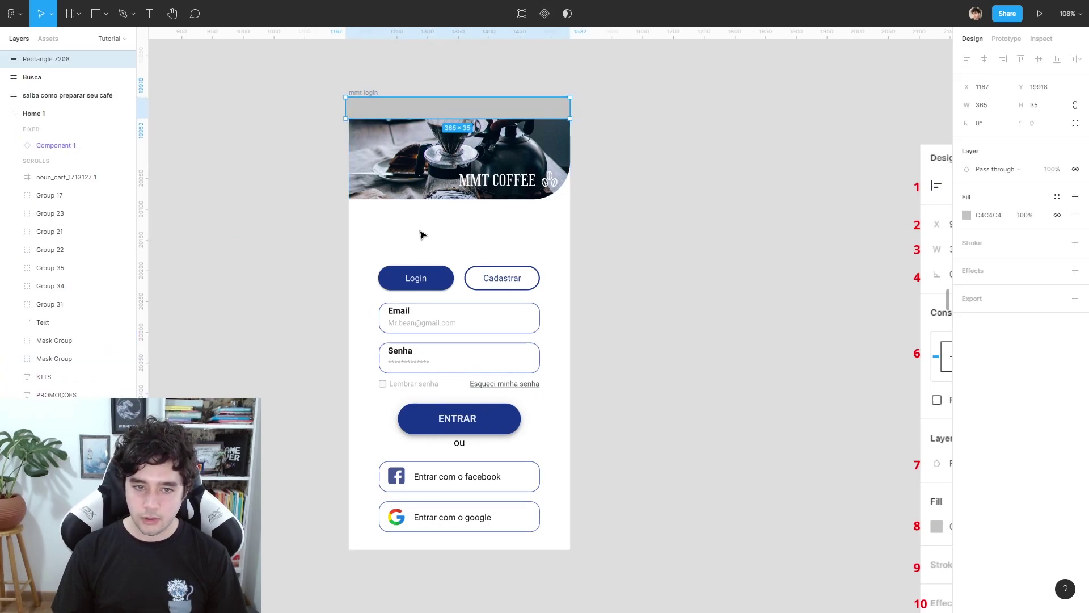
pyautogui.hotkey('ctrl', 'shift', 'z')
pyautogui.hotkey('ctrl', 'z')
pyautogui.hotkey('ctrl', 'z')
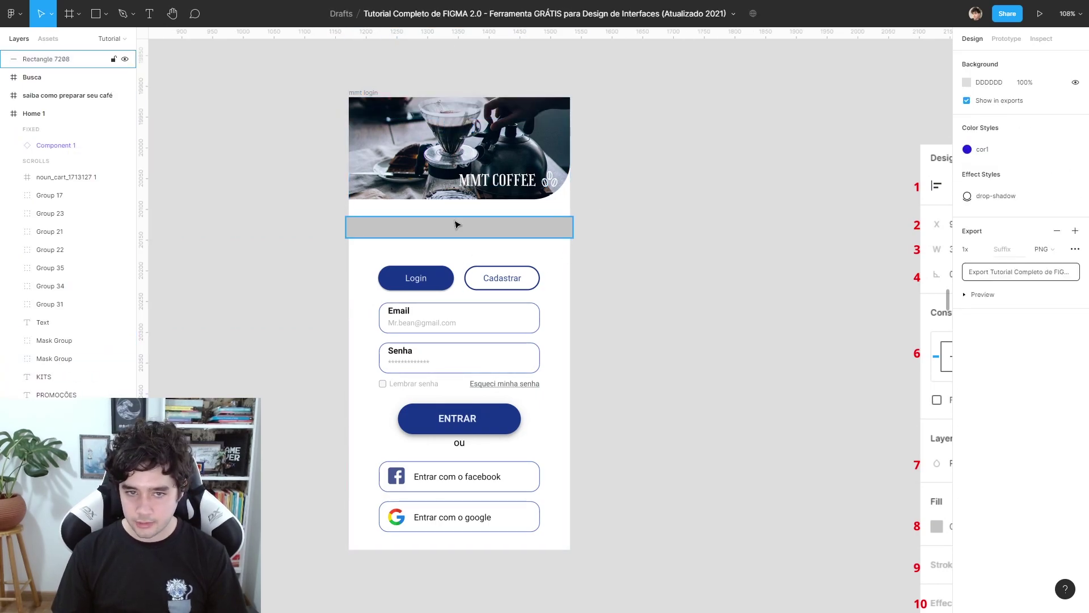
pyautogui.click(455, 225)
pyautogui.press('Delete')
# Move all the login form elements higher in the frame and select the Cadastrar button.
pyautogui.moveTo(387, 243); pyautogui.dragTo(565, 555)
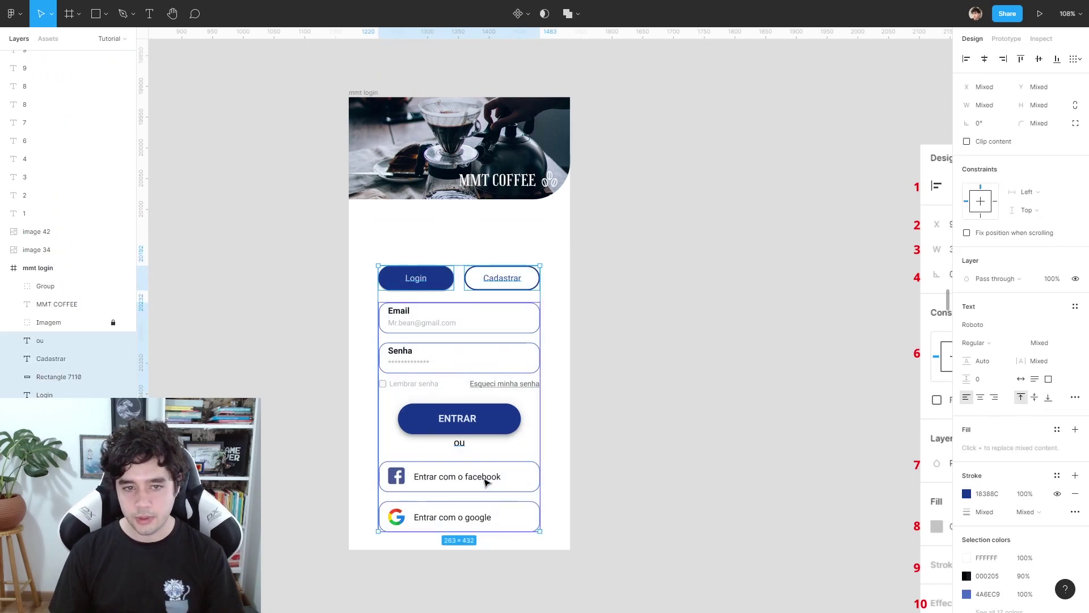
pyautogui.moveTo(486, 480); pyautogui.dragTo(479, 450)
pyautogui.hscroll(5, 545, 367)
pyautogui.scroll(-3, 567, 218)
pyautogui.scroll(-2, 568, 219)
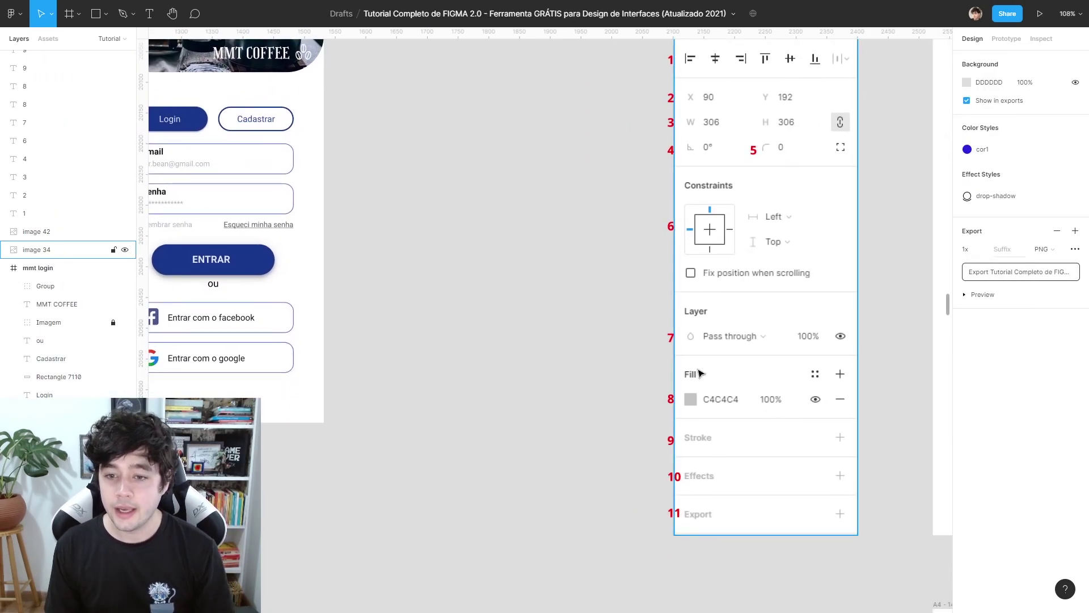
pyautogui.scroll(4, 511, 267)
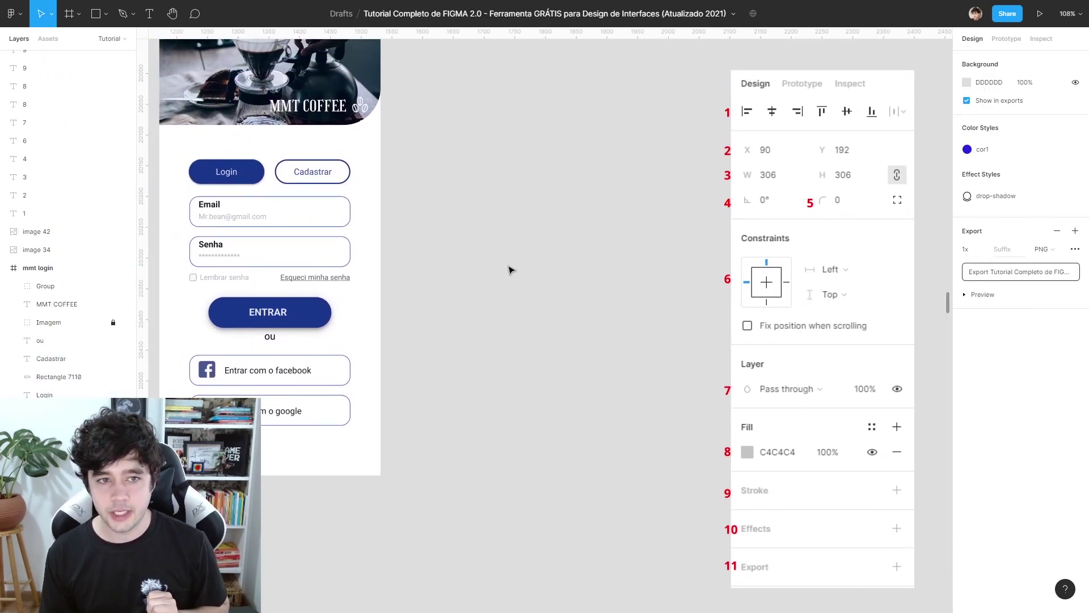
pyautogui.hscroll(-3, 499, 369)
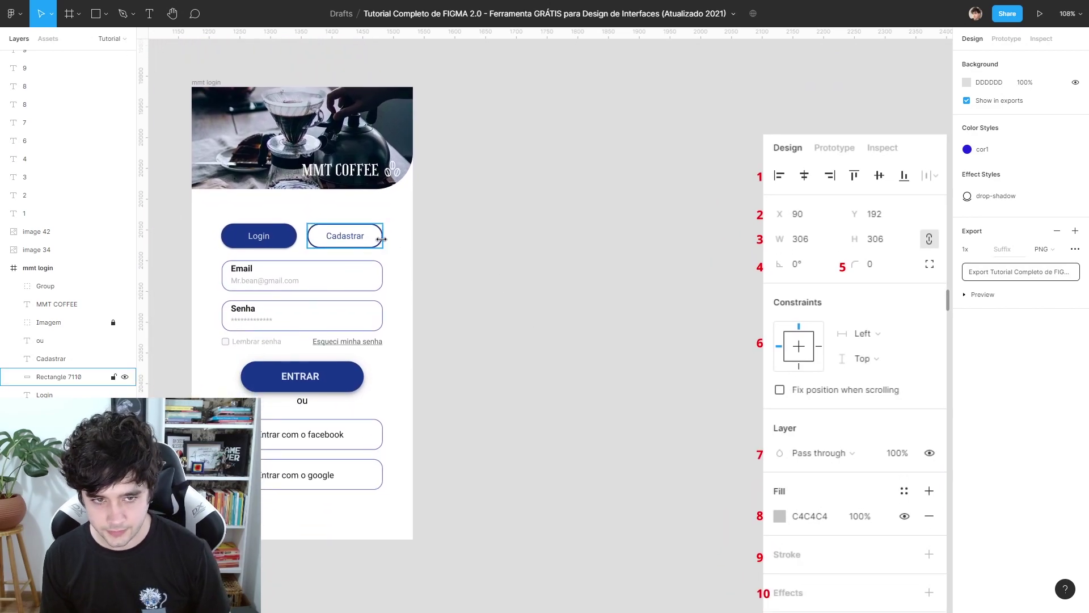
pyautogui.click(381, 240)
pyautogui.scroll(-3, 453, 217)
pyautogui.hscroll(2, 443, 204)
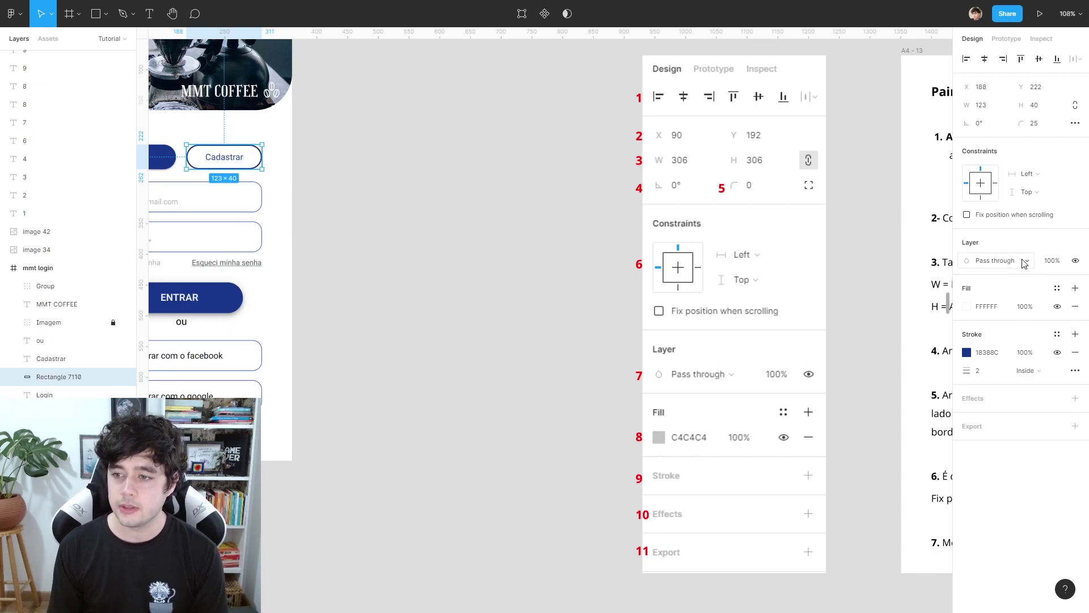
# Group the Login button shape with its Login label.
pyautogui.moveTo(420, 263); pyautogui.dragTo(637, 316)
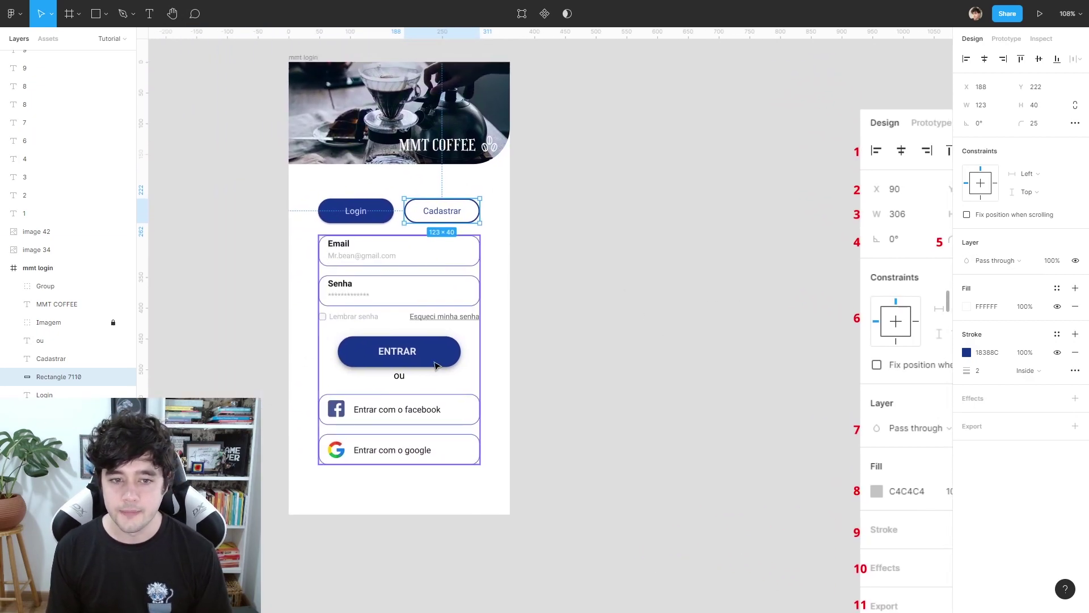
pyautogui.click(386, 211)
pyautogui.hscroll(-3, 644, 227)
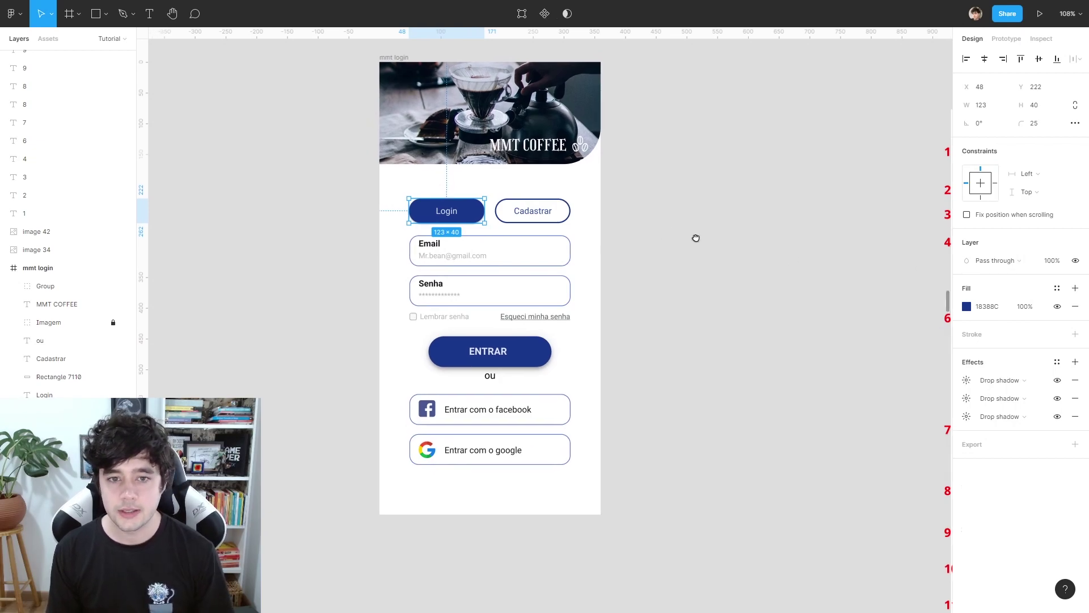
pyautogui.hscroll(-2, 695, 238)
pyautogui.scroll(5, 501, 204)
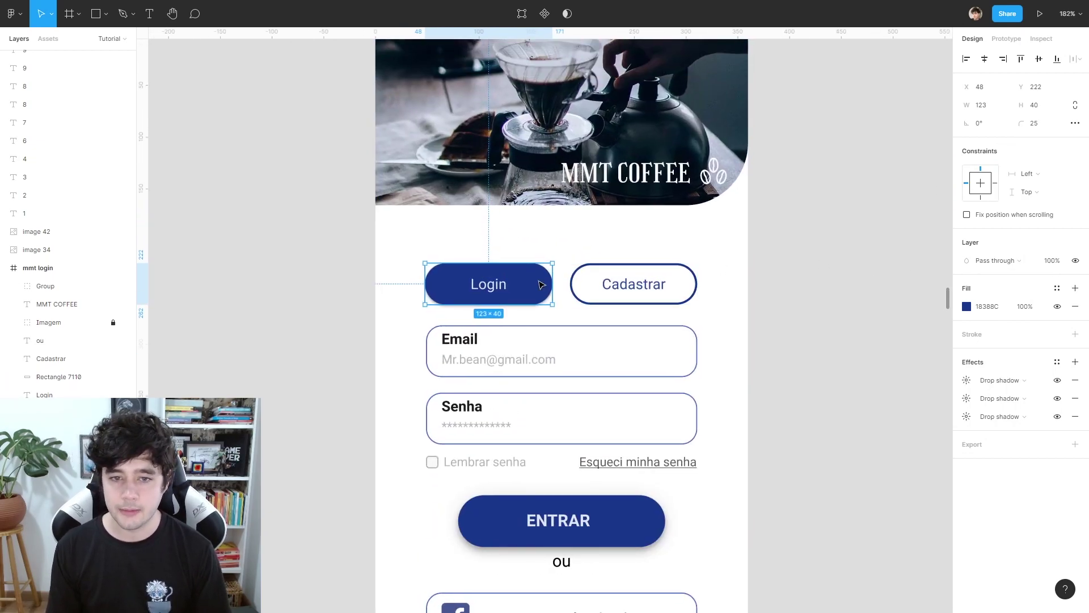
pyautogui.moveTo(541, 285); pyautogui.dragTo(540, 289)
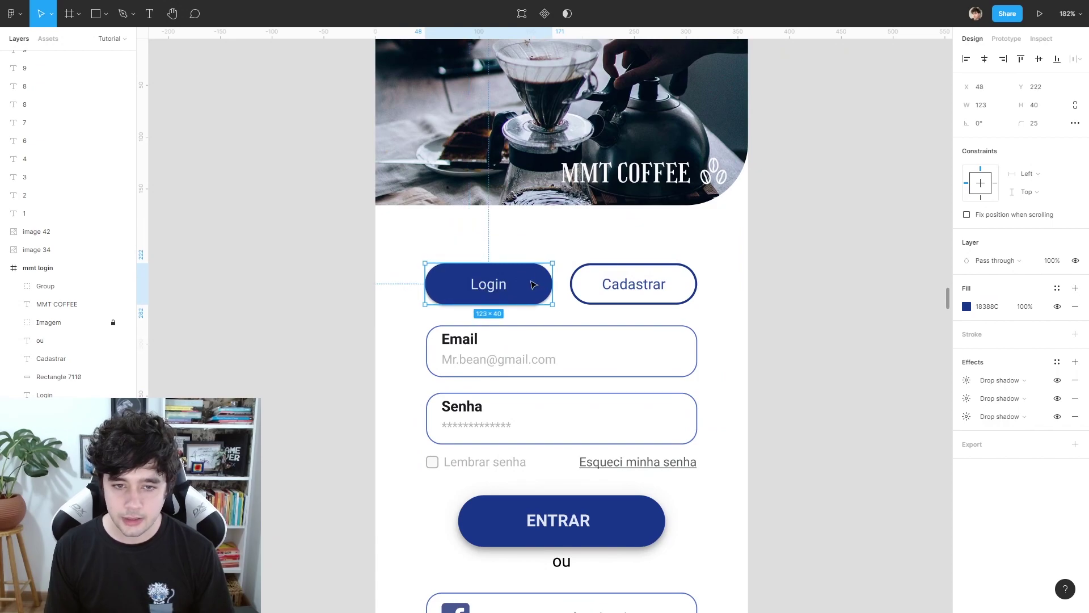
pyautogui.rightClick(533, 283)
pyautogui.keyDown('shift'); pyautogui.click(45, 394); pyautogui.keyUp('shift')
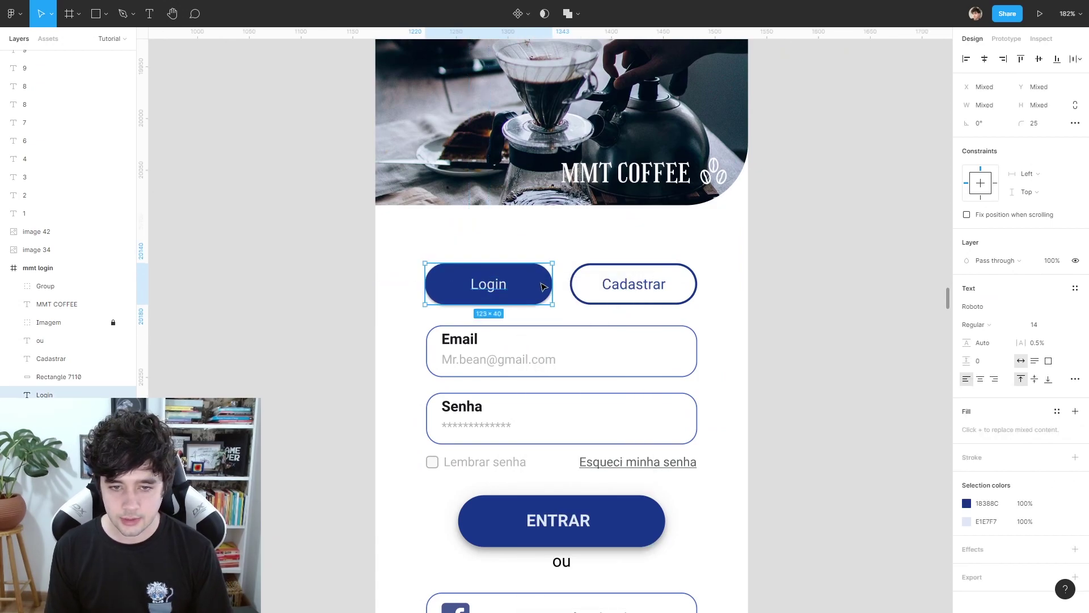
pyautogui.hotkey('ctrl', 'g')
# Move the Login group onto the header photo at X 48, Y 115, in front of the image.
pyautogui.moveTo(539, 286); pyautogui.dragTo(526, 176)
pyautogui.rightClick(522, 173)
pyautogui.moveTo(579, 222)
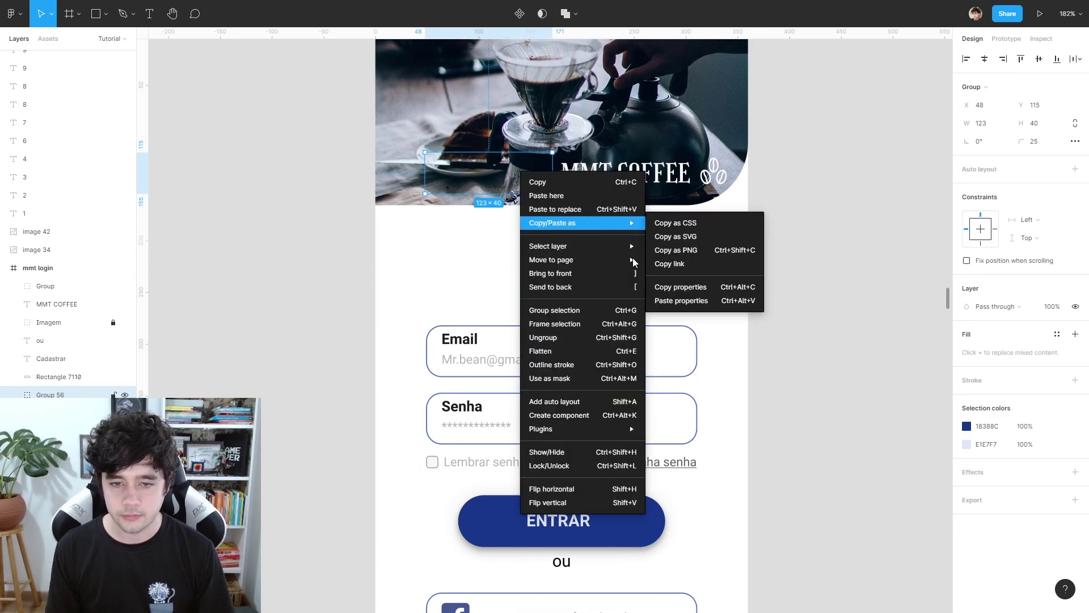
pyautogui.click(590, 273)
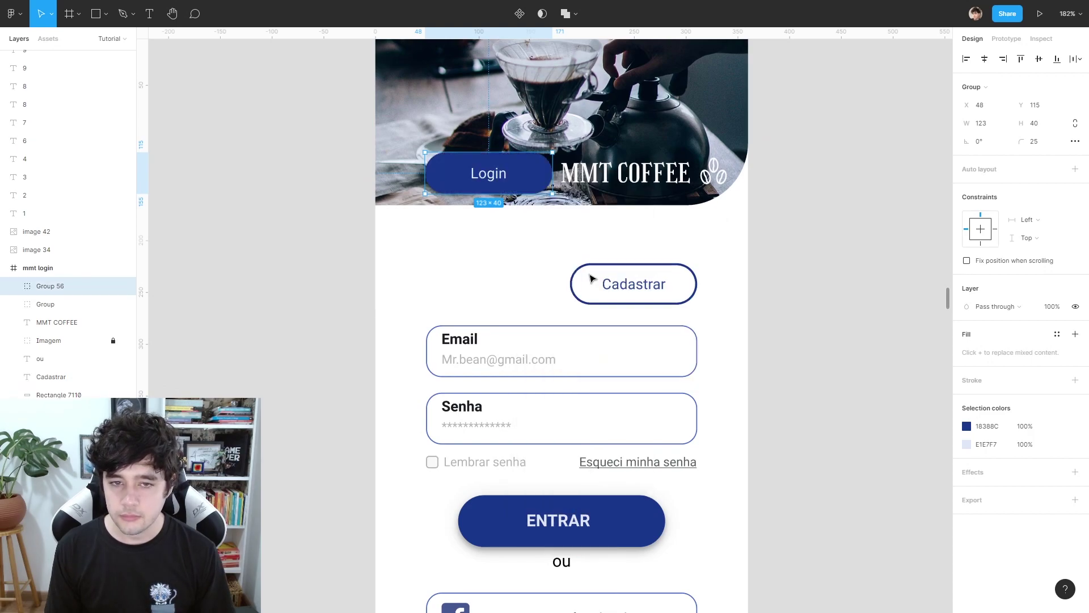
pyautogui.rightClick(529, 165)
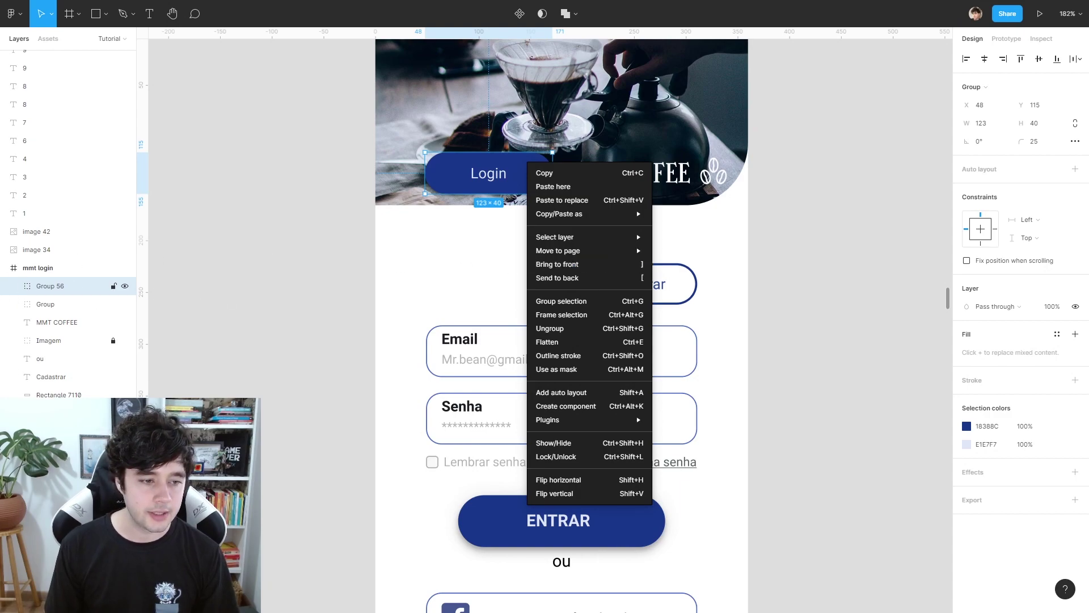
pyautogui.click(495, 233)
pyautogui.scroll(2, 510, 239)
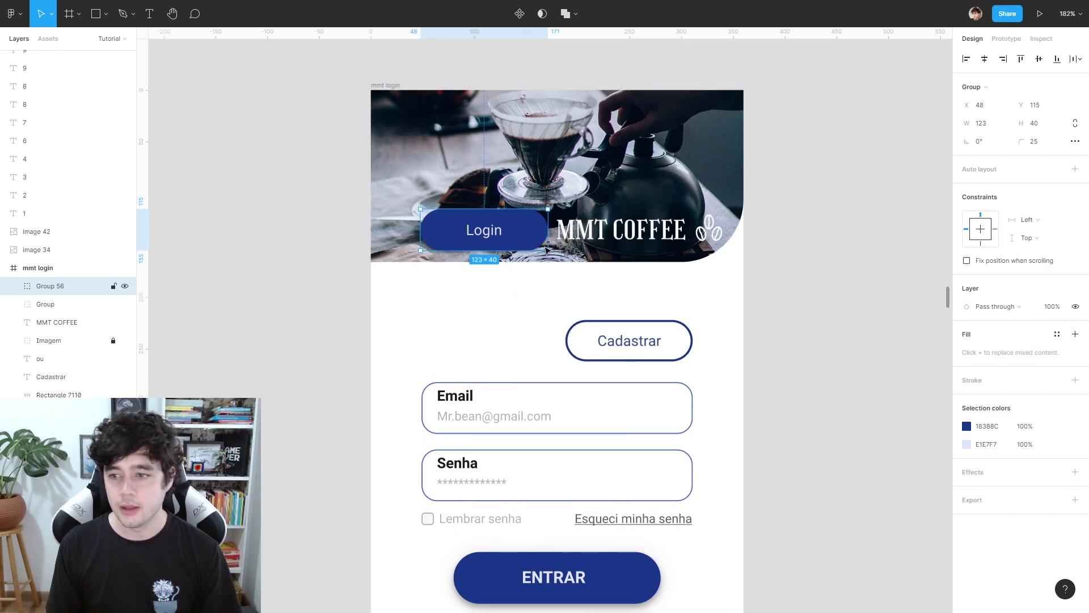
# Try Normal, Darken, Multiply, Color burn, Lighten and Screen blend modes on the Login group.
pyautogui.click(1019, 307)
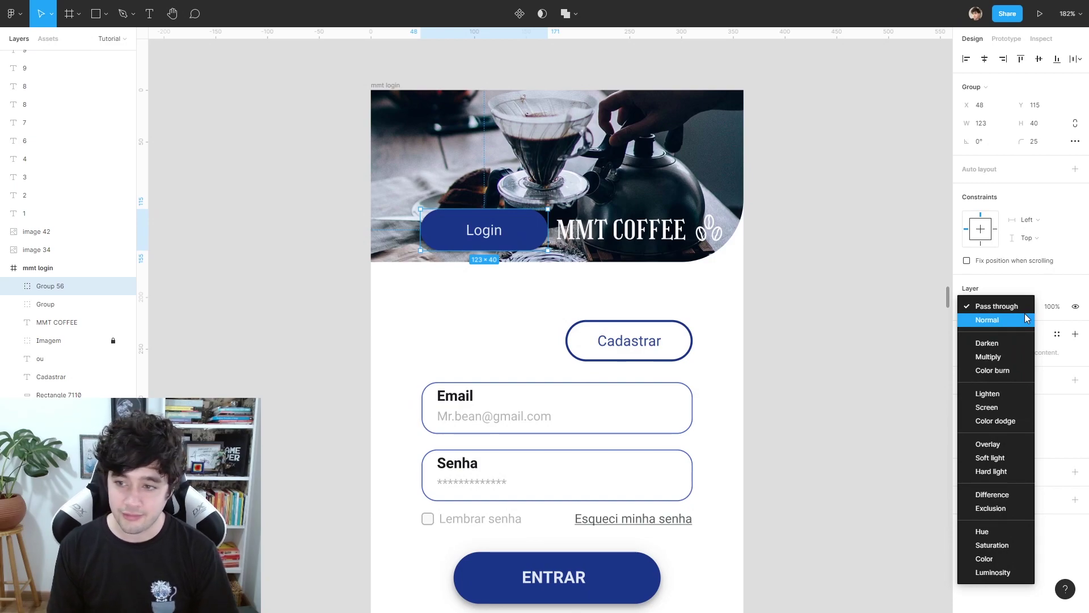
pyautogui.click(1027, 318)
pyautogui.click(1024, 307)
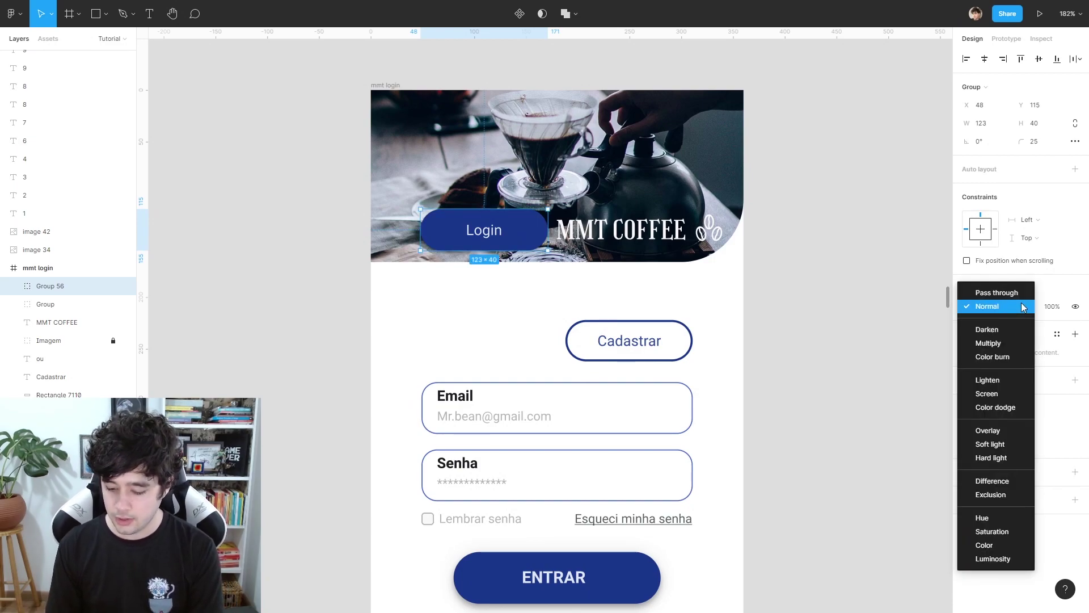
pyautogui.click(1024, 329)
pyautogui.click(1025, 306)
pyautogui.click(1024, 319)
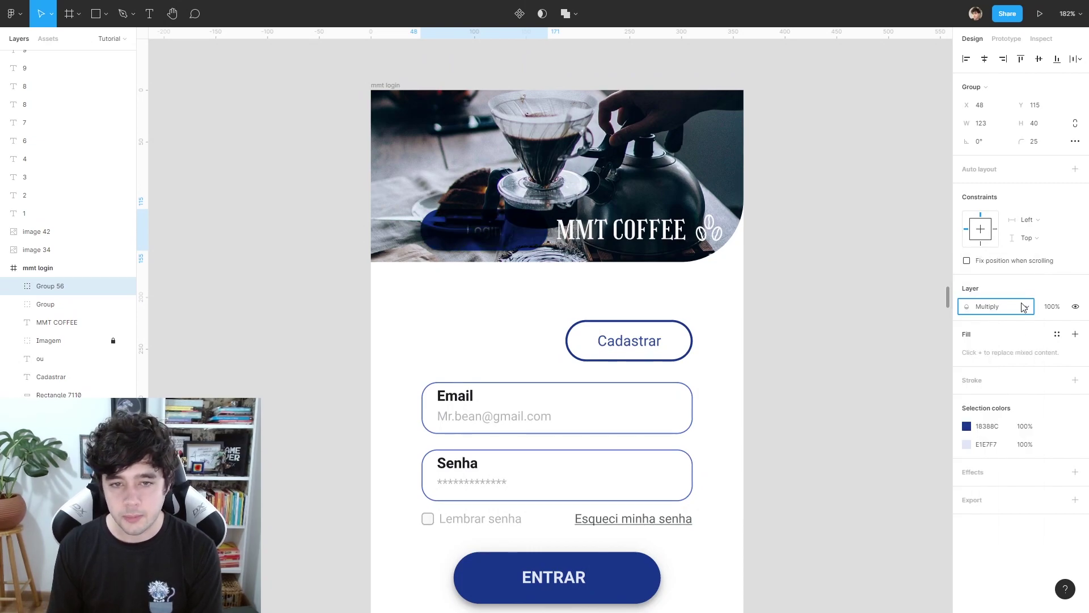
pyautogui.click(1024, 320)
pyautogui.click(1024, 328)
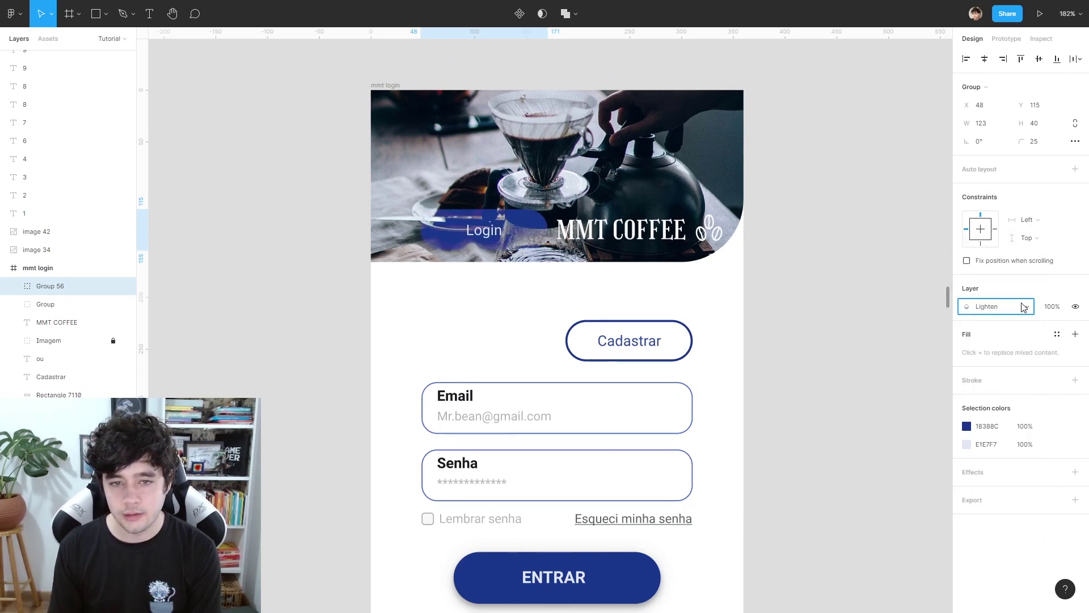
pyautogui.click(1024, 307)
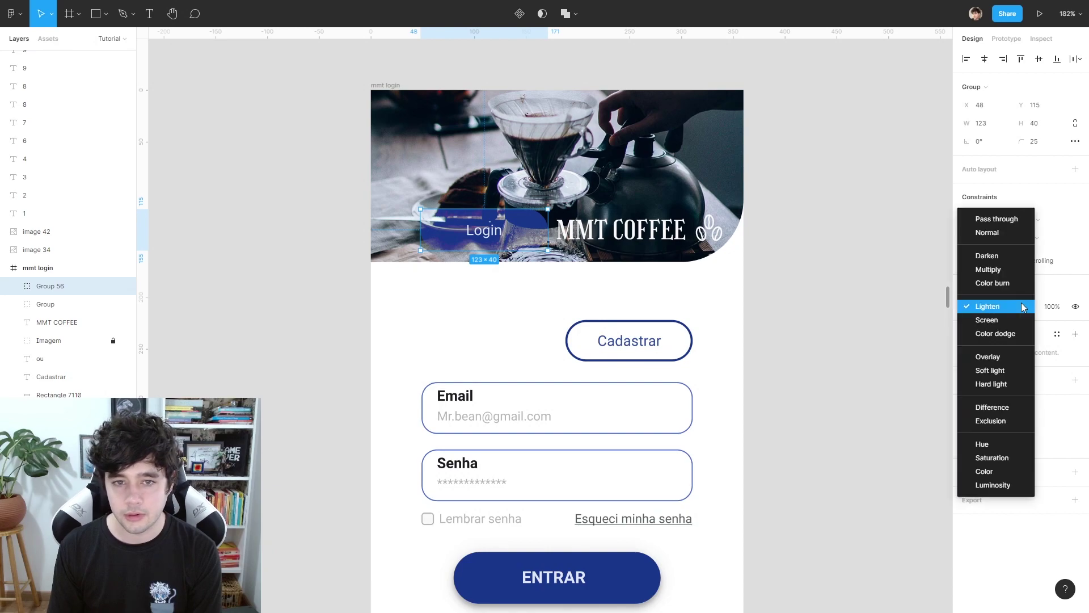
pyautogui.click(1024, 319)
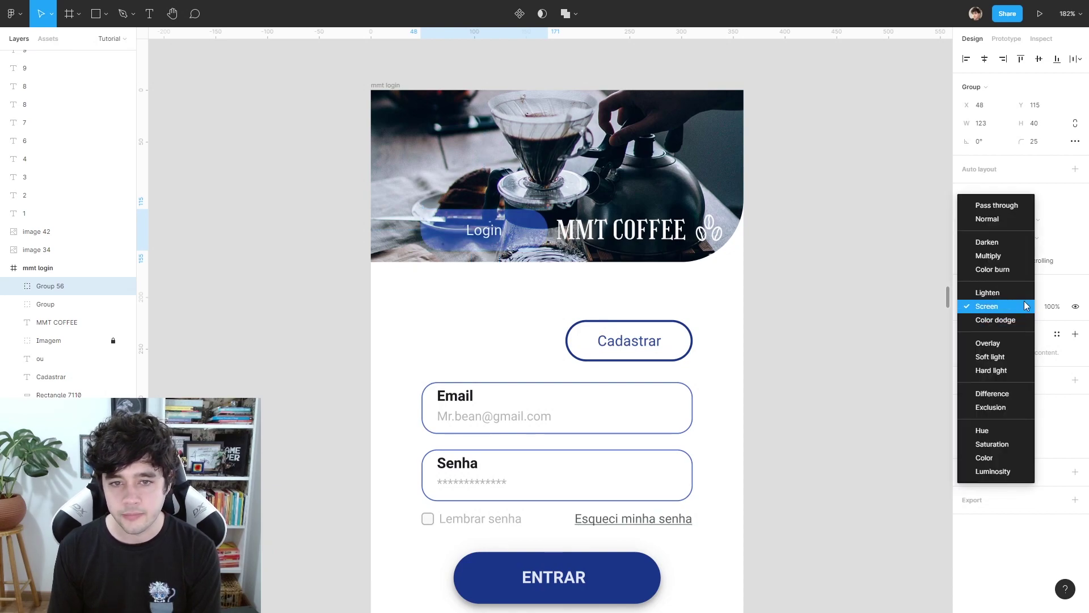
# Try Color dodge through Hue, reset to Pass through, and move the group back to X 48, Y 227.
pyautogui.click(1025, 307)
pyautogui.click(1026, 319)
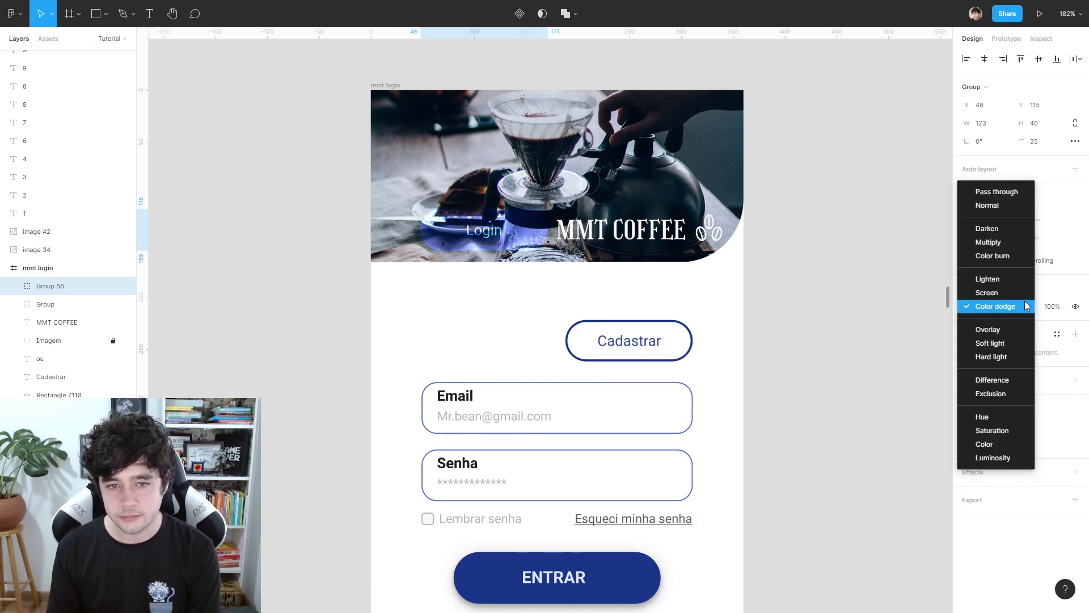
pyautogui.click(1026, 329)
pyautogui.click(1026, 306)
pyautogui.click(1026, 320)
pyautogui.click(1026, 307)
pyautogui.click(1026, 319)
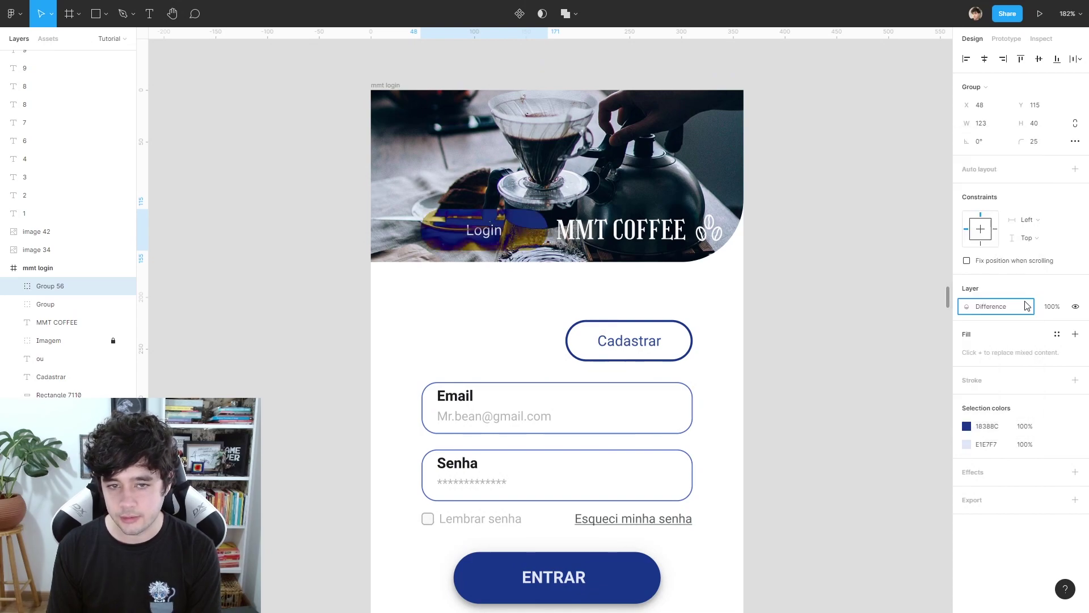
pyautogui.click(1026, 307)
pyautogui.click(1025, 329)
pyautogui.click(1026, 306)
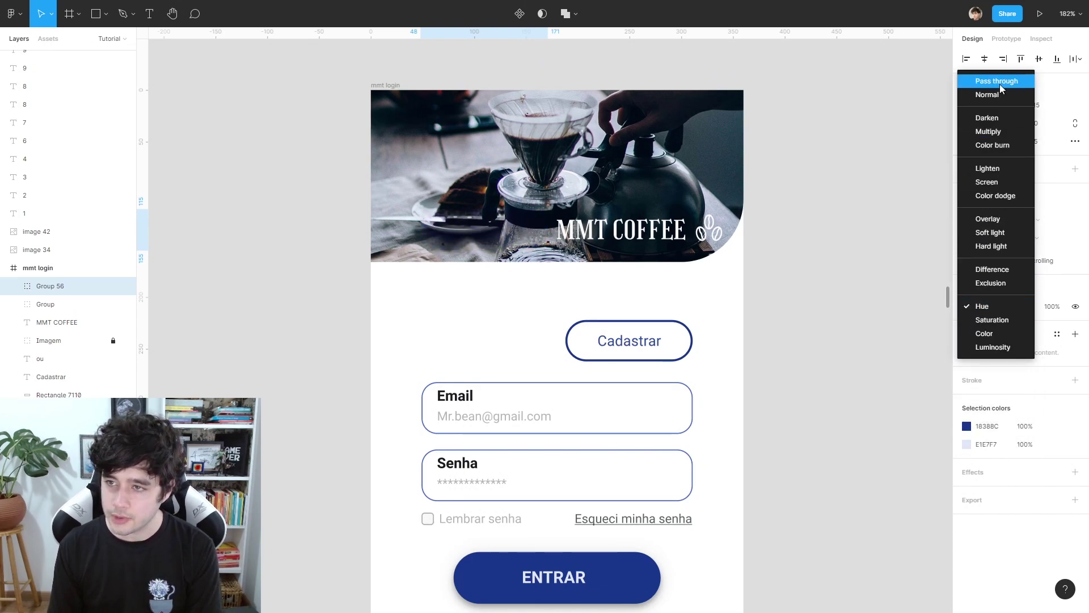
pyautogui.click(1016, 77)
pyautogui.moveTo(520, 257); pyautogui.dragTo(520, 367)
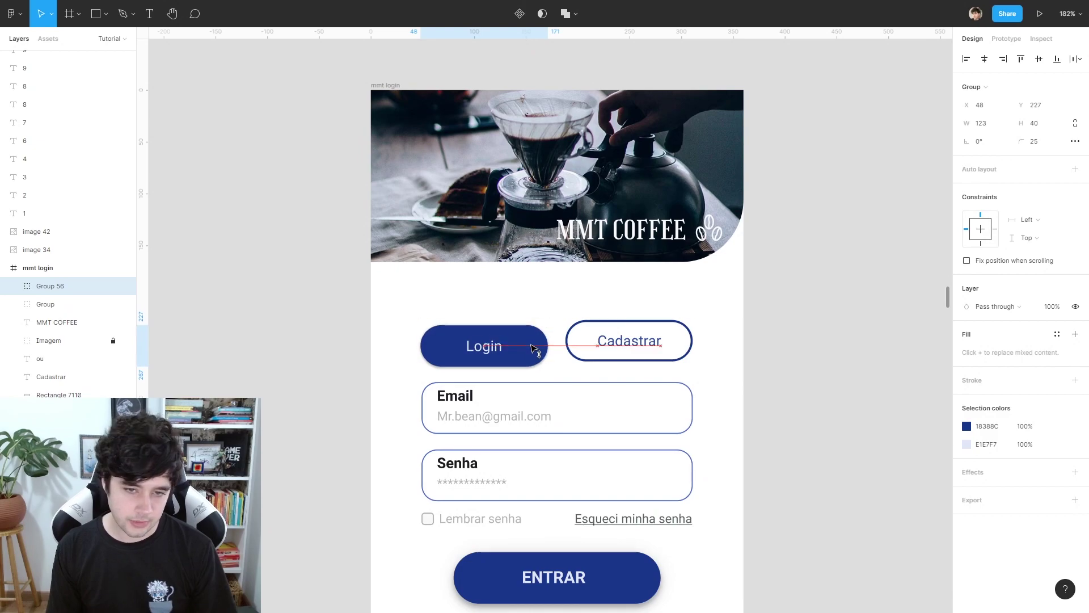
# Draw a 113 × 113 grey square, Rectangle 7208, on the empty canvas beside the mockup.
pyautogui.click(830, 329)
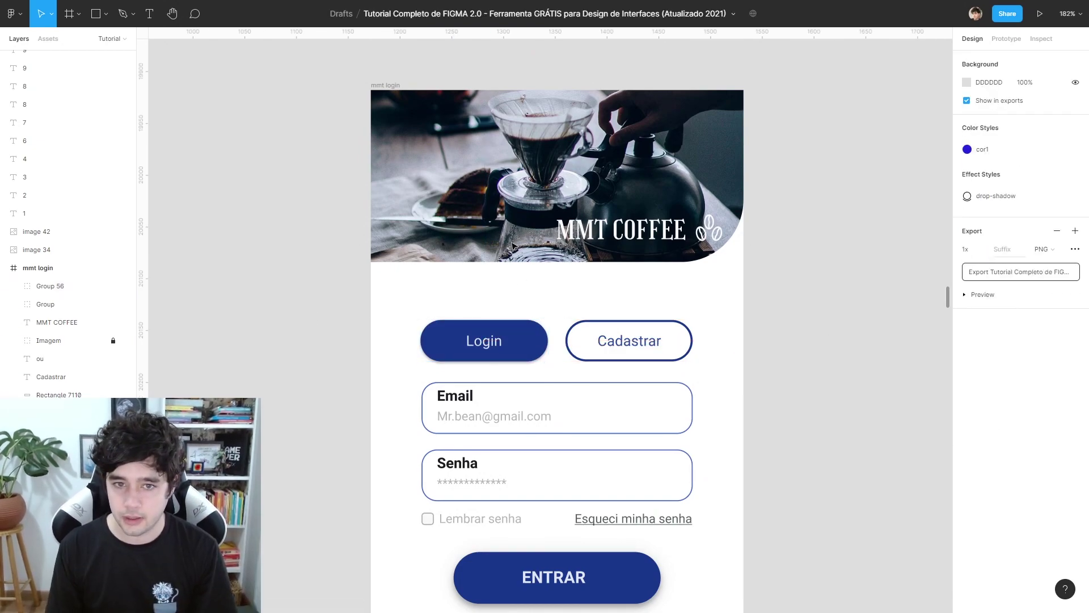
pyautogui.moveTo(827, 303); pyautogui.dragTo(603, 173)
pyautogui.keyDown('ctrl'); pyautogui.scroll(-3, 591, 202); pyautogui.keyUp('ctrl')
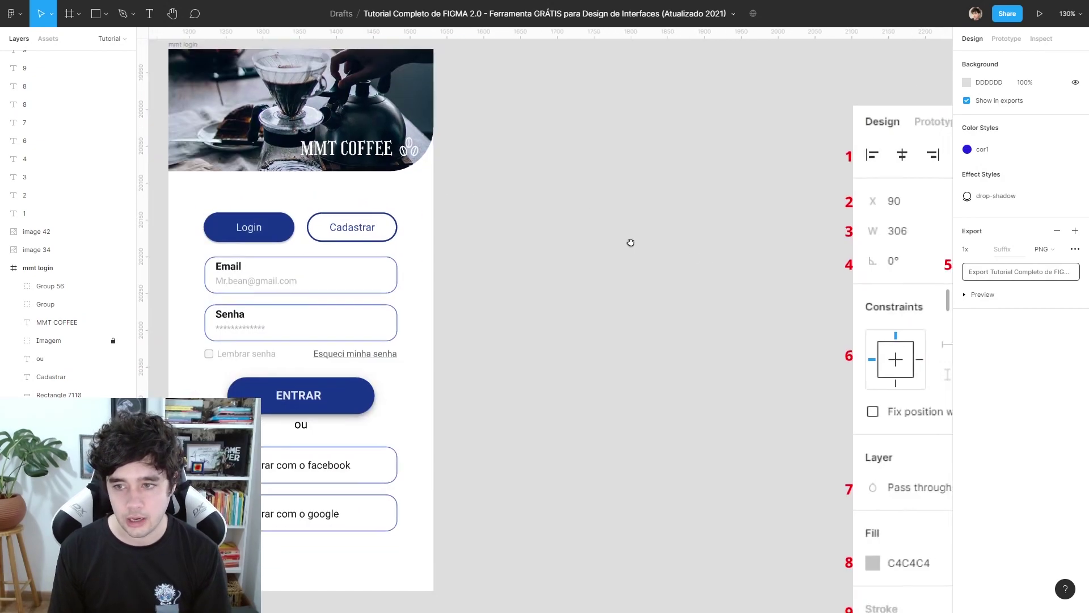
pyautogui.hscroll(5, 588, 229)
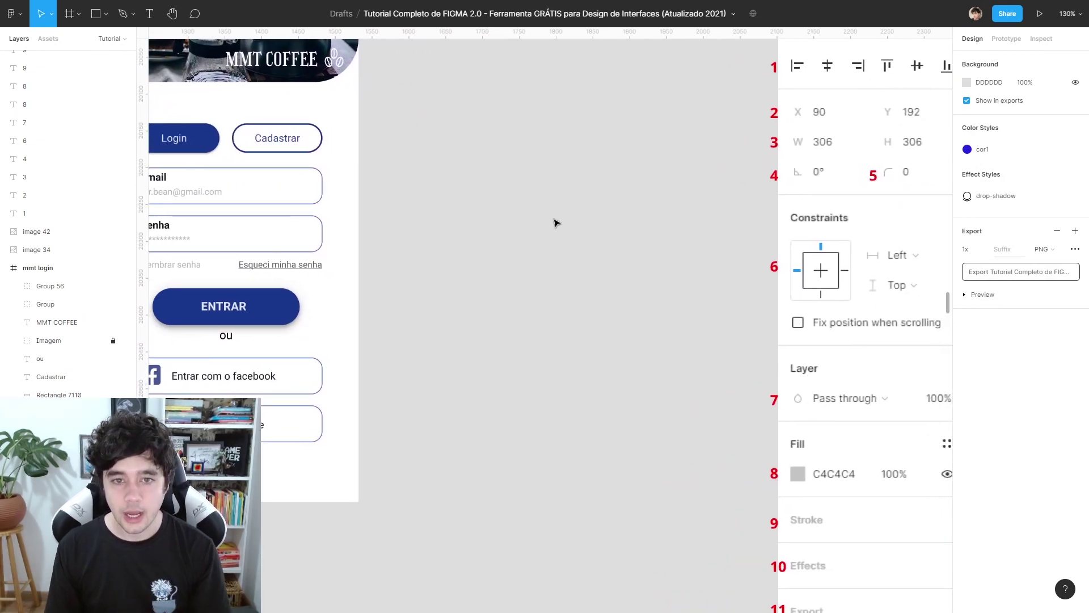
pyautogui.scroll(-1, 523, 195)
pyautogui.click(713, 456)
pyautogui.scroll(-1, 457, 301)
pyautogui.press('r')
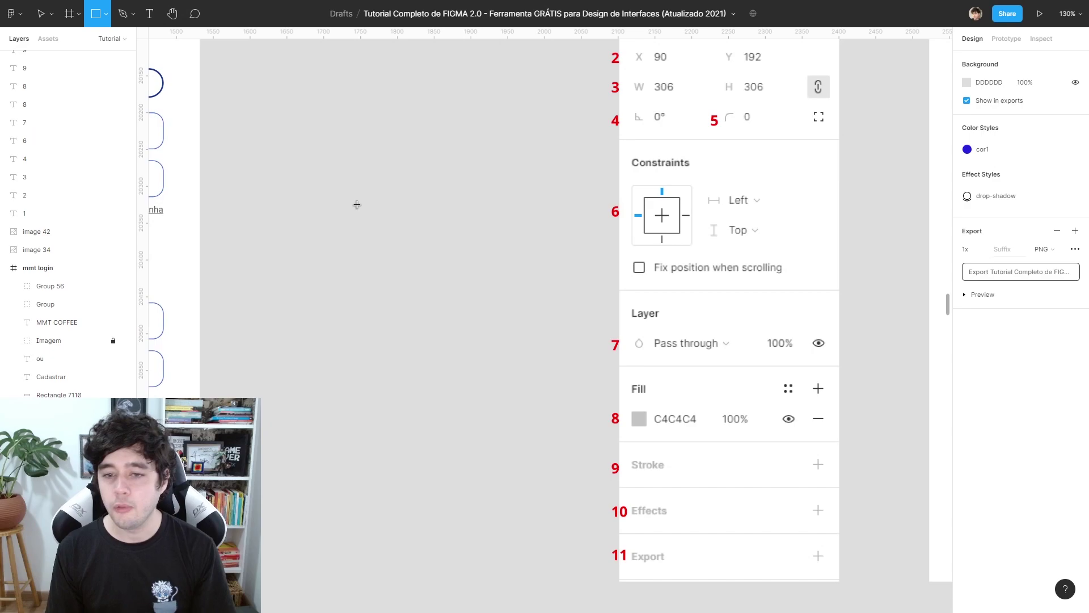
pyautogui.moveTo(354, 201); pyautogui.dragTo(438, 284)
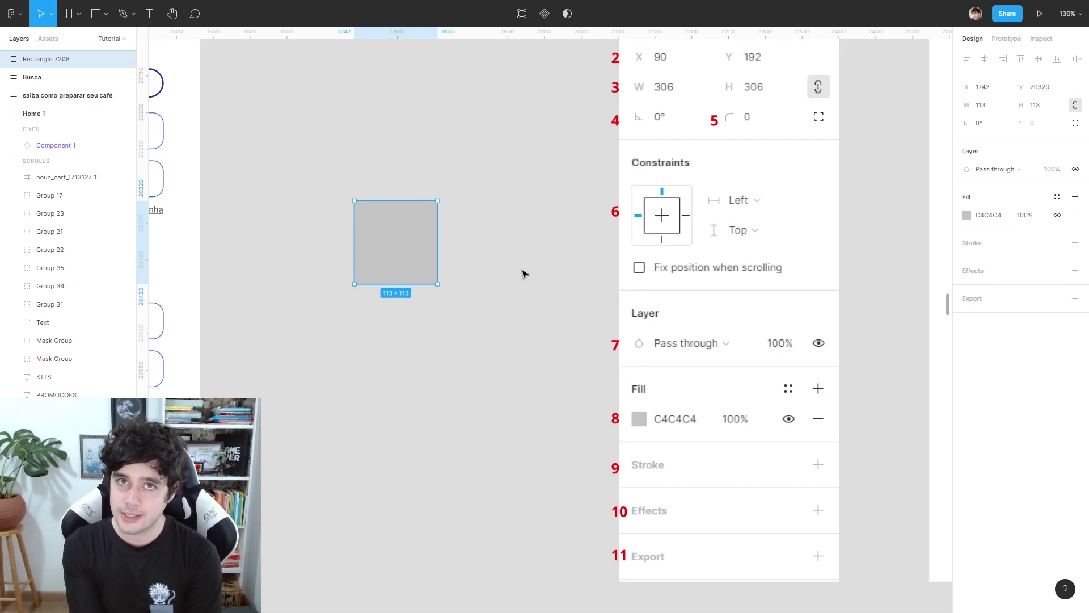
pyautogui.click(1075, 197)
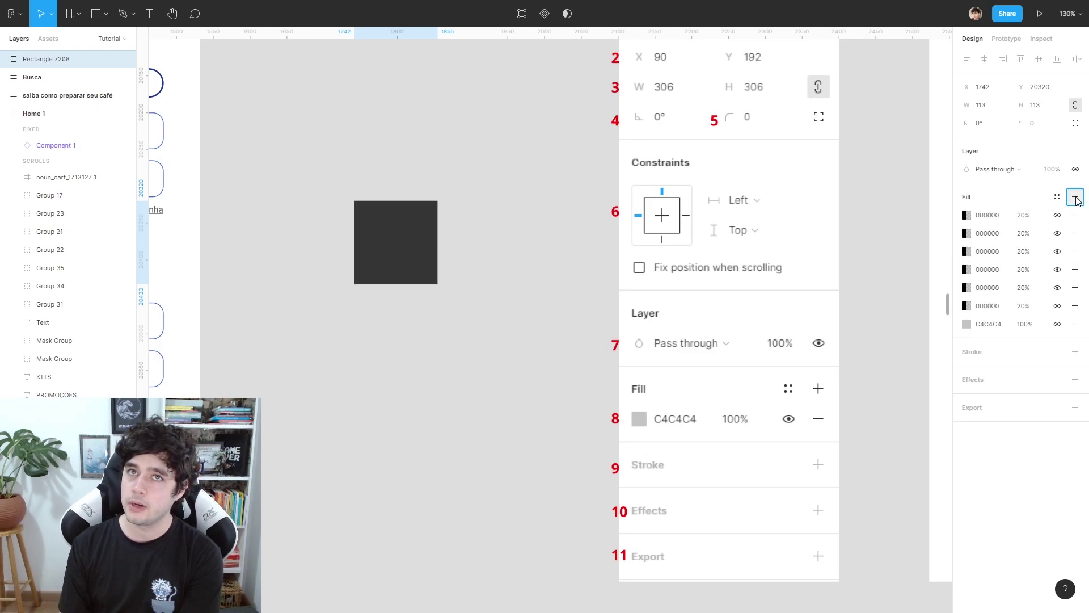
pyautogui.click(1075, 197)
pyautogui.click(1075, 215)
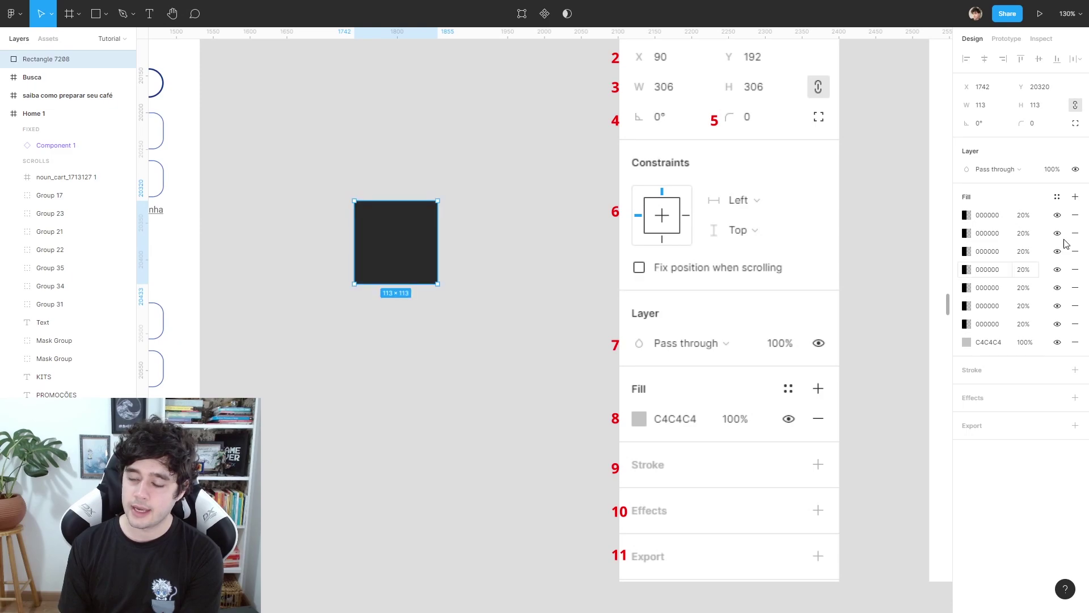
pyautogui.click(1075, 215)
pyautogui.click(1076, 215)
pyautogui.click(1075, 215)
pyautogui.click(1075, 215)
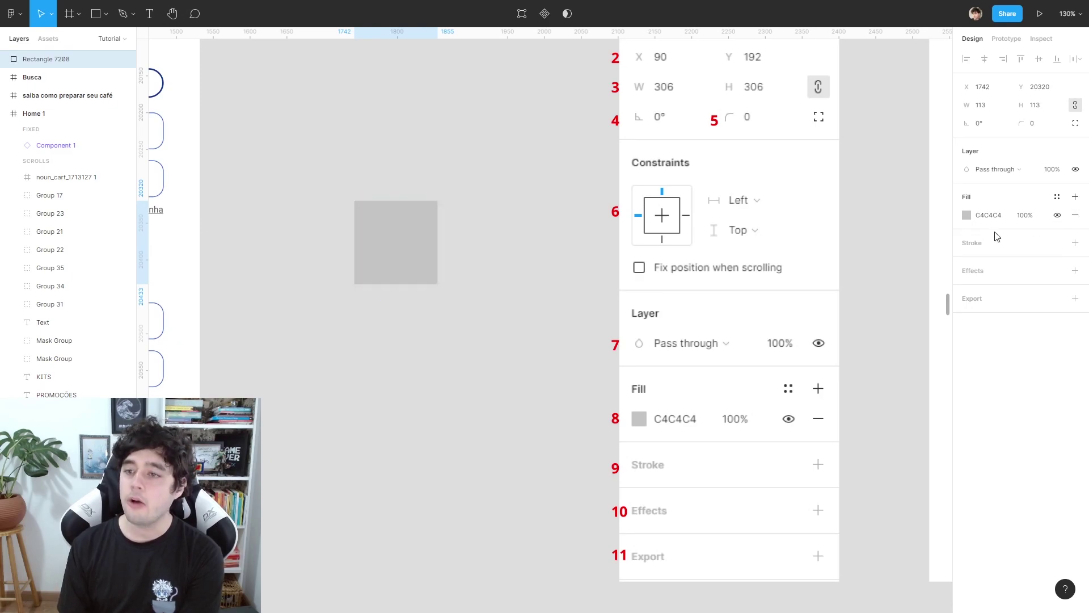
pyautogui.hscroll(-1, 604, 253)
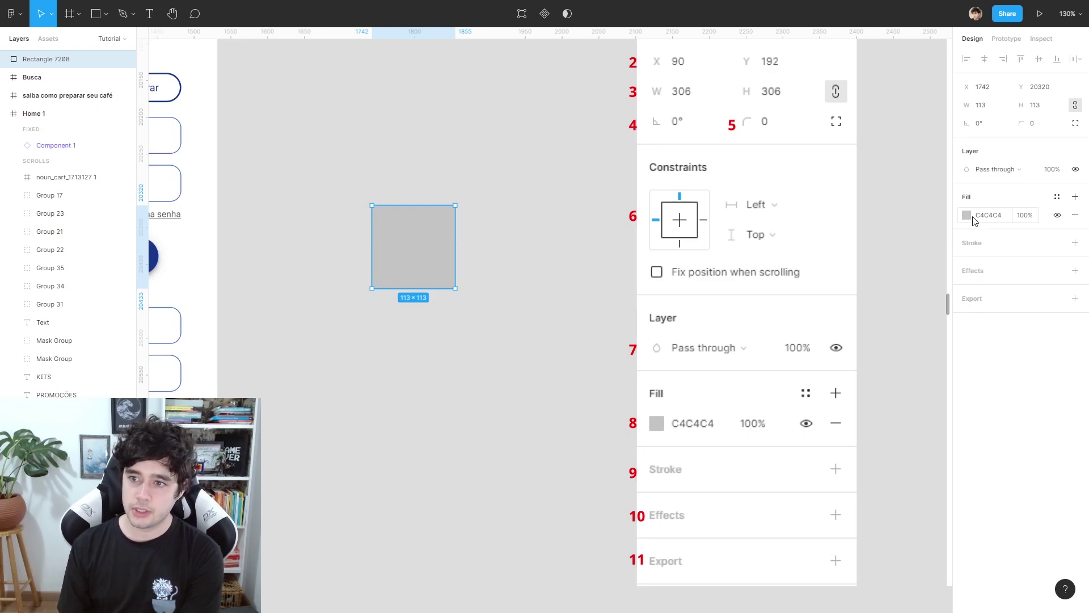
# Set the square's fill to red C74646 using the colour picker.
pyautogui.click(967, 215)
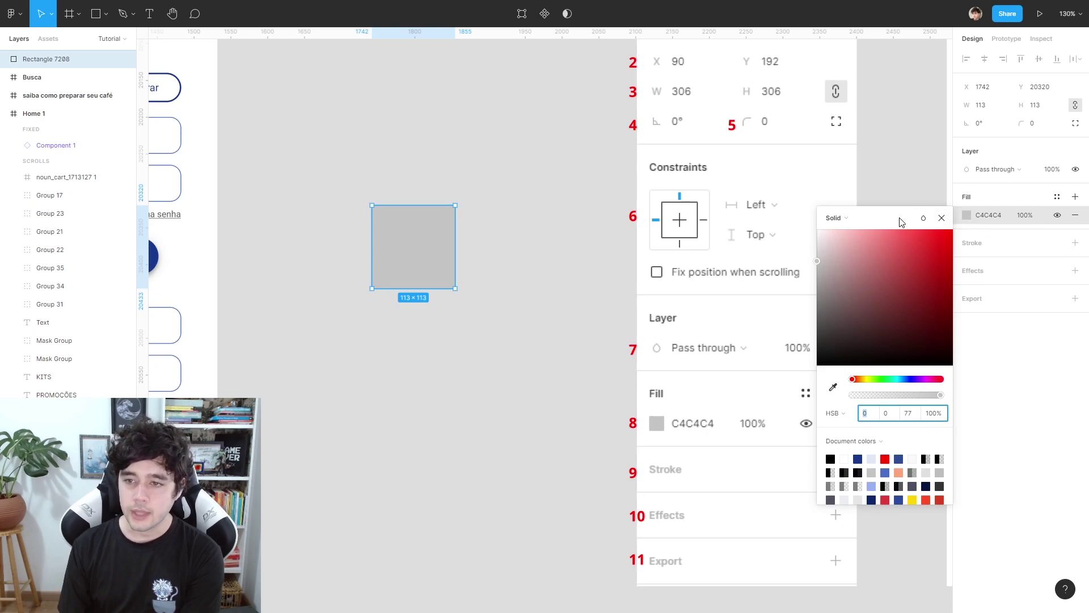
pyautogui.moveTo(902, 221)
pyautogui.mouseDown()
pyautogui.moveTo(449, 181)
pyautogui.moveTo(555, 177)
pyautogui.mouseUp()
pyautogui.hscroll(-3, 623, 231)
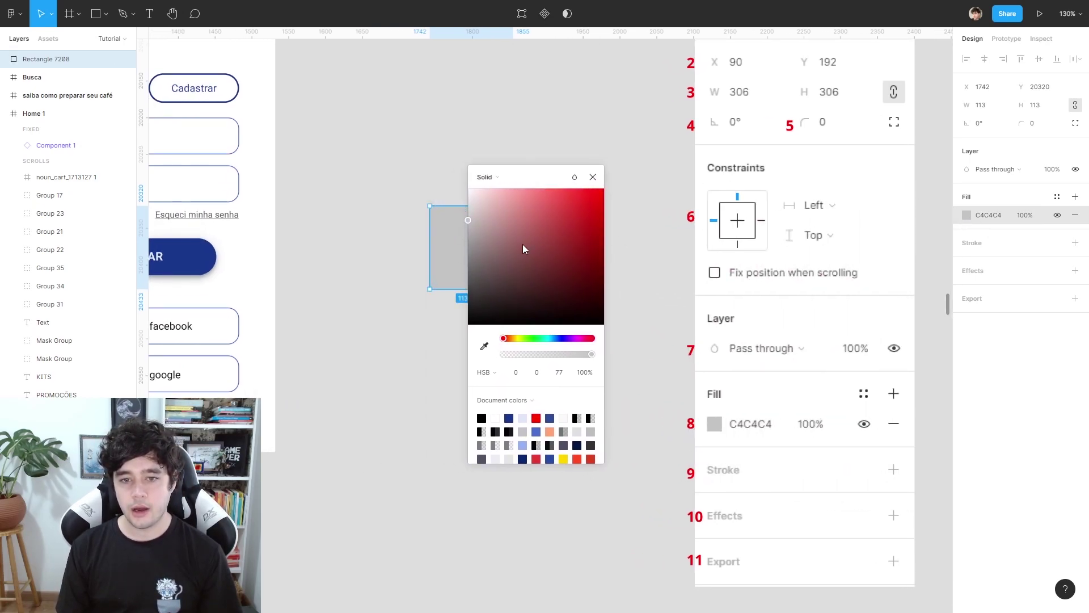
pyautogui.moveTo(473, 220); pyautogui.dragTo(505, 207)
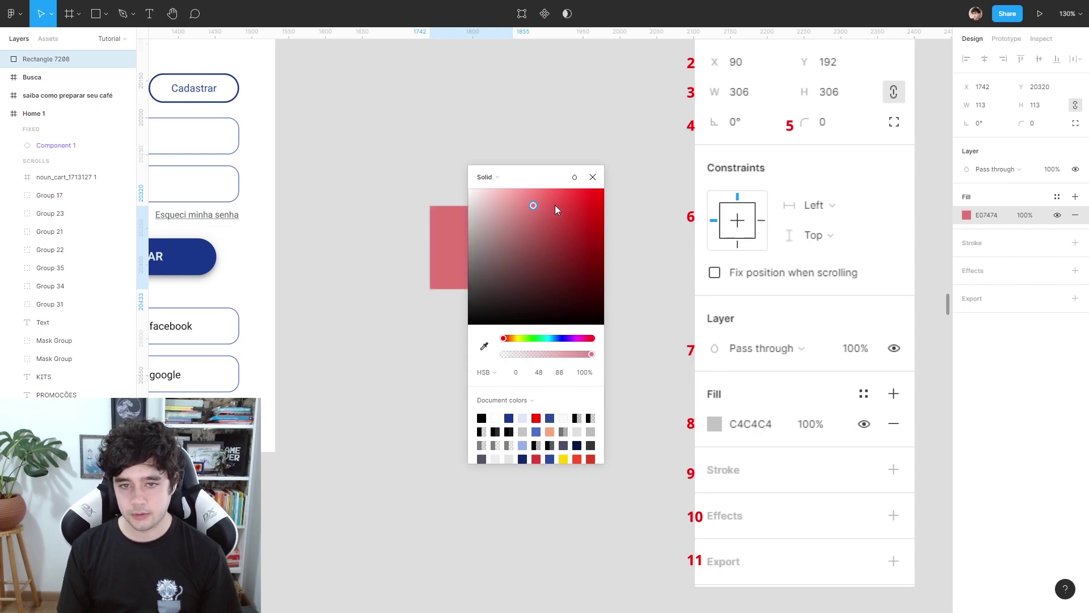
pyautogui.moveTo(507, 244)
pyautogui.mouseDown()
pyautogui.moveTo(554, 220)
pyautogui.moveTo(492, 273)
pyautogui.moveTo(525, 301)
pyautogui.moveTo(568, 251)
pyautogui.mouseUp()
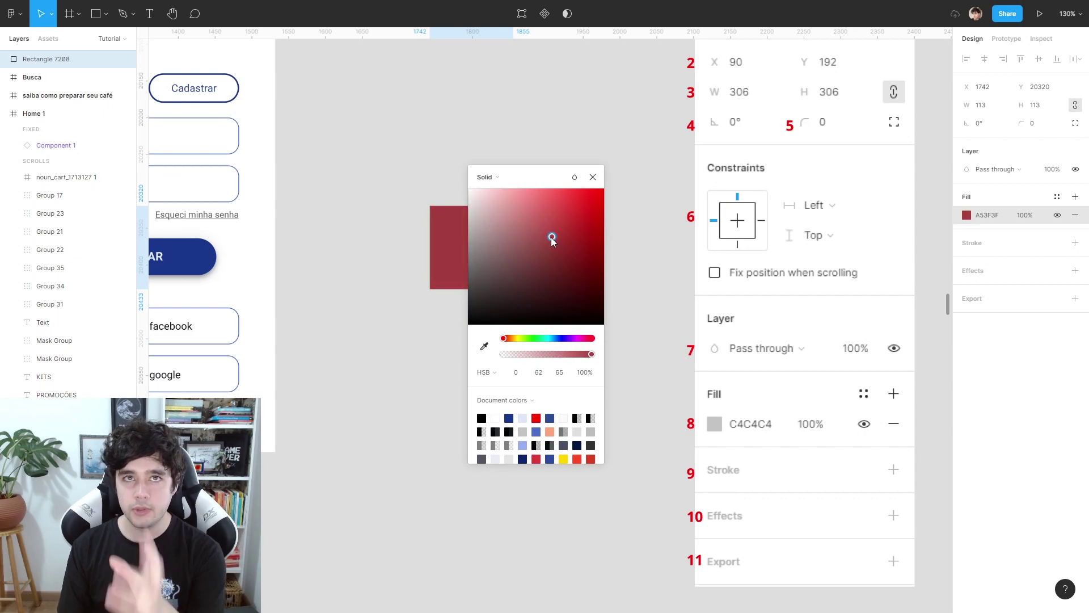
pyautogui.click(556, 218)
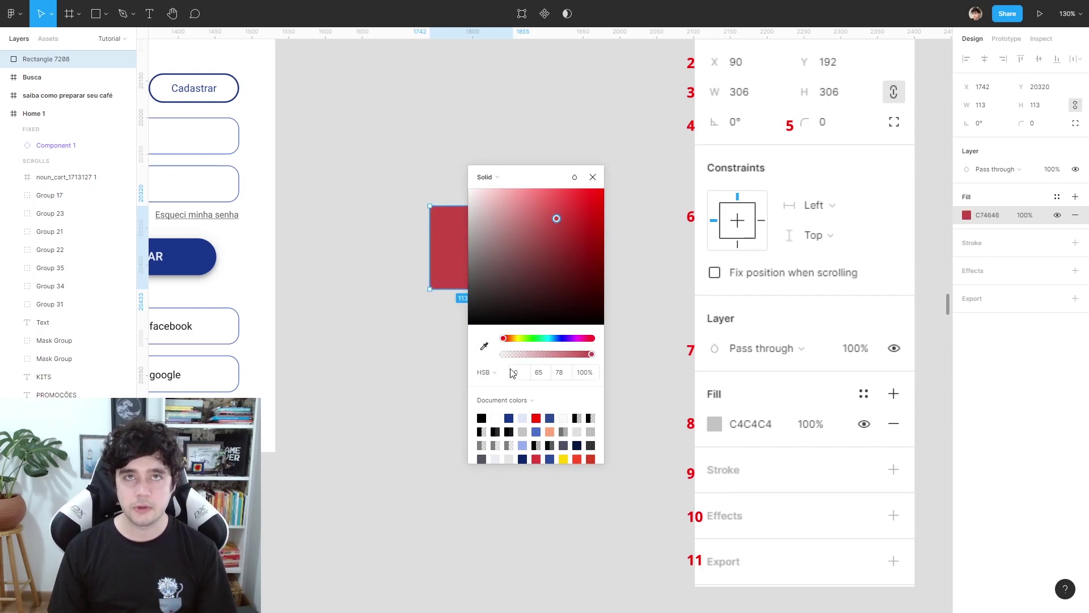
# Switch the colour values between Hex and HSB, then duplicate the red square directly above.
pyautogui.click(488, 373)
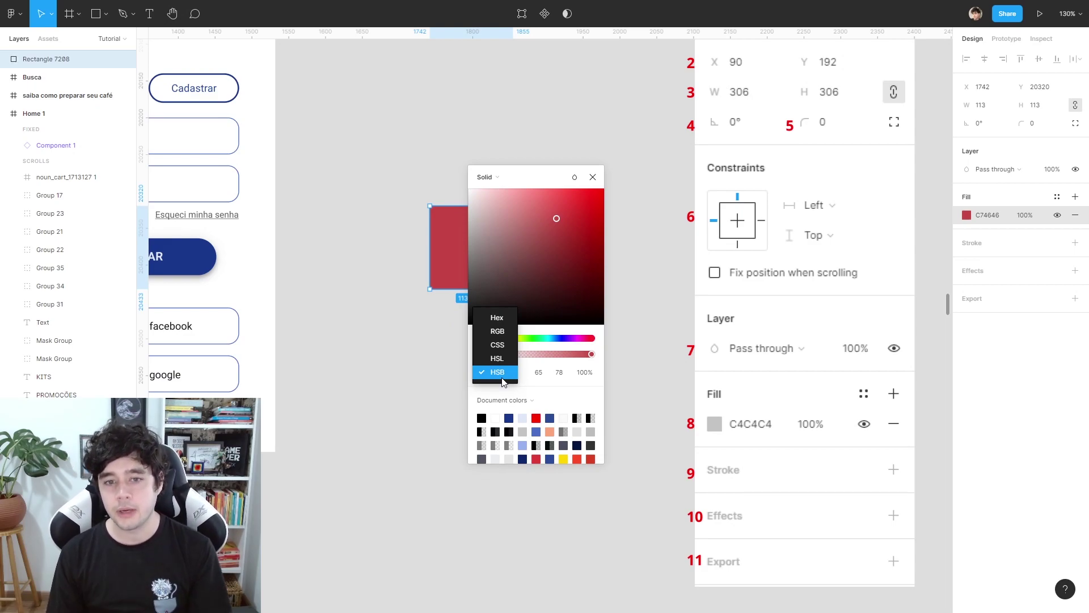
pyautogui.click(507, 319)
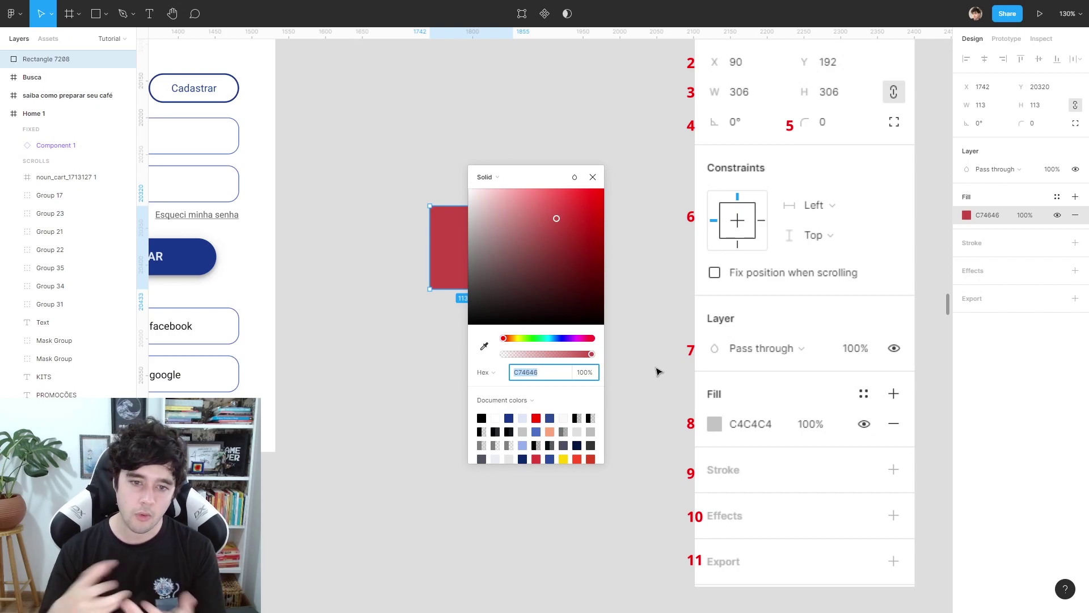
pyautogui.click(486, 372)
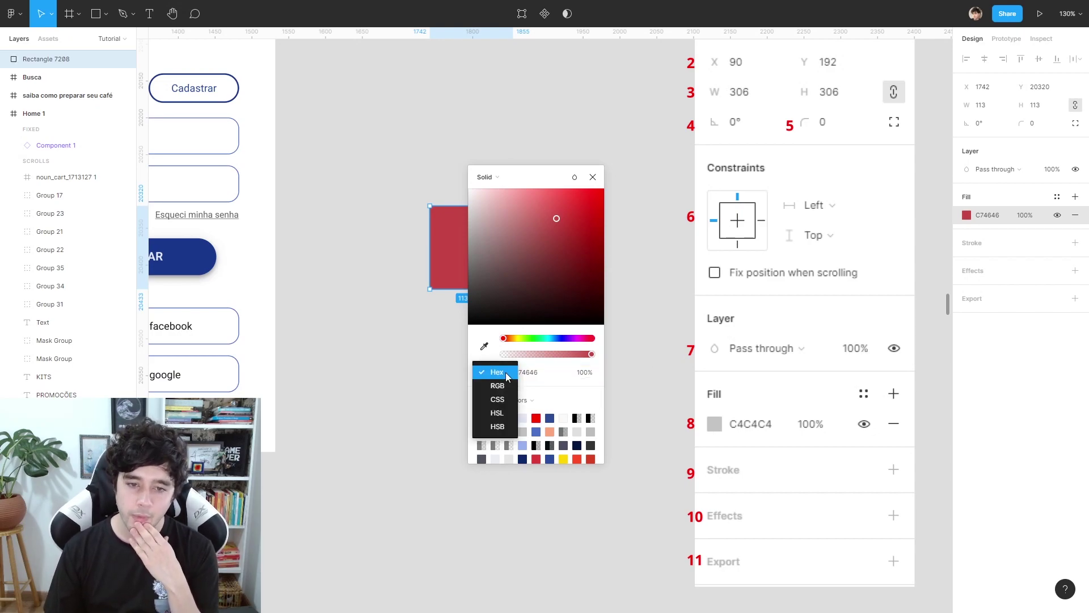
pyautogui.click(497, 427)
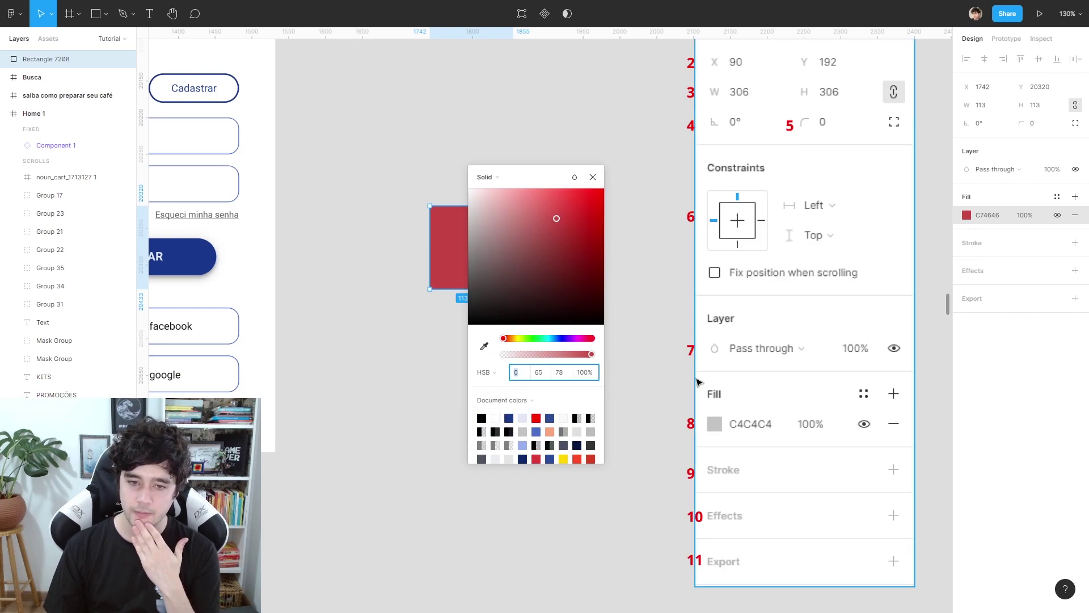
pyautogui.moveTo(528, 183); pyautogui.dragTo(583, 173)
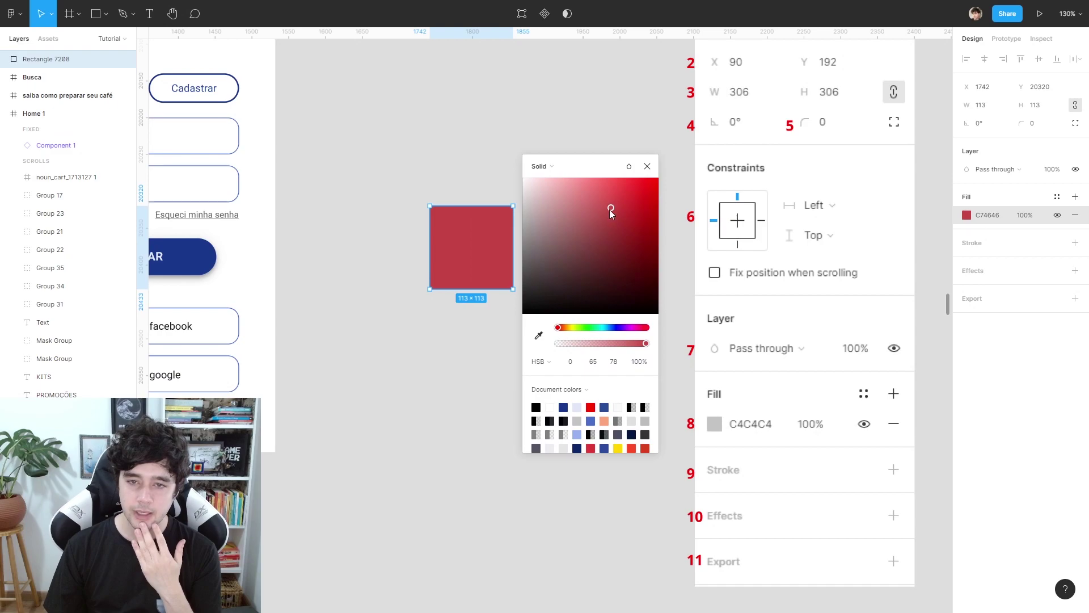
pyautogui.moveTo(471, 246)
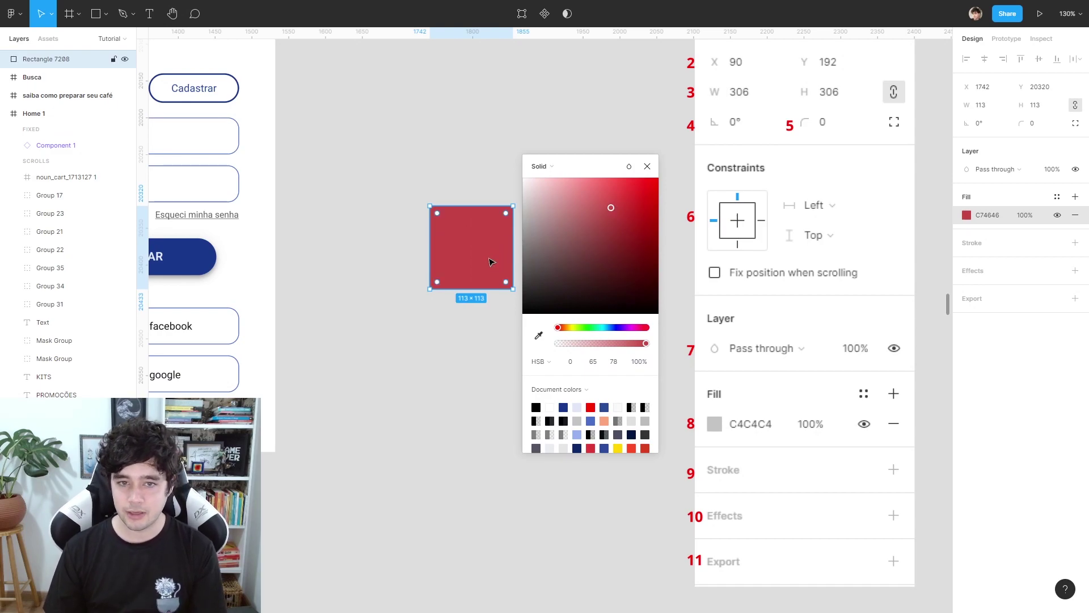
pyautogui.moveTo(492, 262); pyautogui.dragTo(481, 153)
# Lighten the upper square by raising its HSB brightness, then sweep its hue slider through yellow.
pyautogui.click(966, 215)
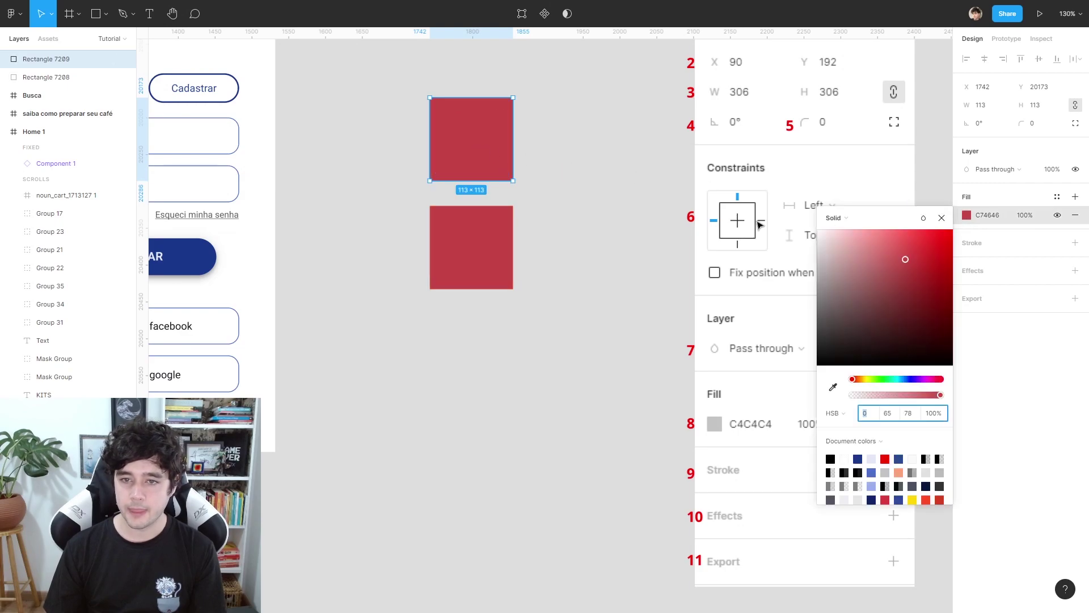
pyautogui.moveTo(877, 223)
pyautogui.mouseDown()
pyautogui.moveTo(558, 110)
pyautogui.moveTo(608, 101)
pyautogui.mouseUp()
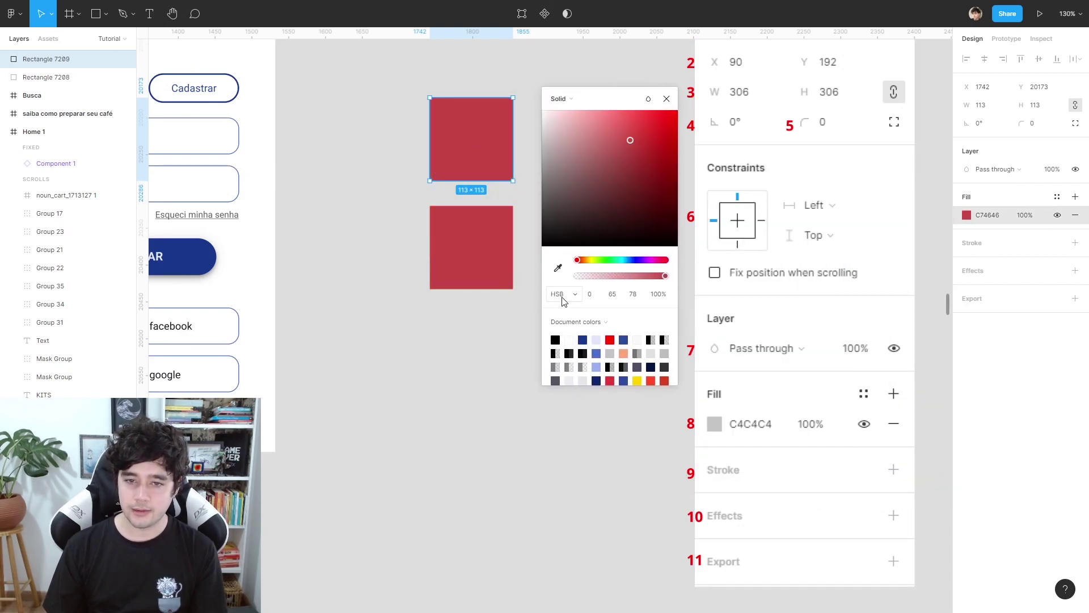
pyautogui.click(634, 295)
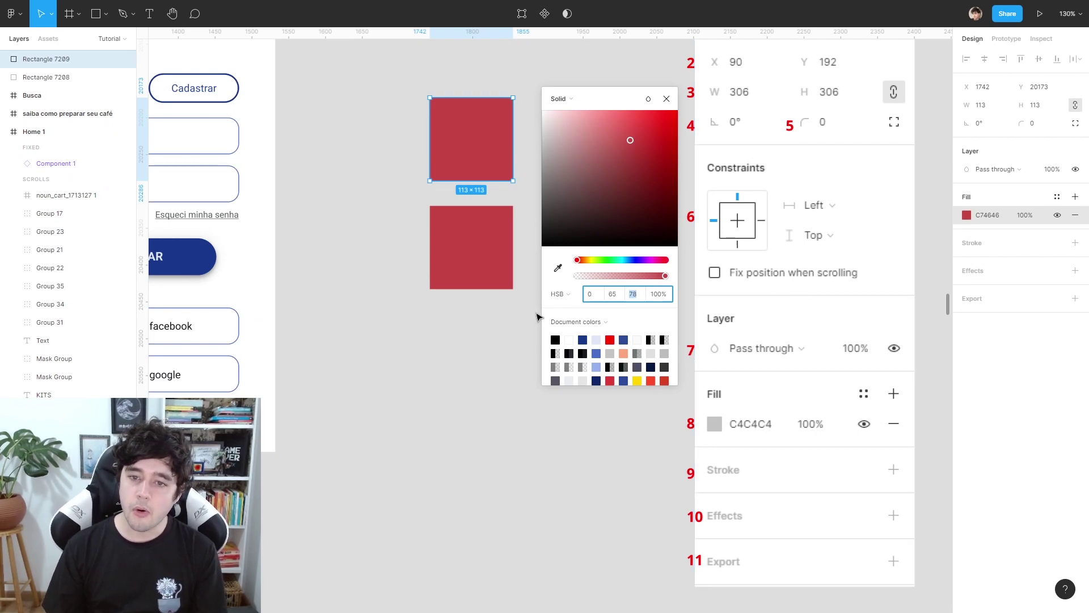
pyautogui.press('Up')
pyautogui.press('Up')
pyautogui.press('Up')
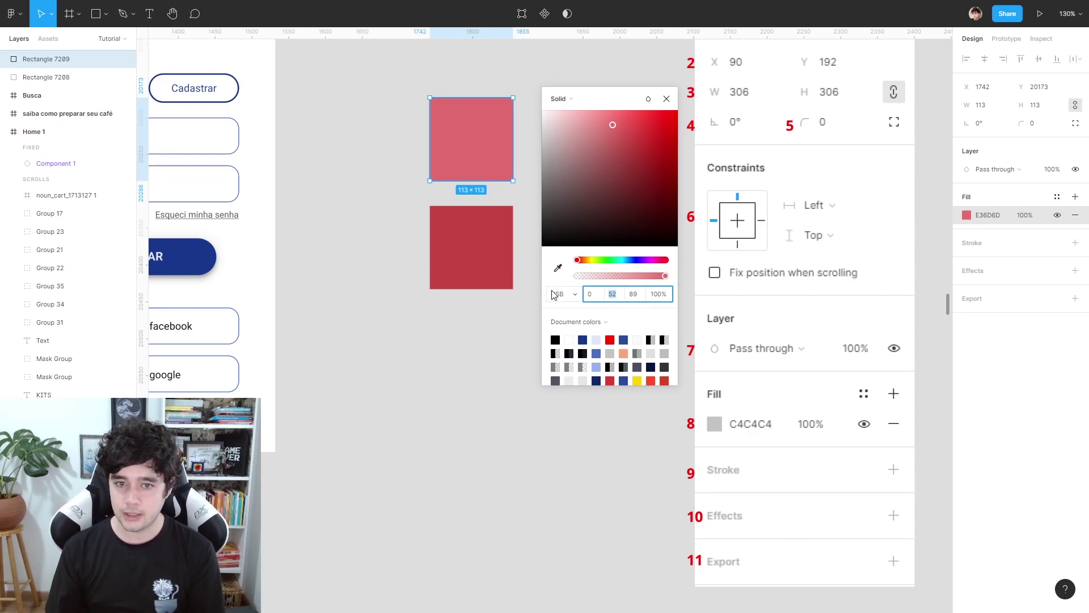
pyautogui.click(579, 261)
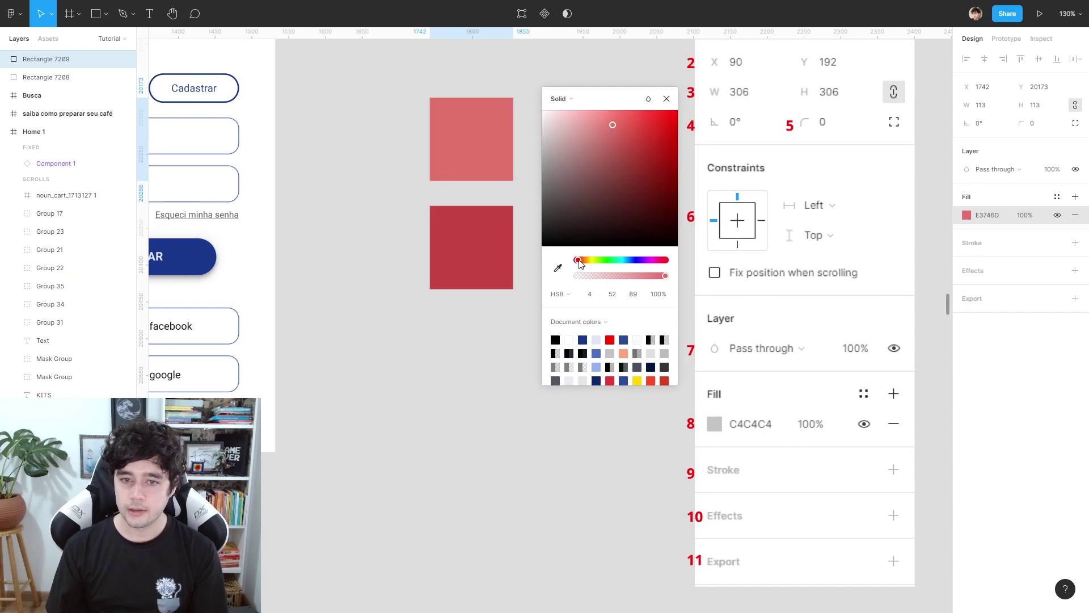
pyautogui.moveTo(577, 264); pyautogui.dragTo(563, 258)
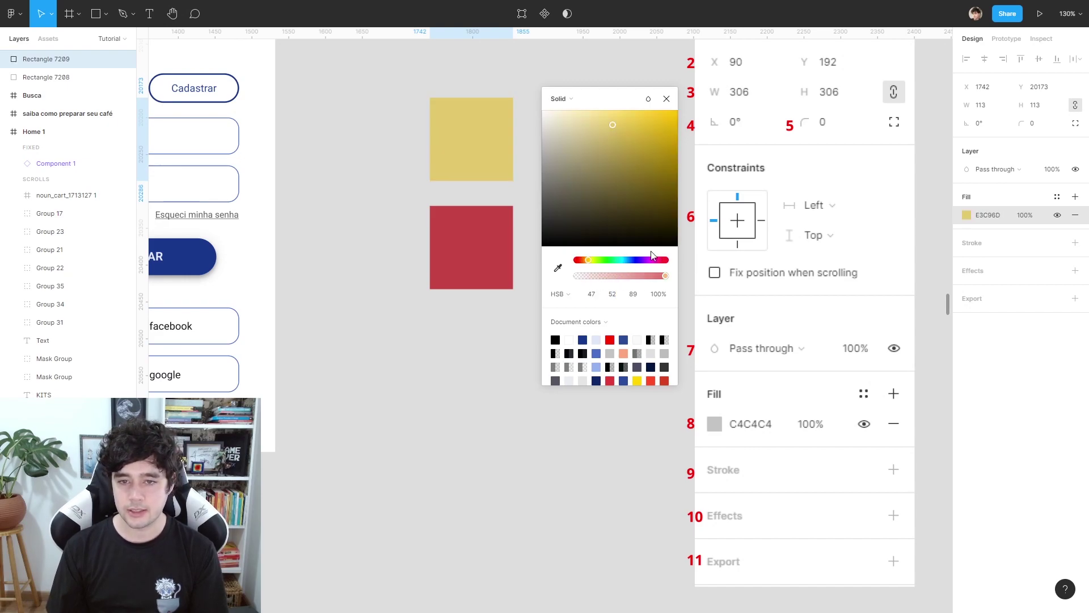
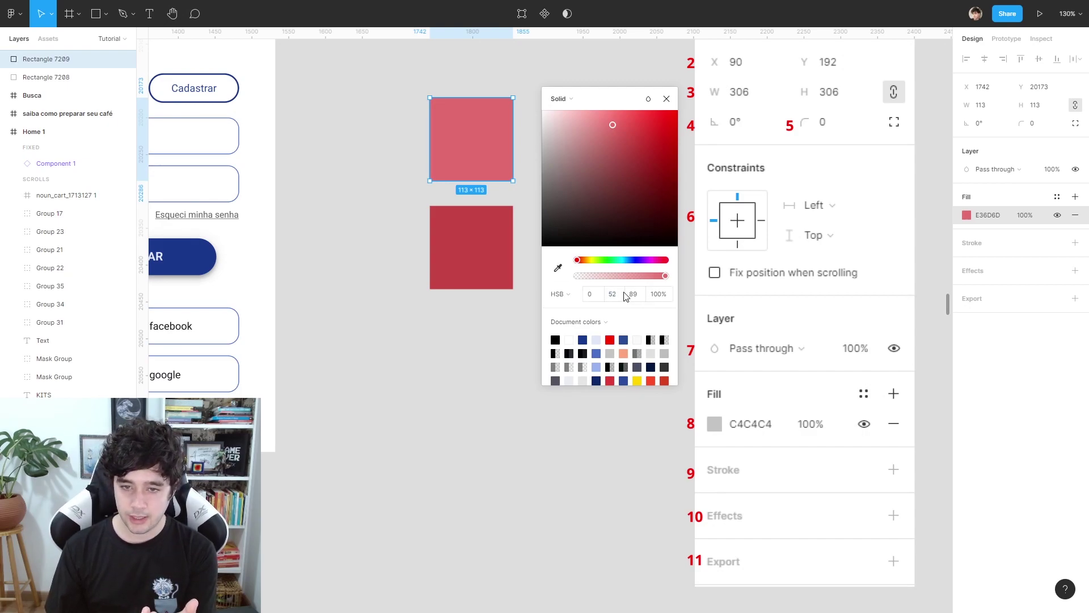
# Desaturate the top square's fill to grey, darken it to brightness 69, then set saturation 20.
pyautogui.write('0')
pyautogui.press('Return')
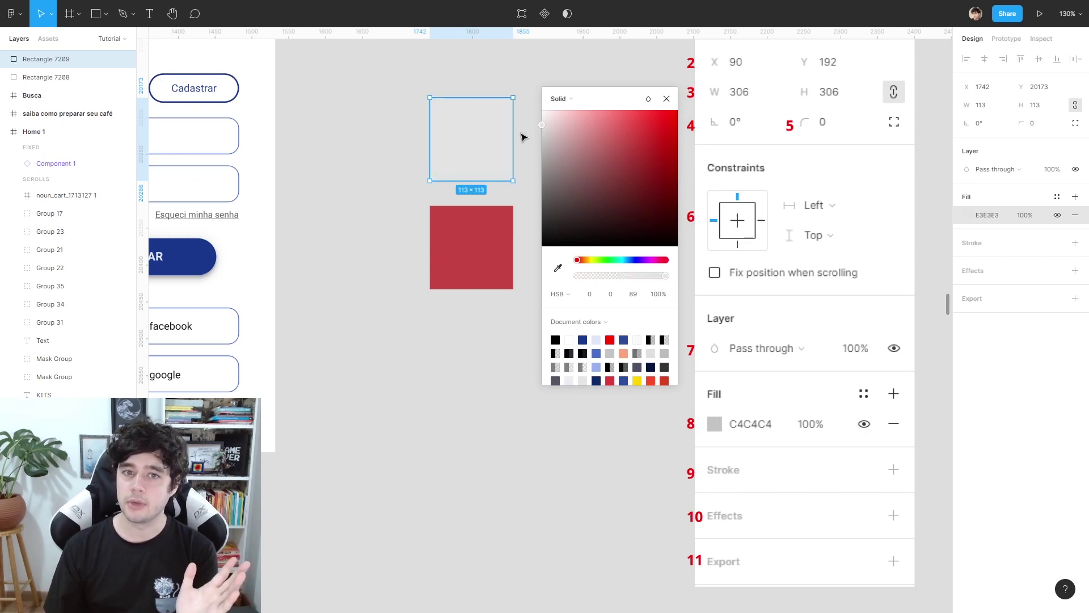
pyautogui.moveTo(542, 124); pyautogui.dragTo(542, 152)
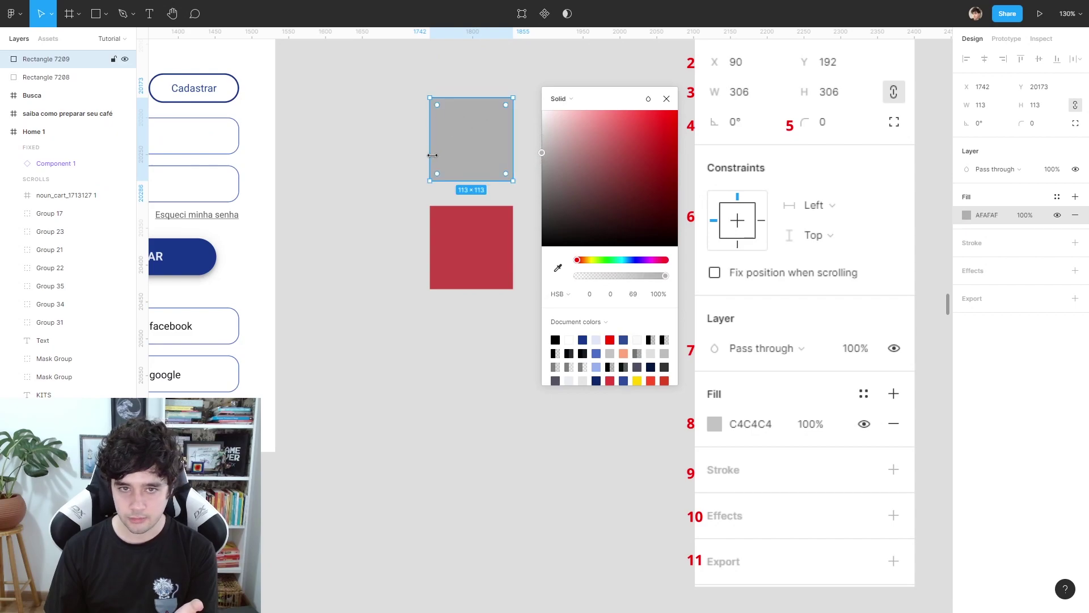
pyautogui.click(610, 294)
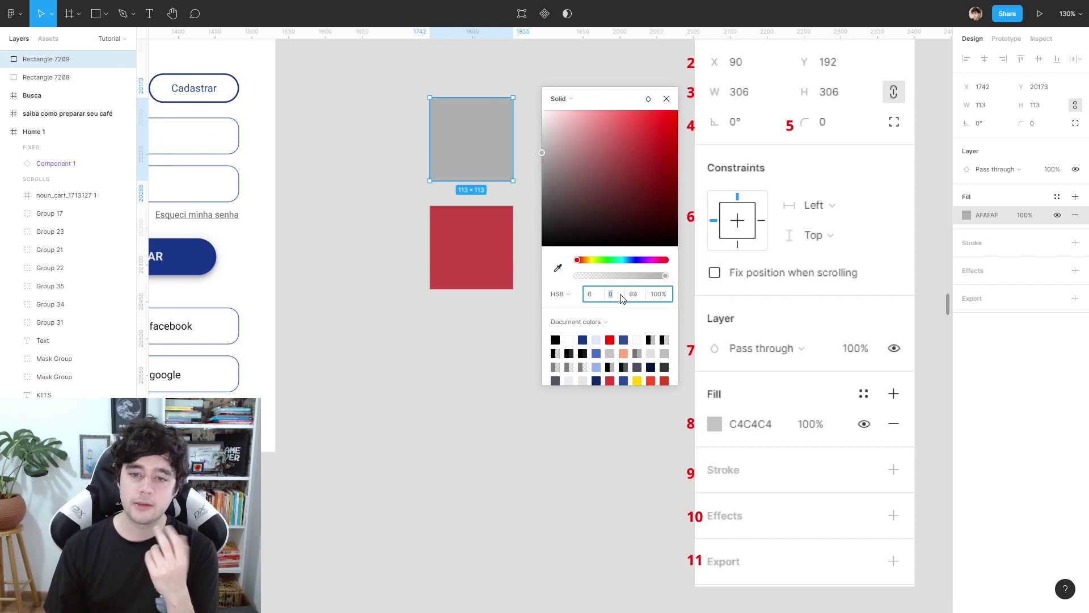
pyautogui.write('20')
pyautogui.press('Return')
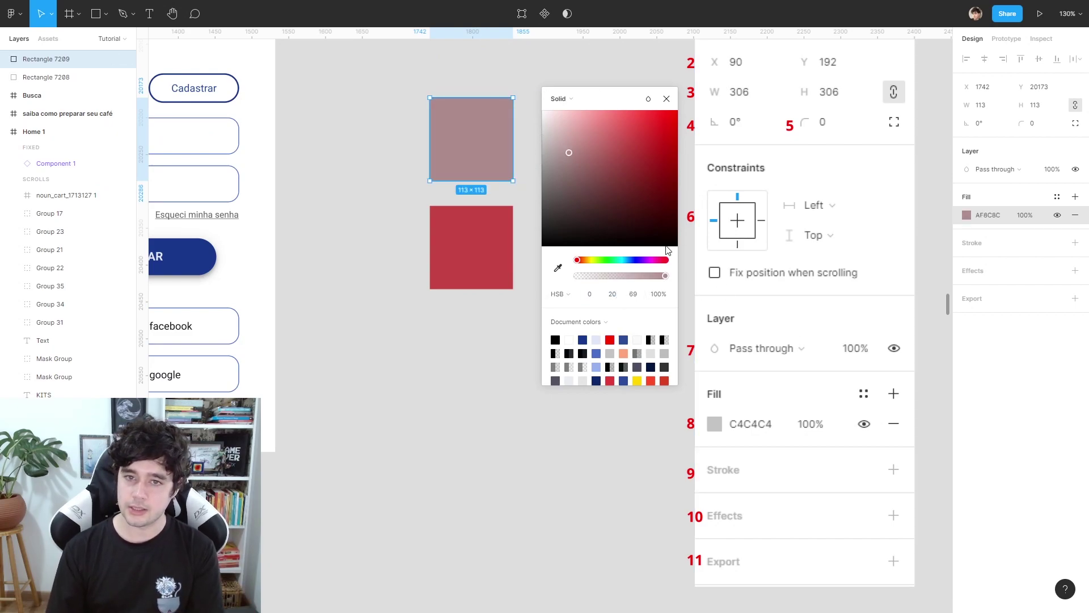
# Fine-tune saturation, brightness and hue until the fill is dark brown 67411D.
pyautogui.click(570, 151)
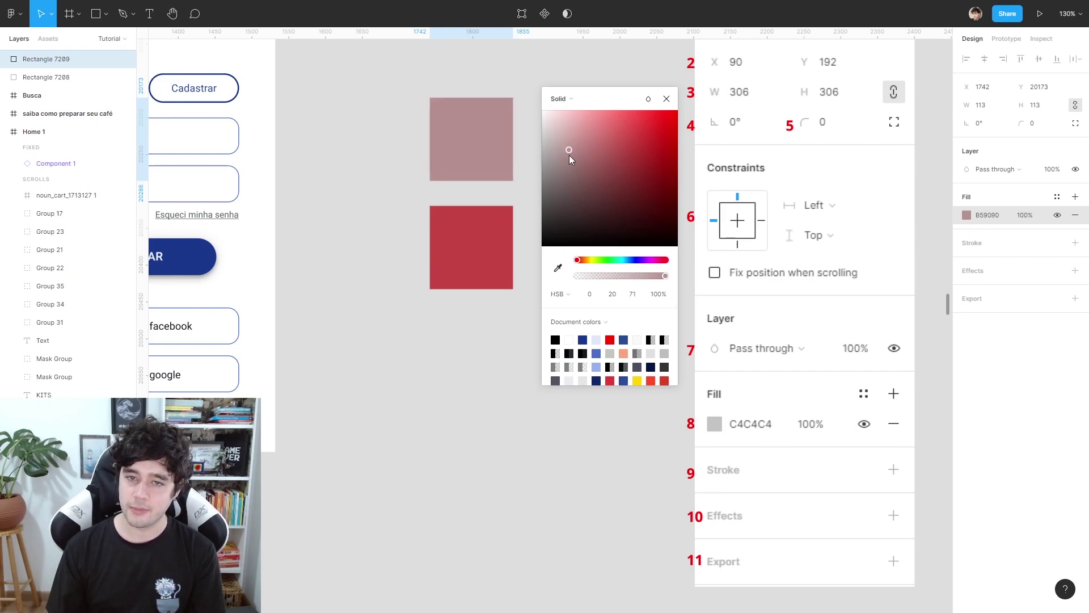
pyautogui.click(612, 294)
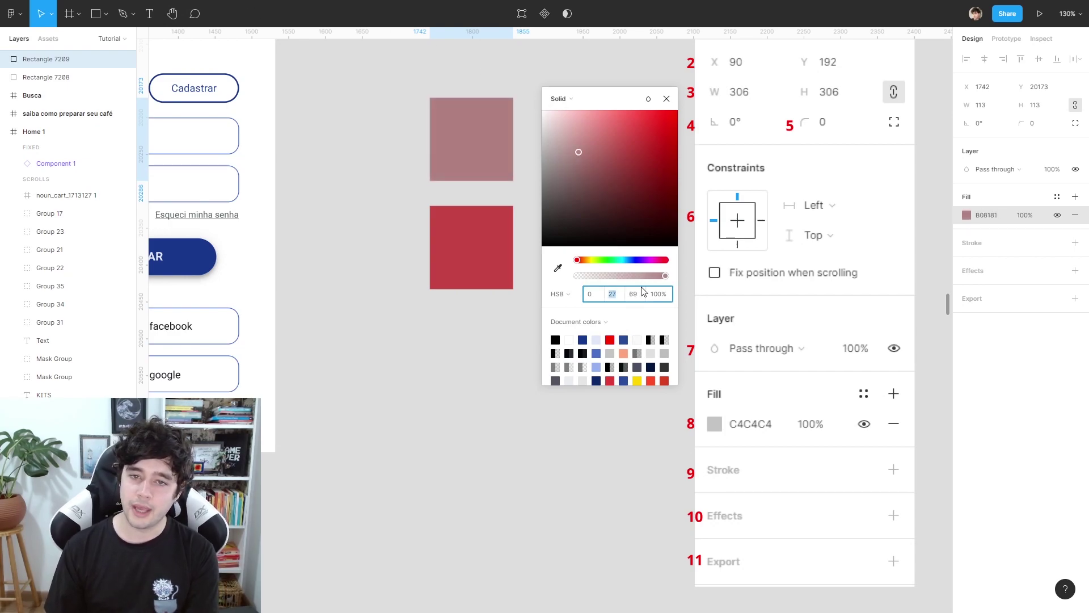
pyautogui.press('Up')
pyautogui.press('Up')
pyautogui.press('Up')
pyautogui.press('Up')
pyautogui.press('Up')
pyautogui.press('Up')
pyautogui.press('Up')
pyautogui.press('Up')
pyautogui.press('Up')
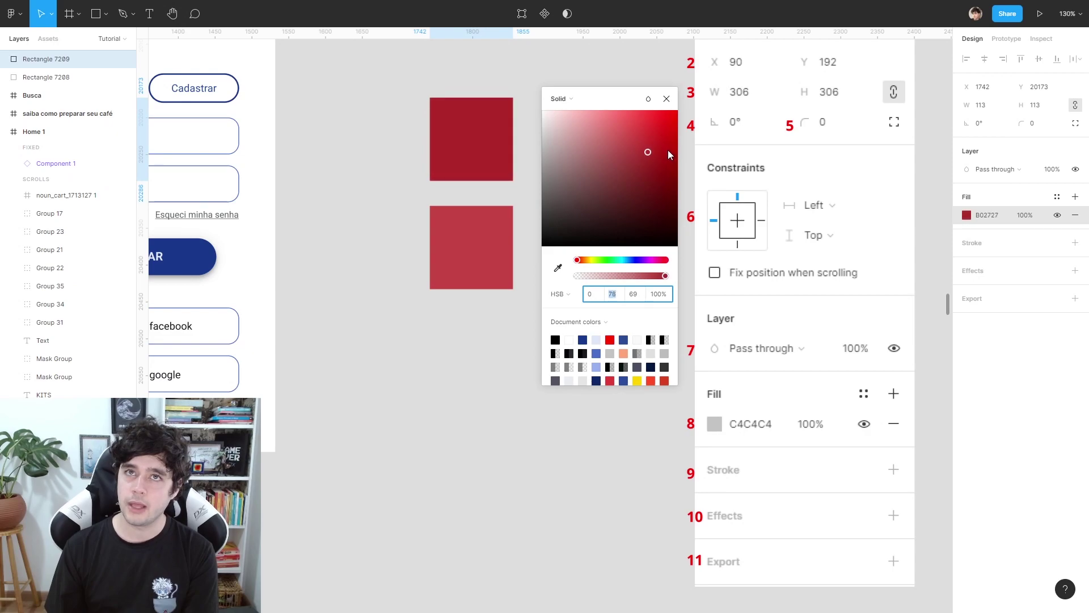
pyautogui.press('Down')
pyautogui.press('Down')
pyautogui.press('Down')
pyautogui.press('Down')
pyautogui.press('Down')
pyautogui.press('Down')
pyautogui.press('Down')
pyautogui.press('Down')
pyautogui.press('Down')
pyautogui.press('Down')
pyautogui.press('Down')
pyautogui.press('Down')
pyautogui.press('Tab')
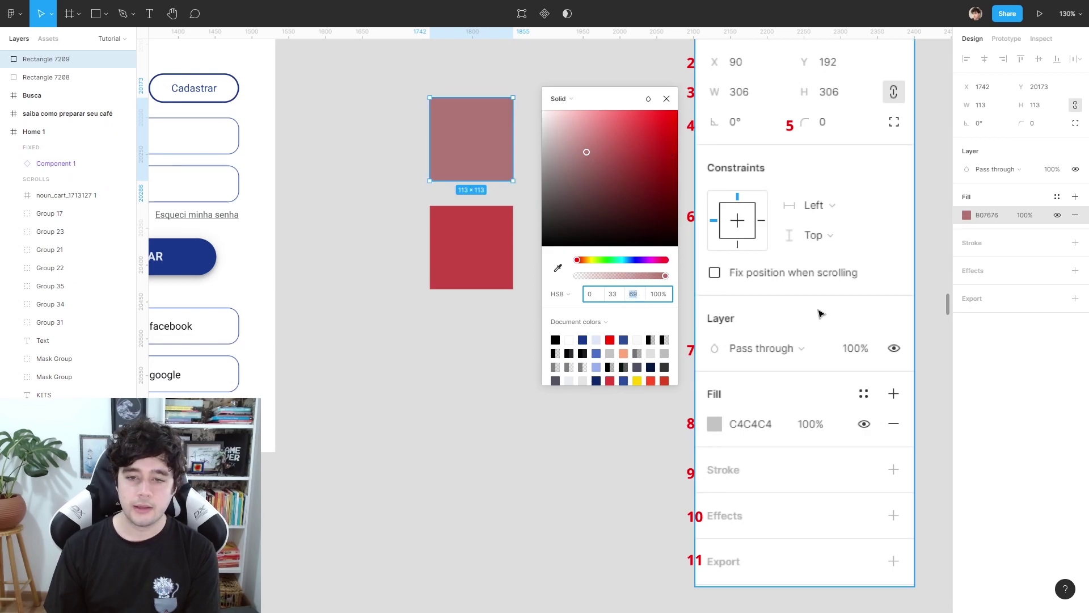
pyautogui.press('Up')
pyautogui.press('Up')
pyautogui.press('Up')
pyautogui.press('Down')
pyautogui.press('Down')
pyautogui.press('Down')
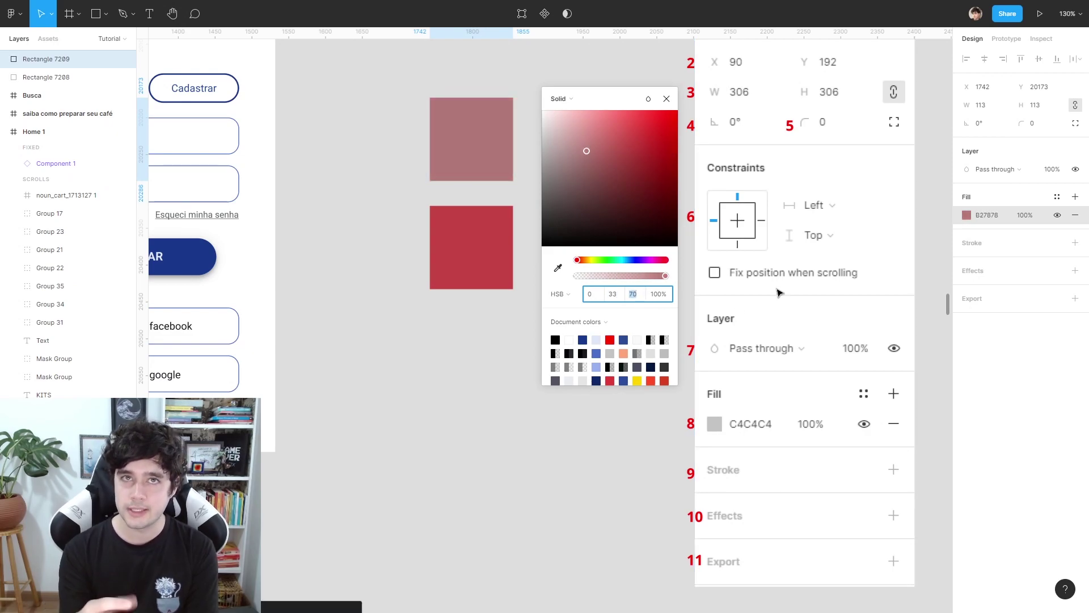
pyautogui.press('Down')
pyautogui.press('Down')
pyautogui.press('Down')
pyautogui.press('Down')
pyautogui.press('Down')
pyautogui.press('Down')
pyautogui.press('Down')
pyautogui.press('Down')
pyautogui.press('Down')
pyautogui.press('Up')
pyautogui.press('Up')
pyautogui.press('Up')
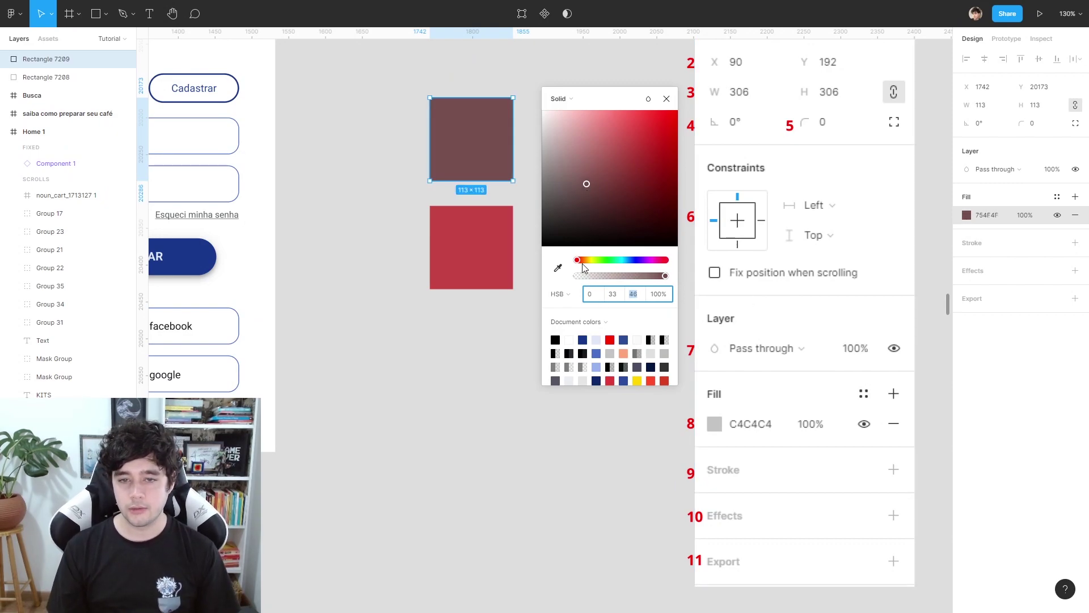
pyautogui.moveTo(579, 260); pyautogui.dragTo(585, 262)
pyautogui.moveTo(588, 185); pyautogui.dragTo(636, 213)
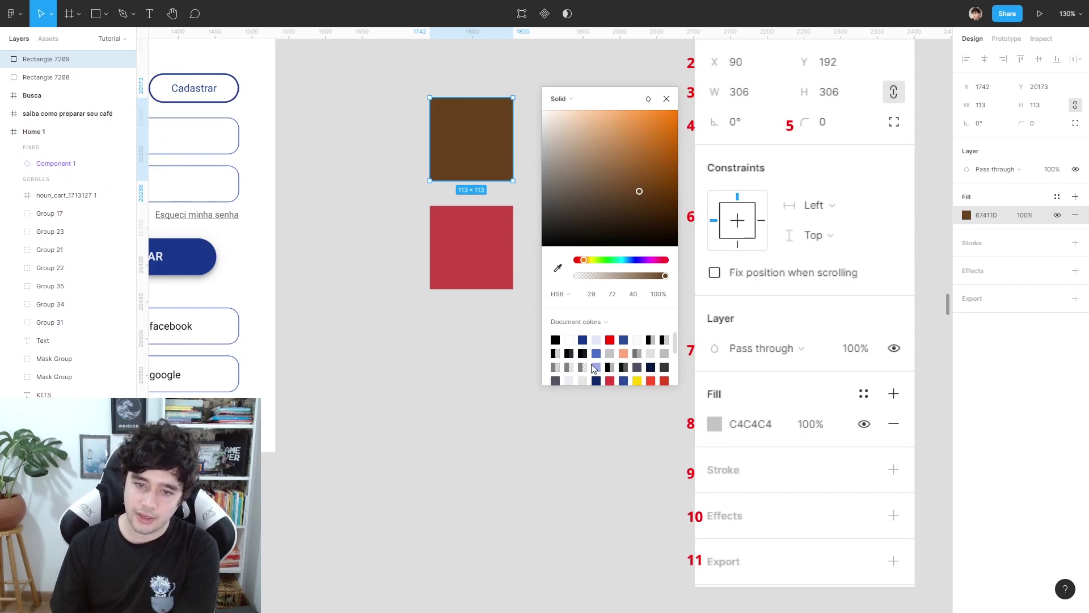
# Switch the colour swatches to Local colors and back to Document colors.
pyautogui.scroll(-2, 624, 361)
pyautogui.scroll(-2, 630, 340)
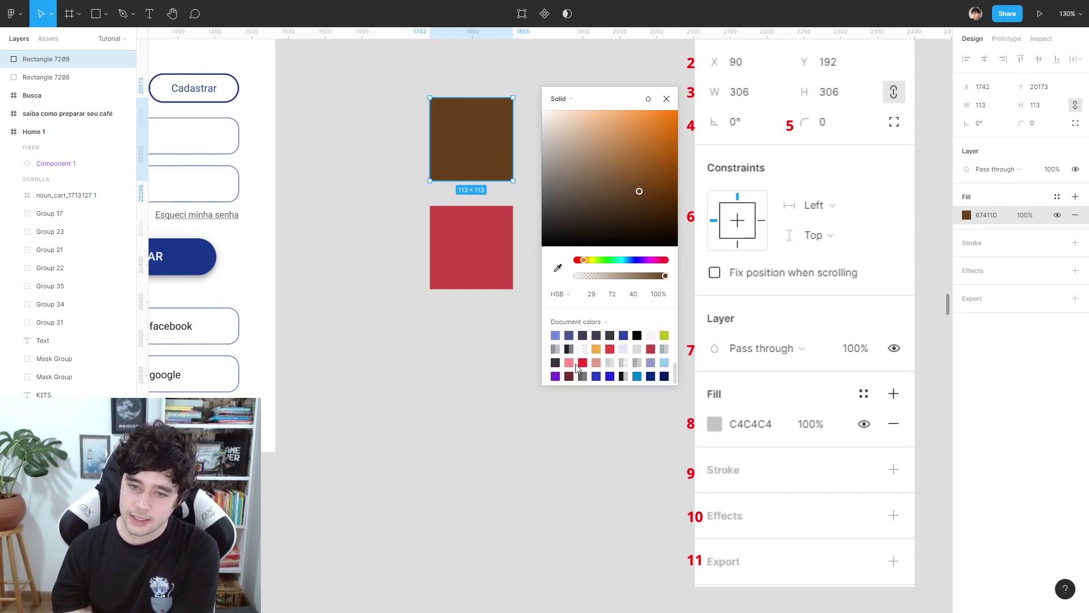
pyautogui.scroll(3, 636, 348)
pyautogui.click(611, 322)
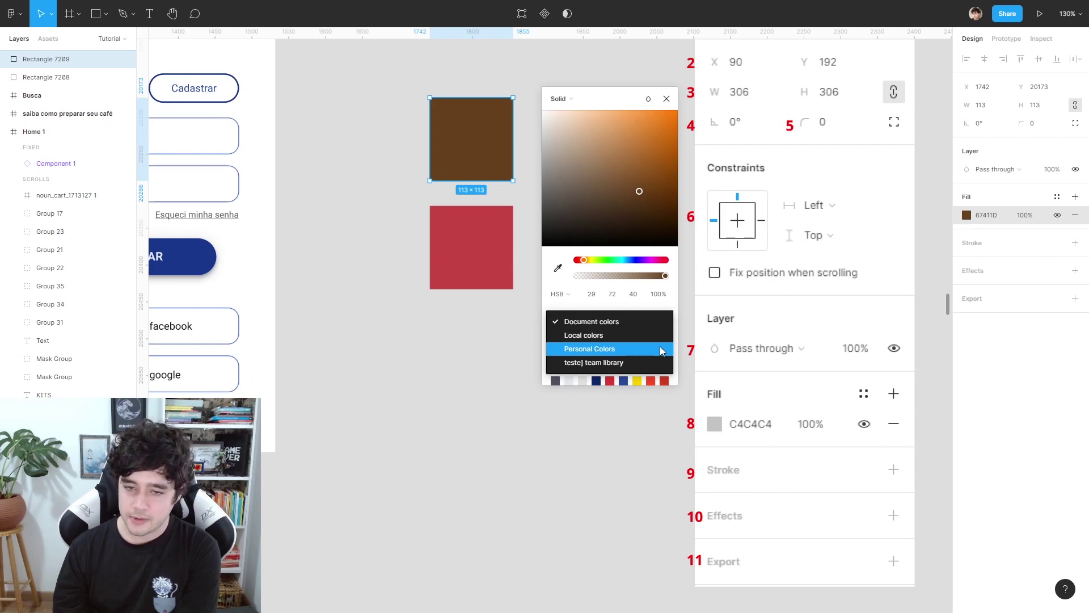
pyautogui.click(622, 348)
pyautogui.click(599, 322)
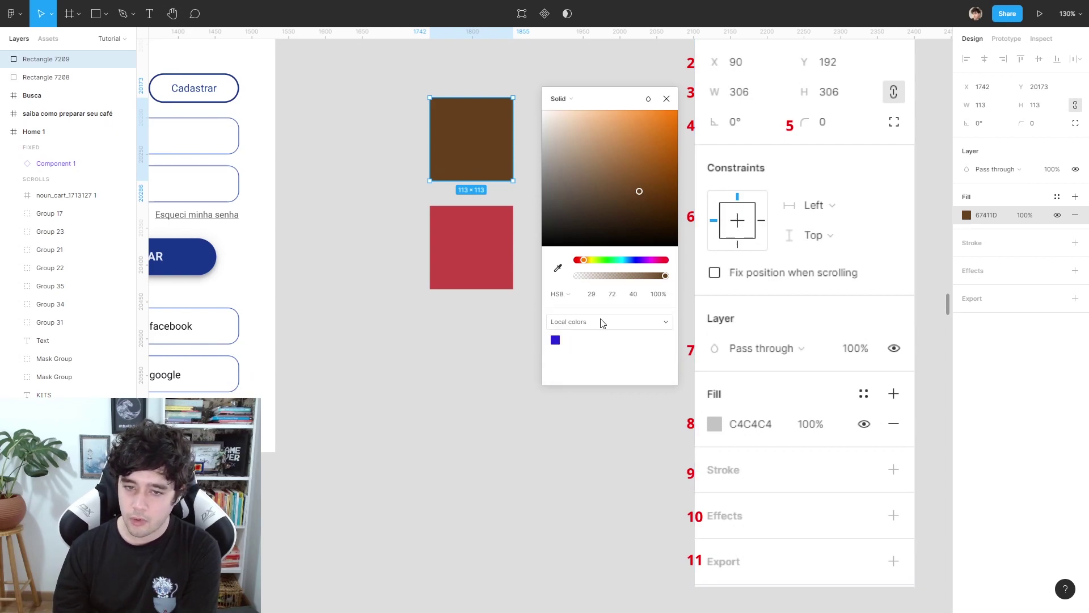
pyautogui.click(570, 322)
pyautogui.click(611, 310)
# Lighten the fill to orange-brown BE7938 and show the fill-type choices.
pyautogui.scroll(2, 630, 371)
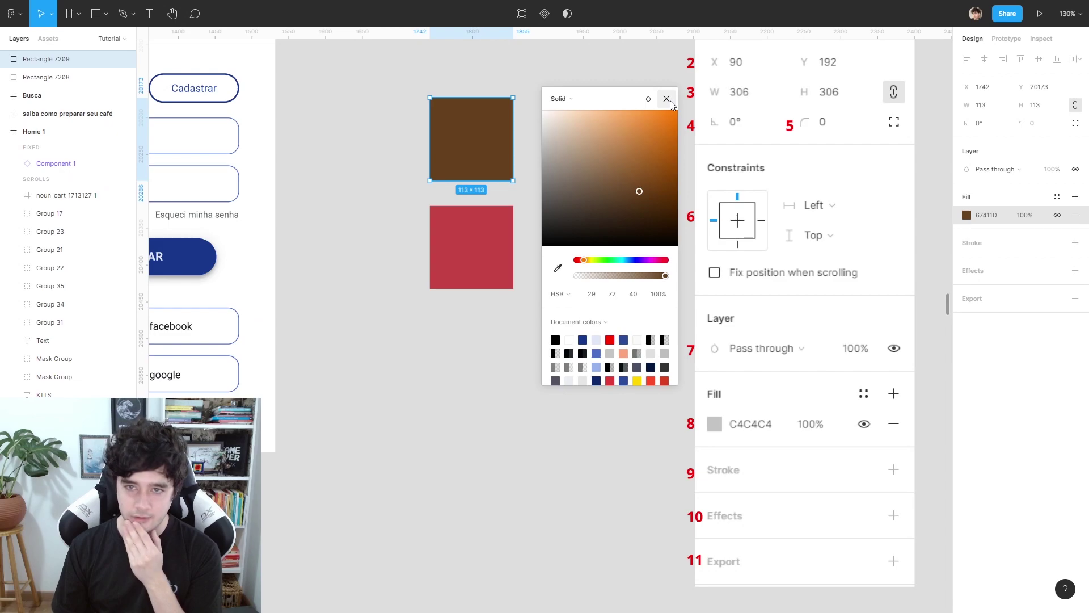
pyautogui.click(596, 150)
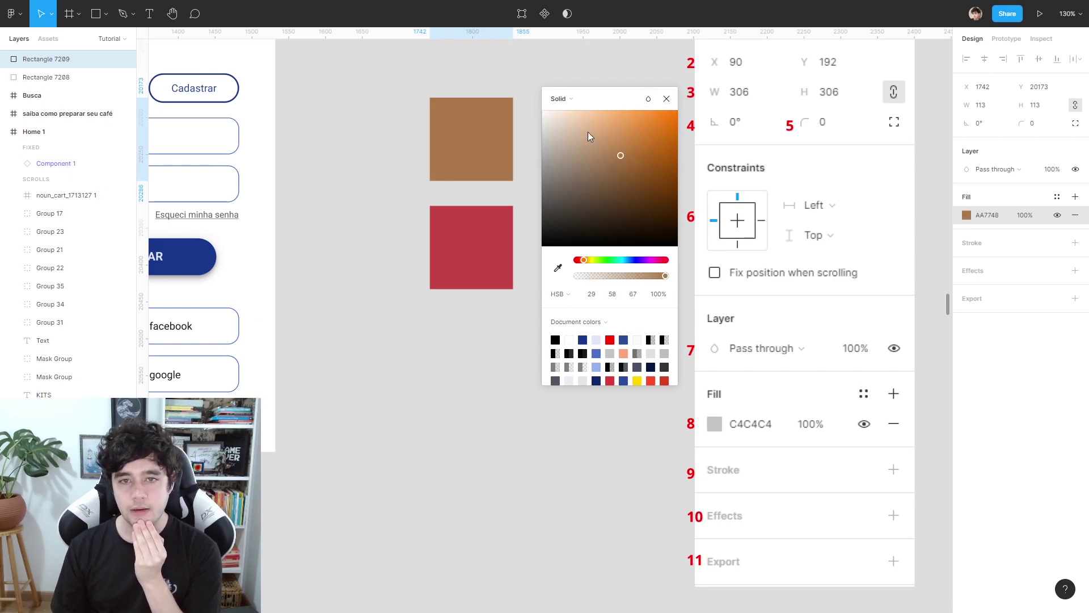
pyautogui.click(562, 99)
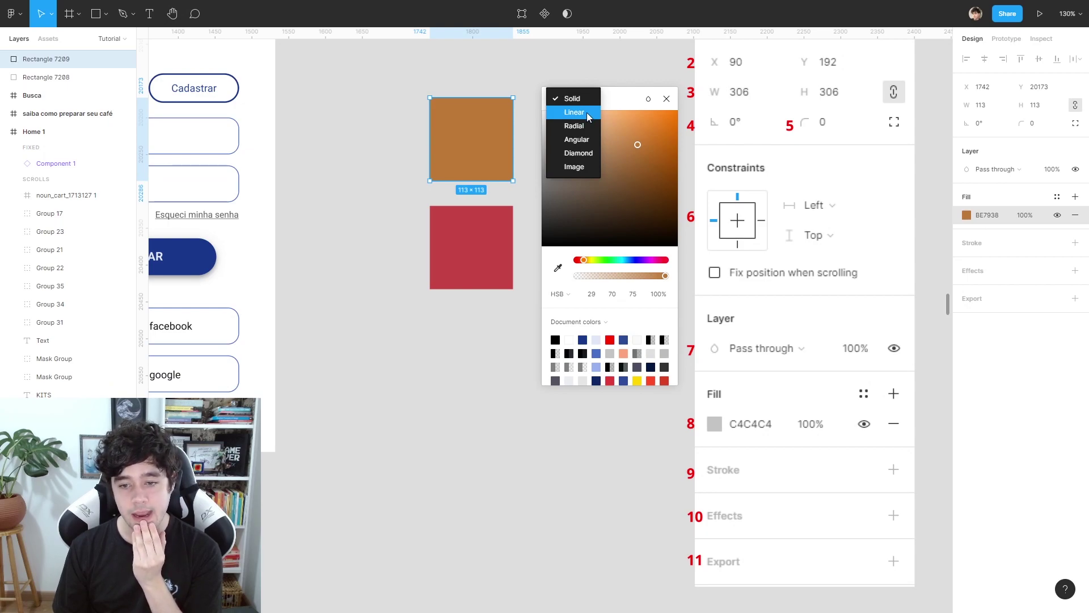
# Change the fill to a linear gradient and delete the red square.
pyautogui.click(588, 117)
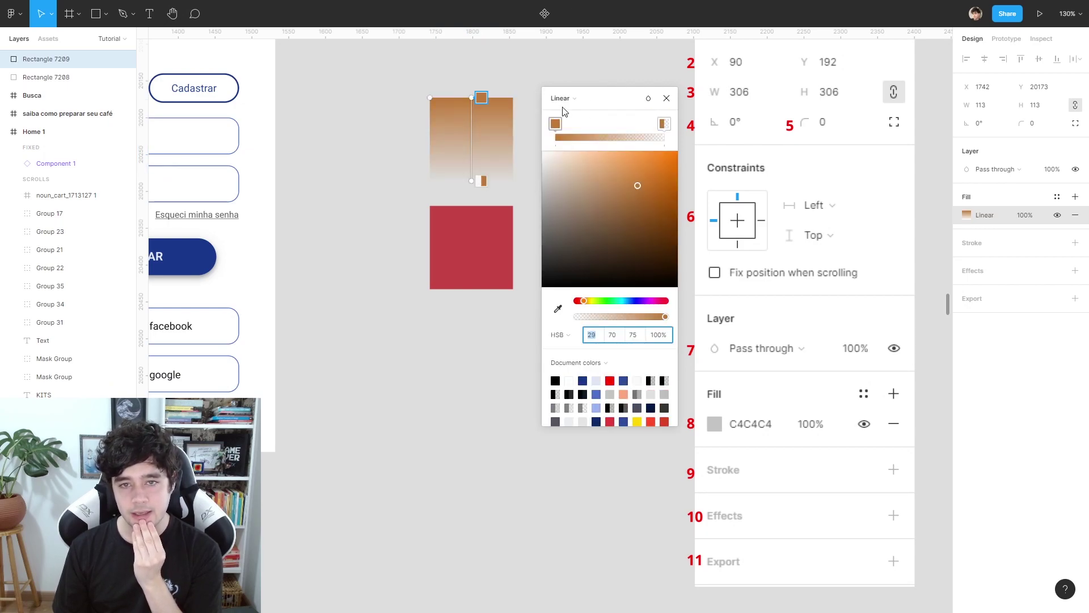
pyautogui.press('Escape')
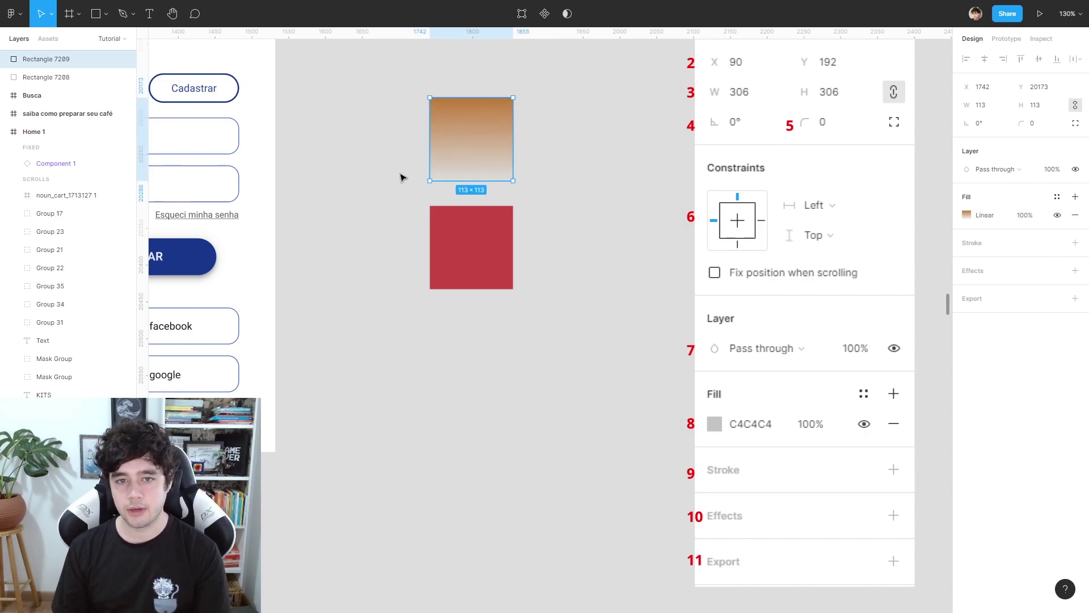
pyautogui.click(499, 278)
pyautogui.press('Delete')
# Stretch the gradient rectangle taller and wider.
pyautogui.click(498, 172)
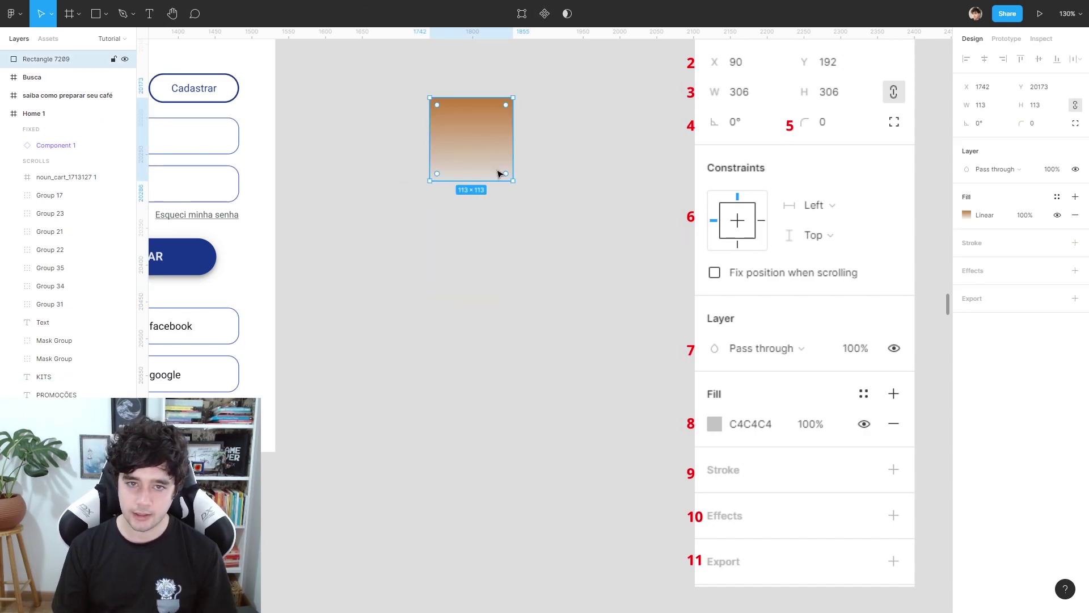
pyautogui.moveTo(494, 178); pyautogui.dragTo(489, 425)
pyautogui.moveTo(429, 292); pyautogui.dragTo(357, 292)
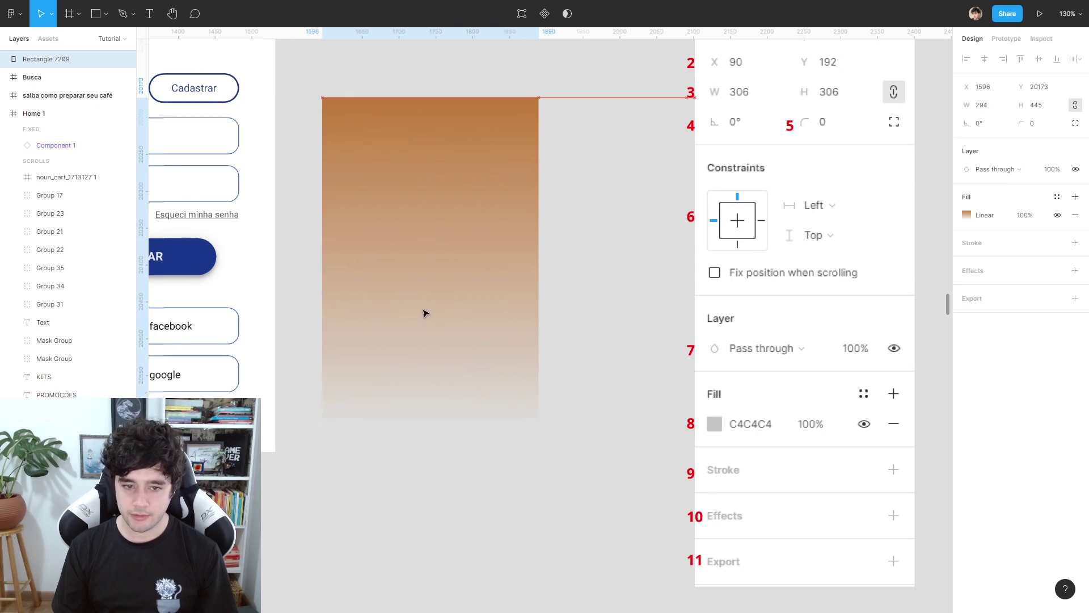
pyautogui.press('Escape')
pyautogui.click(509, 282)
# Colour the gradient's top stop saturated blue and its bottom stop green.
pyautogui.click(967, 215)
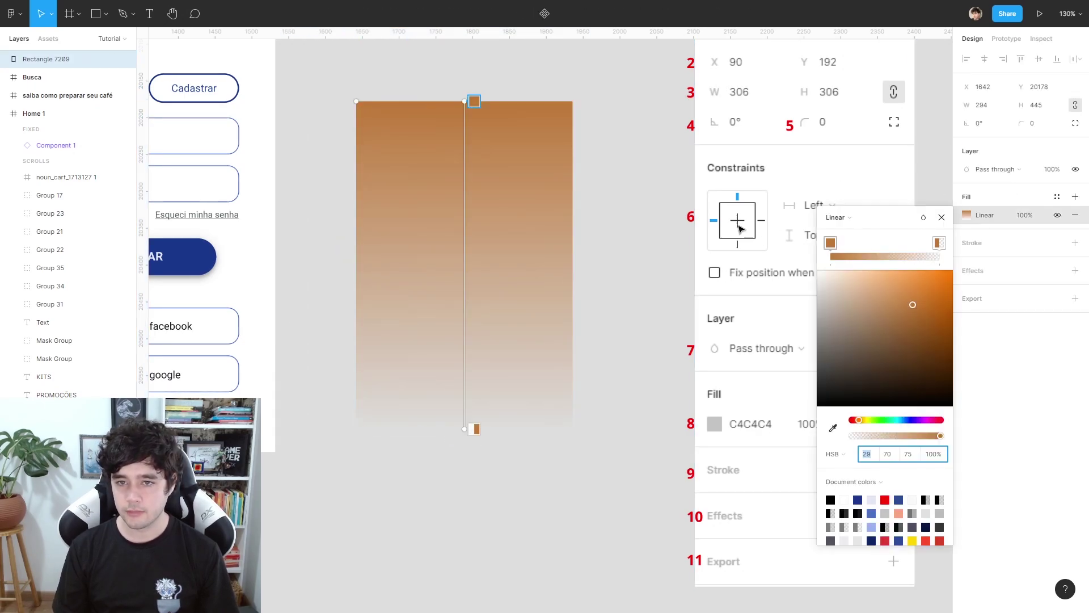
pyautogui.moveTo(889, 224); pyautogui.dragTo(692, 158)
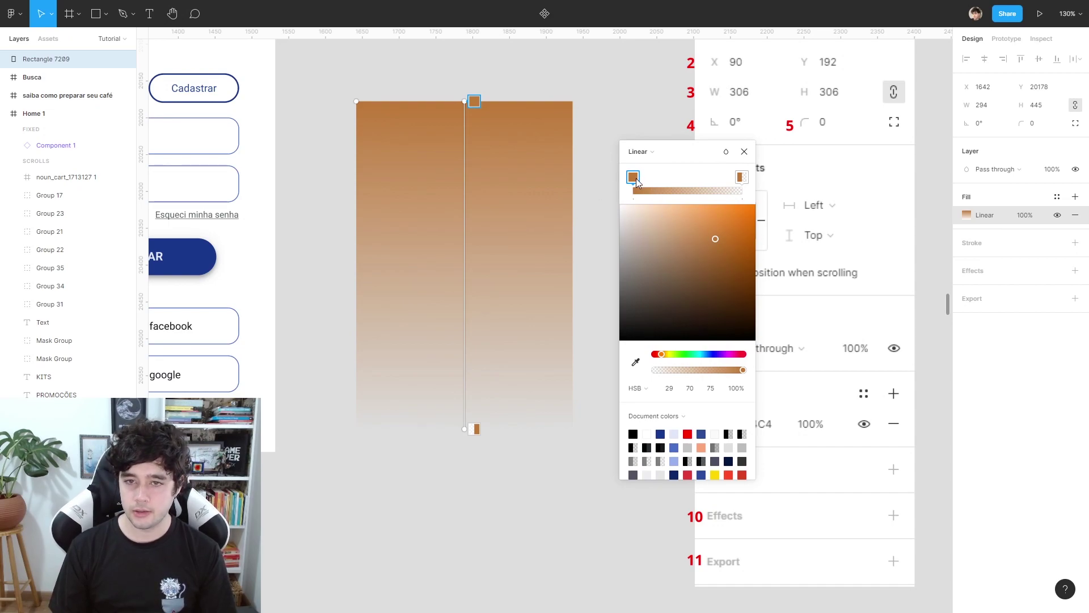
pyautogui.moveTo(662, 354); pyautogui.dragTo(706, 355)
pyautogui.click(740, 220)
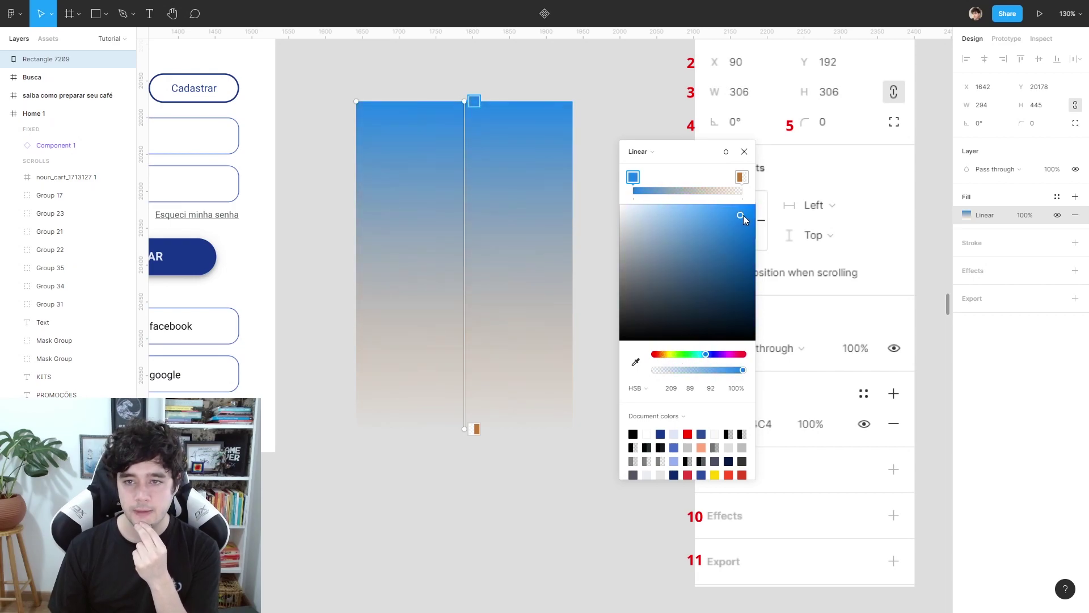
pyautogui.click(742, 177)
pyautogui.moveTo(662, 354); pyautogui.dragTo(696, 354)
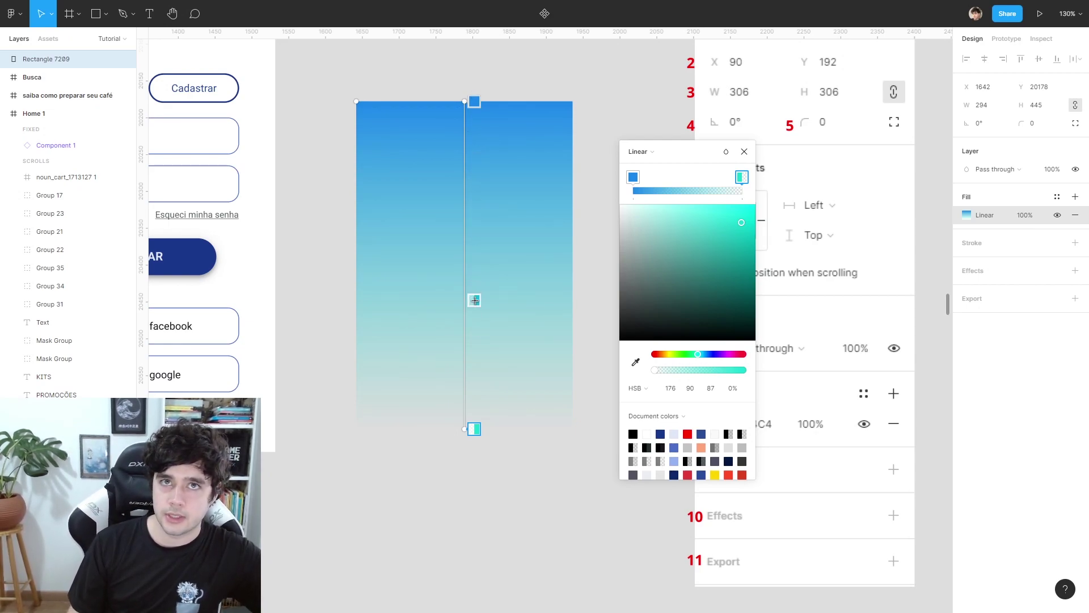
# Add a teal middle gradient stop at 39.31% (HSB 169, 87, 83).
pyautogui.click(477, 300)
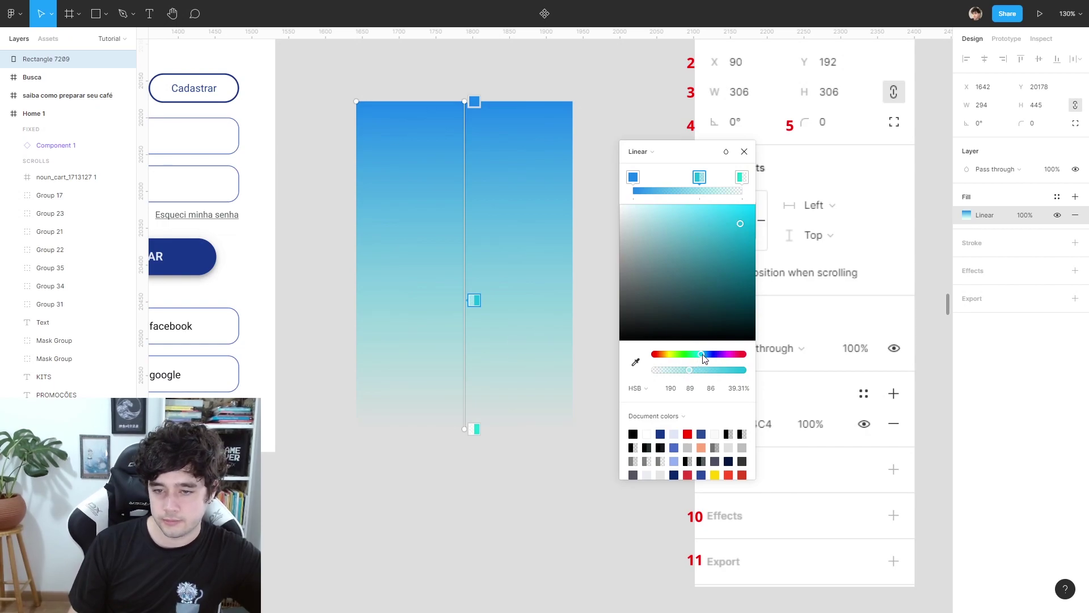
pyautogui.moveTo(702, 354); pyautogui.dragTo(710, 357)
pyautogui.moveTo(747, 244); pyautogui.dragTo(752, 230)
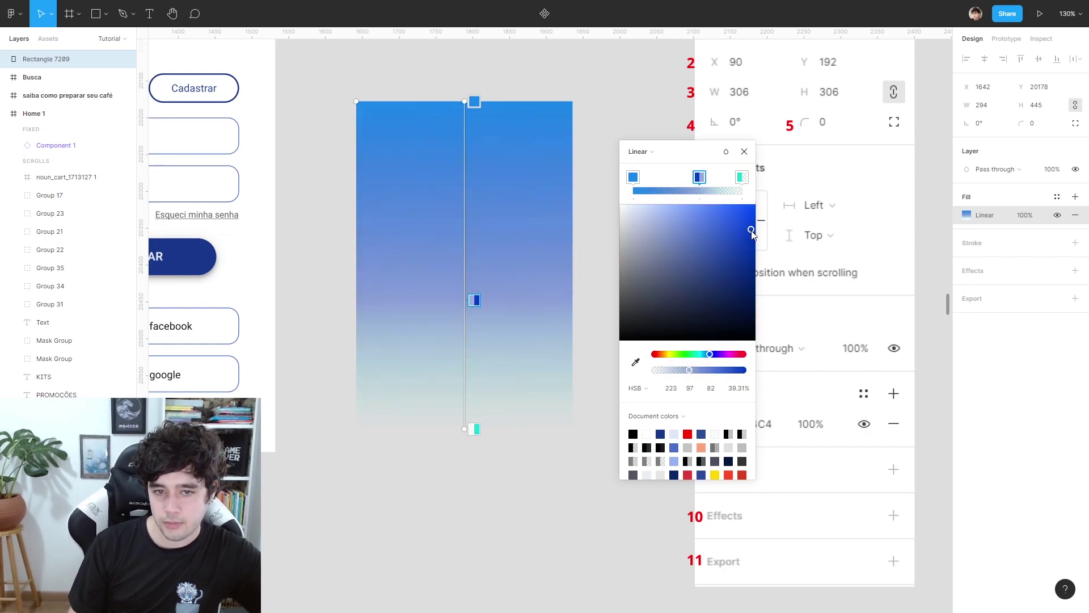
pyautogui.moveTo(700, 355); pyautogui.dragTo(696, 355)
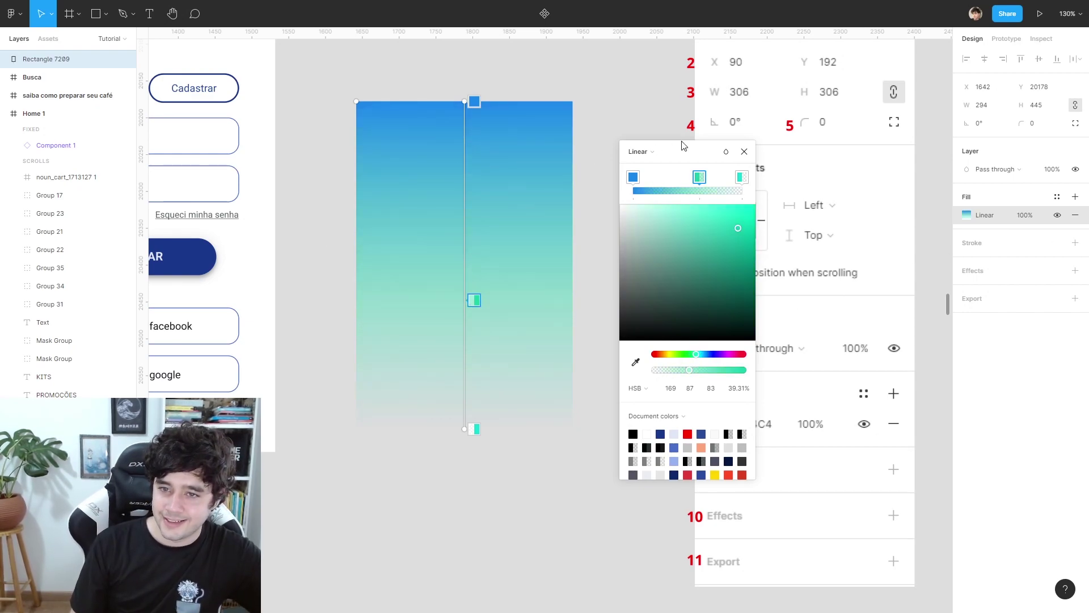
# Try radial, angular and diamond gradients, then settle on solid blue 1A87EB.
pyautogui.click(667, 156)
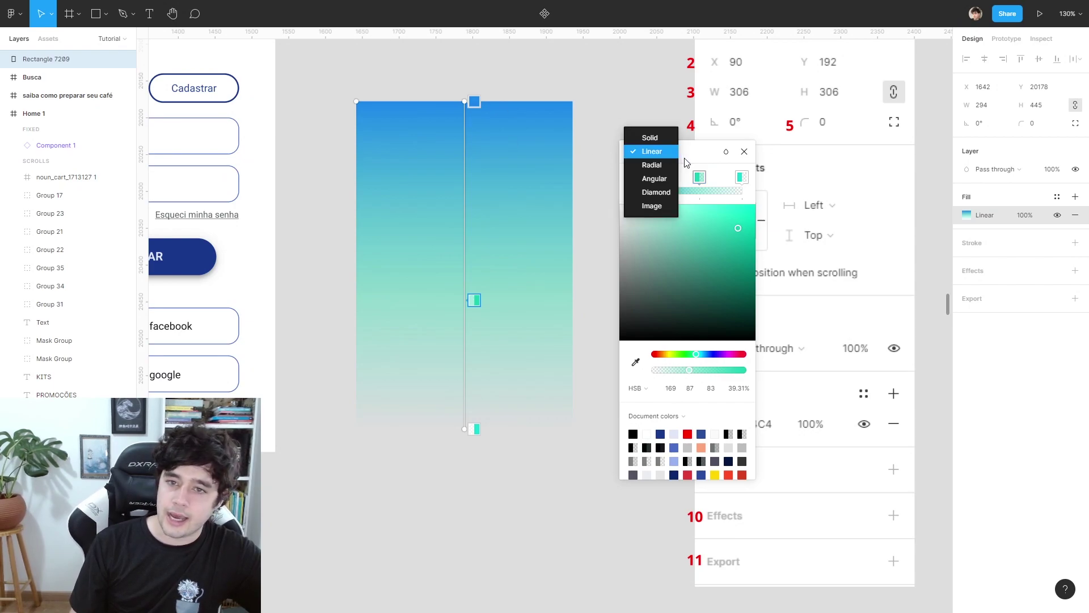
pyautogui.click(652, 164)
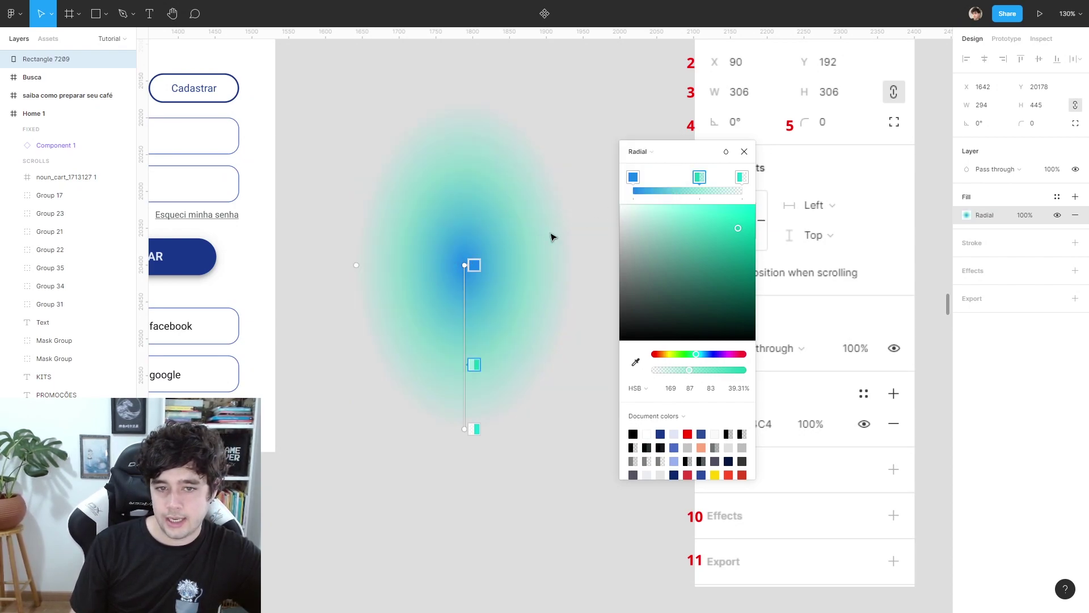
pyautogui.click(653, 154)
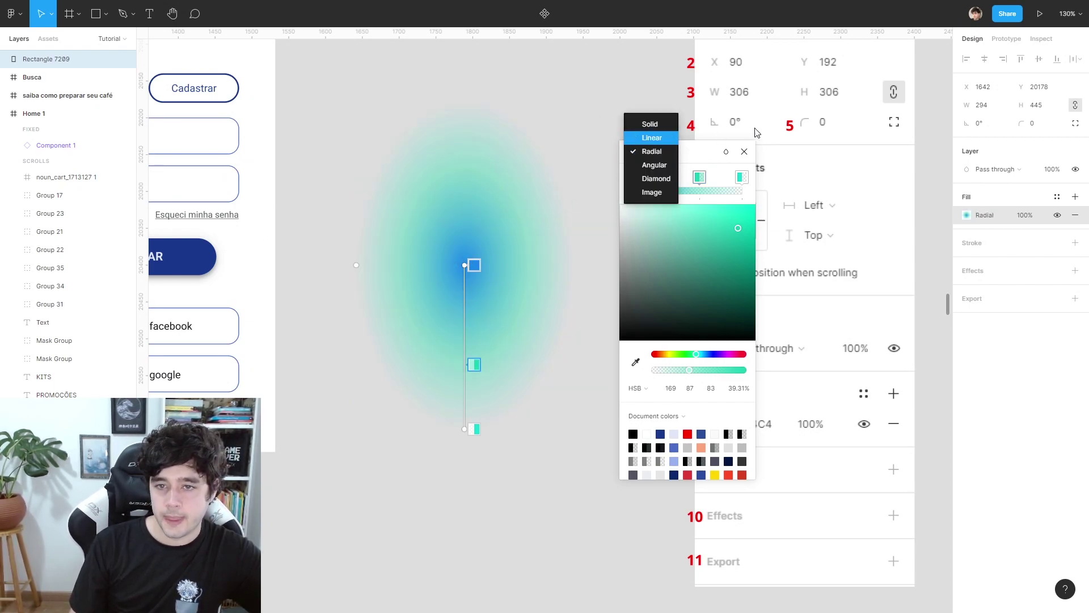
pyautogui.click(654, 166)
pyautogui.click(657, 164)
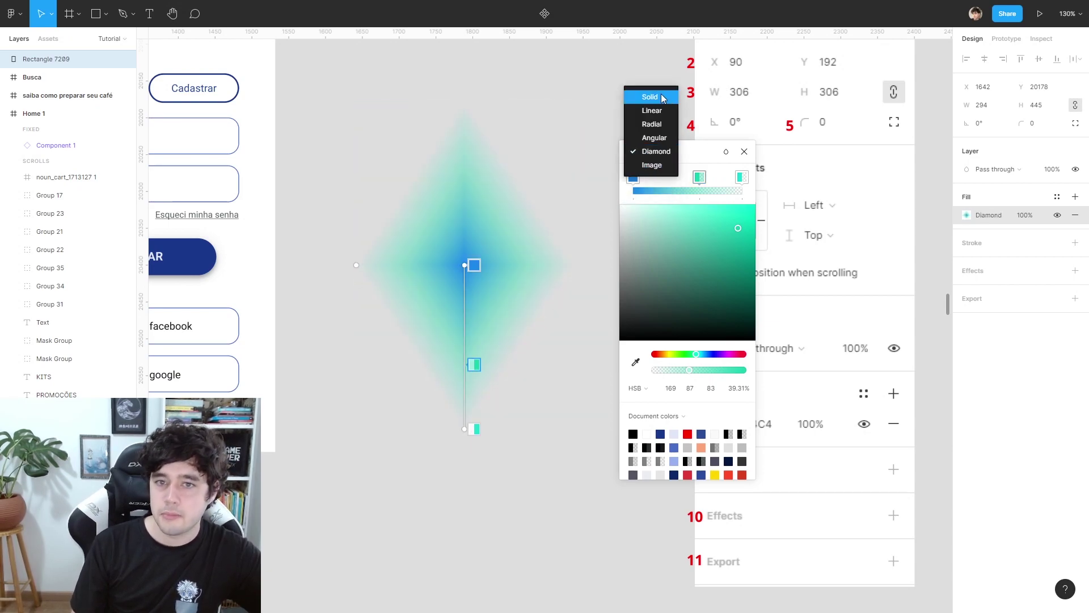
pyautogui.click(650, 97)
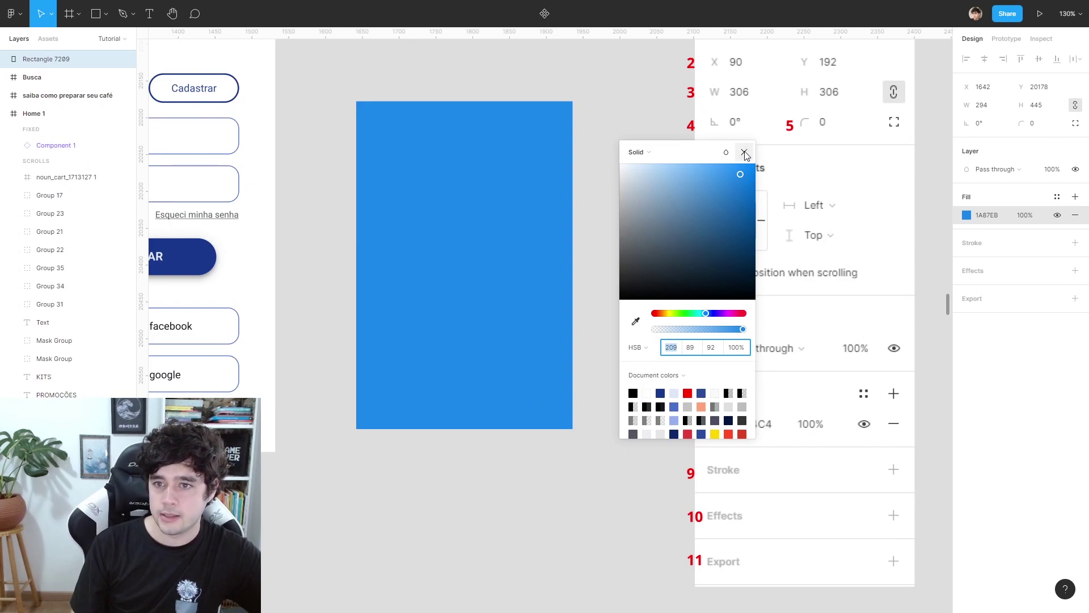
pyautogui.click(745, 153)
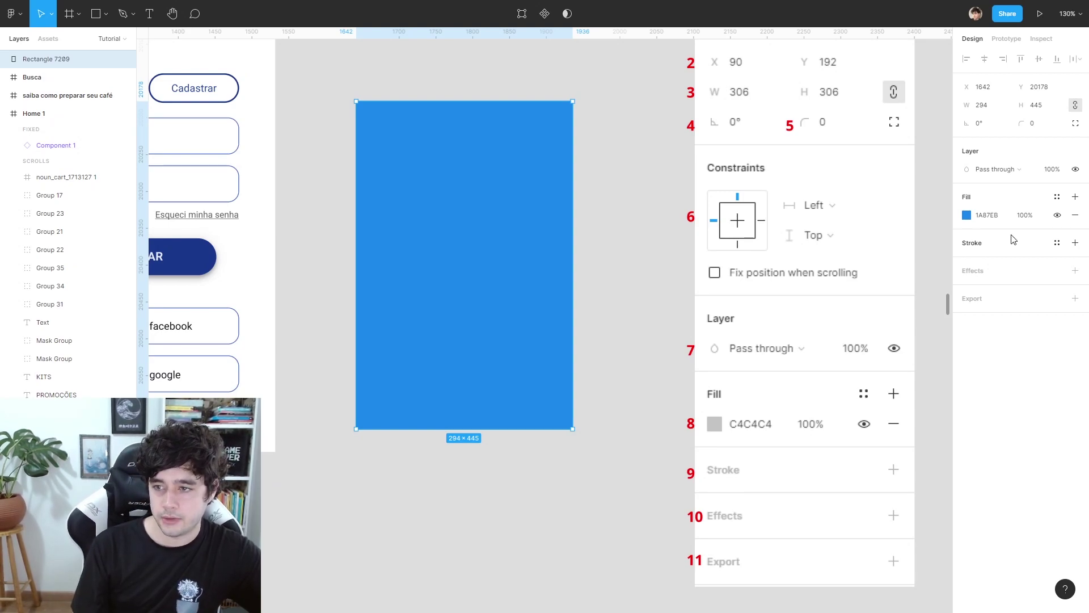
# Add a stroke to the rectangle and try weights 13, 9 and 10.
pyautogui.click(1076, 244)
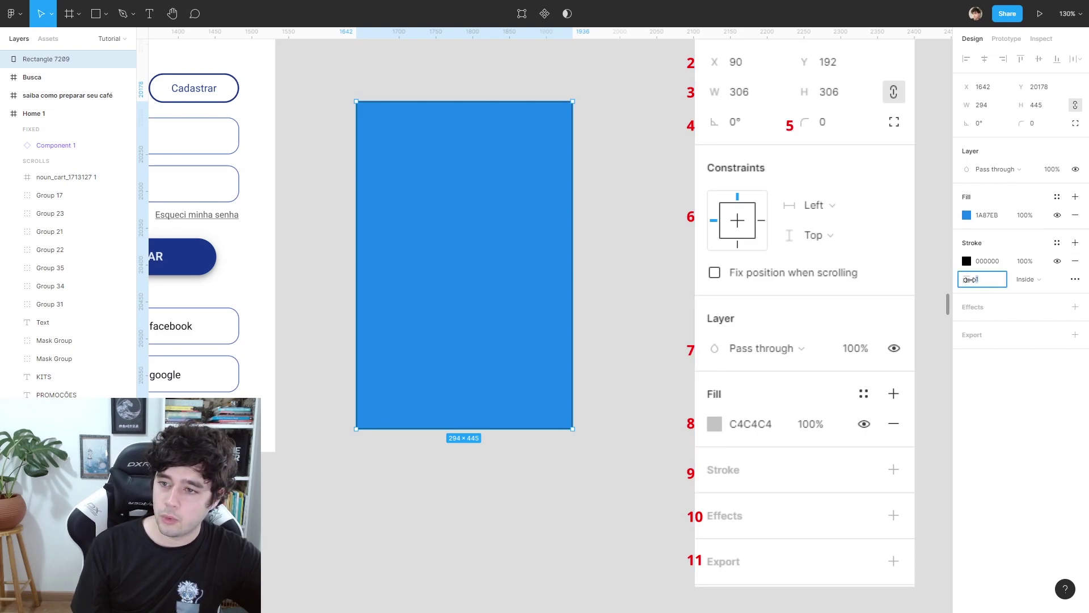
pyautogui.click(603, 241)
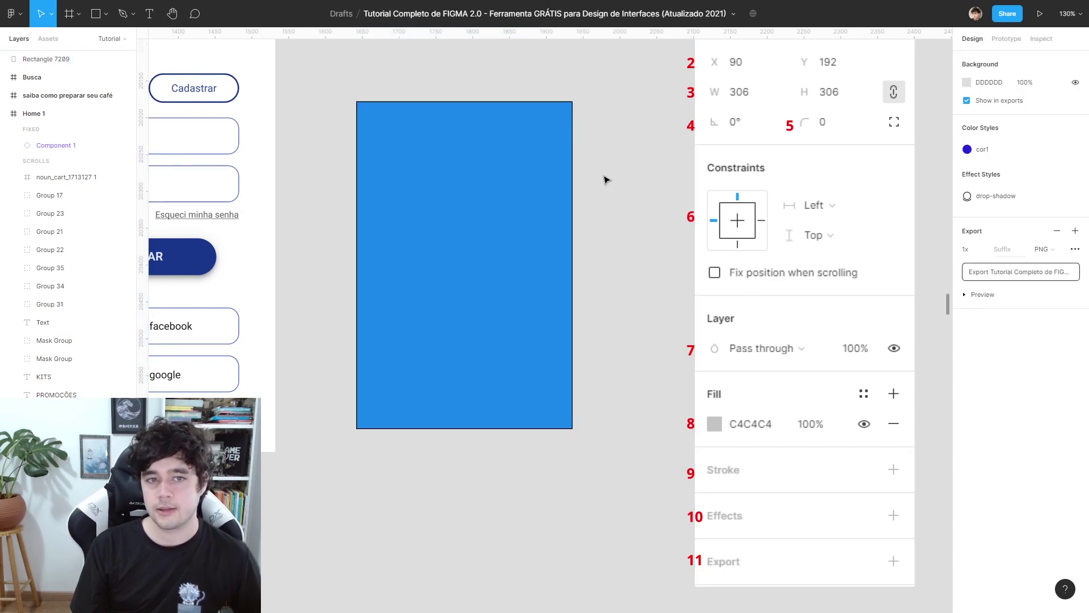
pyautogui.scroll(1, 584, 155)
pyautogui.scroll(5, 584, 156)
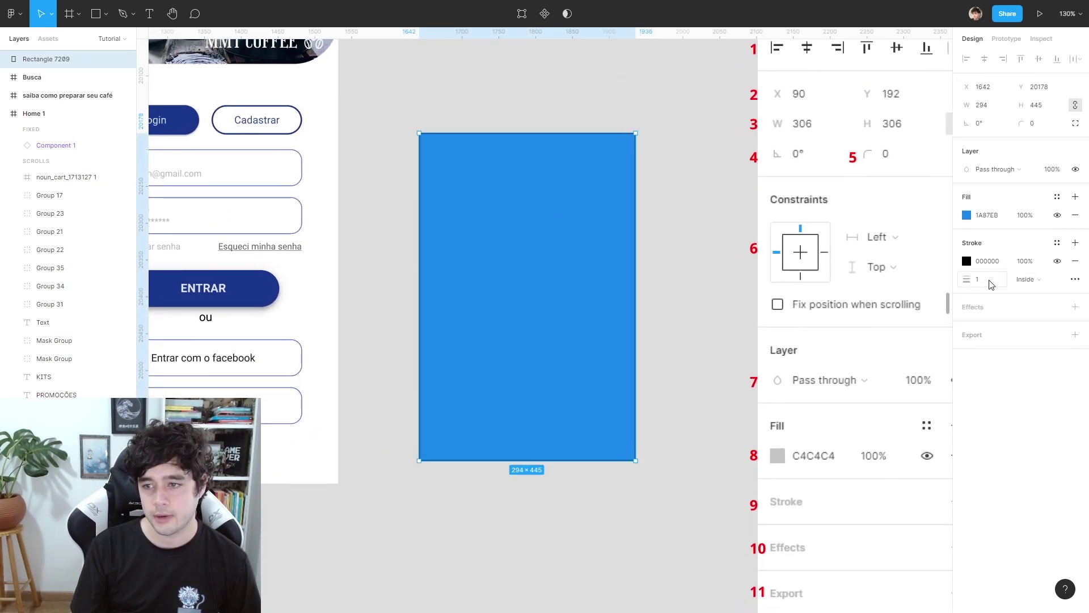
pyautogui.click(981, 279)
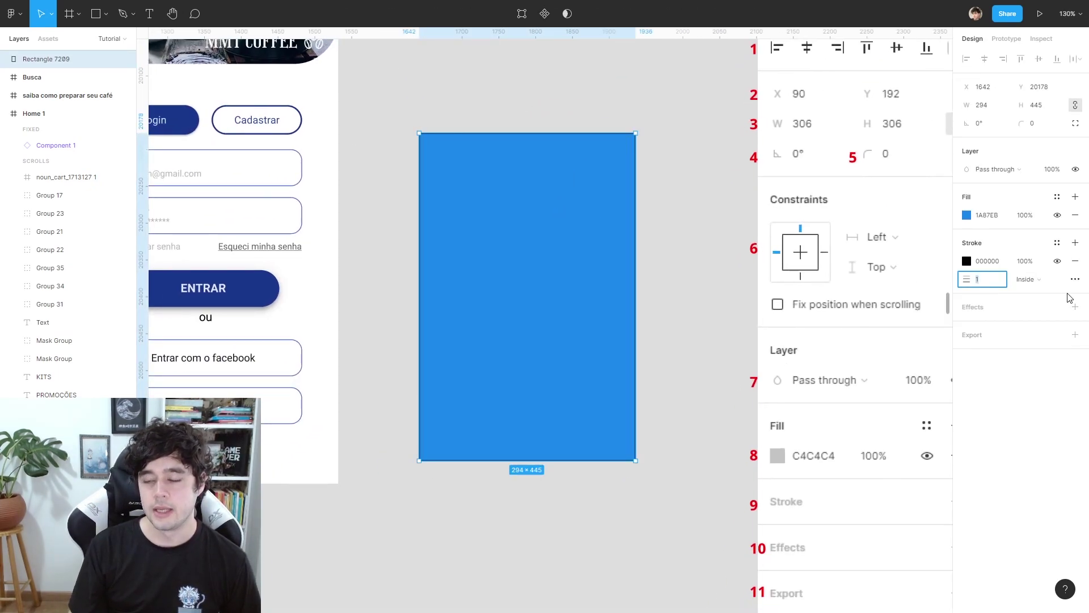
pyautogui.write('13')
pyautogui.press('Return')
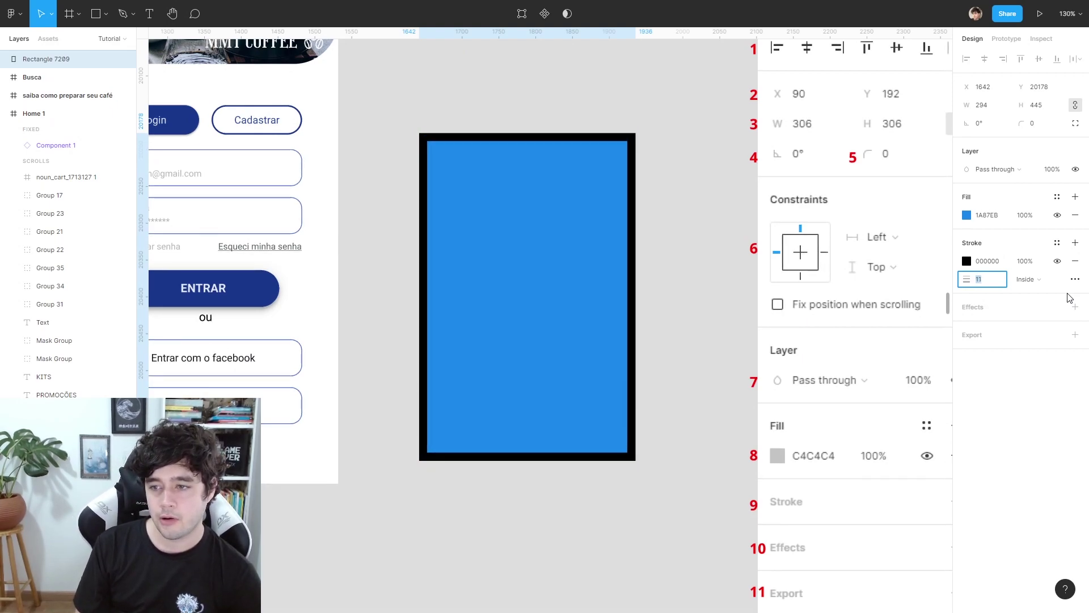
pyautogui.write('9')
pyautogui.press('Return')
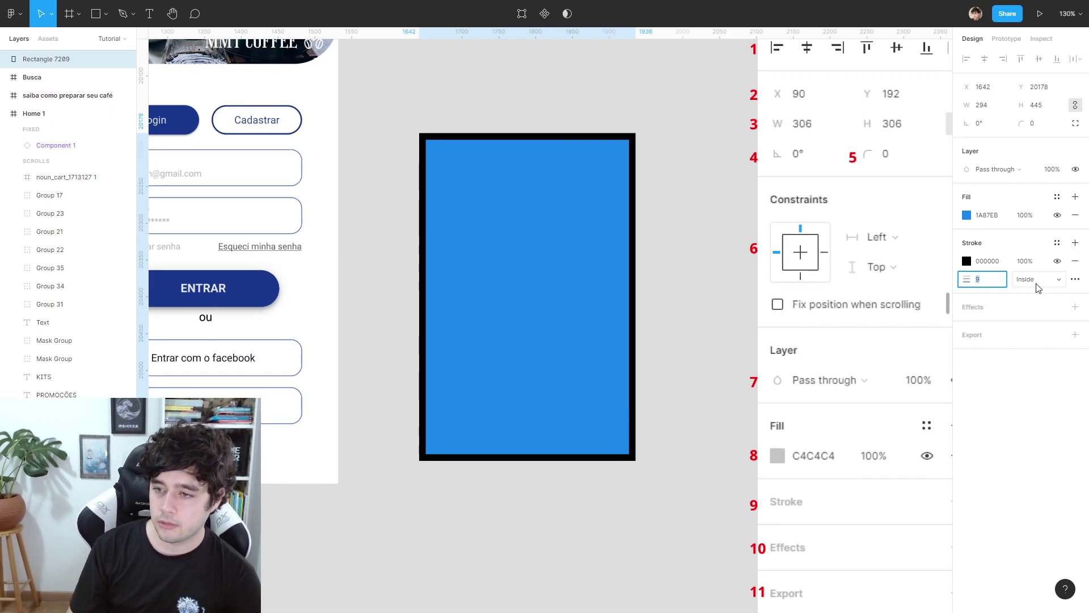
pyautogui.write('10')
pyautogui.press('Return')
# Try Center, Outside and Inside stroke alignment on the rectangle.
pyautogui.click(1038, 281)
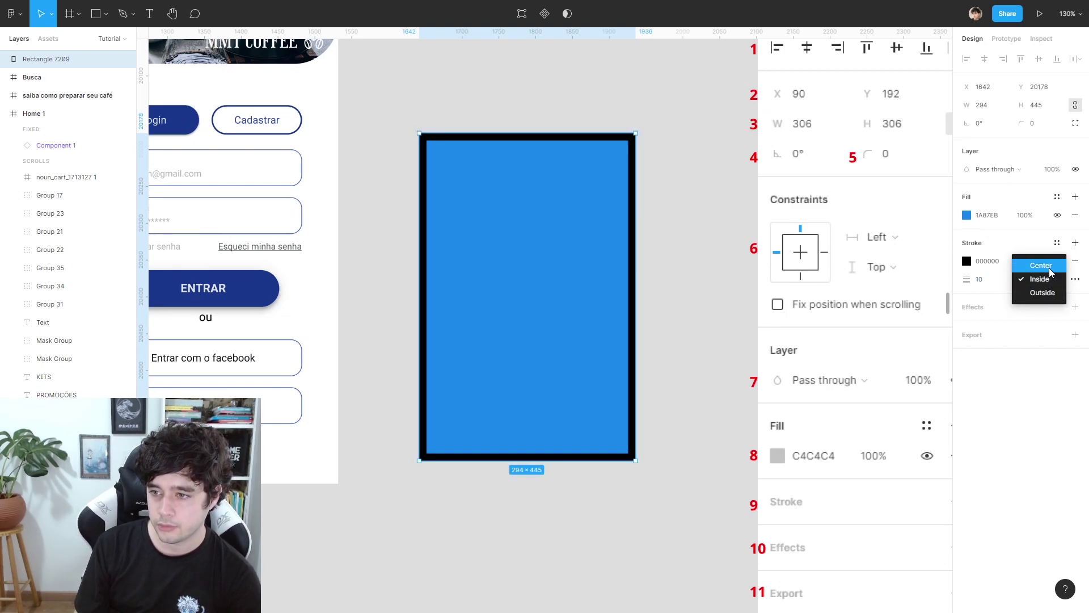
pyautogui.click(1042, 265)
pyautogui.click(1047, 278)
pyautogui.click(1043, 306)
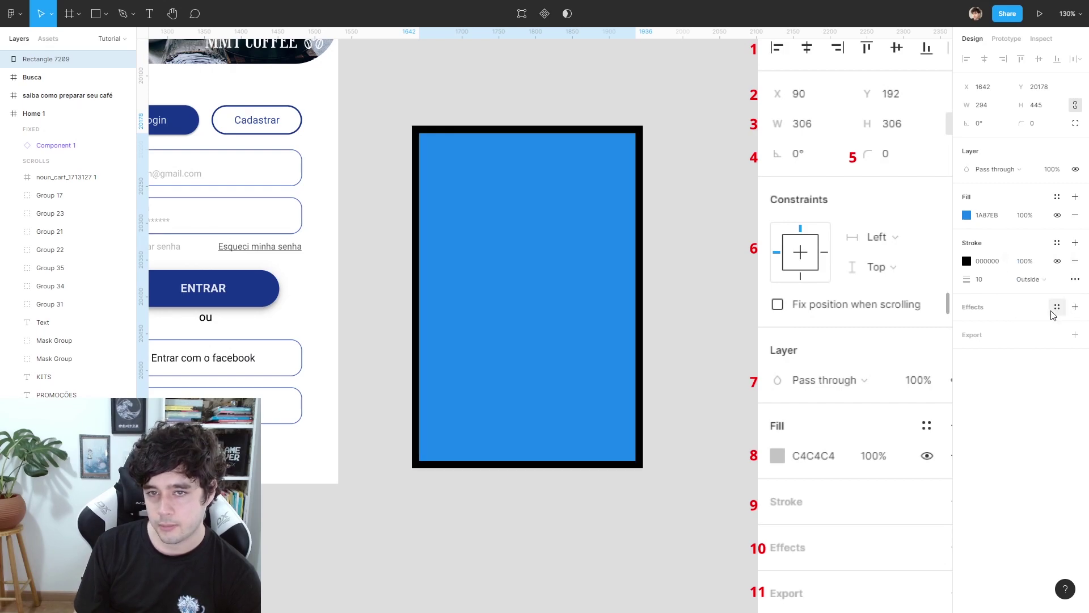
pyautogui.click(1036, 279)
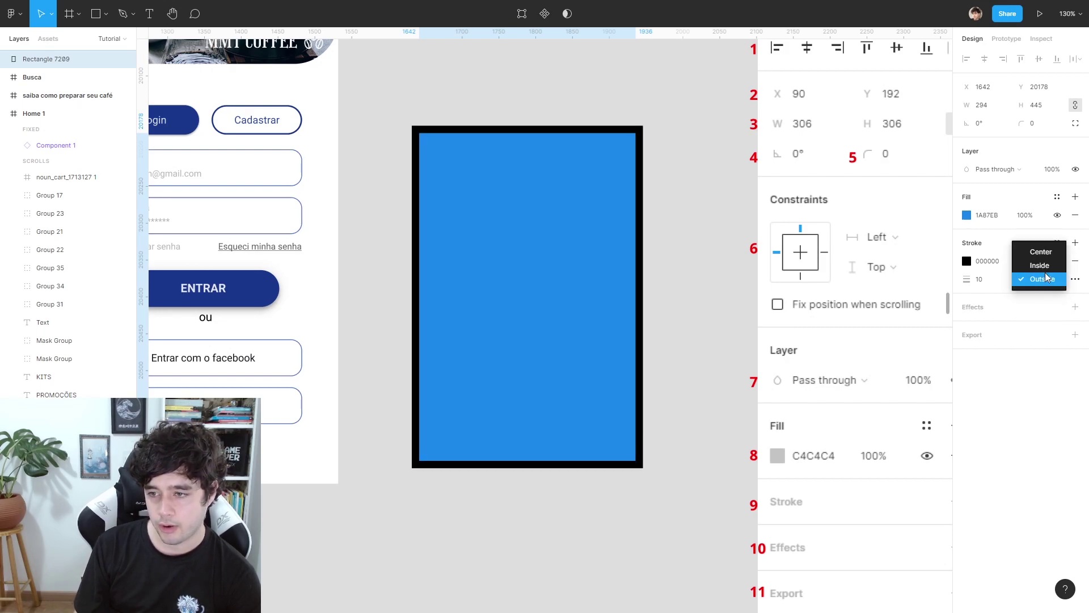
# Make the stroke dashed in the advanced stroke settings with weight 2.
pyautogui.click(1075, 280)
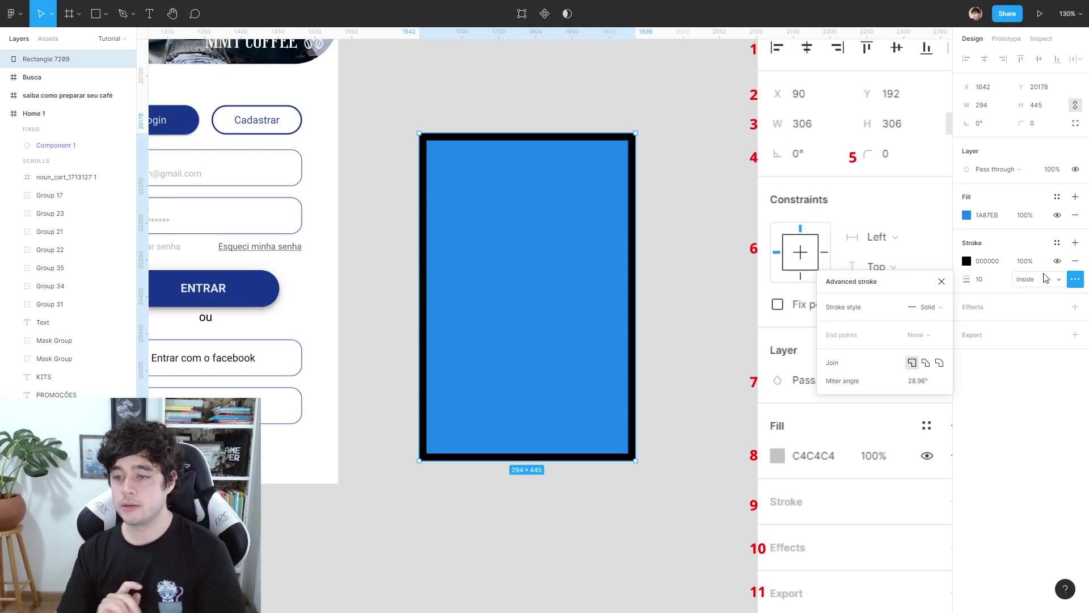
pyautogui.click(941, 308)
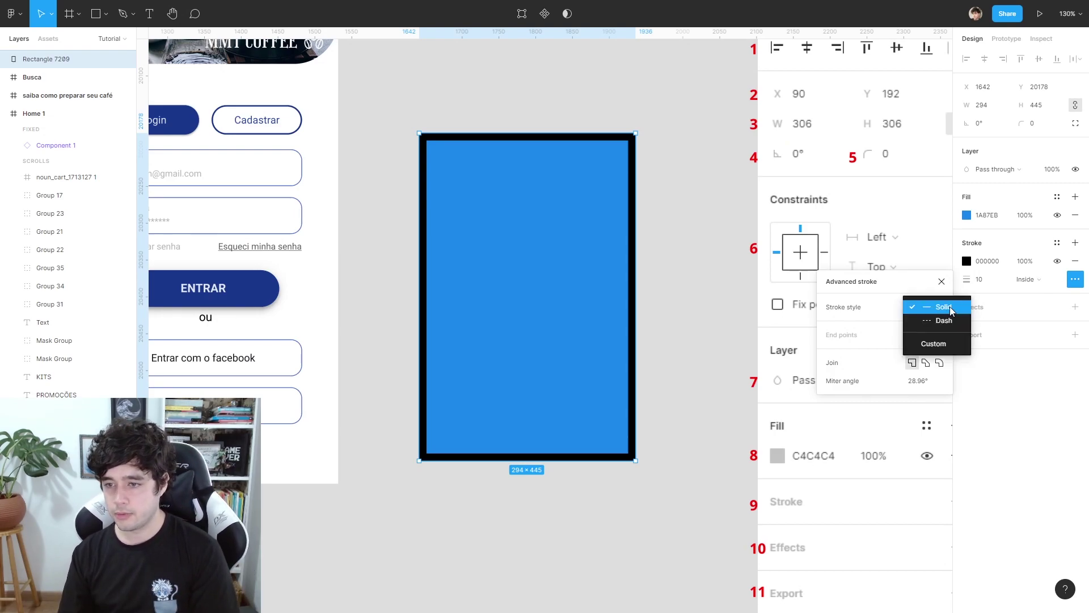
pyautogui.click(944, 321)
pyautogui.click(933, 331)
pyautogui.write('20, 40, 60, 80')
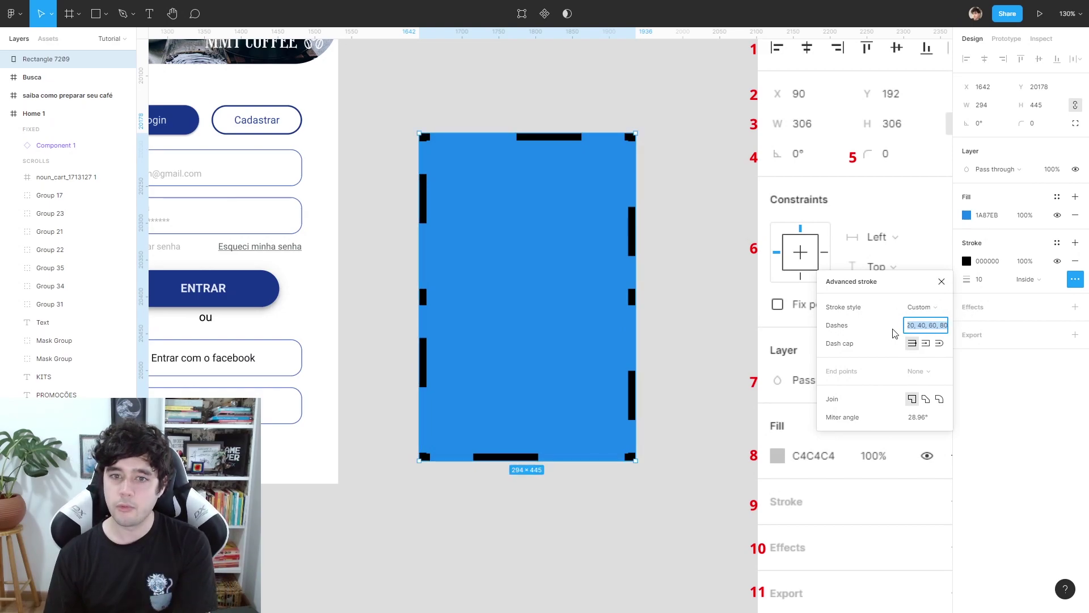
pyautogui.click(943, 309)
pyautogui.click(945, 285)
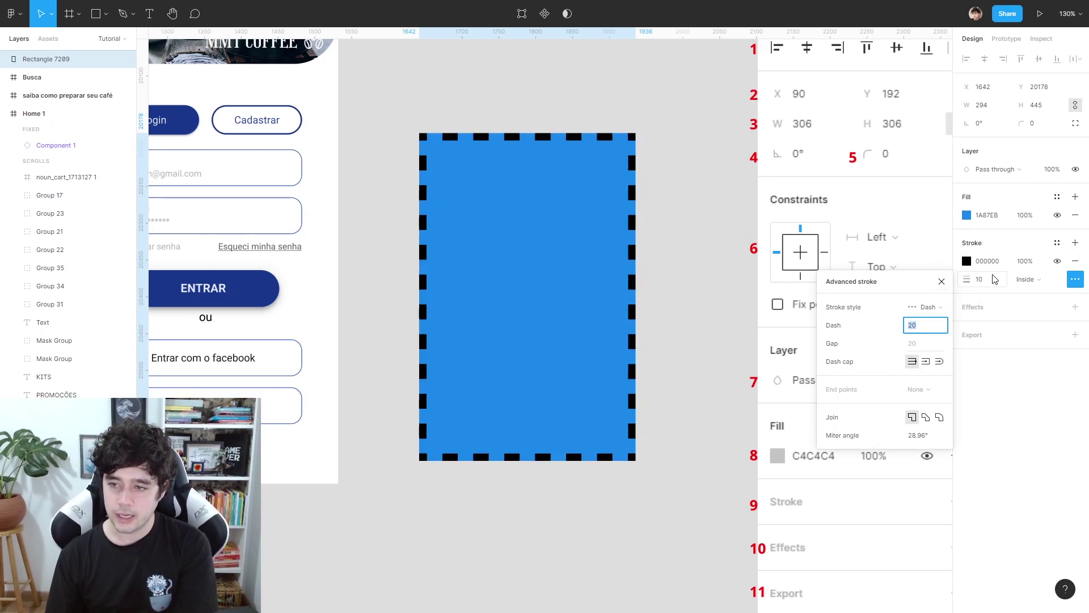
pyautogui.click(998, 280)
pyautogui.write('5')
pyautogui.press('Return')
pyautogui.write('2')
pyautogui.press('Return')
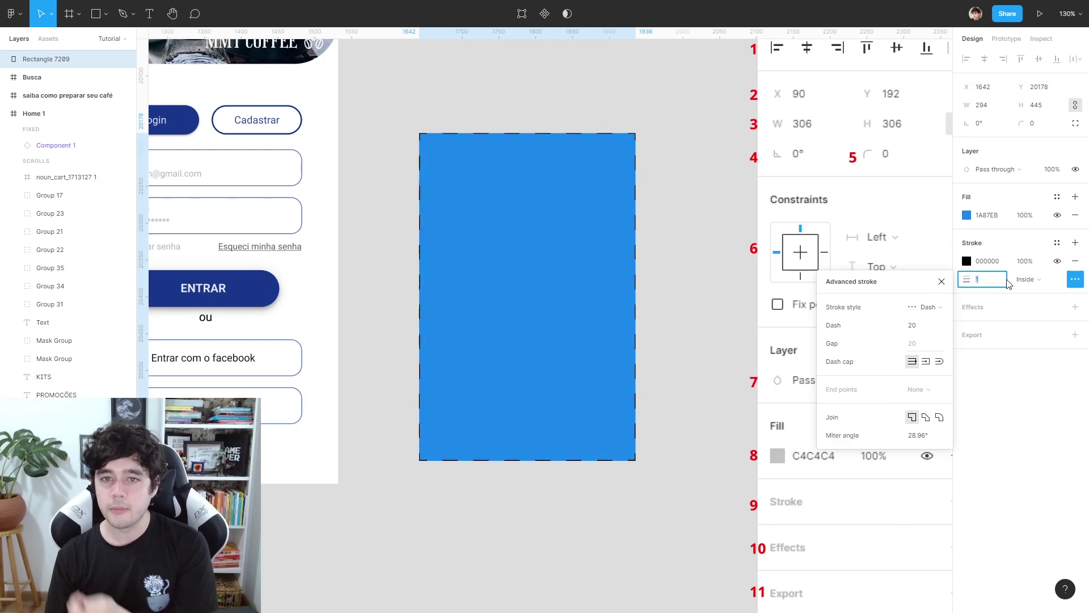
# Set dash length 5, round caps and centre alignment for the dashed stroke.
pyautogui.click(925, 325)
pyautogui.write('5')
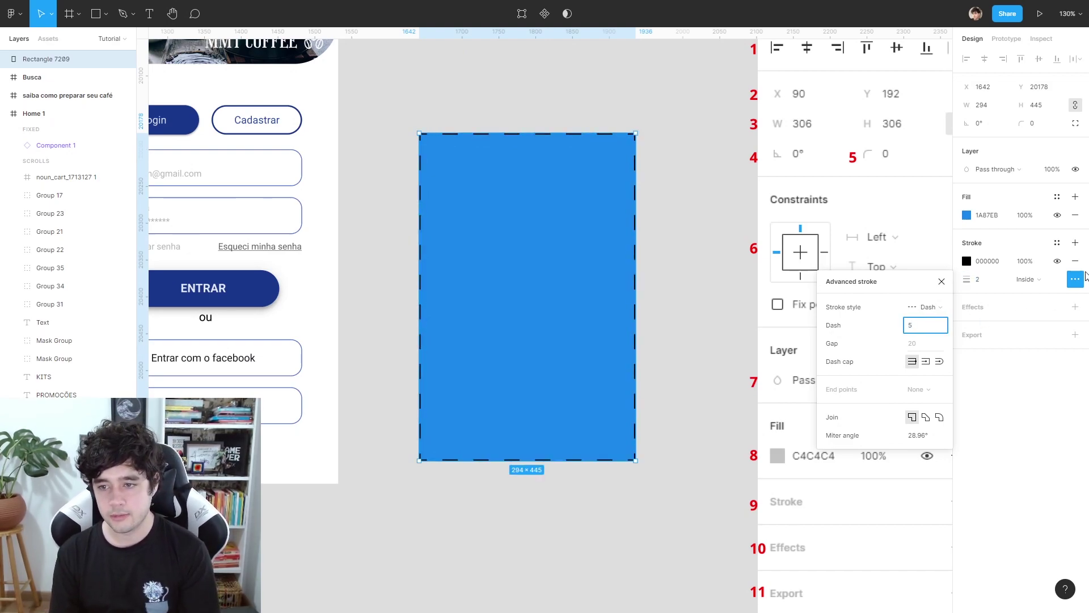
pyautogui.press('Return')
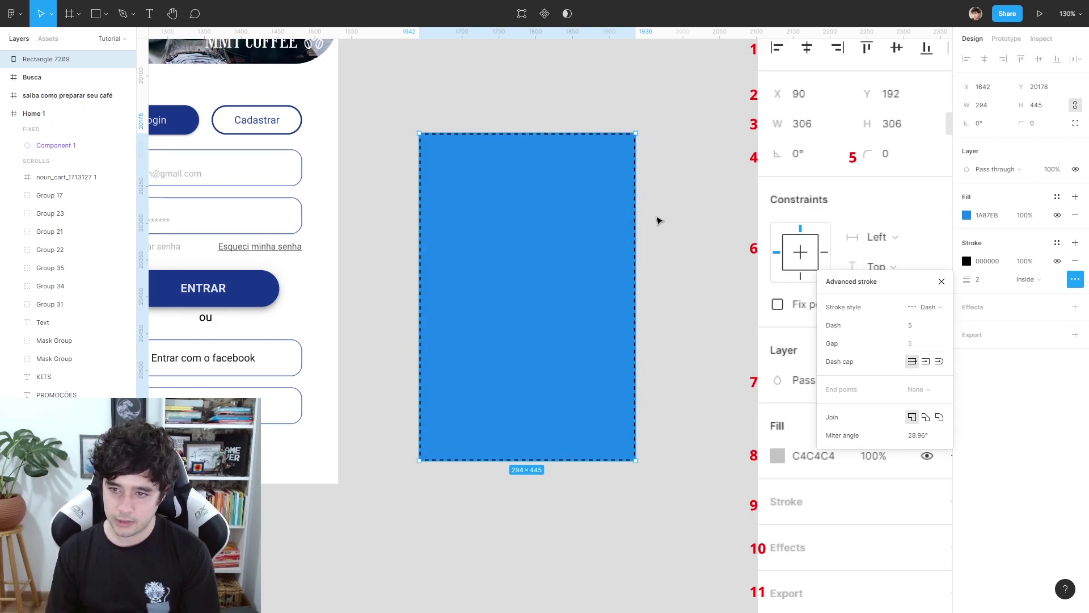
pyautogui.click(939, 363)
pyautogui.keyDown('ctrl'); pyautogui.scroll(10, 568, 130); pyautogui.keyUp('ctrl')
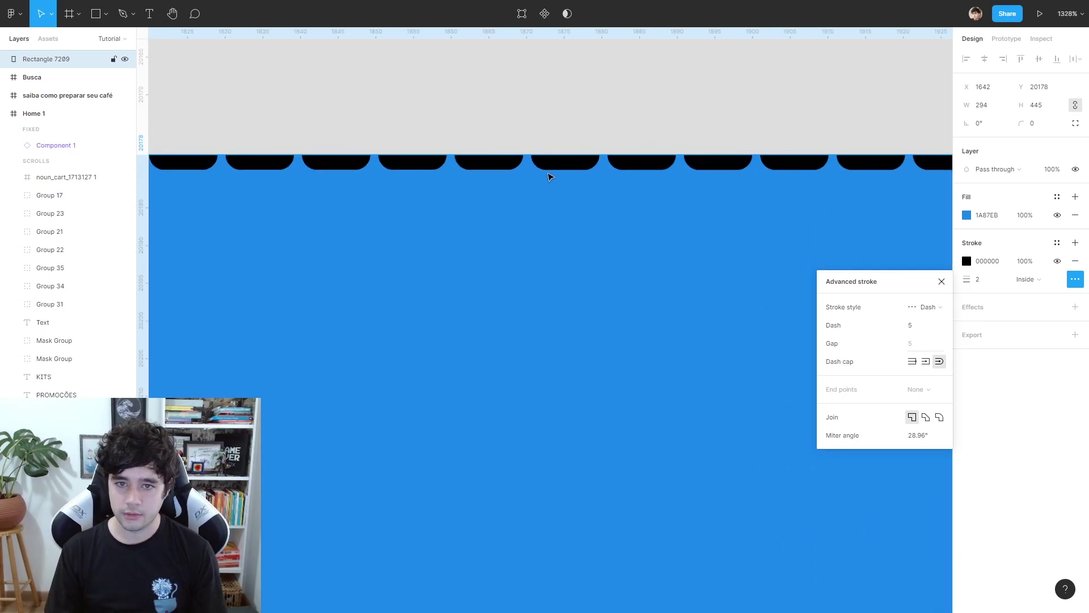
pyautogui.keyDown('ctrl'); pyautogui.scroll(-3, 559, 182); pyautogui.keyUp('ctrl')
pyautogui.click(1027, 279)
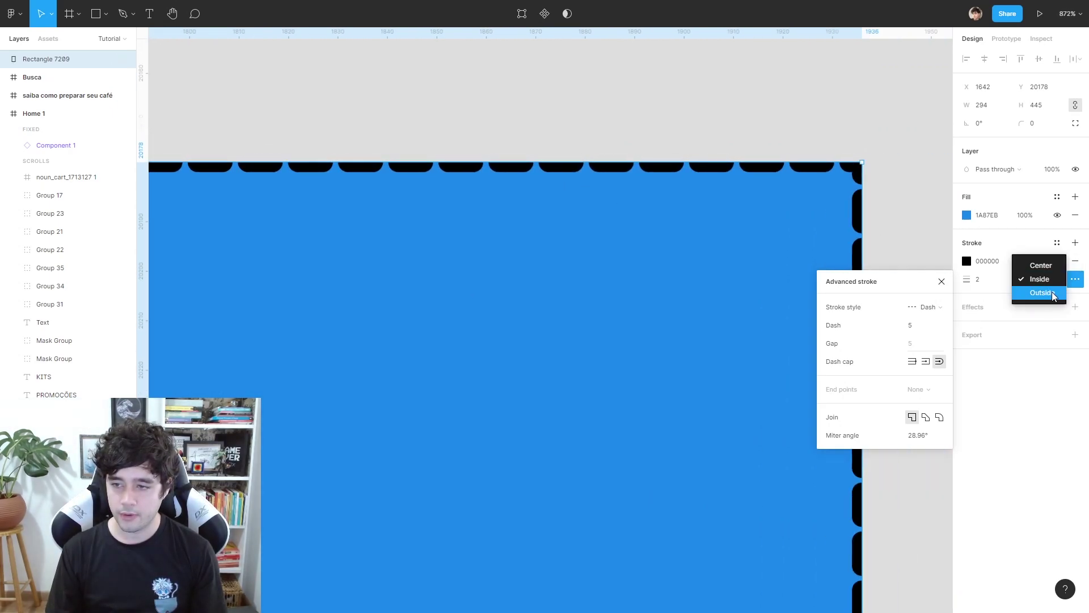
pyautogui.click(1041, 265)
pyautogui.keyDown('ctrl'); pyautogui.scroll(-4, 690, 230); pyautogui.keyUp('ctrl')
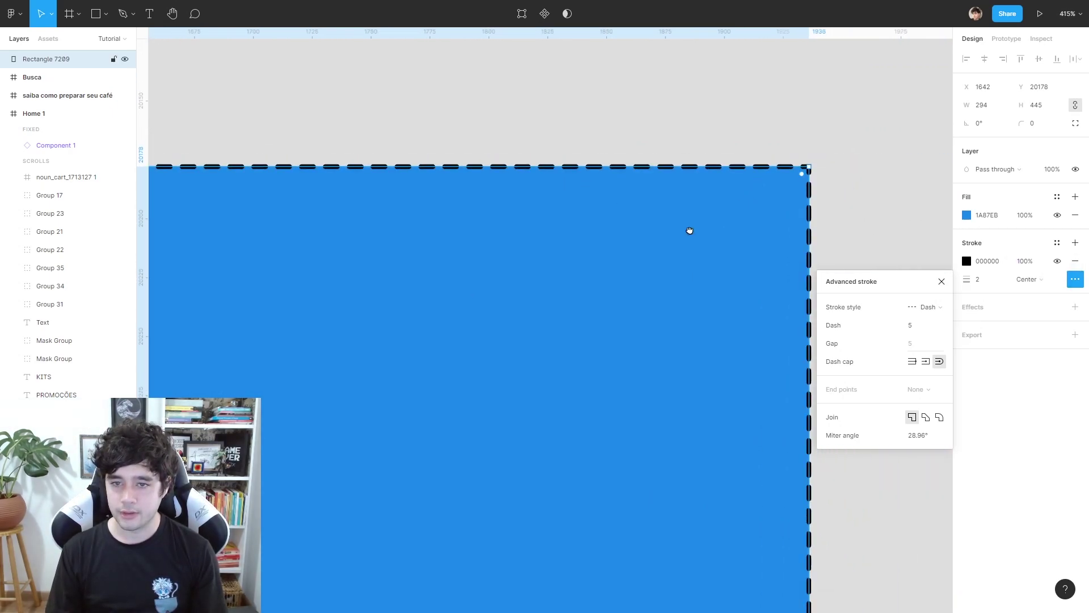
pyautogui.keyDown('ctrl'); pyautogui.scroll(-3, 690, 230); pyautogui.keyUp('ctrl')
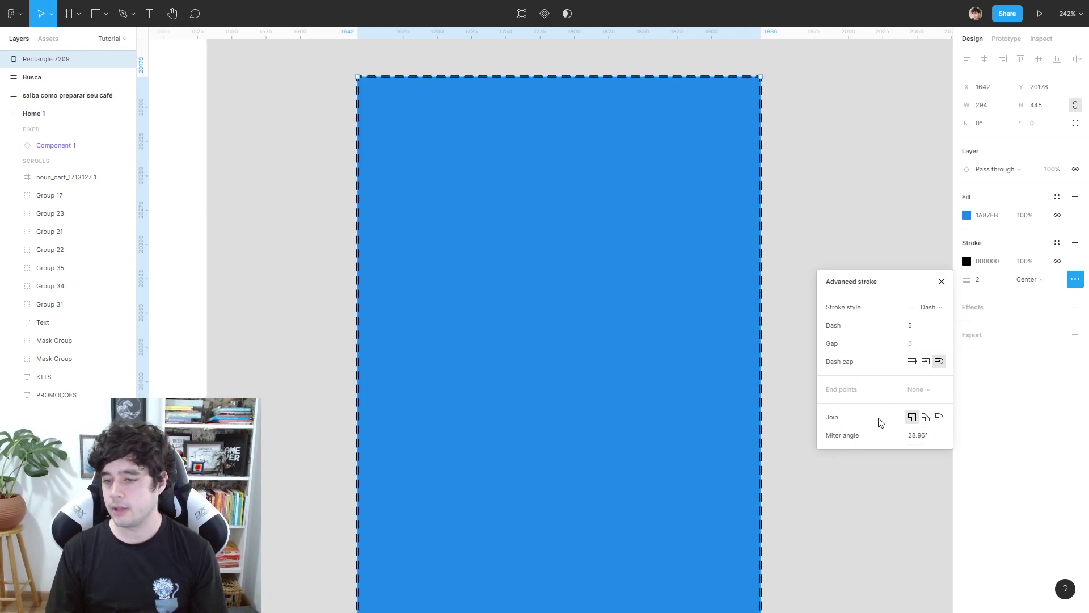
pyautogui.keyDown('ctrl'); pyautogui.scroll(-1, 713, 290); pyautogui.keyUp('ctrl')
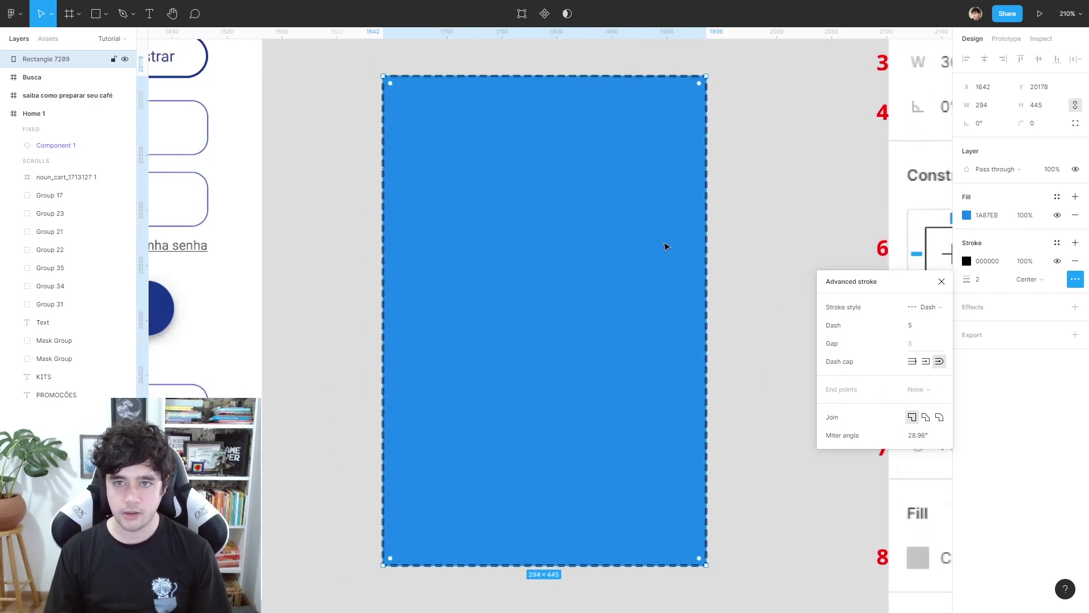
pyautogui.keyDown('ctrl'); pyautogui.scroll(-1, 666, 246); pyautogui.keyUp('ctrl')
pyautogui.click(941, 282)
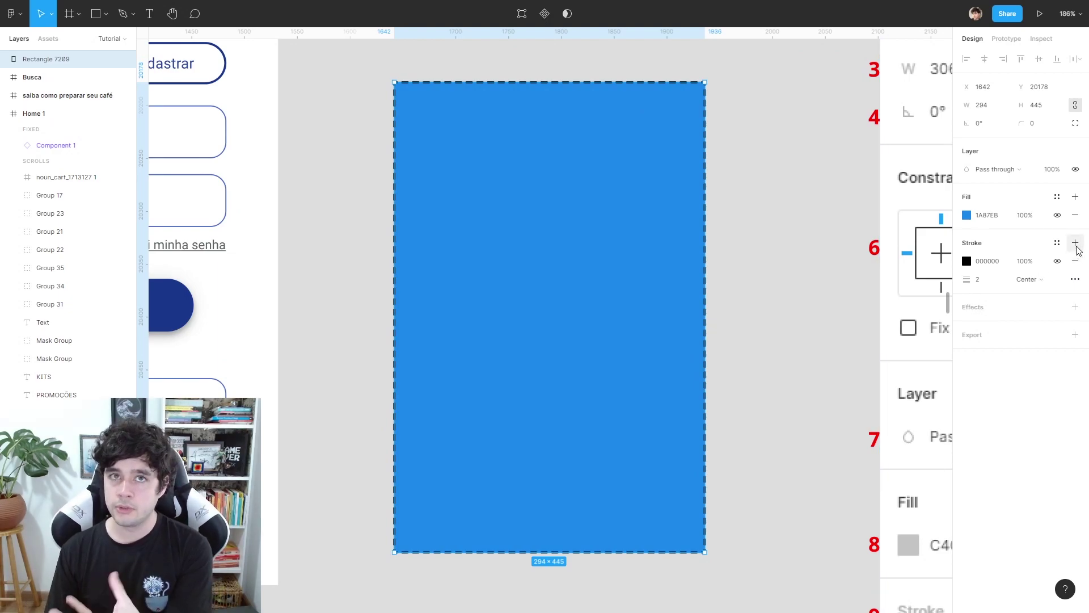
pyautogui.click(1075, 242)
pyautogui.click(966, 261)
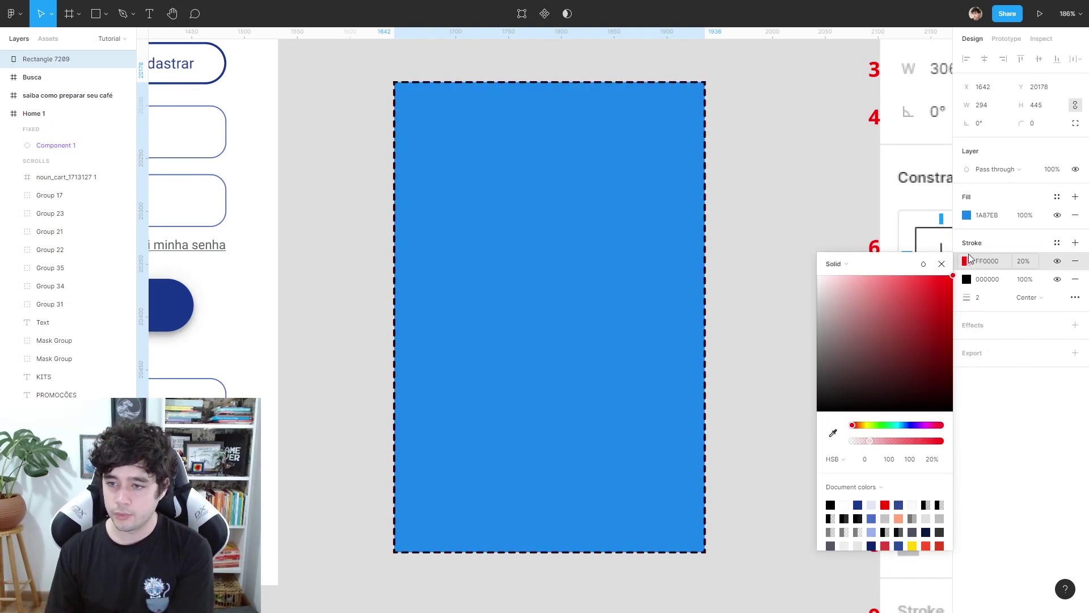
pyautogui.click(1024, 261)
pyautogui.write('100')
pyautogui.press('Return')
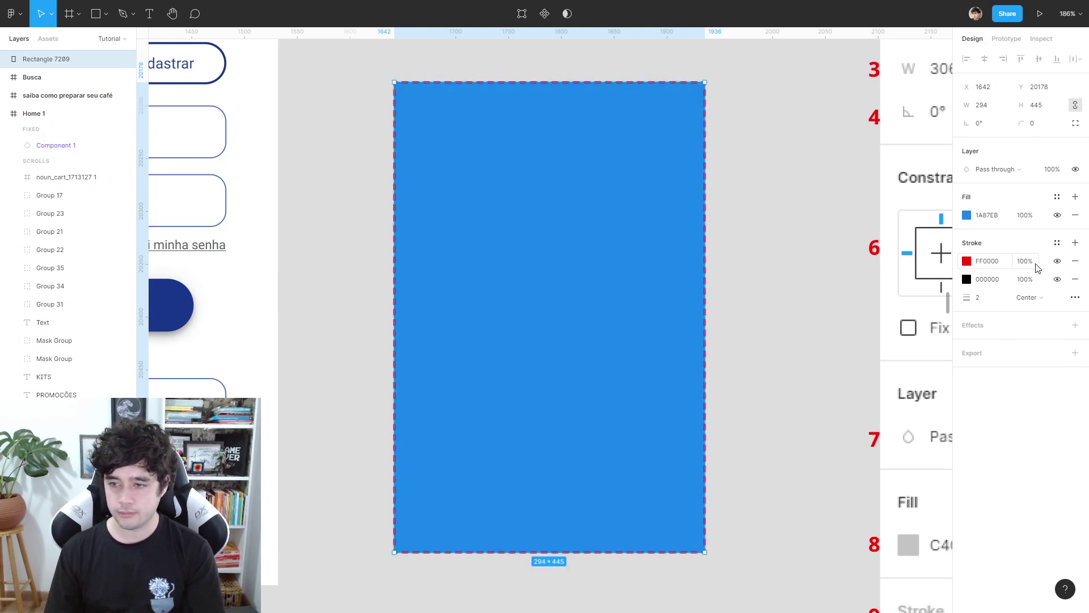
pyautogui.click(1074, 261)
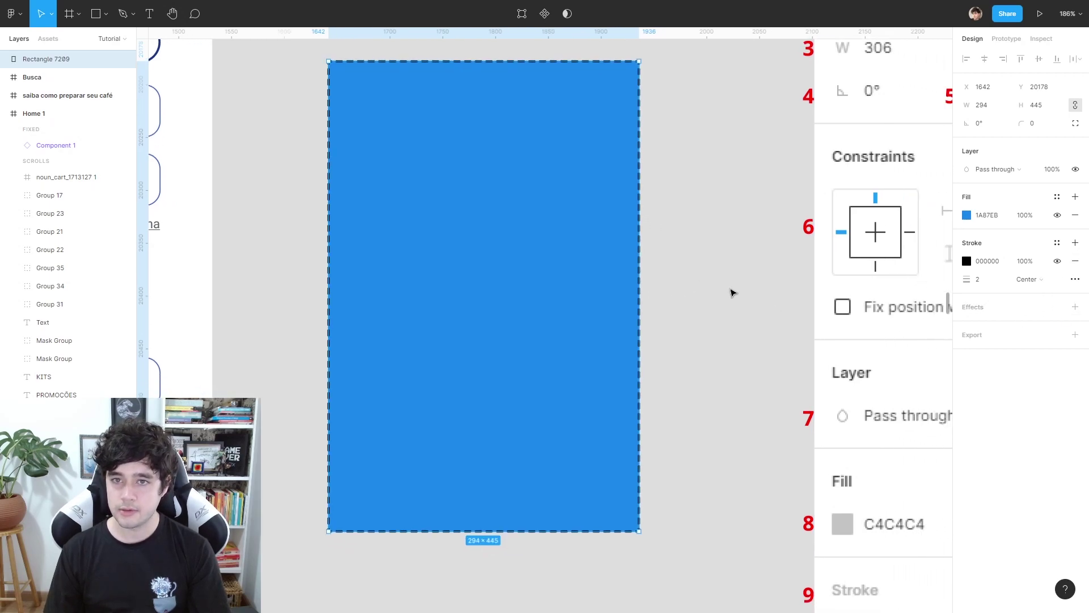
pyautogui.click(730, 291)
# Change the rectangle's drop shadow effect to an inner shadow.
pyautogui.click(566, 250)
pyautogui.click(1075, 307)
pyautogui.click(1028, 326)
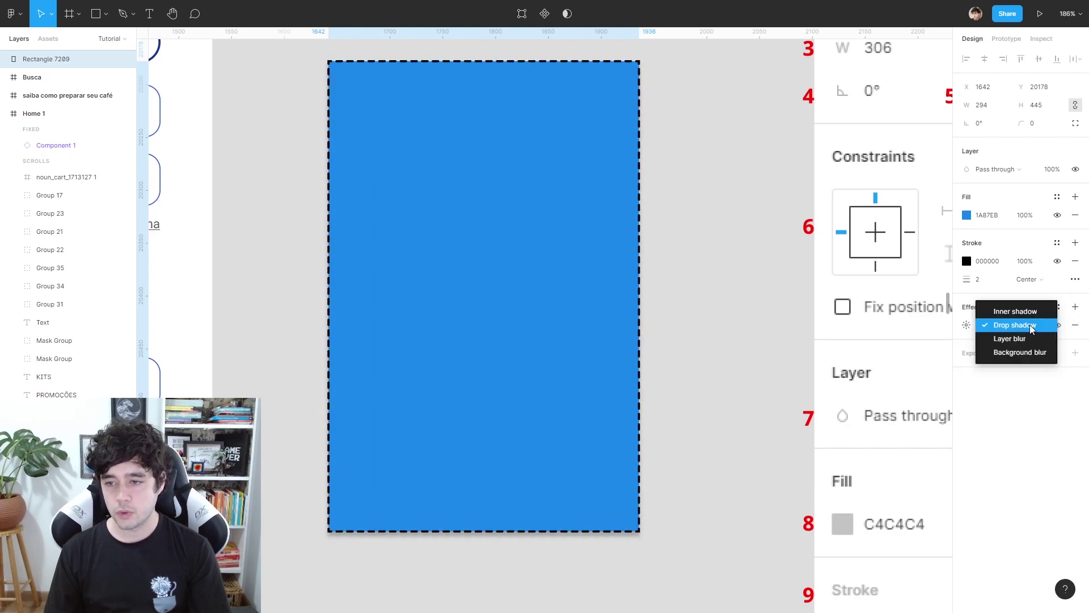
pyautogui.scroll(-2, 764, 376)
pyautogui.scroll(5, 606, 292)
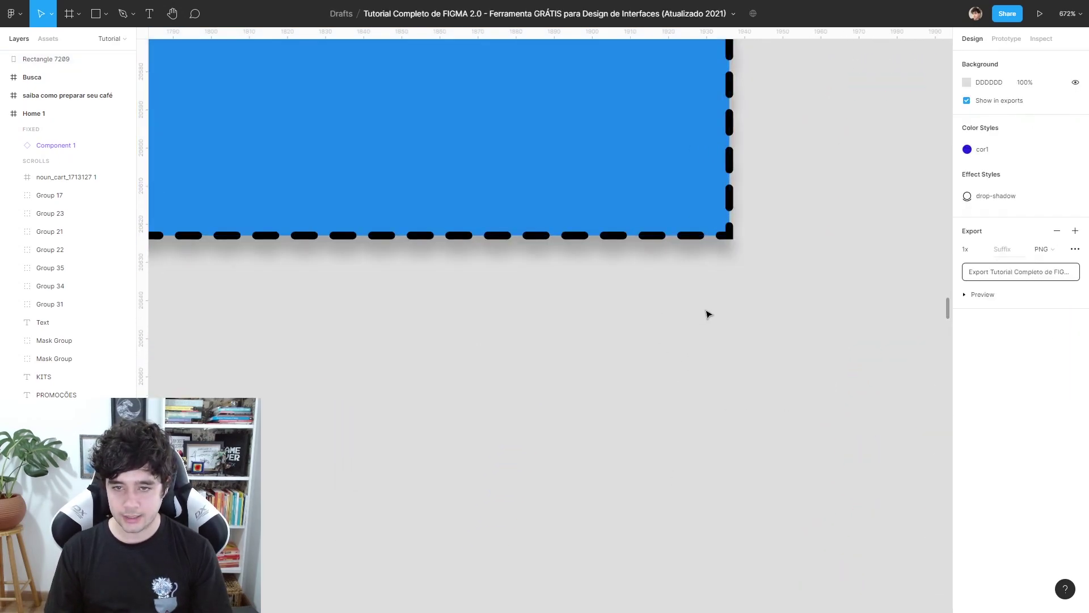
pyautogui.click(1012, 325)
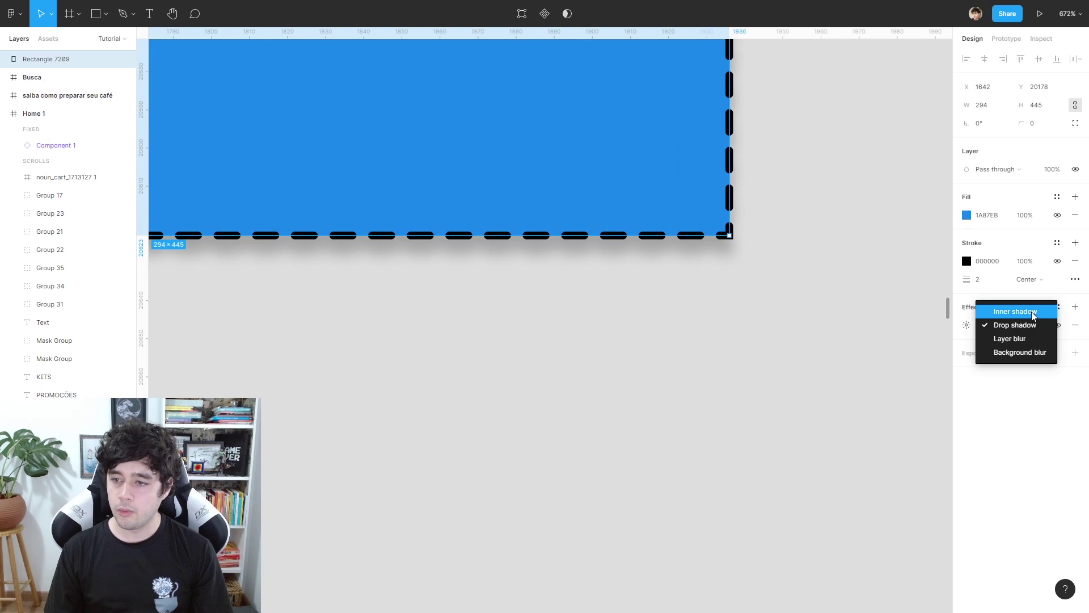
pyautogui.click(1033, 312)
pyautogui.scroll(-1, 783, 299)
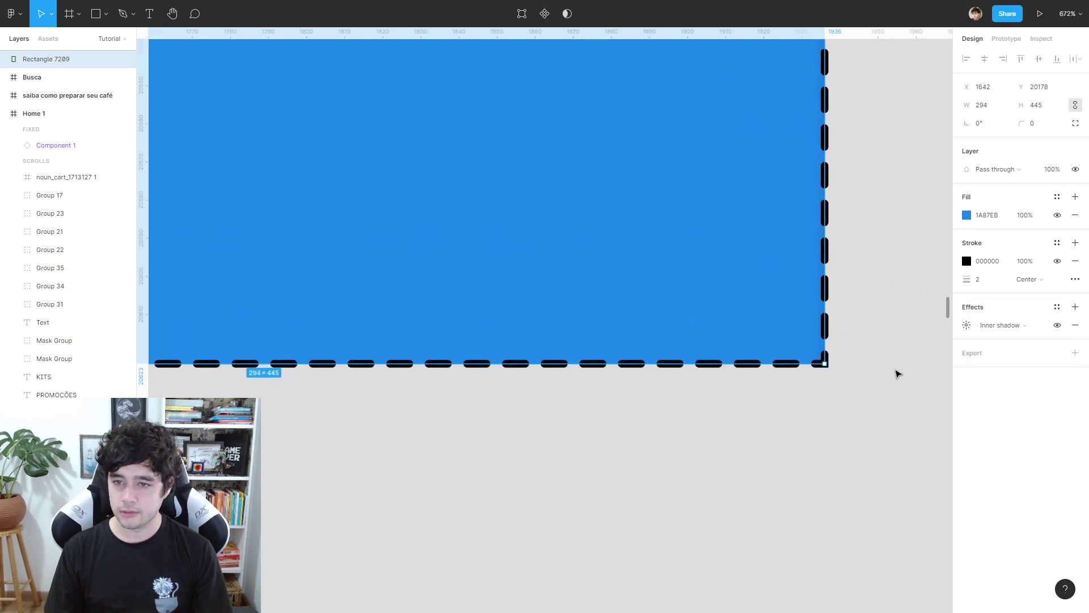
# Remove the dashed stroke from the rectangle.
pyautogui.click(1076, 262)
pyautogui.scroll(1, 866, 407)
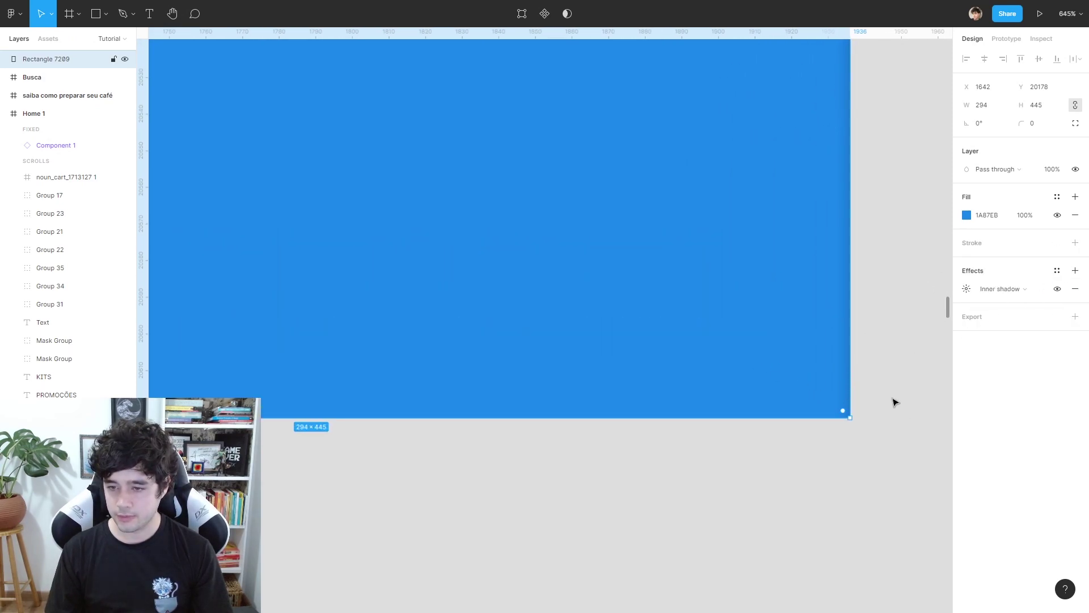
pyautogui.scroll(5, 874, 295)
pyautogui.scroll(-5, 701, 311)
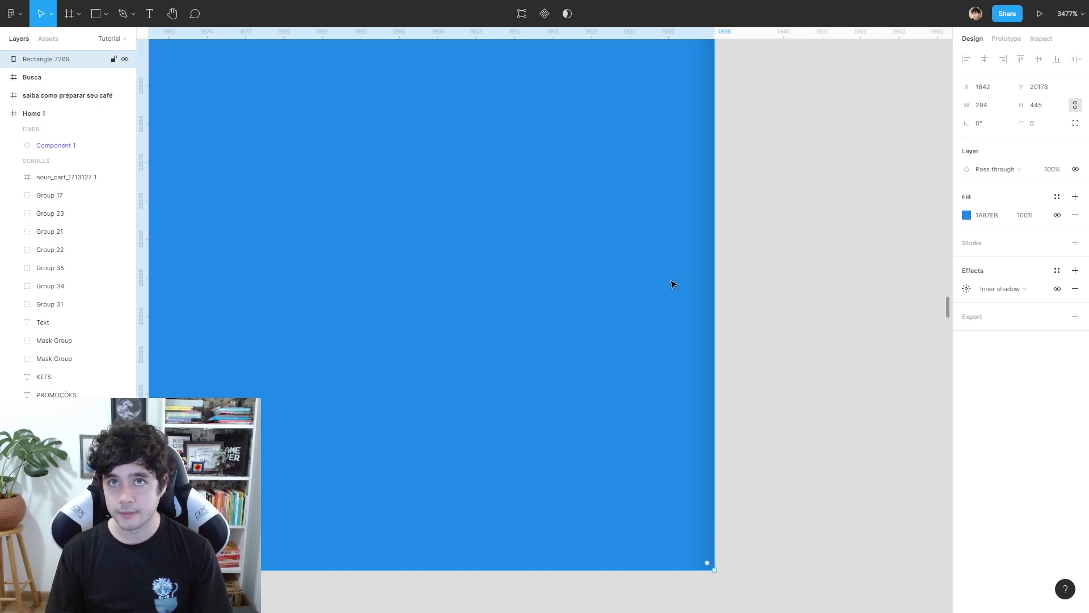
# Try Layer blur and Background blur, then return the effect to Drop shadow.
pyautogui.click(1026, 289)
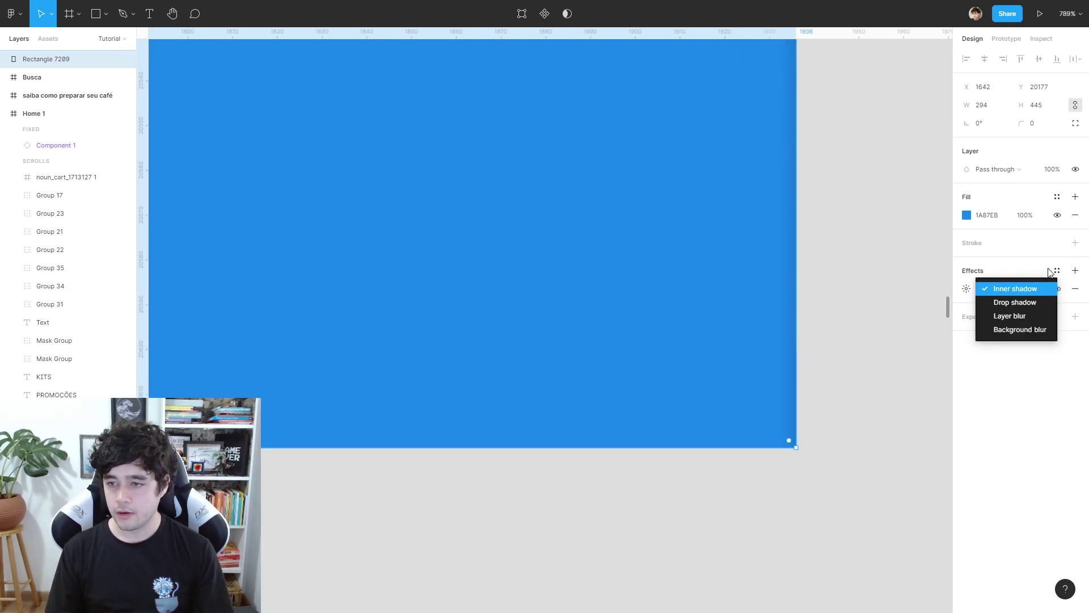
pyautogui.click(1032, 315)
pyautogui.scroll(-3, 868, 279)
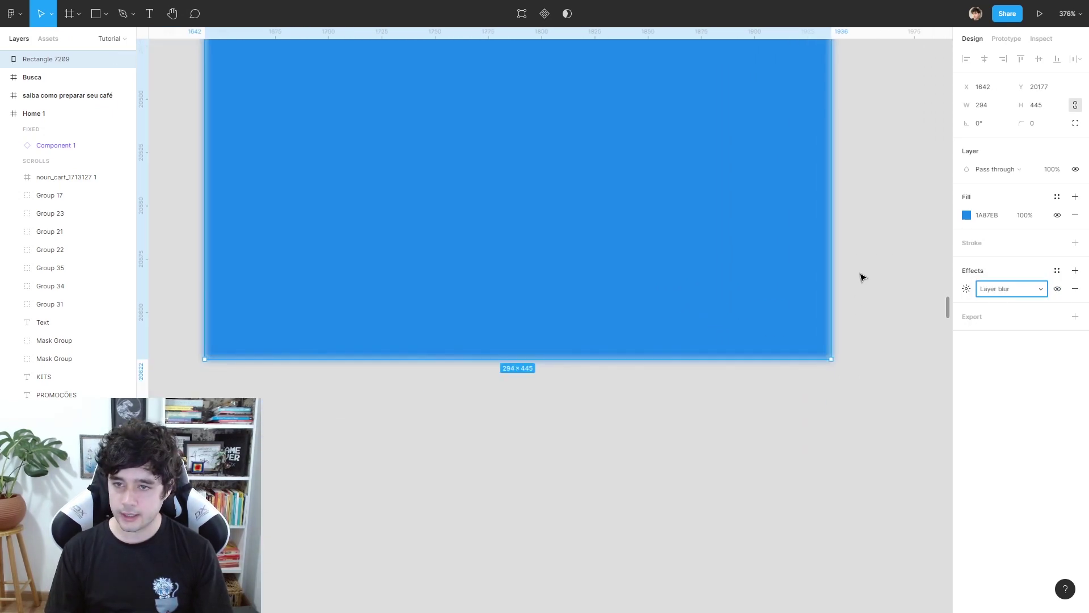
pyautogui.click(1028, 289)
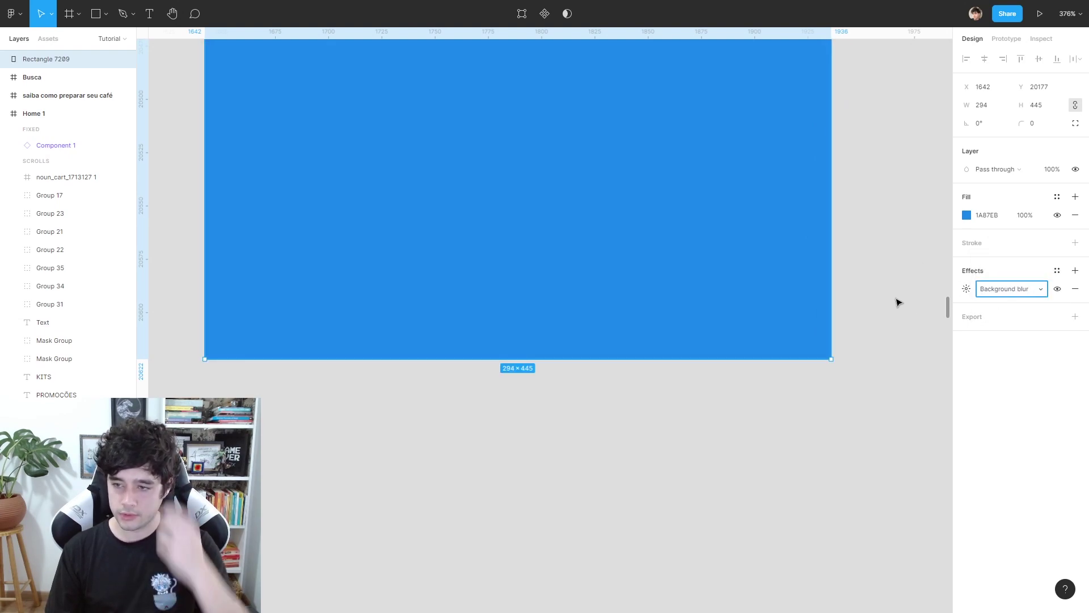
pyautogui.scroll(1, 896, 302)
pyautogui.click(994, 289)
pyautogui.click(1030, 260)
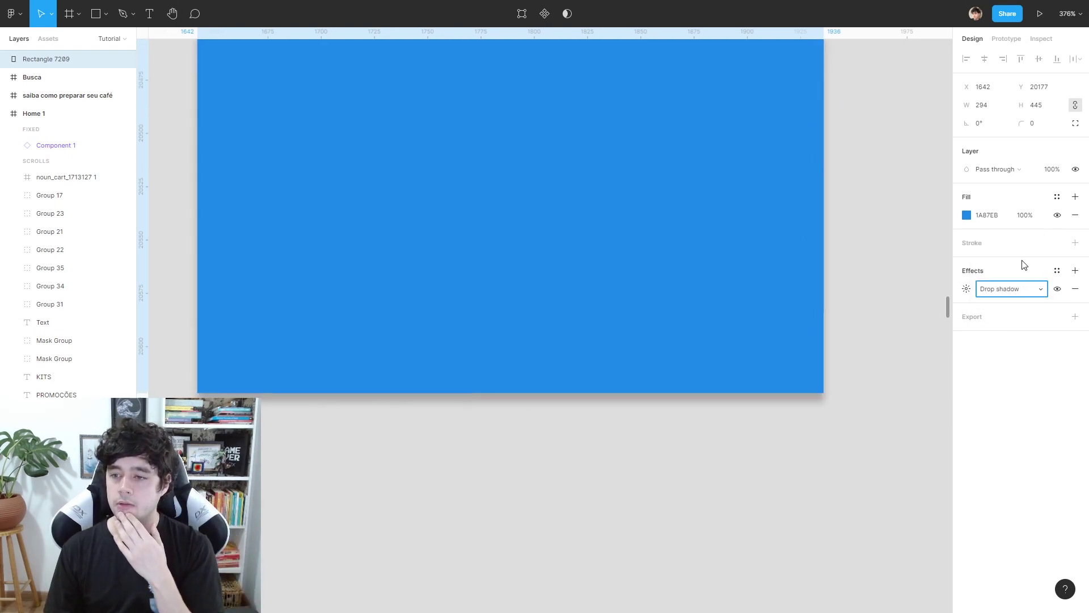
pyautogui.scroll(-3, 859, 257)
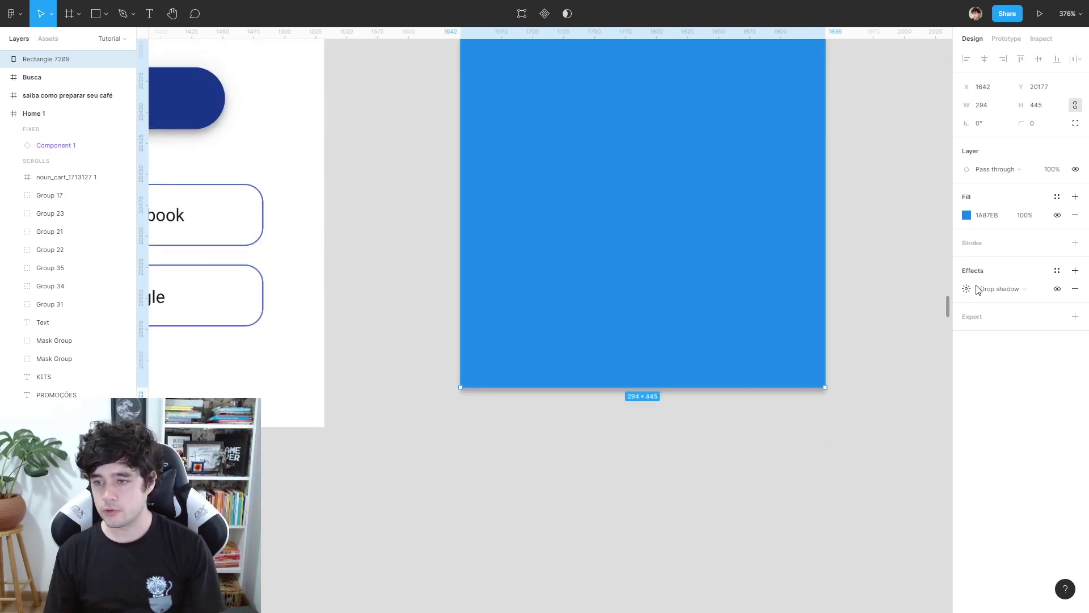
pyautogui.scroll(1, 810, 313)
pyautogui.scroll(1, 810, 312)
pyautogui.hscroll(2, 868, 236)
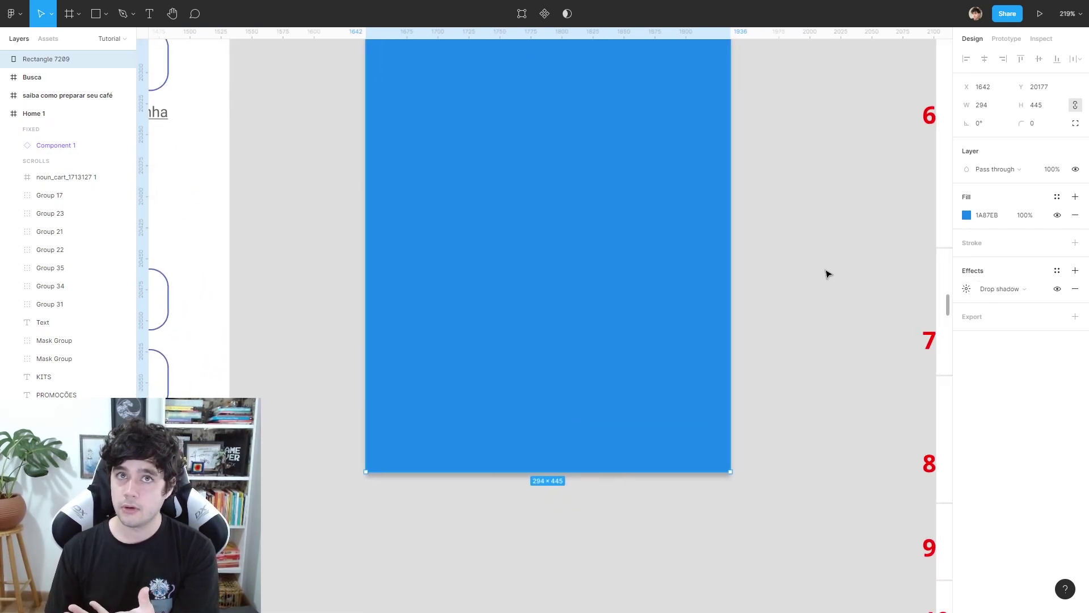
# Add more drop shadows and set the first shadow's horizontal offset to 12.
pyautogui.click(1077, 271)
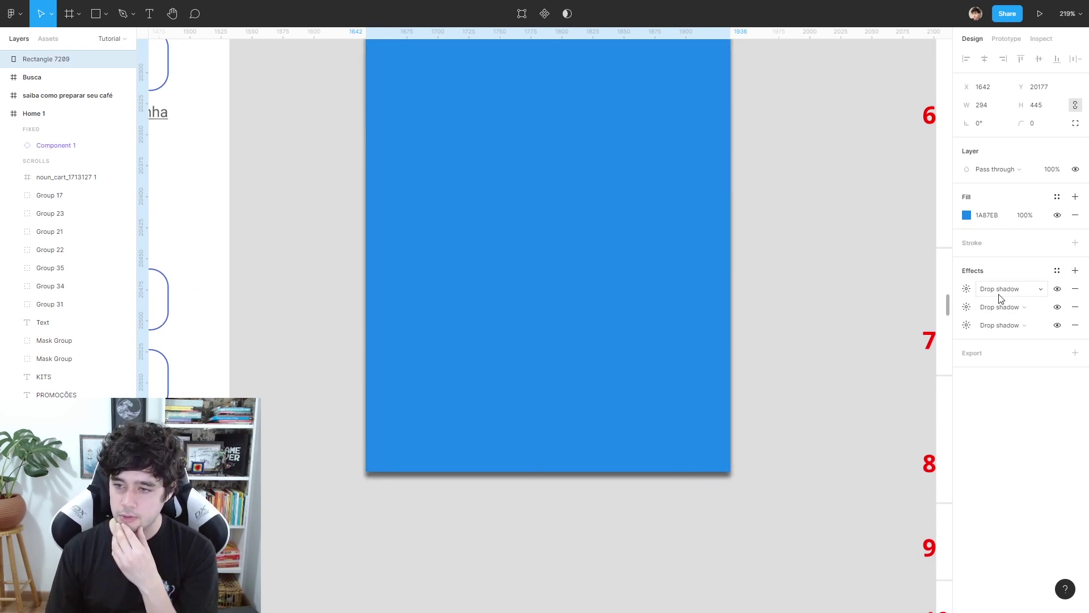
pyautogui.click(967, 289)
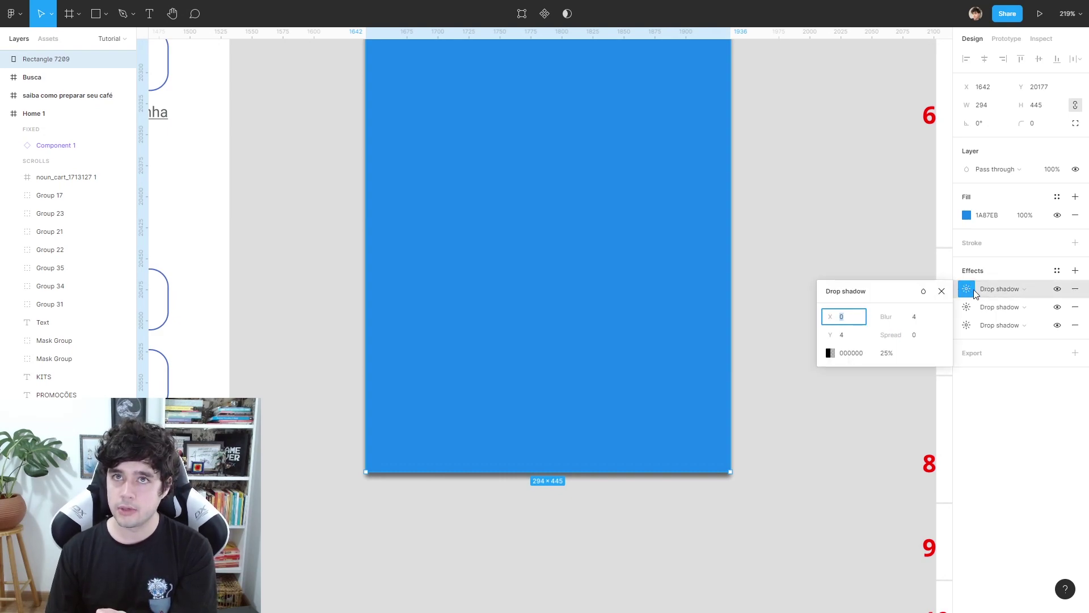
pyautogui.click(857, 334)
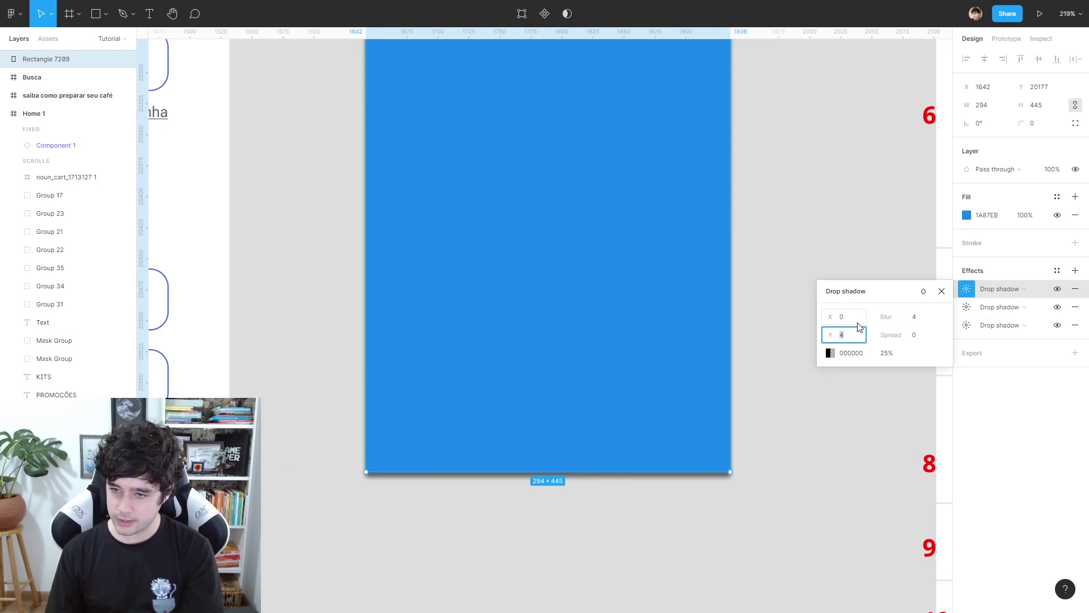
pyautogui.click(861, 317)
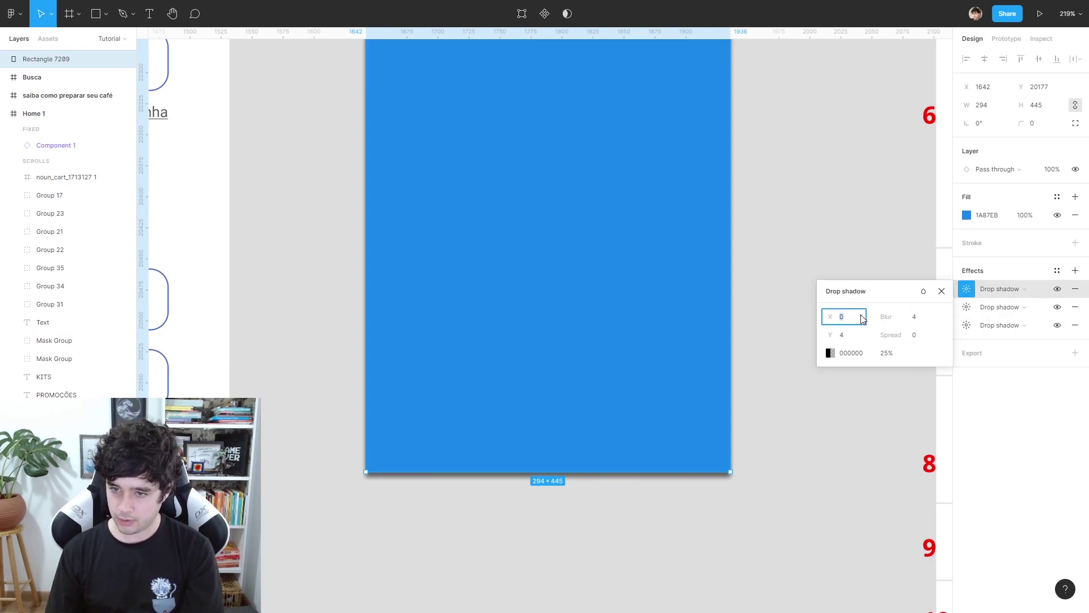
pyautogui.press('Up')
pyautogui.press('Up')
pyautogui.press('Up')
pyautogui.click(861, 335)
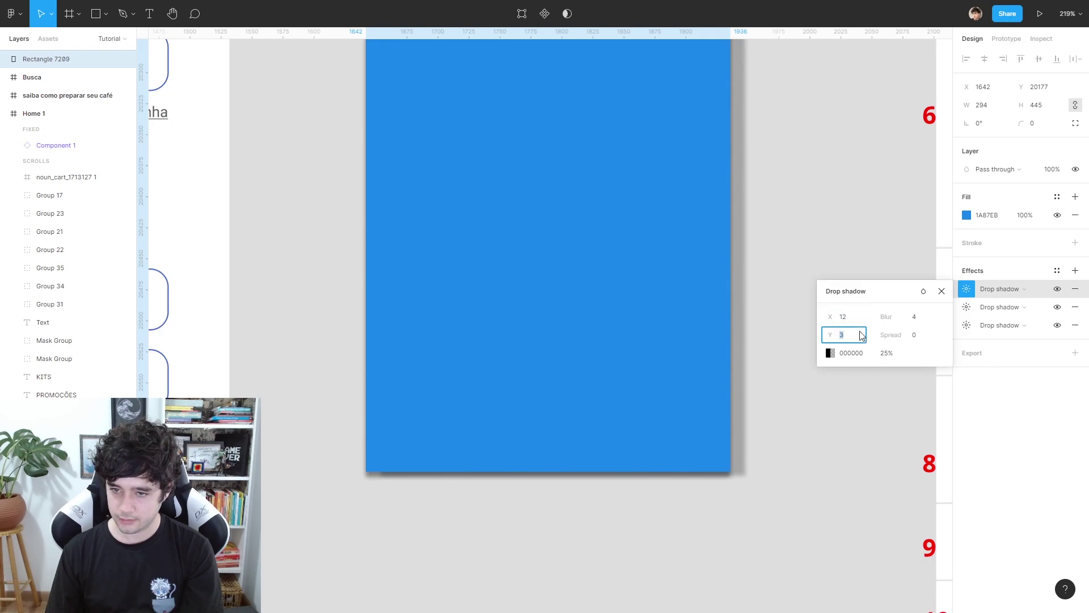
pyautogui.press('Down')
pyautogui.press('Down')
pyautogui.press('Down')
pyautogui.press('Up')
pyautogui.press('Up')
pyautogui.press('Up')
pyautogui.press('Up')
pyautogui.press('Up')
pyautogui.press('Up')
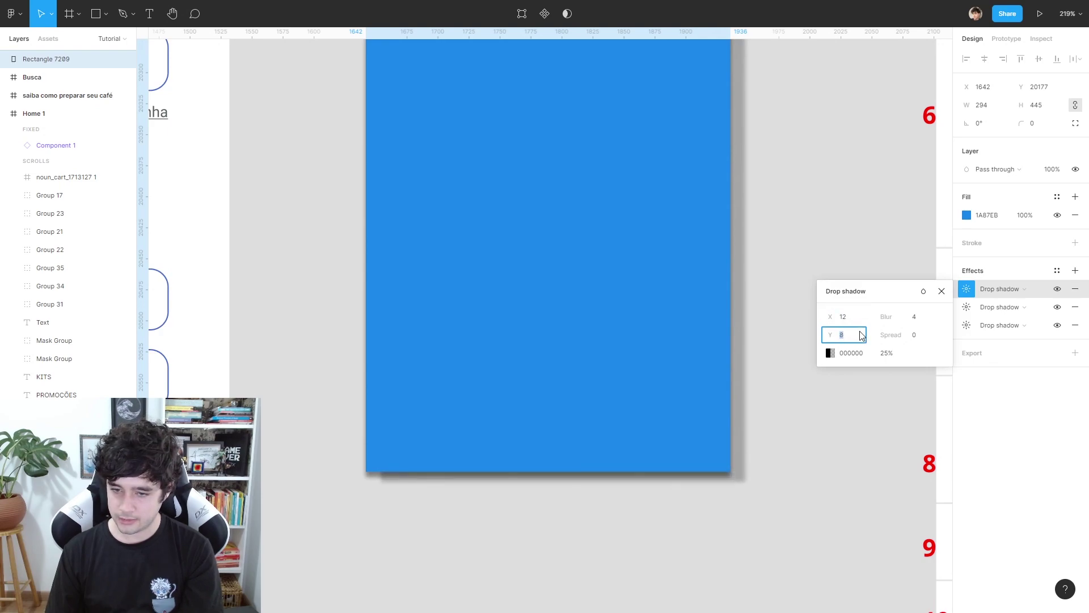
pyautogui.press('Up')
pyautogui.press('Up')
# Set the second drop shadow to X 11, Y 12, blur 8, spread 3.
pyautogui.click(967, 307)
pyautogui.click(915, 336)
pyautogui.press('Down')
pyautogui.press('Down')
pyautogui.press('Down')
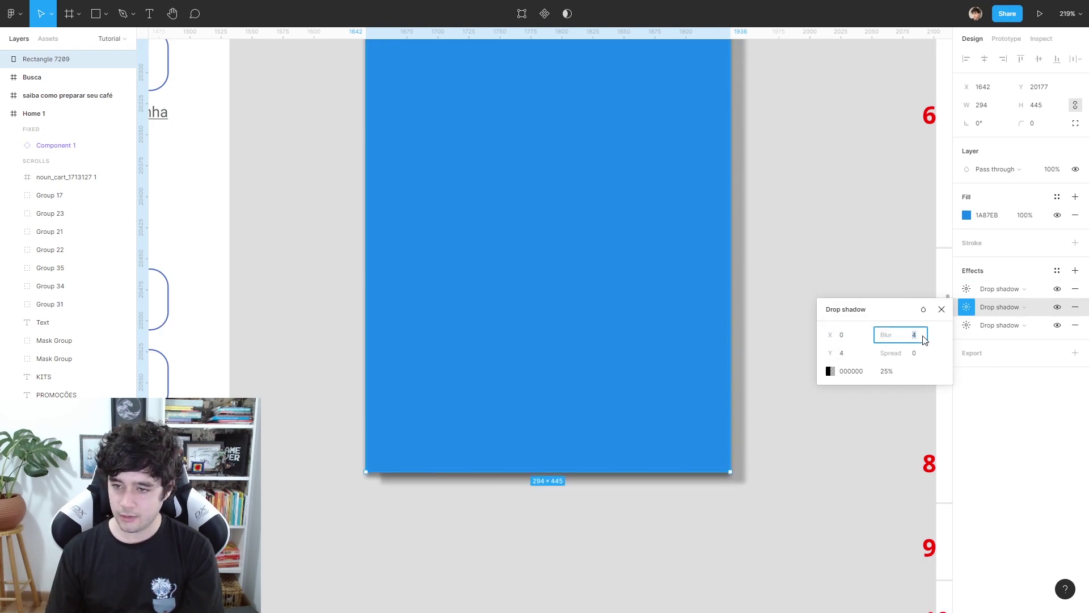
pyautogui.write('1')
pyautogui.moveTo(874, 353); pyautogui.dragTo(880, 353)
pyautogui.click(853, 352)
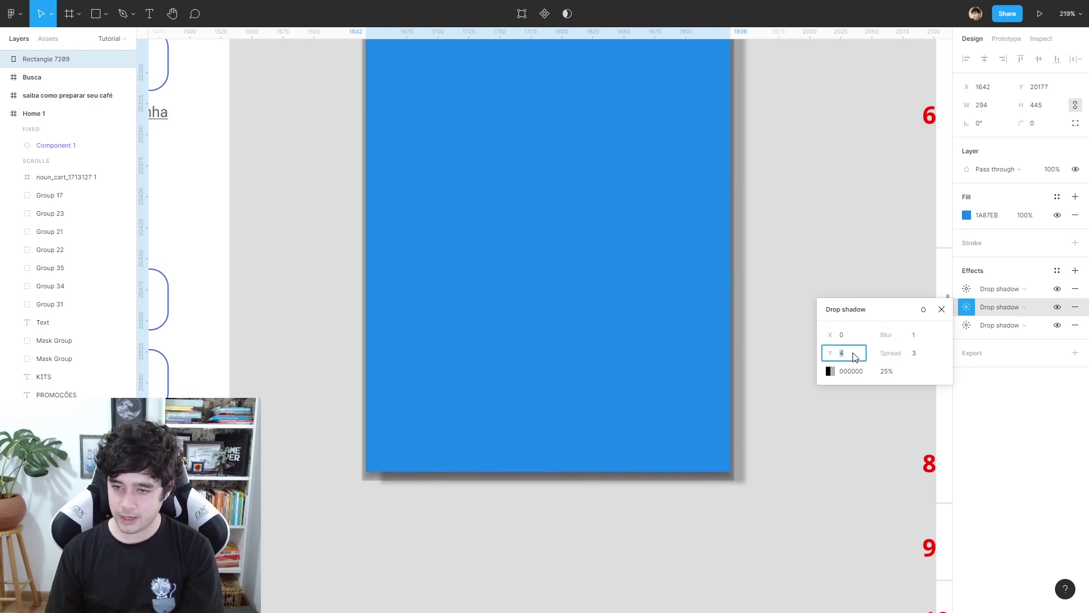
pyautogui.press('Up')
pyautogui.press('Up')
pyautogui.press('Up')
pyautogui.press('Up')
pyautogui.press('Up')
pyautogui.press('Up')
pyautogui.click(858, 336)
pyautogui.press('Up')
pyautogui.press('Up')
pyautogui.press('Up')
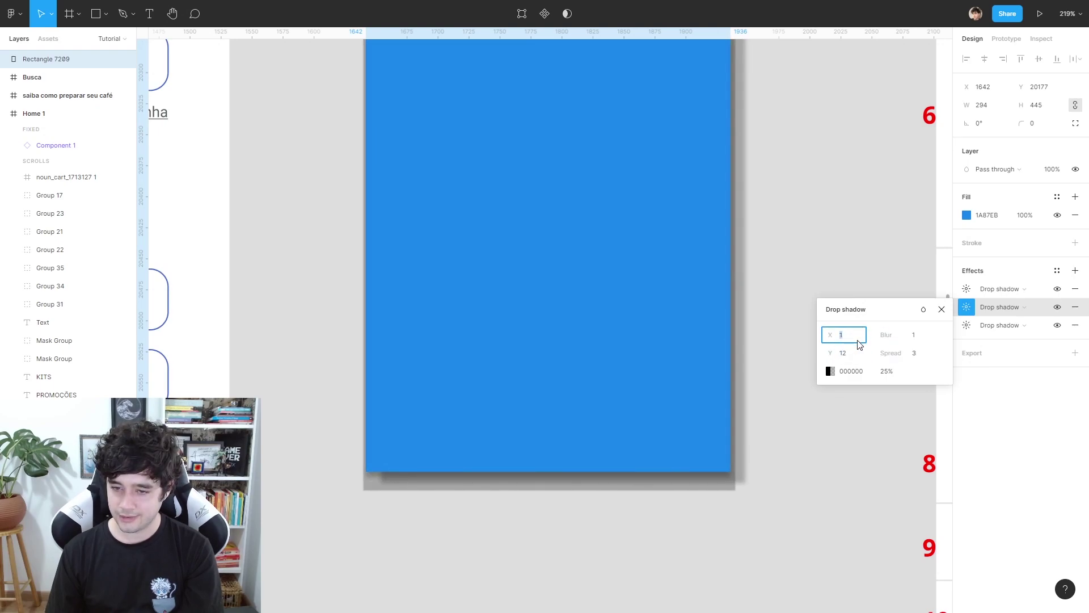
pyautogui.press('Up')
pyautogui.press('Up')
pyautogui.press('Up')
pyautogui.click(914, 335)
pyautogui.press('Up')
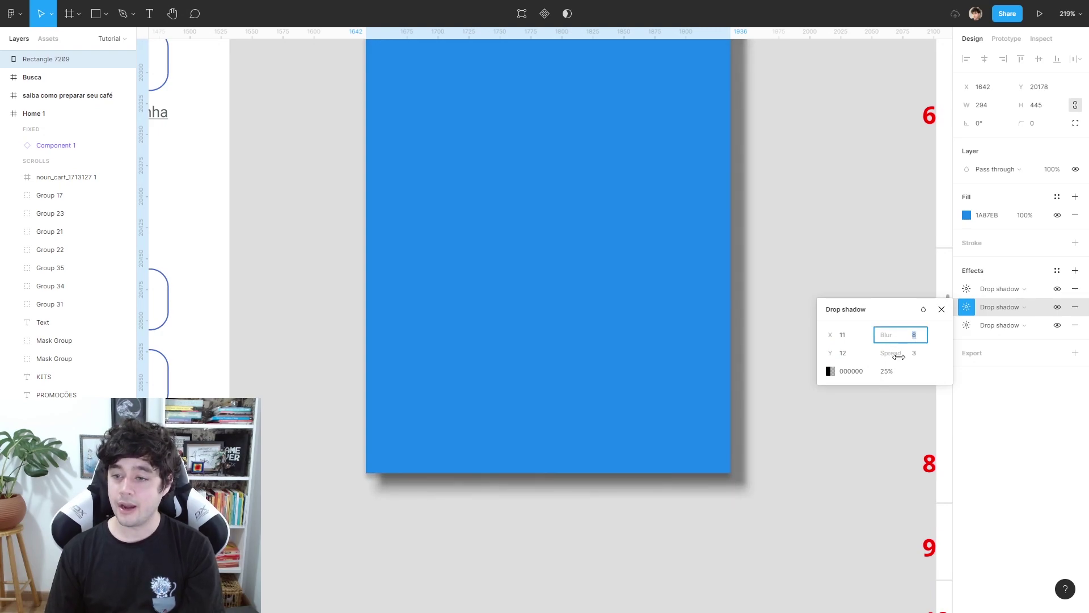
pyautogui.click(1016, 418)
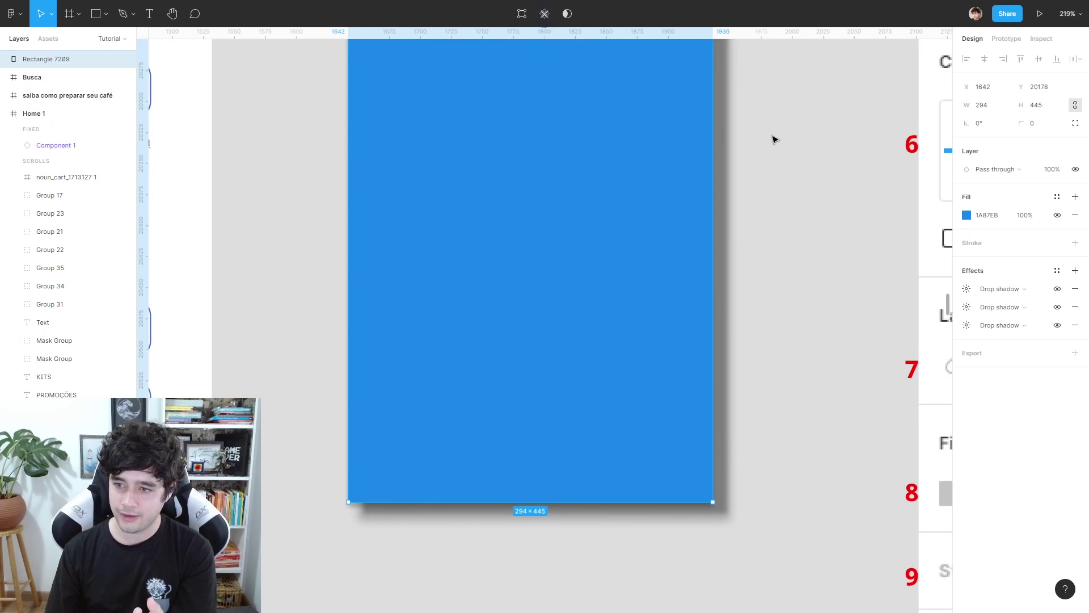
# Remove the extra drop shadow and set the remaining shadow's blur to 17.
pyautogui.click(1075, 289)
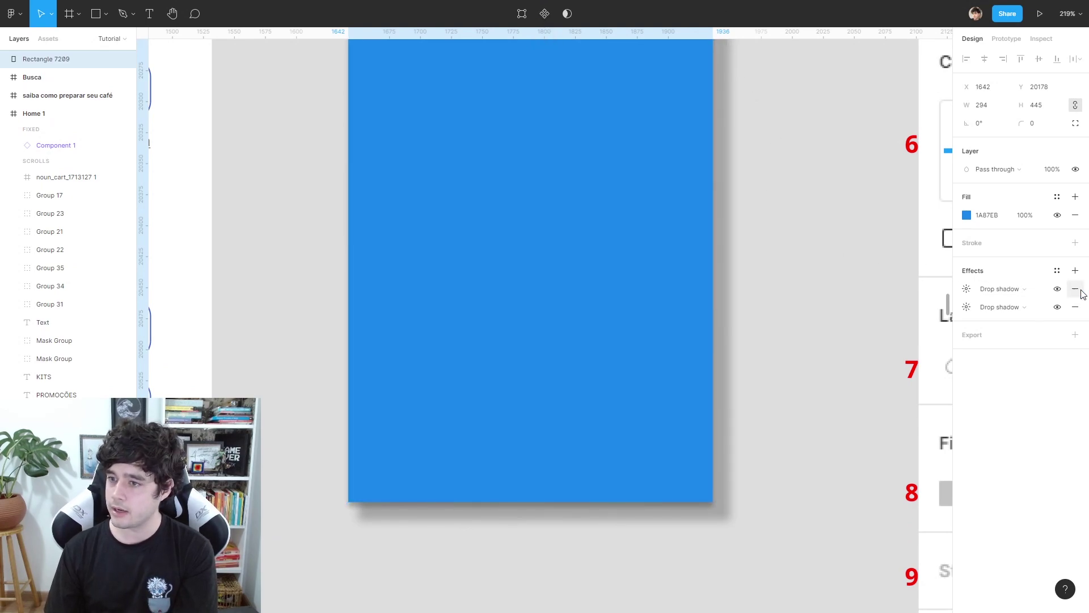
pyautogui.moveTo(793, 290); pyautogui.dragTo(799, 296)
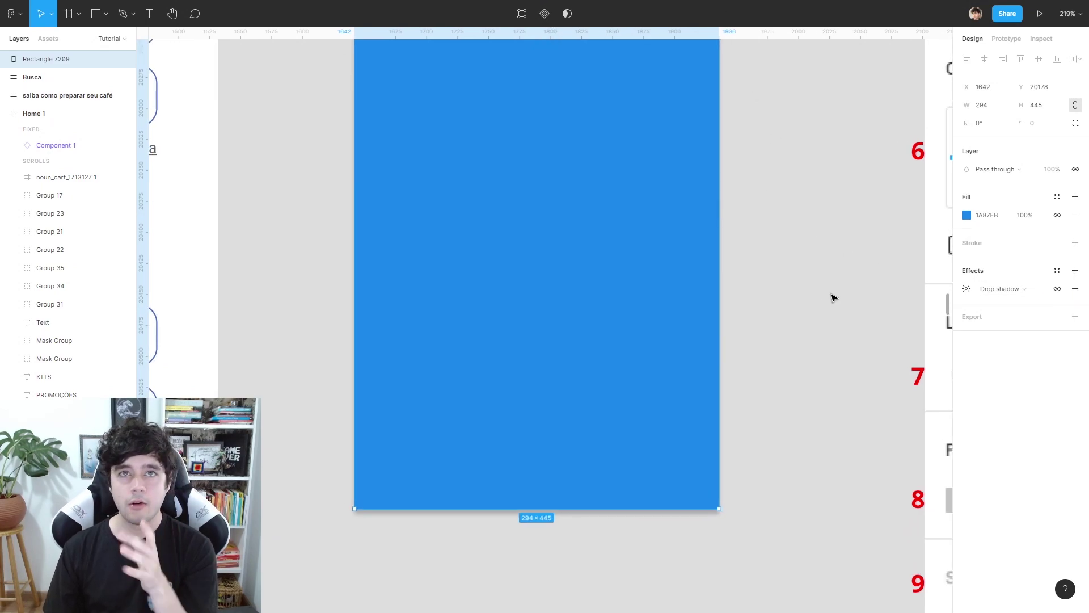
pyautogui.click(964, 290)
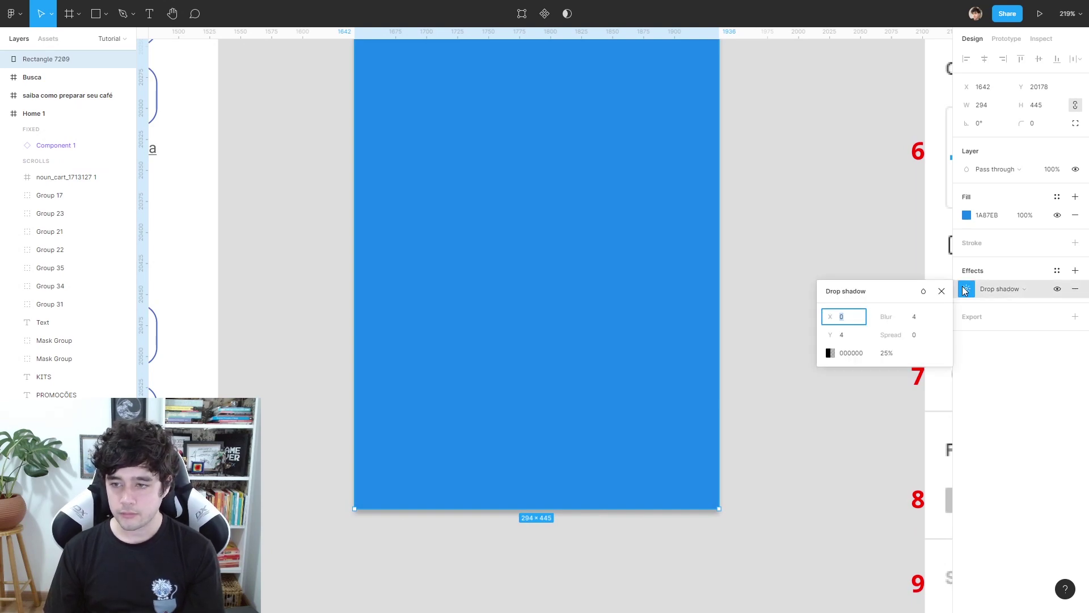
pyautogui.click(915, 319)
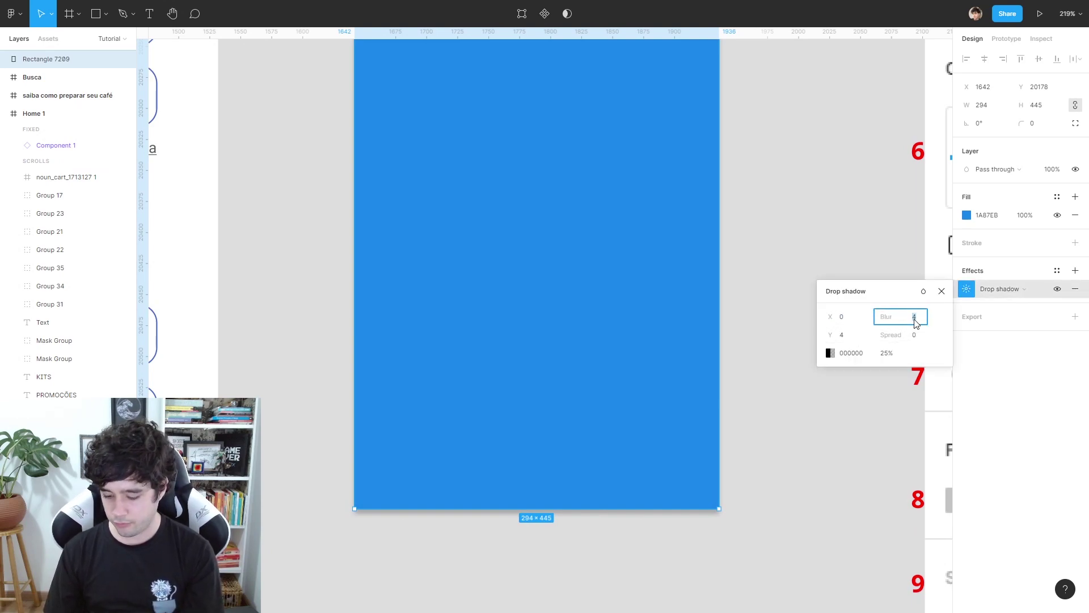
pyautogui.write('17')
pyautogui.press('Return')
# Set the shadow's Y offset to 13 and its colour to red FF0000.
pyautogui.click(863, 336)
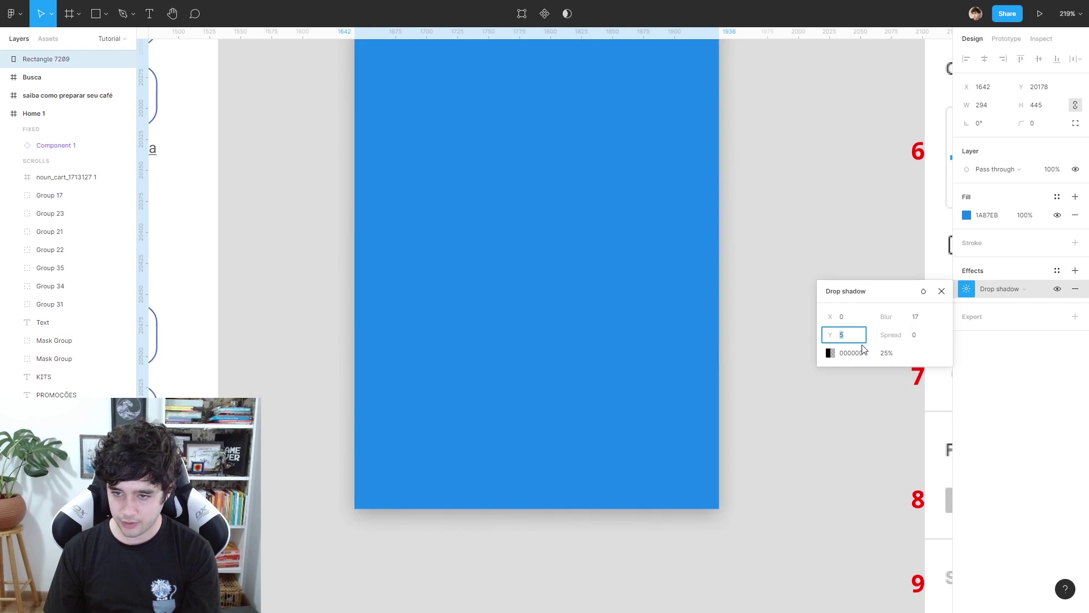
pyautogui.write('13')
pyautogui.press('Return')
pyautogui.click(830, 355)
pyautogui.moveTo(815, 362); pyautogui.dragTo(835, 307)
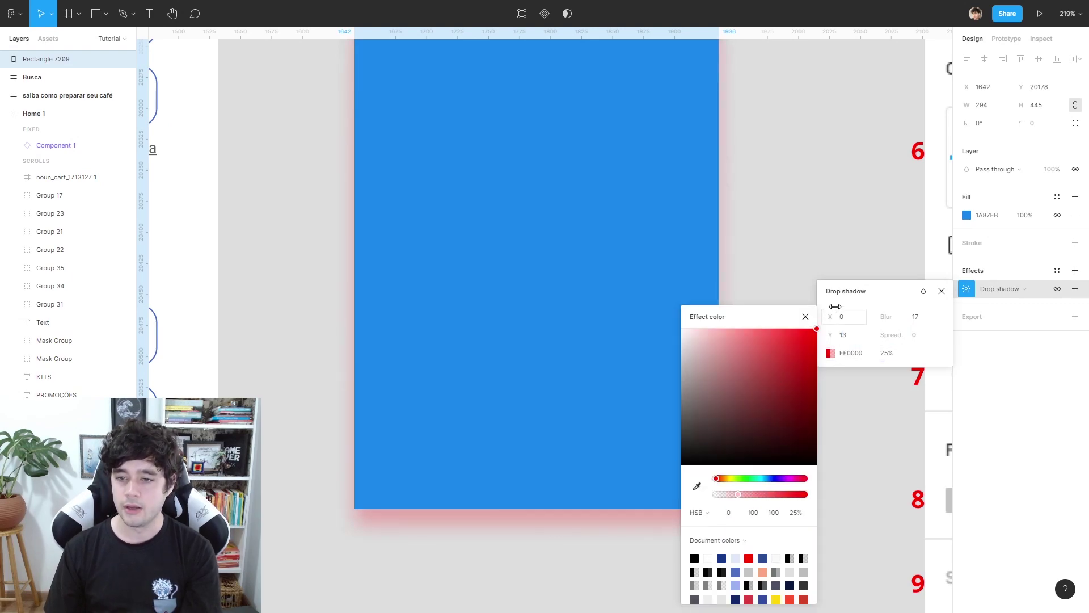
pyautogui.click(805, 316)
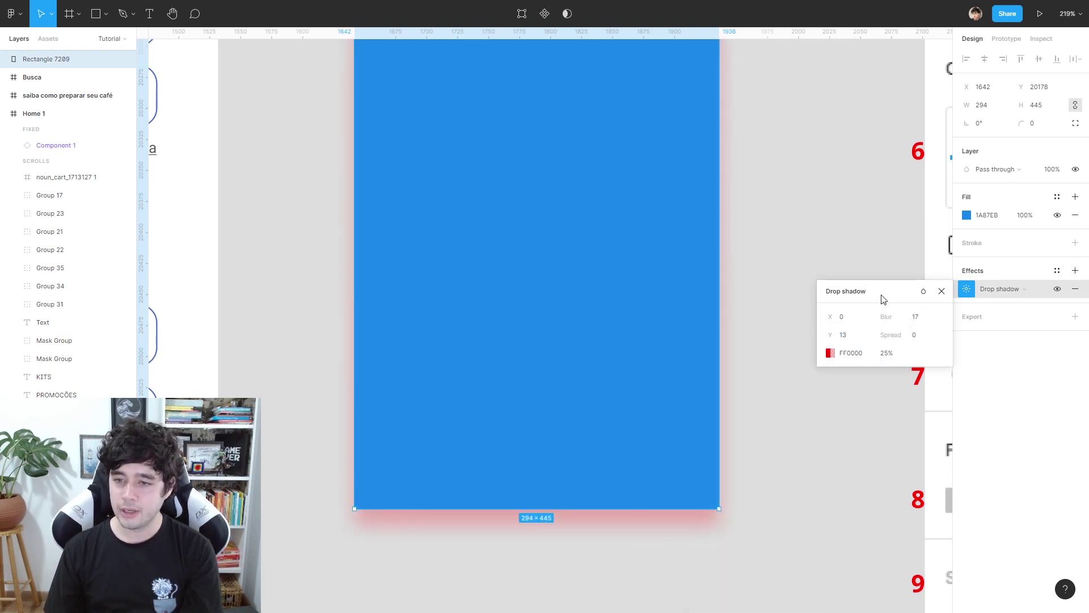
pyautogui.click(942, 286)
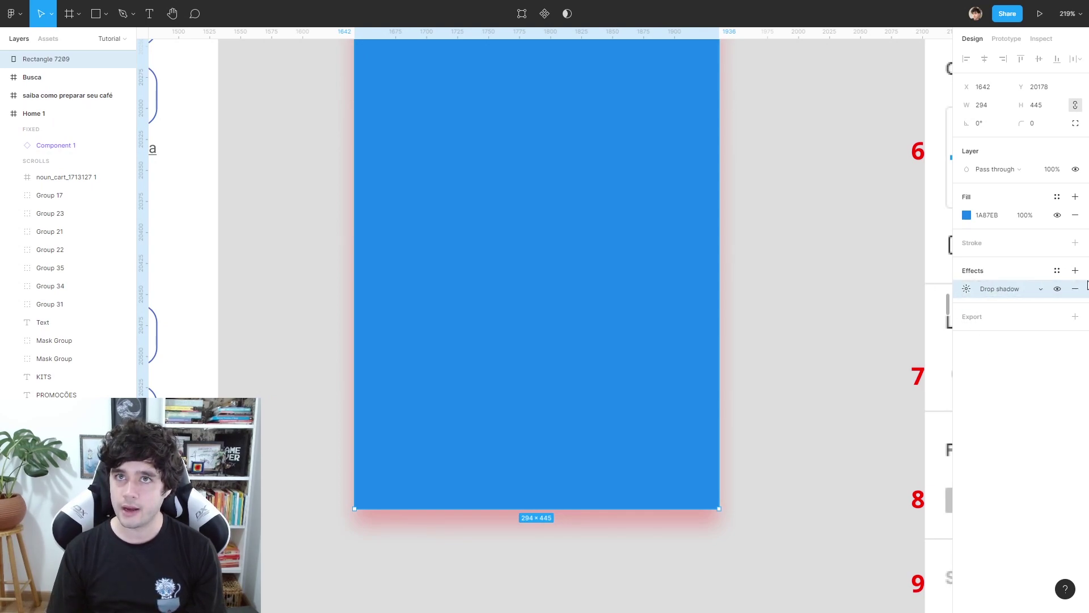
# Deselect the rectangle and zoom out.
pyautogui.click(806, 370)
pyautogui.scroll(-2, 778, 287)
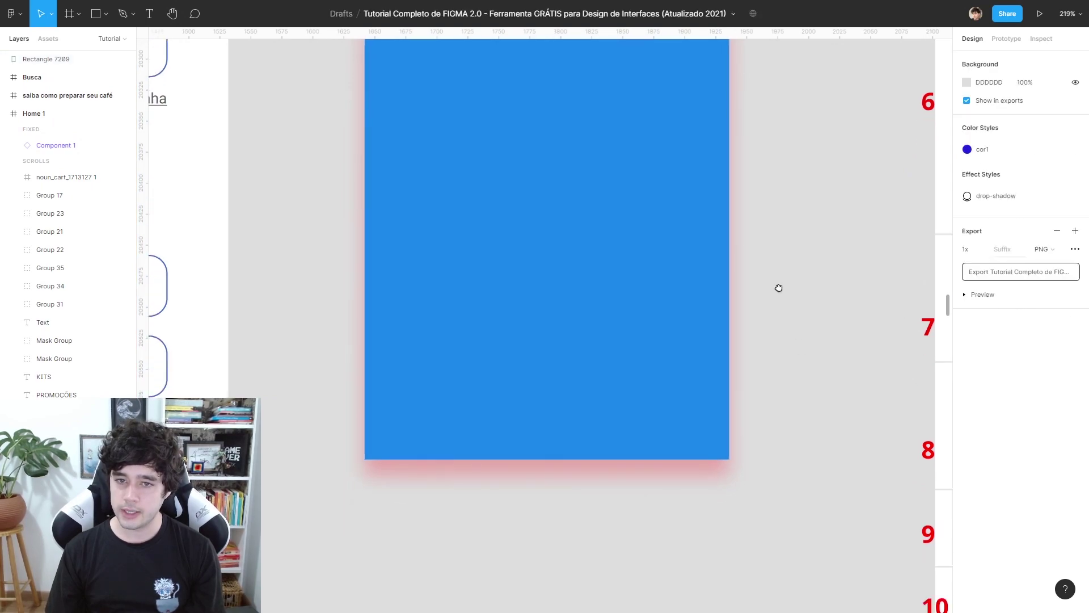
pyautogui.keyDown('ctrl'); pyautogui.scroll(-3, 781, 340); pyautogui.keyUp('ctrl')
pyautogui.keyDown('ctrl'); pyautogui.scroll(-1, 681, 397); pyautogui.keyUp('ctrl')
# Bring the login mockup into view and select the Login button group.
pyautogui.scroll(2, 647, 559)
pyautogui.hscroll(-2, 646, 560)
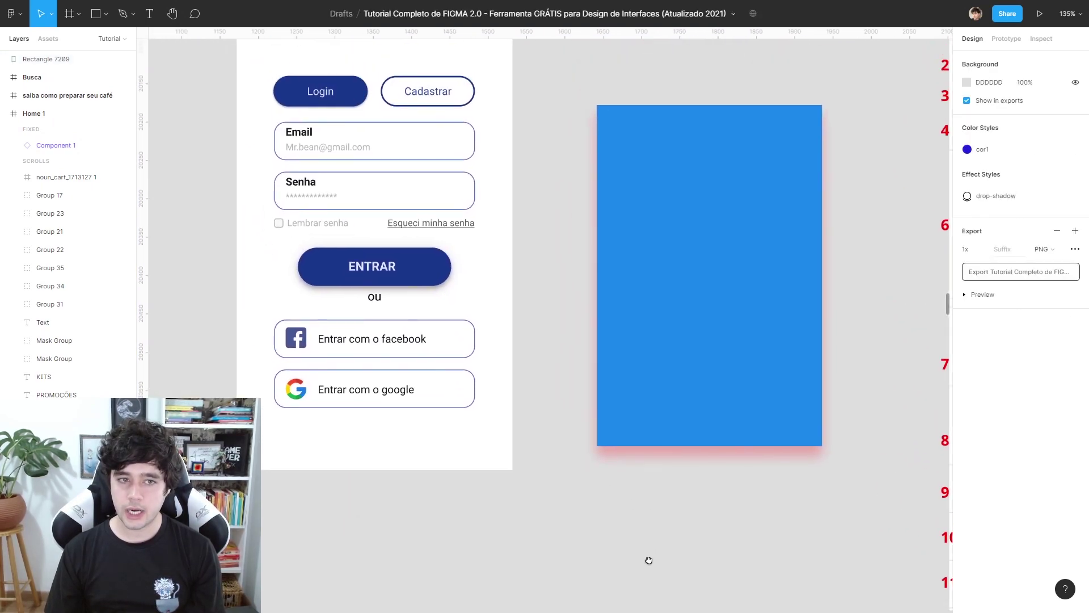
pyautogui.scroll(1, 646, 572)
pyautogui.hscroll(-2, 527, 256)
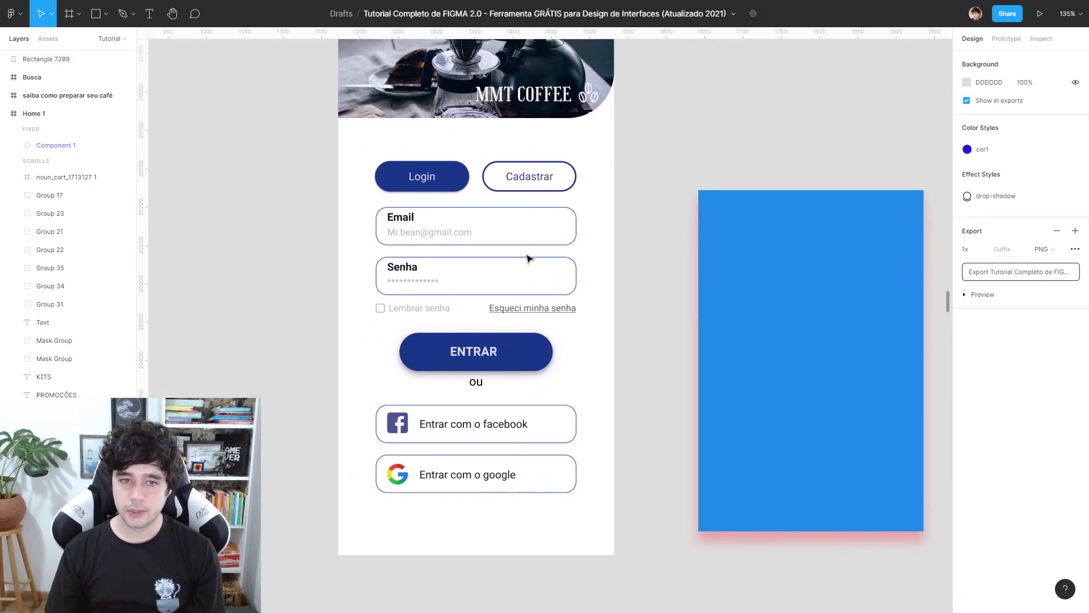
pyautogui.doubleClick(463, 179)
pyautogui.click(1075, 360)
pyautogui.click(1076, 360)
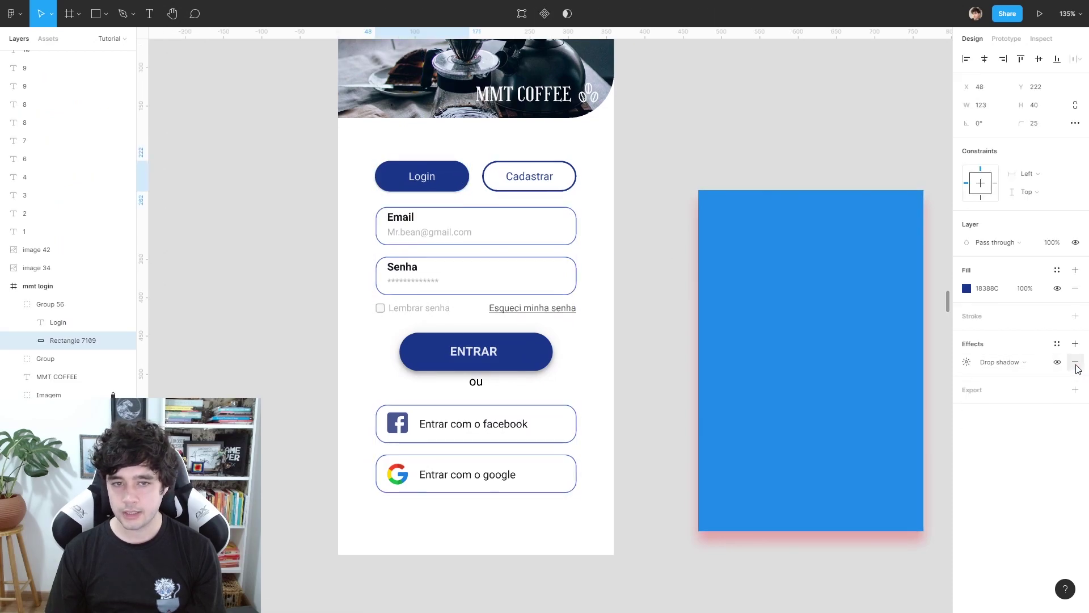
pyautogui.click(660, 170)
pyautogui.click(457, 177)
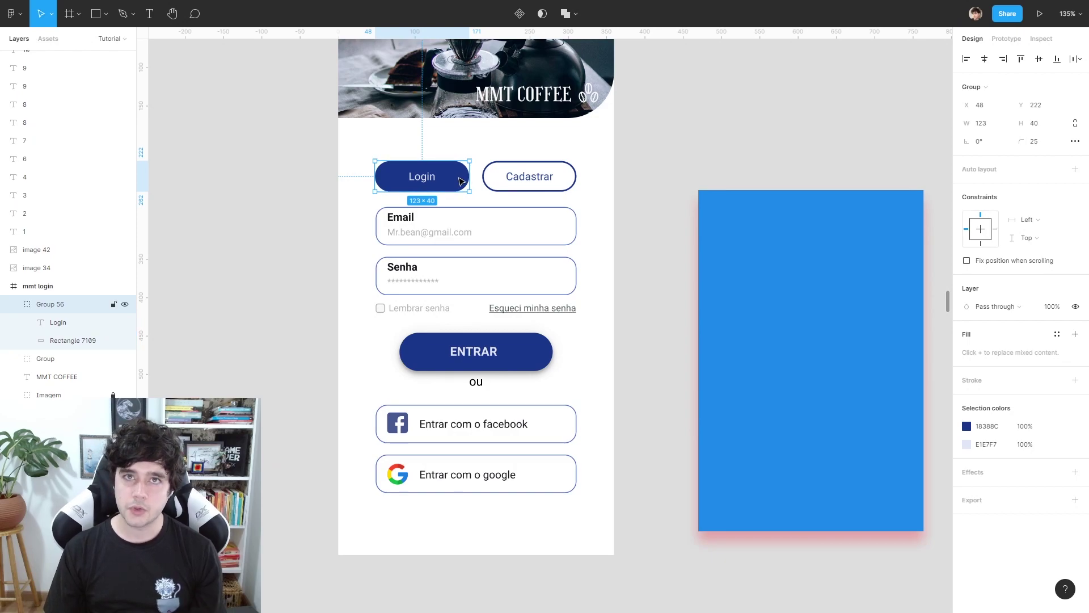
# Paste the copied drop shadow onto the Login button's background rectangle and select its fill.
pyautogui.moveTo(464, 181); pyautogui.dragTo(464, 185)
pyautogui.hotkey('ctrl', 'z')
pyautogui.press('Escape')
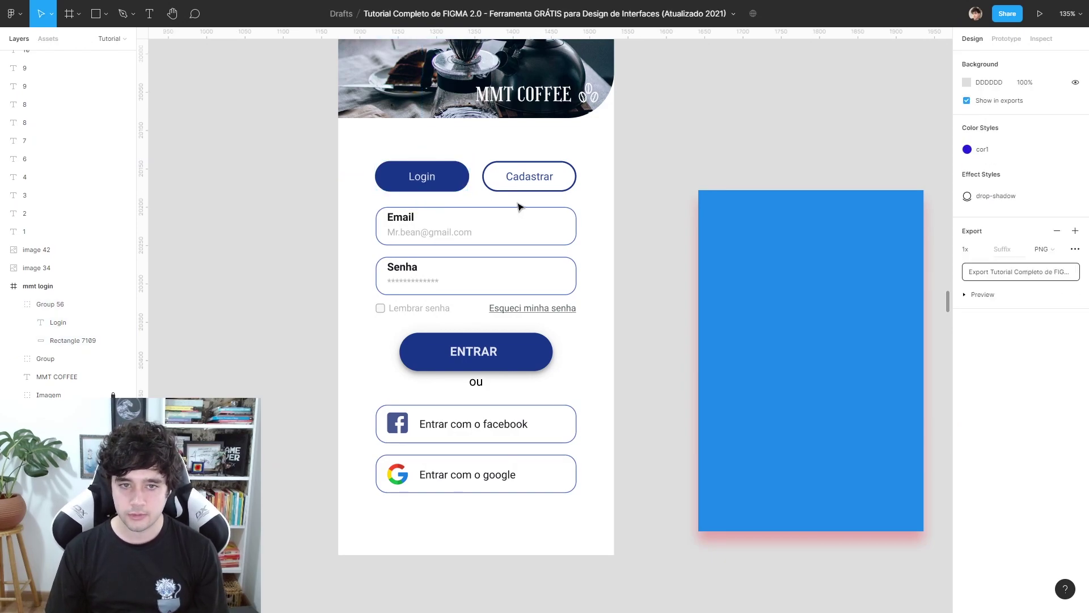
pyautogui.keyDown('ctrl'); pyautogui.click(449, 162); pyautogui.keyUp('ctrl')
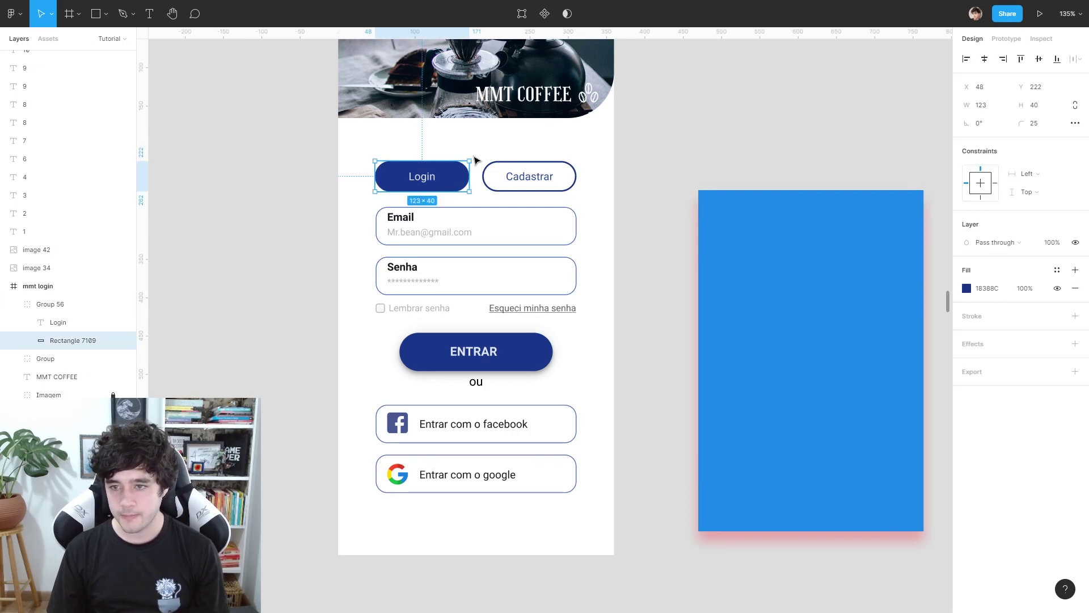
pyautogui.hotkey('ctrl', 'v')
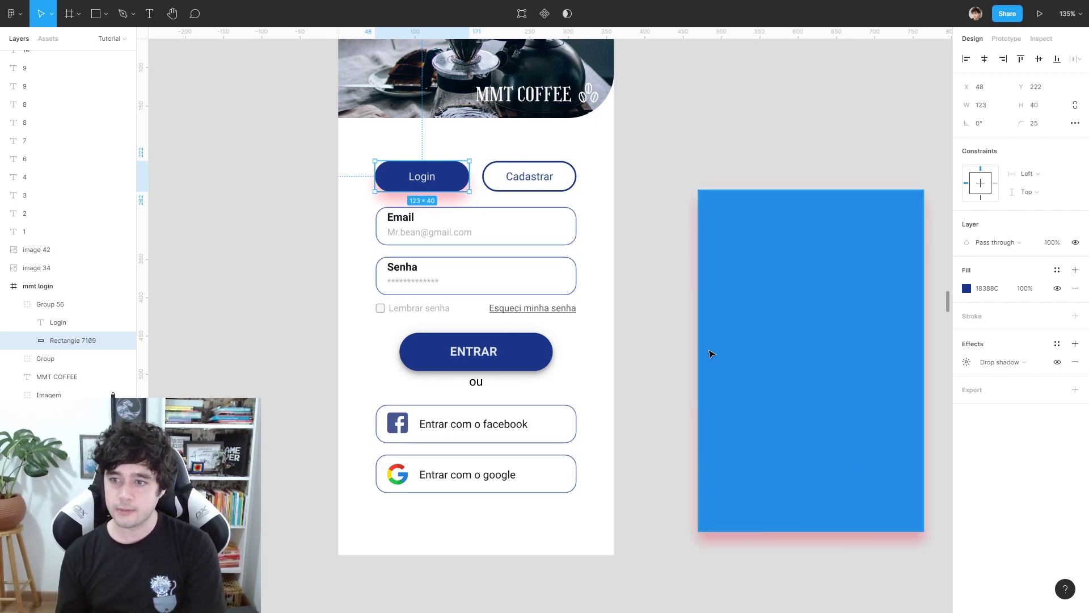
pyautogui.click(959, 289)
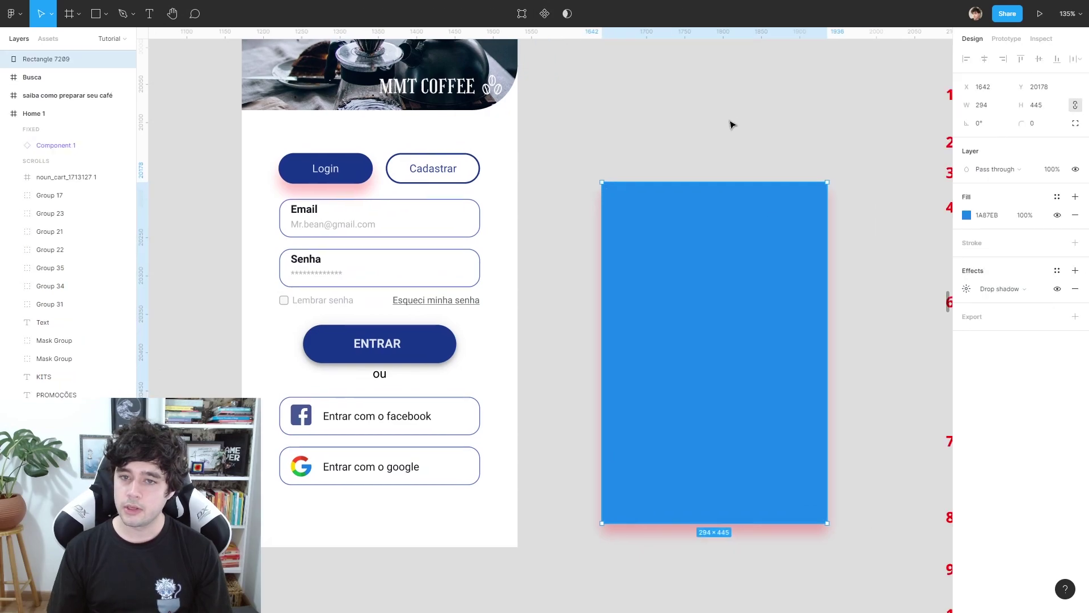
# Paste the navy 18388C fill over the blue rectangle's 1A87EB fill.
pyautogui.hotkey('ctrl', 'v')
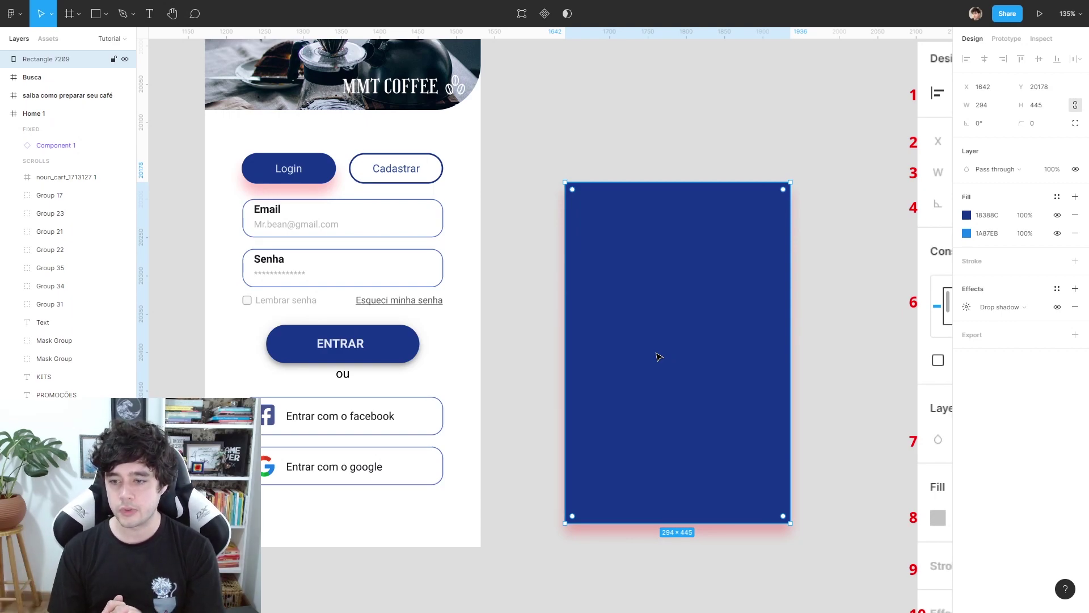
pyautogui.moveTo(775, 351); pyautogui.dragTo(571, 165)
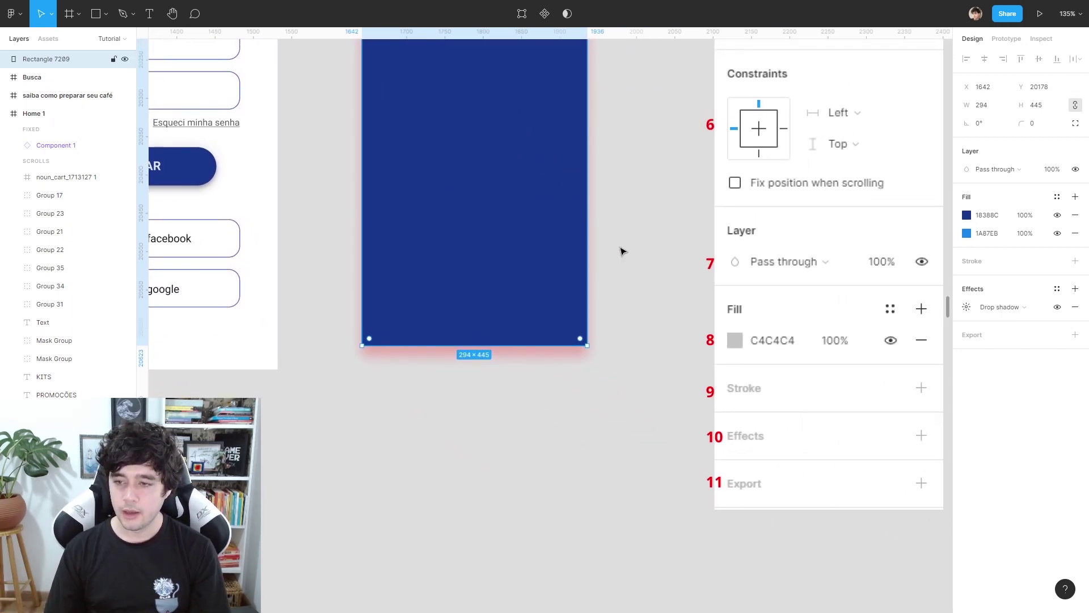
pyautogui.moveTo(638, 160); pyautogui.dragTo(751, 272)
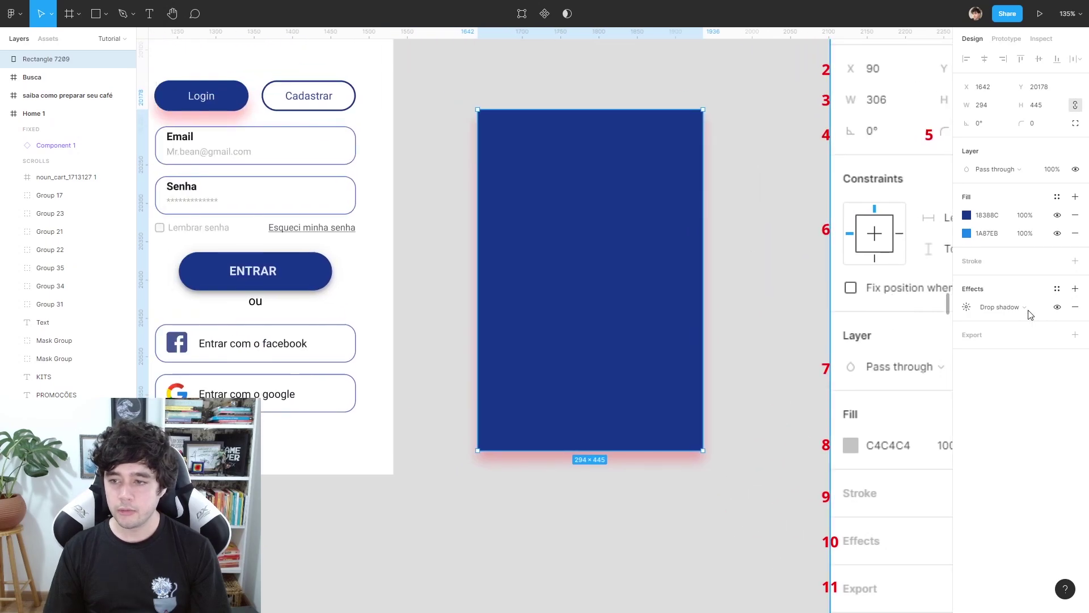
# Add a 1x PNG export setting to the blue rectangle.
pyautogui.click(1075, 335)
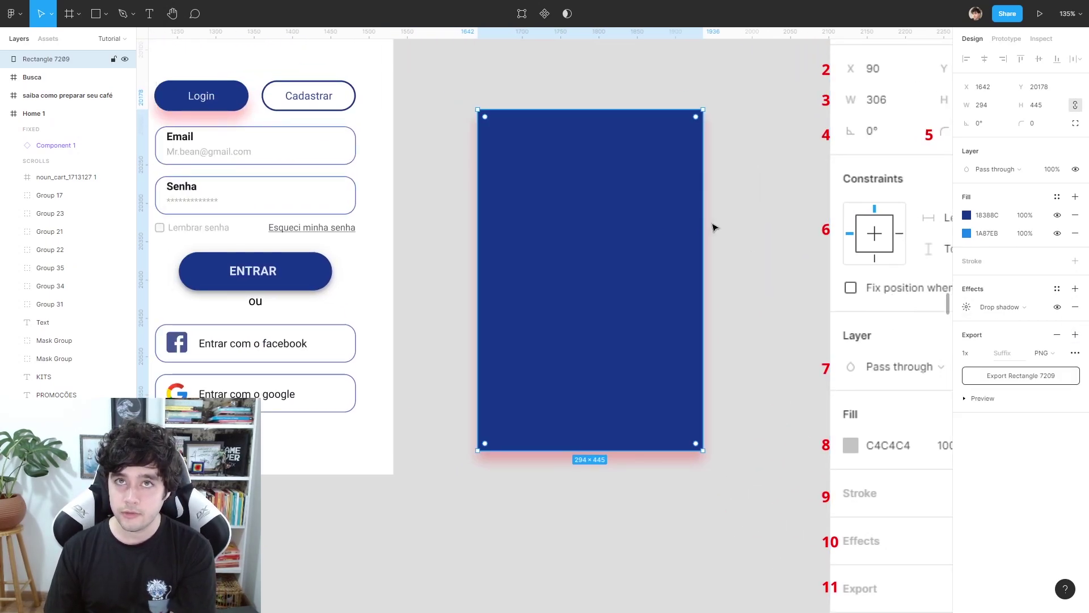
pyautogui.hscroll(-5, 817, 301)
pyautogui.scroll(3, 818, 302)
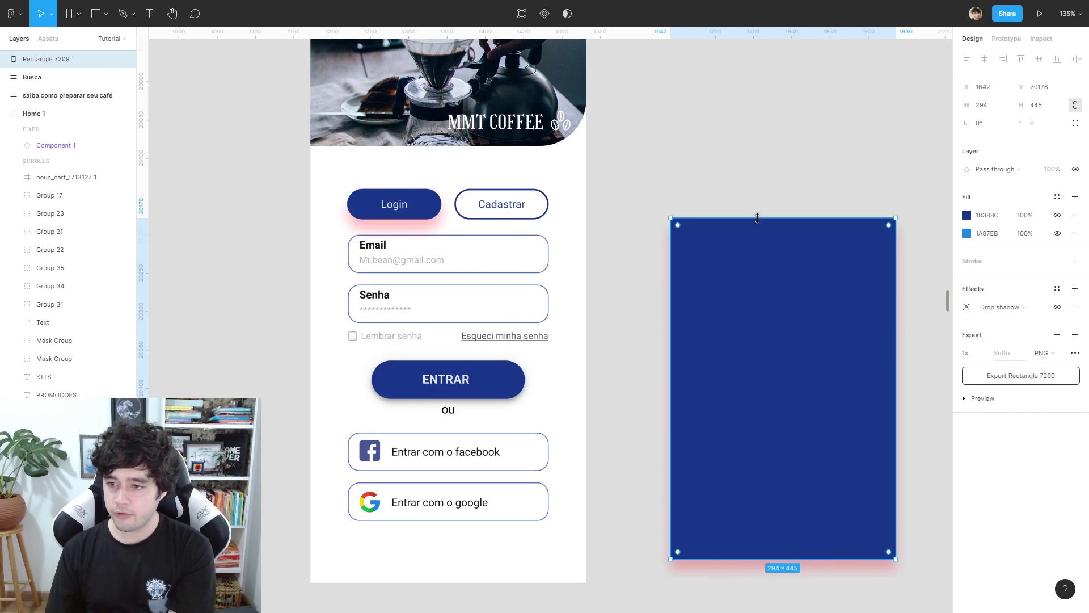
pyautogui.scroll(3, 801, 304)
pyautogui.hscroll(-2, 801, 305)
# Export the mmt login frame as a 1x PNG.
pyautogui.click(376, 101)
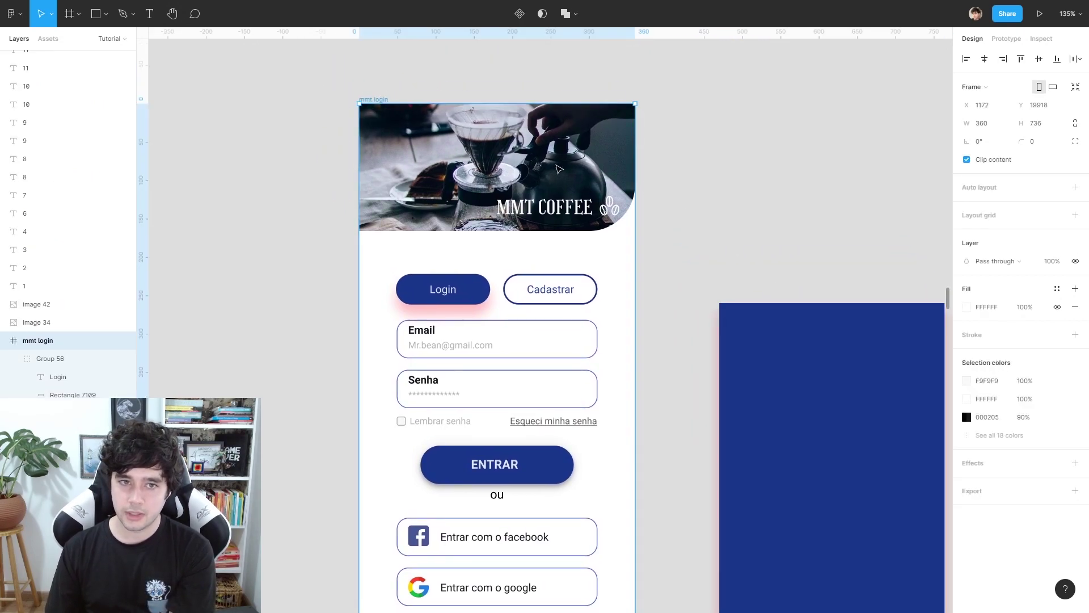
pyautogui.hscroll(-1, 453, 151)
pyautogui.moveTo(453, 151); pyautogui.dragTo(517, 126)
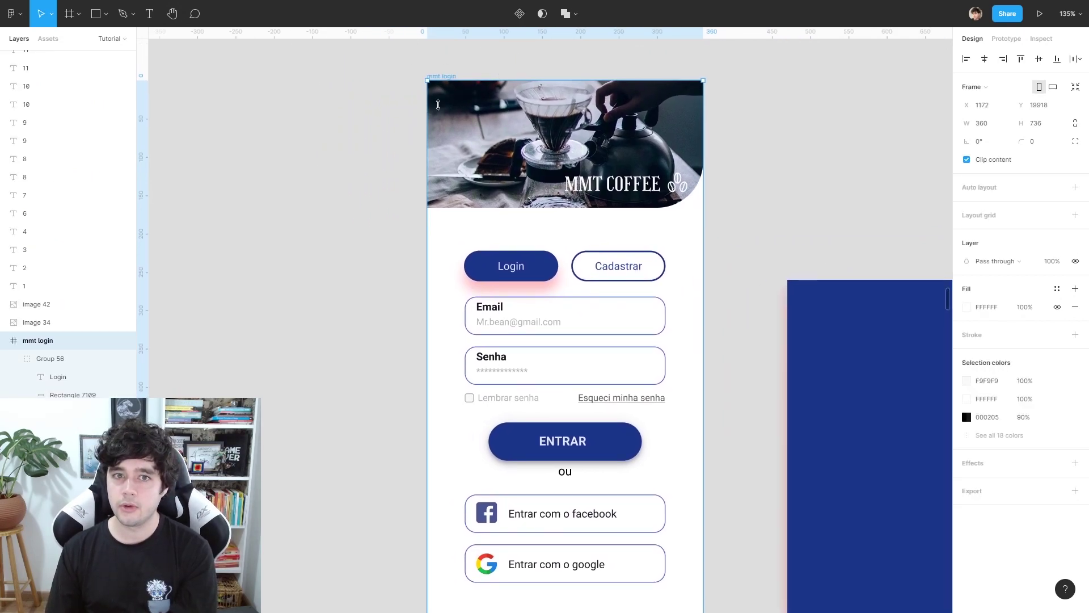
pyautogui.click(1076, 491)
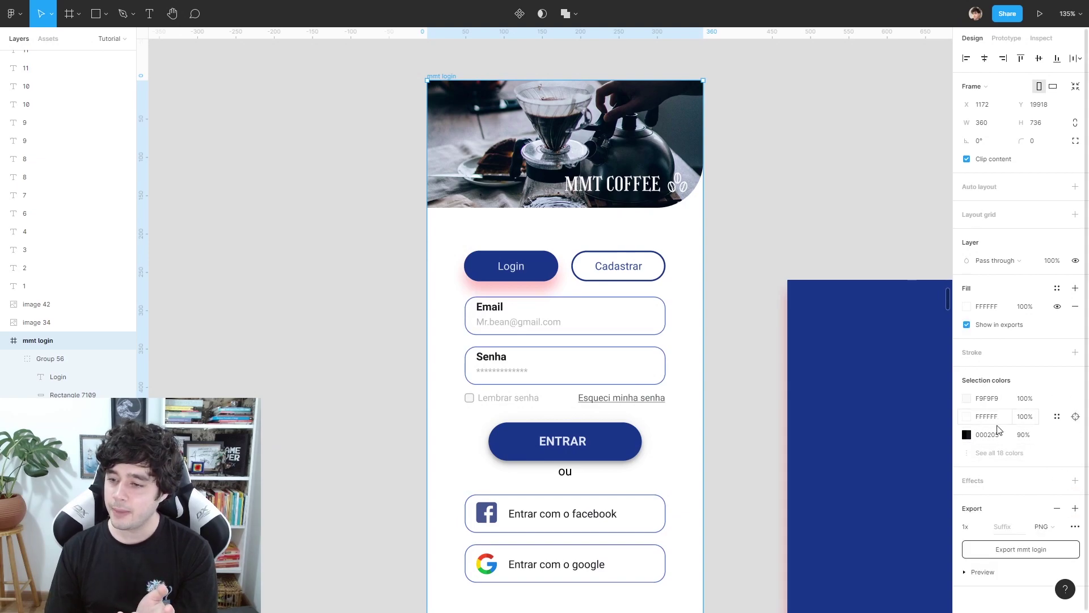
pyautogui.click(1060, 526)
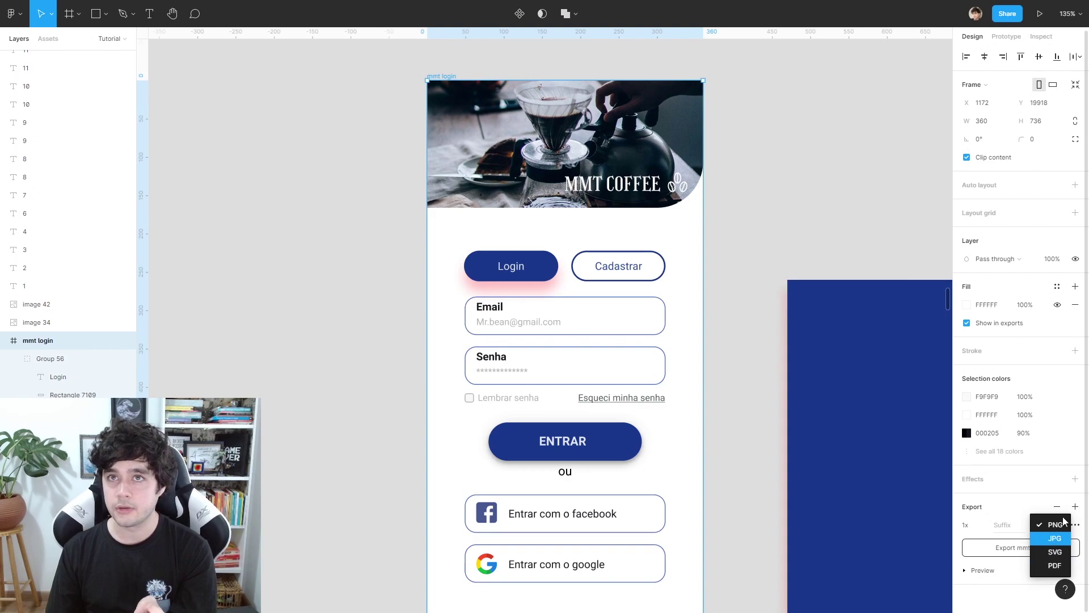
pyautogui.click(1008, 518)
pyautogui.click(1054, 547)
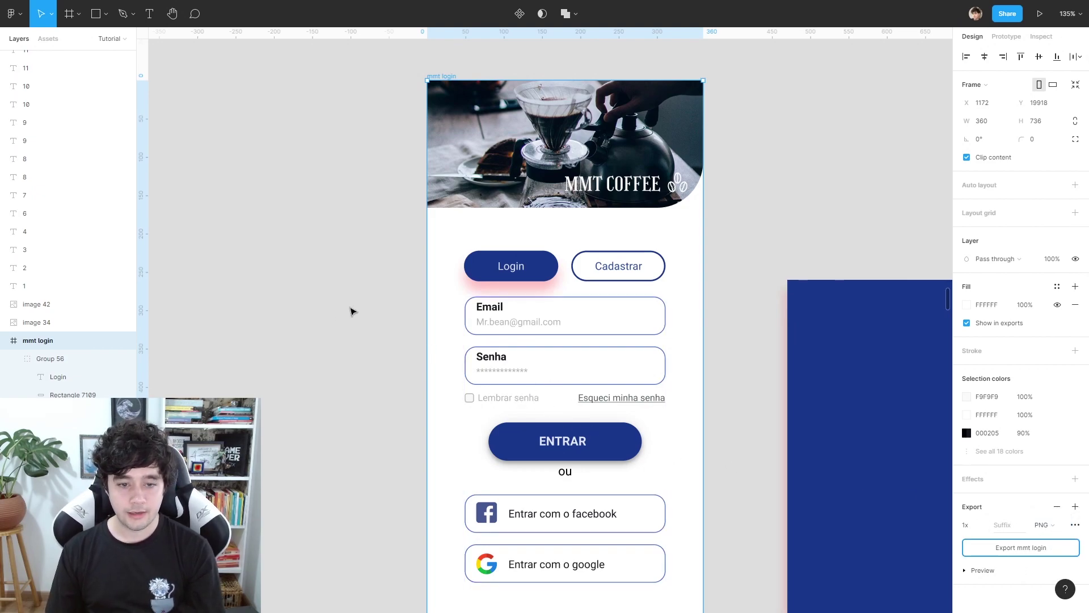
# Paste a flattened image copy of the login frame beside it, then delete it.
pyautogui.scroll(-3, 376, 306)
pyautogui.hscroll(-2, 388, 283)
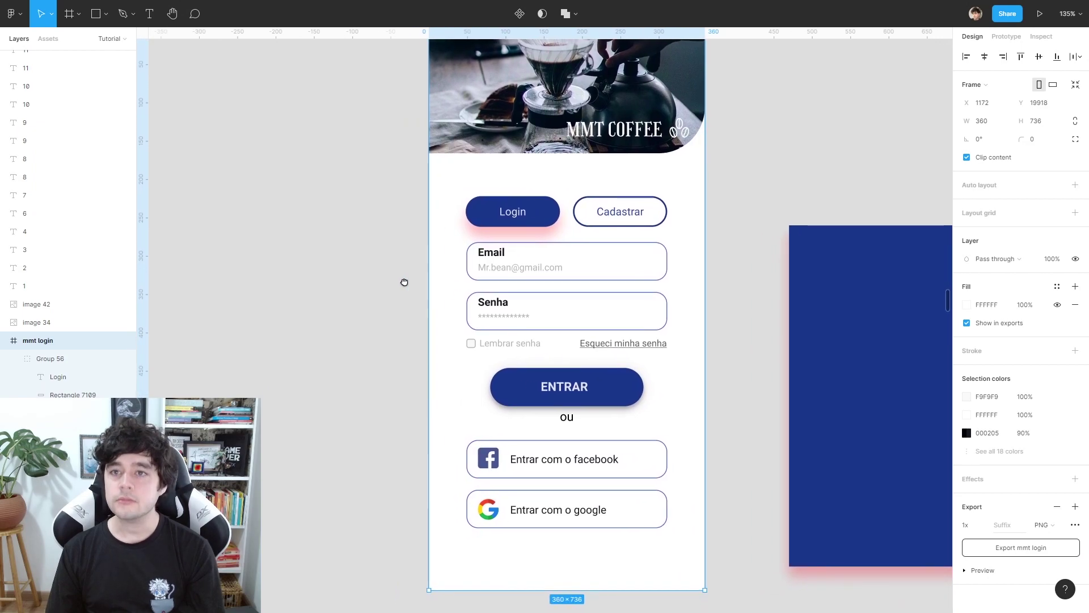
pyautogui.hscroll(-5, 431, 295)
pyautogui.scroll(-1, 442, 334)
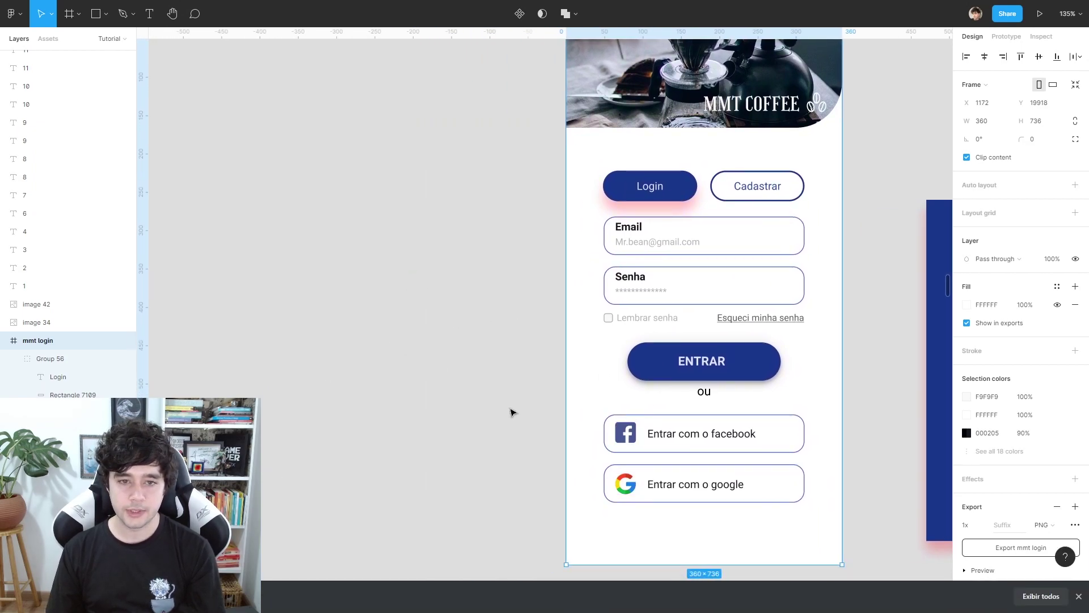
pyautogui.hotkey('ctrl', 'v')
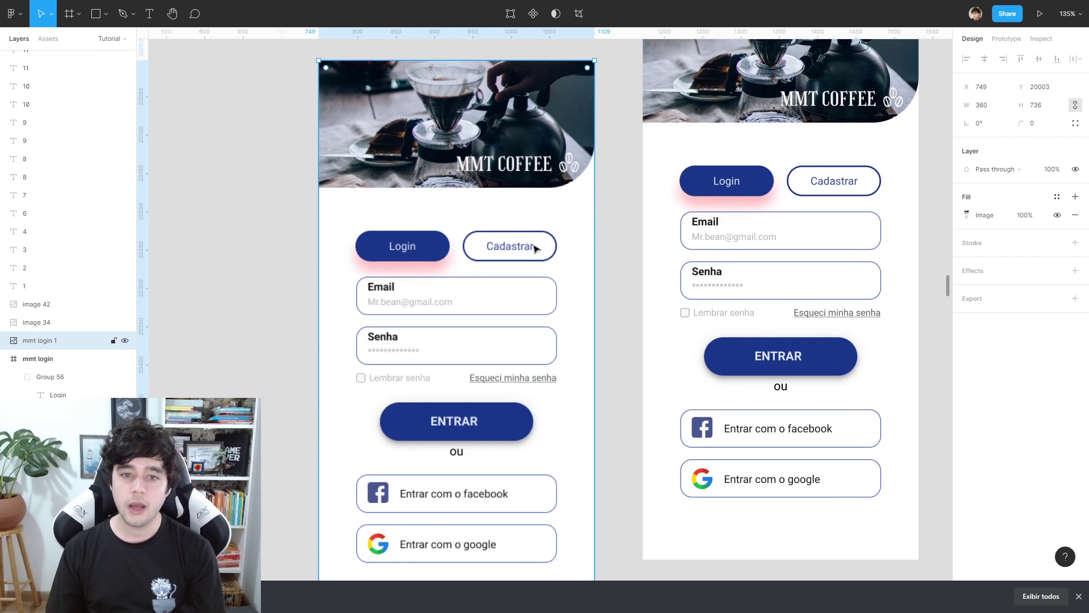
pyautogui.moveTo(535, 248); pyautogui.dragTo(586, 258)
pyautogui.scroll(5, 586, 258)
pyautogui.scroll(5, 567, 241)
pyautogui.scroll(-3, 616, 291)
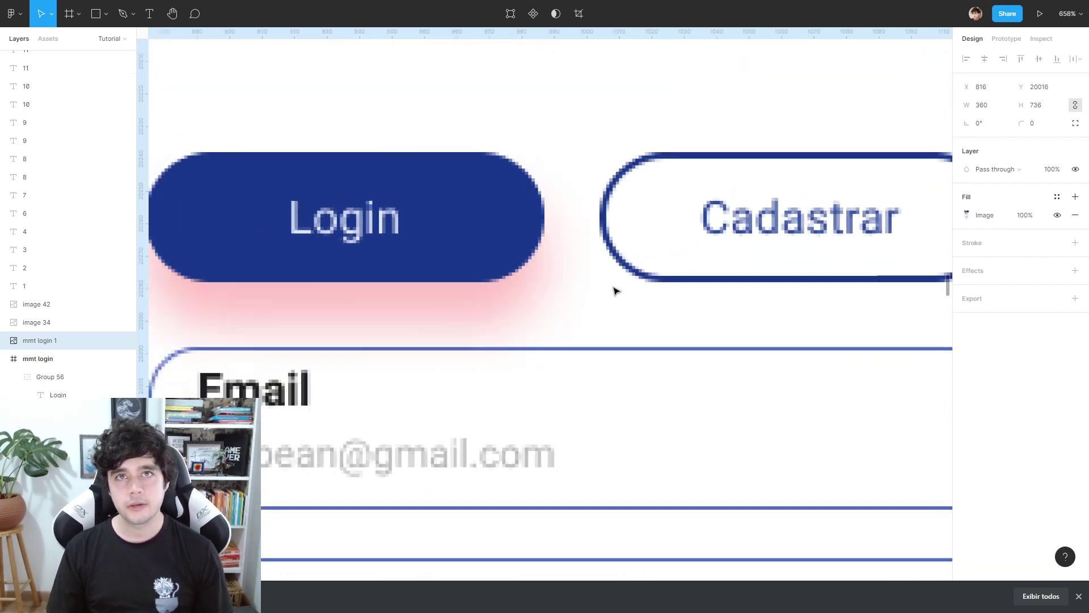
pyautogui.scroll(-5, 617, 291)
pyautogui.hscroll(3, 649, 284)
pyautogui.moveTo(593, 287); pyautogui.dragTo(513, 292)
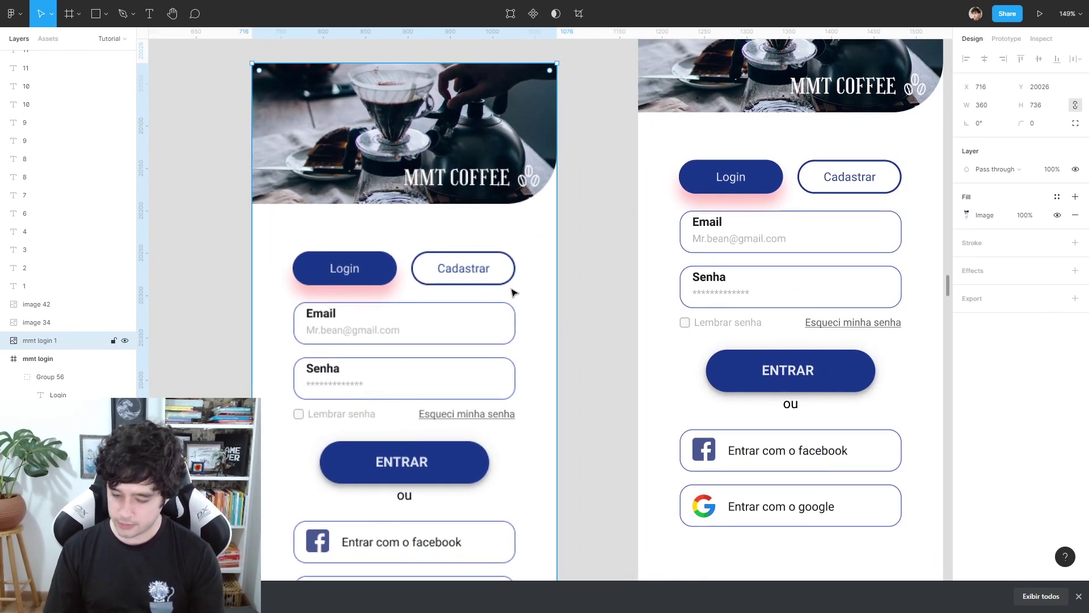
pyautogui.press('Delete')
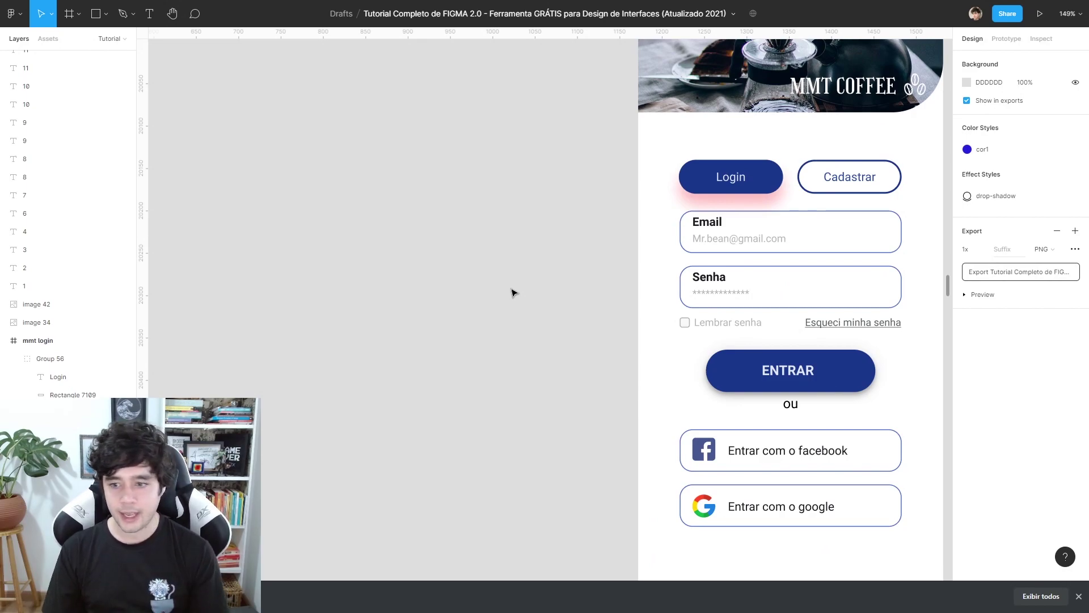
# Dismiss the downloads bar and close the file options menu without choosing anything.
pyautogui.click(1080, 597)
pyautogui.hscroll(3, 809, 438)
pyautogui.scroll(1, 794, 352)
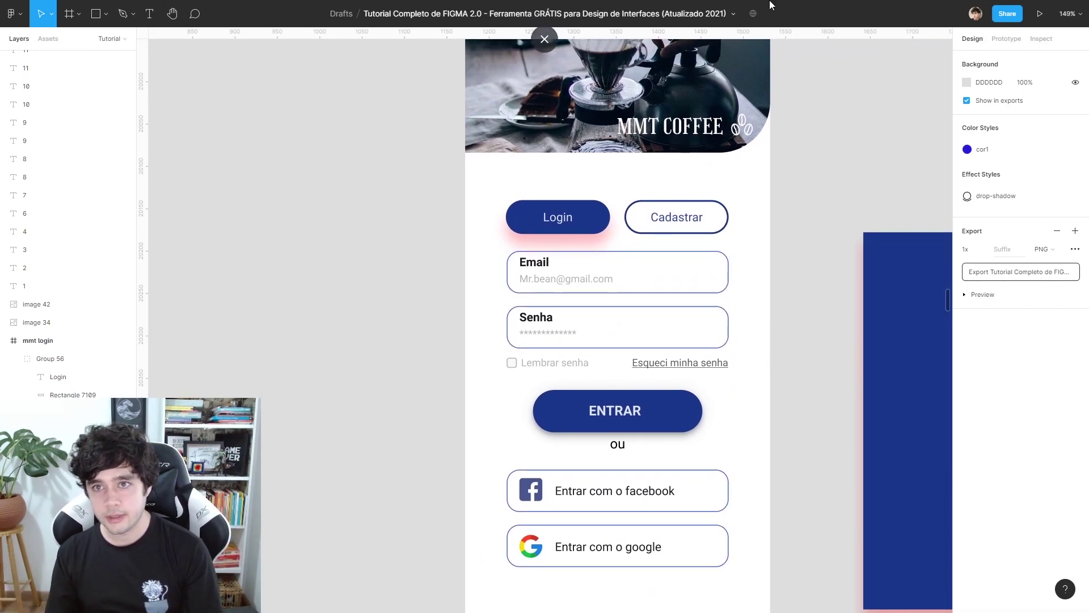
pyautogui.click(732, 15)
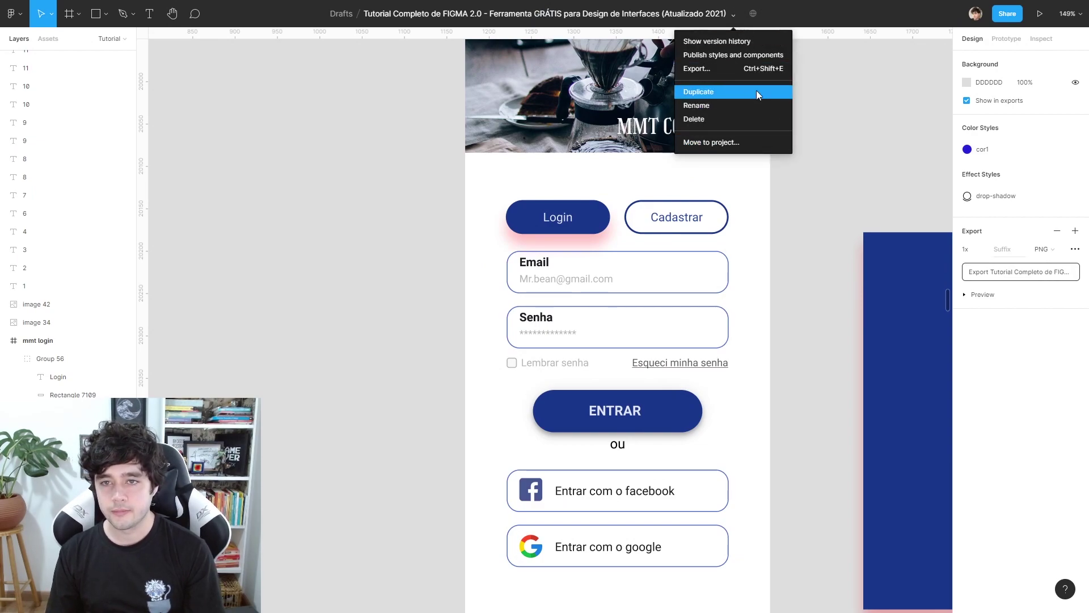
pyautogui.click(842, 117)
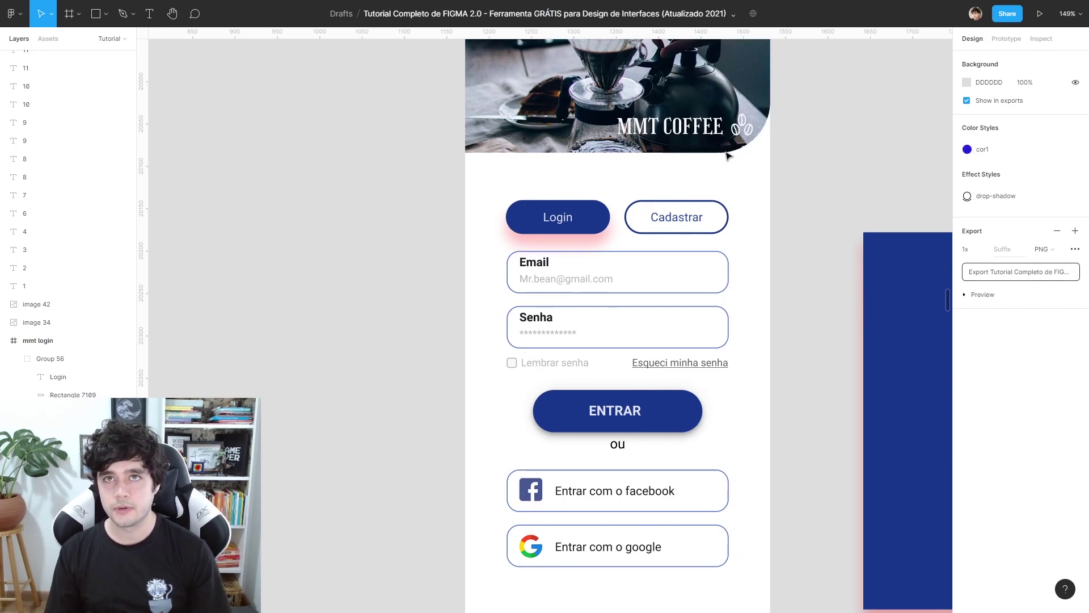
pyautogui.hscroll(1, 577, 149)
# Scroll through the properties notes pages down to the A4-16 colour-styles page.
pyautogui.scroll(-5, 577, 150)
pyautogui.moveTo(742, 253); pyautogui.dragTo(525, 234)
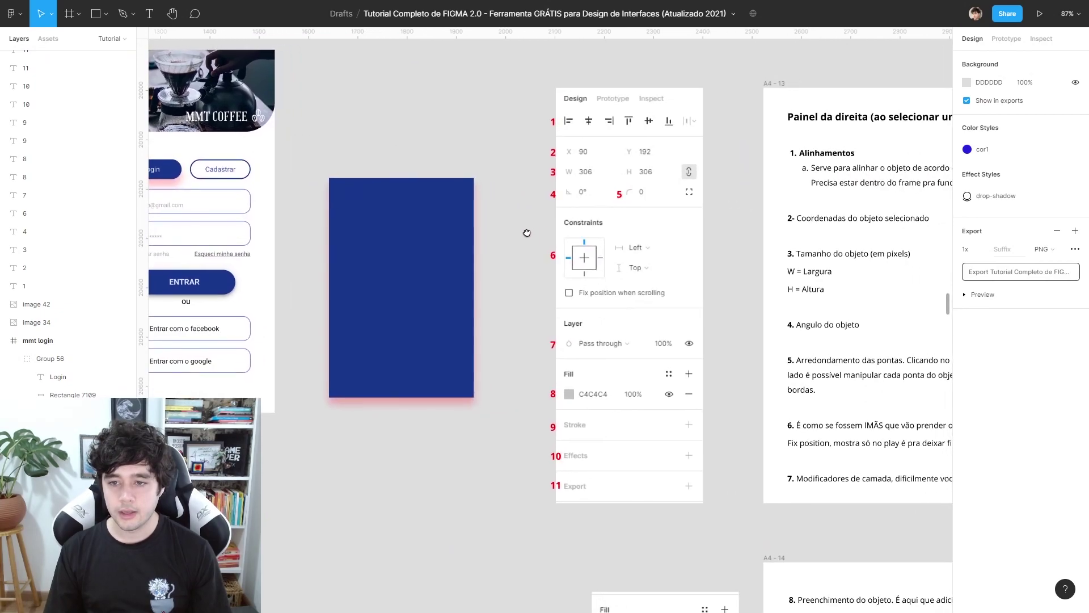
pyautogui.moveTo(693, 493); pyautogui.dragTo(662, 409)
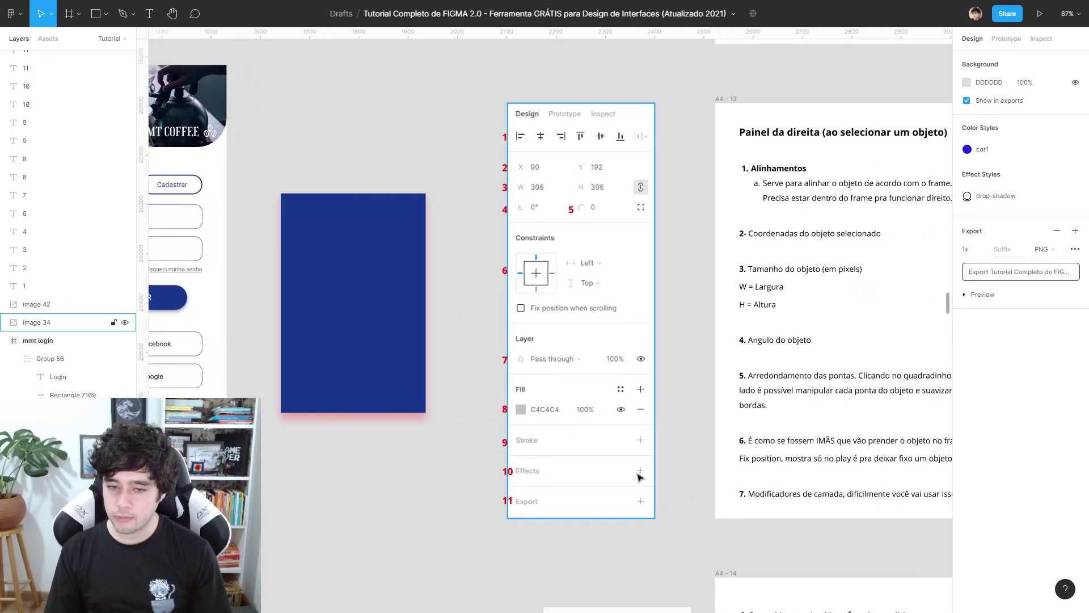
pyautogui.moveTo(640, 475)
pyautogui.mouseDown()
pyautogui.moveTo(612, 457)
pyautogui.moveTo(615, 279)
pyautogui.mouseUp()
pyautogui.scroll(-2, 615, 279)
pyautogui.scroll(-2, 576, 273)
pyautogui.hscroll(2, 576, 272)
pyautogui.hscroll(2, 518, 237)
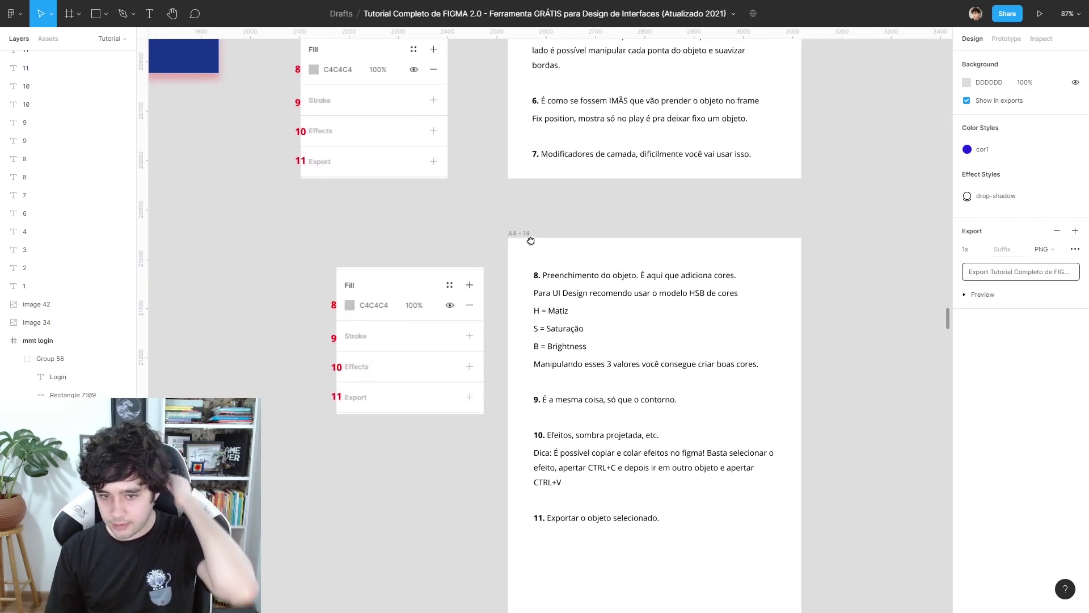
pyautogui.scroll(-1, 561, 304)
pyautogui.scroll(-1, 457, 329)
pyautogui.scroll(-2, 352, 348)
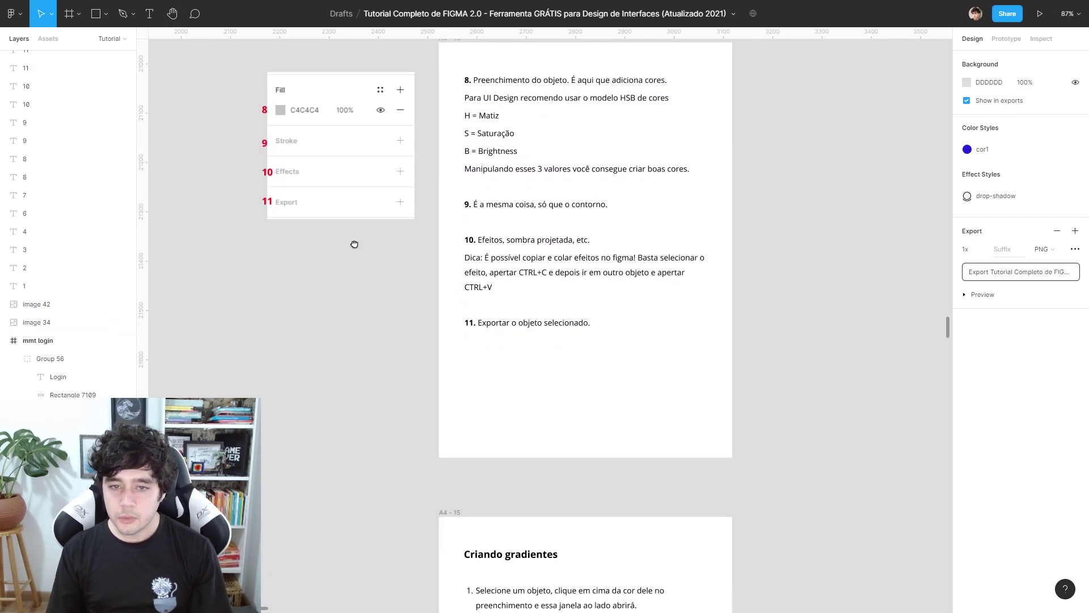
pyautogui.scroll(-3, 355, 244)
pyautogui.hscroll(1, 355, 243)
pyautogui.scroll(-2, 333, 158)
pyautogui.scroll(-3, 389, 124)
pyautogui.scroll(-1, 679, 204)
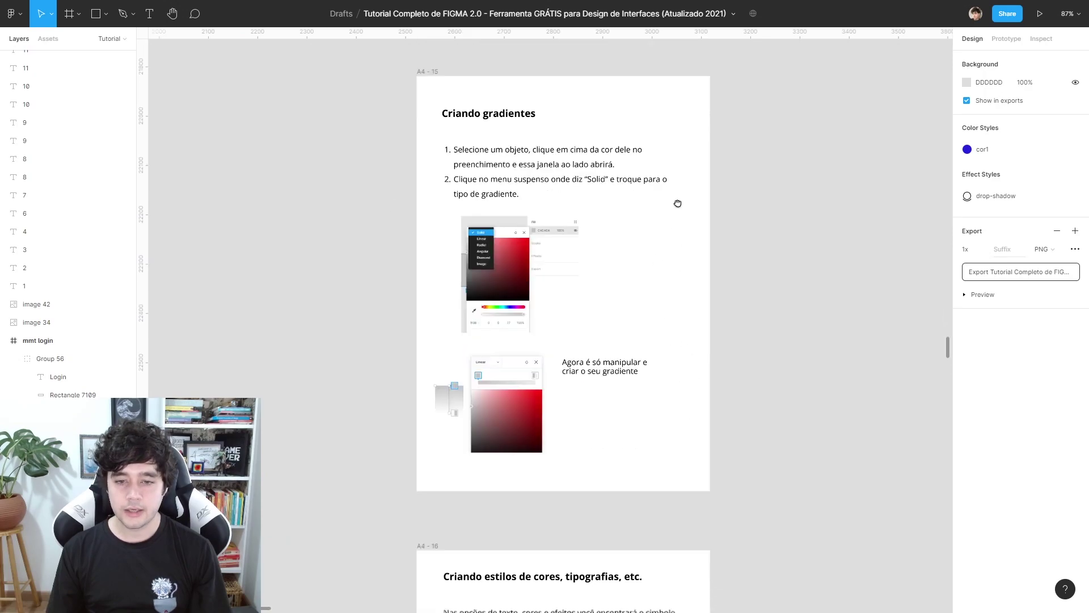
pyautogui.scroll(-4, 723, 247)
pyautogui.hscroll(1, 723, 247)
pyautogui.scroll(-2, 722, 247)
pyautogui.scroll(-2, 725, 151)
pyautogui.scroll(-1, 764, 151)
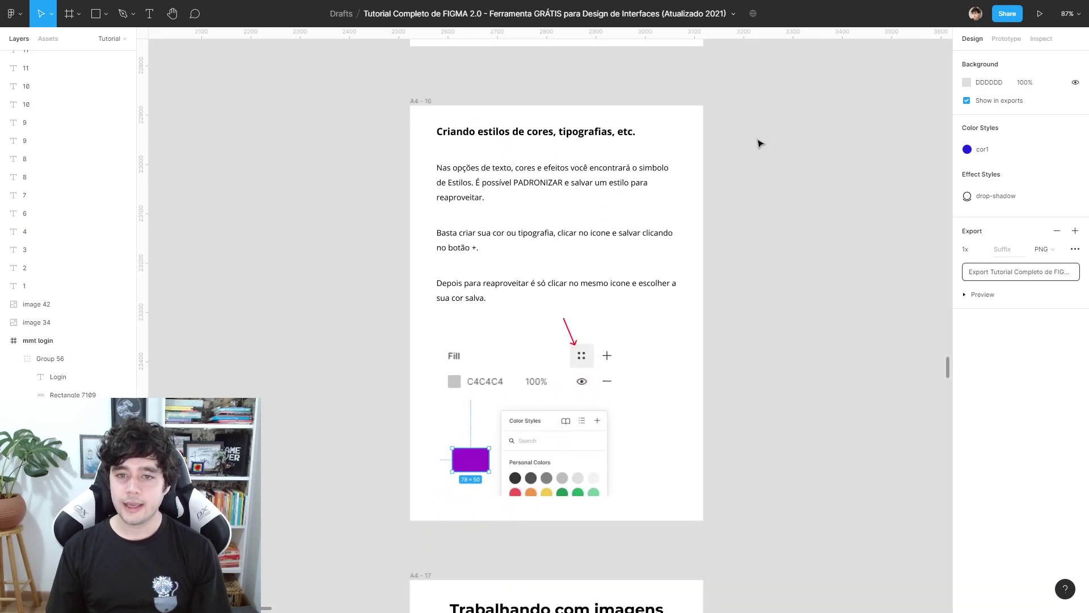
pyautogui.scroll(1, 761, 142)
pyautogui.scroll(2, 737, 196)
pyautogui.scroll(1, 725, 189)
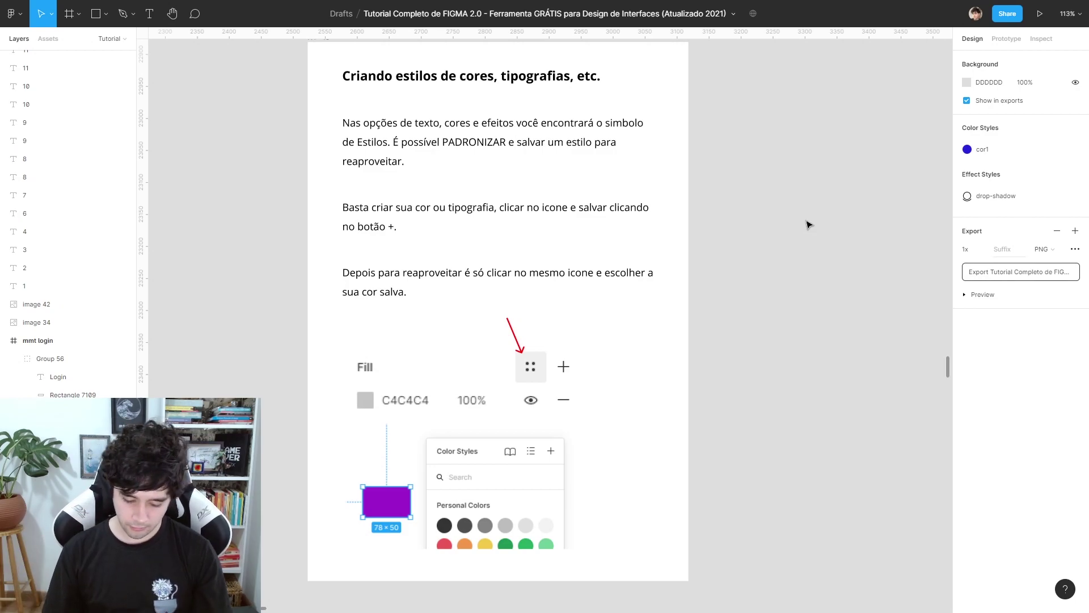
# Draw a 124×121 rectangle right of the page and fill it with cyan 15E5D9.
pyautogui.press('r')
pyautogui.moveTo(762, 213); pyautogui.dragTo(841, 289)
pyautogui.click(967, 215)
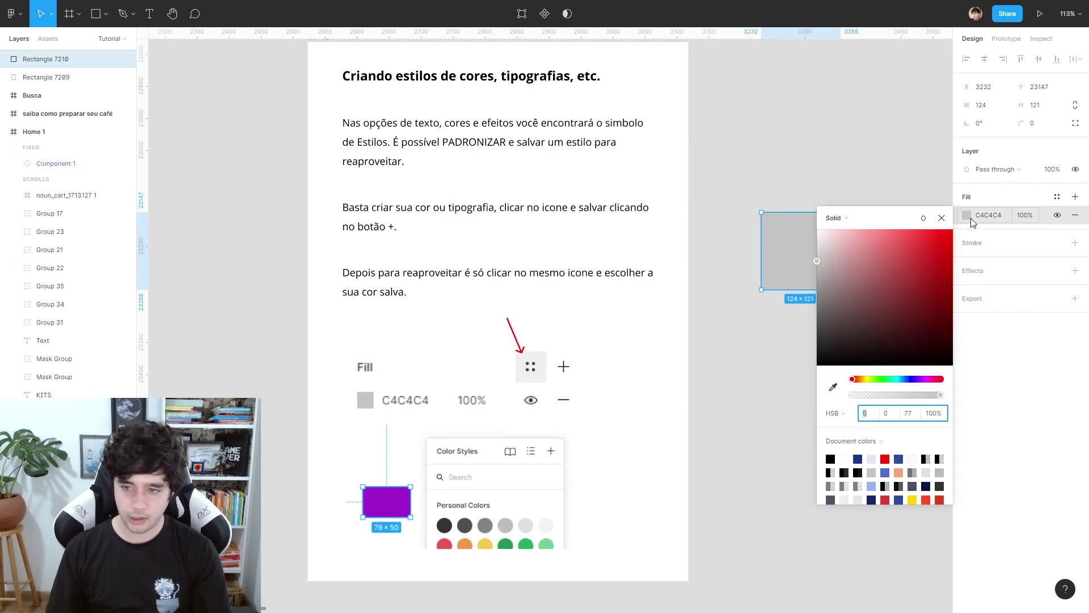
pyautogui.click(893, 379)
pyautogui.moveTo(939, 240); pyautogui.dragTo(941, 242)
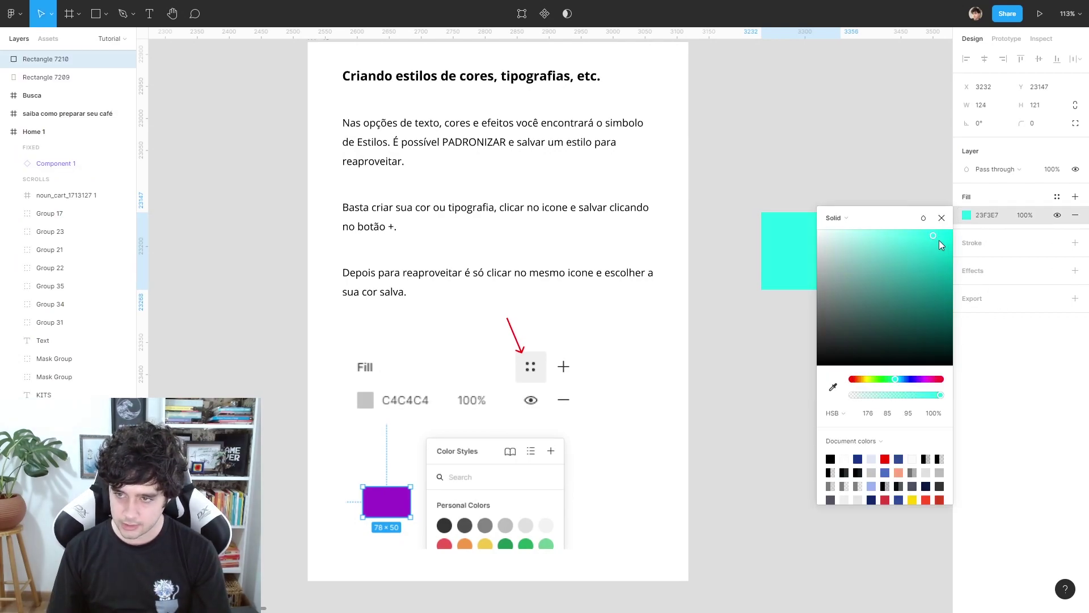
pyautogui.click(880, 170)
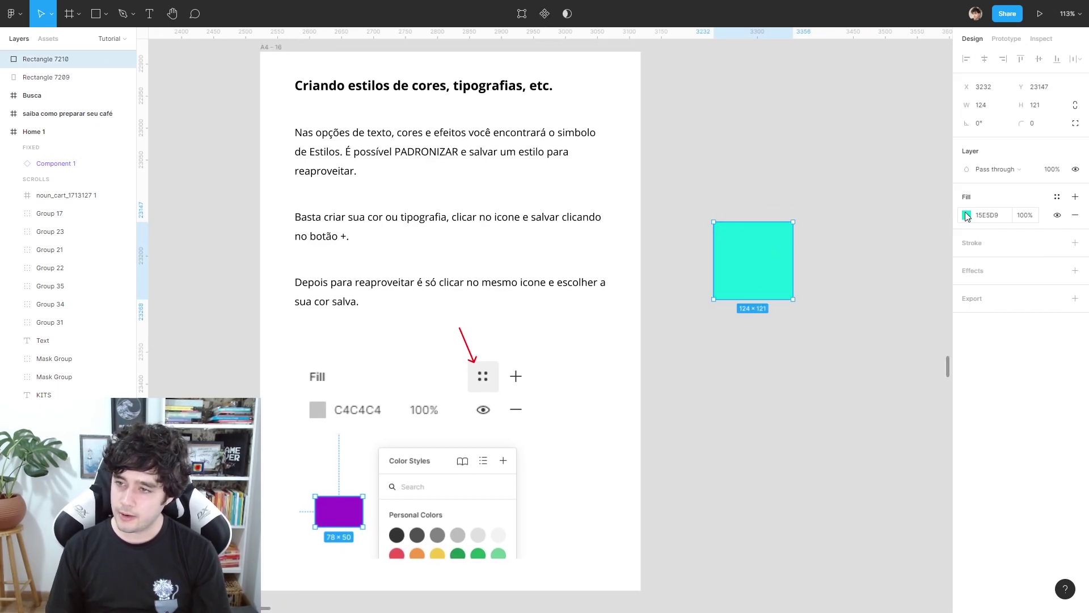
# Save the rectangle's fill as a new colour style named Turquesa 1.
pyautogui.click(1058, 198)
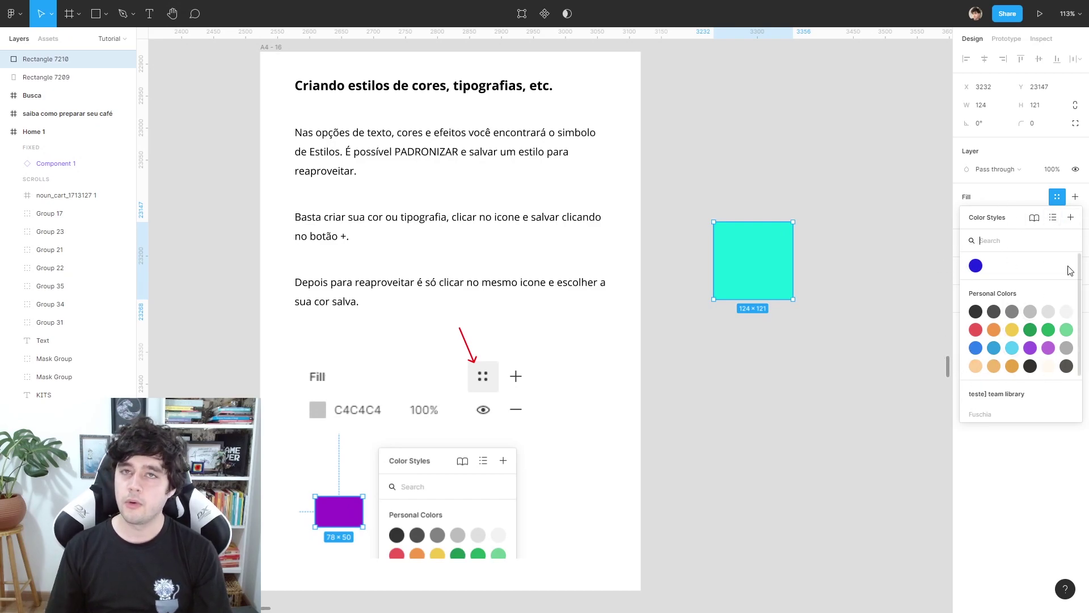
pyautogui.click(1071, 218)
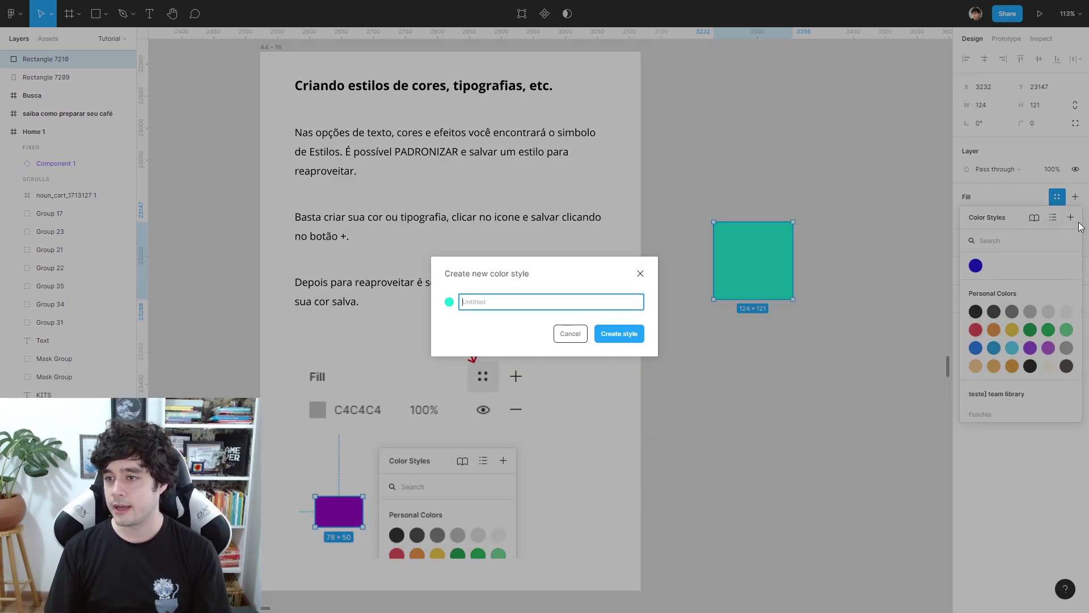
pyautogui.click(485, 301)
pyautogui.write('Tur')
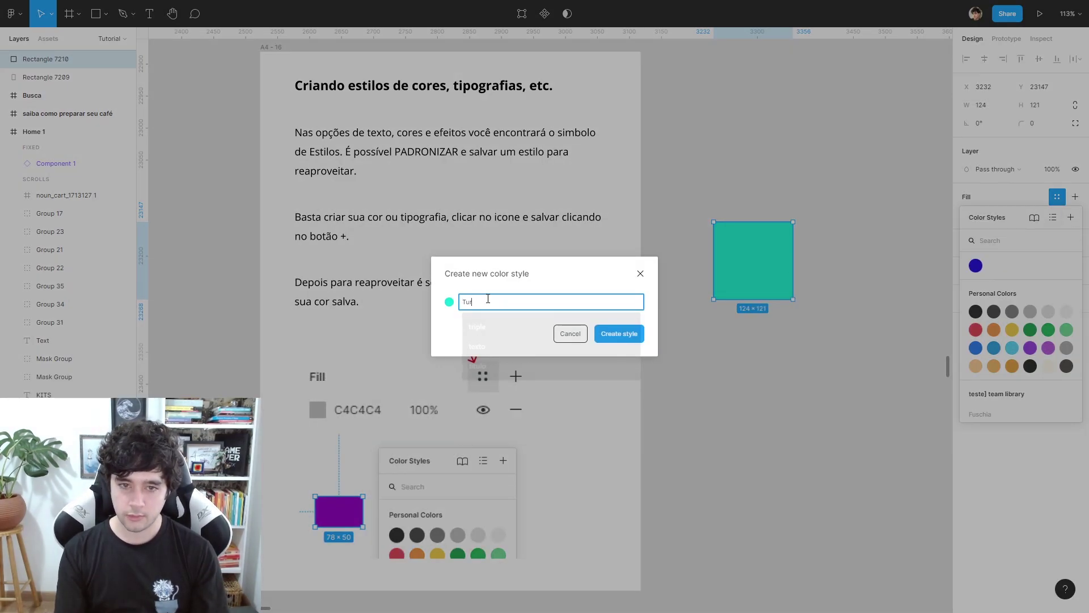
pyautogui.write('quesa 1')
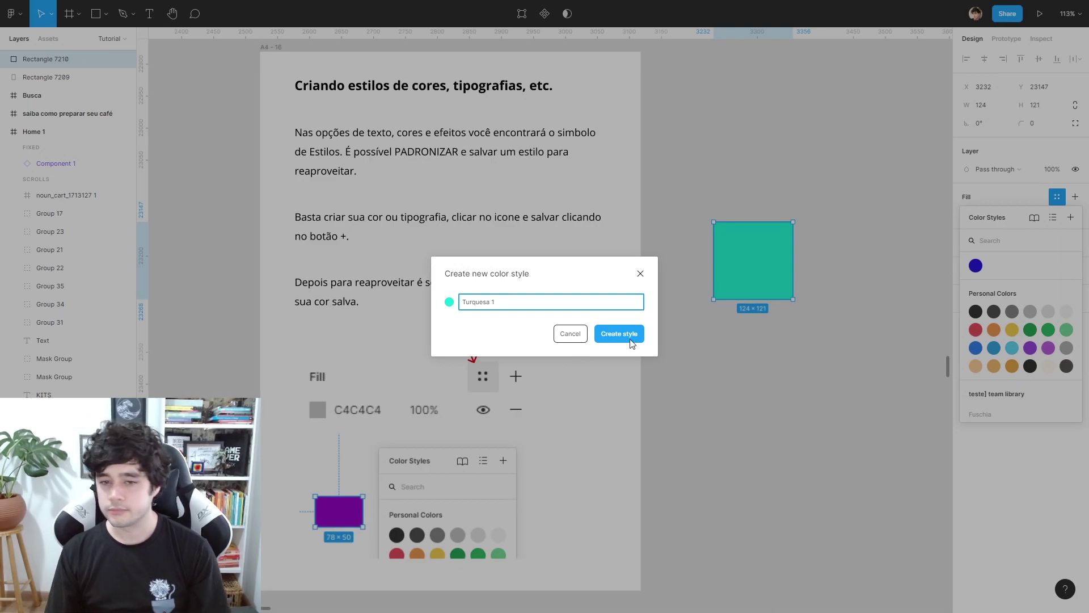
pyautogui.click(619, 334)
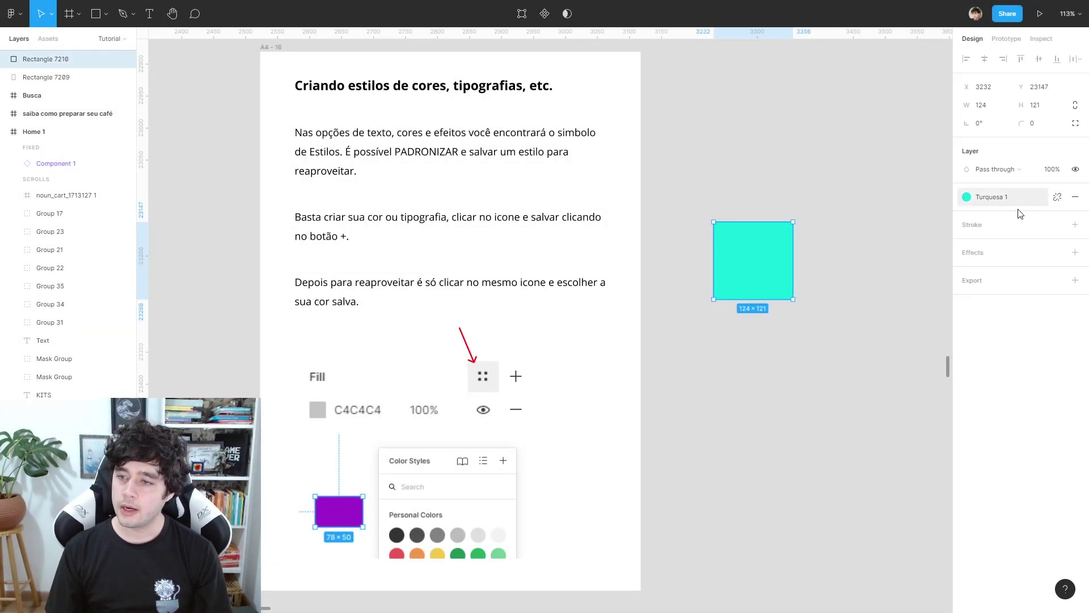
pyautogui.moveTo(1013, 196)
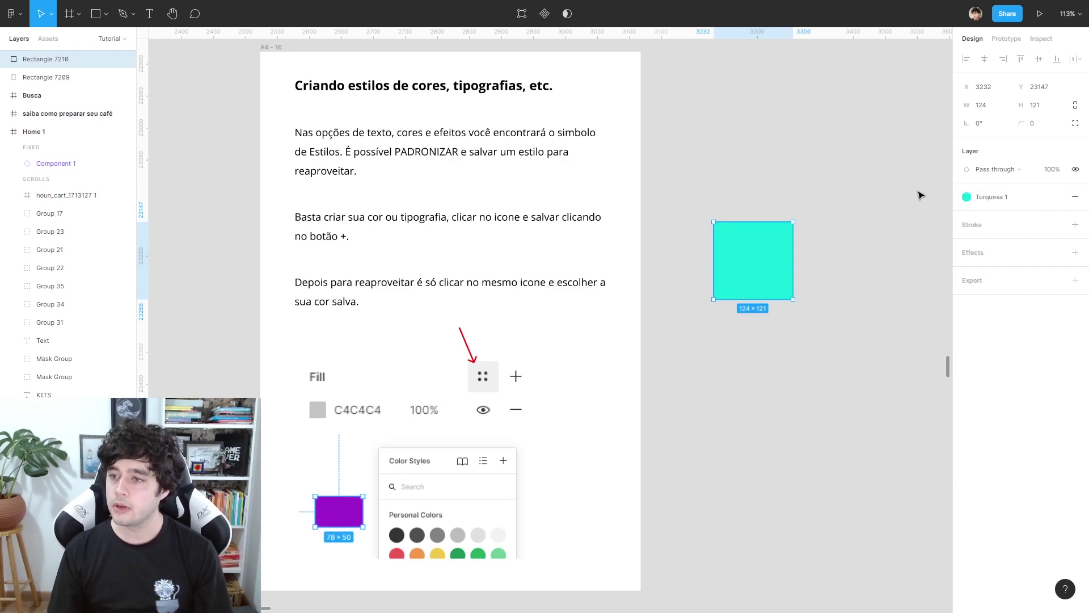
# Draw a 104×112 rectangle below the first and apply the Turquesa 1 colour style.
pyautogui.click(832, 384)
pyautogui.press('r')
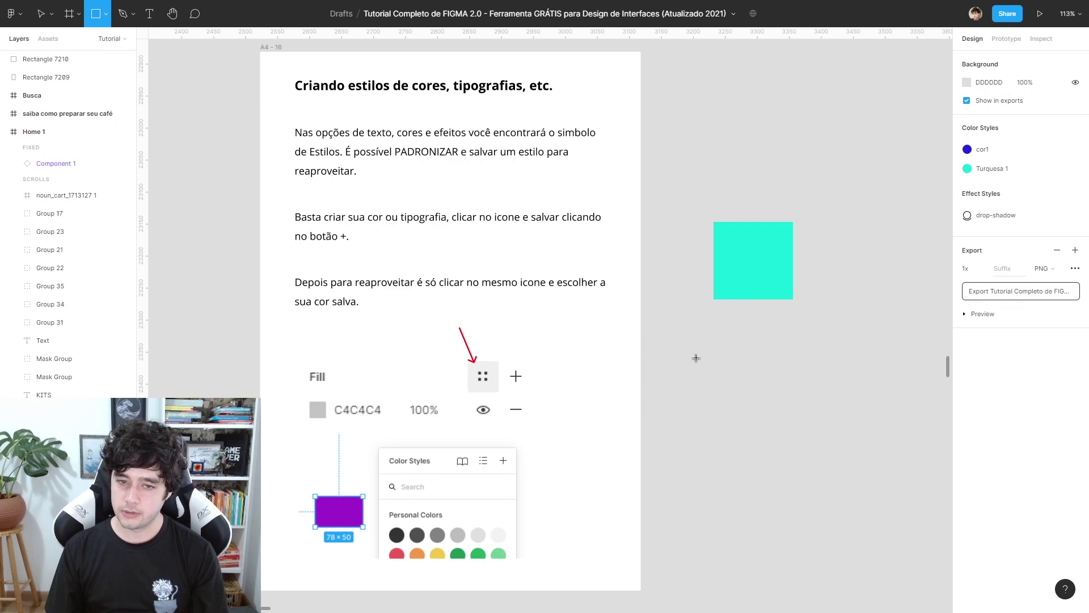
pyautogui.moveTo(698, 338); pyautogui.dragTo(765, 411)
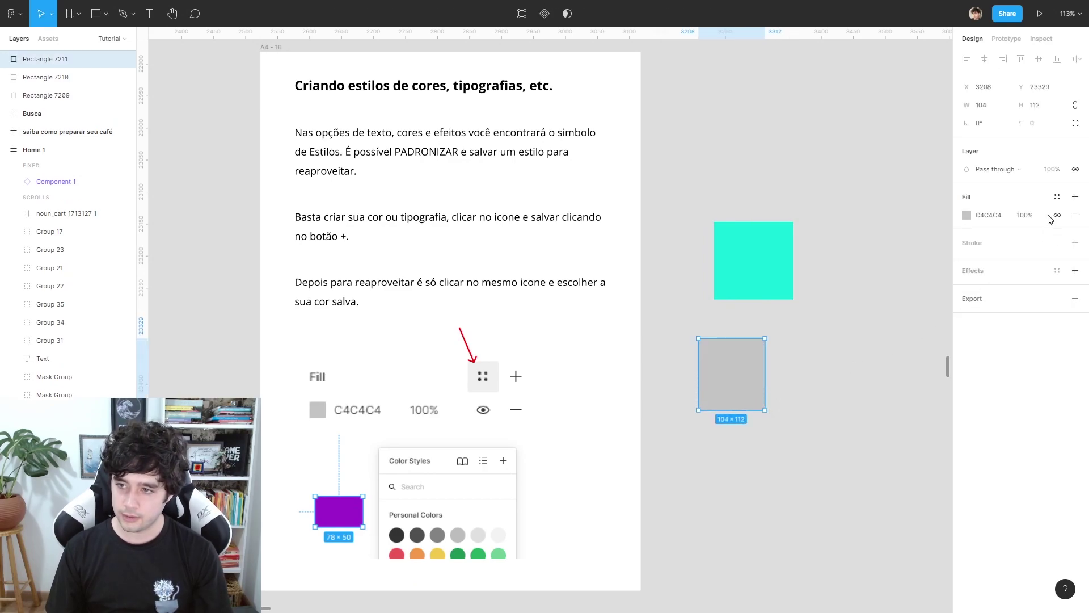
pyautogui.click(1059, 198)
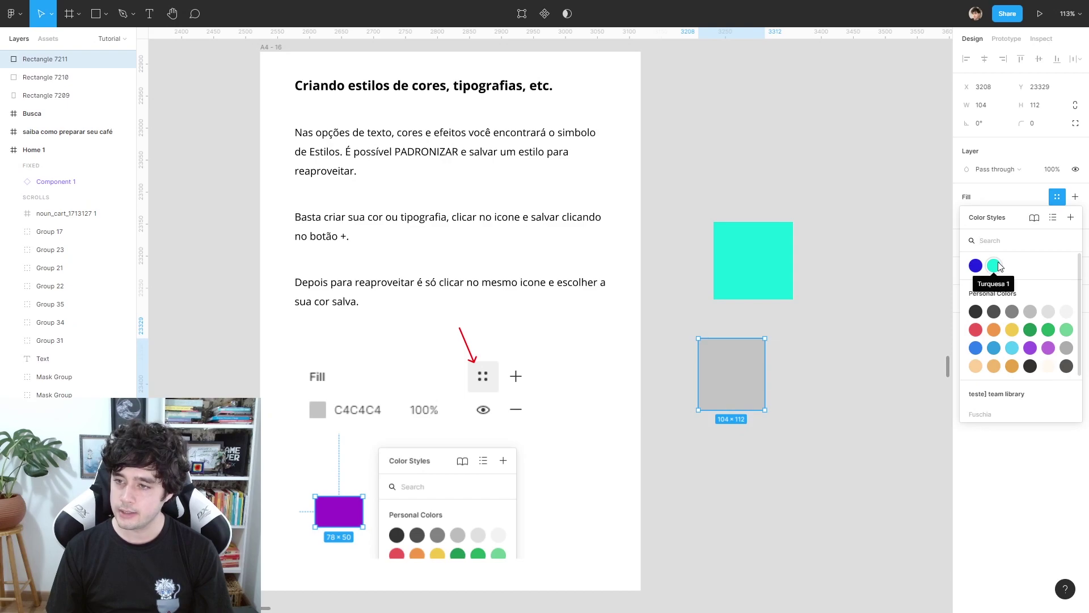
pyautogui.click(1053, 218)
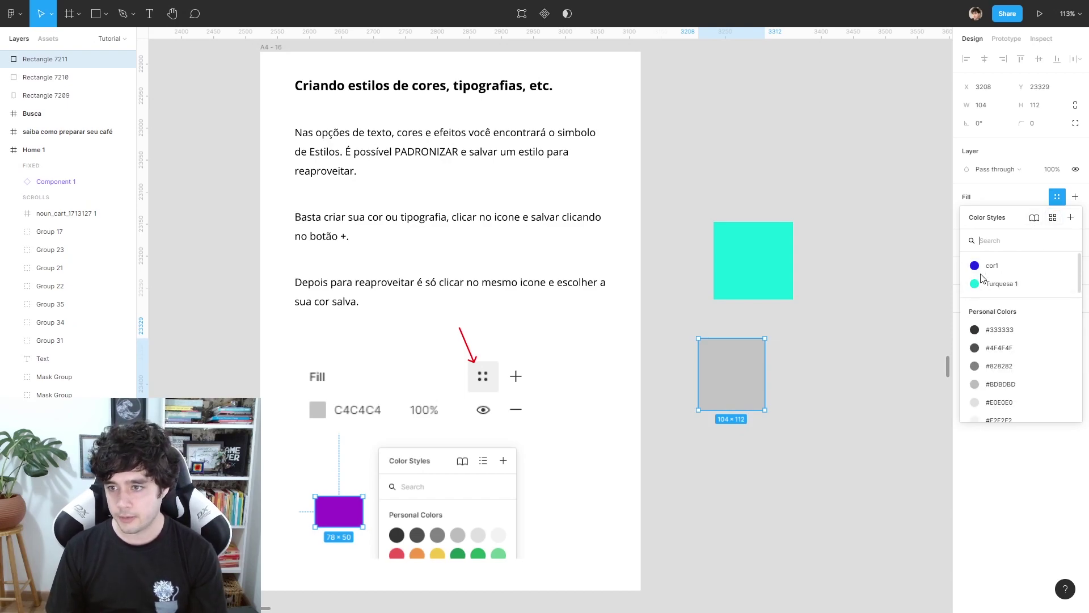
pyautogui.moveTo(1002, 284)
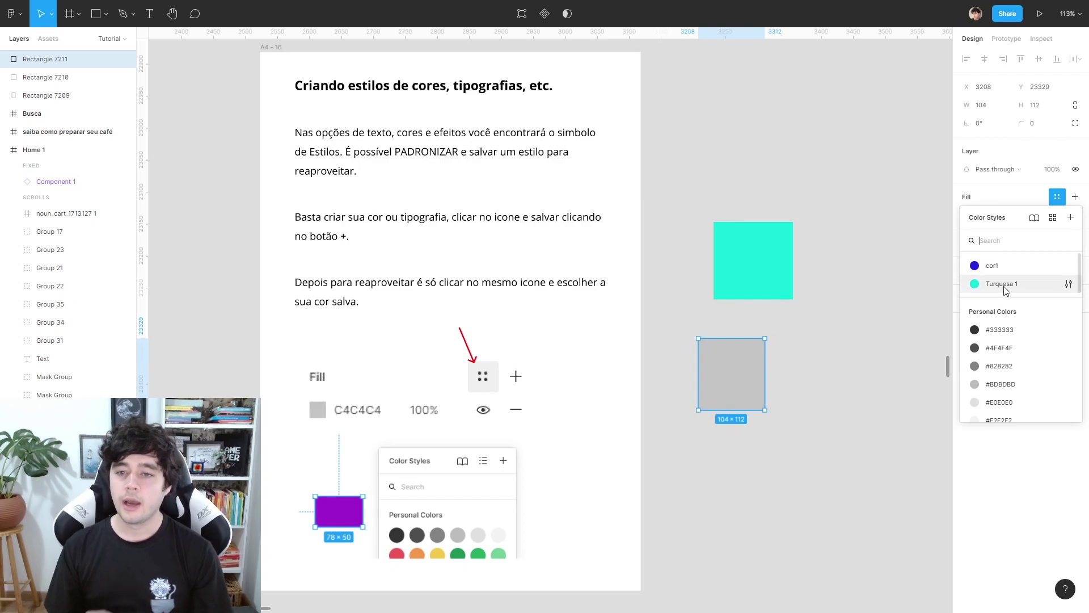
pyautogui.click(1005, 285)
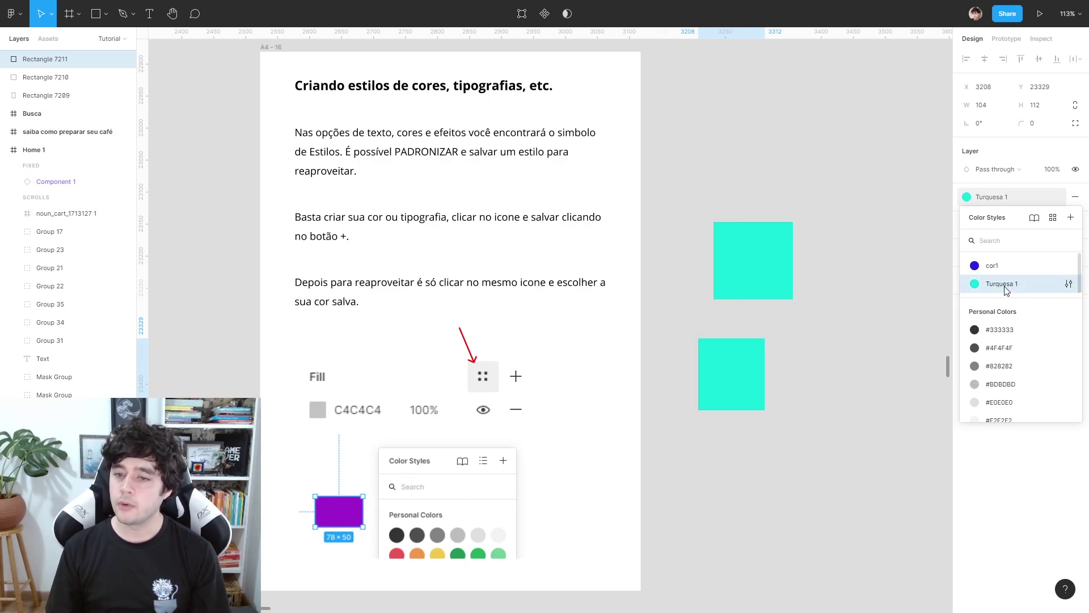
# Edit the Turquesa 1 style, darkening its colour to teal 1FA49C.
pyautogui.click(1071, 284)
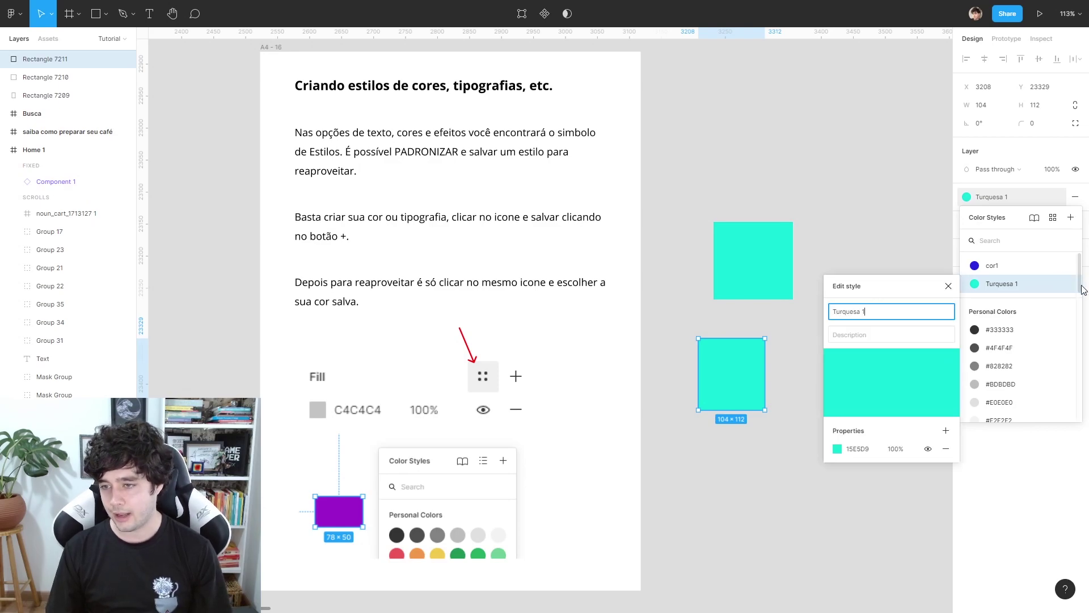
pyautogui.click(838, 450)
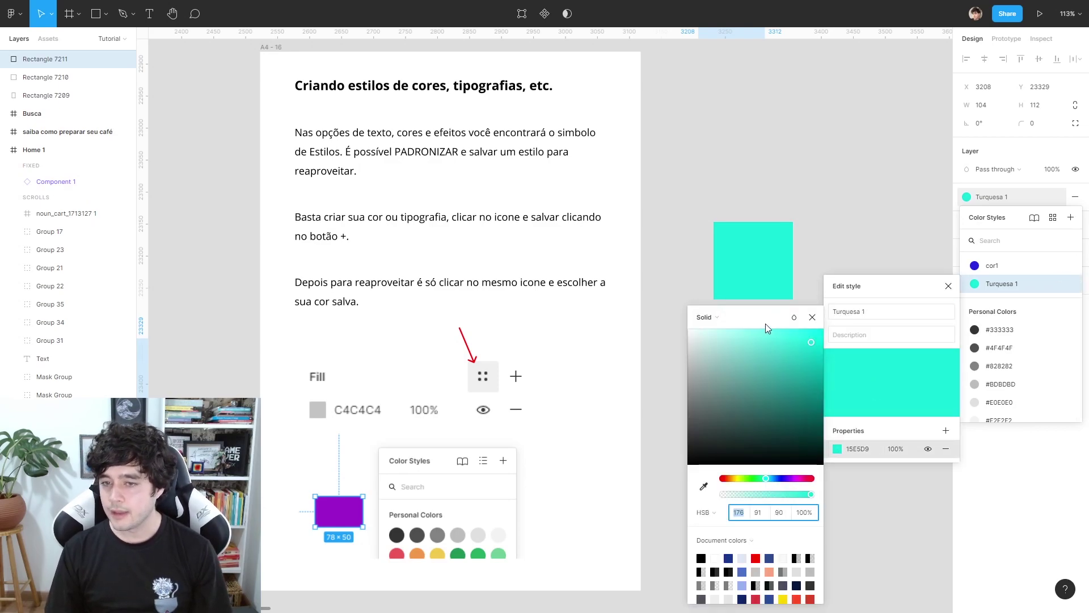
pyautogui.moveTo(765, 323); pyautogui.dragTo(399, 254)
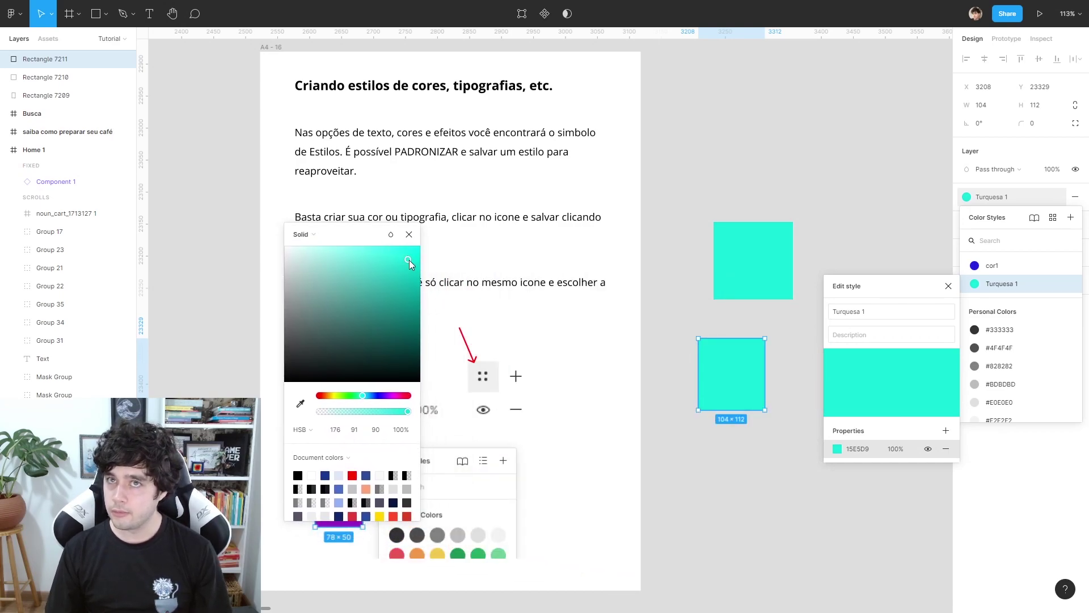
pyautogui.moveTo(409, 260)
pyautogui.mouseDown()
pyautogui.moveTo(410, 325)
pyautogui.moveTo(349, 304)
pyautogui.mouseUp()
pyautogui.moveTo(409, 280)
pyautogui.mouseDown()
pyautogui.moveTo(394, 285)
pyautogui.moveTo(390, 275)
pyautogui.mouseUp()
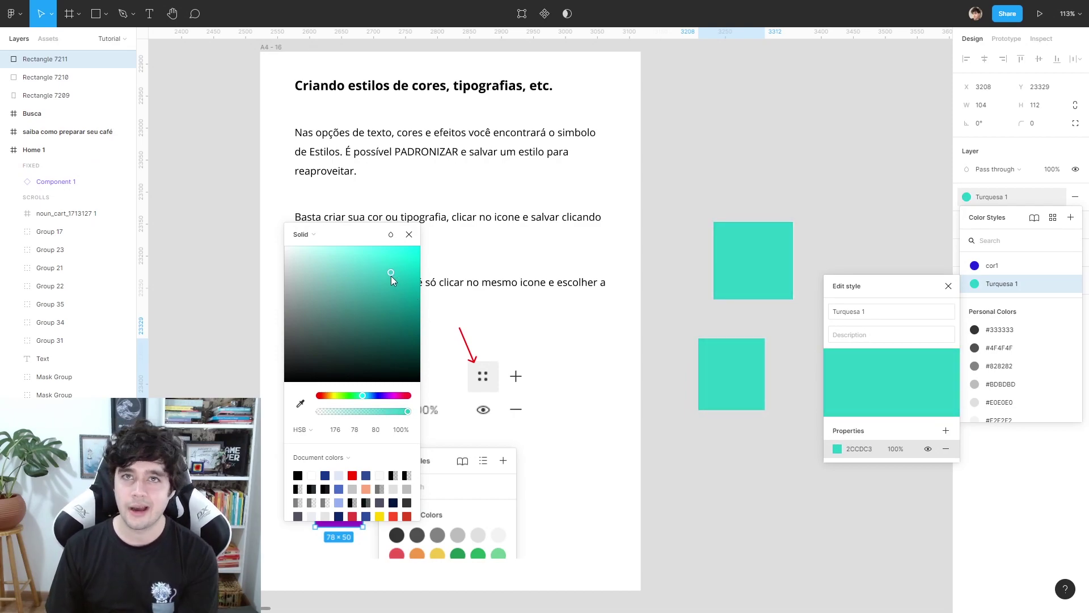
pyautogui.moveTo(394, 280); pyautogui.dragTo(395, 297)
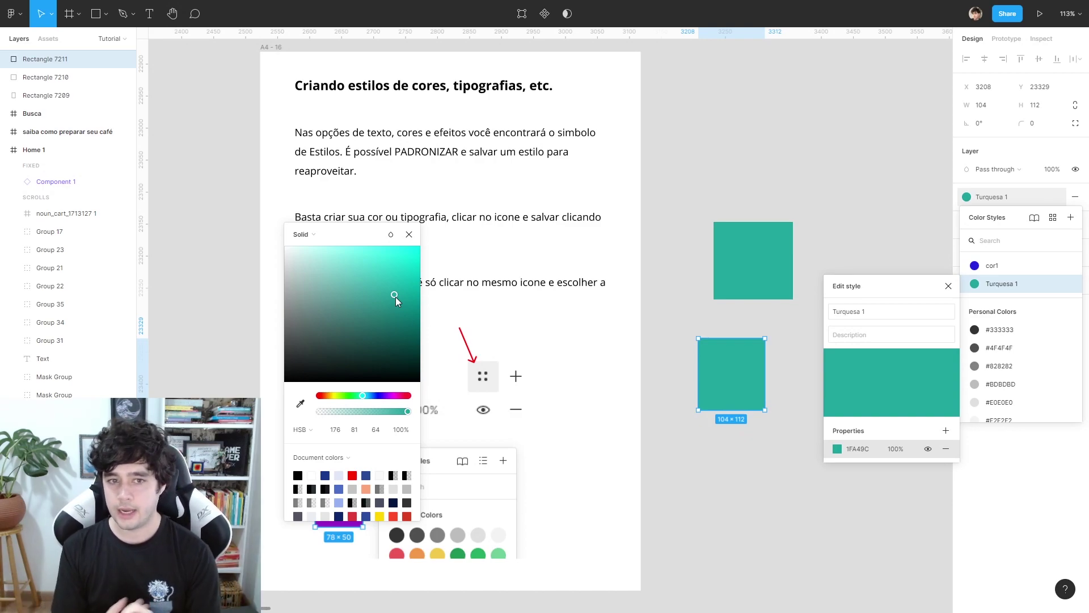
# Close the open popups and delete the upper teal rectangle.
pyautogui.click(520, 253)
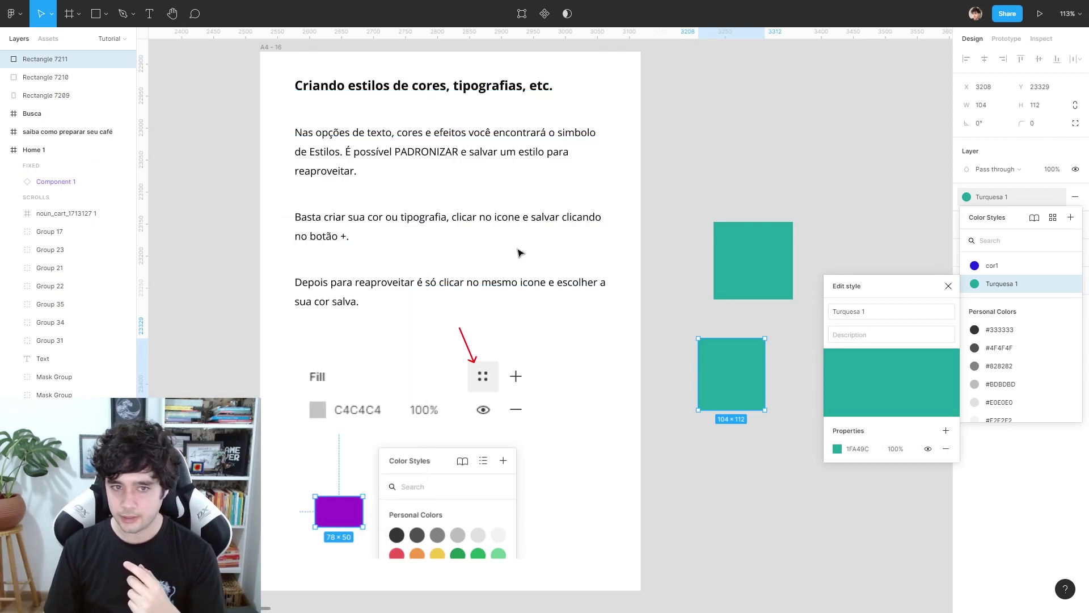
pyautogui.click(948, 285)
pyautogui.click(839, 448)
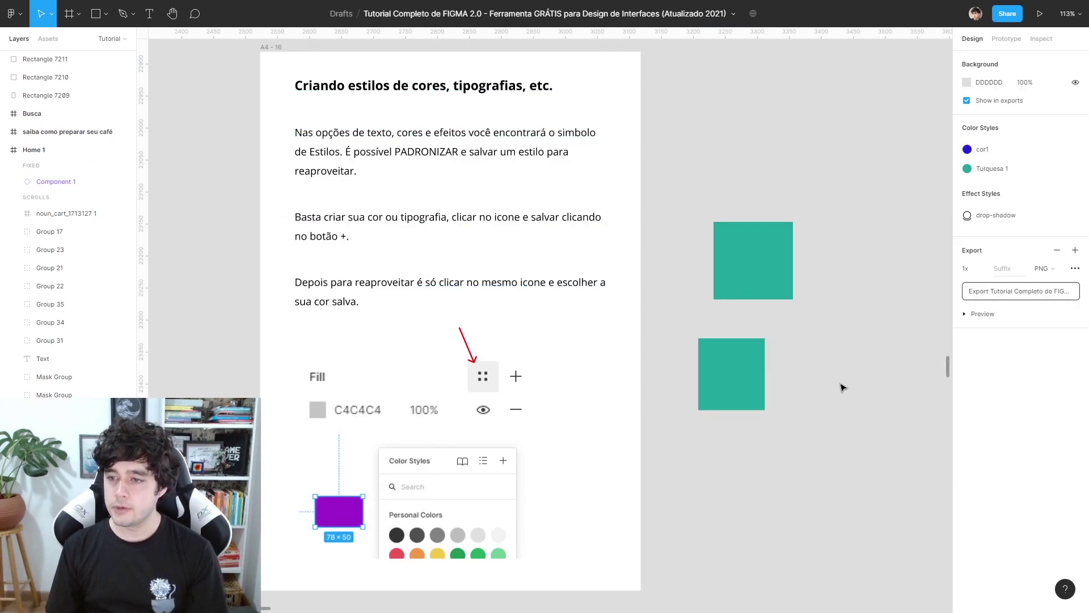
pyautogui.click(763, 369)
pyautogui.click(763, 266)
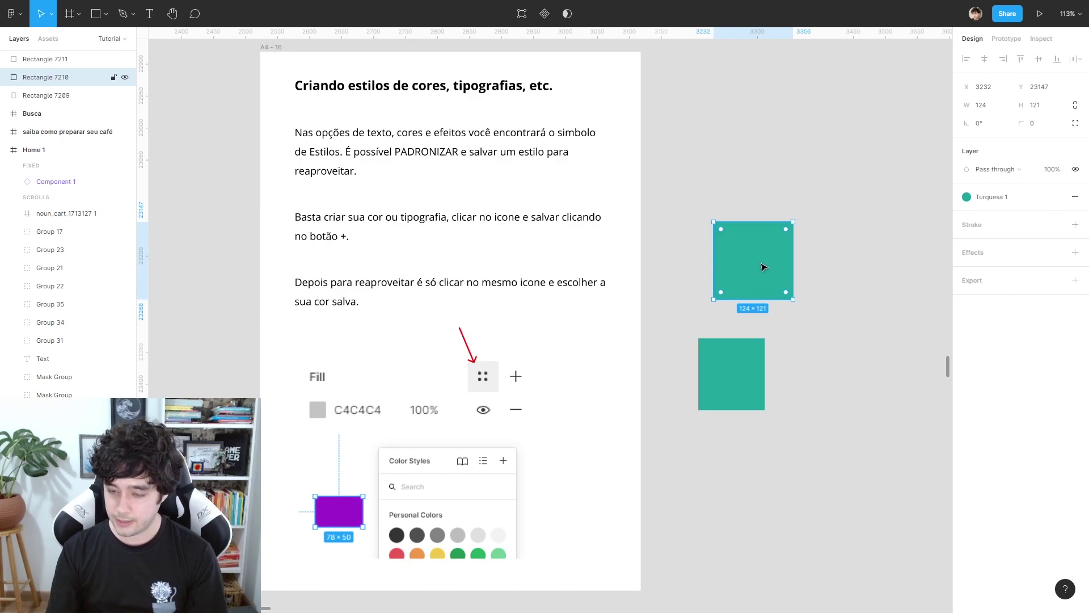
pyautogui.press('Delete')
# Apply the saved drop-shadow effect style to the remaining teal rectangle.
pyautogui.click(757, 400)
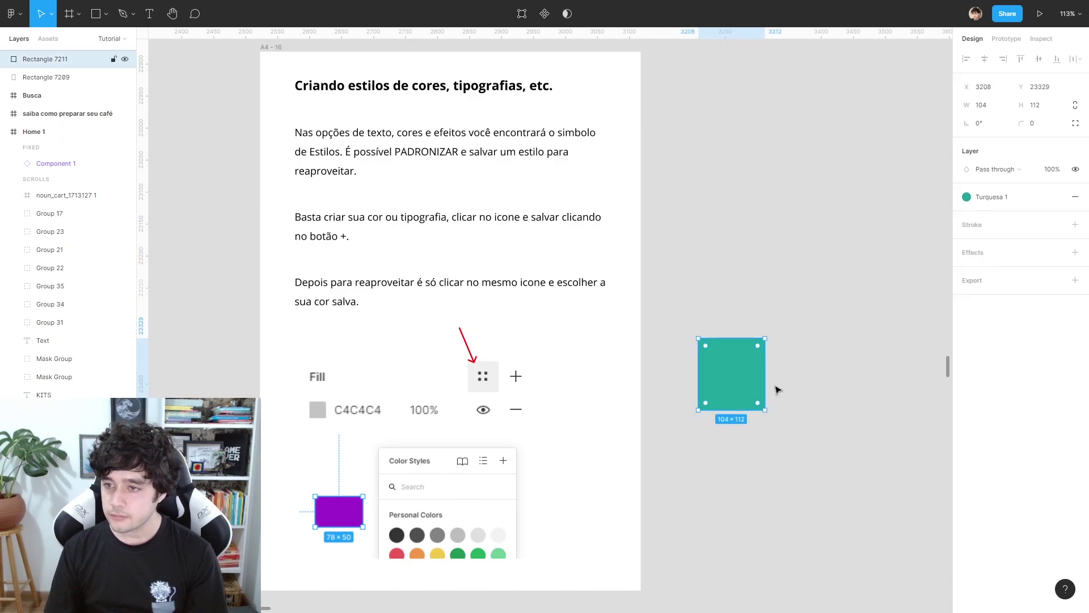
pyautogui.click(1058, 253)
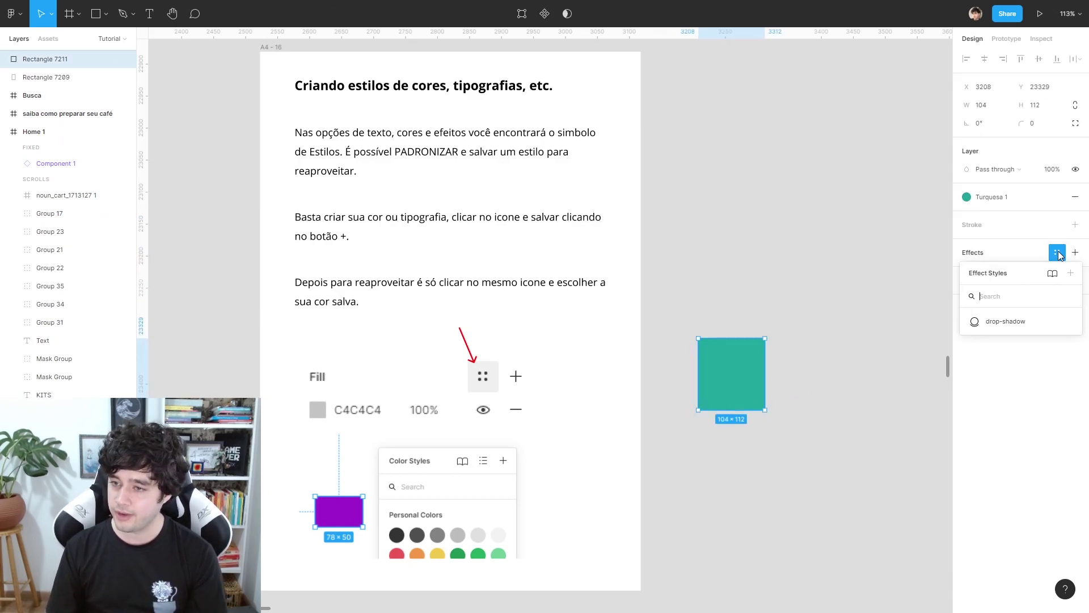
pyautogui.click(1003, 322)
# Edit the drop-shadow effect style, changing its first effect to Layer blur.
pyautogui.click(1058, 253)
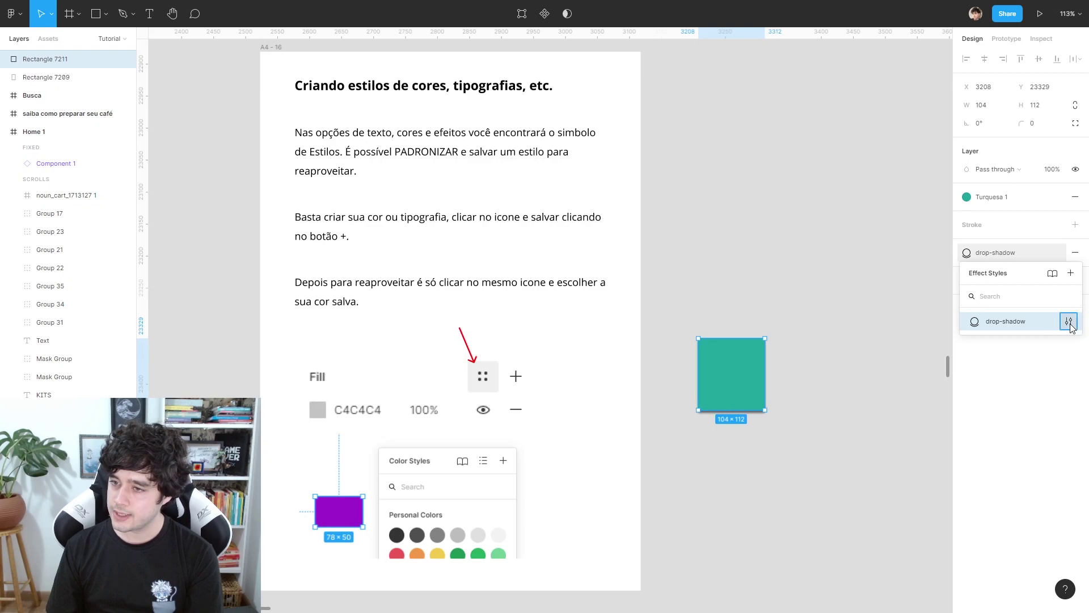
pyautogui.click(1069, 321)
pyautogui.click(902, 487)
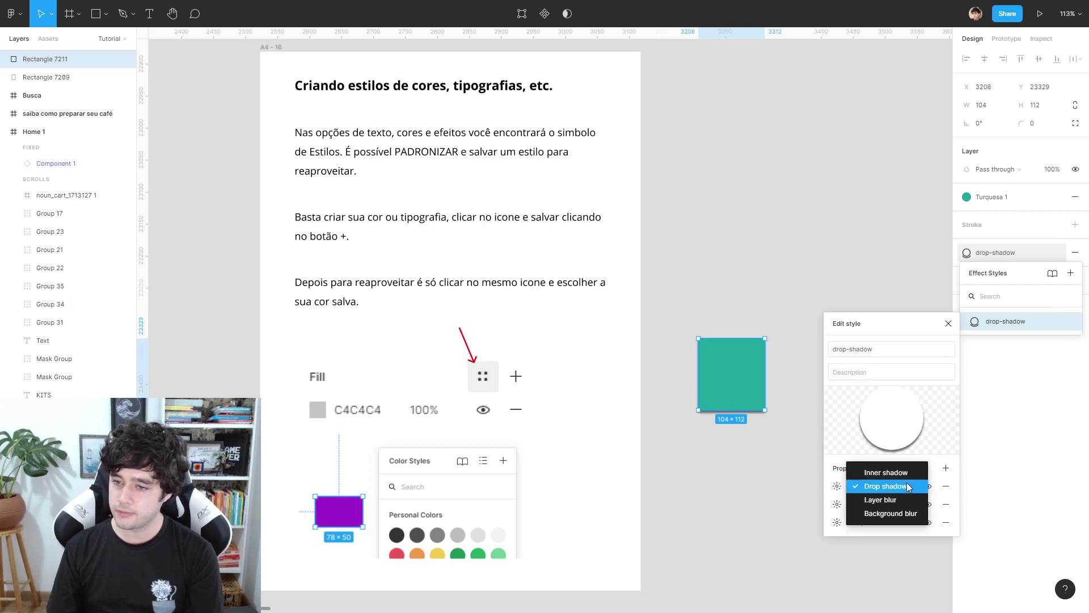
pyautogui.click(897, 500)
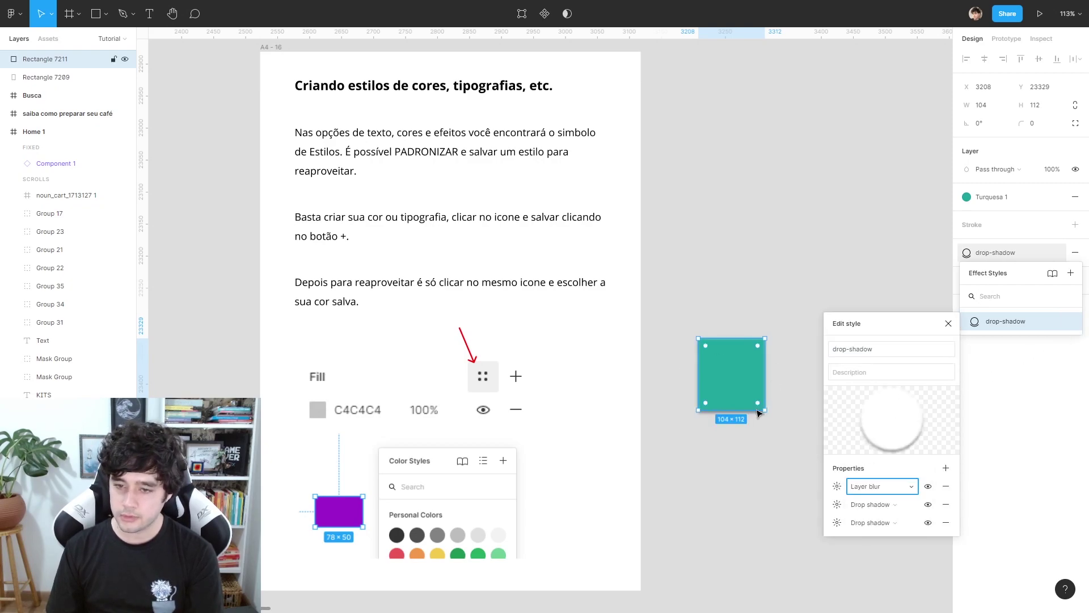
pyautogui.click(897, 488)
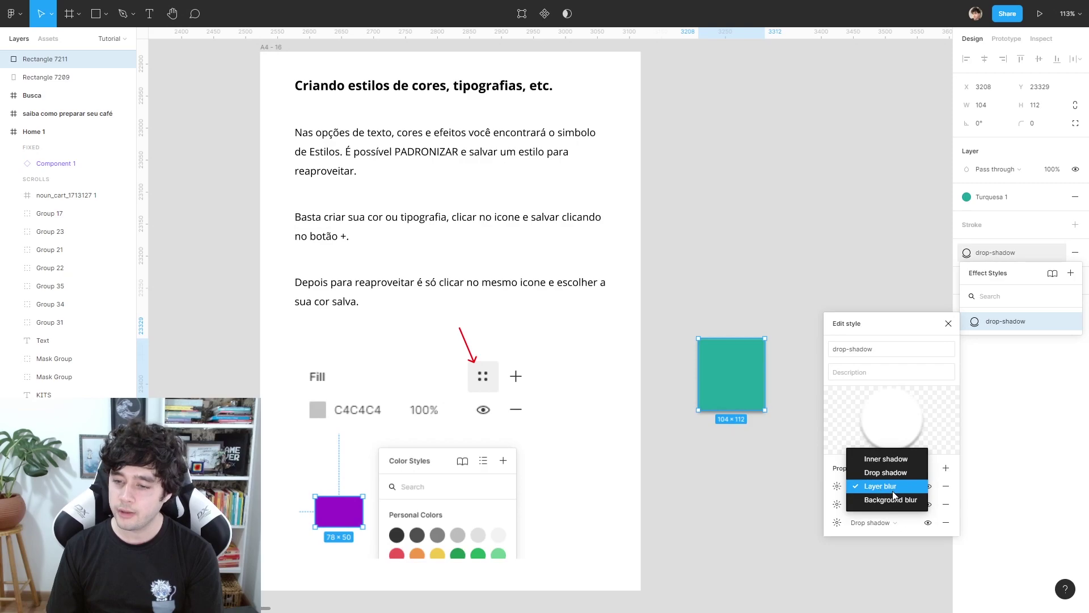
pyautogui.click(948, 323)
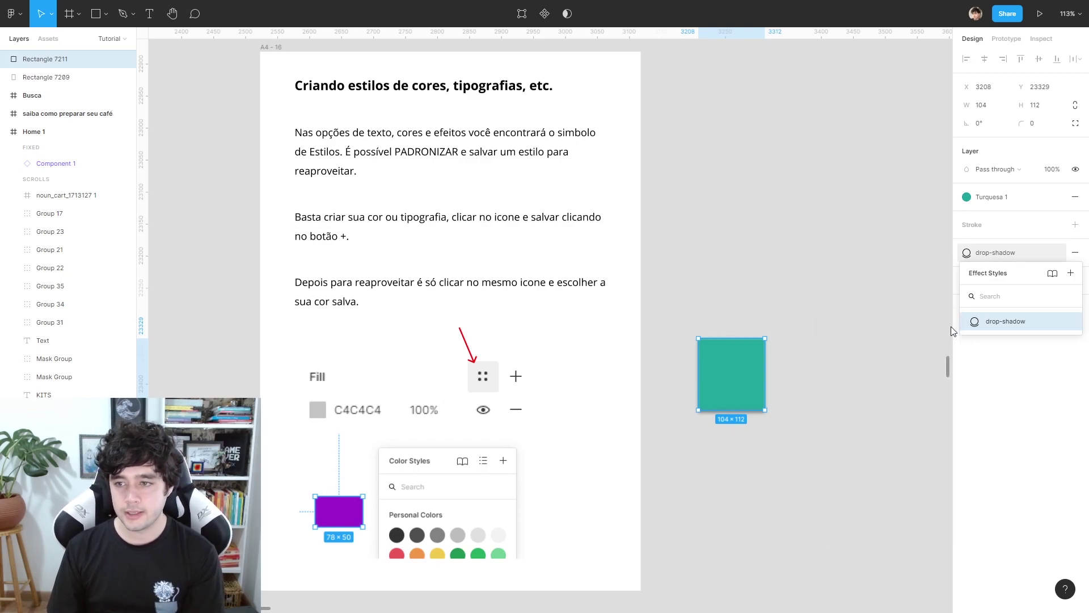
pyautogui.click(964, 402)
pyautogui.click(835, 379)
pyautogui.click(730, 382)
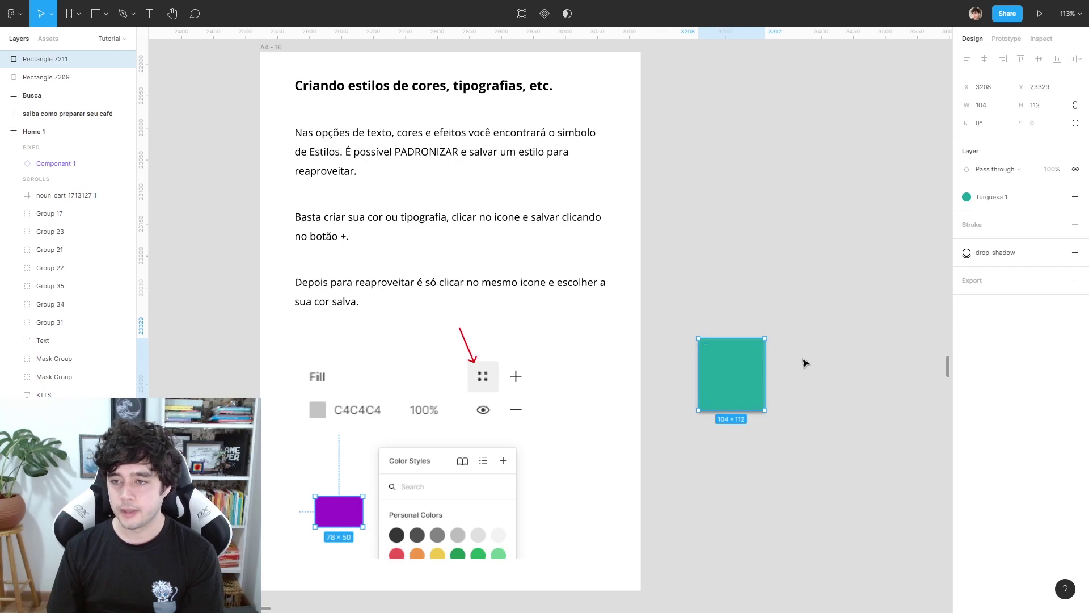
# Replace the teal rectangle with a 'Título' text at size 48, Bold, auto width.
pyautogui.press('Delete')
pyautogui.press('t')
pyautogui.hscroll(3, 738, 318)
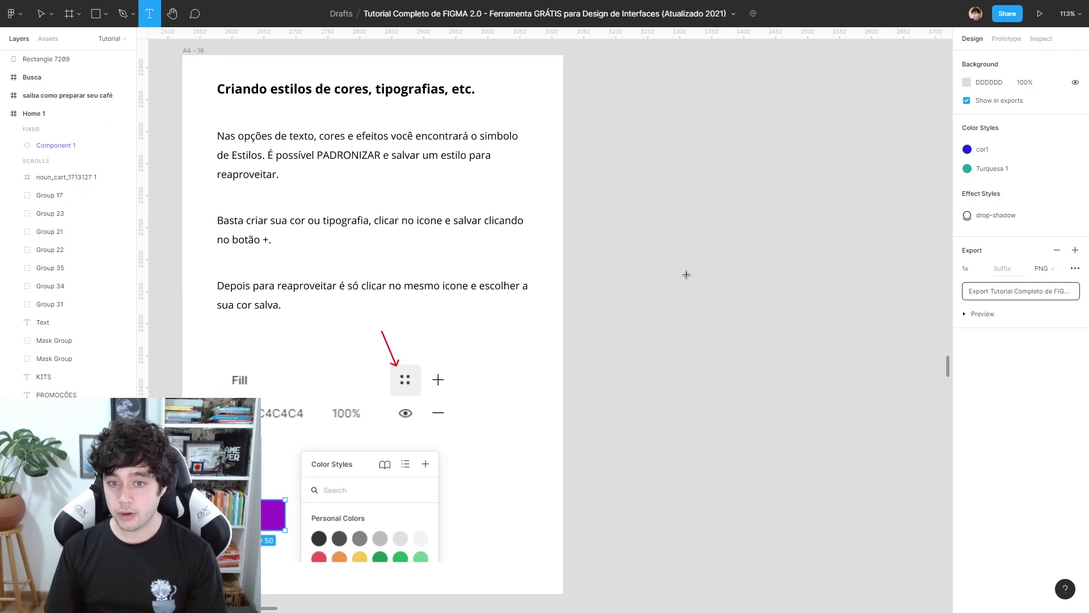
pyautogui.moveTo(634, 210); pyautogui.dragTo(843, 313)
pyautogui.write('Título')
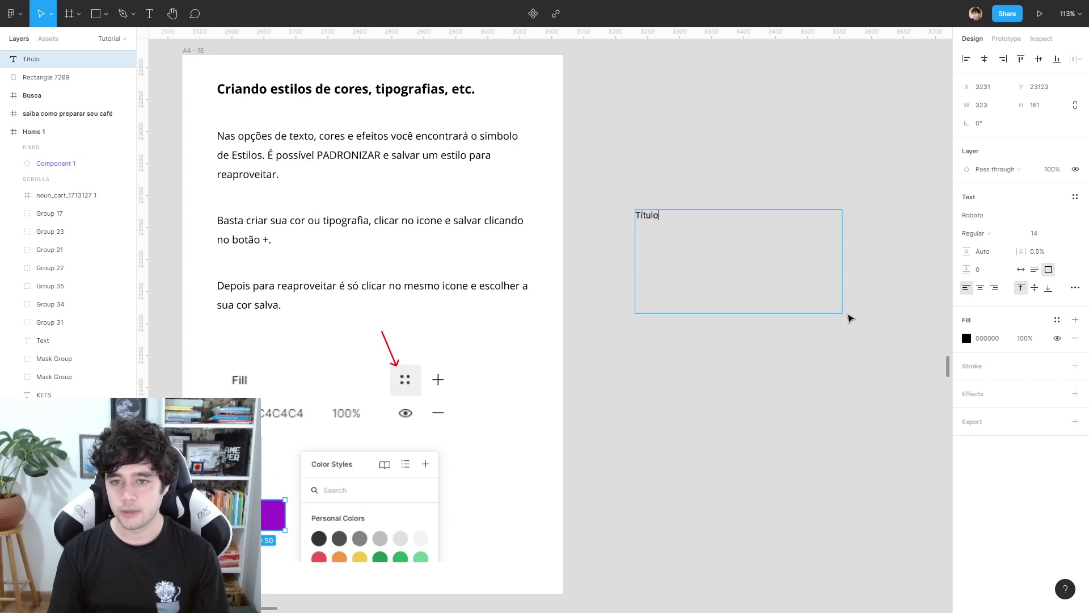
pyautogui.press('Escape')
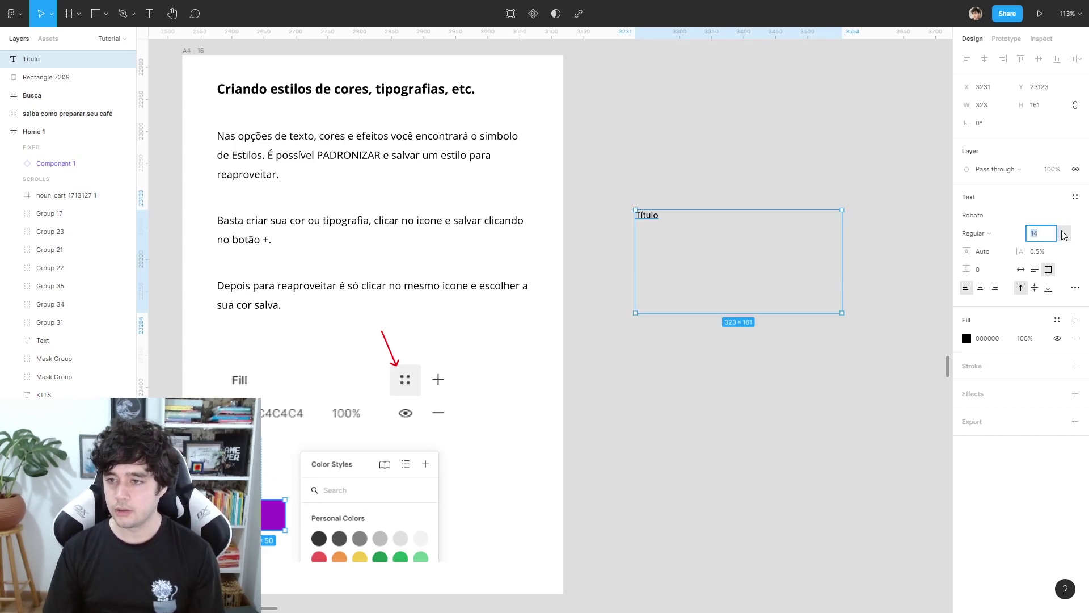
pyautogui.write('16')
pyautogui.press('Return')
pyautogui.hotkey('shift', 'Up')
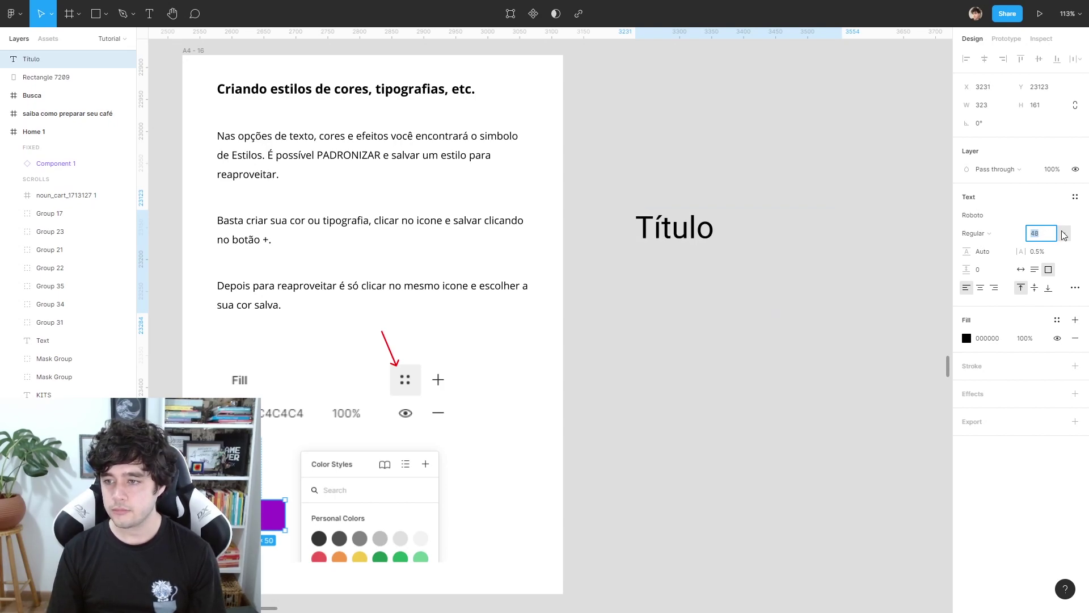
pyautogui.click(990, 234)
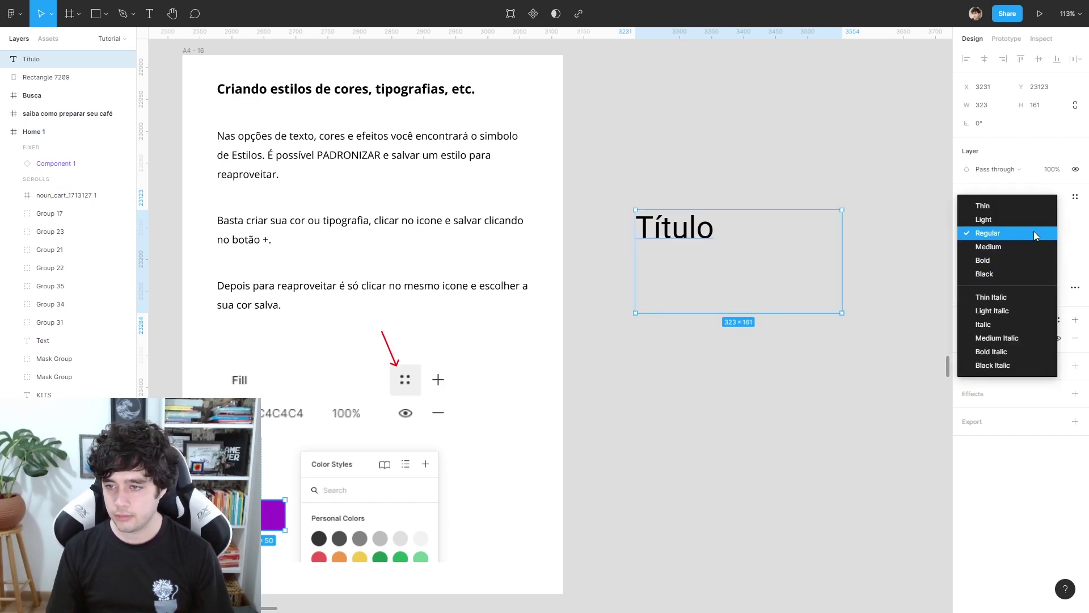
pyautogui.click(1005, 260)
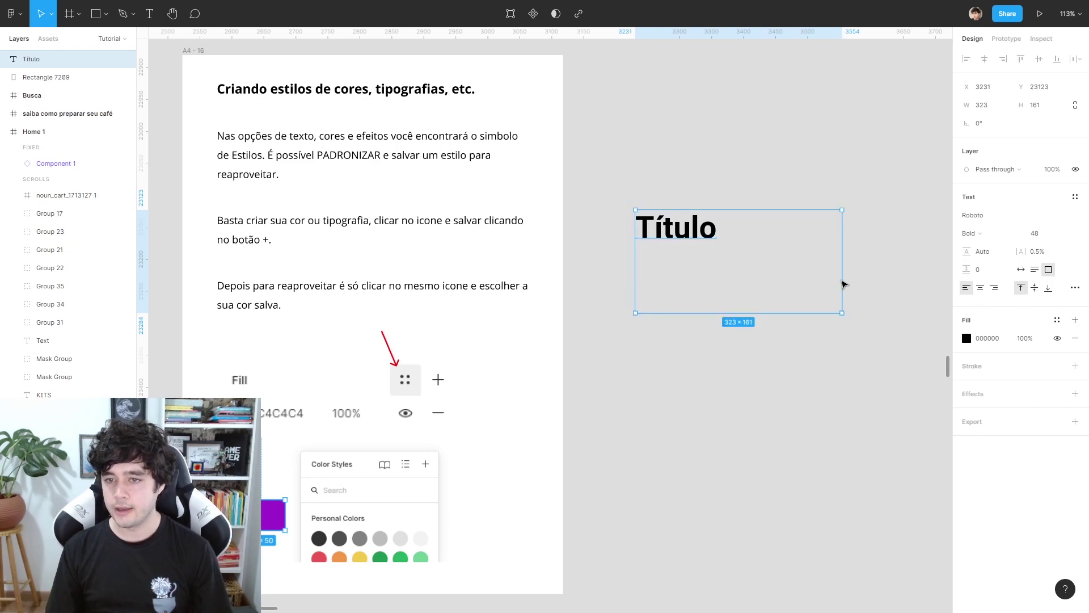
pyautogui.doubleClick(844, 311)
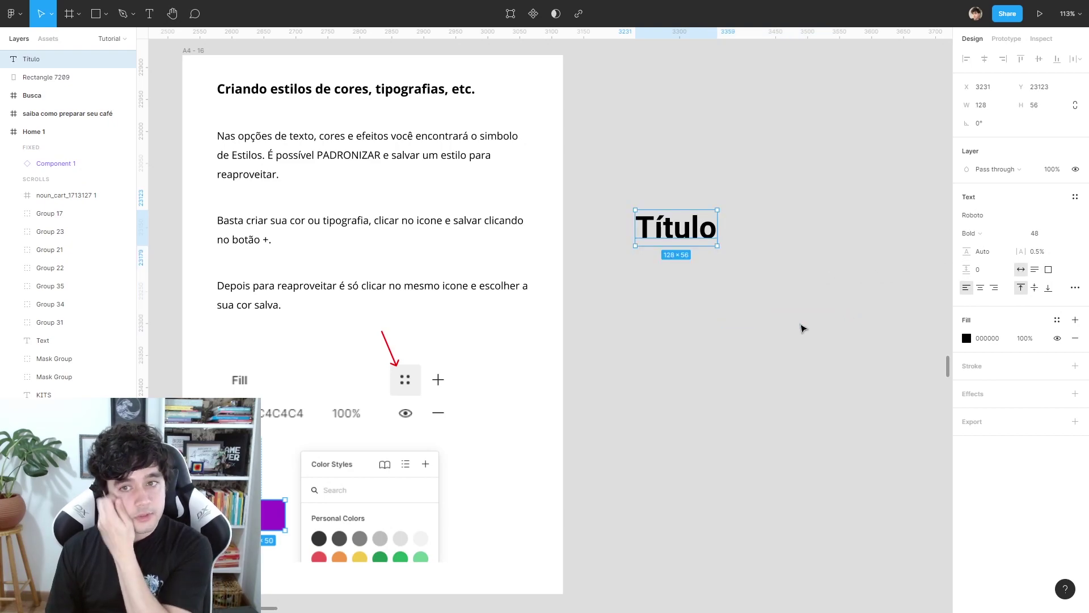
# Save the heading's formatting as a new text style named 'Titulo'.
pyautogui.click(1075, 197)
pyautogui.click(1071, 218)
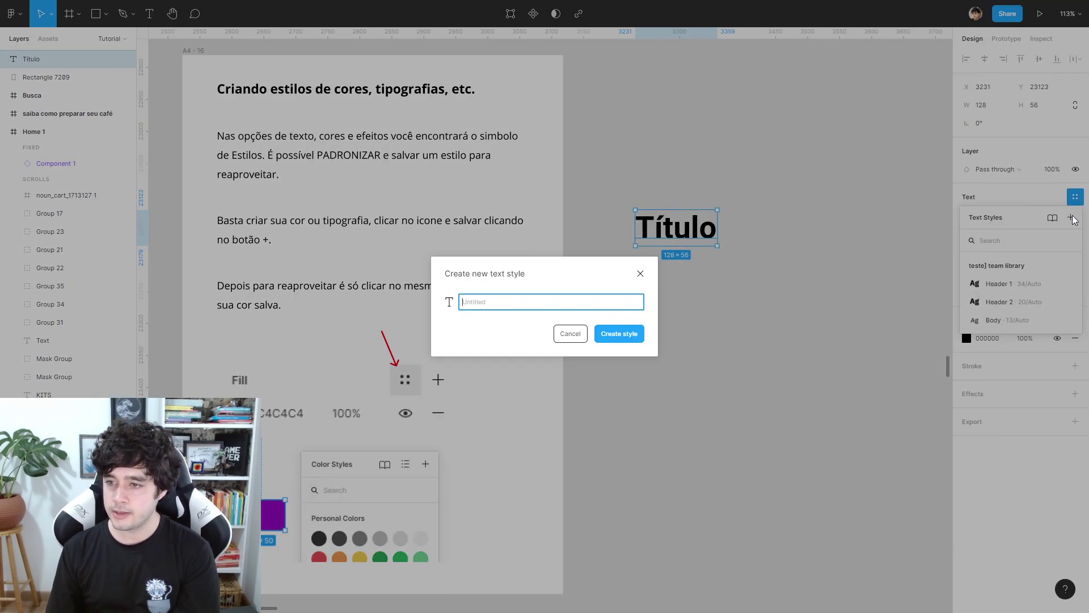
pyautogui.click(581, 298)
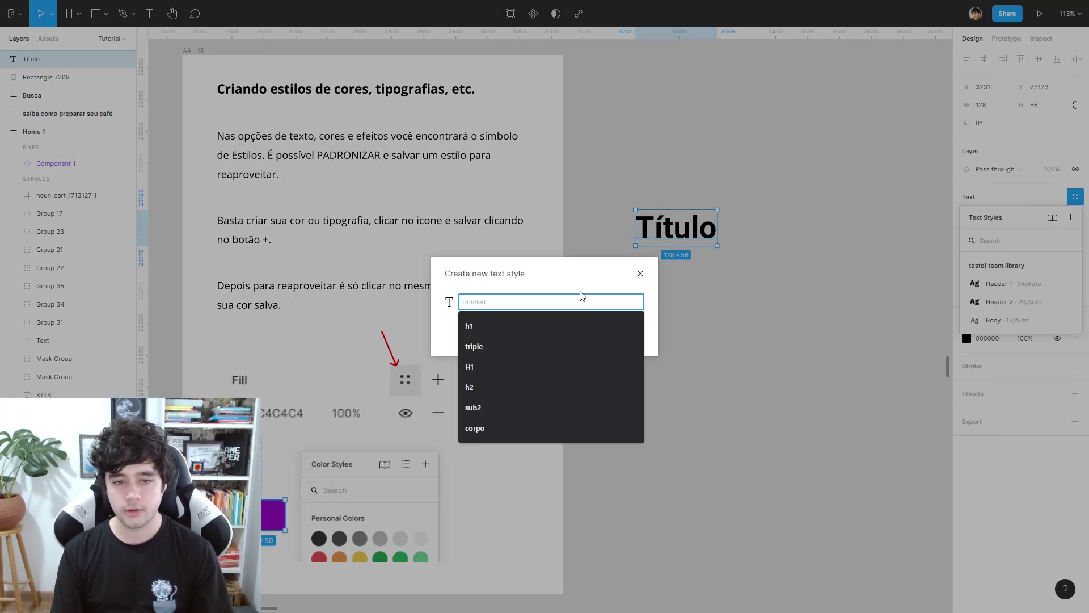
pyautogui.write('Titulo')
pyautogui.press('Return')
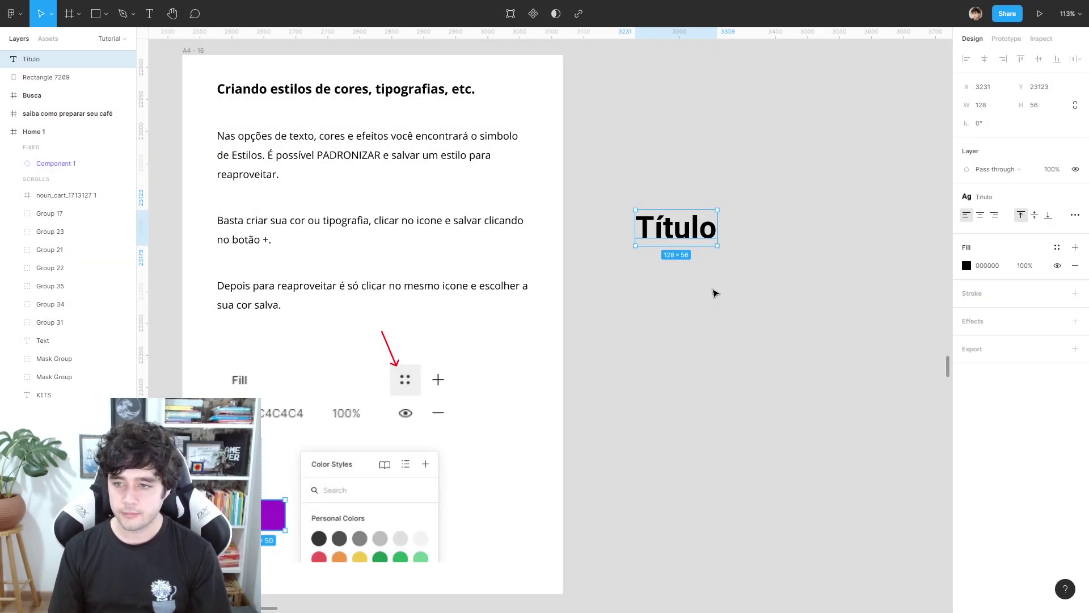
# Add a 'asdfouihasduifhsuad' text line below the heading and apply the Titulo style.
pyautogui.click(714, 292)
pyautogui.press('t')
pyautogui.click(681, 434)
pyautogui.write('asdfouihasduifhsuad')
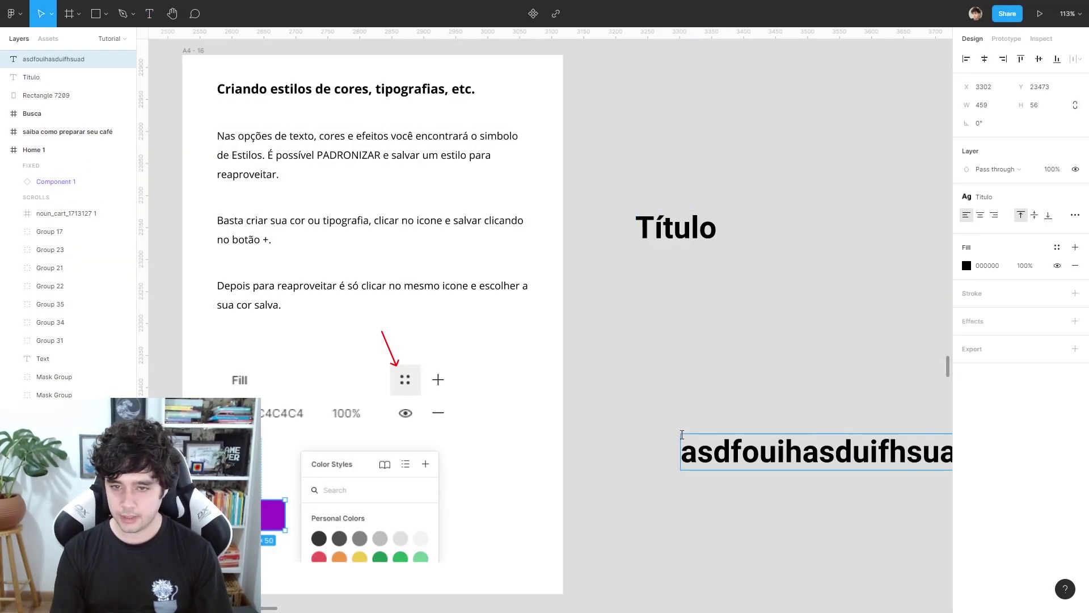
pyautogui.press('Escape')
pyautogui.click(1076, 197)
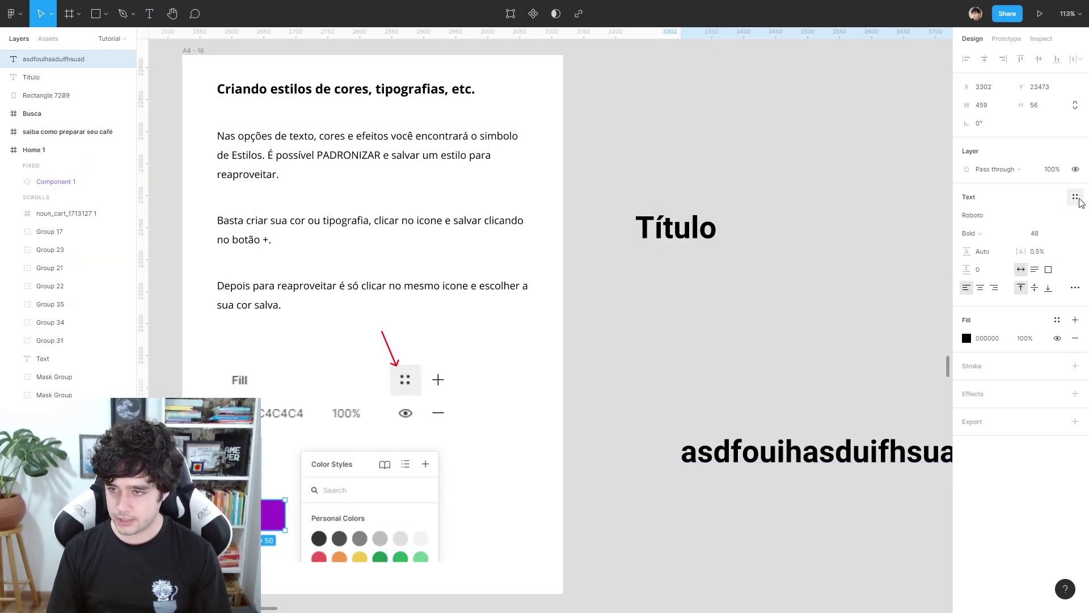
pyautogui.hotkey('shift', 'Down')
pyautogui.hotkey('shift', 'Down')
pyautogui.hotkey('shift', 'Down')
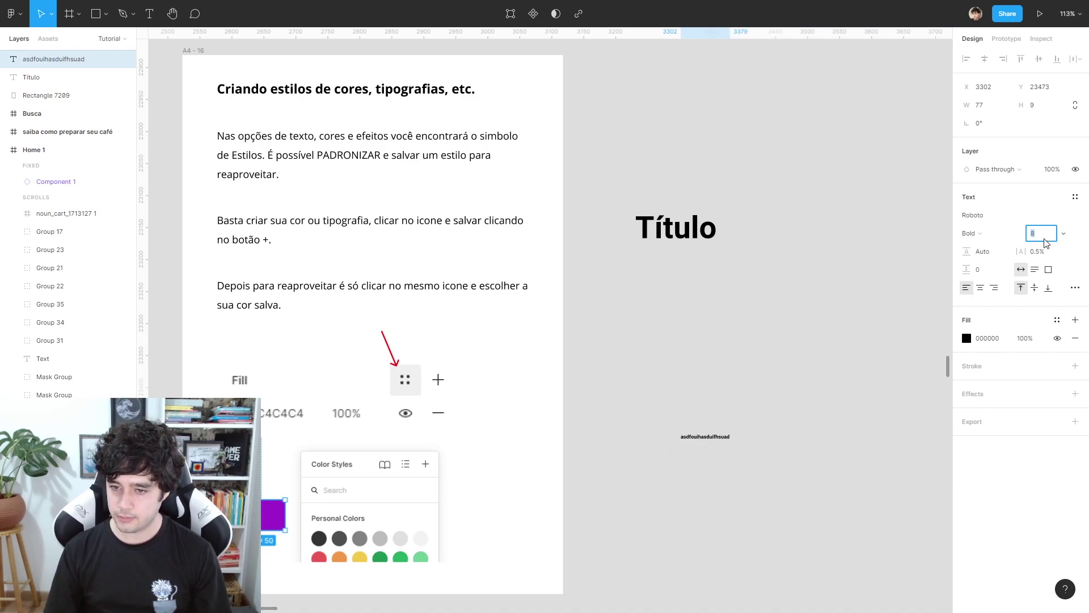
pyautogui.click(772, 409)
pyautogui.moveTo(709, 438); pyautogui.dragTo(658, 392)
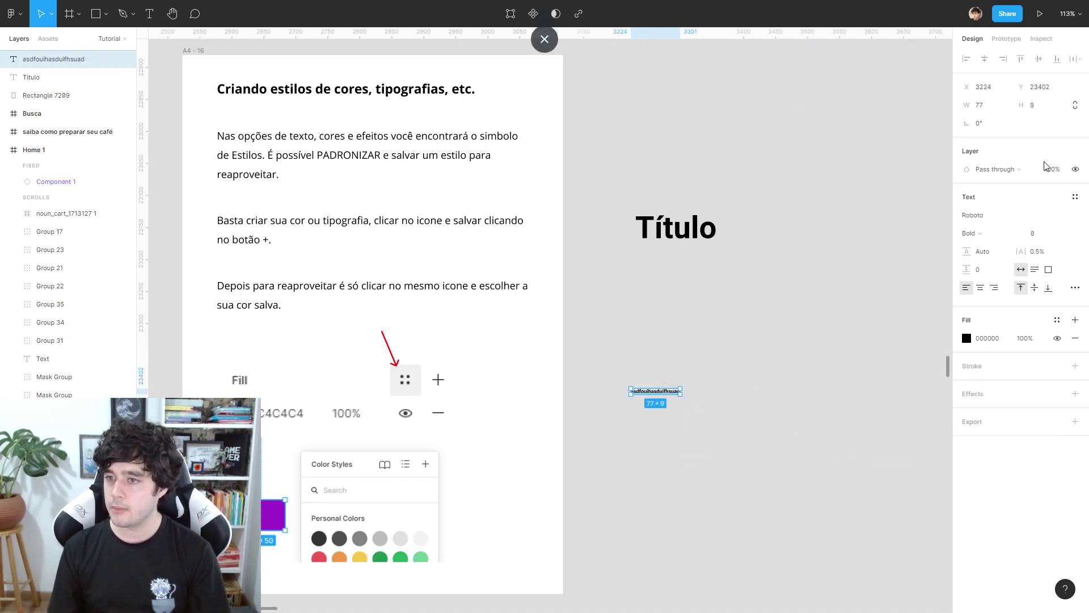
pyautogui.click(1075, 197)
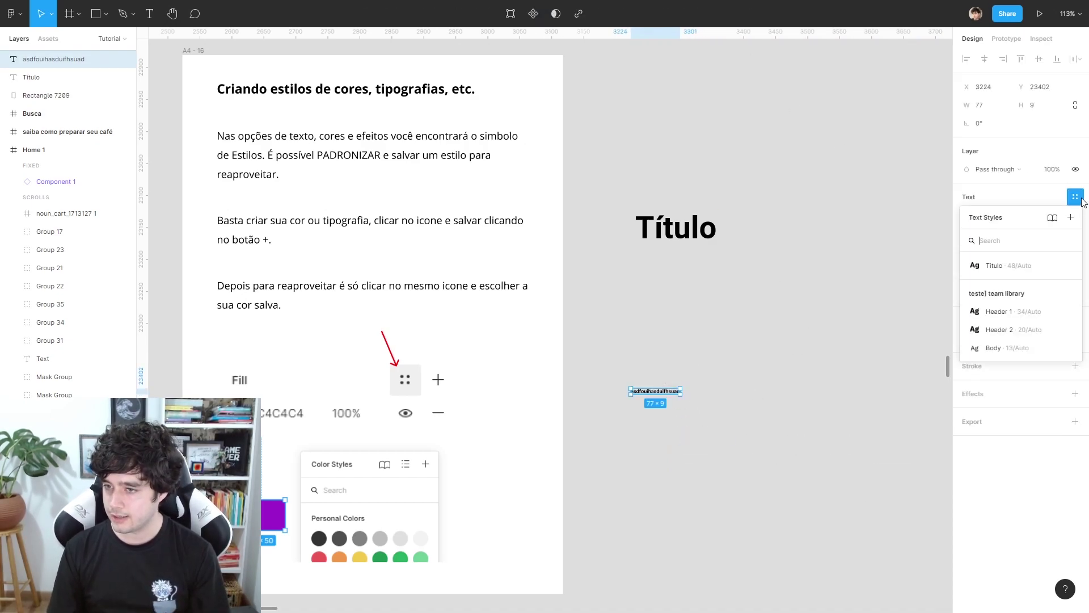
pyautogui.click(1015, 265)
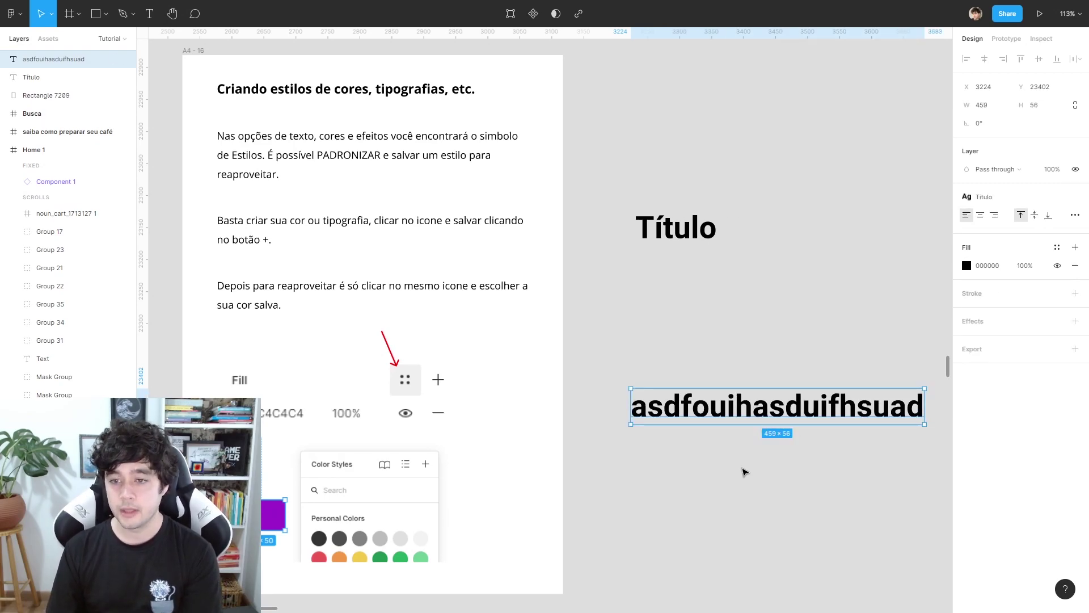
# Raise the Titulo style's letter spacing to 13.5%.
pyautogui.click(1028, 198)
pyautogui.click(1070, 265)
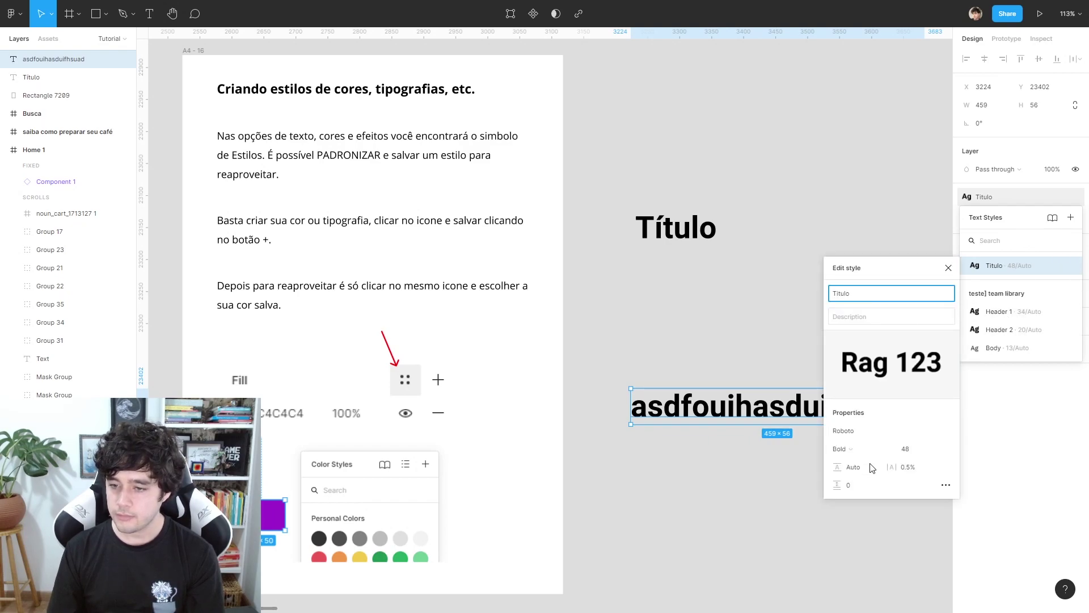
pyautogui.click(917, 467)
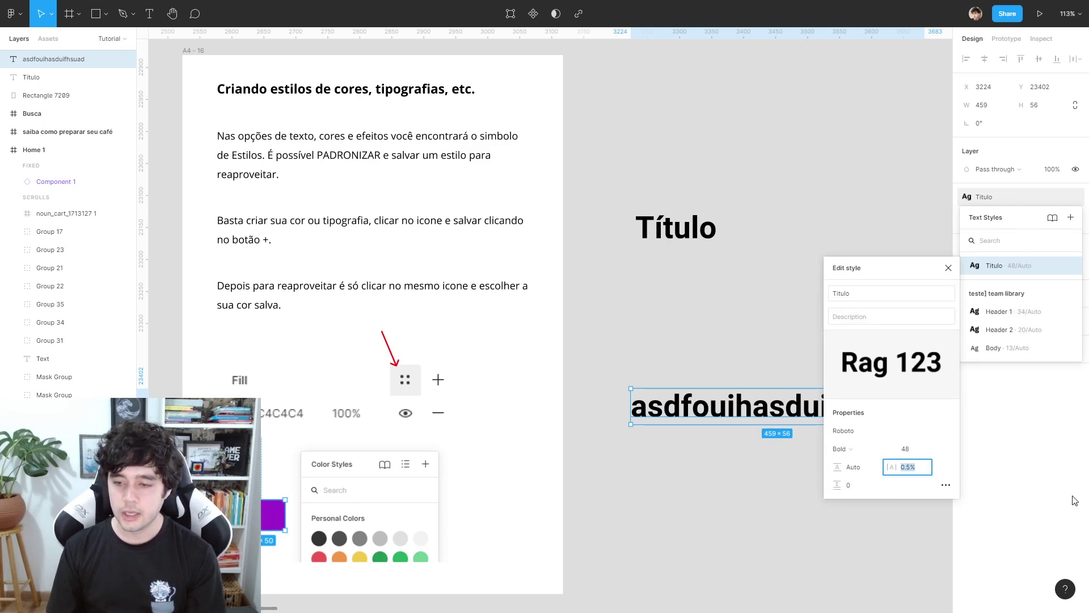
pyautogui.press('Up')
pyautogui.press('Up')
pyautogui.press('Up')
pyautogui.press('Up')
pyautogui.press('Up')
pyautogui.press('Up')
pyautogui.press('Up')
pyautogui.press('Up')
pyautogui.press('Up')
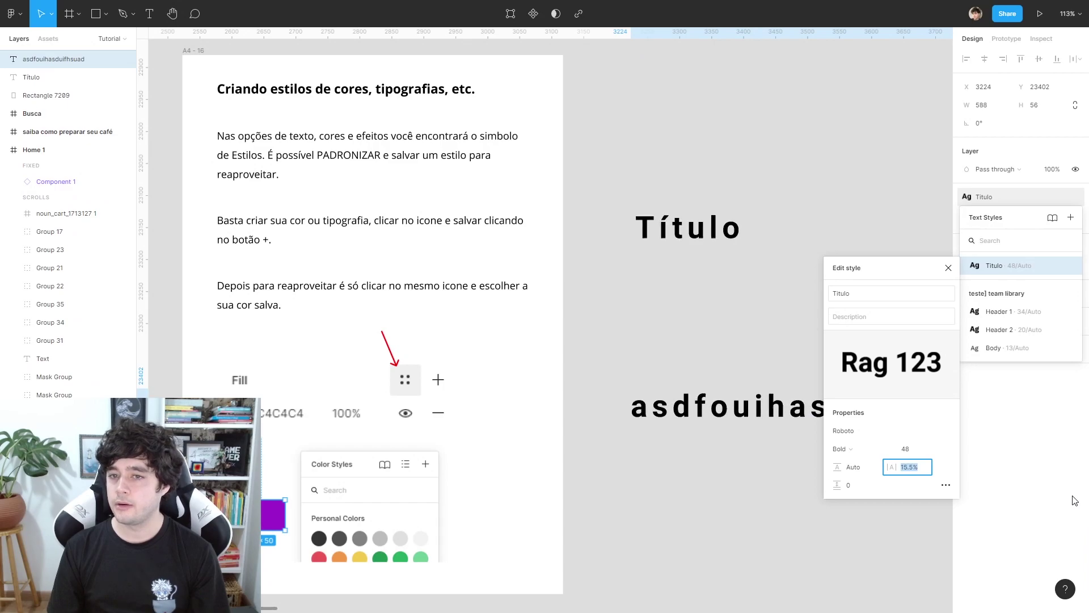
pyautogui.press('Down')
pyautogui.press('Down')
pyautogui.press('Down')
pyautogui.press('Down')
pyautogui.press('Down')
pyautogui.press('Up')
pyautogui.press('Up')
pyautogui.press('Up')
pyautogui.press('Up')
pyautogui.press('Up')
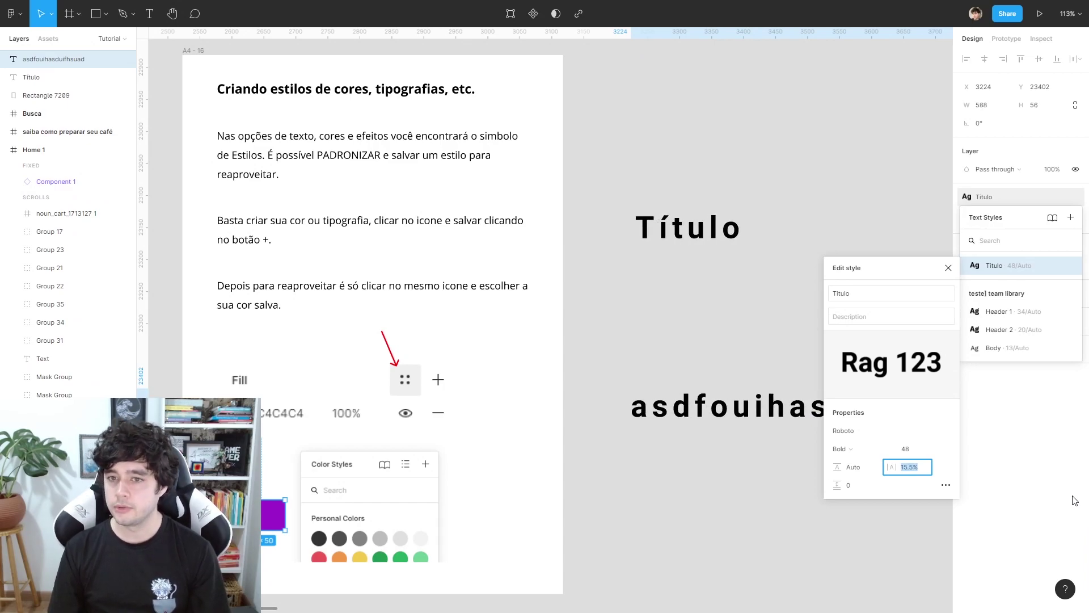
pyautogui.press('Down')
pyautogui.press('Down')
pyautogui.press('Down')
pyautogui.press('Up')
pyautogui.press('Up')
pyautogui.press('Up')
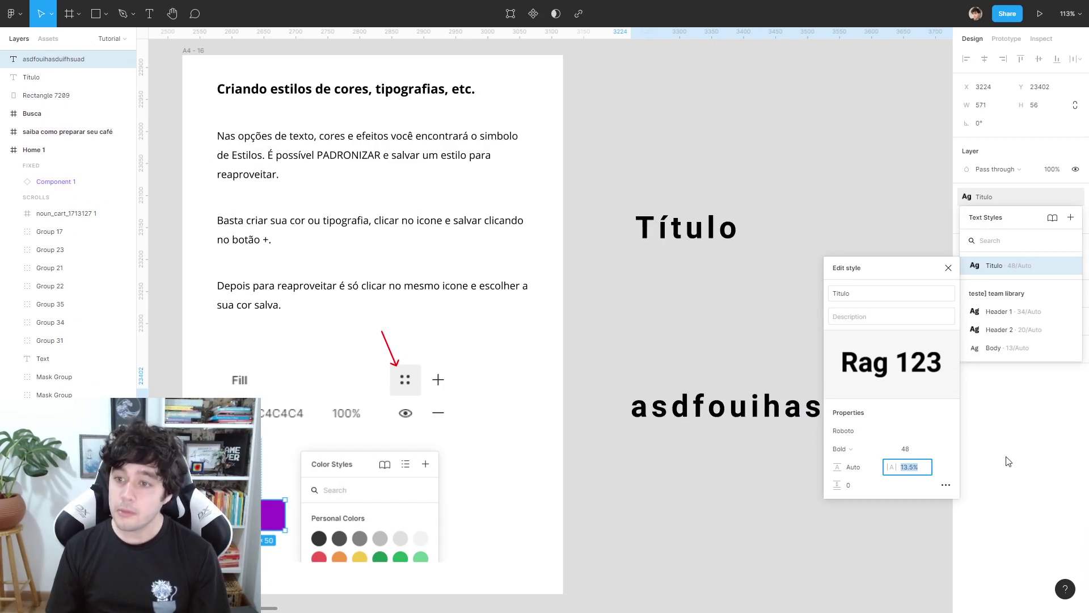
pyautogui.click(948, 268)
pyautogui.hscroll(3, 794, 284)
pyautogui.moveTo(511, 176); pyautogui.dragTo(773, 429)
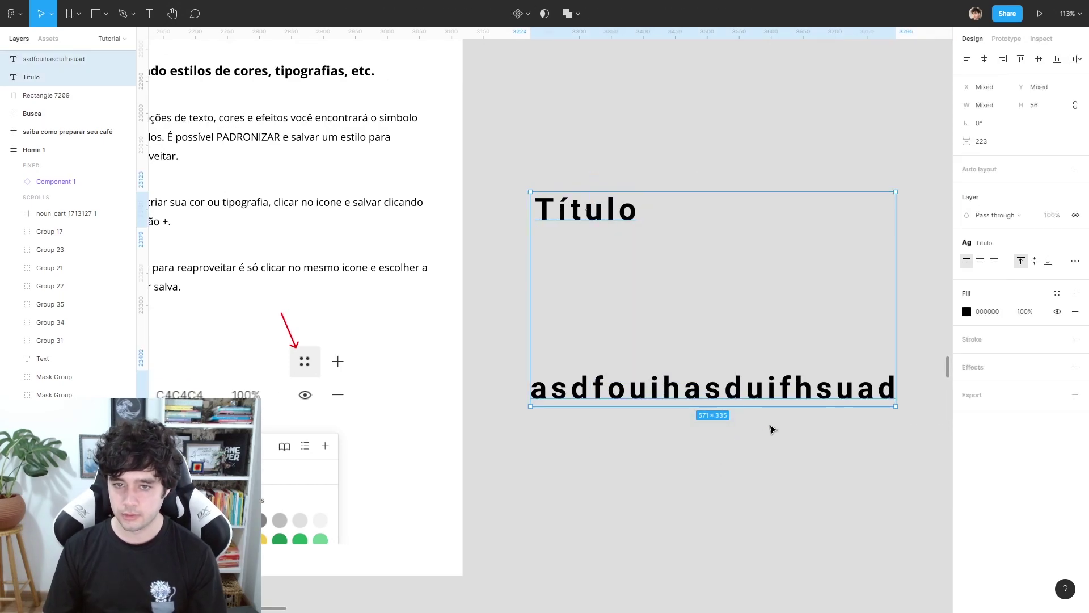
pyautogui.press('Delete')
pyautogui.scroll(-2, 722, 284)
pyautogui.scroll(-4, 722, 389)
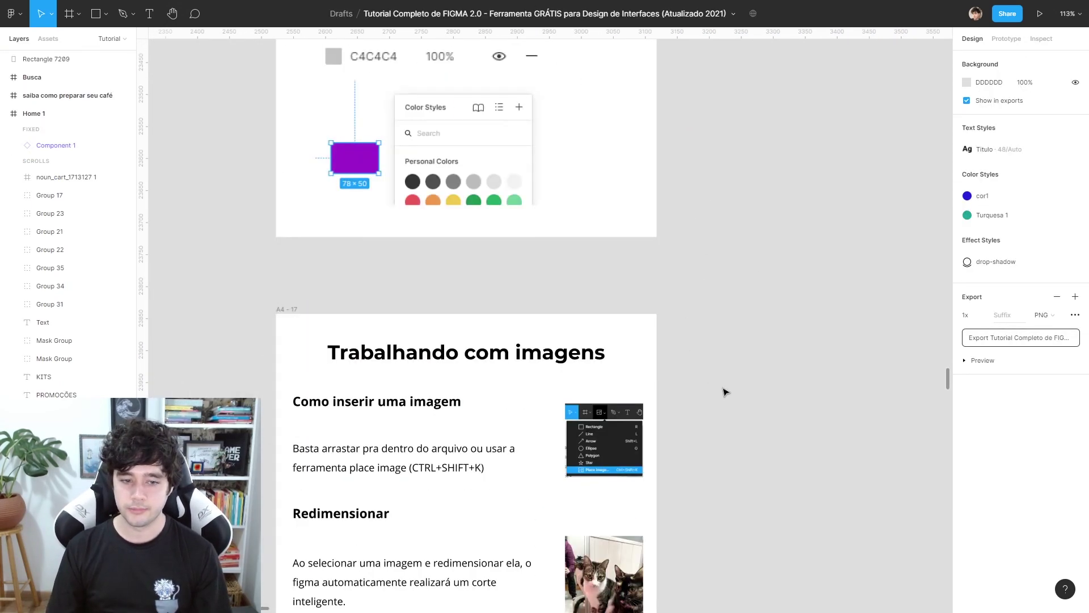
pyautogui.scroll(-2, 775, 300)
pyautogui.scroll(-2, 775, 301)
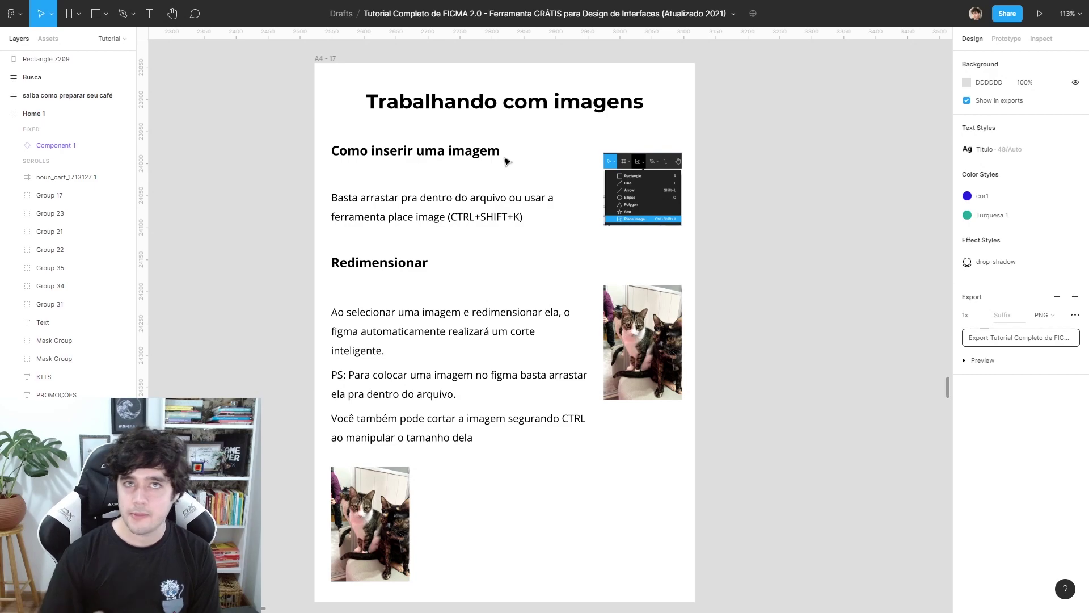
pyautogui.scroll(3, 546, 140)
pyautogui.keyDown('ctrl'); pyautogui.scroll(-3, 610, 219); pyautogui.keyUp('ctrl')
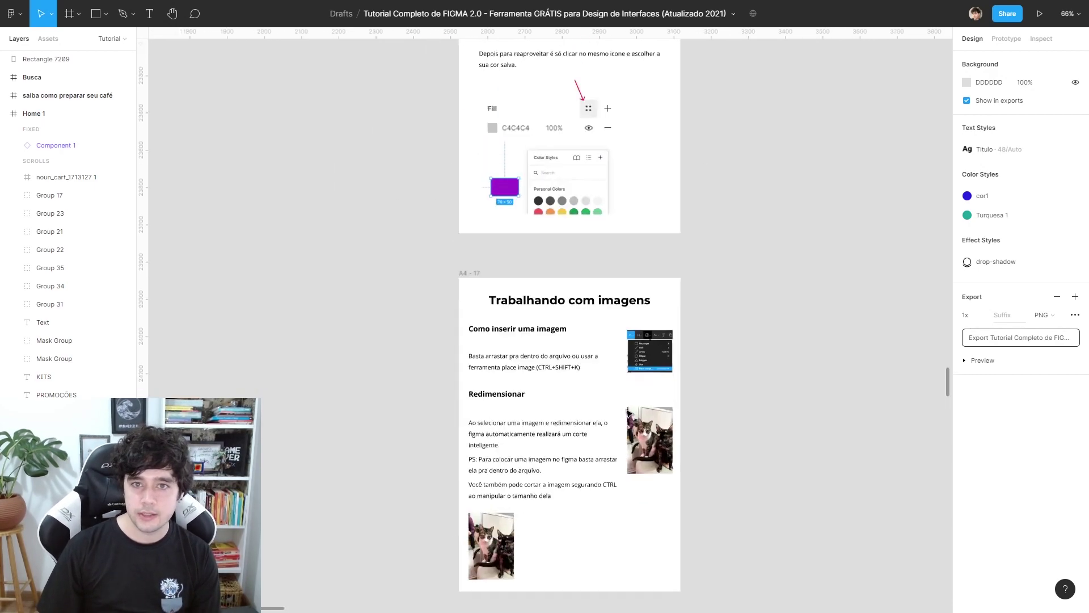
pyautogui.scroll(5, 590, 170)
pyautogui.scroll(1, 685, 308)
pyautogui.scroll(-3, 685, 308)
pyautogui.scroll(2, 624, 284)
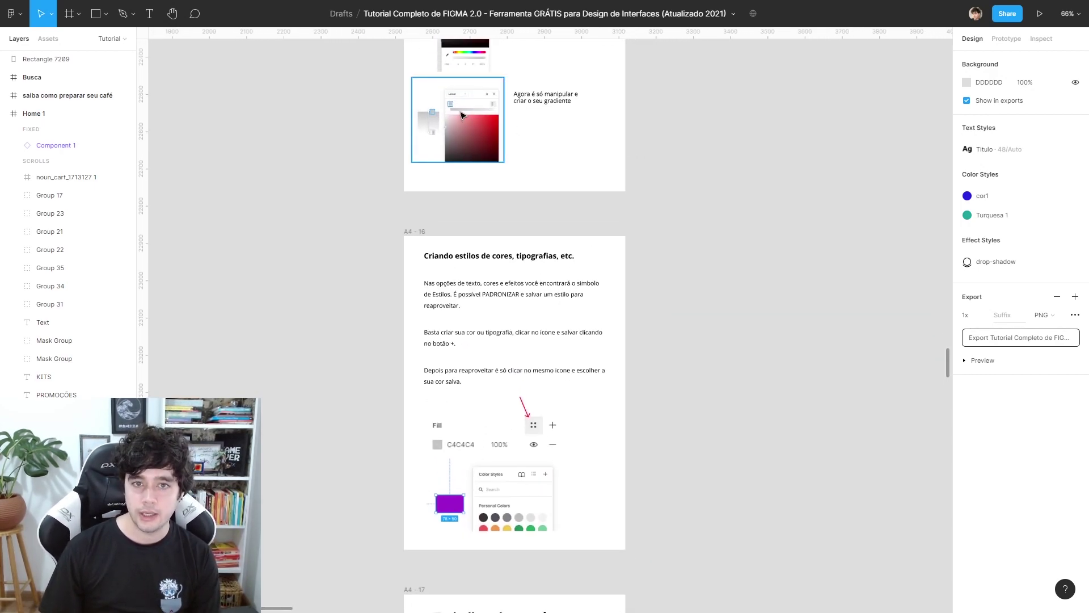
pyautogui.click(460, 125)
pyautogui.click(1074, 390)
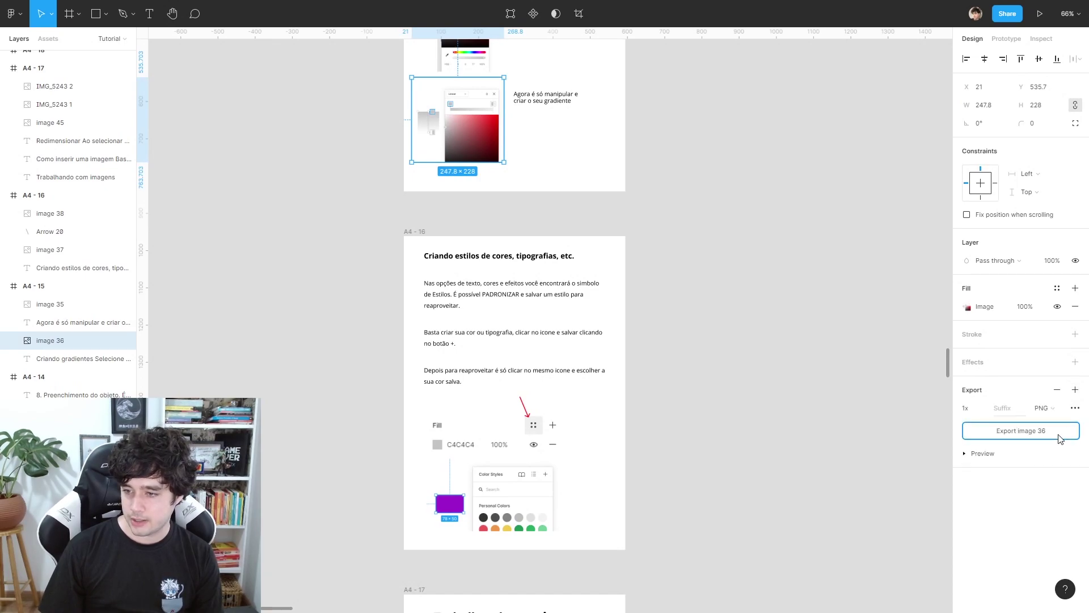
pyautogui.click(1061, 432)
pyautogui.scroll(-3, 685, 287)
pyautogui.scroll(-3, 686, 286)
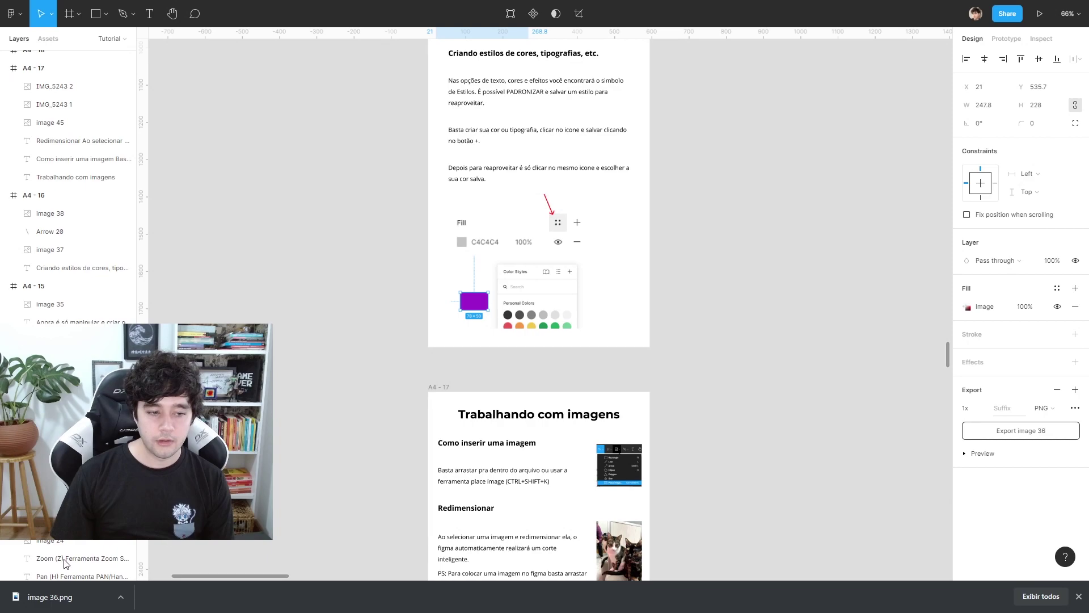
pyautogui.moveTo(65, 600); pyautogui.dragTo(788, 260)
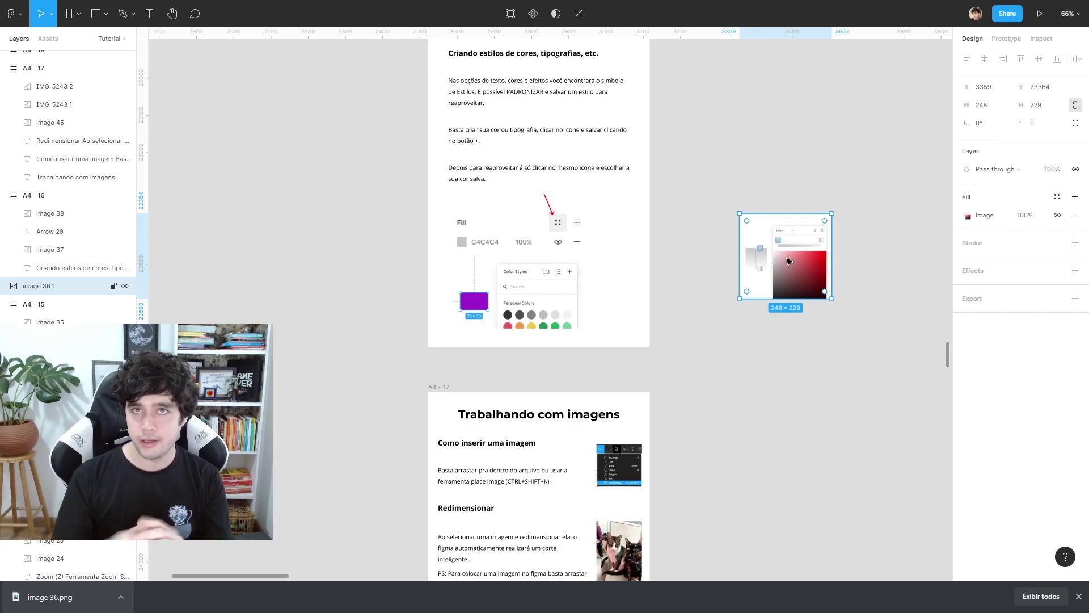
pyautogui.press('Delete')
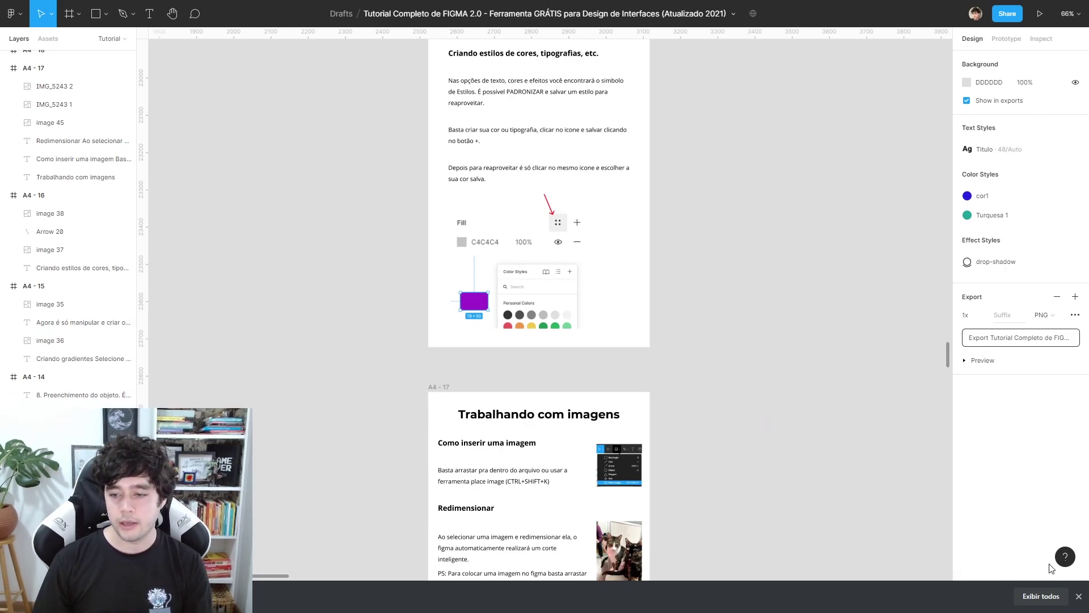
pyautogui.click(1078, 596)
pyautogui.scroll(-3, 604, 339)
pyautogui.keyDown('ctrl'); pyautogui.scroll(5, 603, 338); pyautogui.keyUp('ctrl')
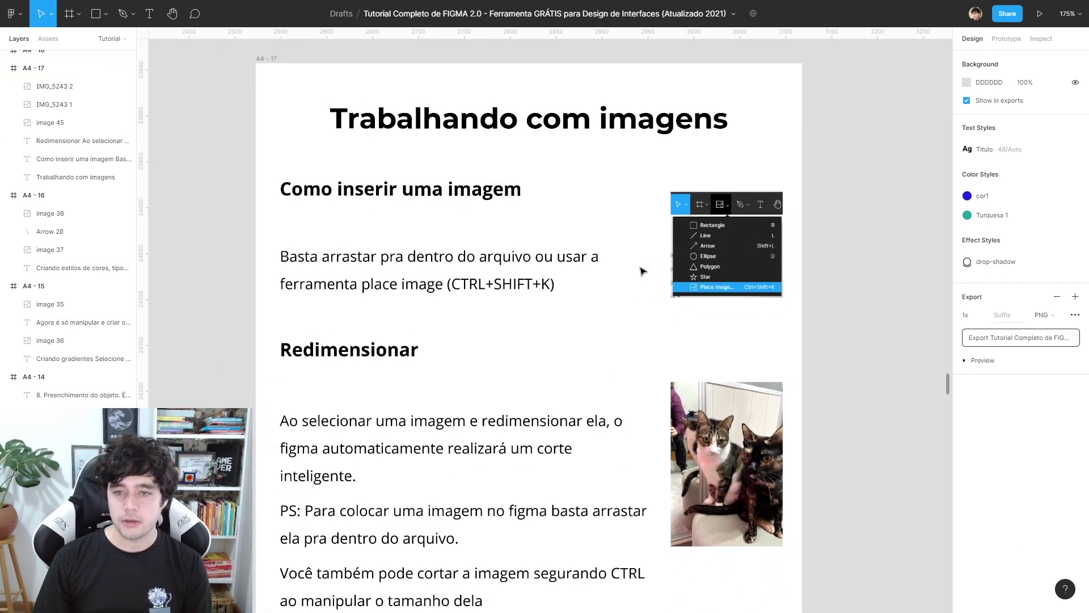
pyautogui.scroll(-2, 726, 339)
pyautogui.scroll(-2, 925, 238)
pyautogui.hscroll(2, 925, 238)
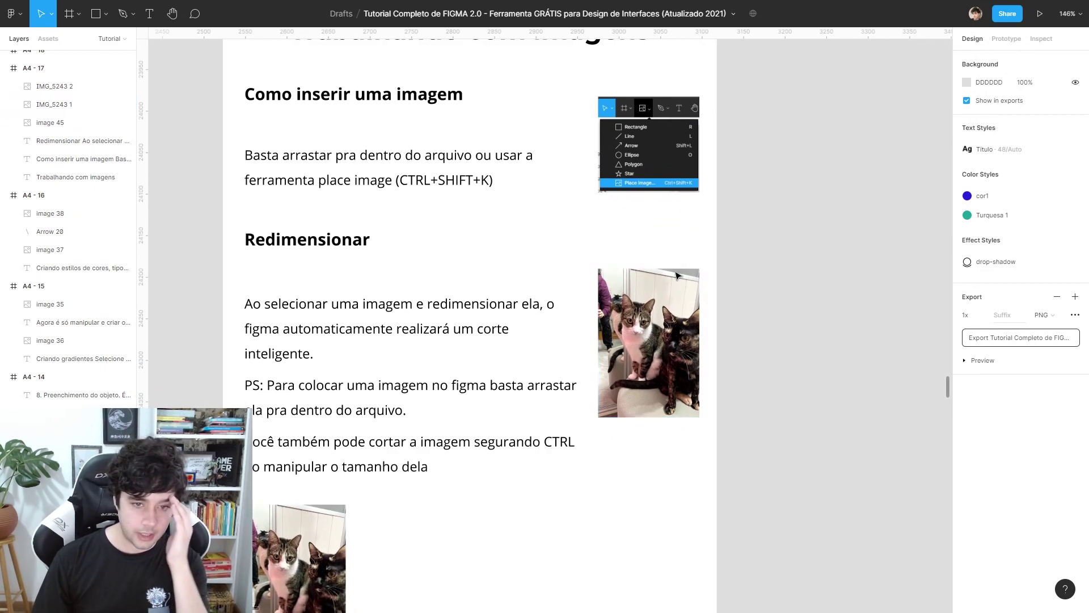
pyautogui.hscroll(4, 790, 199)
# Duplicate the cats photo onto the empty canvas and enlarge it to about 316×407.
pyautogui.moveTo(579, 282); pyautogui.dragTo(790, 282)
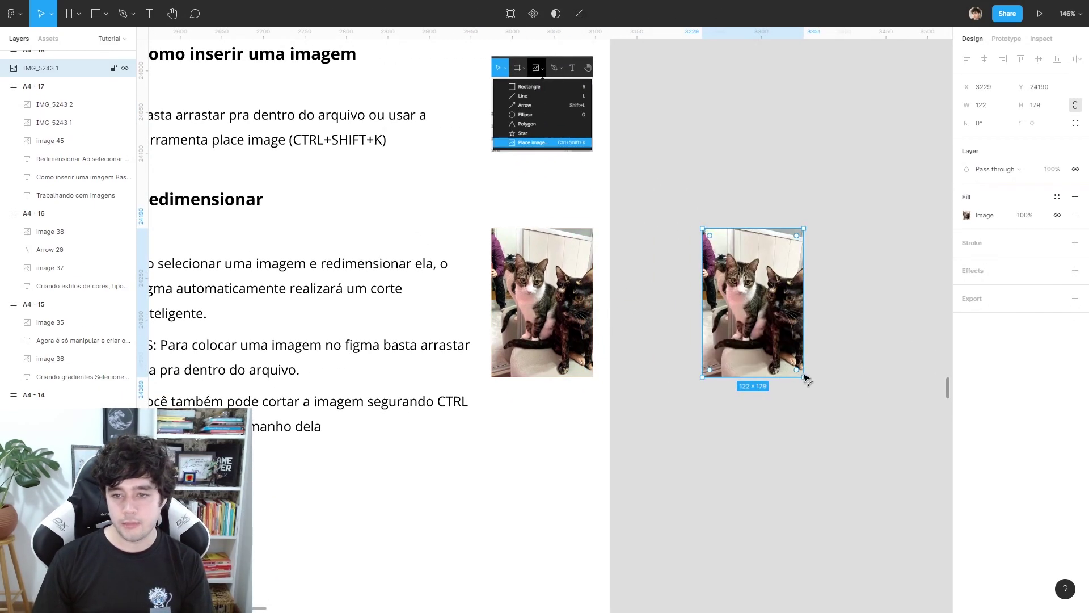
pyautogui.moveTo(806, 381); pyautogui.dragTo(880, 488)
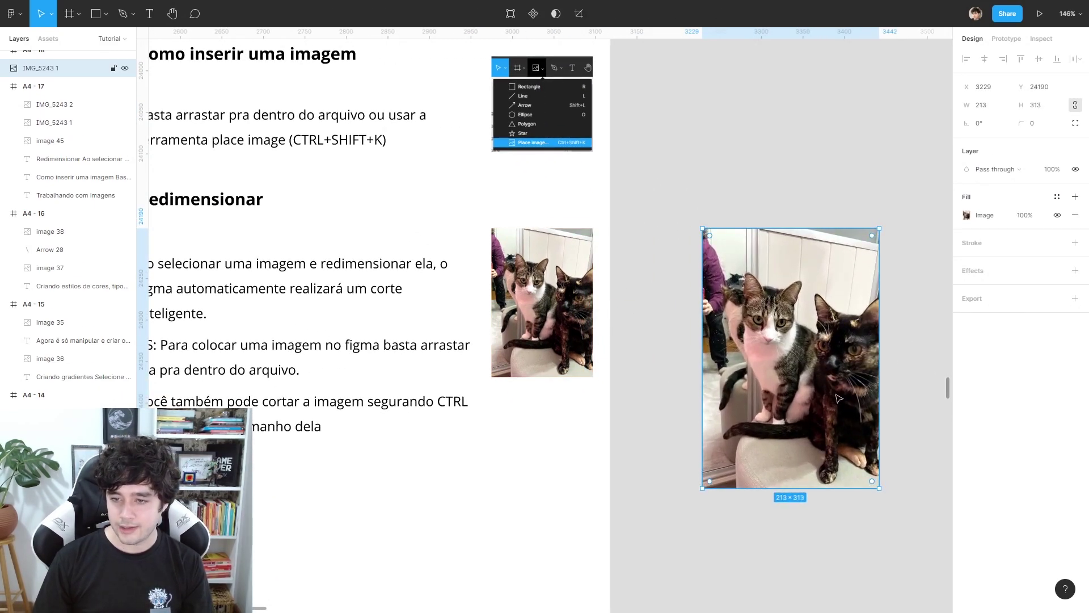
pyautogui.hscroll(3, 839, 399)
pyautogui.keyDown('ctrl'); pyautogui.scroll(-2, 728, 331); pyautogui.keyUp('ctrl')
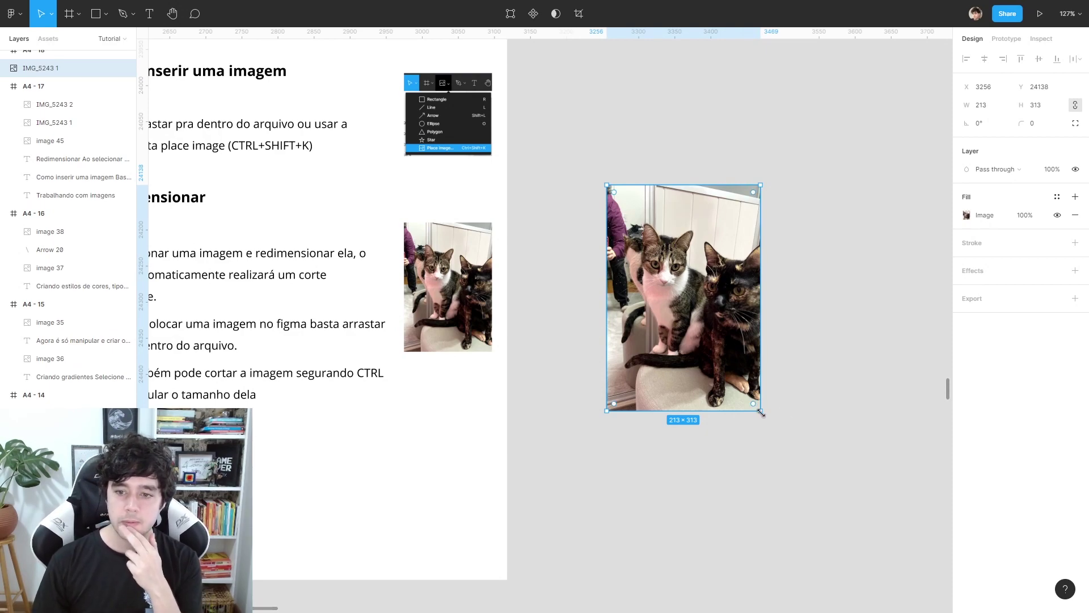
pyautogui.moveTo(761, 413)
pyautogui.mouseDown()
pyautogui.moveTo(695, 434)
pyautogui.moveTo(846, 460)
pyautogui.moveTo(902, 486)
pyautogui.moveTo(887, 391)
pyautogui.moveTo(673, 313)
pyautogui.moveTo(761, 469)
pyautogui.moveTo(615, 409)
pyautogui.moveTo(765, 421)
pyautogui.moveTo(802, 360)
pyautogui.moveTo(718, 469)
pyautogui.moveTo(737, 440)
pyautogui.moveTo(736, 408)
pyautogui.moveTo(679, 360)
pyautogui.moveTo(807, 478)
pyautogui.mouseUp()
pyautogui.hscroll(-2, 821, 388)
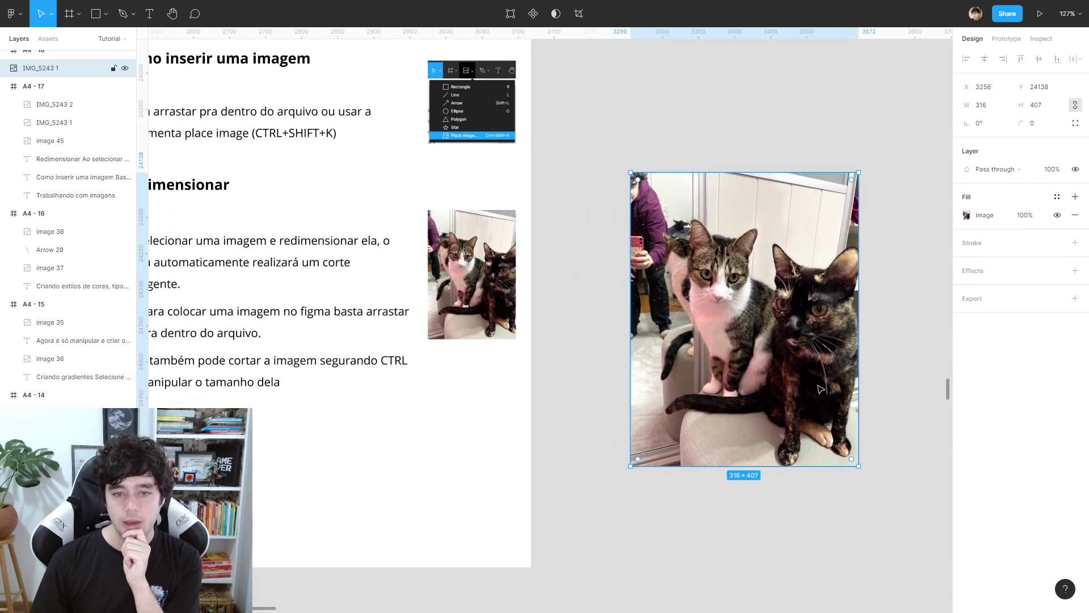
pyautogui.moveTo(821, 389); pyautogui.dragTo(776, 279)
pyautogui.hscroll(-2, 777, 279)
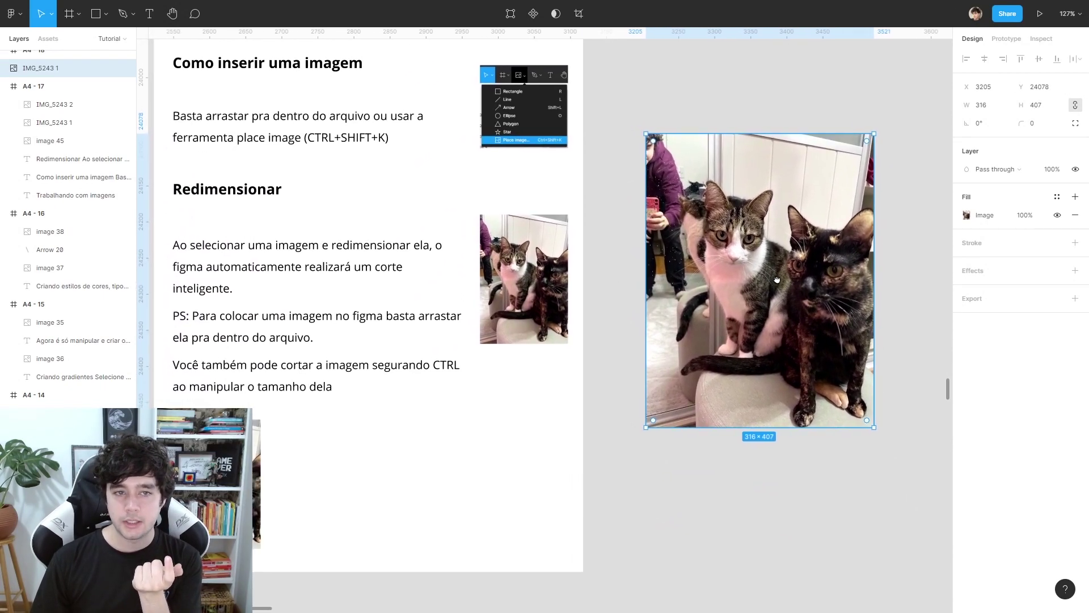
pyautogui.hscroll(3, 777, 279)
pyautogui.hscroll(1, 823, 318)
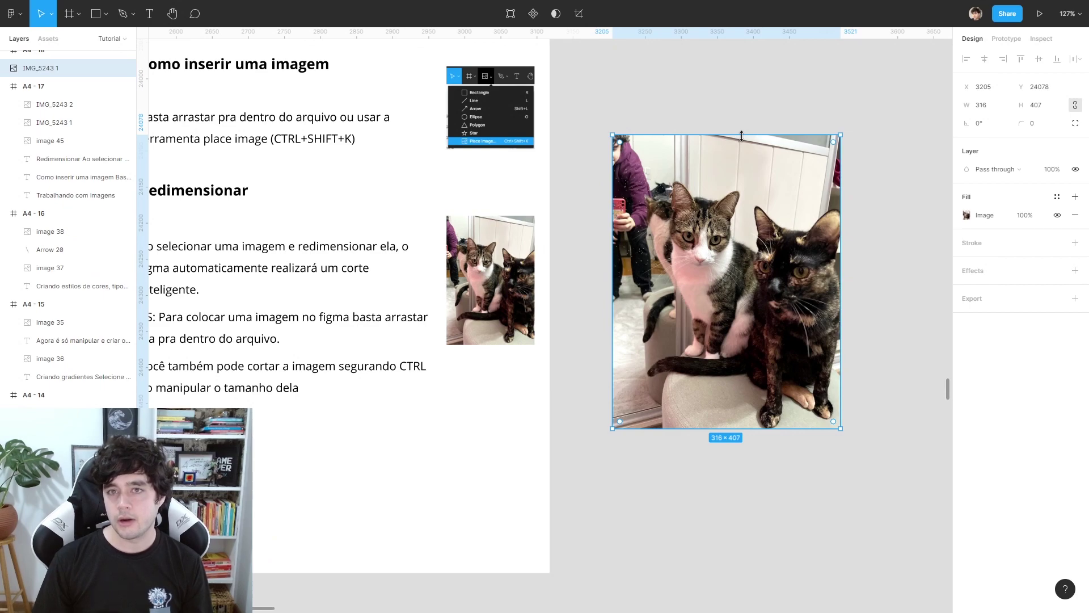
# Crop the photo's top and left edges down to 246×347.
pyautogui.moveTo(741, 136); pyautogui.dragTo(731, 178)
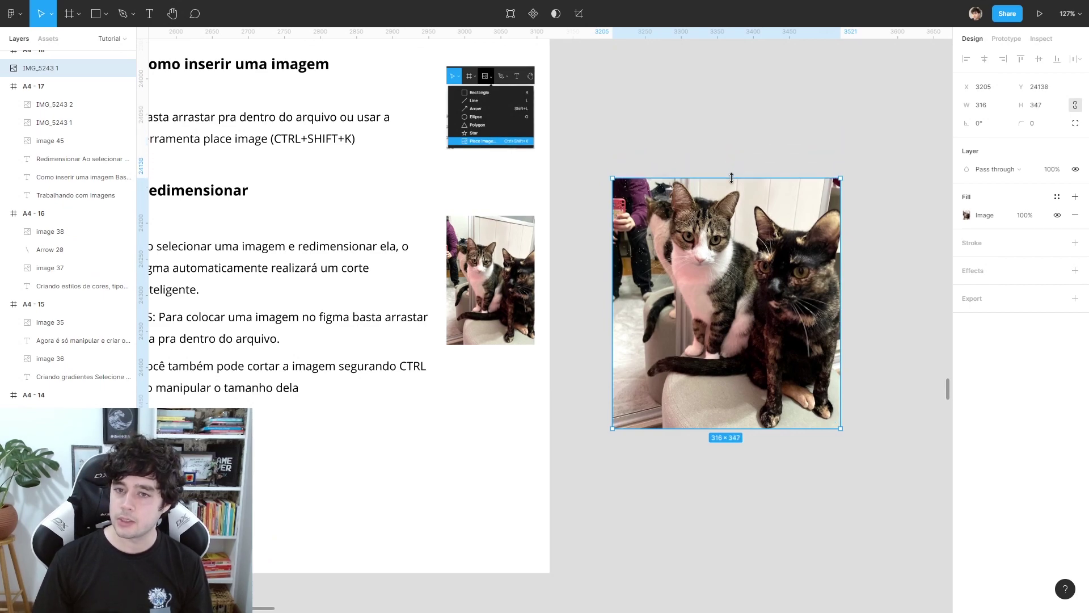
pyautogui.moveTo(609, 216); pyautogui.dragTo(661, 225)
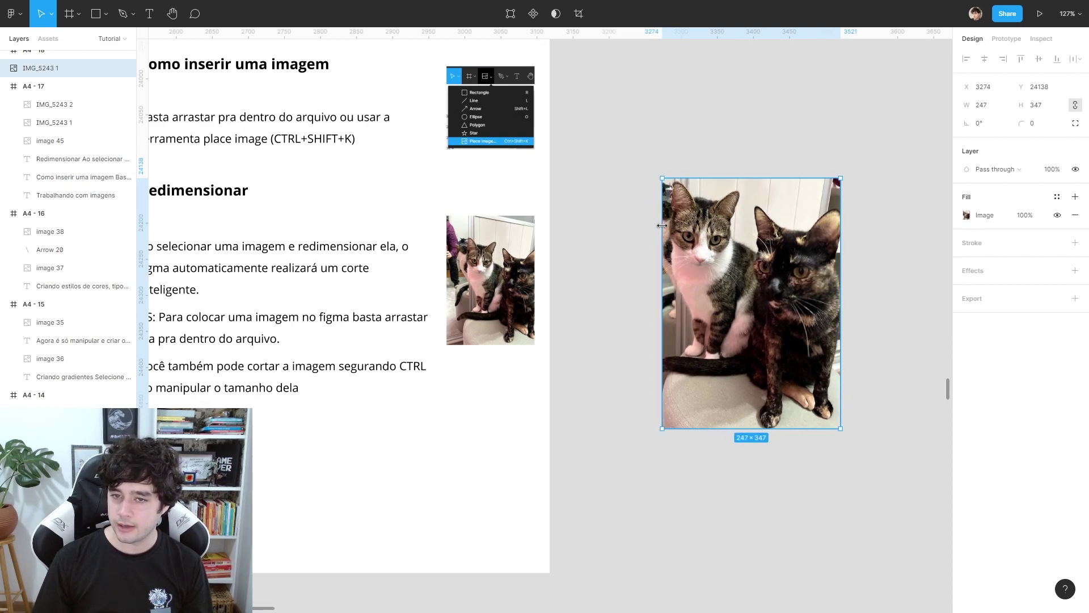
pyautogui.click(710, 471)
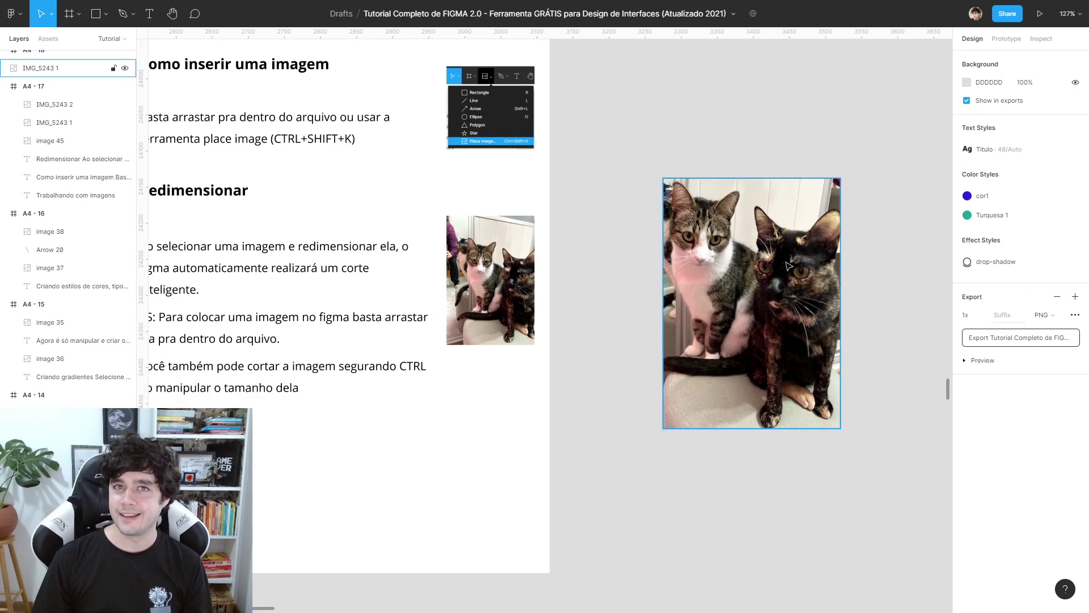
pyautogui.click(678, 423)
pyautogui.moveTo(613, 453); pyautogui.dragTo(662, 444)
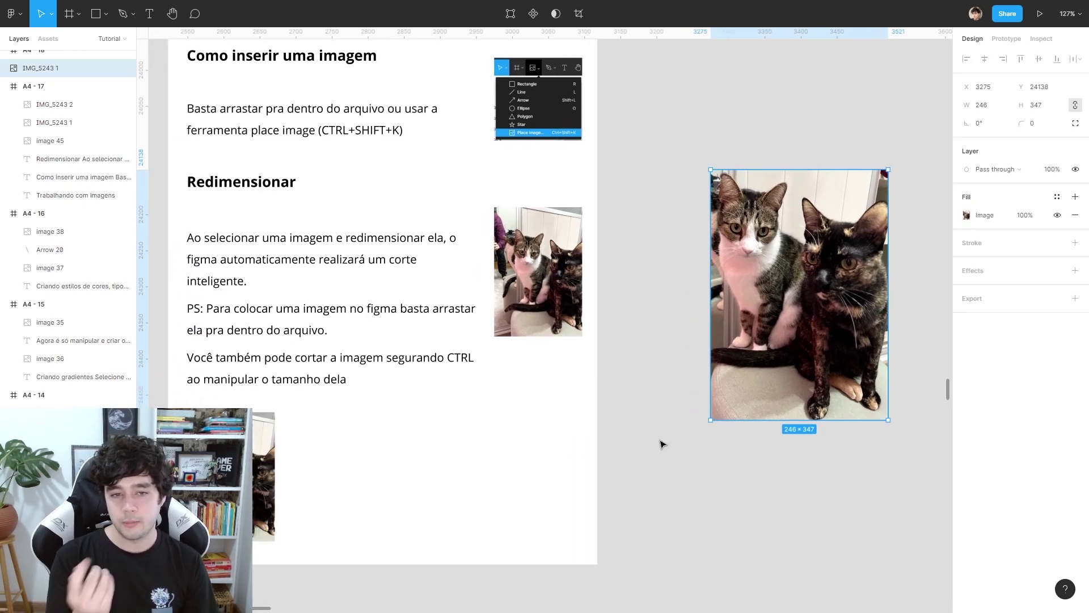
# Move the cropped photo up beside the page, to X 3282, Y 24543.
pyautogui.scroll(-5, 630, 365)
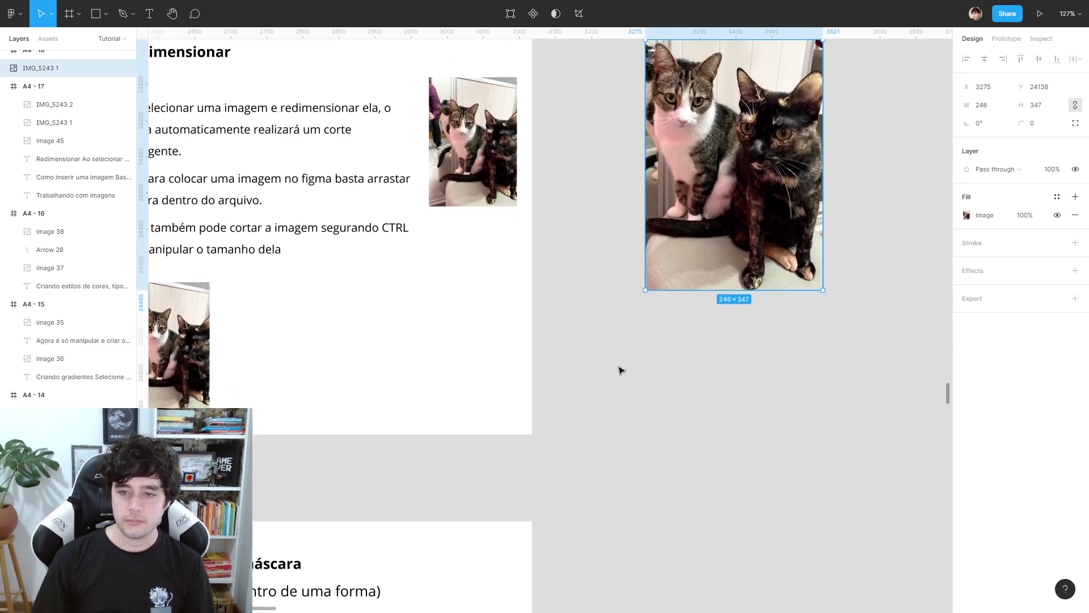
pyautogui.scroll(-5, 620, 369)
pyautogui.moveTo(703, 142); pyautogui.dragTo(703, 573)
pyautogui.scroll(-5, 582, 299)
pyautogui.scroll(1, 581, 299)
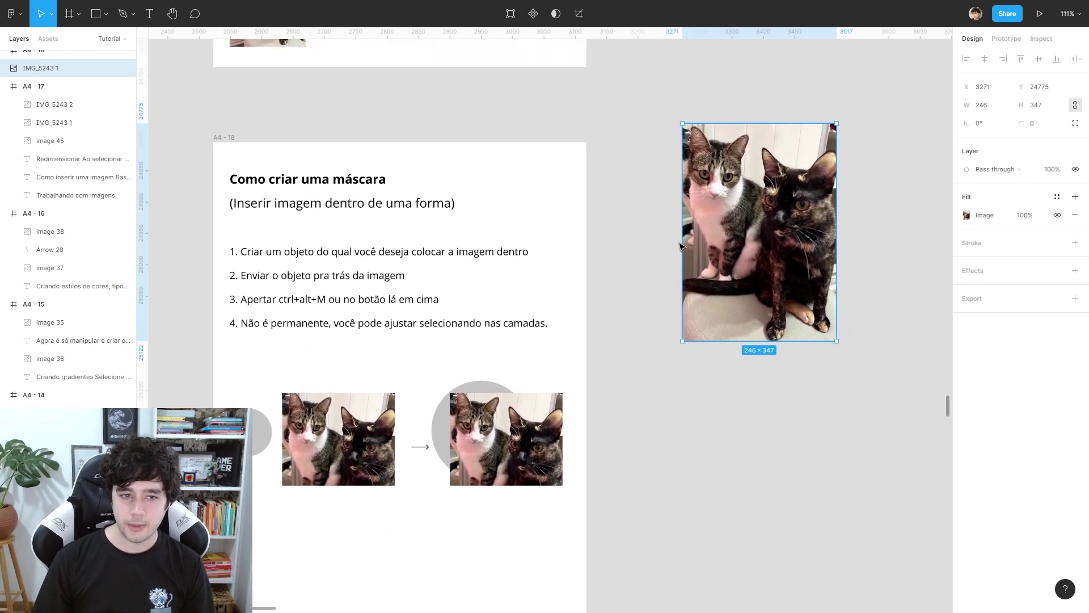
pyautogui.scroll(3, 603, 495)
pyautogui.scroll(5, 590, 567)
pyautogui.scroll(-1, 598, 534)
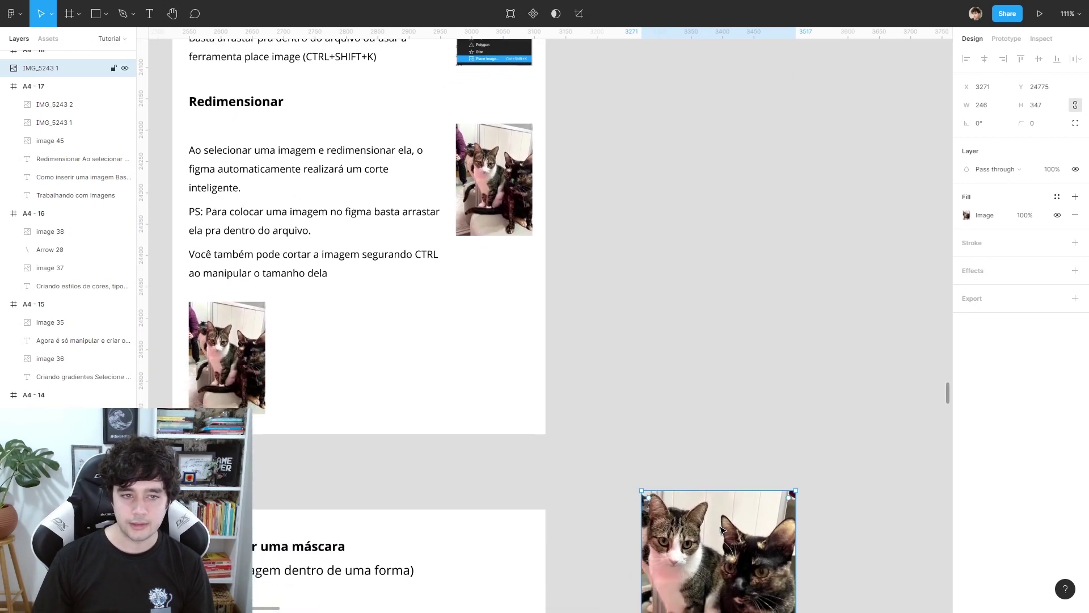
pyautogui.moveTo(723, 531); pyautogui.dragTo(731, 386)
pyautogui.scroll(-2, 700, 434)
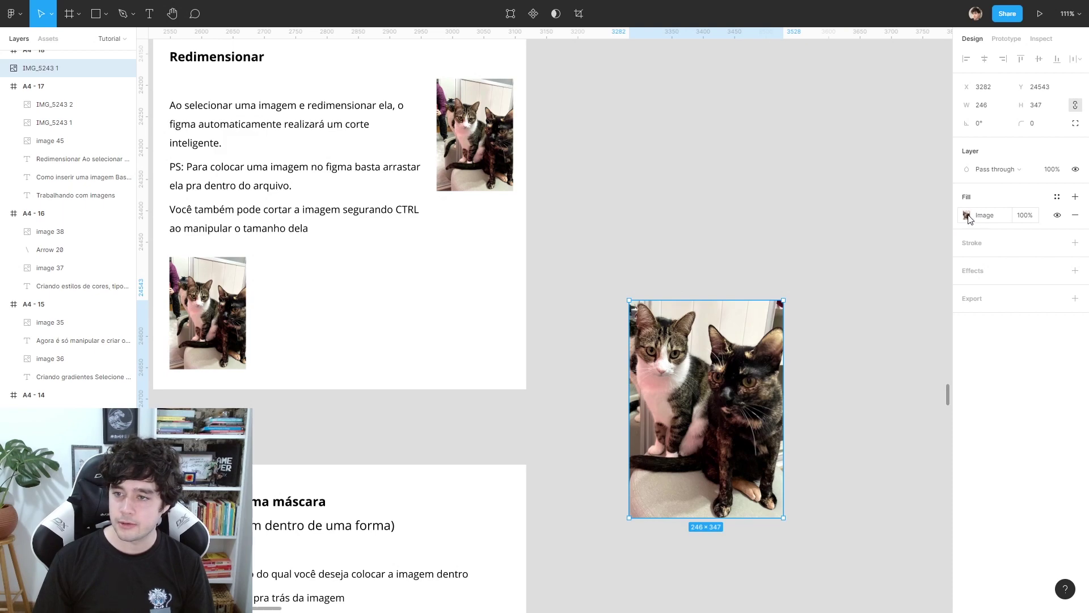
# Keep the image fill in Crop mode and adjust the crop to 265×370.
pyautogui.click(967, 215)
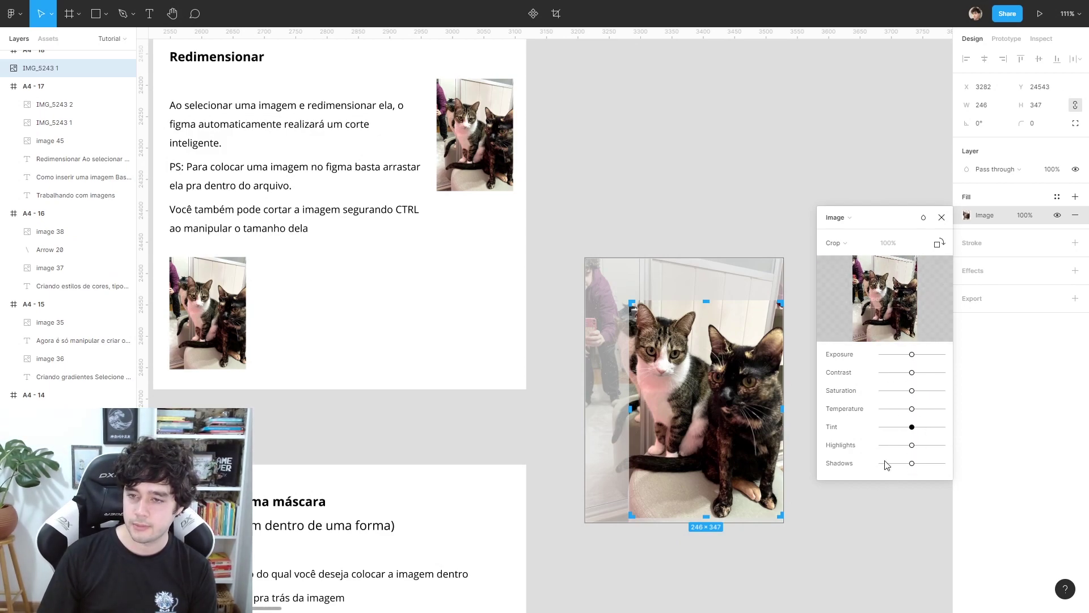
pyautogui.click(874, 245)
pyautogui.click(902, 243)
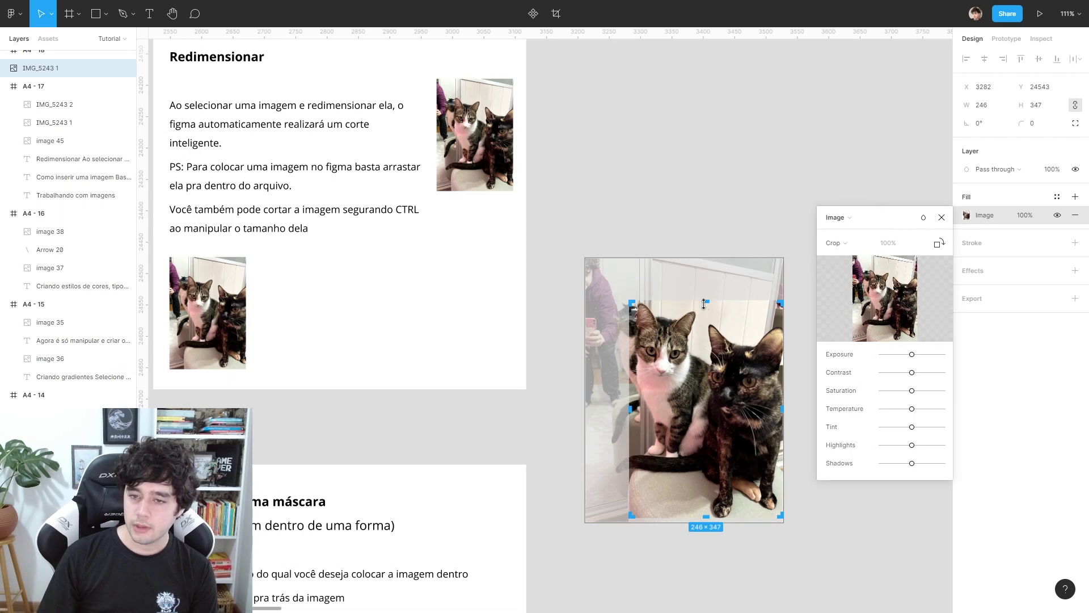
pyautogui.moveTo(706, 301); pyautogui.dragTo(704, 275)
pyautogui.moveTo(631, 402); pyautogui.dragTo(607, 406)
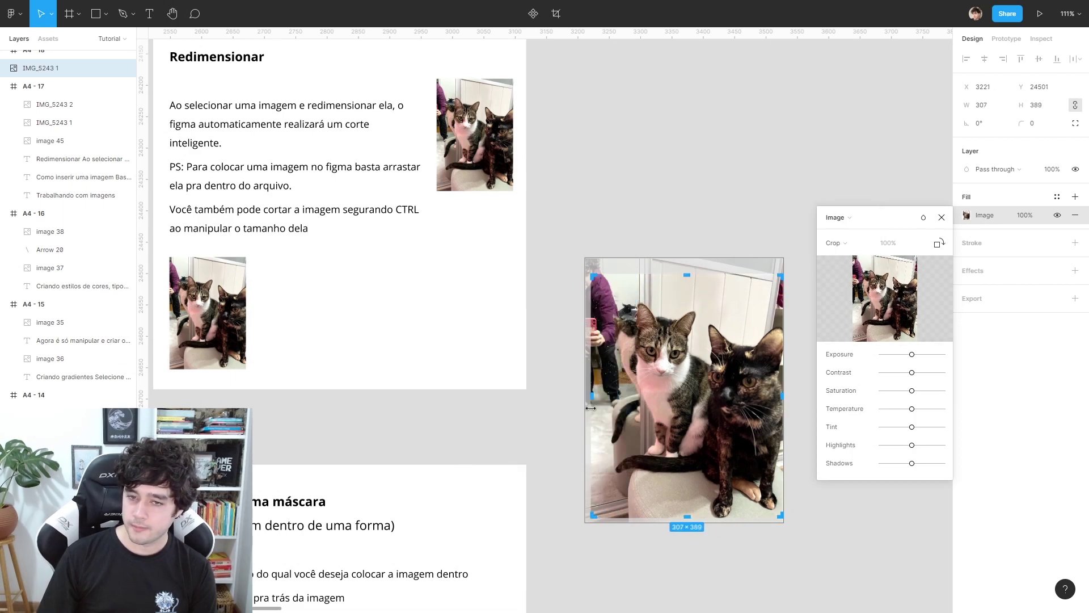
pyautogui.moveTo(702, 276); pyautogui.dragTo(698, 301)
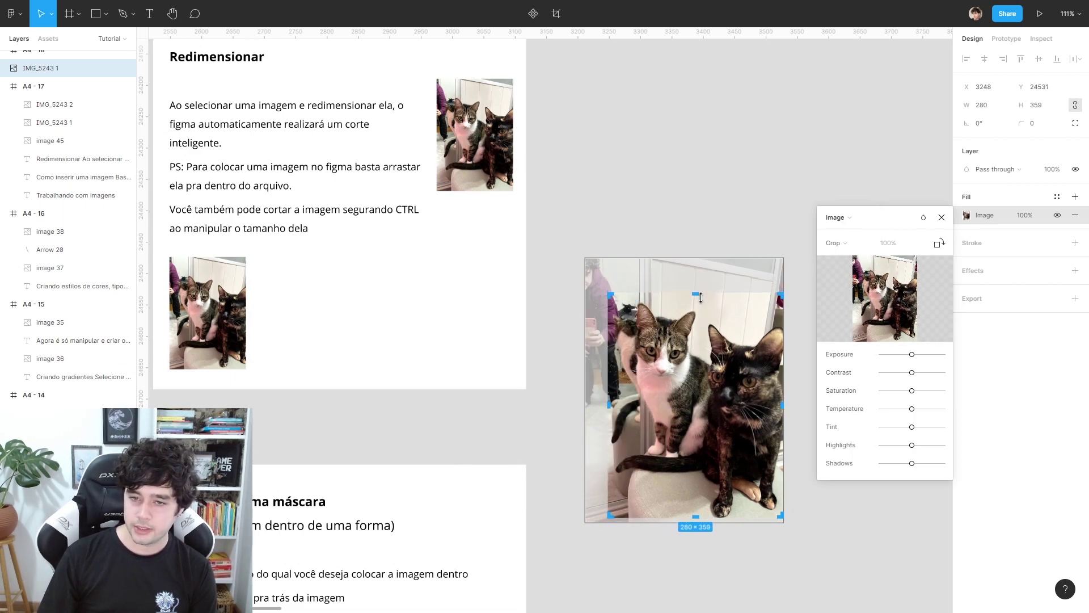
pyautogui.moveTo(605, 410); pyautogui.dragTo(627, 409)
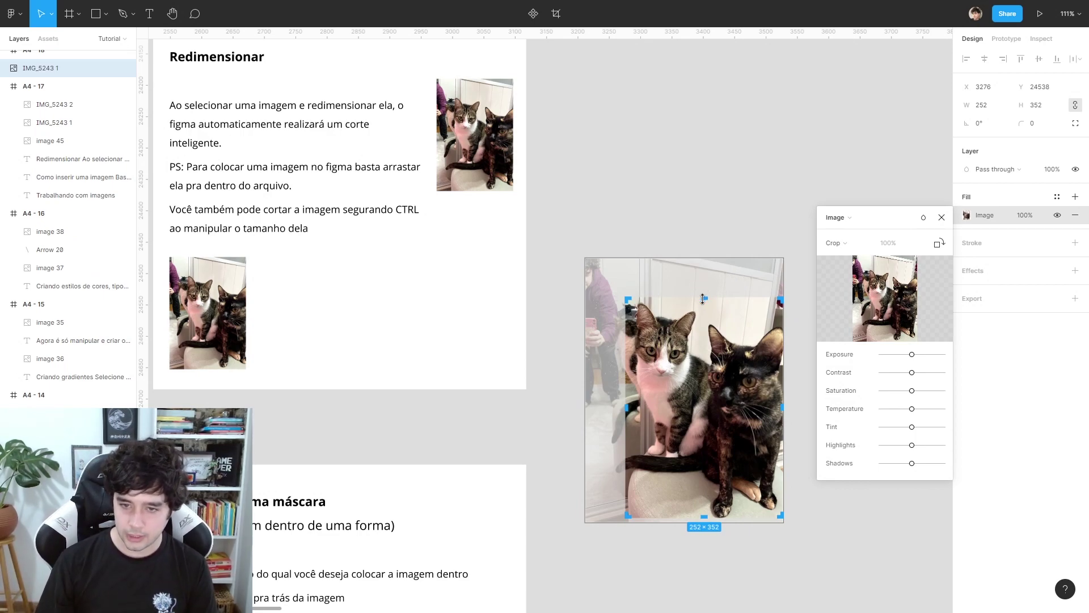
pyautogui.moveTo(632, 346); pyautogui.dragTo(620, 346)
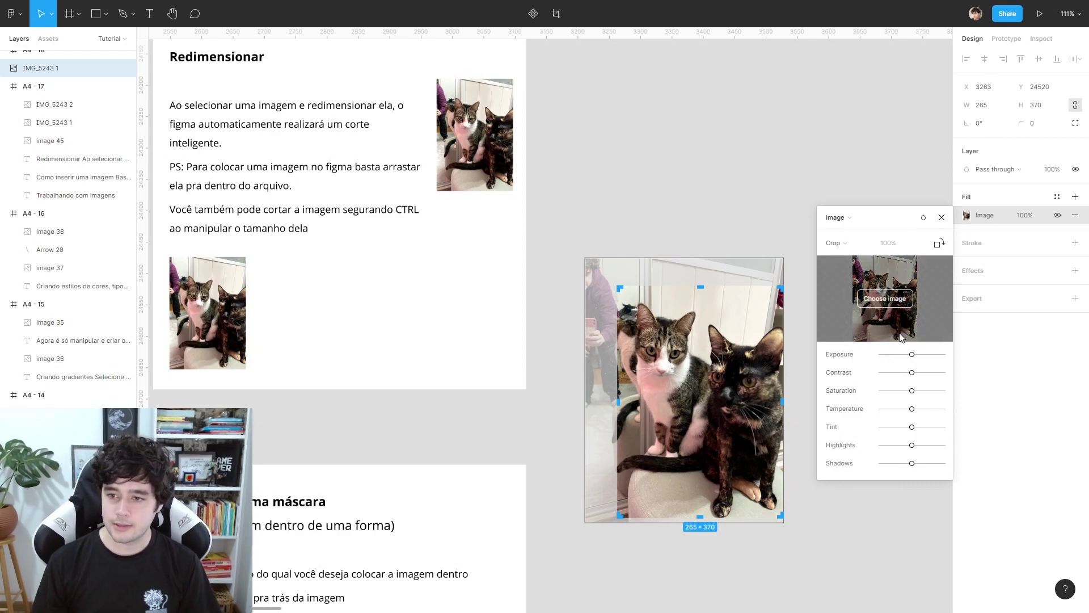
# Try the exposure and contrast sliders, rotate the photo back upright, and close the settings.
pyautogui.moveTo(912, 354)
pyautogui.mouseDown()
pyautogui.moveTo(902, 355)
pyautogui.moveTo(936, 373)
pyautogui.moveTo(937, 391)
pyautogui.mouseUp()
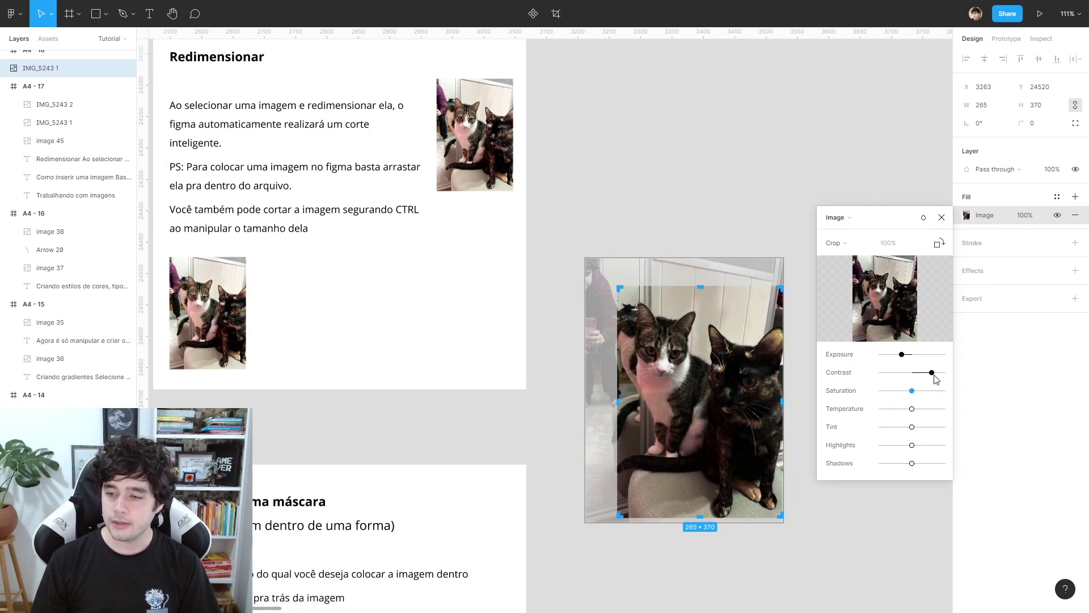
pyautogui.moveTo(901, 354)
pyautogui.mouseDown()
pyautogui.moveTo(938, 372)
pyautogui.moveTo(878, 391)
pyautogui.mouseUp()
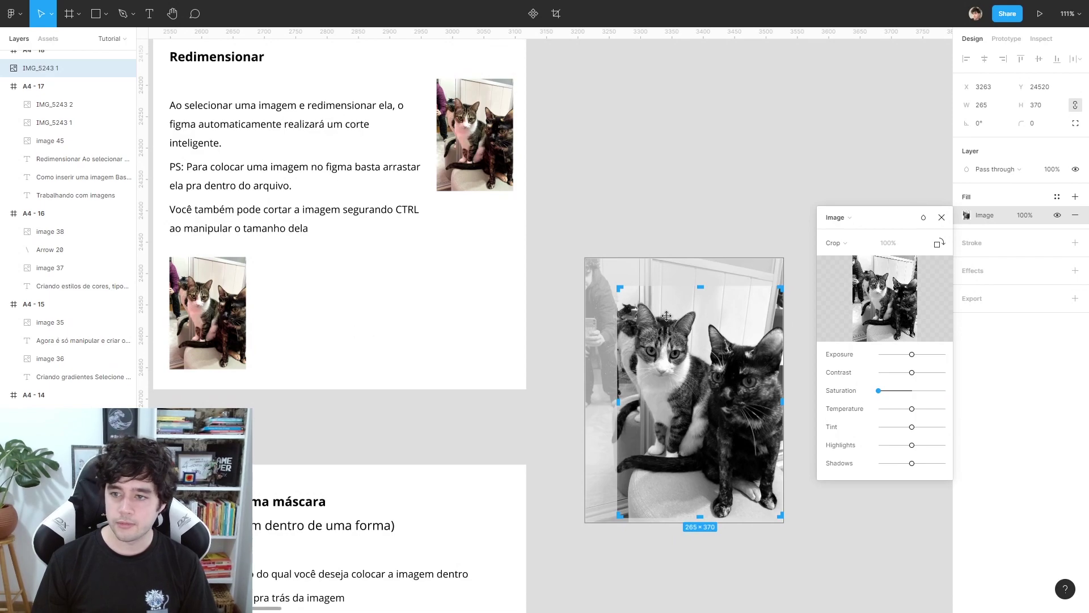
pyautogui.click(943, 243)
pyautogui.click(943, 243)
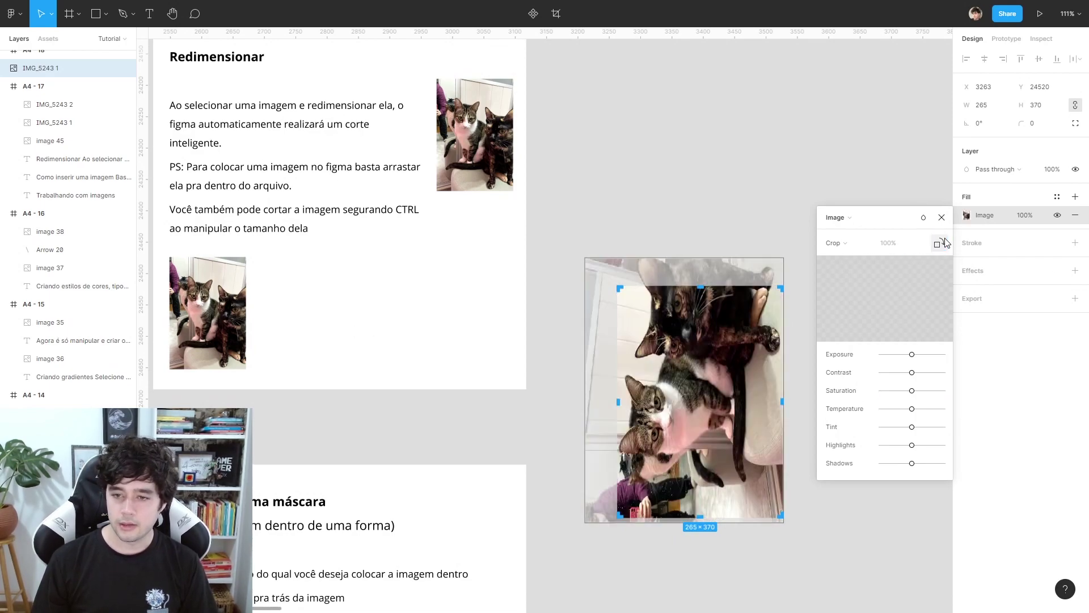
pyautogui.click(943, 243)
pyautogui.click(941, 218)
# Move and rotate the duplicated cats photo, then delete it.
pyautogui.click(766, 319)
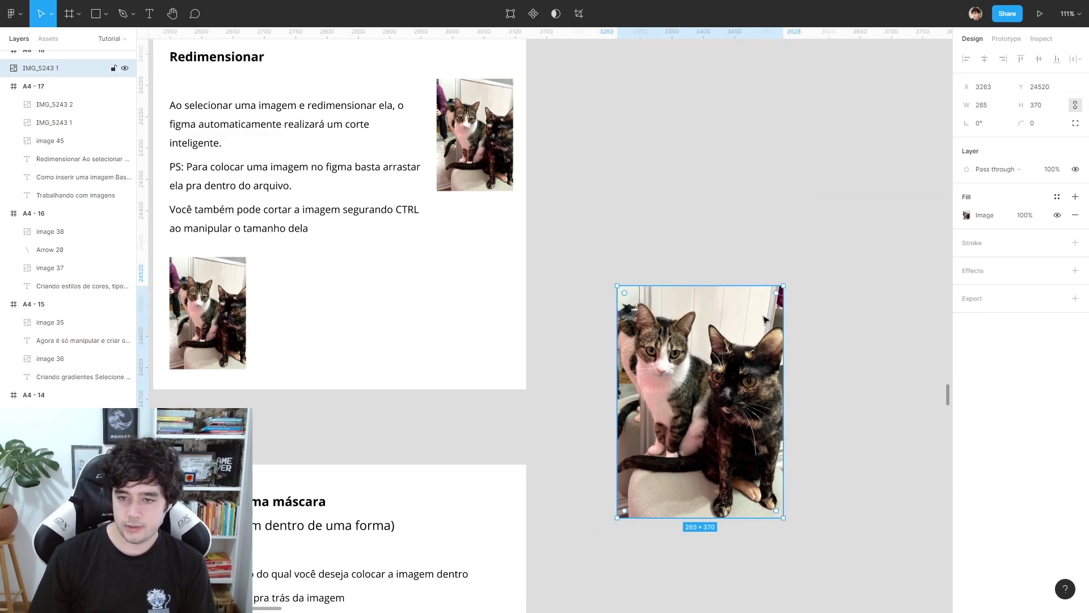
pyautogui.moveTo(766, 319); pyautogui.dragTo(742, 228)
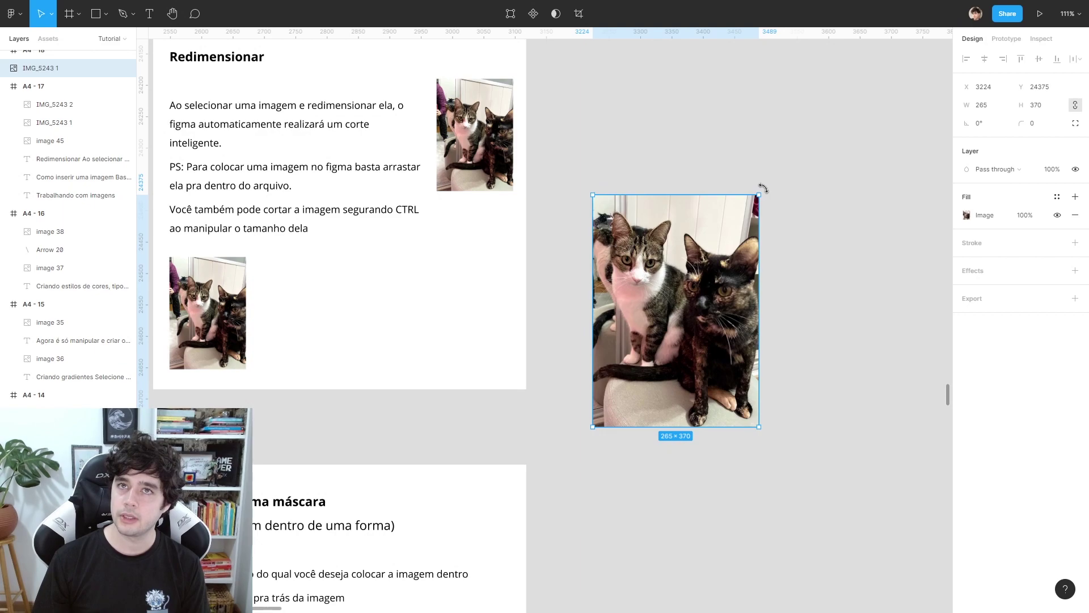
pyautogui.moveTo(763, 188)
pyautogui.mouseDown()
pyautogui.moveTo(596, 199)
pyautogui.moveTo(768, 214)
pyautogui.mouseUp()
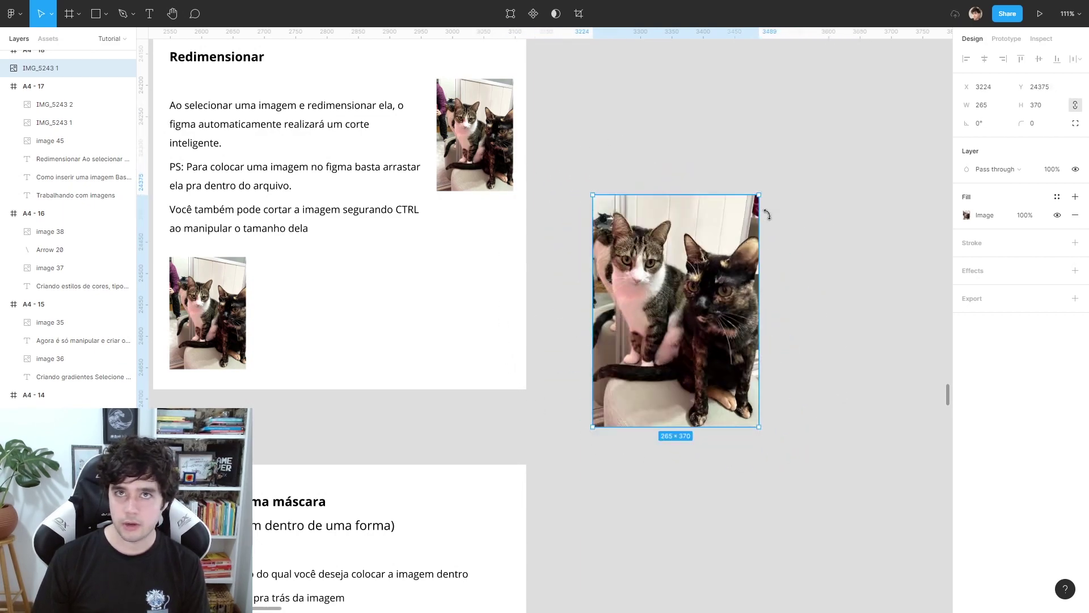
pyautogui.click(633, 501)
pyautogui.scroll(-2, 633, 501)
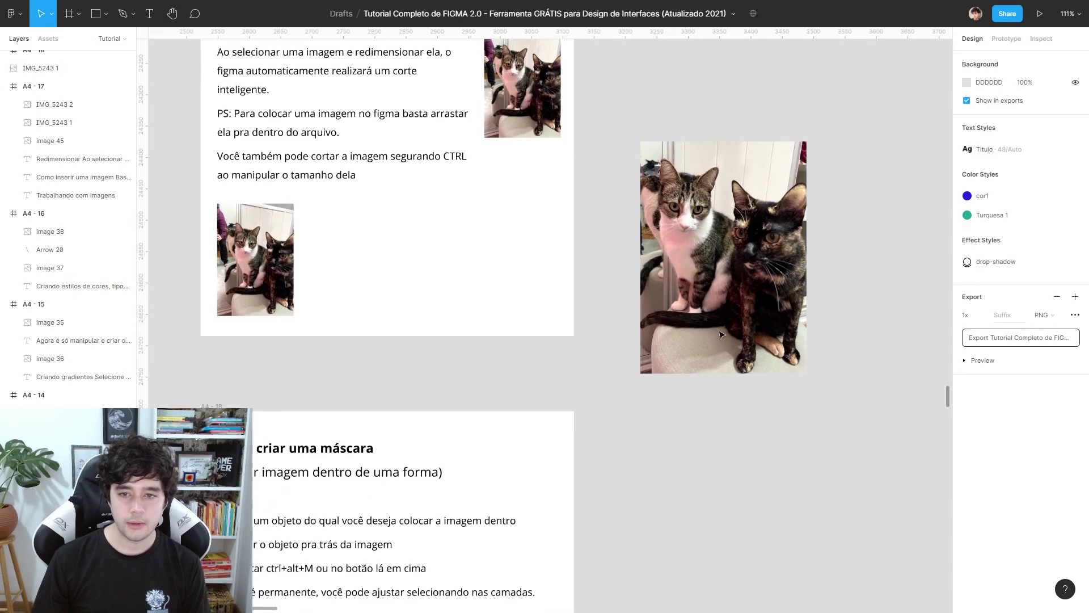
pyautogui.click(723, 304)
pyautogui.press('Delete')
# Bring the 'Como criar uma máscara' page into view.
pyautogui.scroll(-1, 685, 282)
pyautogui.moveTo(685, 282); pyautogui.dragTo(817, 167)
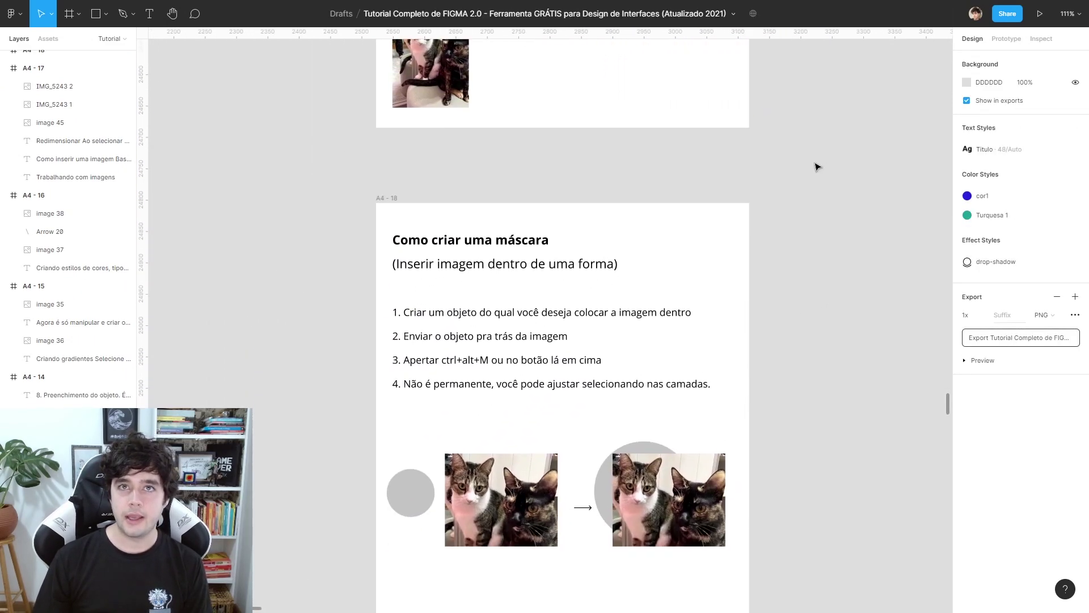
pyautogui.scroll(-2, 893, 268)
pyautogui.scroll(-5, 779, 401)
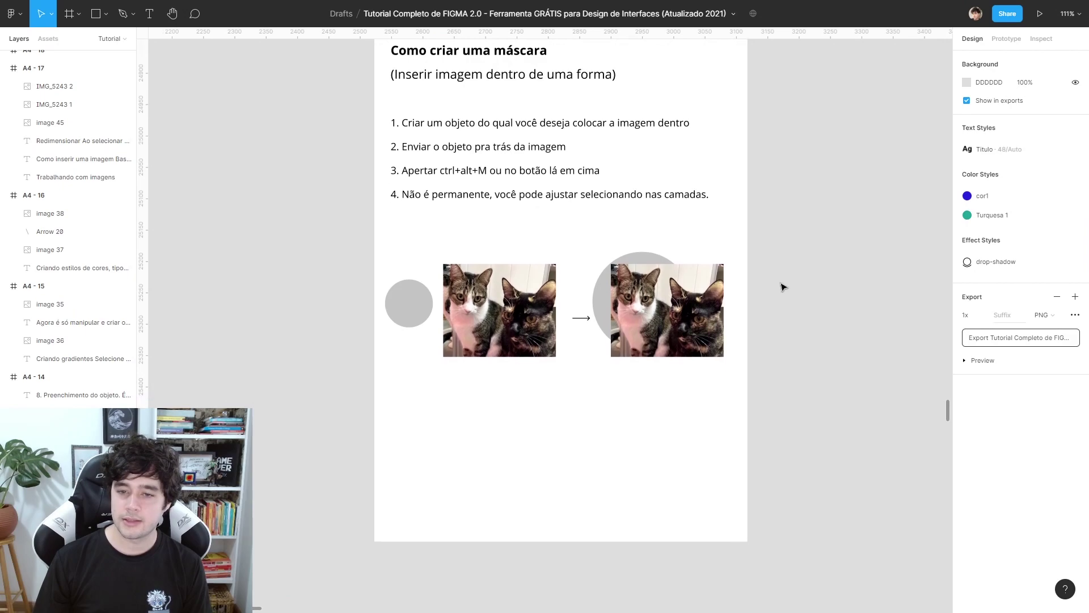
pyautogui.scroll(2, 781, 285)
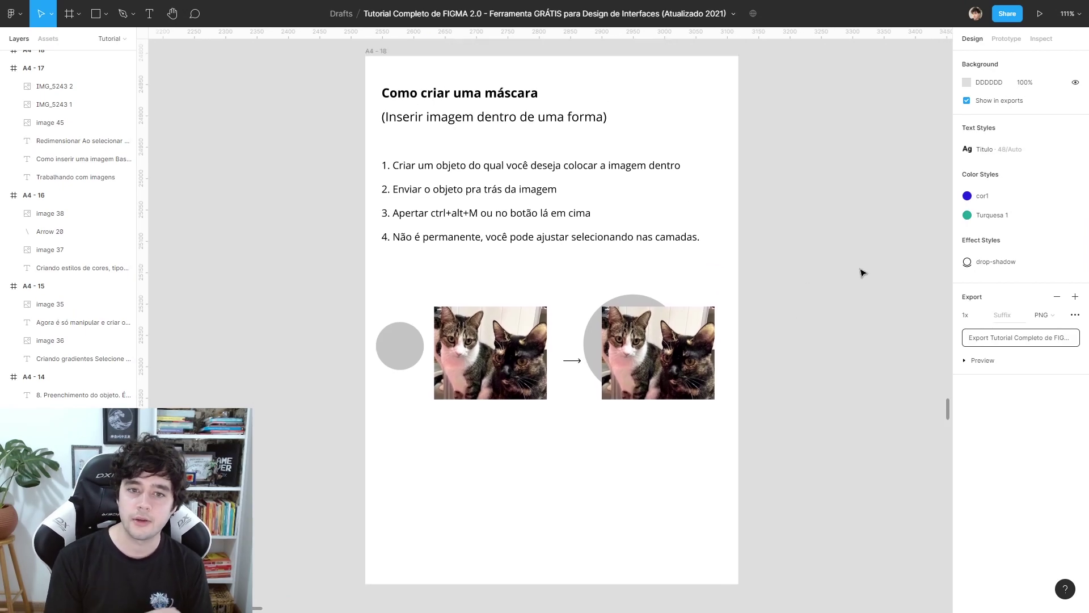
# Draw a 179×179 grey circle and move it to the right of the page.
pyautogui.press('o')
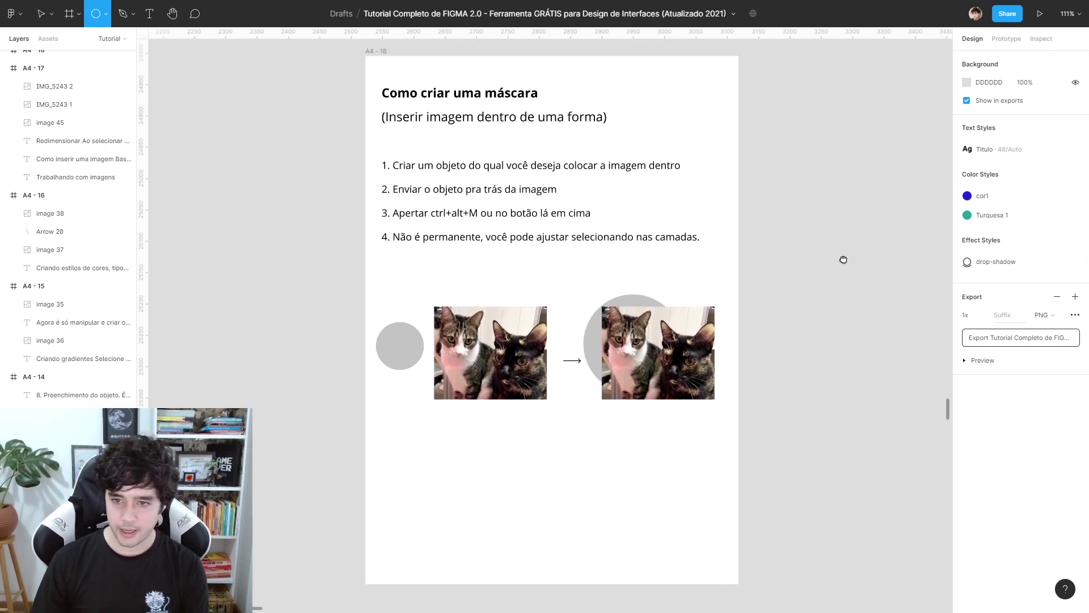
pyautogui.click(842, 258)
pyautogui.hscroll(3, 777, 291)
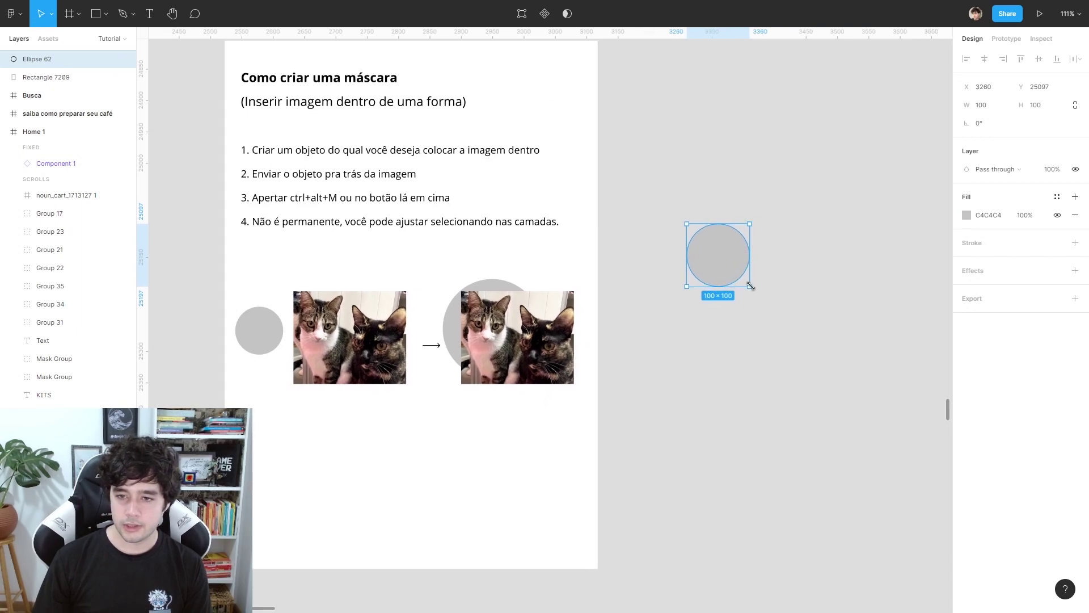
pyautogui.press('Delete')
pyautogui.hscroll(-2, 363, 340)
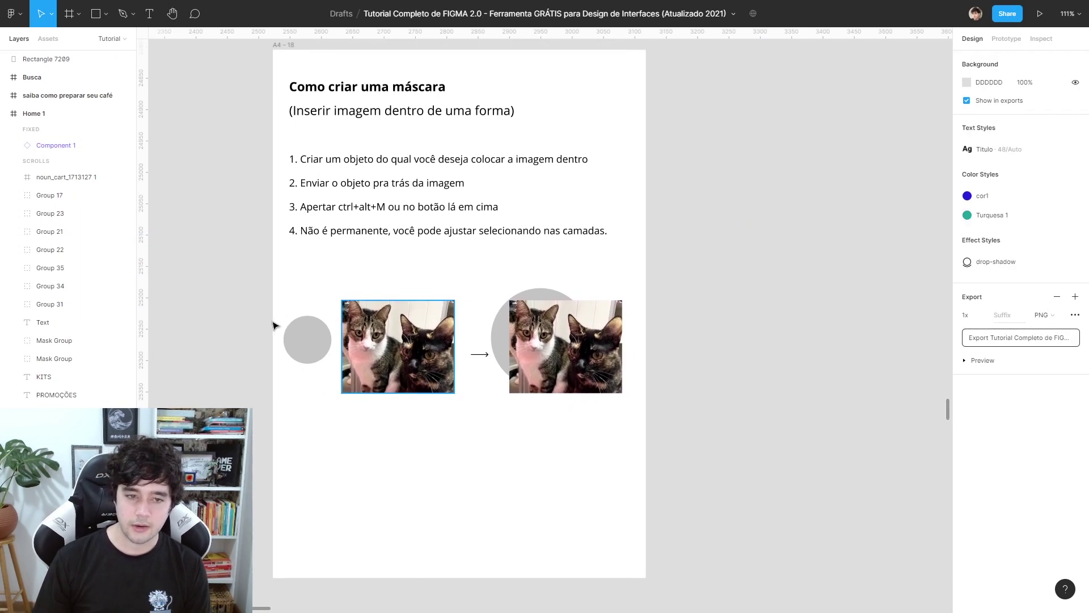
pyautogui.hscroll(-2, 419, 397)
pyautogui.click(392, 335)
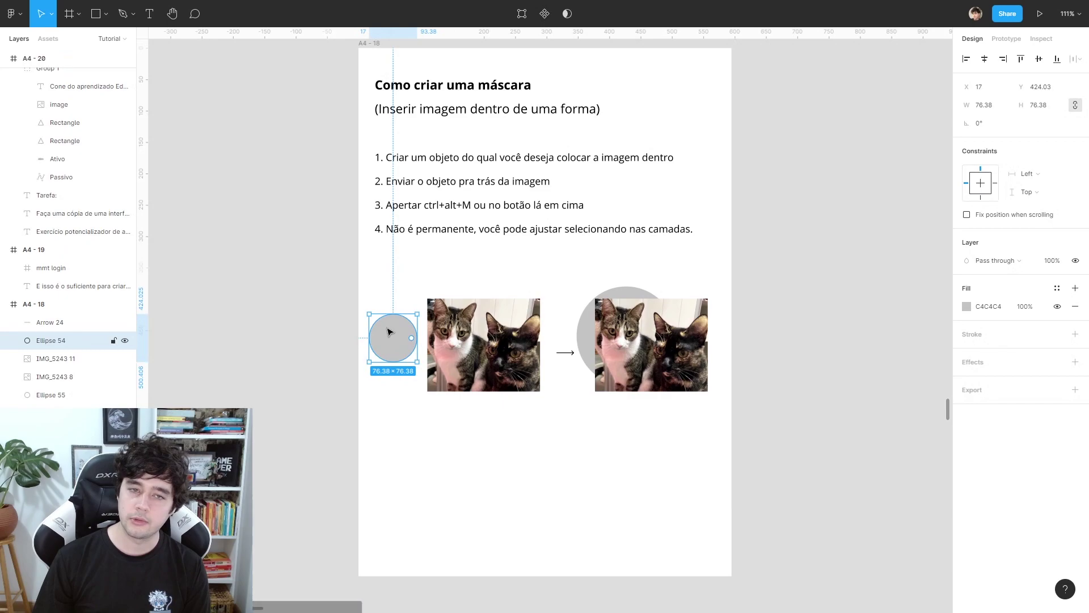
pyautogui.press('o')
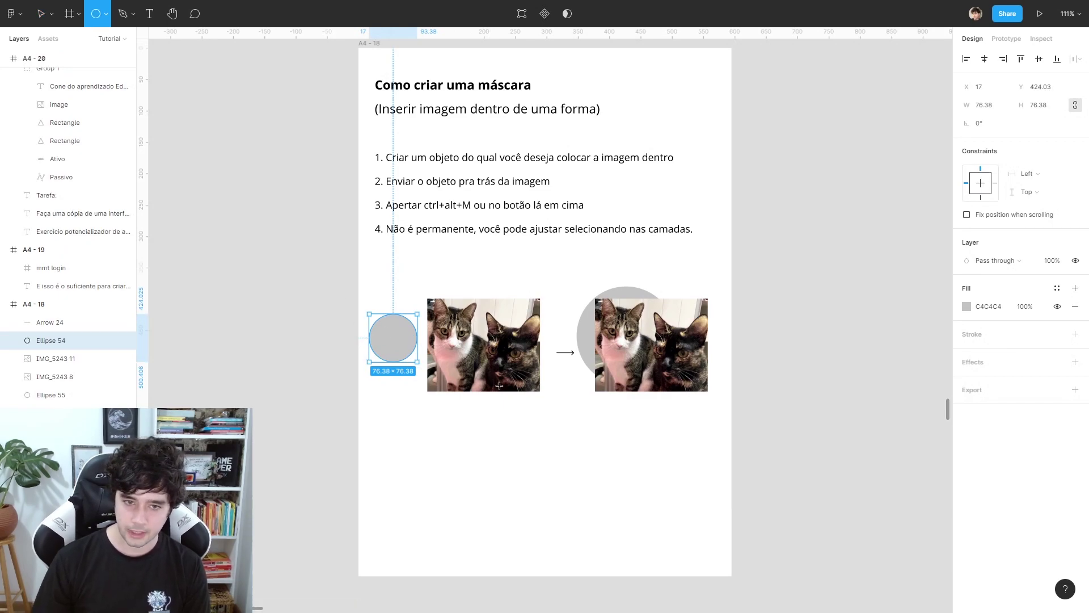
pyautogui.moveTo(212, 299); pyautogui.dragTo(324, 403)
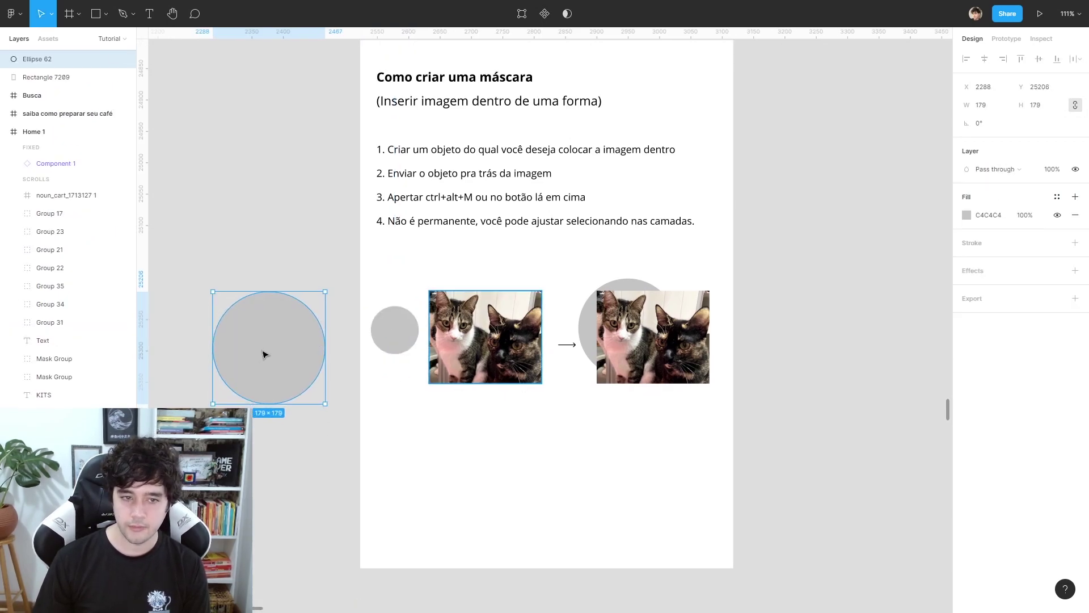
pyautogui.moveTo(314, 335)
pyautogui.mouseDown()
pyautogui.moveTo(807, 299)
pyautogui.moveTo(876, 380)
pyautogui.mouseUp()
pyautogui.click(845, 396)
# Place a 179.78×148.09 copy of the cat photo overlapping the circle.
pyautogui.hscroll(2, 846, 396)
pyautogui.hscroll(4, 590, 336)
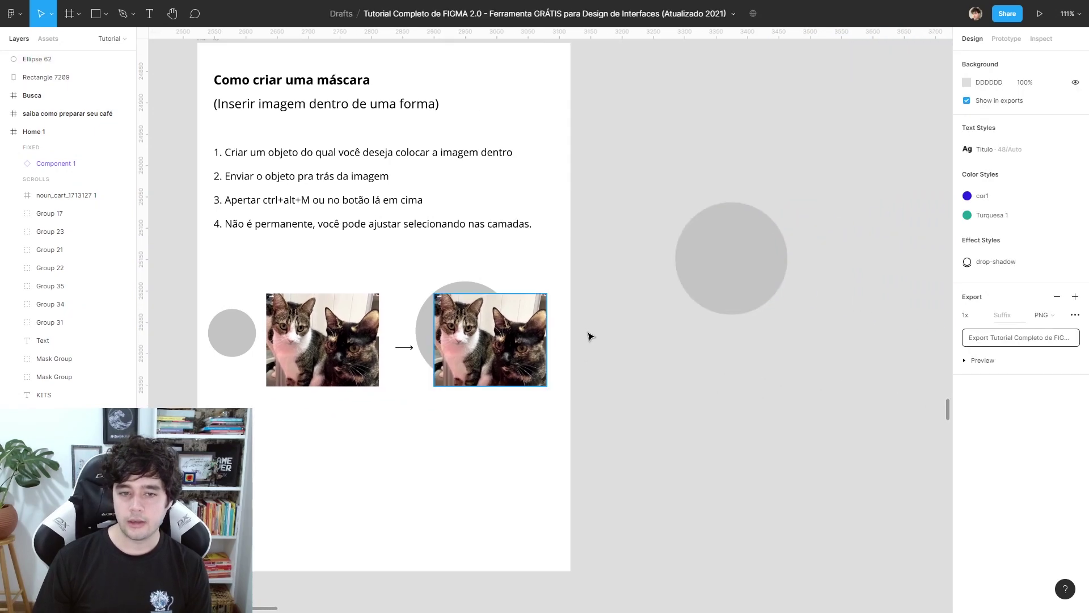
pyautogui.moveTo(510, 356); pyautogui.dragTo(808, 301)
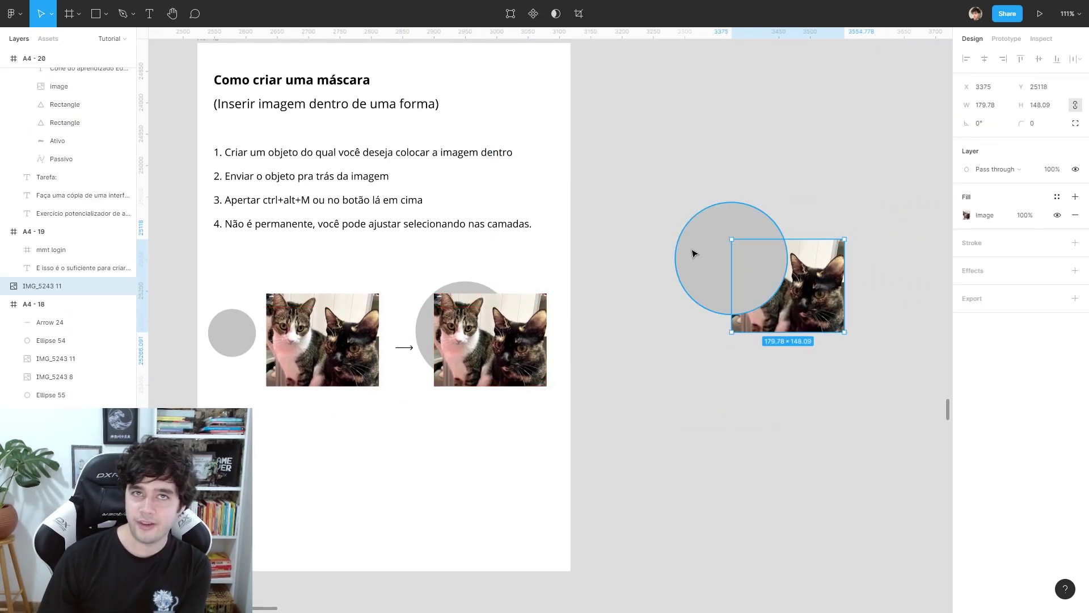
pyautogui.moveTo(659, 111); pyautogui.dragTo(839, 339)
pyautogui.click(875, 292)
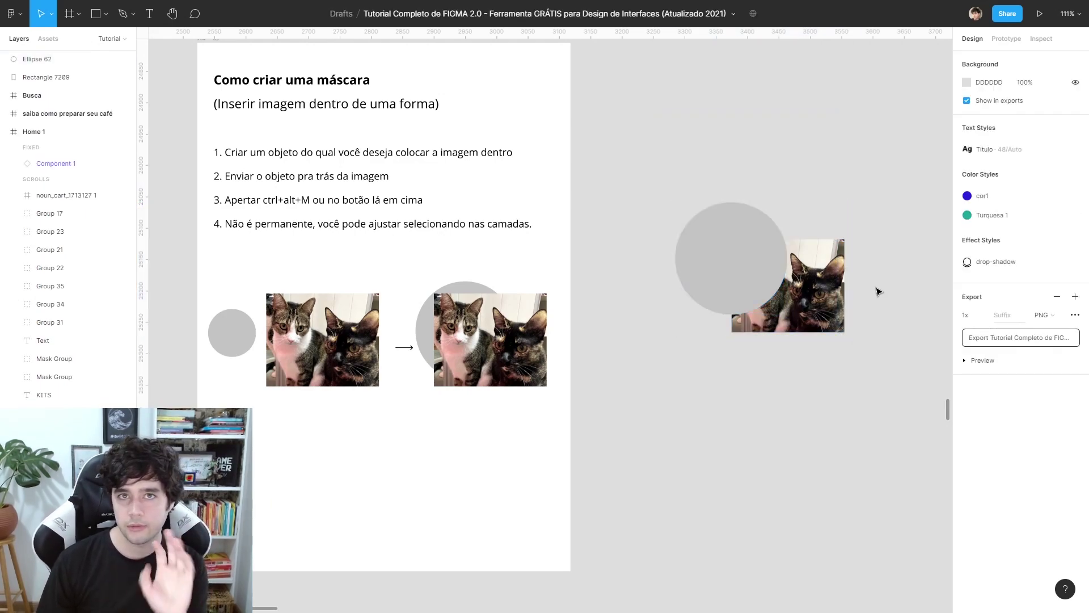
pyautogui.click(830, 293)
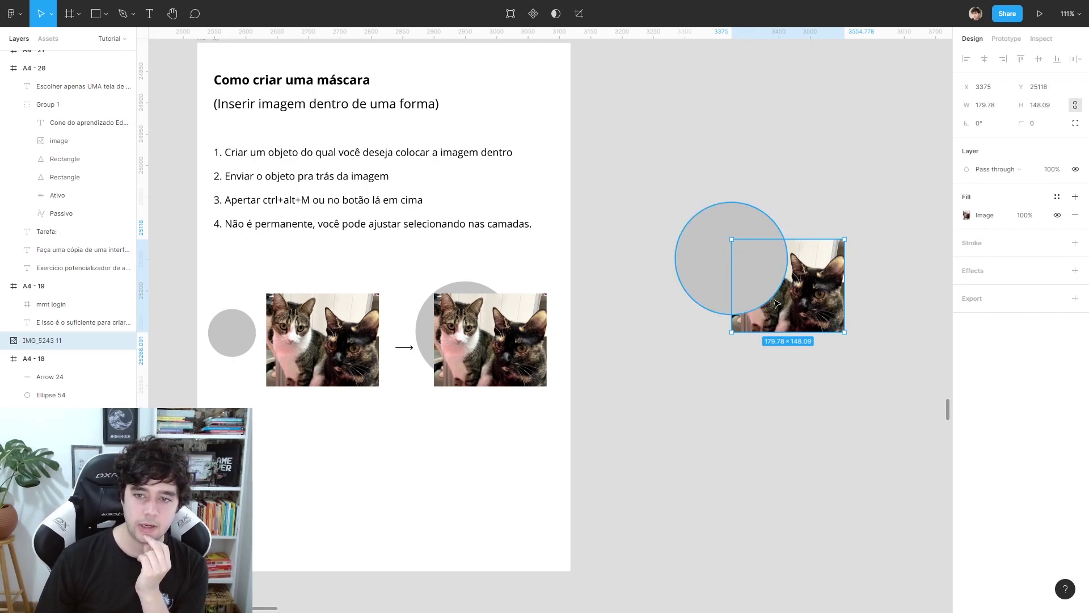
# Bring the cat photo copy to front, then make the 179×179 circle mask it.
pyautogui.rightClick(815, 283)
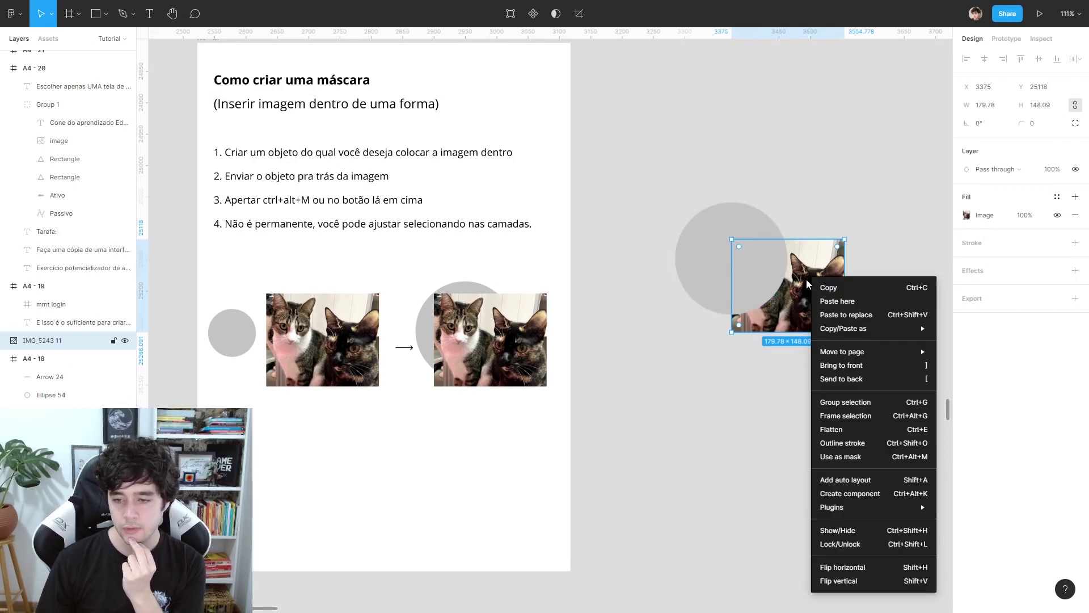
pyautogui.click(895, 367)
pyautogui.press('Escape')
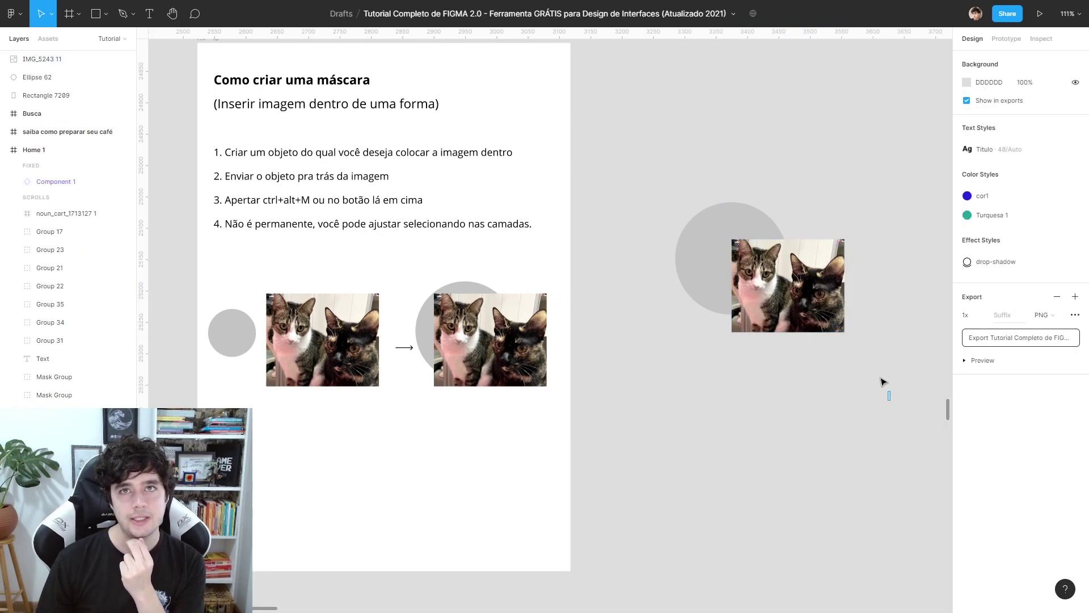
pyautogui.moveTo(886, 395); pyautogui.dragTo(675, 195)
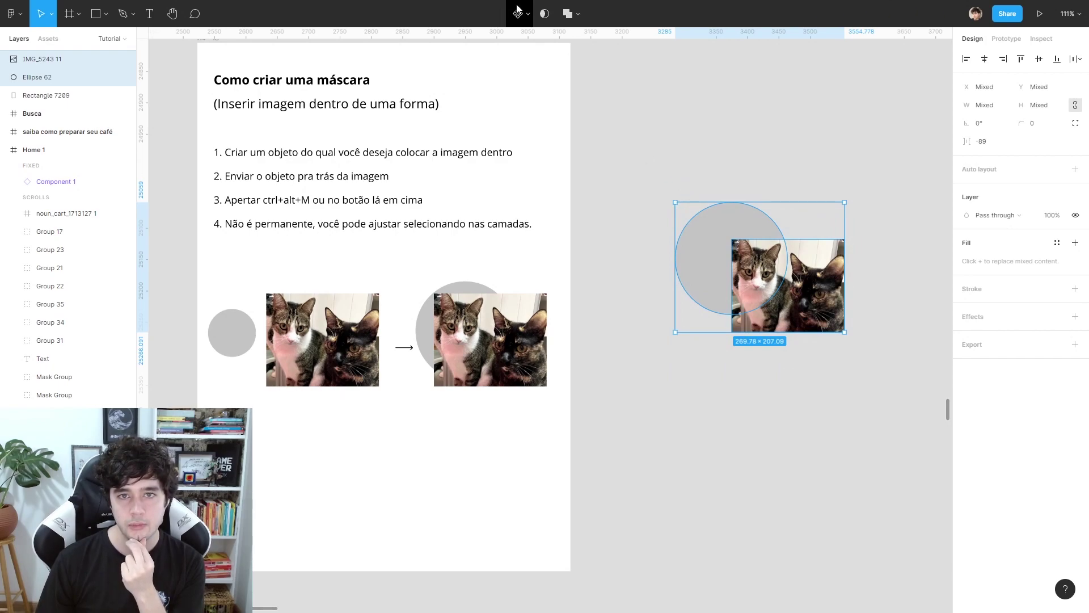
pyautogui.click(545, 17)
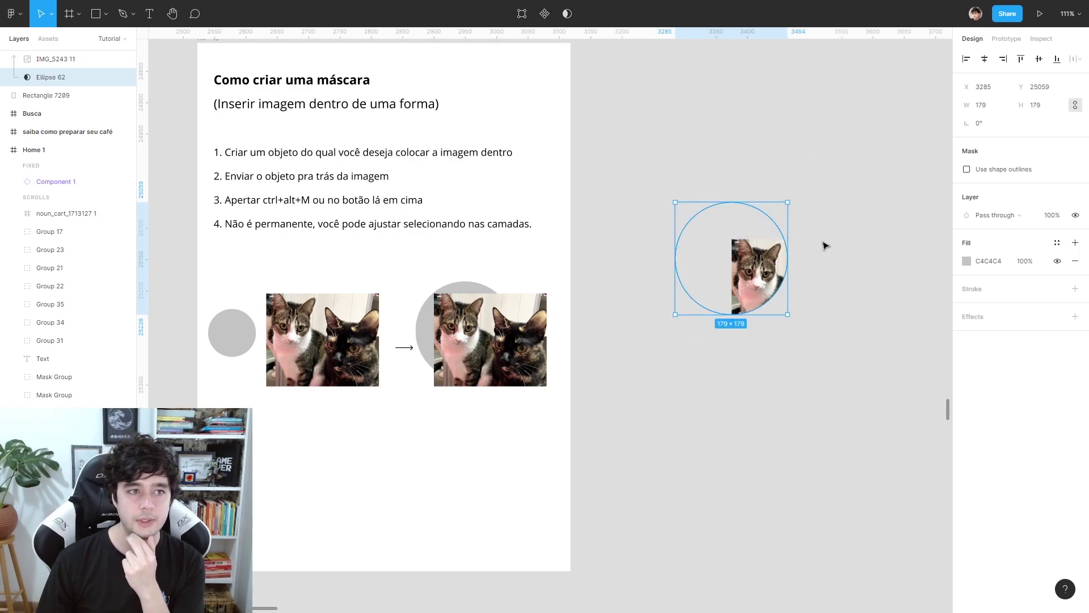
# Shrink the mask circle to 144×144 and reposition and enlarge the photo to fill it.
pyautogui.scroll(1, 69, 207)
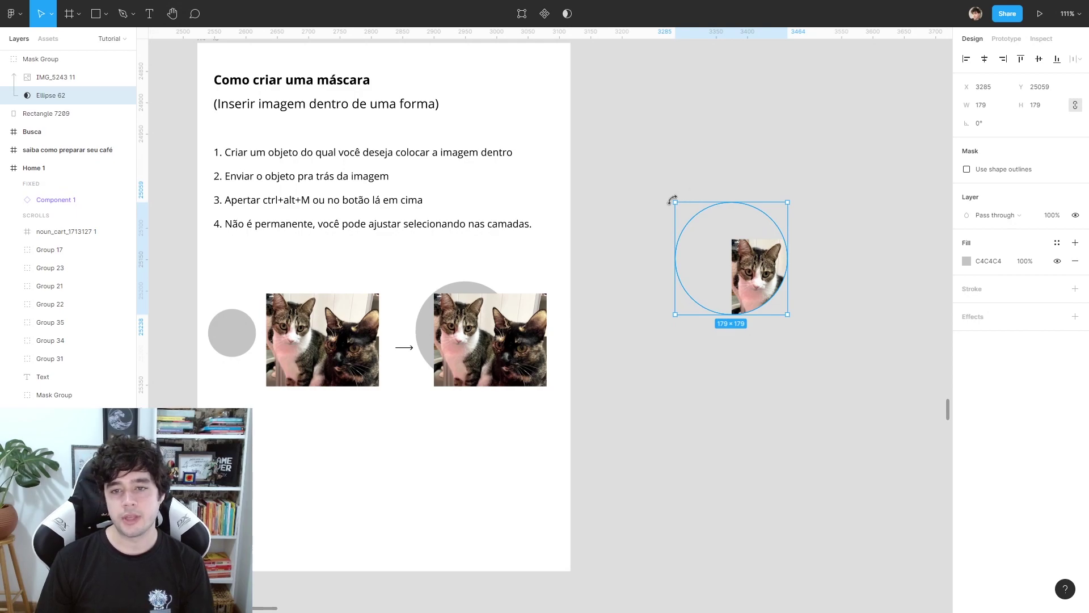
pyautogui.moveTo(672, 199)
pyautogui.mouseDown()
pyautogui.moveTo(702, 222)
pyautogui.moveTo(739, 192)
pyautogui.moveTo(739, 224)
pyautogui.mouseUp()
pyautogui.click(56, 77)
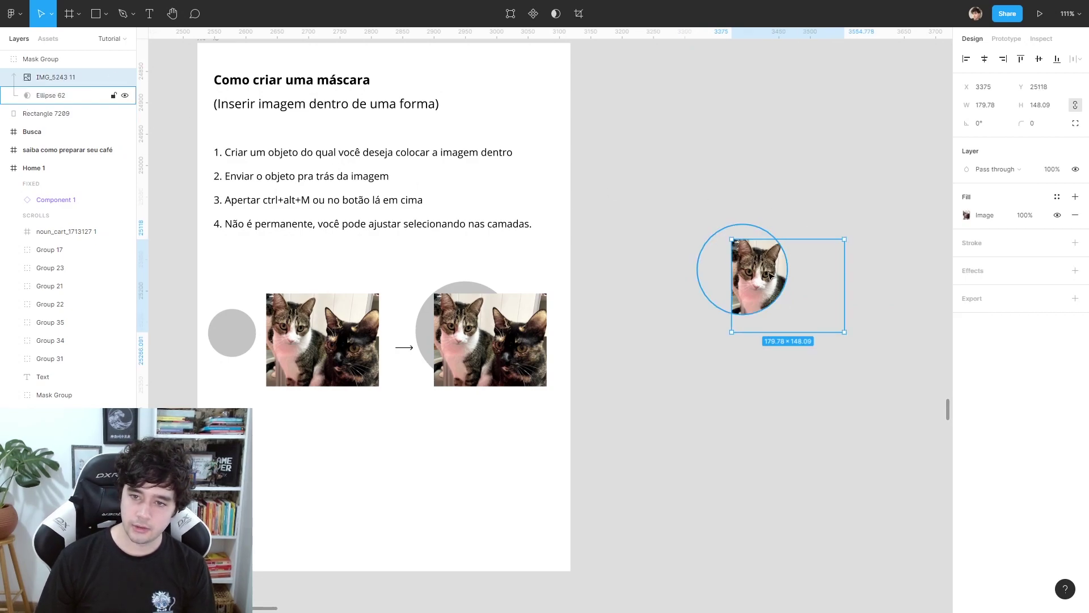
pyautogui.moveTo(786, 290); pyautogui.dragTo(745, 273)
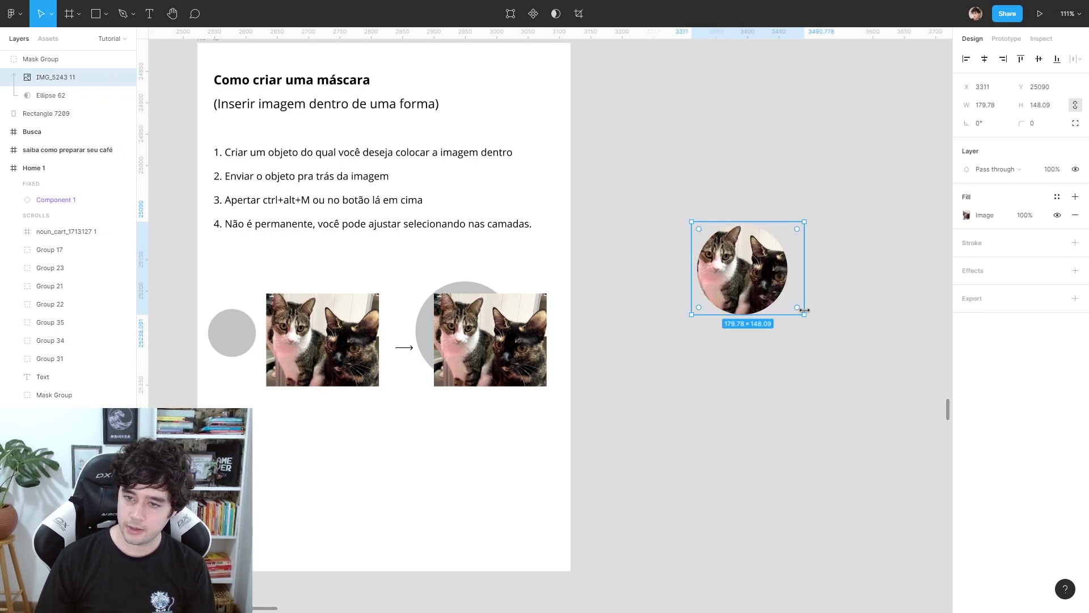
pyautogui.moveTo(805, 310); pyautogui.dragTo(844, 346)
pyautogui.moveTo(740, 282); pyautogui.dragTo(727, 276)
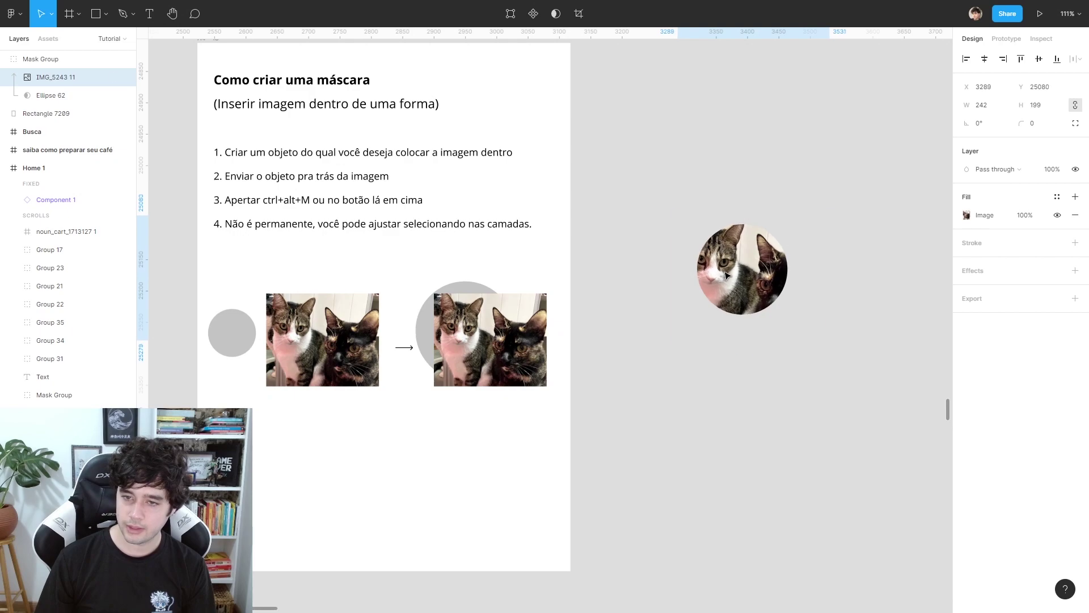
pyautogui.click(617, 175)
# Add a drop shadow to the masked circle group and shift it left and down.
pyautogui.click(737, 264)
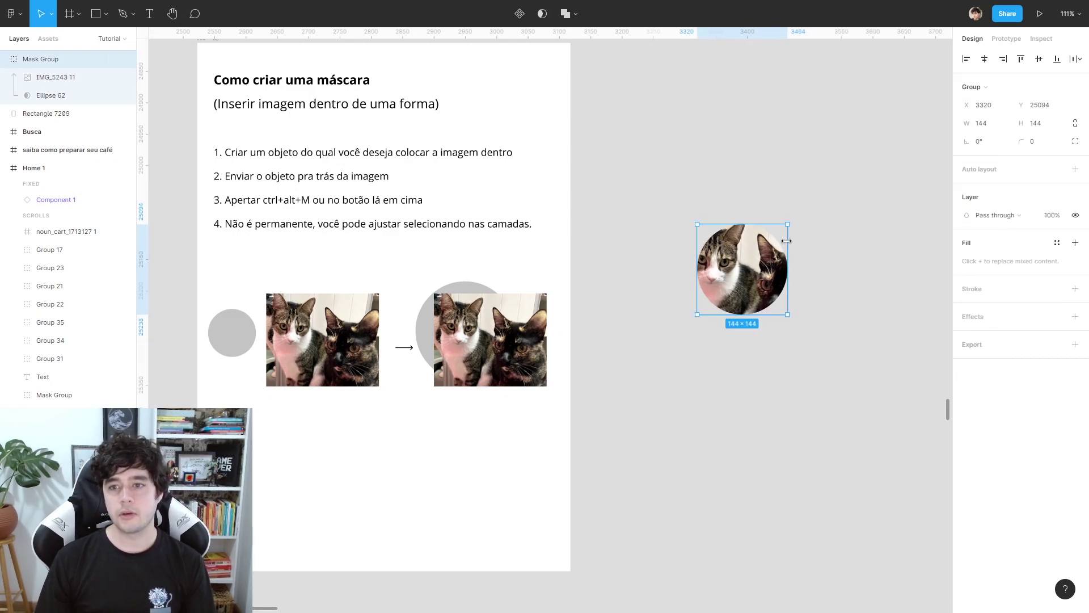
pyautogui.click(1076, 317)
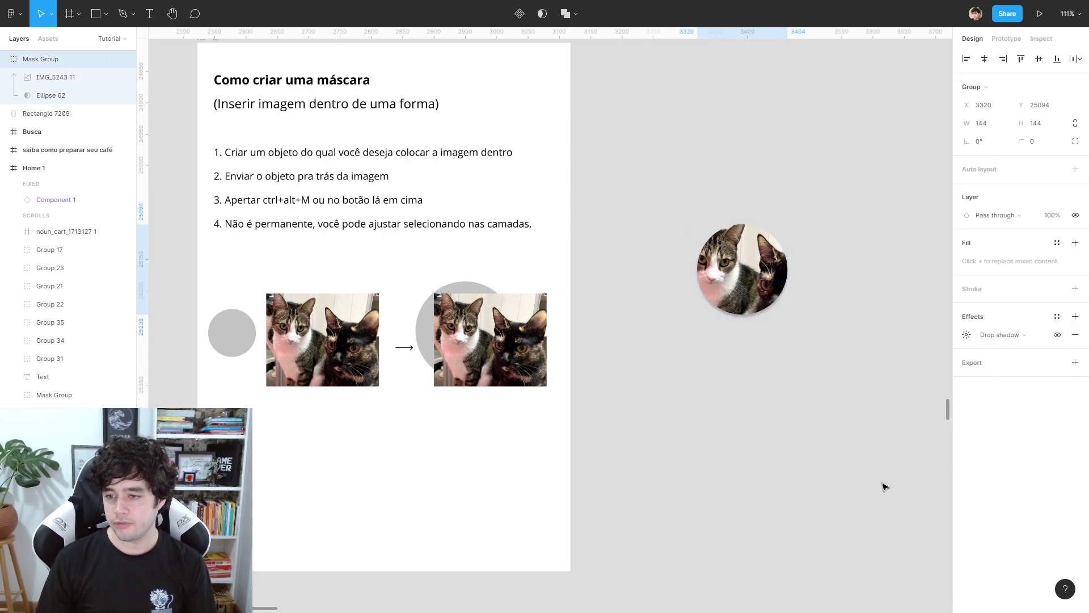
pyautogui.click(802, 431)
pyautogui.moveTo(749, 277); pyautogui.dragTo(671, 322)
pyautogui.scroll(2, 674, 377)
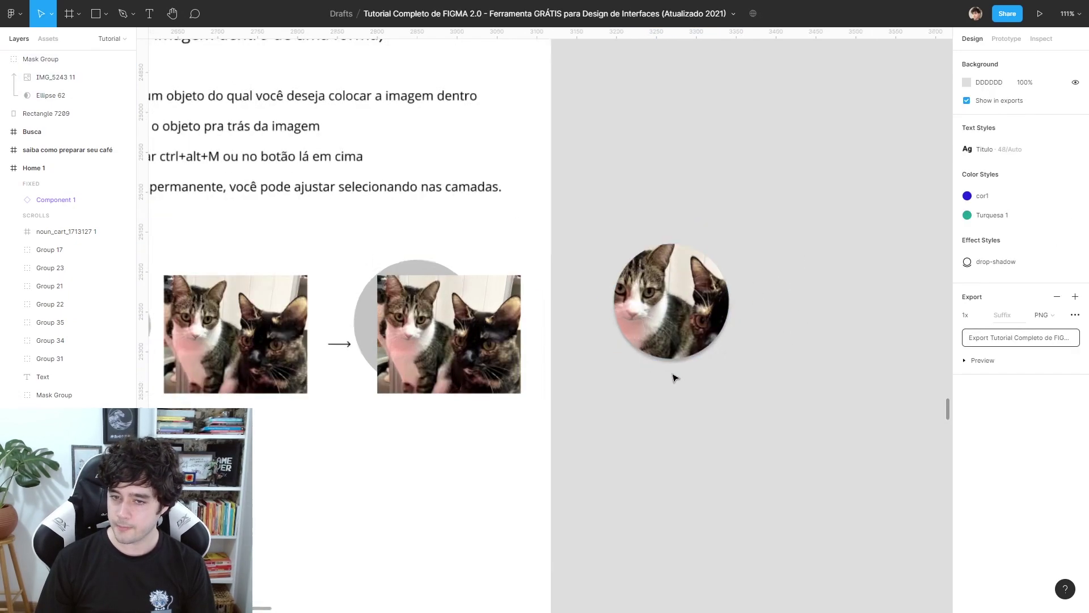
pyautogui.hotkey('ctrl', 'z')
pyautogui.scroll(1, 645, 250)
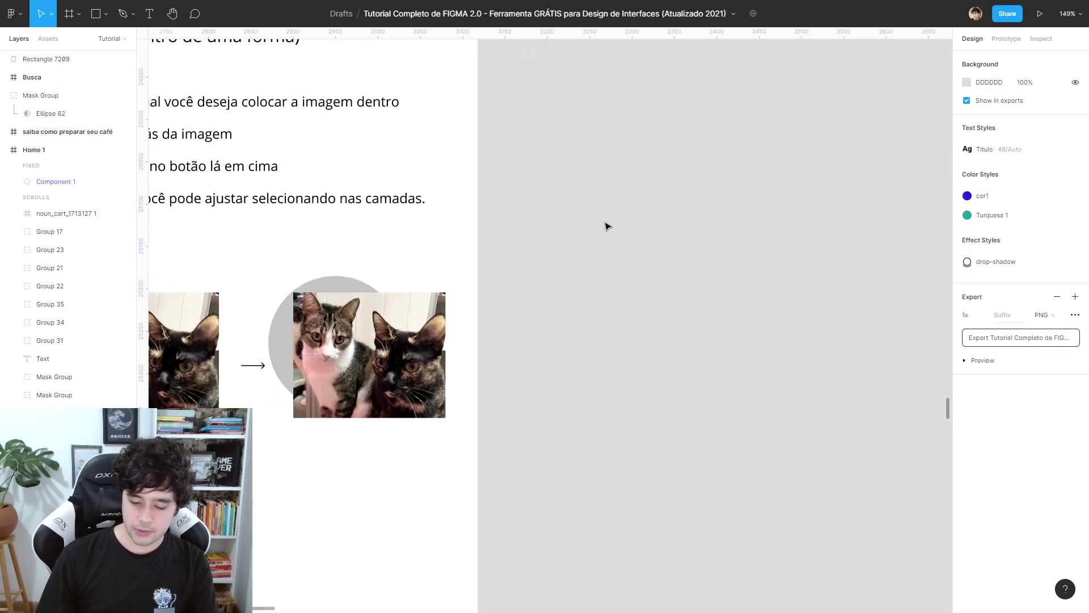
# Draw a grey circle and an overlapping duplicate to its right filled red DF3939.
pyautogui.press('o')
pyautogui.moveTo(521, 217); pyautogui.dragTo(647, 342)
pyautogui.click(699, 282)
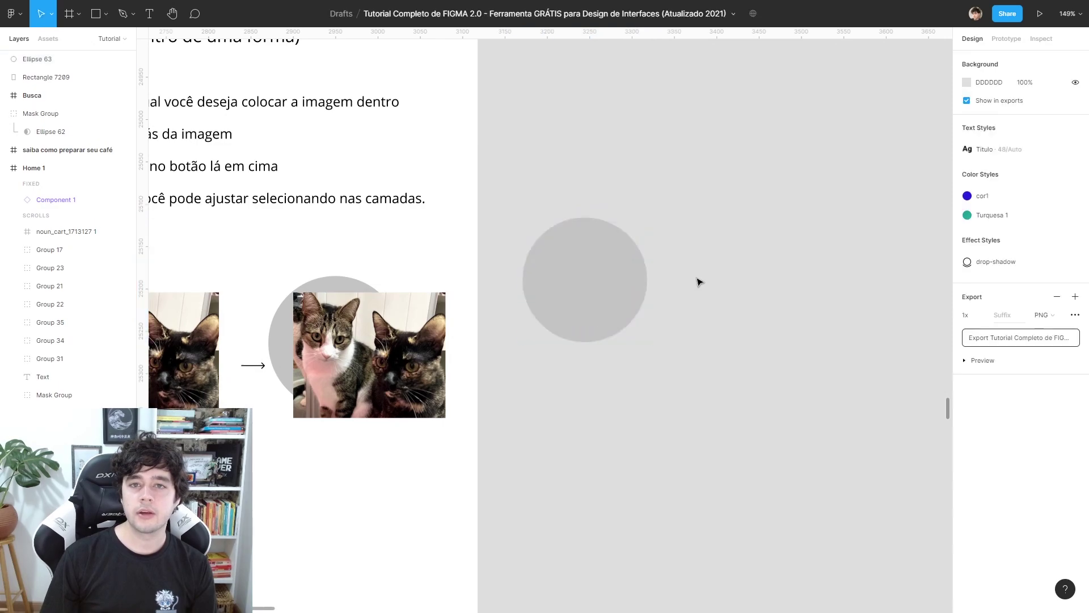
pyautogui.moveTo(609, 282); pyautogui.dragTo(684, 282)
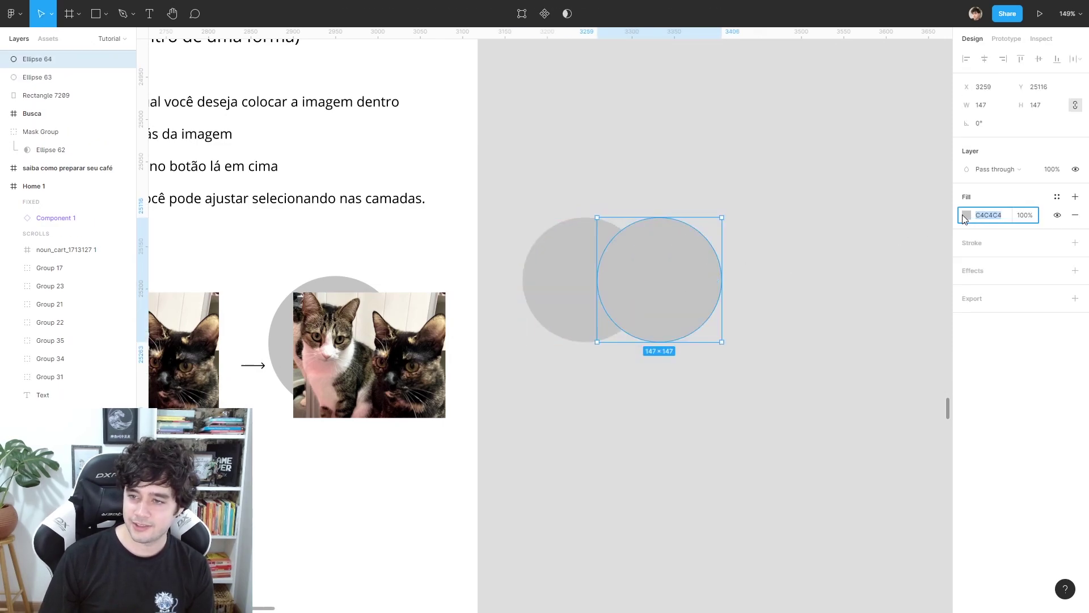
pyautogui.click(967, 215)
pyautogui.moveTo(917, 256); pyautogui.dragTo(919, 246)
# Combine both circles with Union, then undo it.
pyautogui.moveTo(696, 420); pyautogui.dragTo(565, 239)
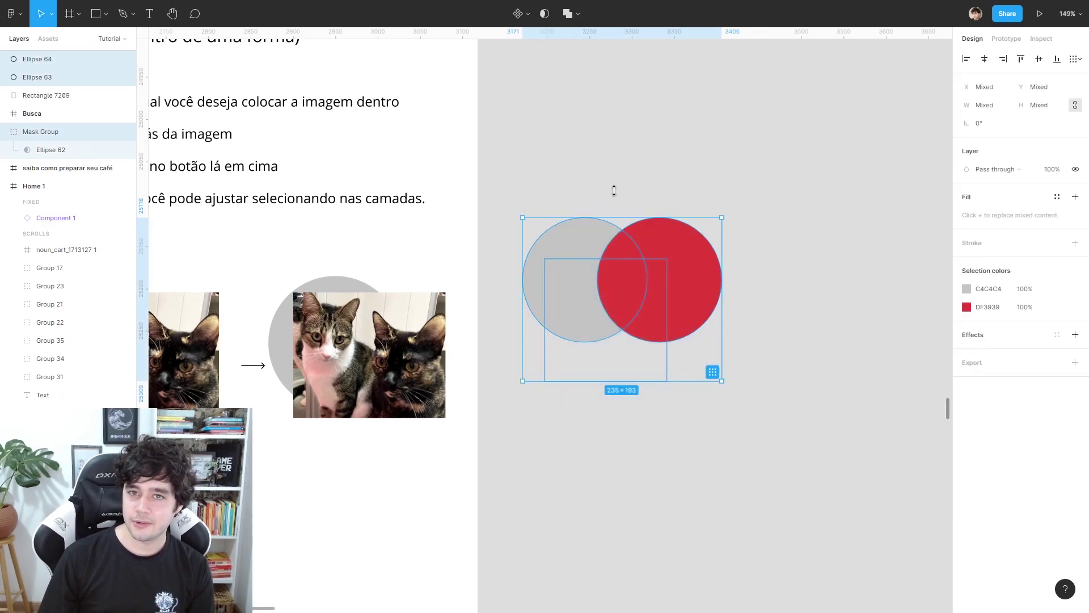
pyautogui.click(581, 15)
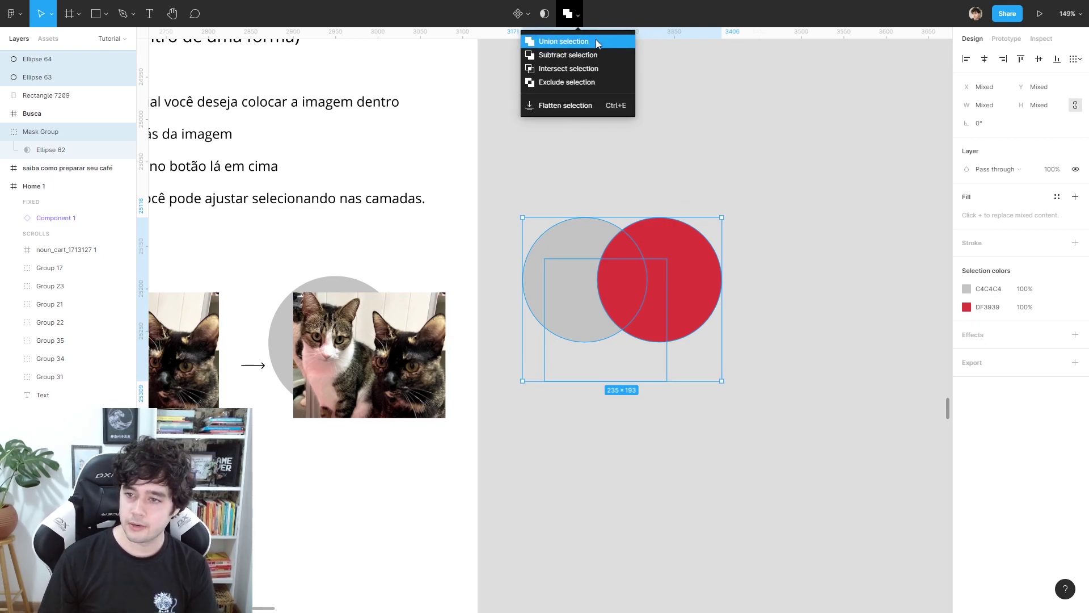
pyautogui.click(596, 42)
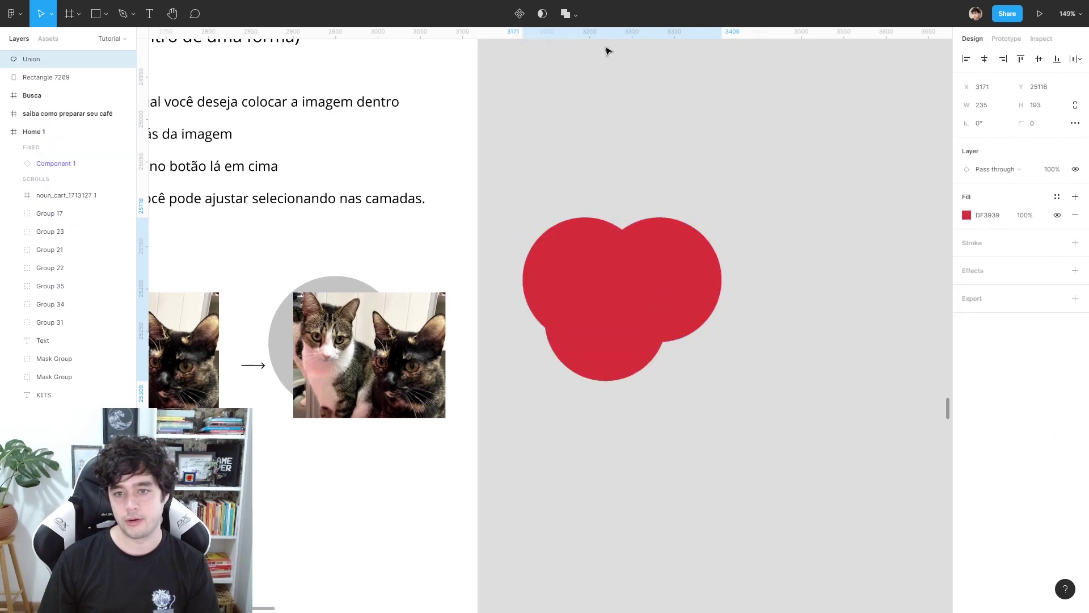
pyautogui.hotkey('ctrl', 'z')
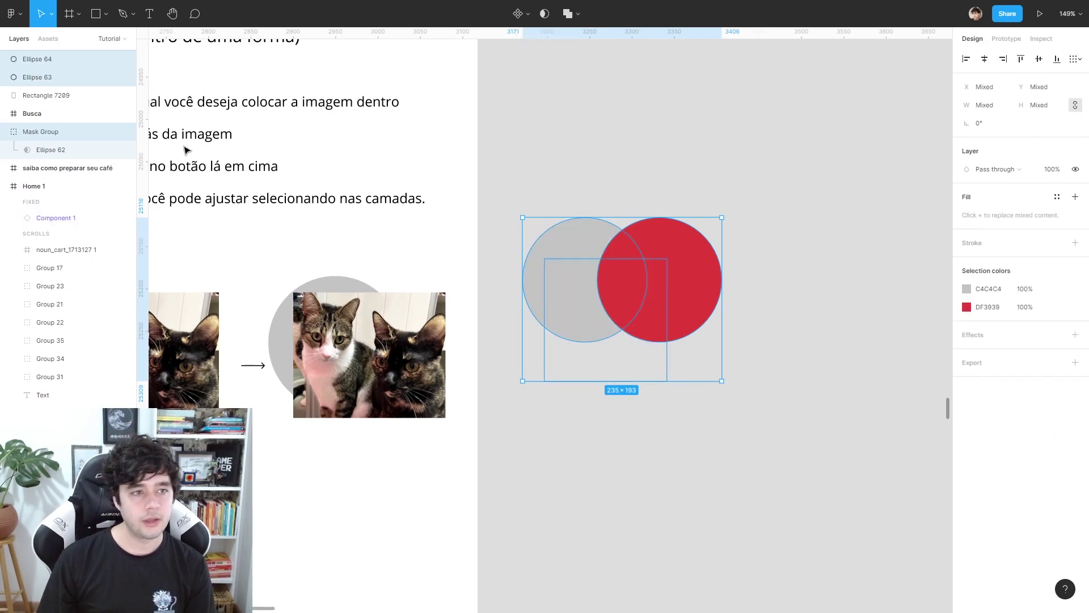
# Subtract the red circle from the grey one, then undo it.
pyautogui.click(86, 131)
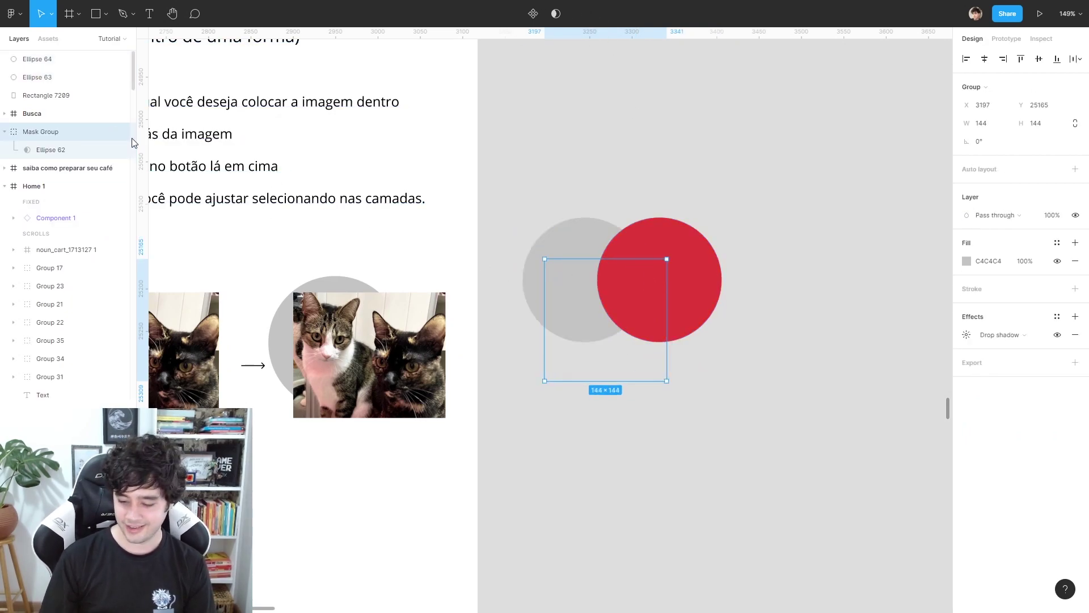
pyautogui.press('Escape')
pyautogui.moveTo(751, 329); pyautogui.dragTo(598, 231)
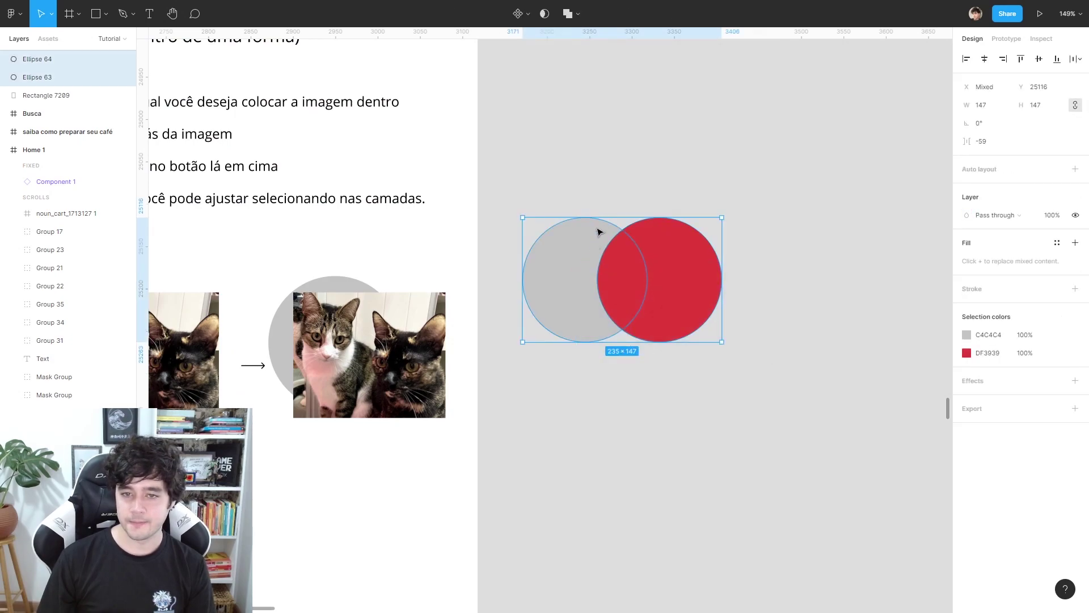
pyautogui.click(580, 16)
pyautogui.click(615, 53)
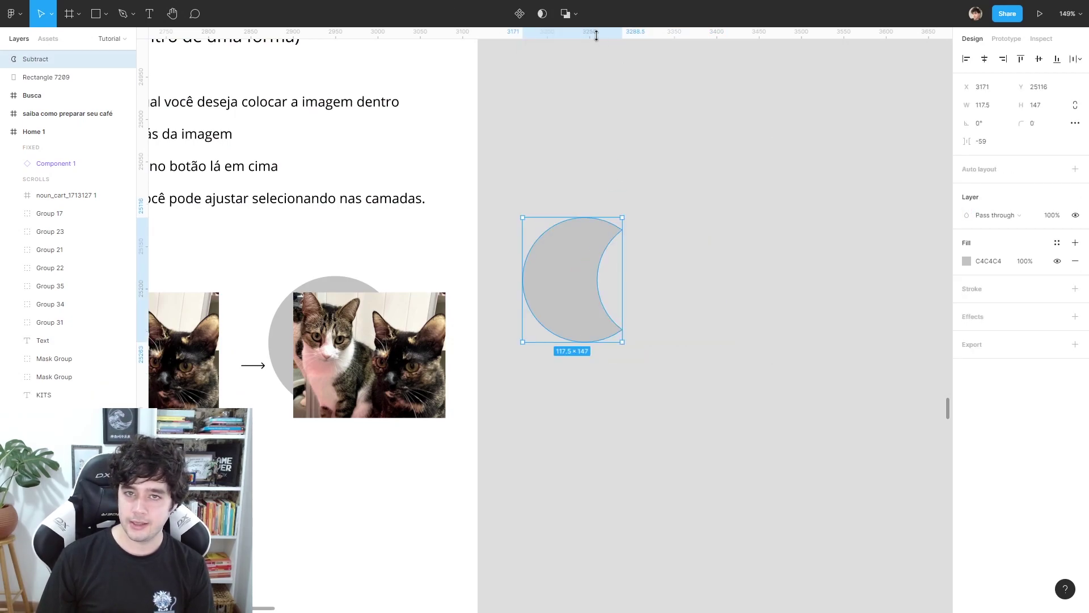
pyautogui.hotkey('ctrl', 'z')
# Try Intersect, then Exclude on the circles, and delete the resulting shape.
pyautogui.click(574, 13)
pyautogui.click(624, 67)
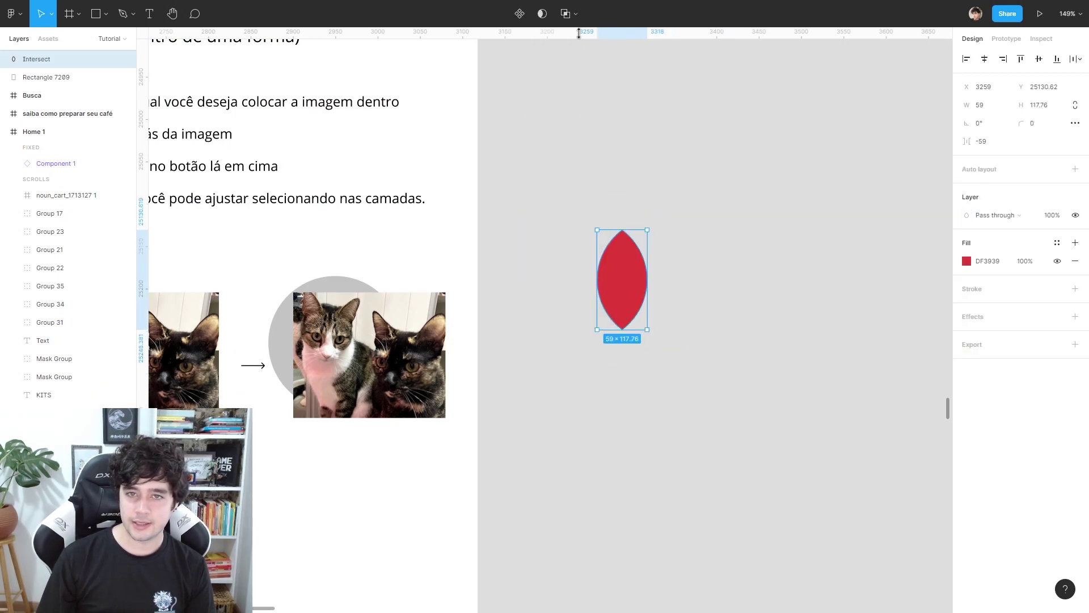
pyautogui.hotkey('ctrl', 'z')
pyautogui.click(574, 14)
pyautogui.click(606, 81)
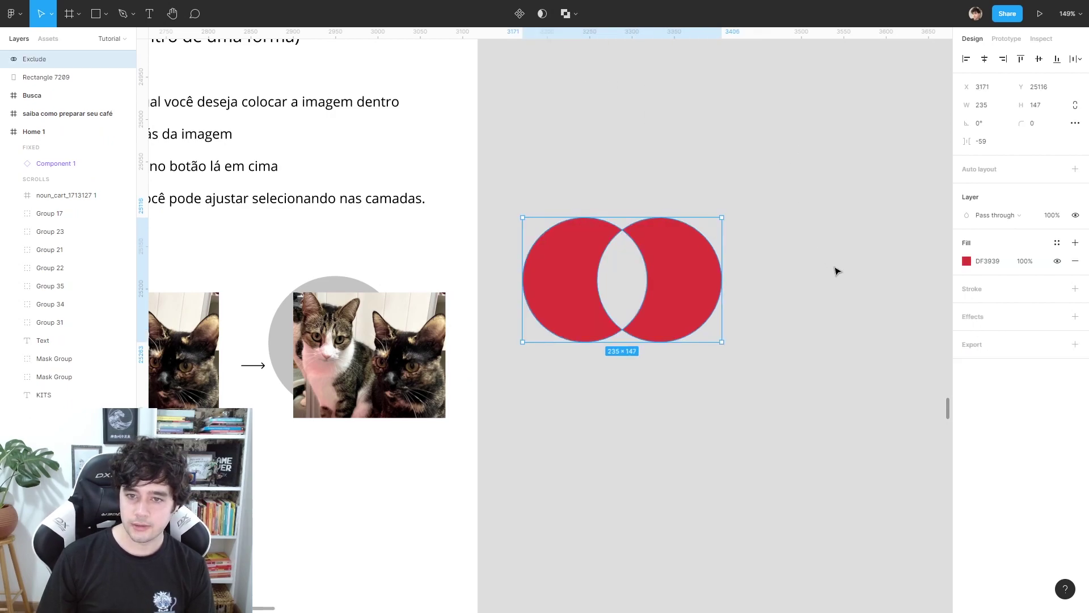
pyautogui.press('Delete')
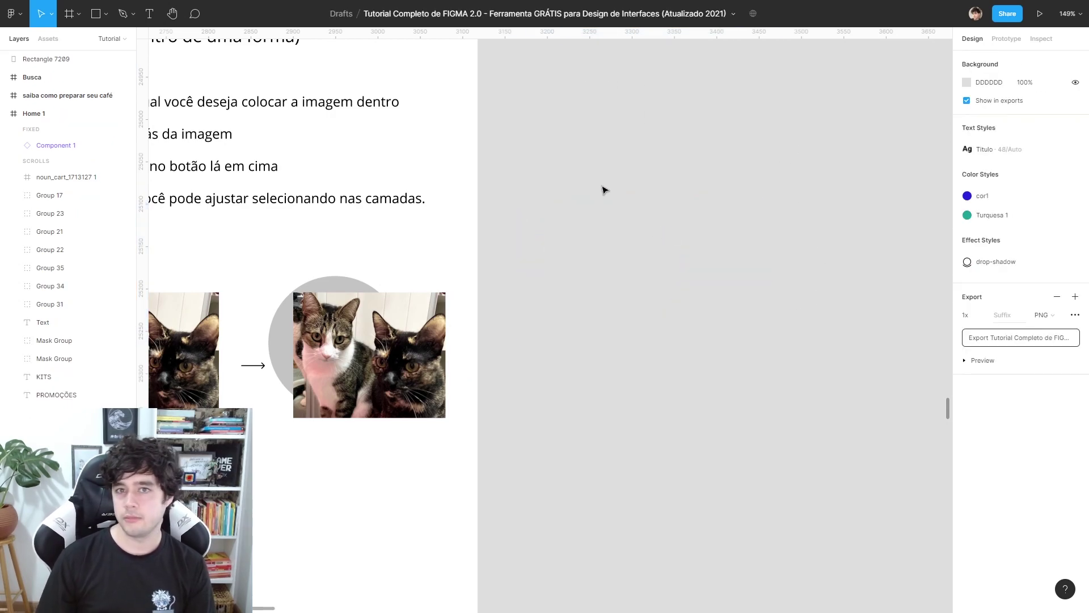
# Scroll down to the mmt login mockup frame and inspect it.
pyautogui.hscroll(-5, 754, 221)
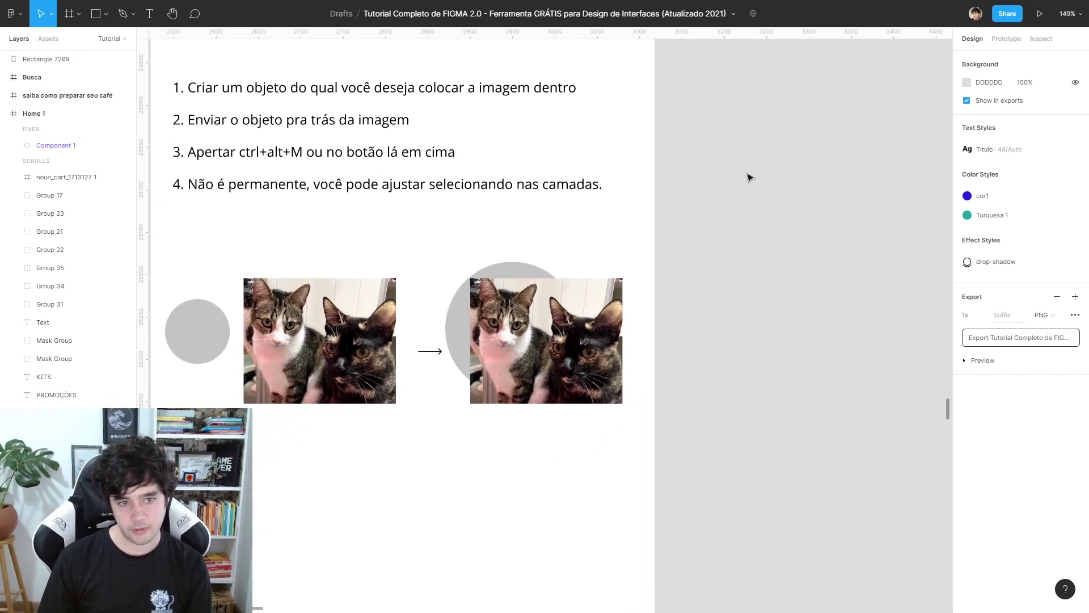
pyautogui.scroll(-3, 749, 177)
pyautogui.scroll(-5, 743, 204)
pyautogui.scroll(-2, 795, 238)
pyautogui.scroll(-4, 785, 233)
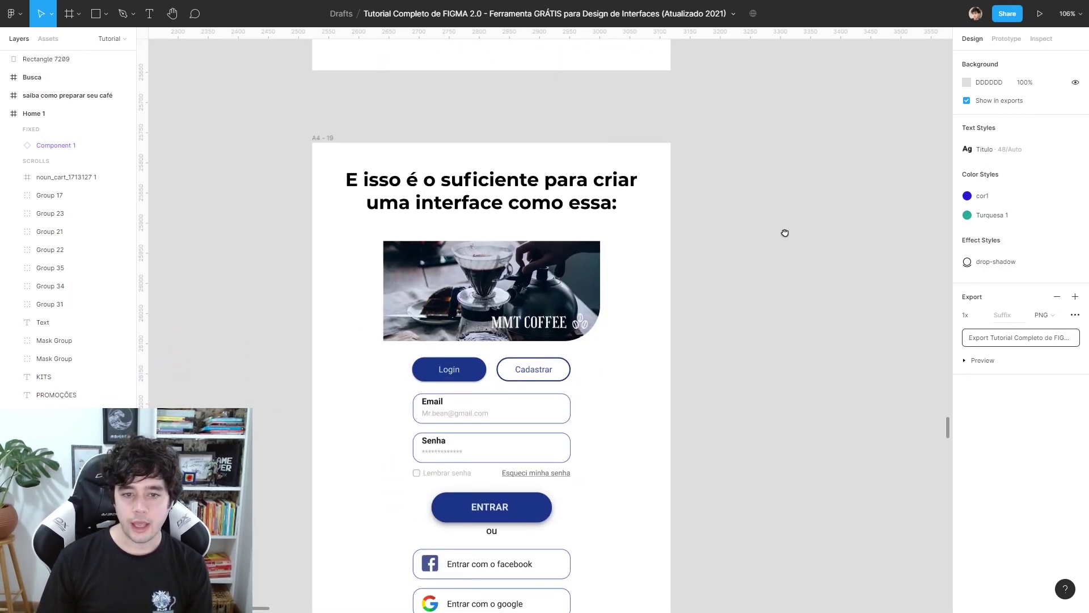
pyautogui.moveTo(785, 232); pyautogui.dragTo(829, 154)
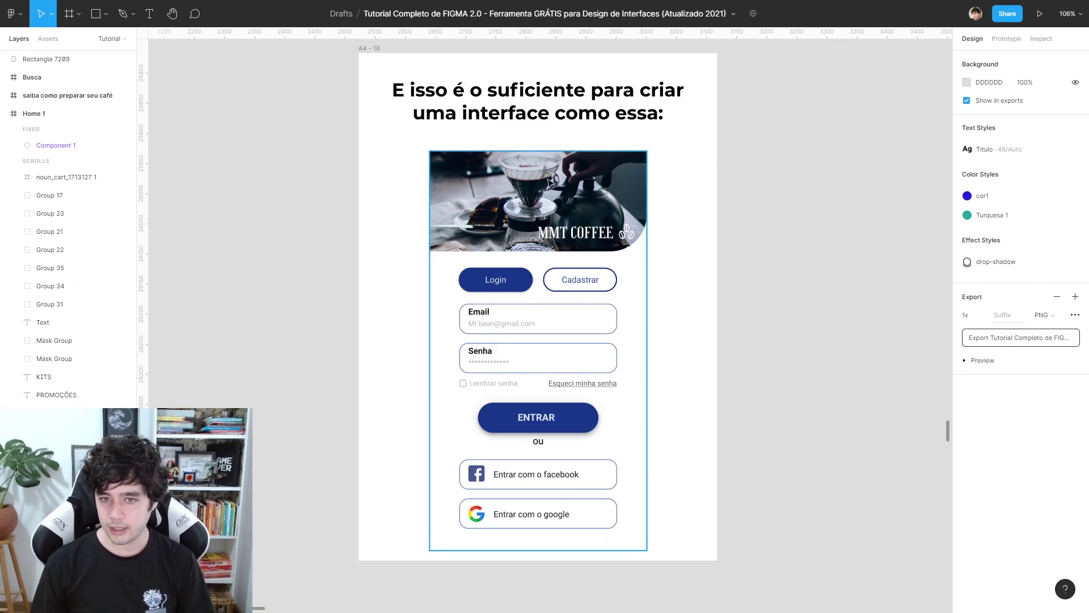
pyautogui.click(684, 167)
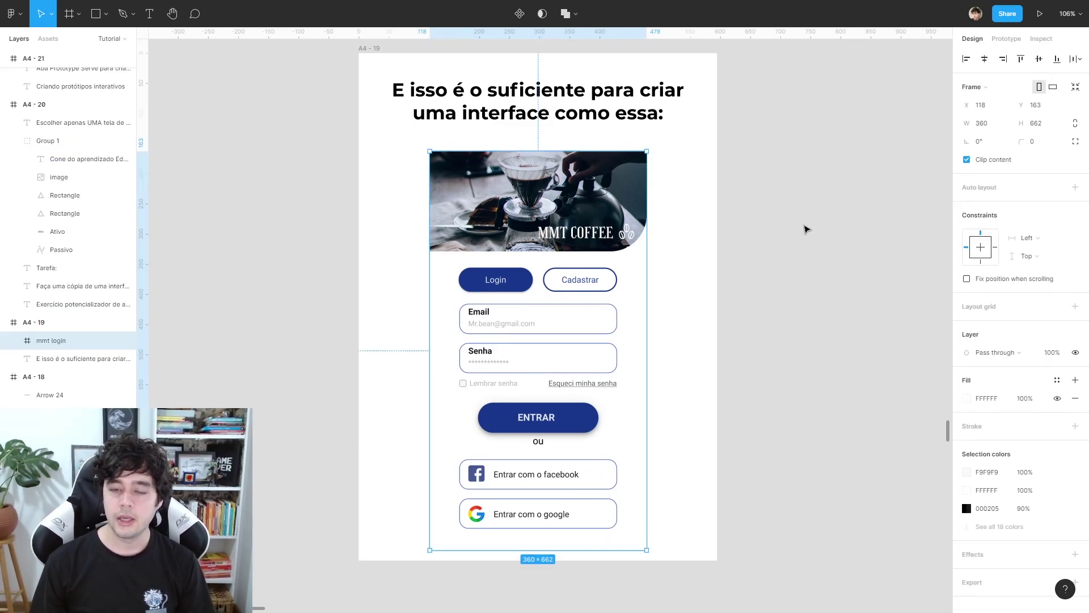
pyautogui.click(805, 229)
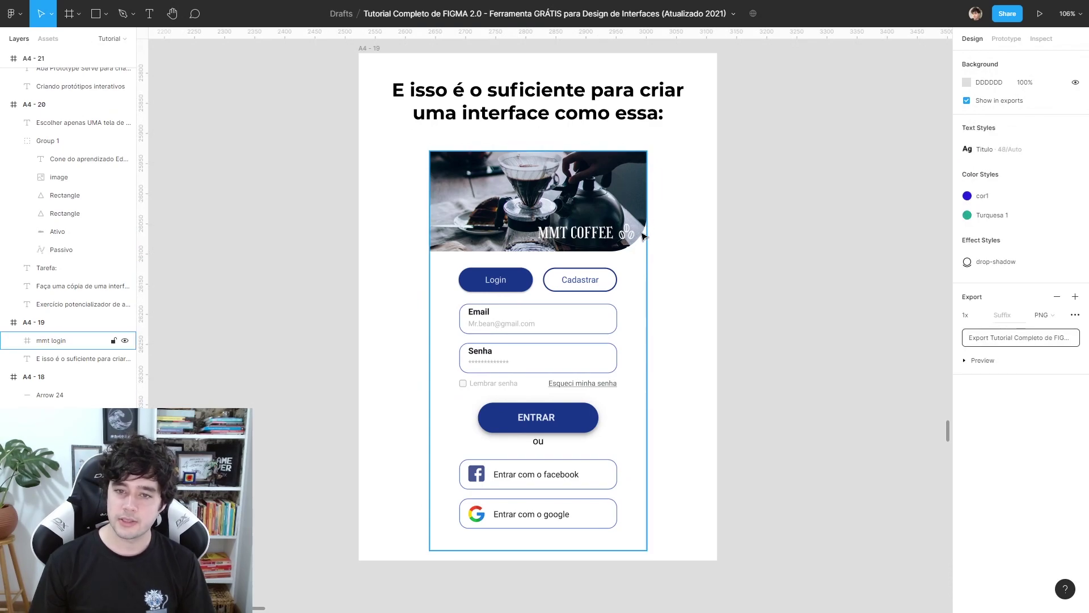
pyautogui.click(566, 233)
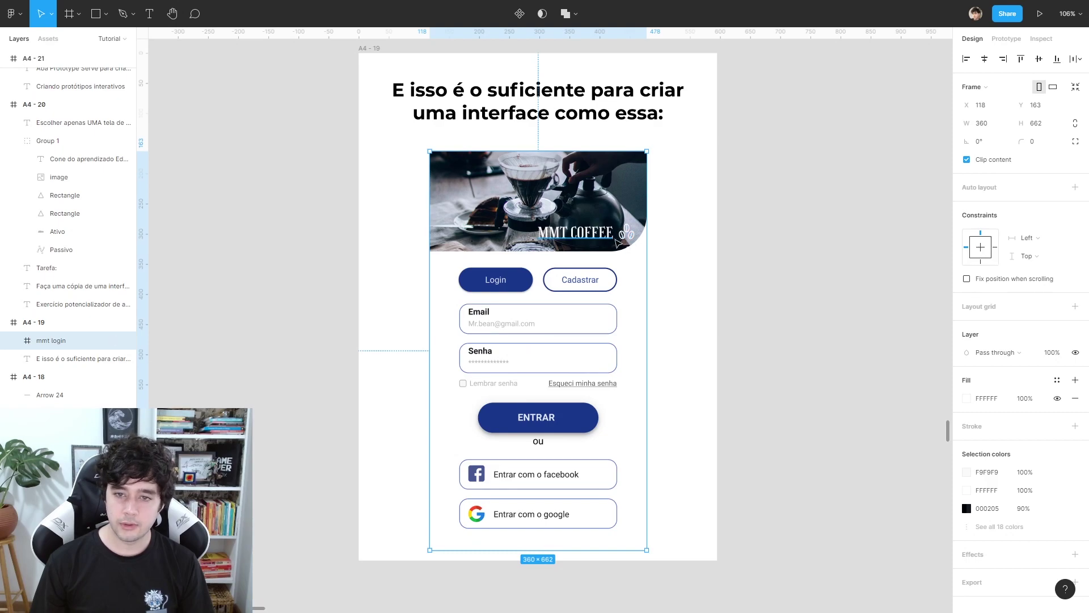
pyautogui.click(853, 275)
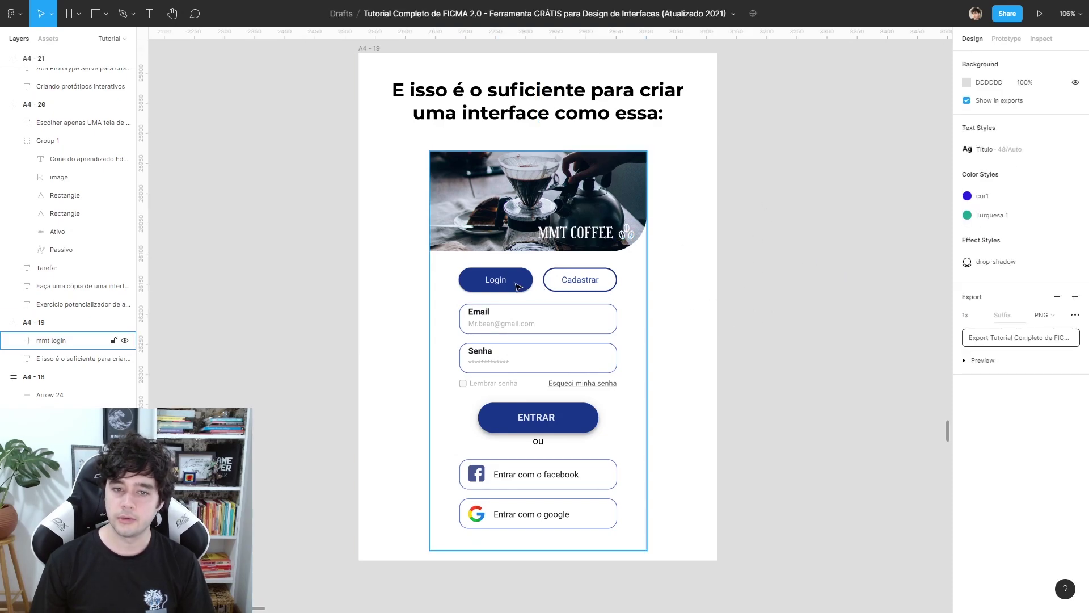
# Draw a 202×57 rectangle to the right of the login mockup.
pyautogui.scroll(-1, 771, 288)
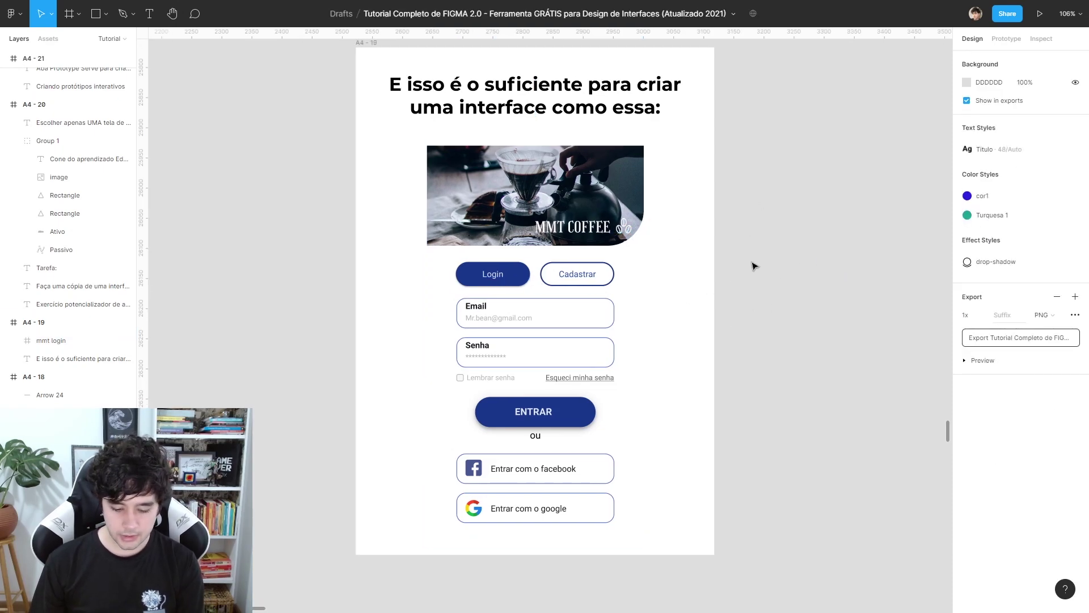
pyautogui.press('r')
pyautogui.moveTo(734, 289)
pyautogui.mouseDown()
pyautogui.moveTo(853, 323)
pyautogui.moveTo(700, 372)
pyautogui.mouseUp()
# Round the rectangle into a pill and add 'Botão' text.
pyautogui.scroll(5, 846, 296)
pyautogui.click(686, 391)
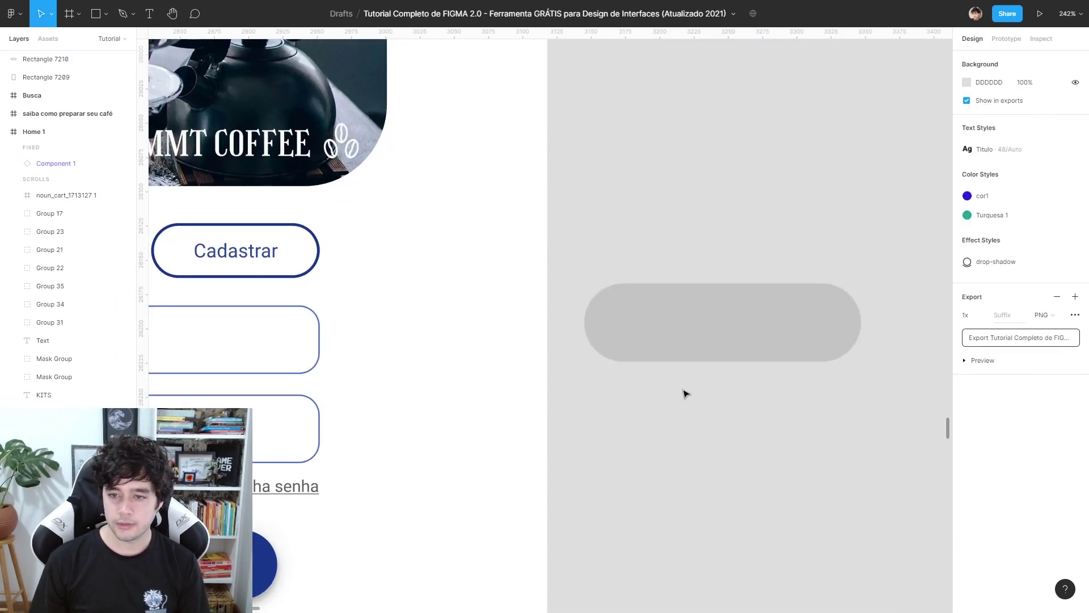
pyautogui.press('t')
pyautogui.click(717, 324)
pyautogui.write('B')
pyautogui.write('otã')
pyautogui.press('Escape')
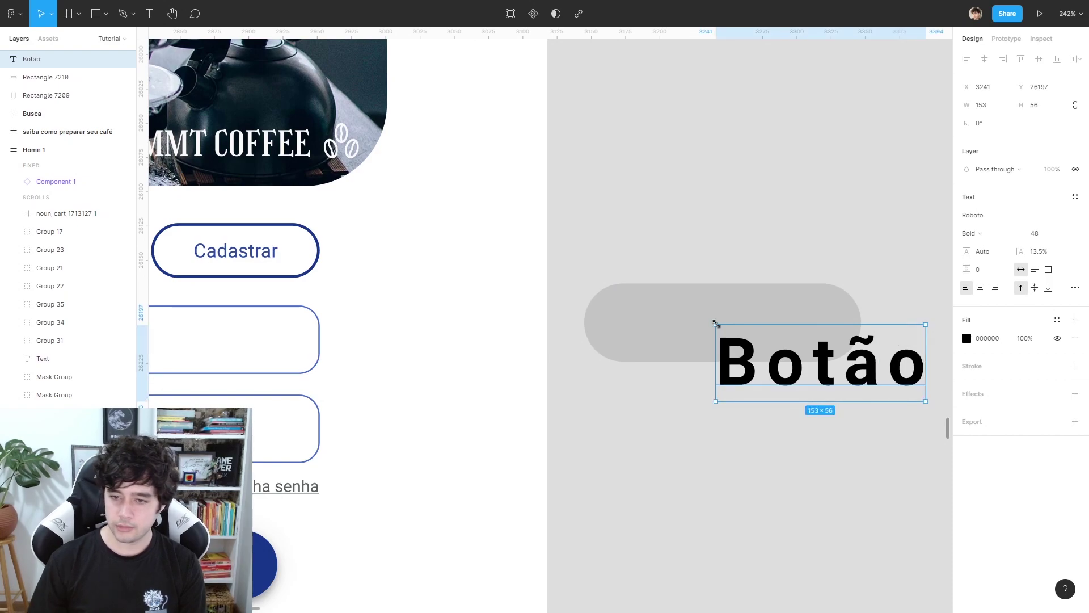
# Place the Botão text over the pill at size 18, centred.
pyautogui.moveTo(801, 378); pyautogui.dragTo(708, 338)
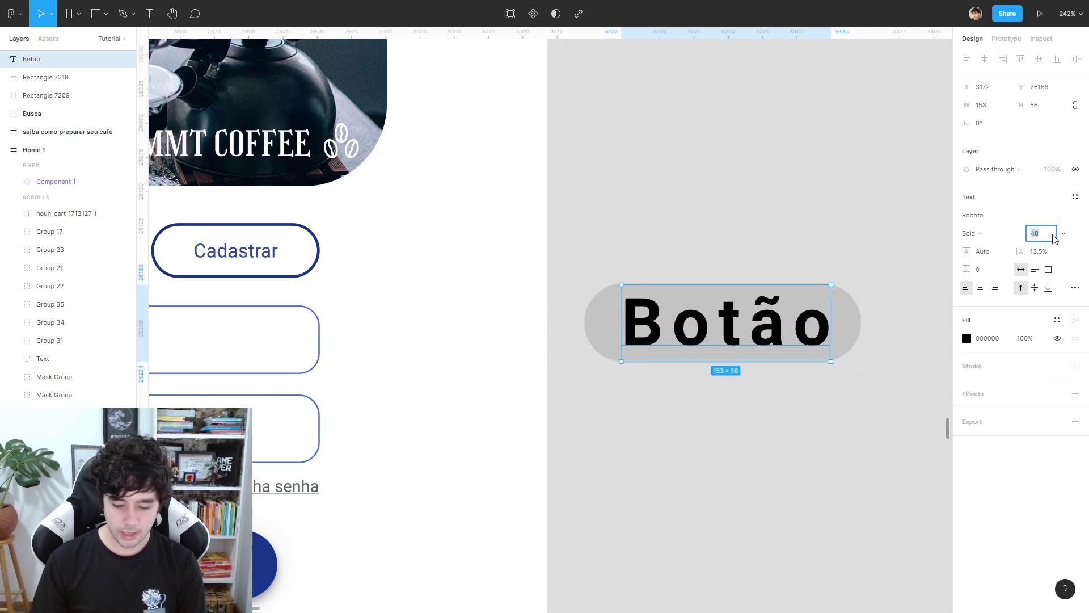
pyautogui.click(657, 263)
pyautogui.moveTo(675, 305); pyautogui.dragTo(734, 329)
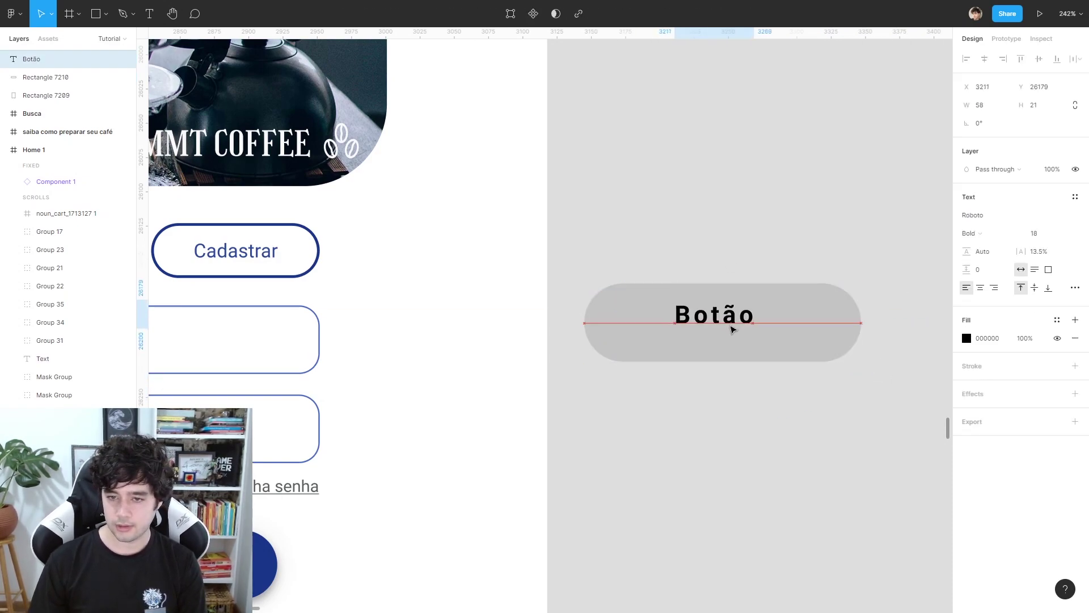
# Fill the pill with dark blue sampled from the canvas using the eyedropper.
pyautogui.click(820, 338)
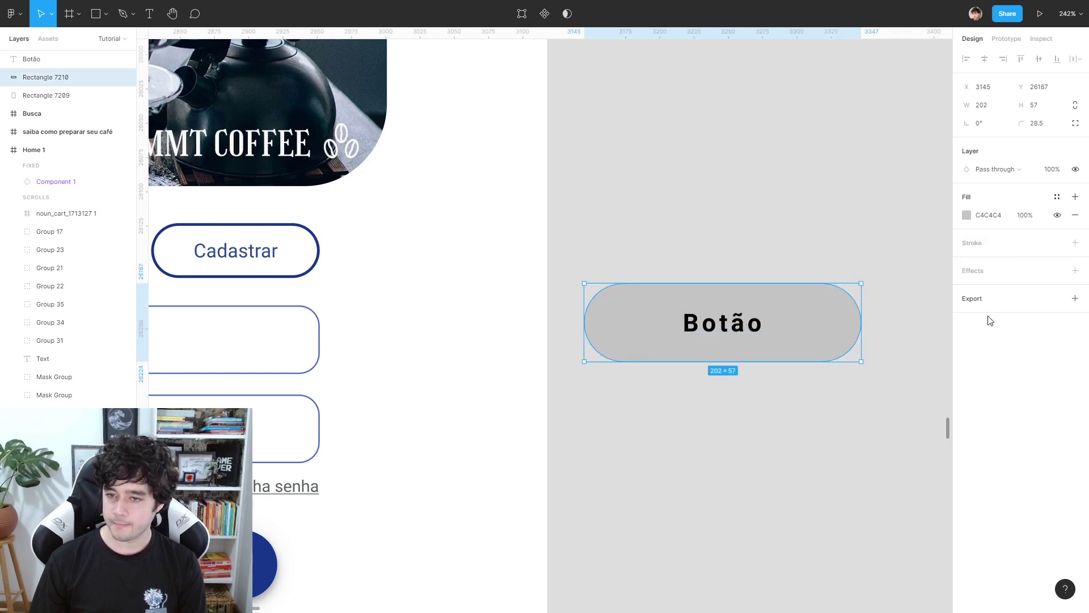
pyautogui.click(966, 215)
pyautogui.click(834, 384)
pyautogui.click(271, 529)
pyautogui.click(658, 422)
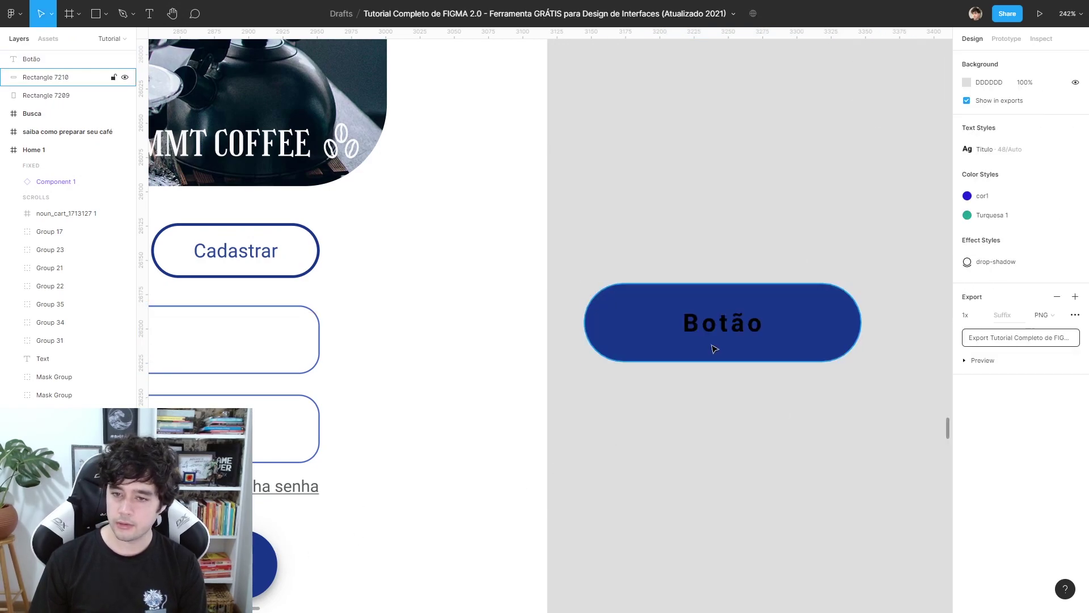
# Set the Botão text fill to white FFFFFF.
pyautogui.click(718, 332)
pyautogui.click(966, 338)
pyautogui.write('FFFFFF')
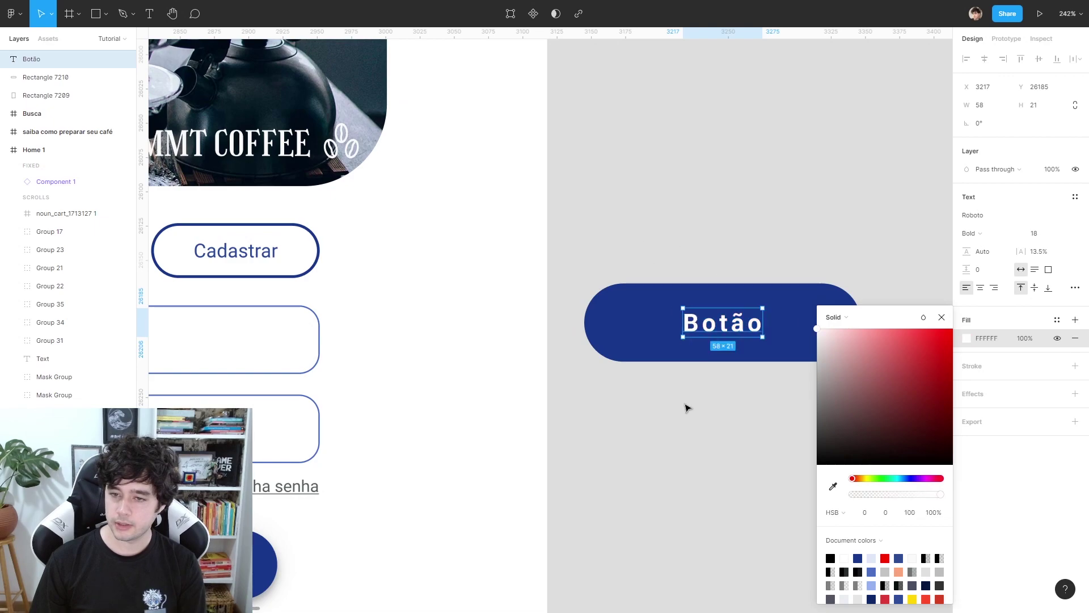
pyautogui.moveTo(669, 231); pyautogui.dragTo(748, 457)
pyautogui.click(750, 457)
pyautogui.scroll(-3, 738, 458)
pyautogui.scroll(-3, 772, 410)
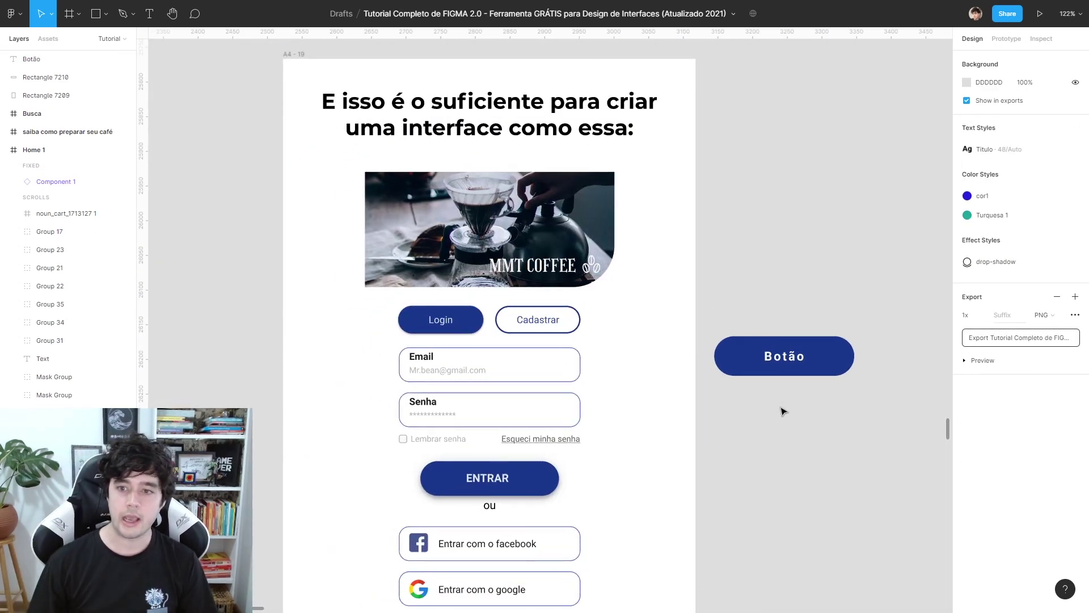
# Delete the Botão pill and its text together.
pyautogui.scroll(-2, 783, 369)
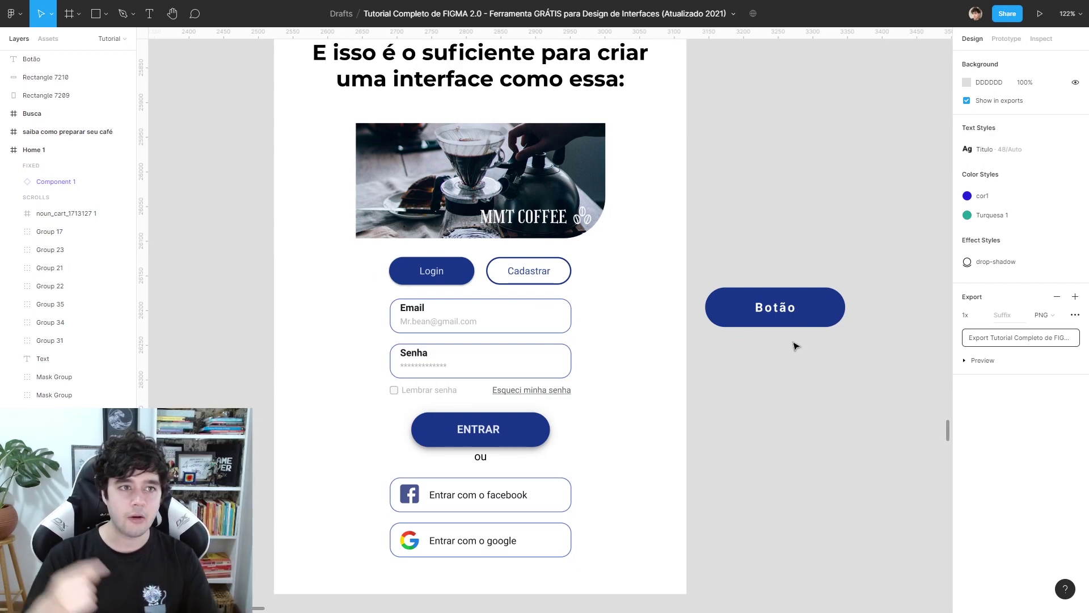
pyautogui.moveTo(834, 340); pyautogui.dragTo(750, 214)
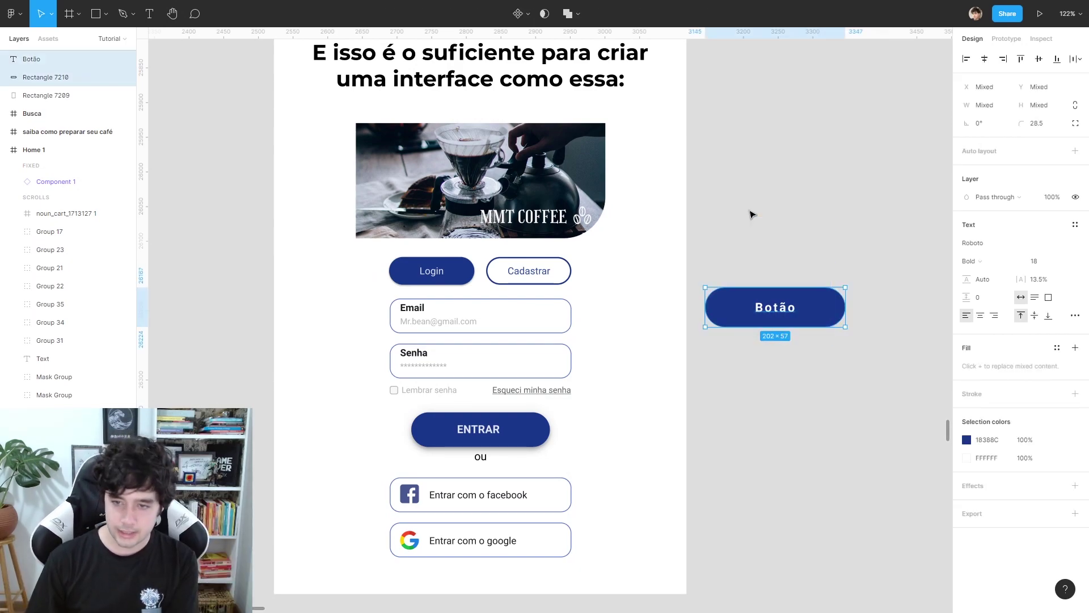
pyautogui.press('Delete')
# Scroll down to the 'Exercício potencializador de aprendizado' frame.
pyautogui.scroll(-5, 751, 215)
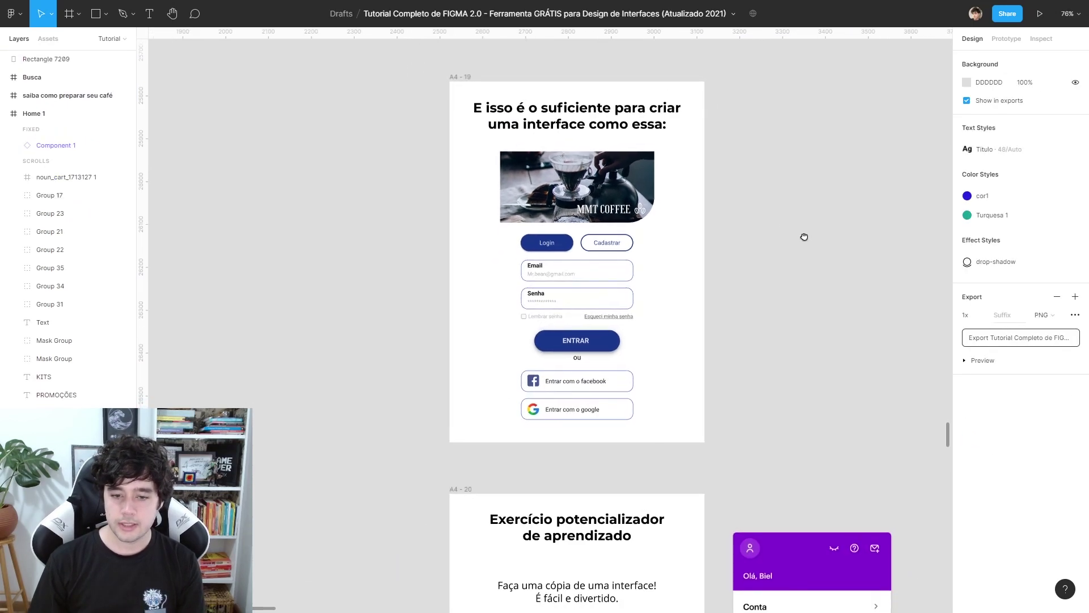
pyautogui.scroll(-3, 833, 234)
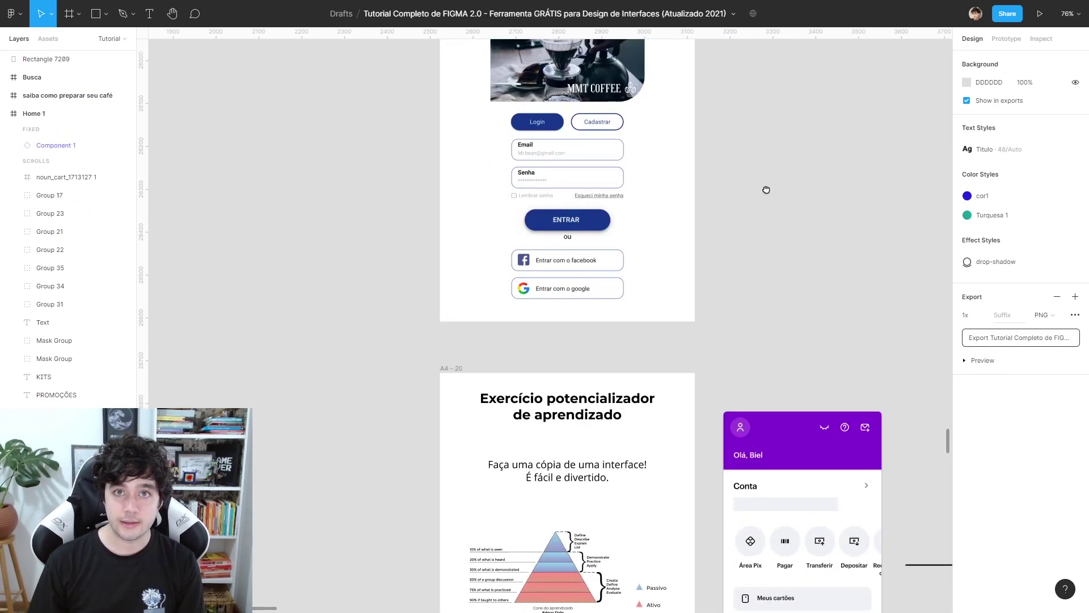
pyautogui.scroll(5, 766, 187)
pyautogui.scroll(-3, 669, 287)
pyautogui.scroll(-3, 755, 174)
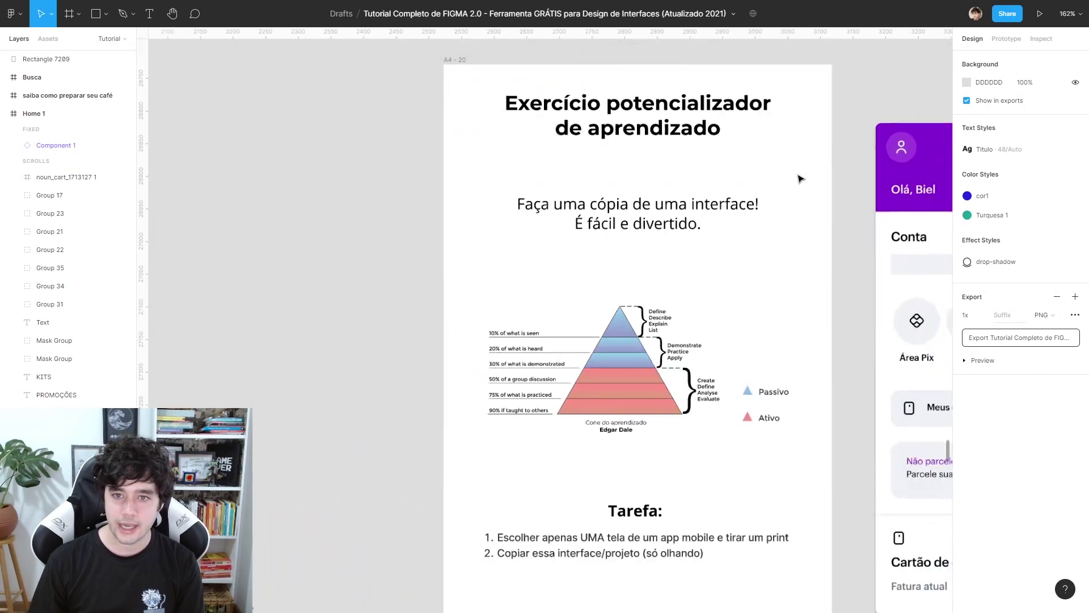
pyautogui.scroll(-2, 760, 173)
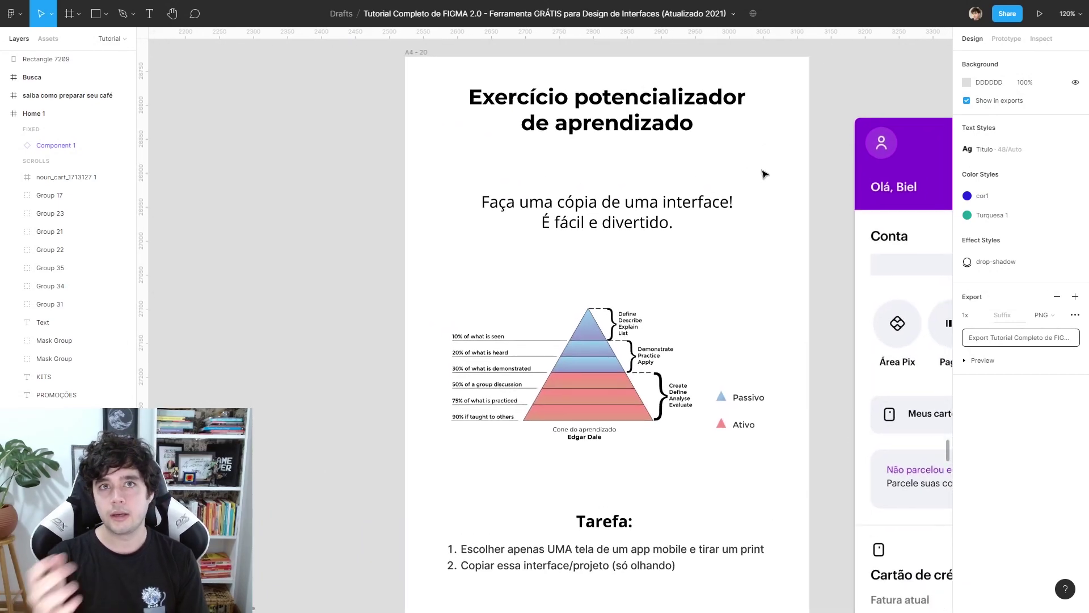
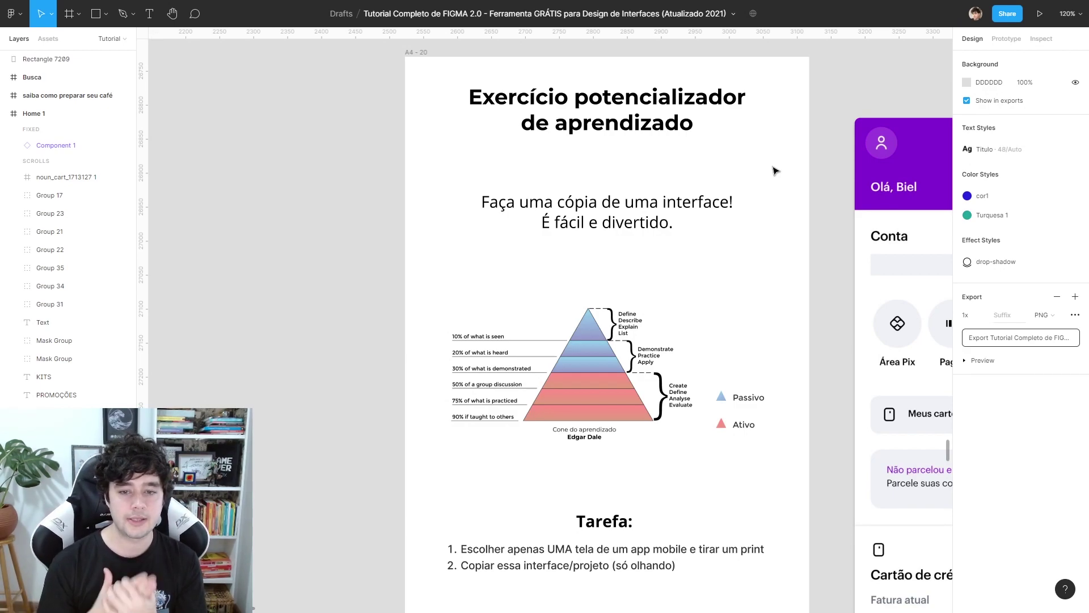
# Scroll and pan around the exercise slide to inspect the banking app screenshot.
pyautogui.scroll(3, 686, 323)
pyautogui.scroll(-3, 688, 322)
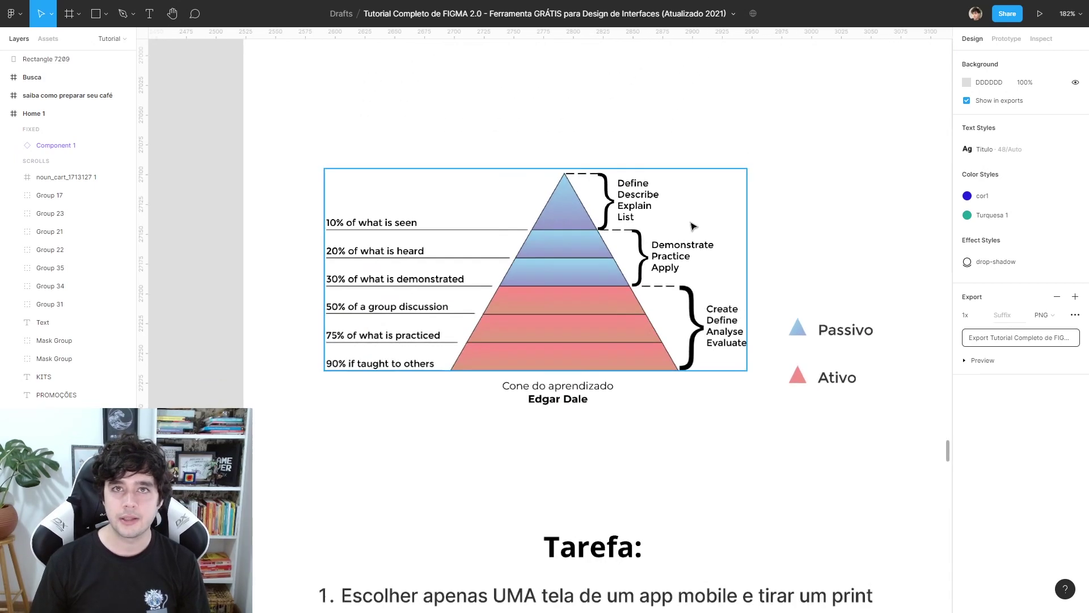
pyautogui.scroll(2, 823, 238)
pyautogui.scroll(2, 808, 216)
pyautogui.scroll(-1, 806, 210)
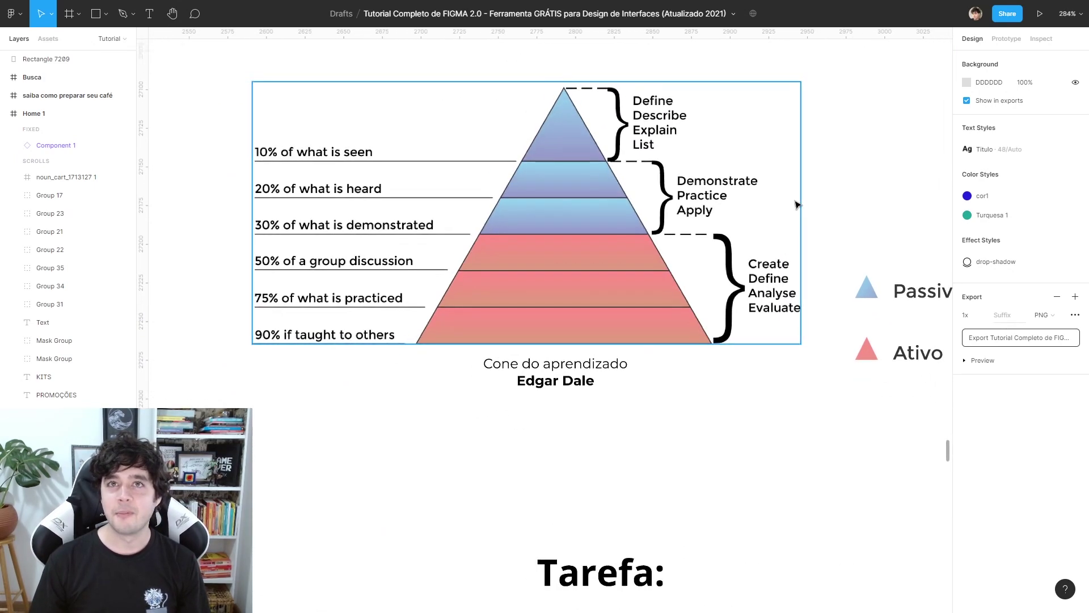
pyautogui.hscroll(1, 794, 216)
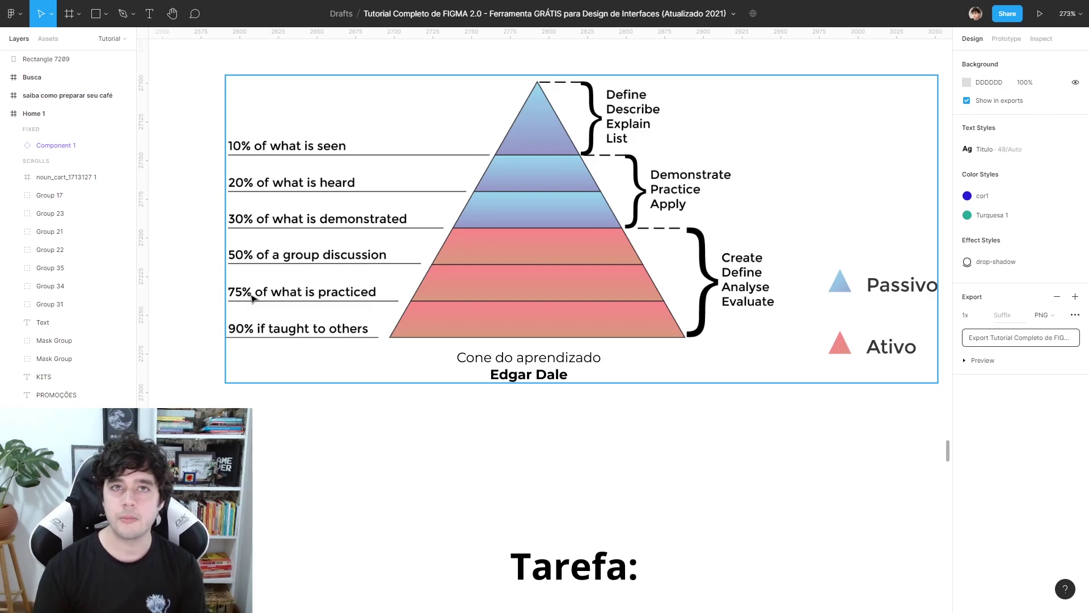
pyautogui.scroll(-5, 539, 209)
pyautogui.scroll(-5, 698, 227)
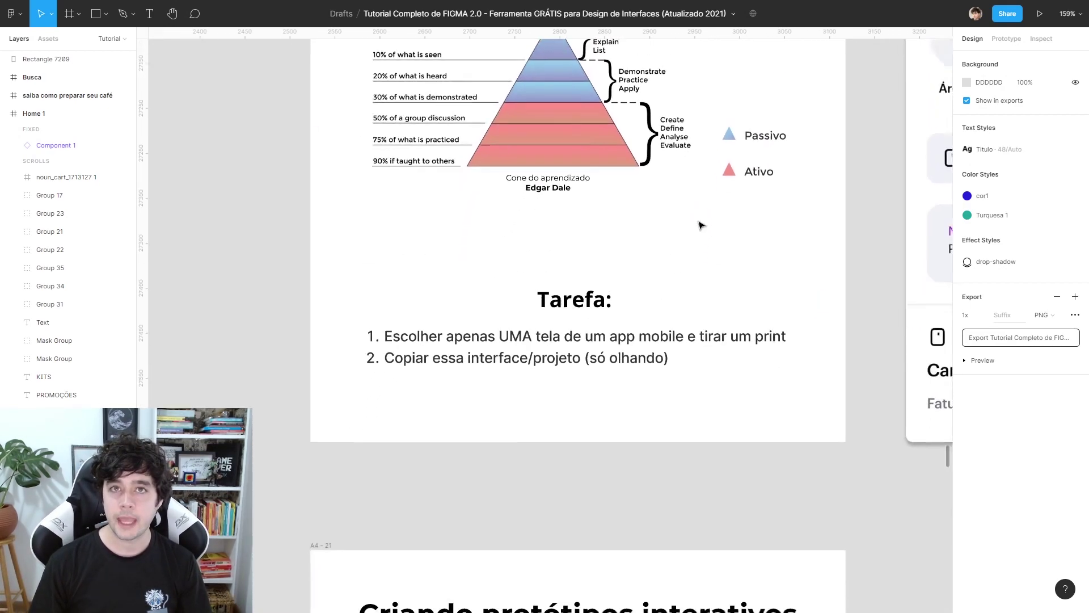
pyautogui.scroll(-2, 690, 252)
pyautogui.moveTo(752, 231); pyautogui.dragTo(722, 223)
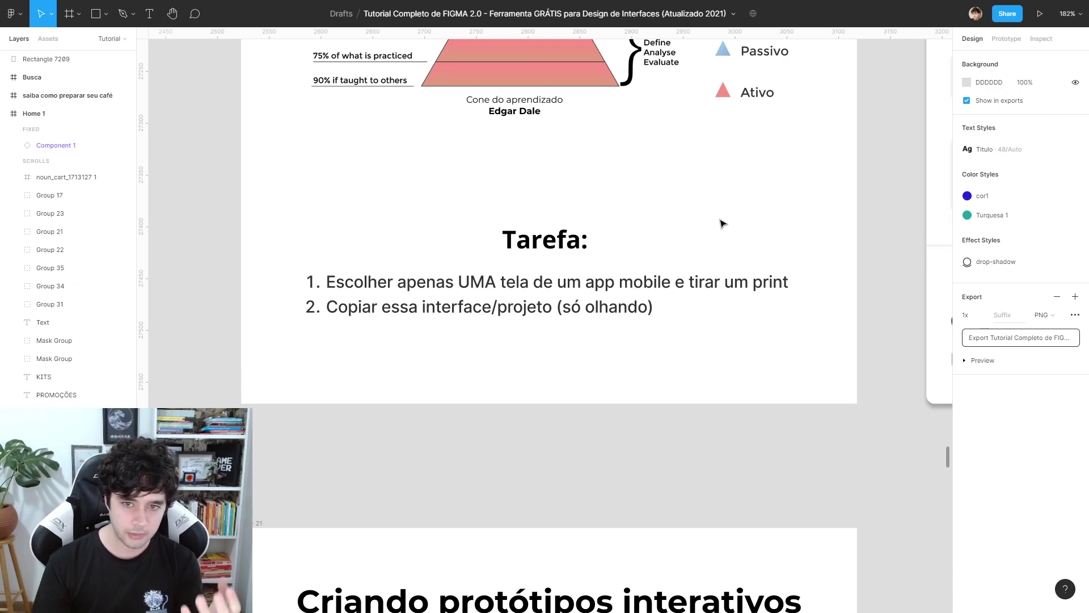
pyautogui.scroll(1, 722, 223)
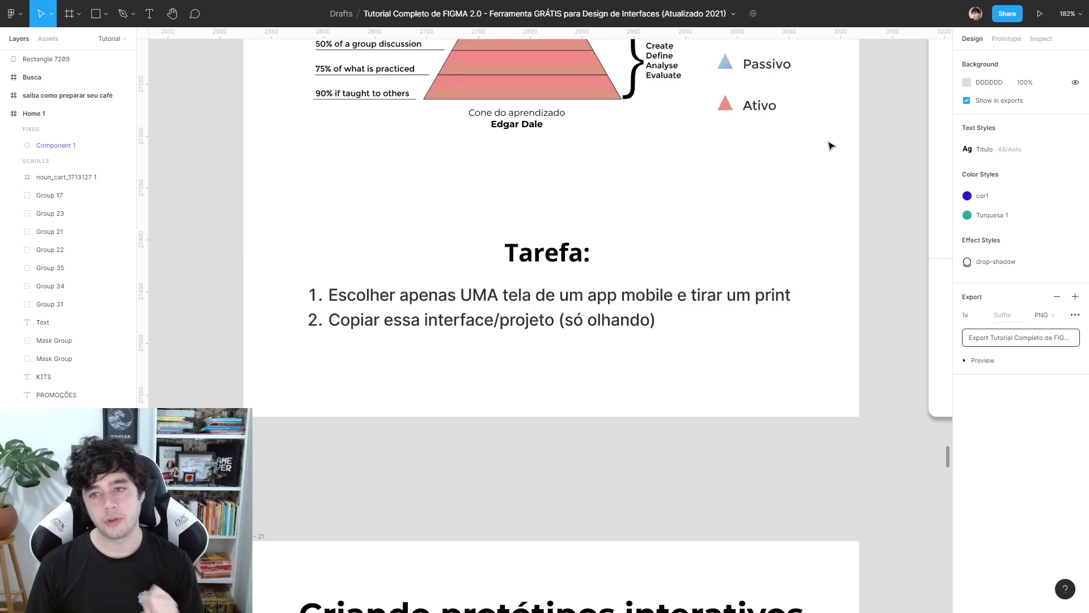
# Wrap the phone screenshot in a new 369×752 frame, Frame 5.
pyautogui.hscroll(10, 829, 146)
pyautogui.scroll(4, 829, 146)
pyautogui.scroll(-3, 514, 271)
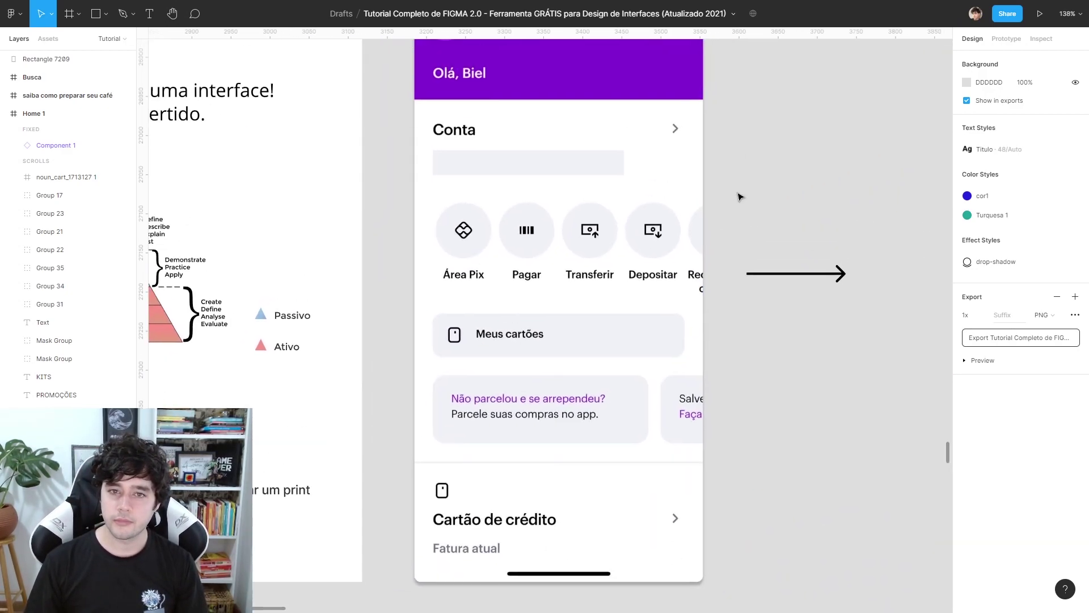
pyautogui.scroll(3, 736, 195)
pyautogui.scroll(-1, 746, 196)
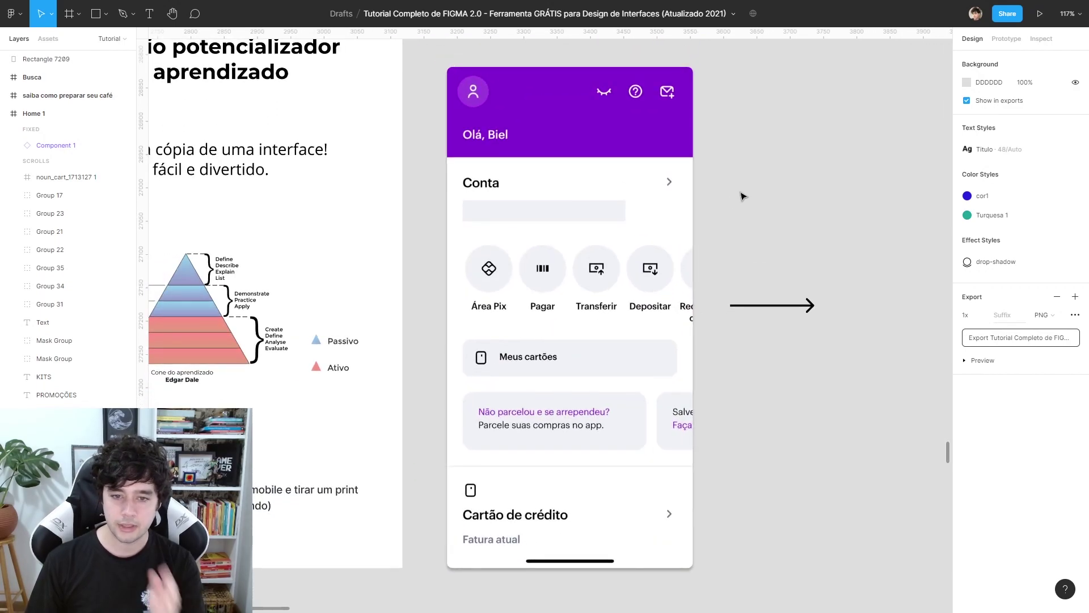
pyautogui.hscroll(2, 753, 184)
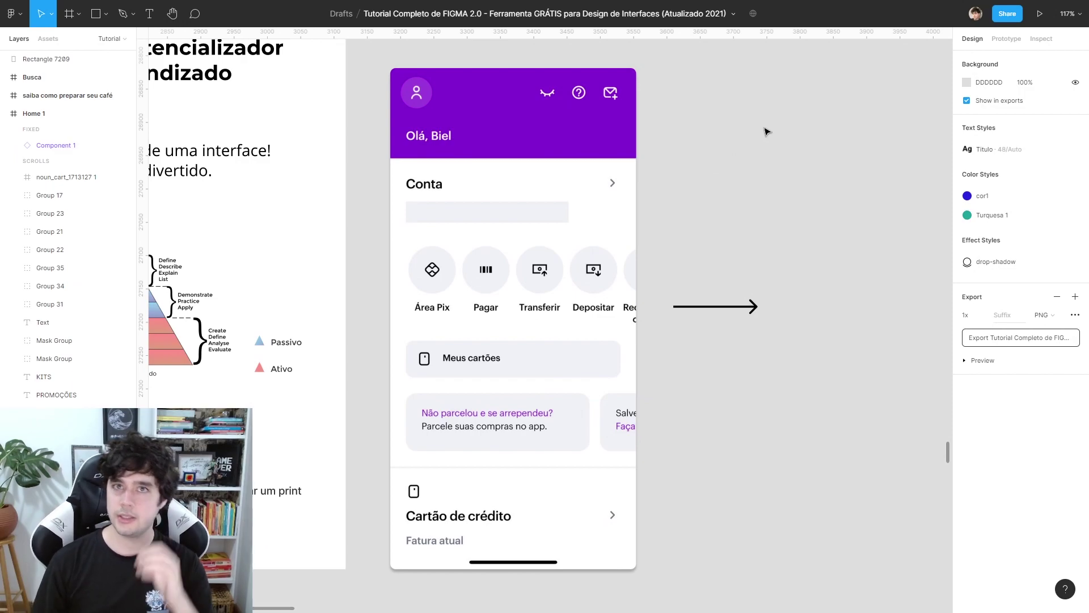
pyautogui.hscroll(5, 665, 177)
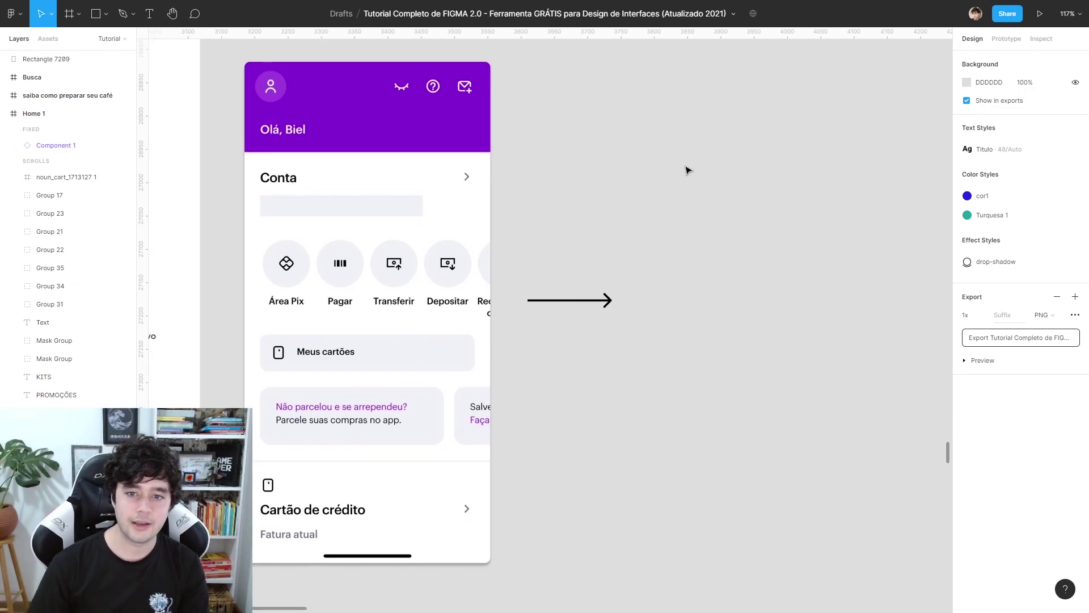
pyautogui.press('f')
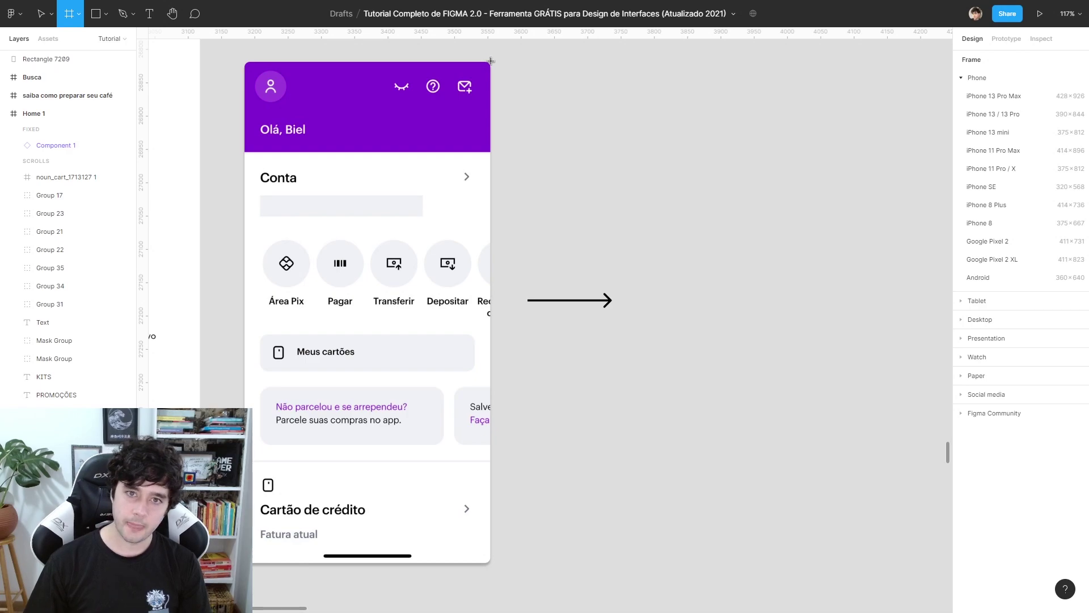
pyautogui.moveTo(490, 61)
pyautogui.mouseDown()
pyautogui.moveTo(276, 347)
pyautogui.moveTo(245, 563)
pyautogui.mouseUp()
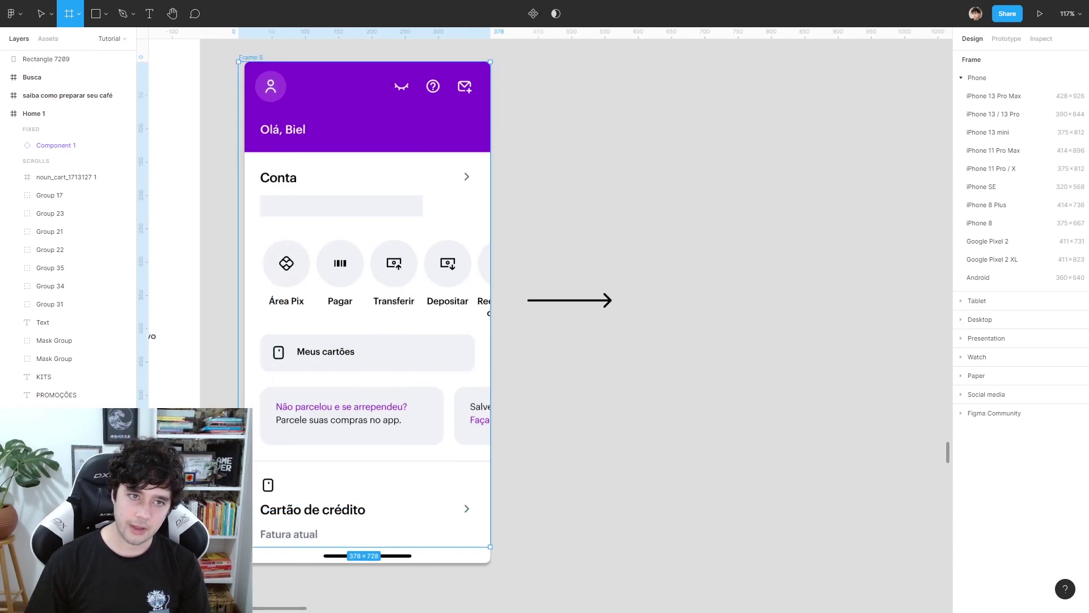
pyautogui.click(539, 468)
pyautogui.scroll(2, 539, 381)
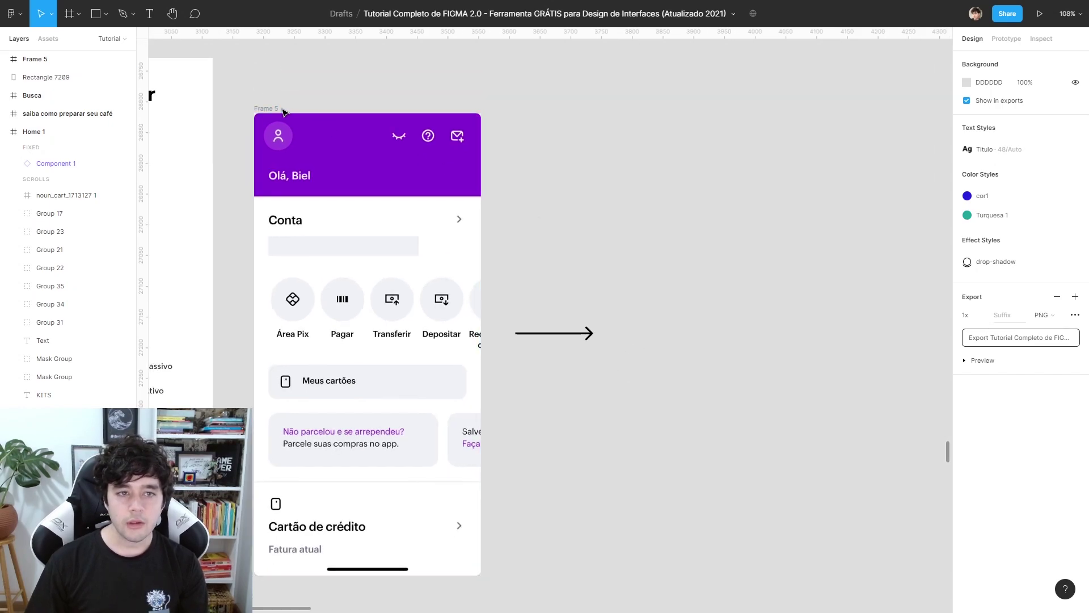
pyautogui.click(266, 108)
# Duplicate Frame 5 as Frame 6 and empty it to a blank white frame.
pyautogui.hotkey('ctrl', 'd')
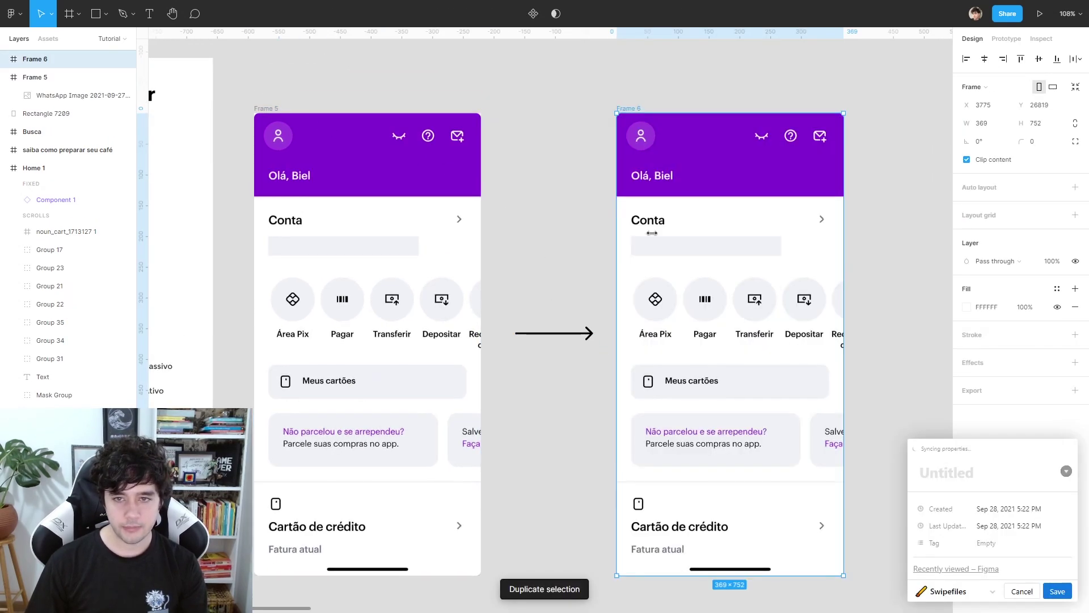
pyautogui.click(1022, 591)
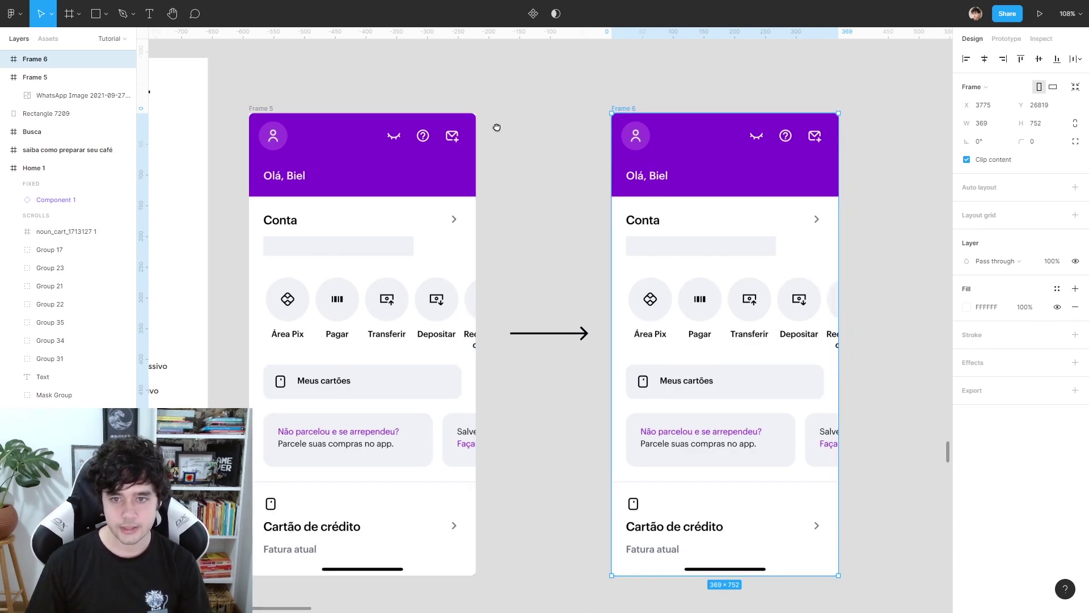
pyautogui.hscroll(2, 698, 185)
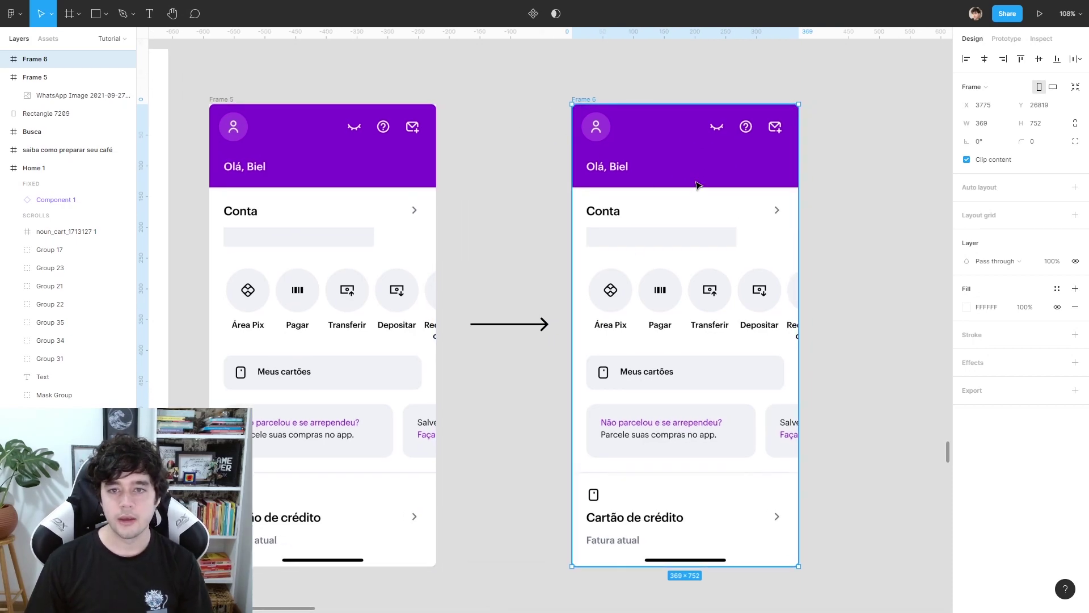
pyautogui.click(854, 202)
pyautogui.hscroll(-1, 732, 224)
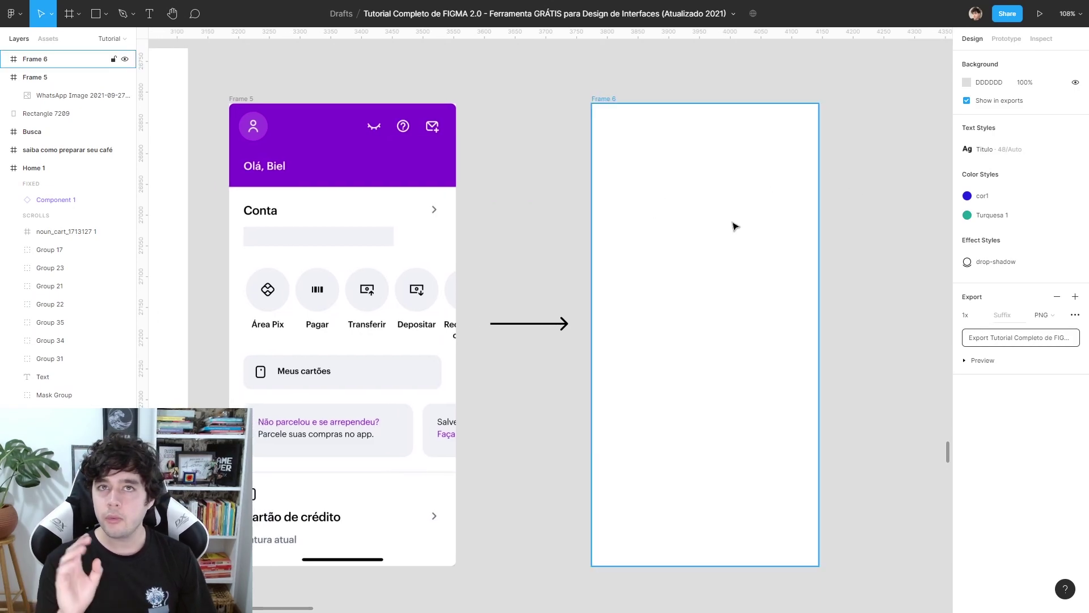
pyautogui.hscroll(-3, 578, 175)
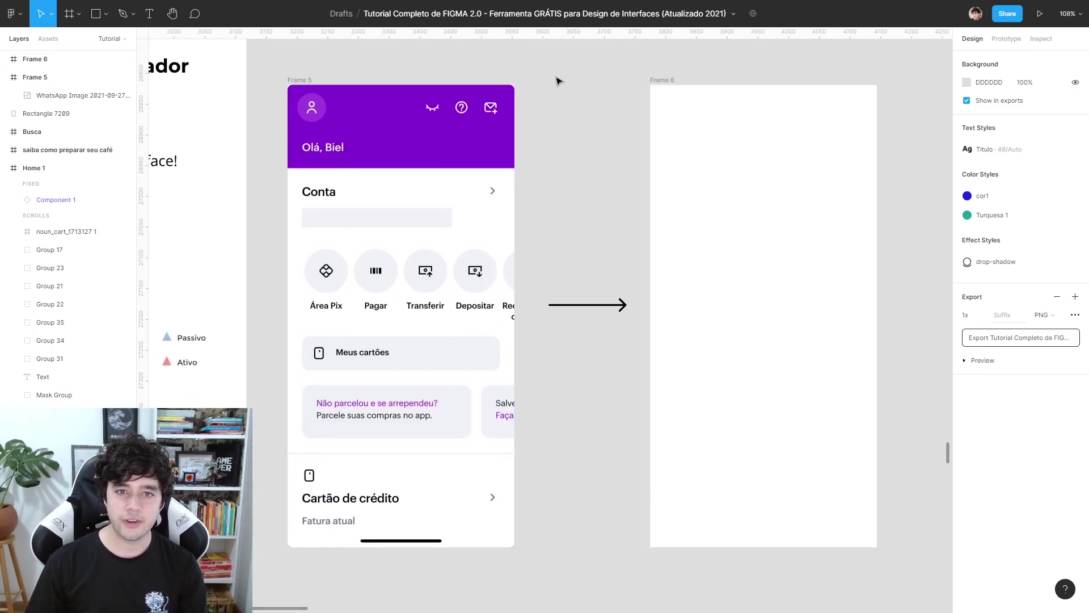
# Draw a test rectangle over Frame 5's purple header, then delete it.
pyautogui.press('r')
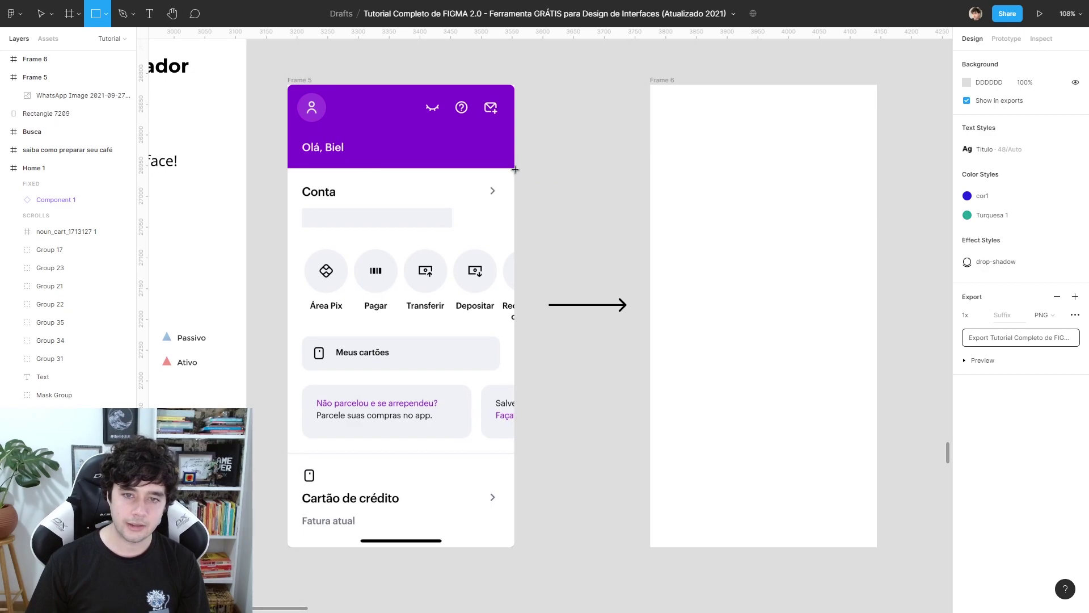
pyautogui.moveTo(516, 167); pyautogui.dragTo(288, 85)
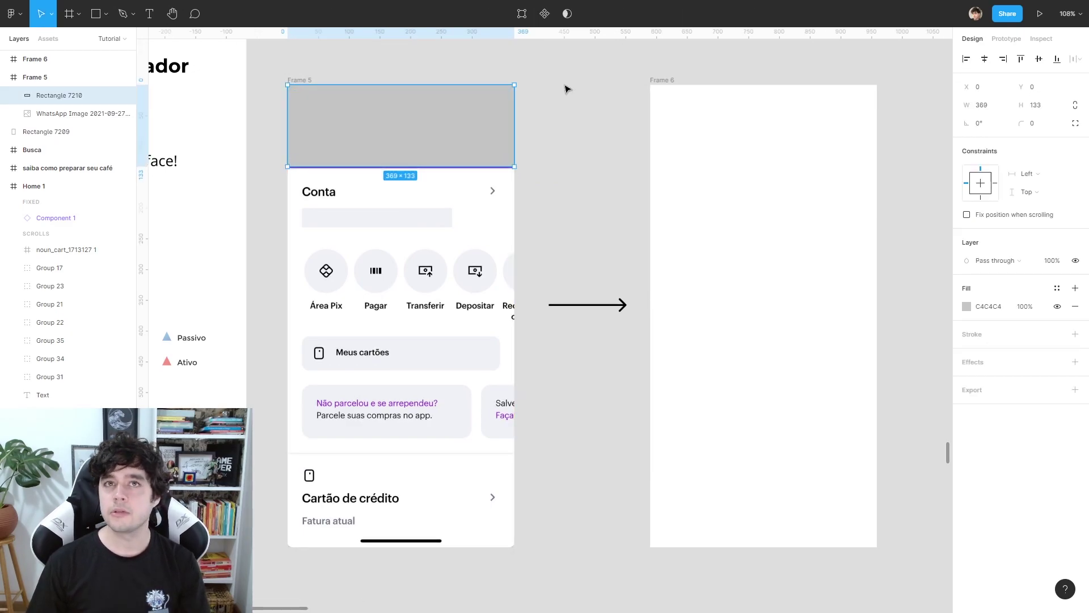
pyautogui.press('Delete')
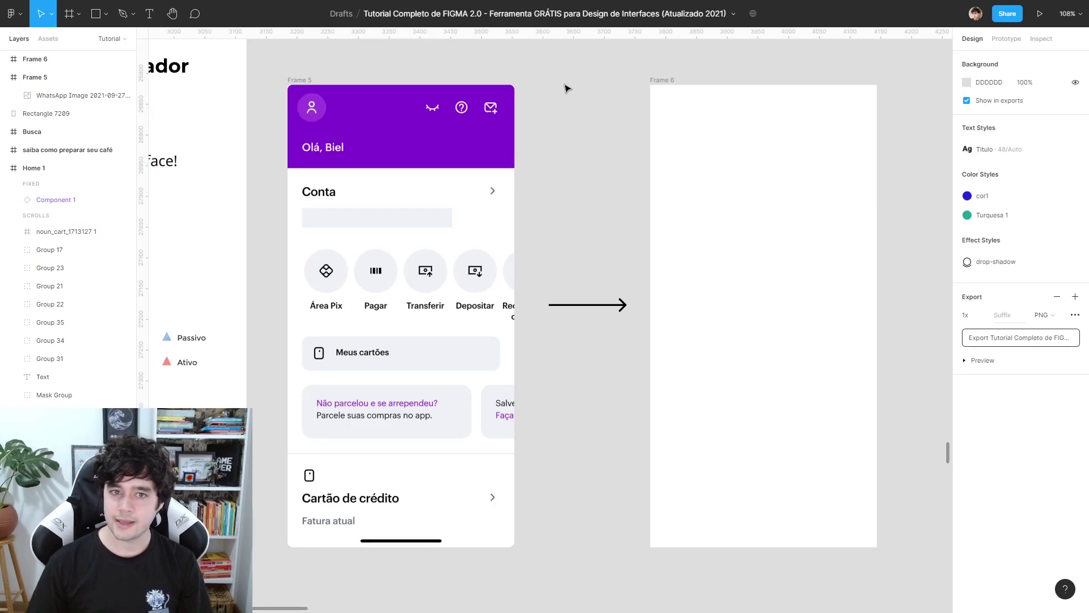
pyautogui.hscroll(2, 521, 85)
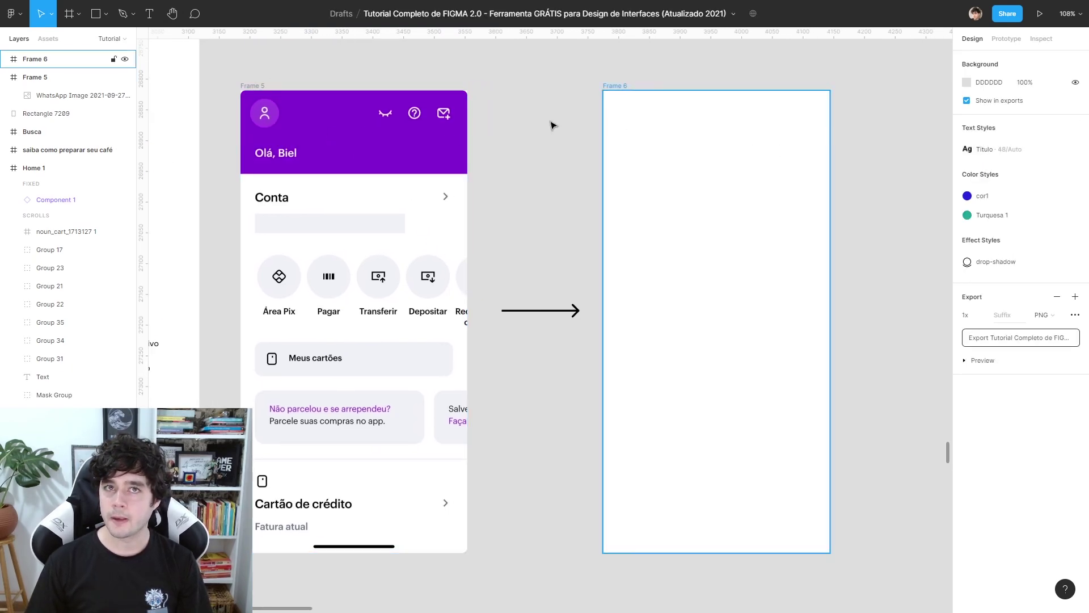
pyautogui.hscroll(-5, 687, 136)
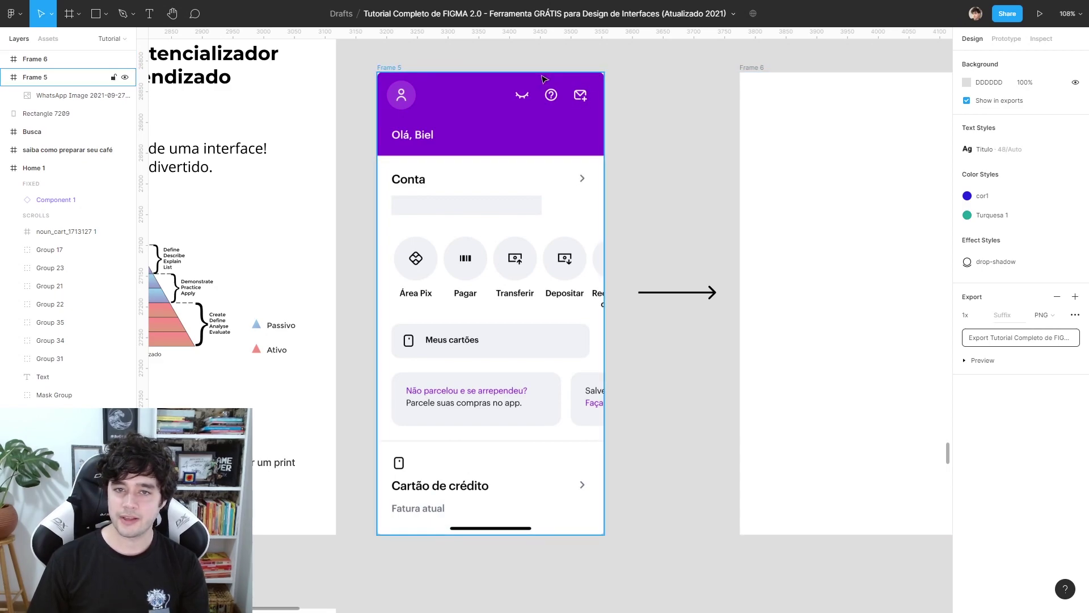
# Draw a small test square over the eye icon and delete it.
pyautogui.press('r')
pyautogui.moveTo(531, 87)
pyautogui.mouseDown()
pyautogui.moveTo(516, 102)
pyautogui.moveTo(526, 93)
pyautogui.mouseUp()
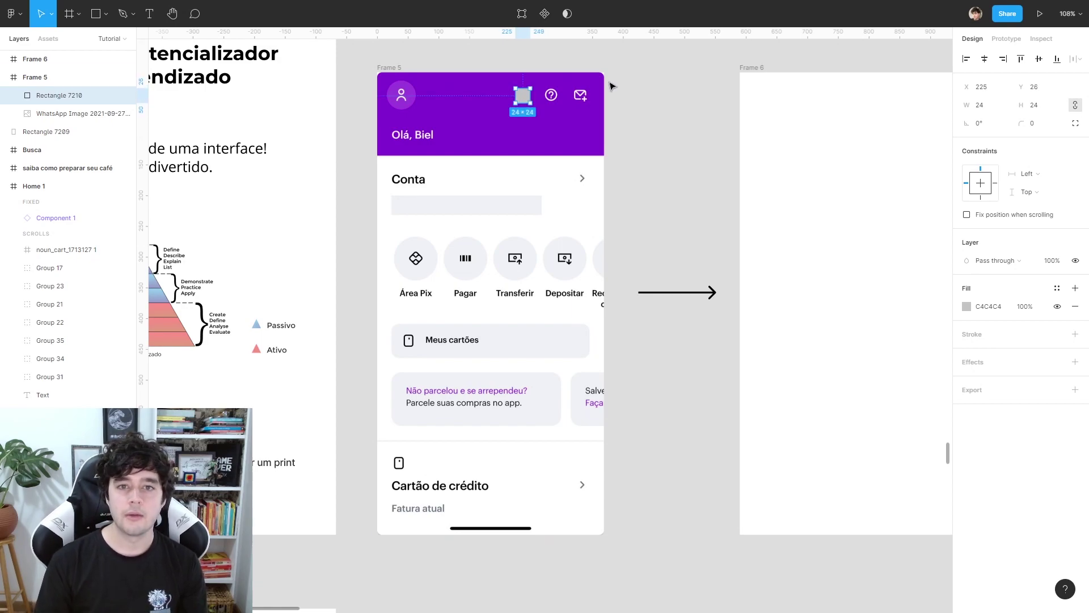
pyautogui.press('Delete')
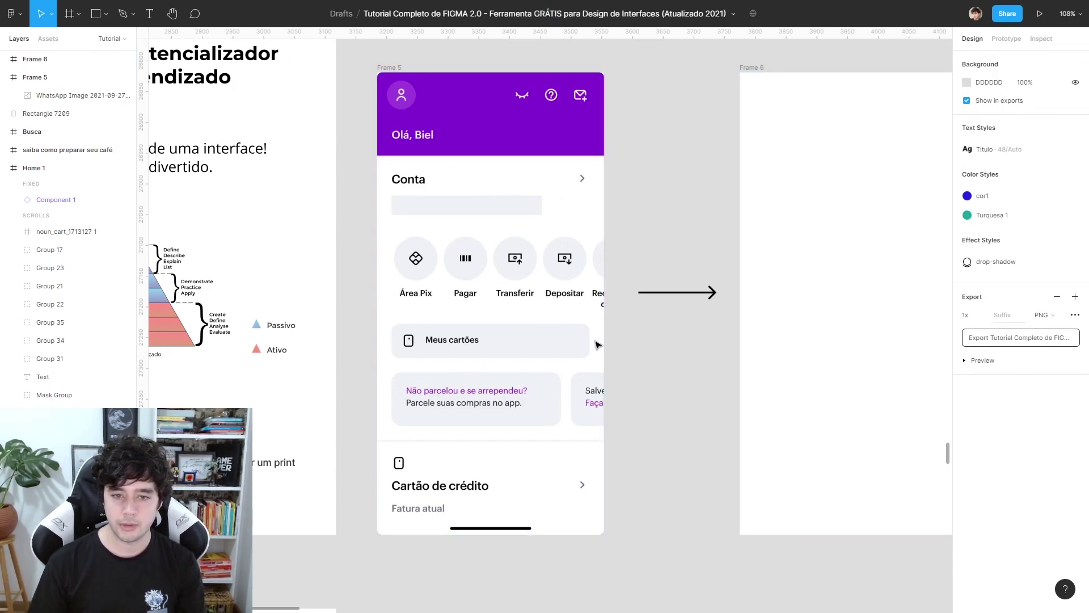
pyautogui.hscroll(5, 649, 315)
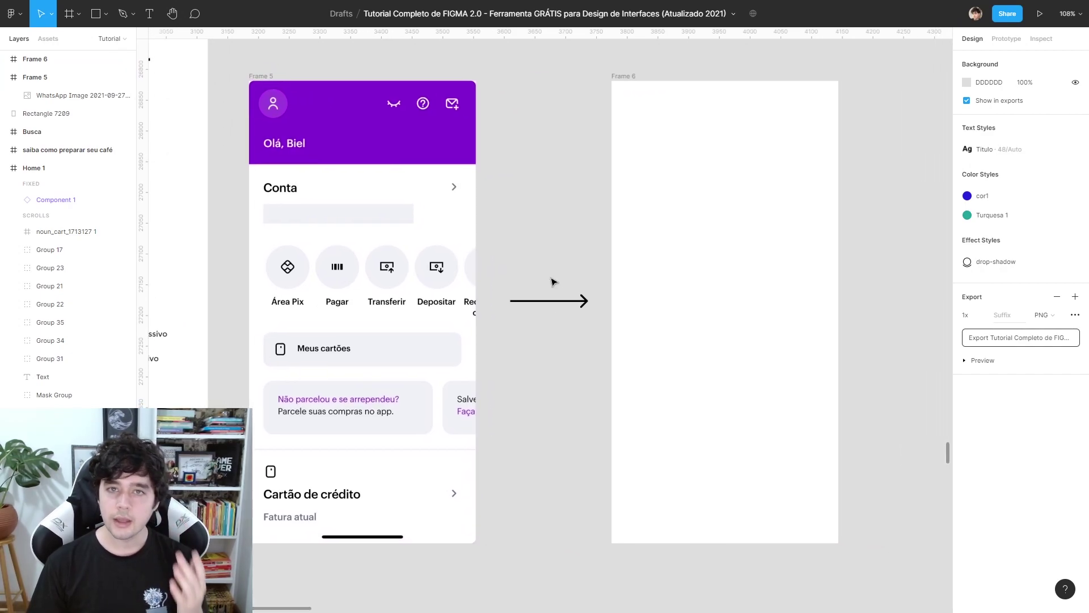
# Draw a grey header block across Frame 6's top, fitted to the frame width.
pyautogui.press('r')
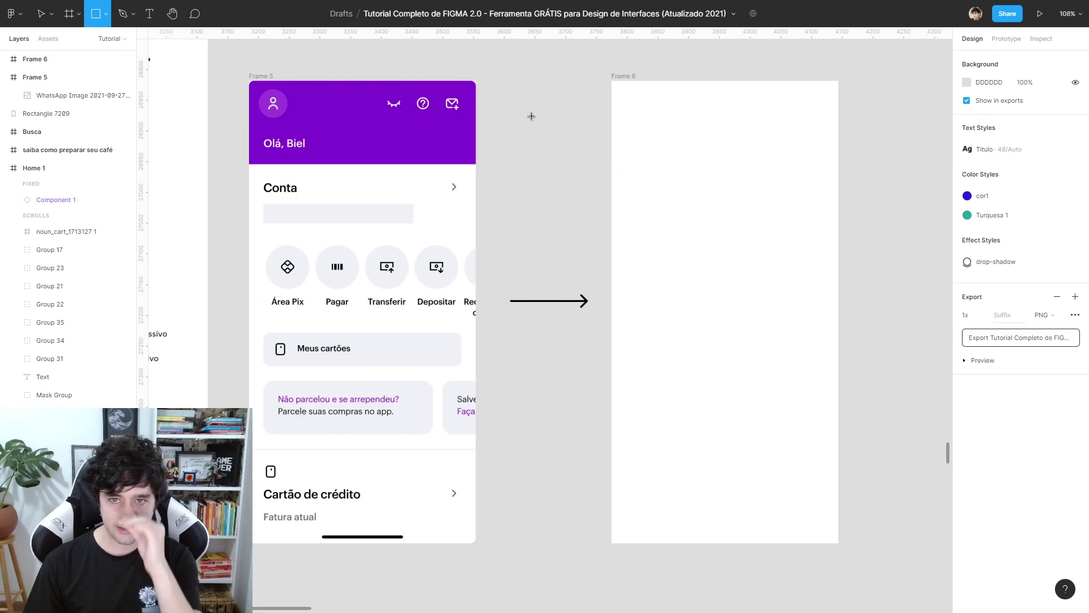
pyautogui.hscroll(1, 527, 113)
pyautogui.moveTo(603, 76); pyautogui.dragTo(830, 152)
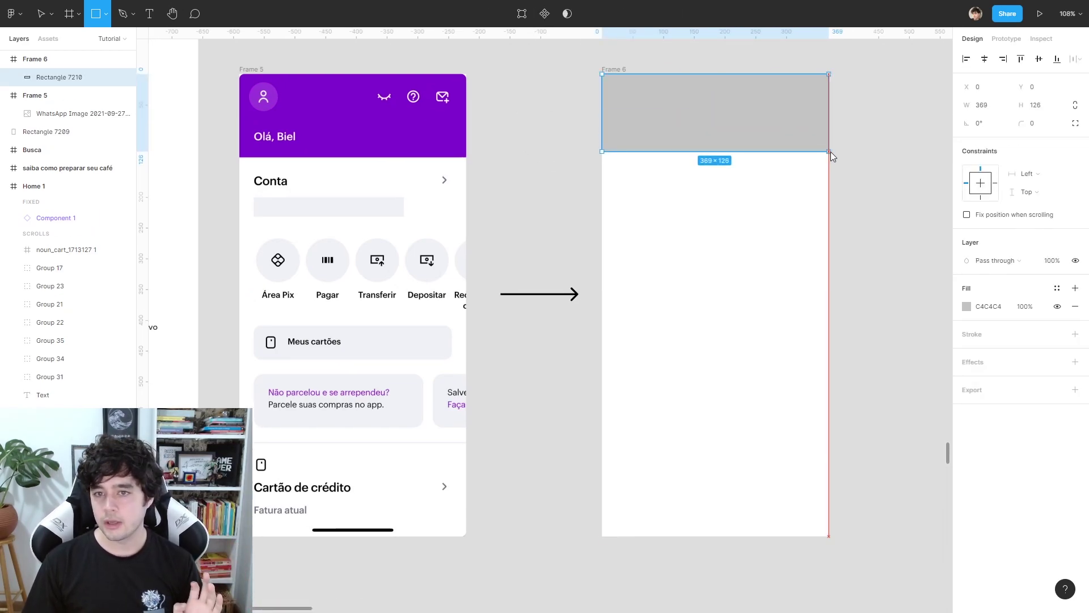
pyautogui.moveTo(830, 152); pyautogui.dragTo(832, 154)
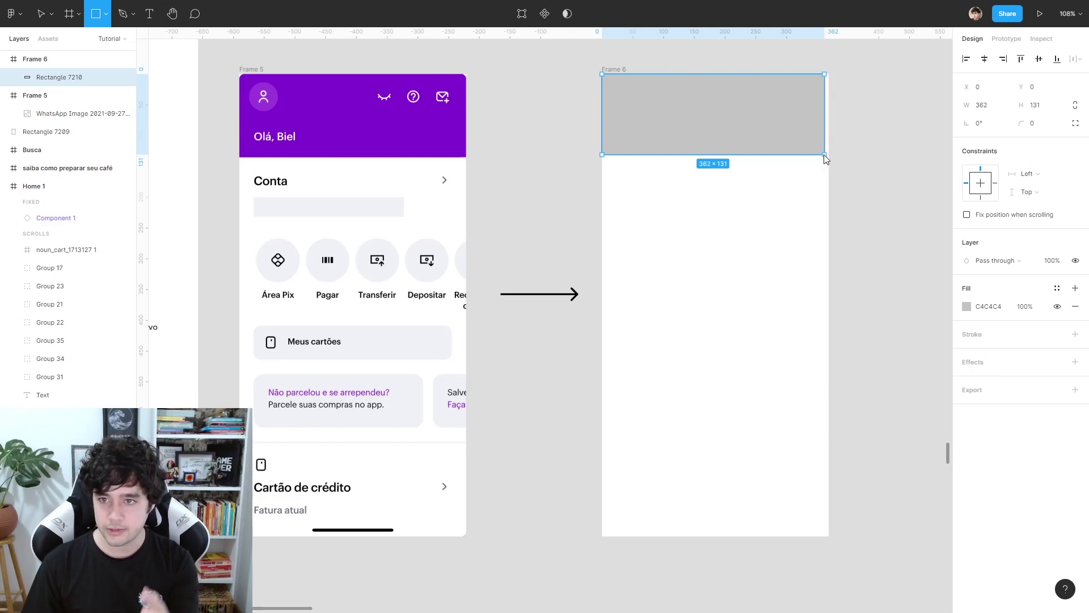
pyautogui.moveTo(832, 154); pyautogui.dragTo(829, 155)
pyautogui.click(841, 181)
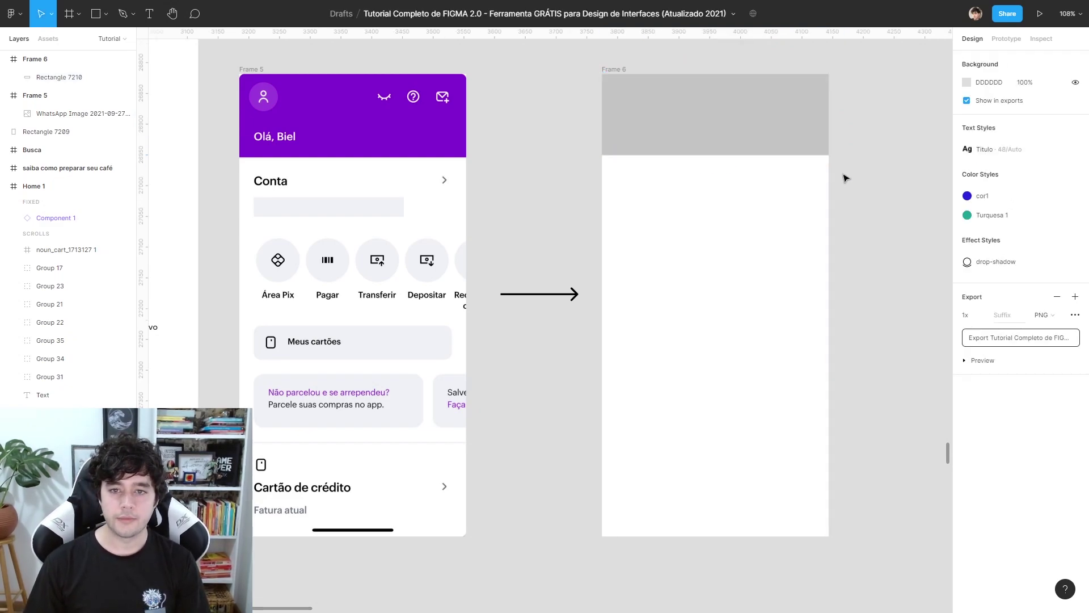
pyautogui.hscroll(1, 844, 179)
# Add the 'Olá, biel' greeting in the header with Regular weight and 0% letter spacing.
pyautogui.press('t')
pyautogui.click(622, 137)
pyautogui.write('Olá, biel')
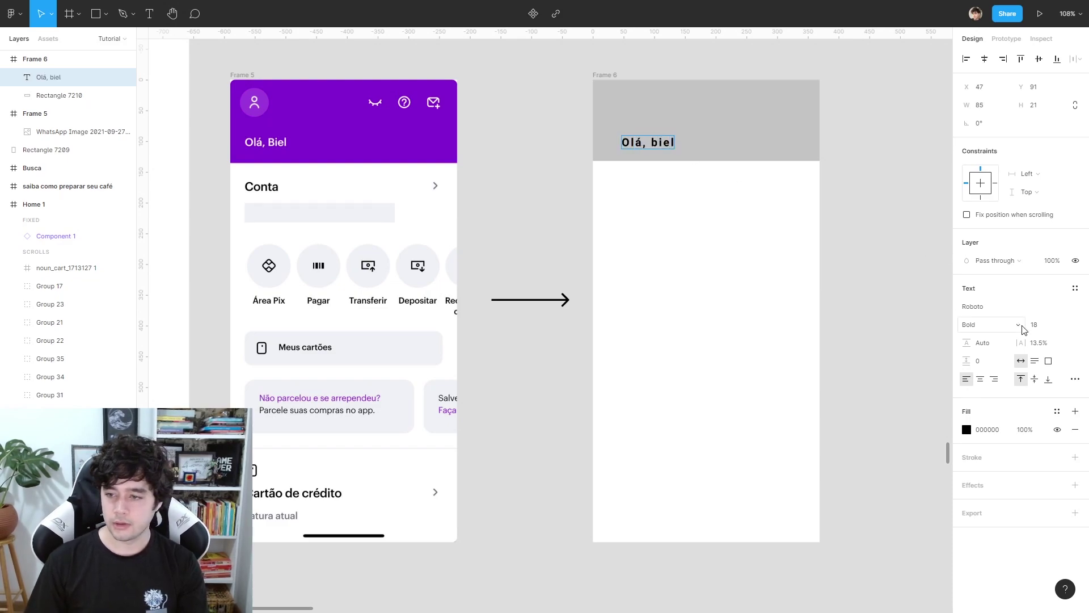
pyautogui.click(1047, 342)
pyautogui.write('0')
pyautogui.press('Return')
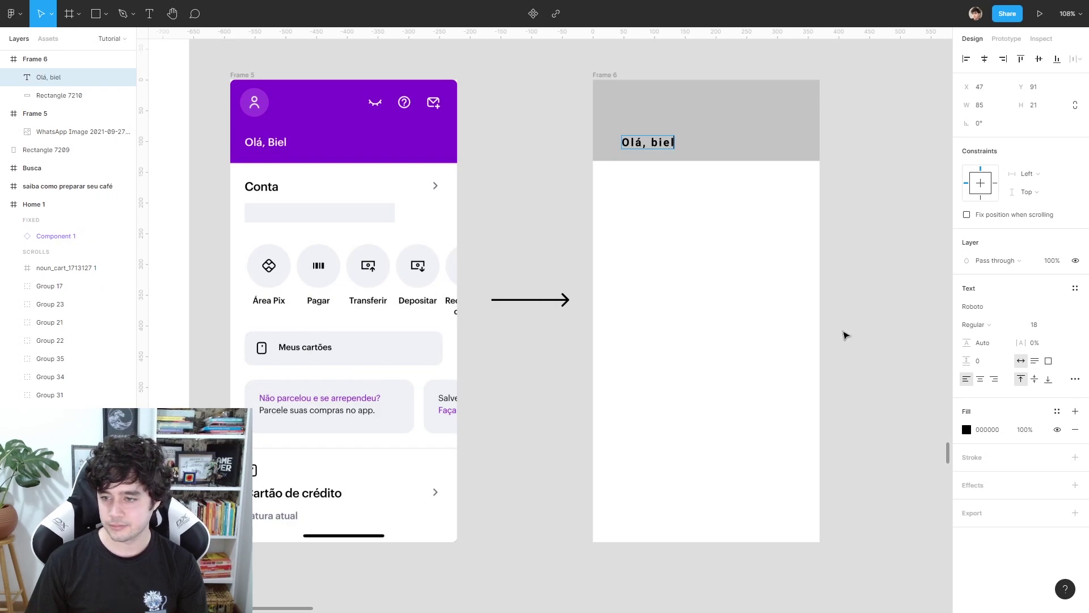
pyautogui.press('Escape')
pyautogui.write('0')
pyautogui.press('Return')
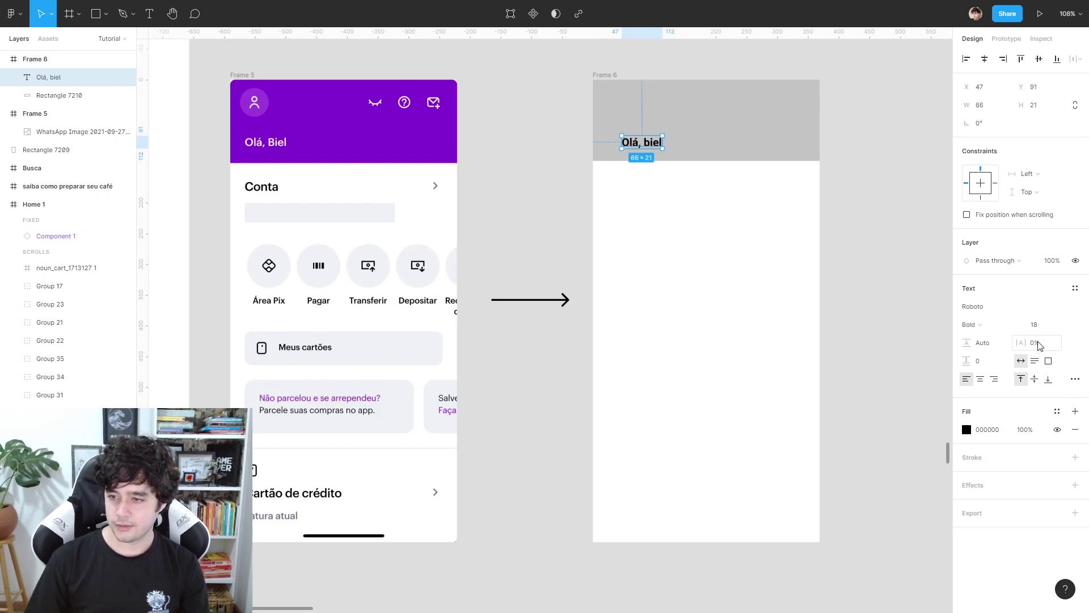
pyautogui.hotkey('ctrl', 'z')
pyautogui.hotkey('ctrl', 'z')
pyautogui.hotkey('ctrl', 'z')
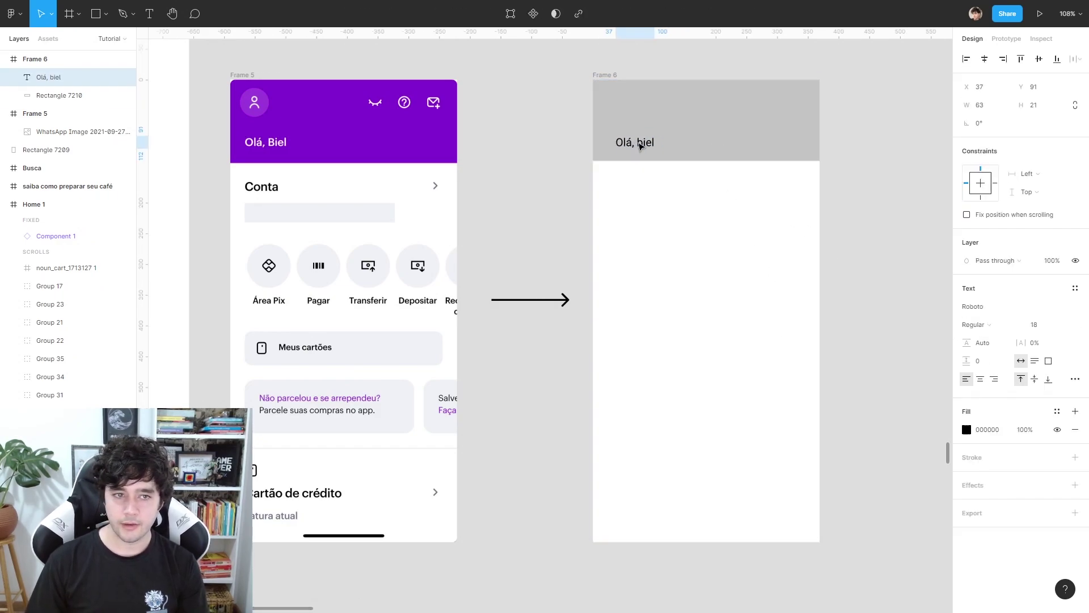
pyautogui.hotkey('ctrl', 'z')
pyautogui.hotkey('ctrl', 'z')
# Draw a dark-grey avatar circle at the header's top-left.
pyautogui.press('o')
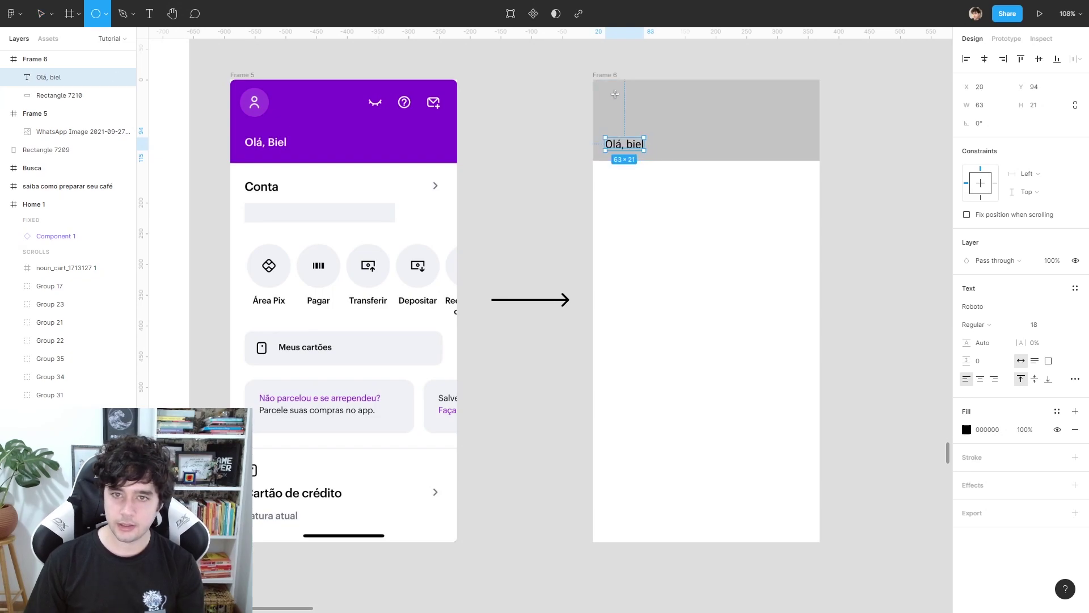
pyautogui.moveTo(602, 89); pyautogui.dragTo(625, 114)
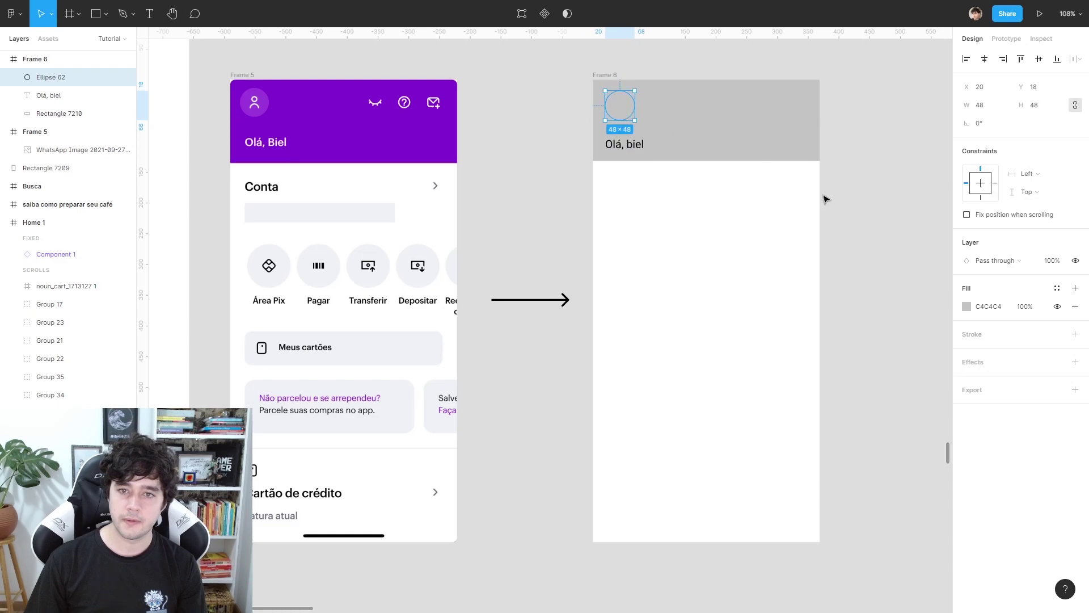
pyautogui.click(968, 306)
pyautogui.moveTo(824, 358); pyautogui.dragTo(812, 394)
pyautogui.click(823, 171)
# Duplicate the circle into three 27×27 circles along the header's right side.
pyautogui.click(628, 106)
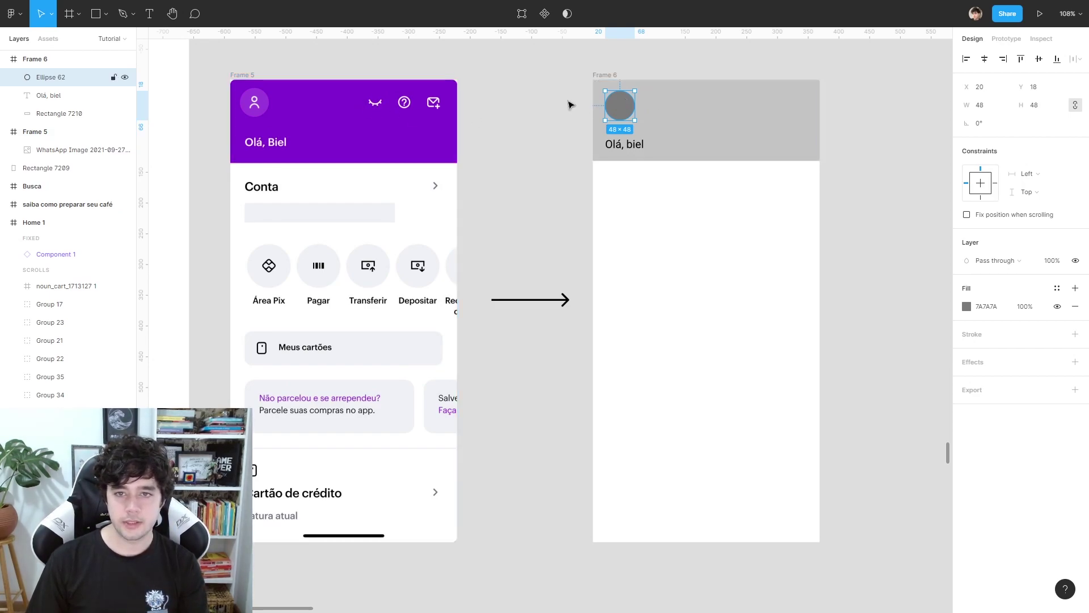
pyautogui.hotkey('ctrl', 'd')
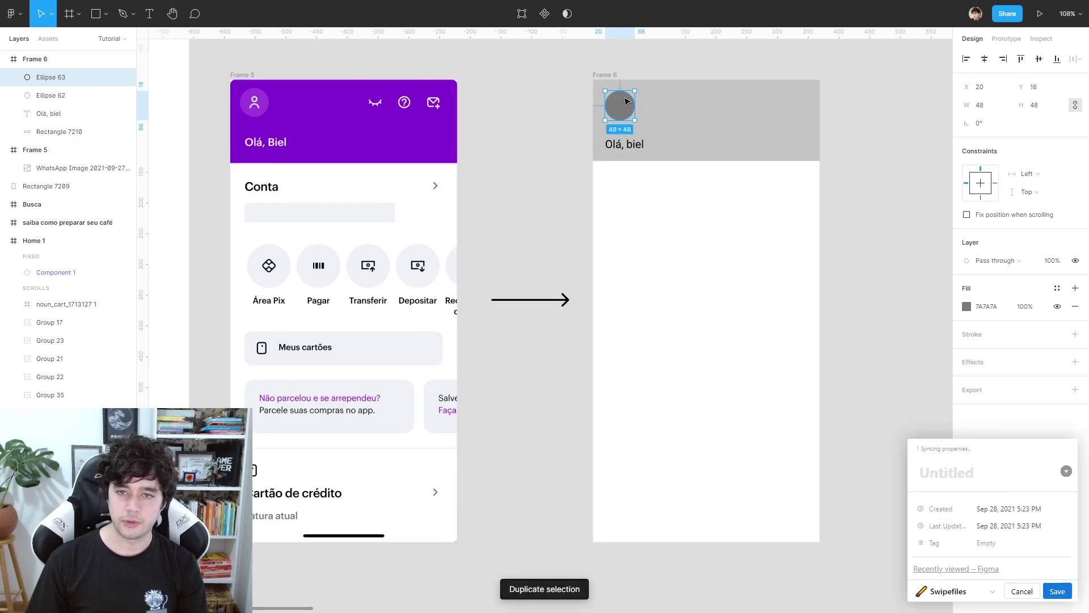
pyautogui.moveTo(625, 107); pyautogui.dragTo(738, 108)
pyautogui.click(1021, 592)
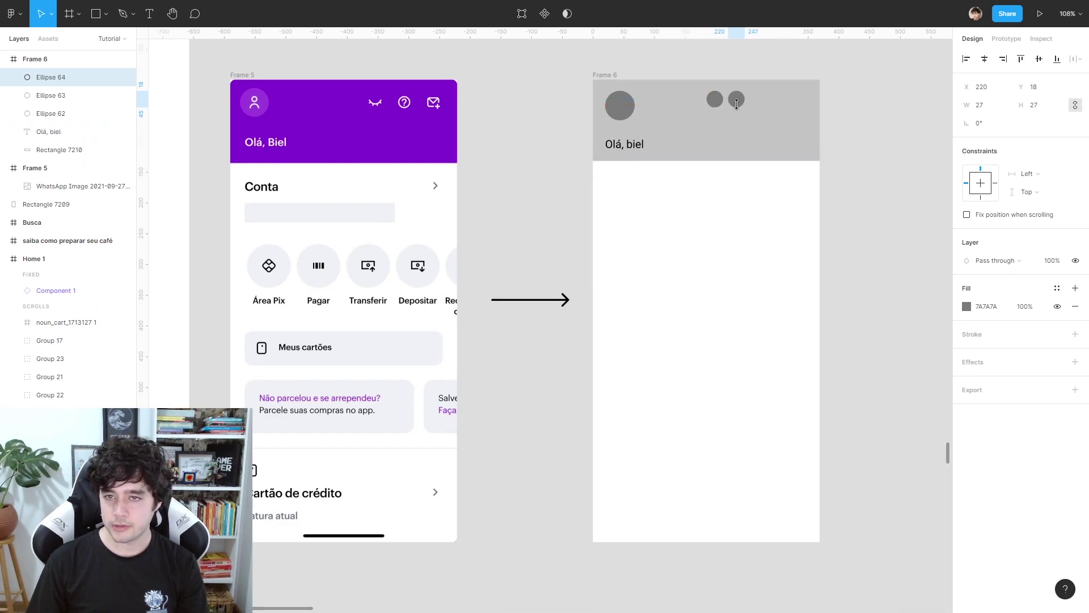
pyautogui.hotkey('ctrl', 'd')
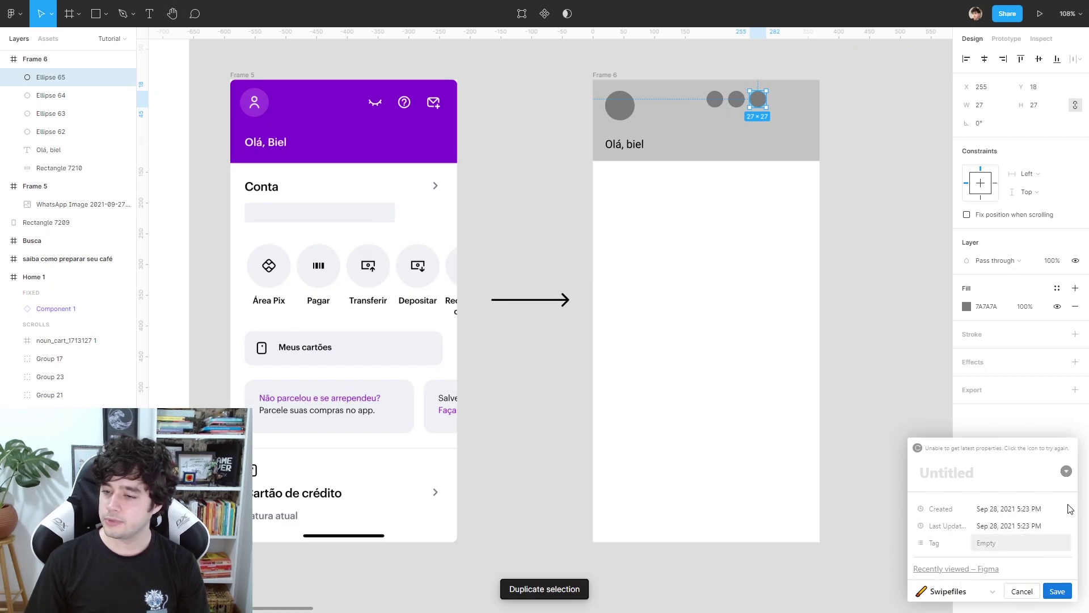
pyautogui.click(1066, 471)
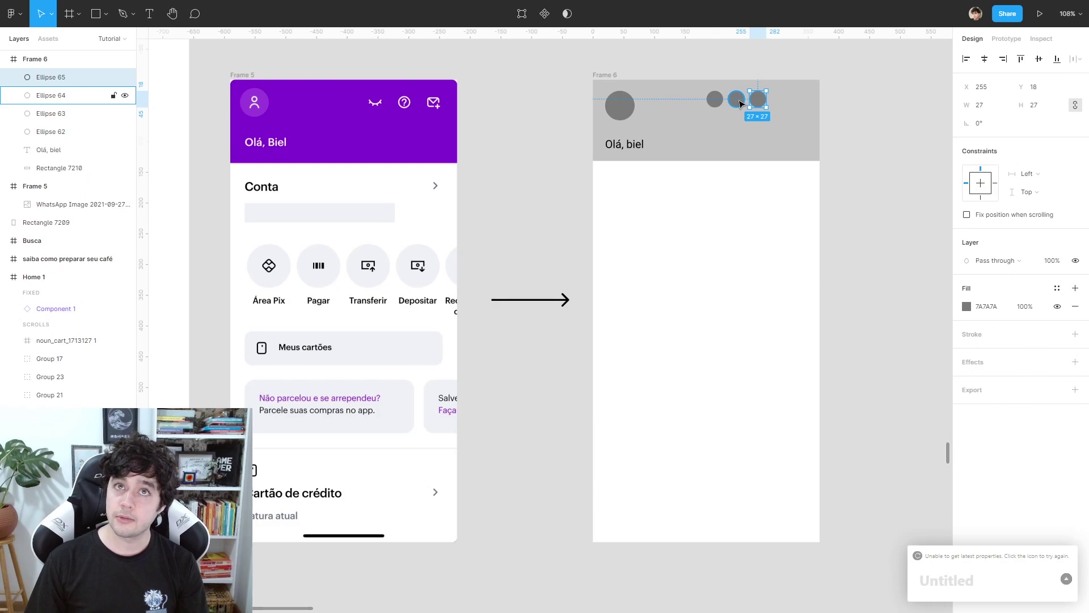
pyautogui.keyDown('shift'); pyautogui.click(738, 101); pyautogui.keyUp('shift')
pyautogui.moveTo(761, 105); pyautogui.dragTo(799, 112)
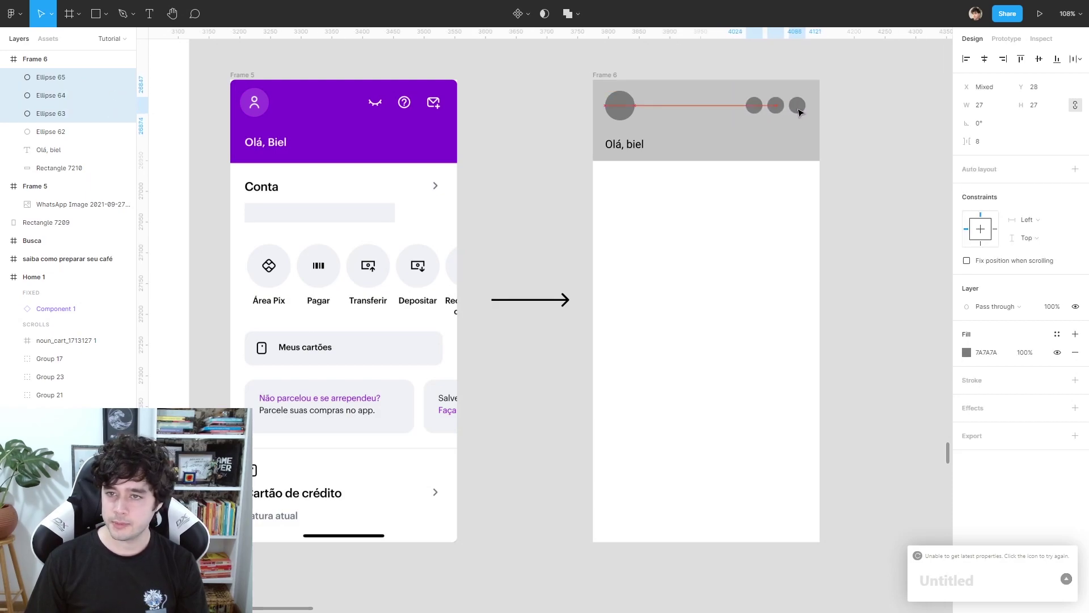
pyautogui.click(878, 304)
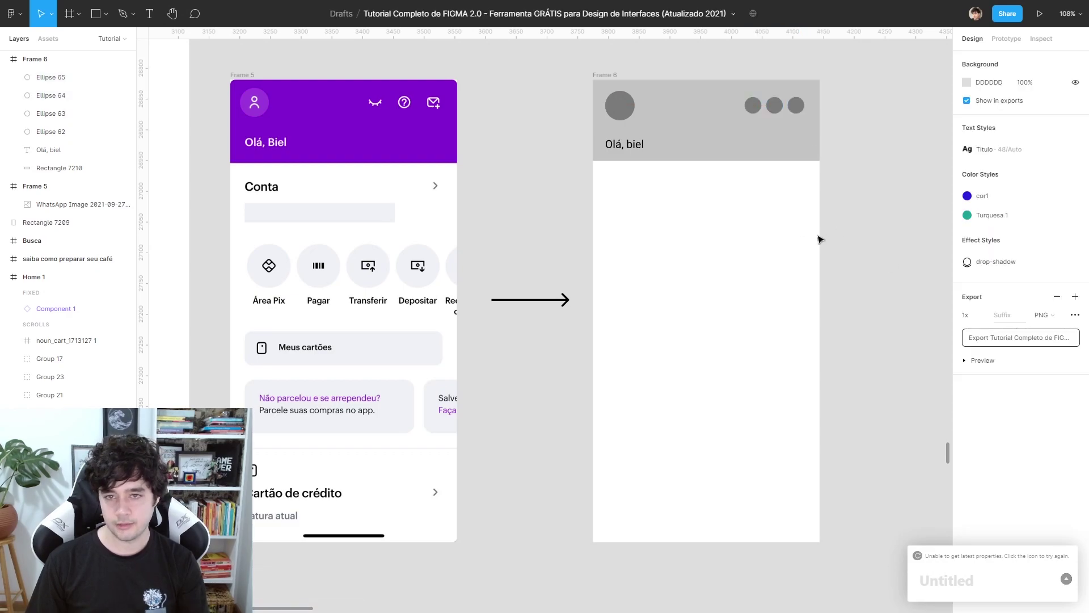
# Make the header block slightly taller (369×138) and copy the greeting below it.
pyautogui.click(710, 158)
pyautogui.moveTo(710, 161); pyautogui.dragTo(710, 166)
pyautogui.click(707, 212)
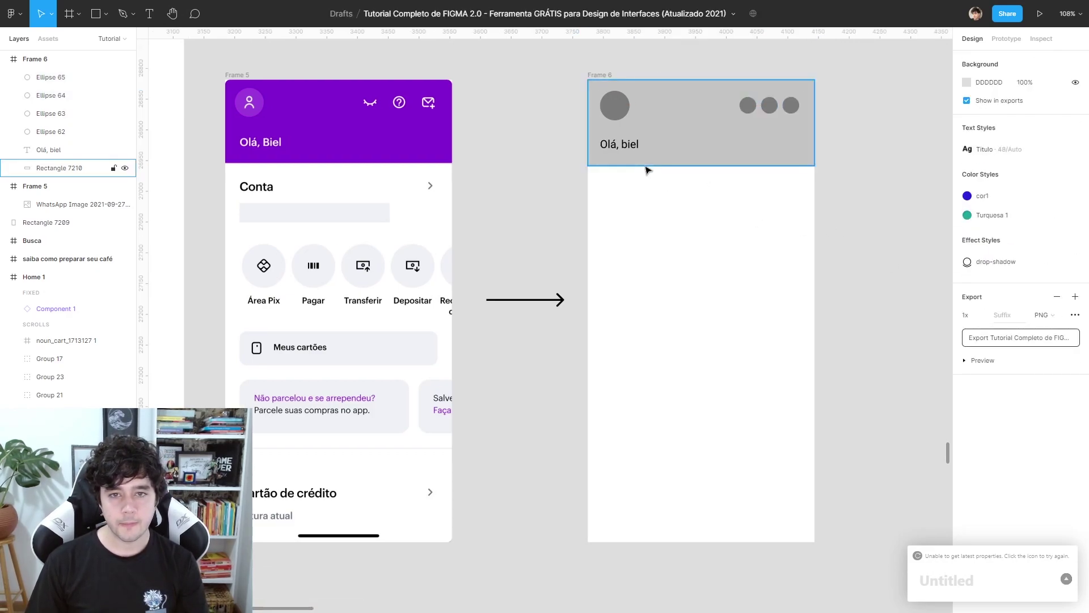
pyautogui.moveTo(632, 146); pyautogui.dragTo(639, 211)
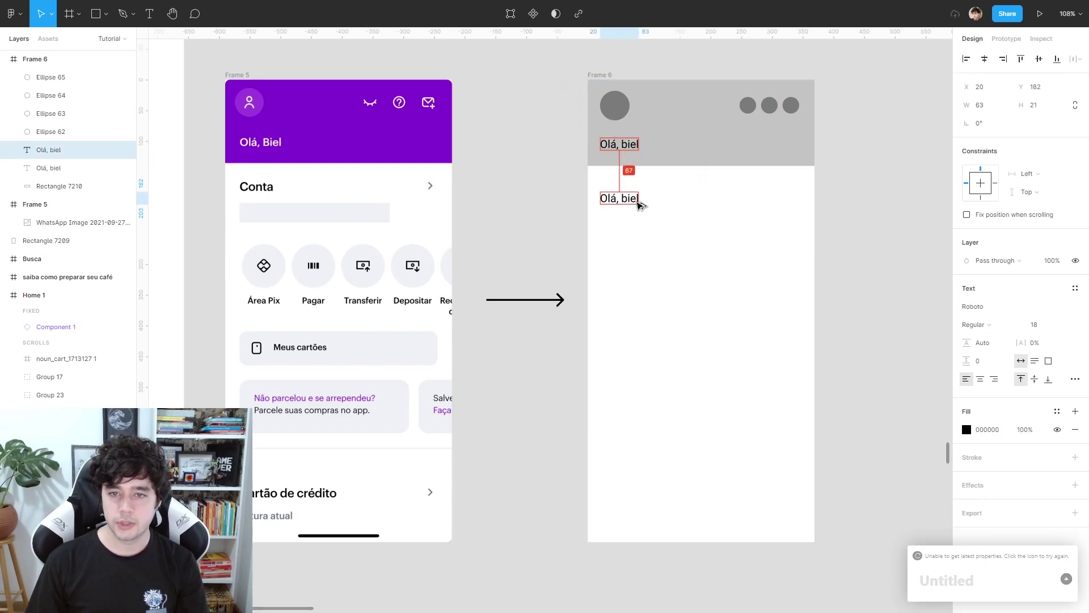
# Move the copied greeting under the header and retype it as 'Conta'.
pyautogui.moveTo(639, 210); pyautogui.dragTo(634, 195)
pyautogui.doubleClick(634, 195)
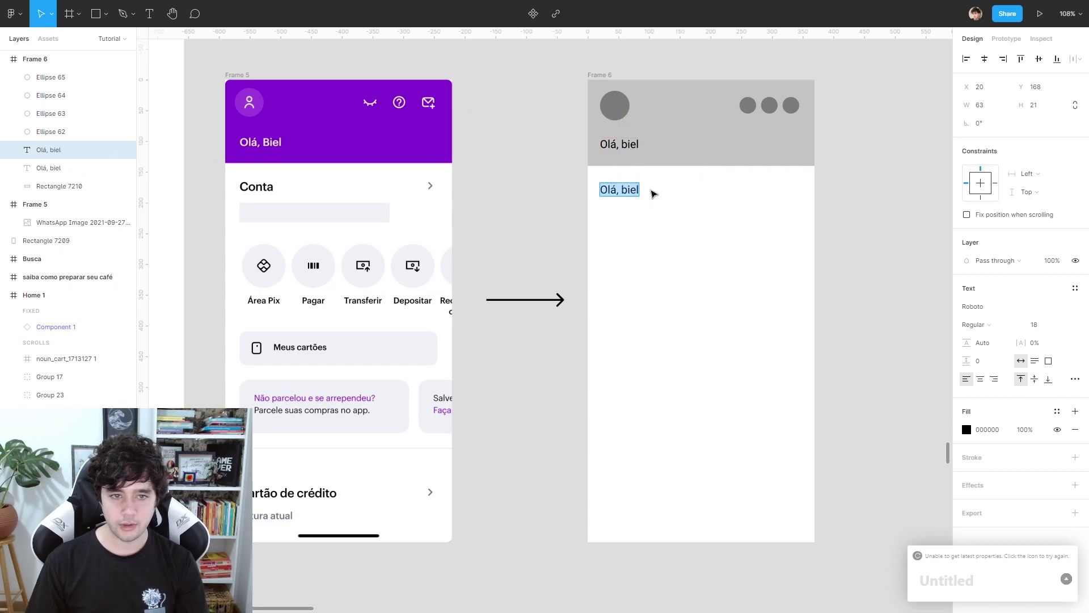
pyautogui.write('Conta')
pyautogui.click(658, 194)
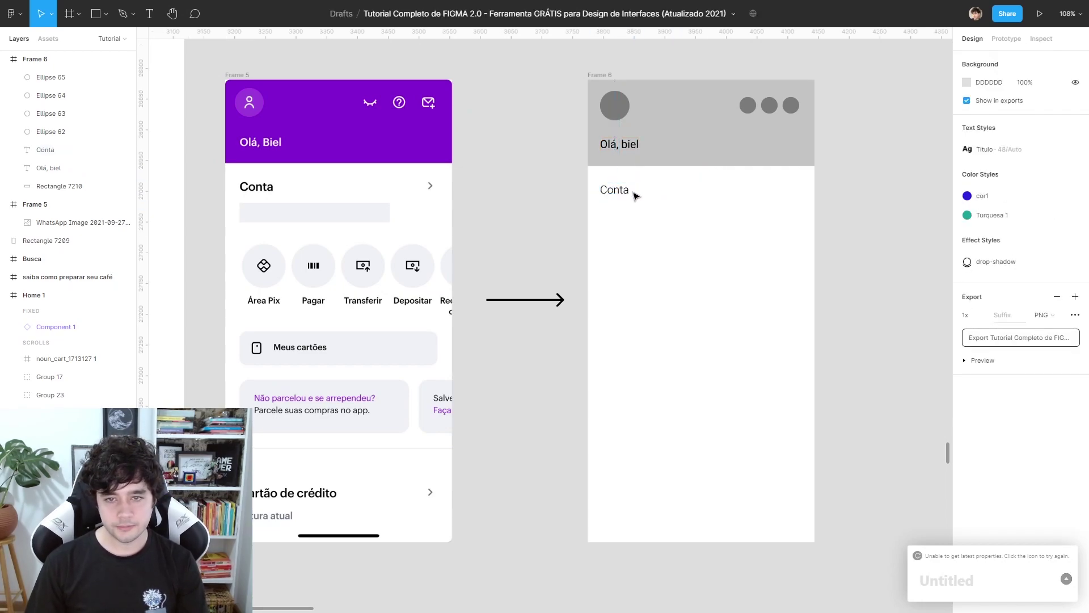
pyautogui.click(673, 211)
pyautogui.click(628, 193)
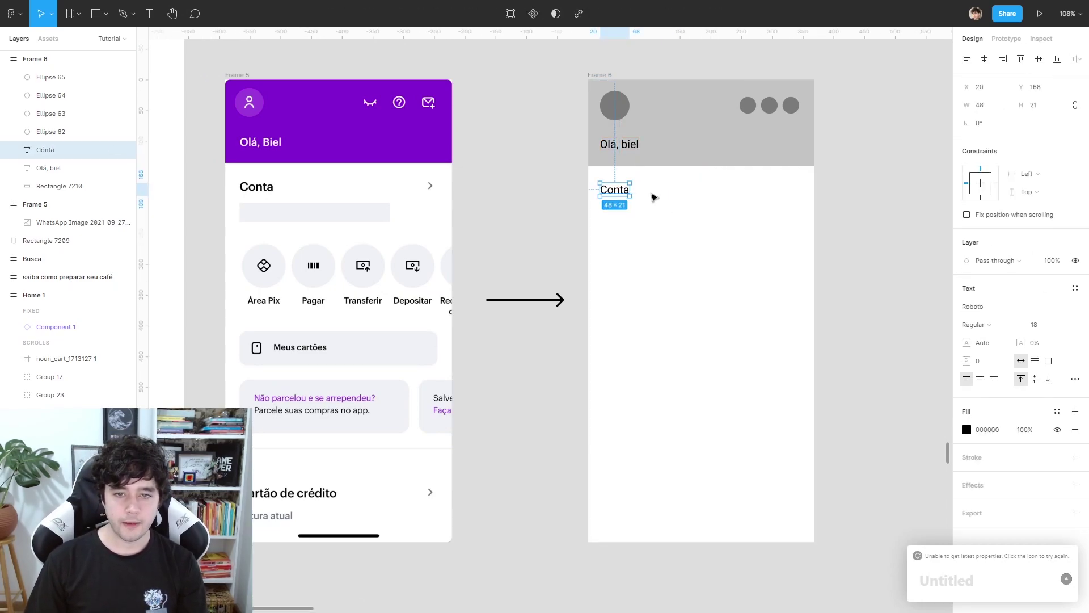
# Draw a 287×33 grey bar beneath Conta and a 13×13 square to its right.
pyautogui.press('r')
pyautogui.moveTo(602, 201); pyautogui.dragTo(778, 225)
pyautogui.press('Escape')
pyautogui.moveTo(703, 214); pyautogui.dragTo(704, 220)
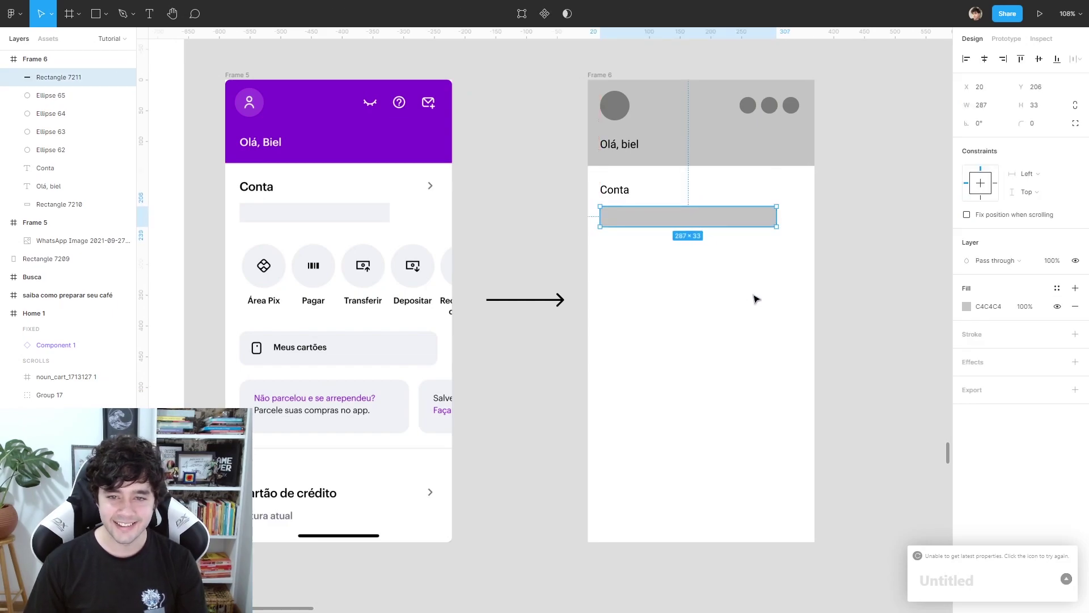
pyautogui.click(757, 299)
pyautogui.press('r')
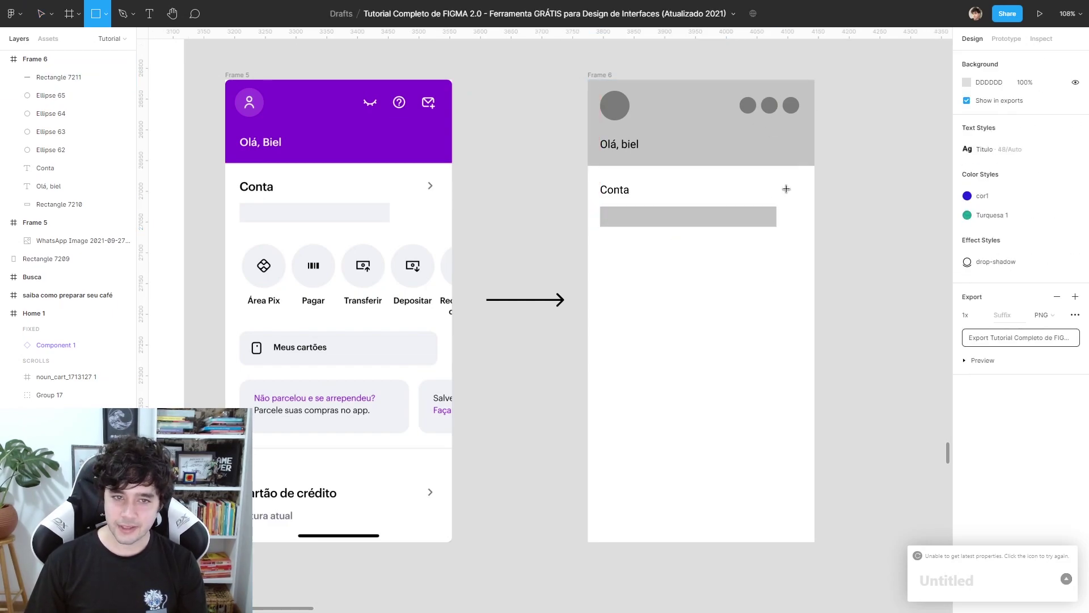
pyautogui.moveTo(786, 189); pyautogui.dragTo(793, 196)
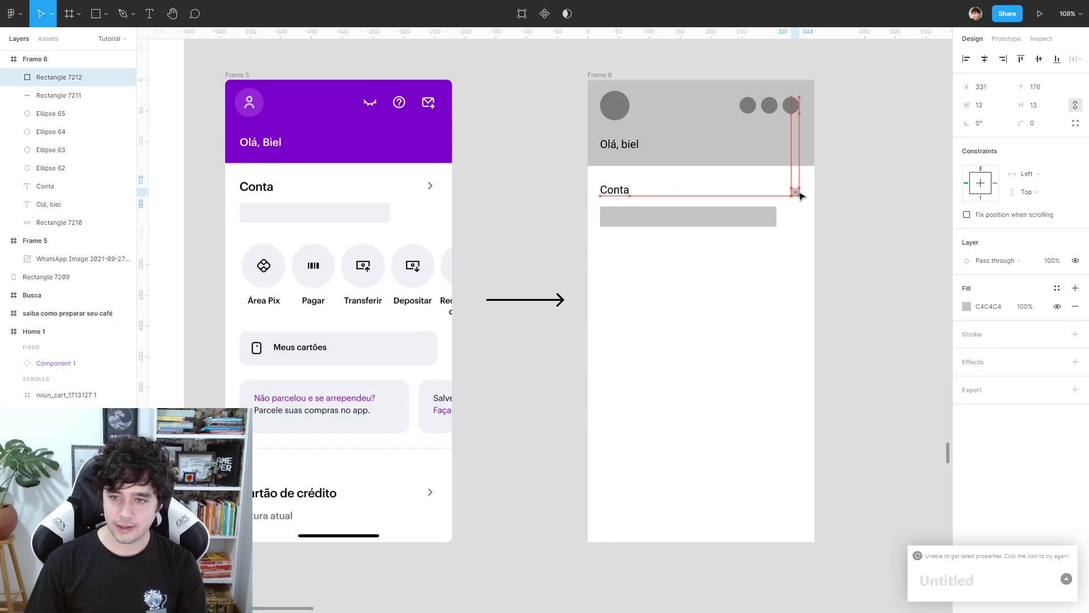
pyautogui.moveTo(800, 193); pyautogui.dragTo(803, 194)
pyautogui.click(752, 267)
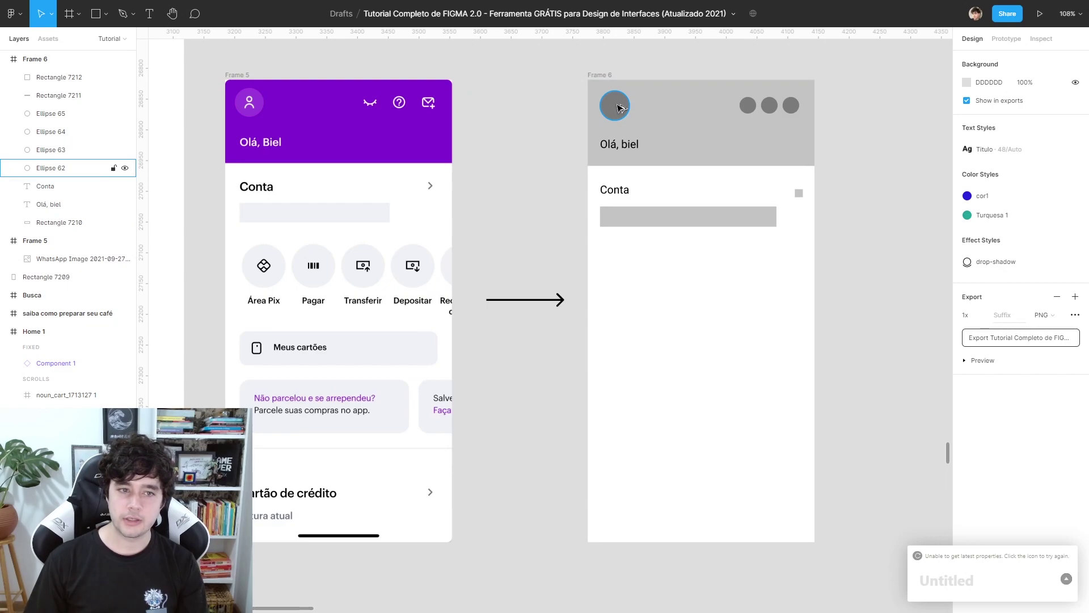
# Copy the large circle below the bar into a row of five, scaled to 74×74.
pyautogui.moveTo(619, 108)
pyautogui.mouseDown()
pyautogui.moveTo(617, 290)
pyautogui.moveTo(646, 311)
pyautogui.mouseUp()
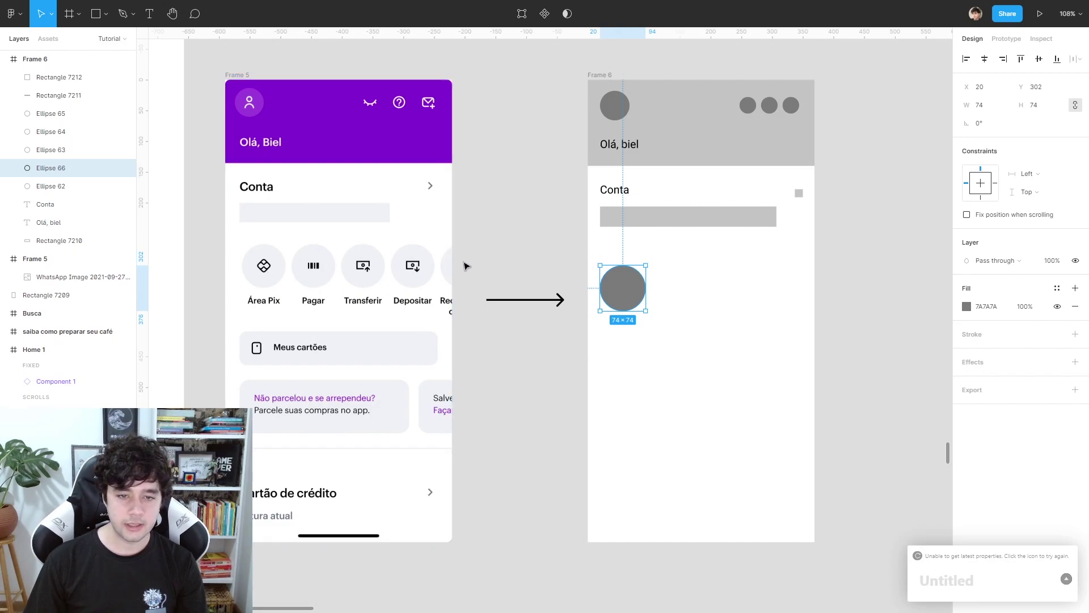
pyautogui.click(578, 255)
pyautogui.click(625, 293)
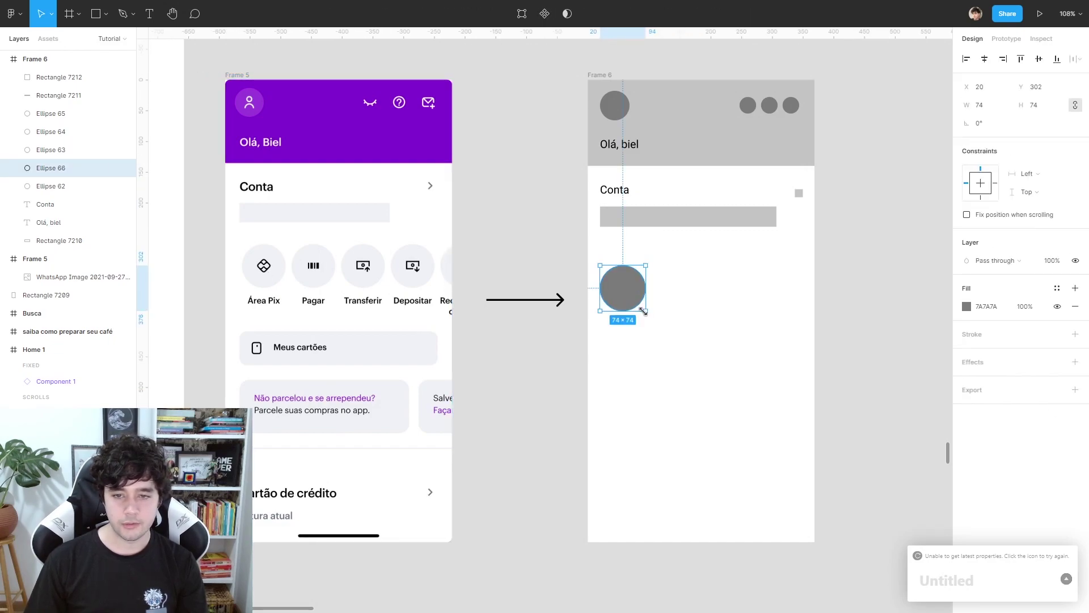
pyautogui.moveTo(643, 312); pyautogui.dragTo(681, 300)
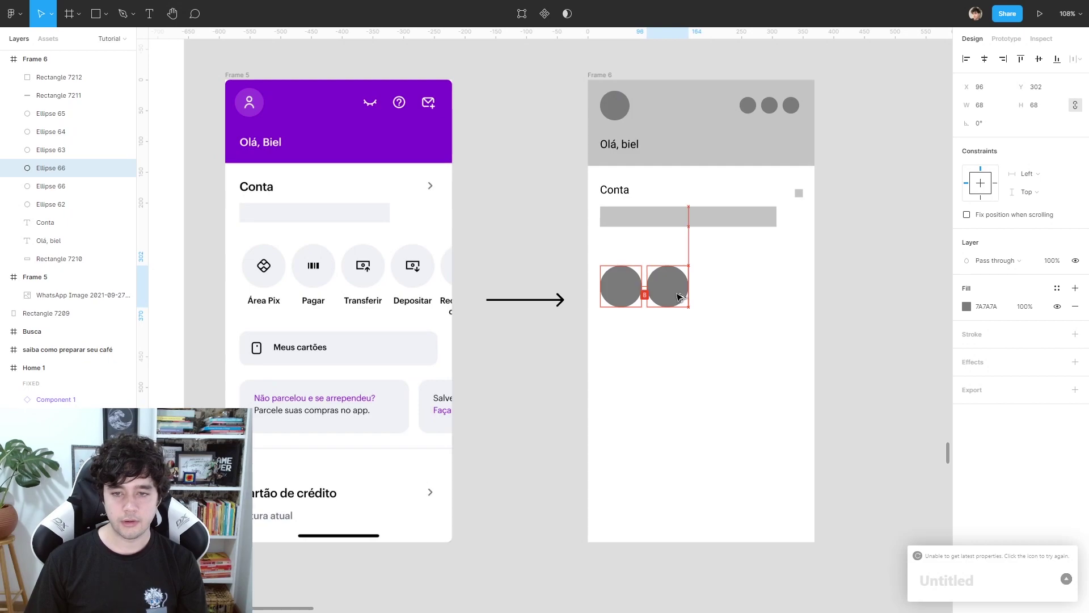
pyautogui.hotkey('ctrl', 'd')
pyautogui.hotkey('ctrl', 'd')
pyautogui.hotkey('ctrl', 'd')
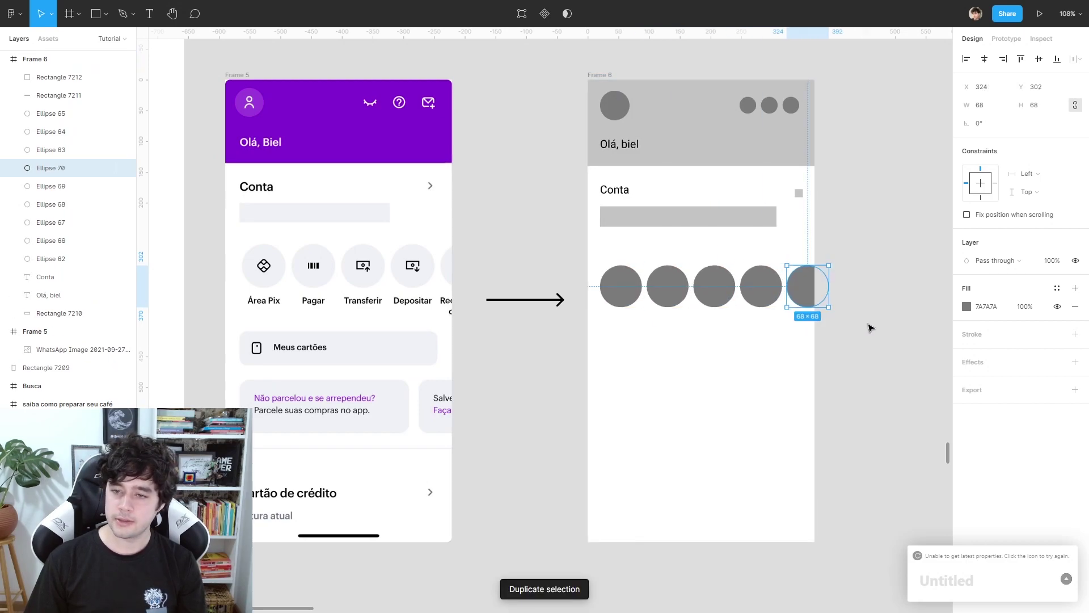
pyautogui.moveTo(896, 327); pyautogui.dragTo(620, 286)
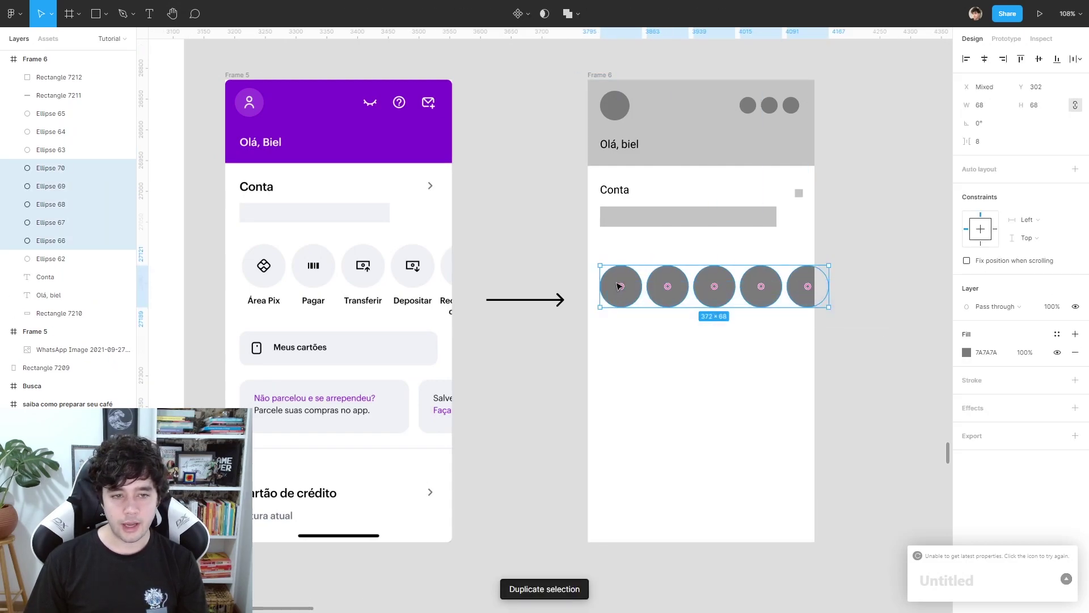
pyautogui.moveTo(829, 307); pyautogui.dragTo(833, 310)
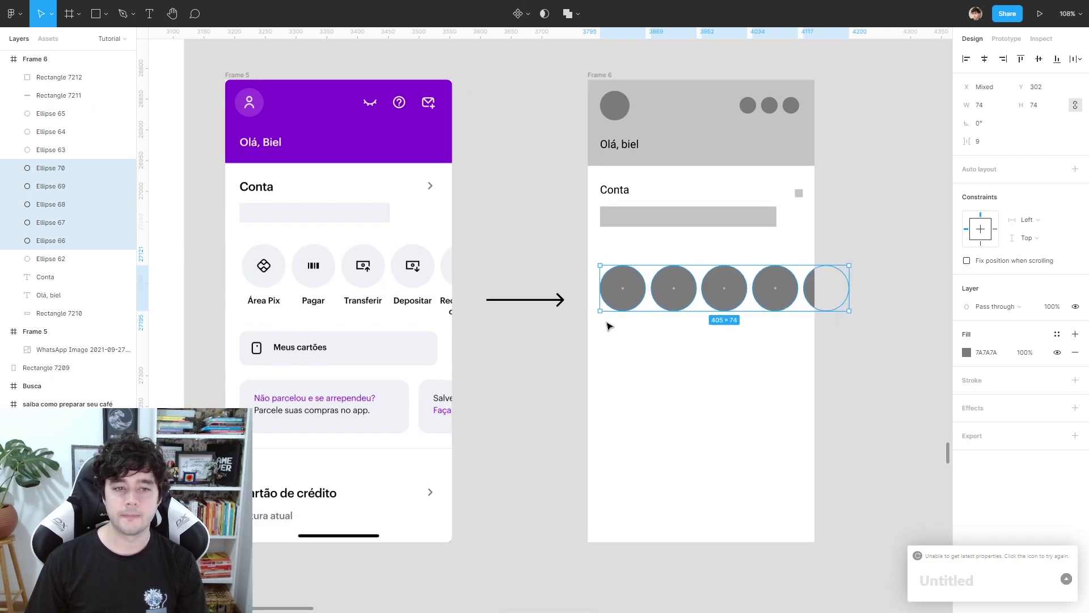
pyautogui.press('Escape')
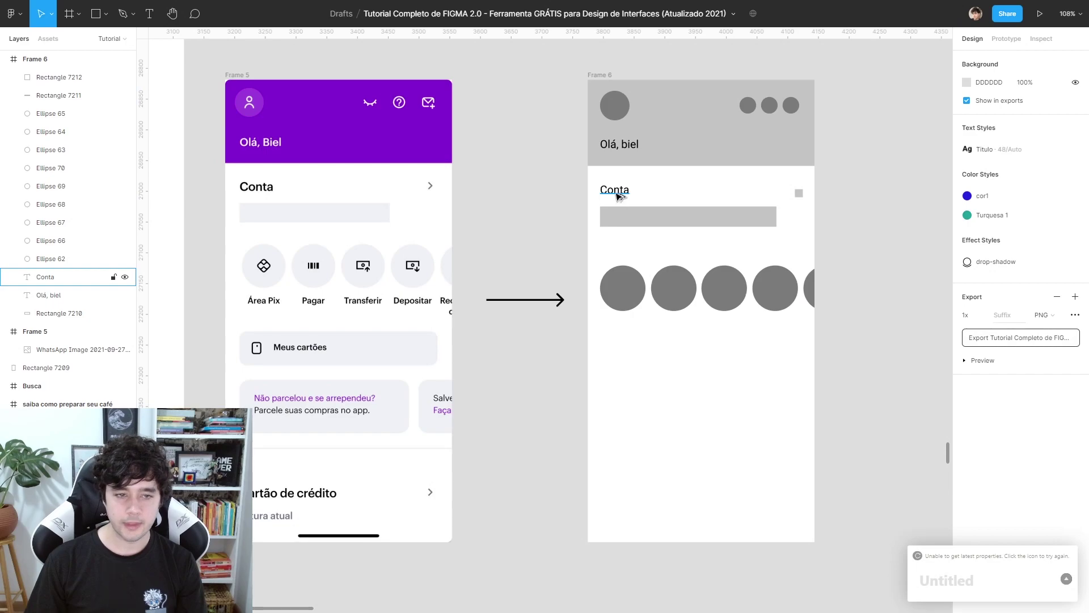
# Copy the Conta label as 'Área Pix' at 14 px under the first circle.
pyautogui.moveTo(615, 190); pyautogui.dragTo(630, 337)
pyautogui.press('Return')
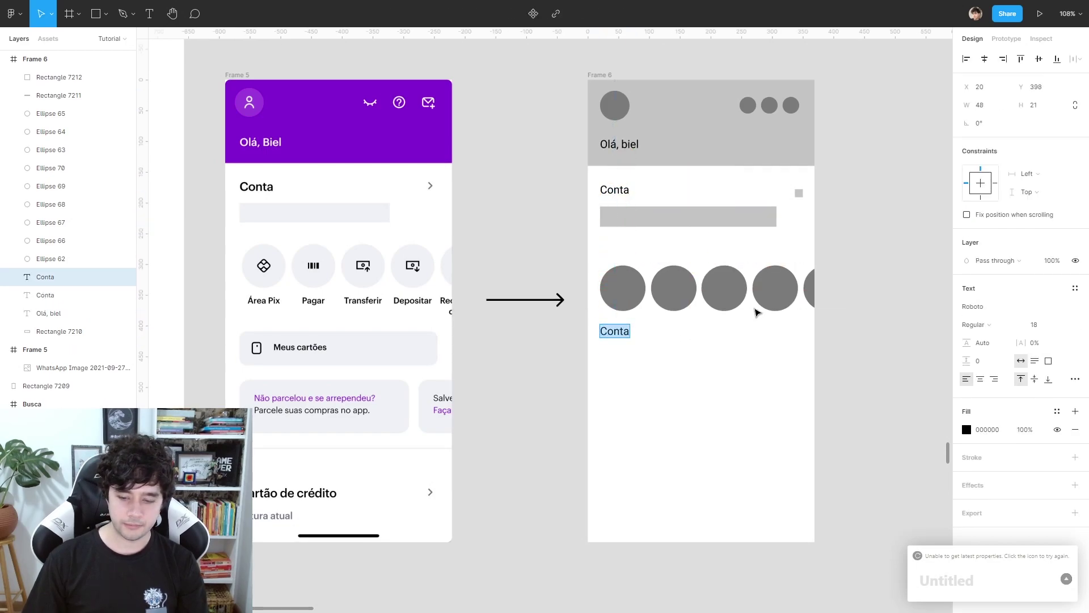
pyautogui.write('Área Pix')
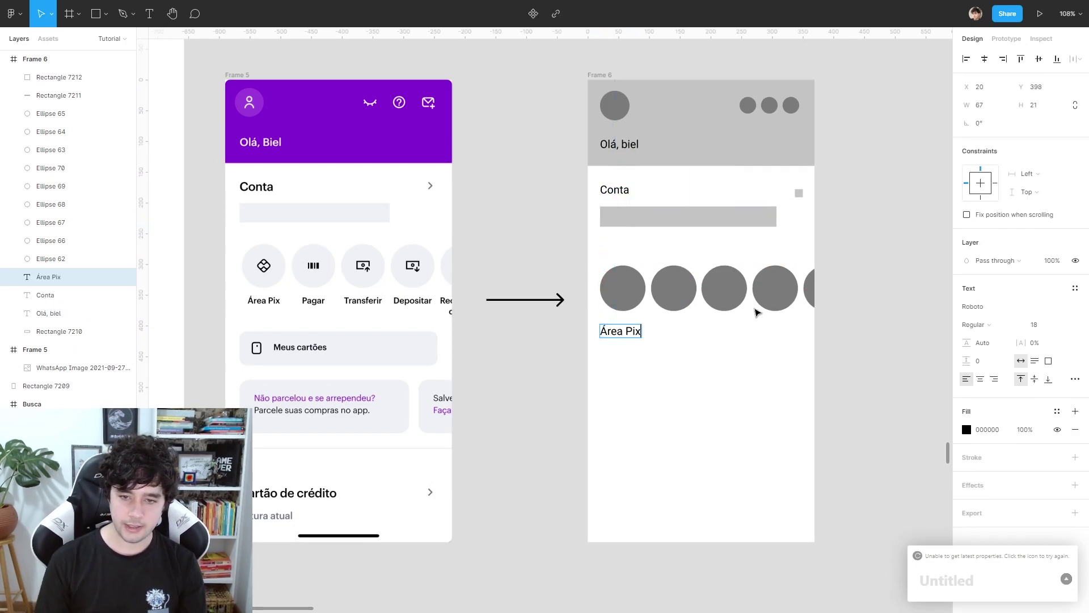
pyautogui.press('Escape')
pyautogui.click(1040, 327)
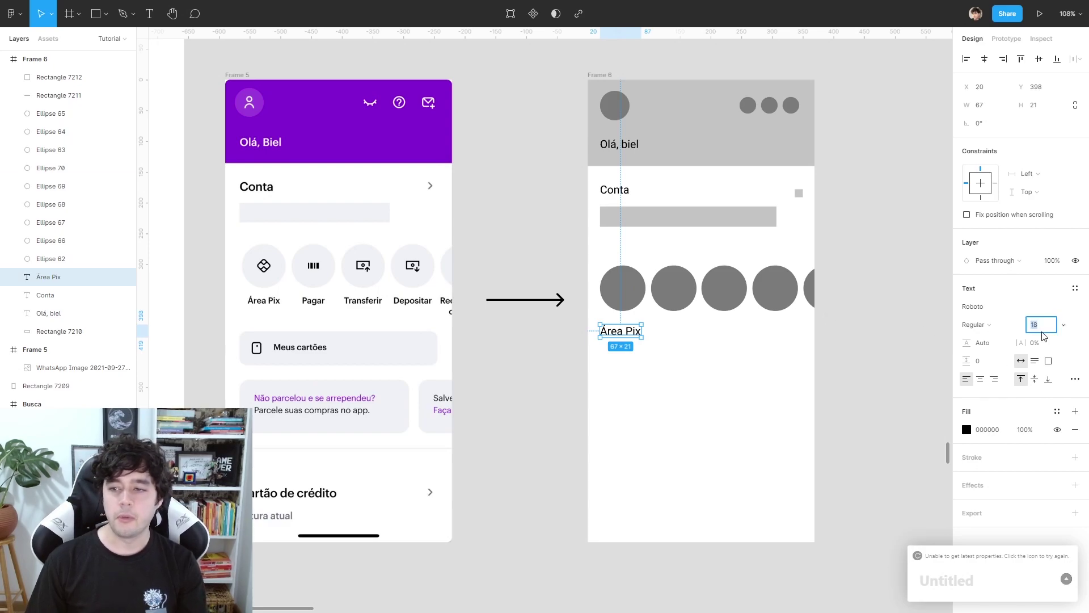
pyautogui.write('12')
pyautogui.press('Return')
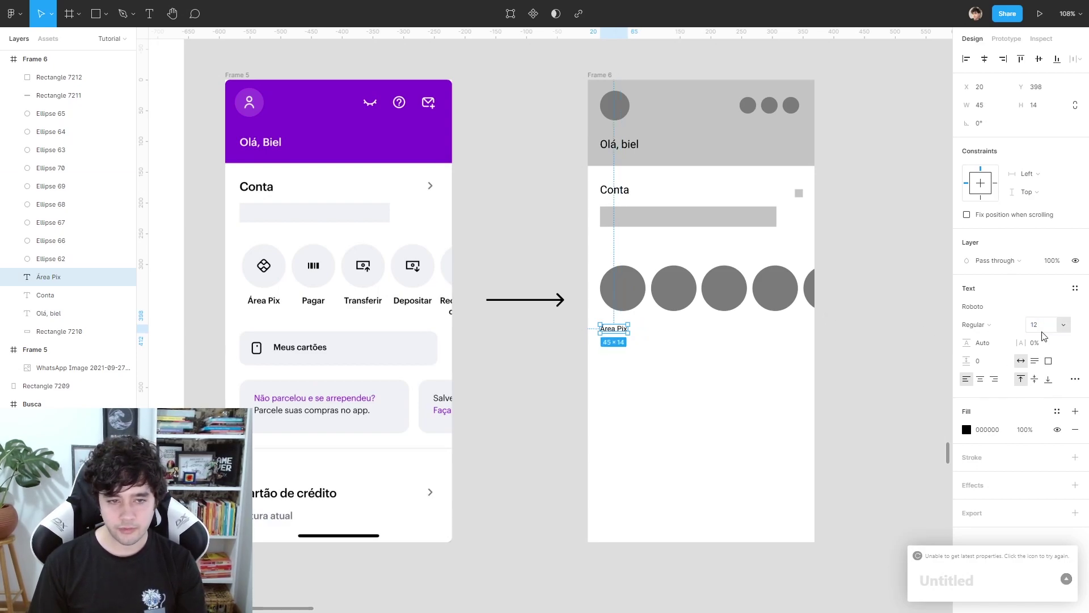
pyautogui.press('Up')
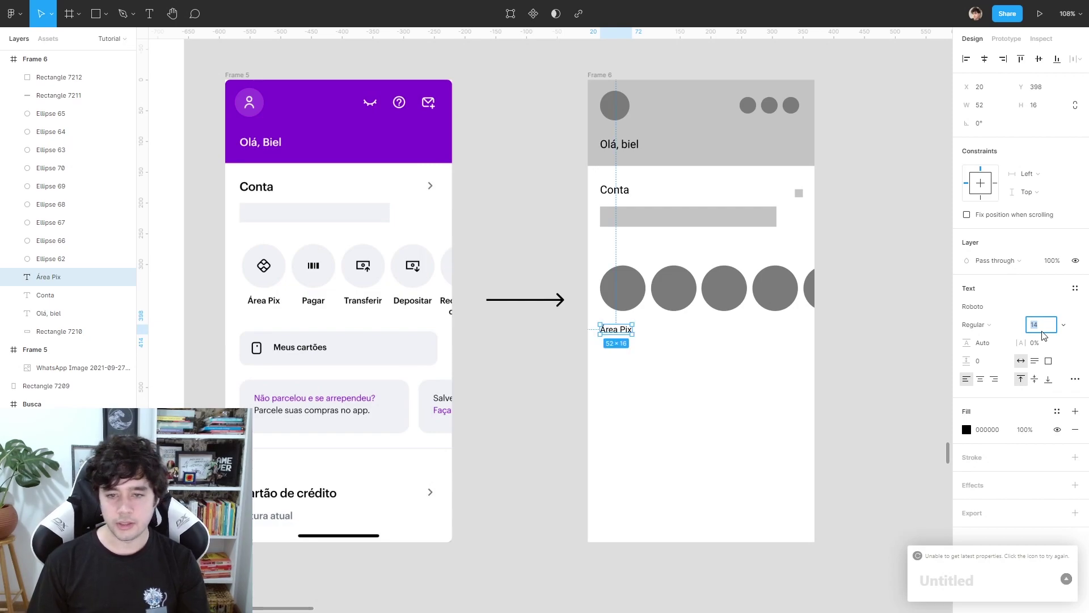
pyautogui.click(615, 340)
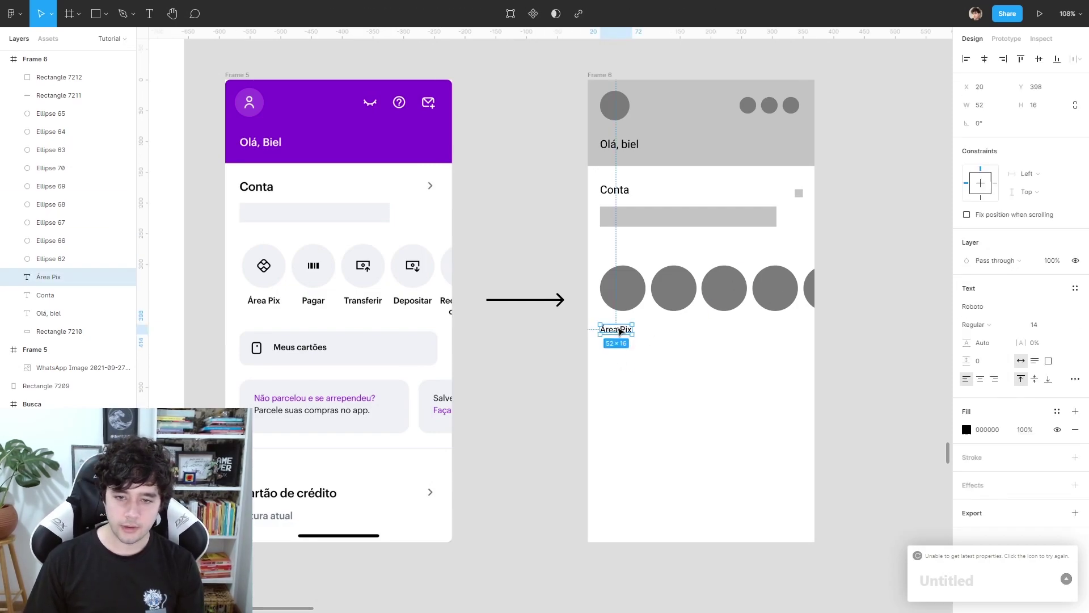
pyautogui.moveTo(619, 332); pyautogui.dragTo(677, 326)
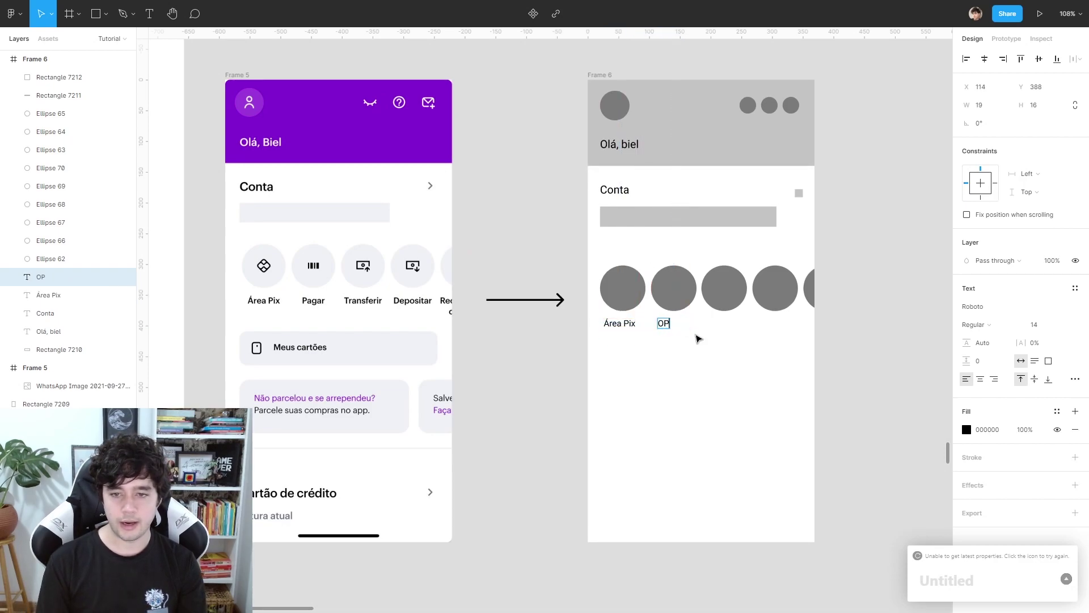
# Add centre-aligned 'Pagar' and 'Transferir' labels under the second and third circles.
pyautogui.write('gar')
pyautogui.press('Escape')
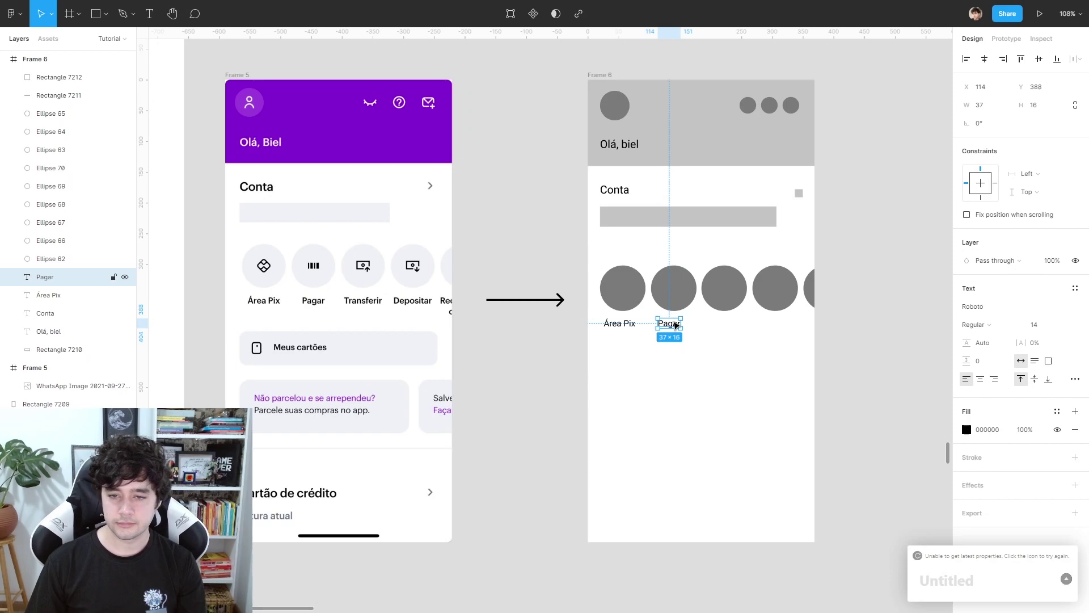
pyautogui.moveTo(676, 325); pyautogui.dragTo(681, 325)
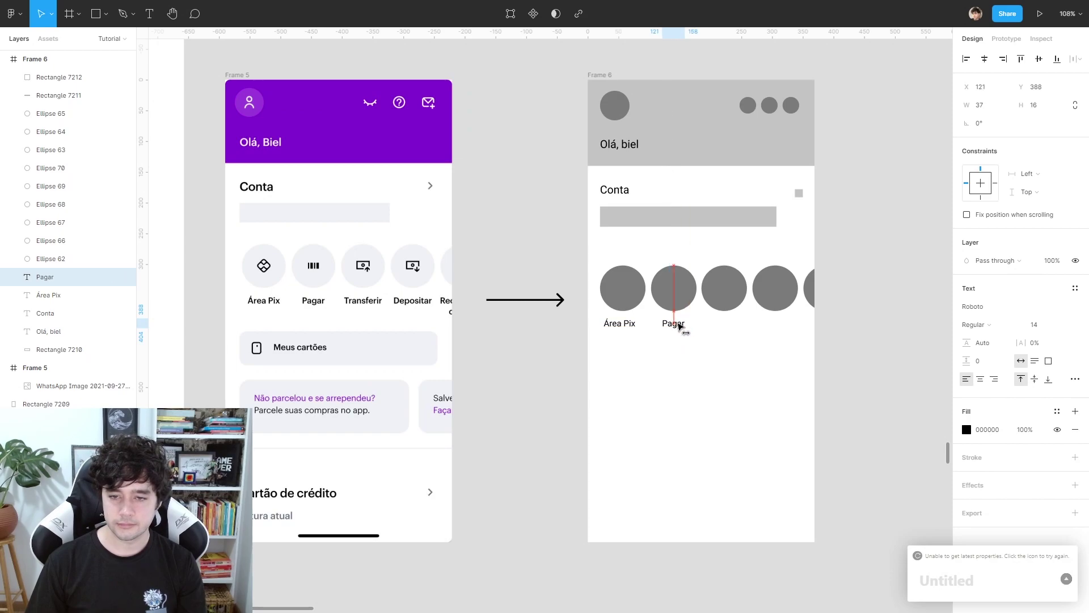
pyautogui.click(981, 379)
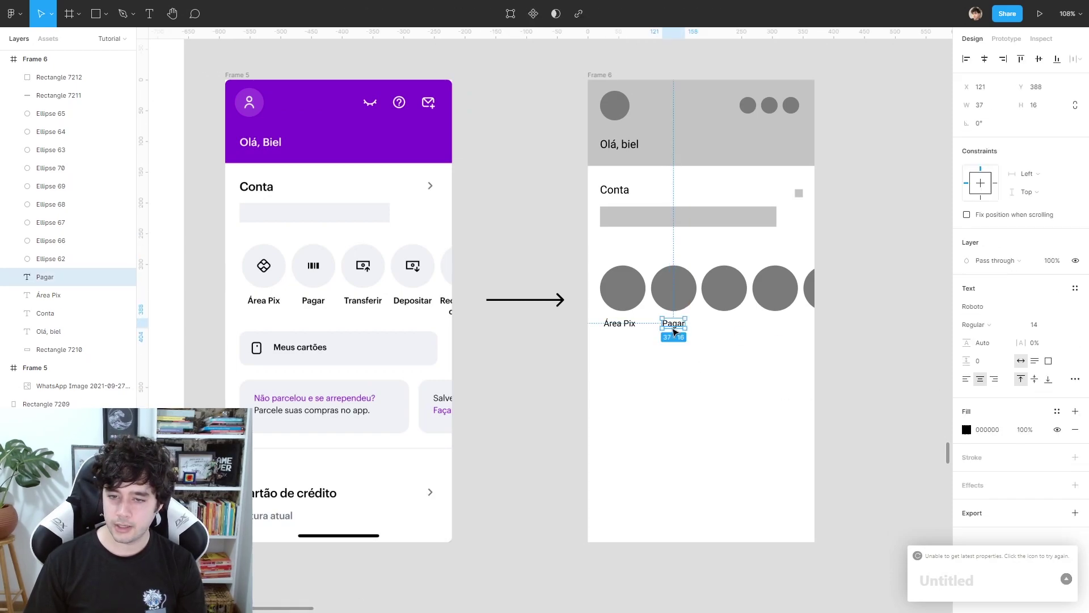
pyautogui.moveTo(675, 330); pyautogui.dragTo(729, 331)
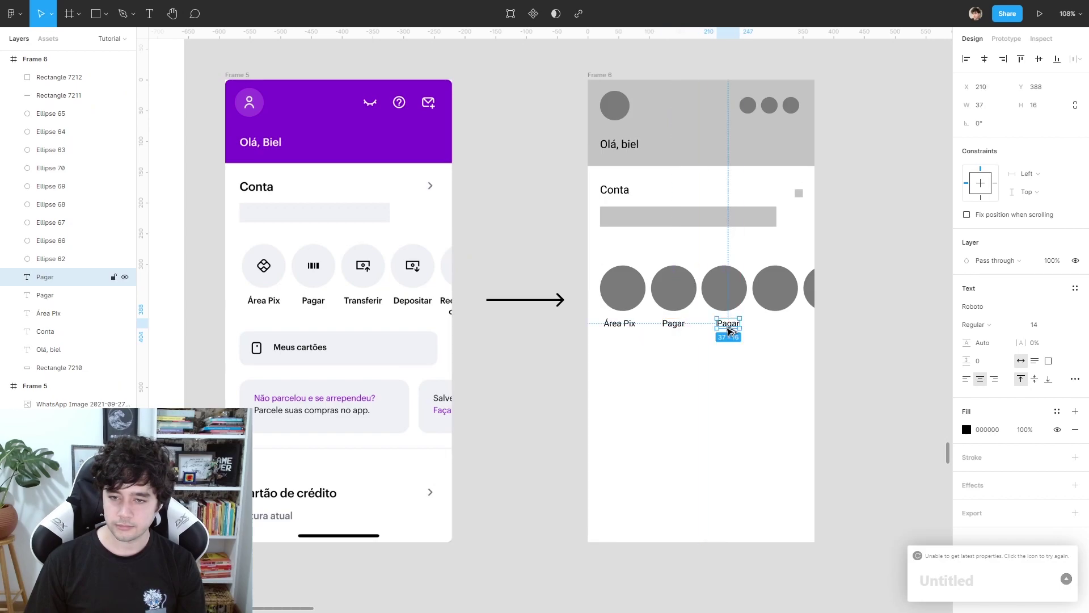
pyautogui.doubleClick(727, 324)
pyautogui.write('Tr')
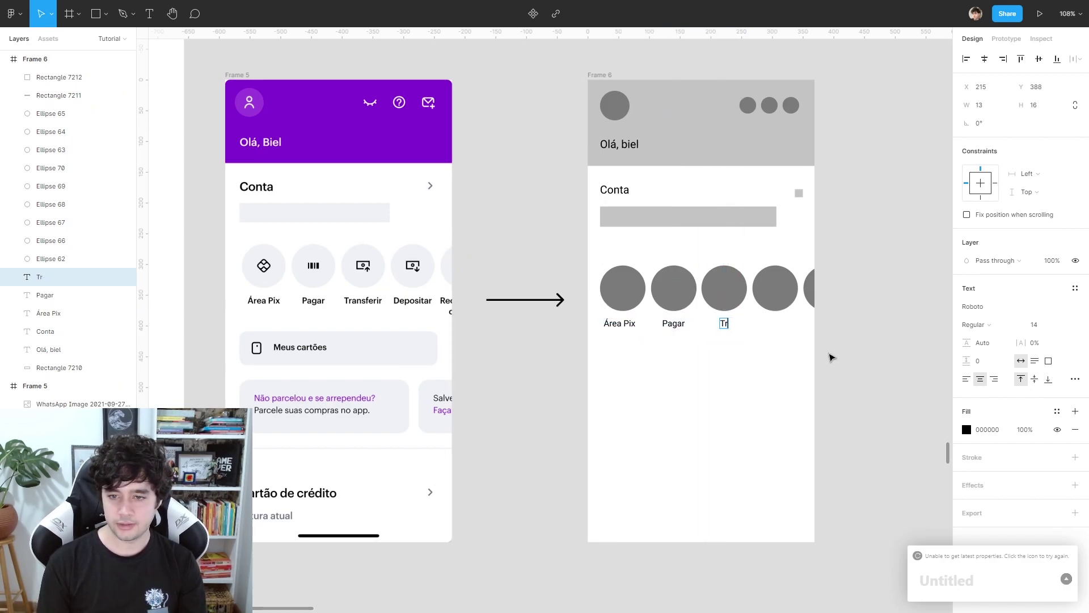
pyautogui.write('ansferir')
pyautogui.click(830, 355)
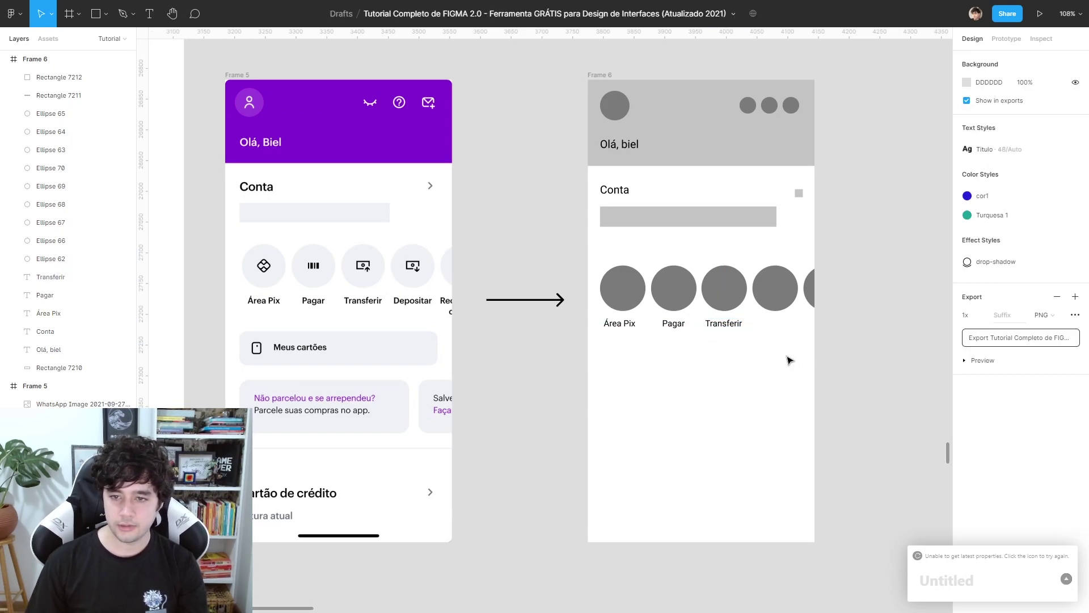
# Shorten the arrow between the frames and move Frame 6 closer to it.
pyautogui.moveTo(789, 361); pyautogui.dragTo(888, 327)
pyautogui.scroll(1, 817, 256)
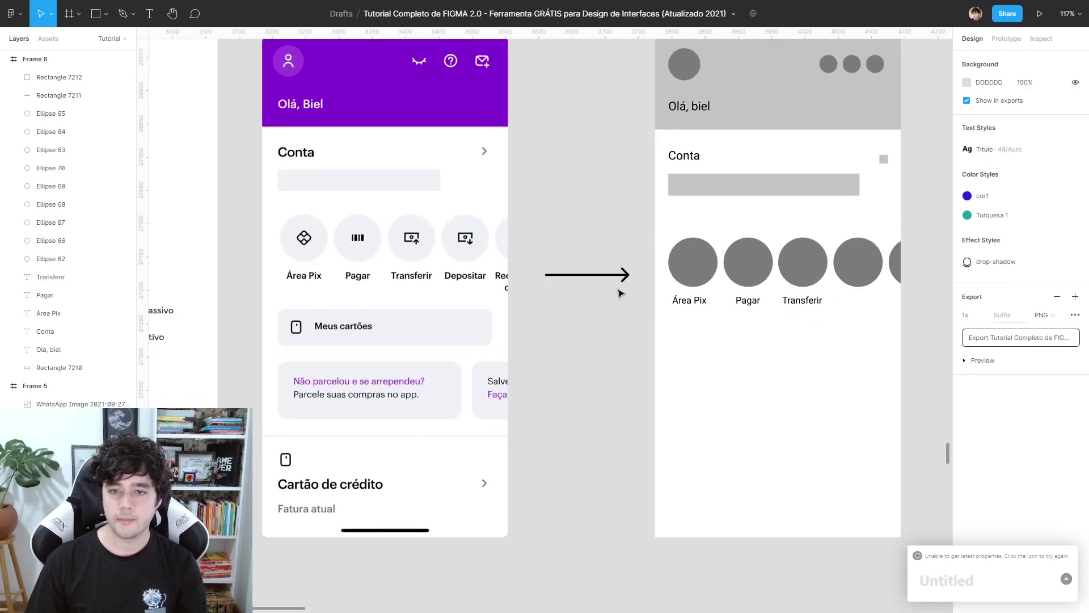
pyautogui.click(604, 276)
pyautogui.moveTo(601, 248)
pyautogui.mouseDown()
pyautogui.moveTo(599, 280)
pyautogui.moveTo(570, 309)
pyautogui.moveTo(550, 307)
pyautogui.mouseUp()
pyautogui.click(590, 322)
pyautogui.moveTo(672, 70); pyautogui.dragTo(580, 71)
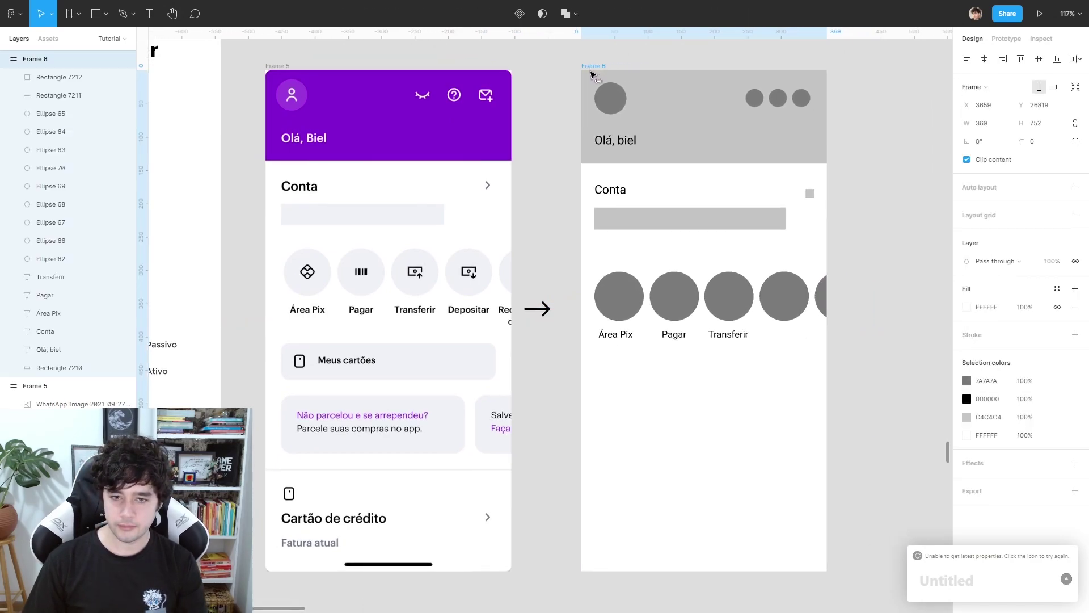
pyautogui.scroll(1, 592, 140)
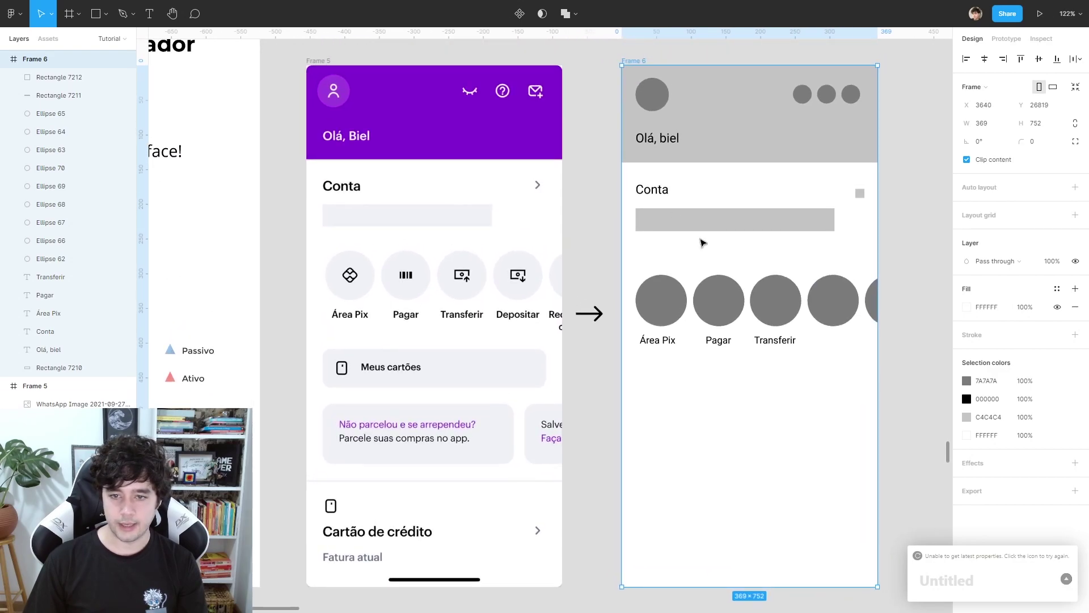
pyautogui.moveTo(790, 347); pyautogui.dragTo(856, 345)
pyautogui.hotkey('ctrl', 'z')
# Add a 'Depositar' label under the fourth circle.
pyautogui.click(793, 340)
pyautogui.doubleClick(839, 340)
pyautogui.write('D')
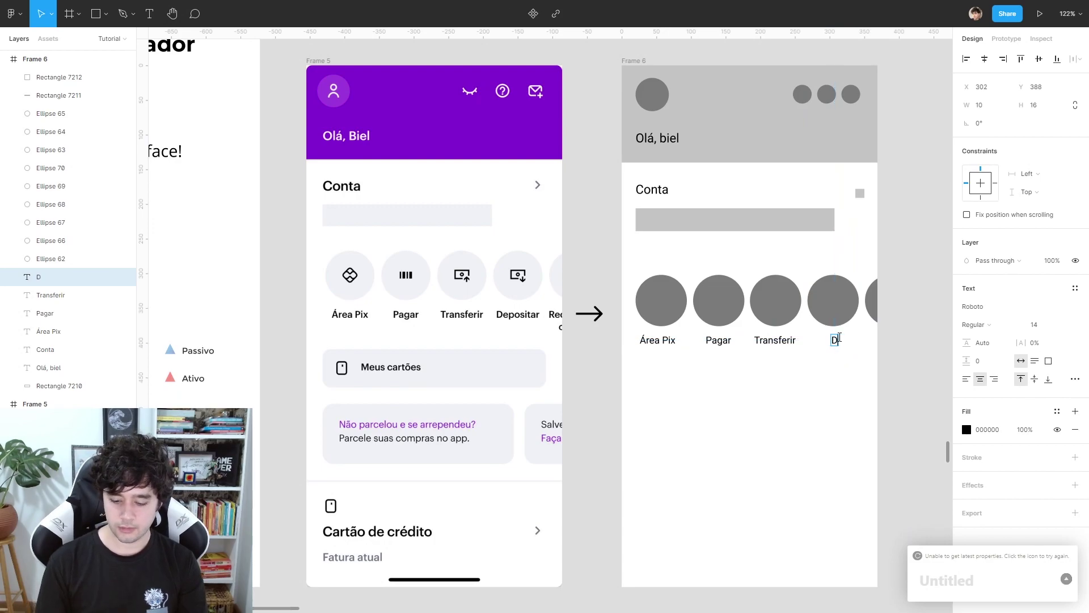
pyautogui.write('r')
pyautogui.press('Escape')
pyautogui.moveTo(840, 339); pyautogui.dragTo(879, 340)
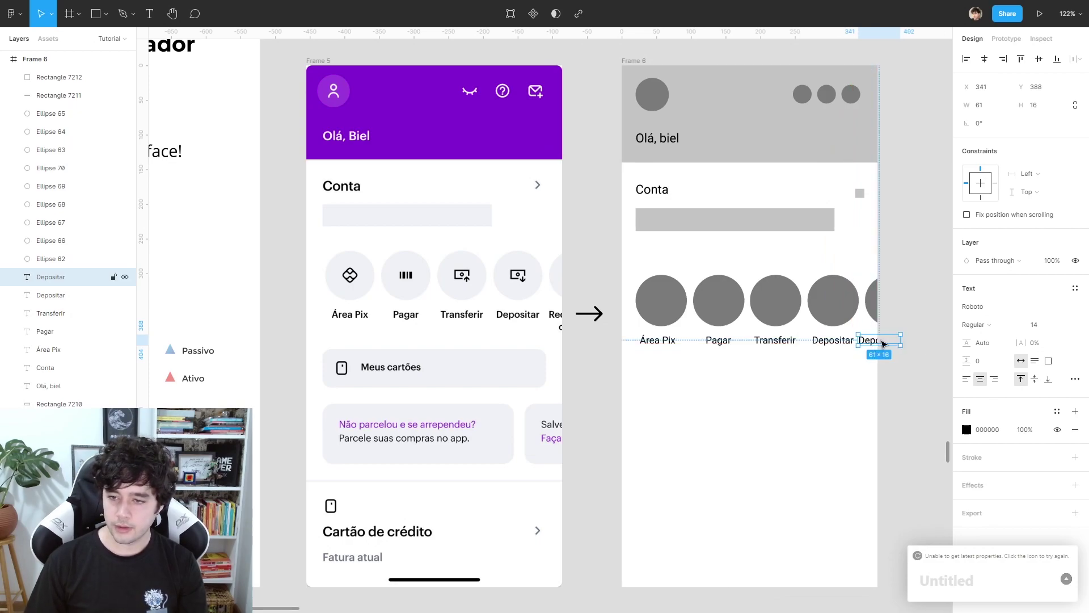
# Add a 'Receber salário' label centred under the fifth circle.
pyautogui.doubleClick(885, 341)
pyautogui.write('Receber sal')
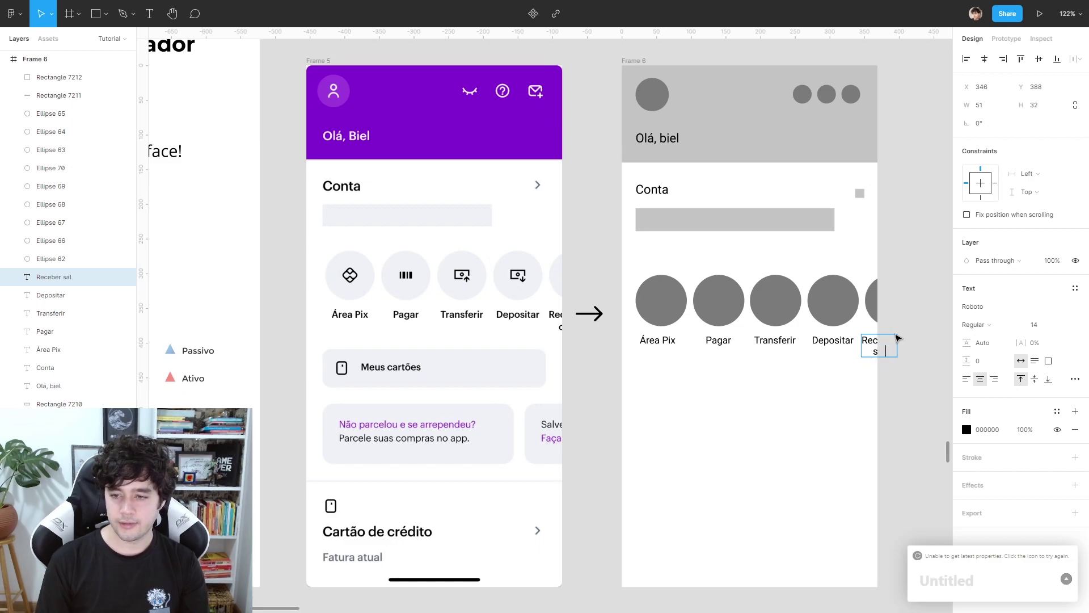
pyautogui.write('ário')
pyautogui.click(898, 339)
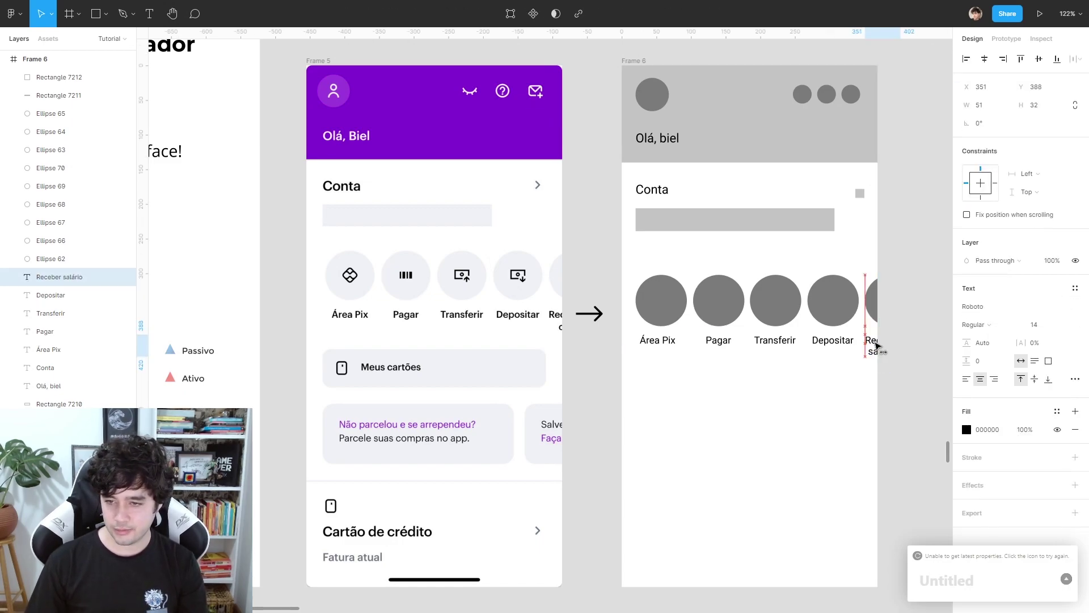
pyautogui.moveTo(871, 346); pyautogui.dragTo(879, 346)
pyautogui.keyDown('shift'); pyautogui.click(891, 299); pyautogui.keyUp('shift')
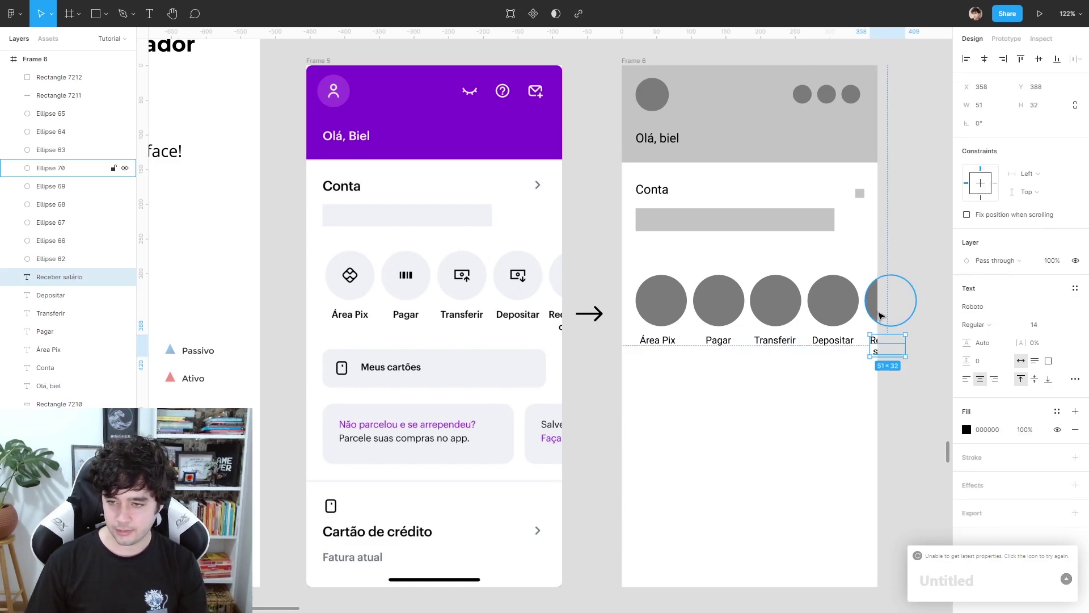
pyautogui.click(986, 64)
pyautogui.click(882, 358)
pyautogui.click(887, 343)
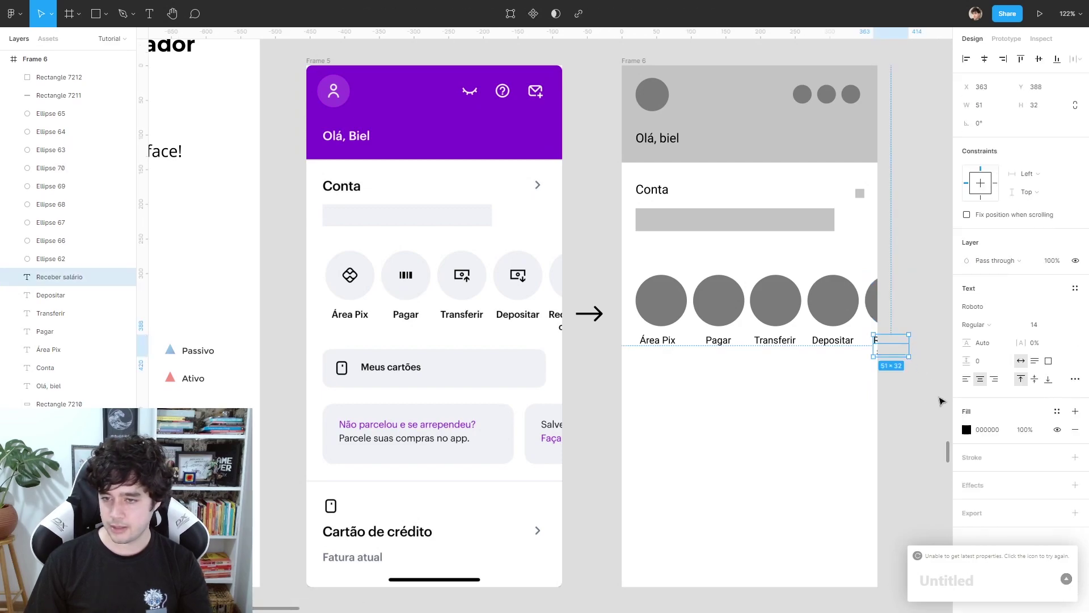
pyautogui.scroll(-2, 883, 341)
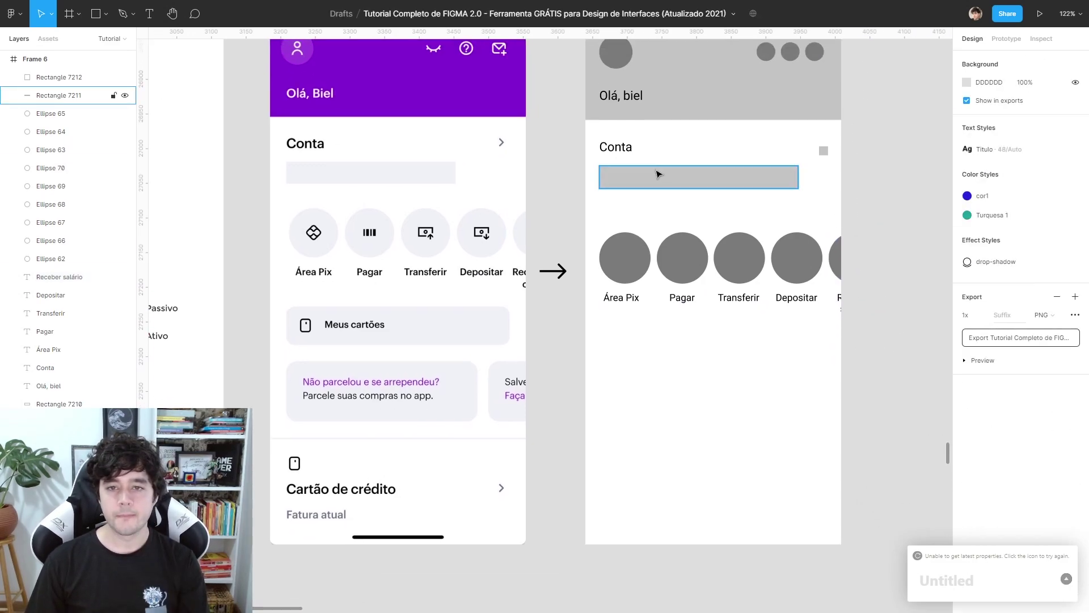
# Copy the grey bar below the circles and give it a corner radius of 12.
pyautogui.moveTo(657, 174); pyautogui.dragTo(650, 366)
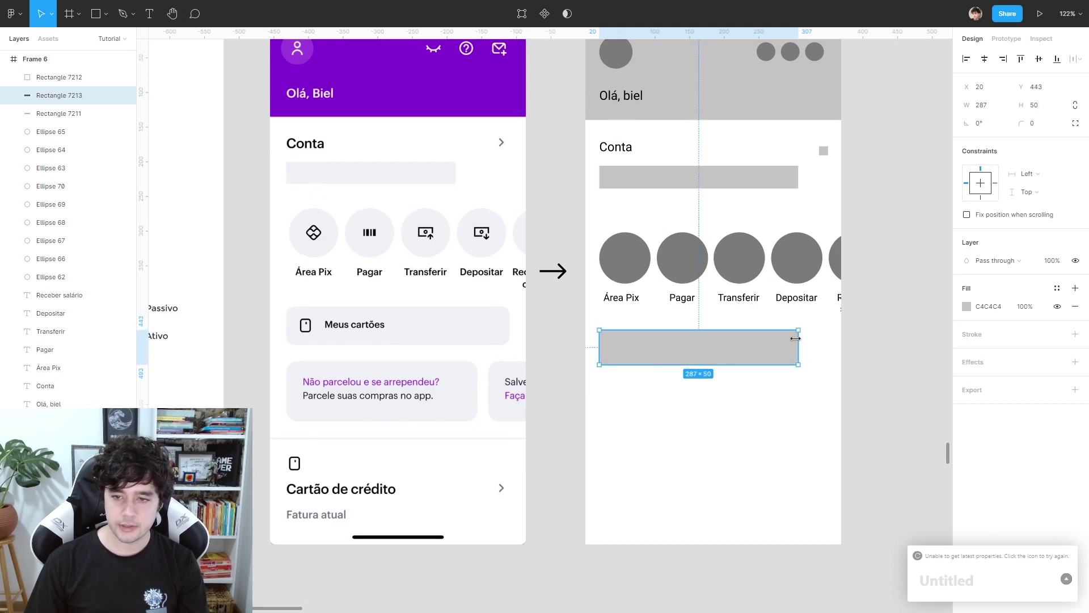
pyautogui.write('2')
pyautogui.press('Return')
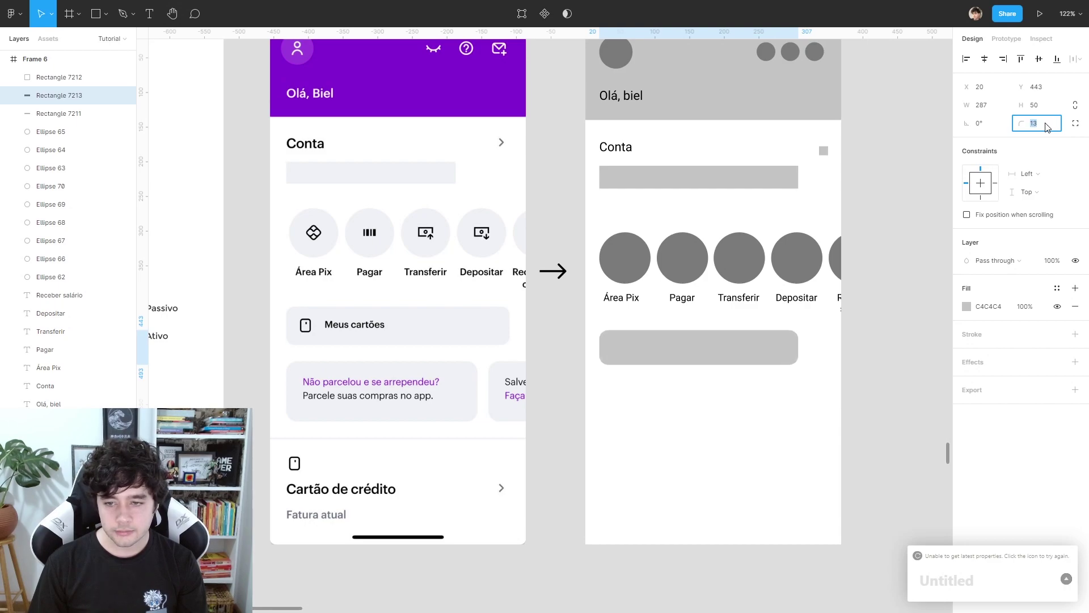
pyautogui.press('Down')
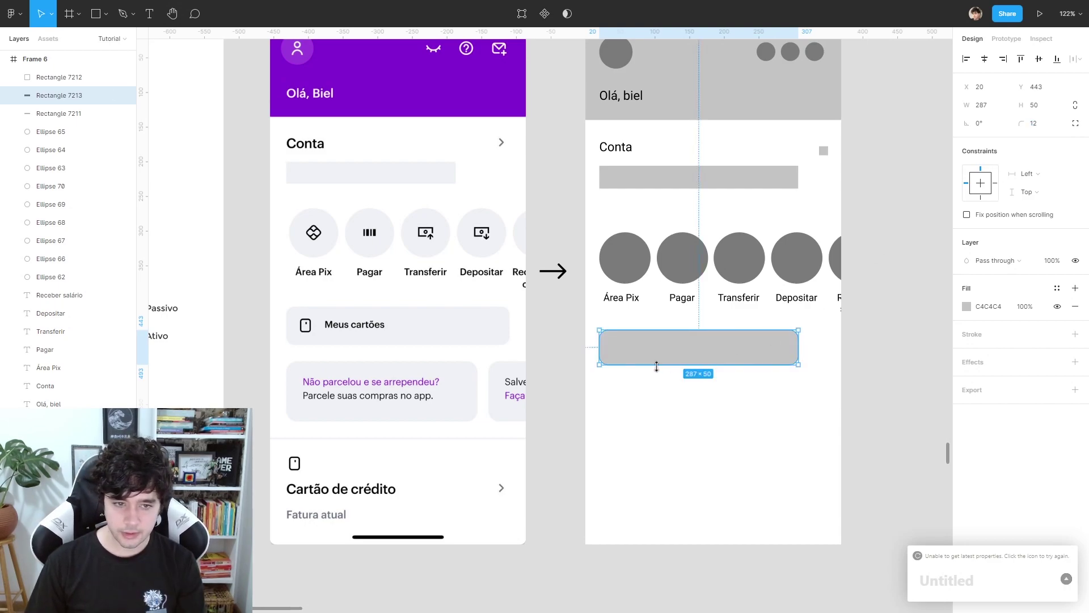
pyautogui.moveTo(654, 359); pyautogui.dragTo(647, 348)
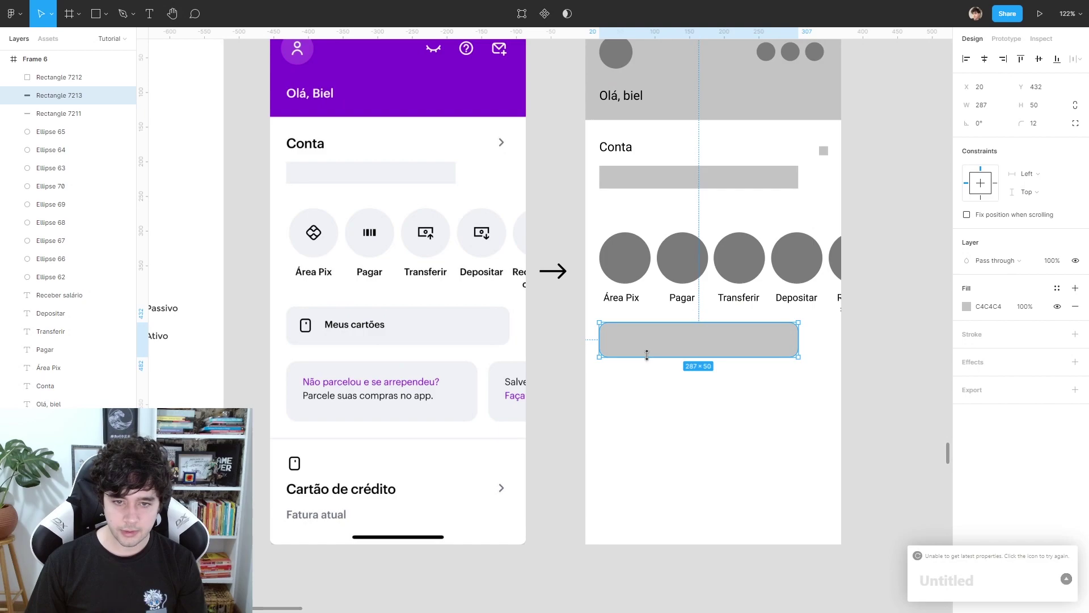
# Move the circles and labels up, place the rounded bar beneath them and widen it to 322.
pyautogui.moveTo(595, 213); pyautogui.dragTo(843, 311)
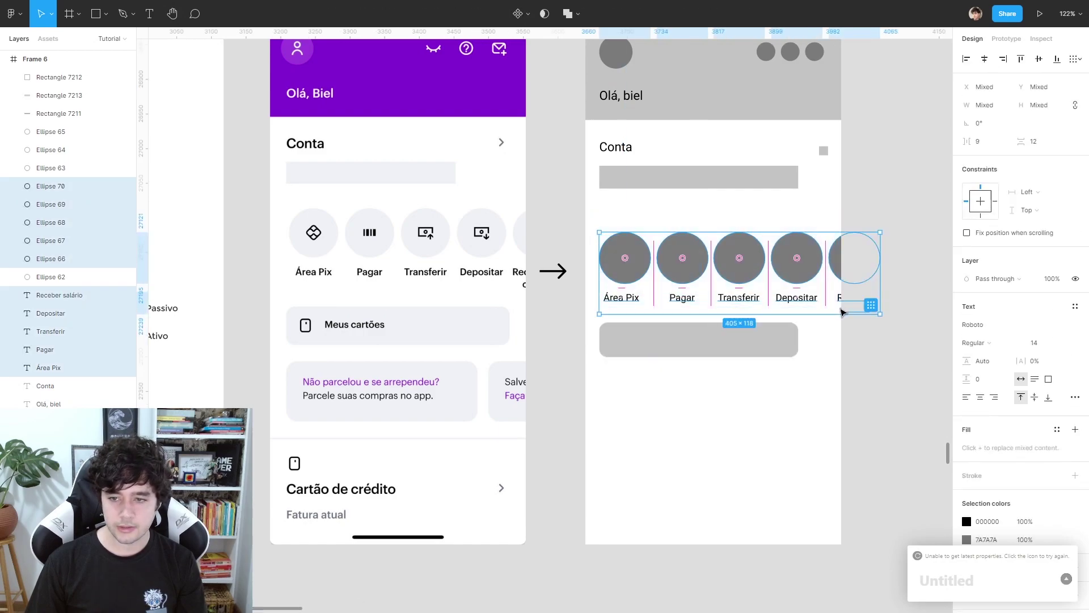
pyautogui.hotkey('shift', 'Up')
pyautogui.hotkey('shift', 'Up')
pyautogui.hotkey('shift', 'Up')
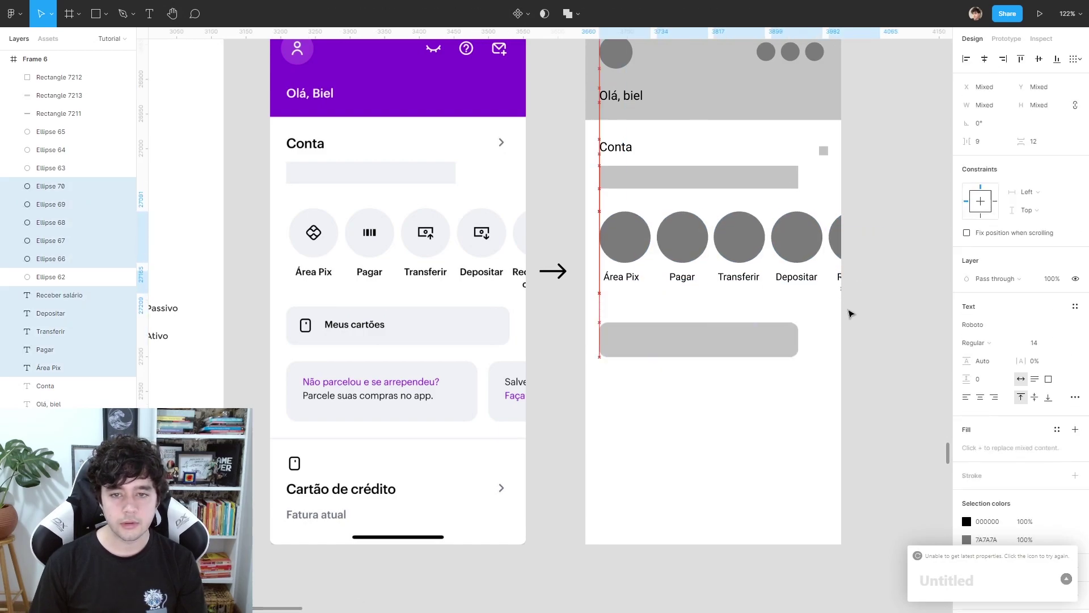
pyautogui.click(676, 351)
pyautogui.moveTo(676, 352); pyautogui.dragTo(645, 336)
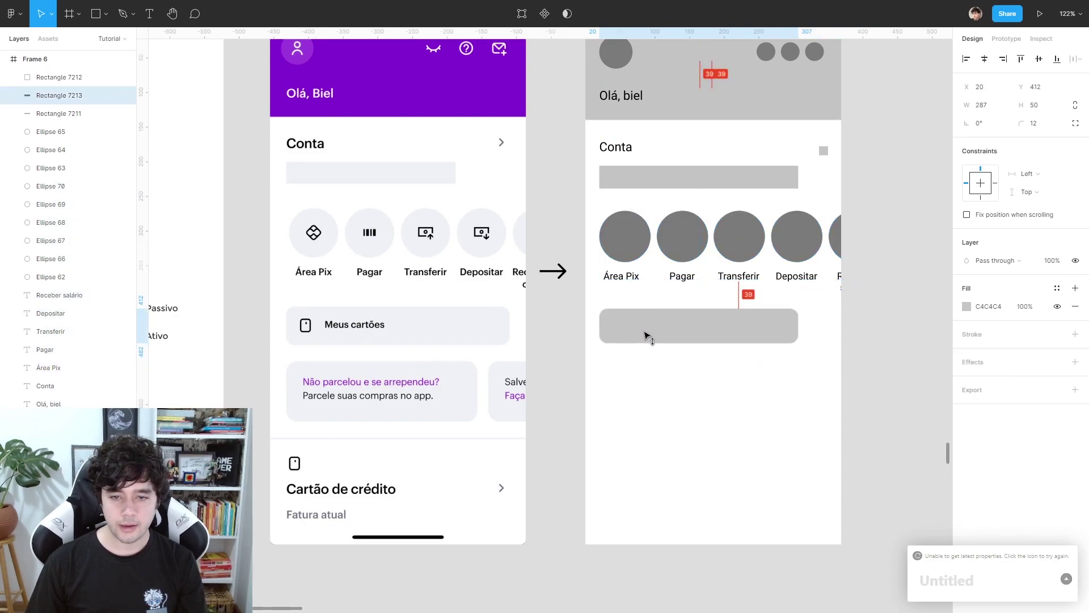
pyautogui.moveTo(800, 323); pyautogui.dragTo(822, 325)
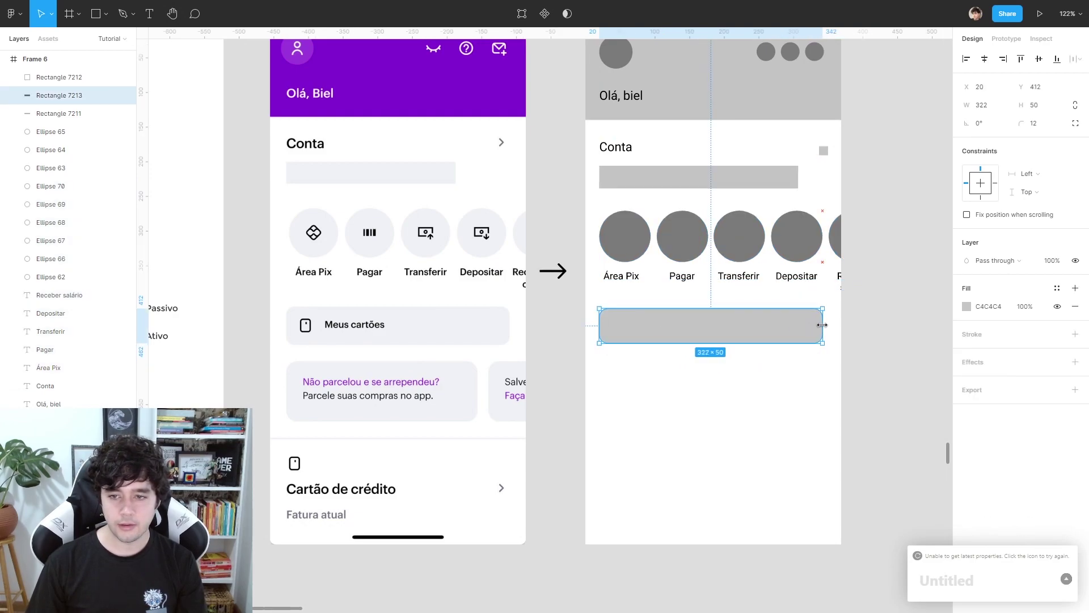
# Make the lower card 84 tall, narrow it, and duplicate it to the right.
pyautogui.moveTo(667, 344); pyautogui.dragTo(664, 413)
pyautogui.press('Escape')
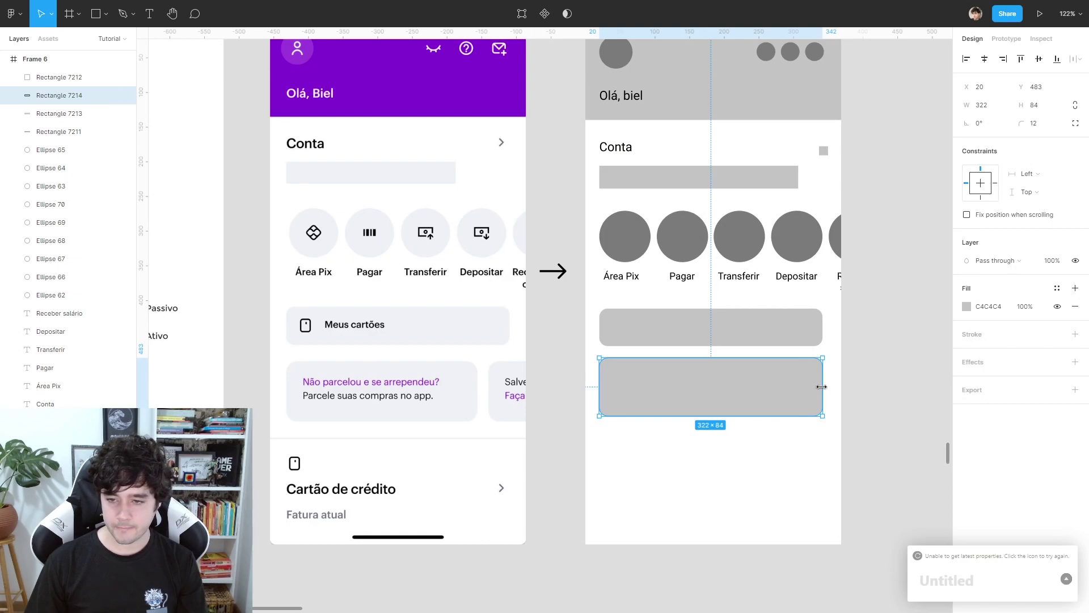
pyautogui.moveTo(821, 387); pyautogui.dragTo(771, 387)
pyautogui.moveTo(649, 384)
pyautogui.mouseDown()
pyautogui.moveTo(801, 383)
pyautogui.moveTo(788, 381)
pyautogui.mouseUp()
pyautogui.click(766, 386)
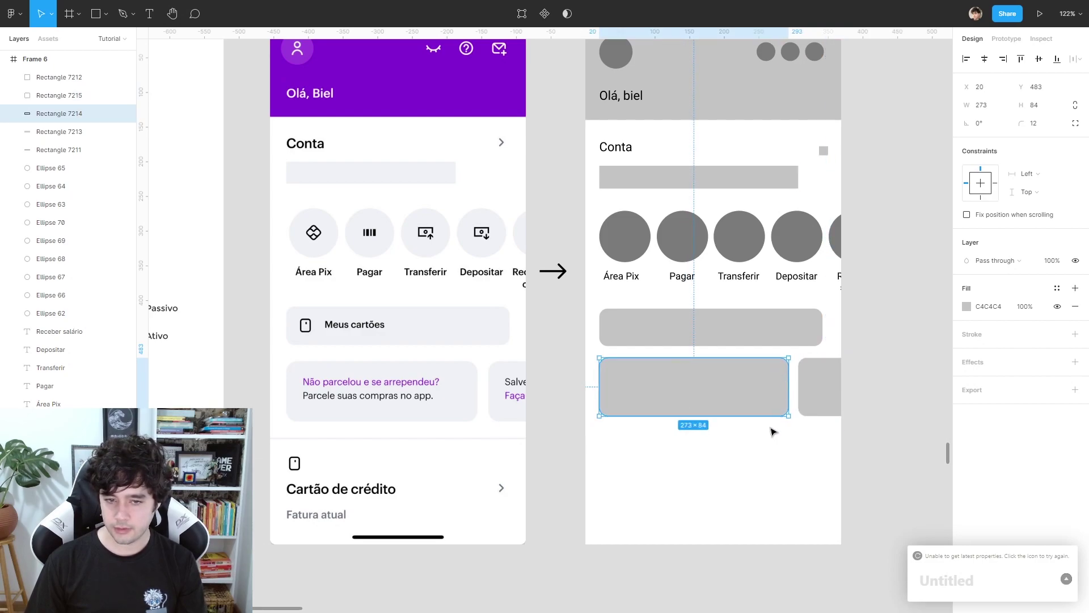
pyautogui.click(748, 466)
# Draw a full-width light grey CECECE divider below the cards and copy a small avatar circle beneath it.
pyautogui.press('l')
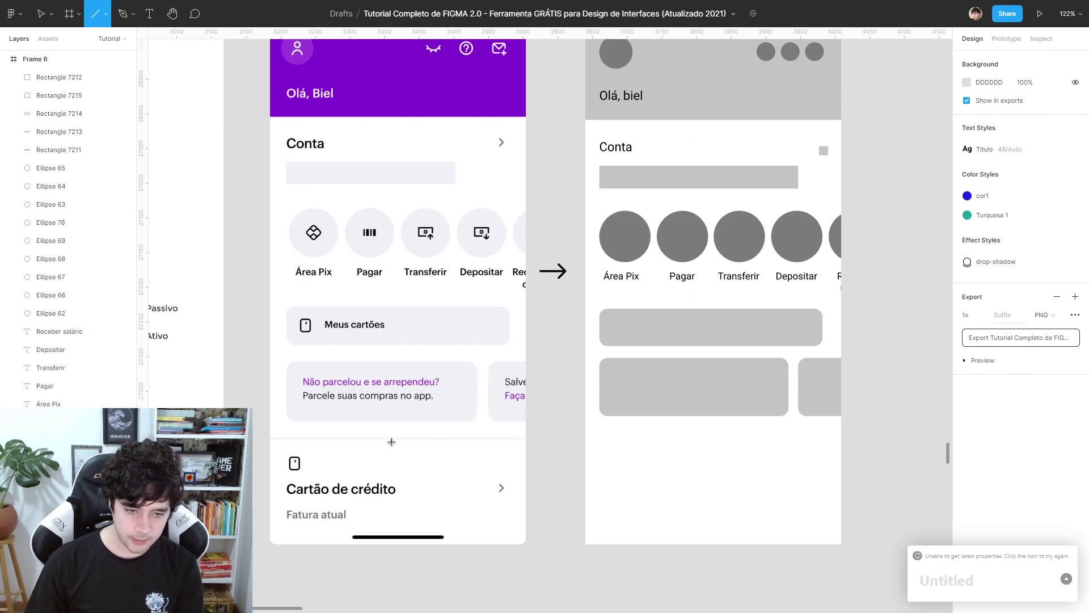
pyautogui.moveTo(586, 437); pyautogui.dragTo(845, 446)
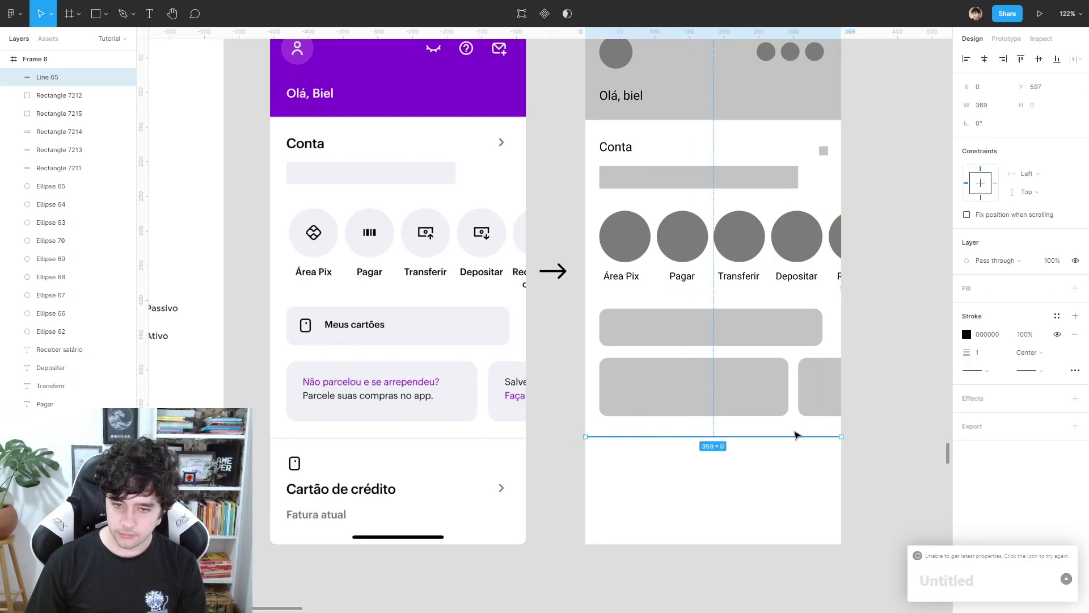
pyautogui.click(966, 334)
pyautogui.moveTo(841, 375); pyautogui.dragTo(785, 364)
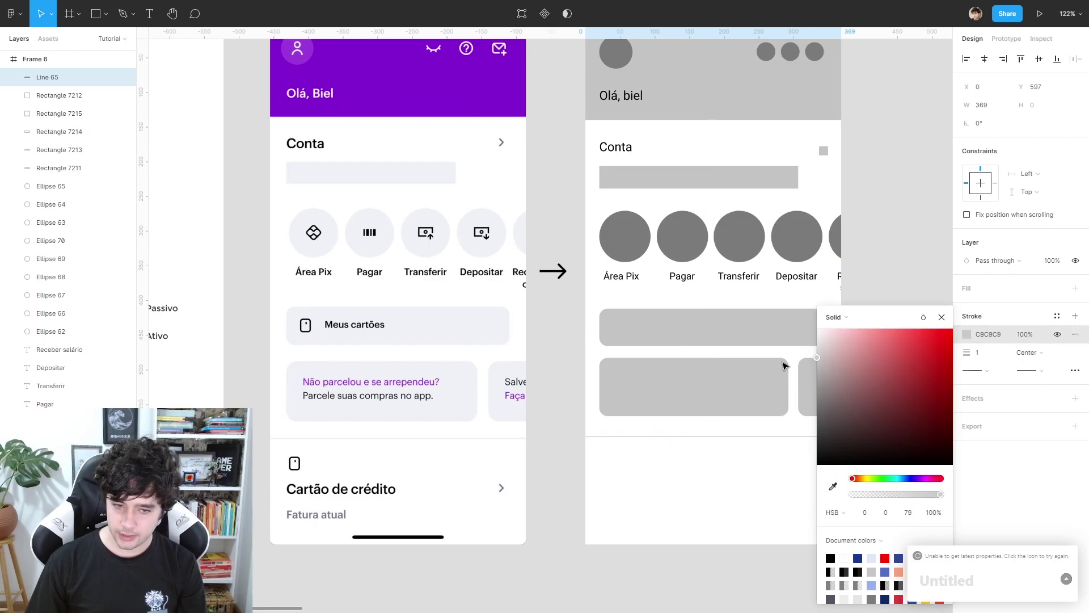
pyautogui.click(598, 465)
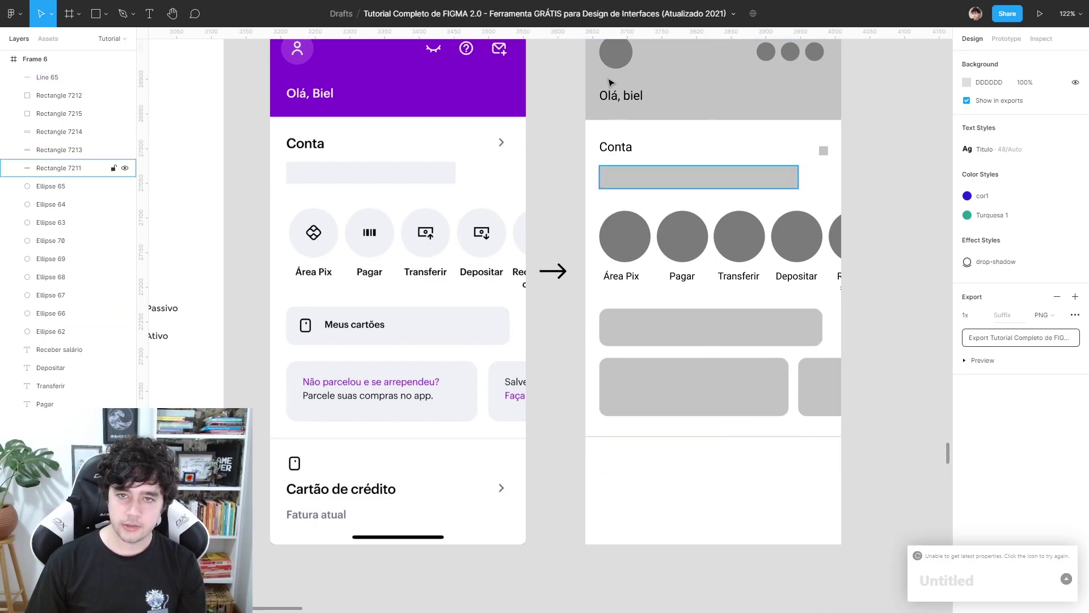
pyautogui.keyDown('alt'); pyautogui.moveTo(604, 60); pyautogui.dragTo(604, 188); pyautogui.keyUp('alt')
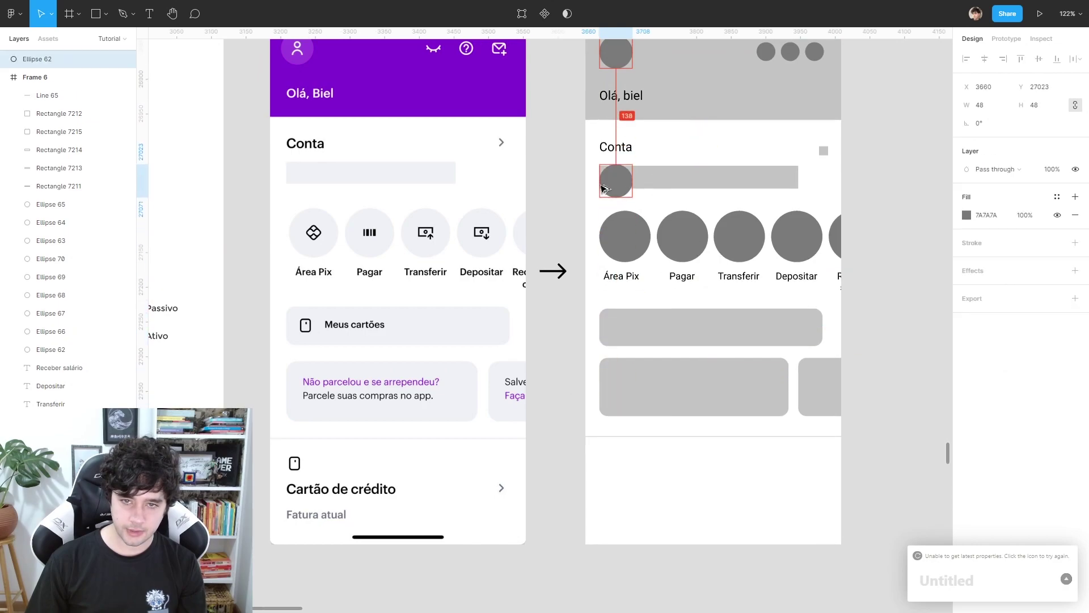
pyautogui.moveTo(605, 188)
pyautogui.mouseDown()
pyautogui.moveTo(590, 497)
pyautogui.moveTo(618, 463)
pyautogui.mouseUp()
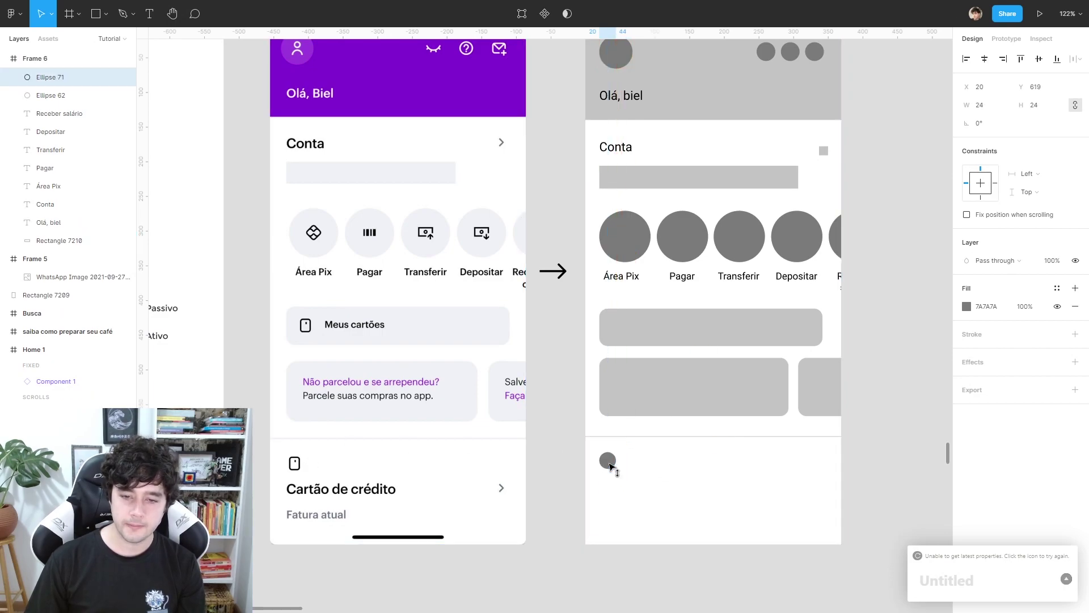
# Copy the Conta label down as 'Cartão de crédito' with a small grey square at its right.
pyautogui.moveTo(616, 149); pyautogui.dragTo(602, 496)
pyautogui.press('Return')
pyautogui.write('Cartão de crédito')
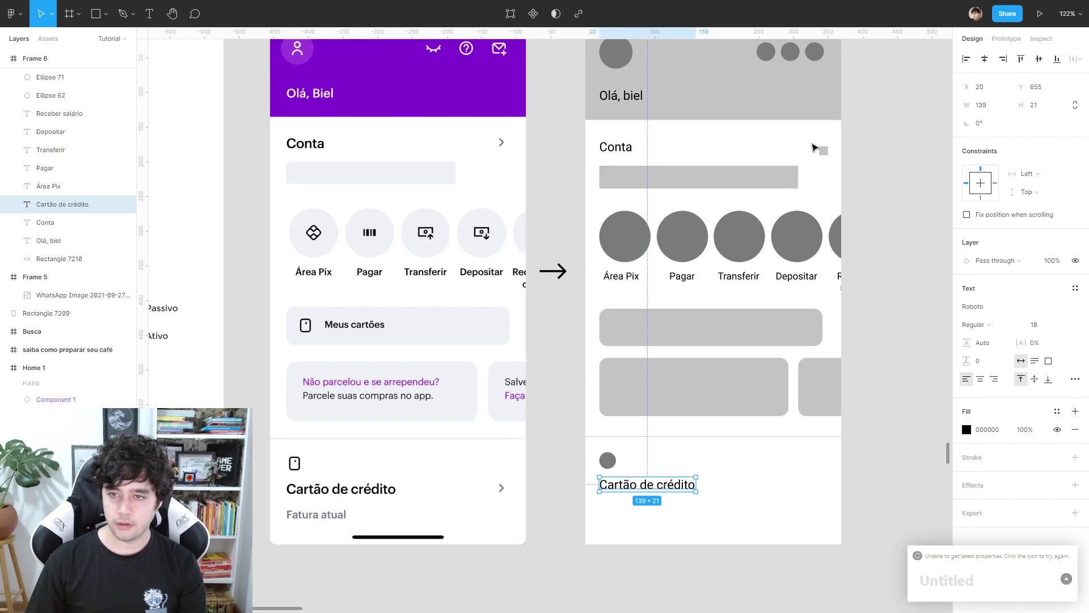
pyautogui.keyDown('alt'); pyautogui.moveTo(824, 151); pyautogui.dragTo(824, 489); pyautogui.keyUp('alt')
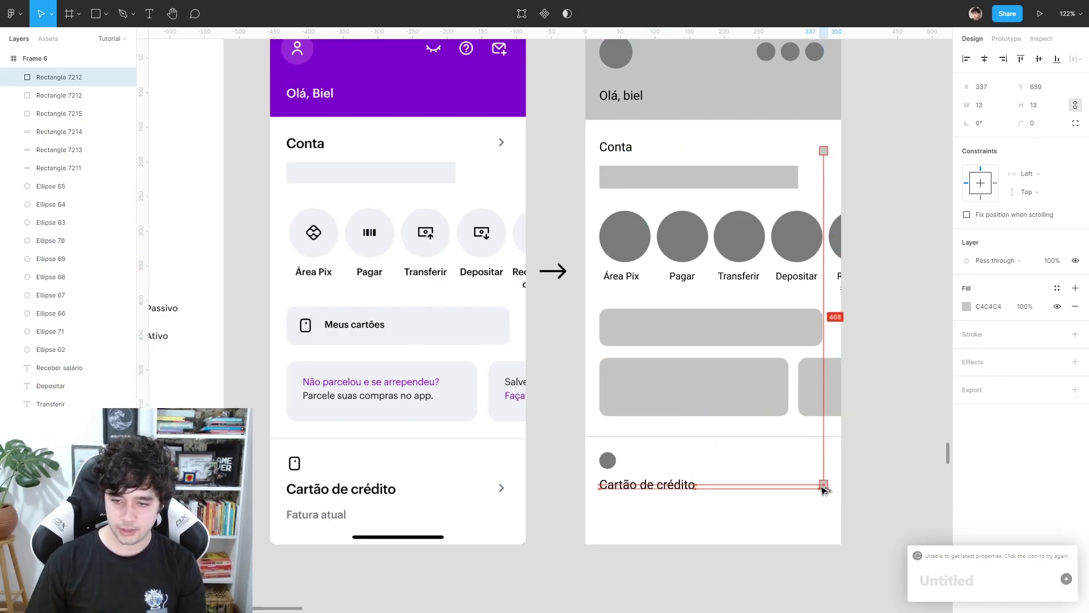
# Duplicate that label just below it and change the text to 'Fatura Atual'.
pyautogui.click(775, 511)
pyautogui.keyDown('alt'); pyautogui.moveTo(664, 487); pyautogui.dragTo(670, 510); pyautogui.keyUp('alt')
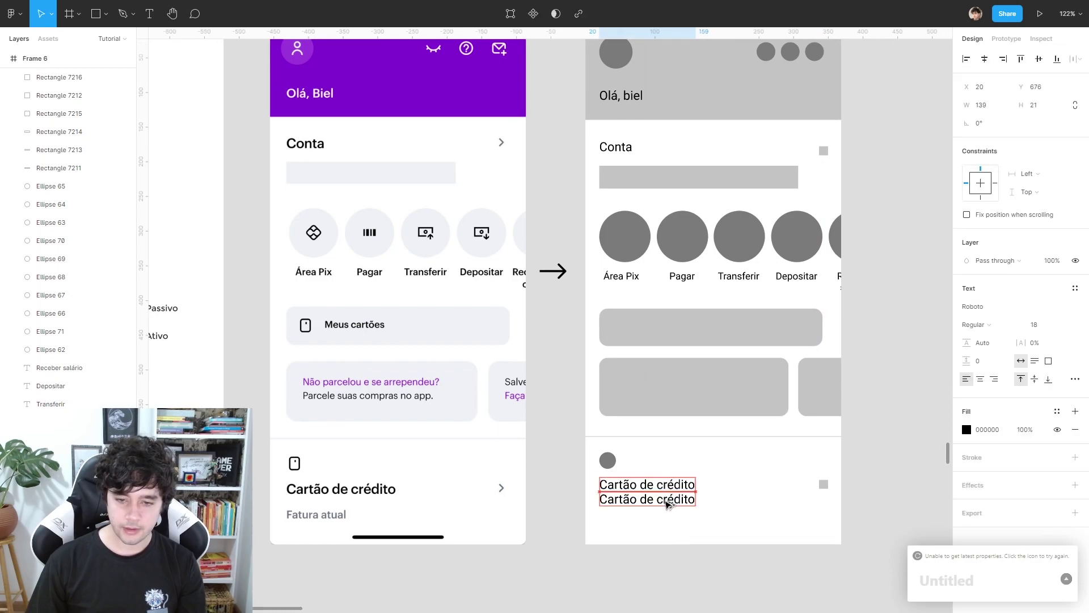
pyautogui.press('Return')
pyautogui.write('Fat')
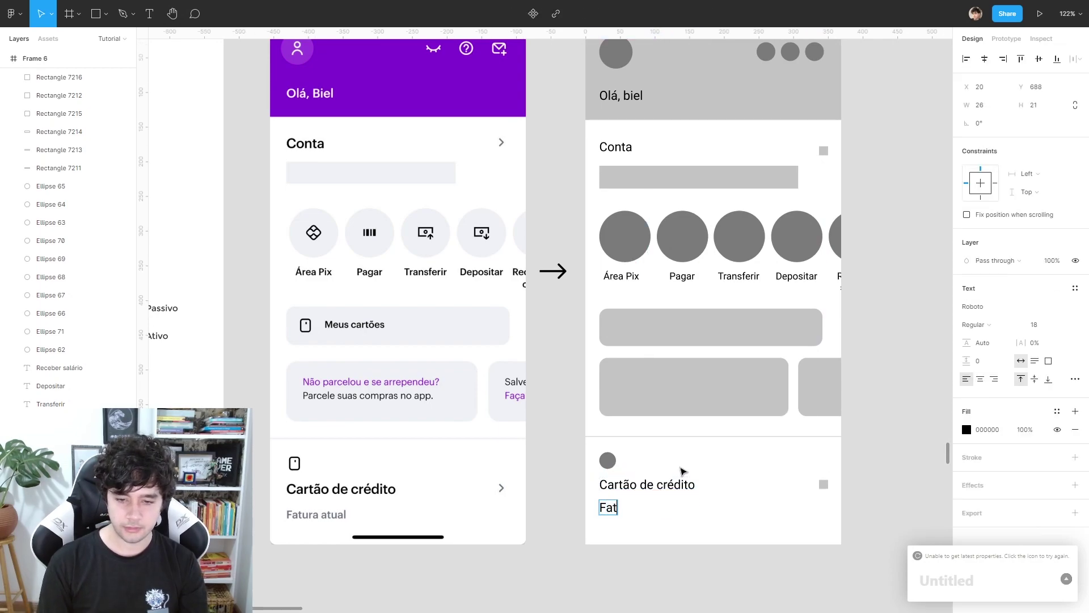
pyautogui.write('ura Atual')
pyautogui.press('Escape')
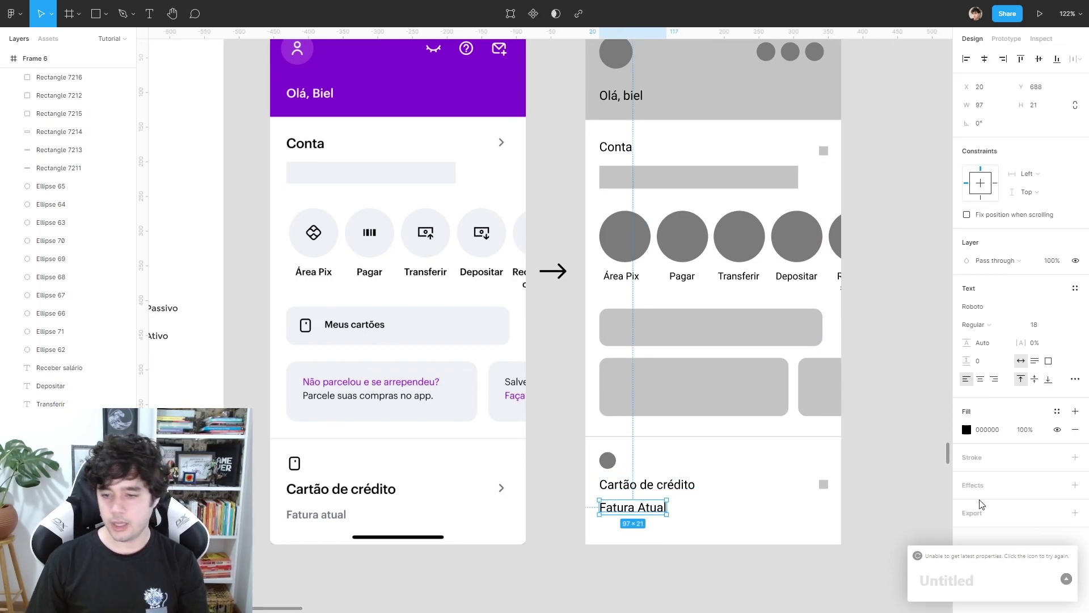
pyautogui.click(895, 451)
# Dismiss the save popup without saving.
pyautogui.click(1062, 577)
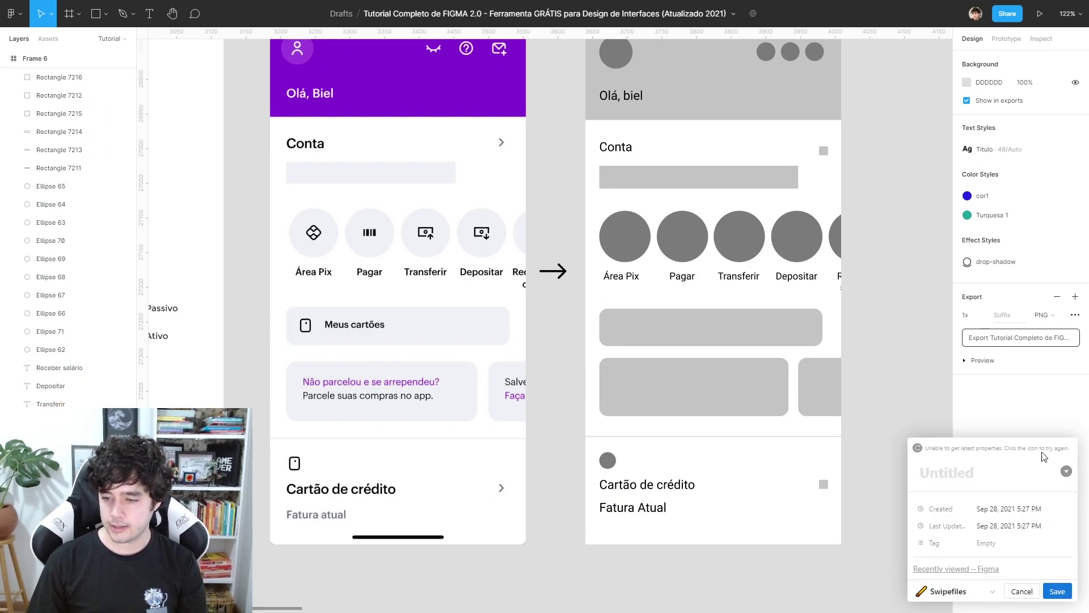
pyautogui.click(1030, 592)
pyautogui.scroll(2, 876, 428)
pyautogui.hscroll(1, 876, 427)
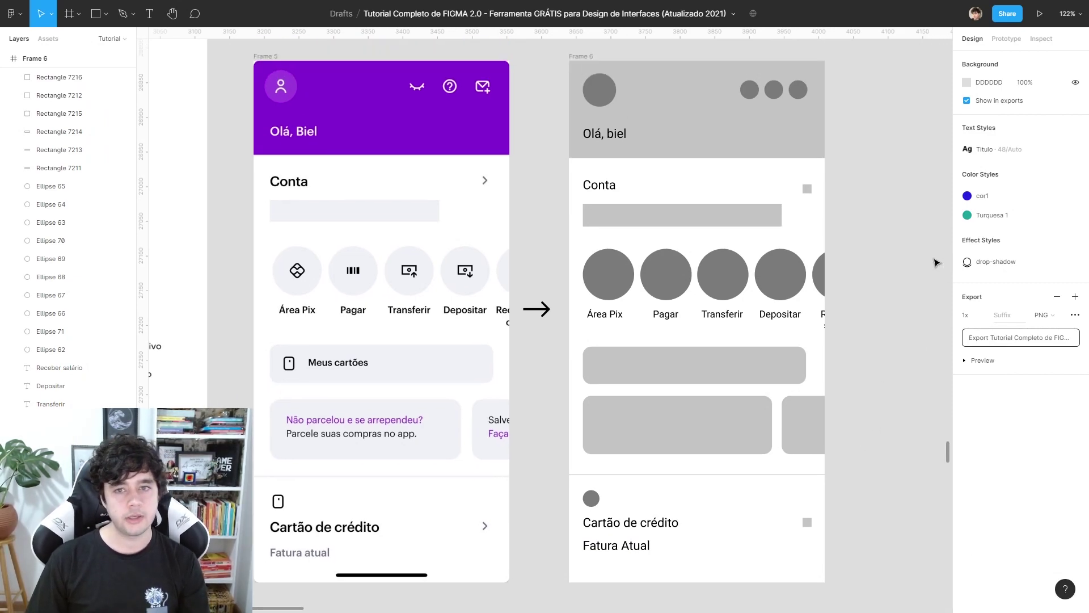
# Fill the grey header block with the purple sampled from the original header.
pyautogui.click(687, 115)
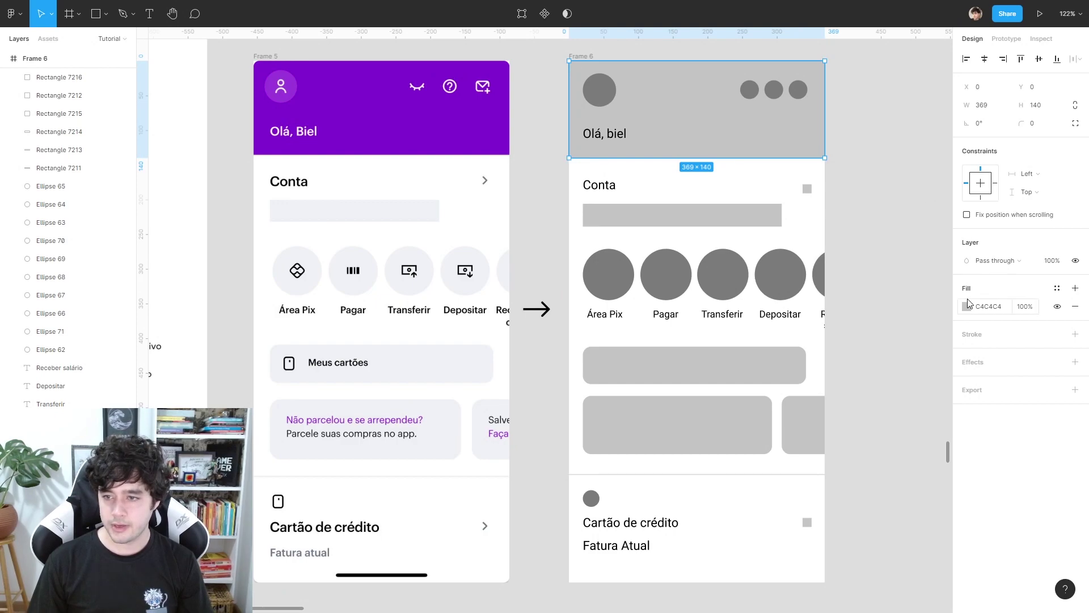
pyautogui.click(967, 306)
pyautogui.click(834, 479)
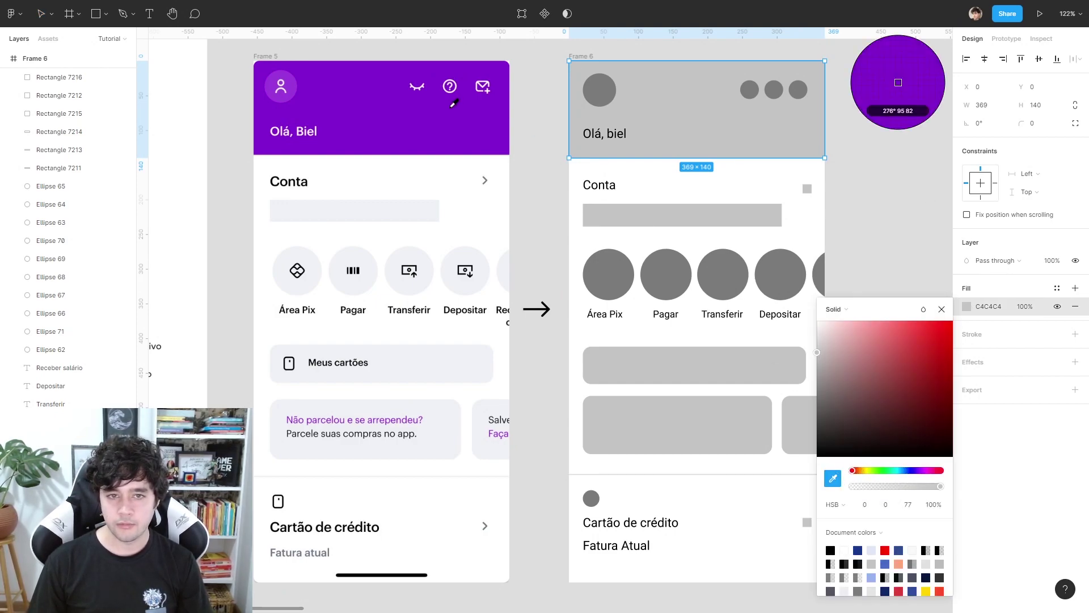
pyautogui.click(500, 153)
# Make the 'Olá, biel' greeting text white (FFFFFF).
pyautogui.click(627, 138)
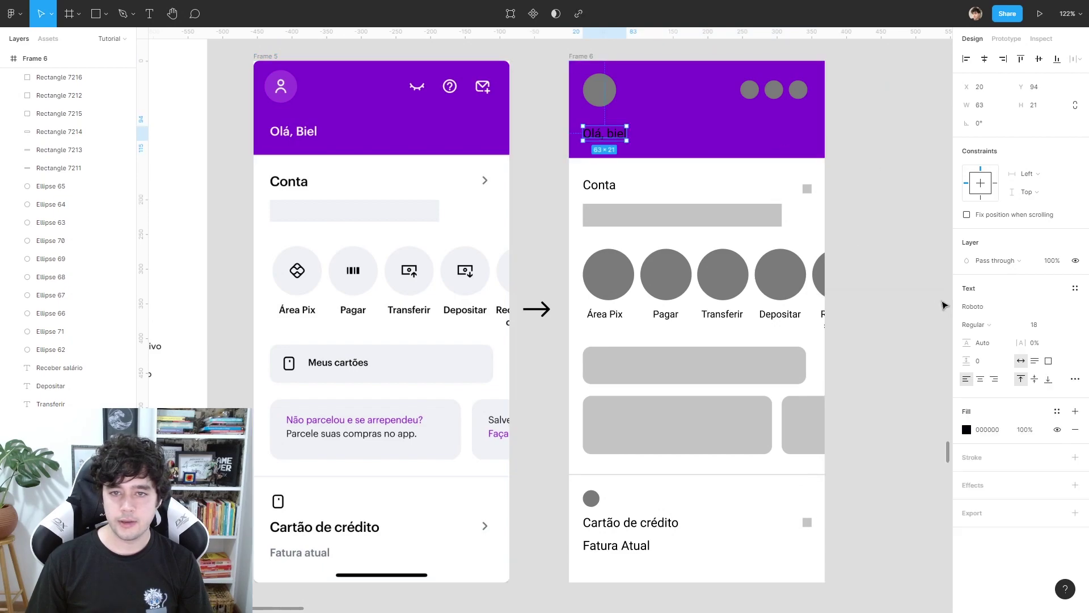
pyautogui.click(963, 432)
pyautogui.click(967, 430)
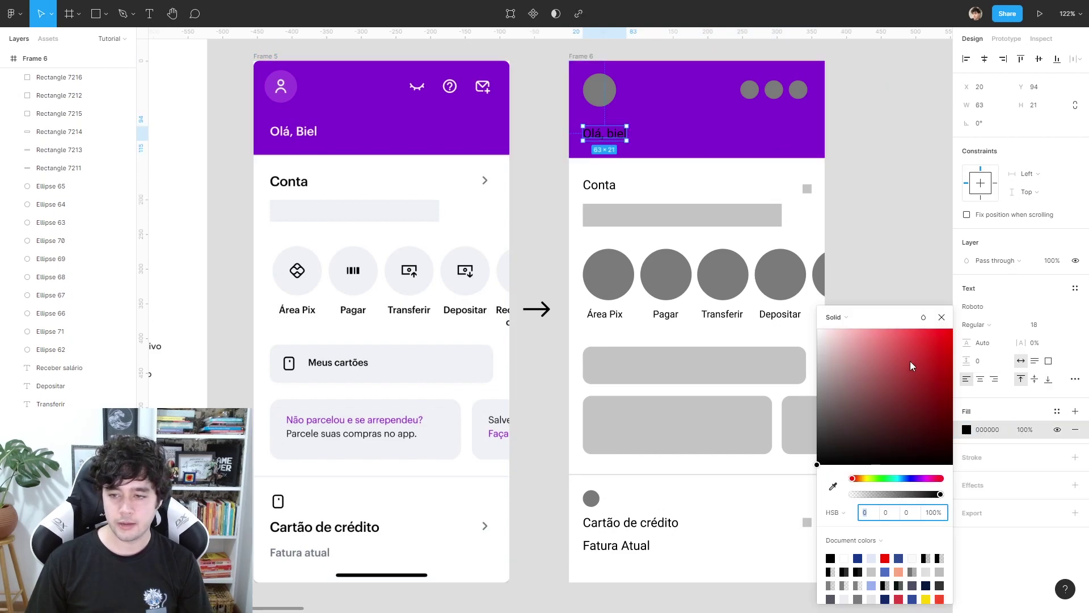
pyautogui.click(869, 494)
pyautogui.write('FFFFFF')
pyautogui.press('Return')
# Give the avatar circle a purple fill sampled from the canvas.
pyautogui.click(600, 89)
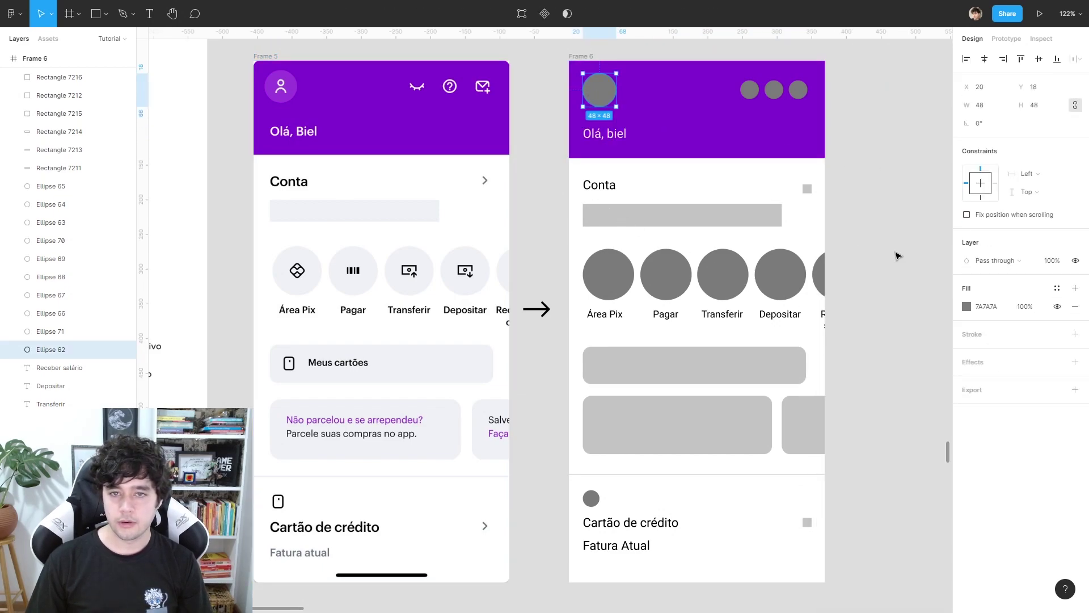
pyautogui.click(967, 306)
pyautogui.click(833, 479)
pyautogui.click(709, 113)
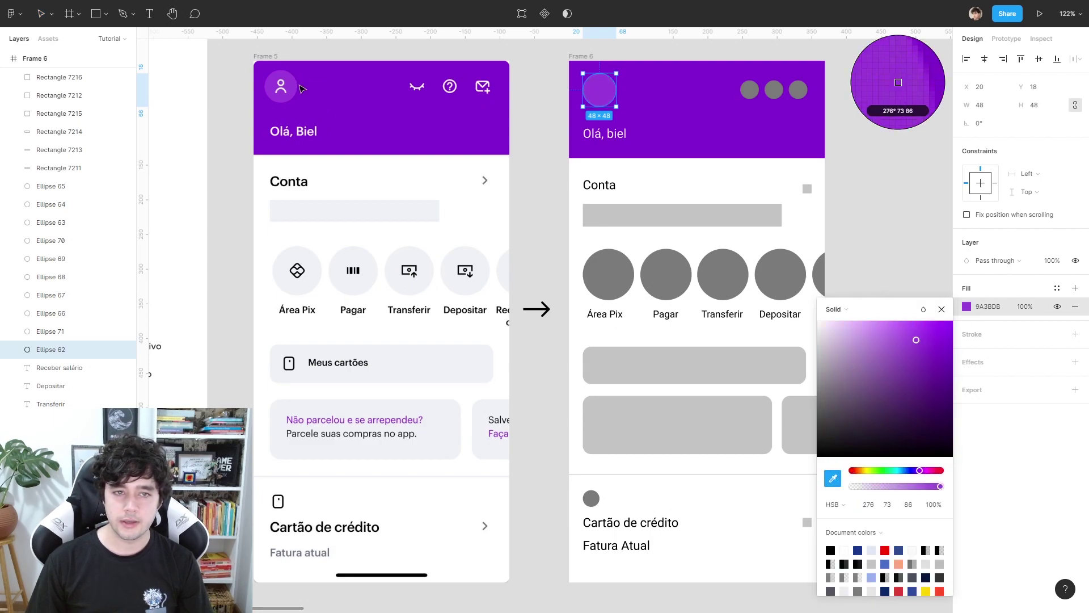
# Remove the fill from the three small top-right circles and give them 2 px white outlines.
pyautogui.click(749, 90)
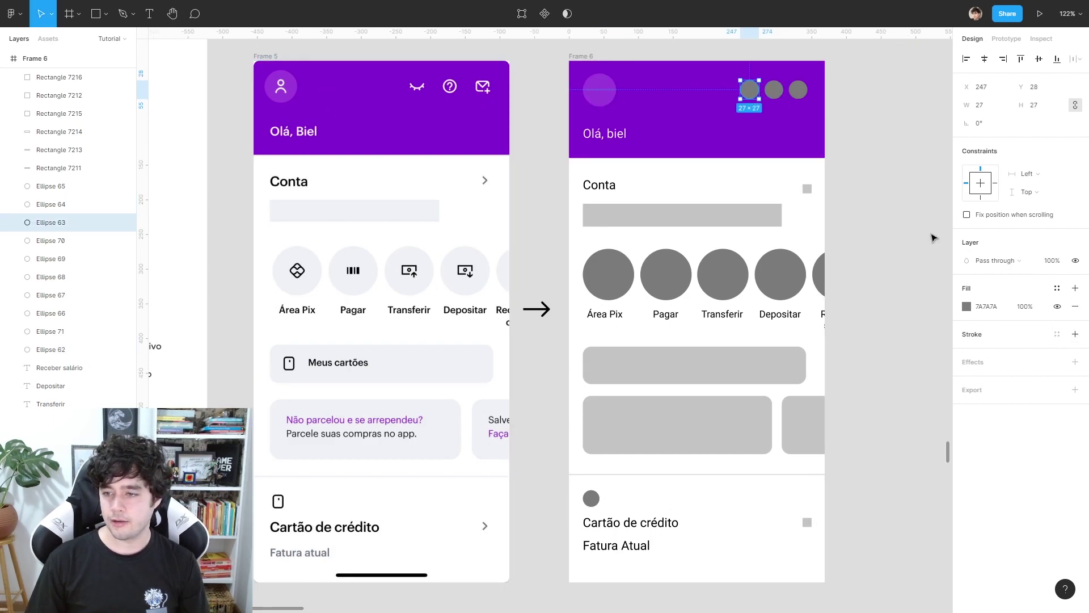
pyautogui.keyDown('shift'); pyautogui.click(773, 90); pyautogui.keyUp('shift')
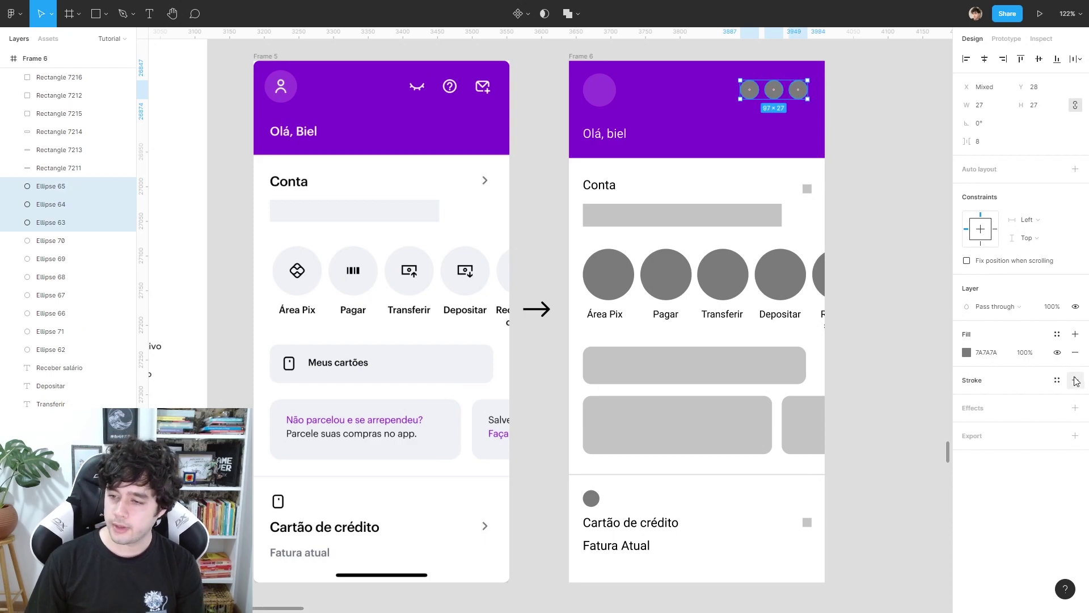
pyautogui.click(1076, 380)
pyautogui.click(1075, 353)
pyautogui.click(966, 380)
pyautogui.moveTo(895, 378); pyautogui.dragTo(590, 170)
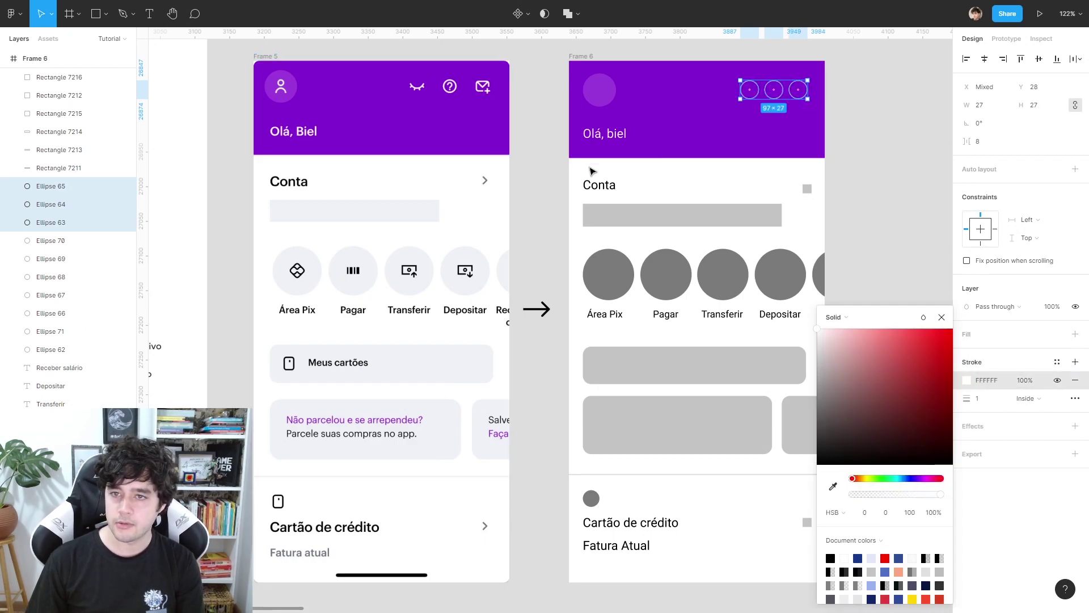
pyautogui.write('2')
pyautogui.press('Return')
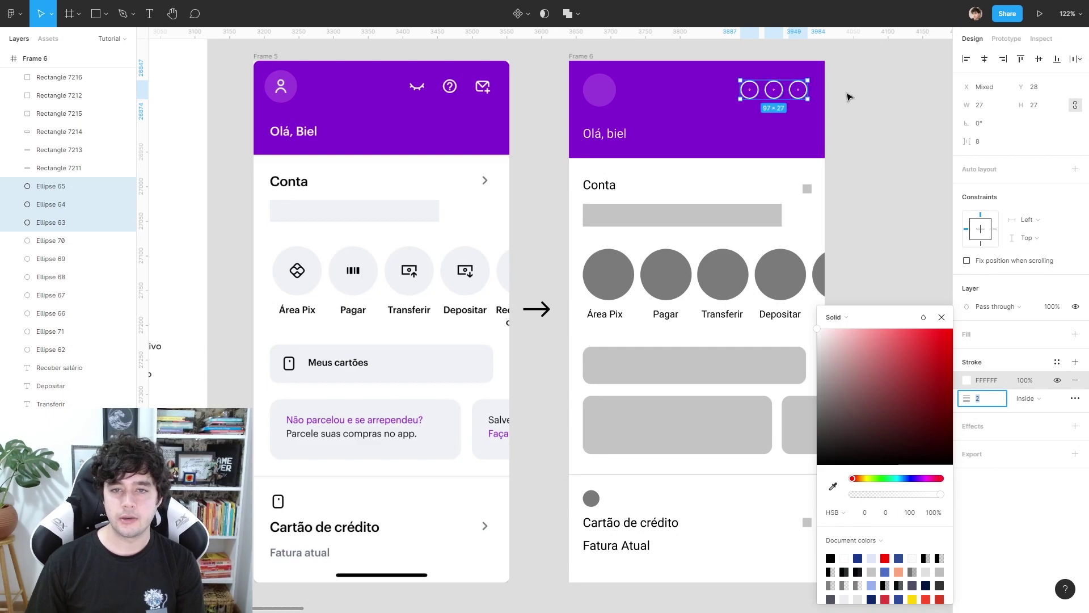
pyautogui.click(895, 165)
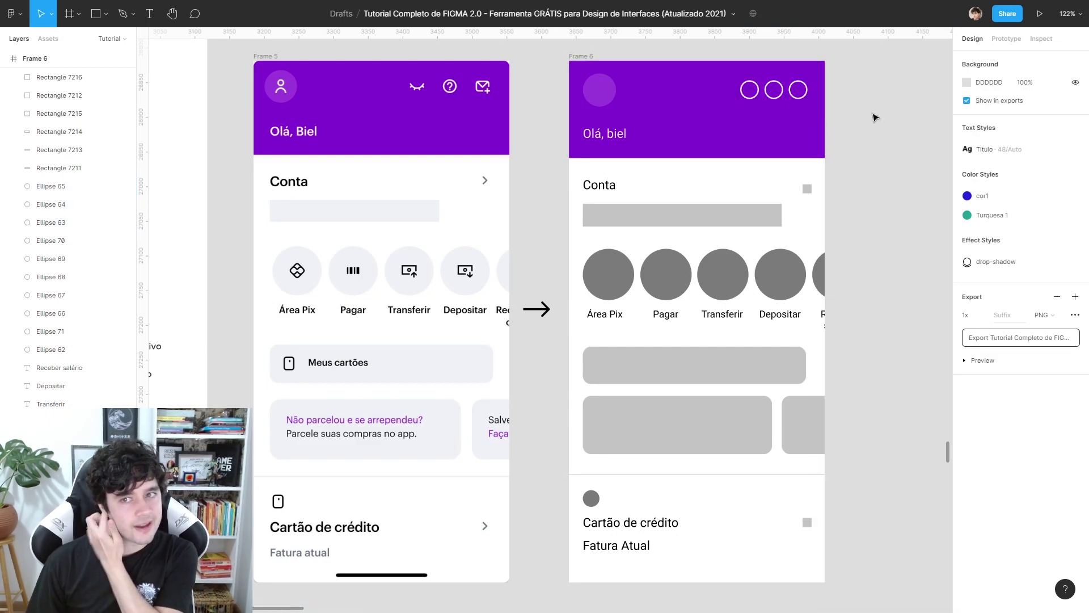
# Make the 'Olá, biel' greeting and Conta heading bold.
pyautogui.click(604, 133)
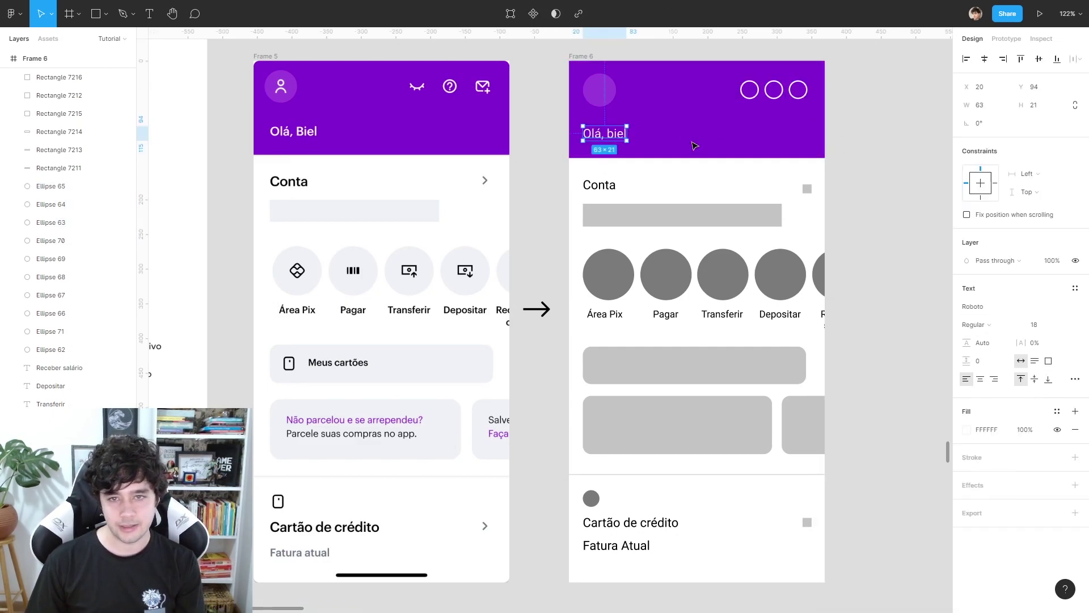
pyautogui.hotkey('ctrl', 'b')
pyautogui.click(600, 188)
pyautogui.hotkey('ctrl', 'b')
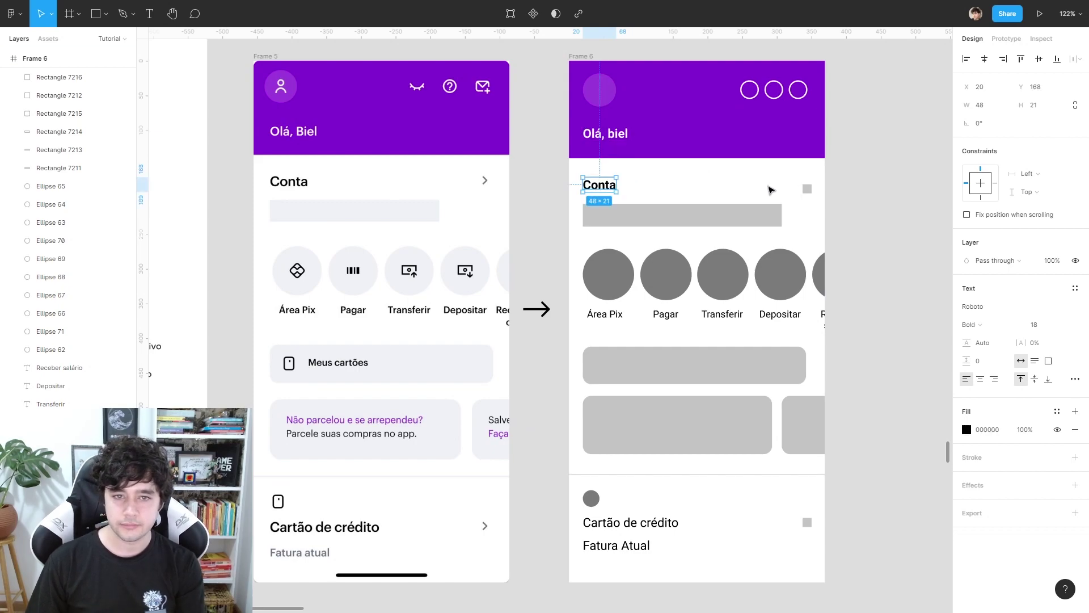
# Fill the grey bar under Conta with Frame 5's light grey.
pyautogui.click(807, 189)
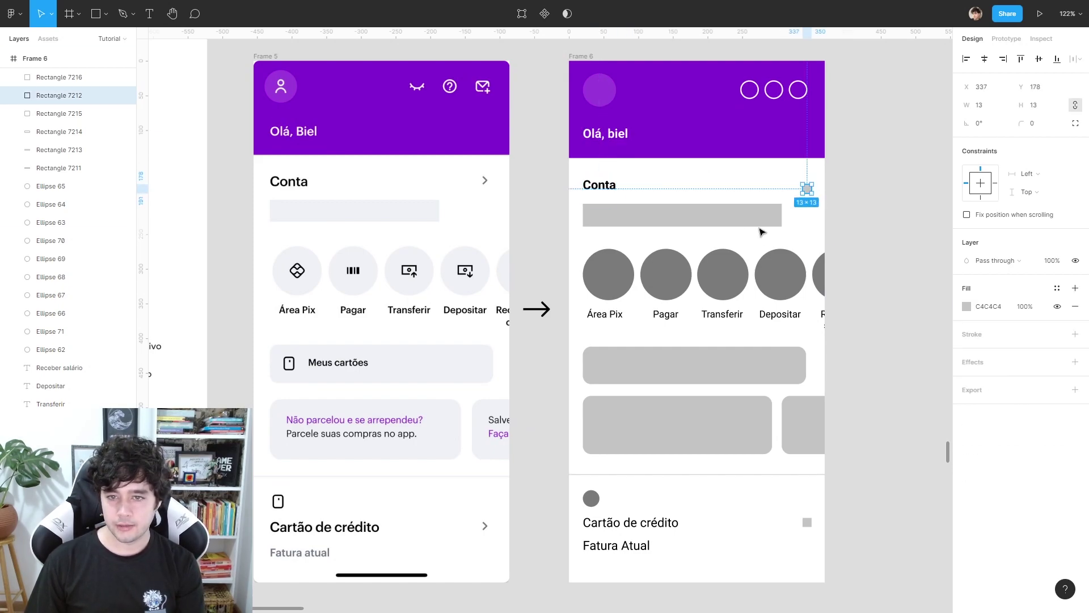
pyautogui.click(736, 221)
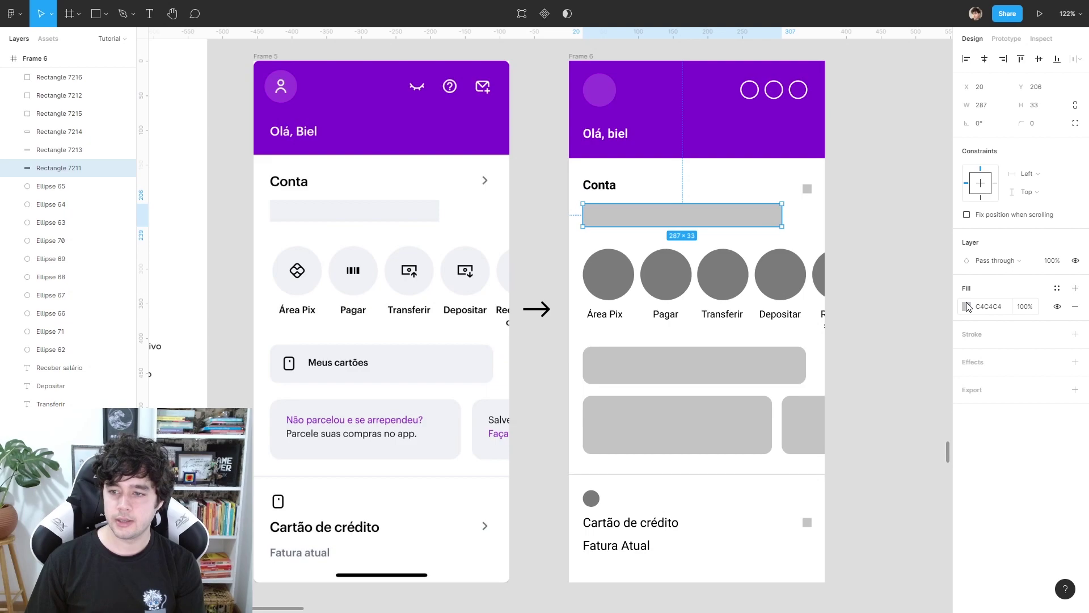
pyautogui.click(967, 307)
pyautogui.click(832, 479)
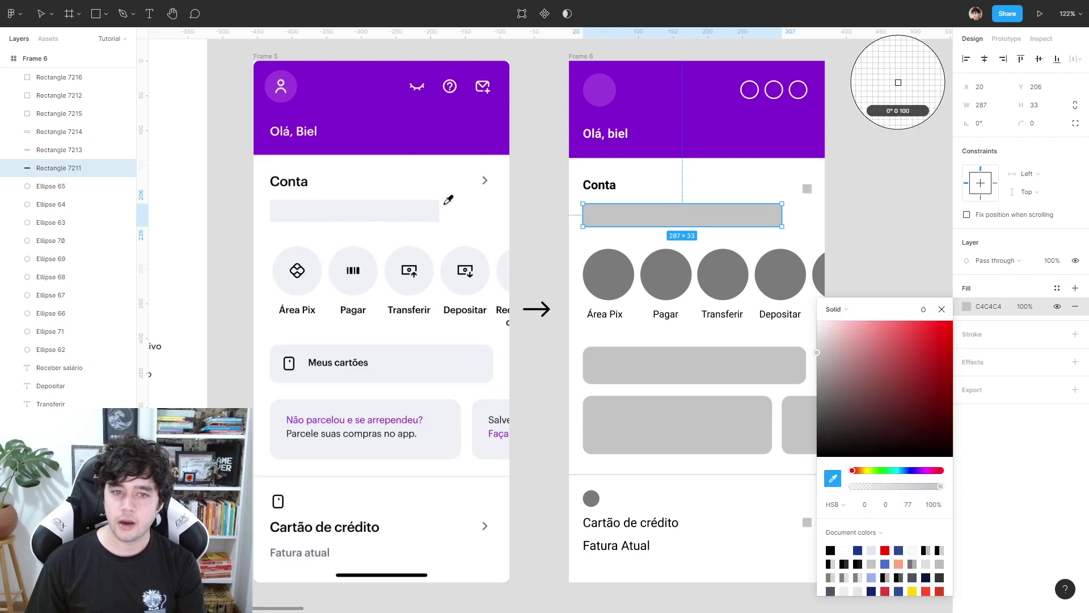
pyautogui.click(414, 208)
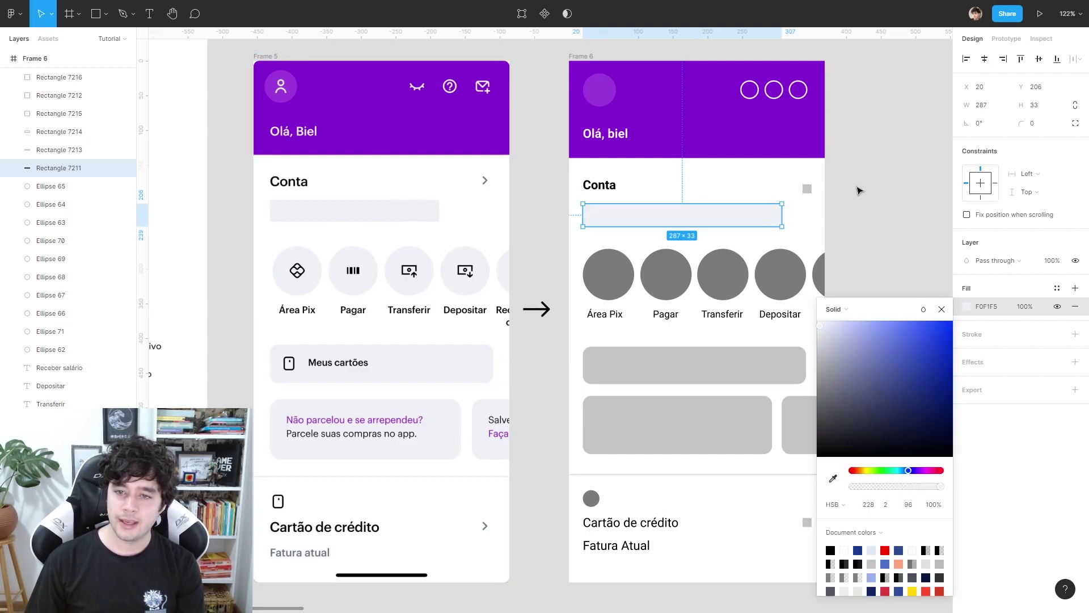
pyautogui.click(898, 194)
# Give all five shortcut circles Frame 5's light grey fill.
pyautogui.click(608, 274)
pyautogui.keyDown('shift'); pyautogui.click(666, 274); pyautogui.keyUp('shift')
pyautogui.keyDown('shift'); pyautogui.click(723, 274); pyautogui.keyUp('shift')
pyautogui.keyDown('shift'); pyautogui.click(780, 274); pyautogui.keyUp('shift')
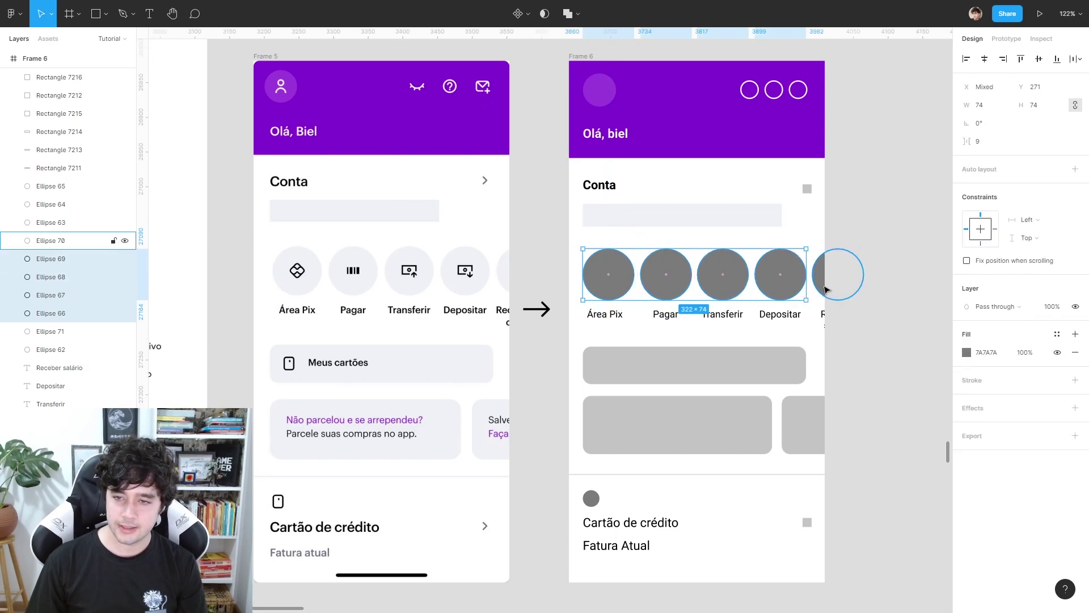
pyautogui.keyDown('shift'); pyautogui.click(826, 289); pyautogui.keyUp('shift')
pyautogui.click(967, 353)
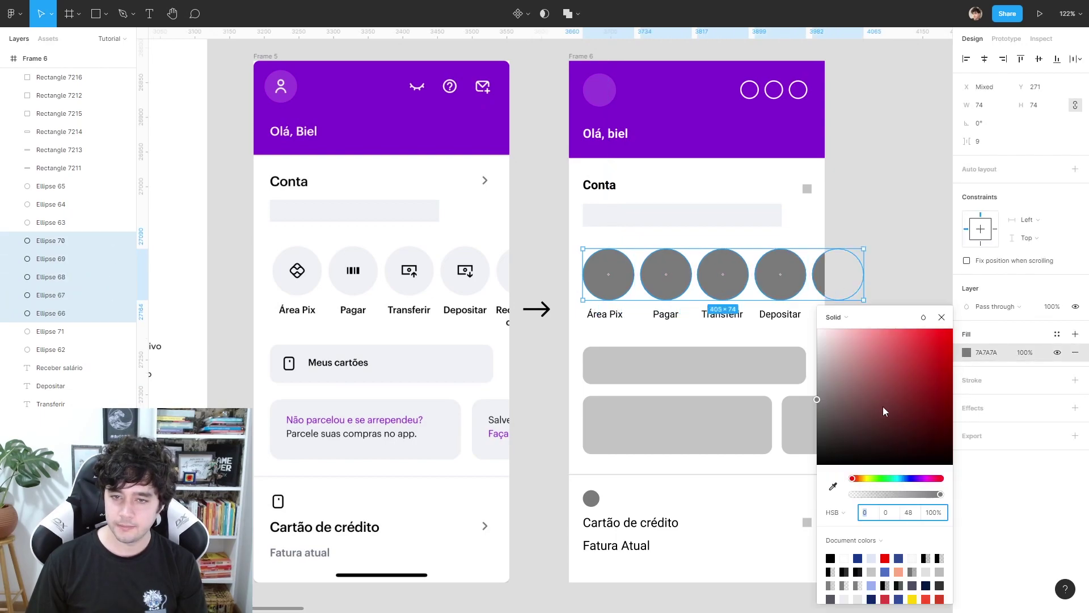
pyautogui.click(427, 253)
pyautogui.press('Escape')
# Set the Área Pix, Pagar, Transferir, Depositar and last shortcut labels to Medium weight.
pyautogui.click(612, 320)
pyautogui.keyDown('shift'); pyautogui.click(666, 314); pyautogui.keyUp('shift')
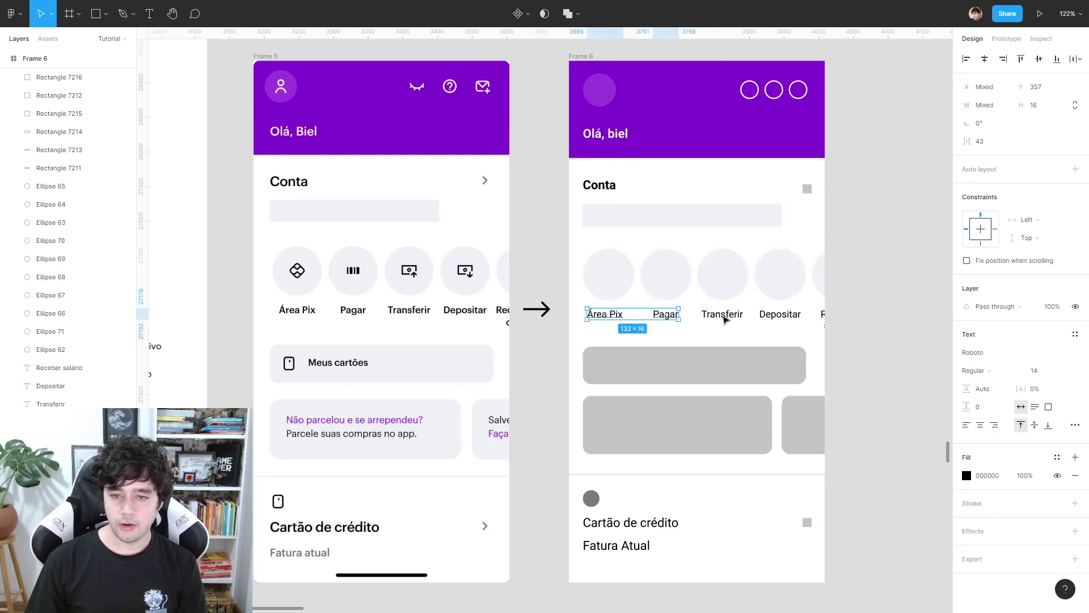
pyautogui.keyDown('shift'); pyautogui.click(722, 313); pyautogui.keyUp('shift')
pyautogui.keyDown('shift'); pyautogui.click(780, 313); pyautogui.keyUp('shift')
pyautogui.keyDown('shift'); pyautogui.click(818, 311); pyautogui.keyUp('shift')
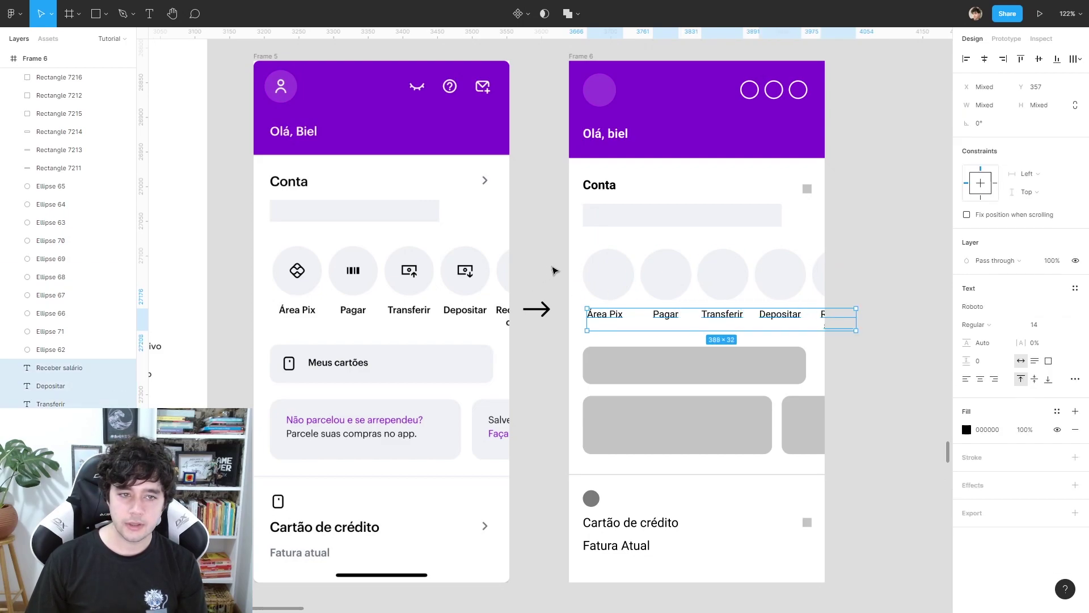
pyautogui.click(1003, 325)
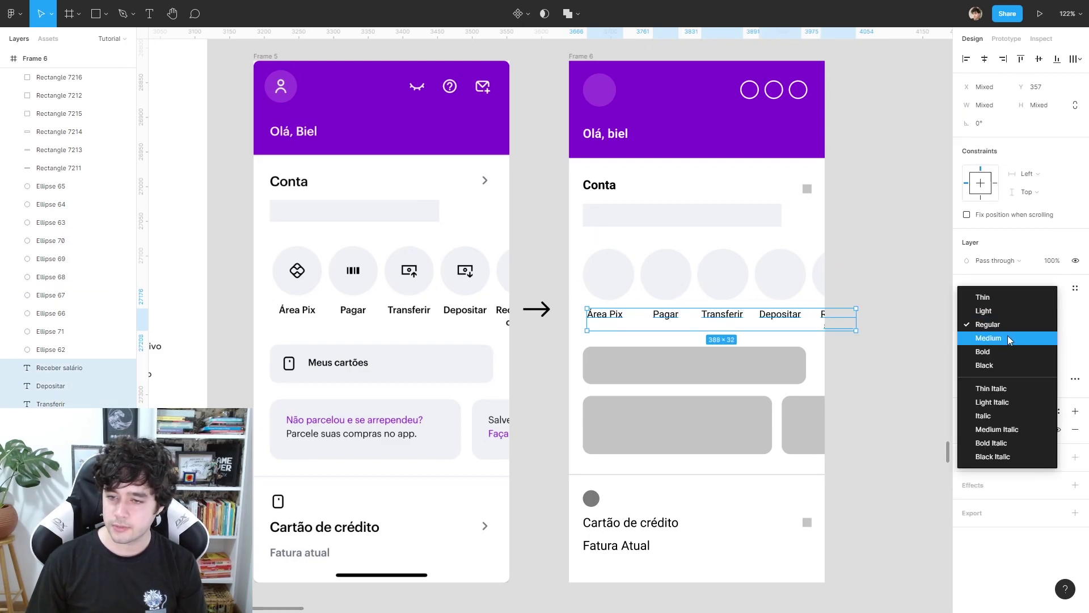
pyautogui.click(1009, 338)
pyautogui.click(908, 315)
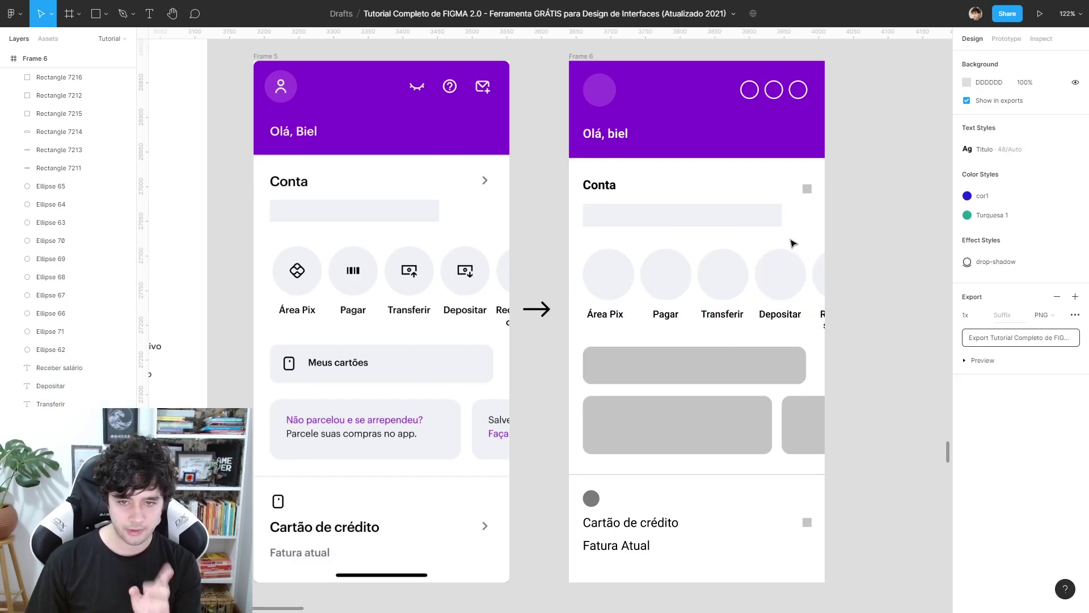
# Match the Área Pix label colour to Frame 5's dark text colour.
pyautogui.click(621, 320)
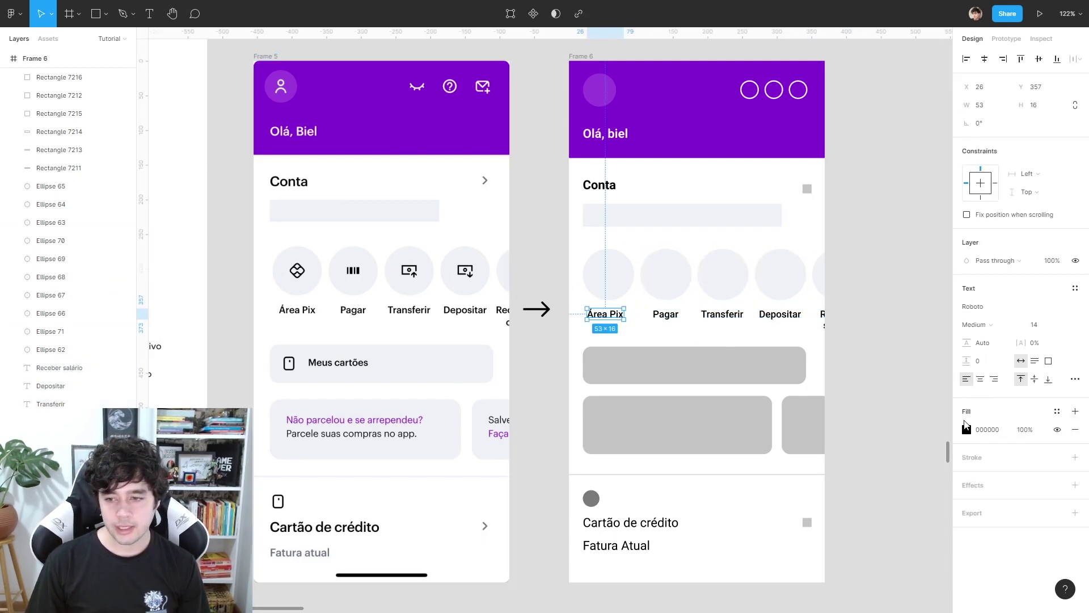
pyautogui.click(967, 429)
pyautogui.click(830, 488)
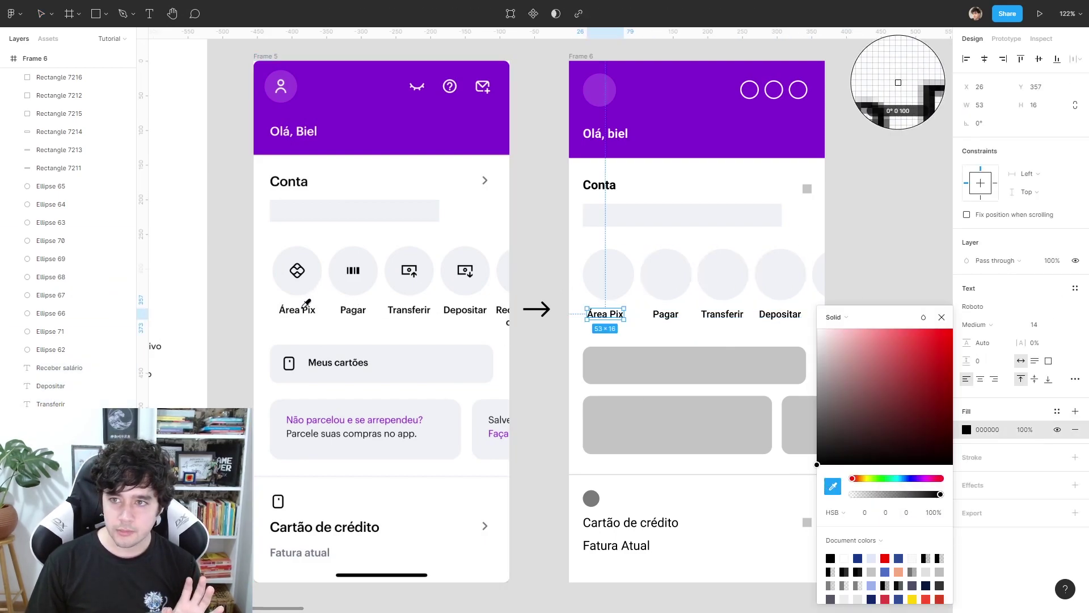
pyautogui.click(307, 309)
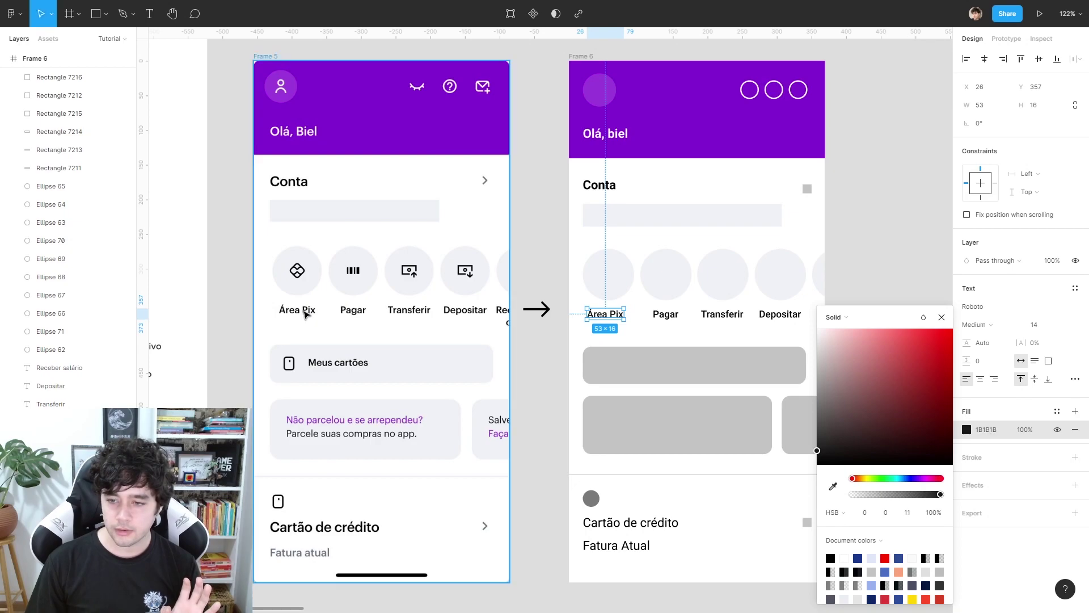
pyautogui.click(645, 333)
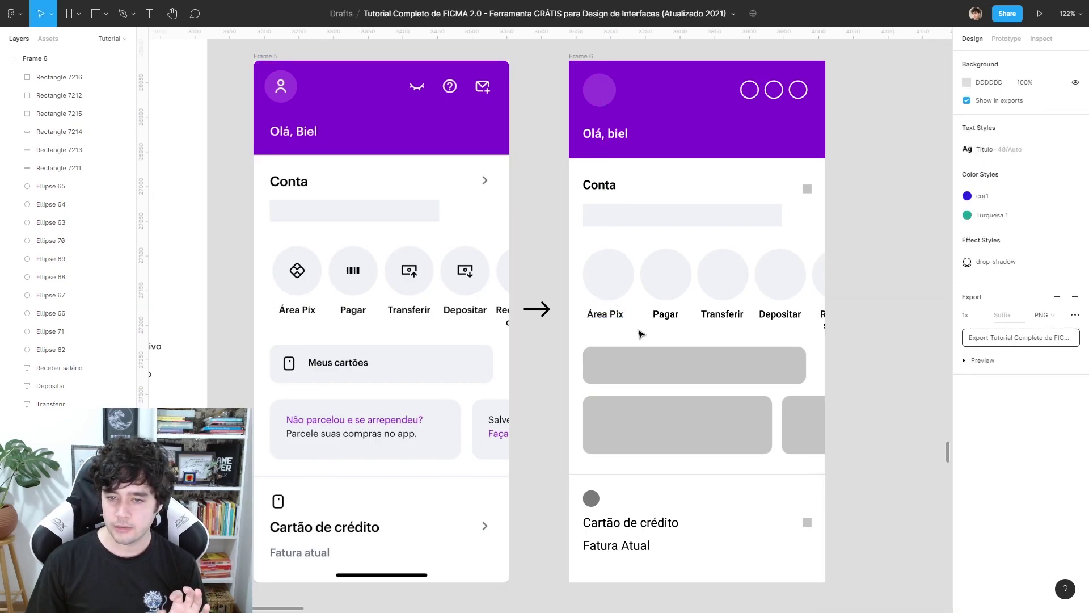
pyautogui.click(621, 323)
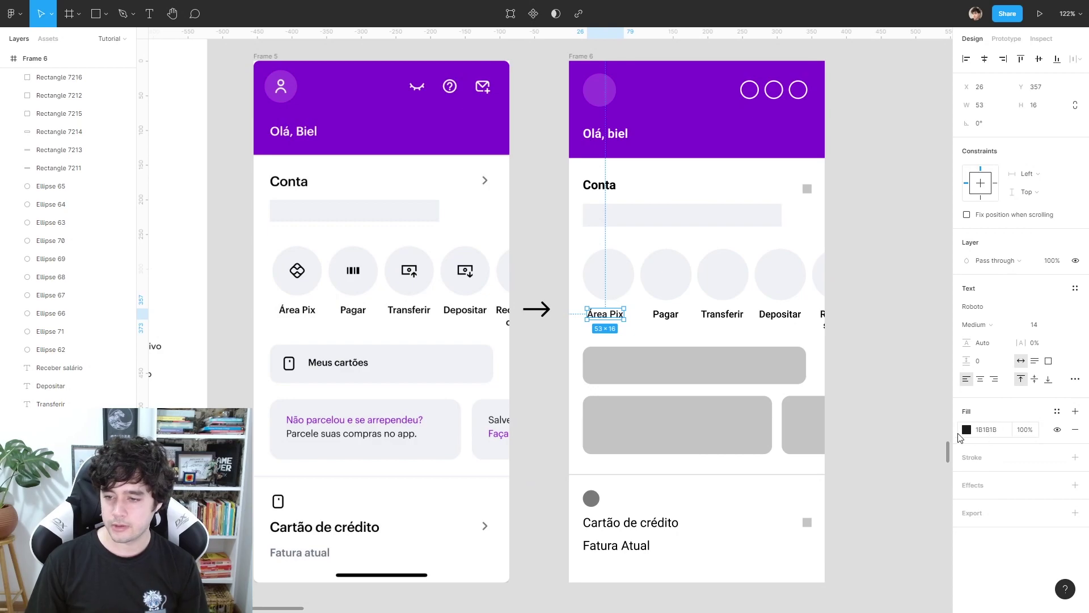
pyautogui.click(648, 335)
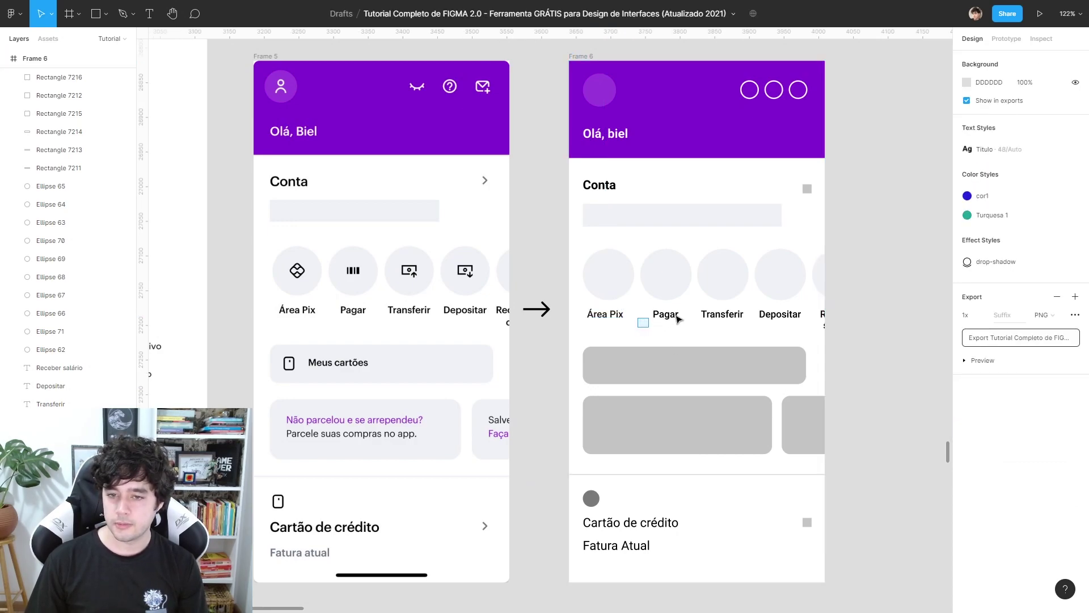
pyautogui.moveTo(678, 319); pyautogui.dragTo(885, 324)
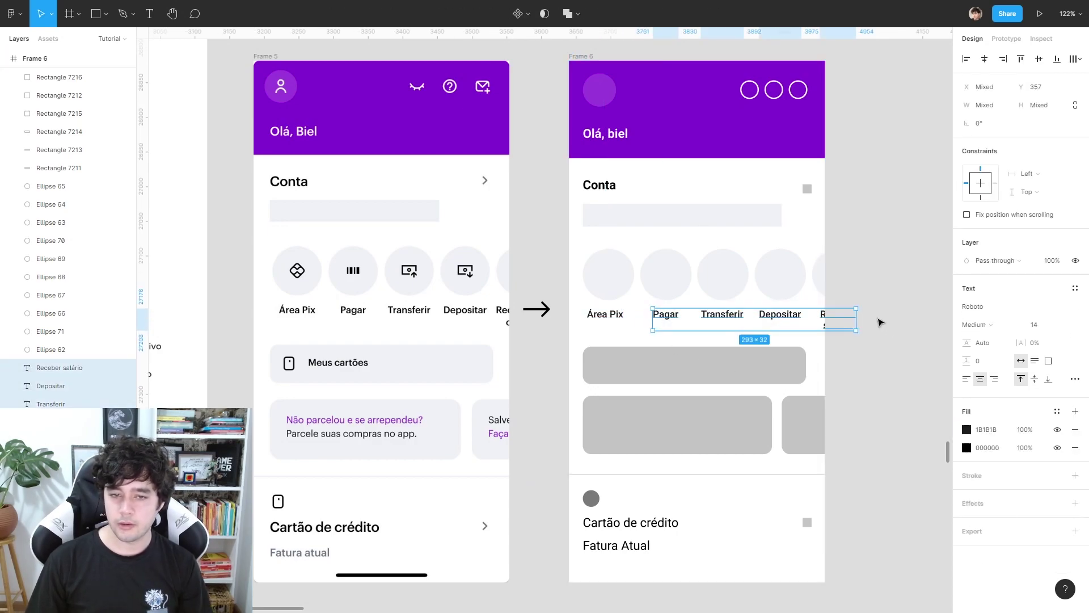
# Remove the Conta heading's extra black fill and make 'Cartão de crédito' bold.
pyautogui.click(599, 185)
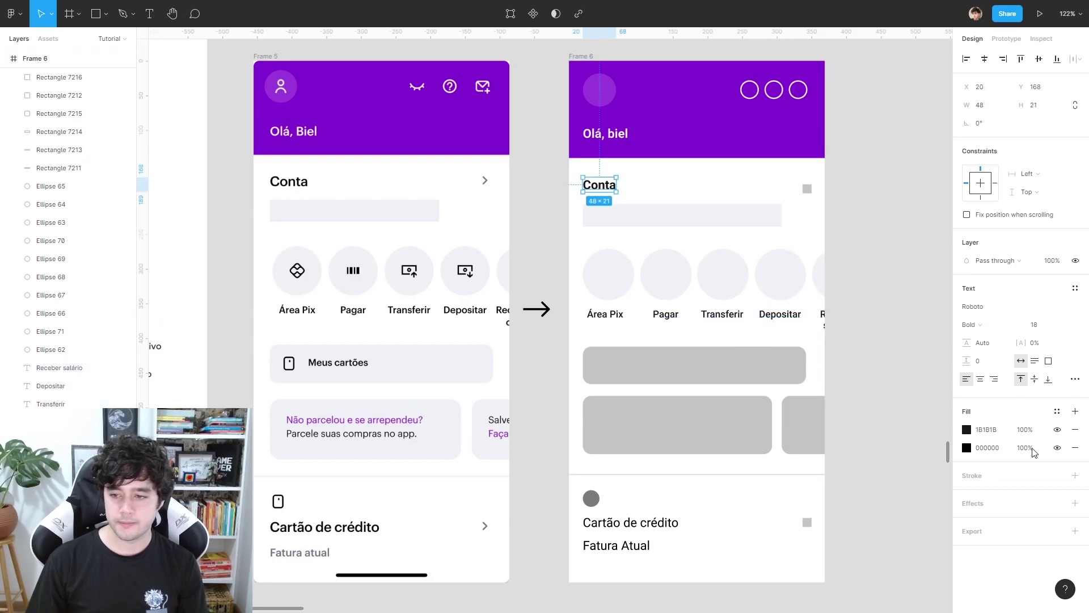
pyautogui.click(1075, 448)
pyautogui.click(900, 284)
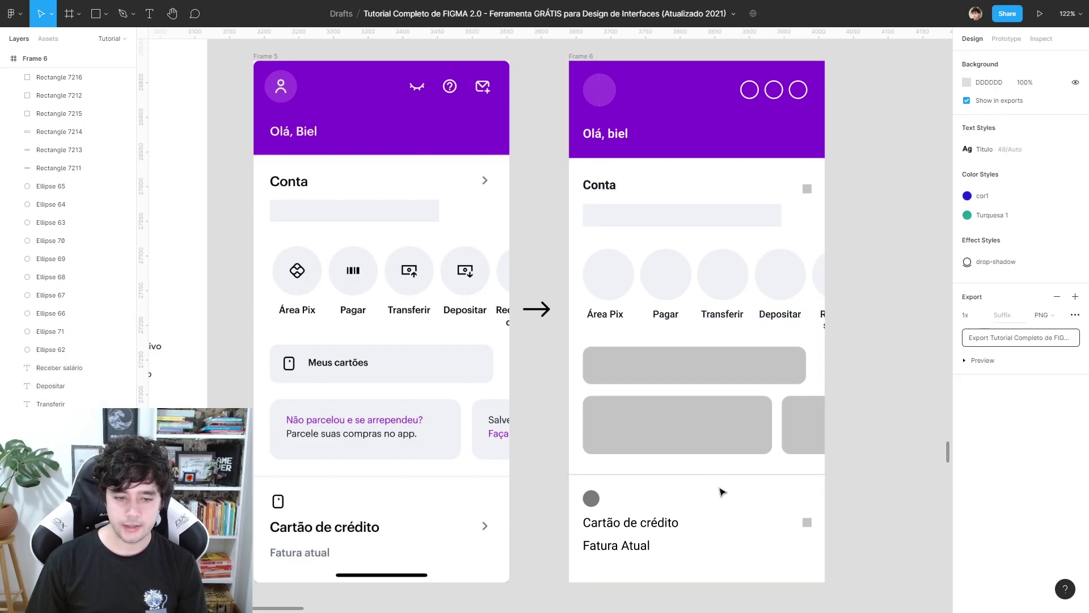
pyautogui.click(677, 524)
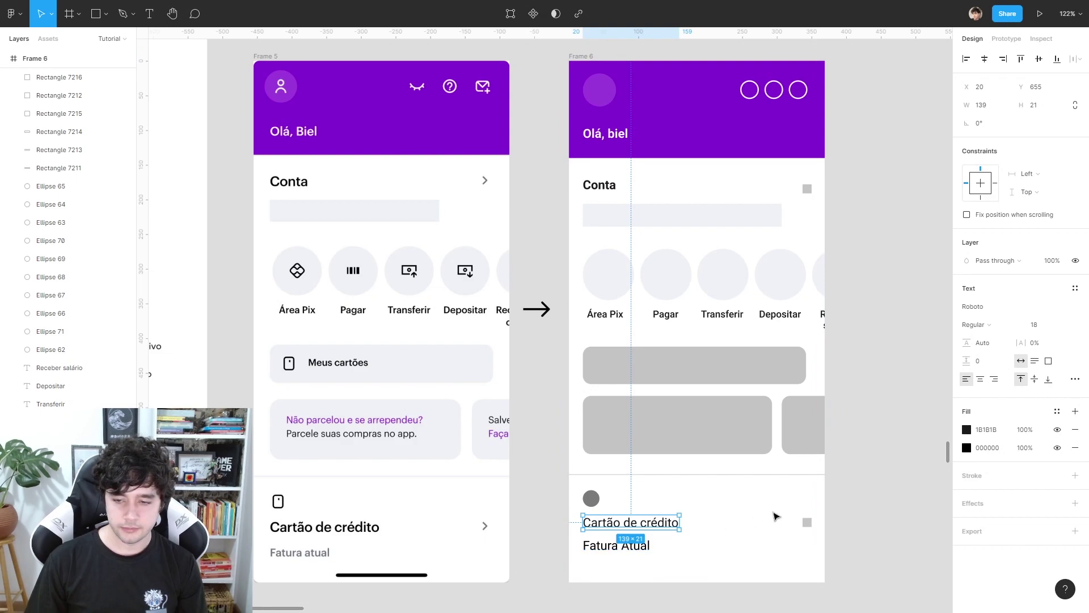
pyautogui.hotkey('ctrl', 'b')
# Fill the bar below the shortcuts with Frame 5's light Meus cartões box colour.
pyautogui.click(652, 368)
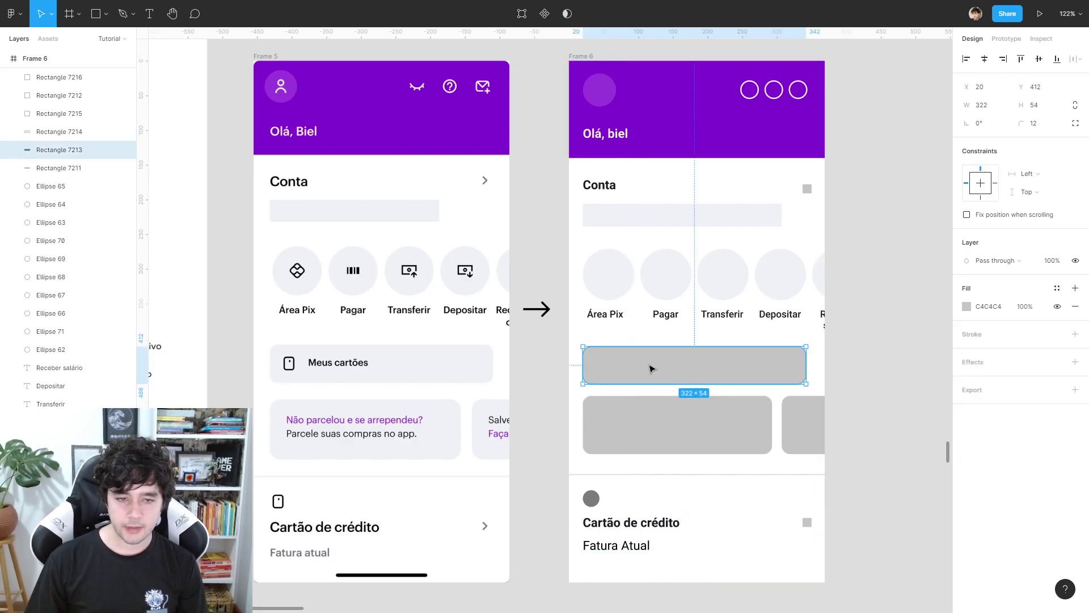
pyautogui.click(967, 307)
pyautogui.click(833, 478)
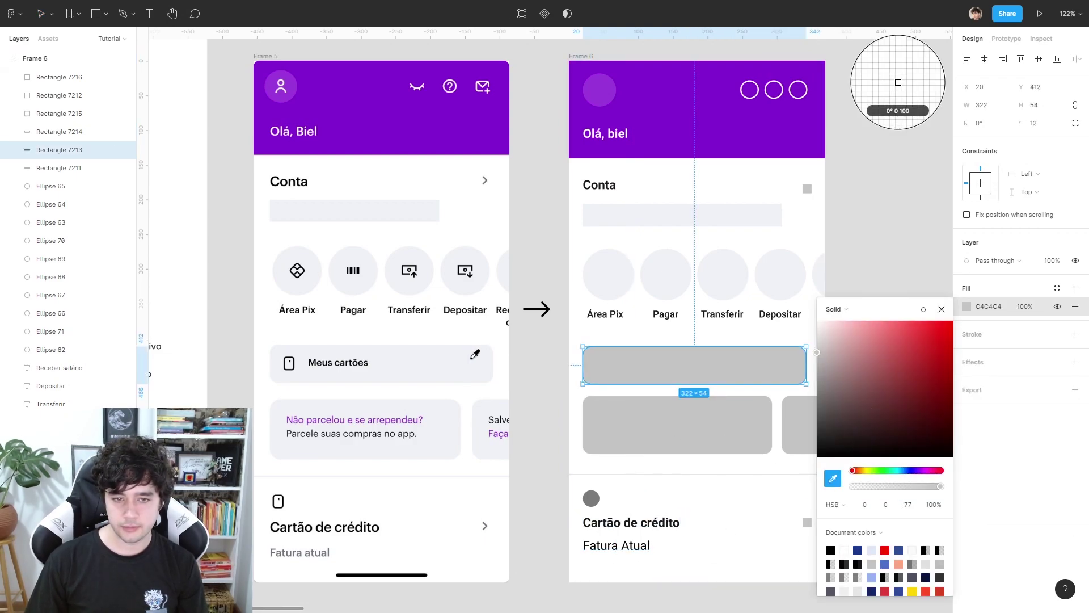
pyautogui.click(471, 360)
# Give both grey cards Frame 5's light card colour, then select the Área Pix label to copy.
pyautogui.click(658, 433)
pyautogui.keyDown('shift'); pyautogui.click(802, 423); pyautogui.keyUp('shift')
pyautogui.click(967, 353)
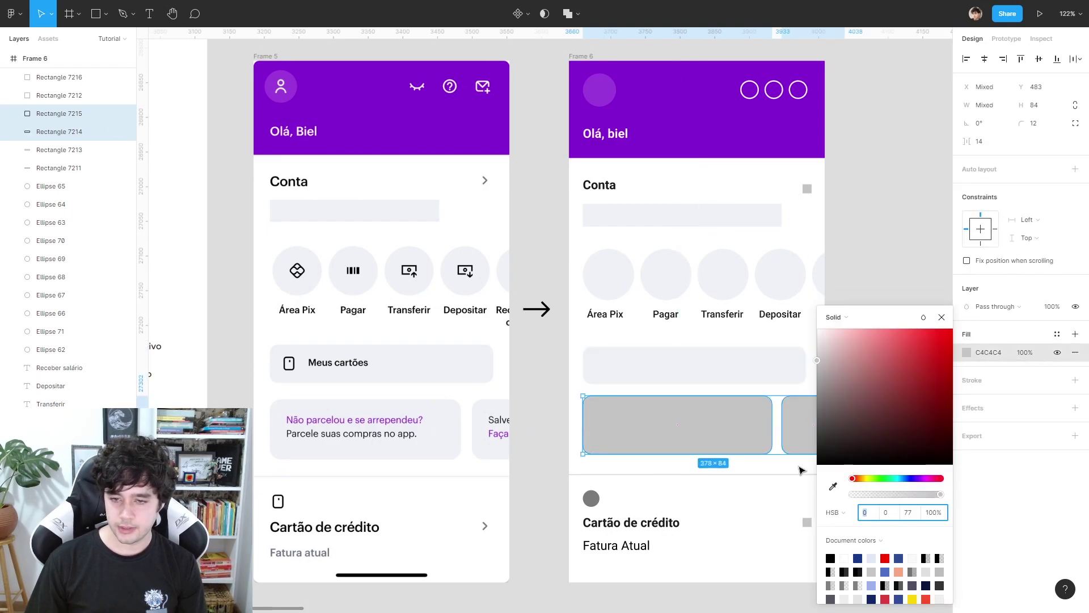
pyautogui.click(833, 487)
pyautogui.click(483, 423)
pyautogui.click(885, 243)
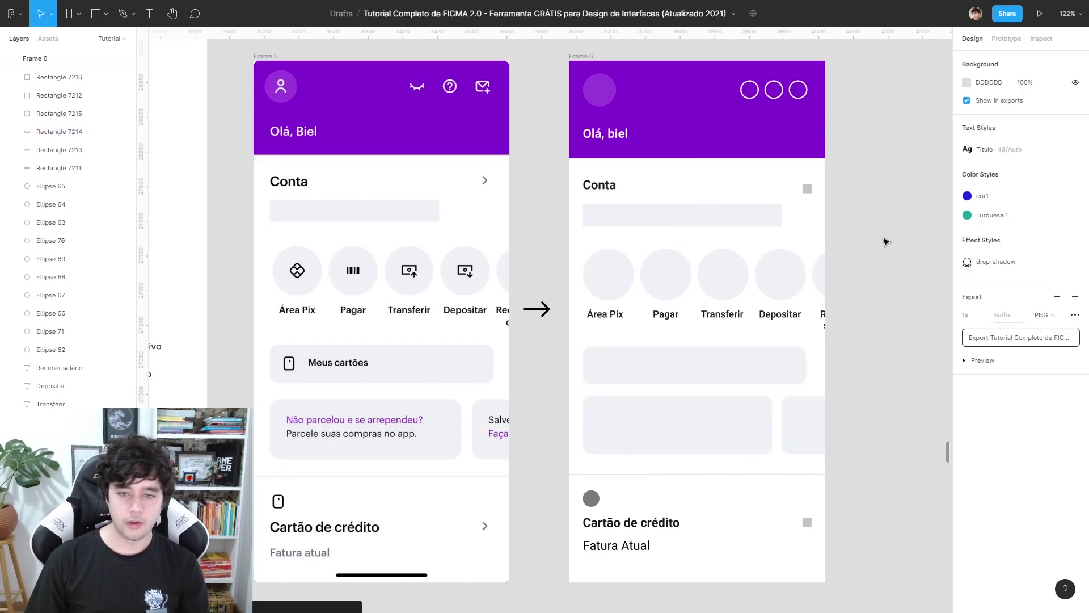
pyautogui.click(638, 317)
pyautogui.click(635, 370)
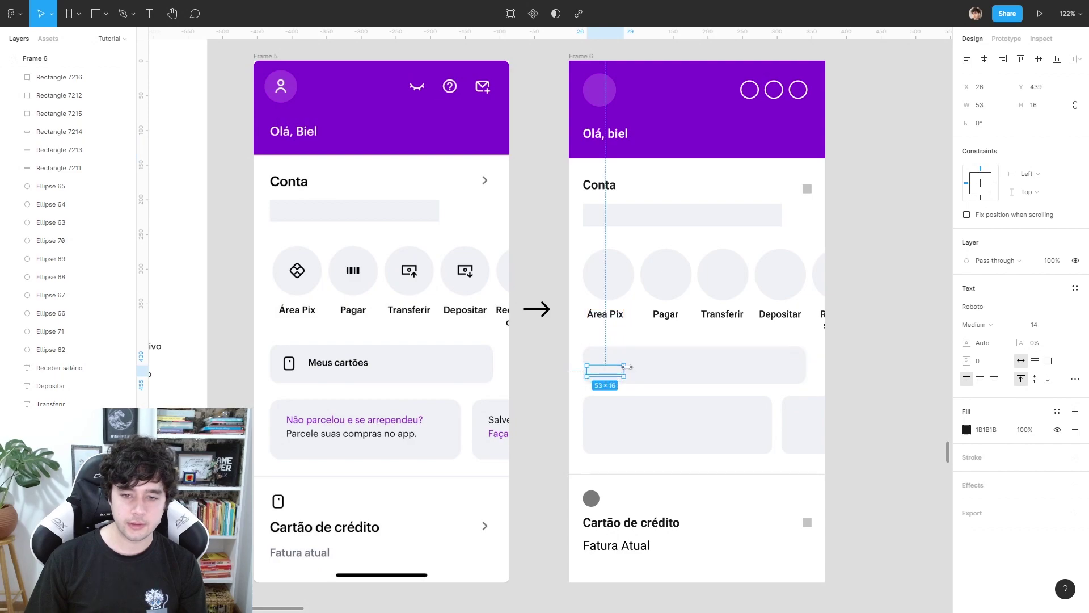
# Paste the copied label into the light bar and rename it 'Meus cartões'.
pyautogui.write('Área Pix')
pyautogui.moveTo(615, 372); pyautogui.dragTo(658, 373)
pyautogui.doubleClick(658, 368)
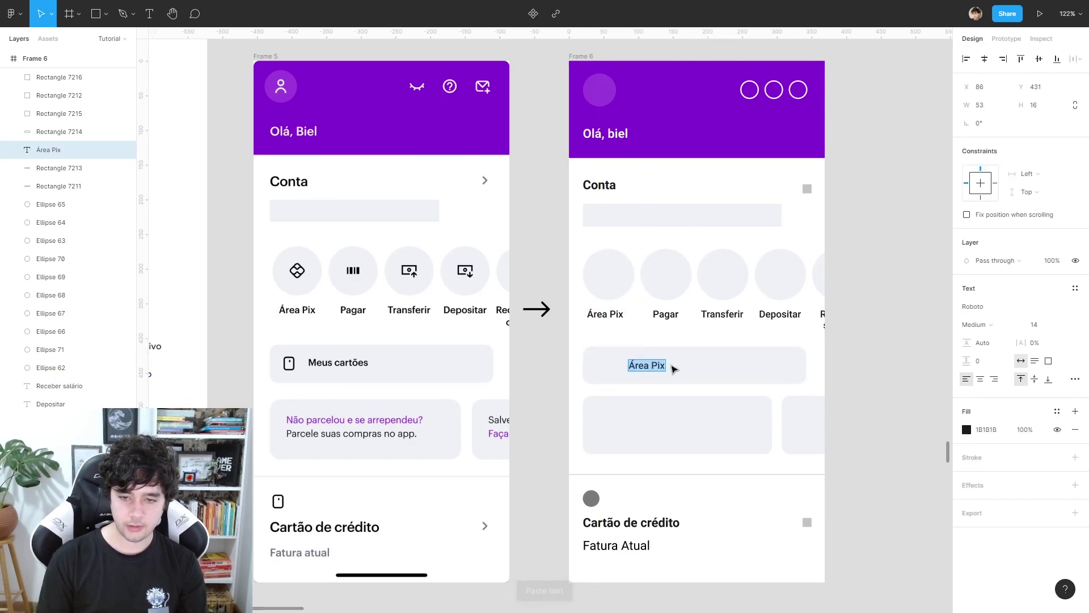
pyautogui.write('Meus cartões')
pyautogui.press('Escape')
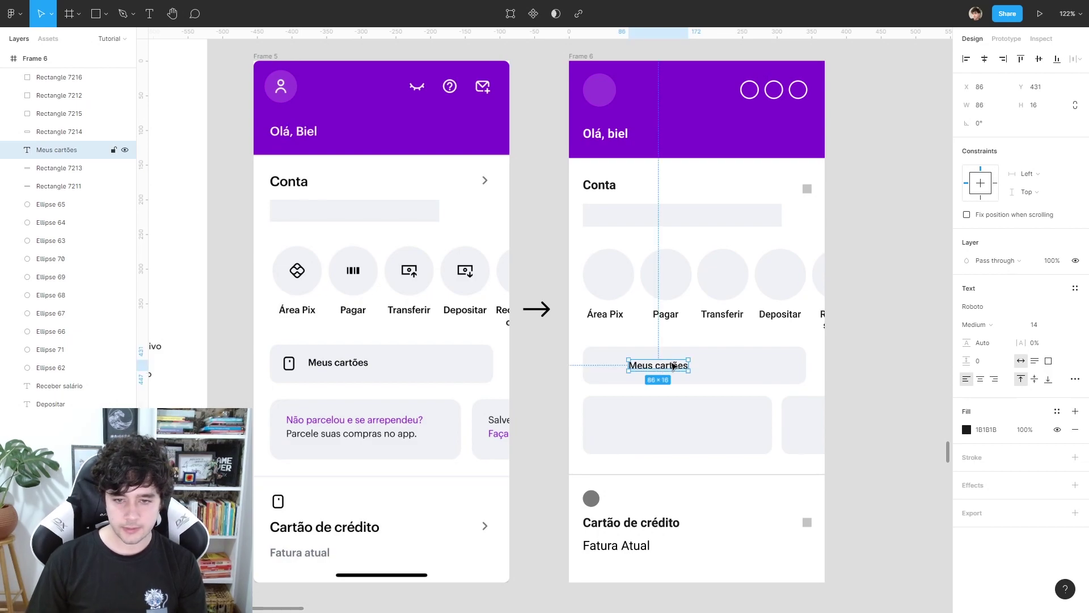
# Add Regular-weight promo text 'Não parcelou e se arrependeu? Parcele suas compras no app.' to the first card, copied into the second.
pyautogui.moveTo(674, 366)
pyautogui.mouseDown()
pyautogui.moveTo(657, 367)
pyautogui.moveTo(659, 426)
pyautogui.moveTo(640, 422)
pyautogui.mouseUp()
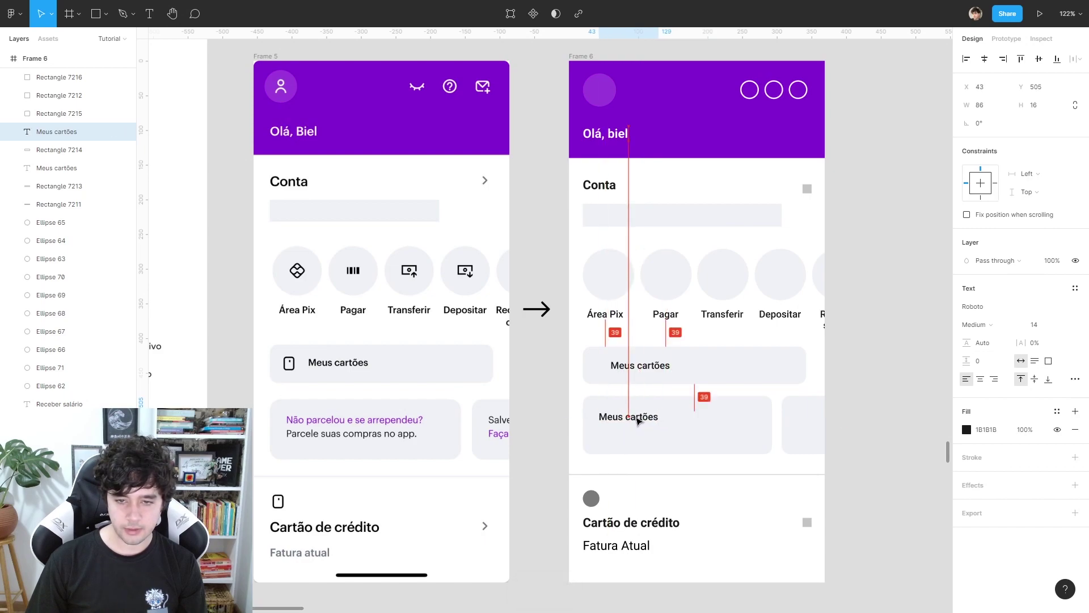
pyautogui.doubleClick(640, 422)
pyautogui.write('N')
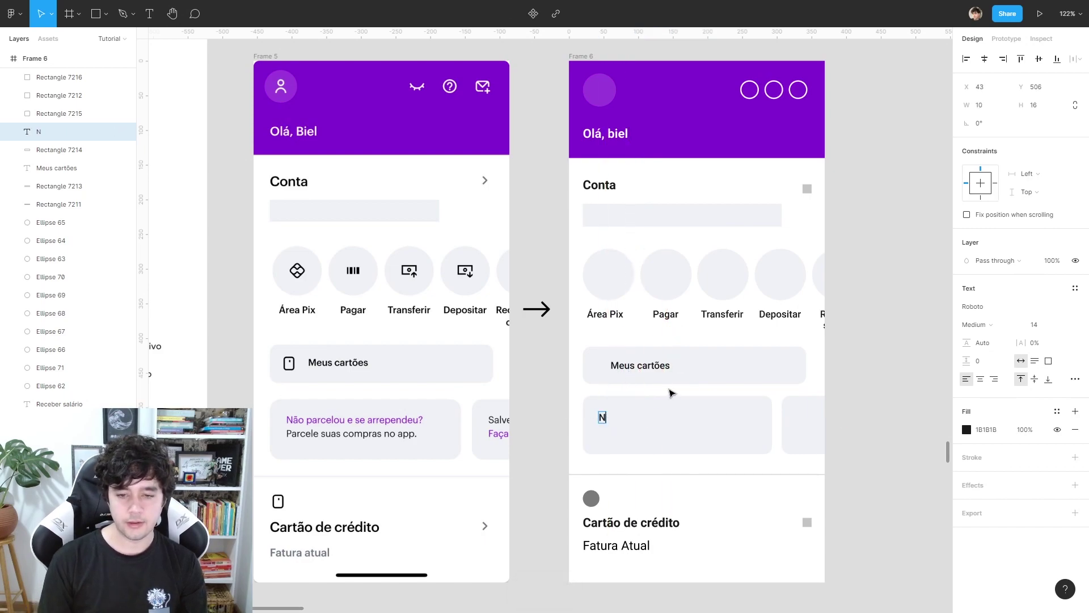
pyautogui.write('ão parcelou e se arrependeu?')
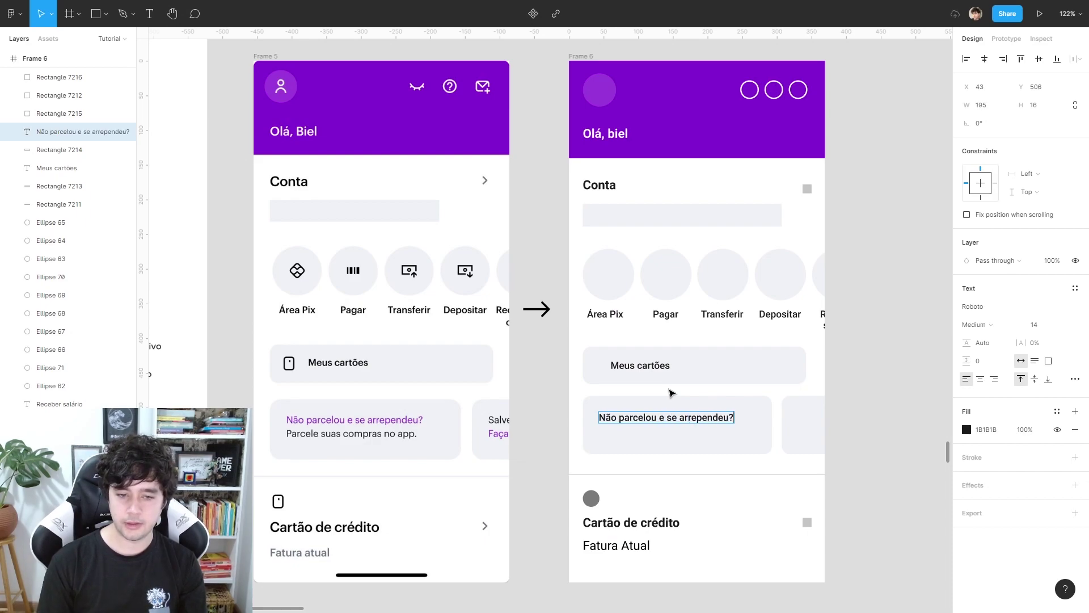
pyautogui.press('Return')
pyautogui.write('Parcele suas compras no app.')
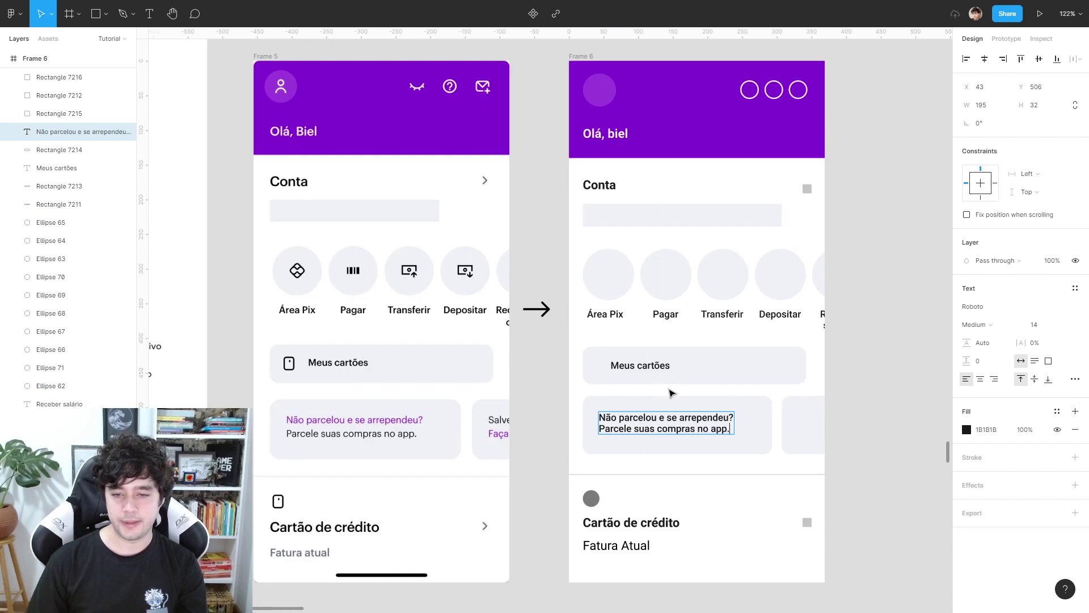
pyautogui.press('Escape')
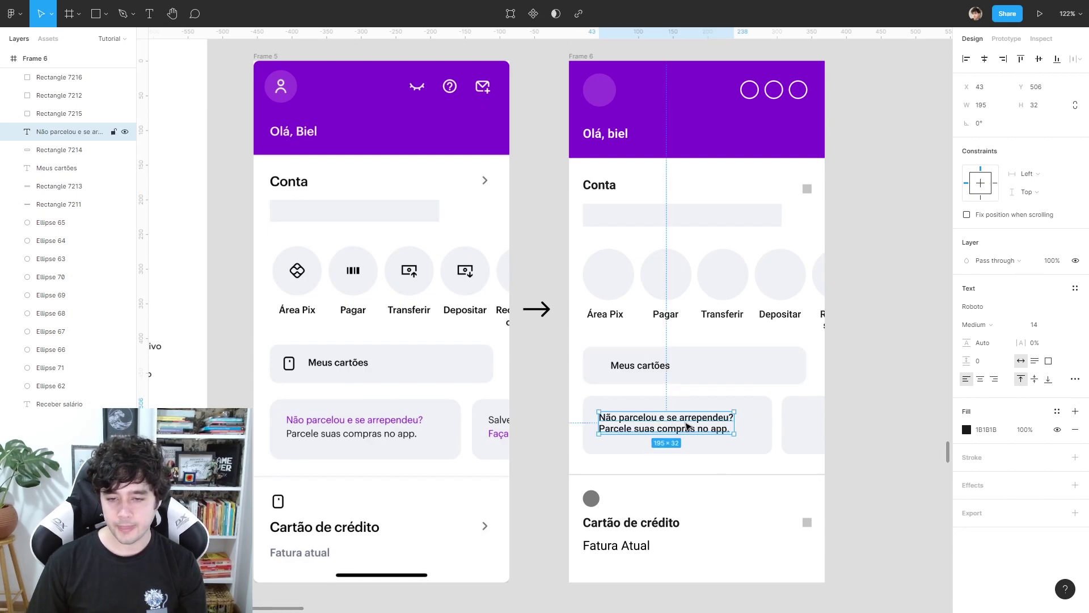
pyautogui.hotkey('ctrl', 'alt', ',')
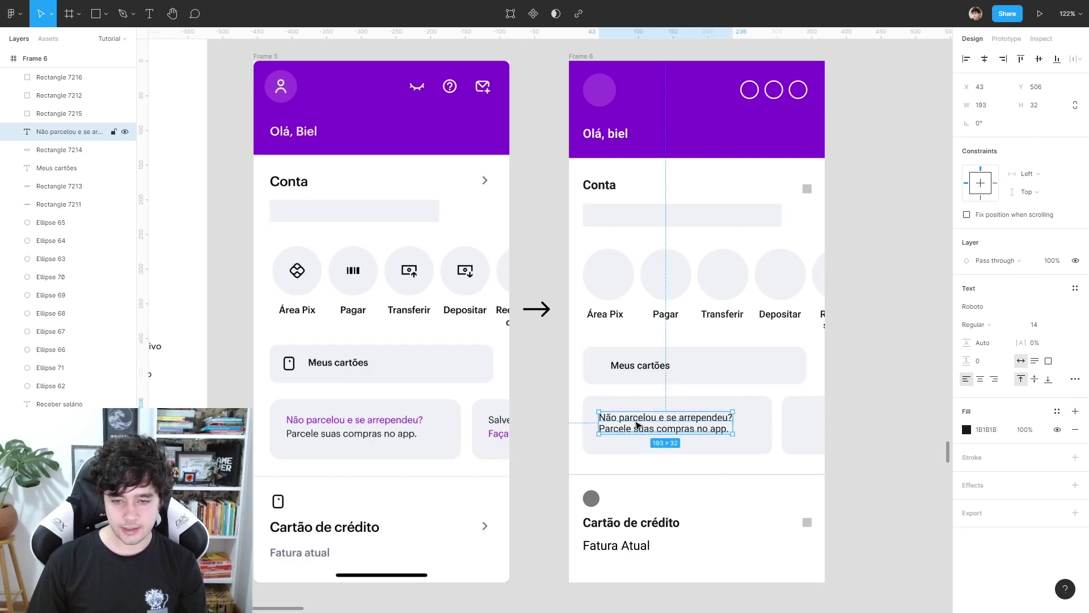
pyautogui.moveTo(628, 423); pyautogui.dragTo(810, 425)
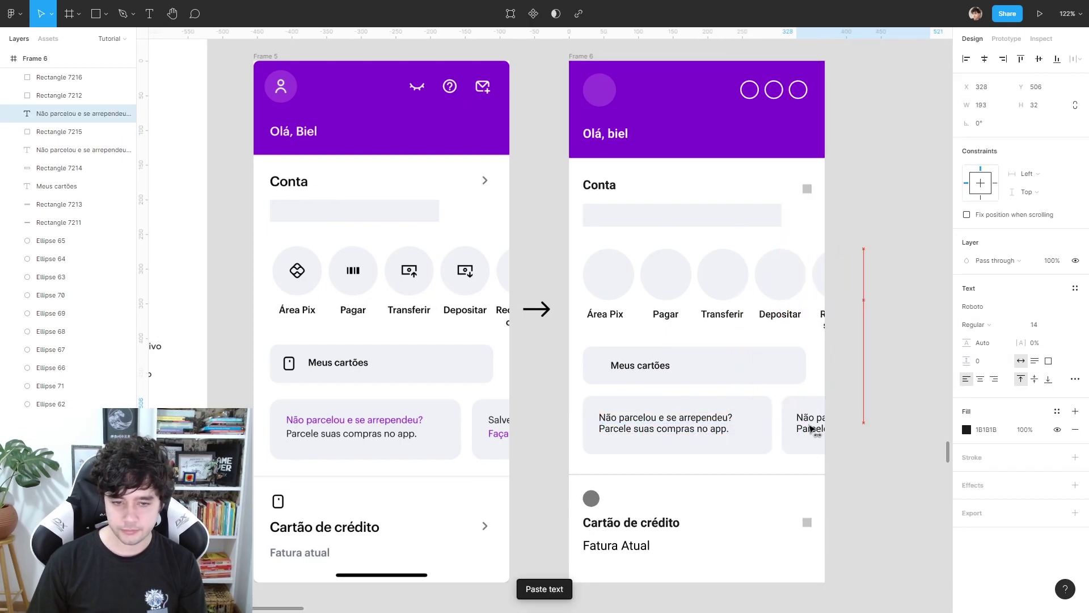
# Replace the duplicated card text with placeholder text 'Salve bnlbalbala'.
pyautogui.doubleClick(809, 426)
pyautogui.write('Salve bn')
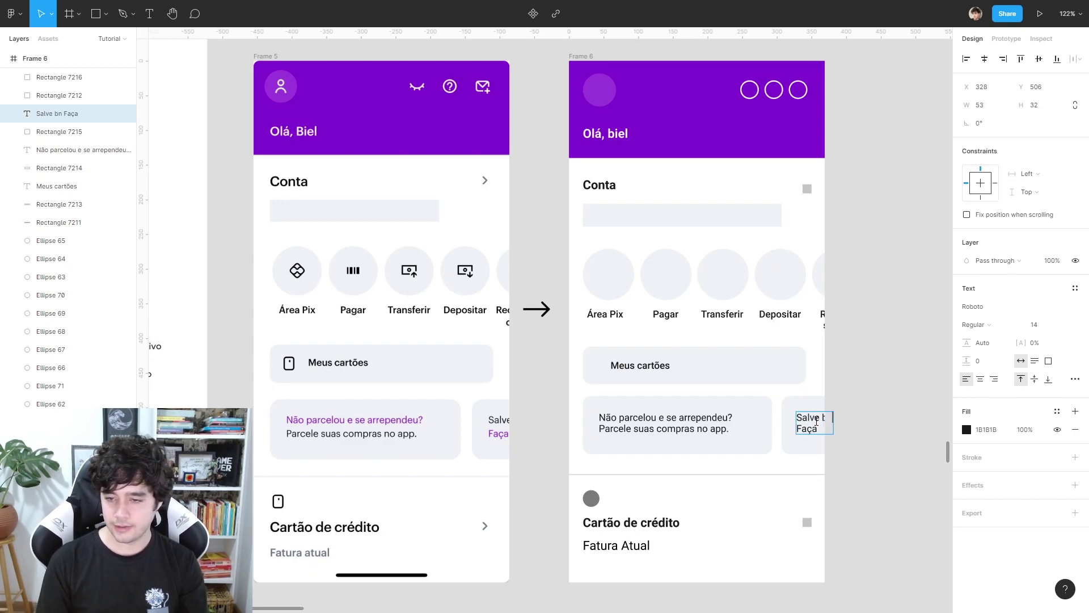
pyautogui.write('lbalbala')
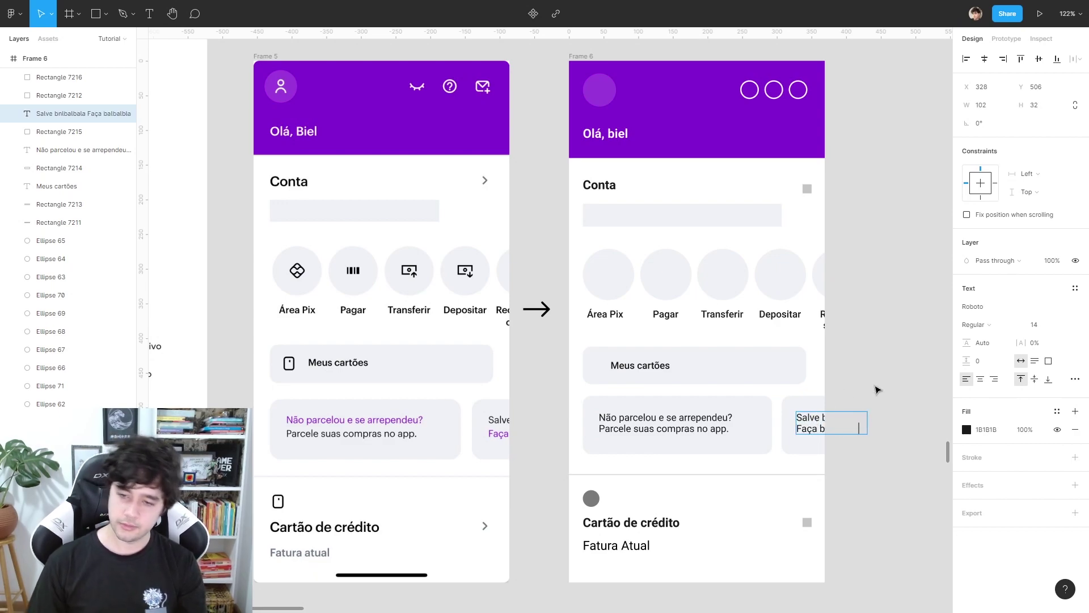
pyautogui.press('Escape')
# Colour the 'Não parcelou e se arrependeu?' line with Frame 5's purple via the eyedropper.
pyautogui.doubleClick(652, 417)
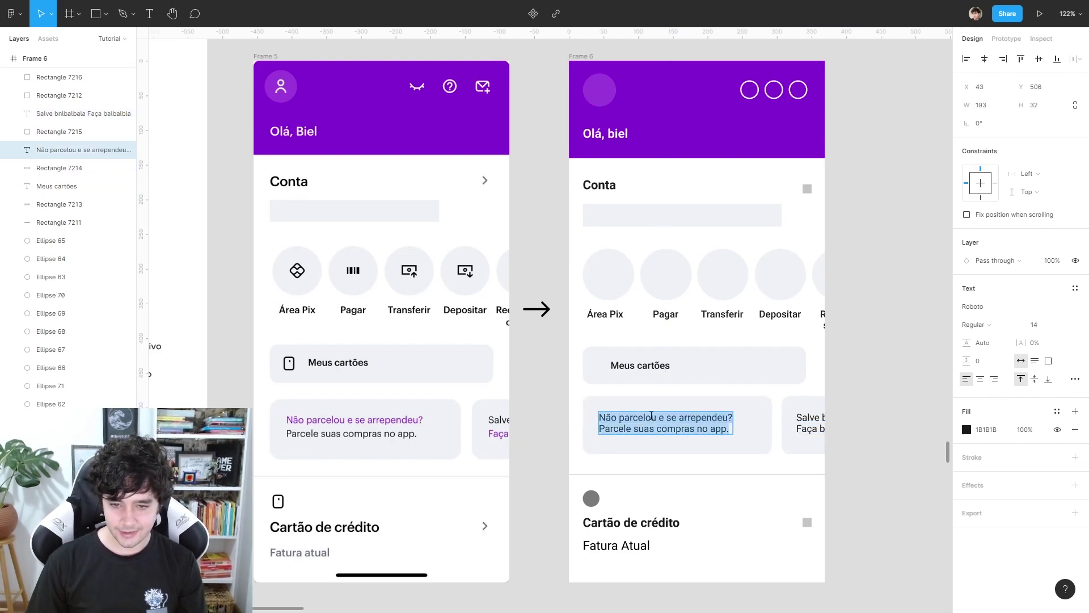
pyautogui.tripleClick(651, 416)
pyautogui.click(967, 430)
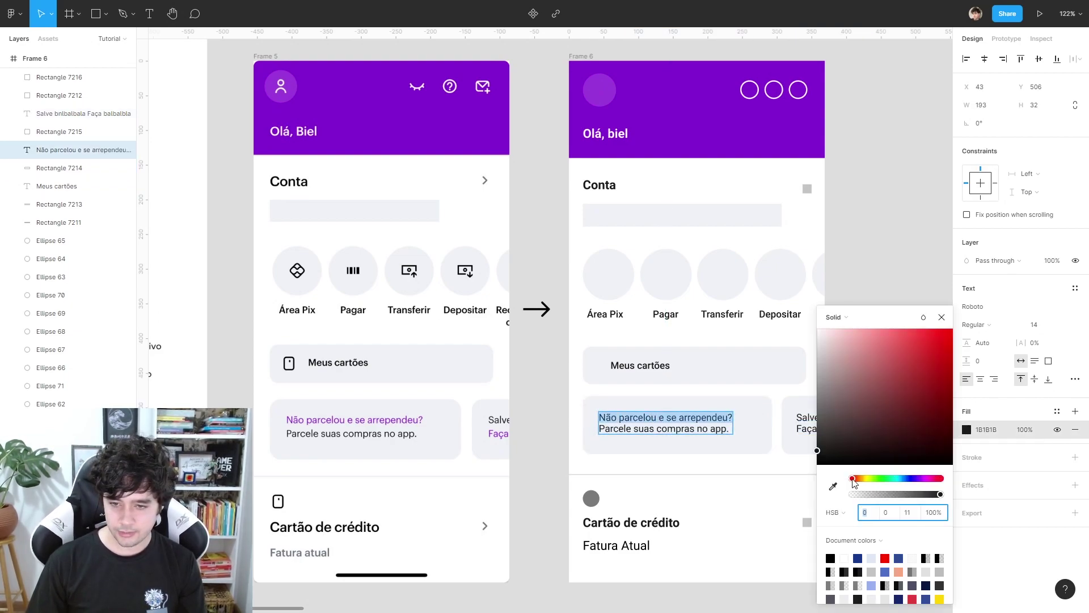
pyautogui.click(833, 486)
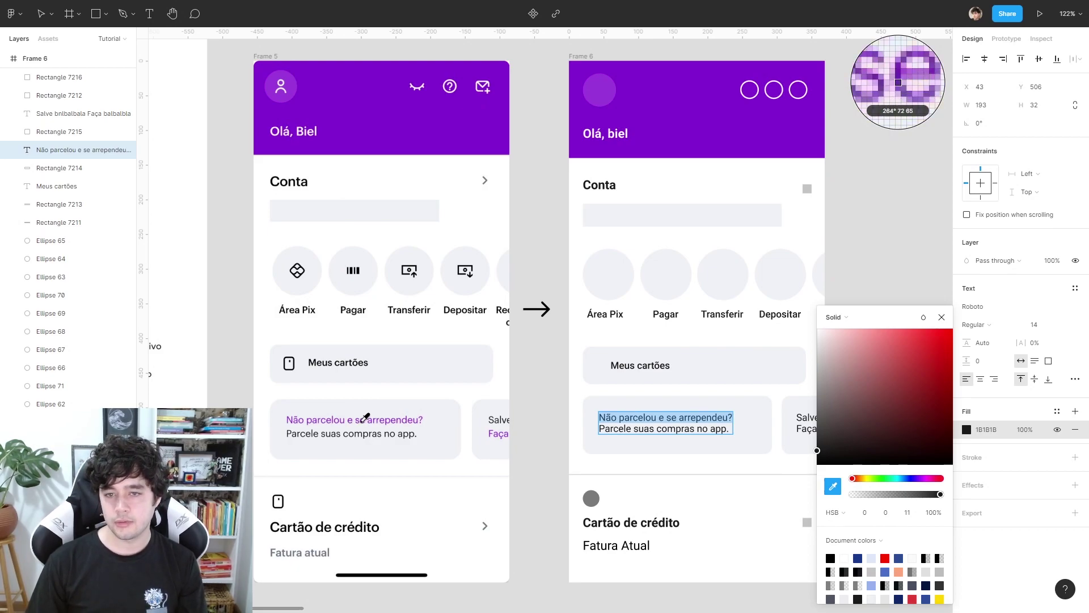
pyautogui.click(361, 422)
pyautogui.click(833, 487)
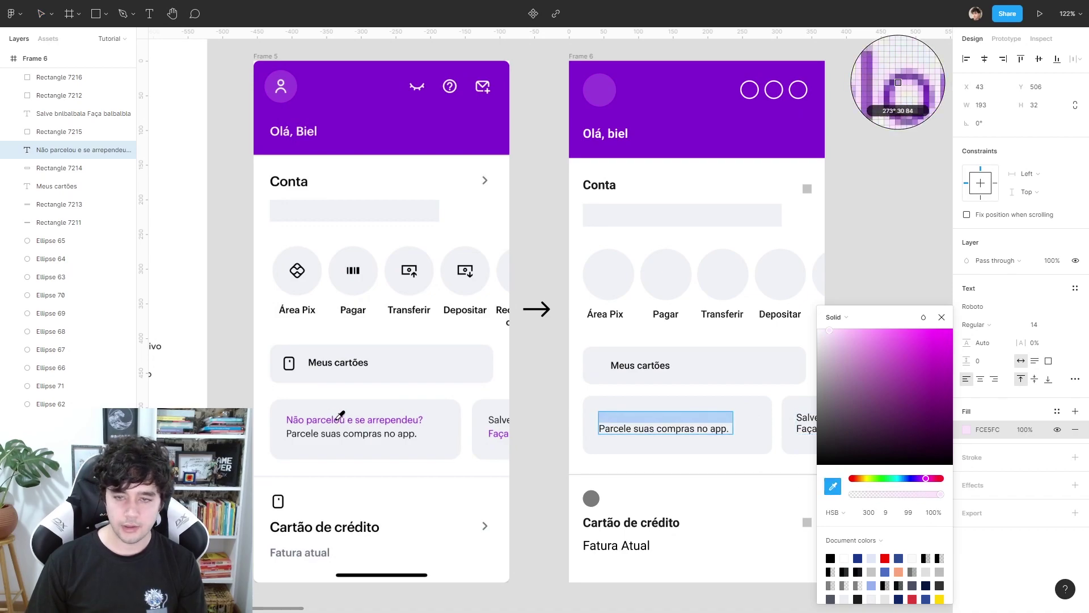
pyautogui.click(343, 418)
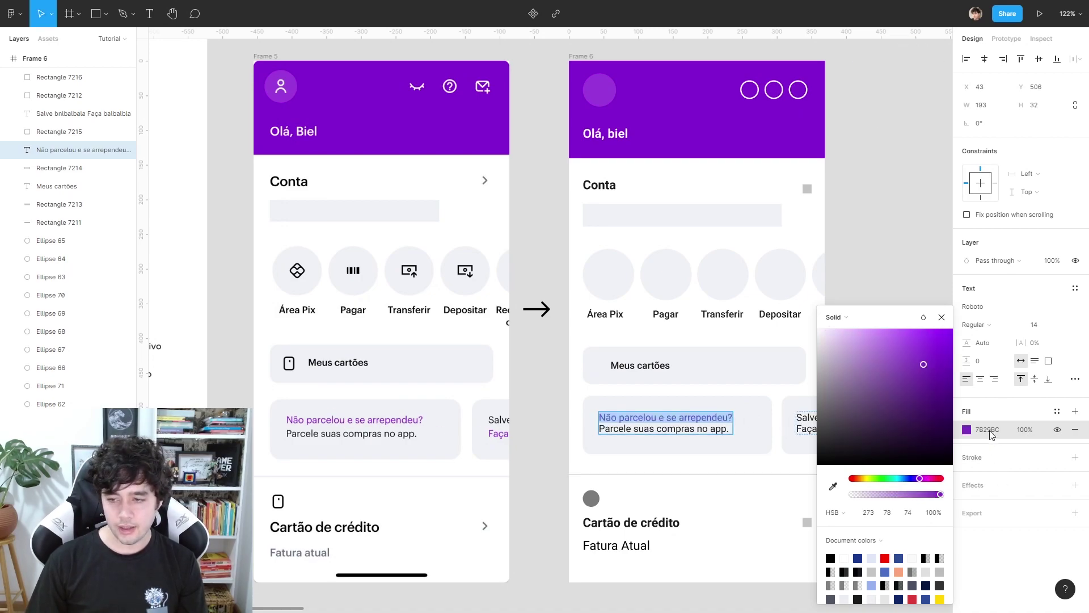
pyautogui.press('Escape')
# Apply purple 7B29BC to the Faça line in the second card's text.
pyautogui.click(817, 427)
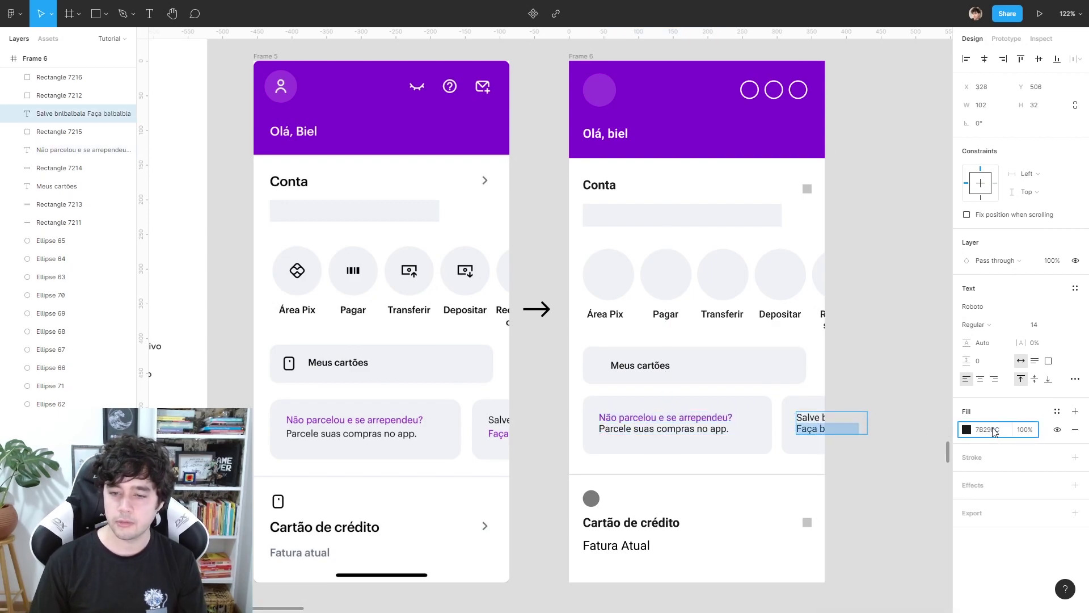
pyautogui.press('Return')
pyautogui.press('Escape')
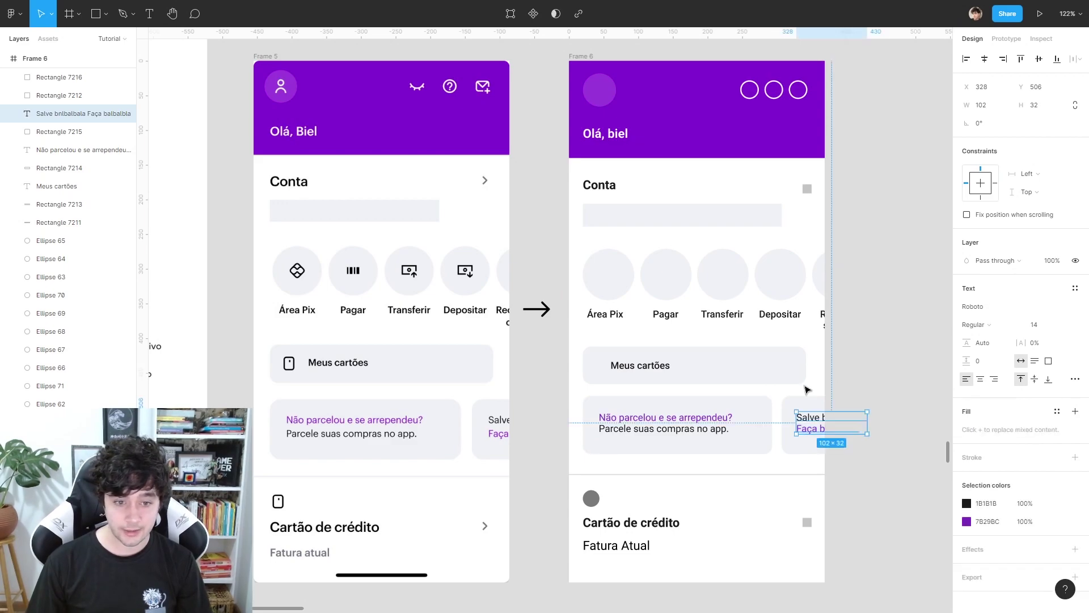
# Give Frame 6's divider line a 2 px stroke, sampled from Frame 5 and adjusted to E3E2E8.
pyautogui.click(737, 474)
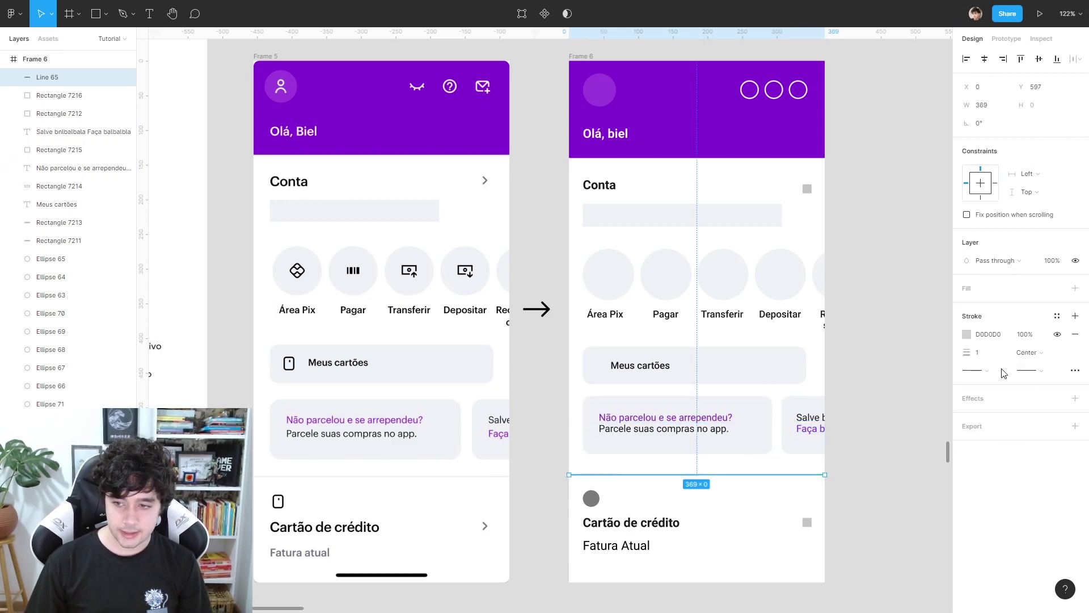
pyautogui.write('2')
pyautogui.press('Return')
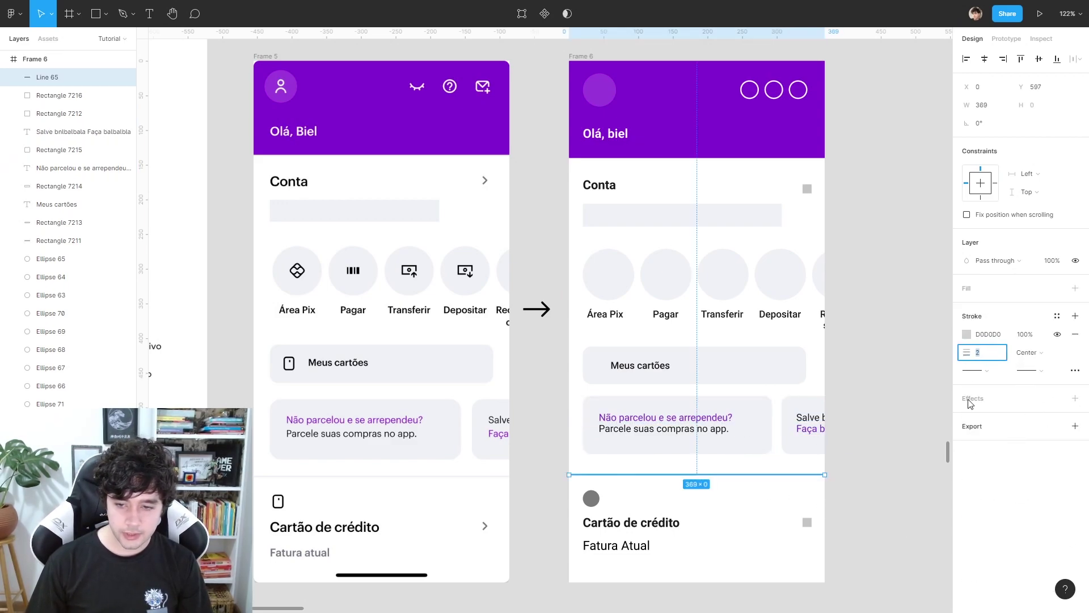
pyautogui.click(976, 335)
pyautogui.click(970, 335)
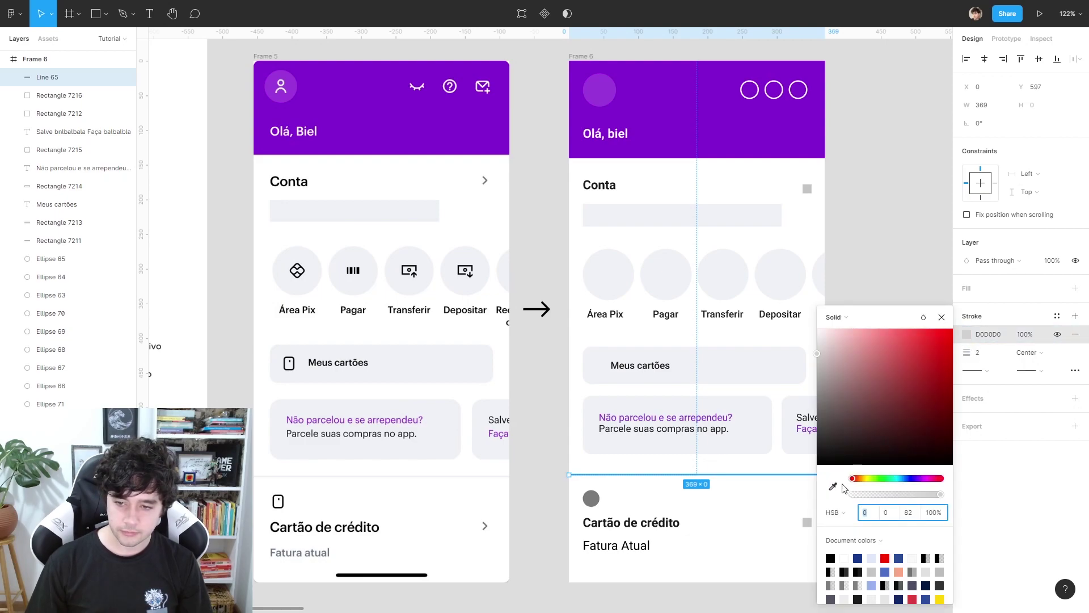
pyautogui.click(834, 487)
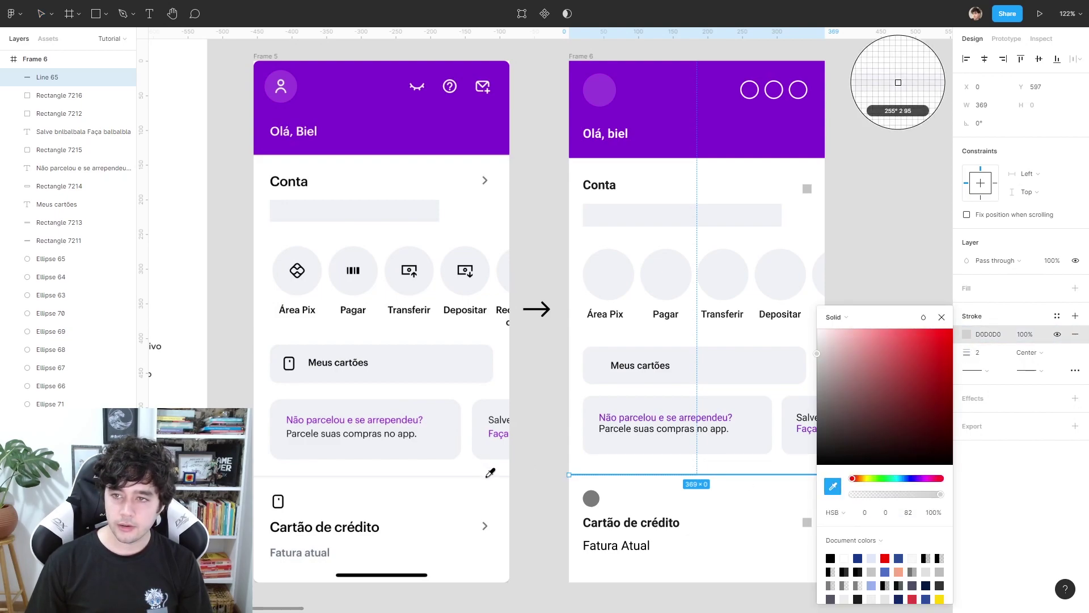
pyautogui.click(491, 473)
pyautogui.click(534, 499)
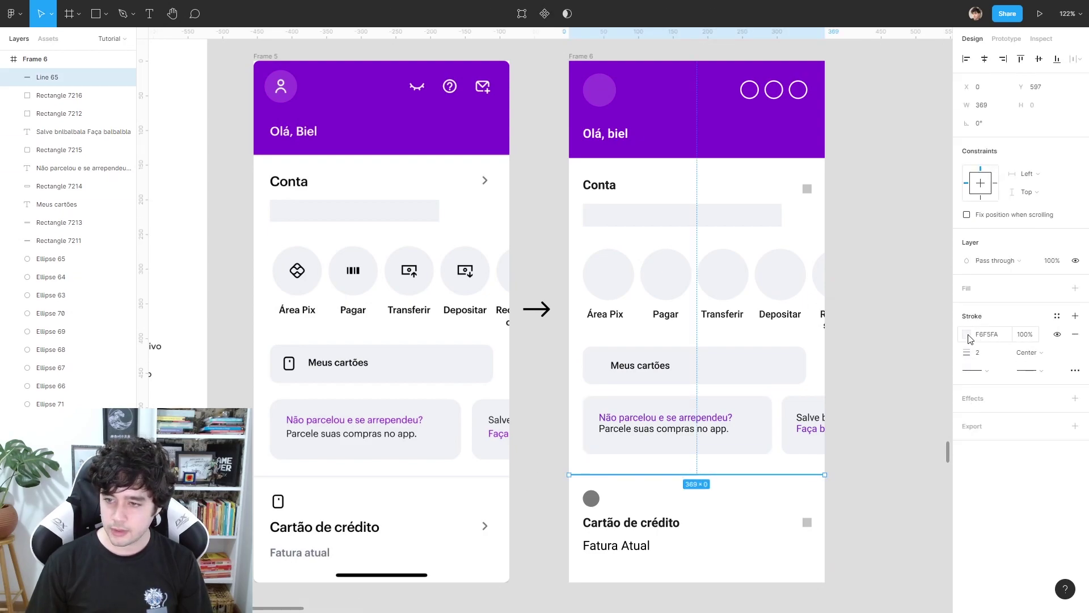
pyautogui.click(967, 334)
pyautogui.moveTo(819, 331); pyautogui.dragTo(820, 341)
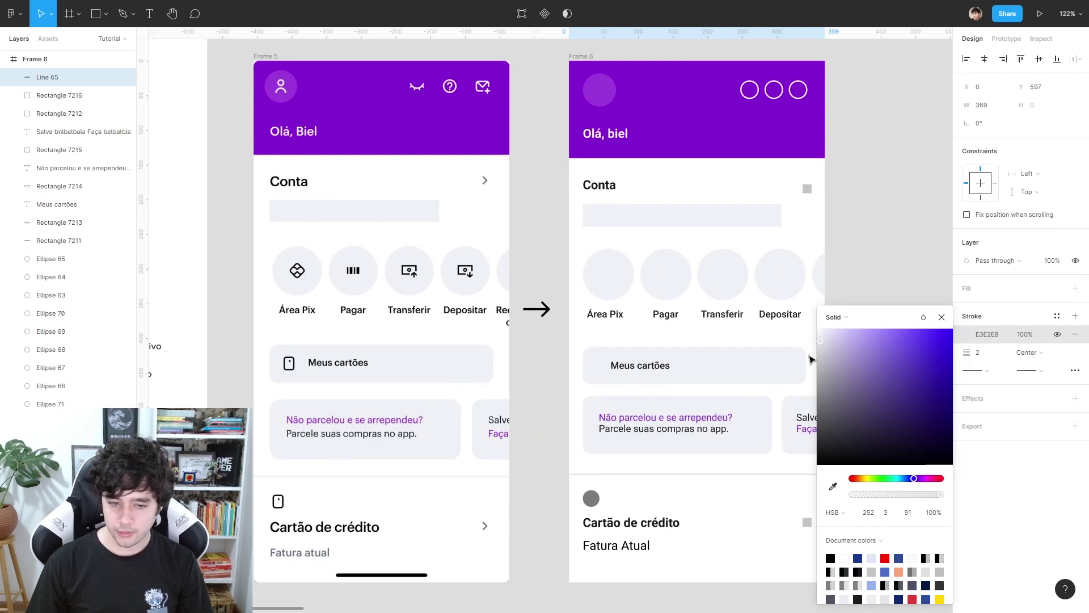
pyautogui.click(549, 551)
# Make Frame 6's Fatura Atual text 16 px, with grey 71717B sampled from Frame 5.
pyautogui.click(588, 545)
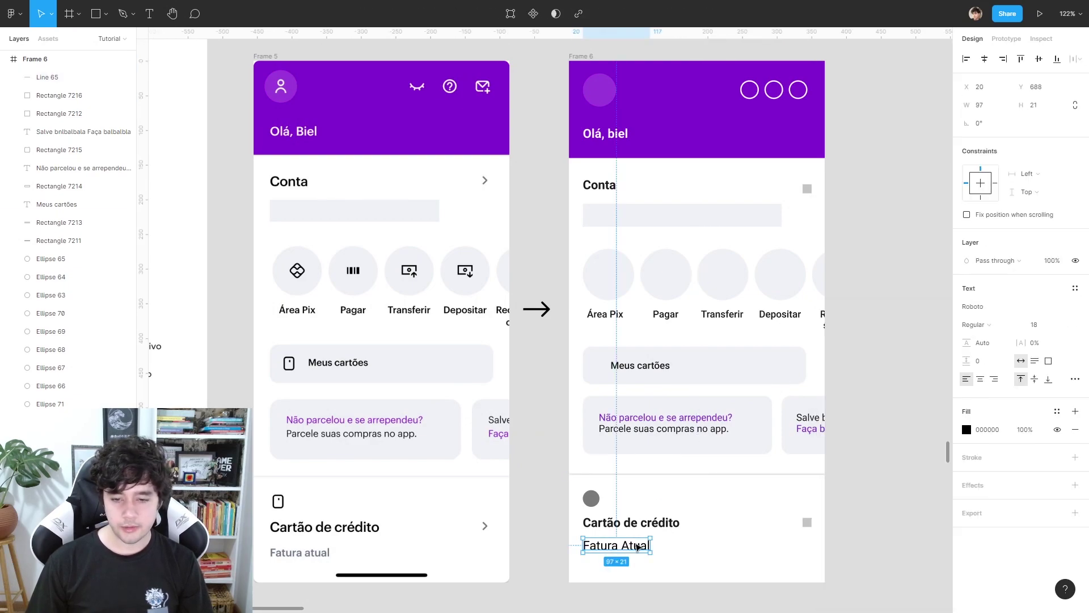
pyautogui.click(1063, 324)
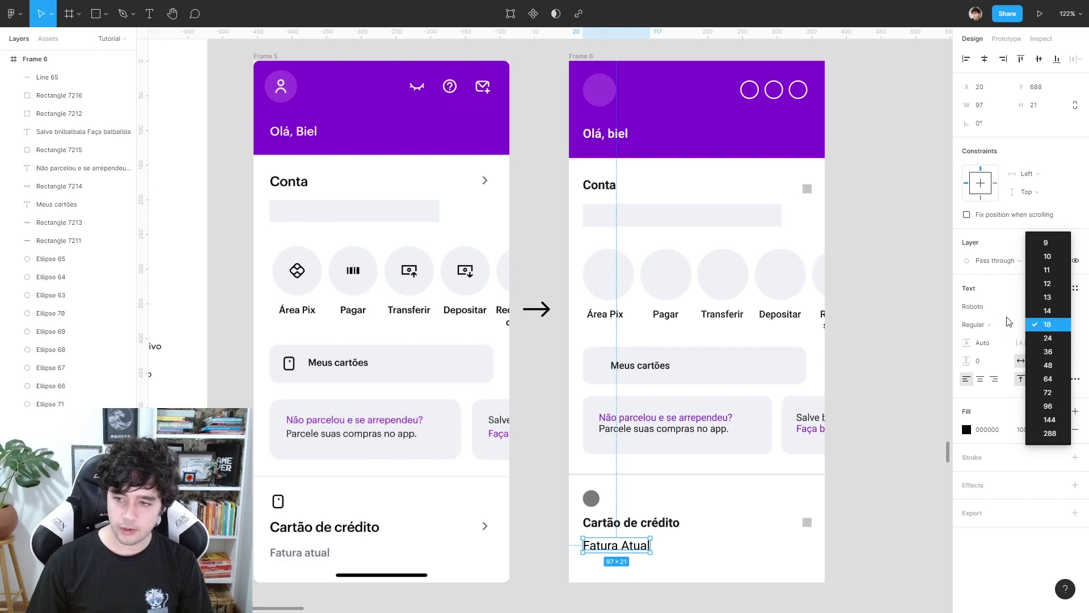
pyautogui.click(1051, 330)
pyautogui.press('Down')
pyautogui.press('Down')
pyautogui.press('Down')
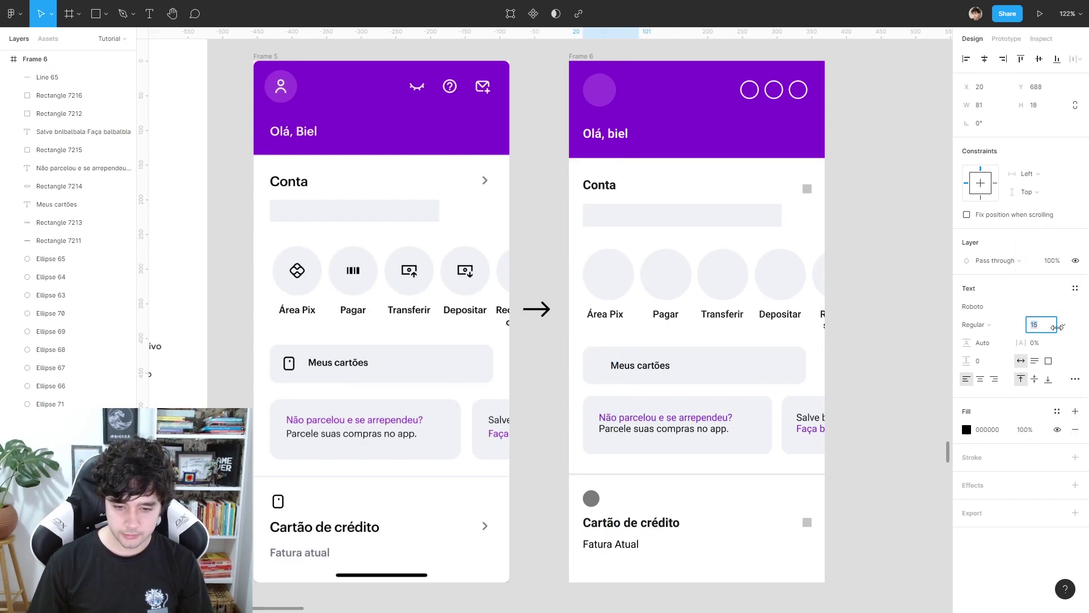
pyautogui.click(966, 430)
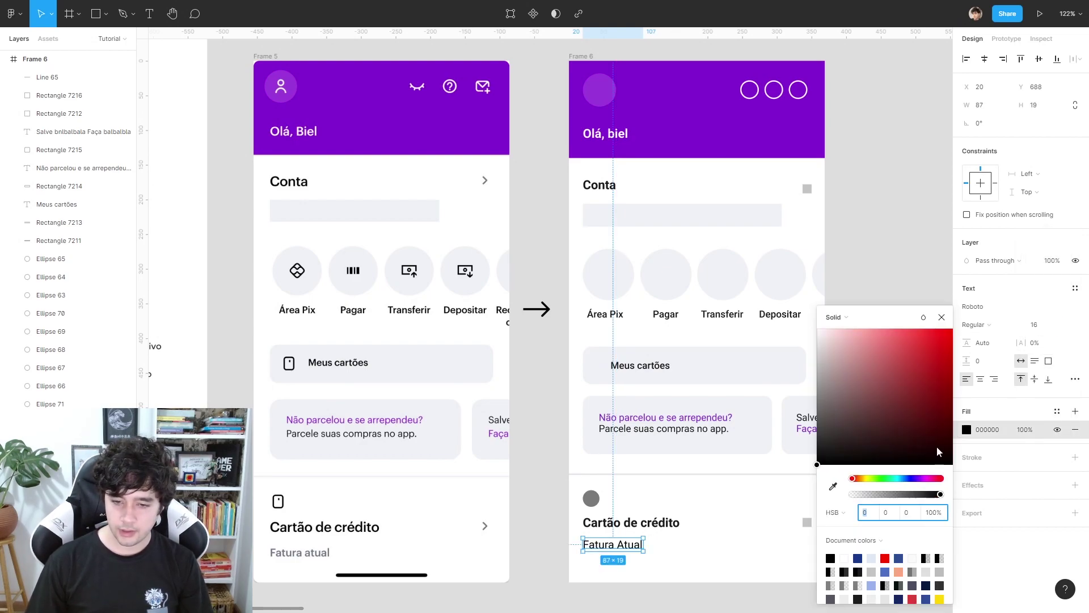
pyautogui.click(834, 487)
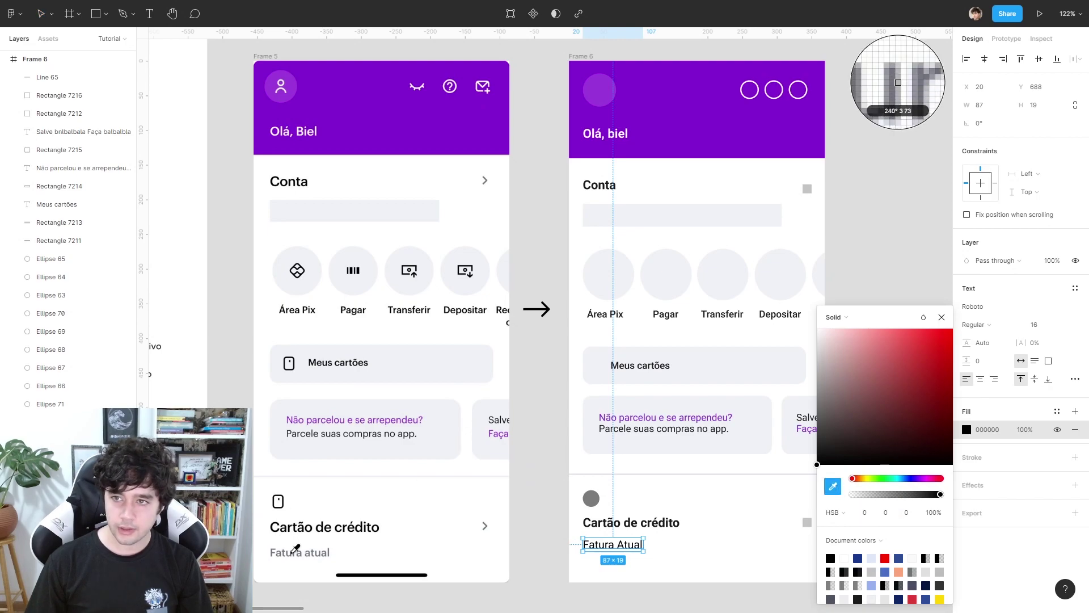
pyautogui.click(293, 556)
pyautogui.click(551, 551)
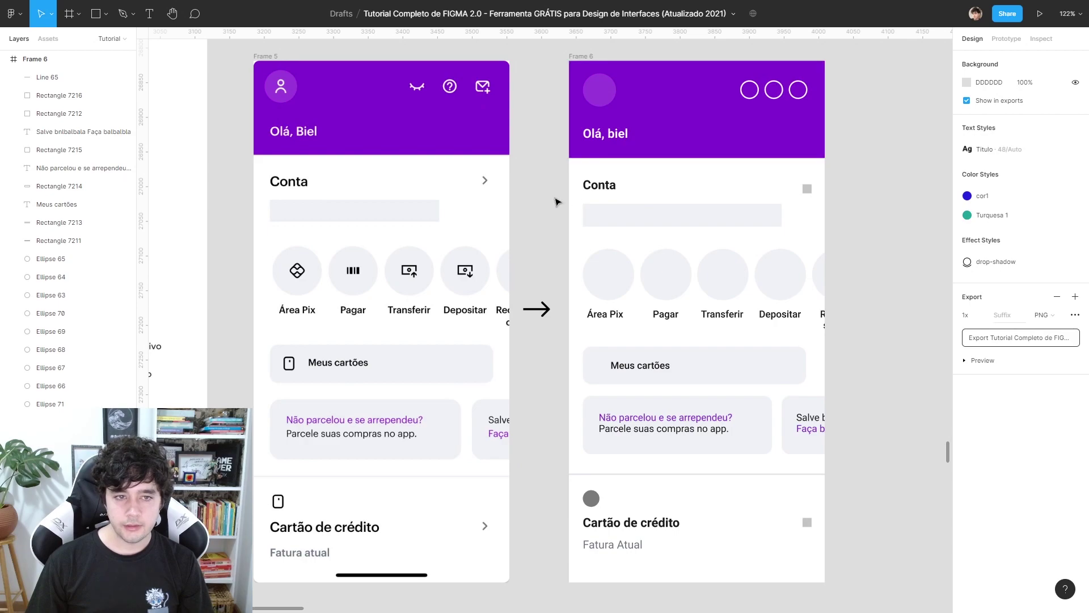
# Make the Conta heading 22 px Medium, then pan out to compare both frames.
pyautogui.click(588, 193)
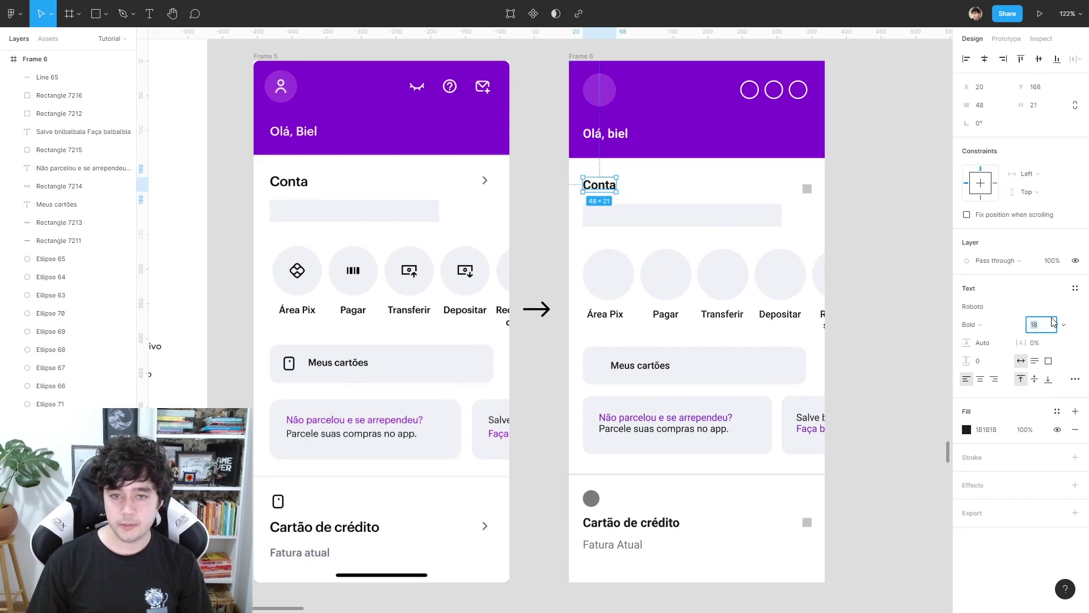
pyautogui.write('20')
pyautogui.press('Return')
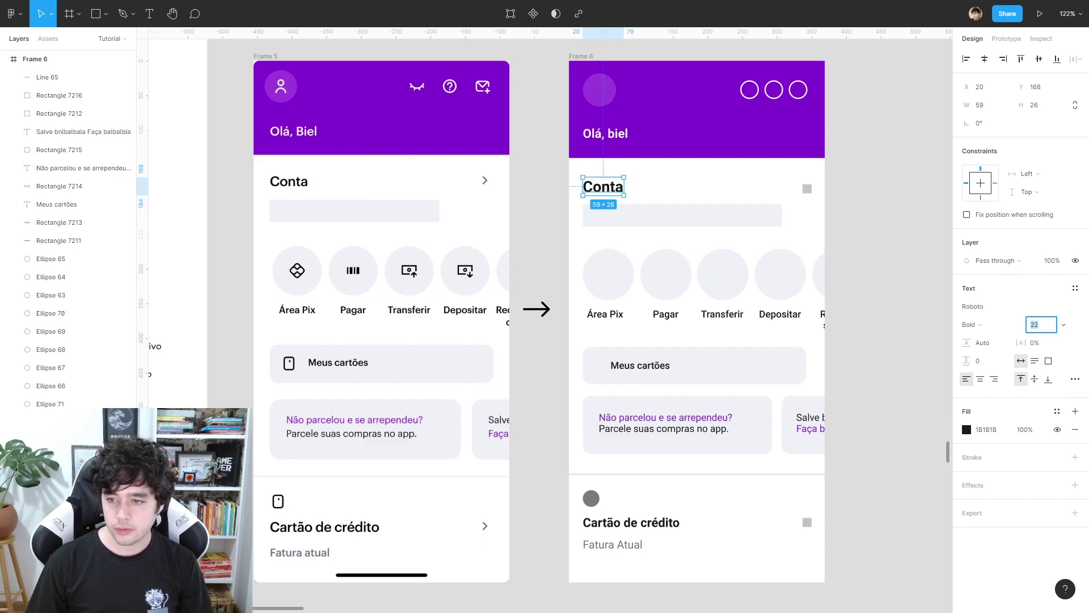
pyautogui.click(987, 324)
pyautogui.click(905, 226)
pyautogui.press('Escape')
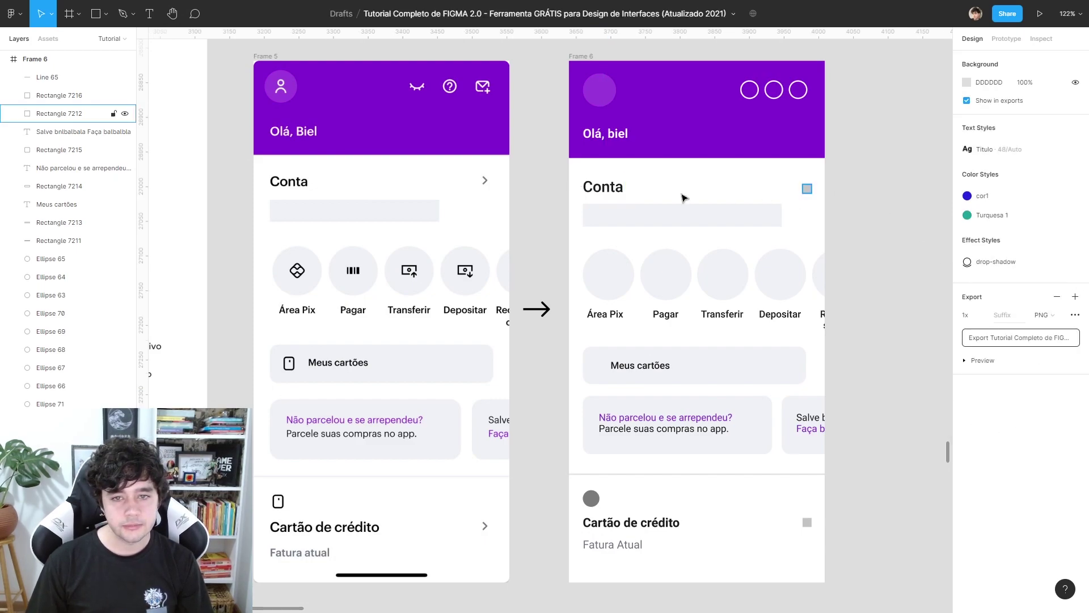
pyautogui.click(603, 186)
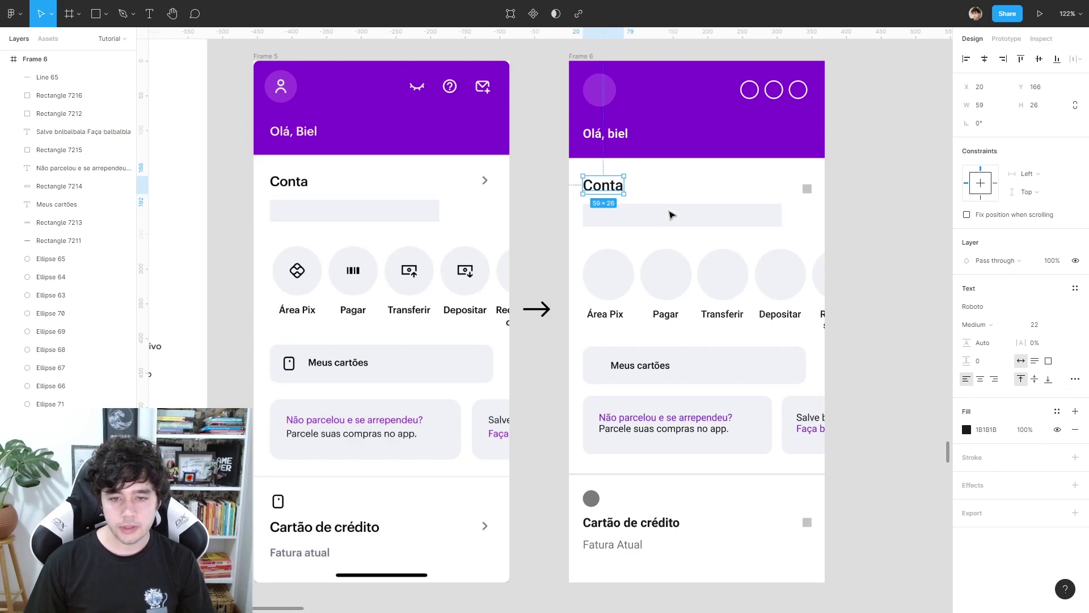
pyautogui.click(660, 318)
pyautogui.click(765, 332)
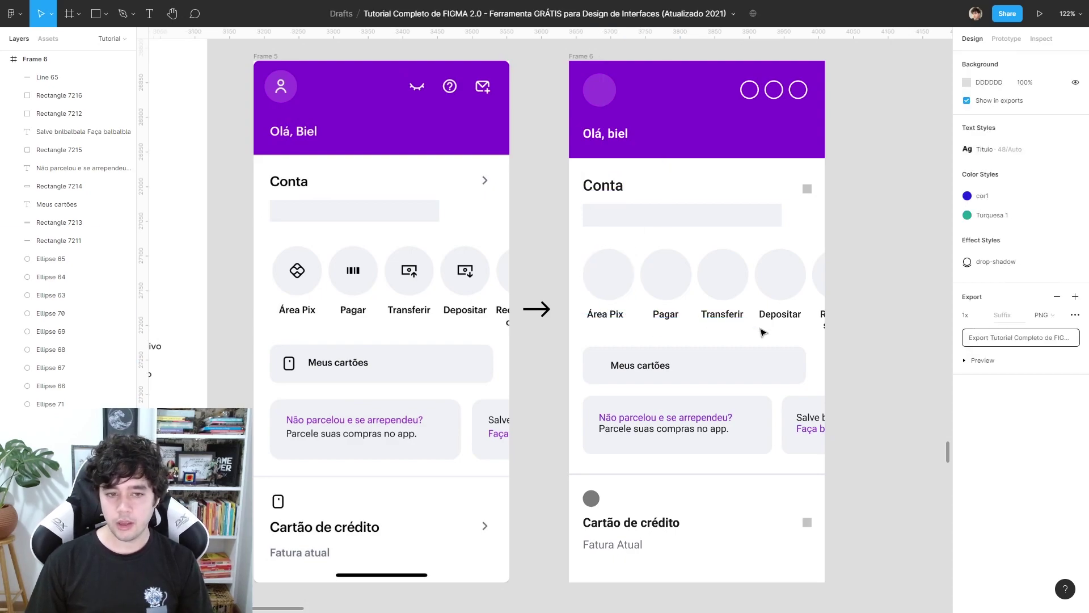
pyautogui.moveTo(863, 204); pyautogui.dragTo(945, 181)
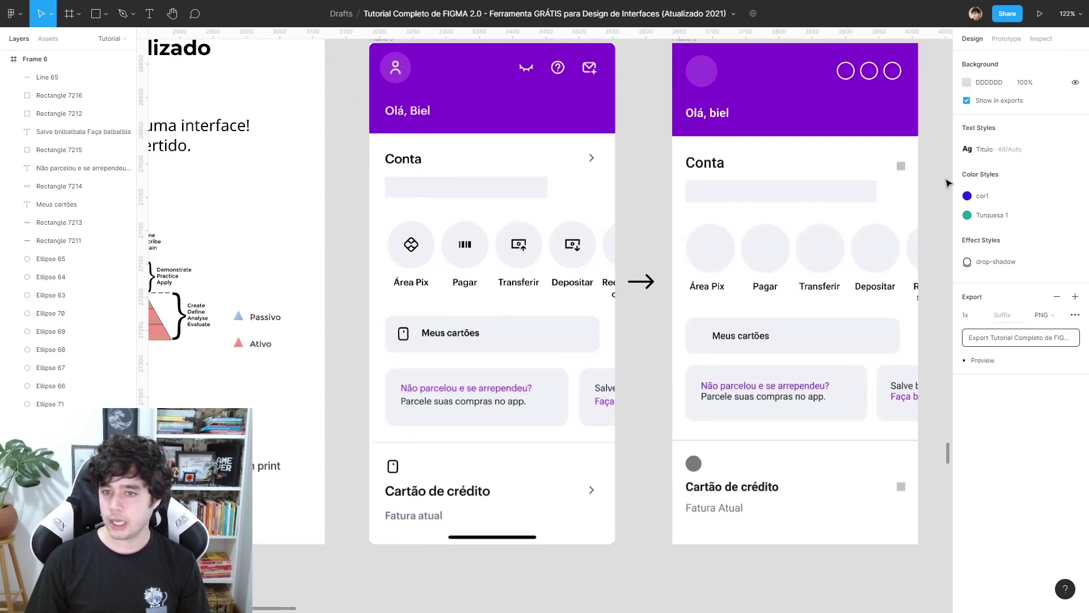
pyautogui.scroll(-1, 945, 182)
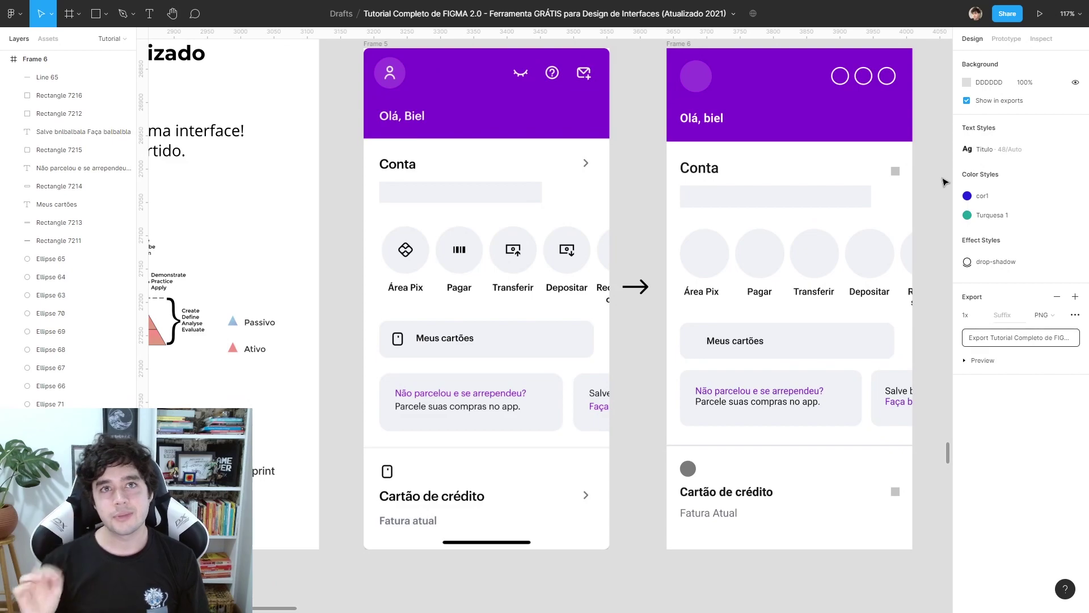
# Snip Frame 5's white person avatar and place it over Frame 6's purple avatar circle.
pyautogui.hotkey('shift', '0')
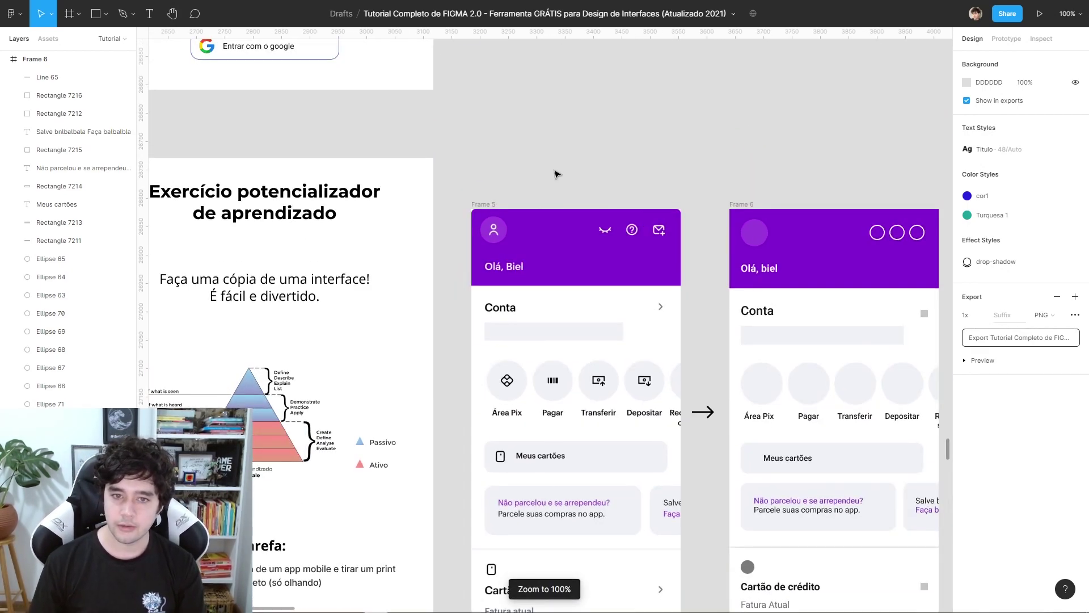
pyautogui.press('super+shift+s')
pyautogui.press('Escape')
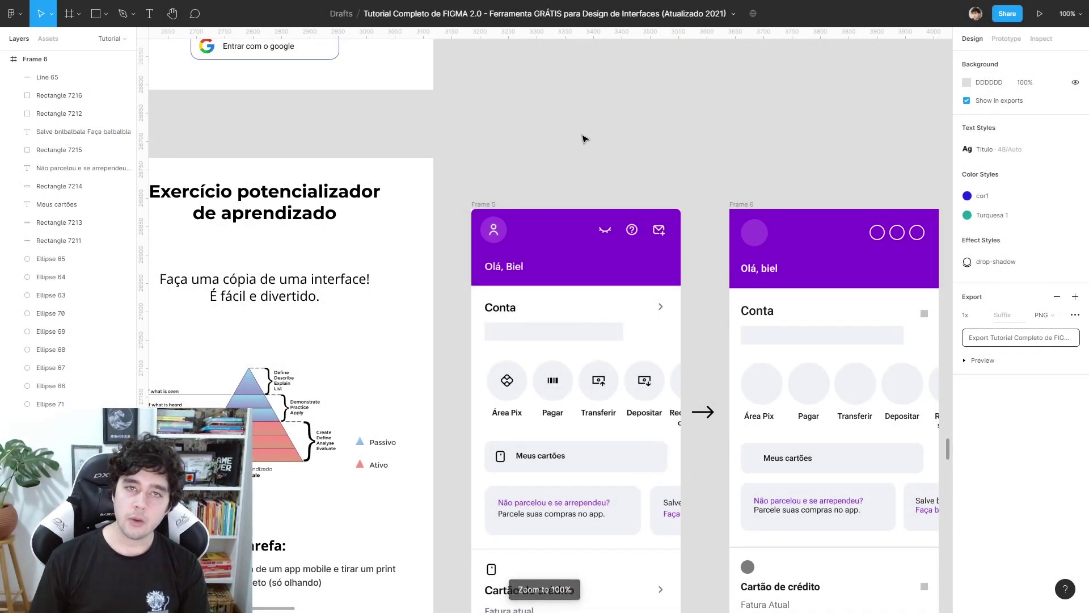
pyautogui.press('super+shift+s')
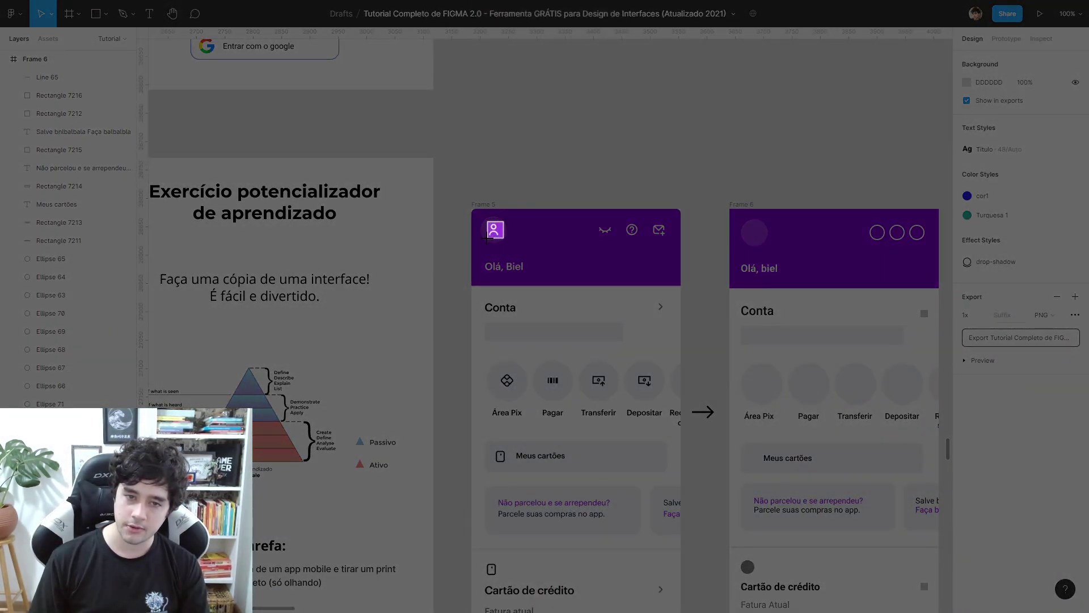
pyautogui.moveTo(503, 221); pyautogui.dragTo(486, 239)
pyautogui.hotkey('ctrl', 'v')
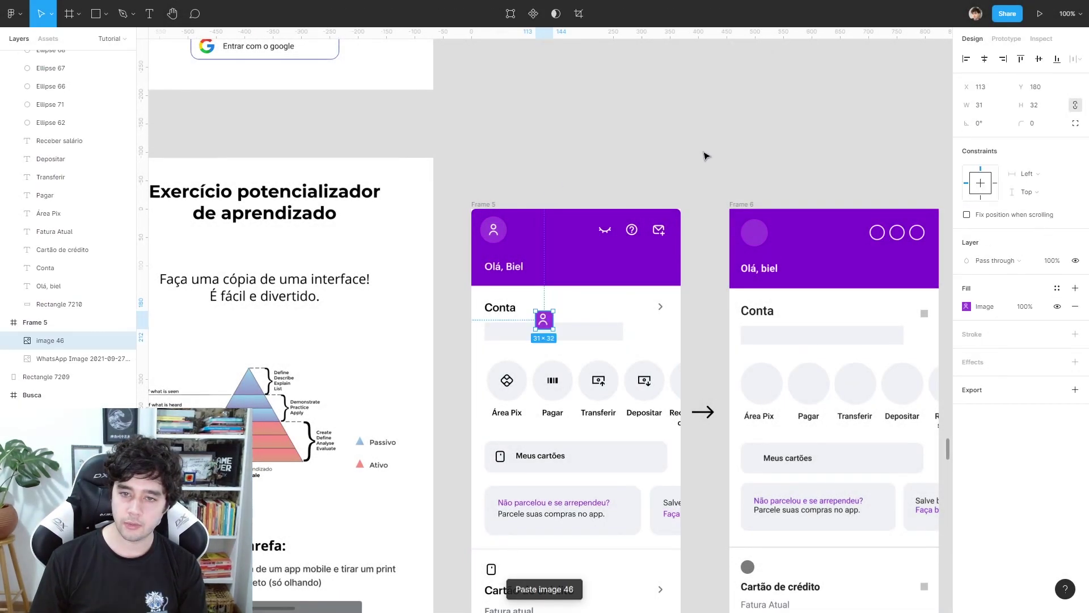
pyautogui.moveTo(545, 326); pyautogui.dragTo(757, 241)
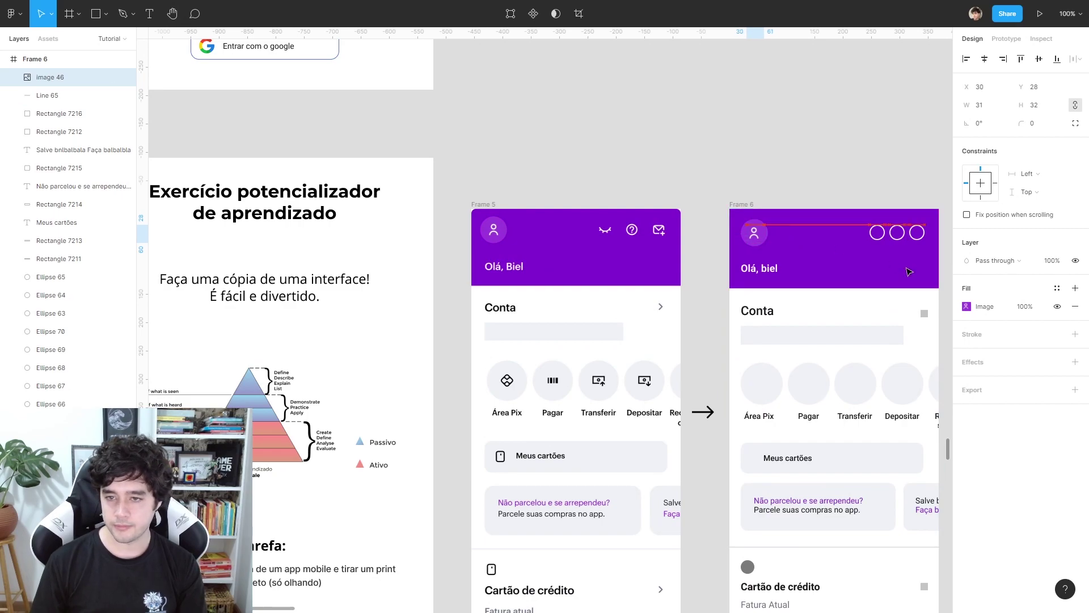
pyautogui.press('Right')
pyautogui.press('Up')
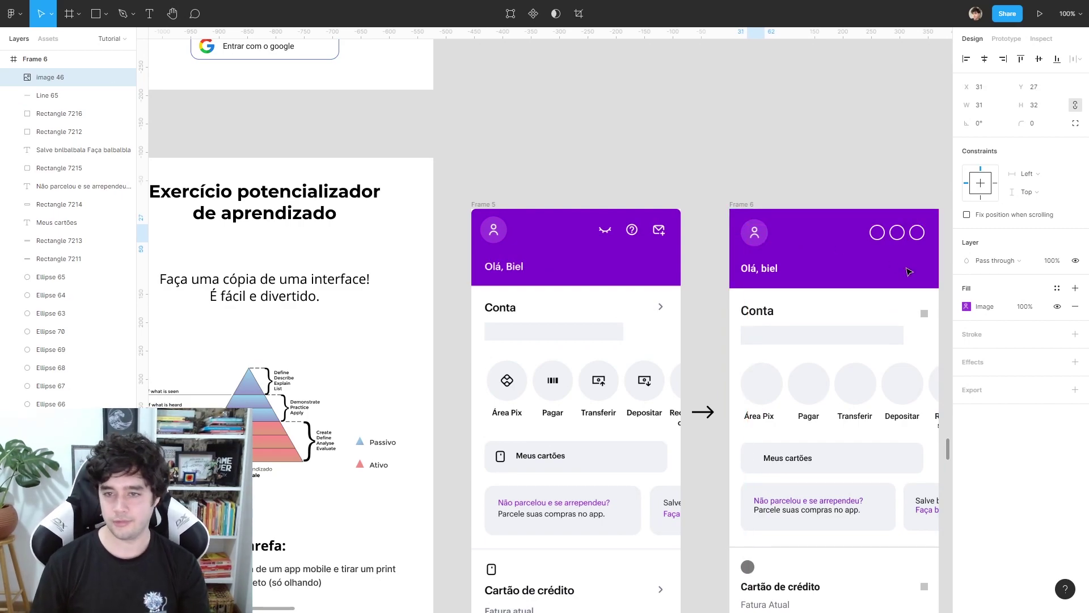
# Pan the canvas over to the 'Criando protótipos interativos' prototyping slides.
pyautogui.click(874, 134)
pyautogui.hscroll(3, 874, 134)
pyautogui.scroll(-2, 874, 134)
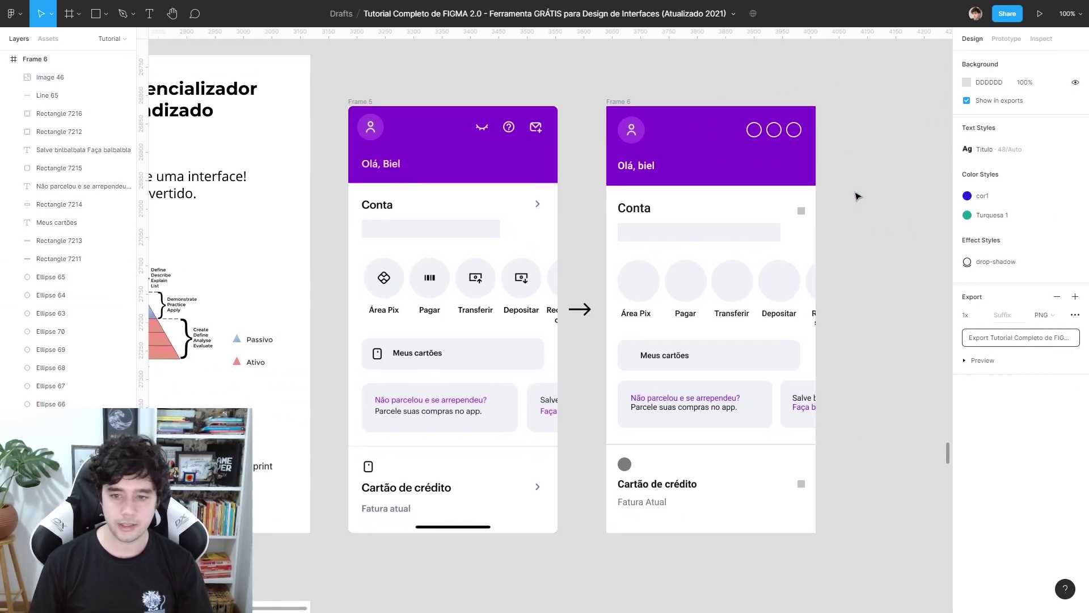
pyautogui.scroll(-2, 857, 195)
pyautogui.hscroll(1, 856, 194)
pyautogui.hscroll(-2, 834, 236)
pyautogui.scroll(-1, 834, 235)
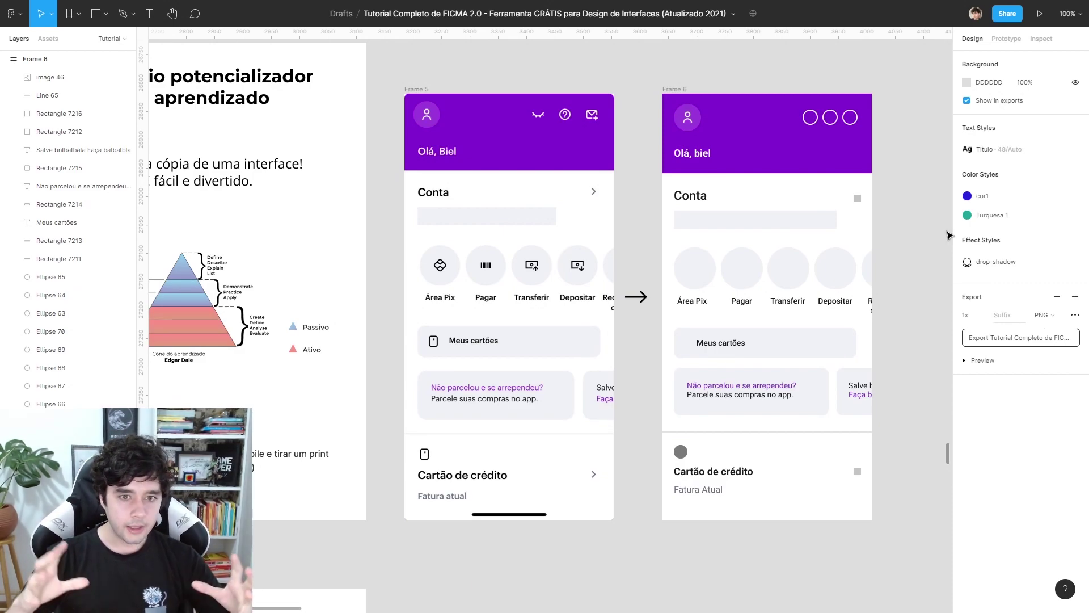
pyautogui.scroll(-5, 504, 282)
pyautogui.hscroll(-5, 504, 282)
pyautogui.keyDown('ctrl'); pyautogui.scroll(-2, 504, 282); pyautogui.keyUp('ctrl')
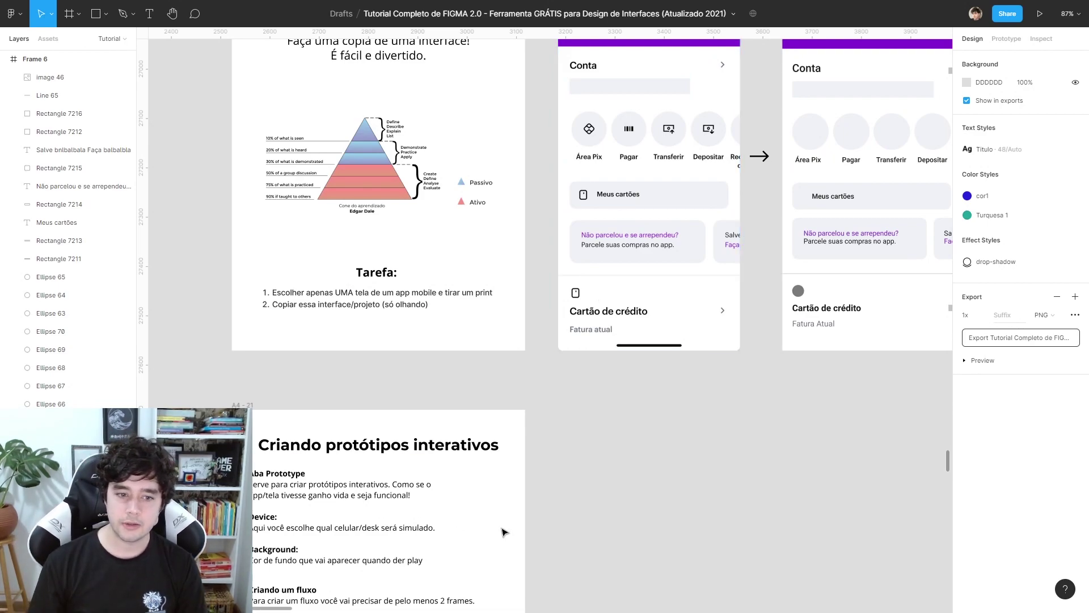
pyautogui.moveTo(505, 531); pyautogui.dragTo(675, 280)
pyautogui.keyDown('ctrl'); pyautogui.scroll(2, 802, 216); pyautogui.keyUp('ctrl')
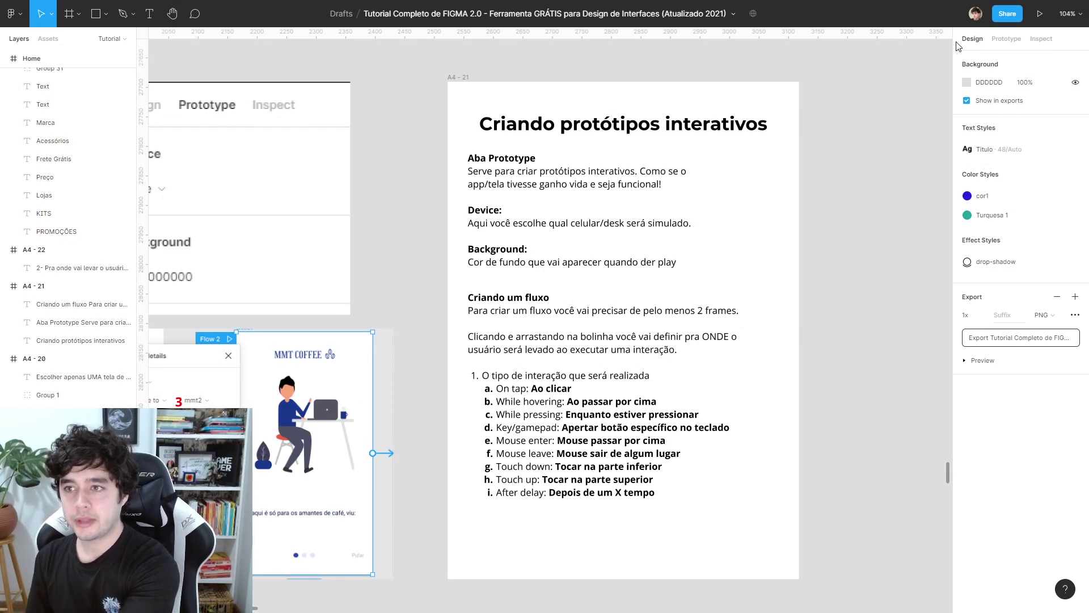
# Show the prototype settings and start presenting Flow 1.
pyautogui.click(1004, 41)
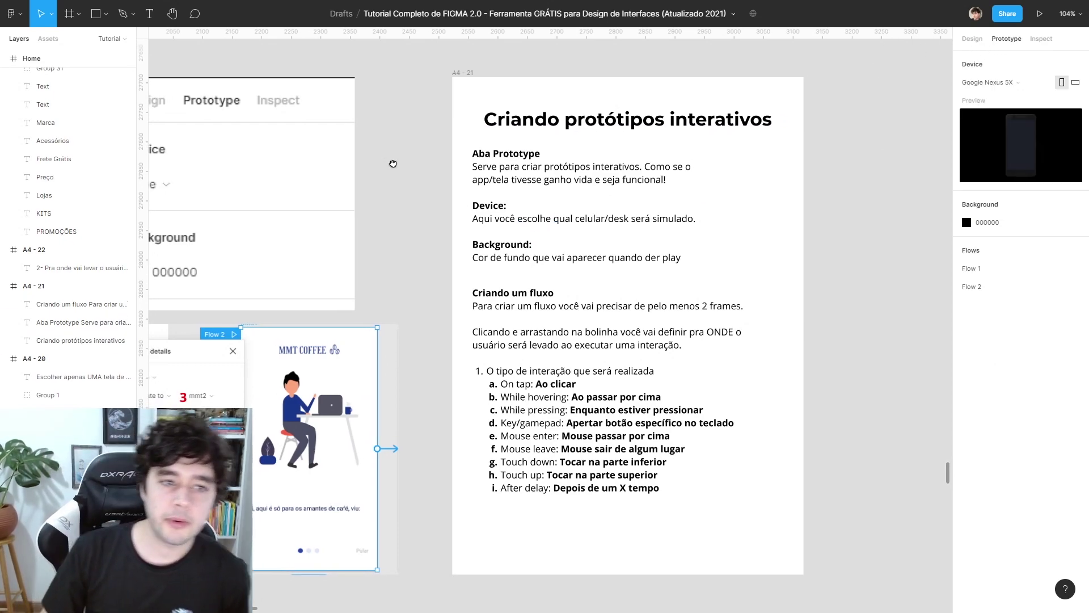
pyautogui.hscroll(-5, 390, 159)
pyautogui.hscroll(5, 567, 198)
pyautogui.keyDown('ctrl'); pyautogui.scroll(-2, 732, 250); pyautogui.keyUp('ctrl')
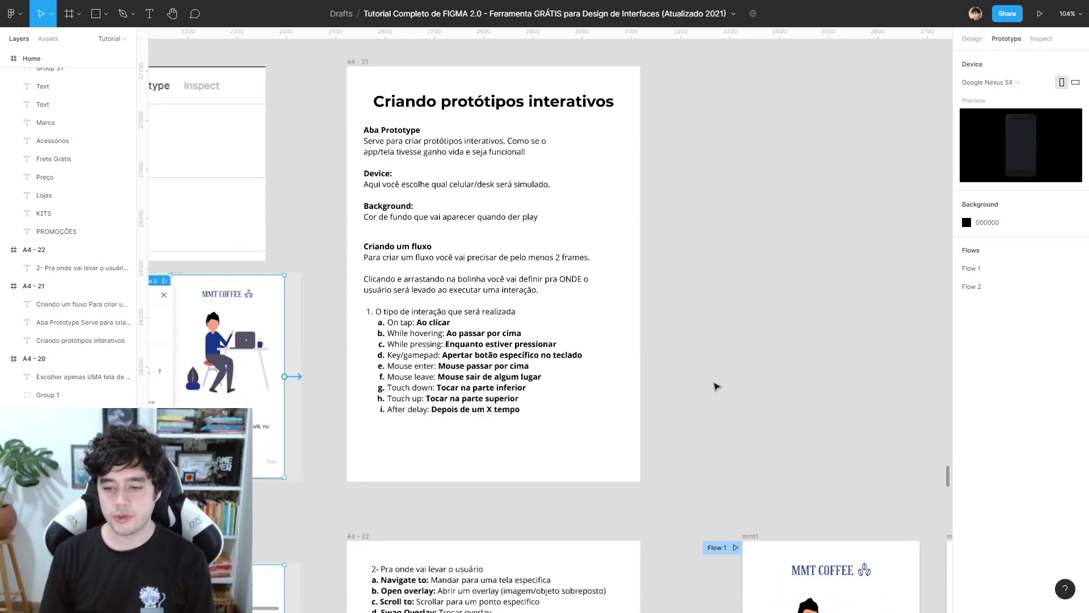
pyautogui.scroll(-3, 480, 130)
pyautogui.scroll(-3, 480, 129)
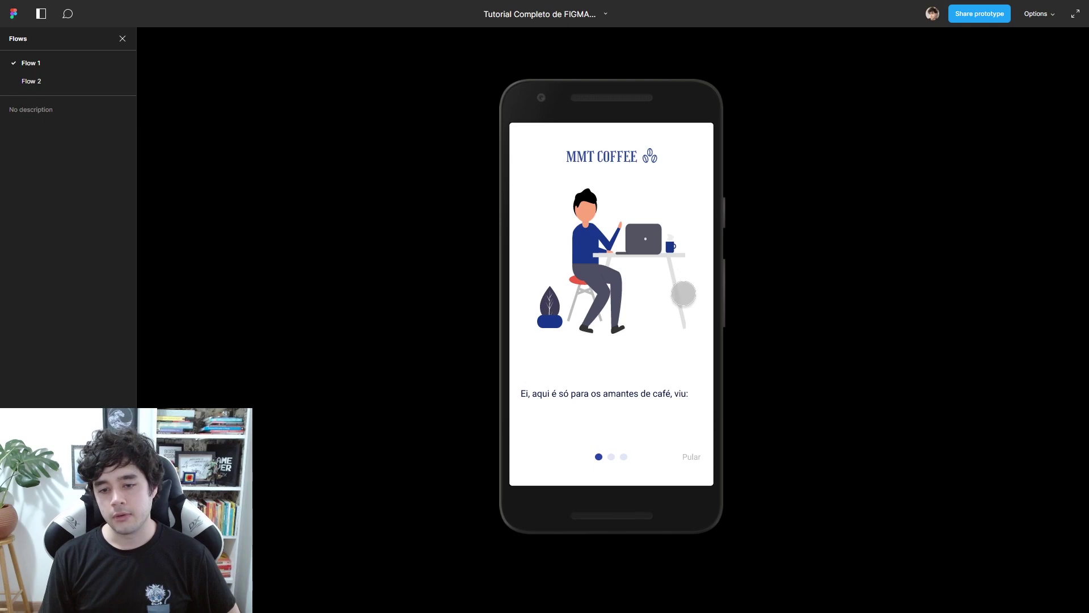
# Swipe and tap through the onboarding slides to the Login screen, then go back to the editor.
pyautogui.moveTo(681, 291); pyautogui.dragTo(549, 287)
pyautogui.click(530, 333)
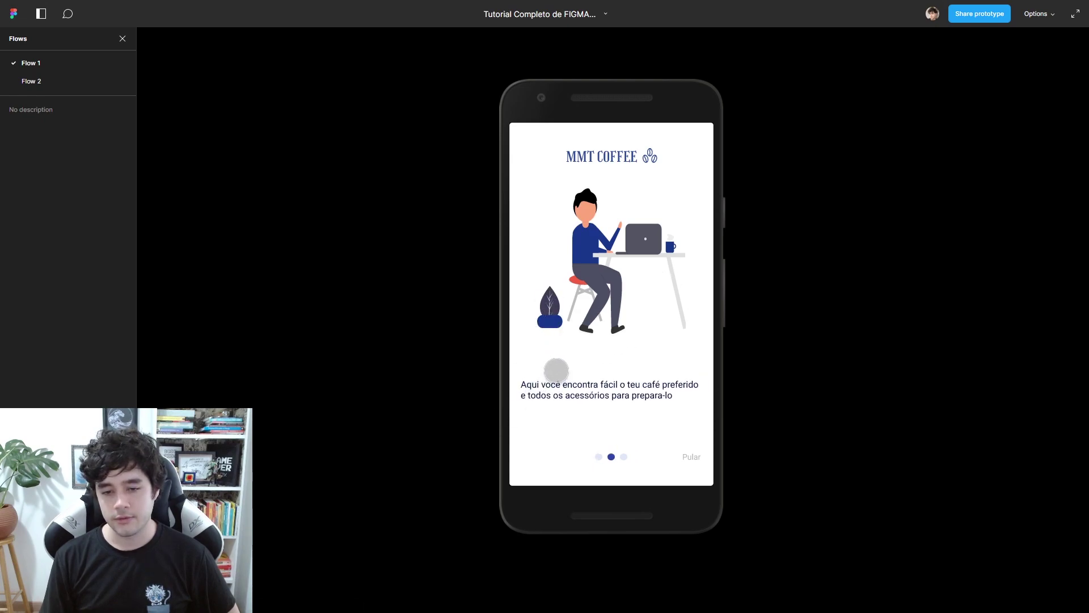
pyautogui.click(610, 439)
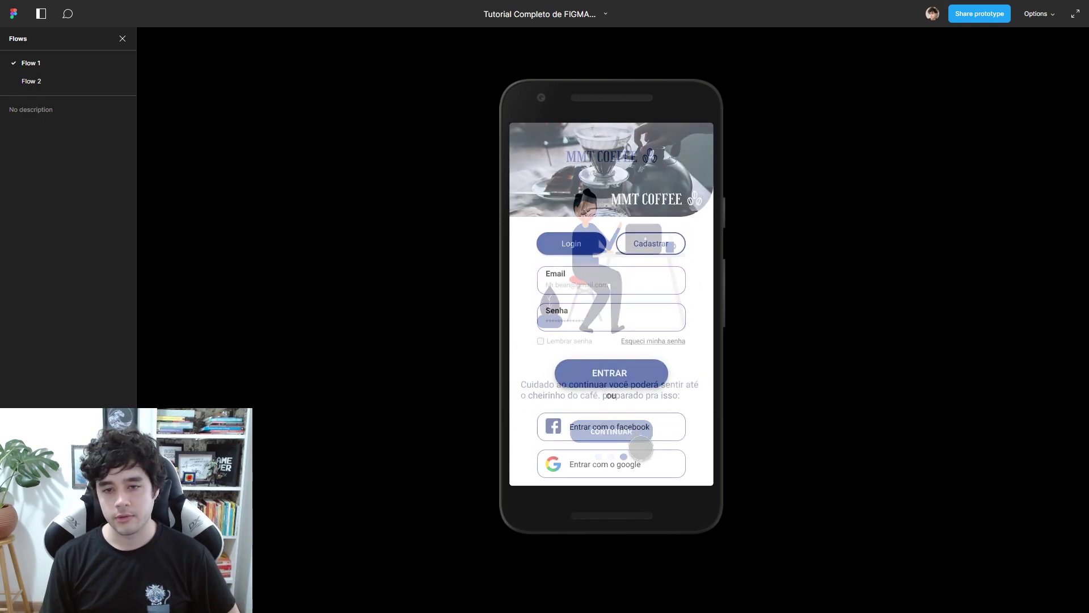
pyautogui.click(606, 14)
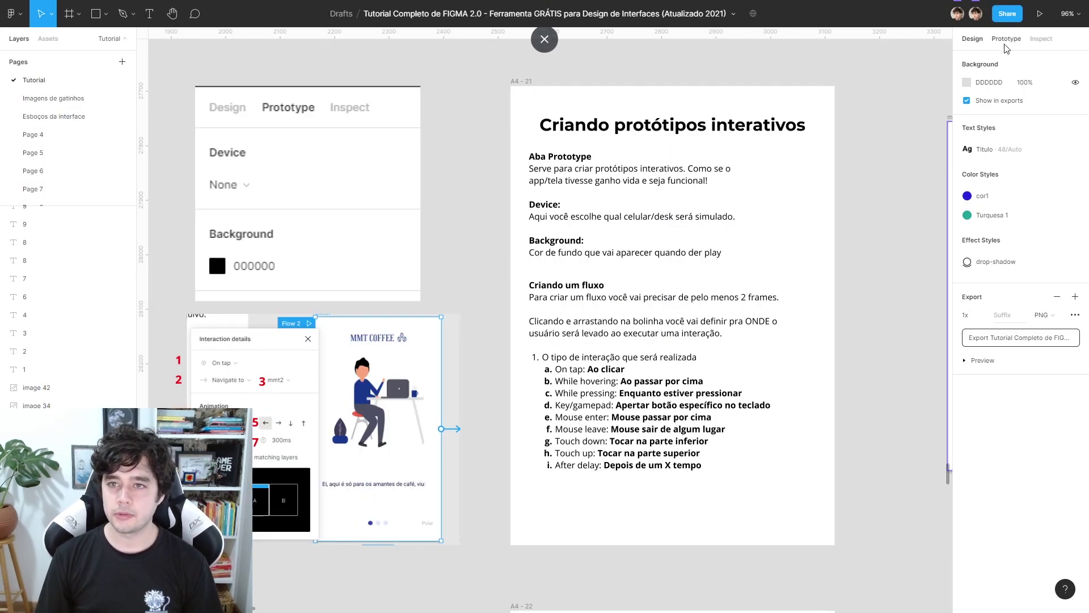
# Check the prototype preview device list, leaving it on Google Nexus 5X.
pyautogui.click(1006, 40)
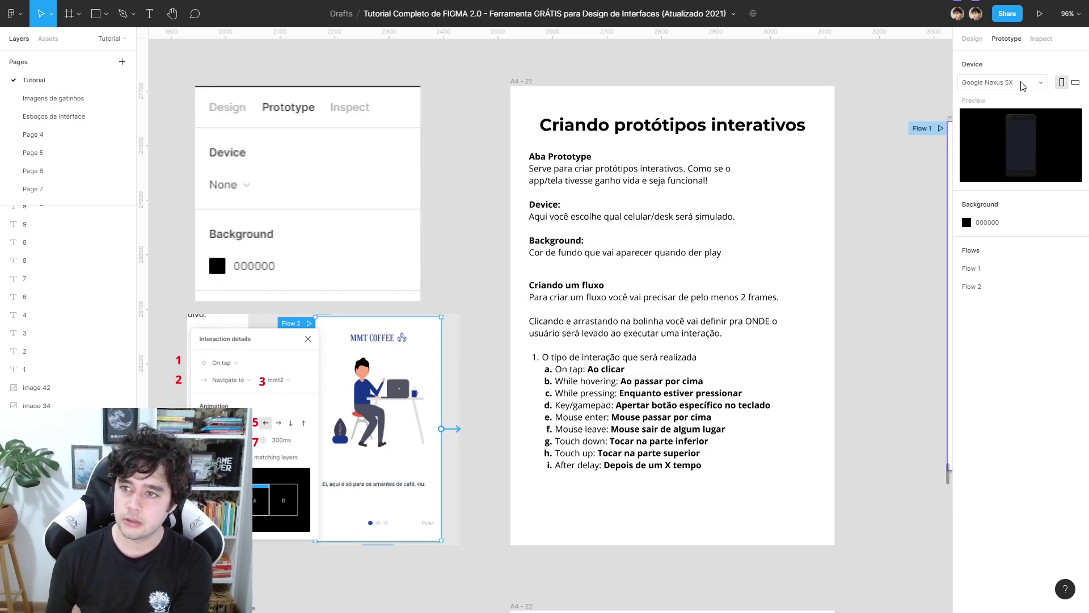
pyautogui.click(1023, 85)
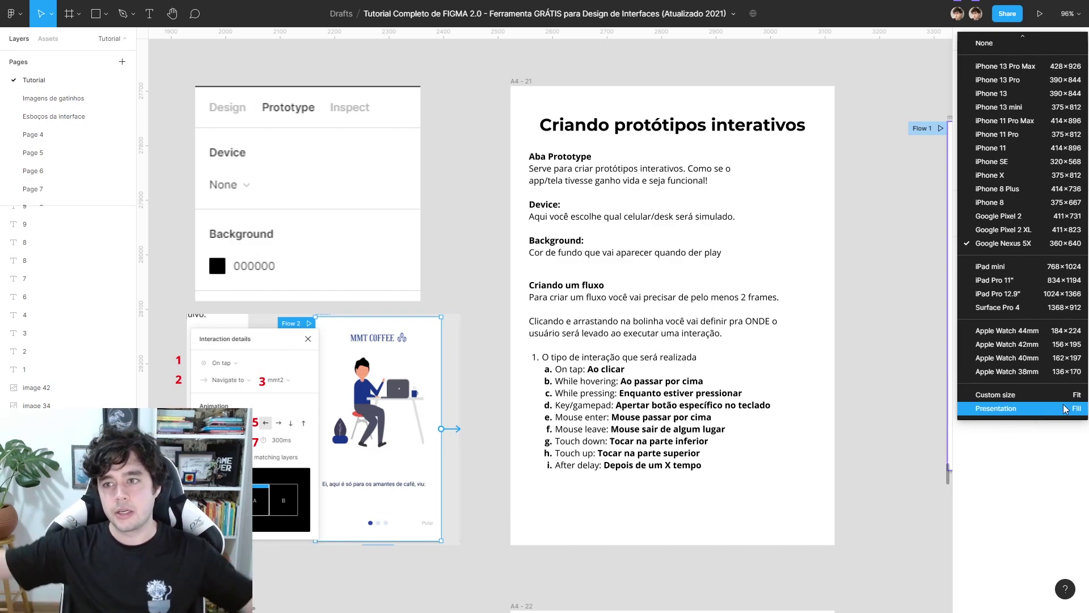
pyautogui.click(1025, 540)
pyautogui.hscroll(2, 944, 197)
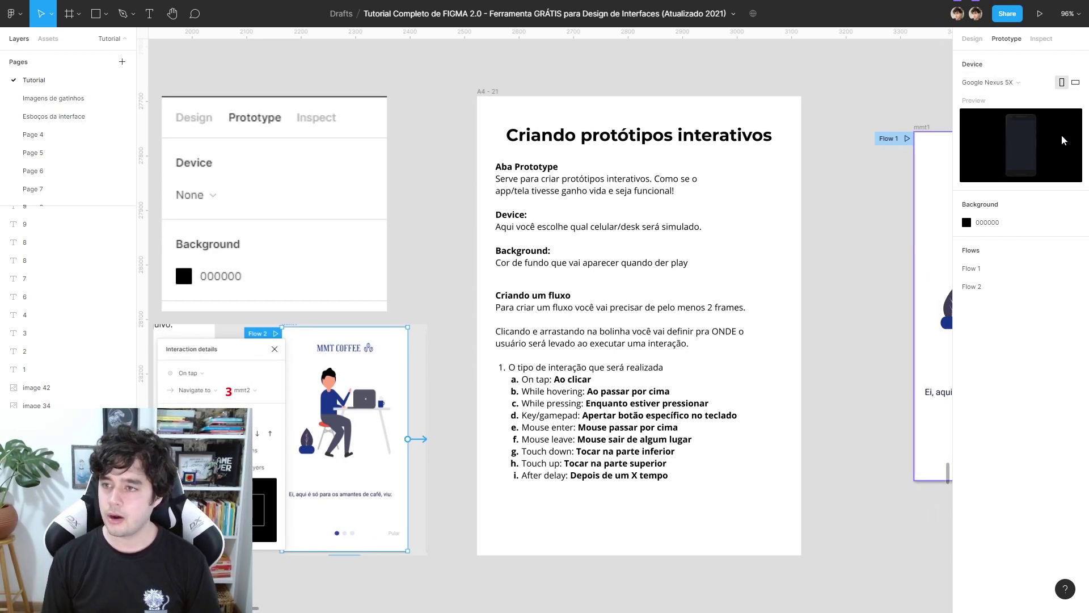
# Try iPhone 13 Pro Max in Sierra Blue and Silver, then return to Google Nexus 5X.
pyautogui.click(985, 83)
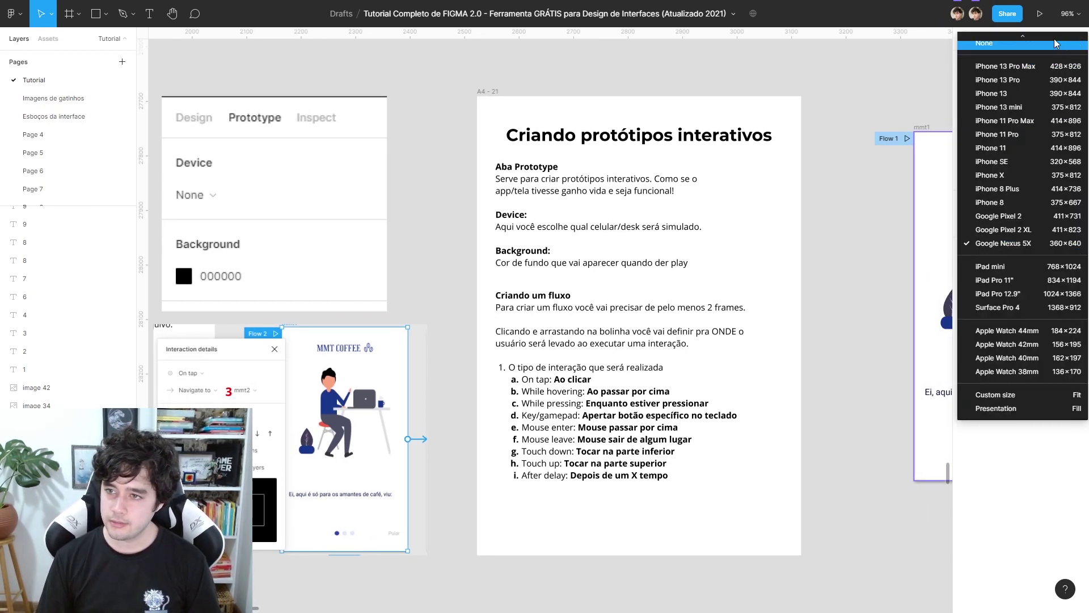
pyautogui.click(1030, 70)
pyautogui.click(986, 117)
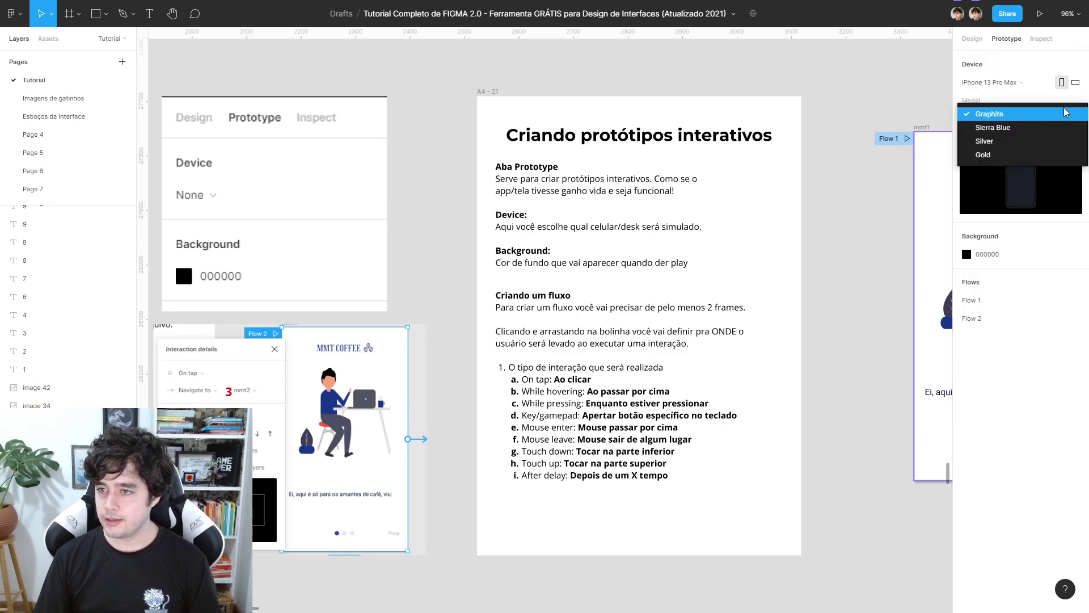
pyautogui.click(1002, 127)
pyautogui.click(1018, 131)
pyautogui.click(1020, 114)
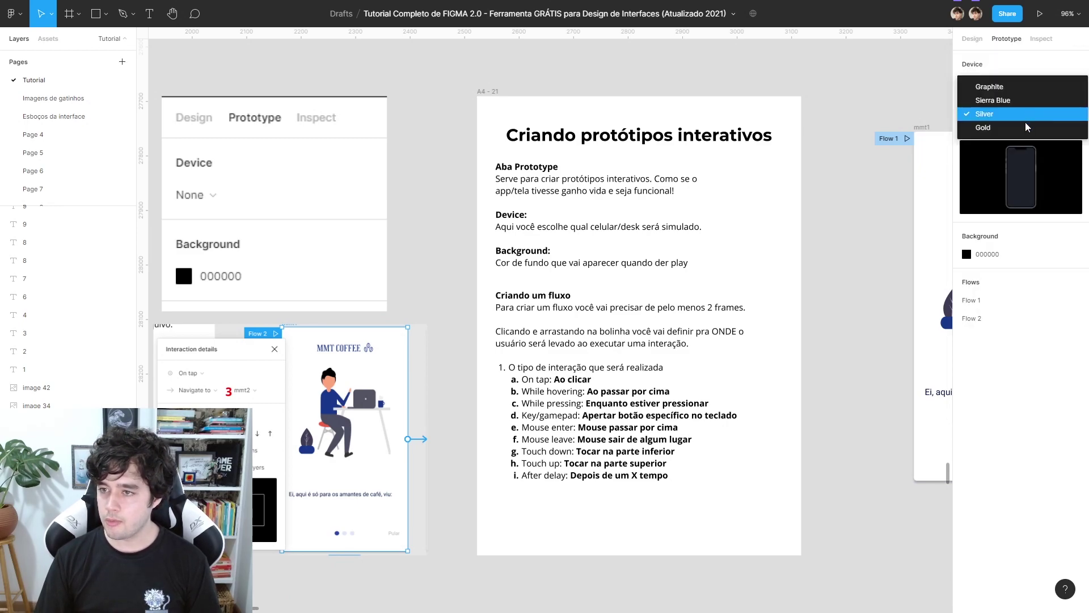
pyautogui.click(1021, 113)
pyautogui.click(1021, 112)
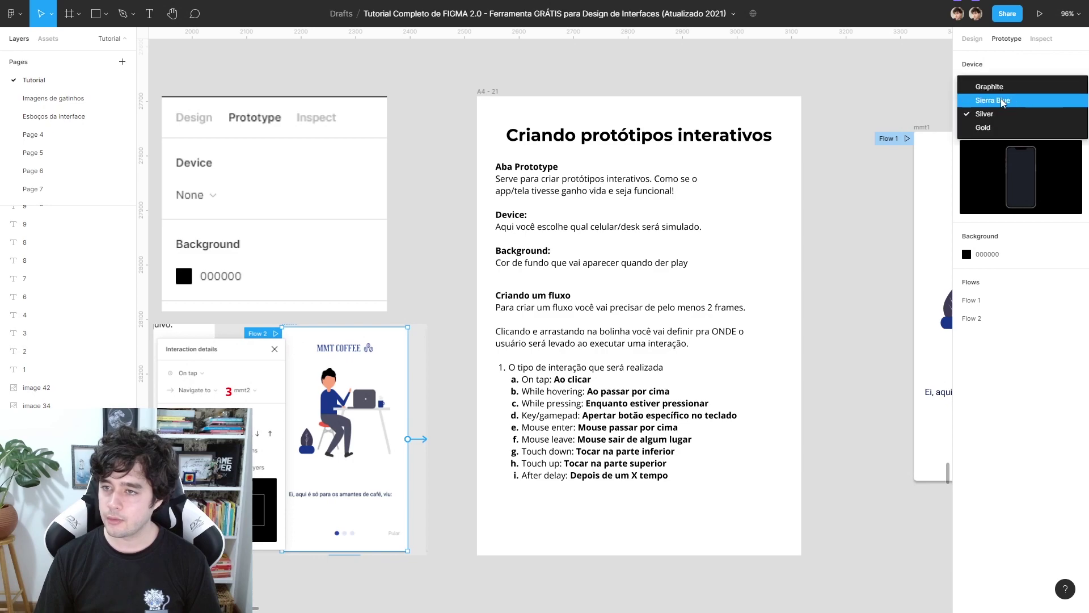
pyautogui.click(997, 84)
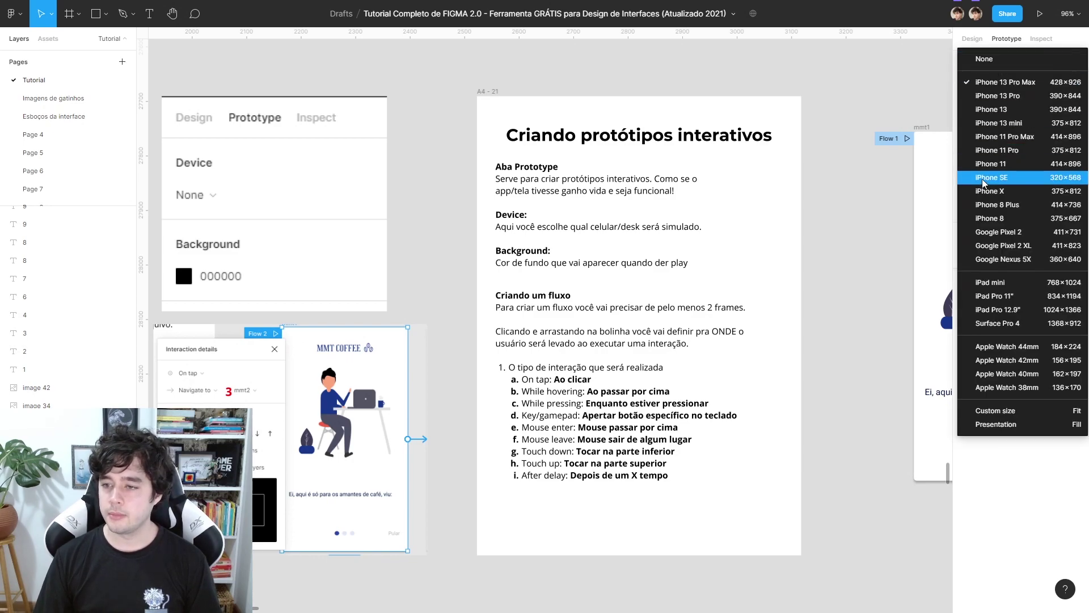
pyautogui.click(1035, 259)
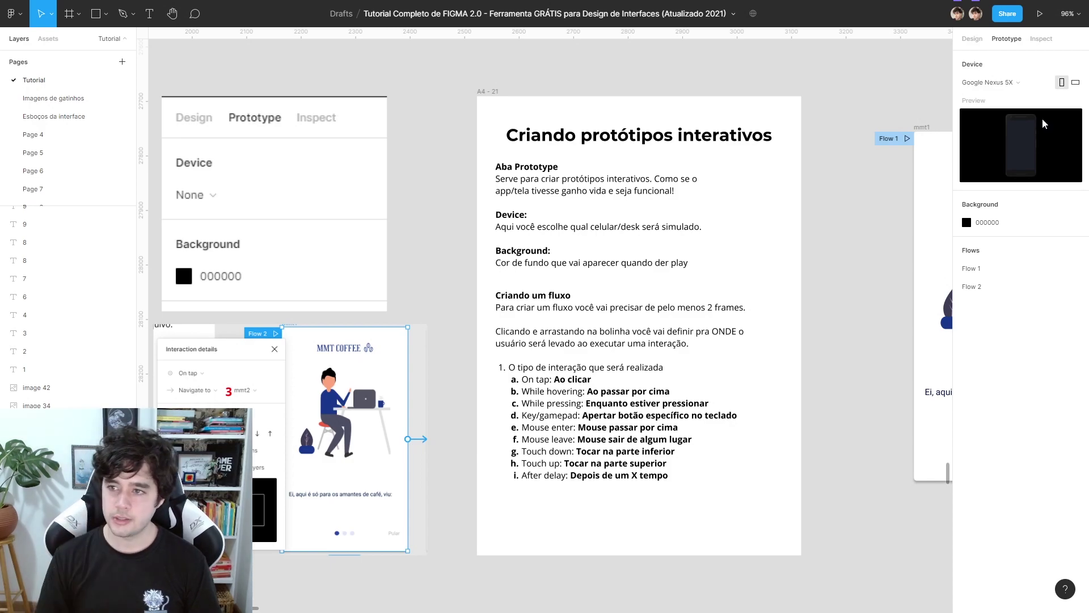
# Remove mmt1's Tap → mmt2 interaction.
pyautogui.hscroll(2, 831, 218)
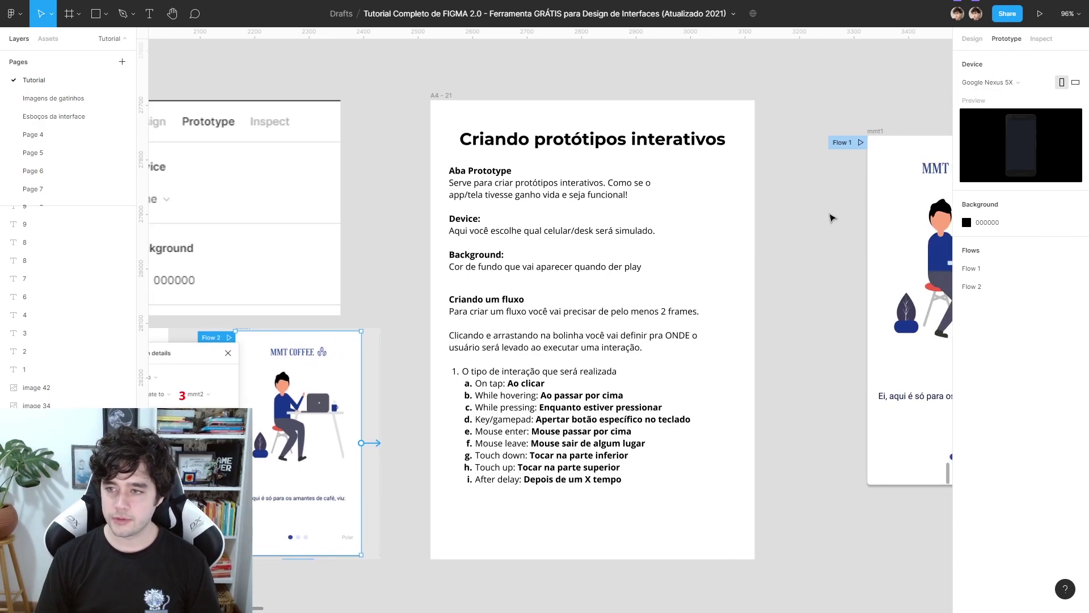
pyautogui.moveTo(798, 222); pyautogui.dragTo(564, 241)
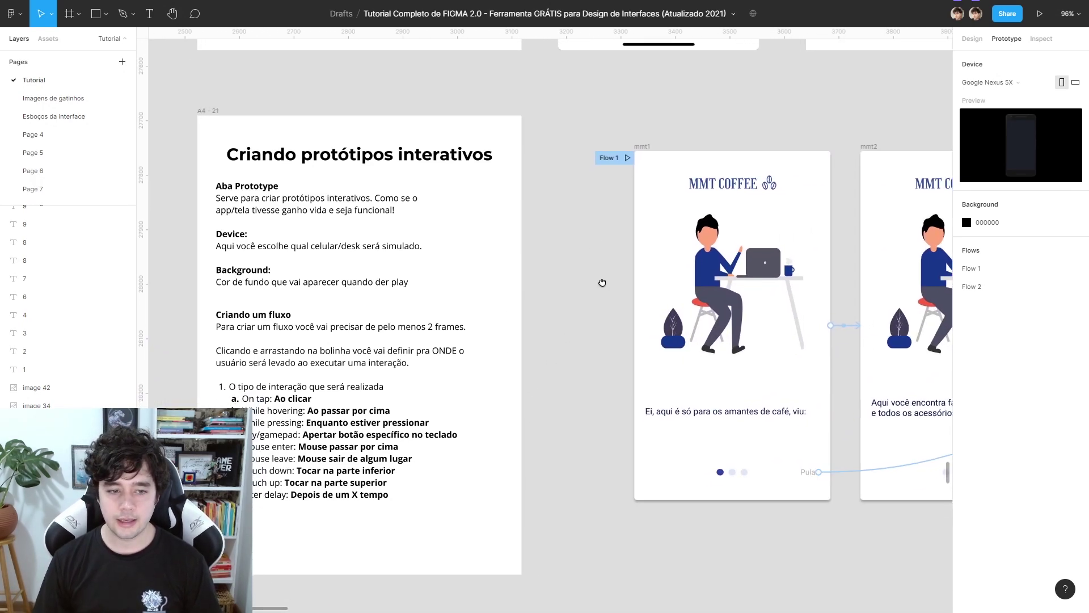
pyautogui.scroll(-5, 628, 367)
pyautogui.scroll(-3, 613, 229)
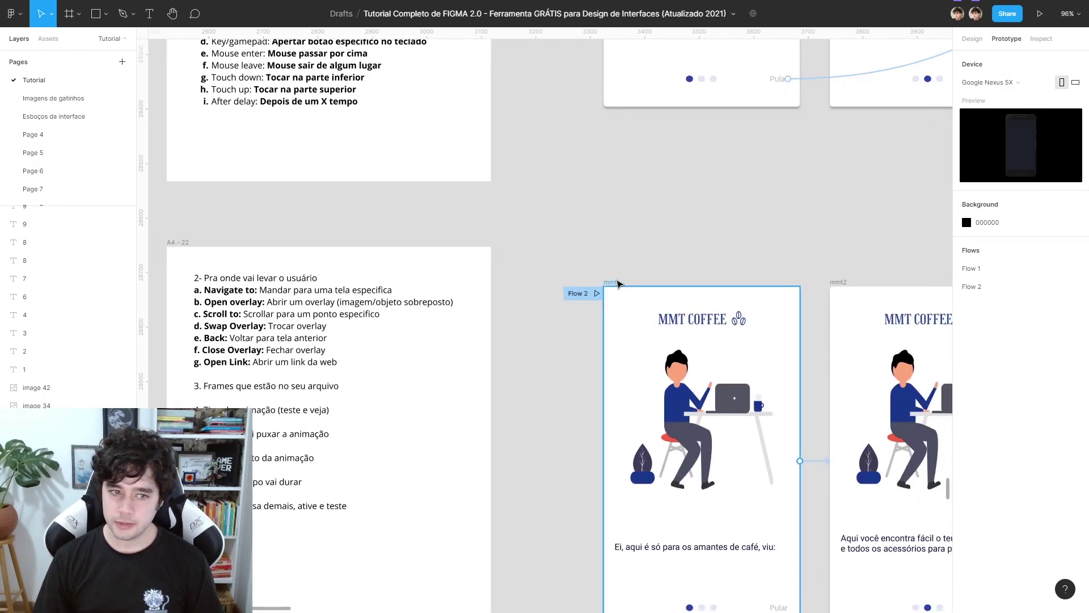
pyautogui.click(615, 282)
pyautogui.scroll(-1, 630, 205)
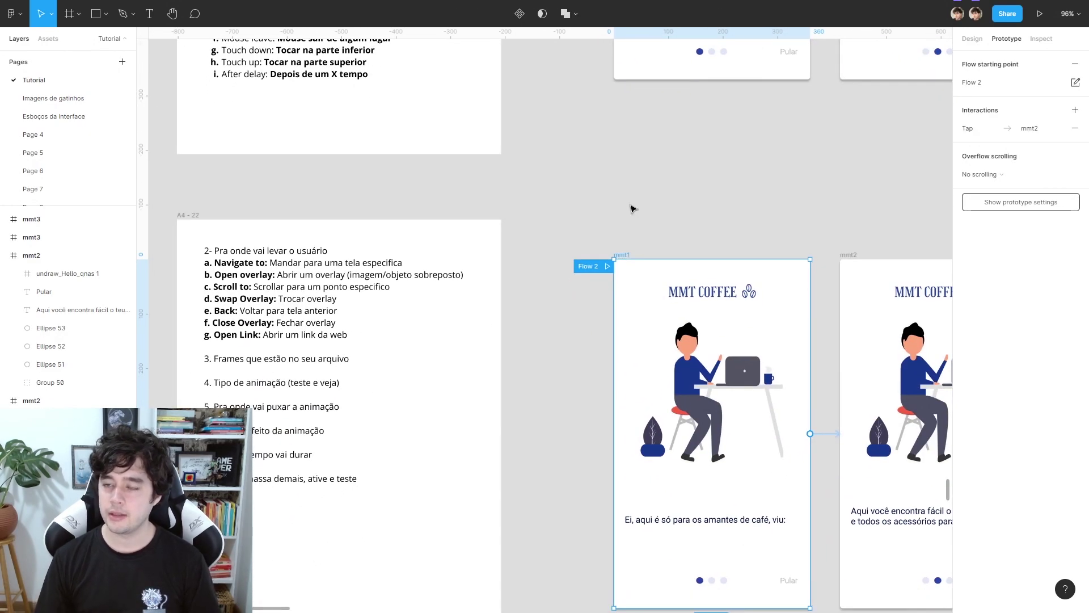
pyautogui.hscroll(1, 747, 376)
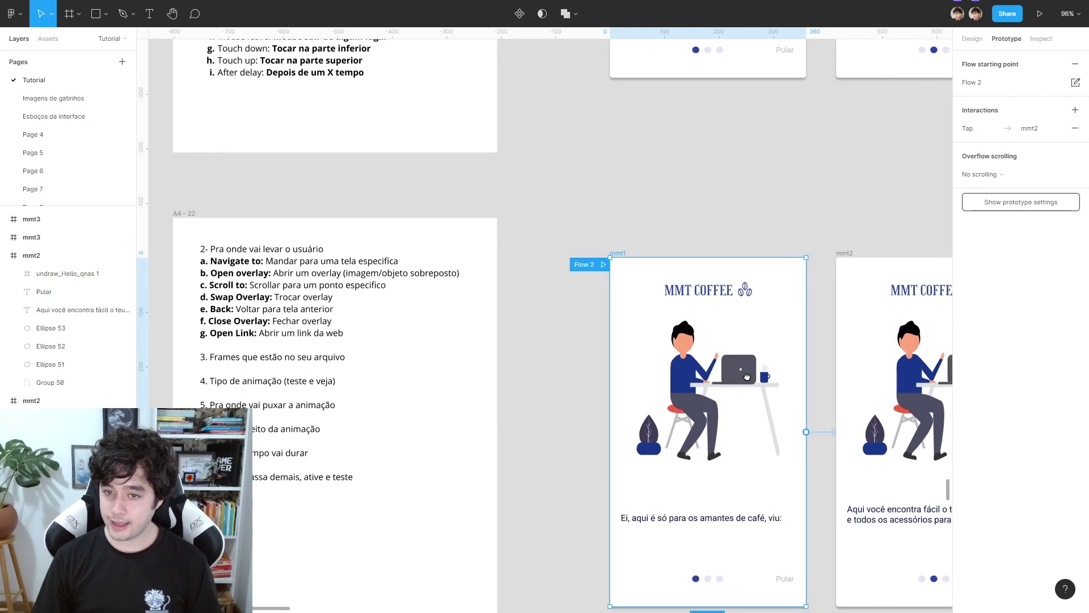
pyautogui.scroll(-1, 747, 376)
pyautogui.hscroll(1, 732, 358)
pyautogui.moveTo(739, 356); pyautogui.dragTo(788, 434)
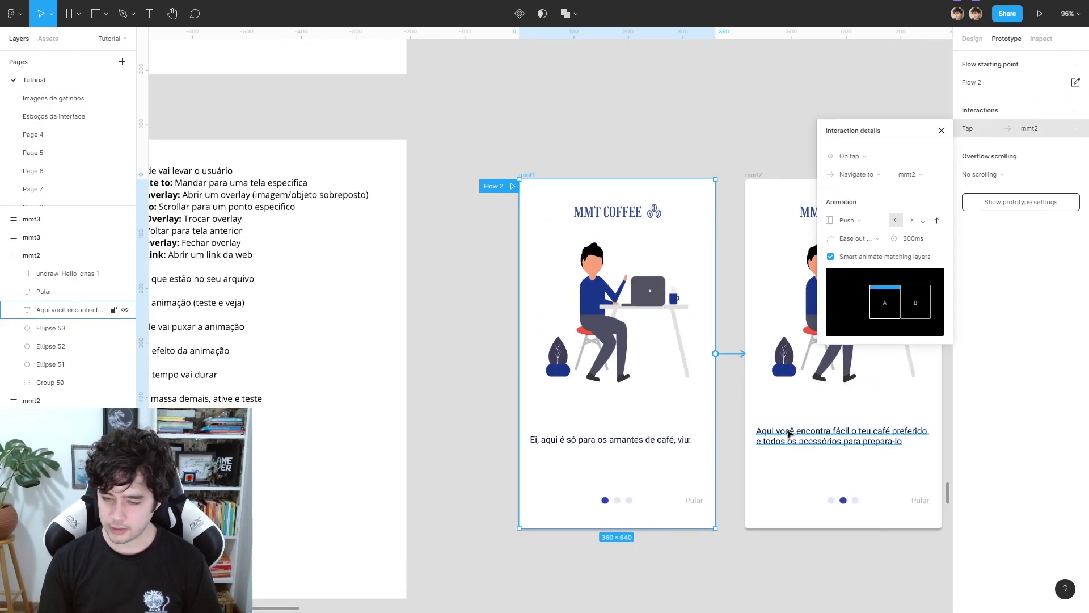
pyautogui.hotkey('ctrl', 'z')
# Pan the canvas to bring the mmt3 and mmt4 screens into view.
pyautogui.hscroll(-2, 681, 89)
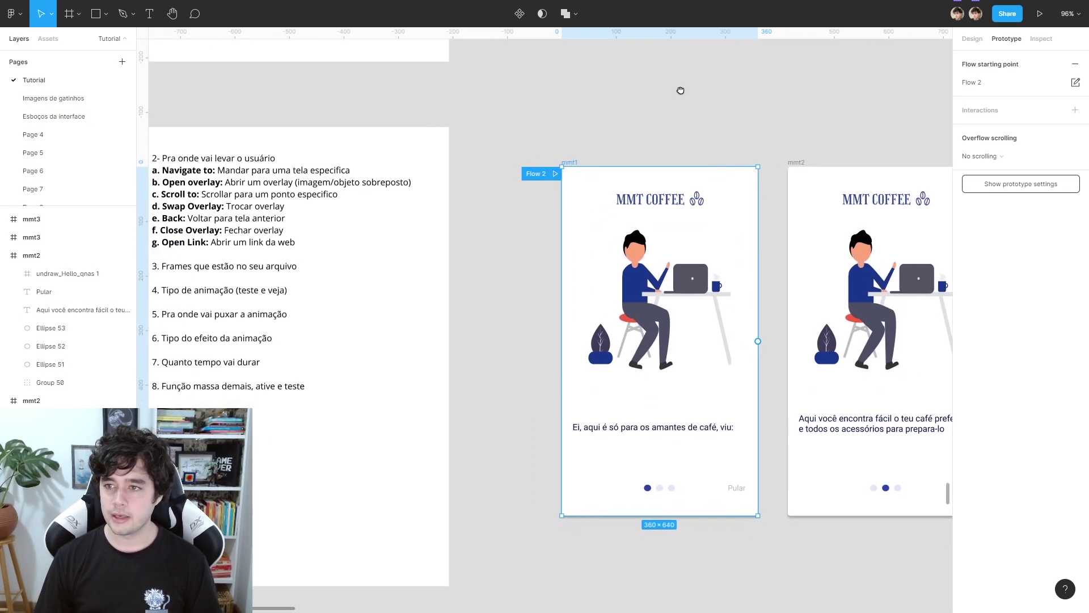
pyautogui.hscroll(2, 844, 115)
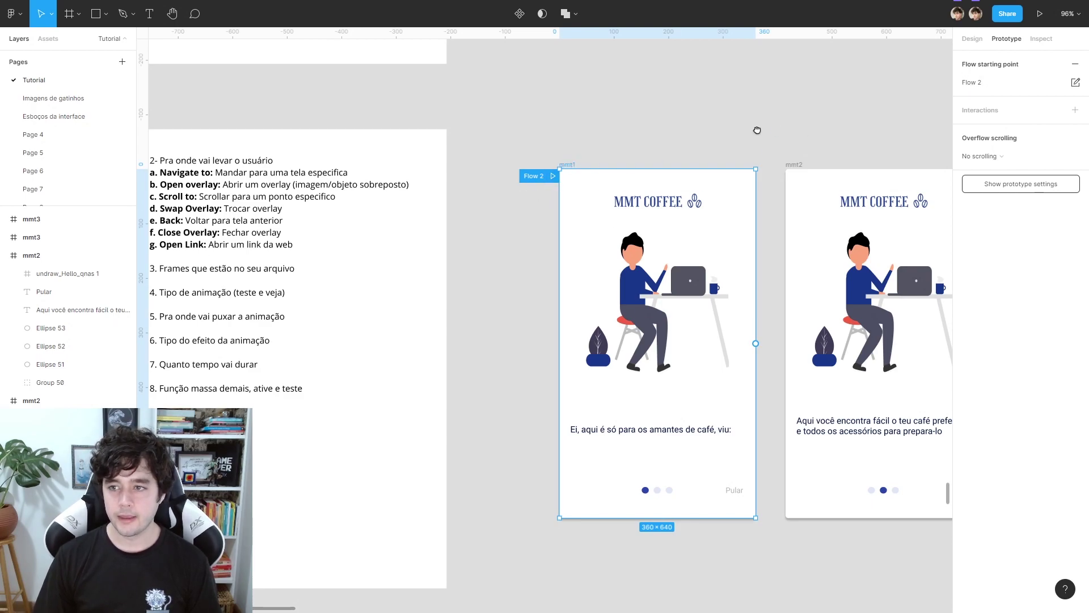
pyautogui.moveTo(757, 130); pyautogui.dragTo(690, 131)
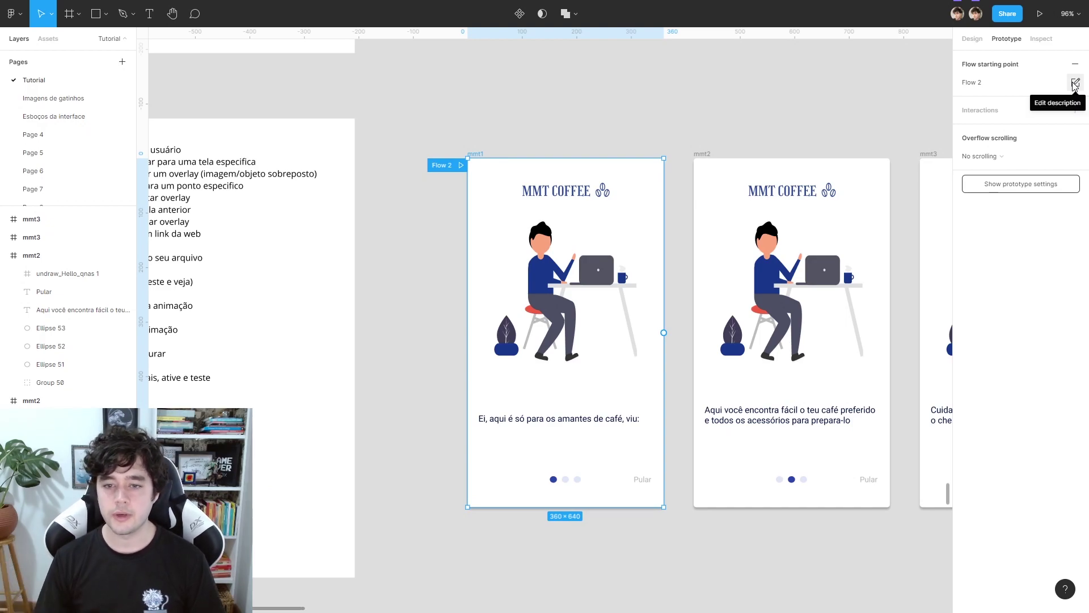
pyautogui.scroll(-2, 681, 119)
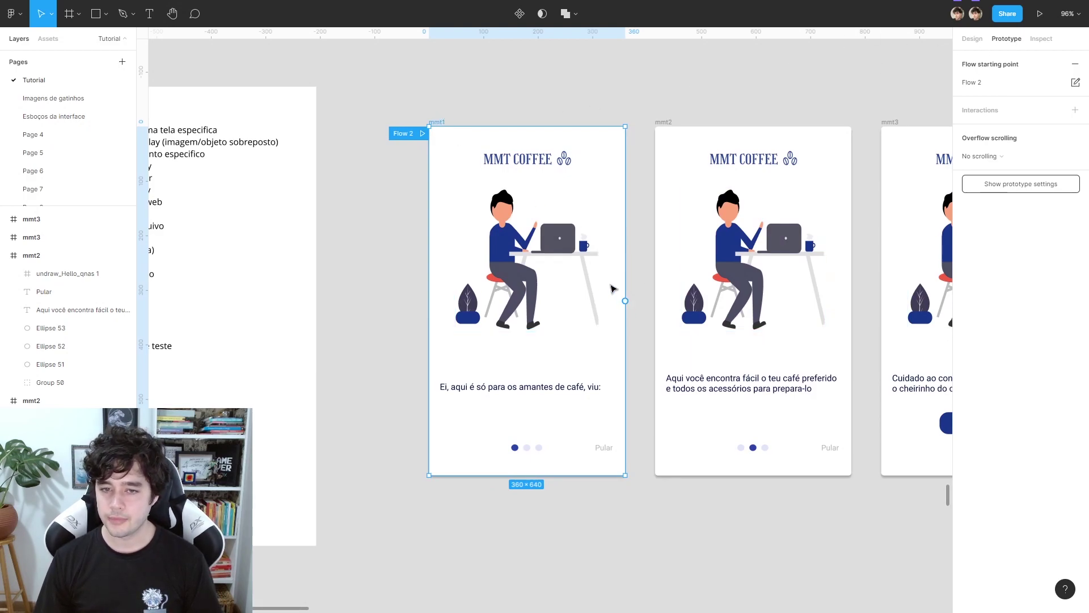
pyautogui.moveTo(567, 290)
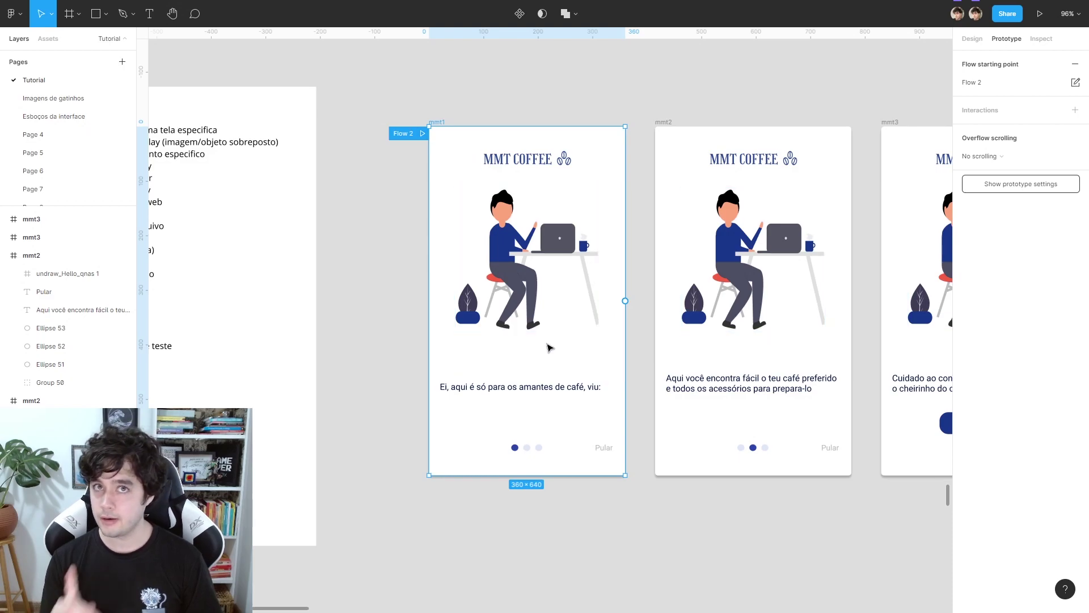
pyautogui.hscroll(5, 708, 293)
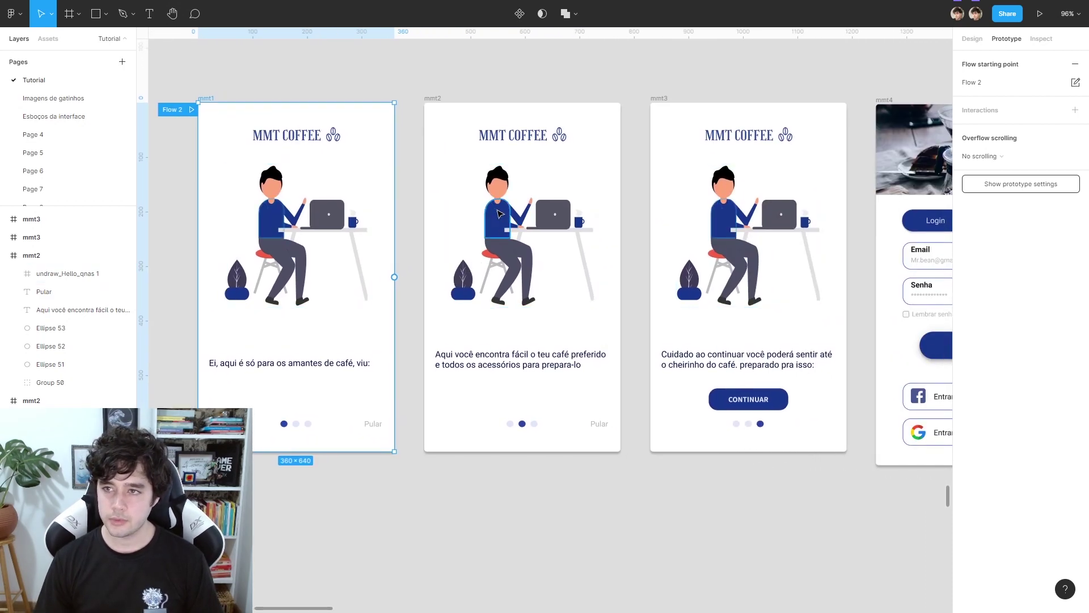
pyautogui.scroll(-3, 524, 227)
pyautogui.scroll(-1, 523, 227)
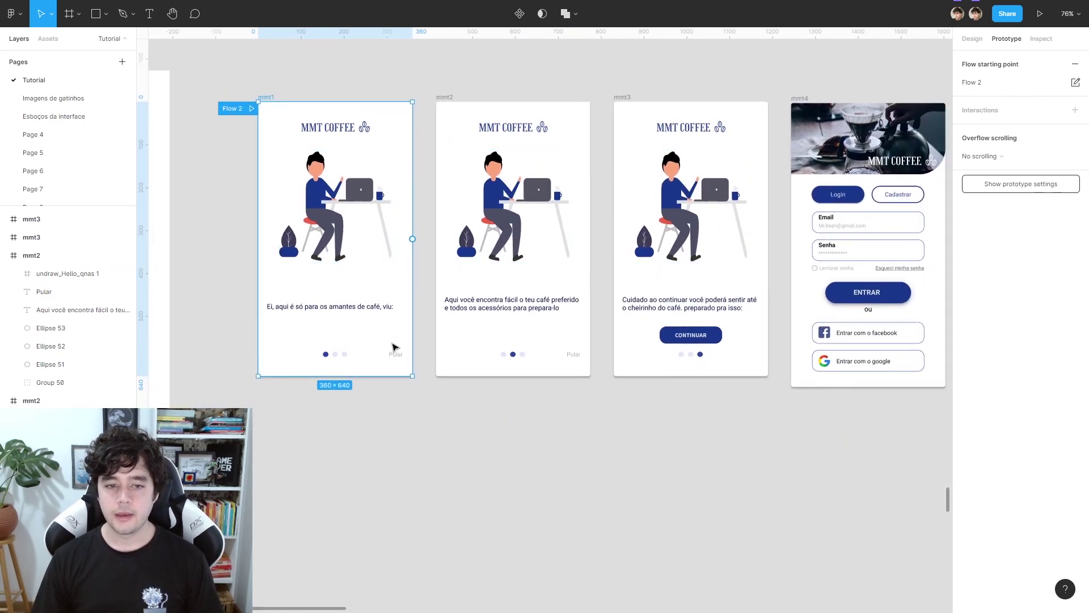
# Link mmt1's Pular text to the mmt4 login screen with an On tap trigger.
pyautogui.click(396, 354)
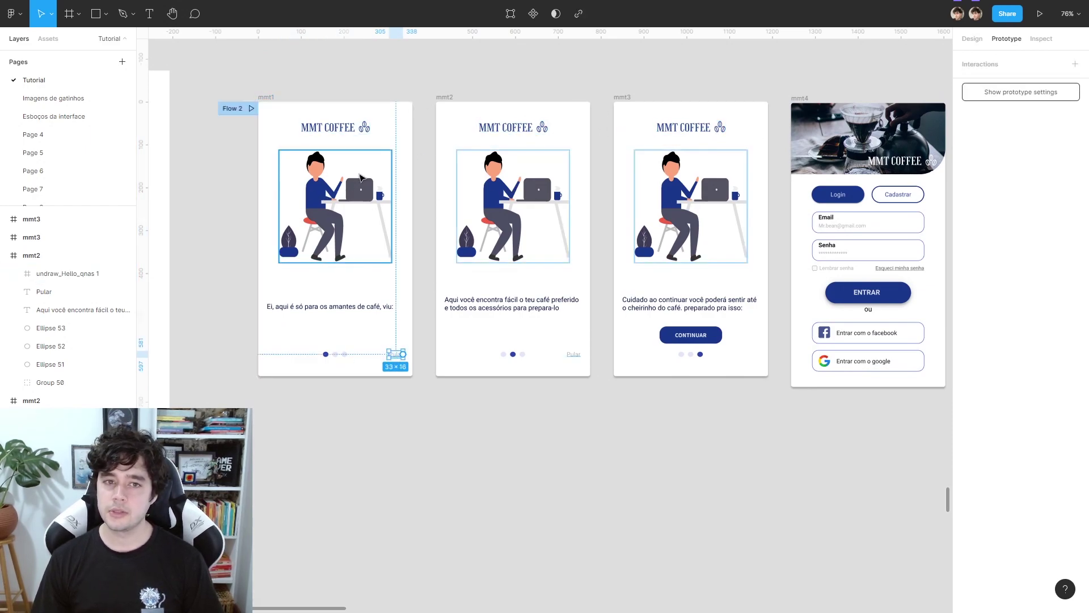
pyautogui.scroll(1, 420, 165)
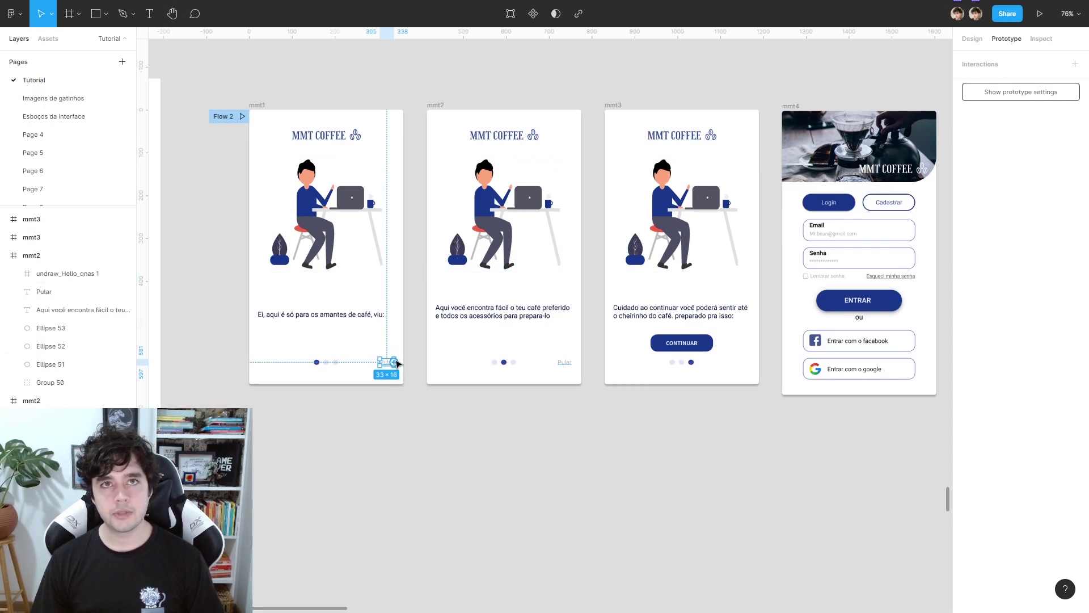
pyautogui.moveTo(394, 362); pyautogui.dragTo(914, 292)
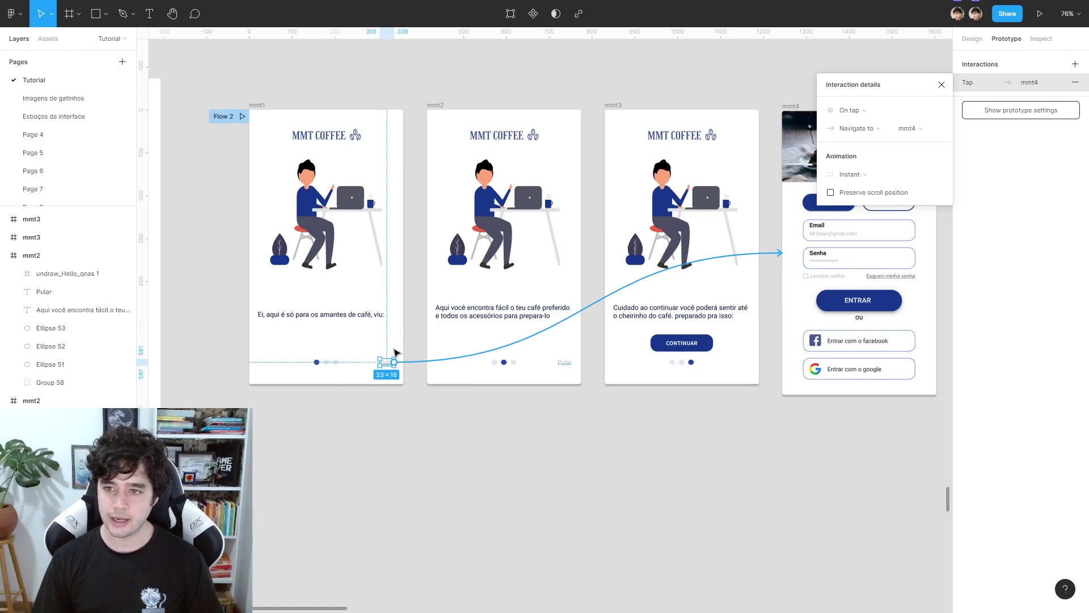
pyautogui.moveTo(843, 95)
pyautogui.mouseDown()
pyautogui.moveTo(383, 272)
pyautogui.moveTo(488, 480)
pyautogui.mouseUp()
pyautogui.scroll(-3, 646, 445)
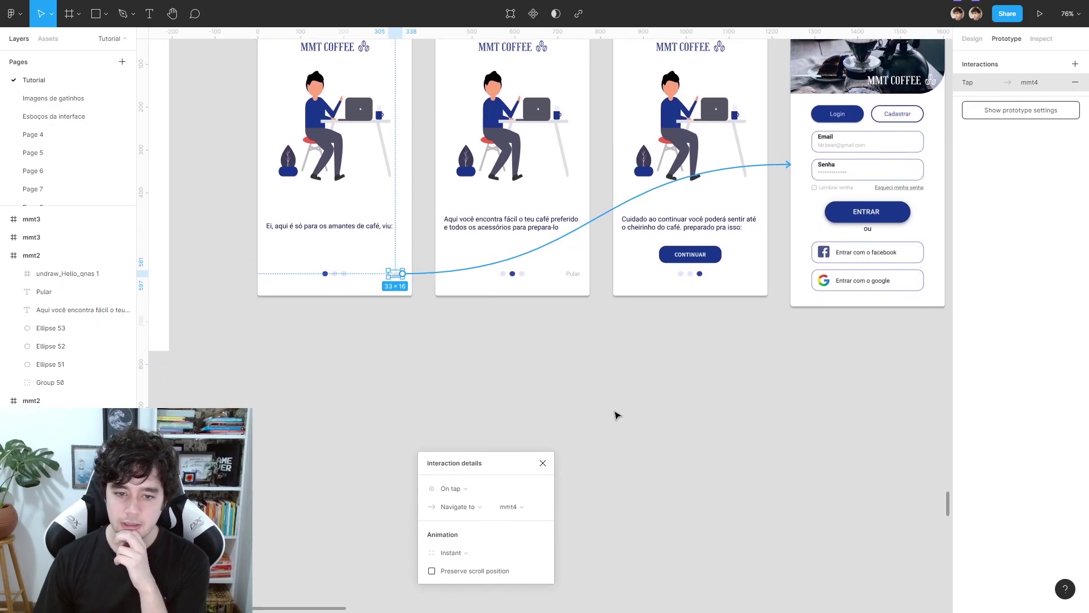
pyautogui.moveTo(499, 437); pyautogui.dragTo(535, 328)
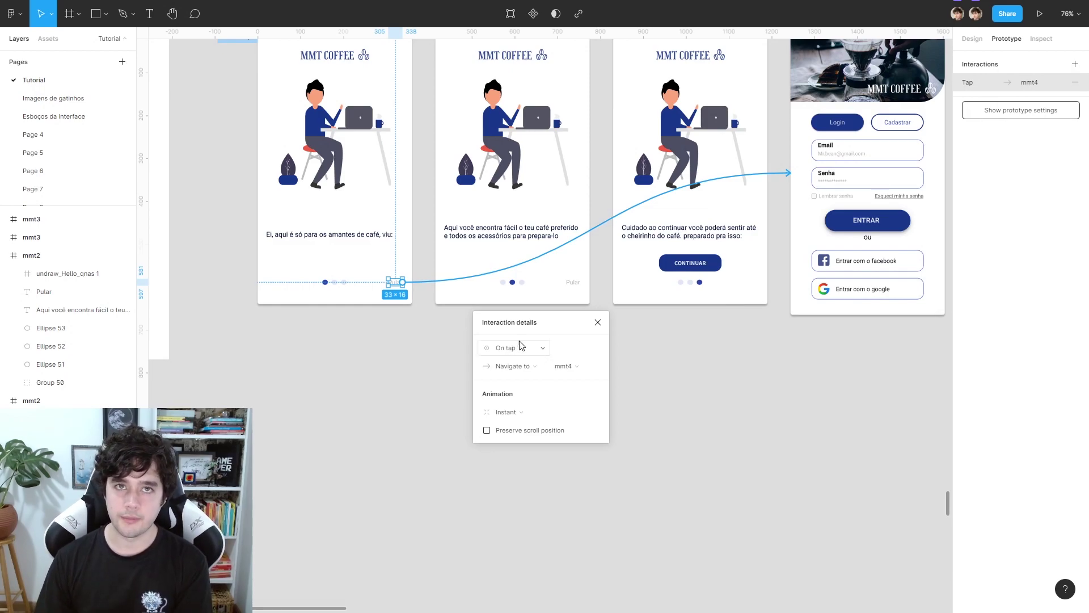
pyautogui.click(548, 350)
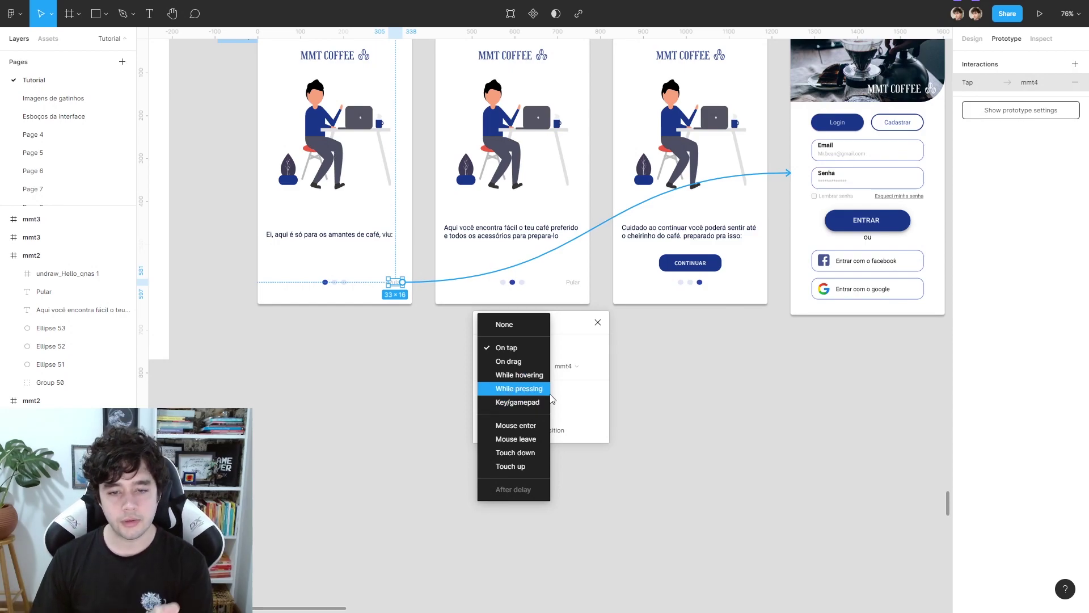
pyautogui.click(568, 324)
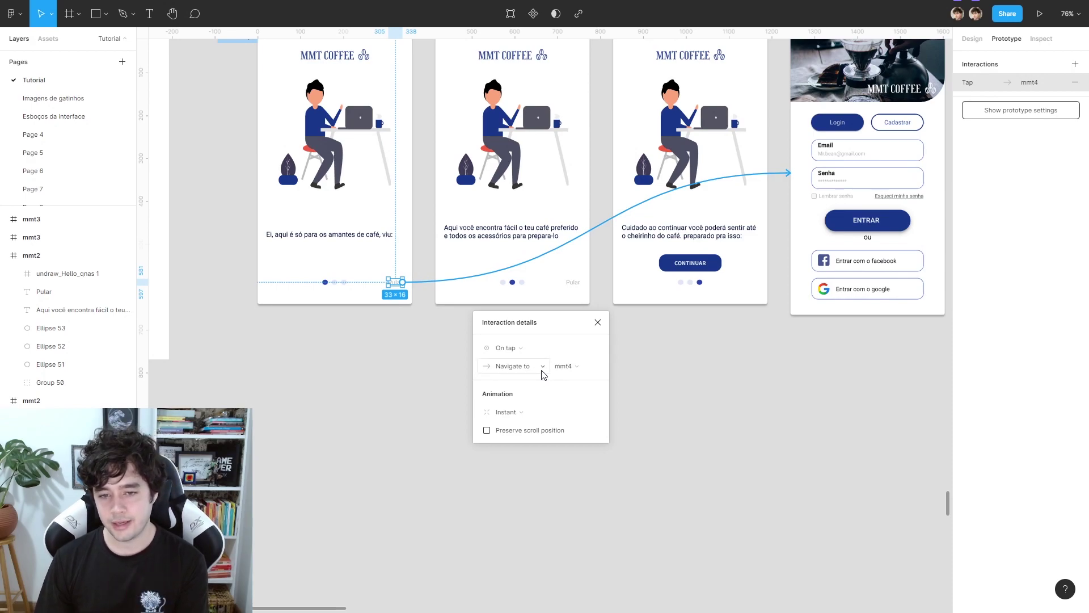
pyautogui.scroll(1, 700, 381)
# Change the Pular link's transition animation, trying Dissolve first.
pyautogui.scroll(2, 738, 363)
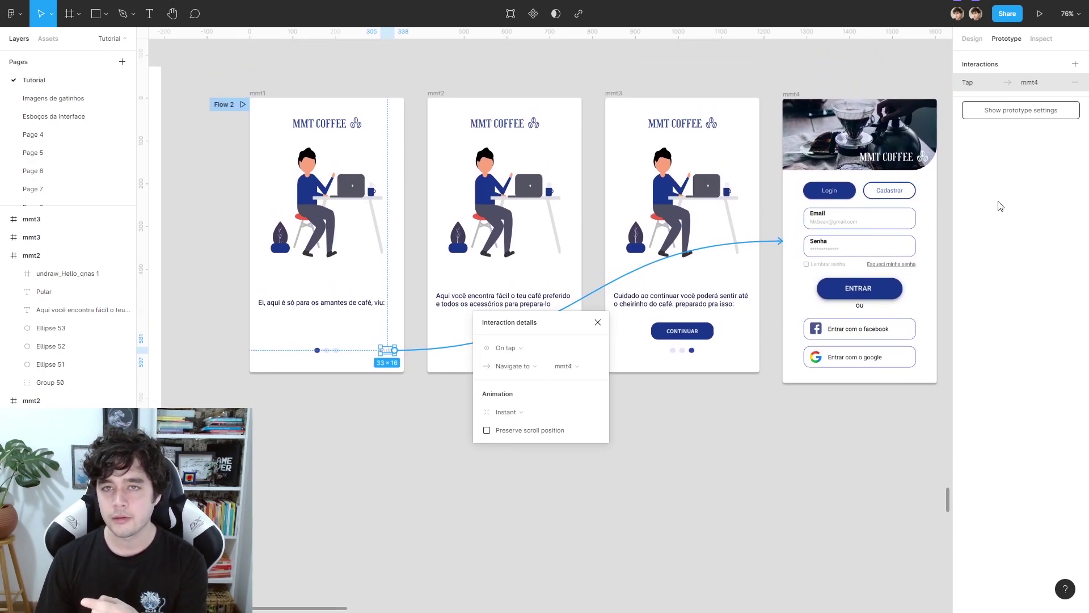
pyautogui.scroll(-2, 737, 438)
pyautogui.scroll(-1, 754, 433)
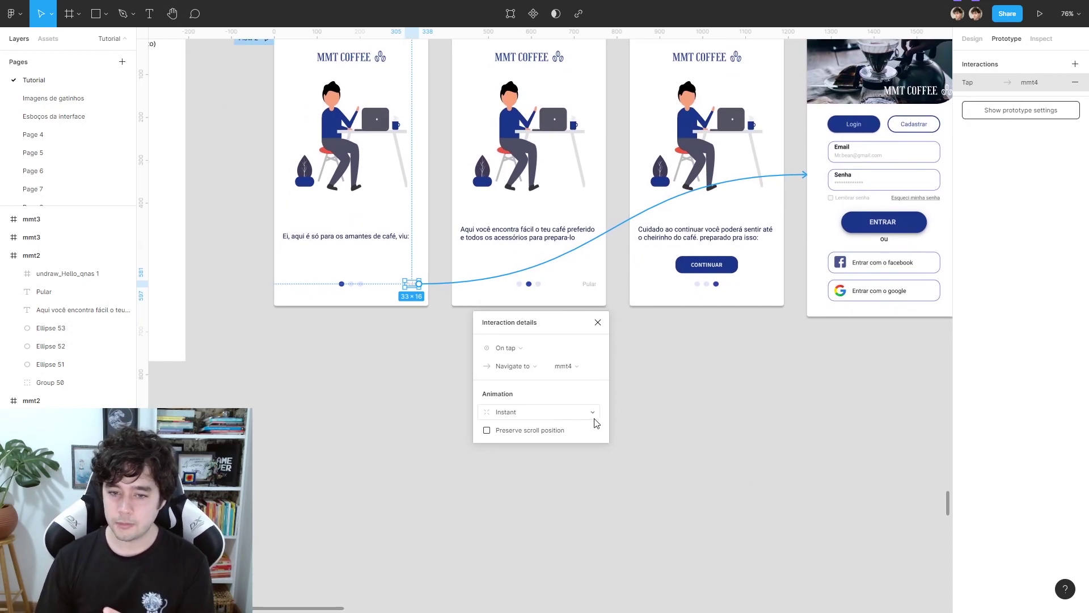
pyautogui.click(595, 420)
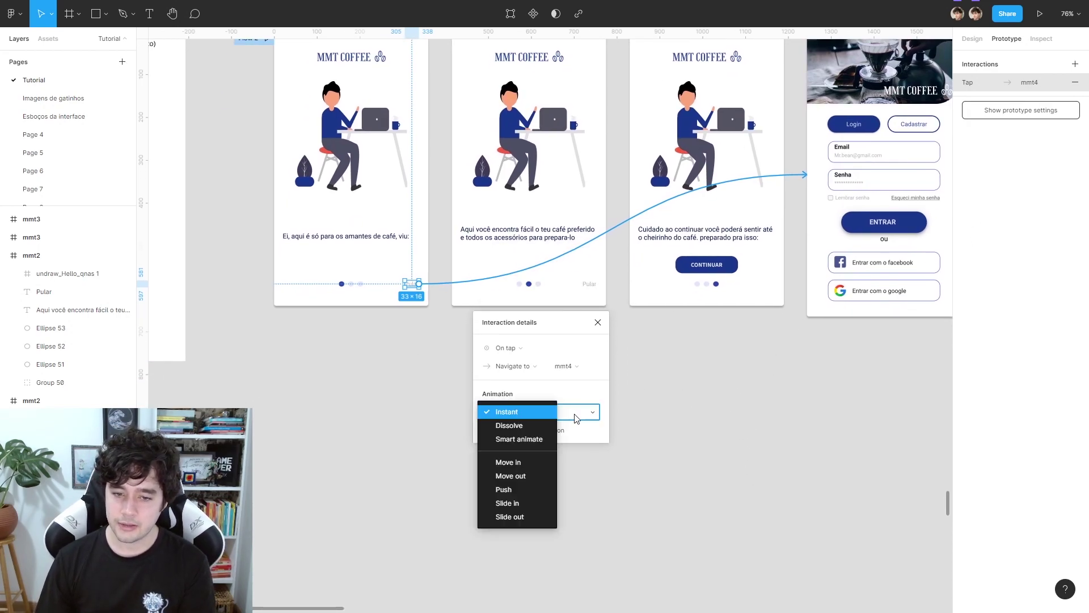
pyautogui.press('Down')
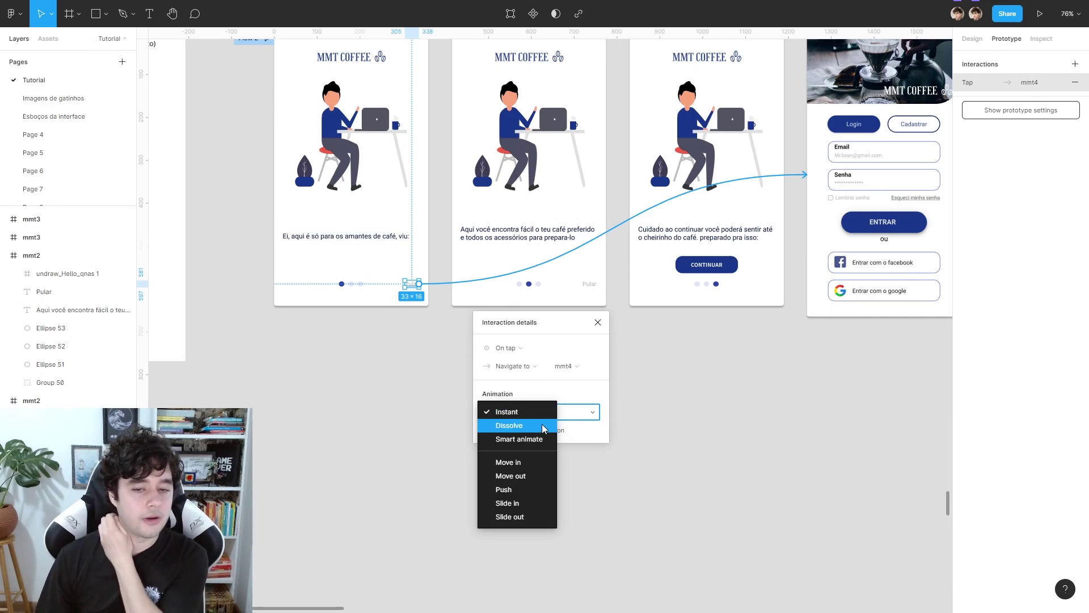
pyautogui.press('Return')
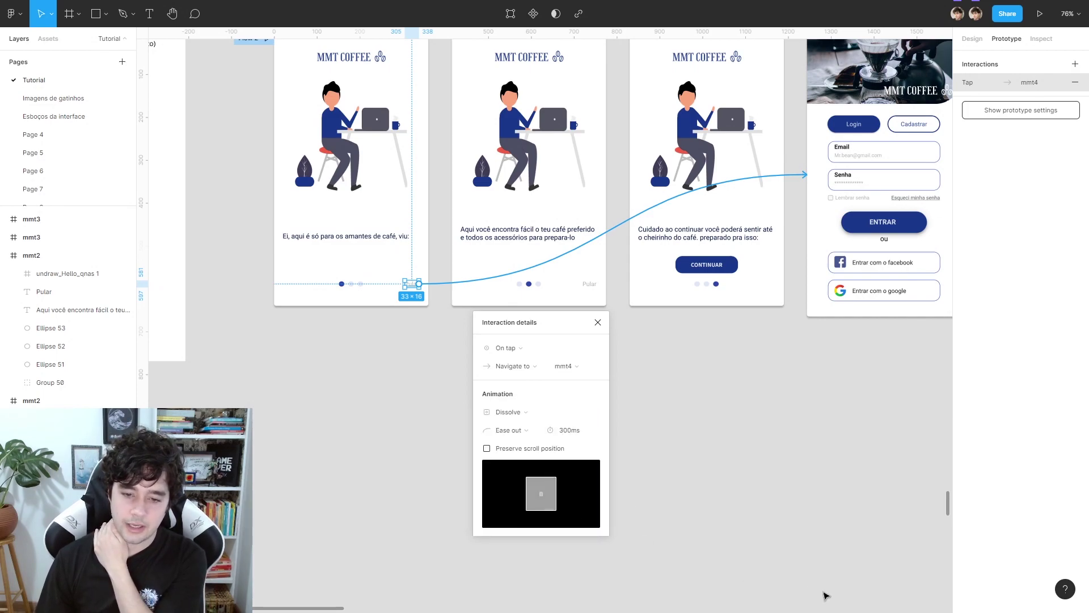
# Settle on Smart animate with Ease in easing over 300ms.
pyautogui.click(526, 431)
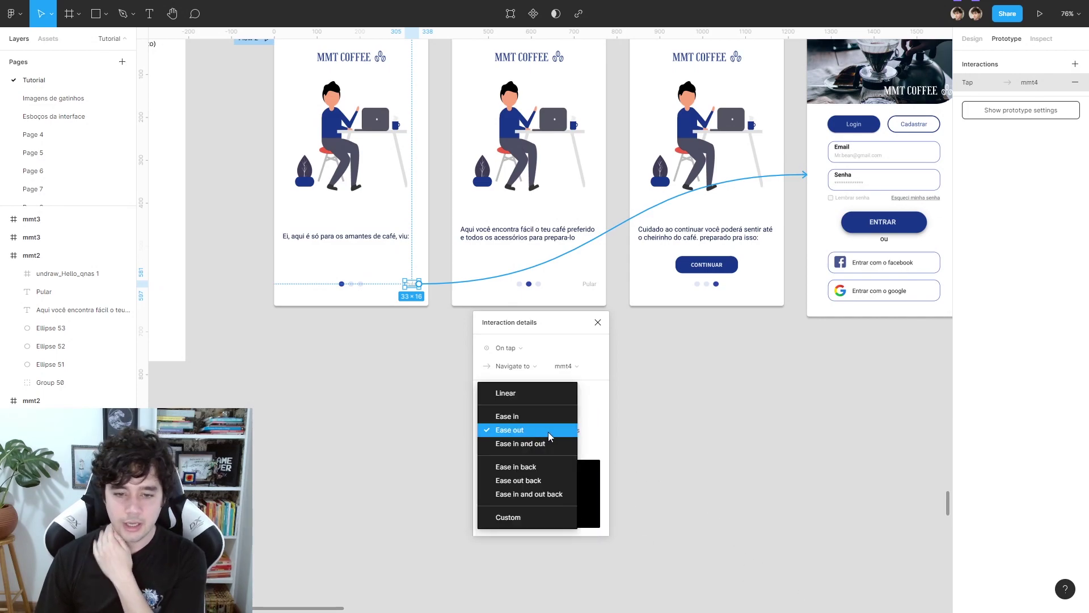
pyautogui.click(553, 441)
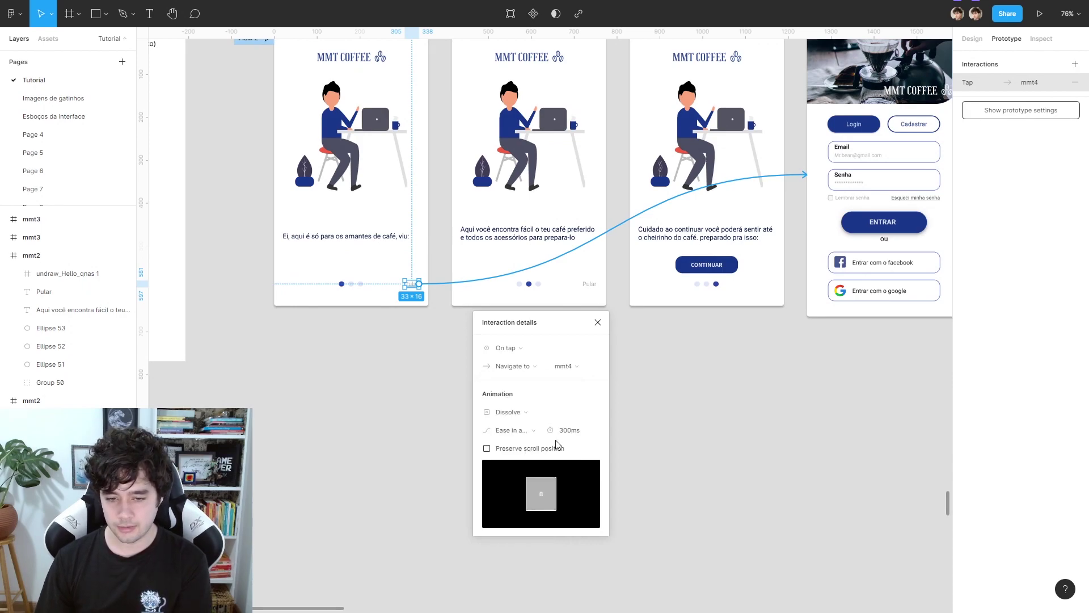
pyautogui.click(526, 436)
pyautogui.click(527, 453)
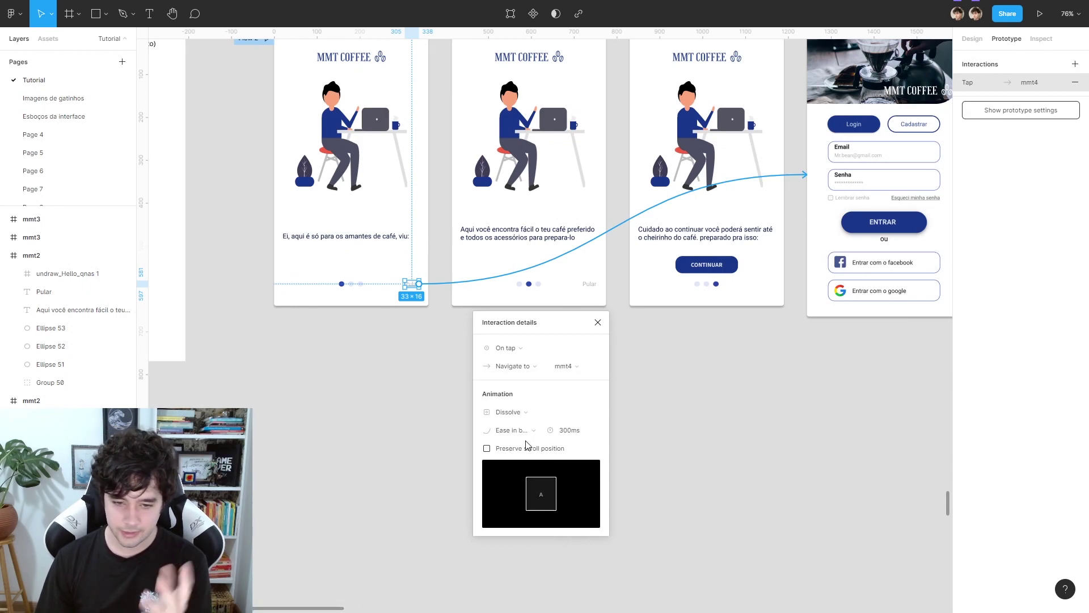
pyautogui.click(528, 430)
pyautogui.click(558, 380)
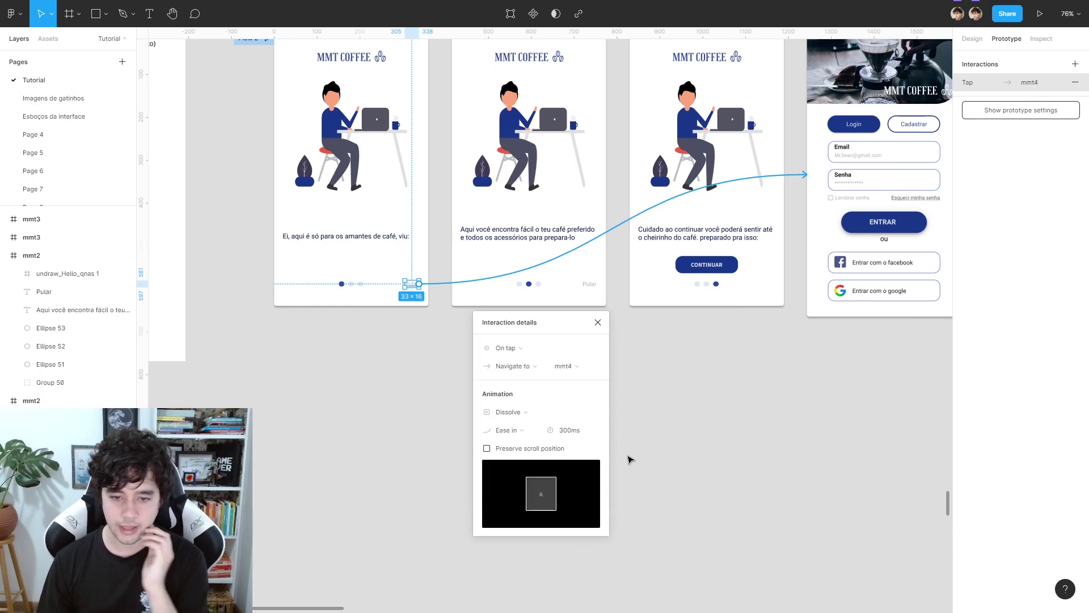
pyautogui.click(562, 411)
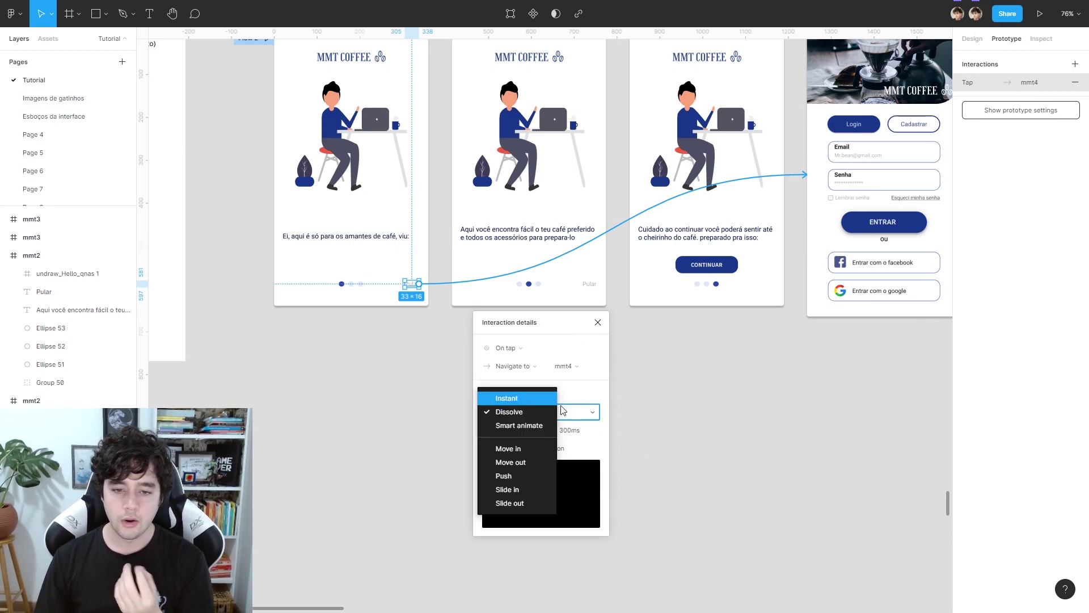
pyautogui.click(526, 427)
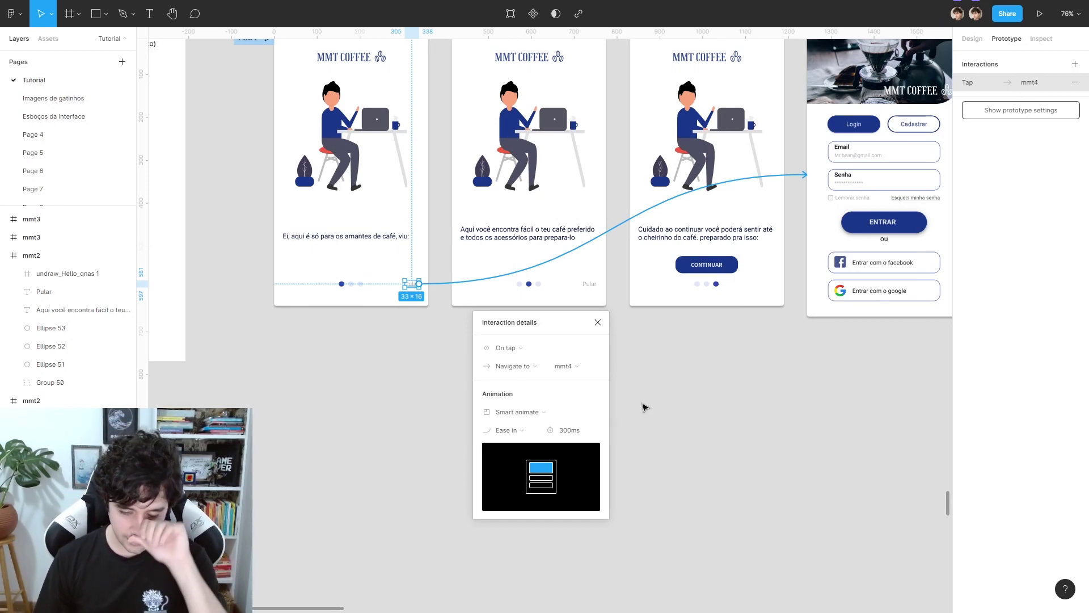
pyautogui.click(598, 322)
# Play Flow 2 from mmt1, tap Pular to reach the login screen, then return to the editor.
pyautogui.scroll(4, 369, 408)
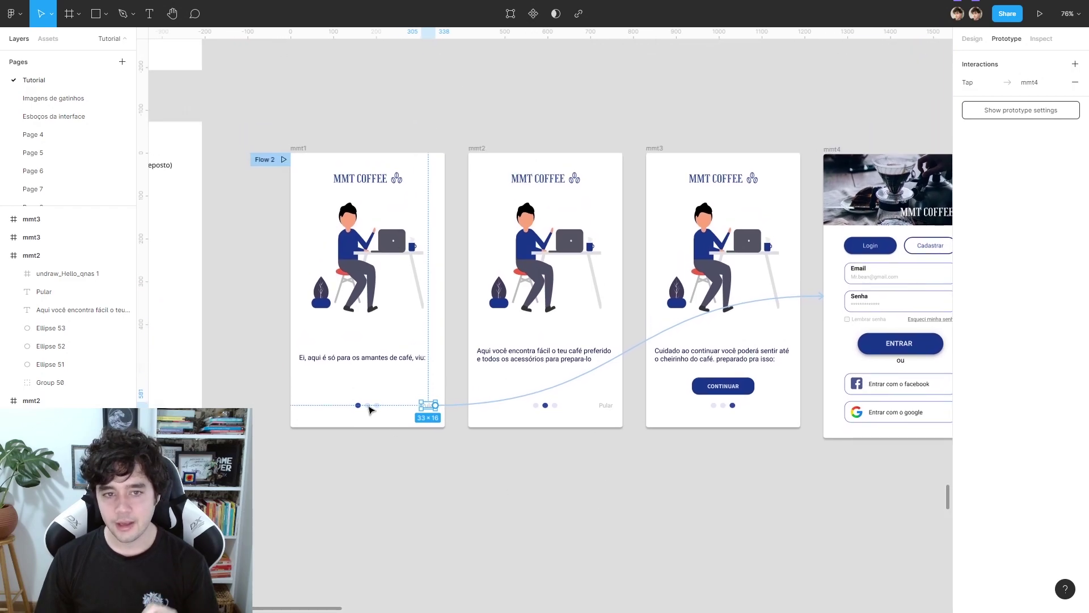
pyautogui.hscroll(-4, 282, 201)
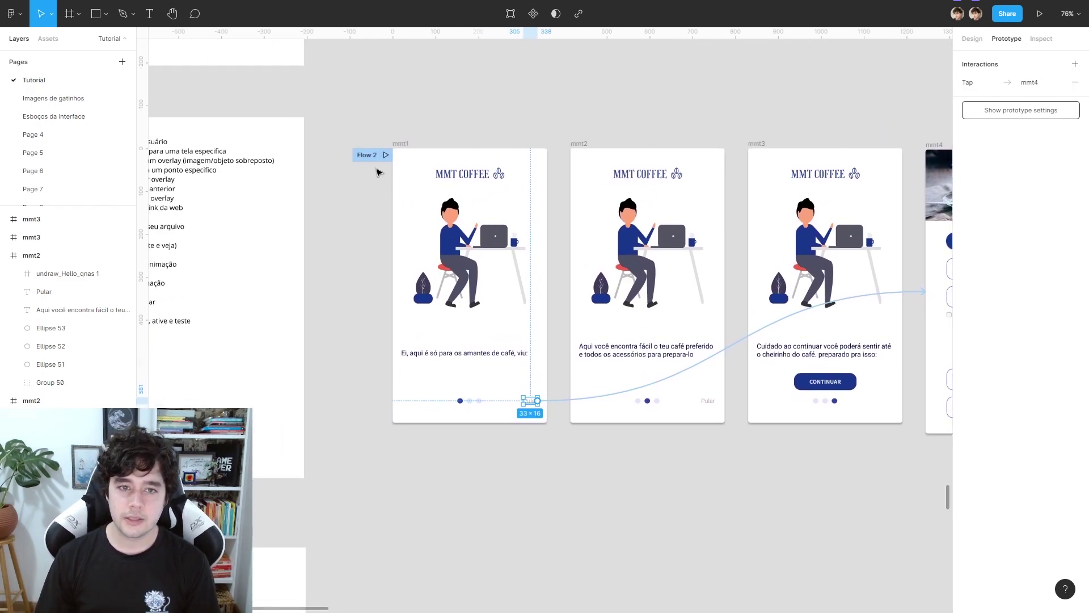
pyautogui.click(388, 158)
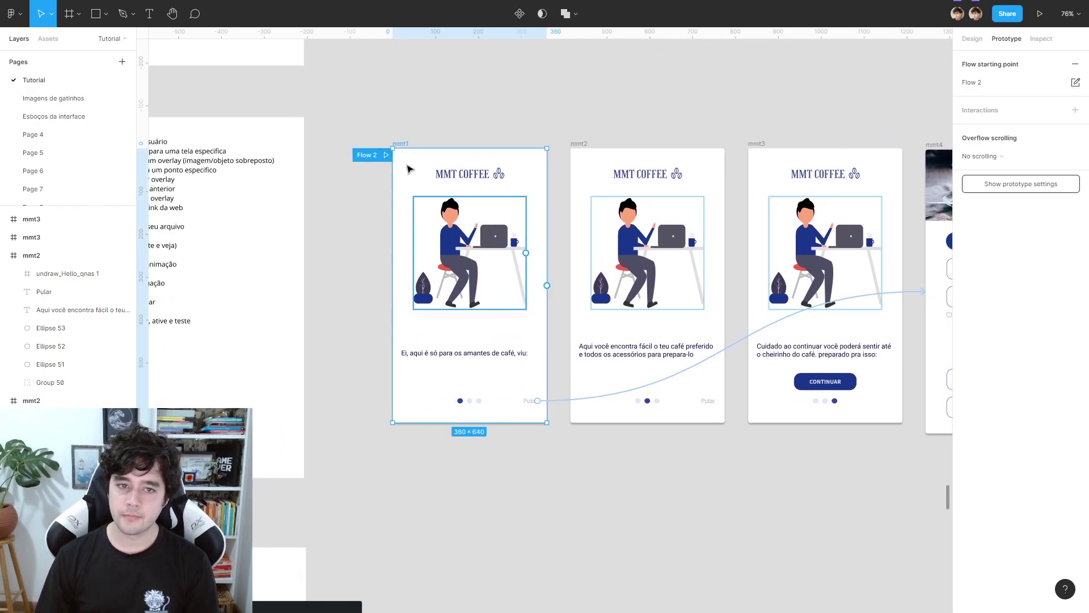
pyautogui.click(386, 155)
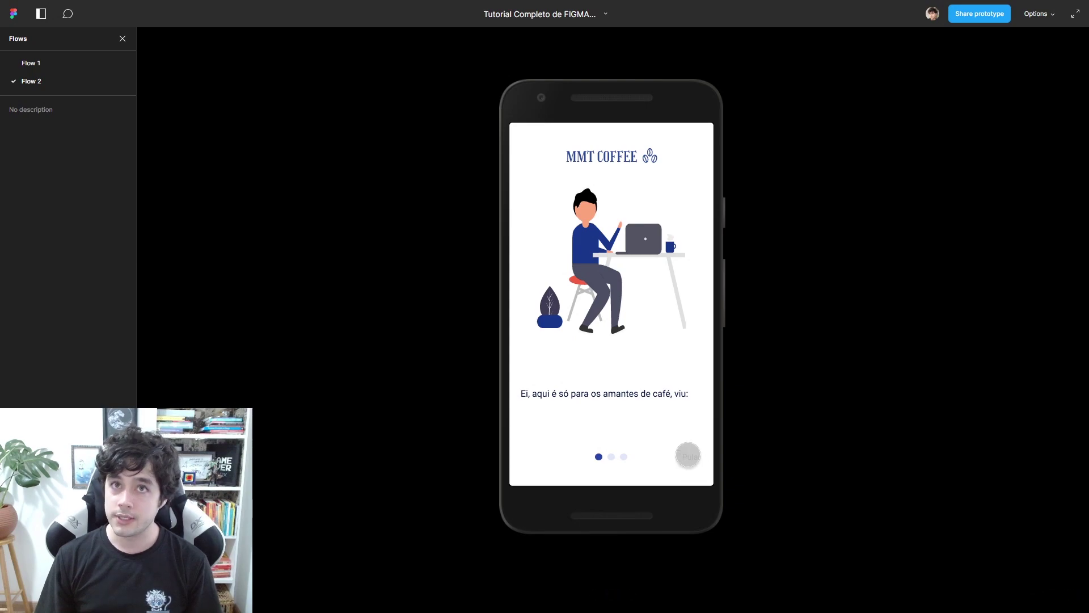
pyautogui.click(687, 452)
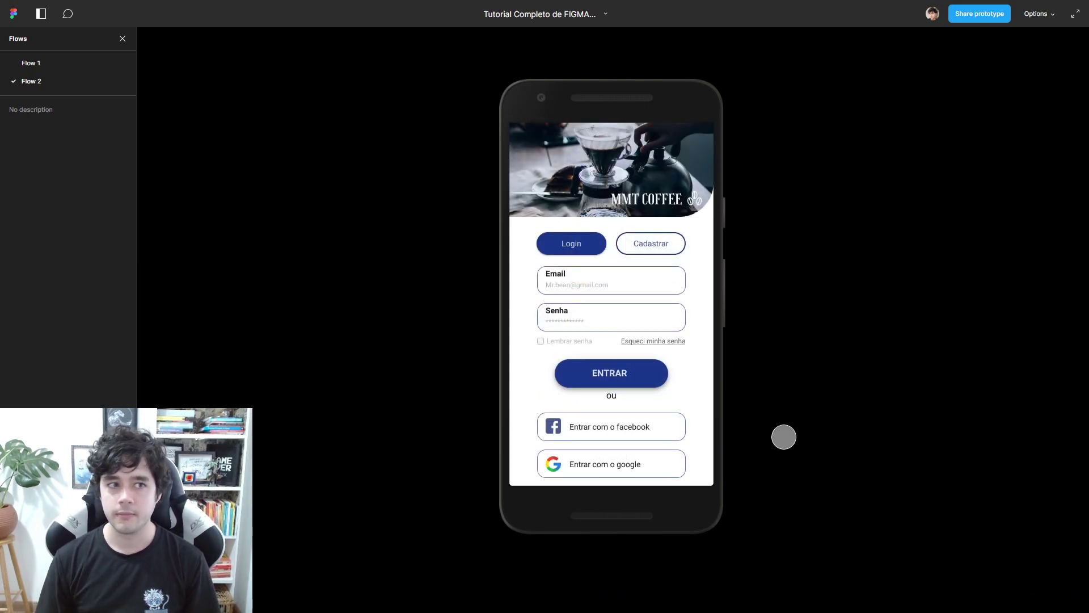
pyautogui.click(615, 43)
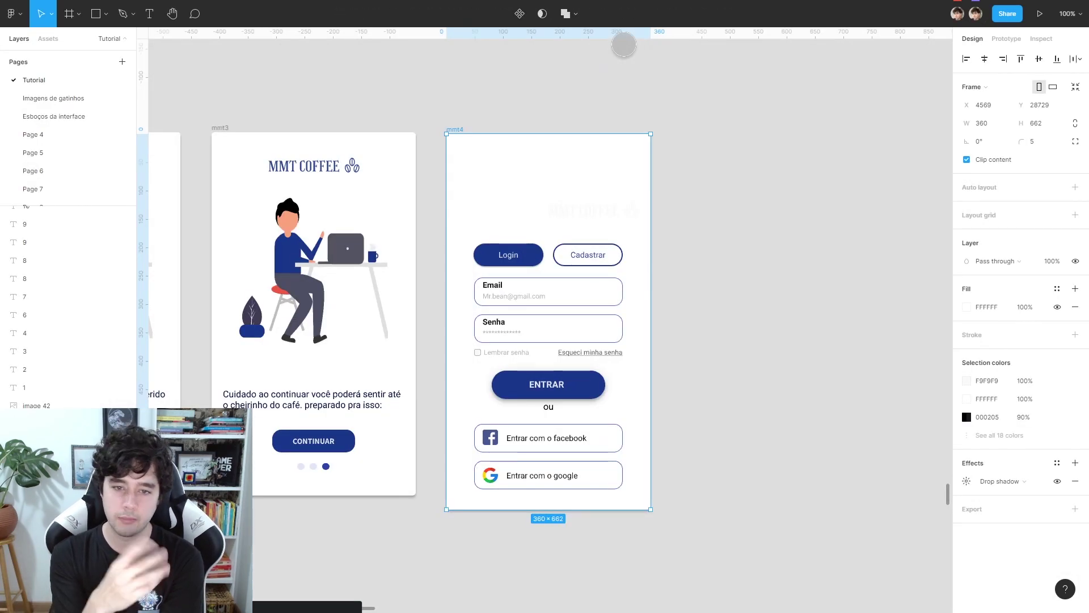
# Try linking mmt1's Pular text to the mmt4 login screen, then undo that interaction.
pyautogui.keyDown('ctrl'); pyautogui.scroll(-5, 732, 202); pyautogui.keyUp('ctrl')
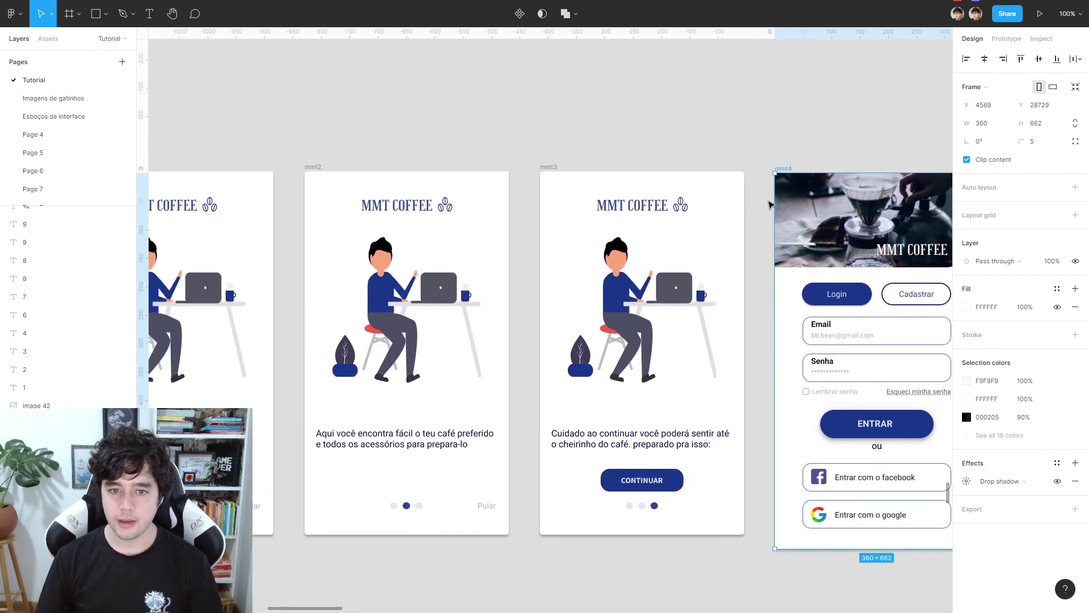
pyautogui.scroll(2, 621, 210)
pyautogui.scroll(2, 602, 248)
pyautogui.click(602, 248)
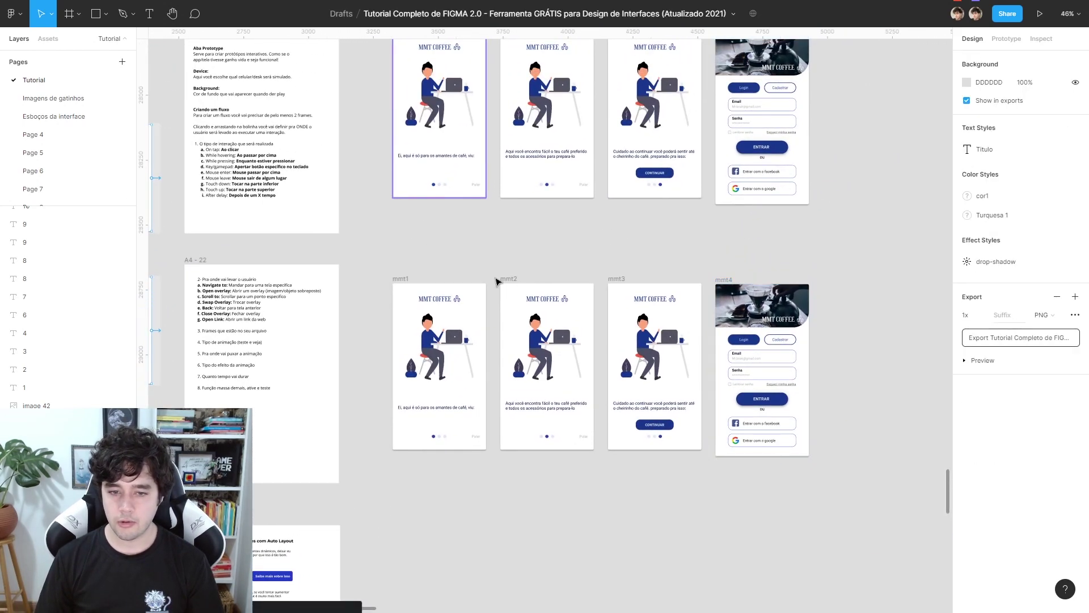
pyautogui.click(404, 280)
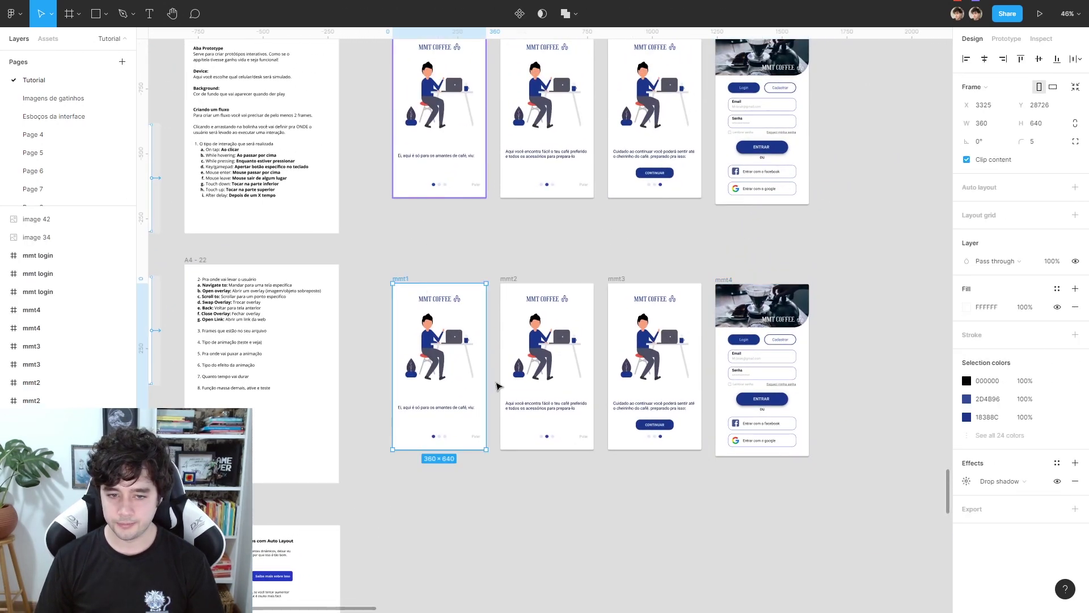
pyautogui.click(477, 442)
pyautogui.click(1007, 39)
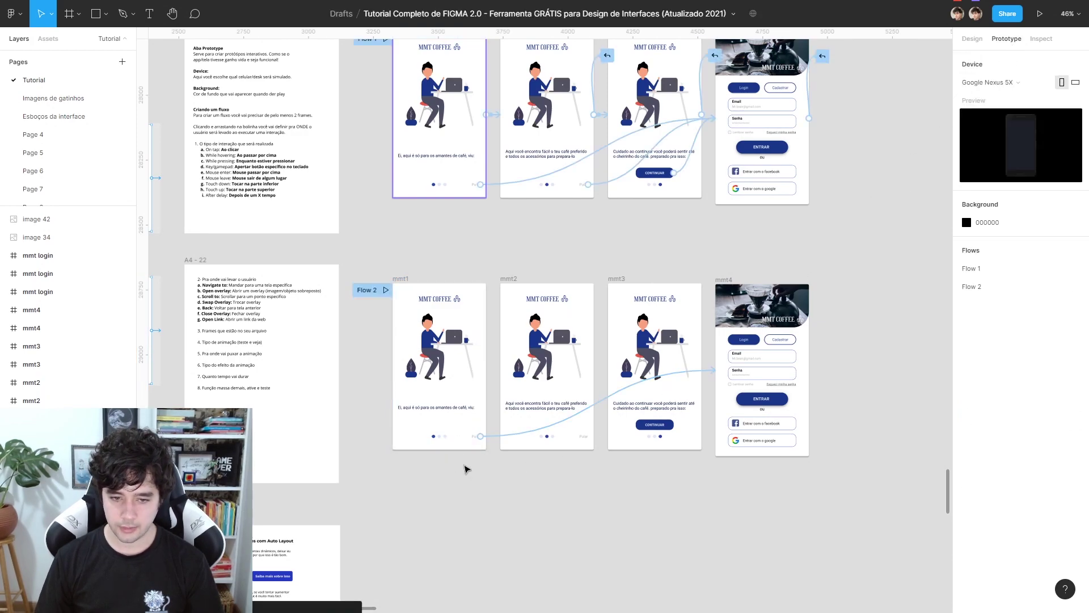
pyautogui.moveTo(480, 435); pyautogui.dragTo(716, 370)
pyautogui.hotkey('ctrl', 'z')
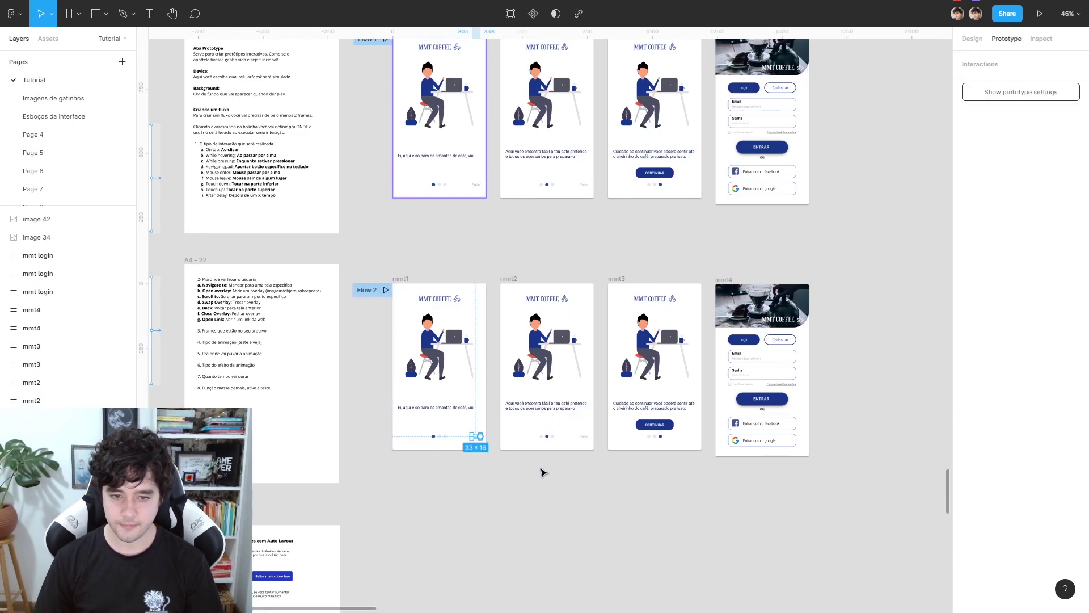
# Duplicate the four Flow 2 screens mmt1–mmt4 into a Flow 3 copy below.
pyautogui.click(879, 461)
pyautogui.moveTo(884, 476)
pyautogui.mouseDown()
pyautogui.moveTo(385, 269)
pyautogui.moveTo(401, 243)
pyautogui.moveTo(423, 440)
pyautogui.mouseUp()
pyautogui.scroll(-3, 423, 440)
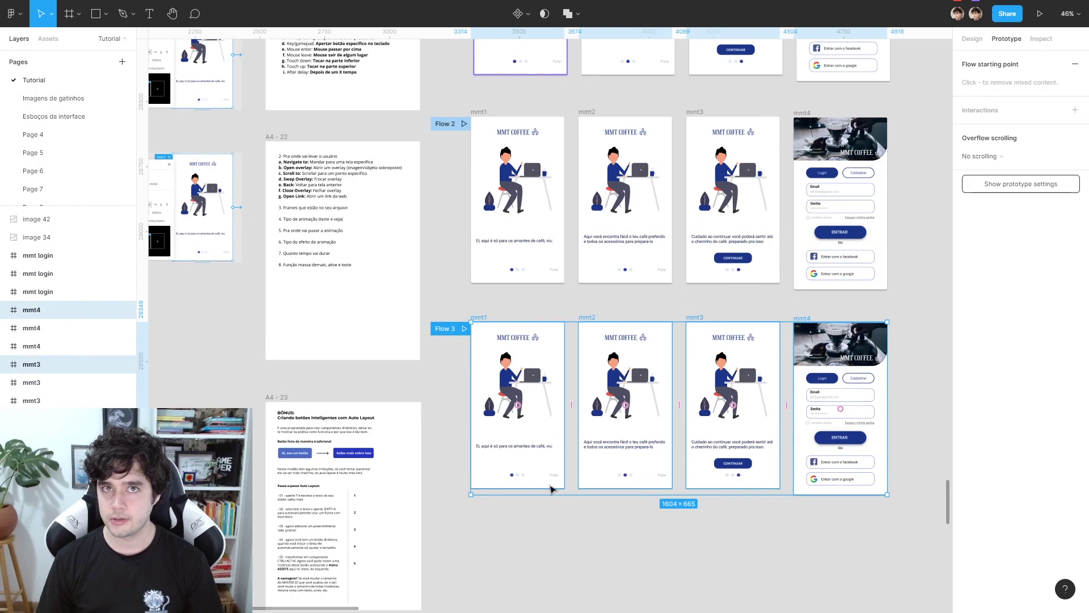
pyautogui.hscroll(2, 614, 531)
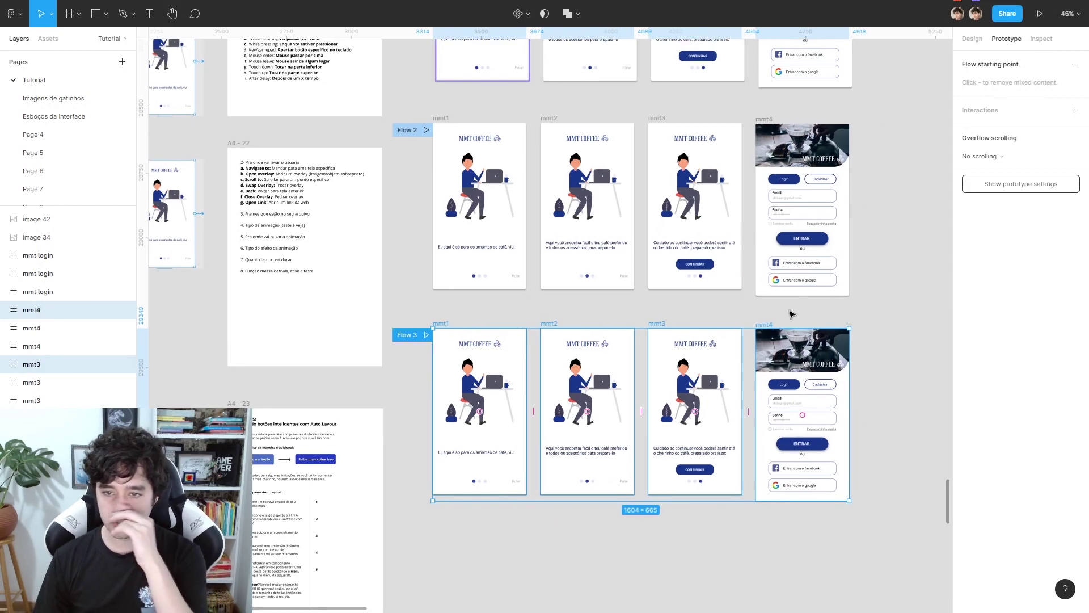
pyautogui.scroll(-2, 436, 294)
pyautogui.moveTo(414, 293); pyautogui.dragTo(431, 331)
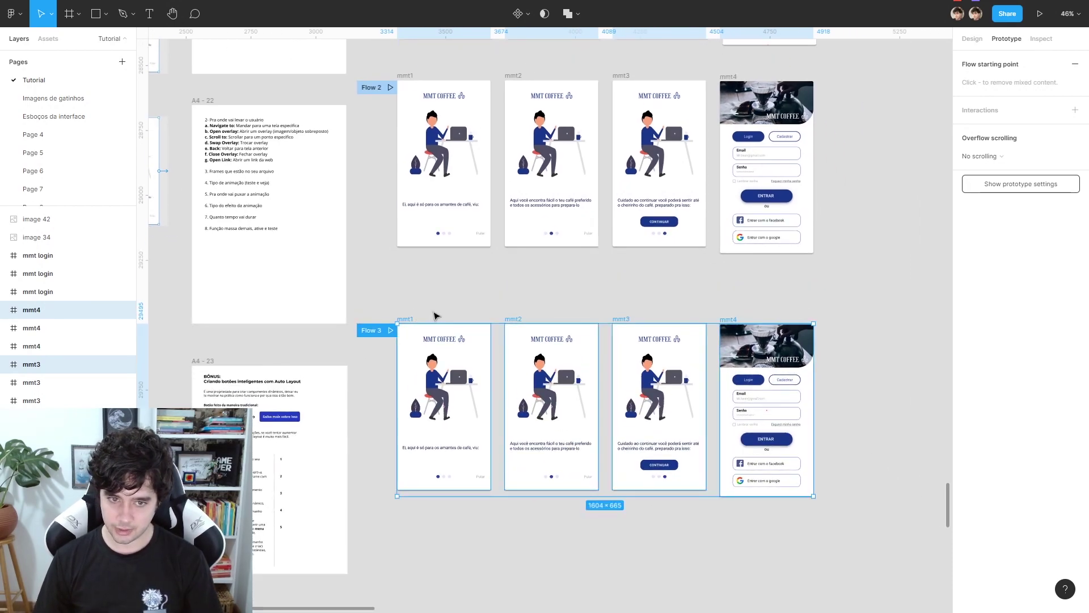
# Add an enlarged 'Faça o protótipo aqui:' heading above Flow 3, undoing a trial wrapping frame.
pyautogui.press('t')
pyautogui.click(442, 296)
pyautogui.write('Faça o protótipo aqui')
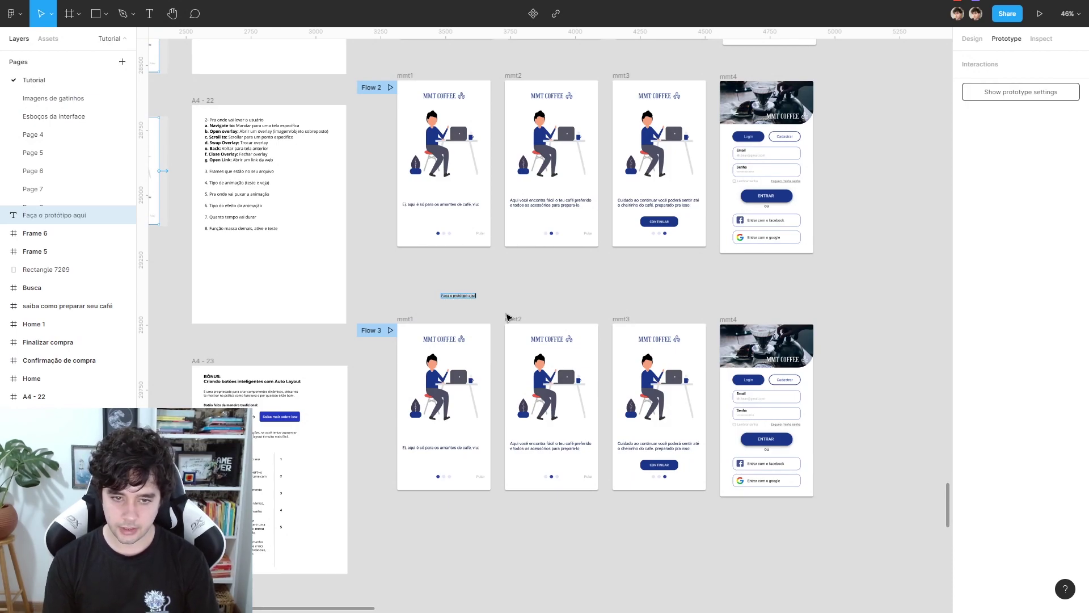
pyautogui.write(':')
pyautogui.press('Escape')
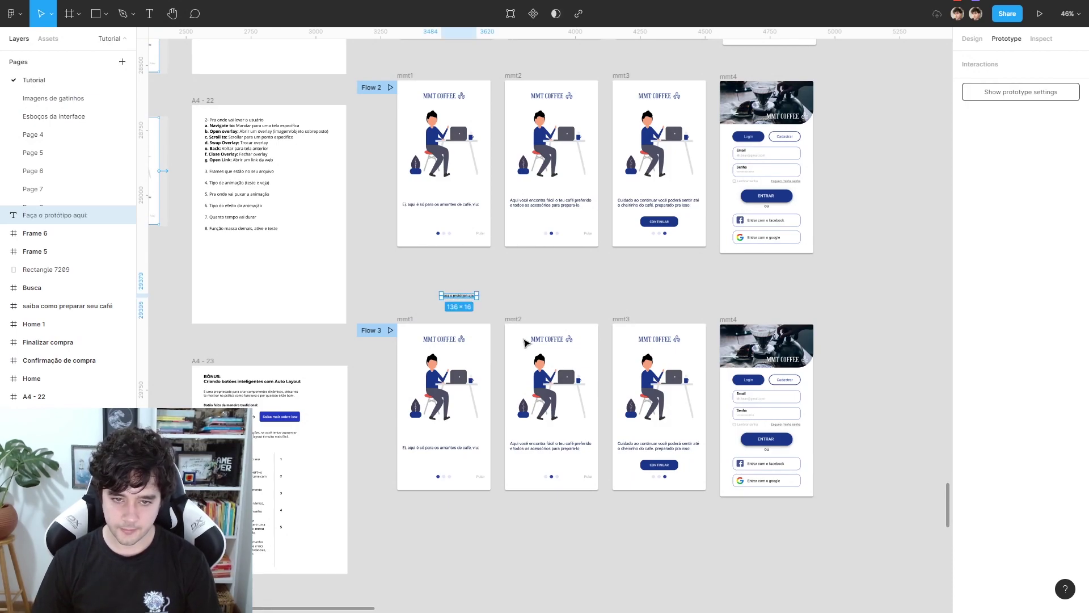
pyautogui.moveTo(481, 295)
pyautogui.mouseDown()
pyautogui.moveTo(577, 295)
pyautogui.moveTo(502, 304)
pyautogui.mouseUp()
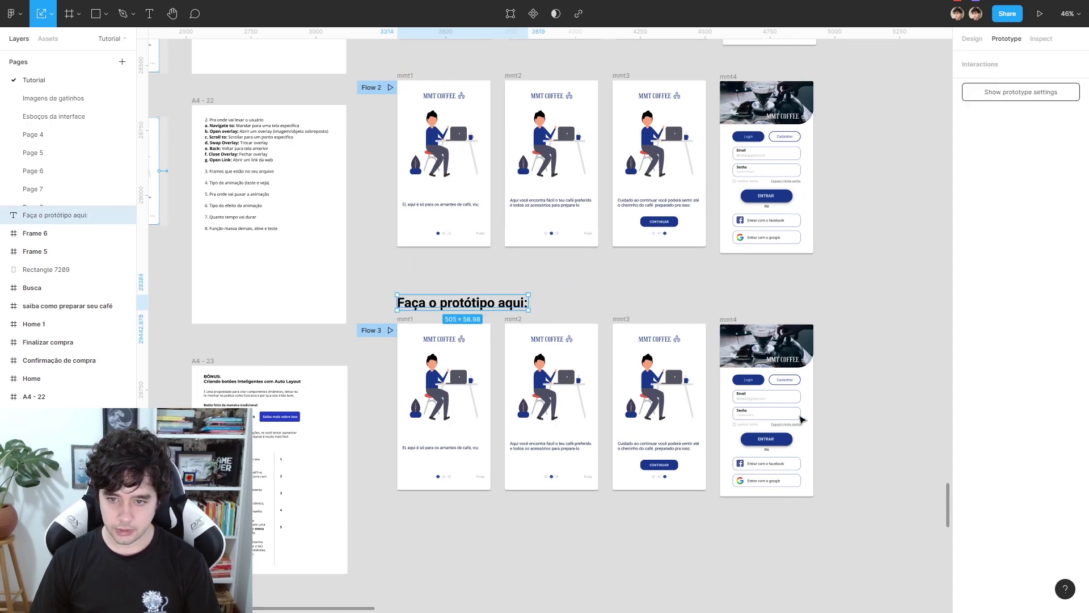
pyautogui.moveTo(395, 291); pyautogui.dragTo(936, 563)
pyautogui.hotkey('shift', 'a')
pyautogui.hotkey('ctrl', 'z')
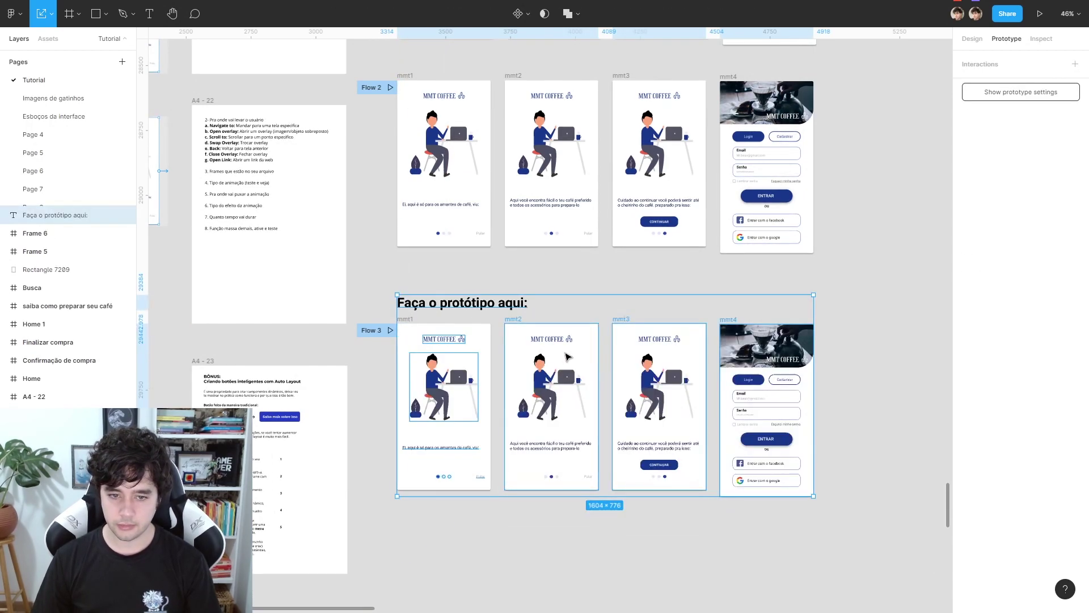
# Link the Pular text on mmt1 and on mmt2 to the mmt4 login screen.
pyautogui.click(395, 312)
pyautogui.scroll(1, 464, 300)
pyautogui.scroll(1, 464, 301)
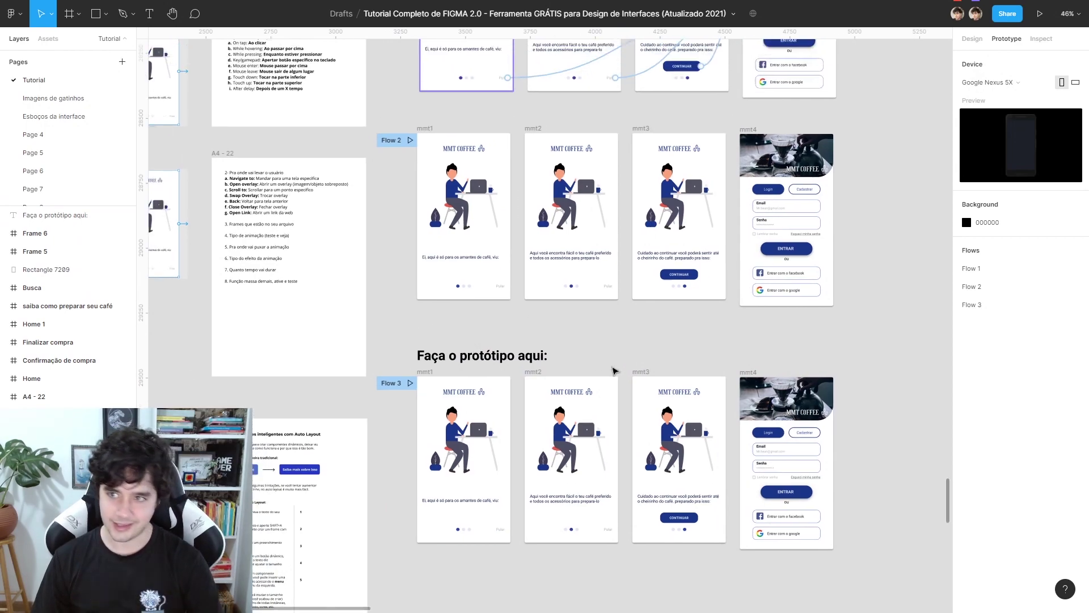
pyautogui.scroll(2, 499, 227)
pyautogui.hscroll(2, 532, 149)
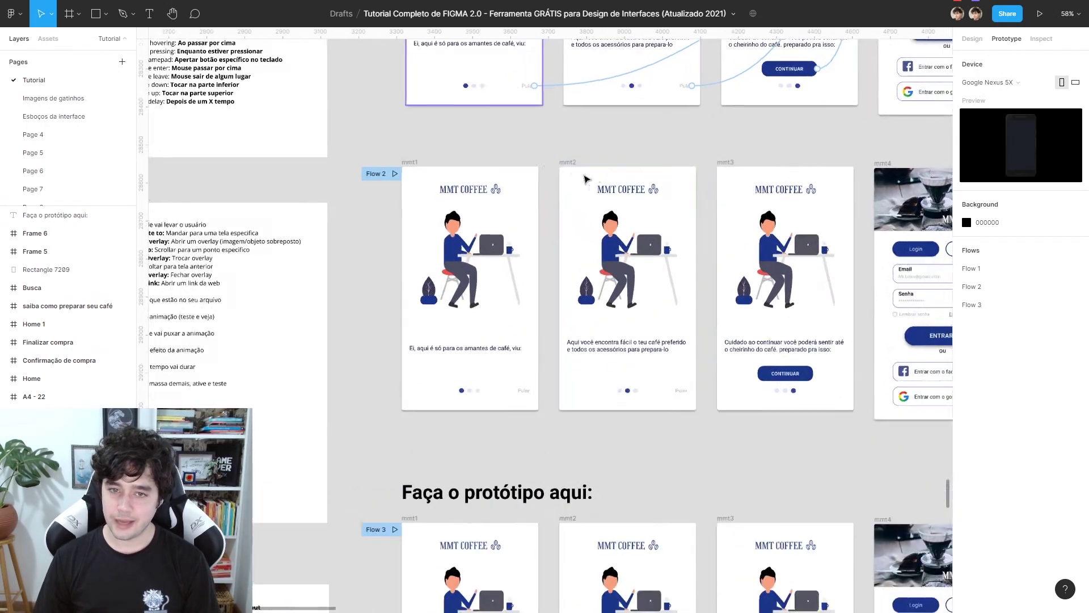
pyautogui.scroll(1, 397, 283)
pyautogui.click(330, 387)
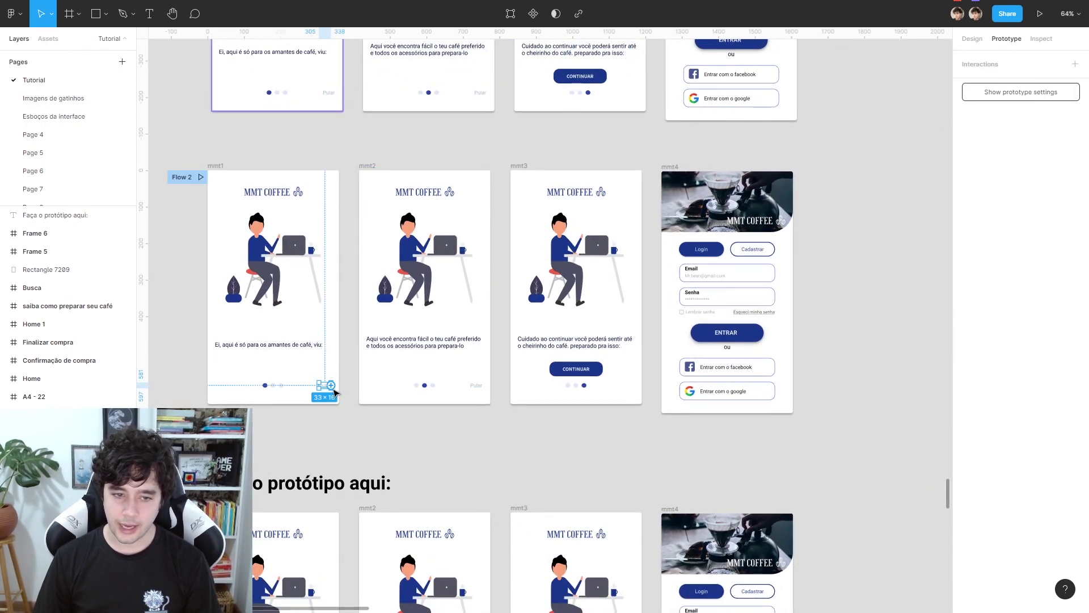
pyautogui.moveTo(352, 371); pyautogui.dragTo(755, 285)
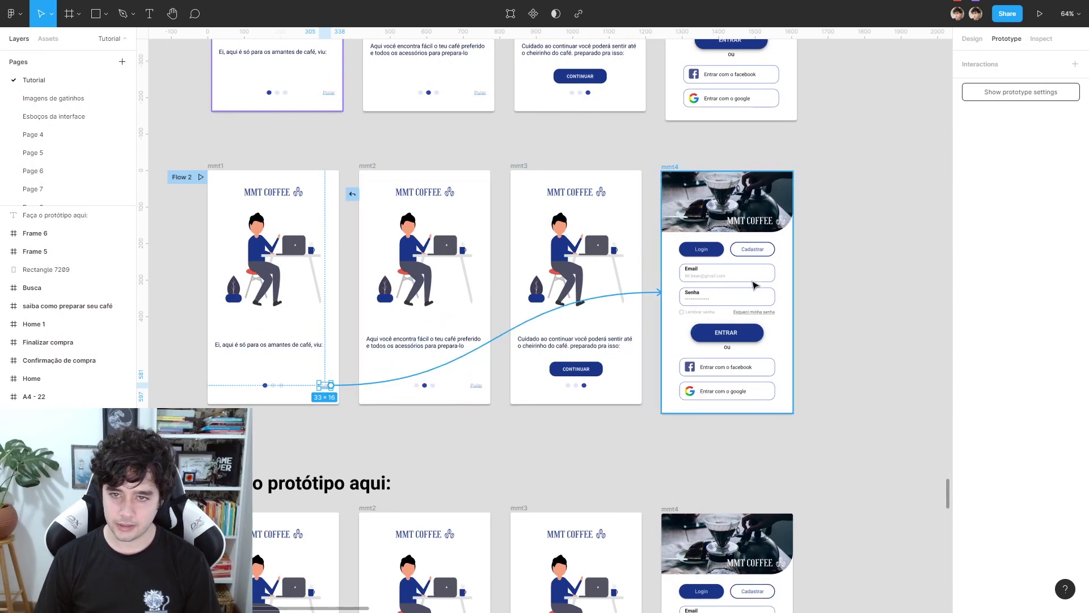
pyautogui.click(477, 386)
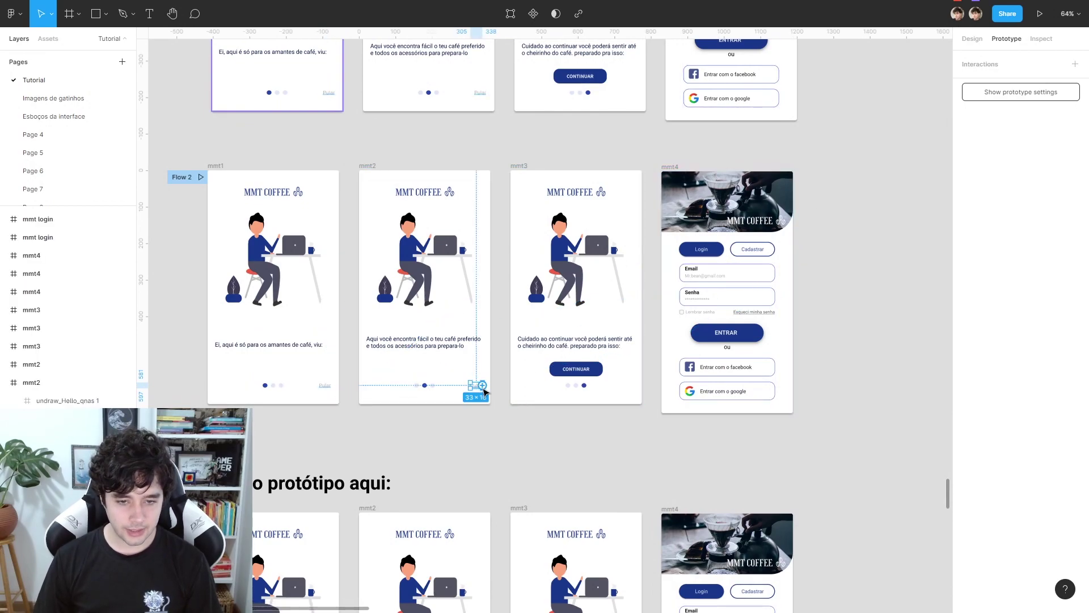
pyautogui.moveTo(482, 385); pyautogui.dragTo(726, 284)
# Link mmt3's CONTINUAR button to the mmt4 login screen.
pyautogui.click(608, 385)
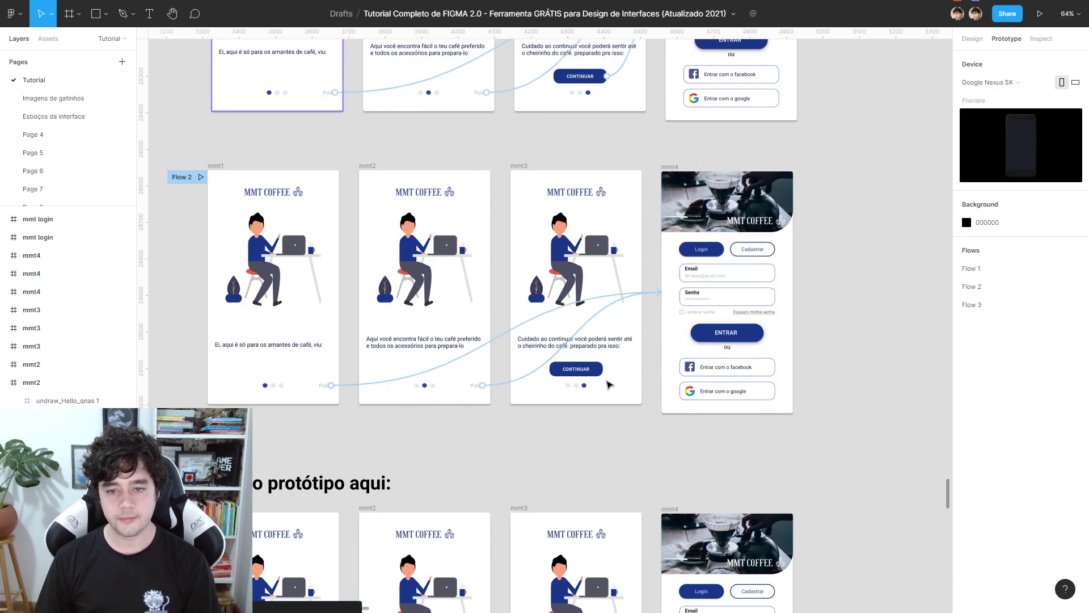
pyautogui.scroll(2, 567, 189)
pyautogui.click(647, 391)
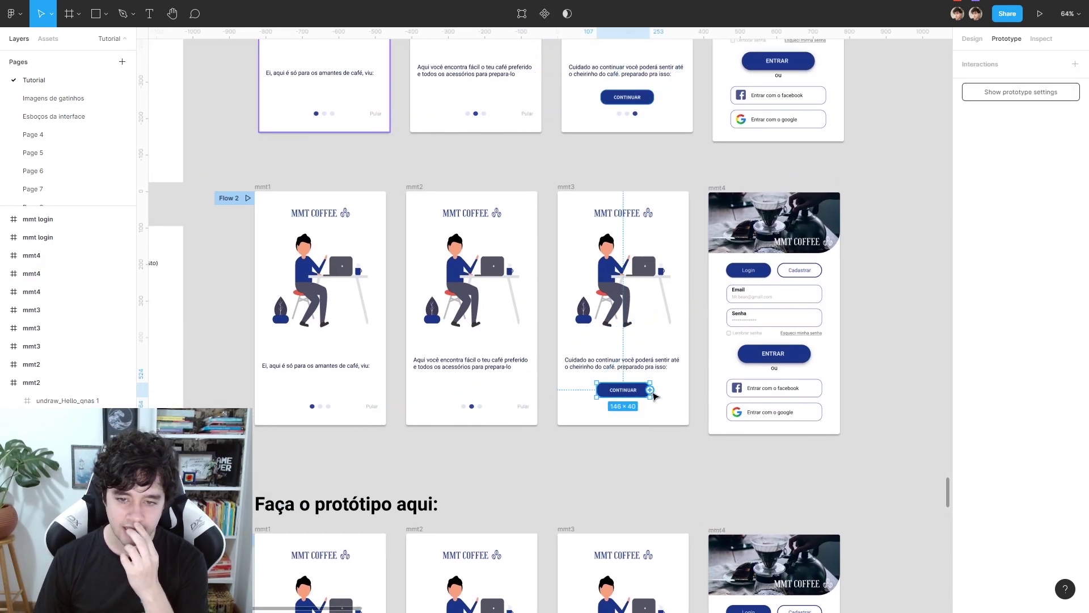
pyautogui.moveTo(650, 390); pyautogui.dragTo(775, 330)
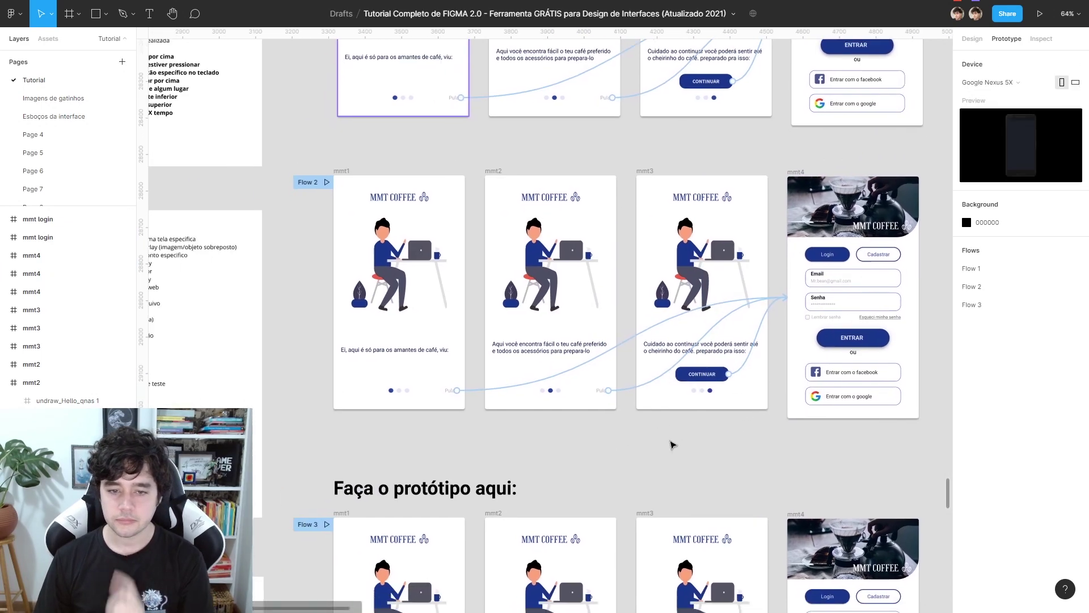
pyautogui.scroll(2, 488, 210)
pyautogui.scroll(1, 533, 284)
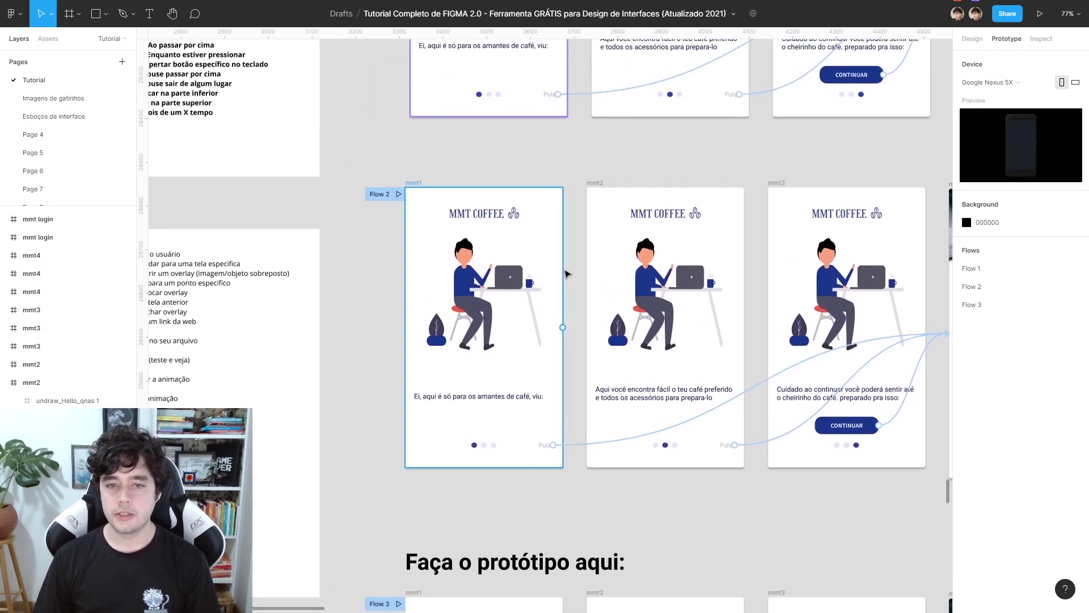
pyautogui.scroll(1, 523, 276)
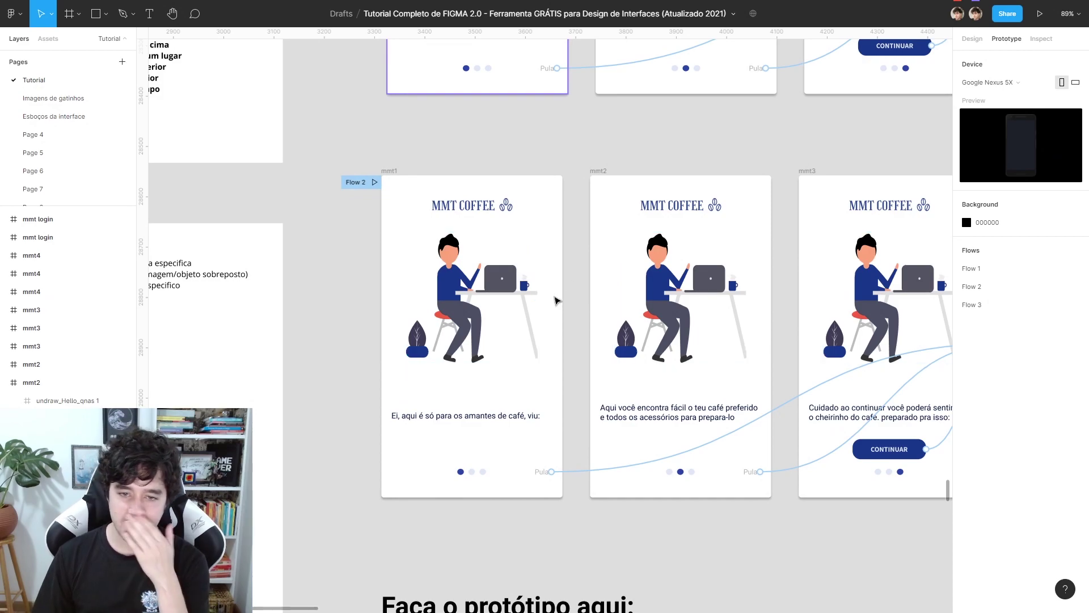
# Connect mmt1 to mmt2 with an On drag trigger using Move in, Ease out, 300ms.
pyautogui.click(393, 172)
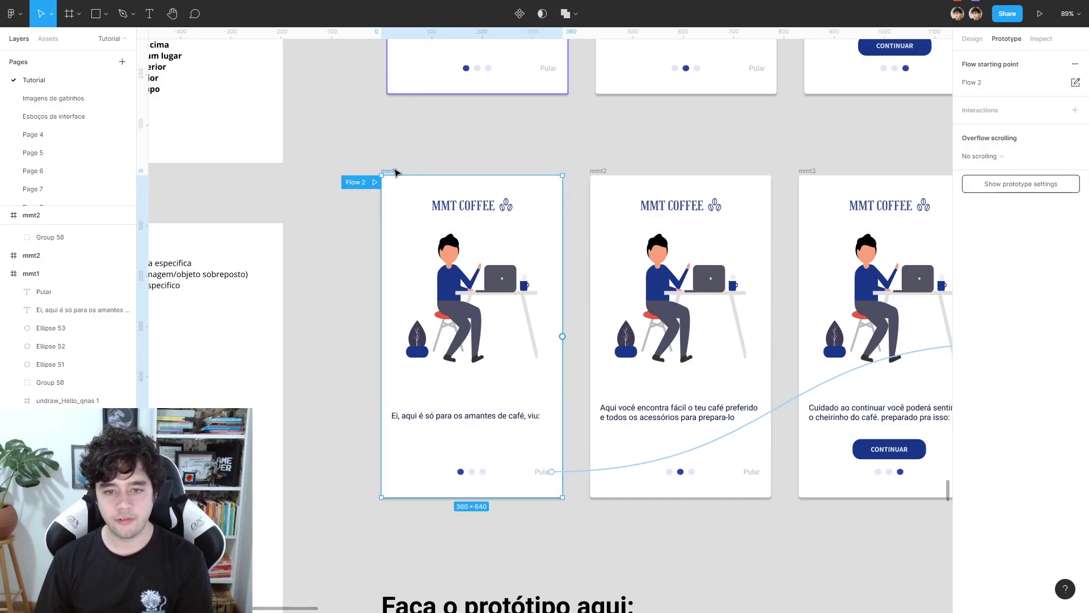
pyautogui.hscroll(2, 564, 323)
pyautogui.scroll(-1, 564, 323)
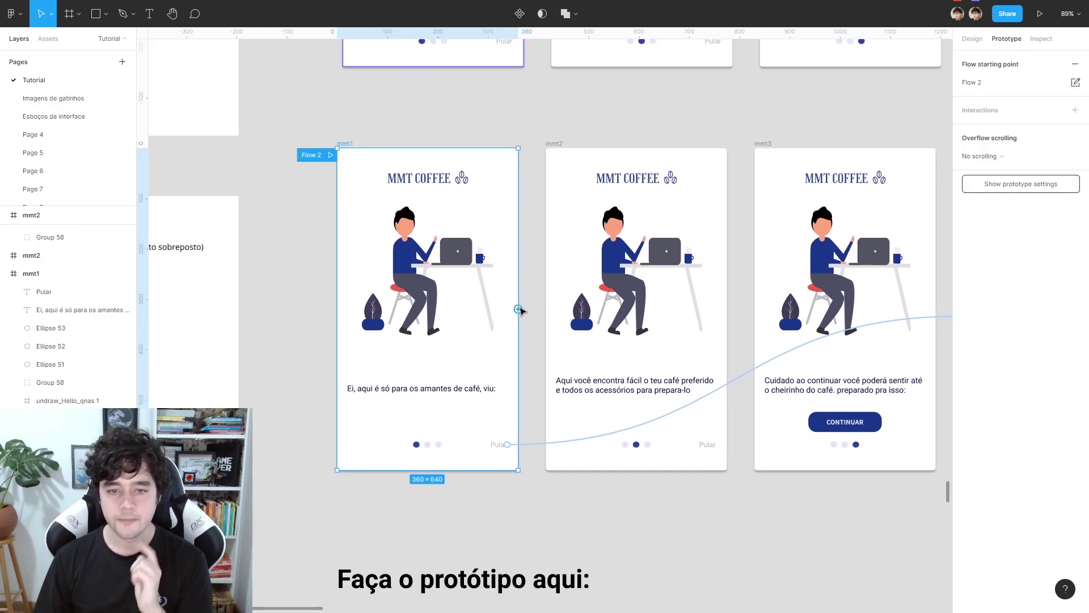
pyautogui.moveTo(521, 317); pyautogui.dragTo(580, 319)
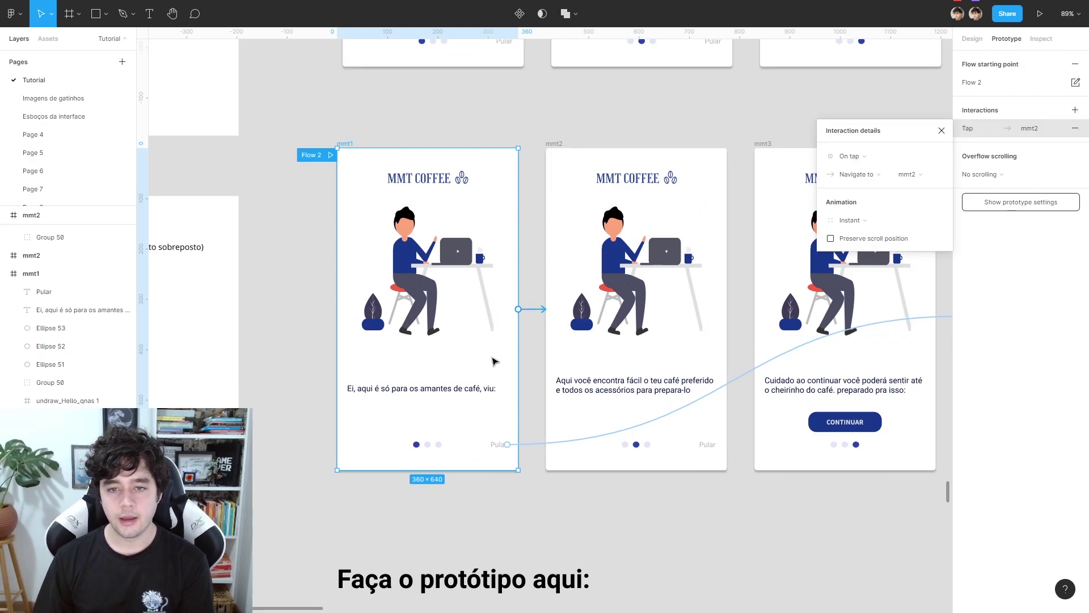
pyautogui.moveTo(903, 139); pyautogui.dragTo(699, 124)
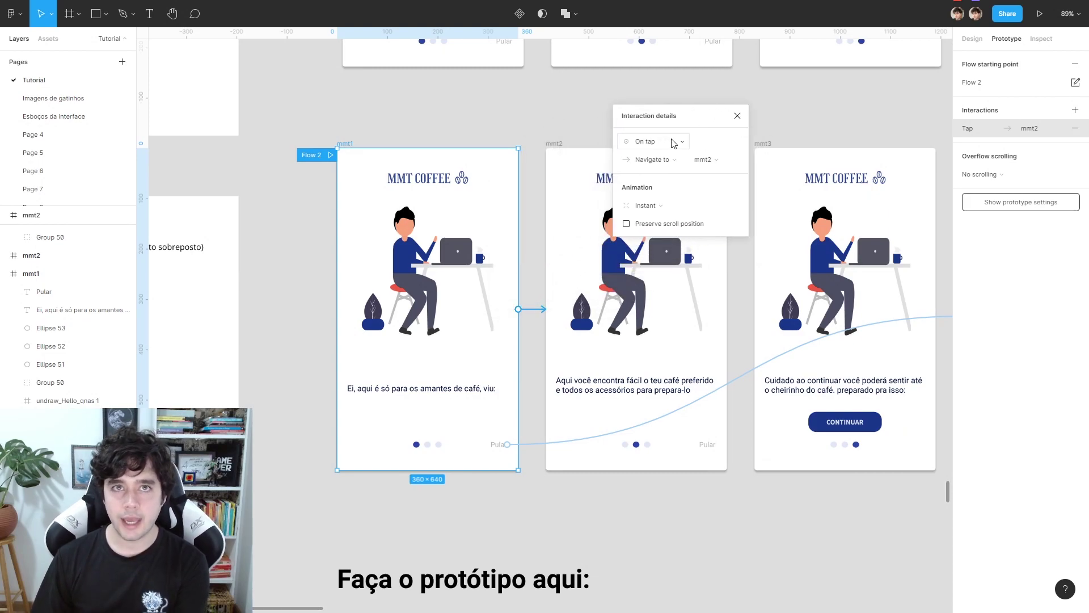
pyautogui.click(673, 142)
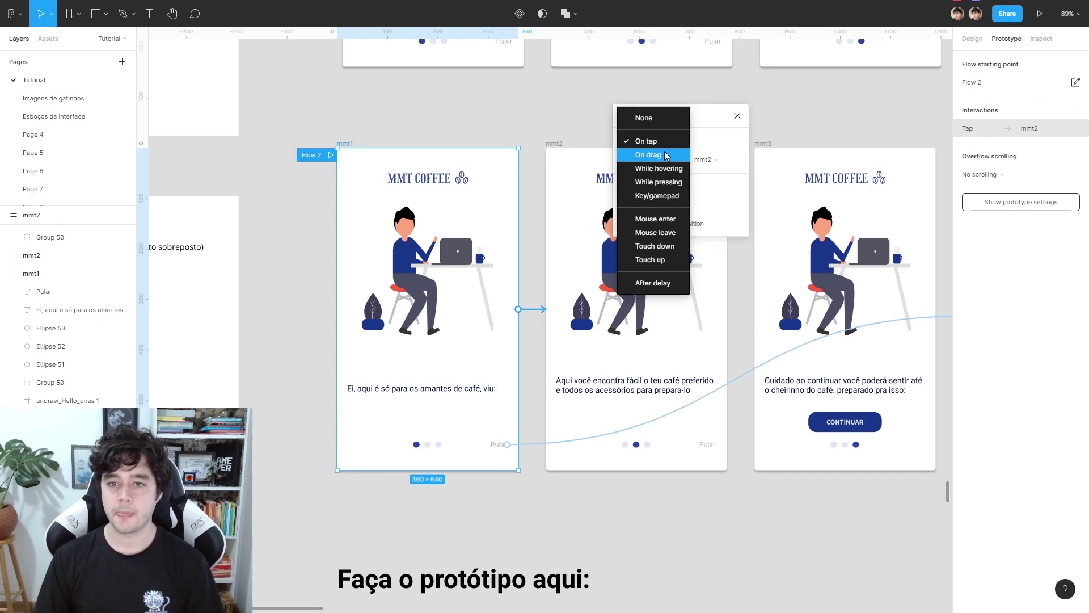
pyautogui.click(665, 156)
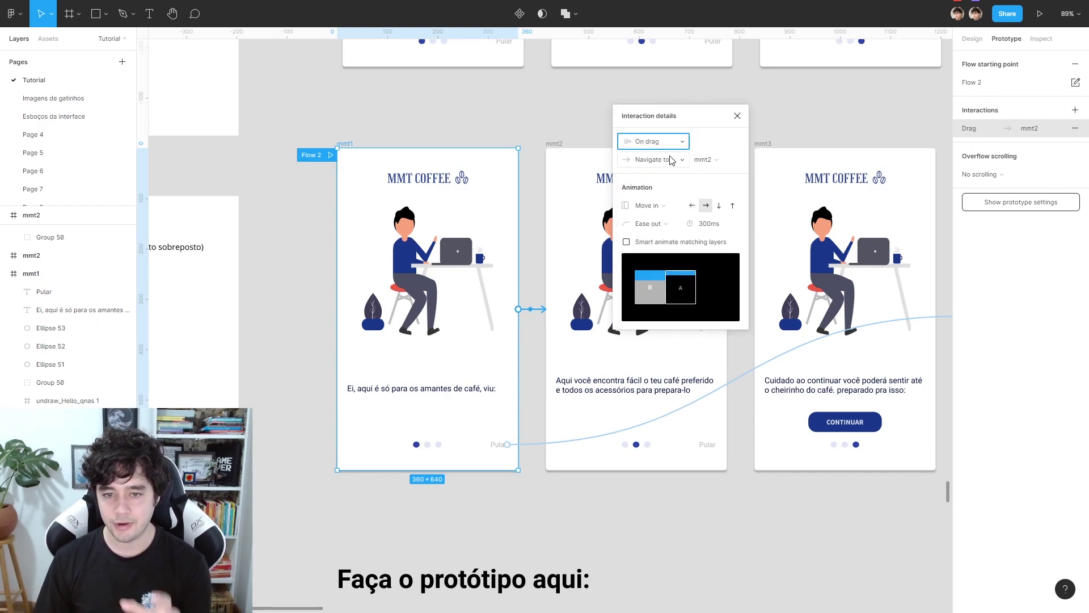
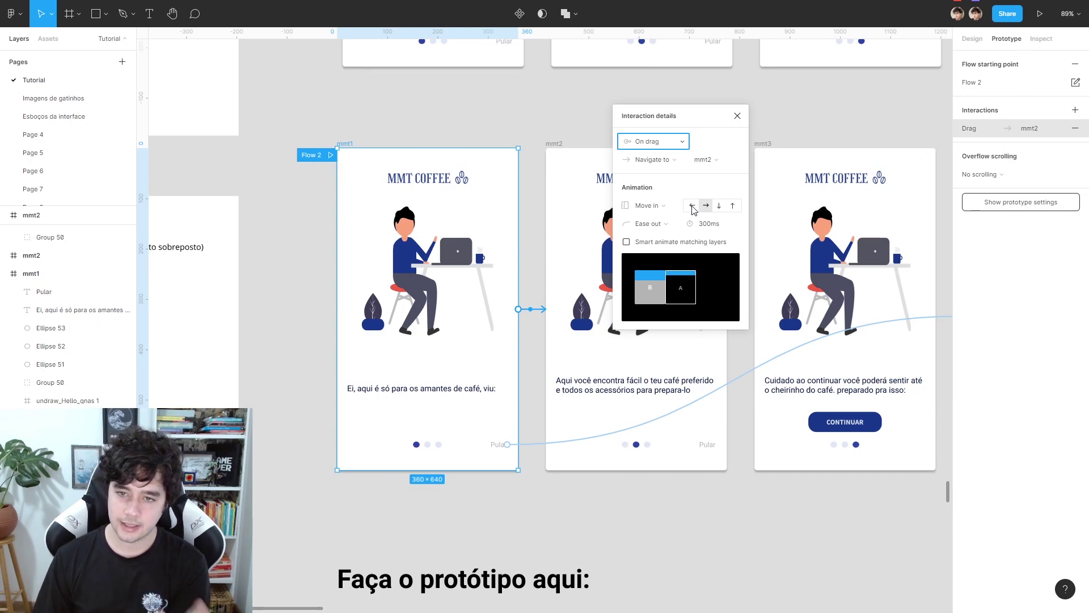
# Make mmt1's drag transition move in from the left, and link mmt2 back to mmt1 with On drag → Back.
pyautogui.click(692, 207)
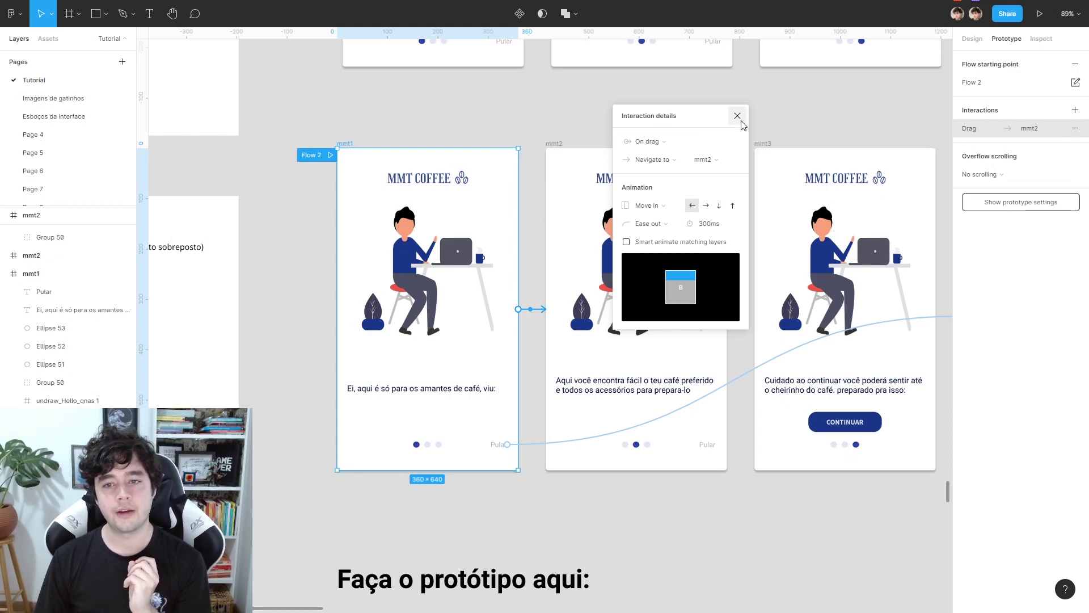
pyautogui.click(738, 116)
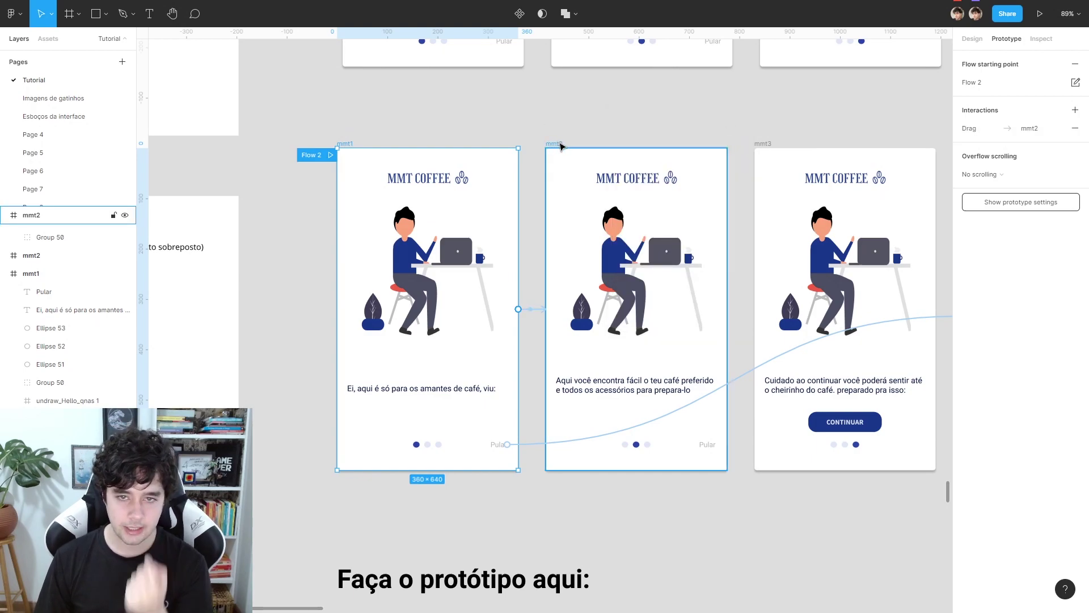
pyautogui.click(560, 145)
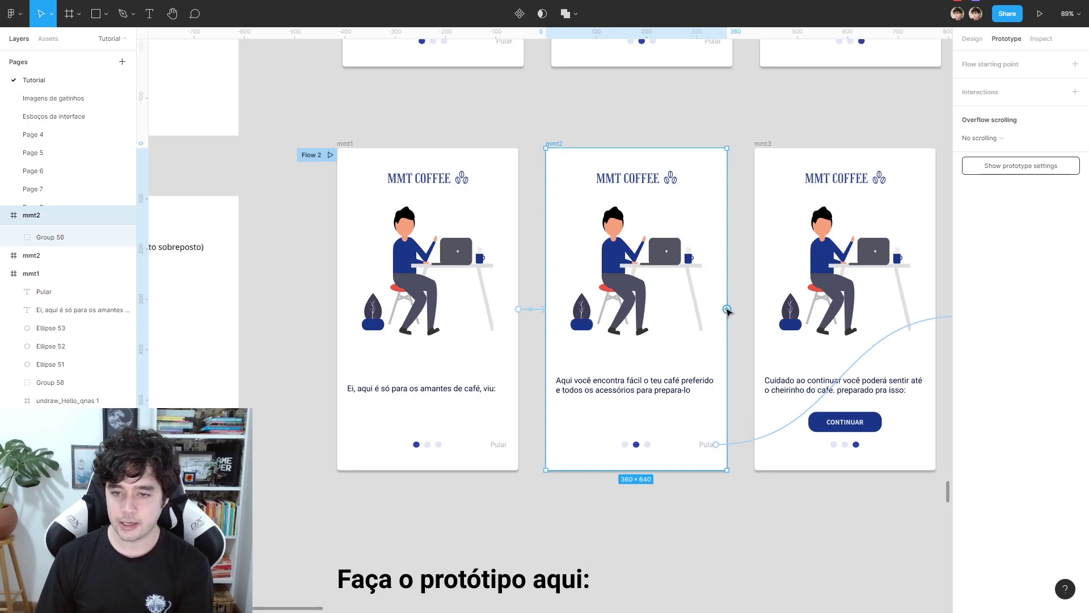
pyautogui.moveTo(727, 308)
pyautogui.mouseDown()
pyautogui.moveTo(486, 205)
pyautogui.moveTo(479, 212)
pyautogui.mouseUp()
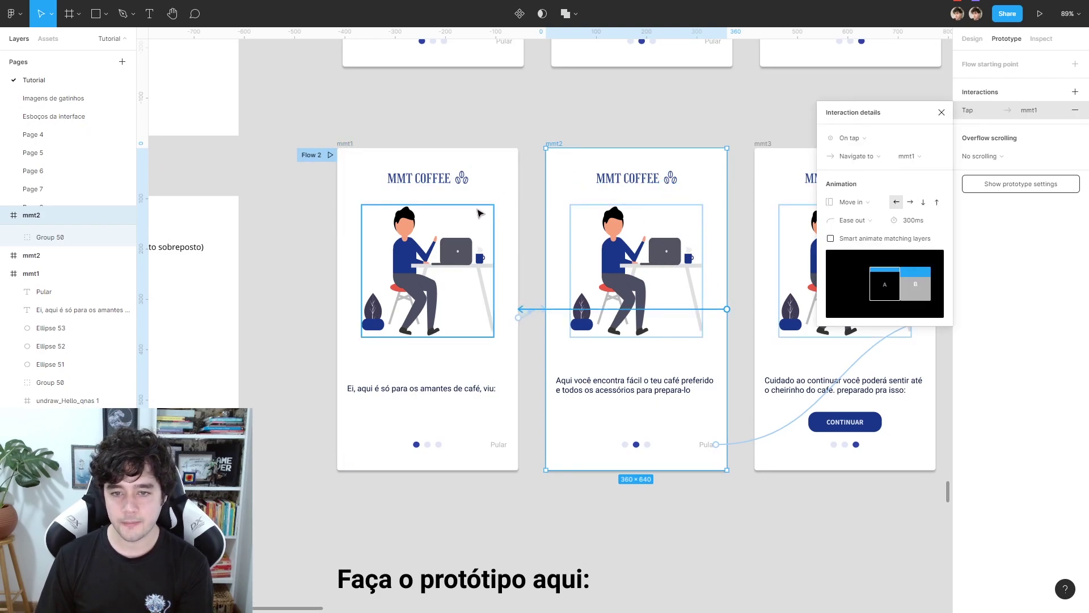
pyautogui.click(888, 139)
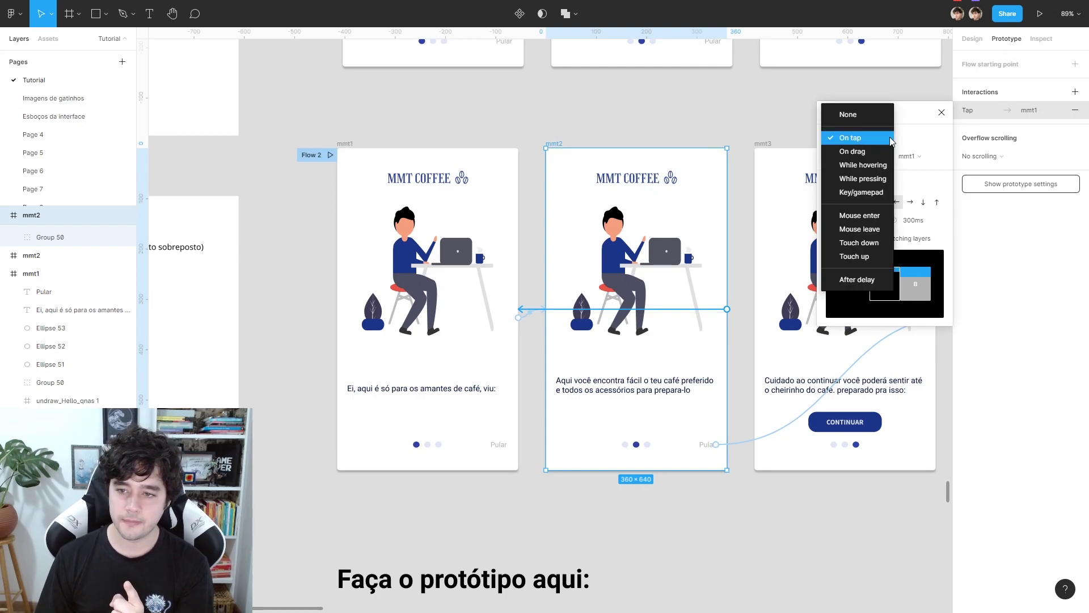
pyautogui.click(860, 151)
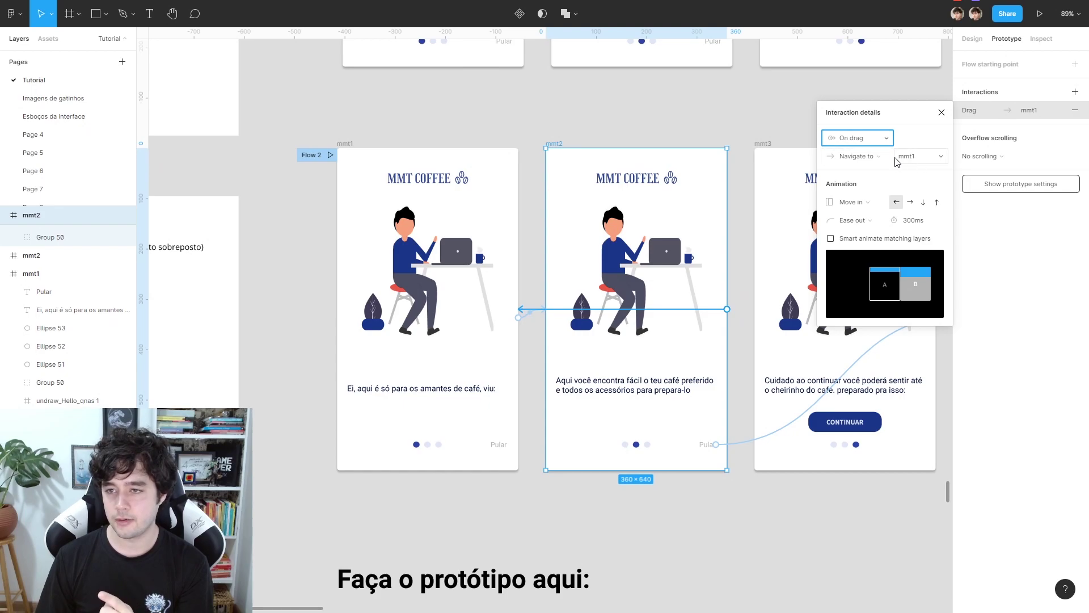
pyautogui.click(897, 161)
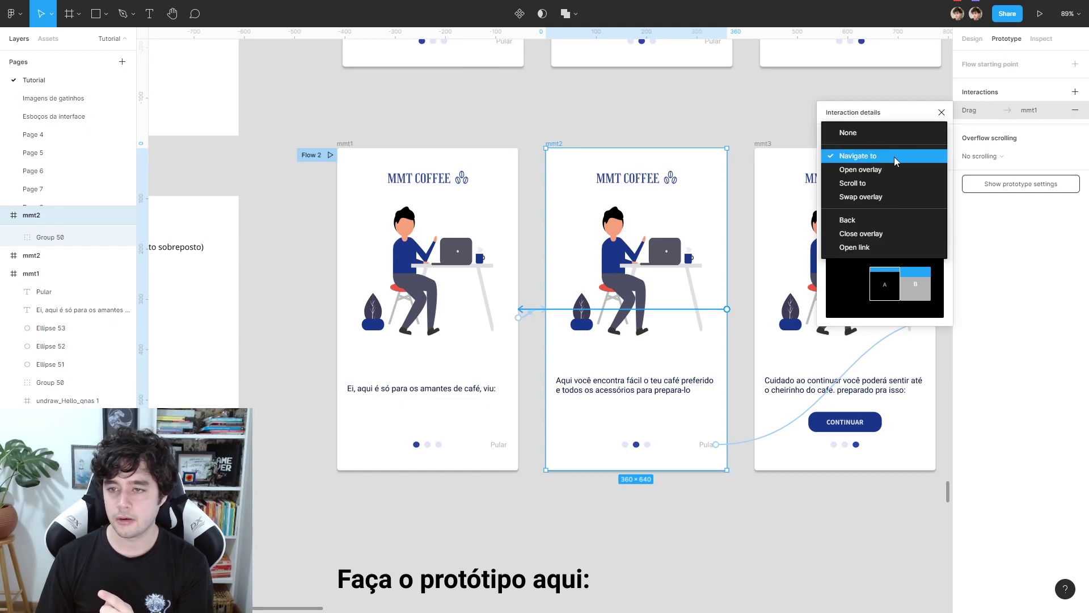
pyautogui.click(862, 221)
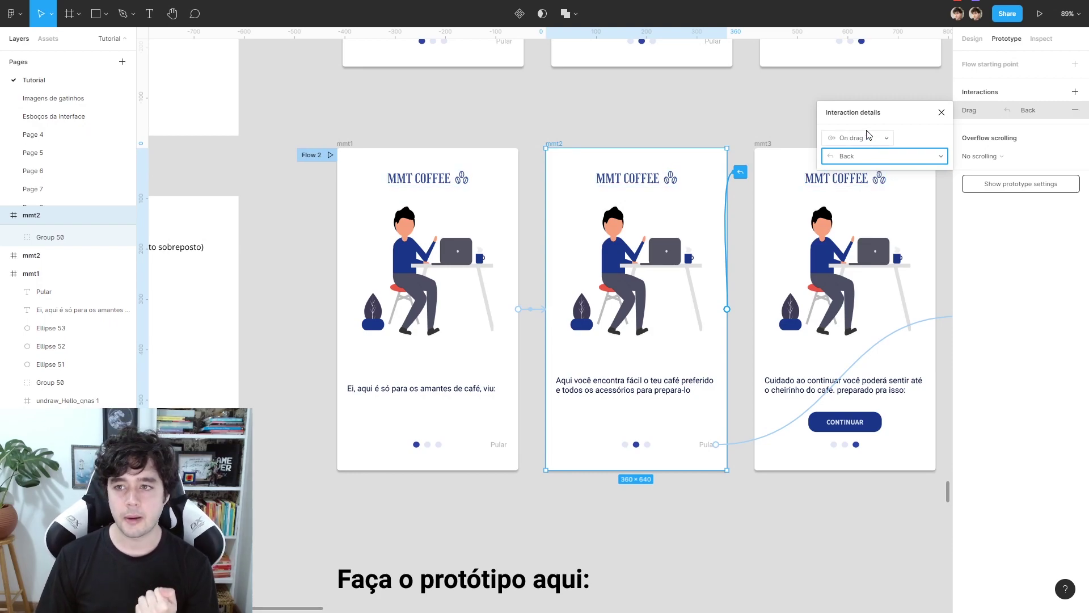
pyautogui.click(941, 113)
# Link mmt2 forward to mmt3 with an On drag interaction.
pyautogui.hscroll(3, 635, 199)
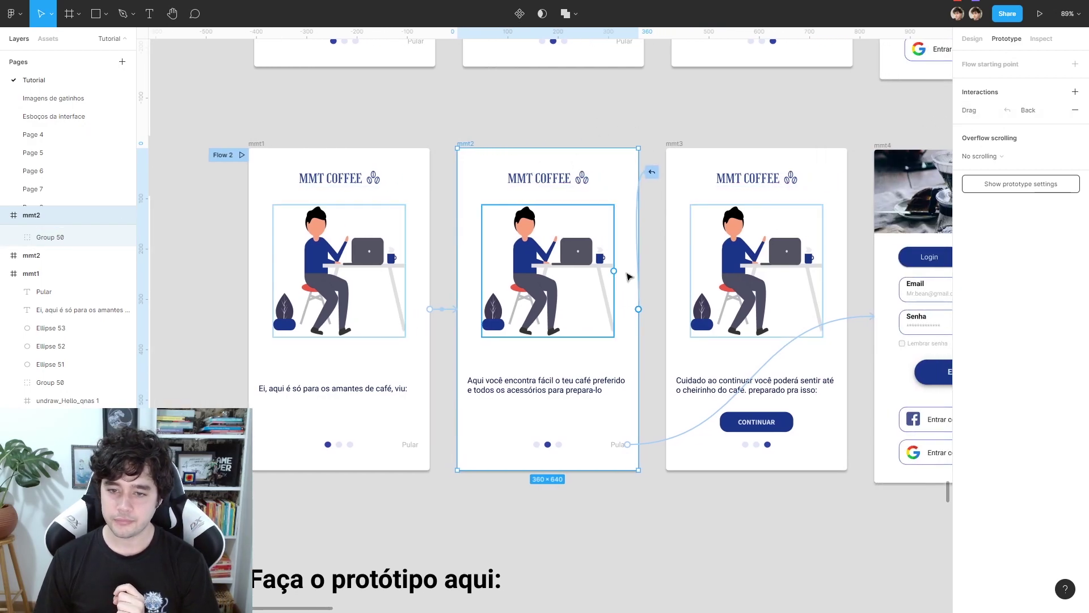
pyautogui.moveTo(638, 309); pyautogui.dragTo(711, 297)
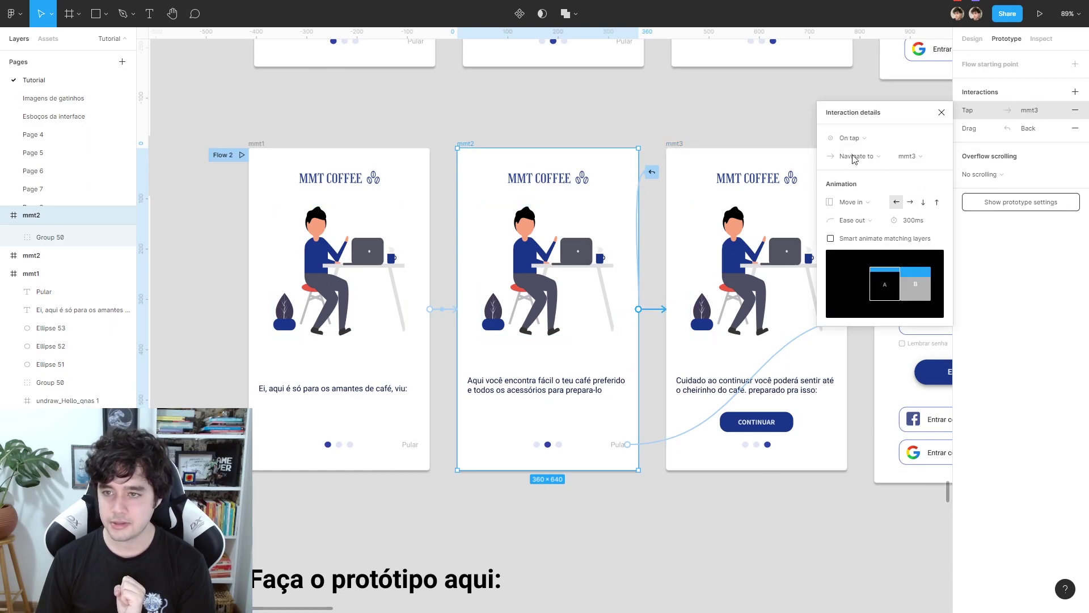
pyautogui.click(858, 143)
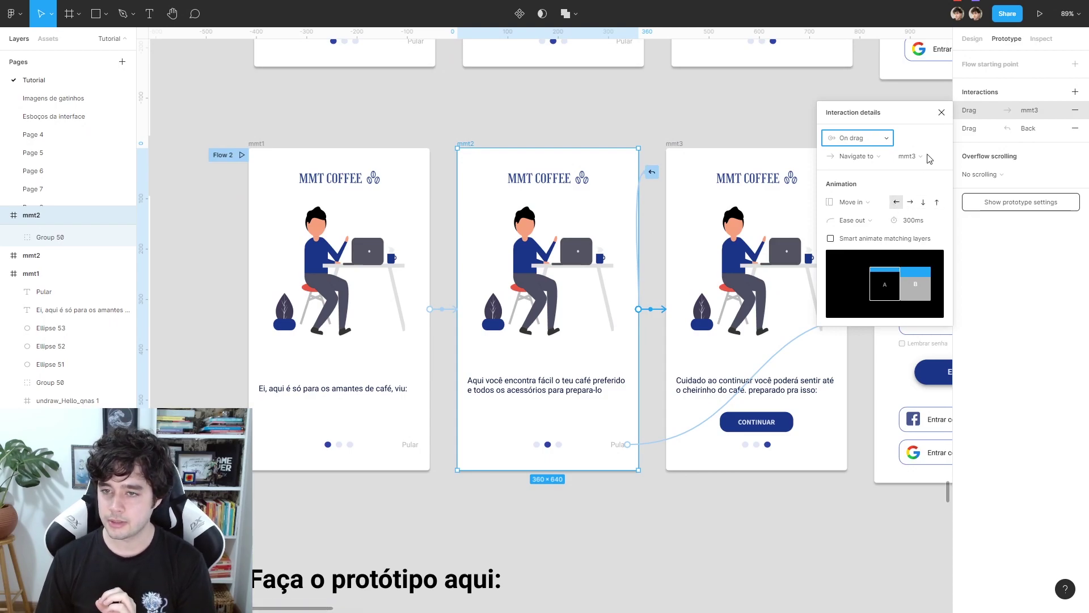
pyautogui.click(941, 113)
pyautogui.hscroll(5, 696, 122)
# Link mmt3 forward to the mmt4 login frame with an On drag interaction.
pyautogui.click(544, 153)
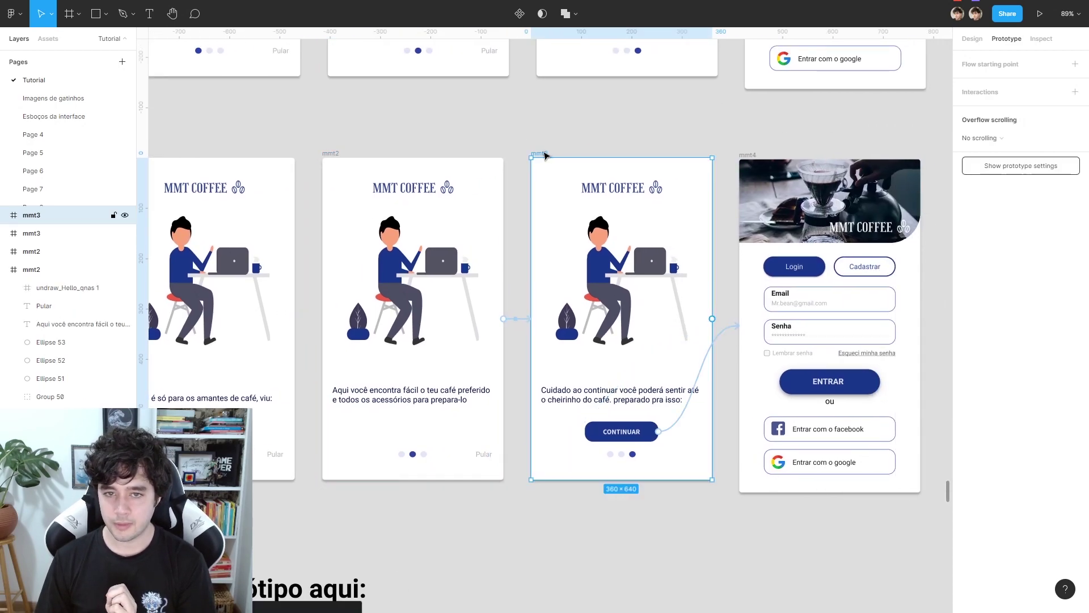
pyautogui.moveTo(713, 319)
pyautogui.mouseDown()
pyautogui.moveTo(754, 299)
pyautogui.moveTo(744, 257)
pyautogui.mouseUp()
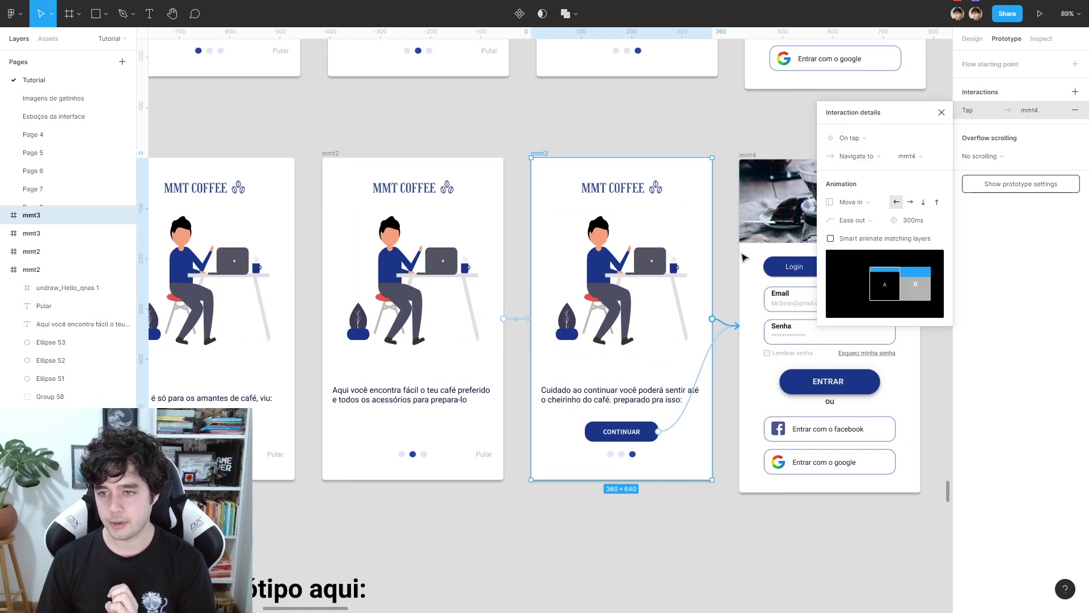
pyautogui.click(860, 139)
pyautogui.click(845, 158)
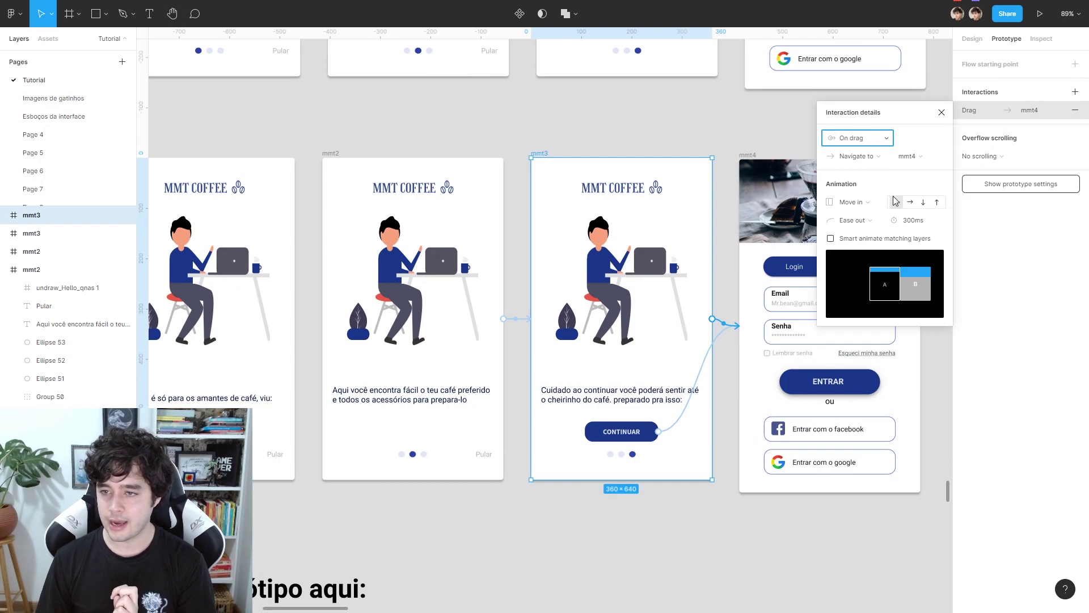
pyautogui.click(942, 112)
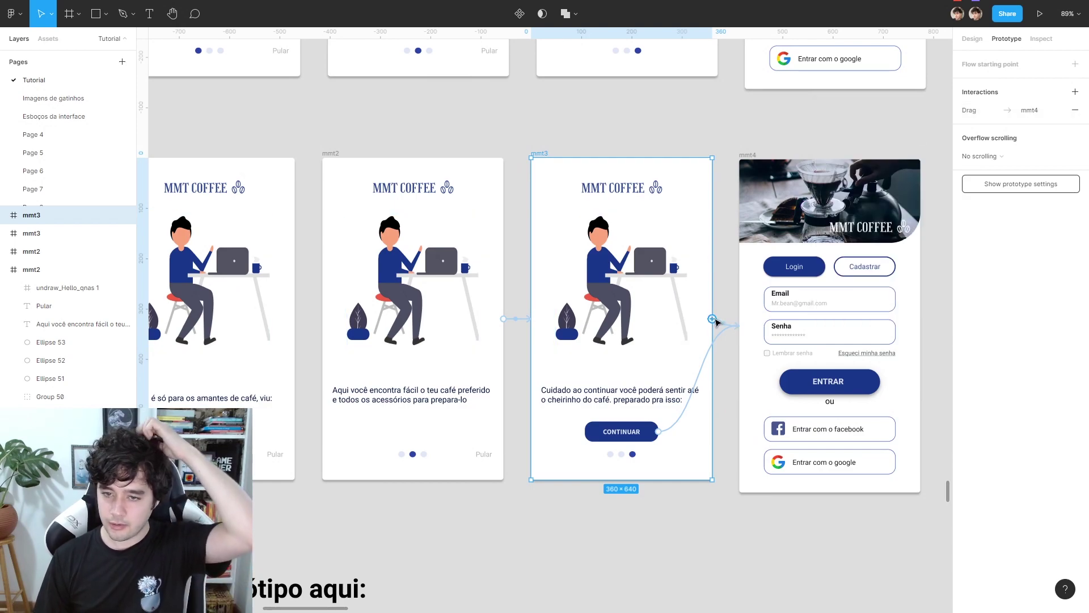
# Add an On drag → Back interaction from mmt3 to mmt2.
pyautogui.moveTo(712, 318); pyautogui.dragTo(488, 246)
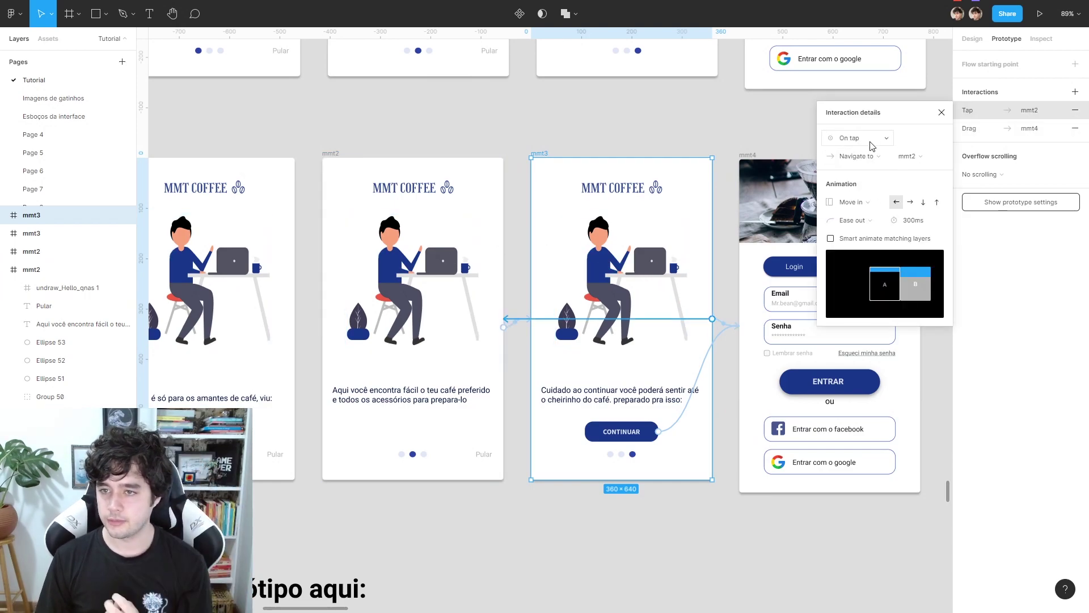
pyautogui.click(872, 142)
pyautogui.click(876, 151)
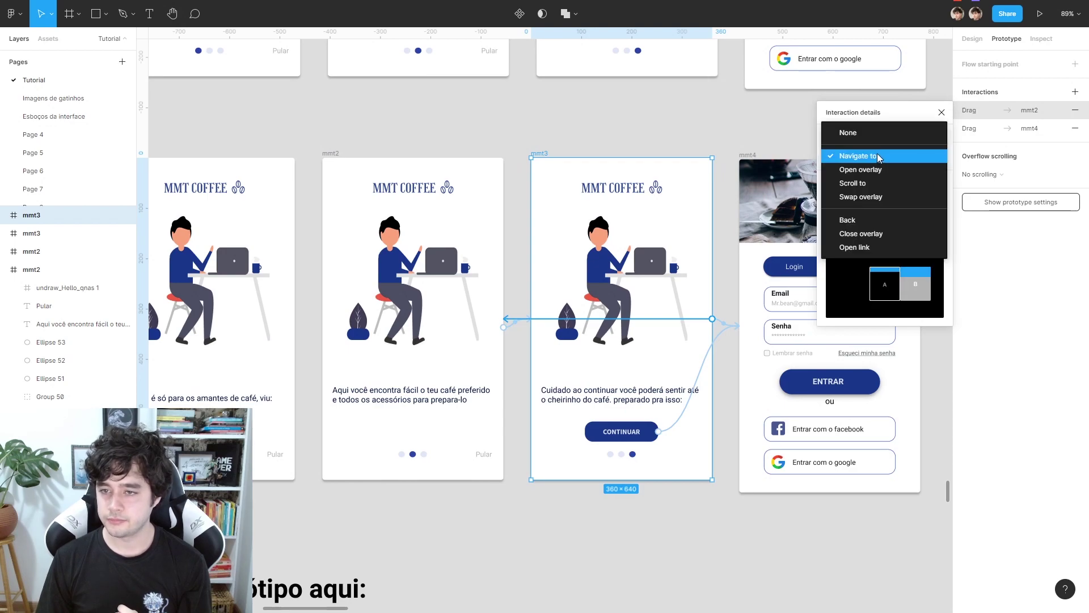
pyautogui.click(846, 220)
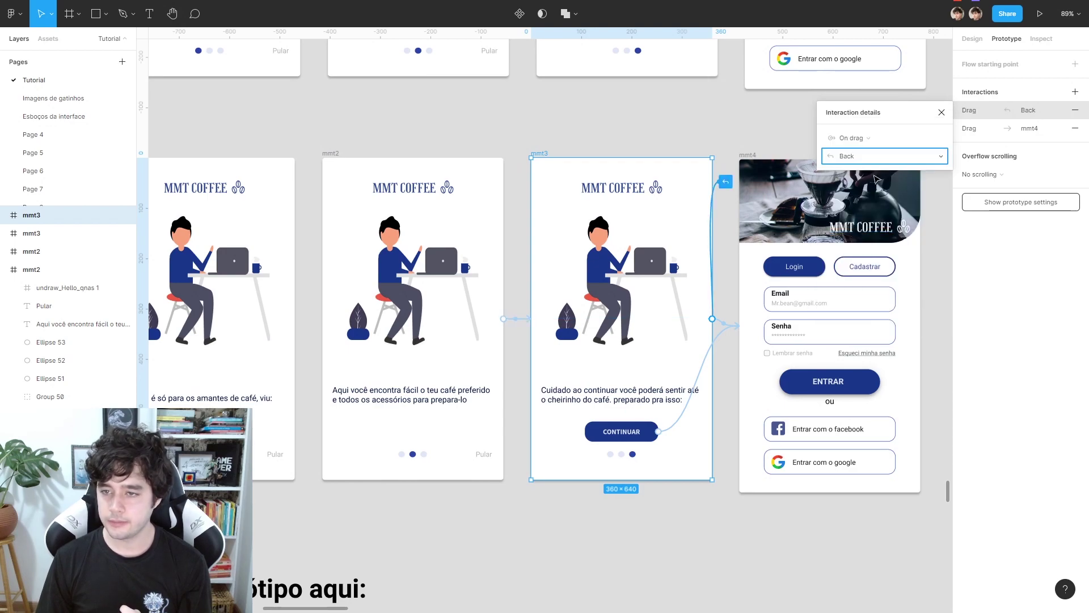
pyautogui.click(946, 114)
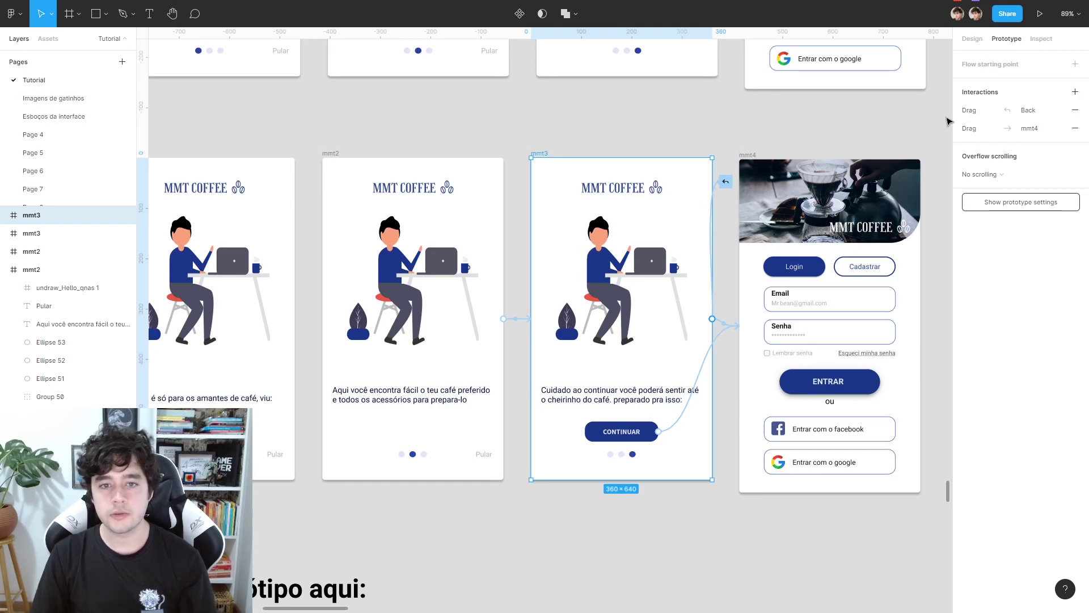
pyautogui.hscroll(-5, 713, 214)
pyautogui.click(361, 166)
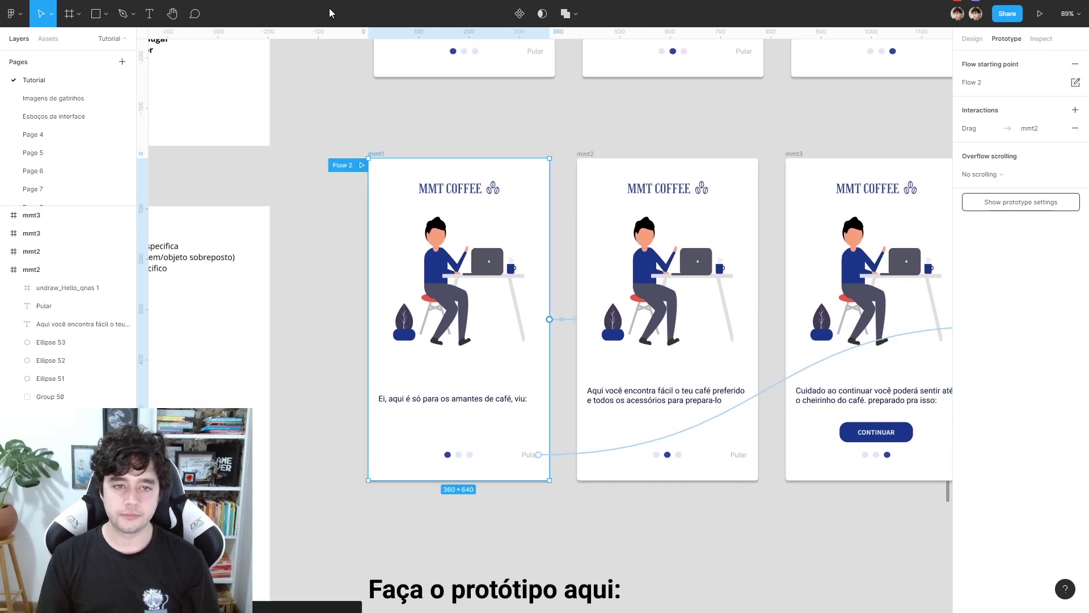
# Present Flow 2 from mmt1, swiping through onboarding and tapping Continuar to reach login, then exit.
pyautogui.click(362, 166)
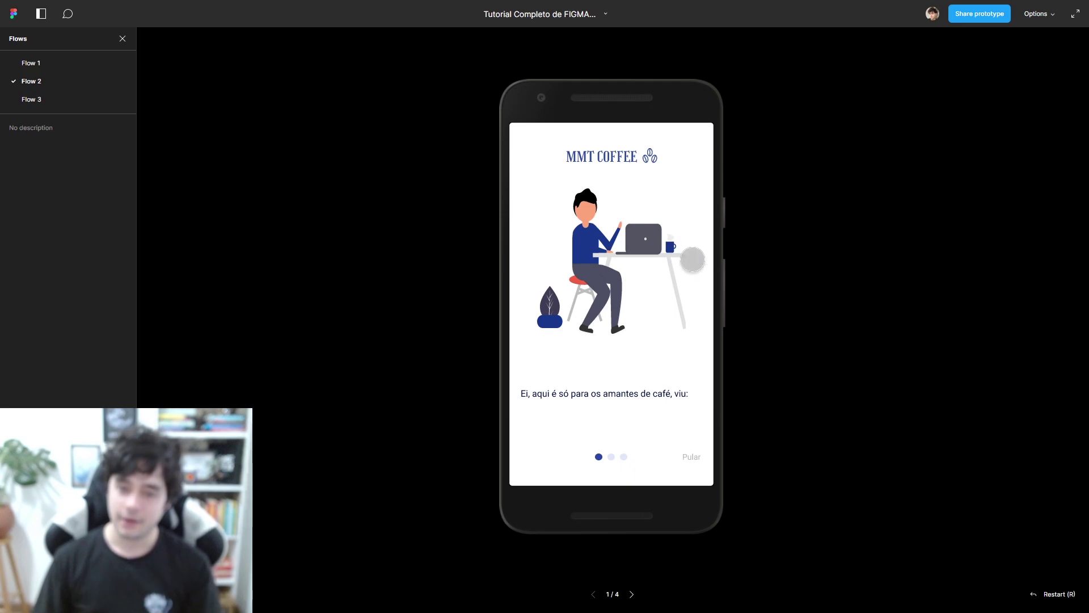
pyautogui.moveTo(690, 260); pyautogui.dragTo(598, 277)
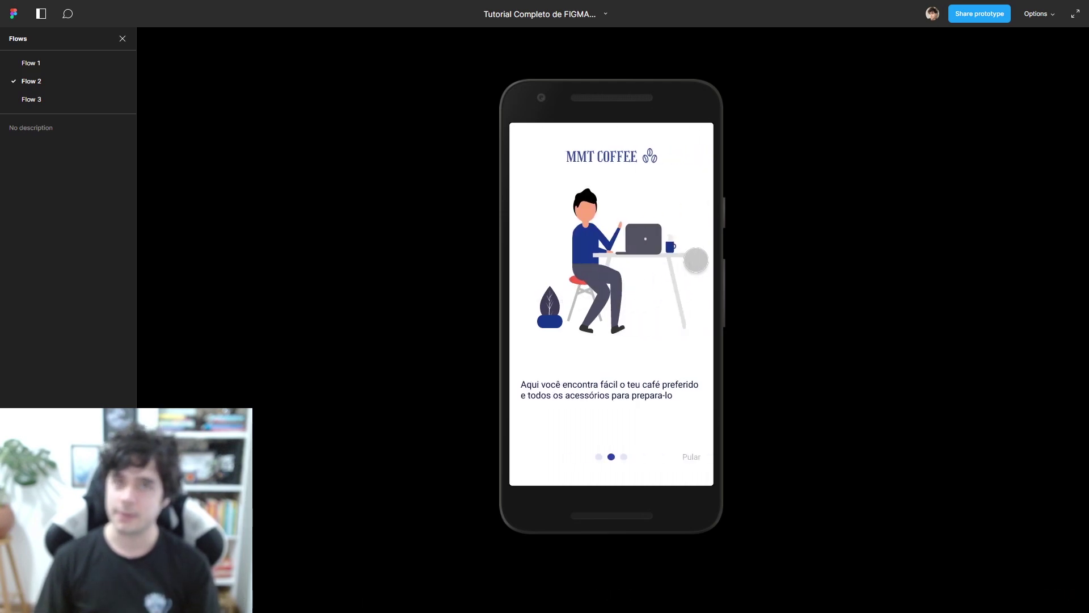
pyautogui.moveTo(695, 260); pyautogui.dragTo(582, 281)
pyautogui.click(622, 428)
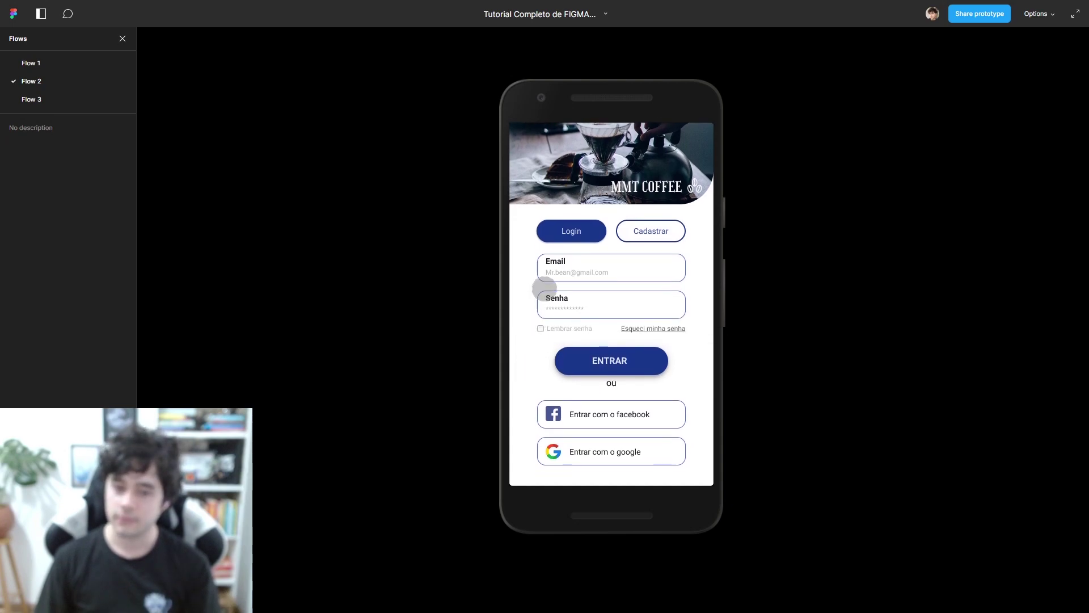
pyautogui.moveTo(711, 338)
pyautogui.mouseDown()
pyautogui.moveTo(545, 287)
pyautogui.moveTo(652, 231)
pyautogui.mouseUp()
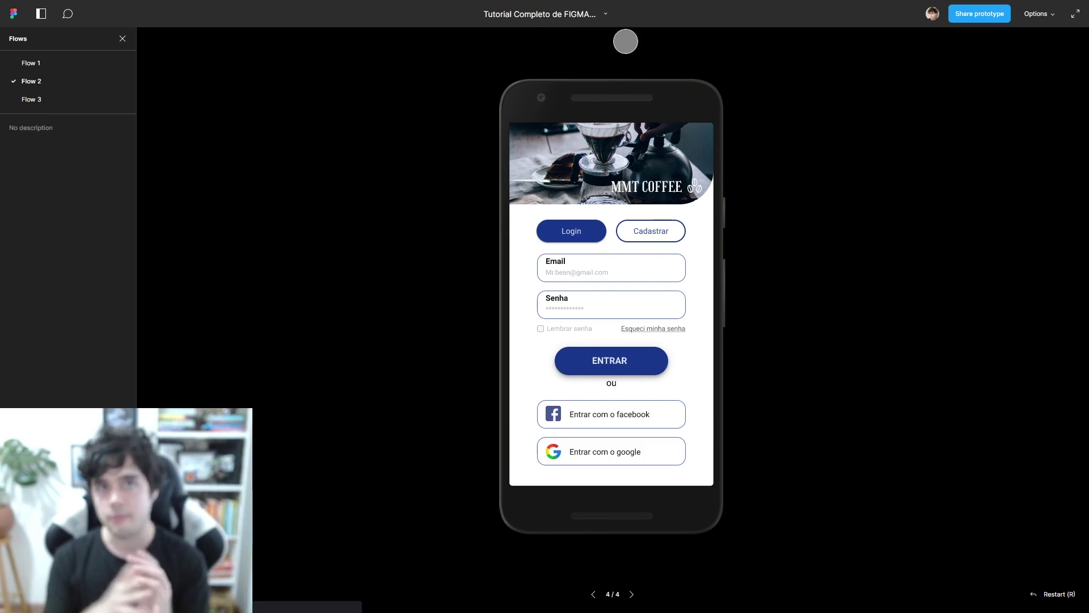
pyautogui.hotkey('ctrl', 'r')
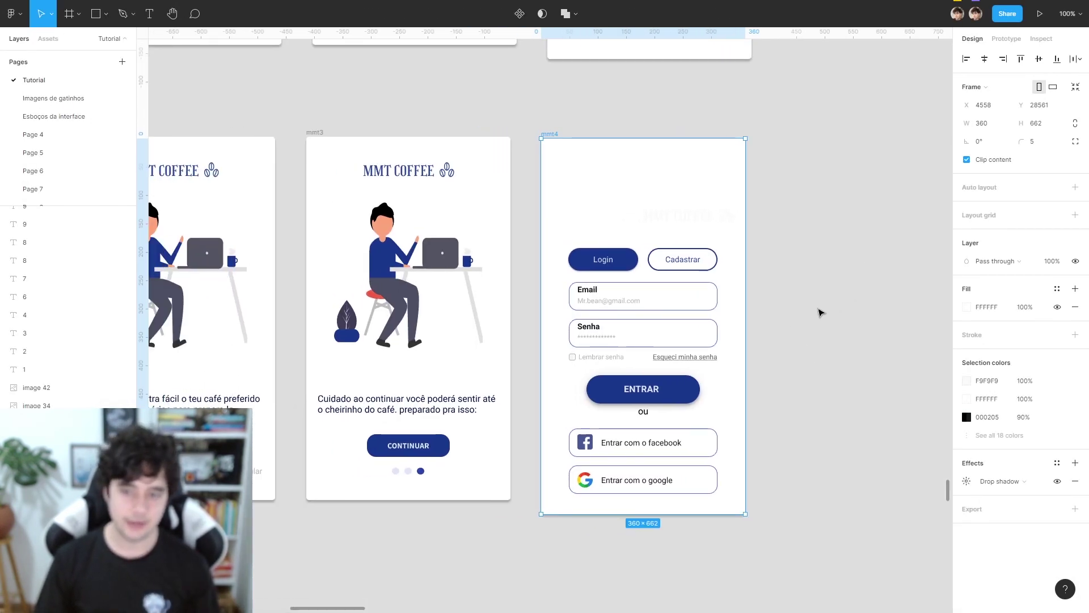
pyautogui.scroll(-5, 819, 309)
pyautogui.scroll(1, 834, 318)
pyautogui.scroll(-2, 822, 390)
pyautogui.scroll(-3, 785, 197)
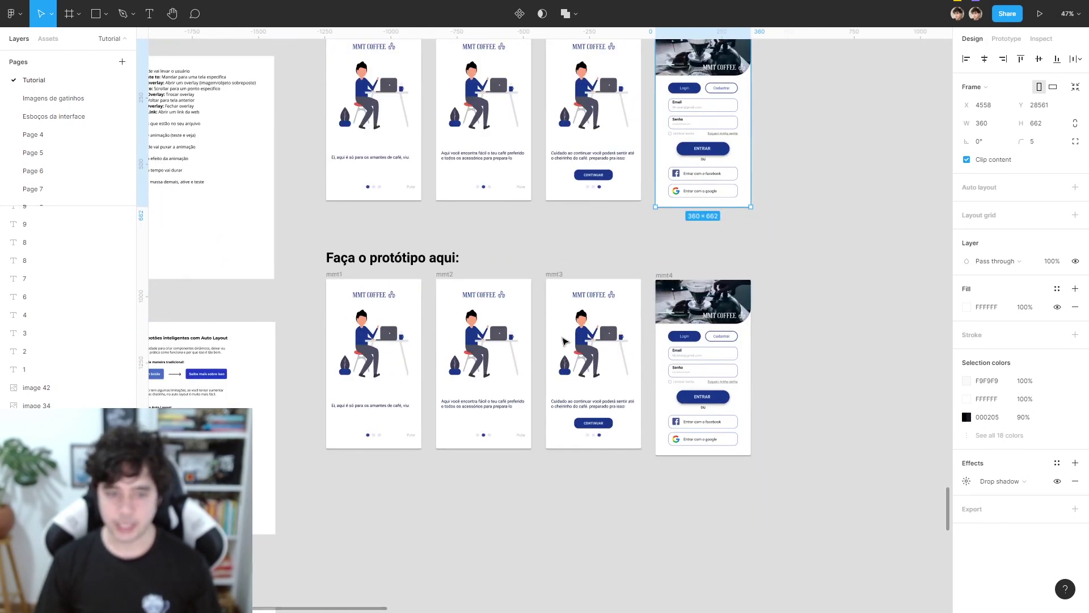
pyautogui.click(347, 224)
pyautogui.moveTo(323, 224)
pyautogui.mouseDown()
pyautogui.moveTo(417, 235)
pyautogui.moveTo(662, 487)
pyautogui.mouseUp()
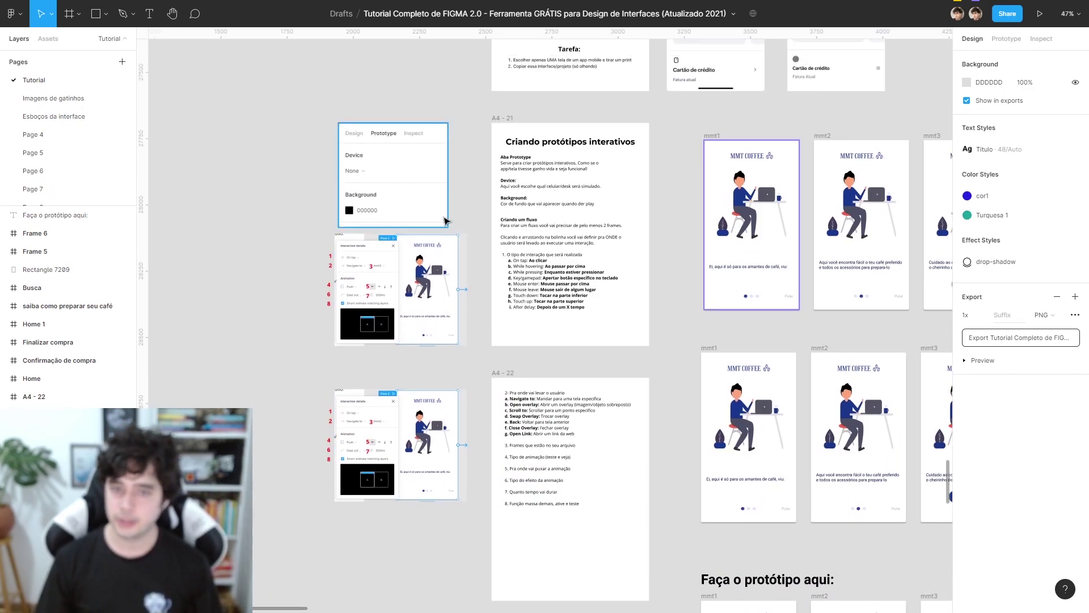
pyautogui.scroll(-3, 444, 224)
pyautogui.scroll(-3, 615, 222)
pyautogui.scroll(-3, 604, 111)
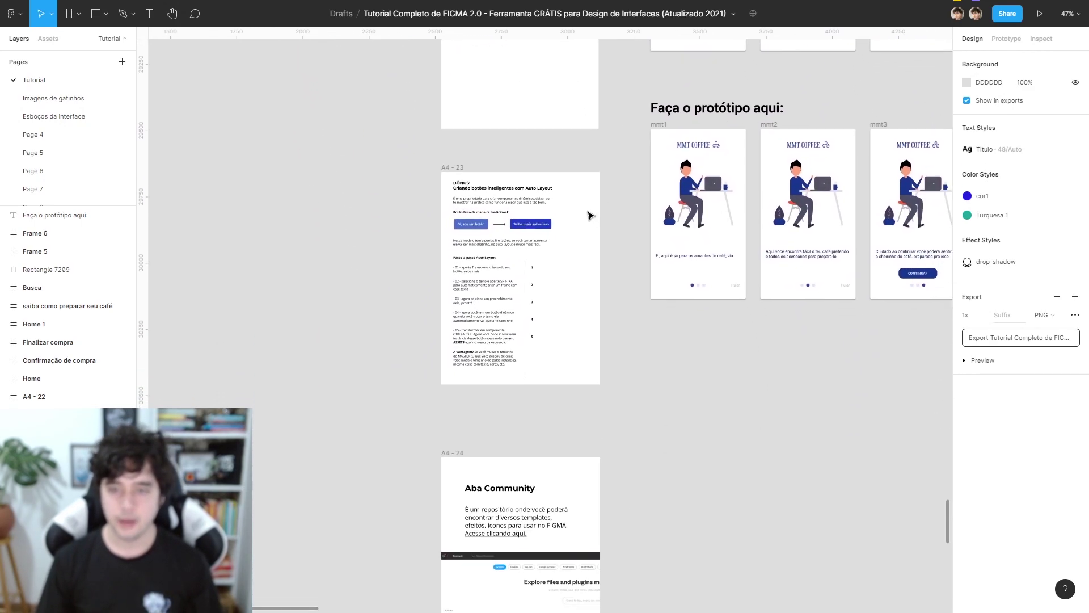
pyautogui.hotkey('shift', '0')
pyautogui.scroll(2, 604, 144)
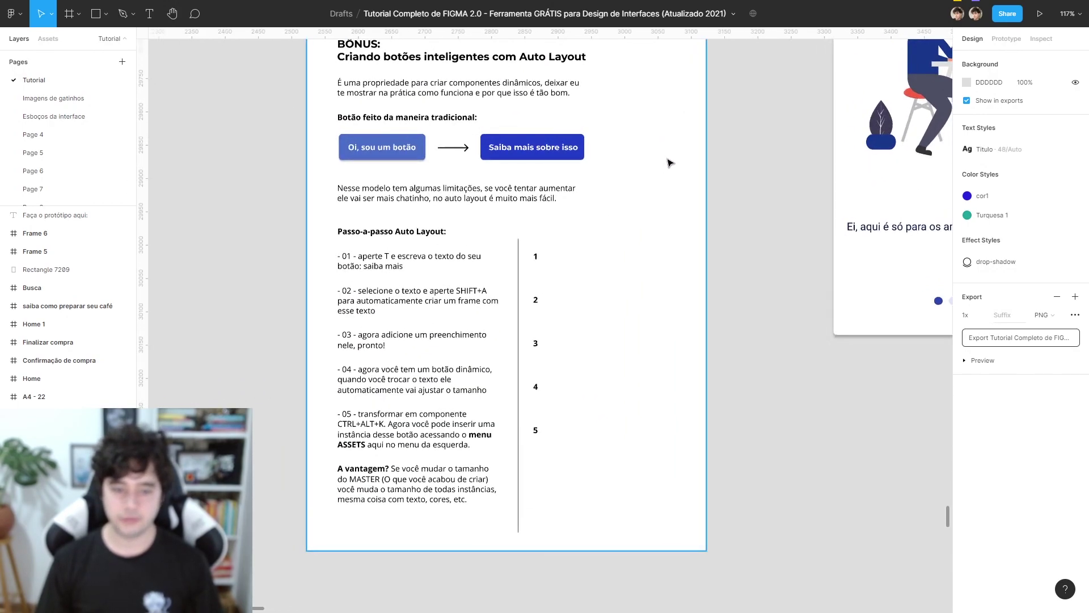
pyautogui.scroll(2, 624, 210)
pyautogui.scroll(1, 673, 257)
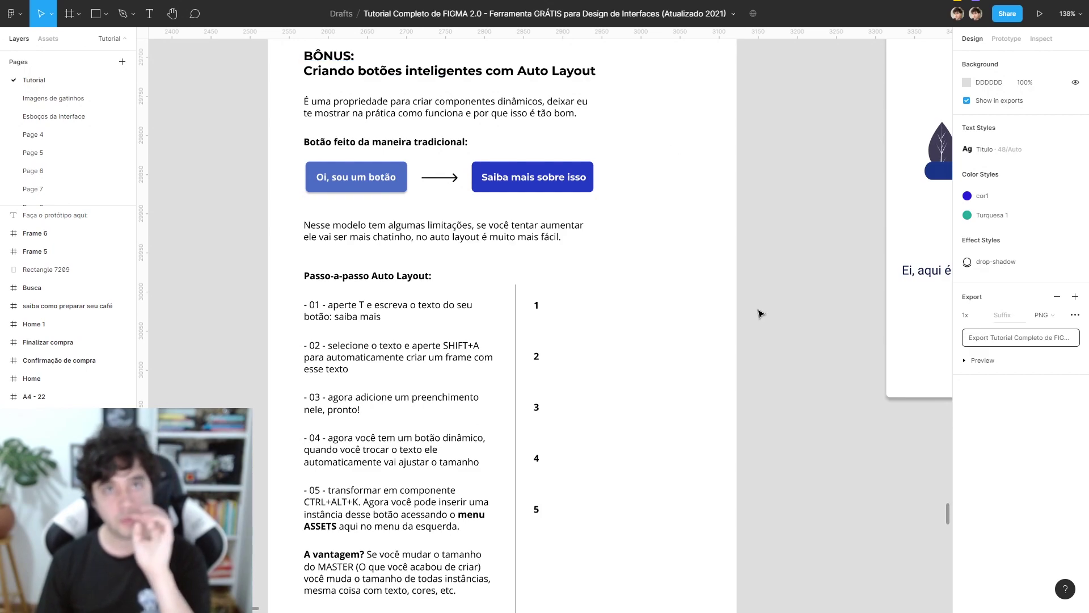
pyautogui.hscroll(-1, 708, 296)
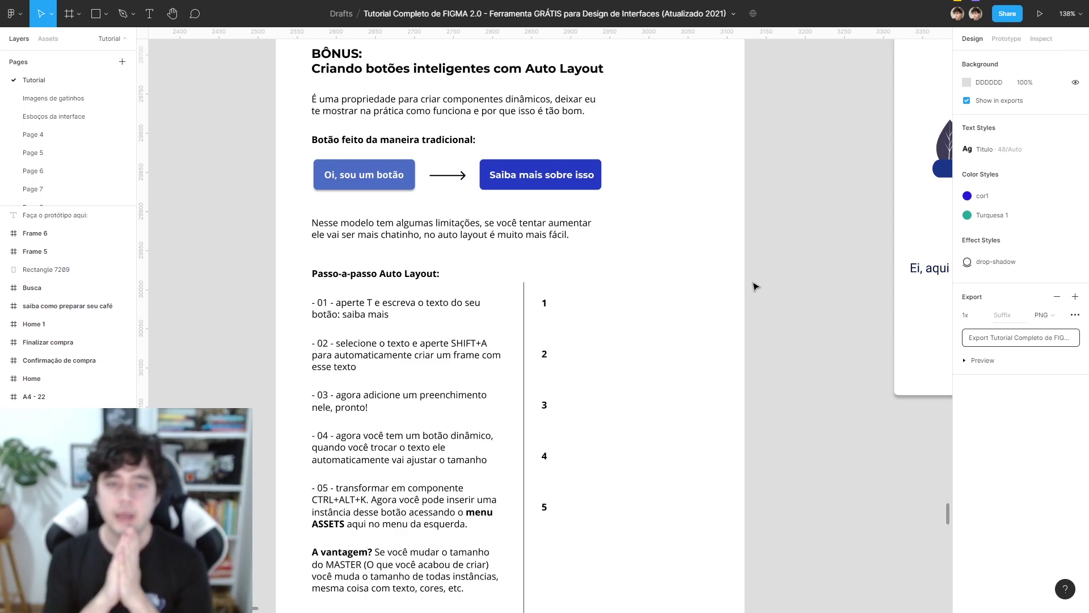
# Stretch the traditional button wider to show its limits, then undo the resize.
pyautogui.doubleClick(363, 175)
pyautogui.click(401, 189)
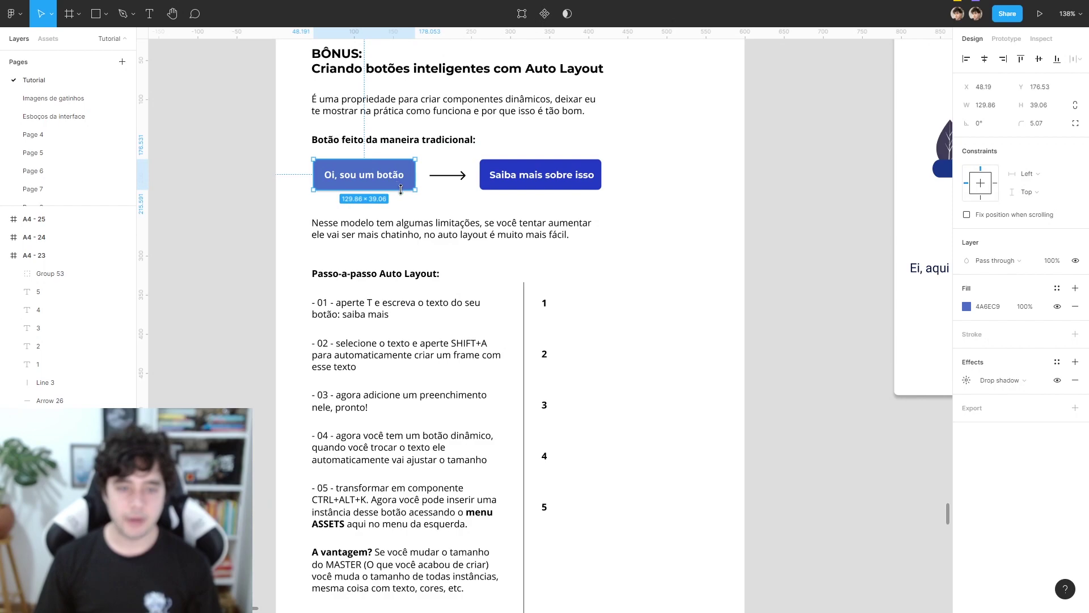
pyautogui.keyDown('shift'); pyautogui.click(352, 177); pyautogui.keyUp('shift')
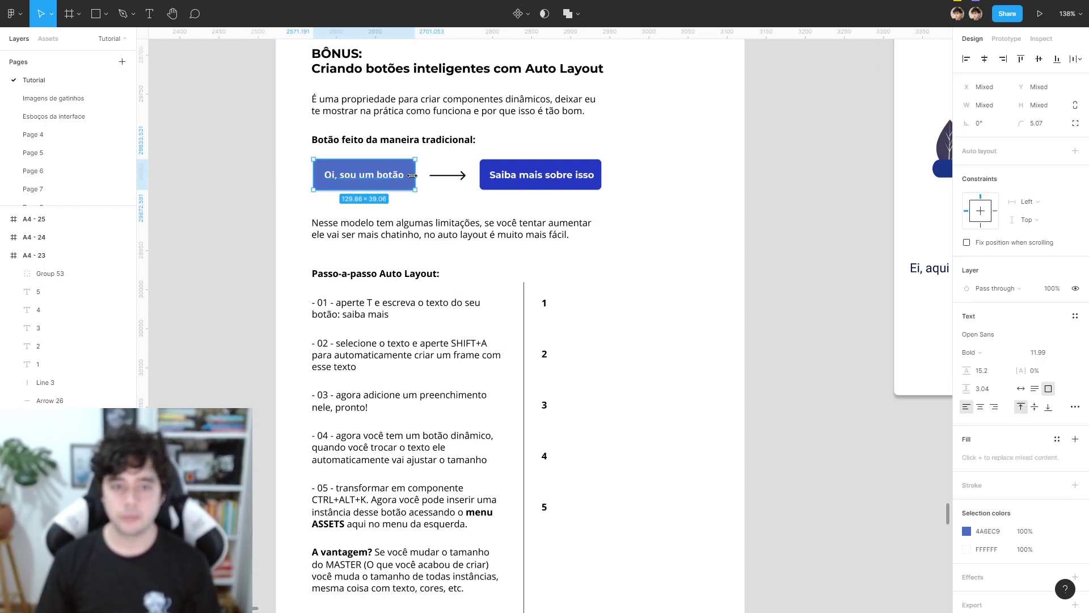
pyautogui.moveTo(416, 176); pyautogui.dragTo(516, 175)
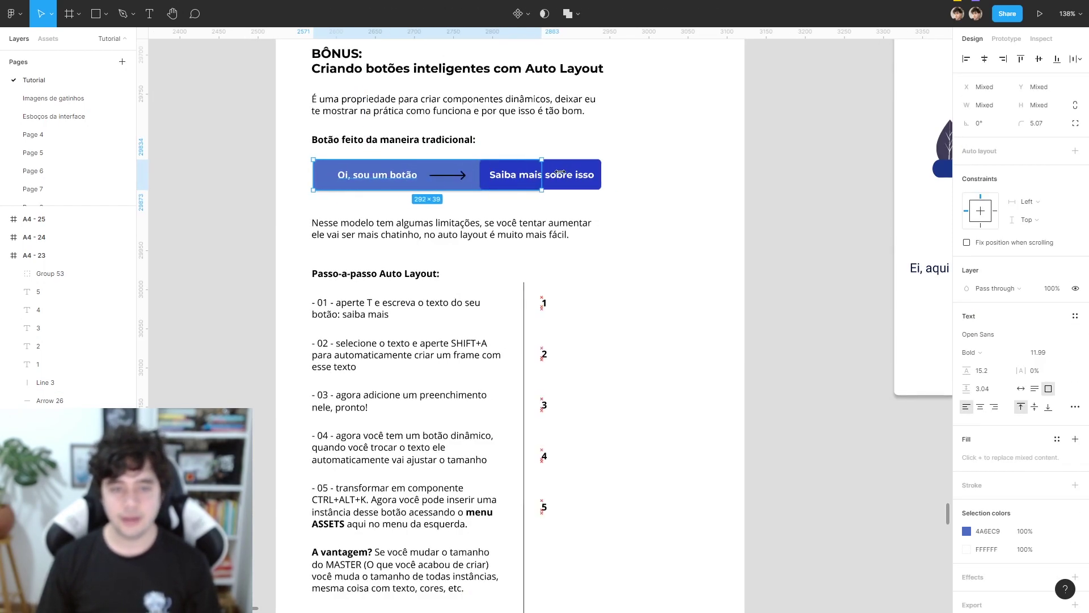
pyautogui.hotkey('ctrl', 'z')
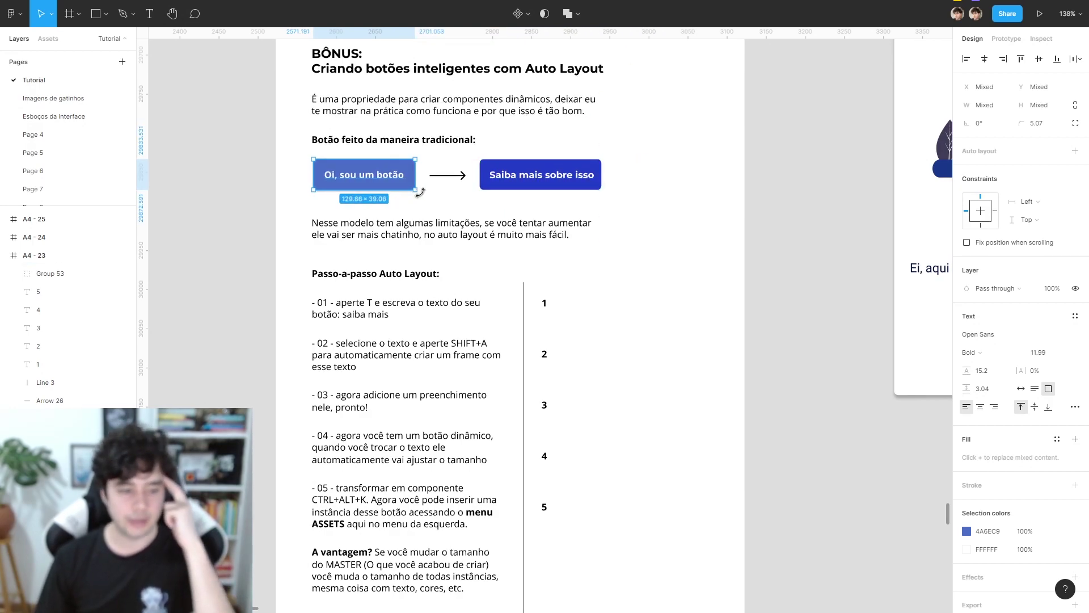
# Edit the 'Saiba mais sobre isso' button's text, then delete that button.
pyautogui.click(624, 184)
pyautogui.click(585, 179)
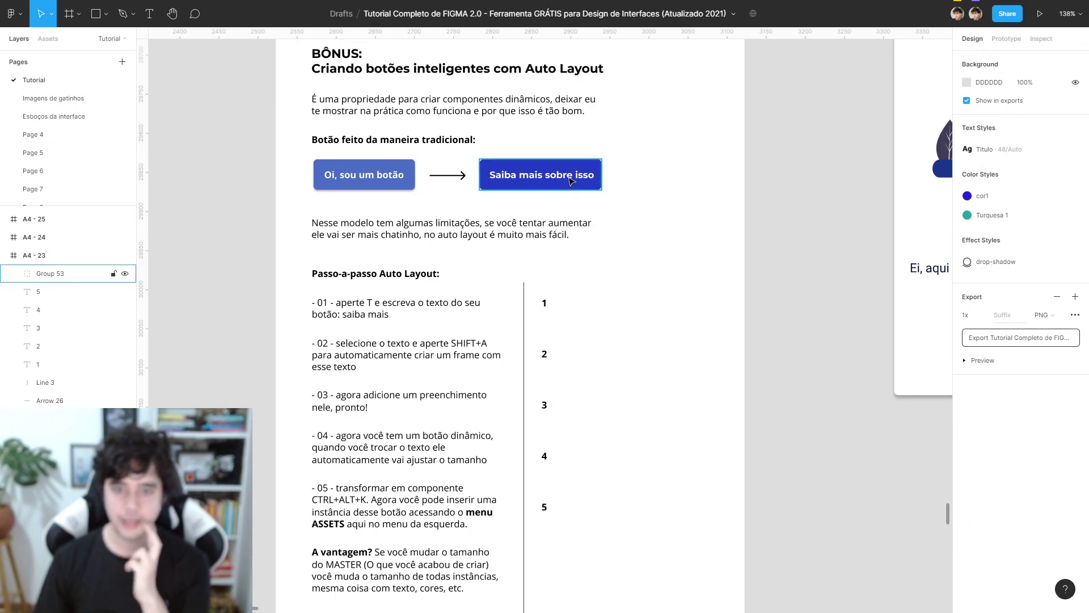
pyautogui.doubleClick(583, 180)
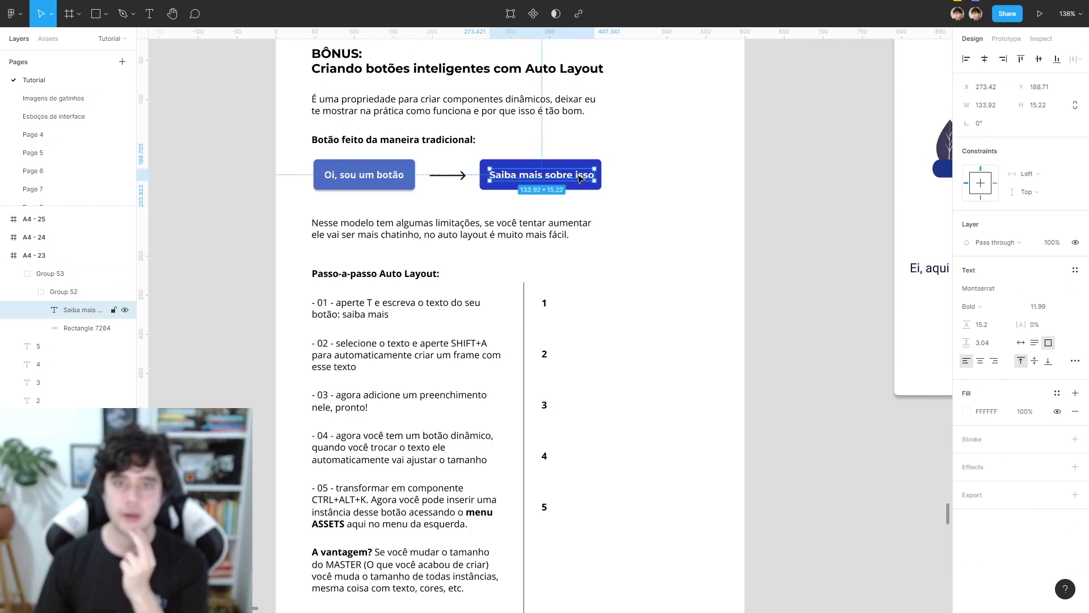
pyautogui.doubleClick(558, 176)
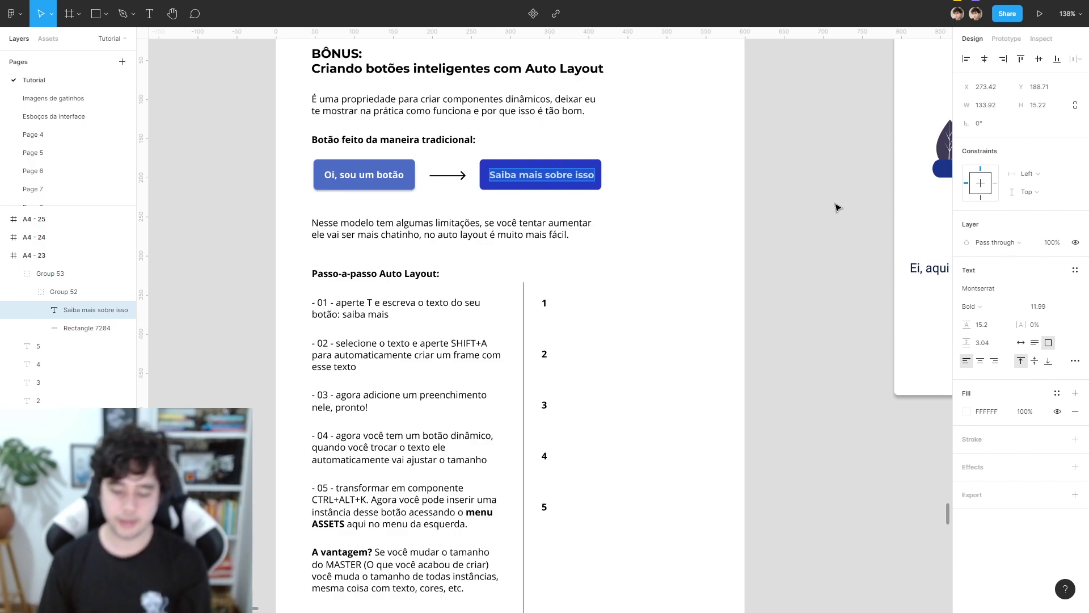
pyautogui.write('sou um')
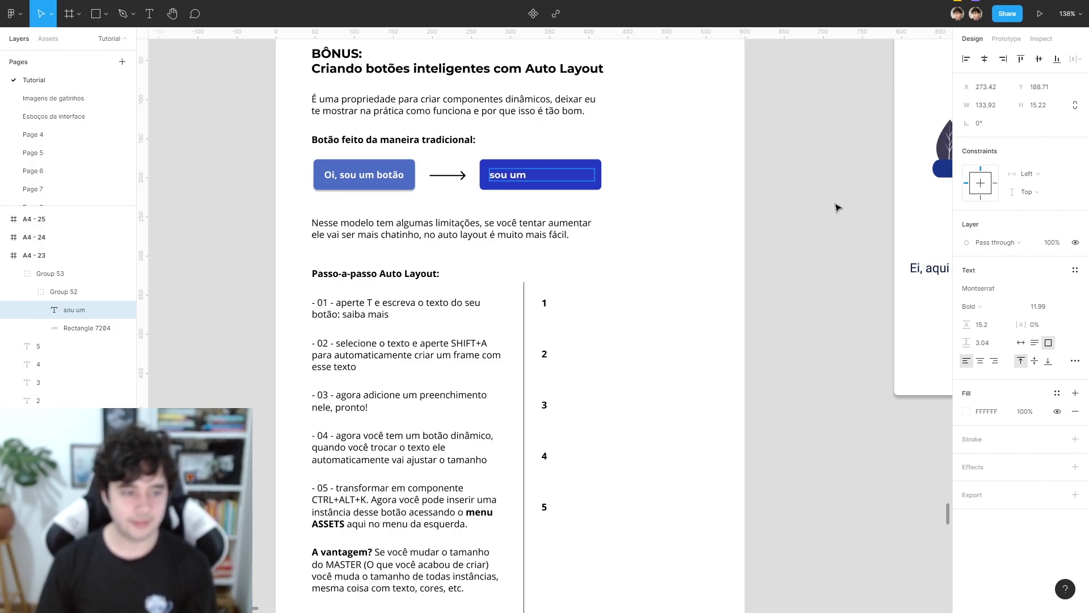
pyautogui.press('Escape')
pyautogui.press('Escape')
pyautogui.press('Escape')
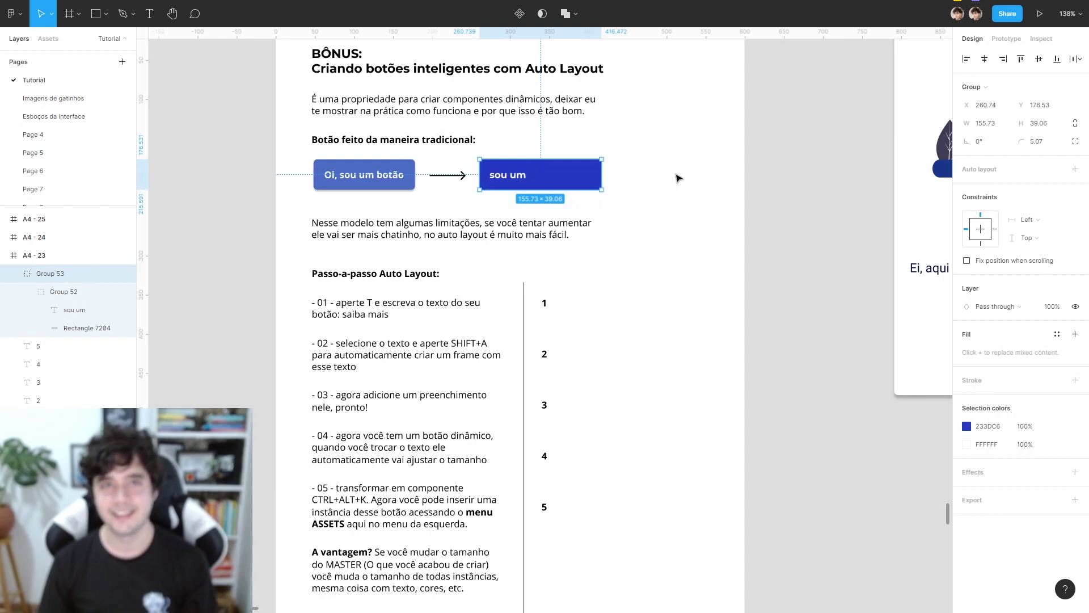
pyautogui.press('Delete')
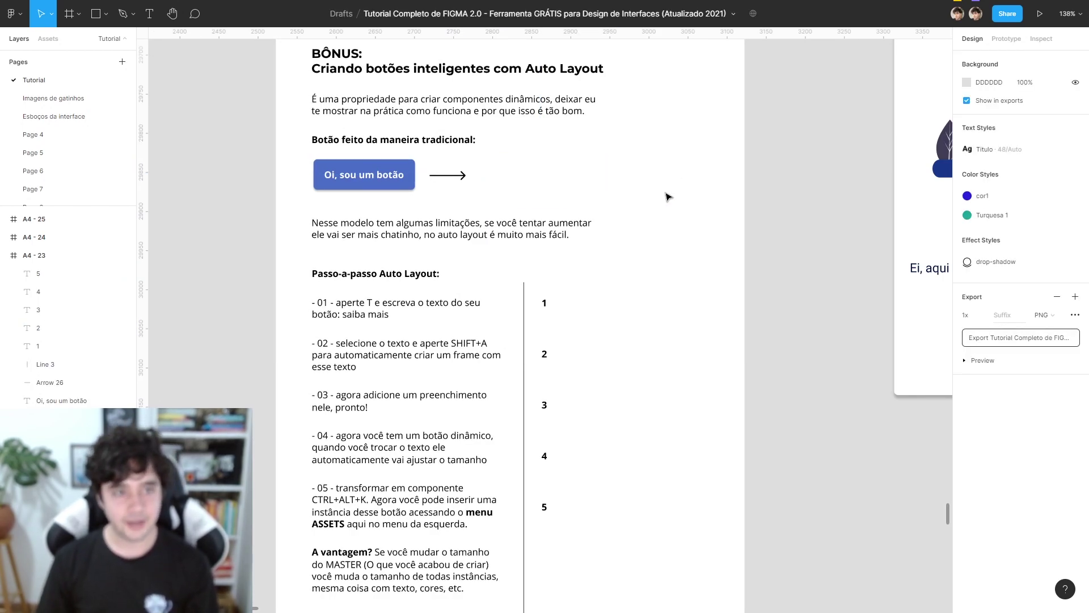
# Add a 'Saiba mais' text label aligned beside step 1.
pyautogui.press('t')
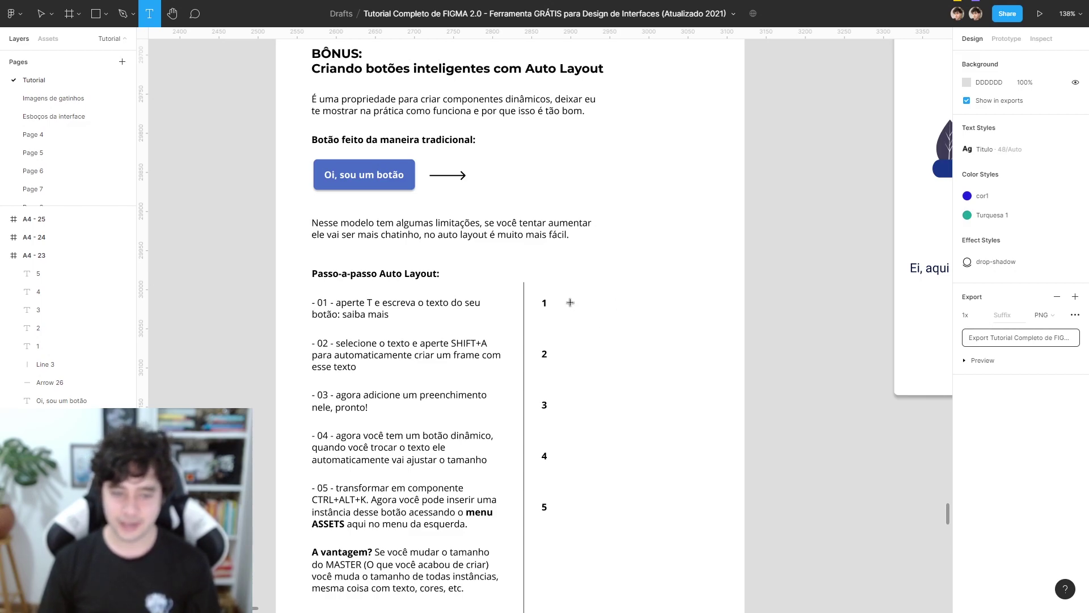
pyautogui.click(570, 303)
pyautogui.write('Si')
pyautogui.press('Escape')
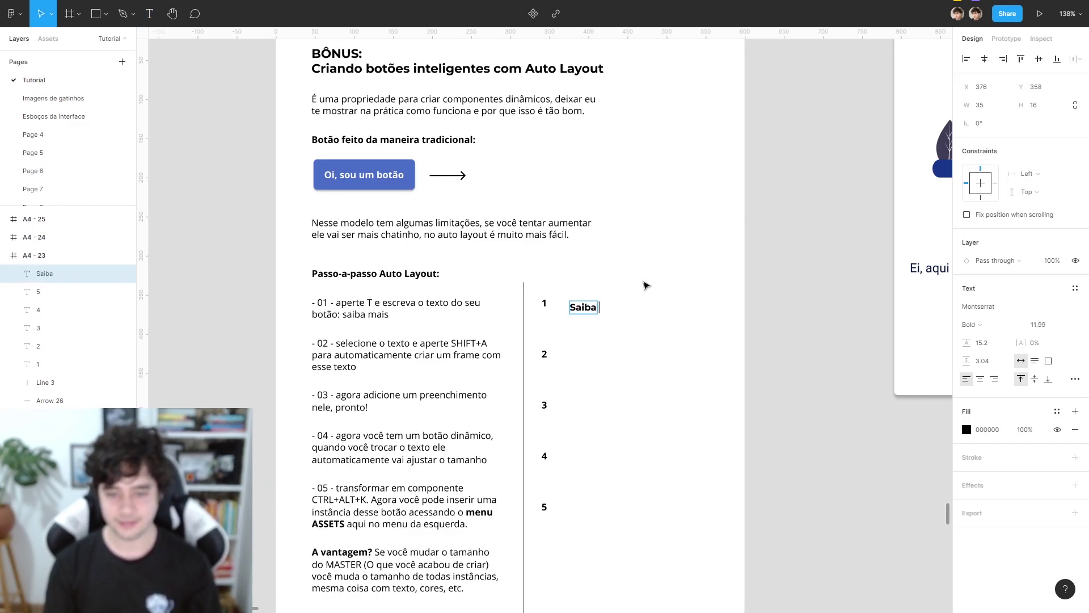
pyautogui.press('Escape')
pyautogui.moveTo(595, 299); pyautogui.dragTo(601, 295)
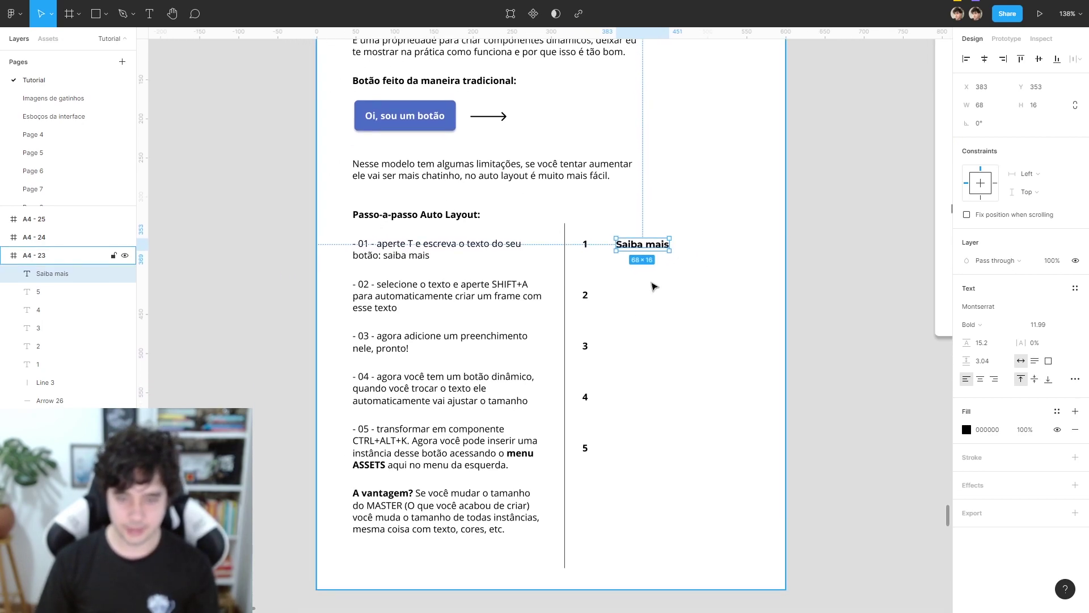
# Duplicate the label to step 2, wrap it in auto layout, and copy it to step 3.
pyautogui.keyDown('ctrl'); pyautogui.scroll(3, 647, 288); pyautogui.keyUp('ctrl')
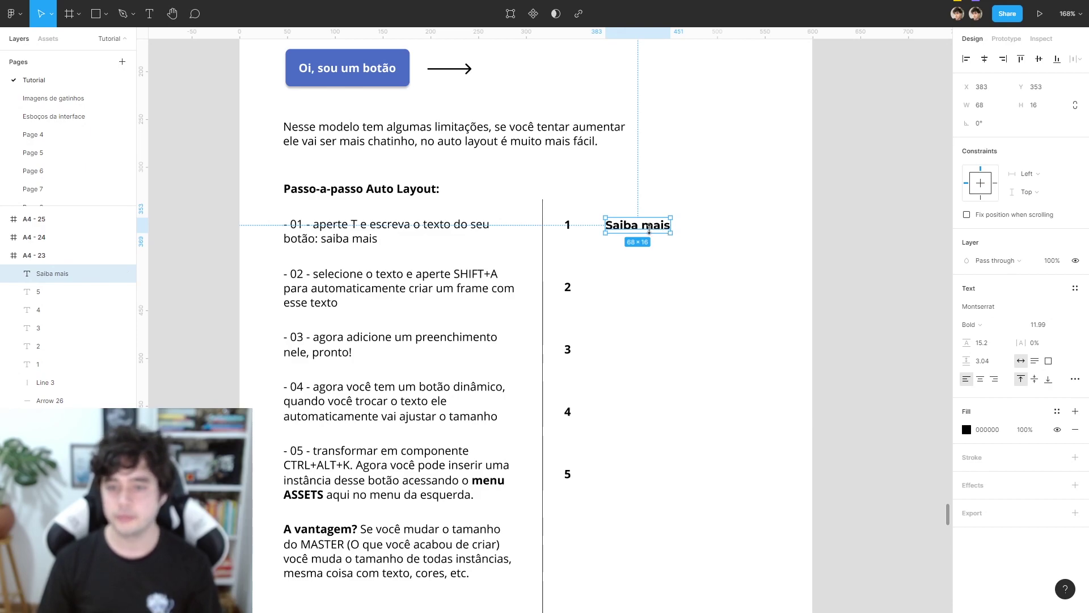
pyautogui.keyDown('alt'); pyautogui.moveTo(647, 227); pyautogui.dragTo(647, 290); pyautogui.keyUp('alt')
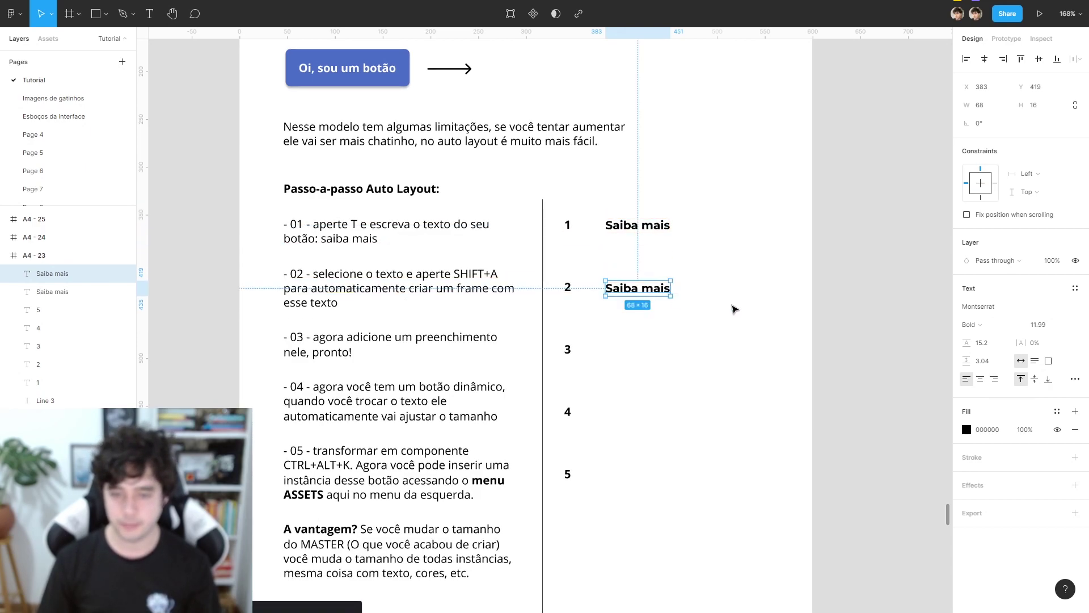
pyautogui.hotkey('shift', 'a')
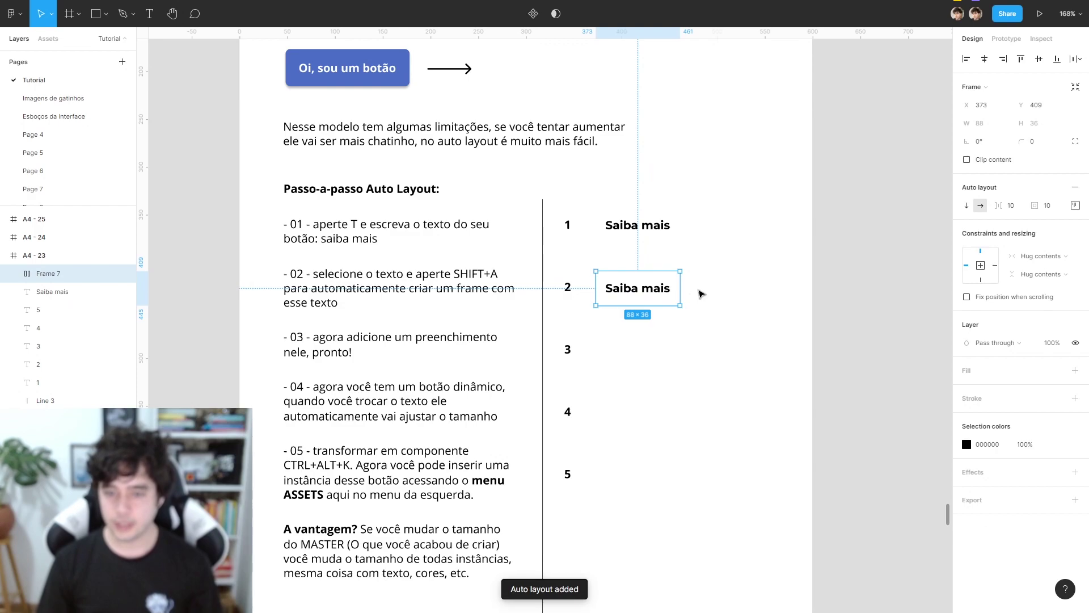
pyautogui.moveTo(660, 297); pyautogui.dragTo(651, 276)
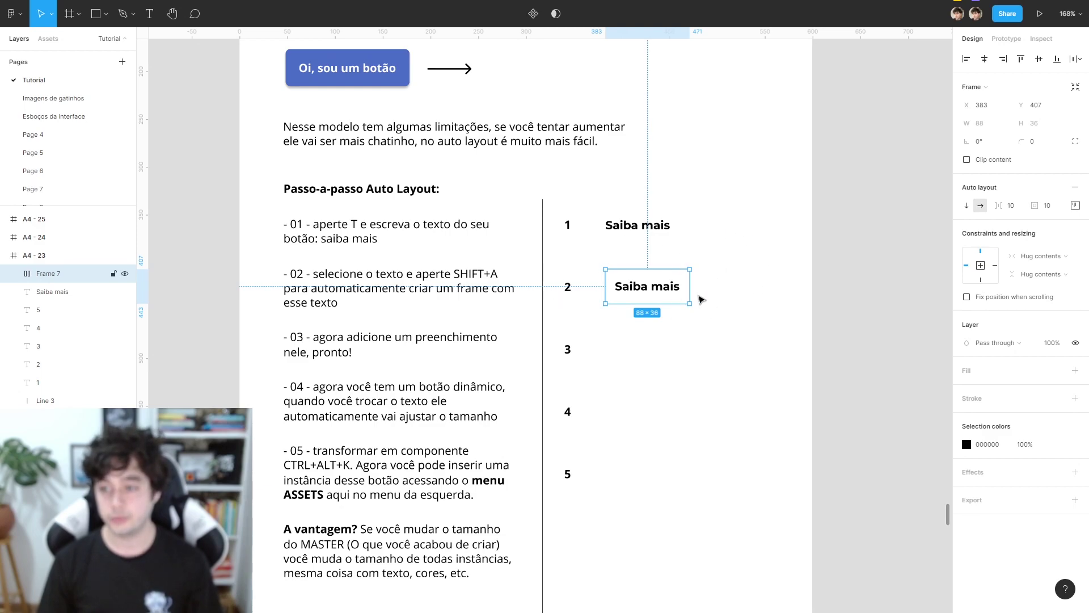
pyautogui.moveTo(661, 288); pyautogui.dragTo(669, 356)
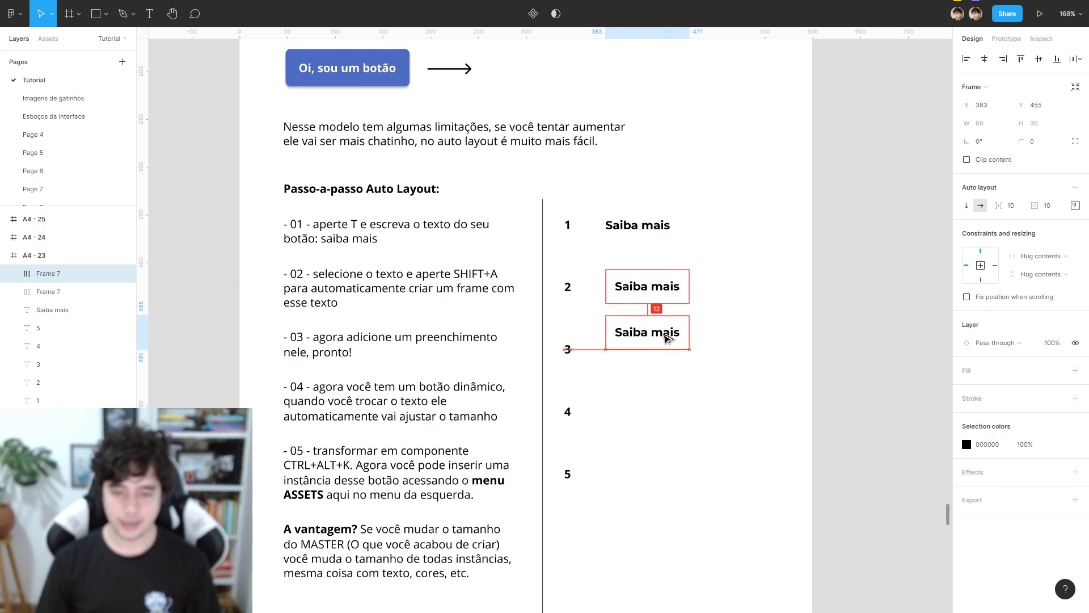
# Give the step 3 label the traditional button's blue fill, rounded corners, and white text.
pyautogui.click(1075, 370)
pyautogui.click(967, 389)
pyautogui.click(833, 486)
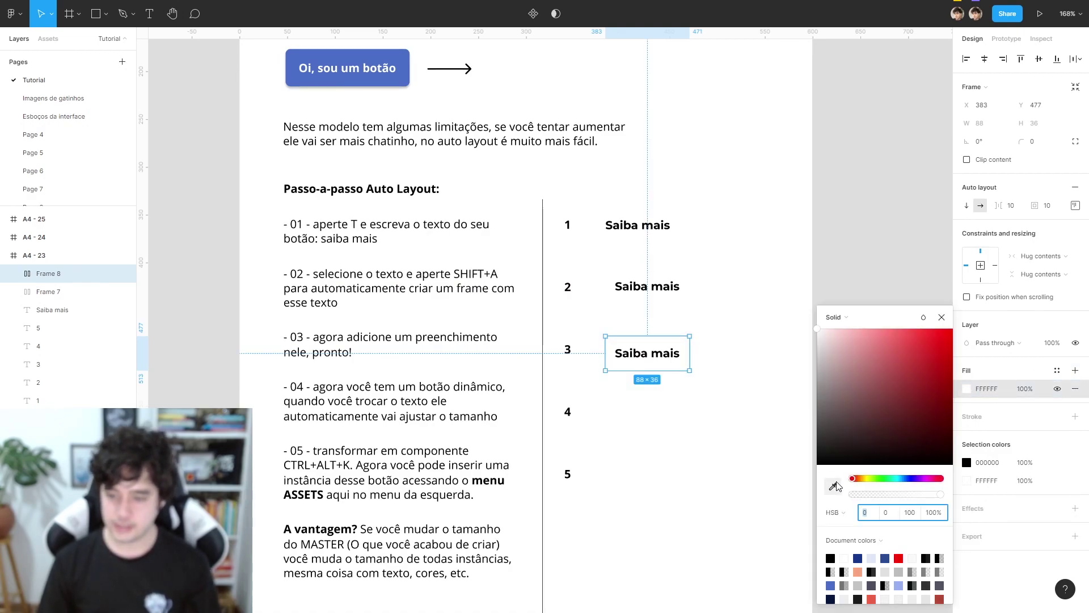
pyautogui.click(397, 64)
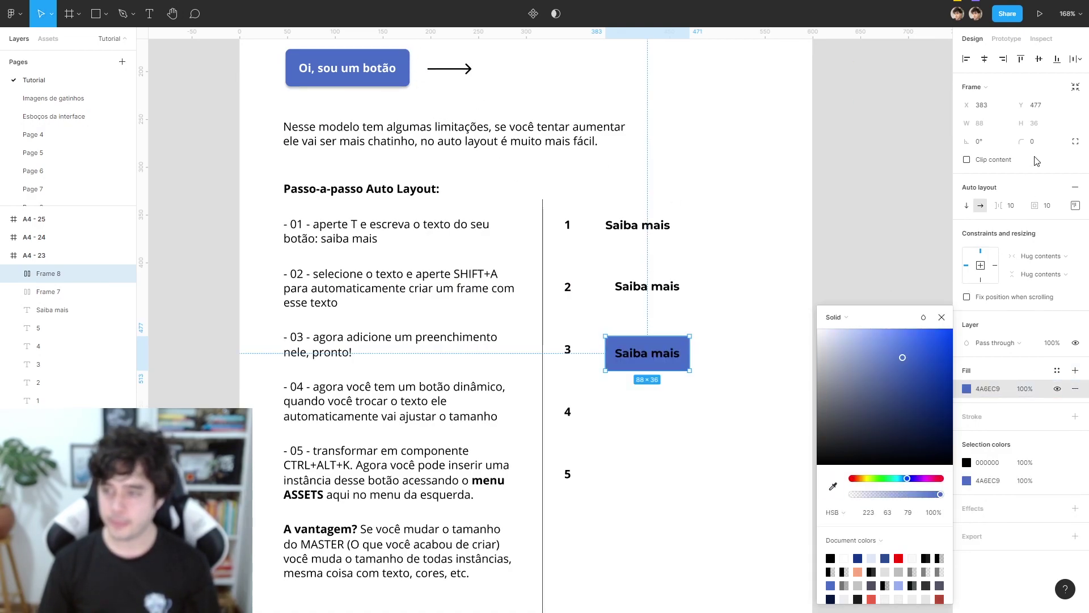
pyautogui.write('1')
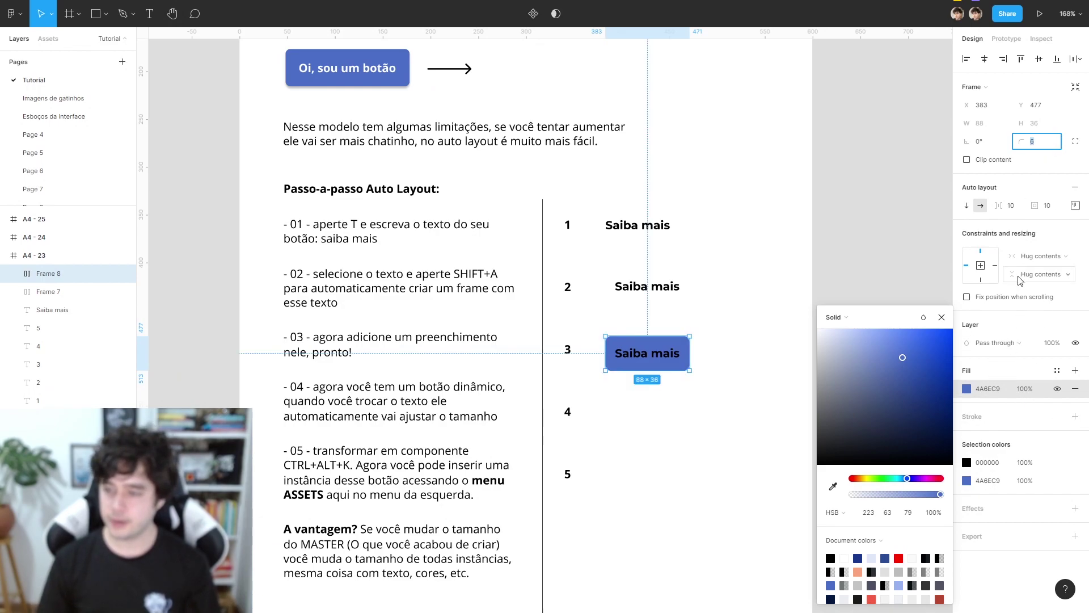
pyautogui.click(968, 467)
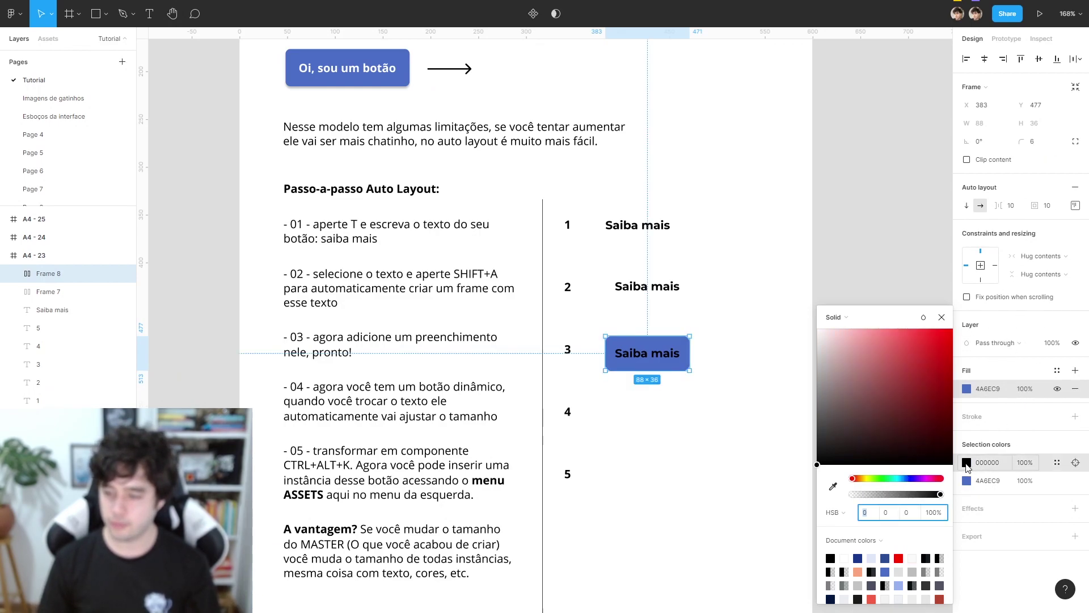
pyautogui.moveTo(839, 374); pyautogui.dragTo(755, 266)
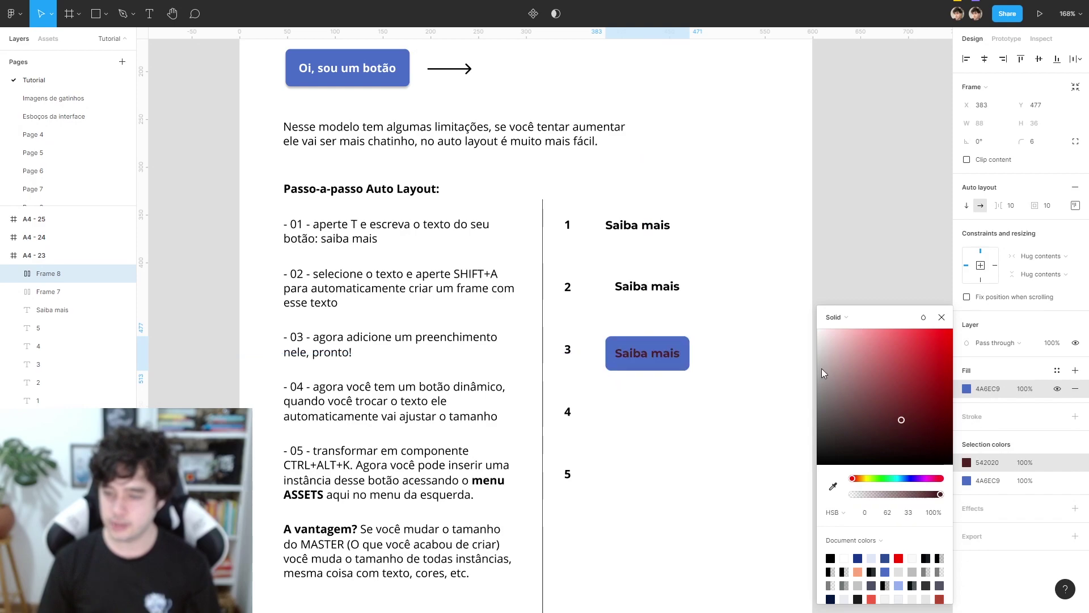
pyautogui.click(773, 297)
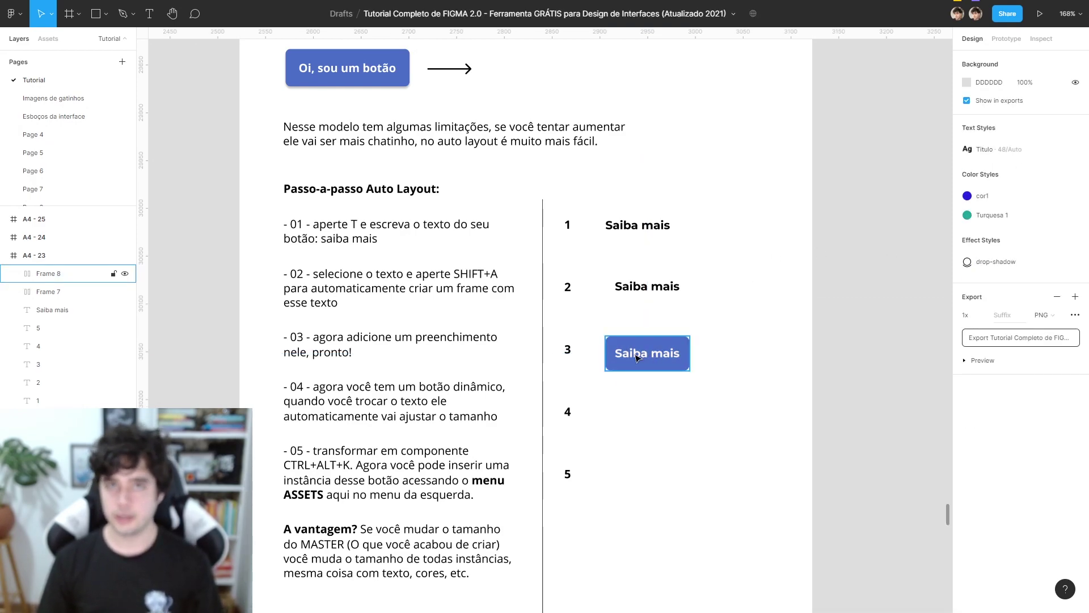
# Duplicate the blue button to step 4 and change its text to 'Saiba muito mais'.
pyautogui.keyDown('alt'); pyautogui.moveTo(656, 360); pyautogui.dragTo(651, 416); pyautogui.keyUp('alt')
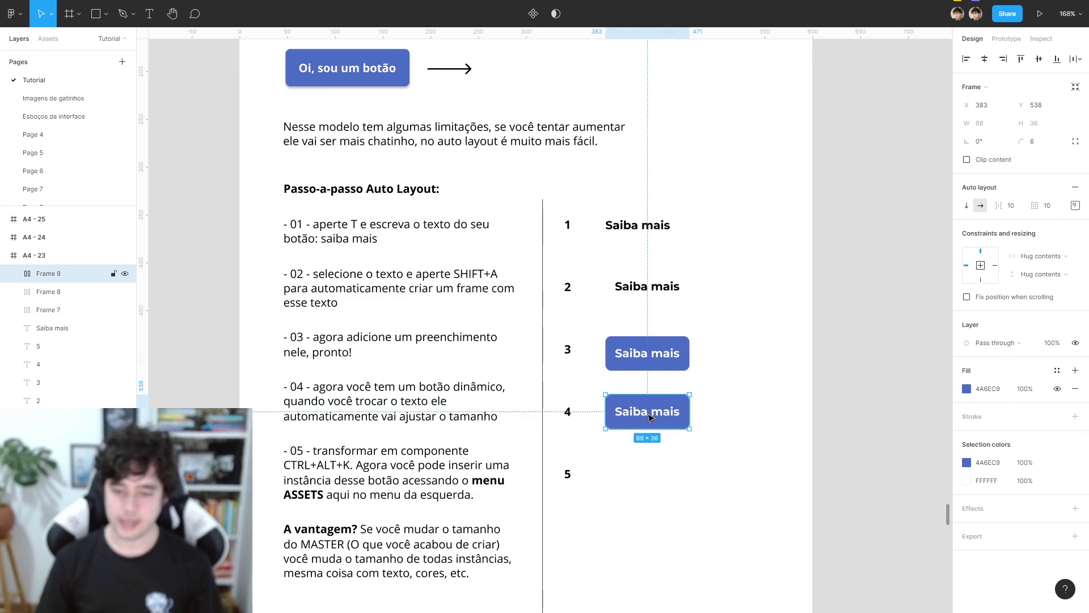
pyautogui.doubleClick(650, 416)
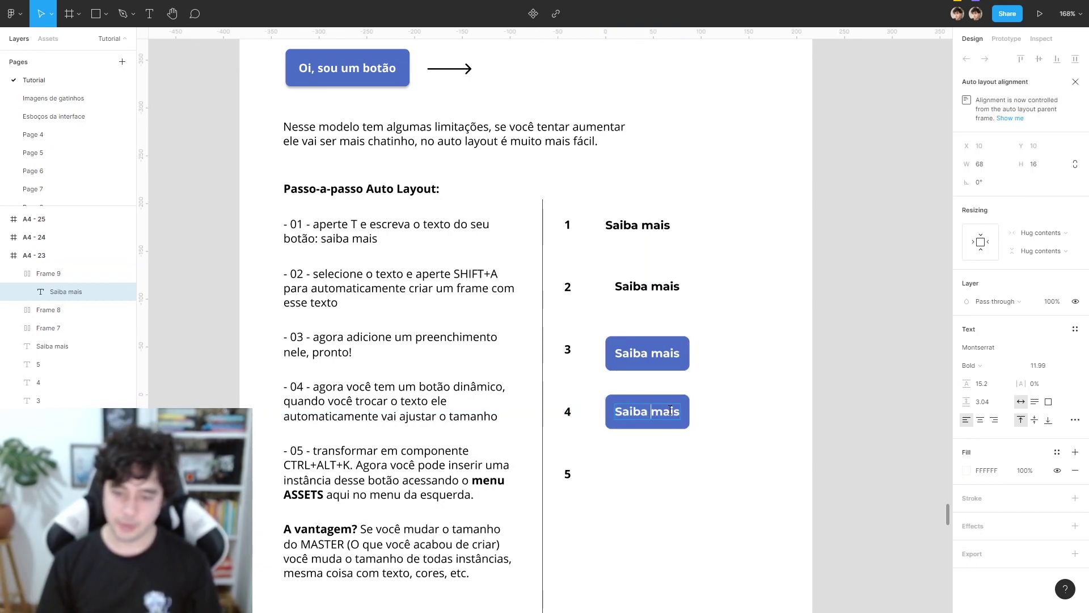
pyautogui.click(775, 418)
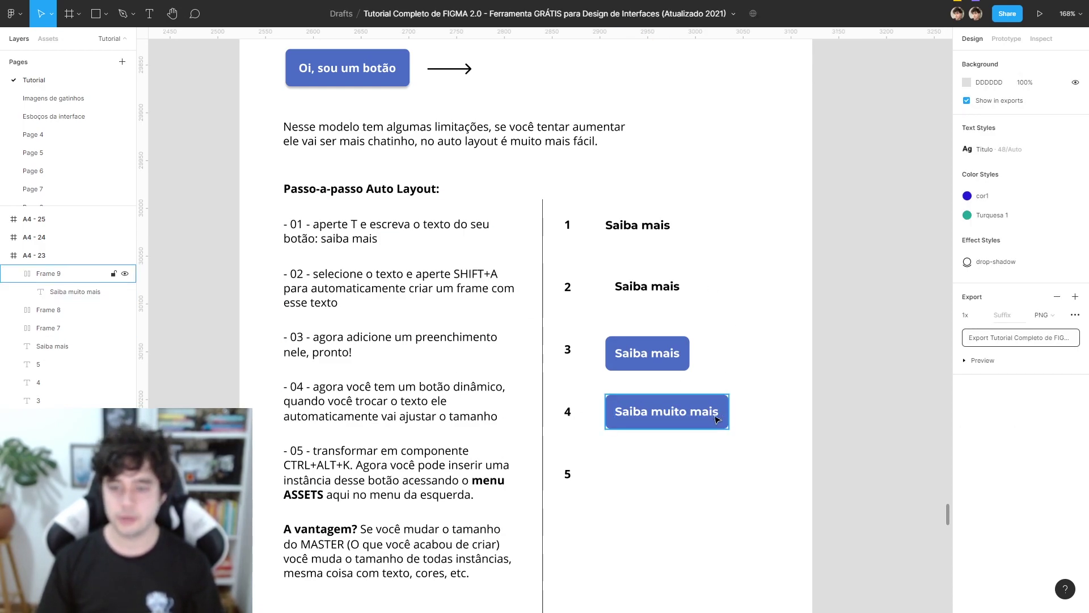
pyautogui.click(705, 417)
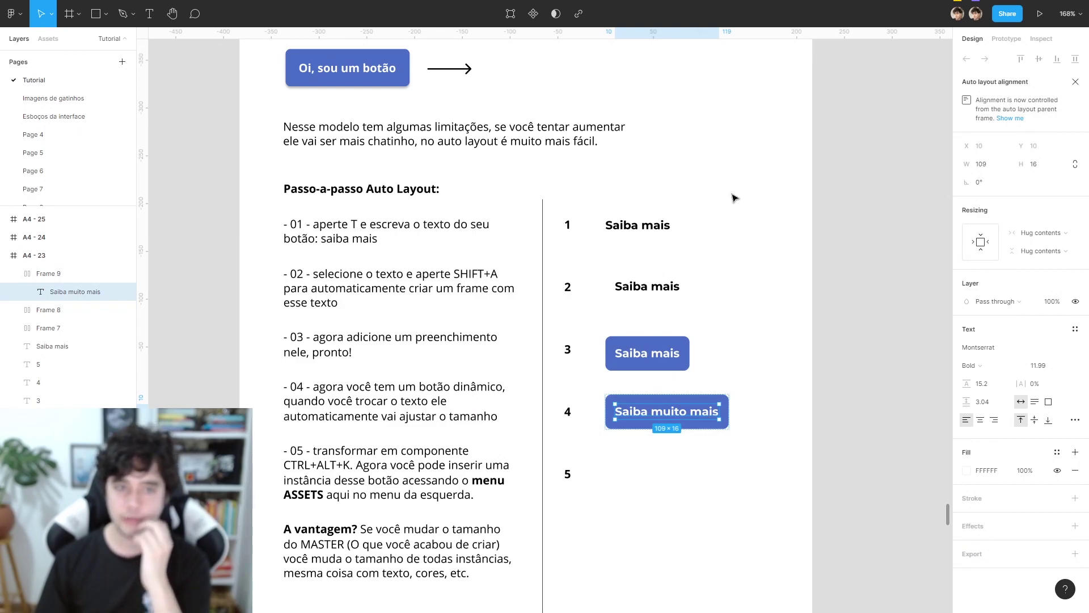
pyautogui.scroll(3, 359, 124)
pyautogui.click(359, 124)
# Relabel the traditional button 'Oi', centre the text, and manually shrink the box to 64×39.
pyautogui.doubleClick(379, 161)
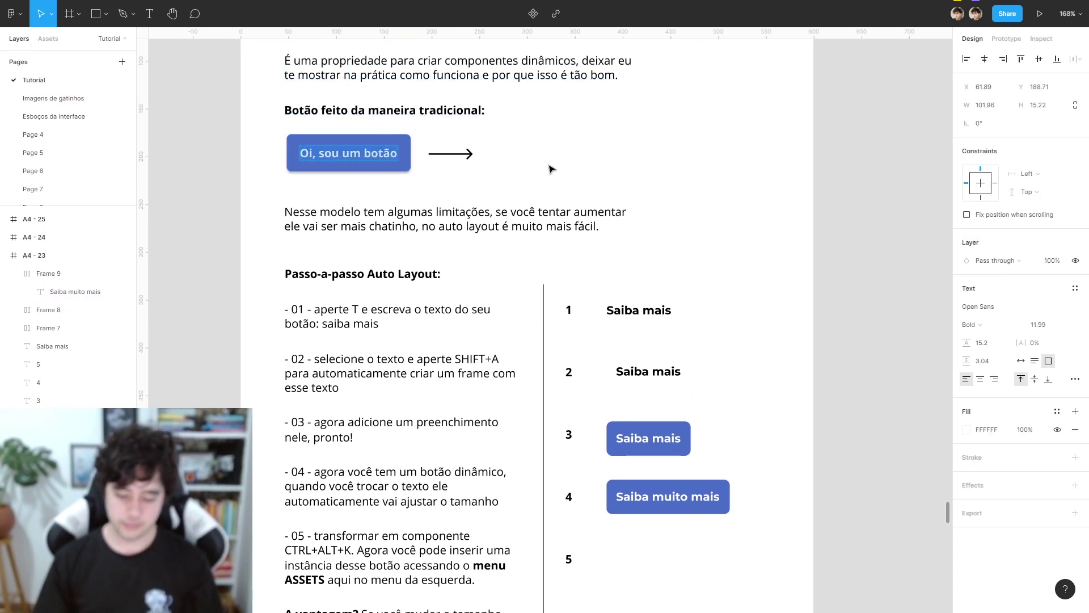
pyautogui.write('Oi')
pyautogui.click(363, 183)
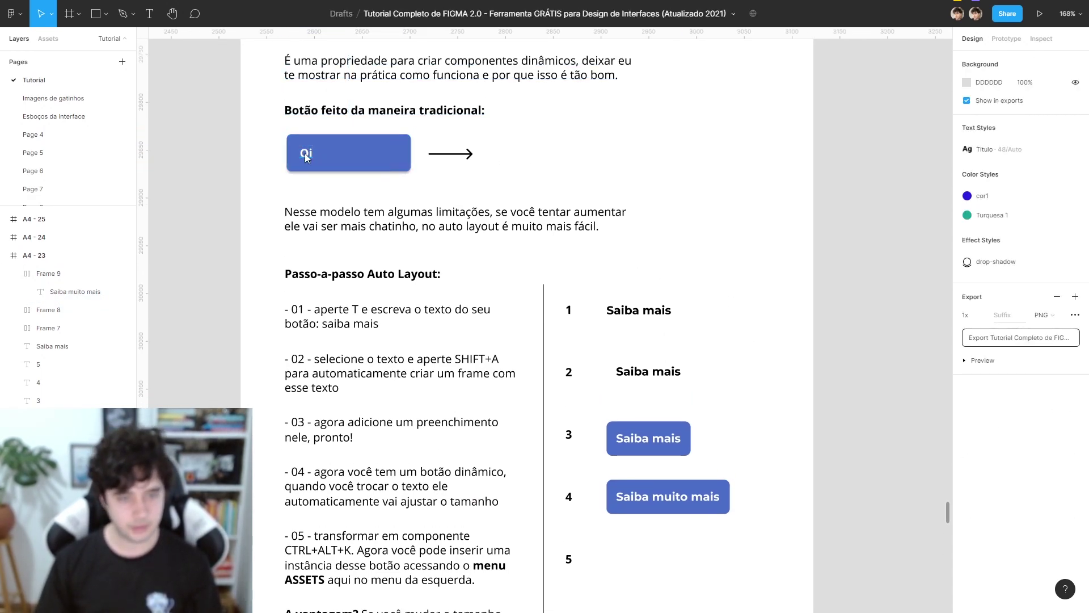
pyautogui.click(306, 157)
pyautogui.moveTo(384, 146); pyautogui.dragTo(380, 137)
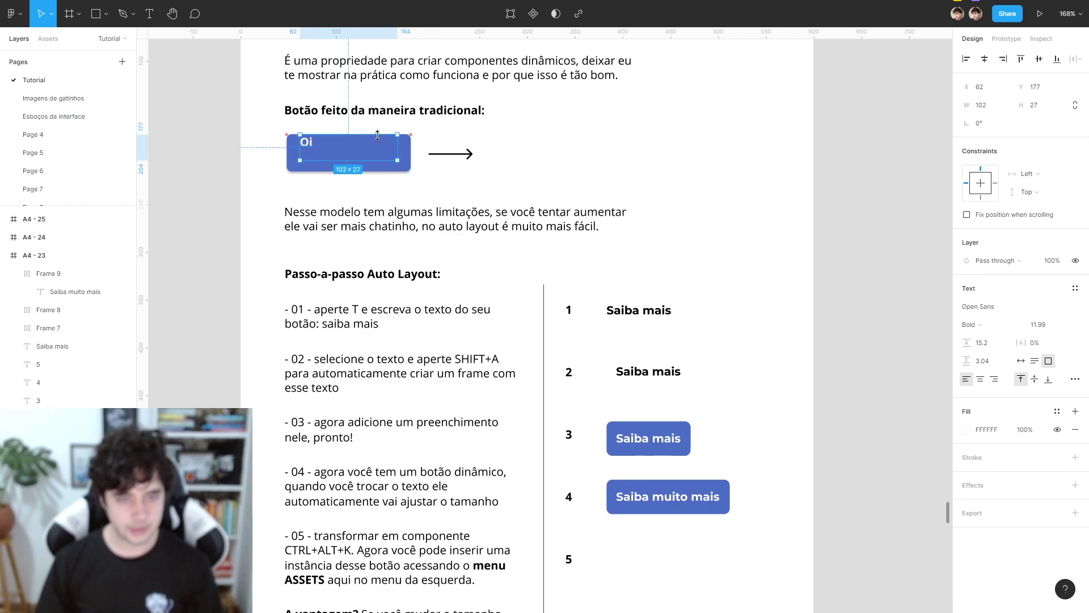
pyautogui.moveTo(303, 156); pyautogui.dragTo(286, 156)
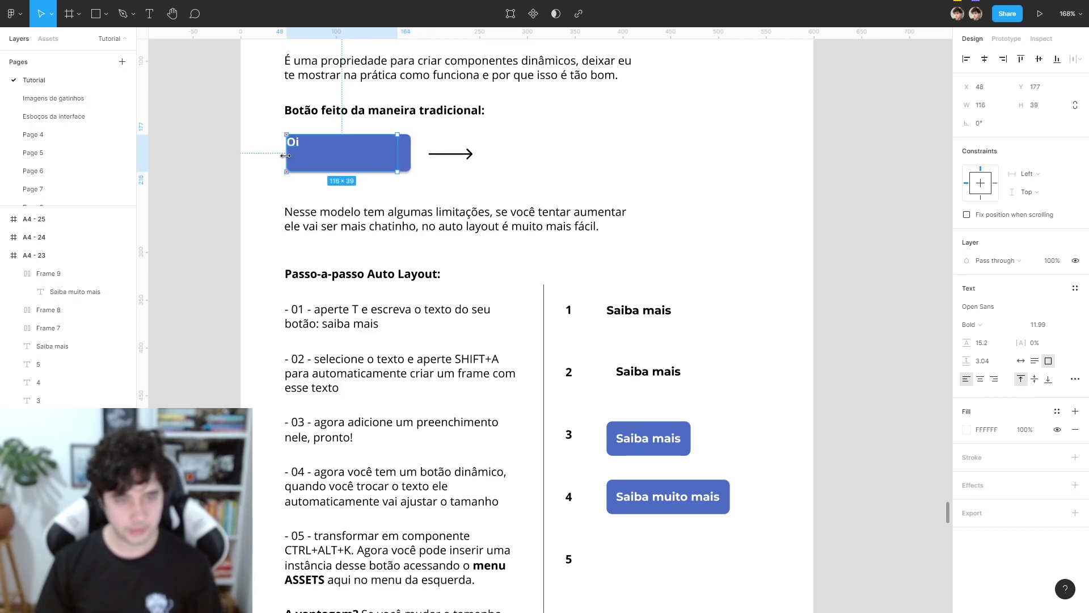
pyautogui.click(981, 379)
pyautogui.click(1035, 379)
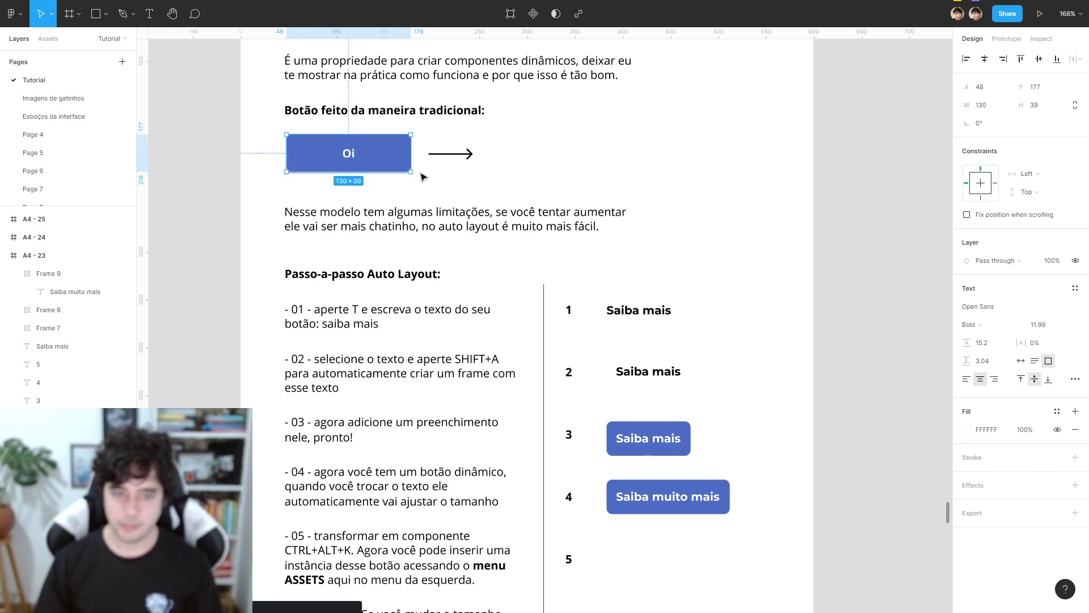
pyautogui.moveTo(414, 153); pyautogui.dragTo(379, 154)
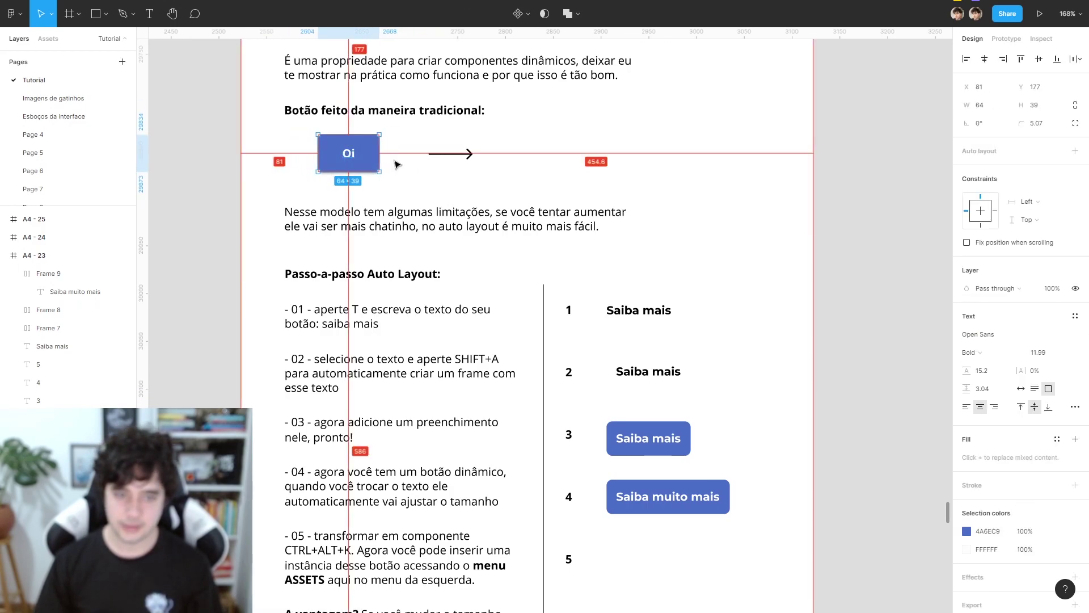
pyautogui.click(466, 179)
# Change the step 4 button's text from 'Saiba muito mais' to 'Oi'.
pyautogui.scroll(-3, 539, 295)
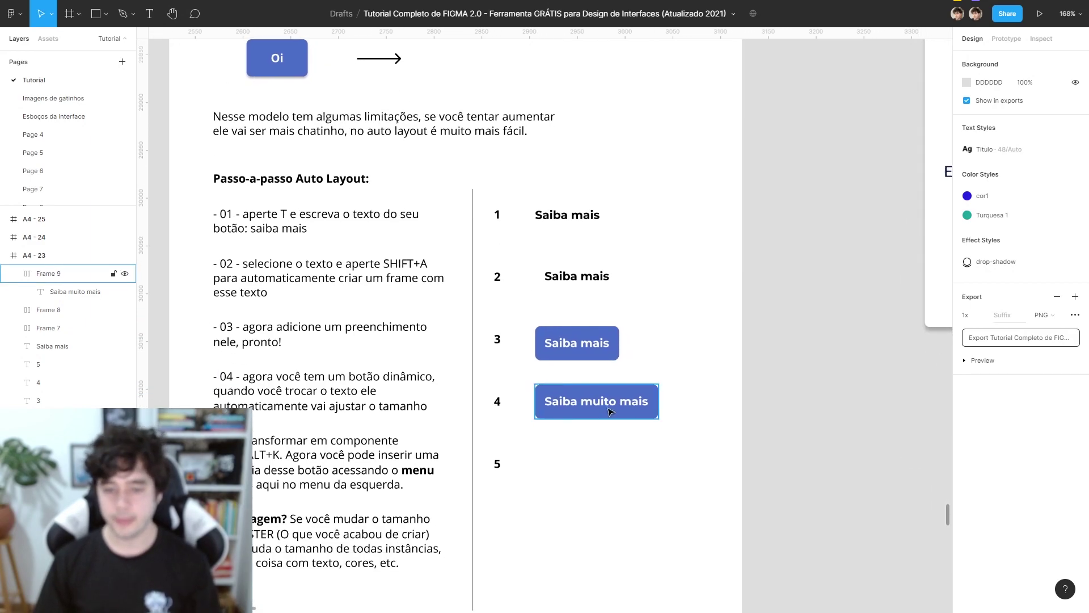
pyautogui.click(597, 410)
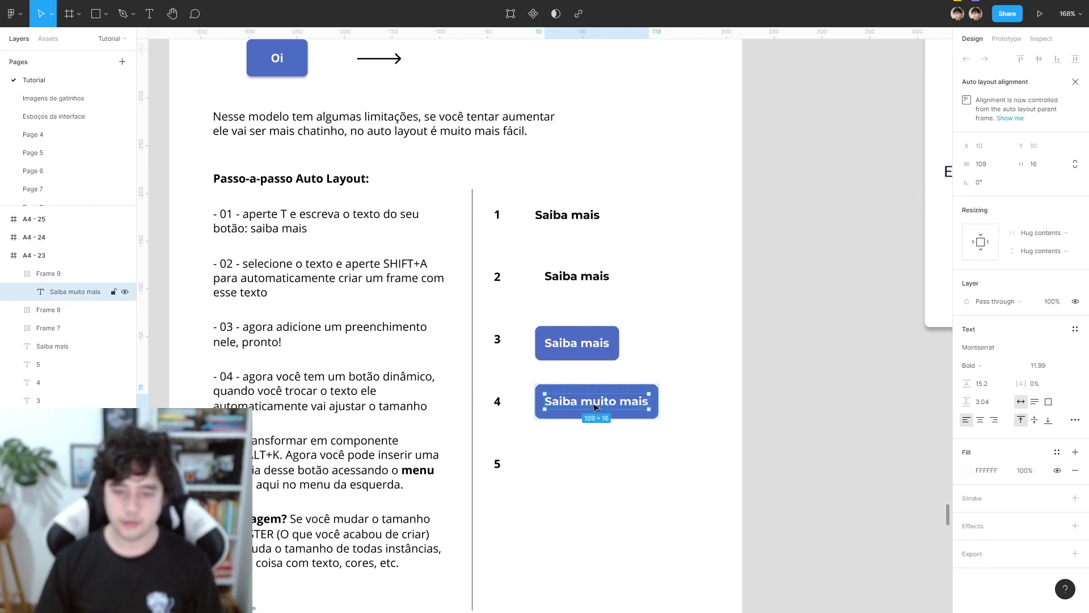
pyautogui.doubleClick(595, 406)
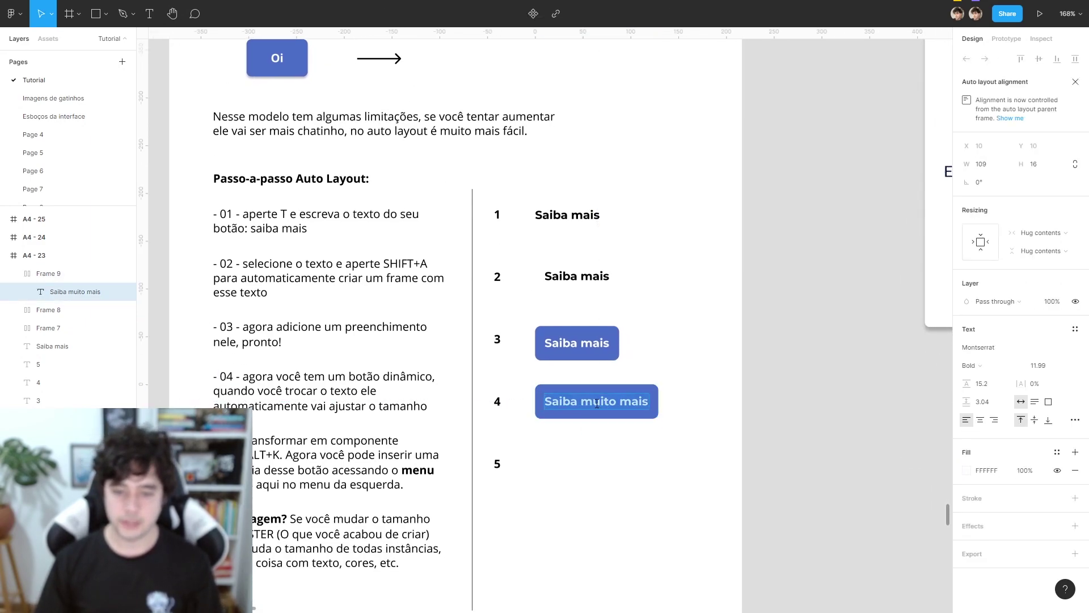
pyautogui.write('Oi')
pyautogui.click(669, 392)
# Adjust the Oi button's auto layout padding with arrow keys, ending at 10 on every side.
pyautogui.scroll(-1, 615, 406)
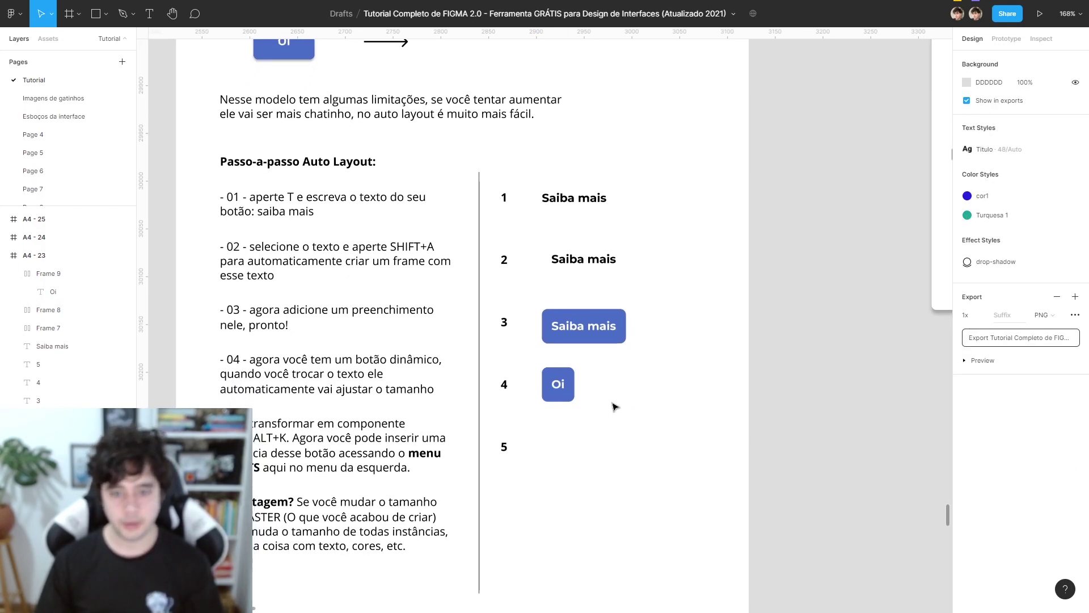
pyautogui.click(564, 392)
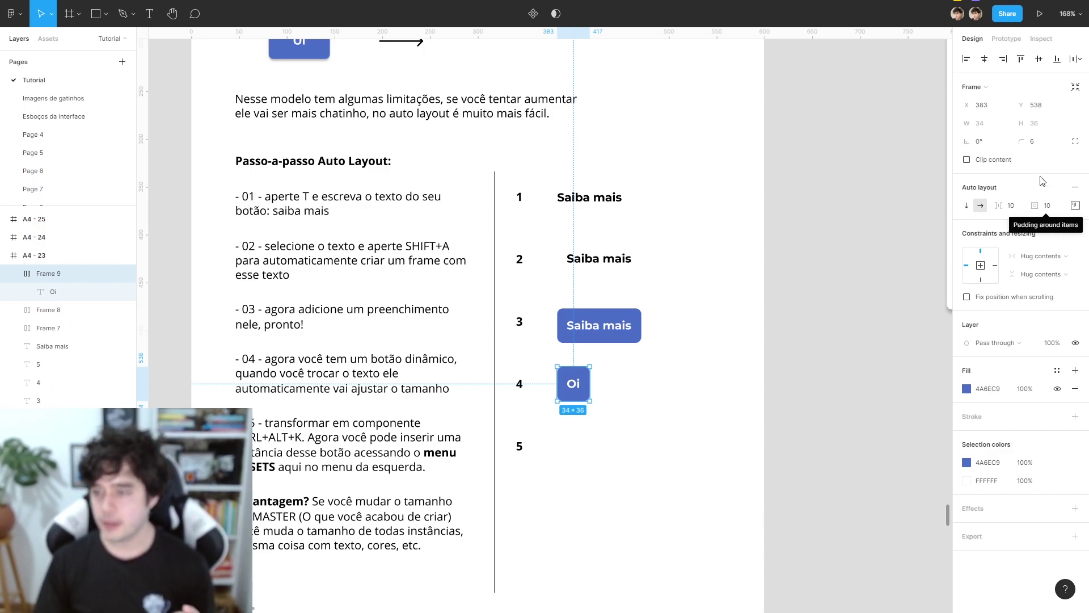
pyautogui.press('Down')
pyautogui.press('Down')
pyautogui.press('Down')
pyautogui.press('Down')
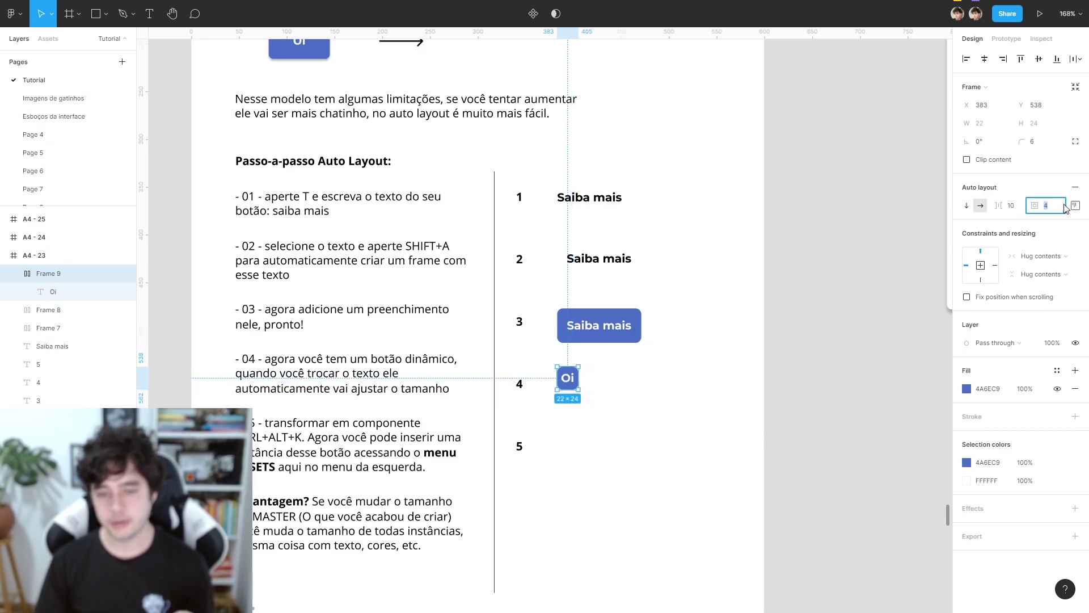
pyautogui.press('Up')
pyautogui.press('Up')
pyautogui.hotkey('shift', 'Up')
pyautogui.hotkey('shift', 'Up')
pyautogui.hotkey('shift', 'Up')
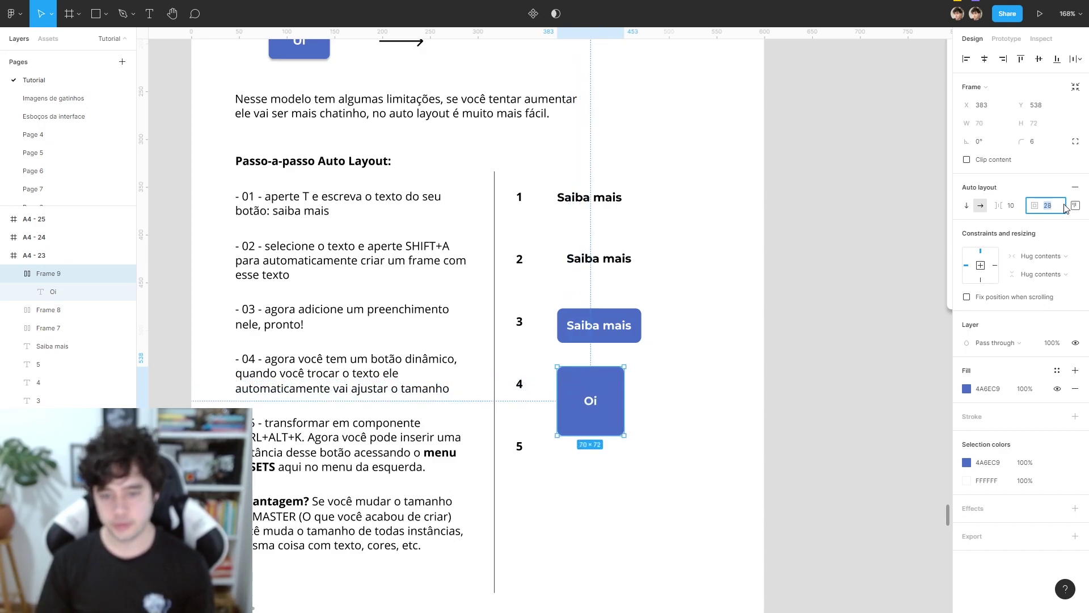
pyautogui.hotkey('shift', 'Down')
pyautogui.hotkey('shift', 'Down')
pyautogui.hotkey('shift', 'Down')
pyautogui.press('Down')
pyautogui.press('Up')
pyautogui.press('Up')
pyautogui.press('Up')
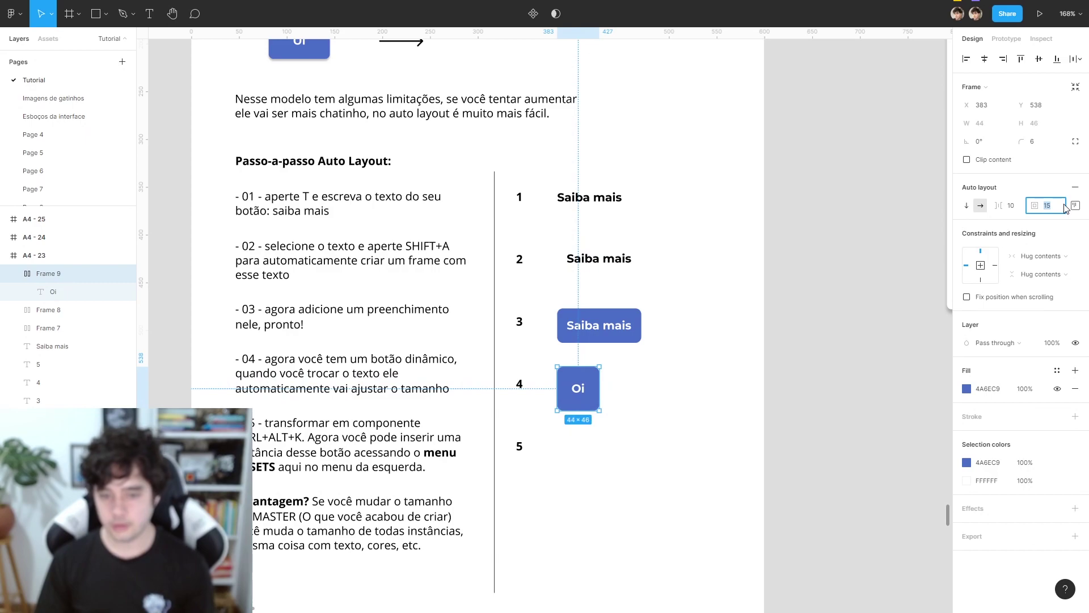
pyautogui.press('Down')
pyautogui.press('Down')
pyautogui.click(1076, 205)
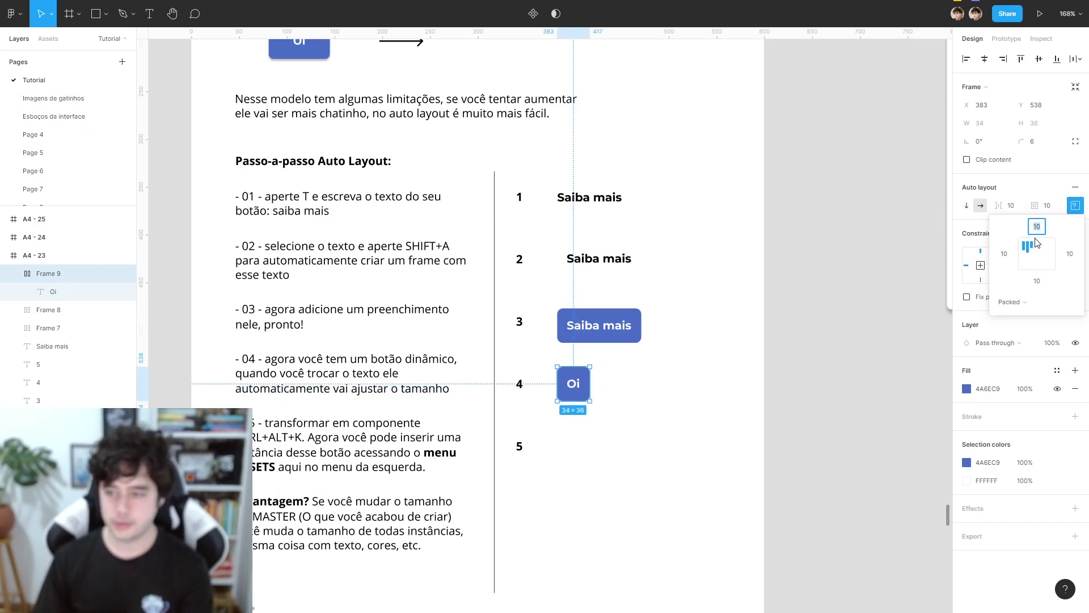
pyautogui.click(720, 329)
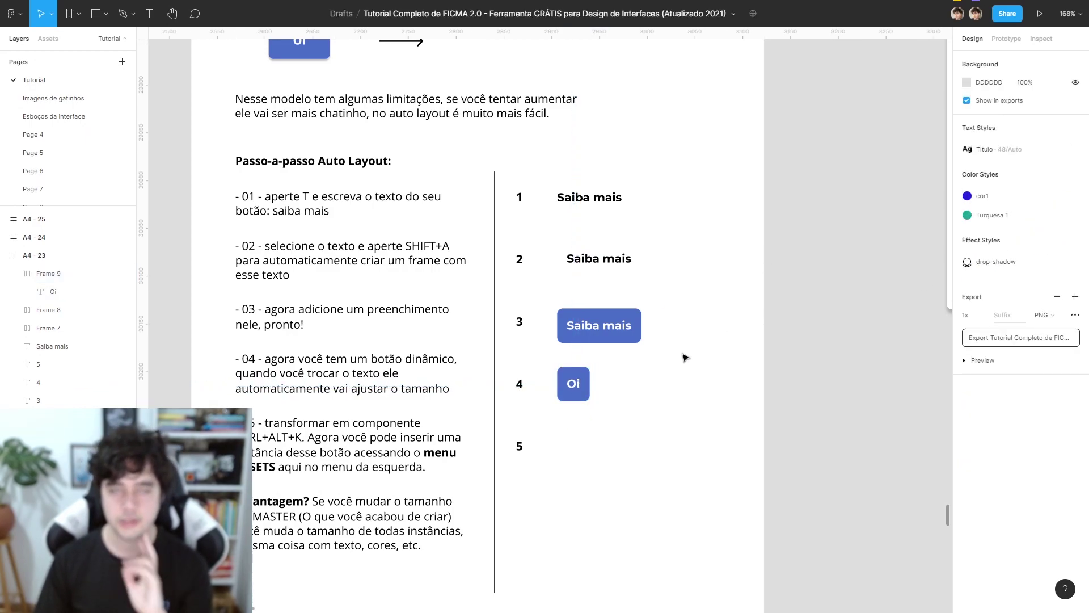
# Retype the step 4 button's label as 'Saiba mais'.
pyautogui.scroll(-3, 690, 356)
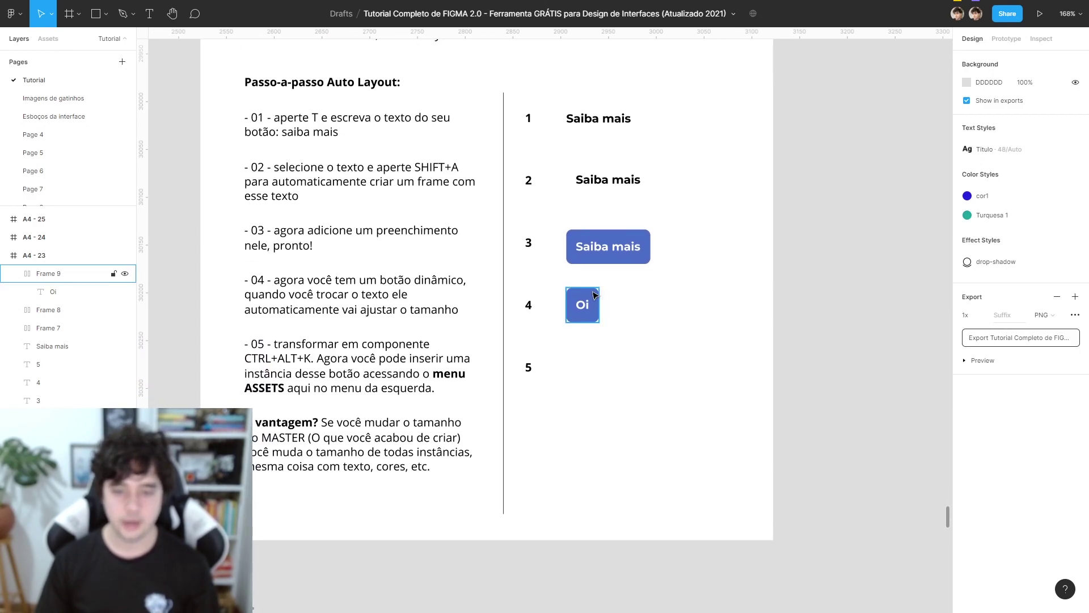
pyautogui.click(587, 305)
pyautogui.doubleClick(581, 305)
pyautogui.write('Saiba mais')
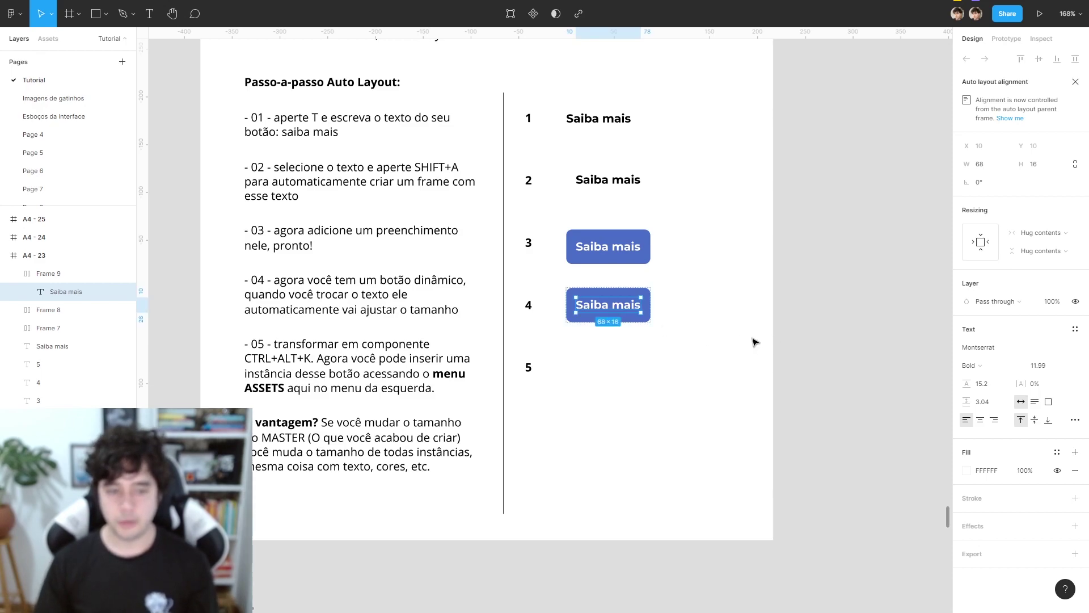
pyautogui.click(714, 324)
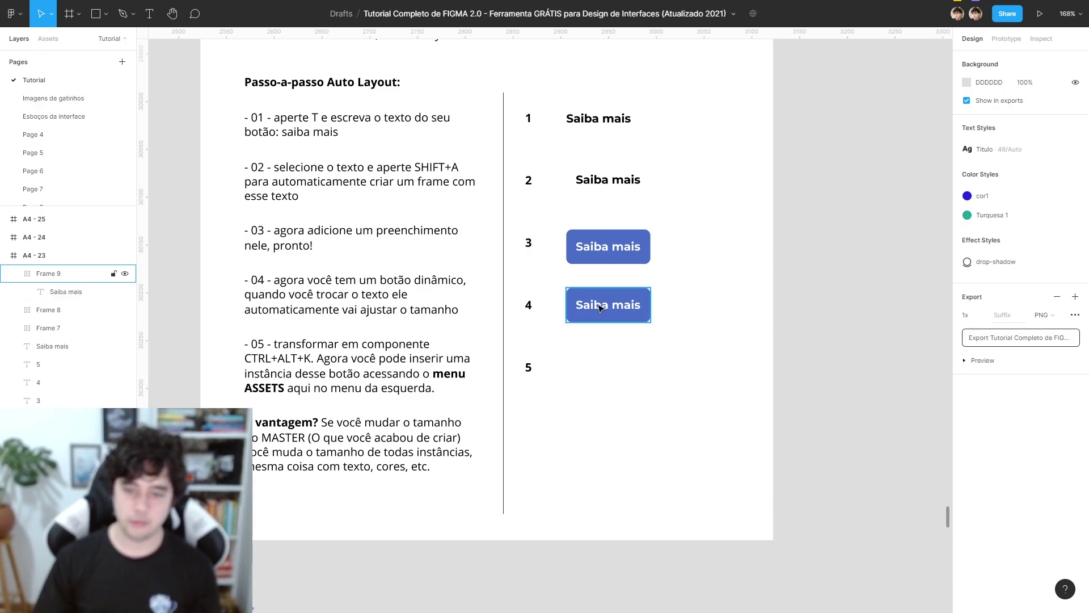
# Duplicate button 4 into the step 5 row and make the copy a component.
pyautogui.moveTo(601, 308); pyautogui.dragTo(601, 368)
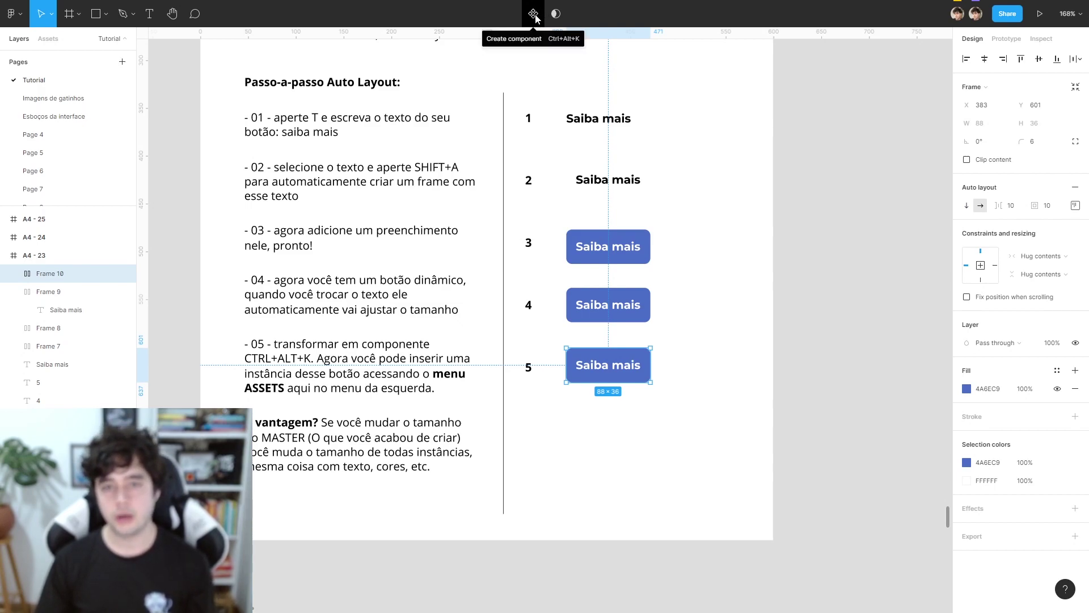
pyautogui.click(533, 14)
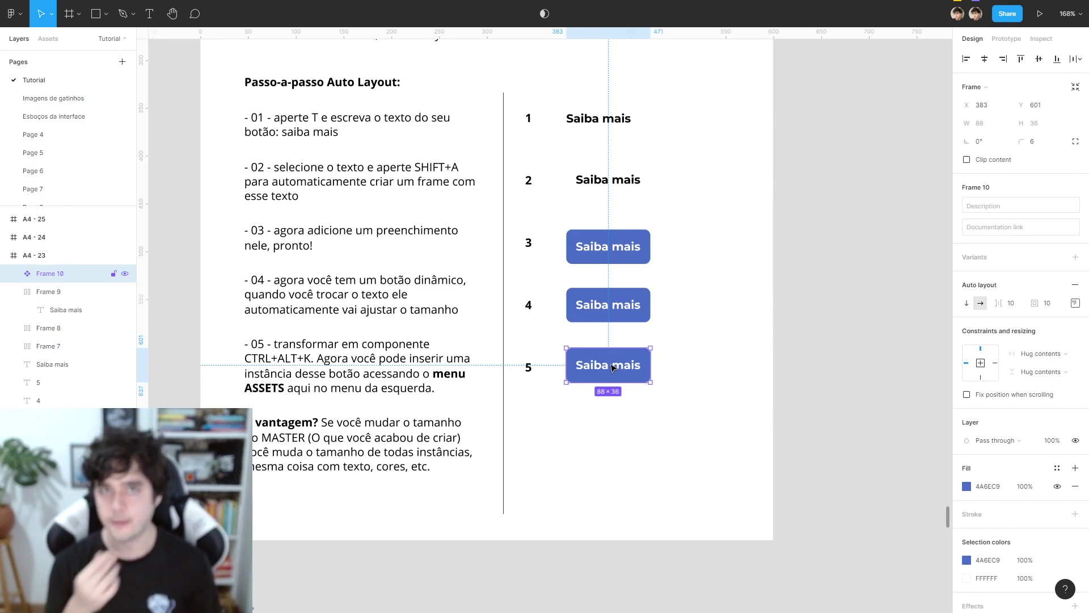
# Place three instances of the Saiba mais component below the bonus frame from Assets.
pyautogui.click(53, 41)
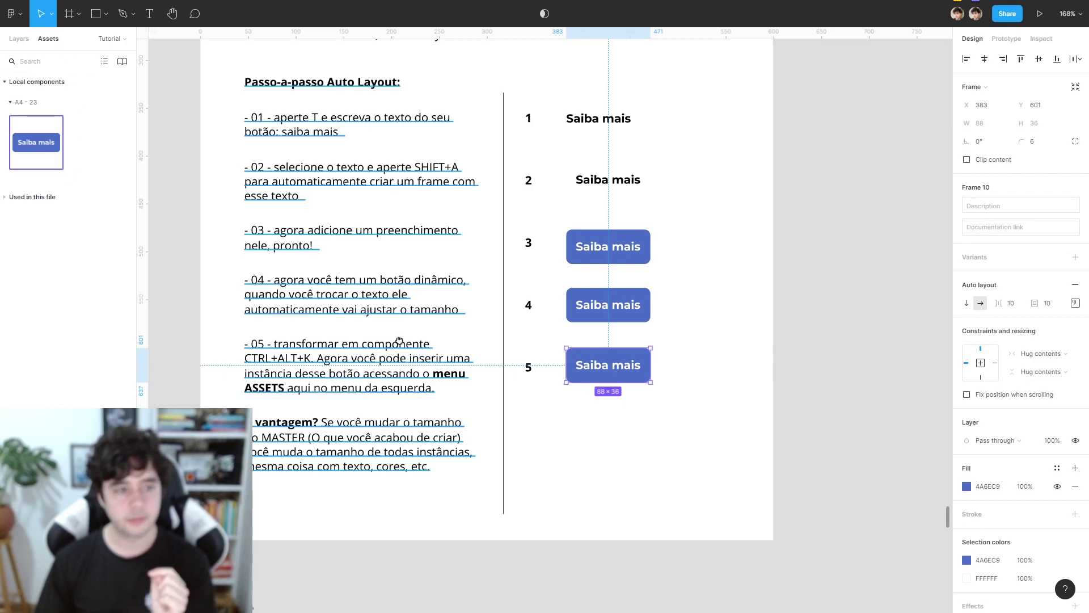
pyautogui.scroll(-3, 238, 294)
pyautogui.scroll(-3, 302, 247)
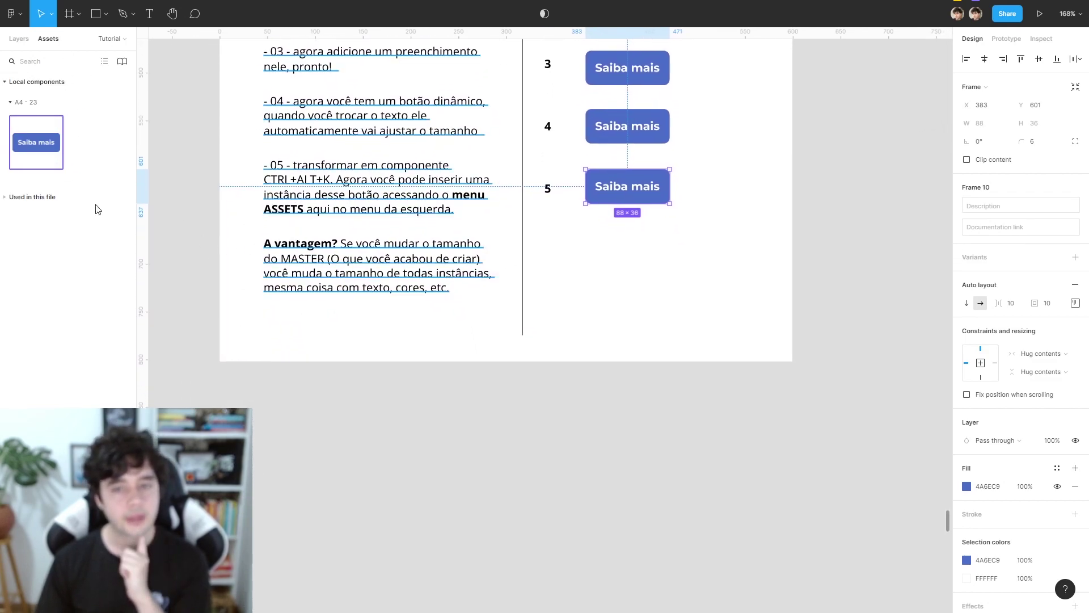
pyautogui.moveTo(36, 141)
pyautogui.mouseDown()
pyautogui.moveTo(231, 376)
pyautogui.moveTo(485, 520)
pyautogui.mouseUp()
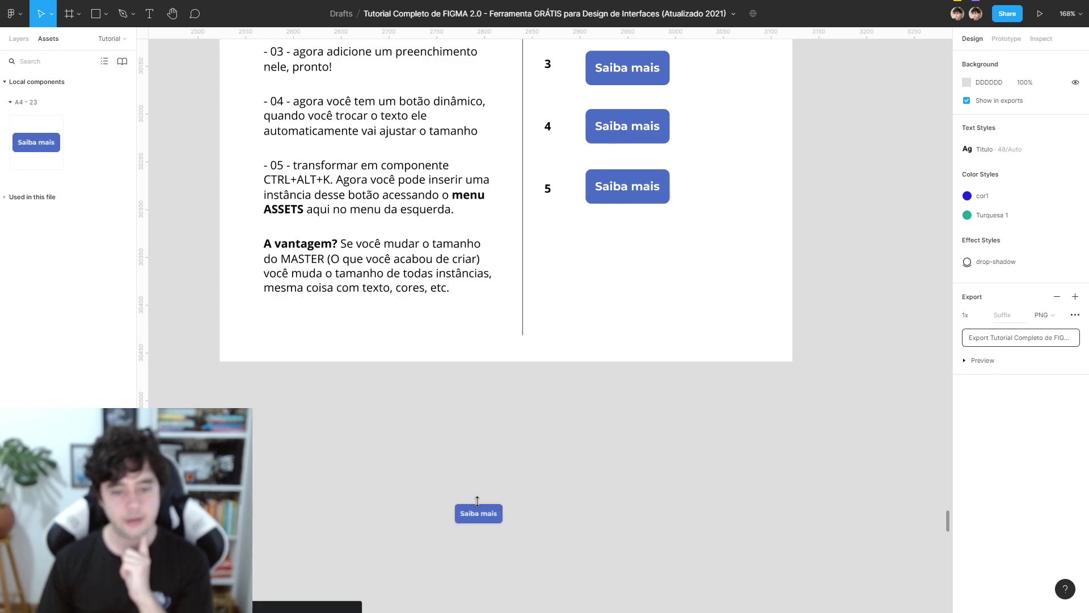
pyautogui.moveTo(30, 150); pyautogui.dragTo(619, 441)
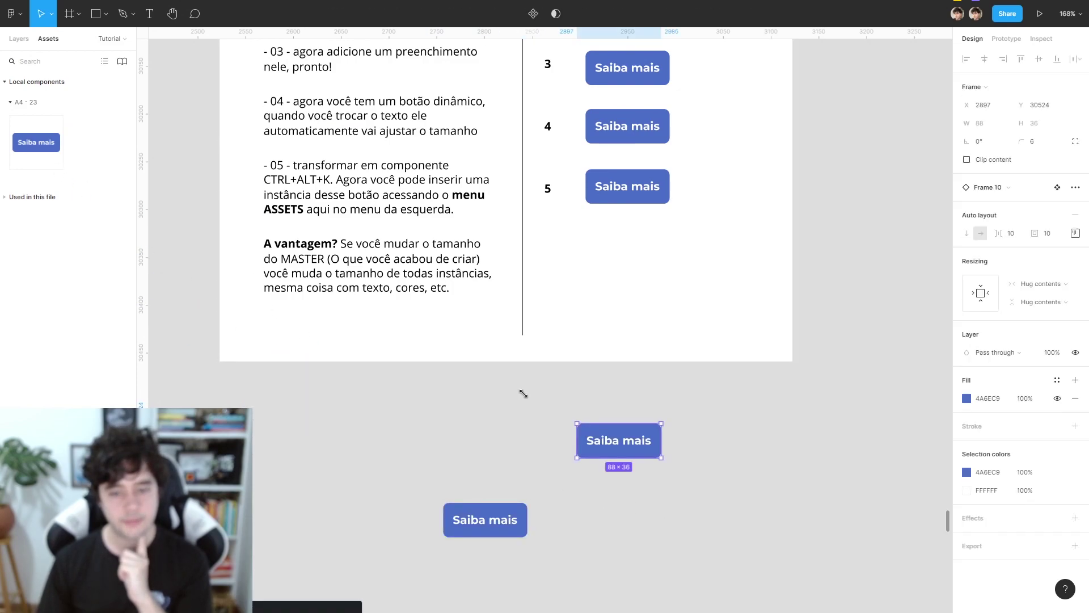
pyautogui.moveTo(36, 142); pyautogui.dragTo(324, 485)
pyautogui.moveTo(778, 554); pyautogui.dragTo(194, 404)
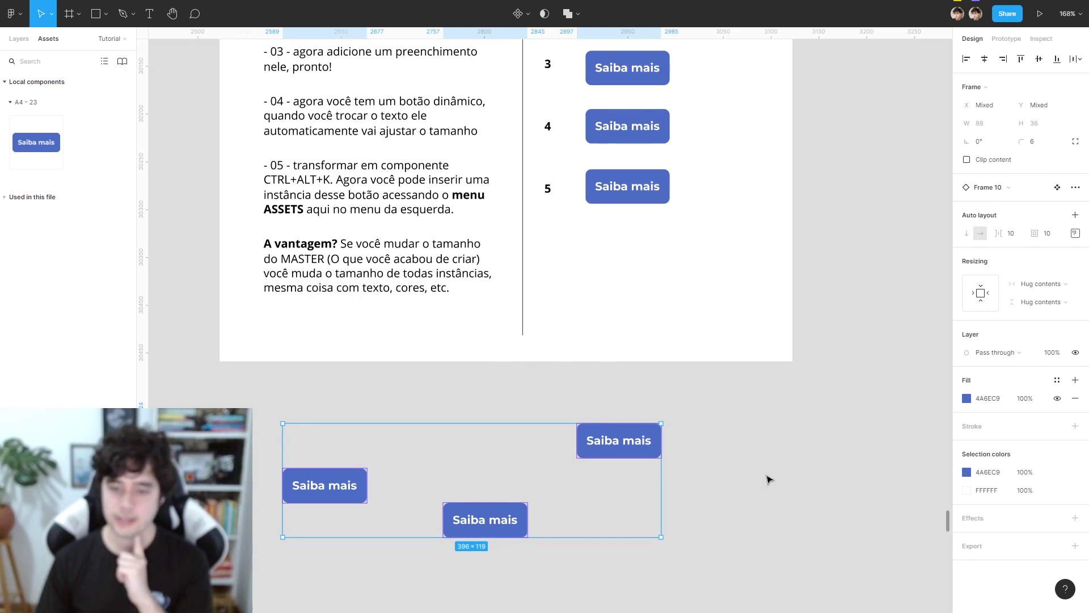
pyautogui.click(769, 479)
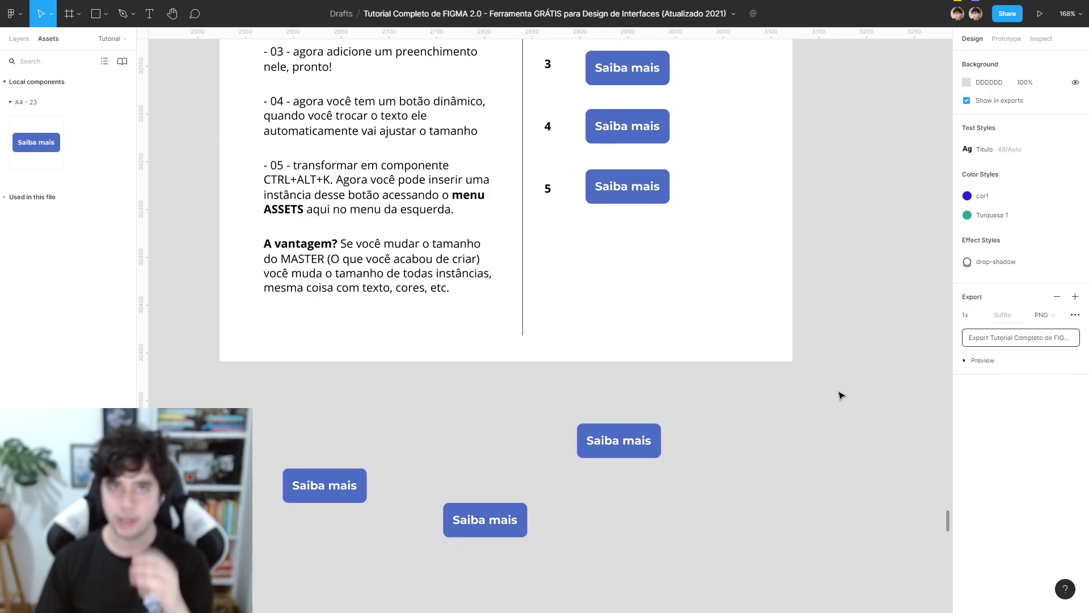
# Change the master button label from 'Saiba mais' to 'Saiba muito mais'.
pyautogui.doubleClick(617, 186)
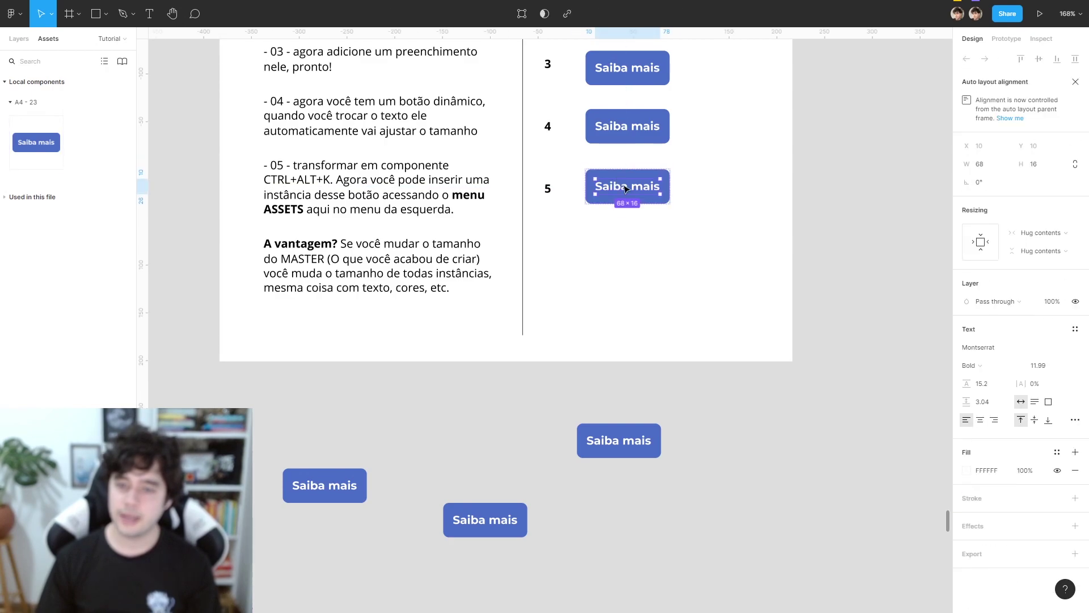
pyautogui.write('mu')
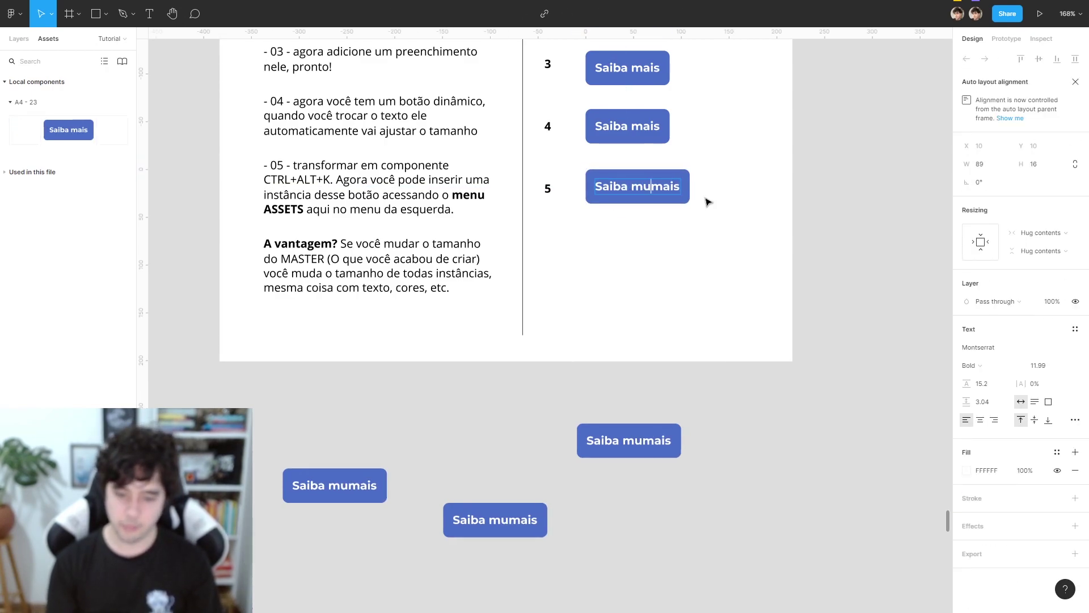
pyautogui.write('ito')
pyautogui.press('Escape')
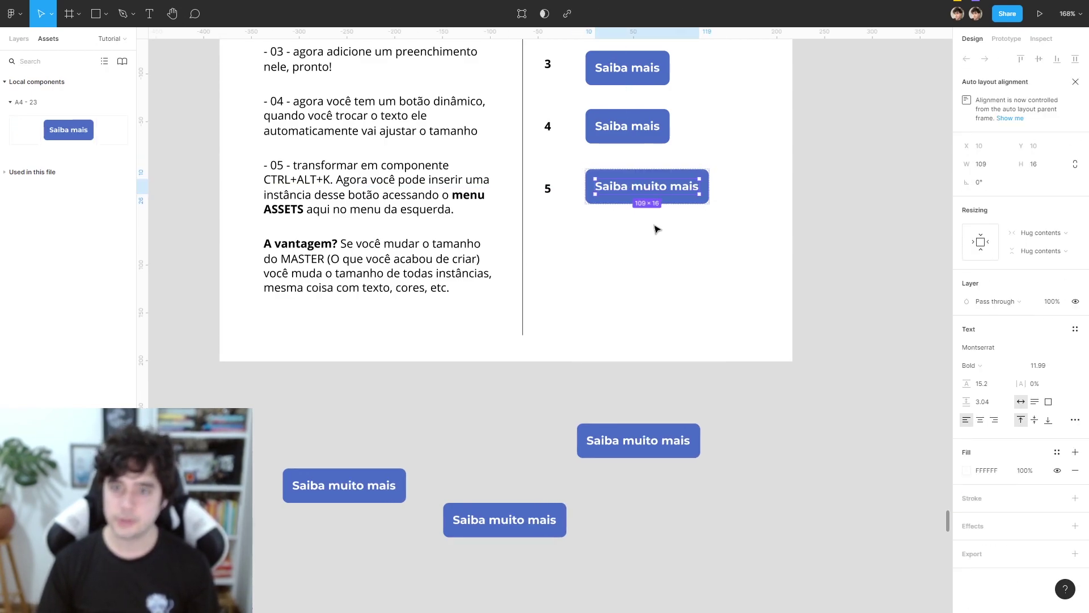
# Darken the step 5 master button's fill to navy.
pyautogui.press('Escape')
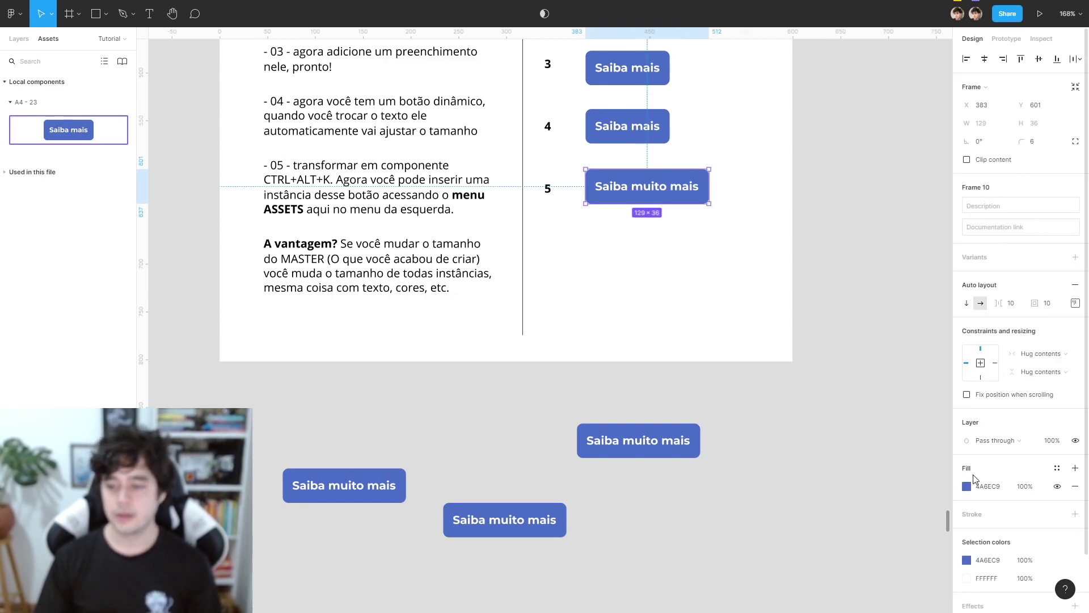
pyautogui.click(967, 486)
pyautogui.moveTo(902, 360)
pyautogui.mouseDown()
pyautogui.moveTo(895, 413)
pyautogui.moveTo(904, 364)
pyautogui.moveTo(936, 408)
pyautogui.mouseUp()
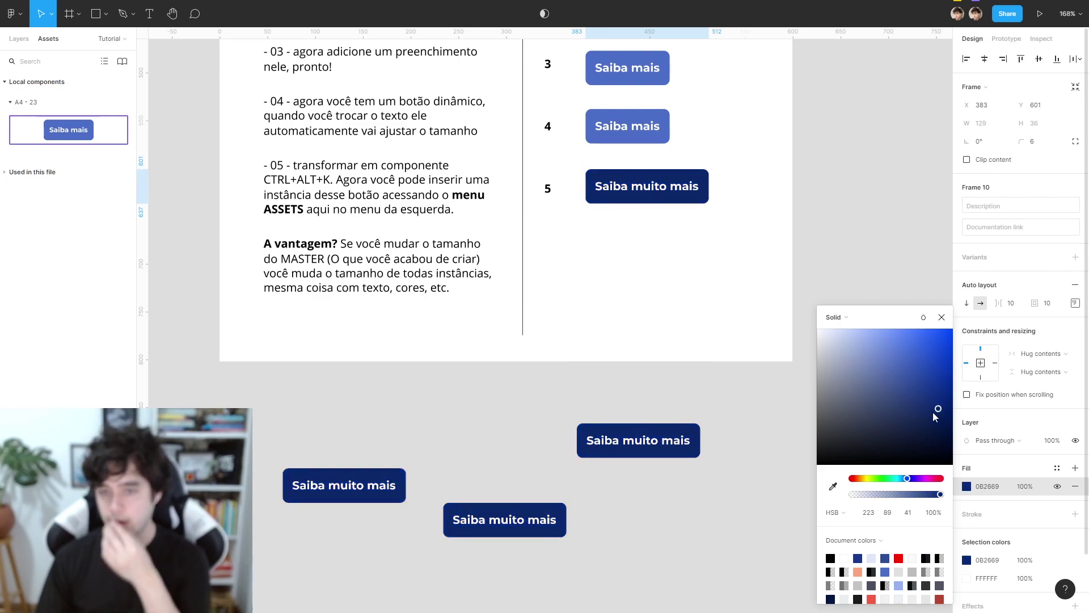
pyautogui.click(660, 311)
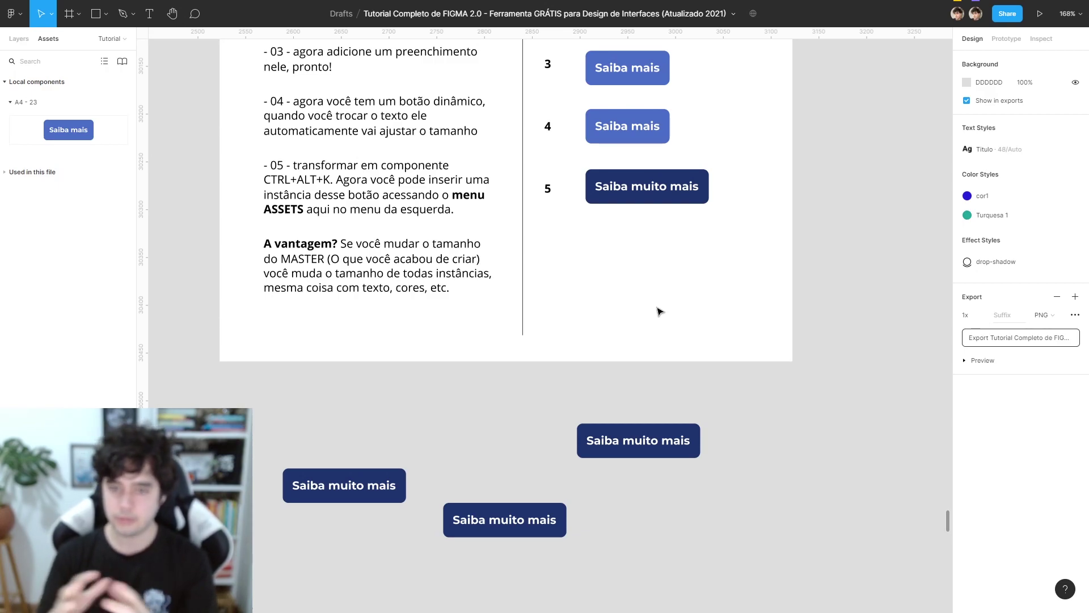
# Delete the three loose 'Saiba muito mais' button instances.
pyautogui.scroll(-2, 654, 303)
pyautogui.moveTo(707, 520); pyautogui.dragTo(301, 424)
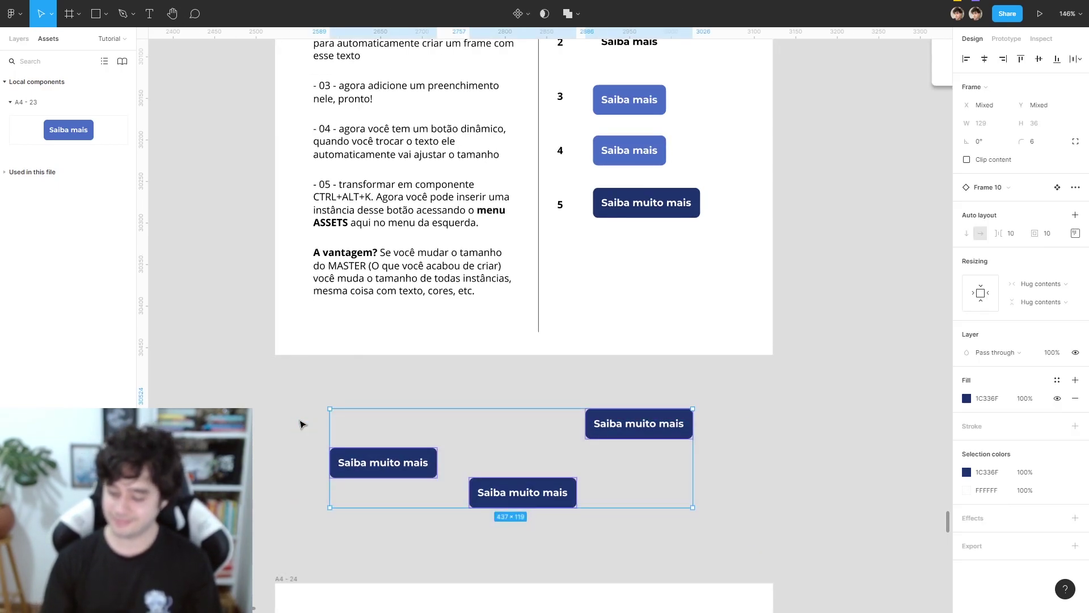
pyautogui.press('Delete')
# Drag the Community screenshot out of the Aba Community page to its right.
pyautogui.scroll(-3, 578, 333)
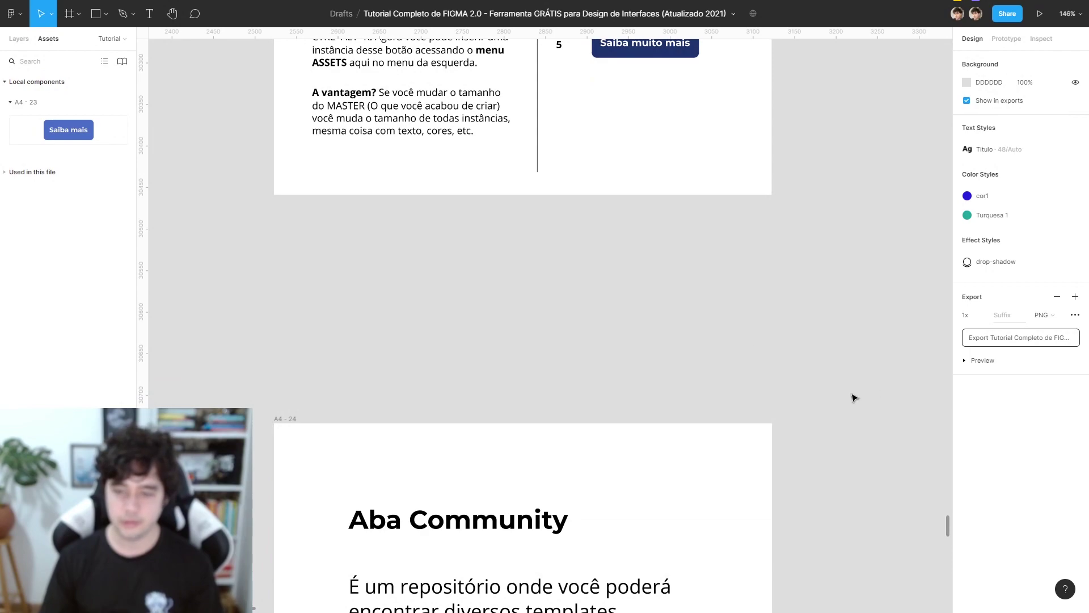
pyautogui.scroll(-2, 730, 331)
pyautogui.scroll(-3, 769, 180)
pyautogui.scroll(-3, 795, 187)
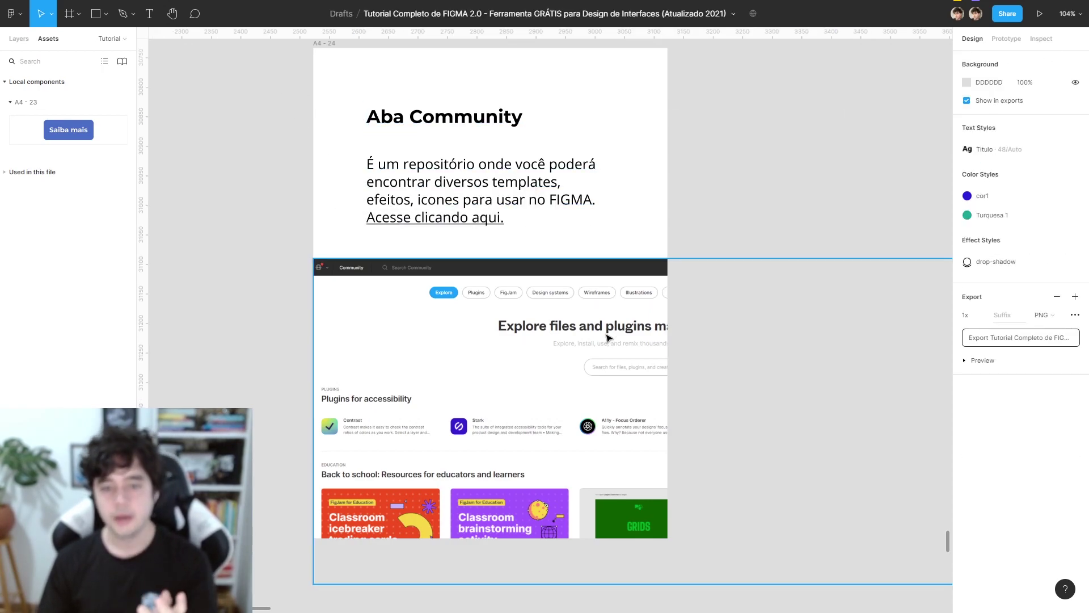
pyautogui.scroll(-1, 769, 342)
pyautogui.hscroll(-1, 769, 342)
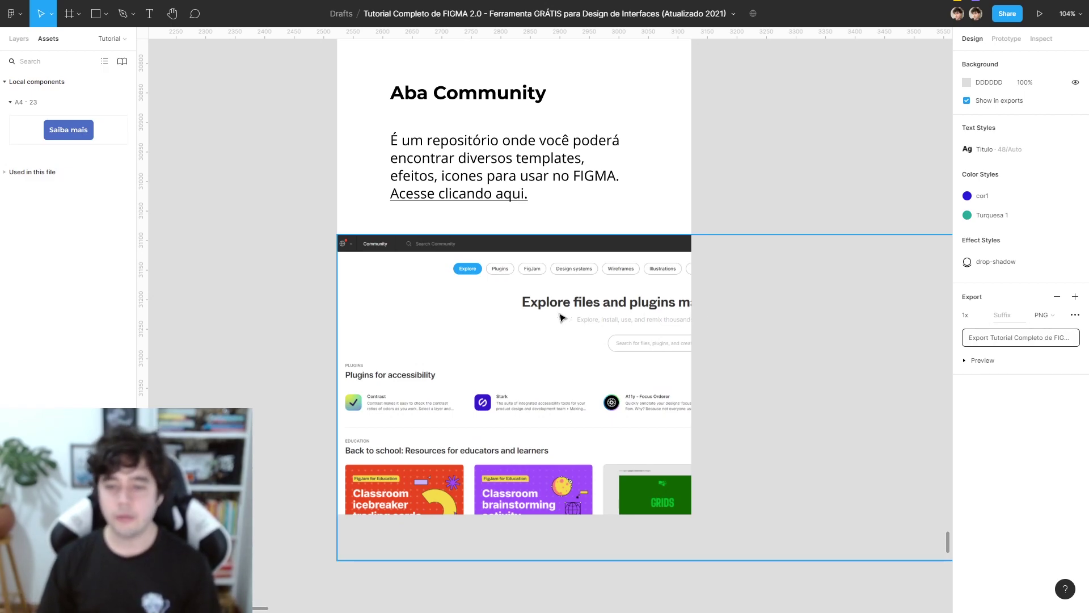
pyautogui.moveTo(700, 333); pyautogui.dragTo(763, 269)
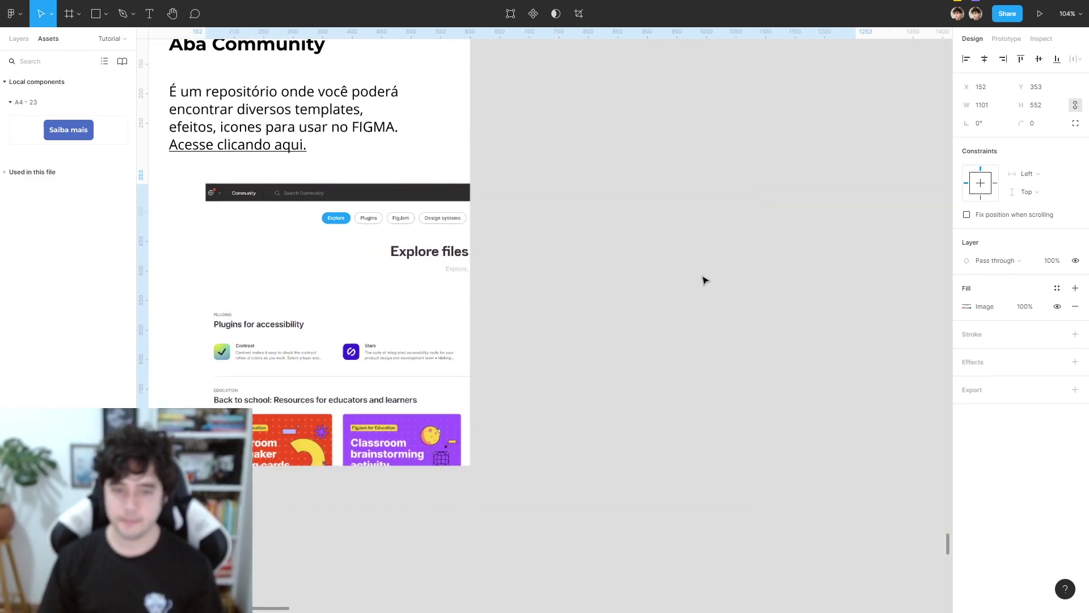
pyautogui.hscroll(4, 764, 270)
pyautogui.hscroll(1, 792, 339)
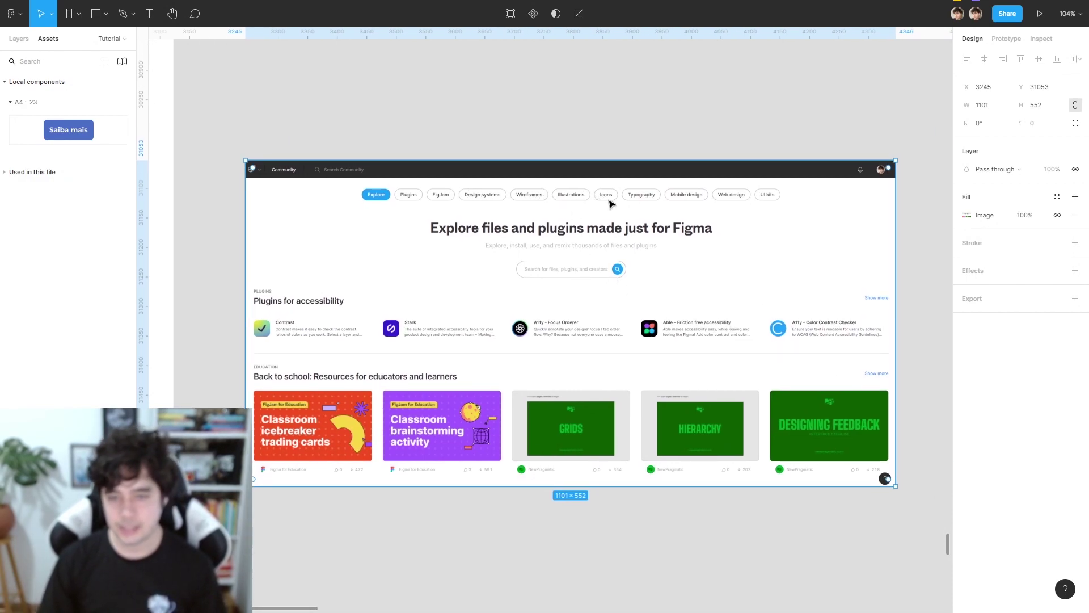
pyautogui.hscroll(-1, 679, 252)
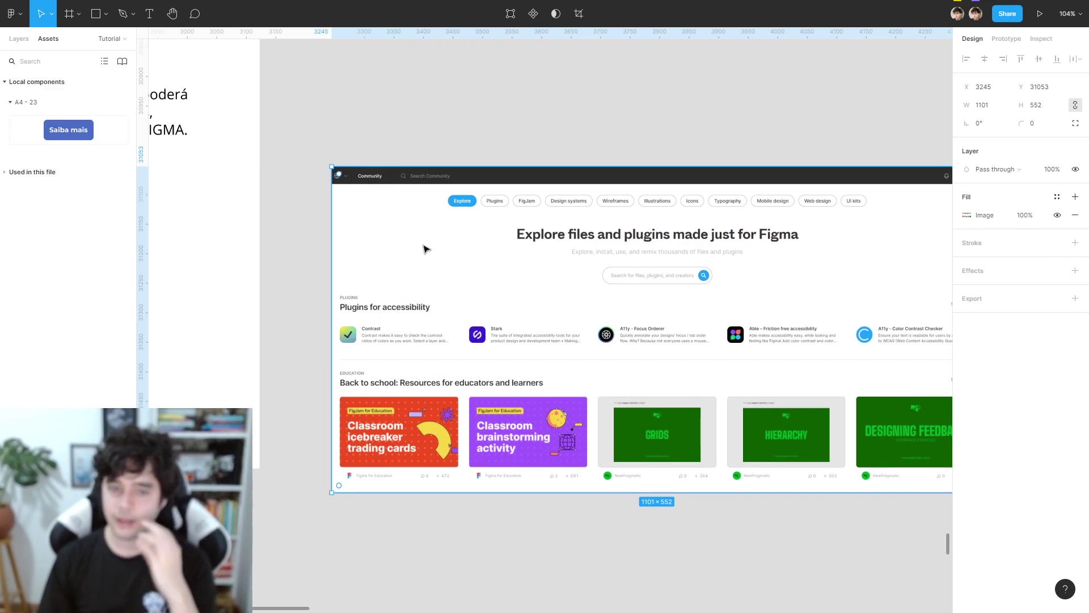
pyautogui.hscroll(-4, 425, 249)
# Move the Community screenshot back under the Aba Community text at X 0, Y 327.
pyautogui.moveTo(777, 335)
pyautogui.mouseDown()
pyautogui.moveTo(357, 334)
pyautogui.moveTo(368, 333)
pyautogui.mouseUp()
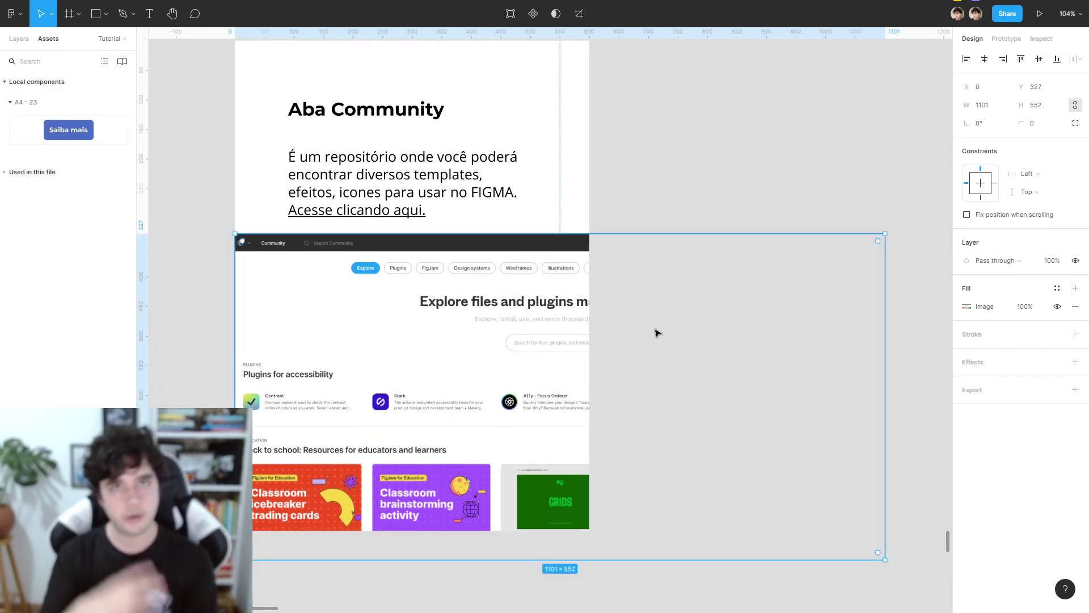
pyautogui.keyDown('ctrl'); pyautogui.scroll(-2, 718, 356); pyautogui.keyUp('ctrl')
pyautogui.scroll(-2, 689, 255)
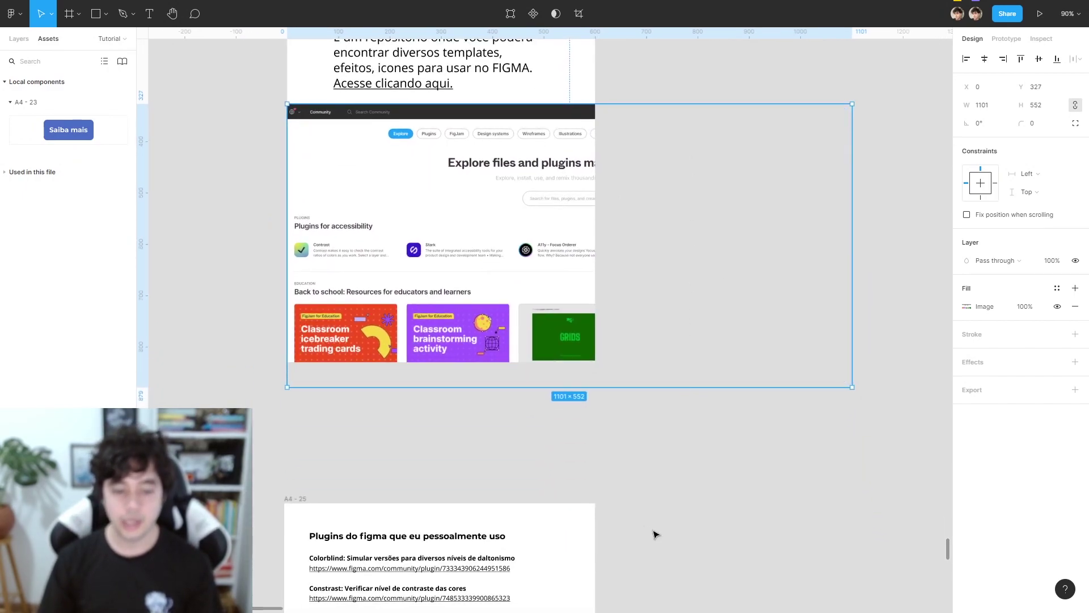
# Browse the A4 - 25 favourite plugins page, then pan back toward Aba Community.
pyautogui.scroll(-3, 649, 450)
pyautogui.scroll(-2, 719, 419)
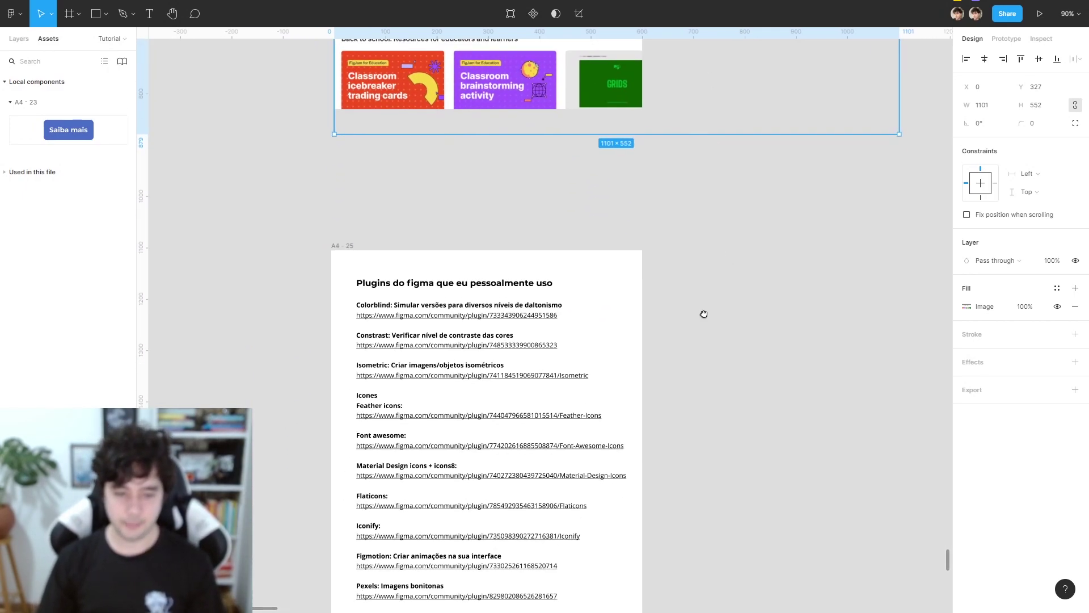
pyautogui.scroll(-3, 703, 314)
pyautogui.scroll(-2, 718, 306)
pyautogui.keyDown('ctrl'); pyautogui.scroll(1, 698, 334); pyautogui.keyUp('ctrl')
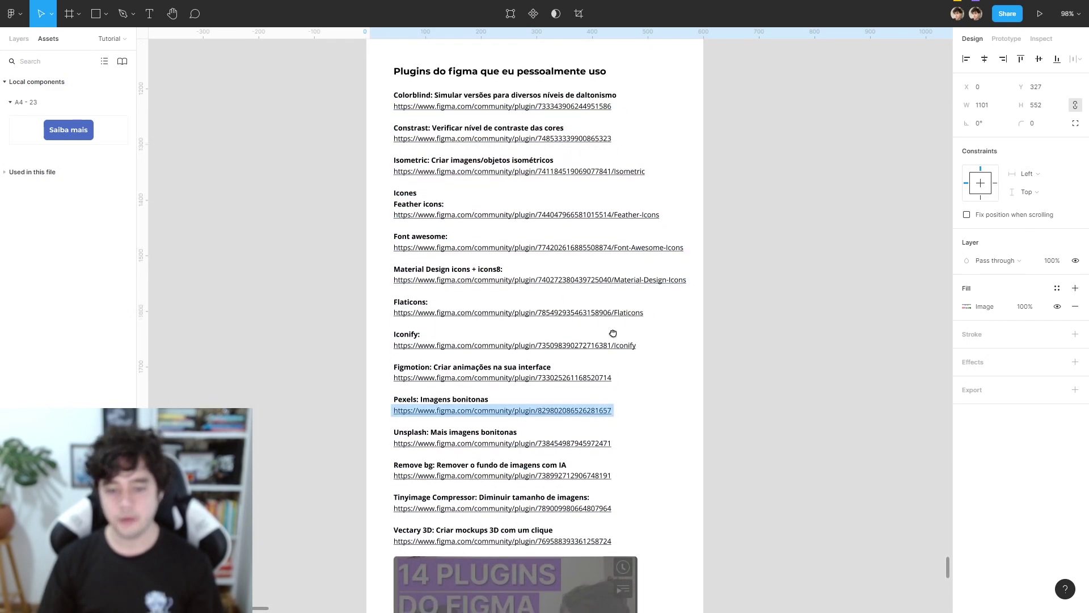
pyautogui.scroll(-4, 543, 397)
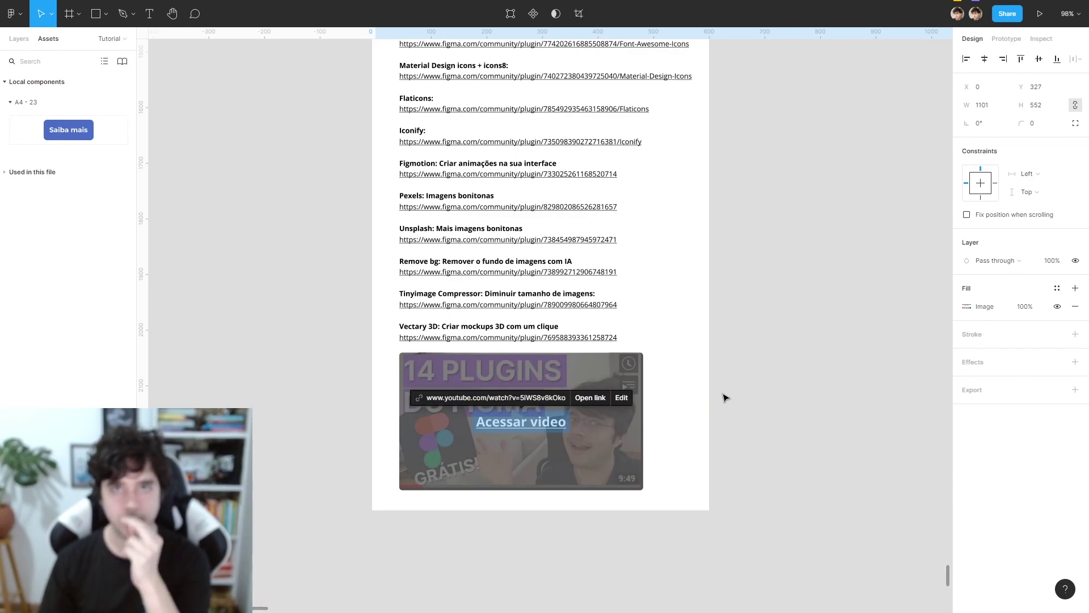
pyautogui.scroll(2, 710, 443)
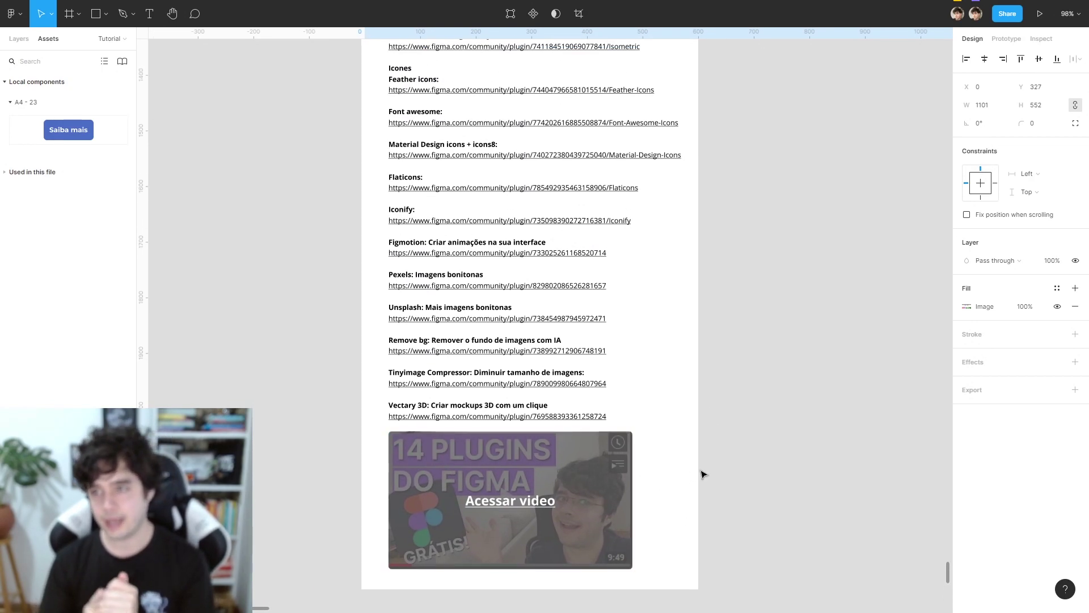
pyautogui.keyDown('ctrl'); pyautogui.scroll(-5, 812, 315); pyautogui.keyUp('ctrl')
pyautogui.moveTo(830, 304); pyautogui.dragTo(712, 520)
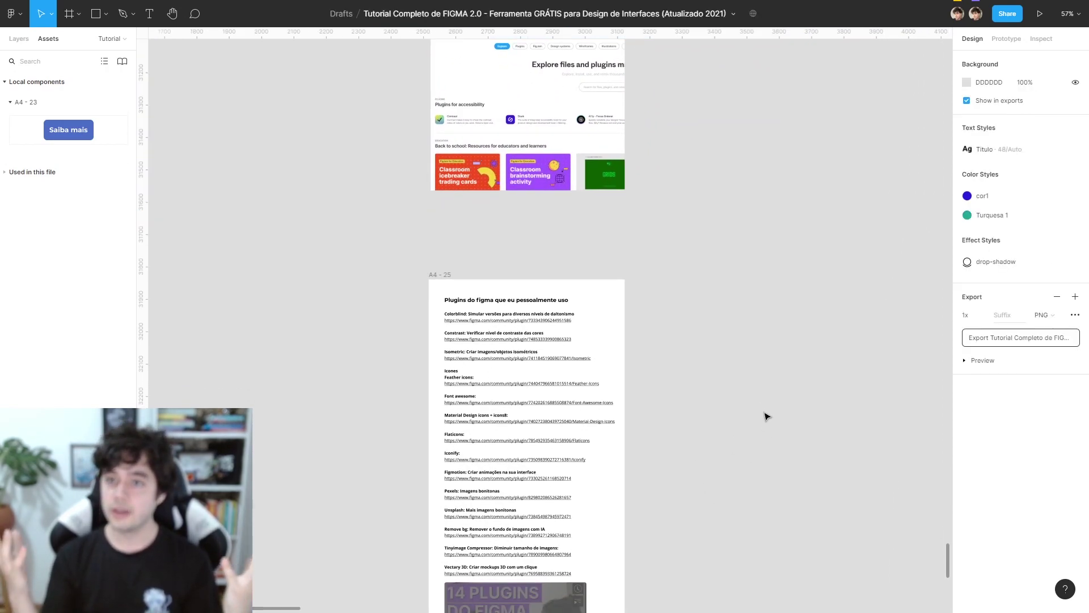
# Navigate past the plugins frame to the dark 'UX UI DESIGN À PROVA DE BALAS' closing banner.
pyautogui.moveTo(723, 386)
pyautogui.mouseDown()
pyautogui.moveTo(651, 558)
pyautogui.moveTo(705, 361)
pyautogui.mouseUp()
pyautogui.scroll(3, 686, 460)
pyautogui.scroll(1, 681, 482)
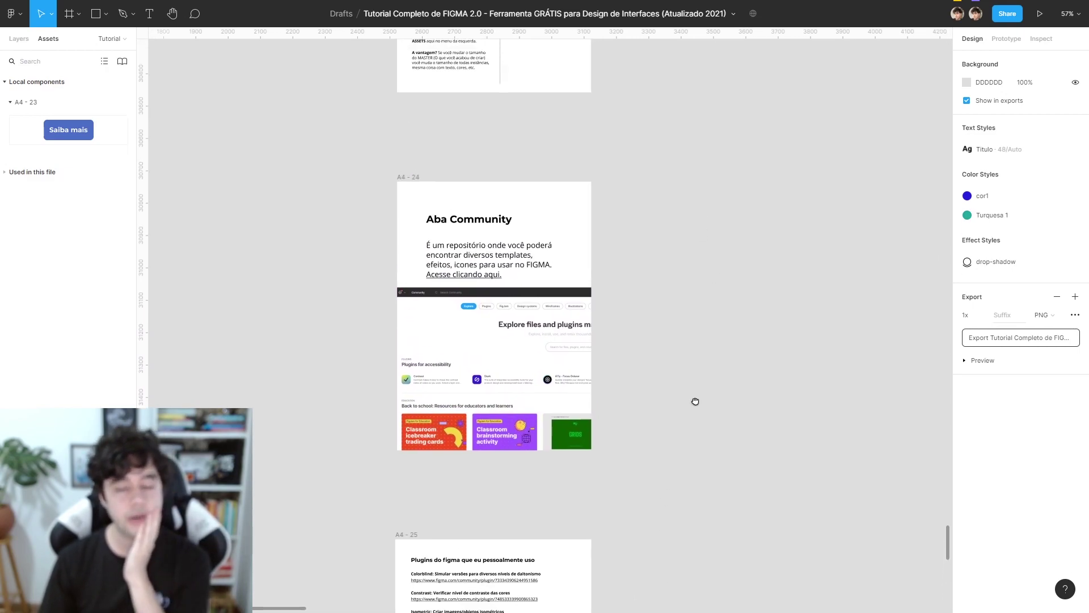
pyautogui.scroll(10, 732, 454)
pyautogui.scroll(2, 732, 454)
pyautogui.scroll(5, 681, 368)
pyautogui.scroll(5, 652, 284)
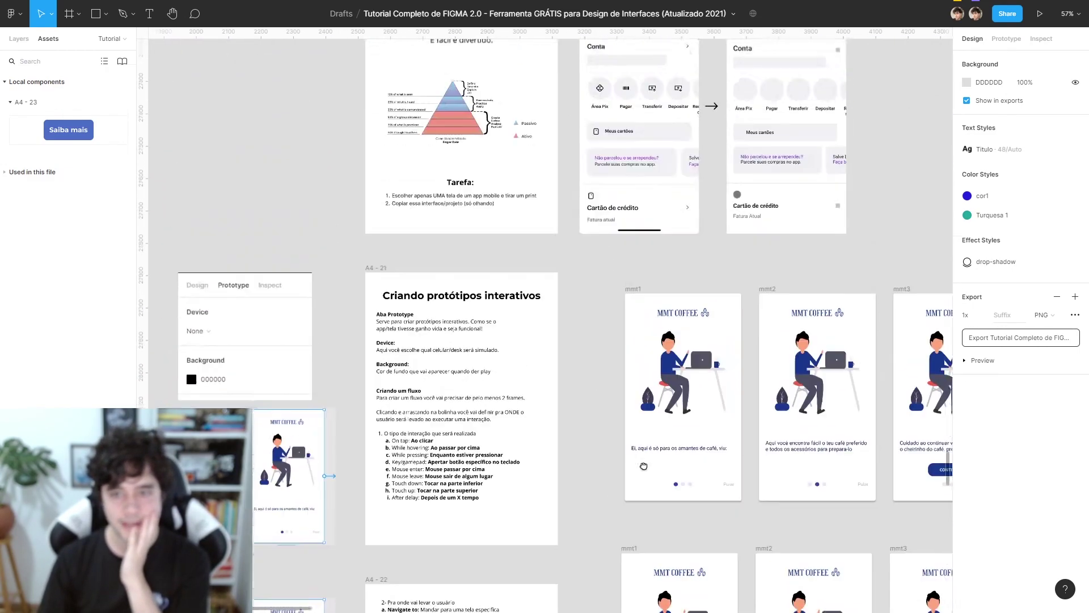
pyautogui.scroll(3, 635, 227)
pyautogui.scroll(-10, 617, 159)
pyautogui.scroll(-6, 624, 340)
pyautogui.scroll(-5, 659, 170)
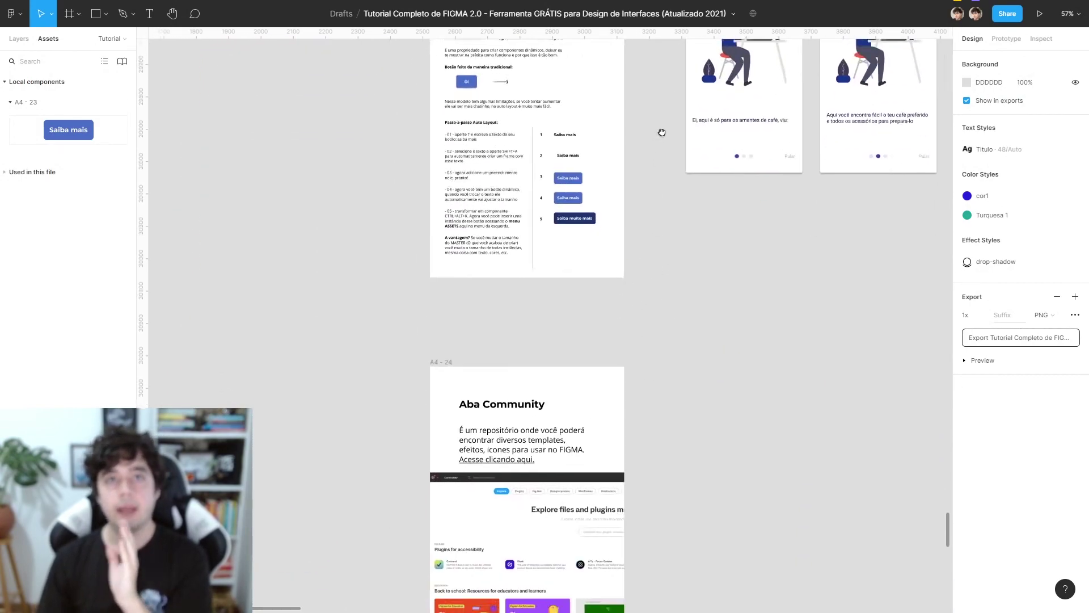
pyautogui.scroll(-4, 760, 165)
pyautogui.scroll(-2, 777, 376)
pyautogui.scroll(-5, 806, 357)
pyautogui.scroll(-5, 803, 386)
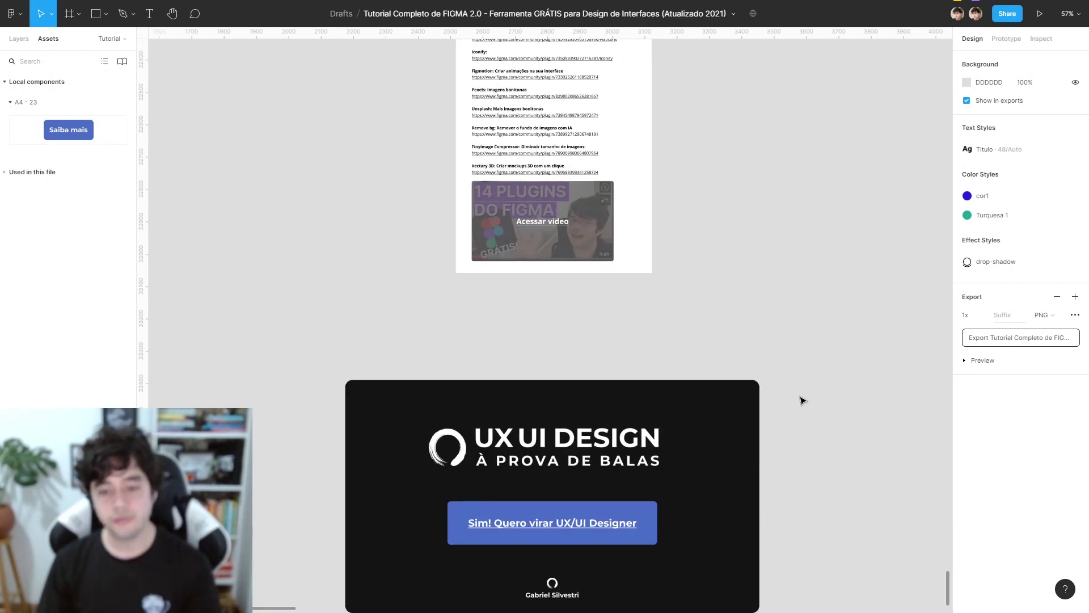
pyautogui.scroll(-1, 794, 374)
pyautogui.keyDown('ctrl'); pyautogui.scroll(2, 797, 358); pyautogui.keyUp('ctrl')
pyautogui.scroll(-2, 800, 318)
pyautogui.keyDown('ctrl'); pyautogui.scroll(3, 851, 227); pyautogui.keyUp('ctrl')
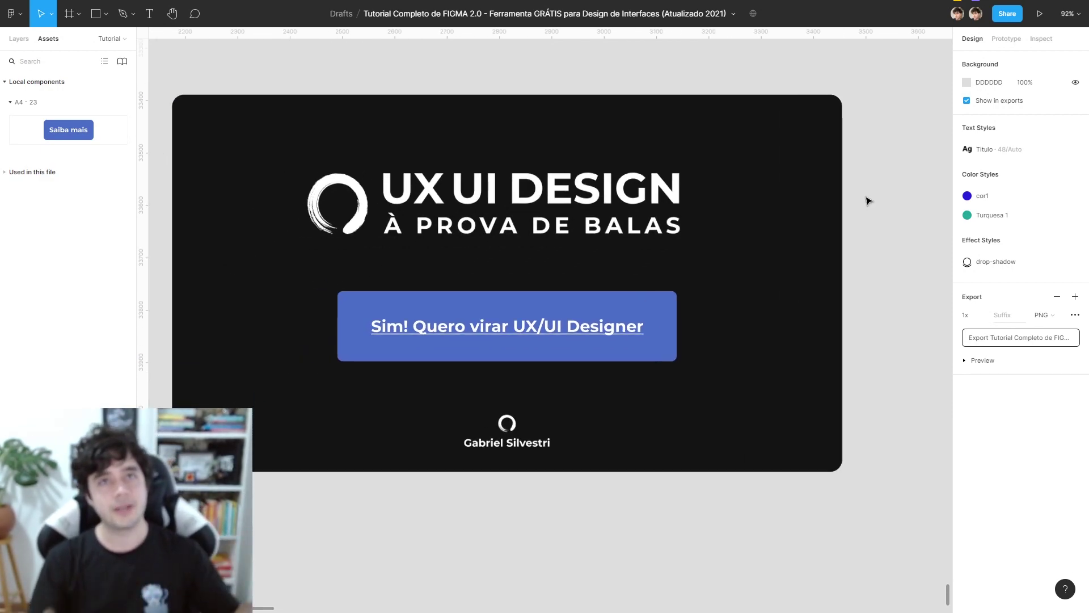
# Edit the banner's 'Sim! Quero virar UX/UI Designer' button text to reveal its attached link.
pyautogui.moveTo(909, 180); pyautogui.dragTo(934, 170)
pyautogui.hscroll(-2, 934, 170)
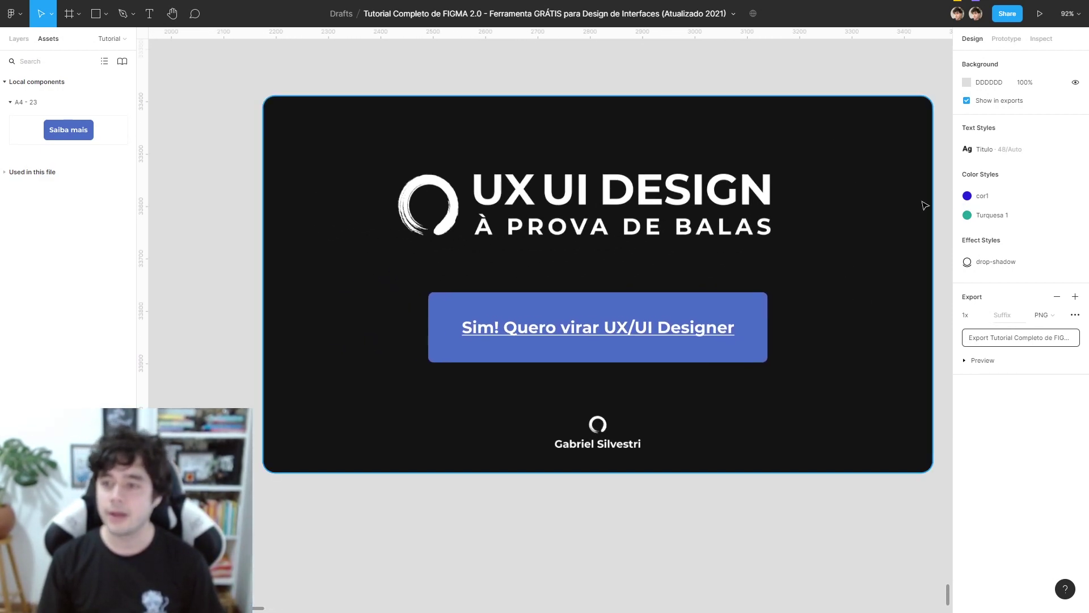
pyautogui.keyDown('ctrl'); pyautogui.scroll(-1, 920, 199); pyautogui.keyUp('ctrl')
pyautogui.hscroll(2, 913, 190)
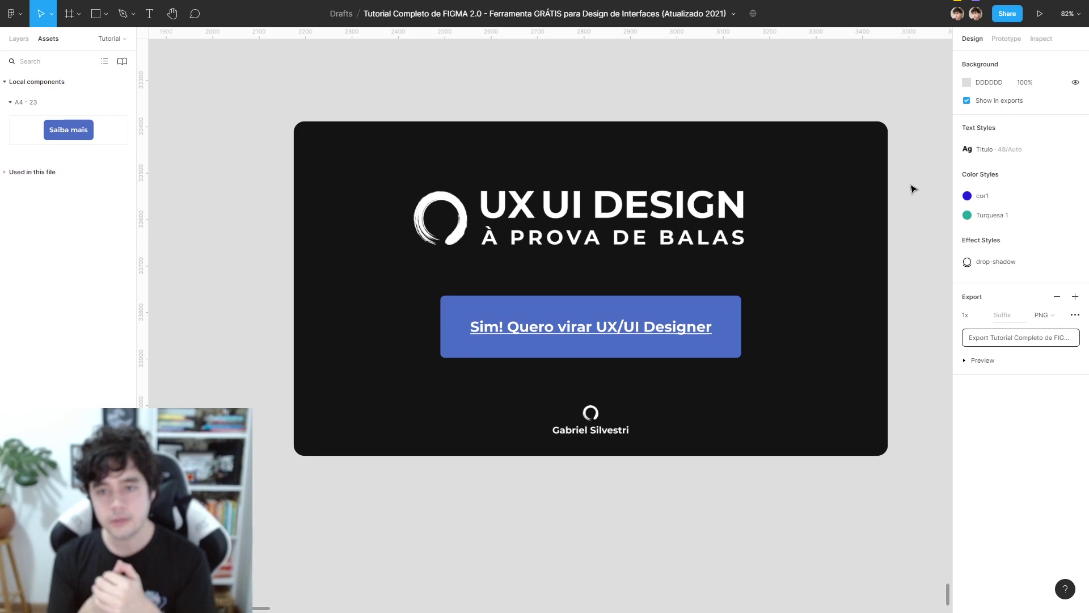
pyautogui.moveTo(598, 328)
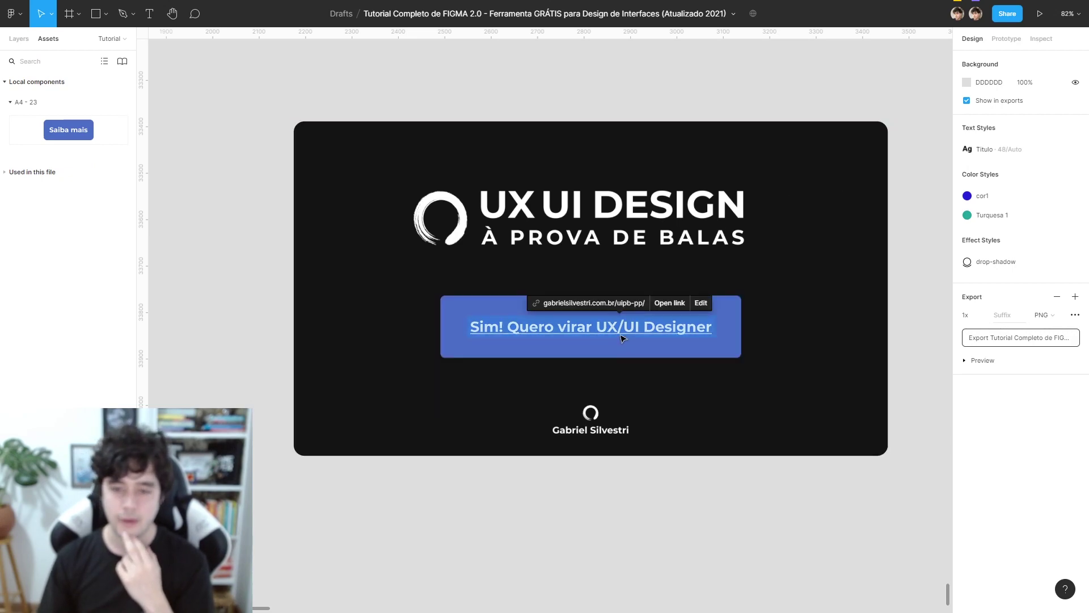
pyautogui.hscroll(3, 711, 515)
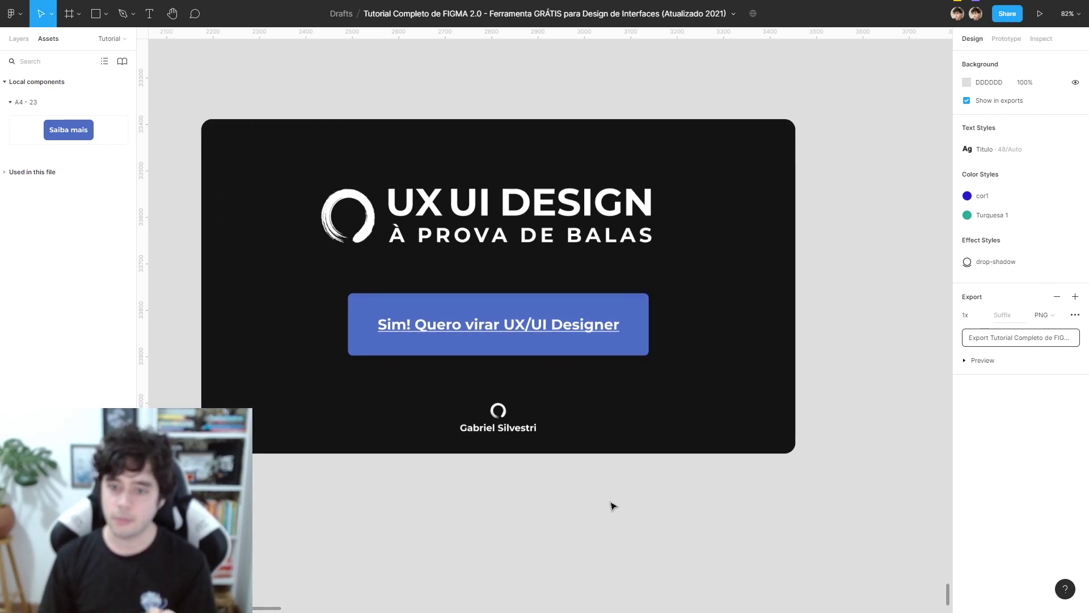
pyautogui.hscroll(-3, 768, 495)
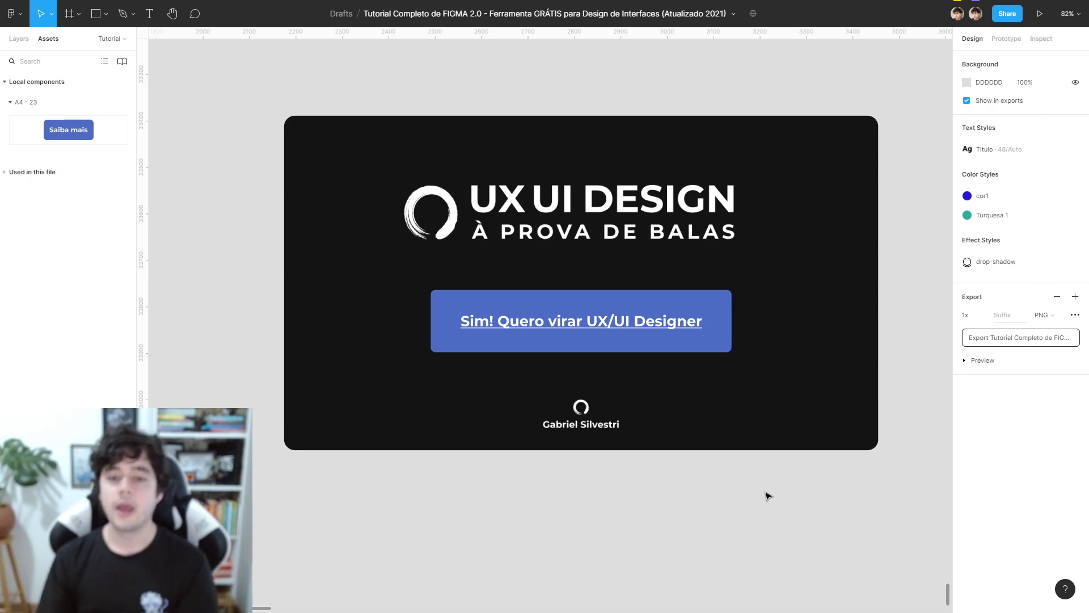
pyautogui.doubleClick(659, 323)
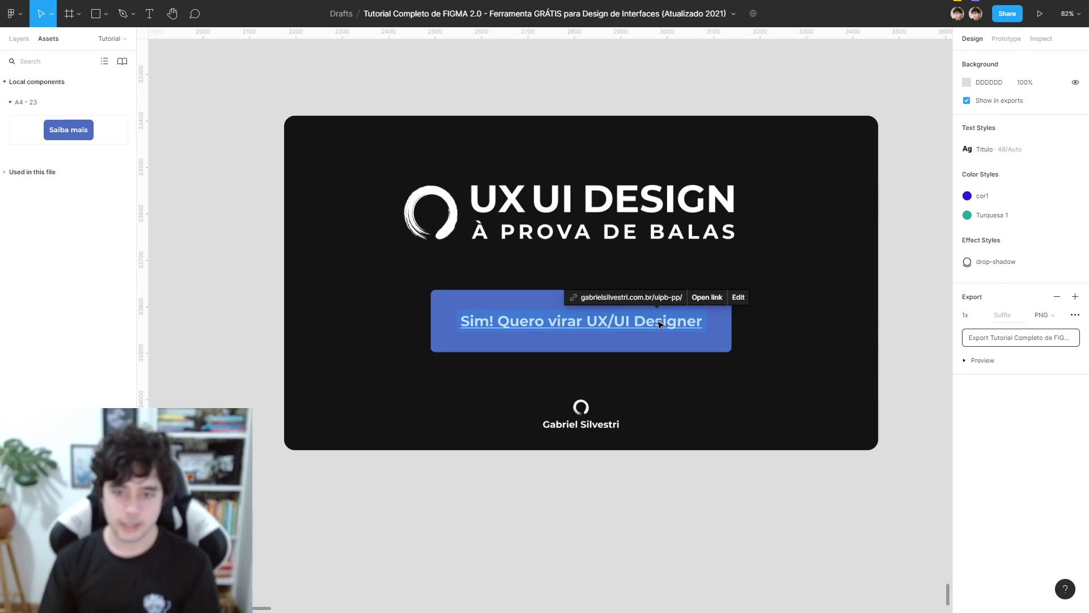